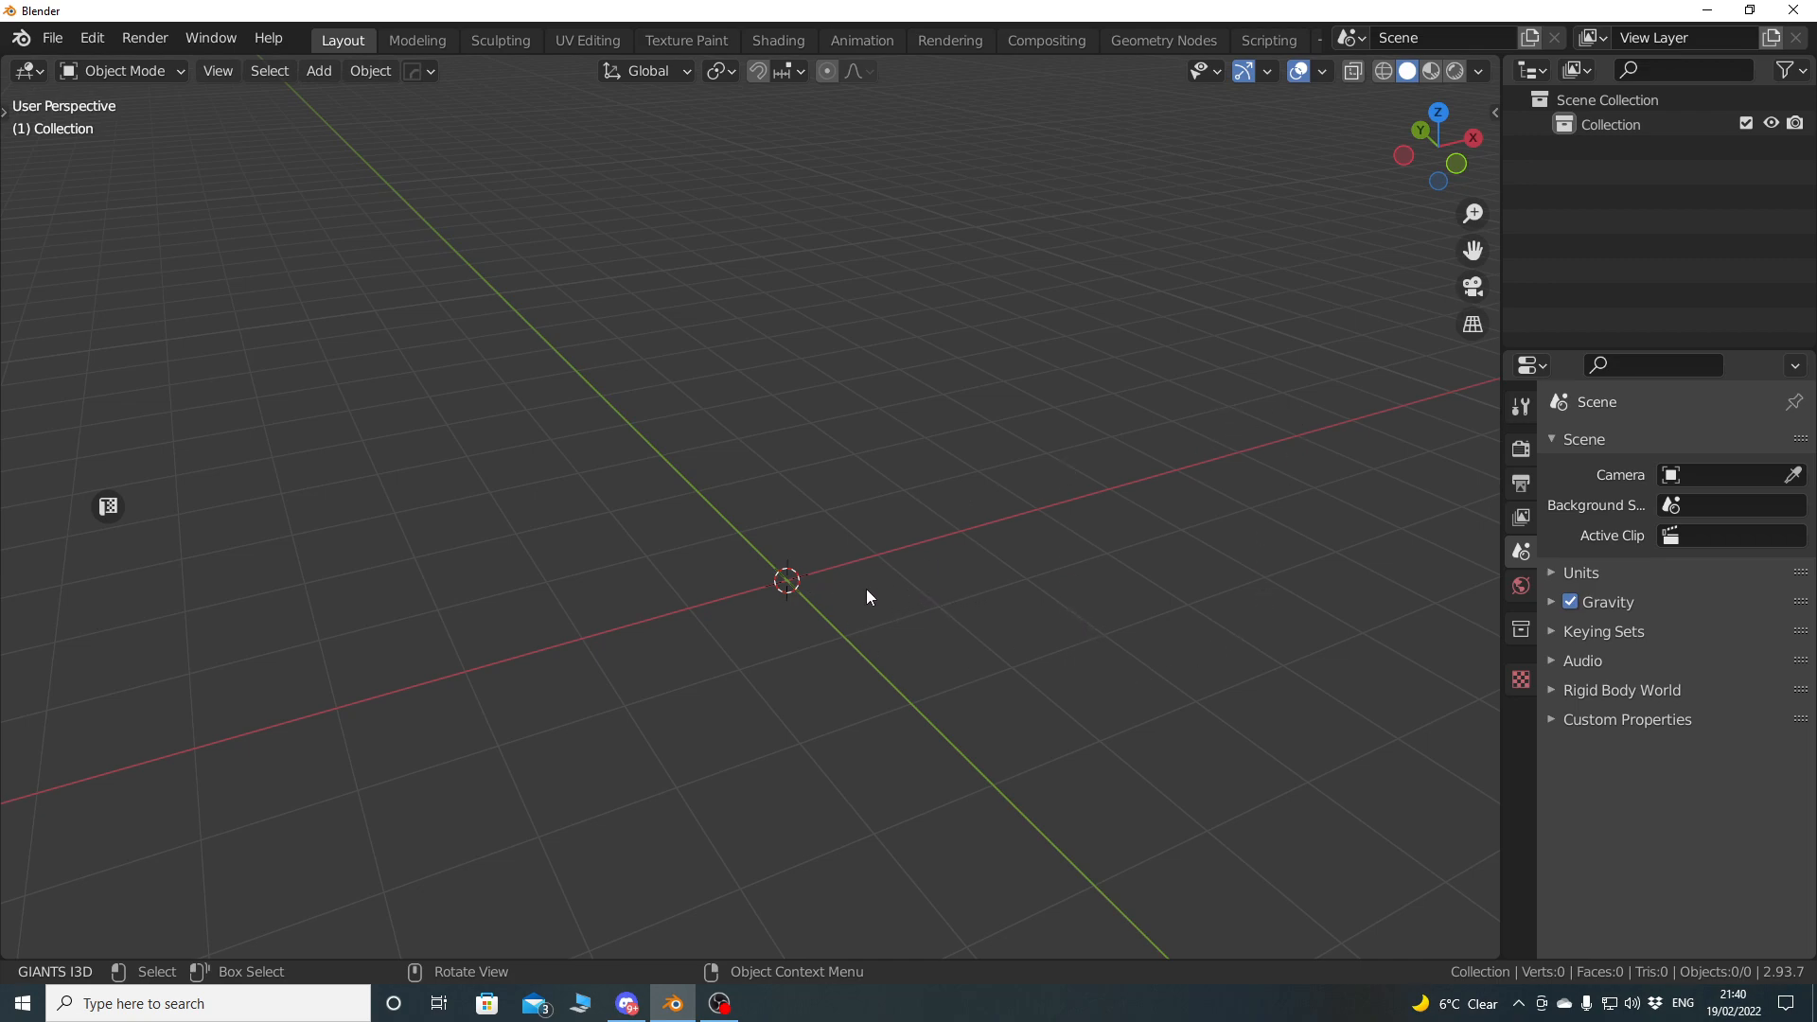
middle_click_drag(847, 623, 973, 599)
middle_click_drag(847, 632, 943, 626)
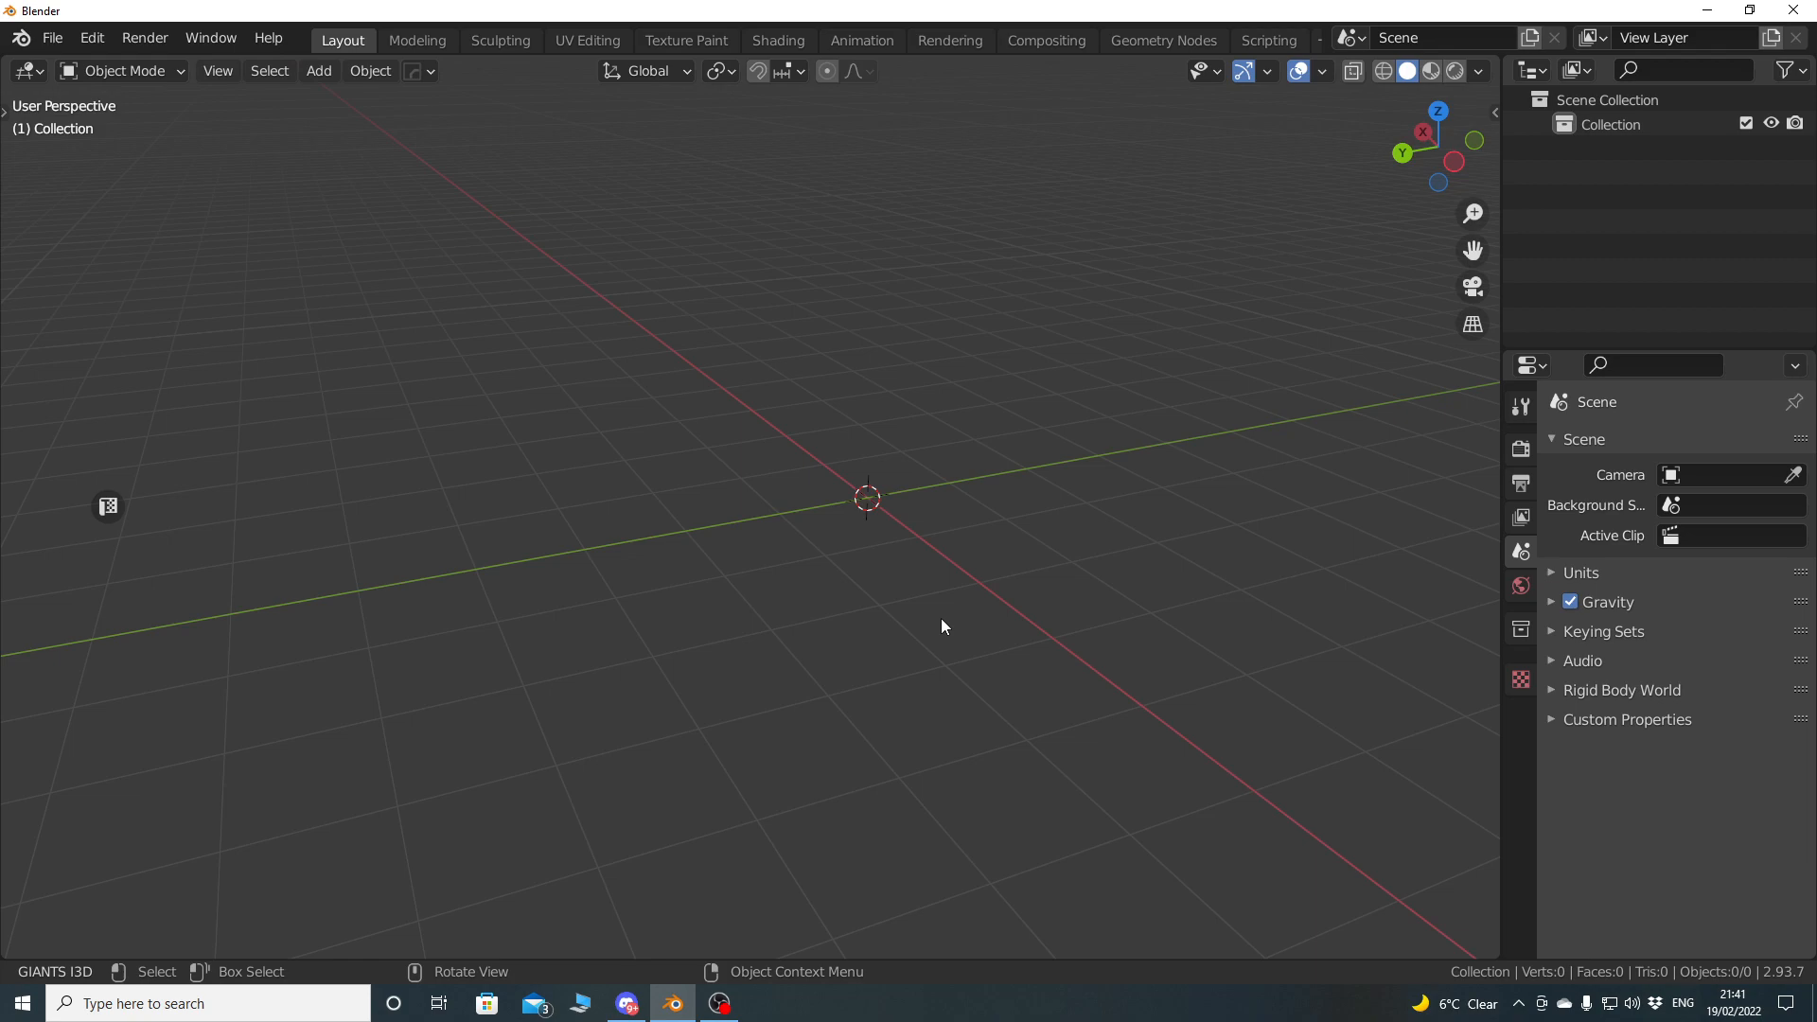
middle_click_drag(934, 580, 924, 621, "shift")
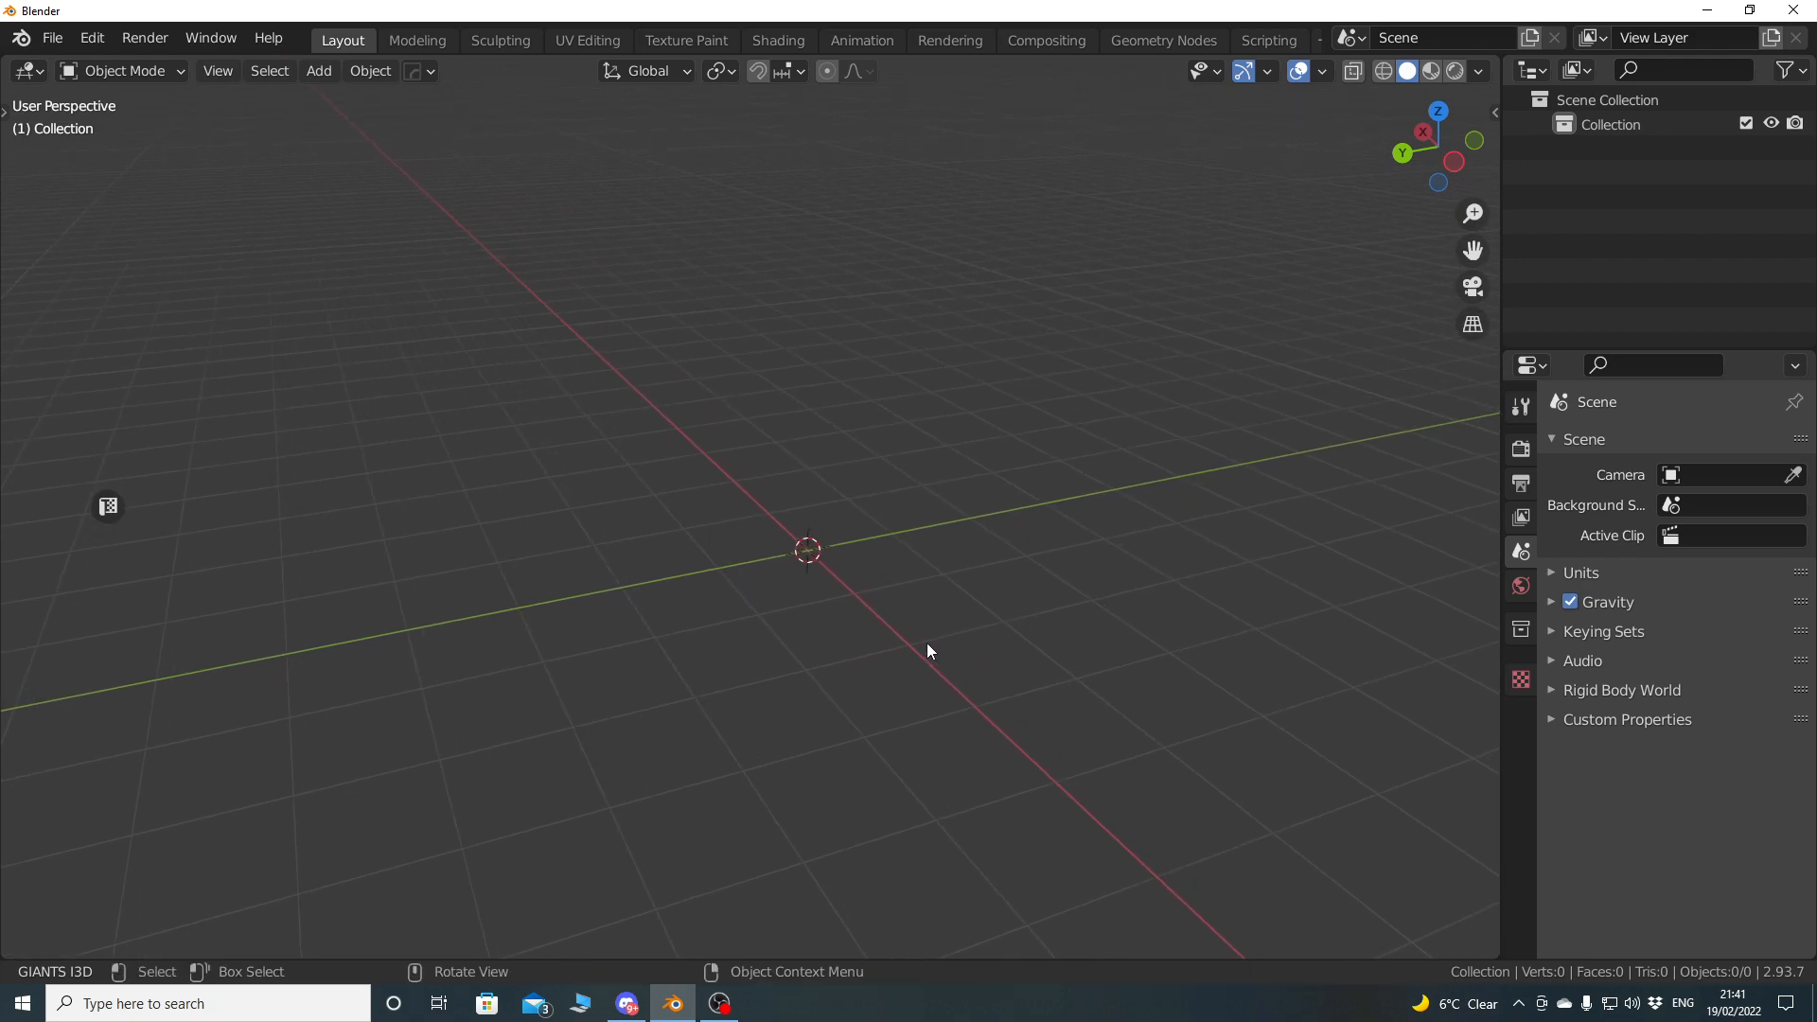
mouse_move(849, 632)
middle_mouse_down("shift")
mouse_move(879, 593)
mouse_move(837, 644)
middle_mouse_up("shift")
Insert the Man_50-01 reference figure from the loft-arch pack of KIT OPS at the scene origin.
key("n")
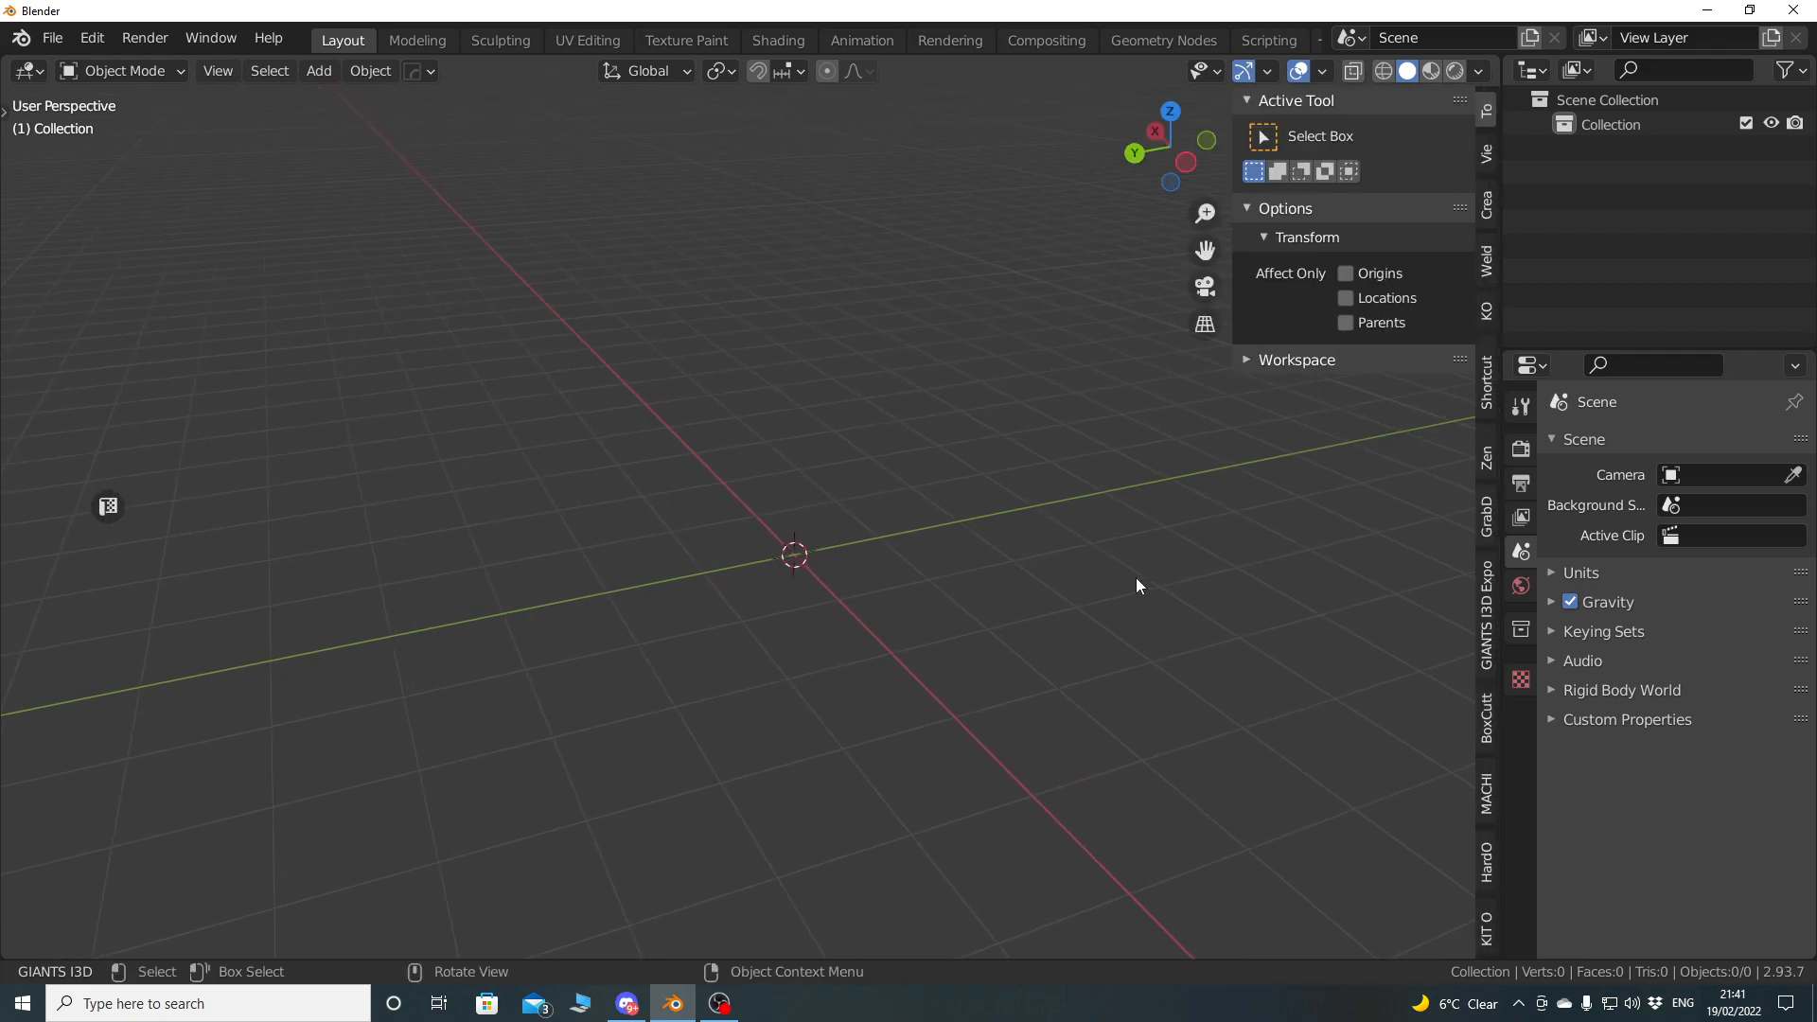
left_click(1487, 930)
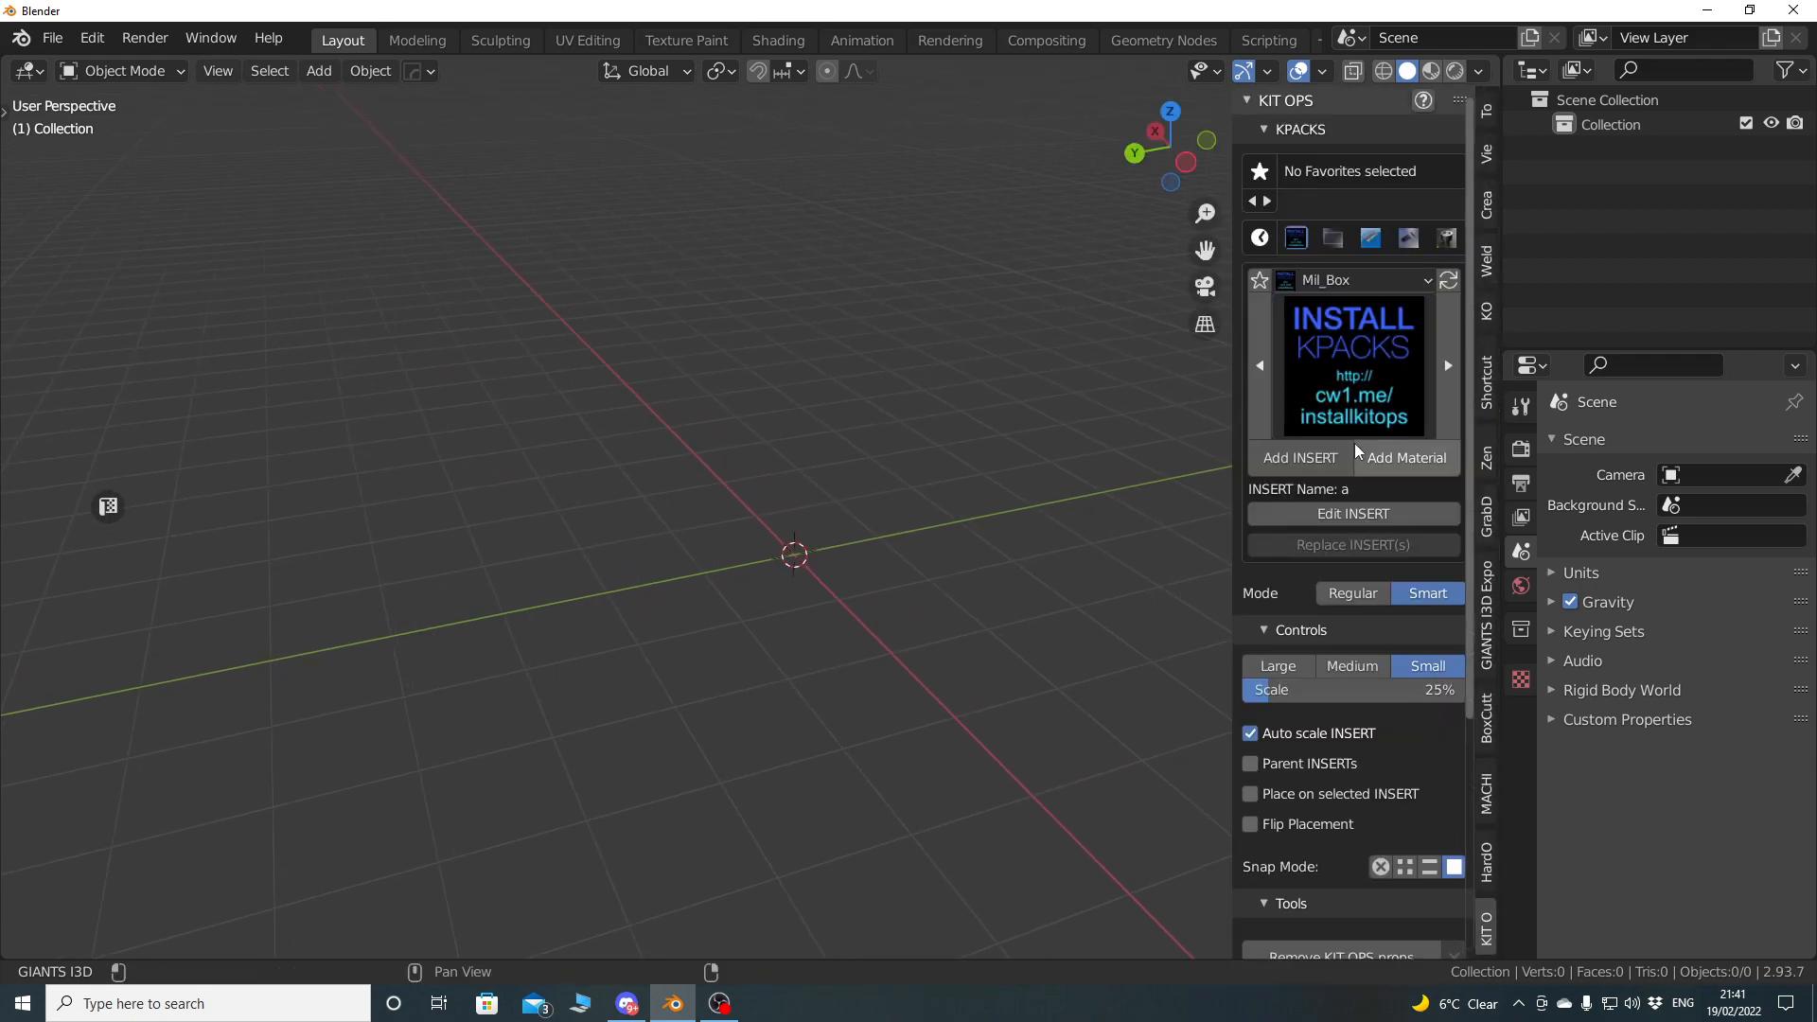
left_click(1374, 282)
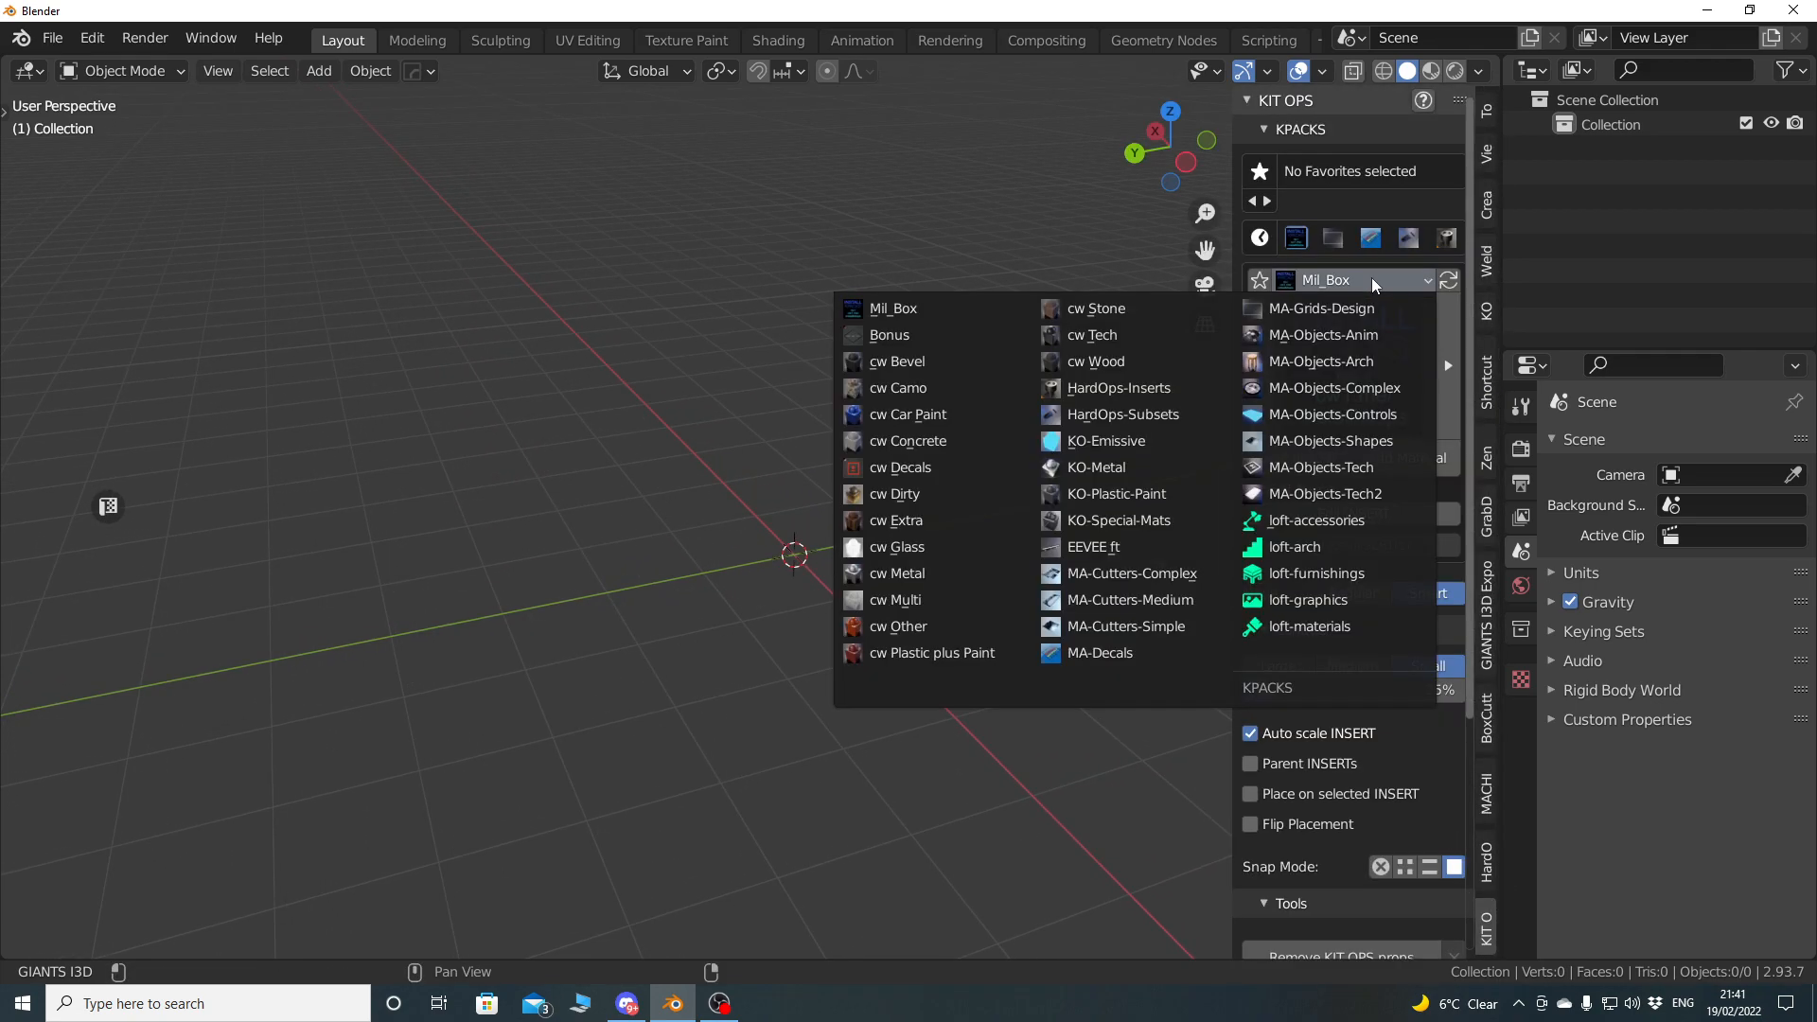
left_click(1401, 600)
left_click(1363, 280)
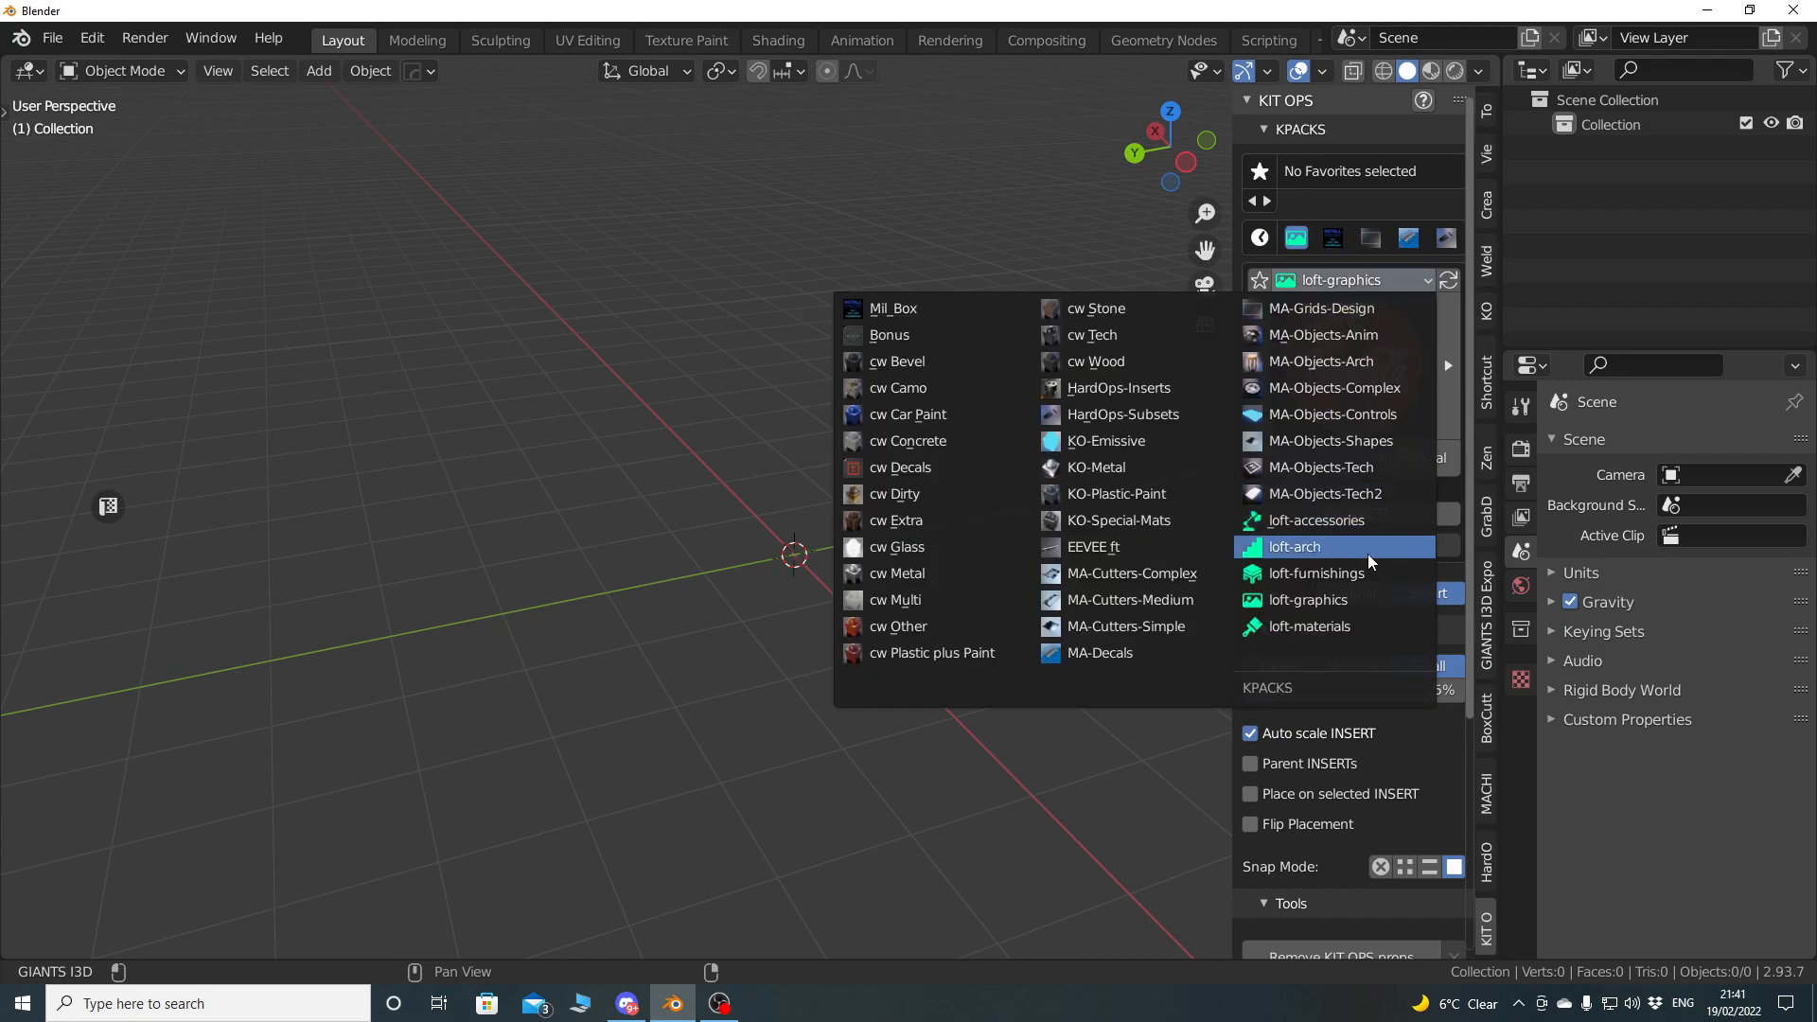
left_click(1370, 573)
left_click(1372, 395)
left_click(1370, 282)
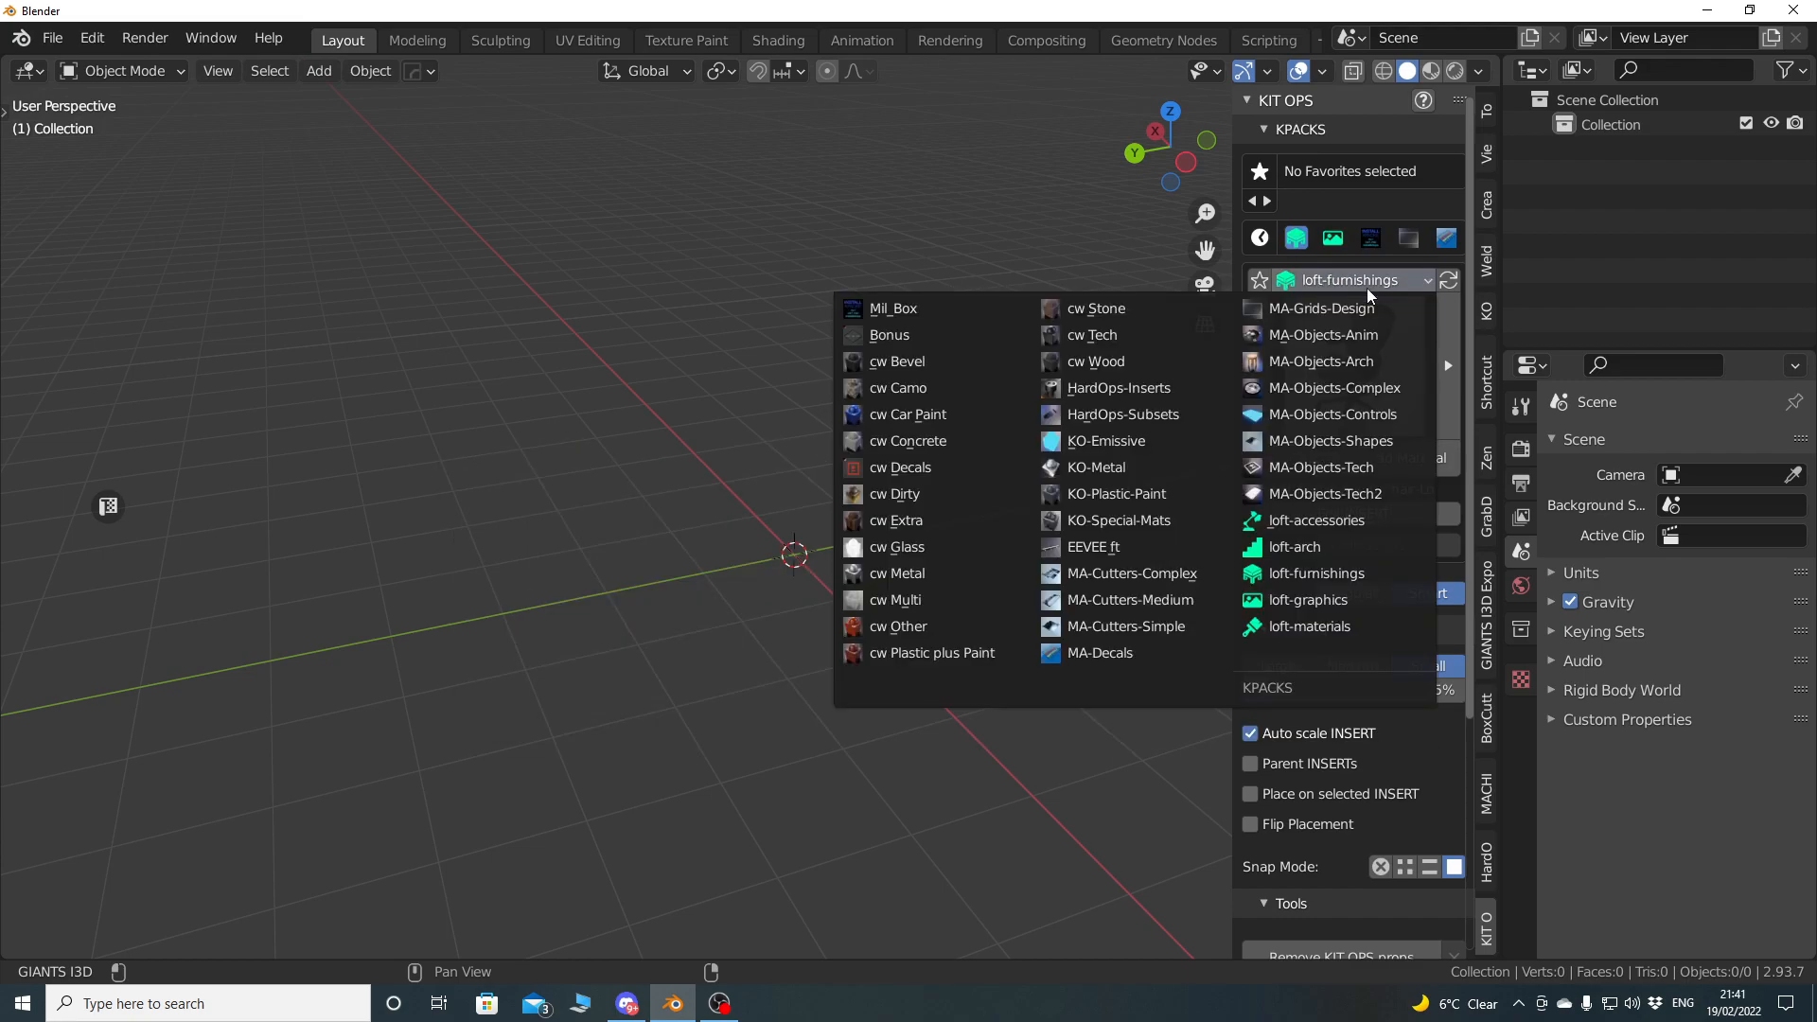
left_click(1368, 548)
left_click(1364, 330)
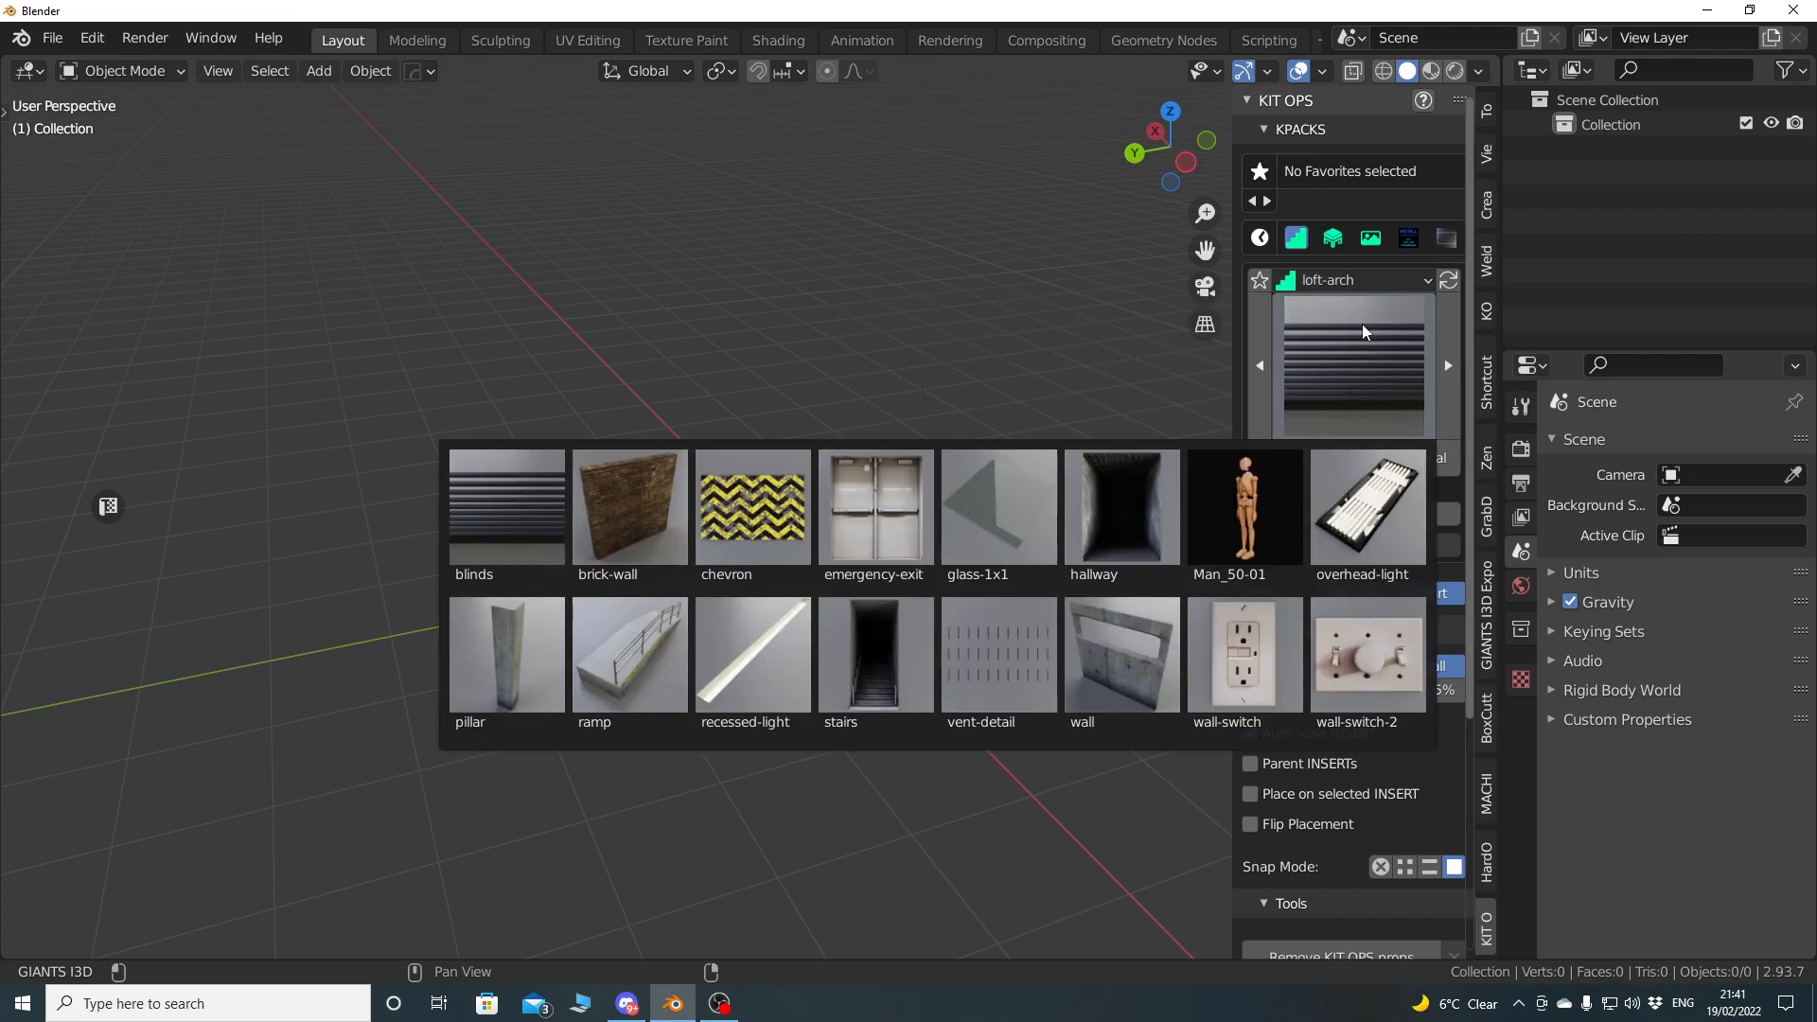
left_click(1246, 507)
left_click(1301, 457)
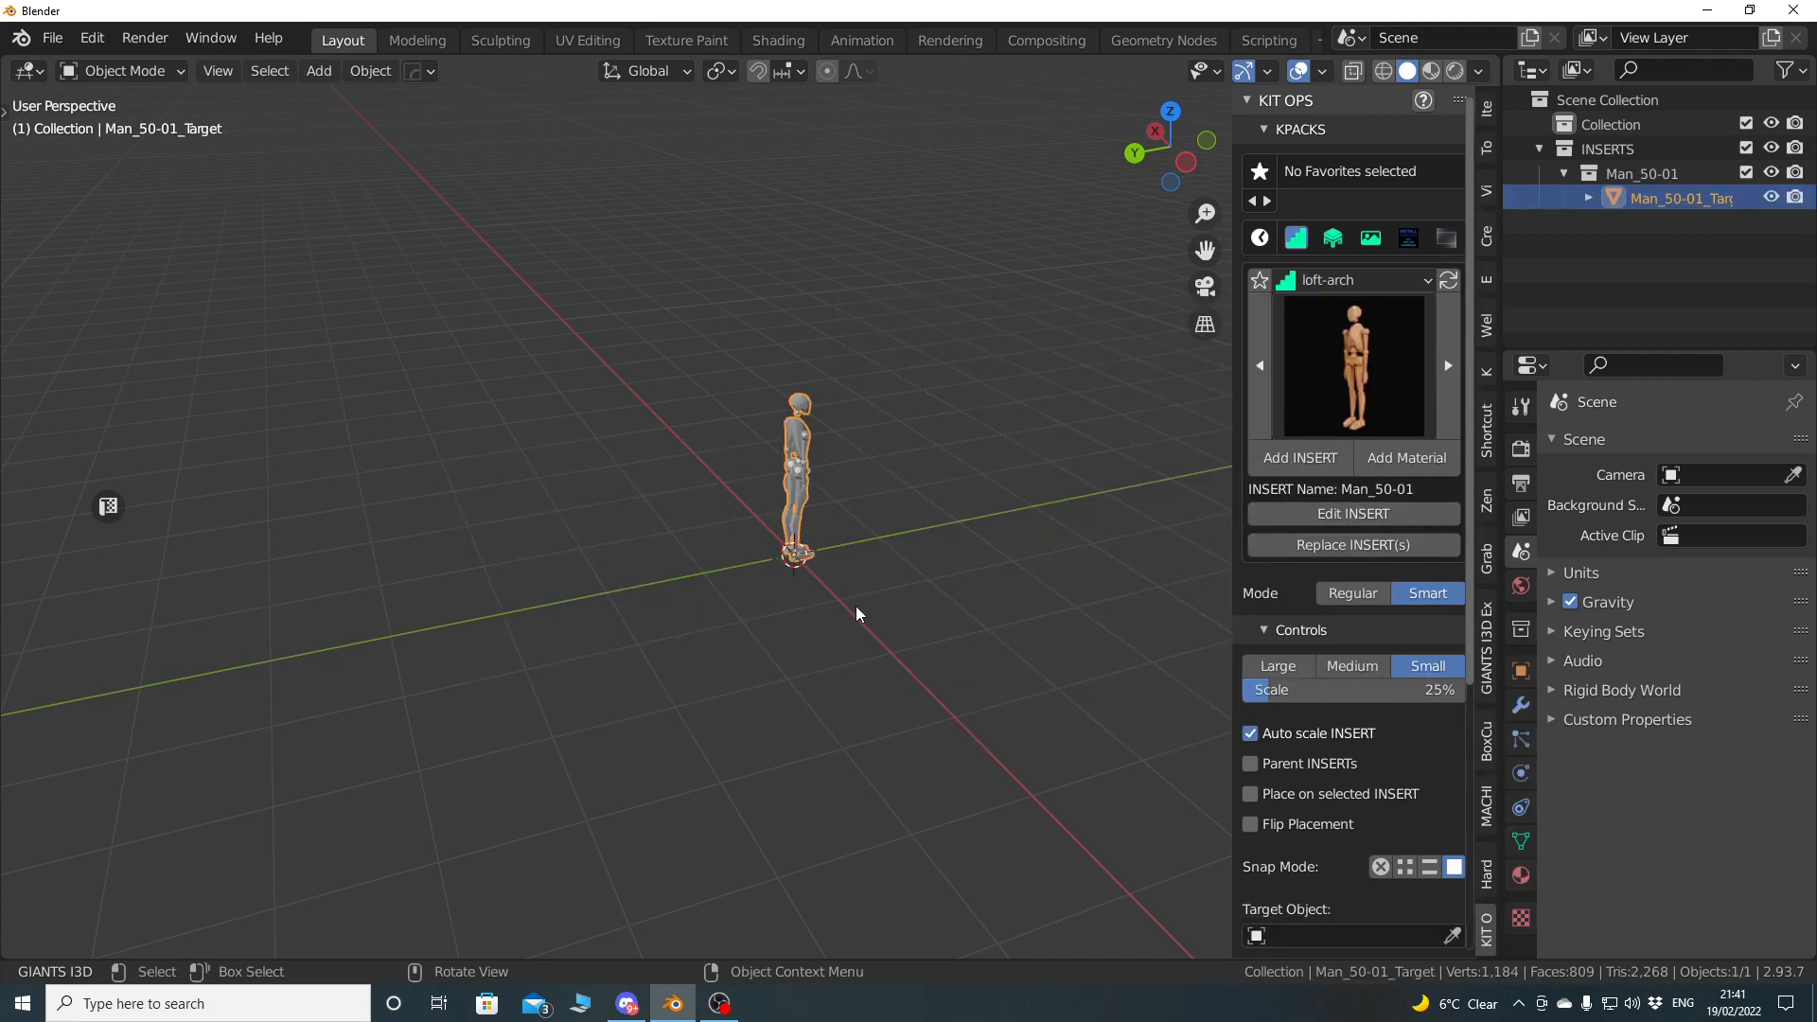
Move the reference figure about 2 m along the positive Y axis, away from the origin.
key("KP_3")
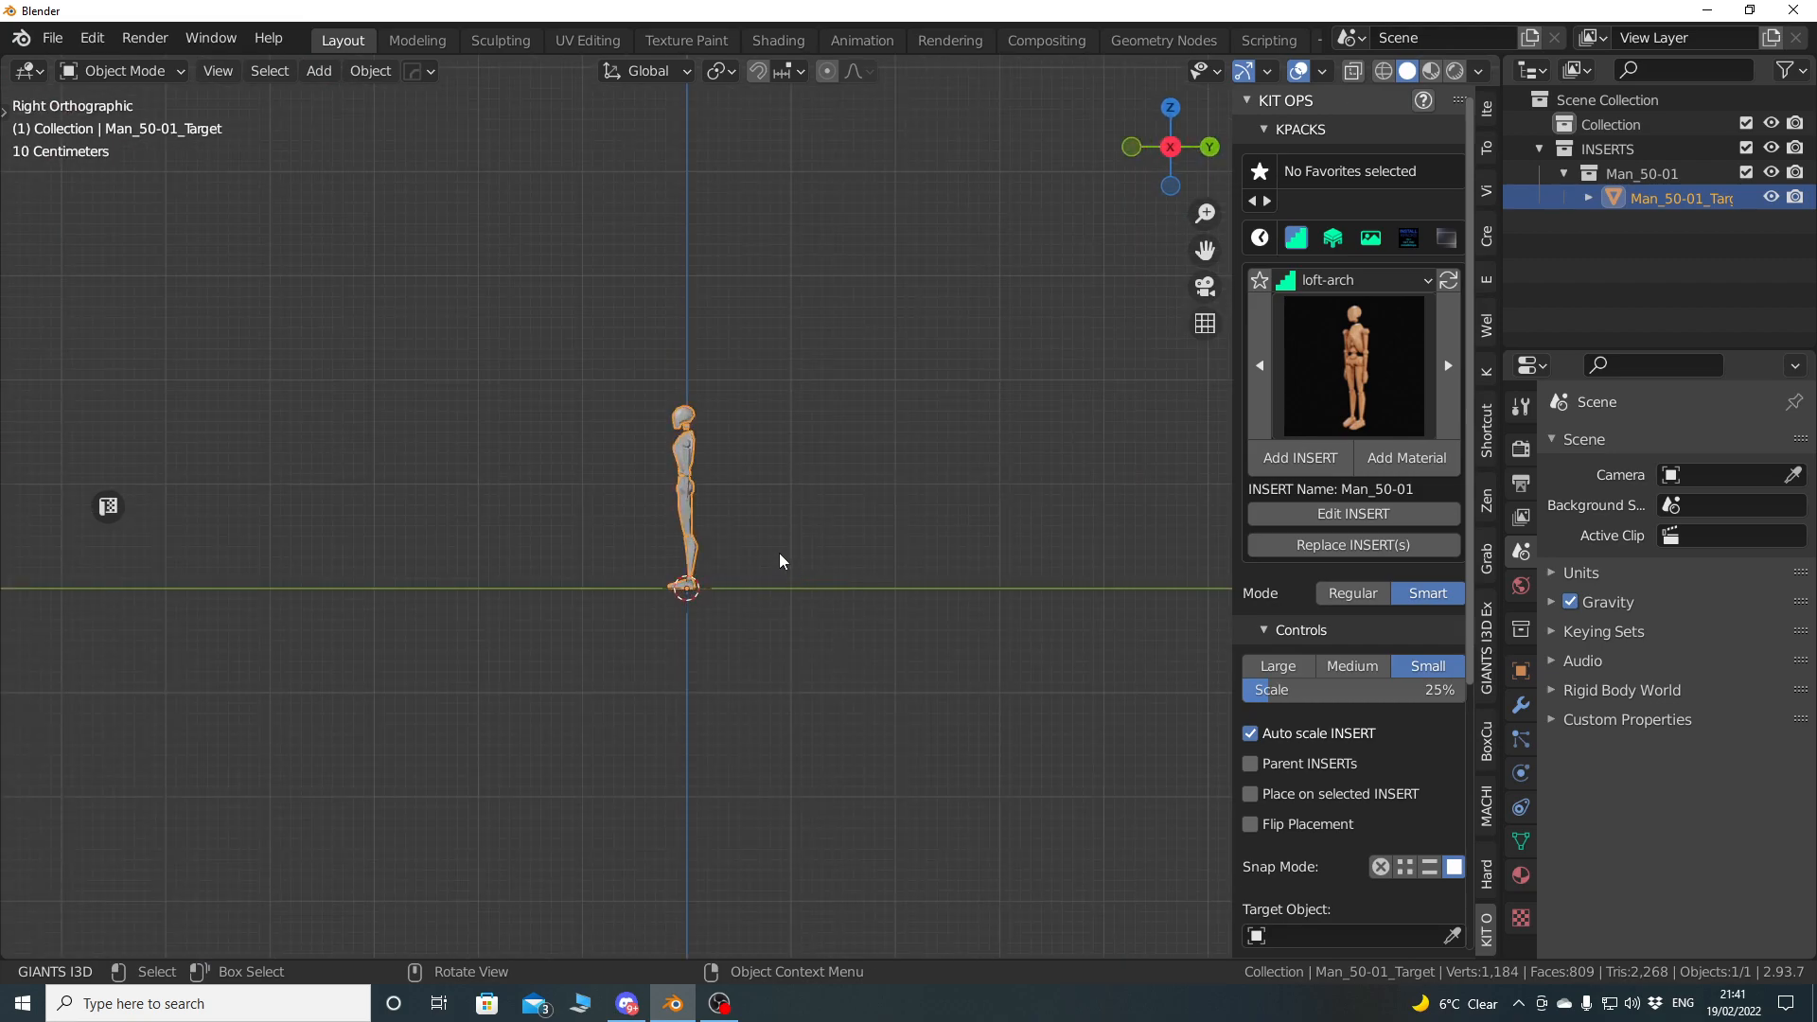
key("n")
middle_click_drag(729, 551, 809, 659)
scroll(814, 653, "up", 2)
scroll(814, 655, "down", 3)
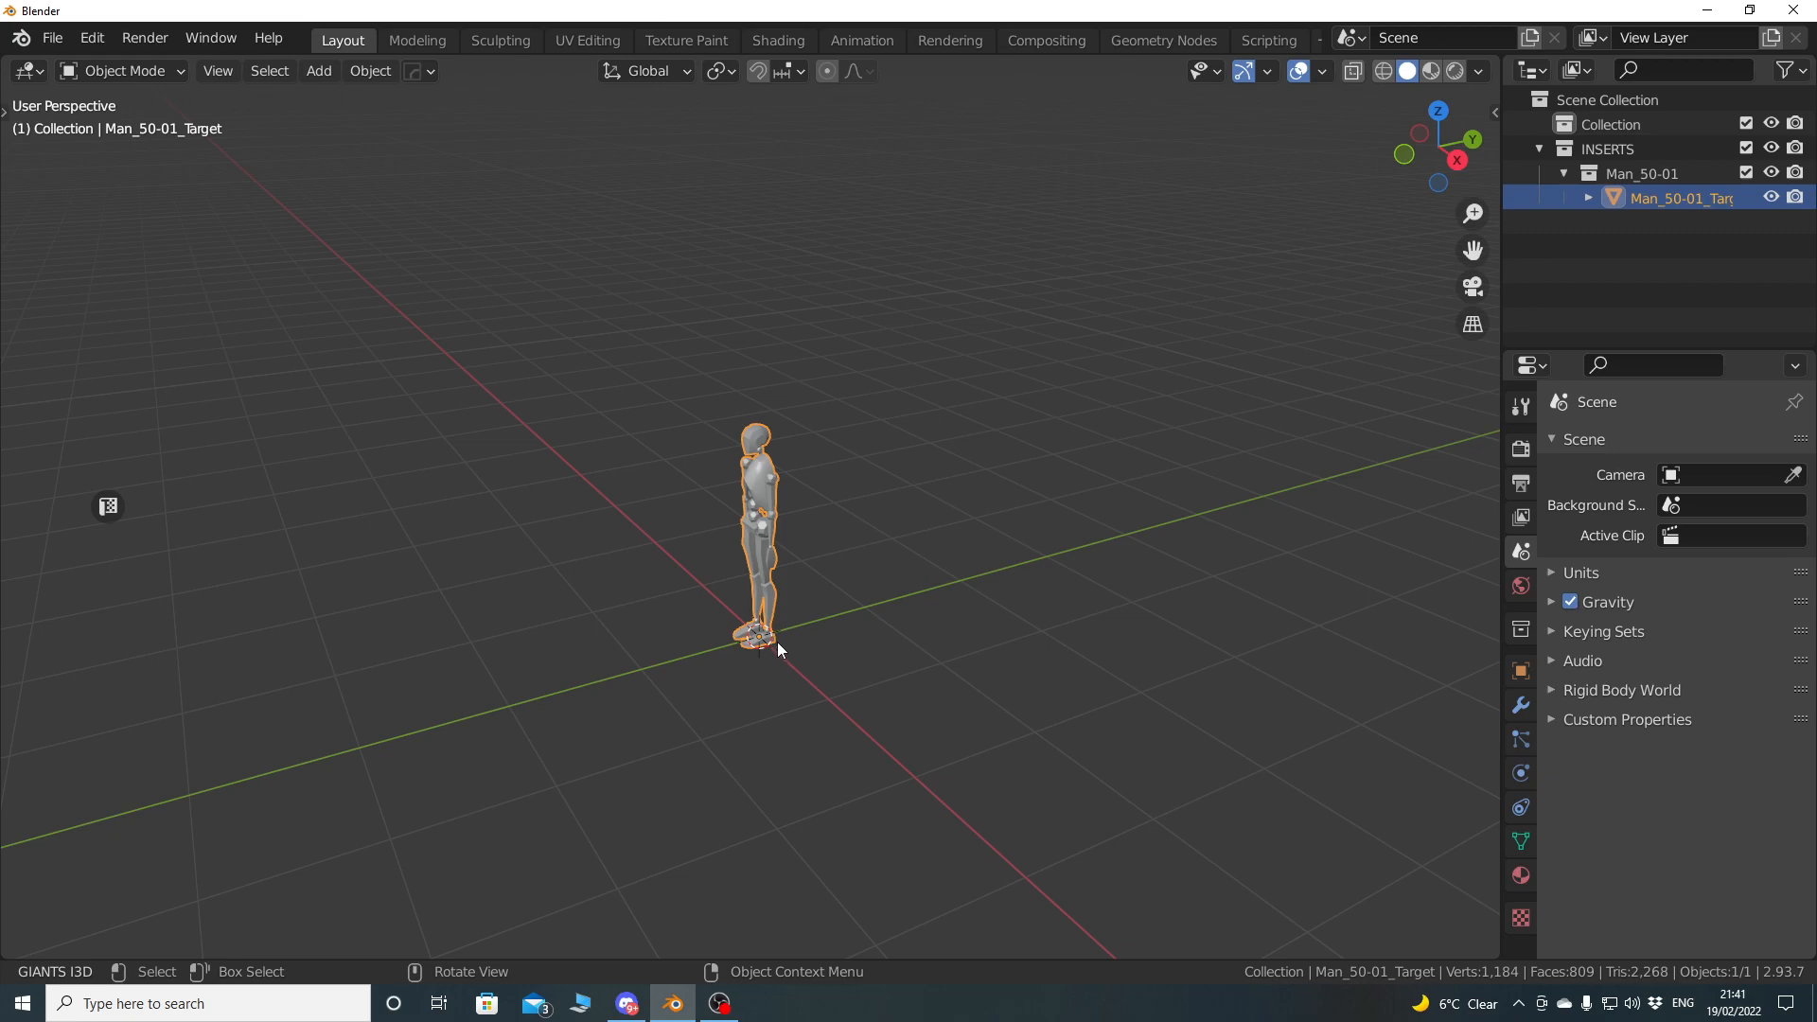
key("g")
key("y")
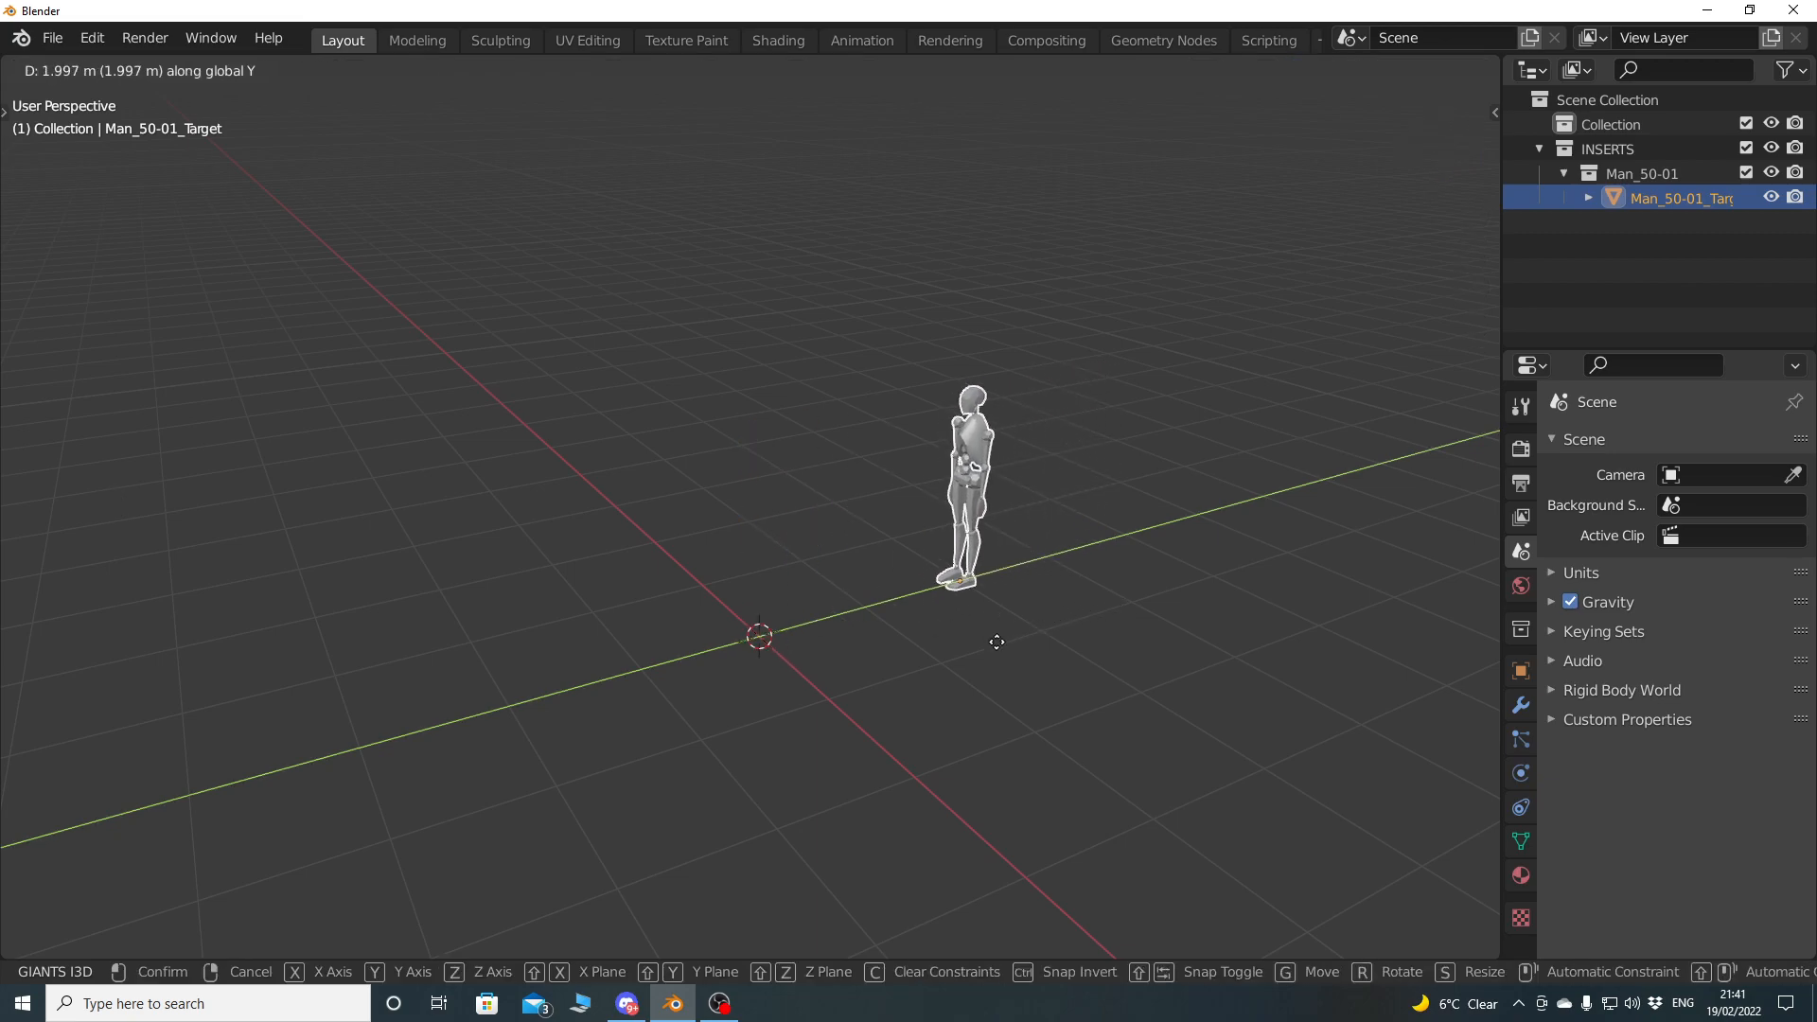
left_click(967, 684)
middle_click_drag(881, 684, 1140, 450)
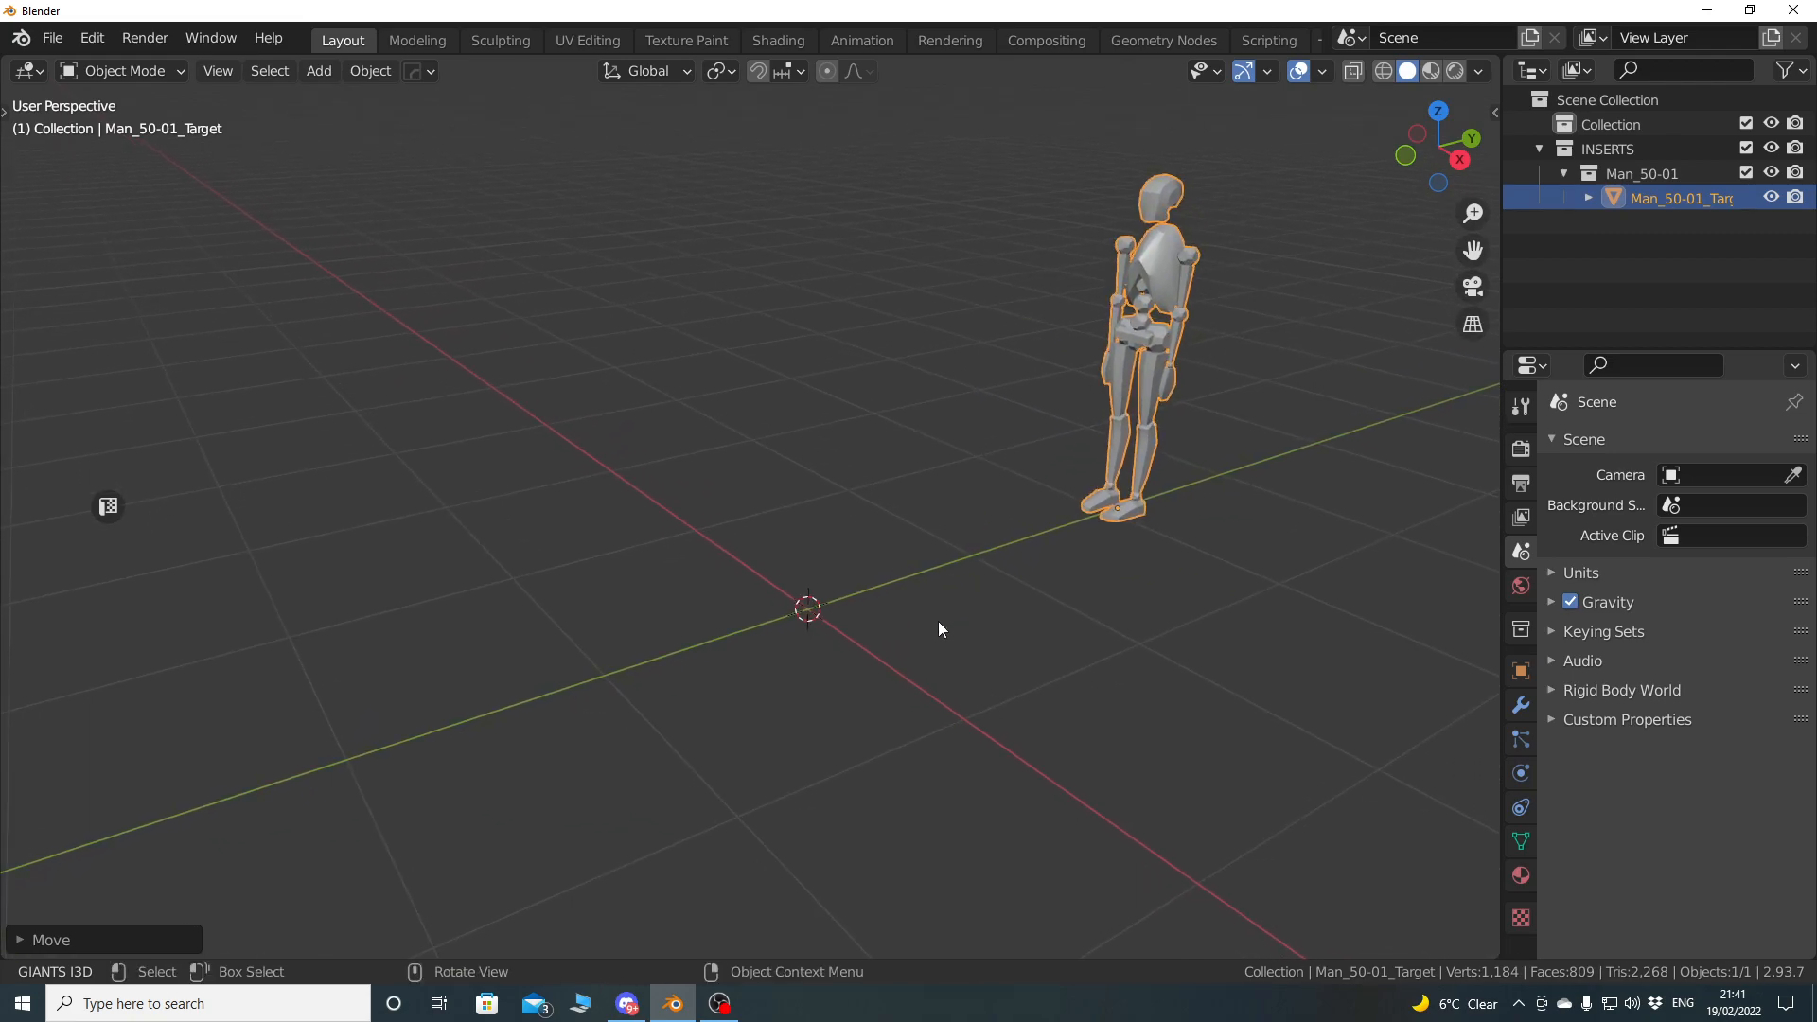
middle_click_drag(939, 566, 944, 599)
Start the Shortcut VUr input display and adjust its X and Y offsets.
key("n")
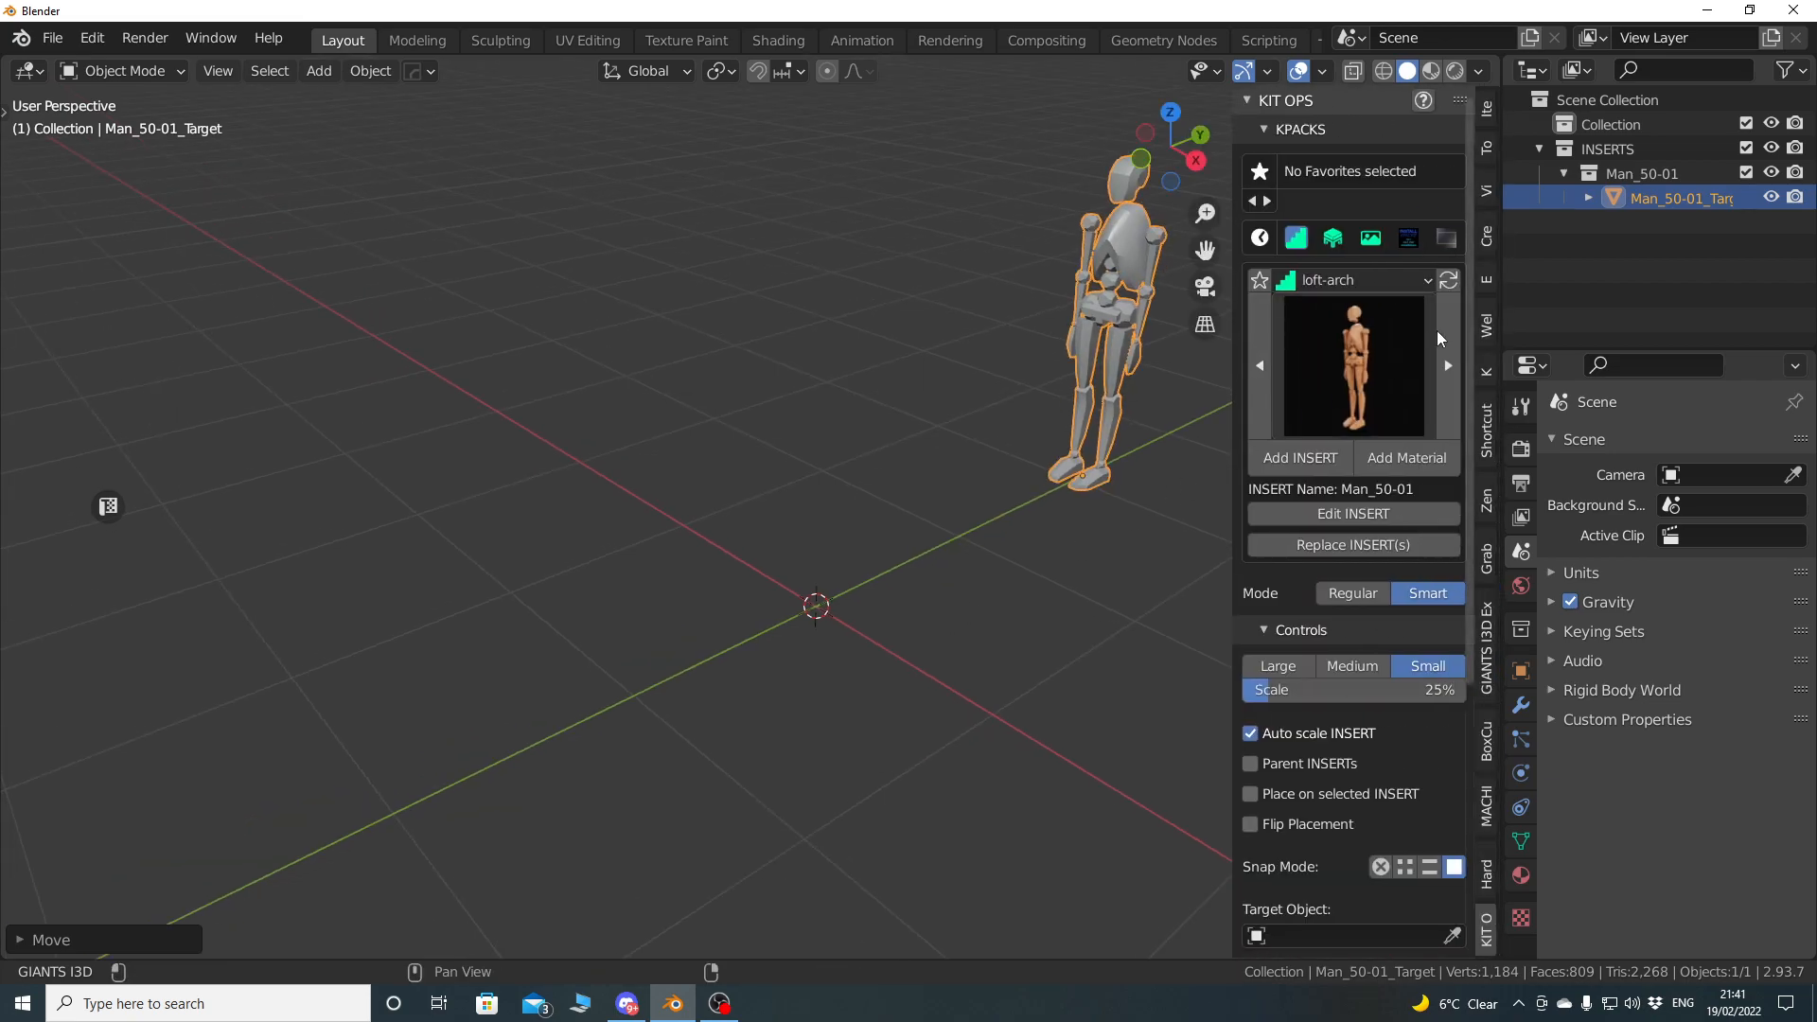
left_click(1487, 428)
left_click(1323, 141)
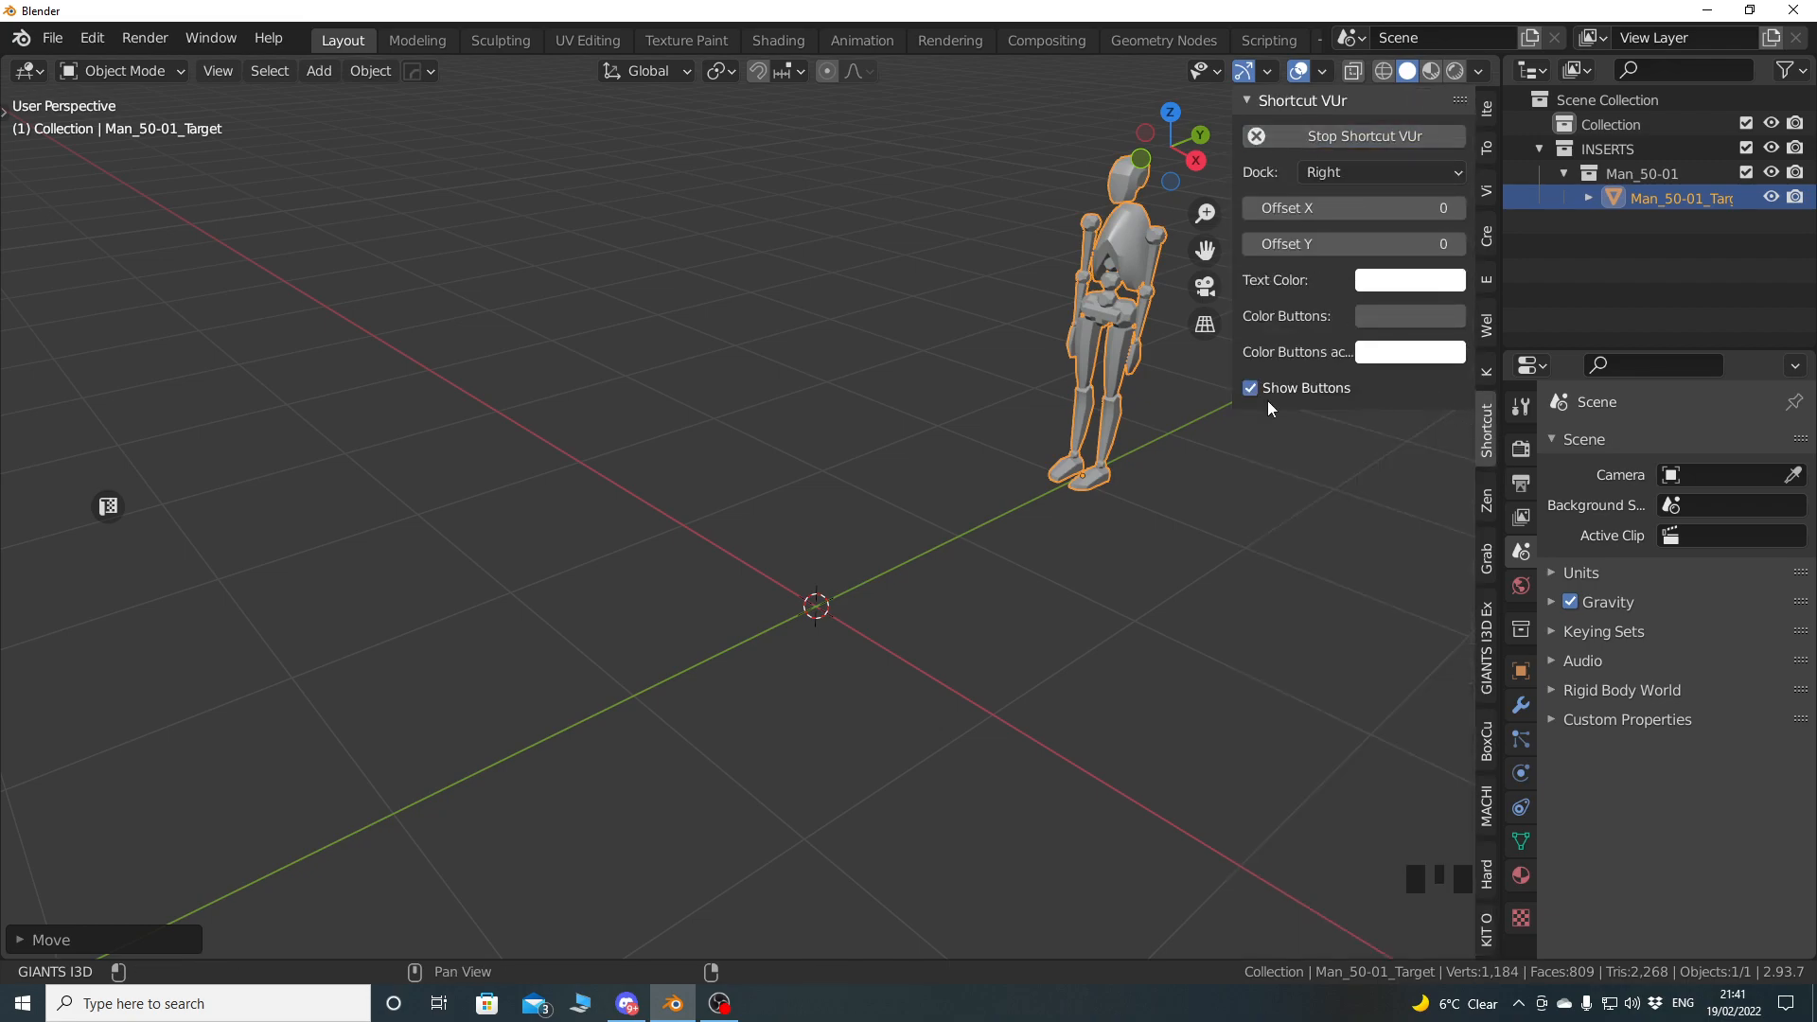
left_click_drag(1304, 208, 1382, 248)
key("n")
Add a mesh cube at the origin and scale it down uniformly to a small block.
middle_click_drag(1026, 503, 891, 627)
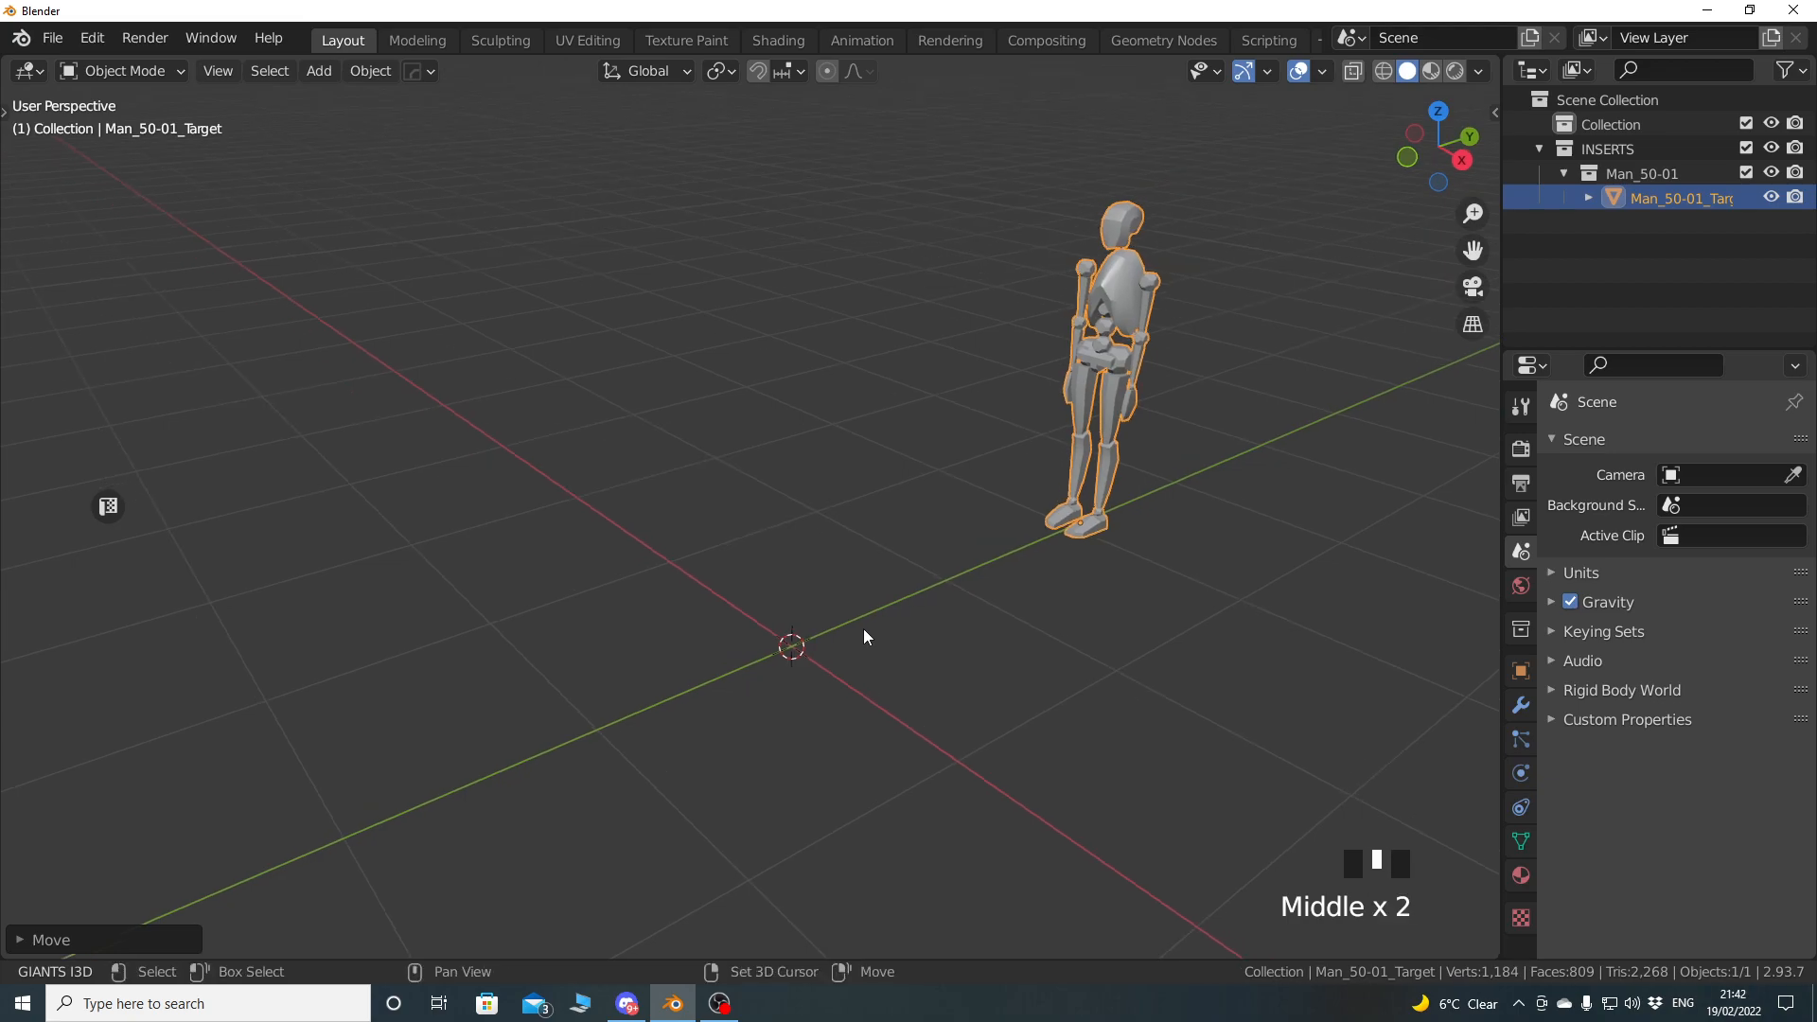
left_click(850, 642)
key("shift+a")
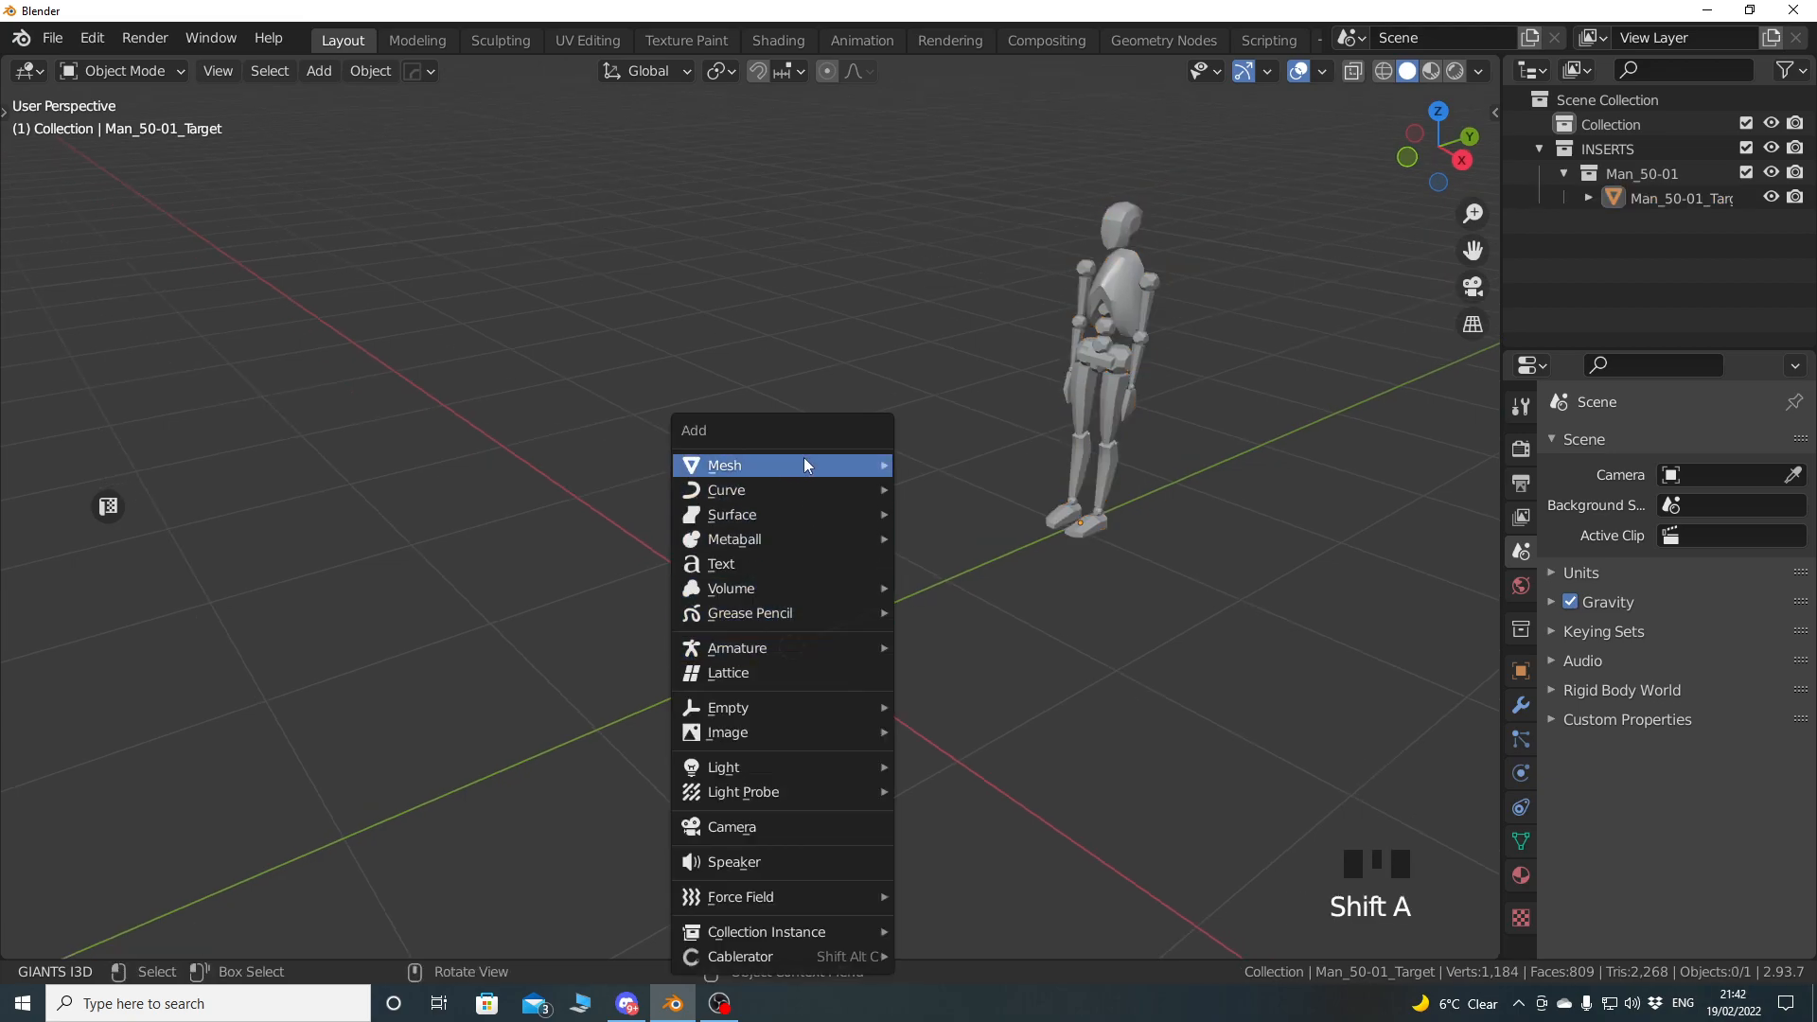
mouse_move(804, 463)
left_click(947, 513)
middle_click_drag(812, 616, 869, 649)
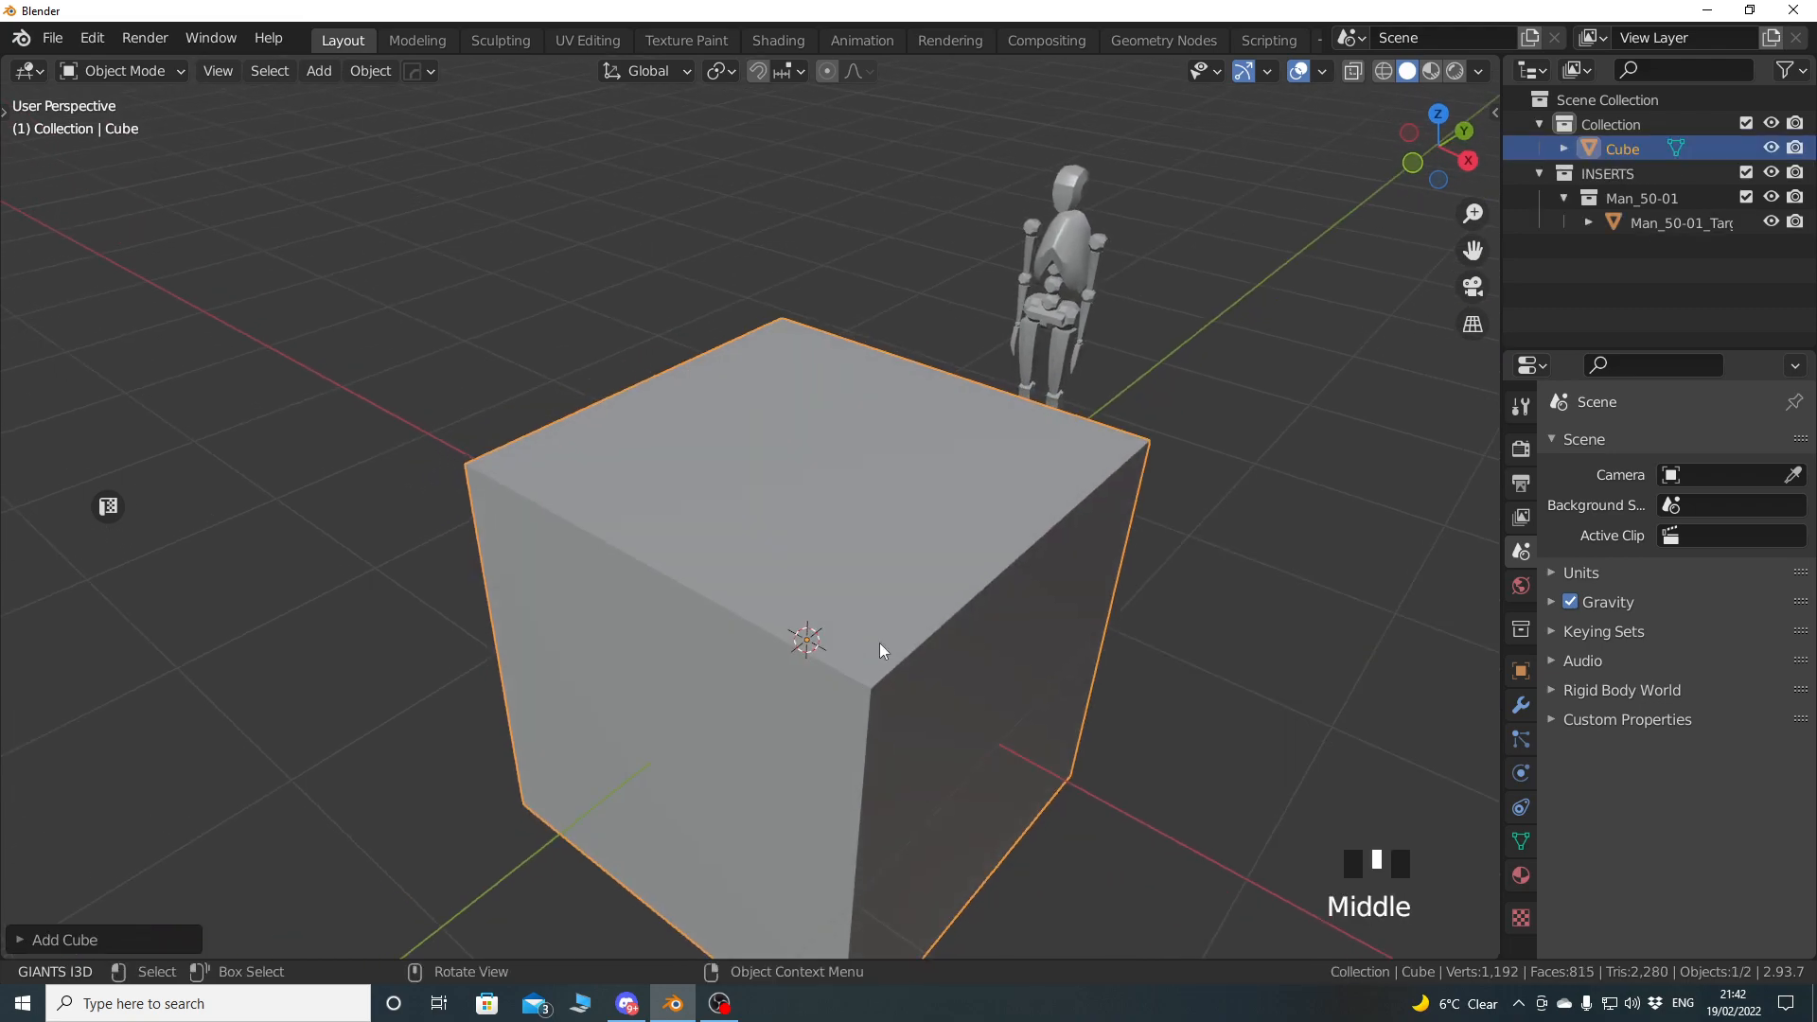
key("s")
left_click(832, 656)
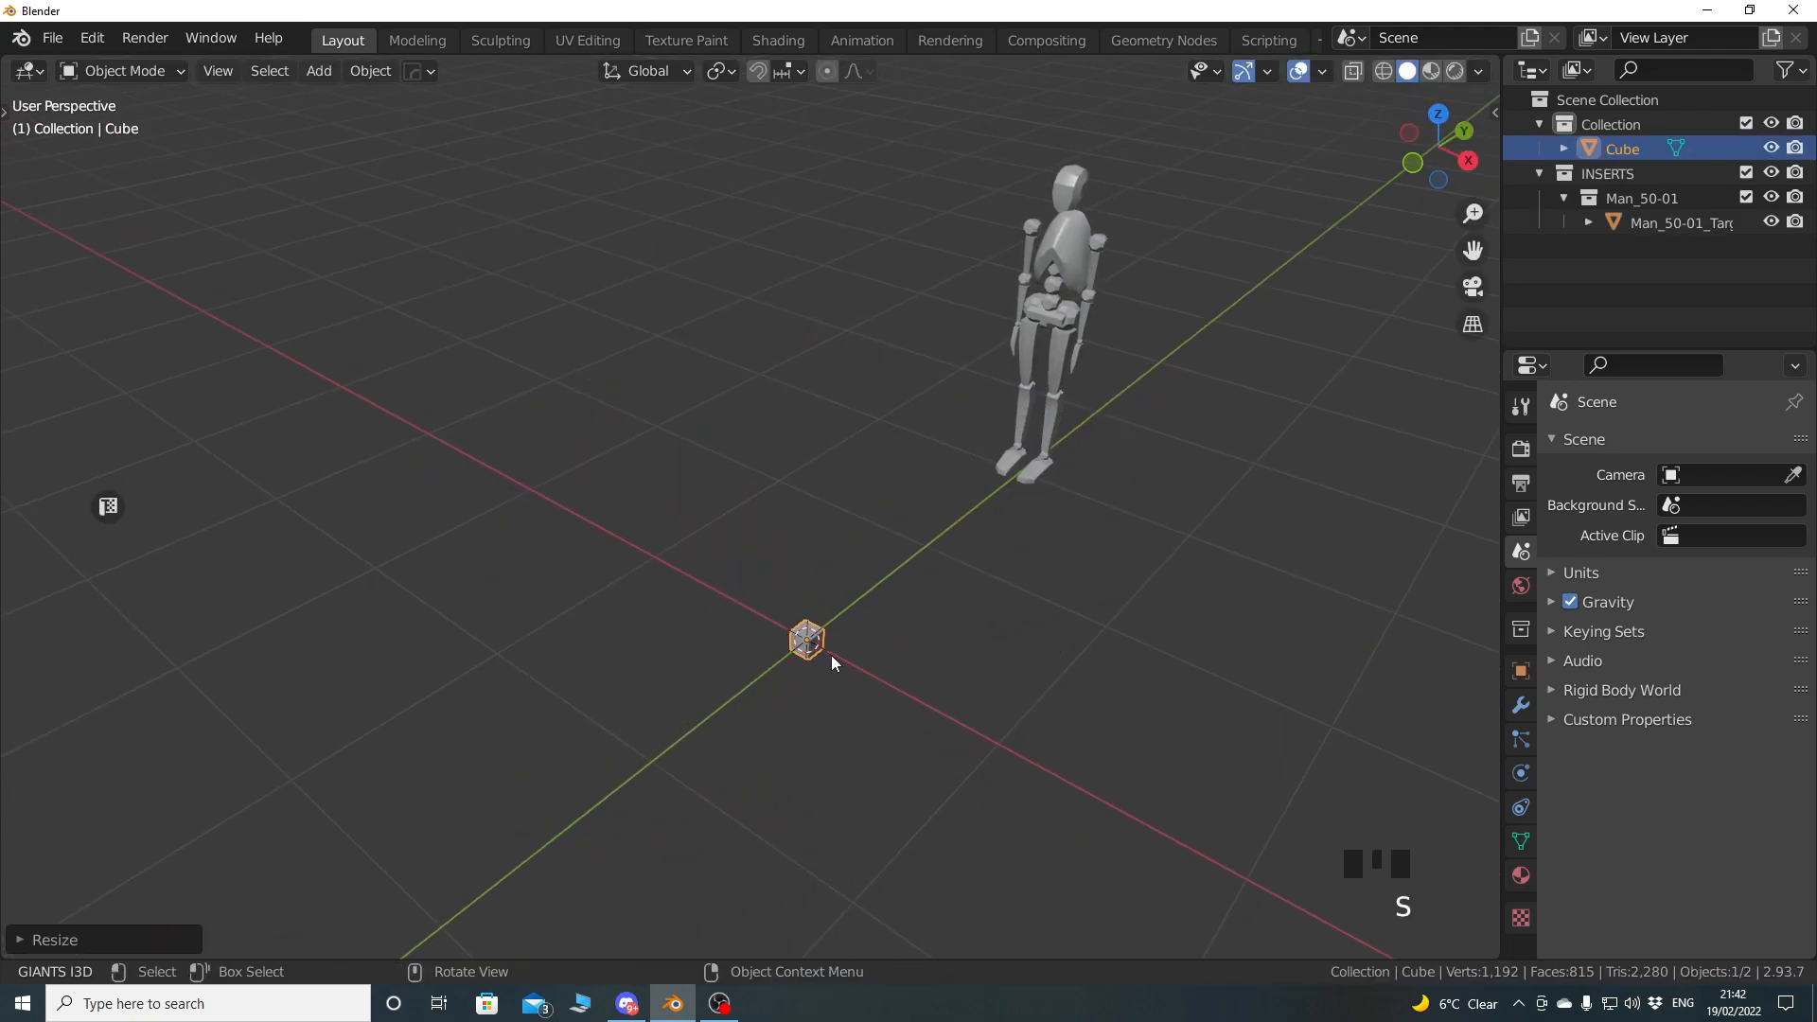
Fine-tune the small cube's uniform scale in the front view, judging it against the figure's feet.
key("KP_1")
scroll(867, 635, "up", 3)
middle_click_drag(791, 583, 747, 543, "shift")
scroll(869, 615, "up", 3)
middle_click_drag(869, 615, 843, 592, "shift")
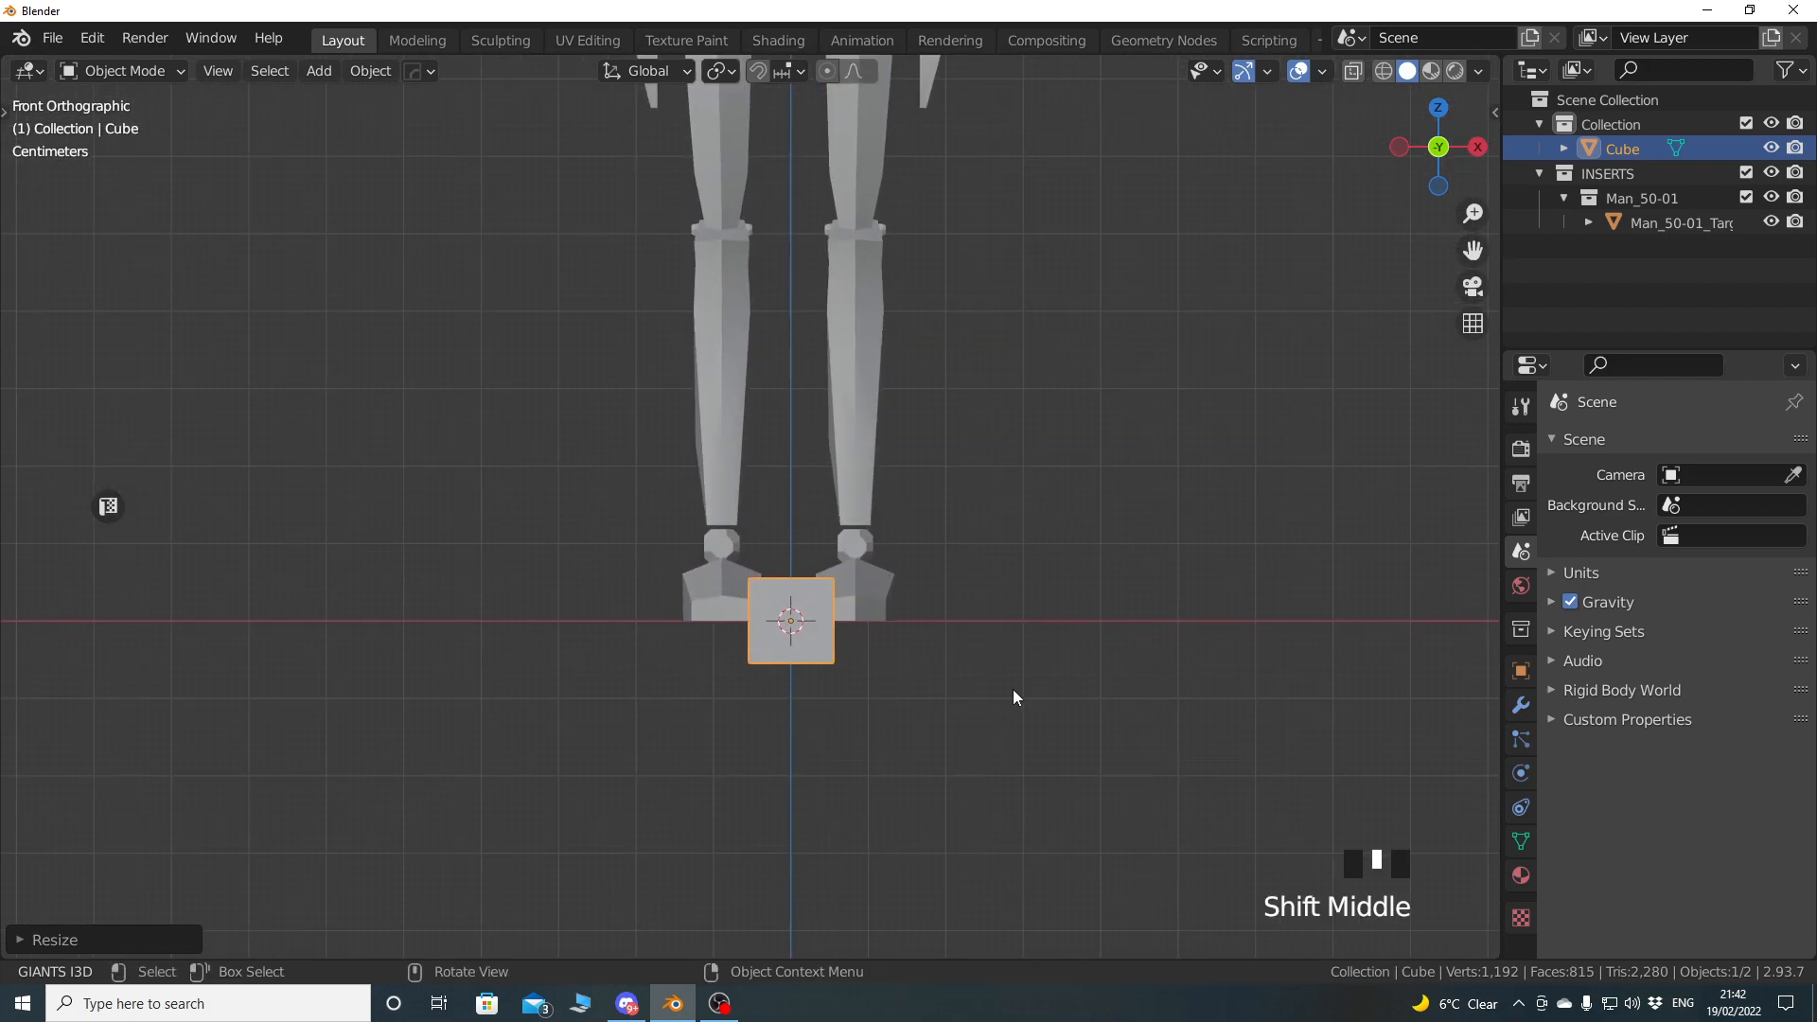
key("s")
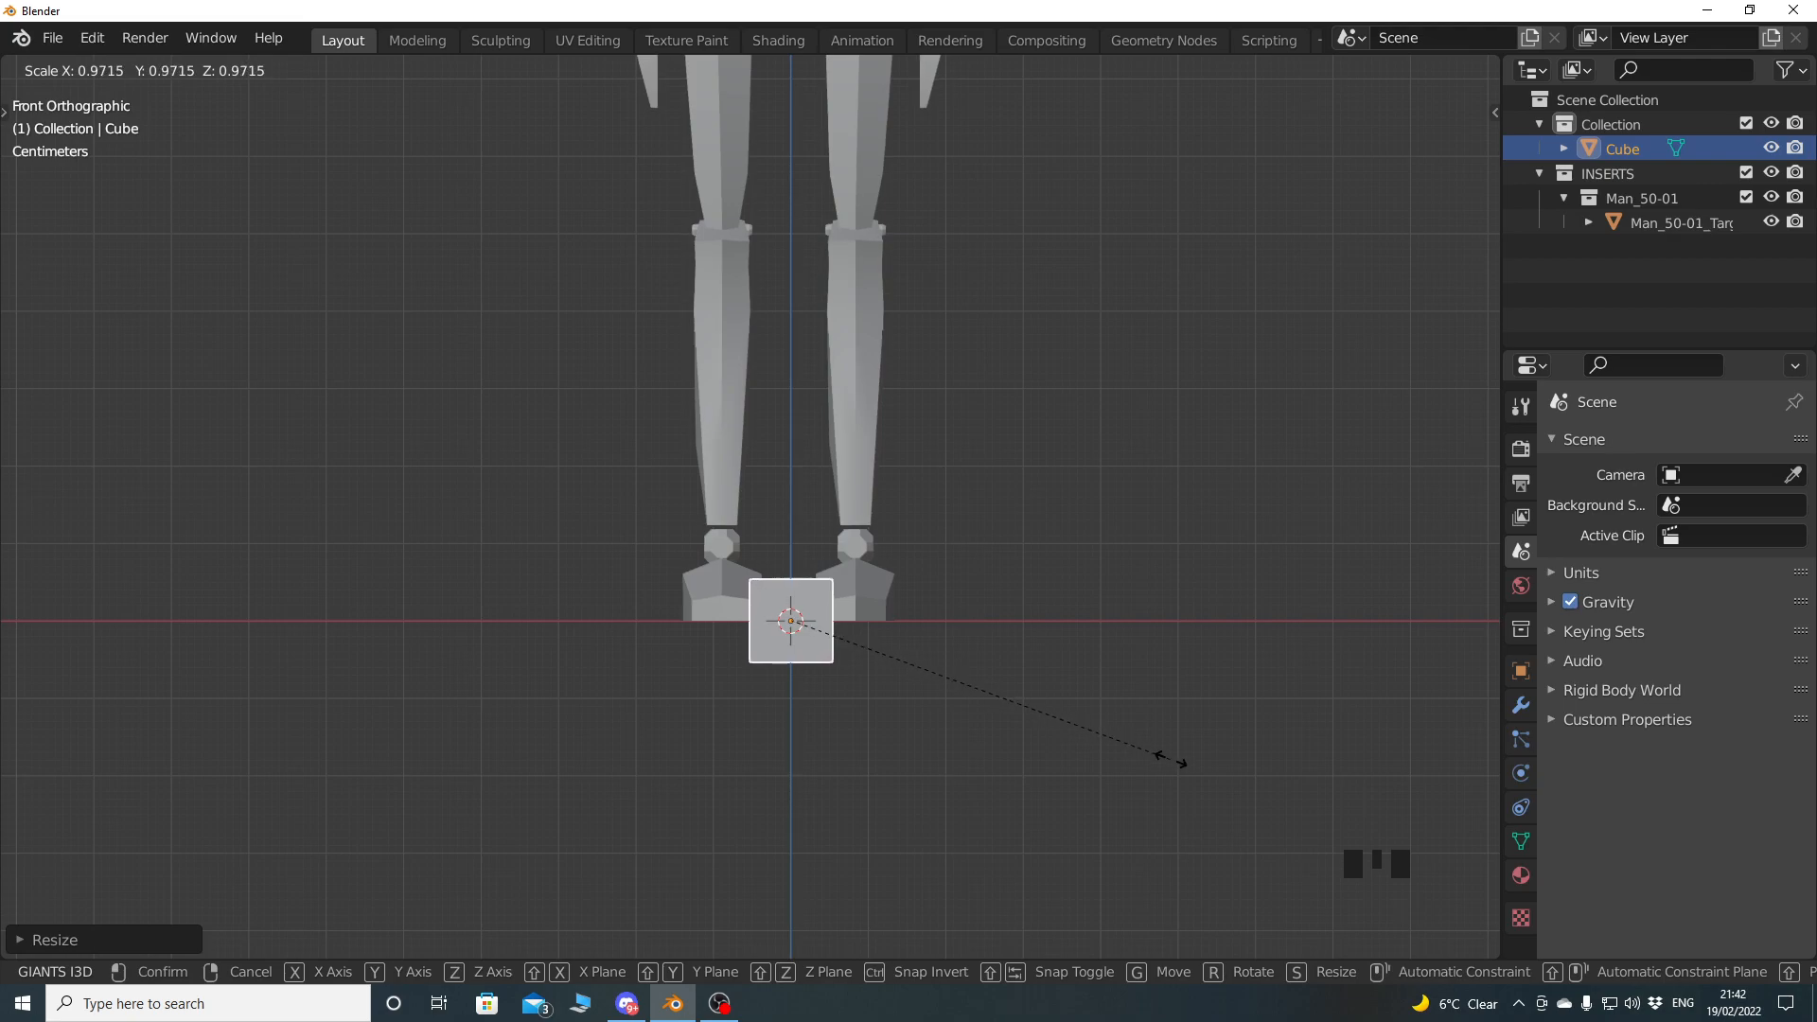
left_click(1245, 763)
Raise the cube's top face about 1.34 m along Z in Edit Mode to form an upright post.
middle_click_drag(1245, 763, 1035, 670)
scroll(1036, 671, "down", 4)
middle_click_drag(915, 644, 980, 747, "shift")
key("Tab")
left_click(767, 634)
key("KP_3")
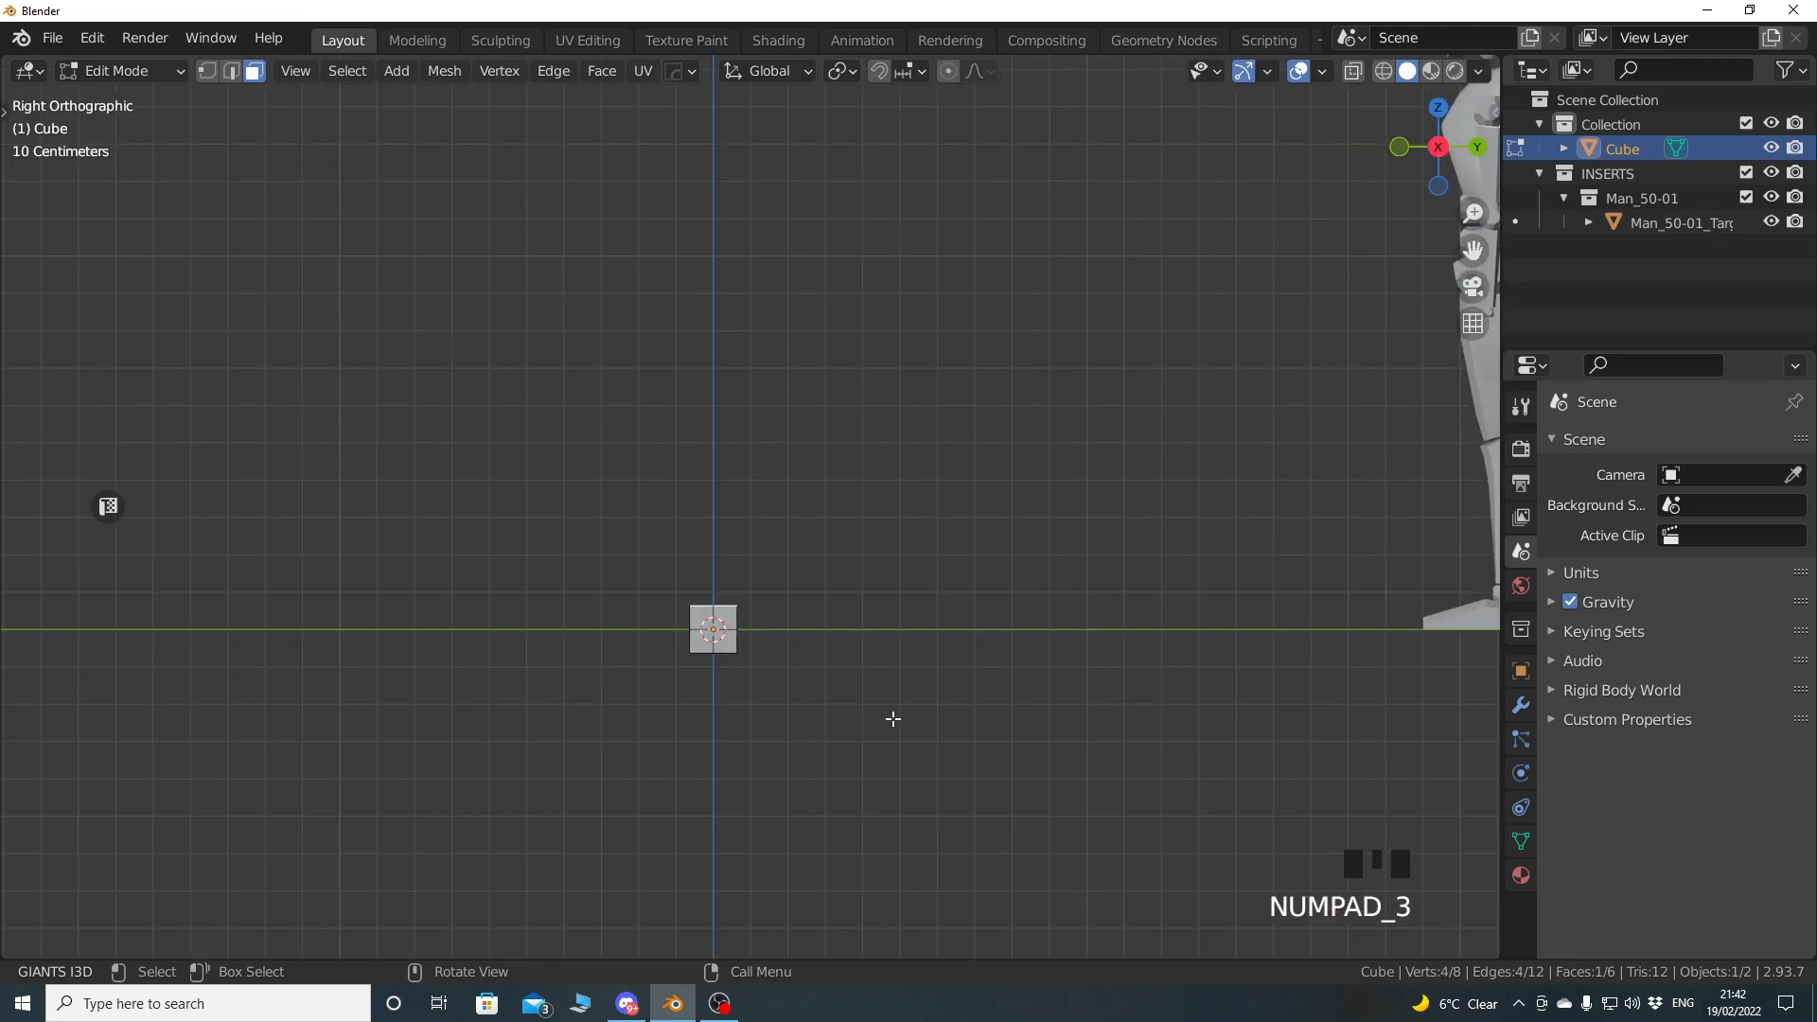
scroll(829, 731, "down", 2)
middle_click_drag(829, 730, 902, 783, "shift")
middle_click_drag(836, 676, 868, 694, "shift")
key("KP_3")
scroll(846, 690, "up", 2)
scroll(898, 694, "down", 2)
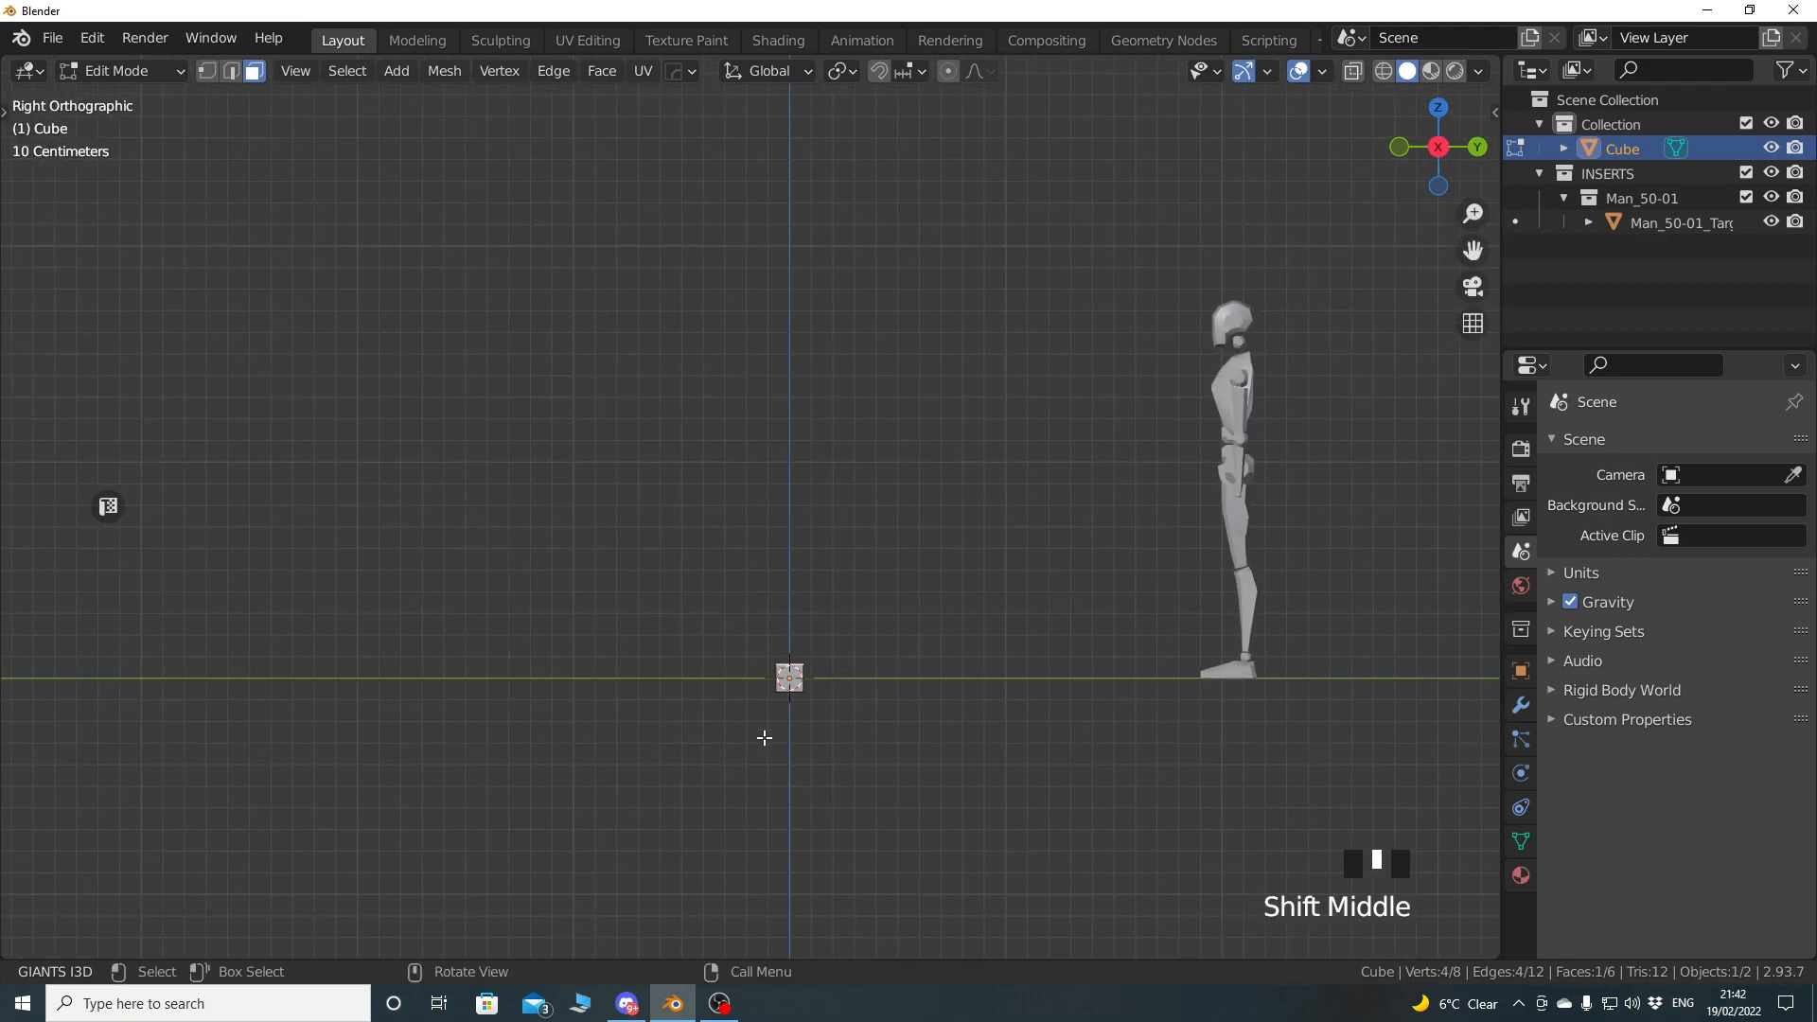
key("g")
key("z")
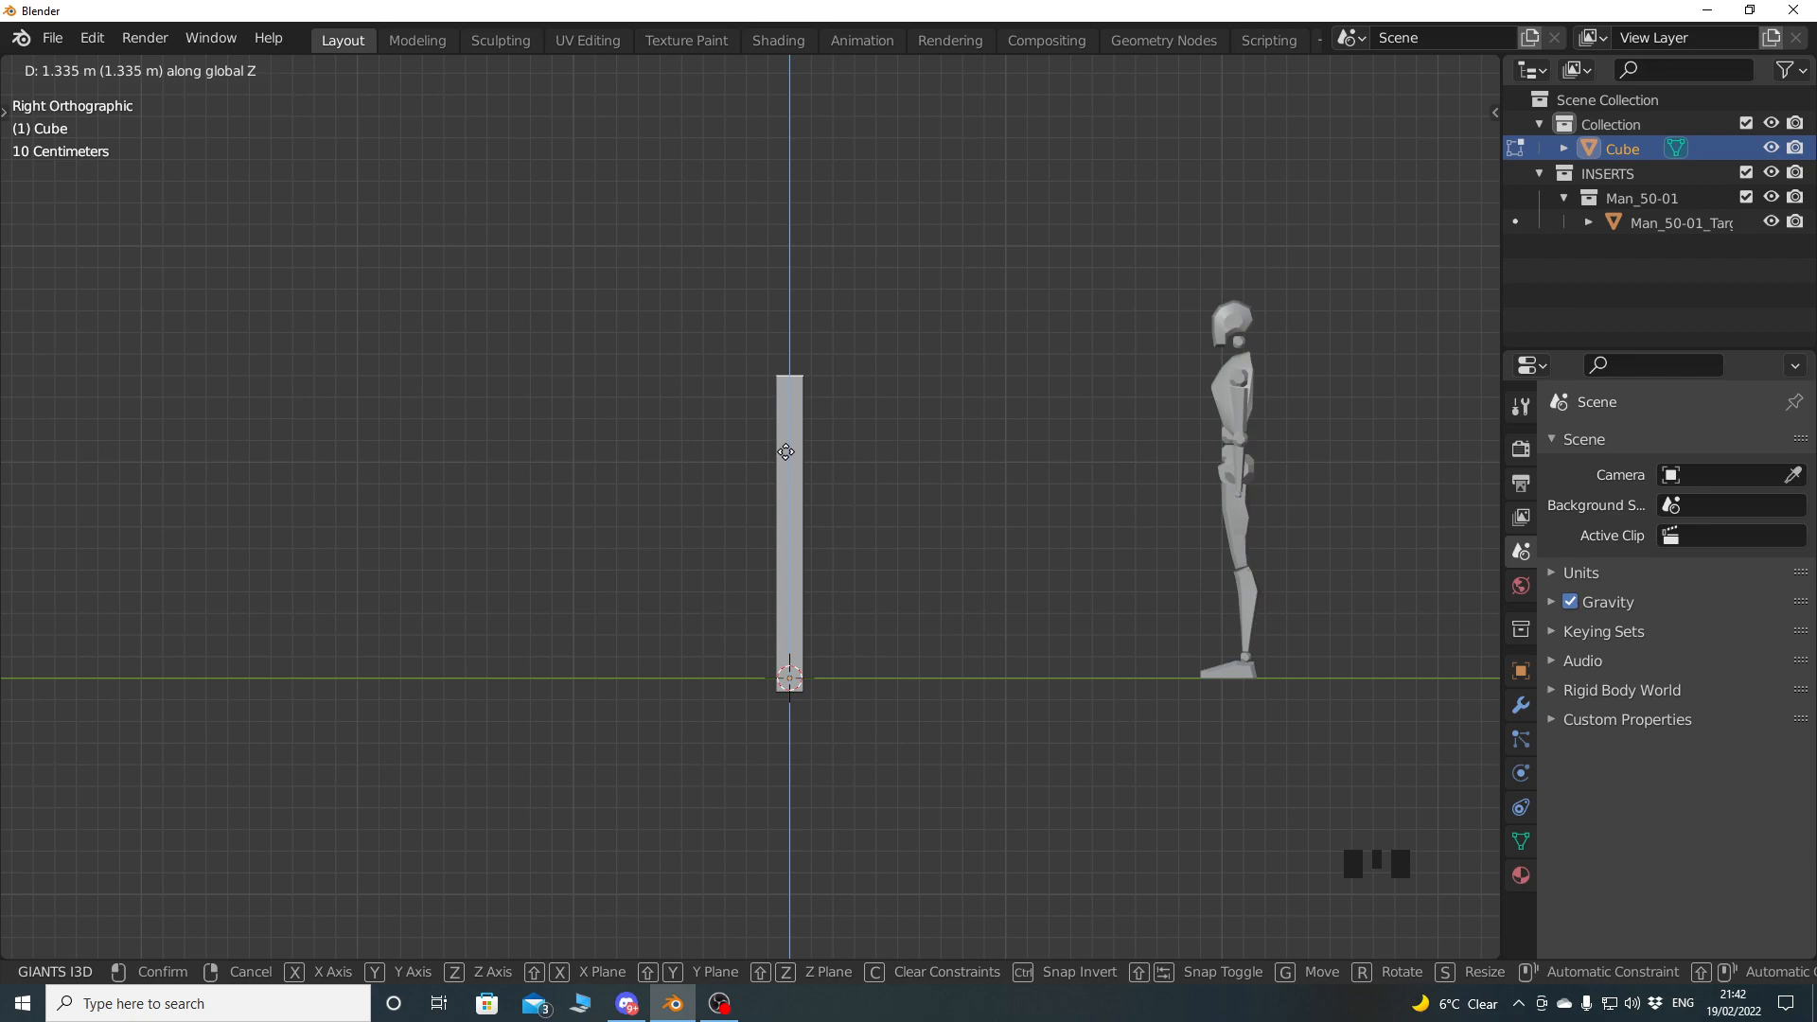
left_click(785, 452)
Return to Object Mode and apply the object transform to the post.
middle_click_drag(786, 451, 790, 558)
key("Tab")
key("ctrl+a")
left_click(860, 566)
middle_click_drag(937, 558, 887, 539)
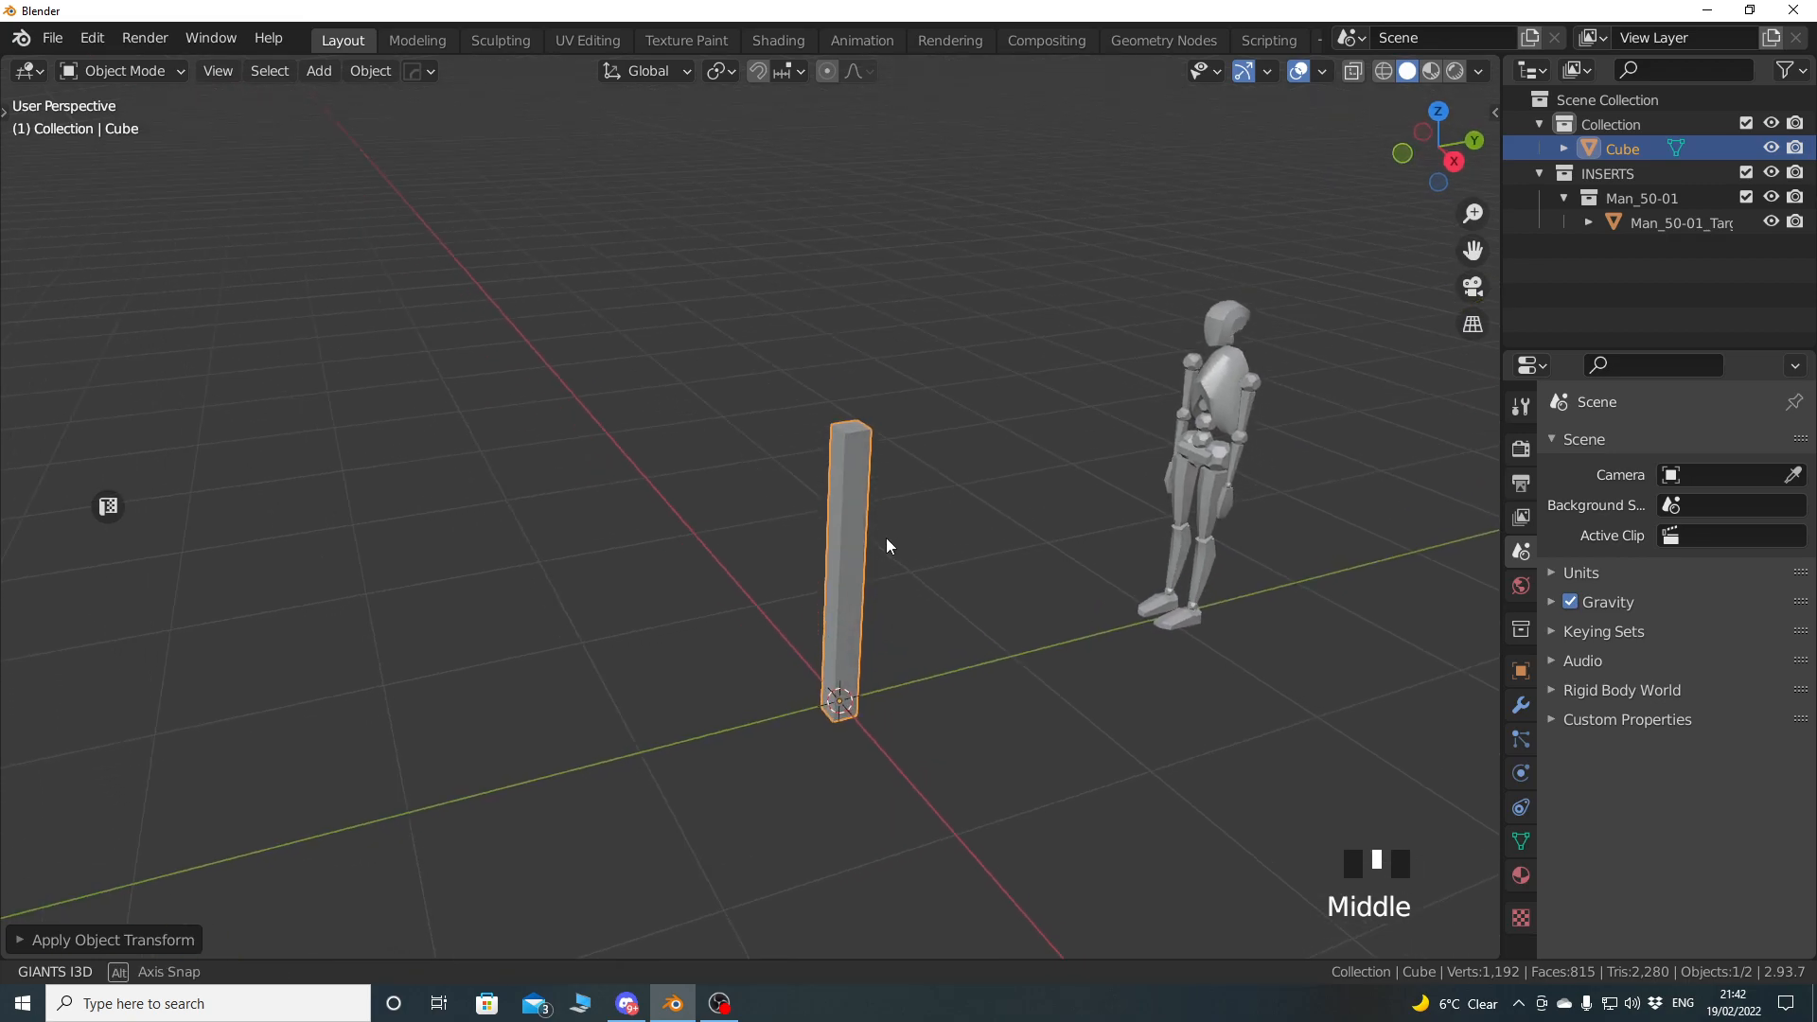
Duplicate the post and move the copy -4 m along the Y axis.
key("KP_3")
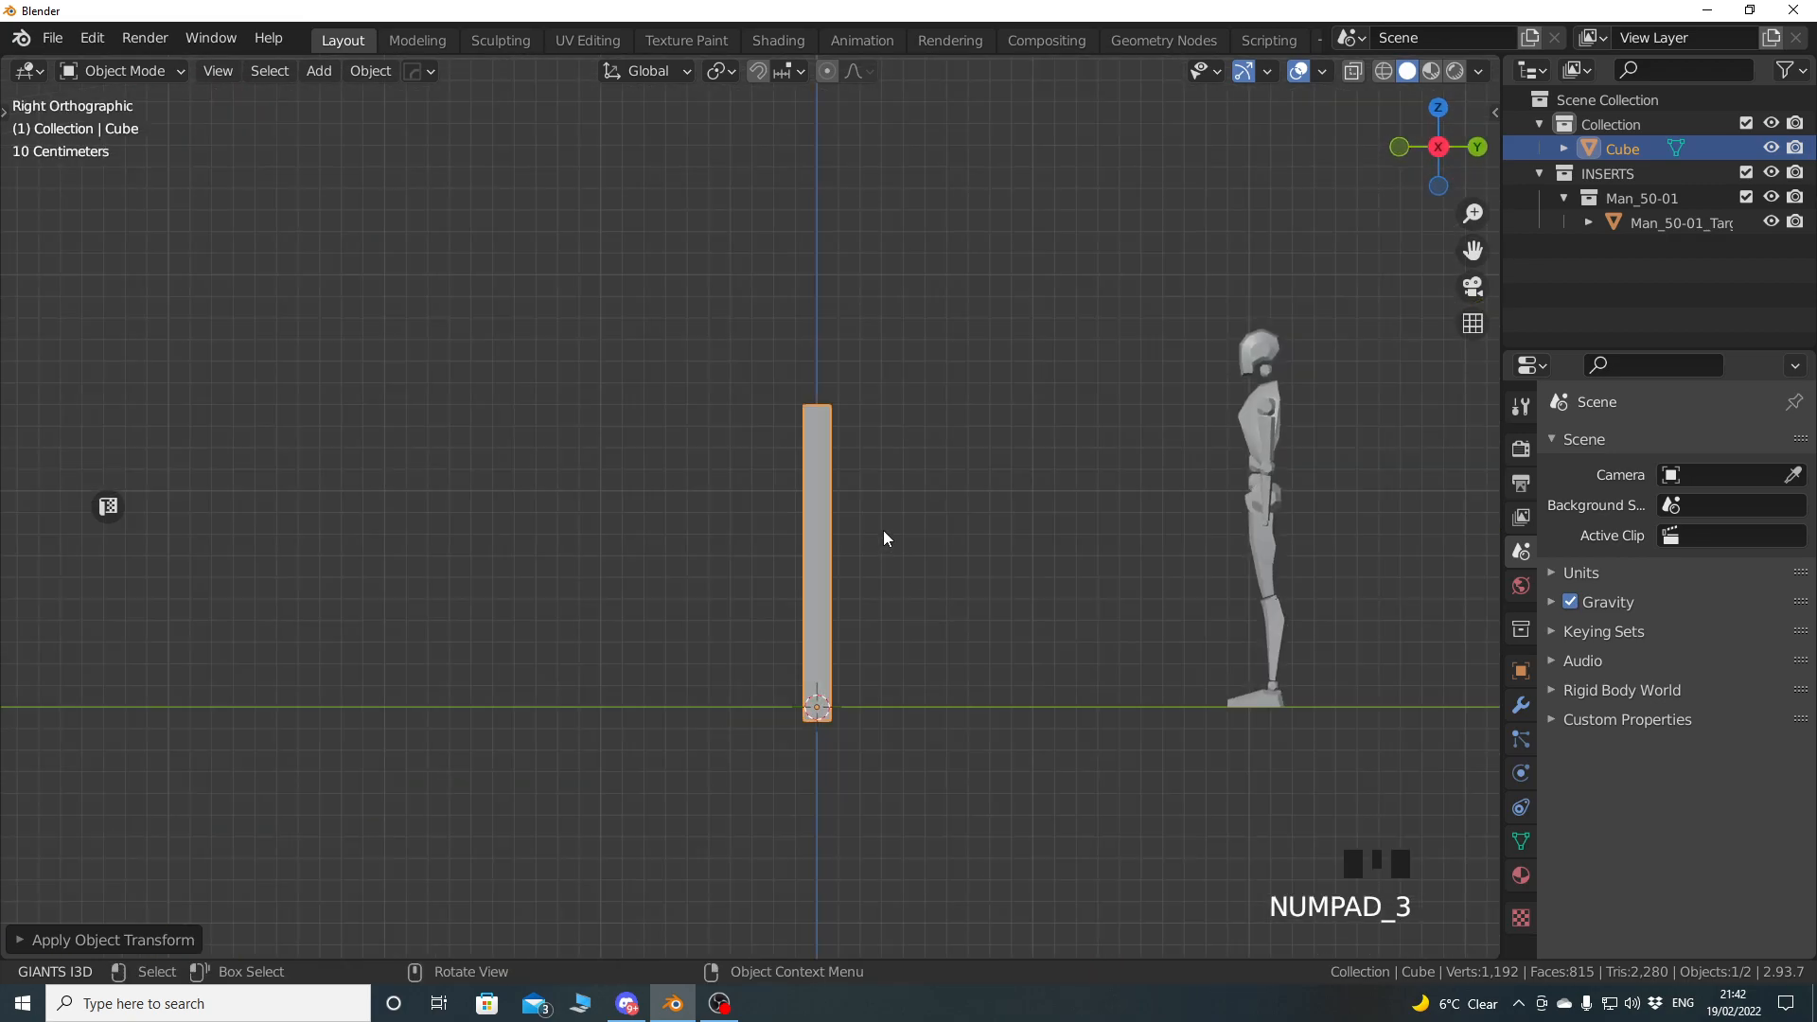
scroll(774, 543, "down", 3)
middle_click_drag(774, 543, 893, 581, "shift")
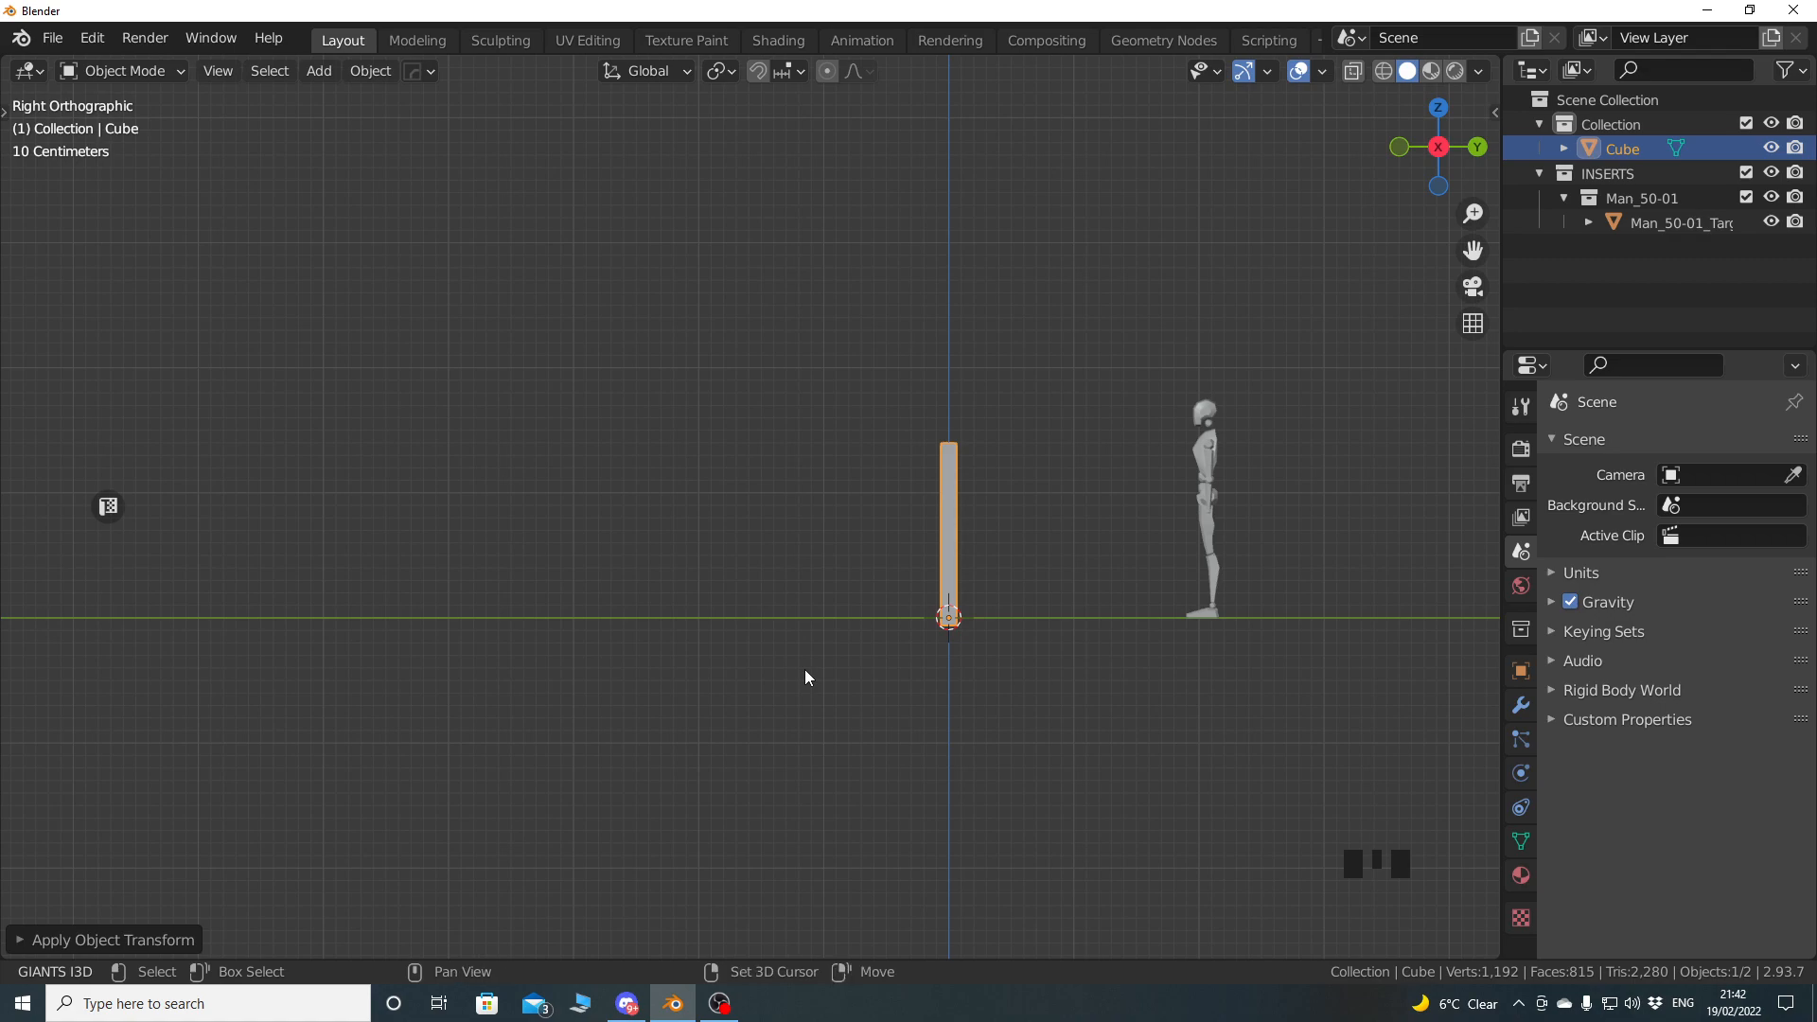
key("shift+d")
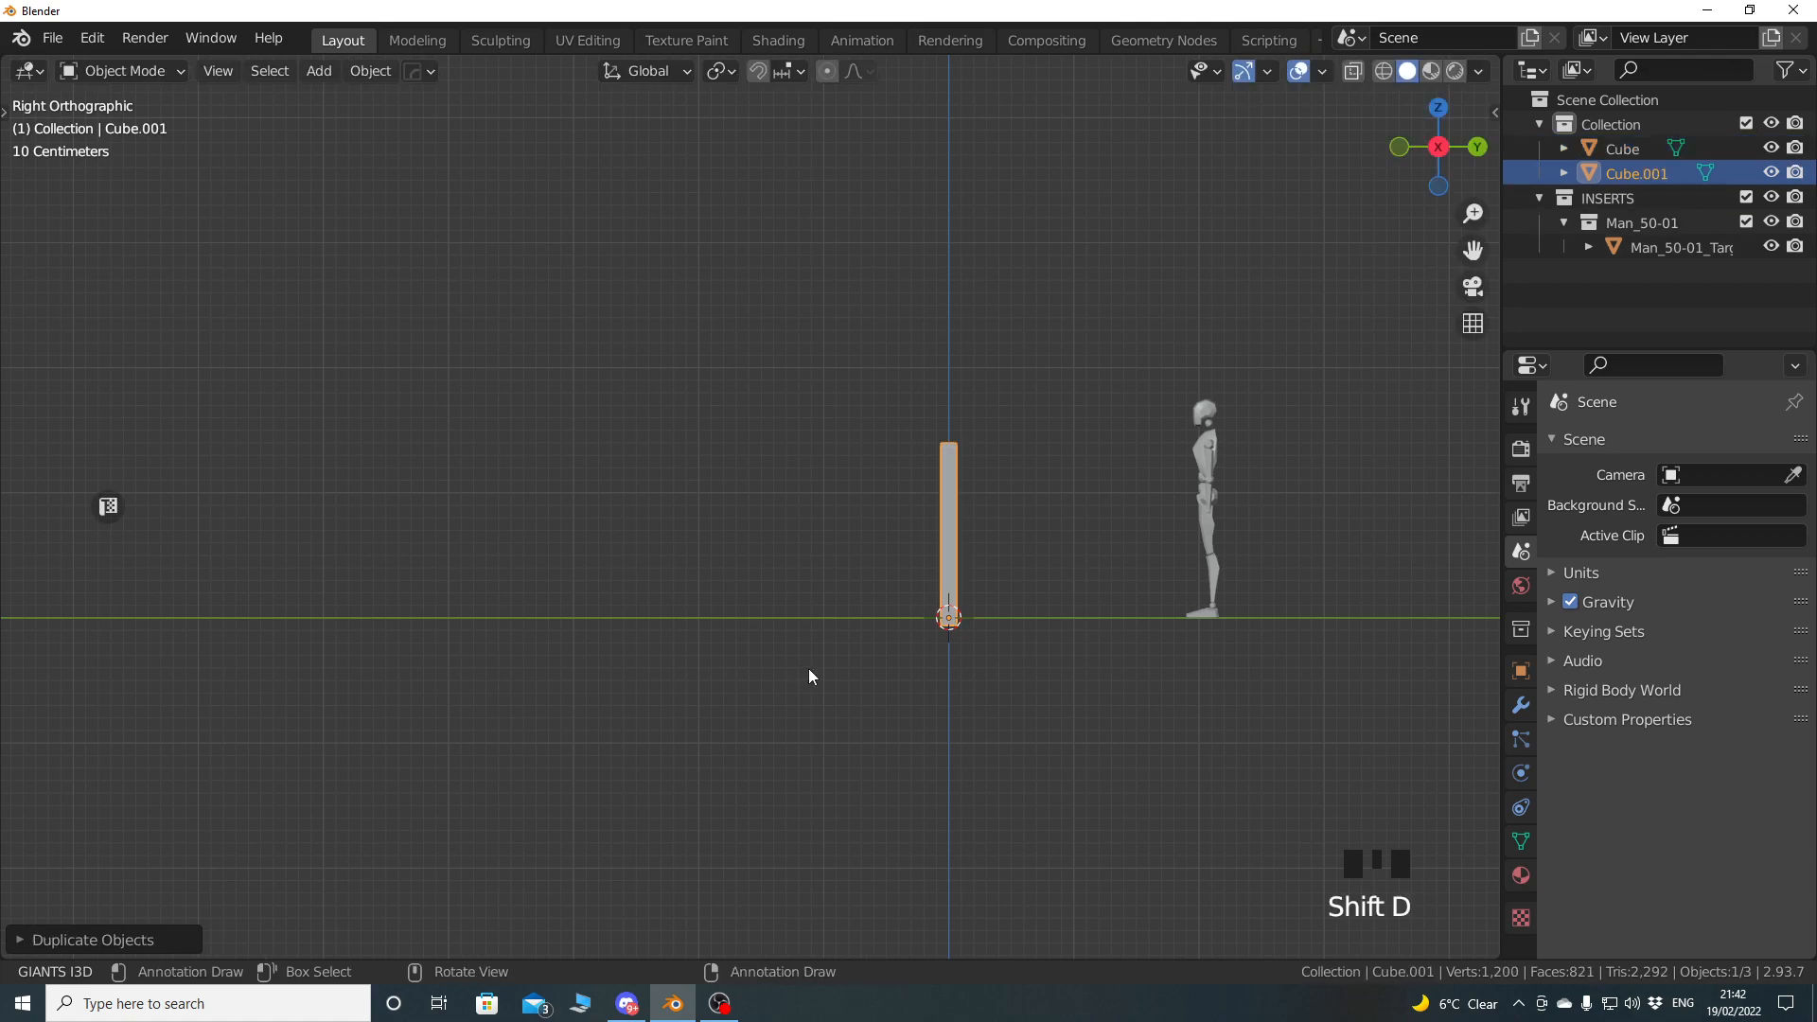
type("g")
type("-4")
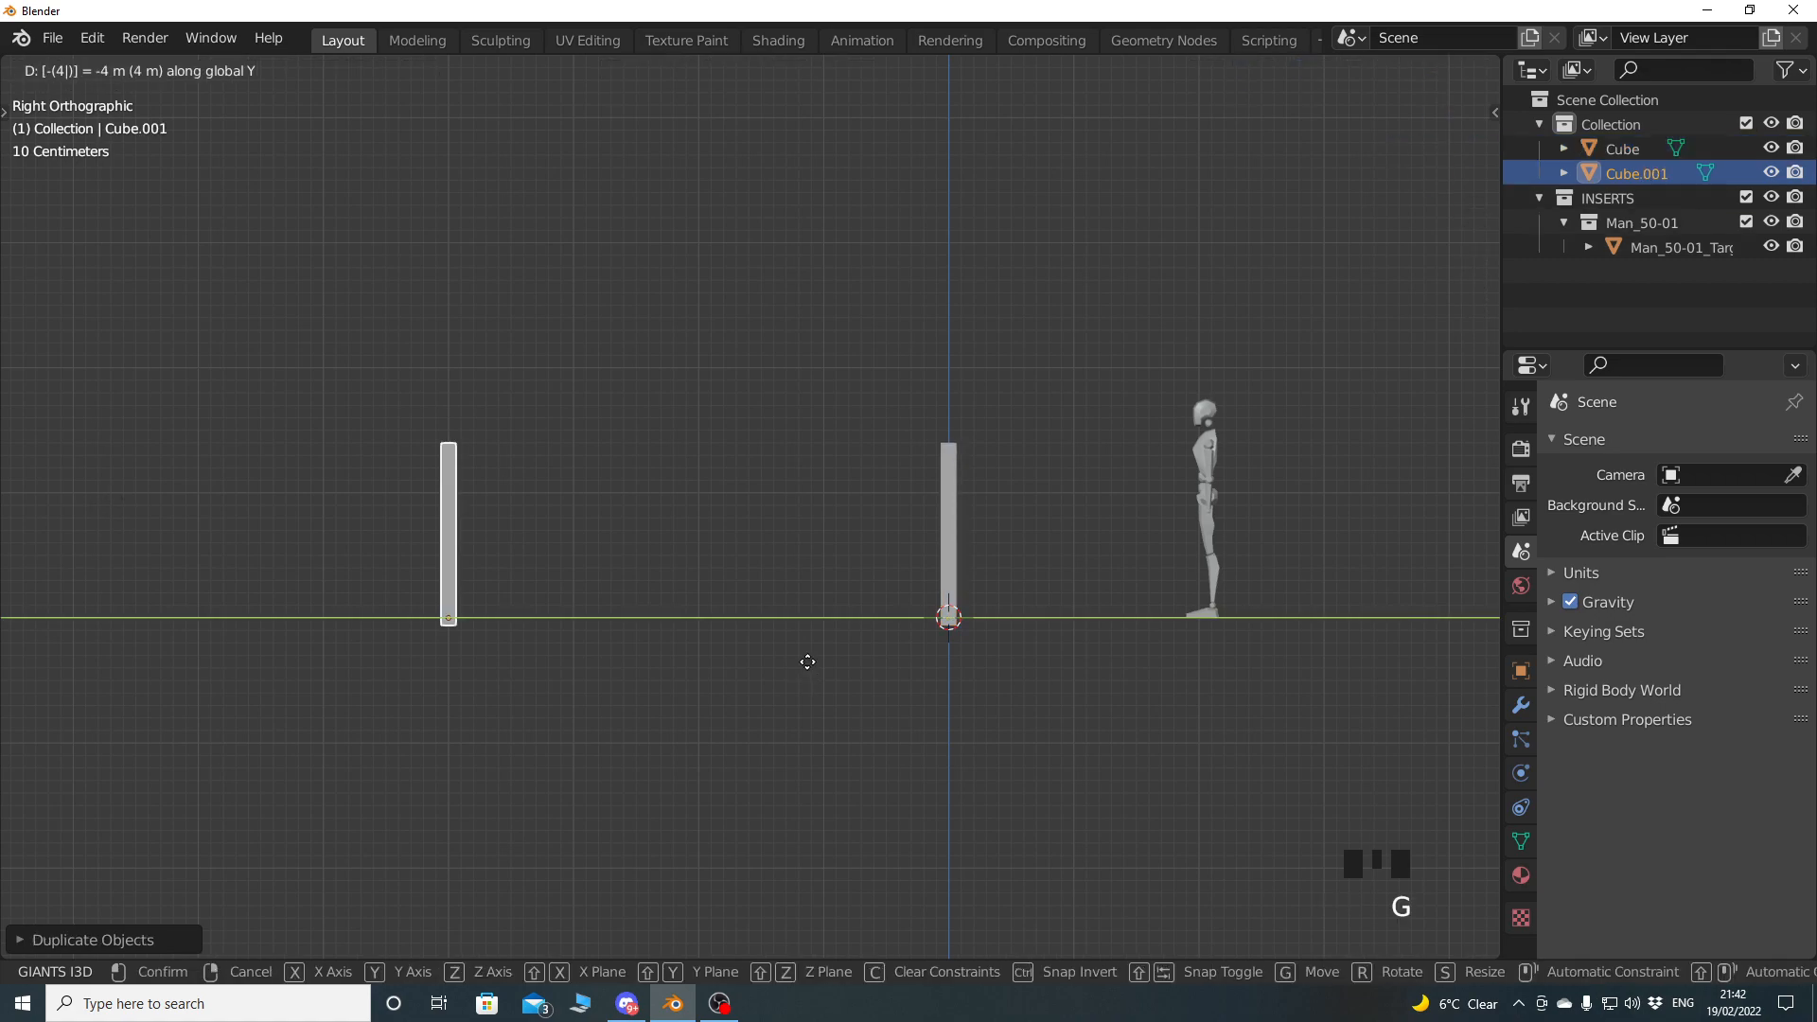
key("Return")
middle_click_drag(521, 537, 621, 549, "shift")
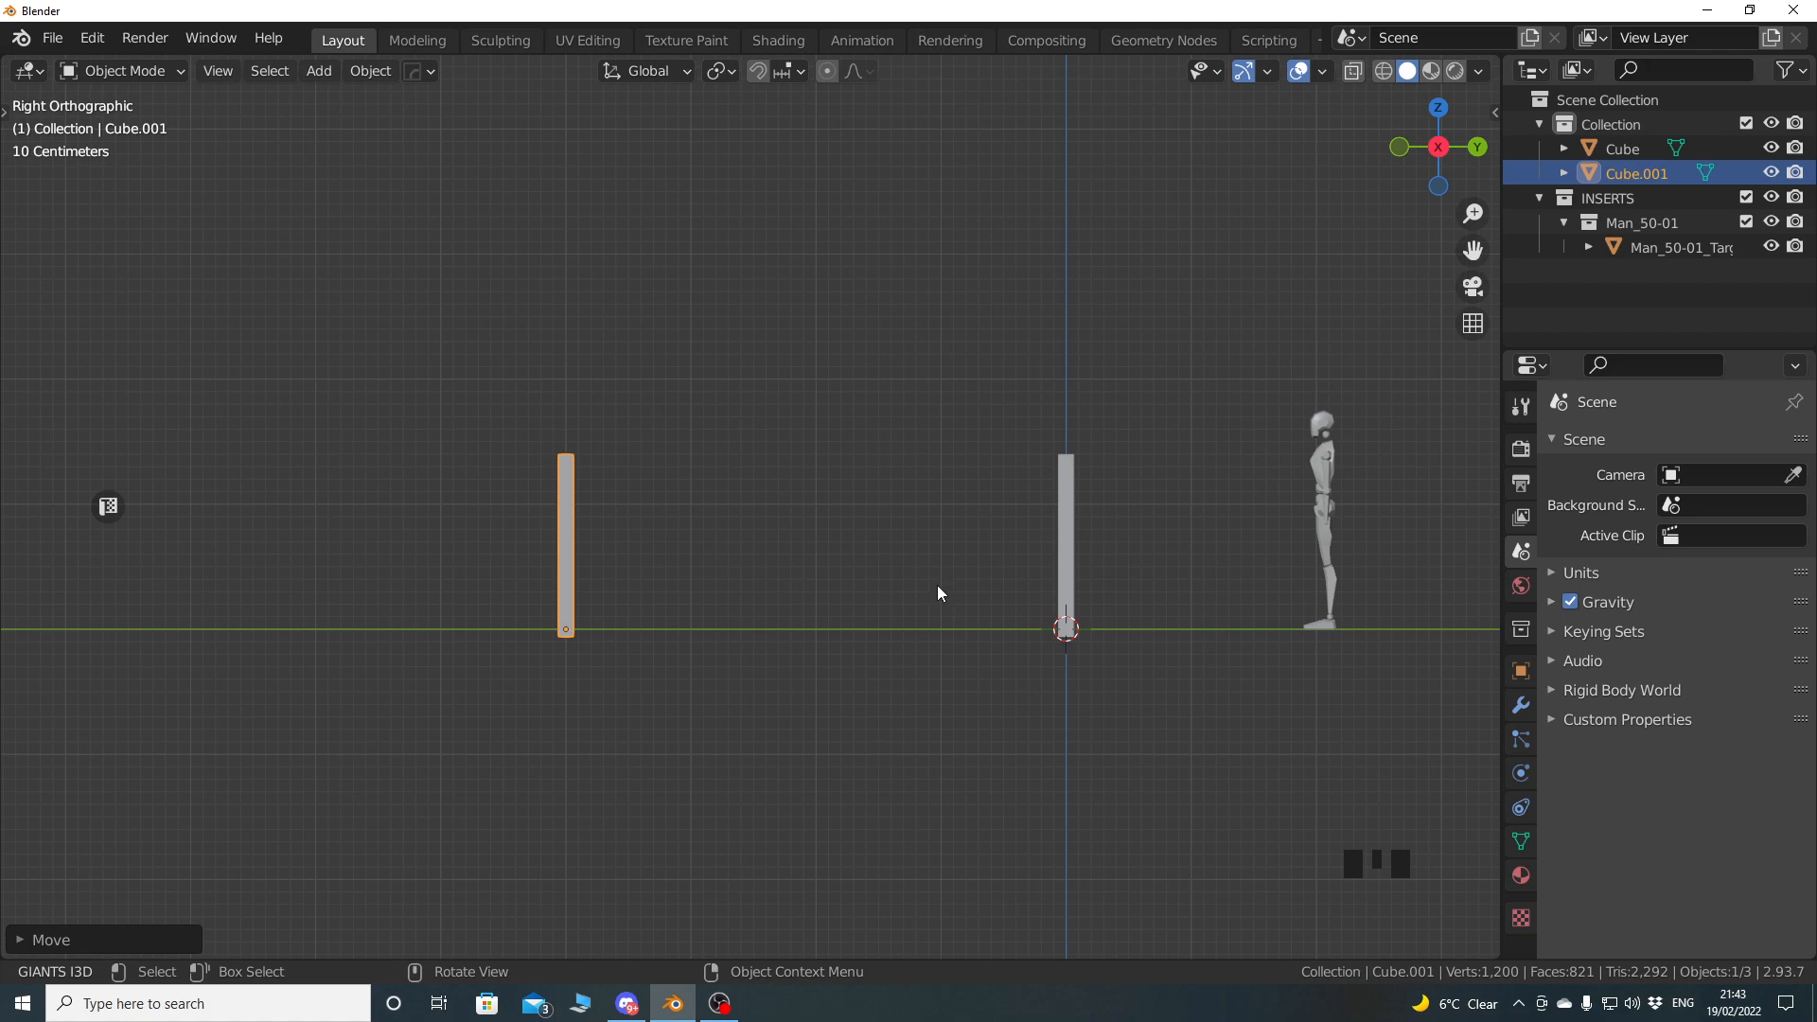
Duplicate the second post and rotate the copy -90° about X in the right view to form a horizontal bar.
middle_click_drag(944, 589, 958, 590)
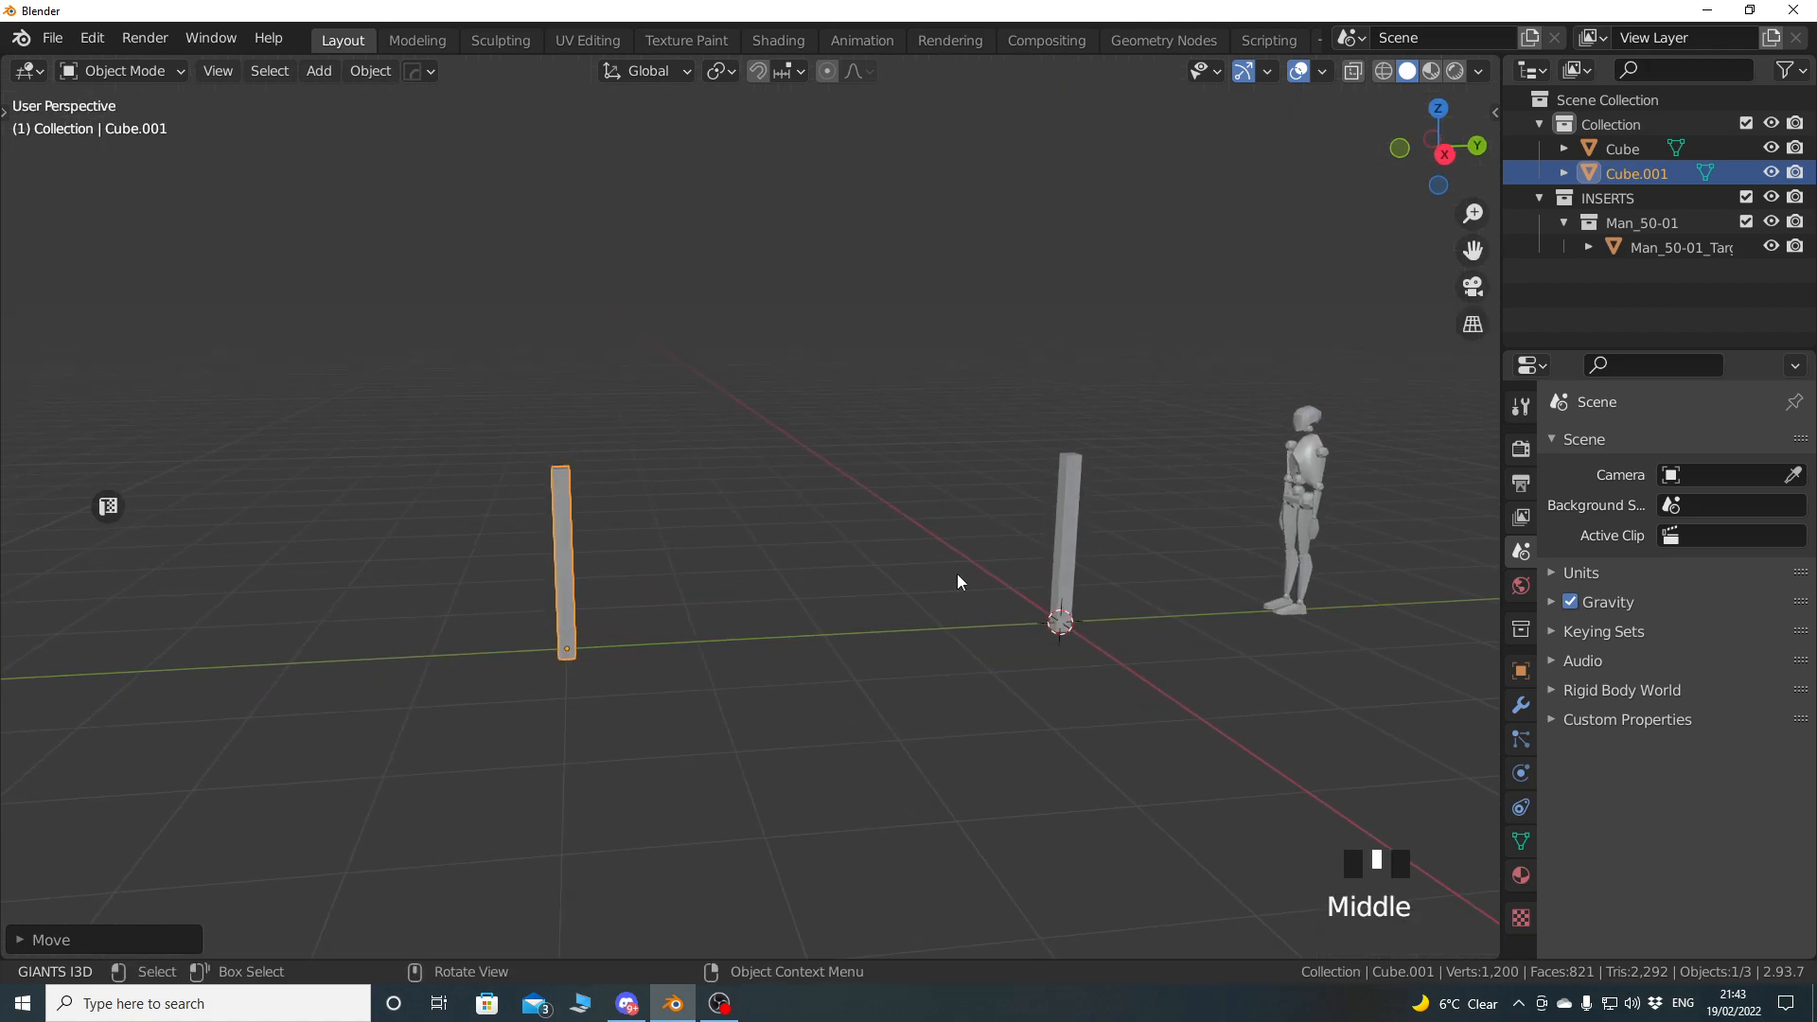
key("KP_3")
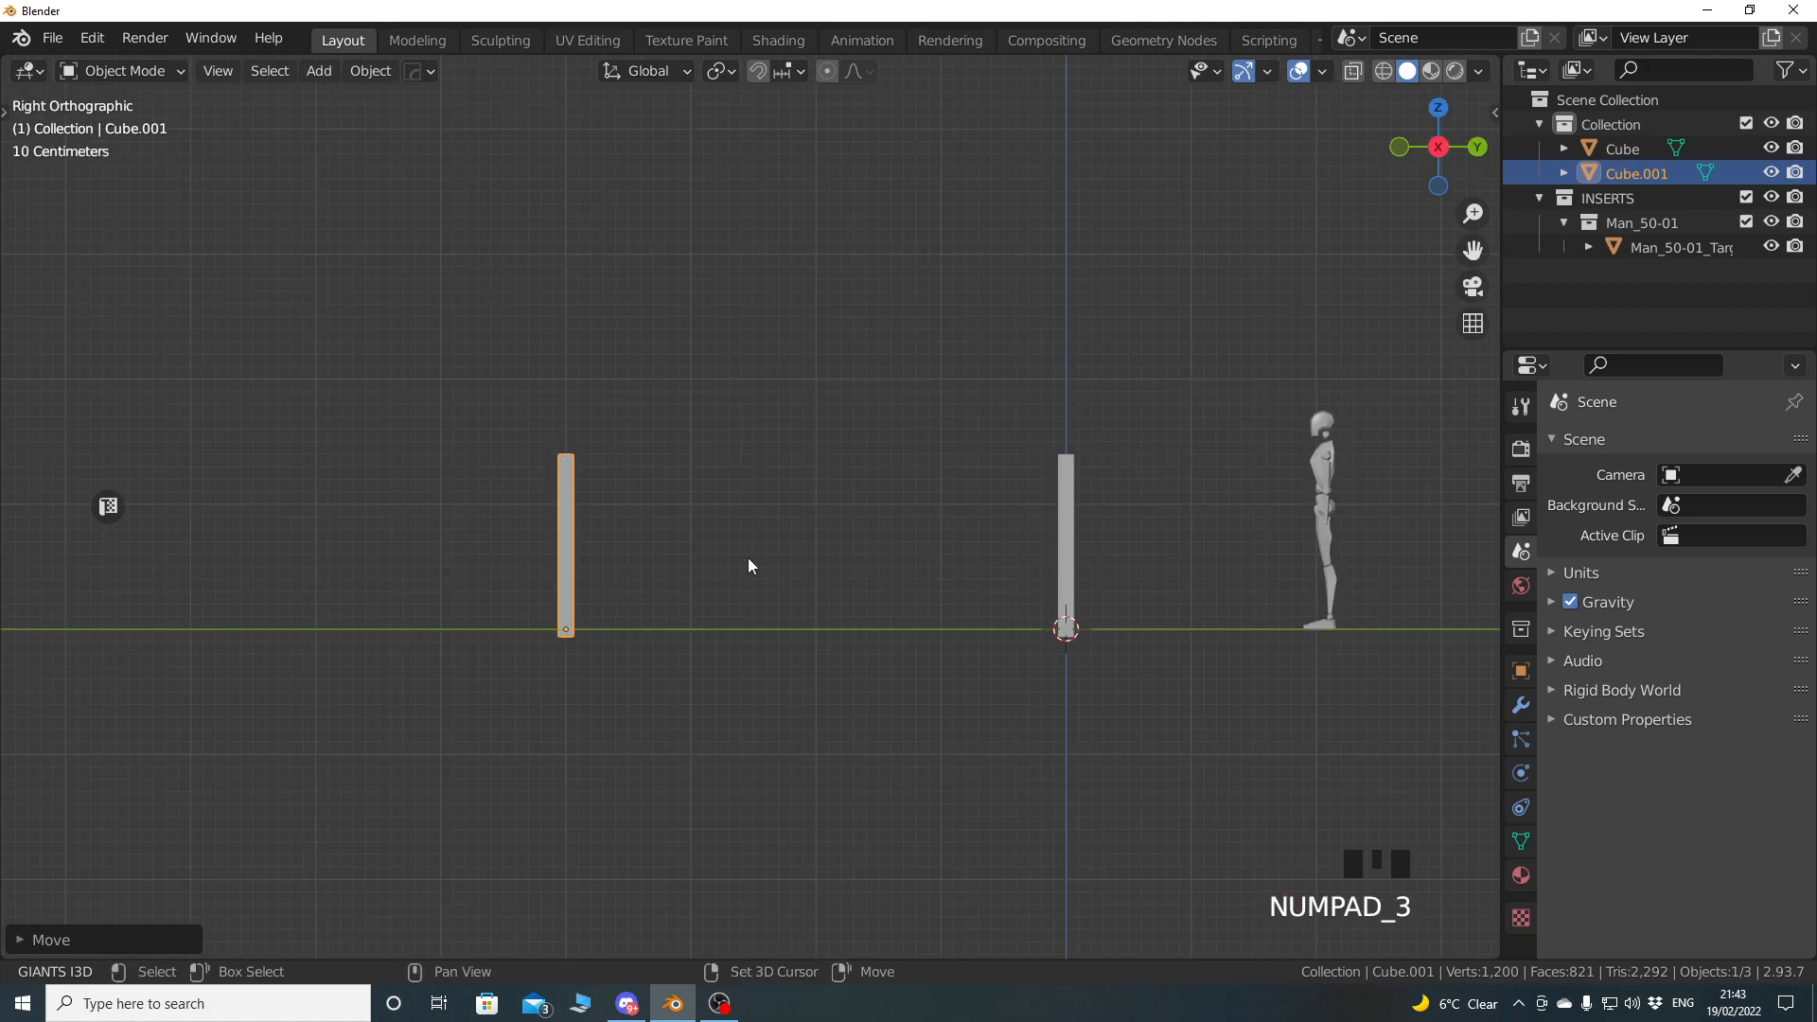
key("shift+d")
key("r")
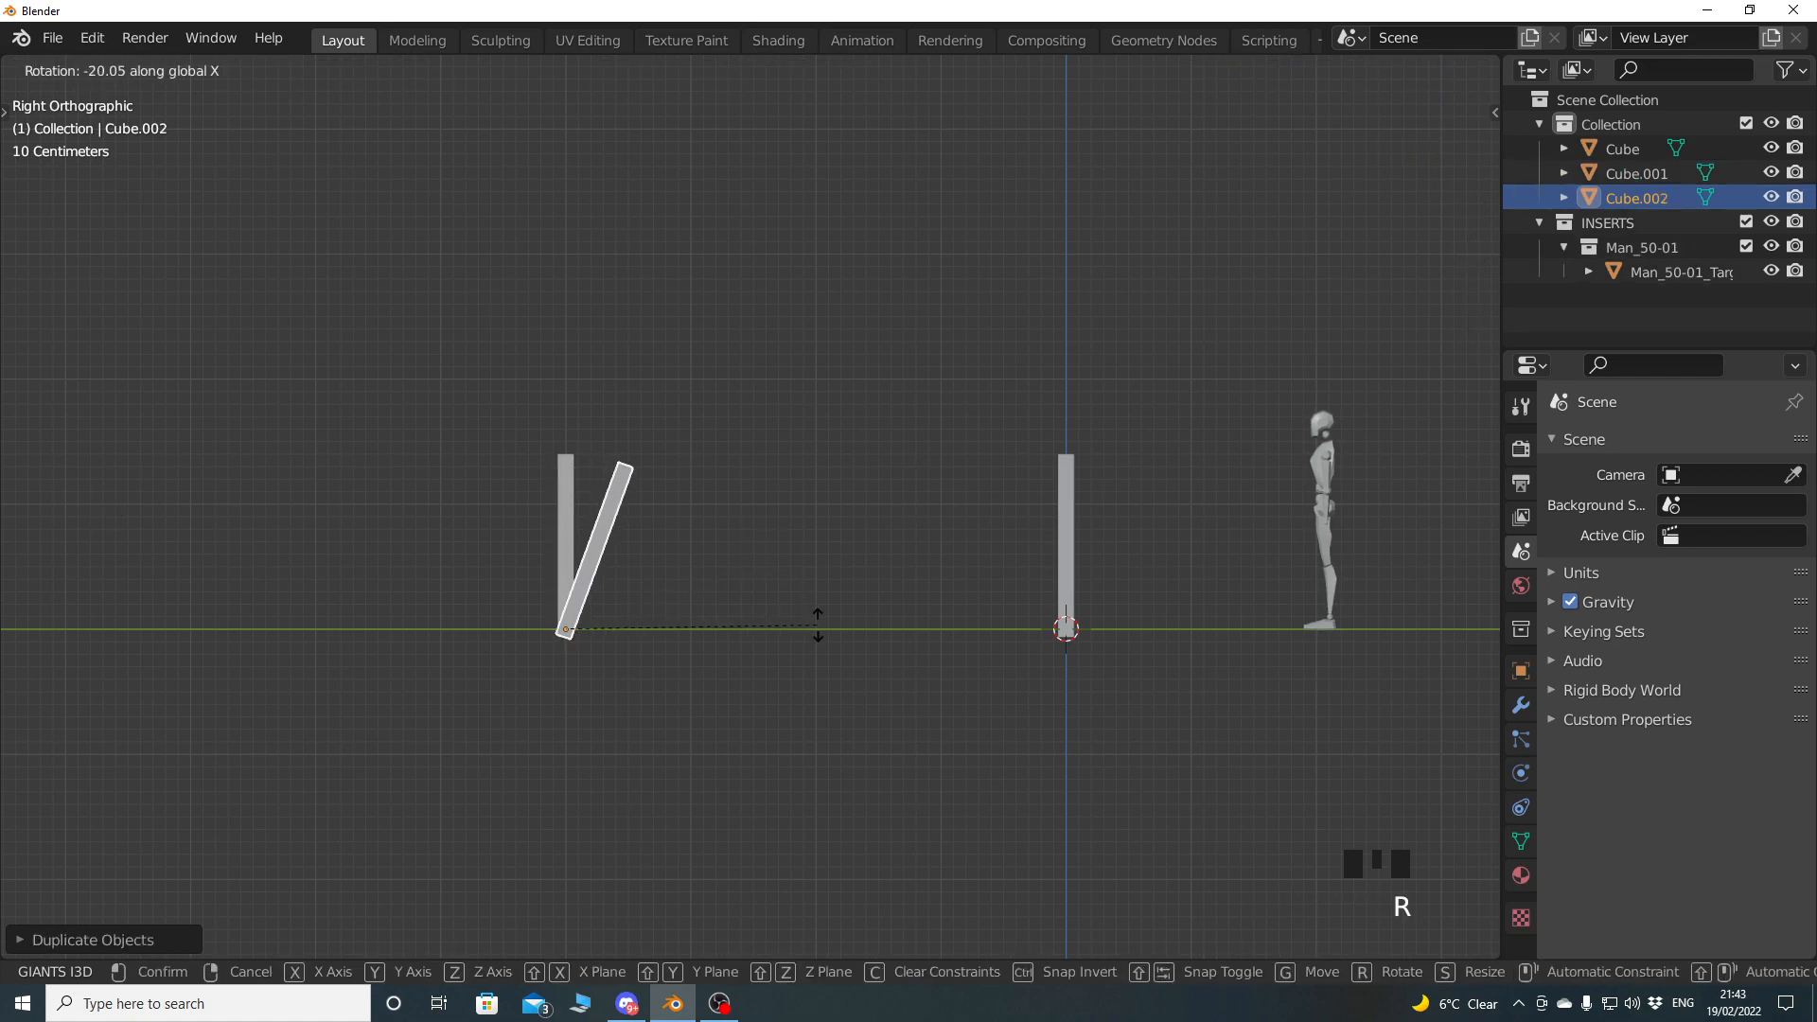
type("-90")
key("Return")
Move the horizontal bar about 0.18 m along Y and 0.28 m up, beside the second post.
mouse_move(696, 656)
middle_mouse_down("shift")
mouse_move(765, 604)
mouse_move(731, 653)
middle_mouse_up("shift")
scroll(810, 577, "up", 4)
key("g")
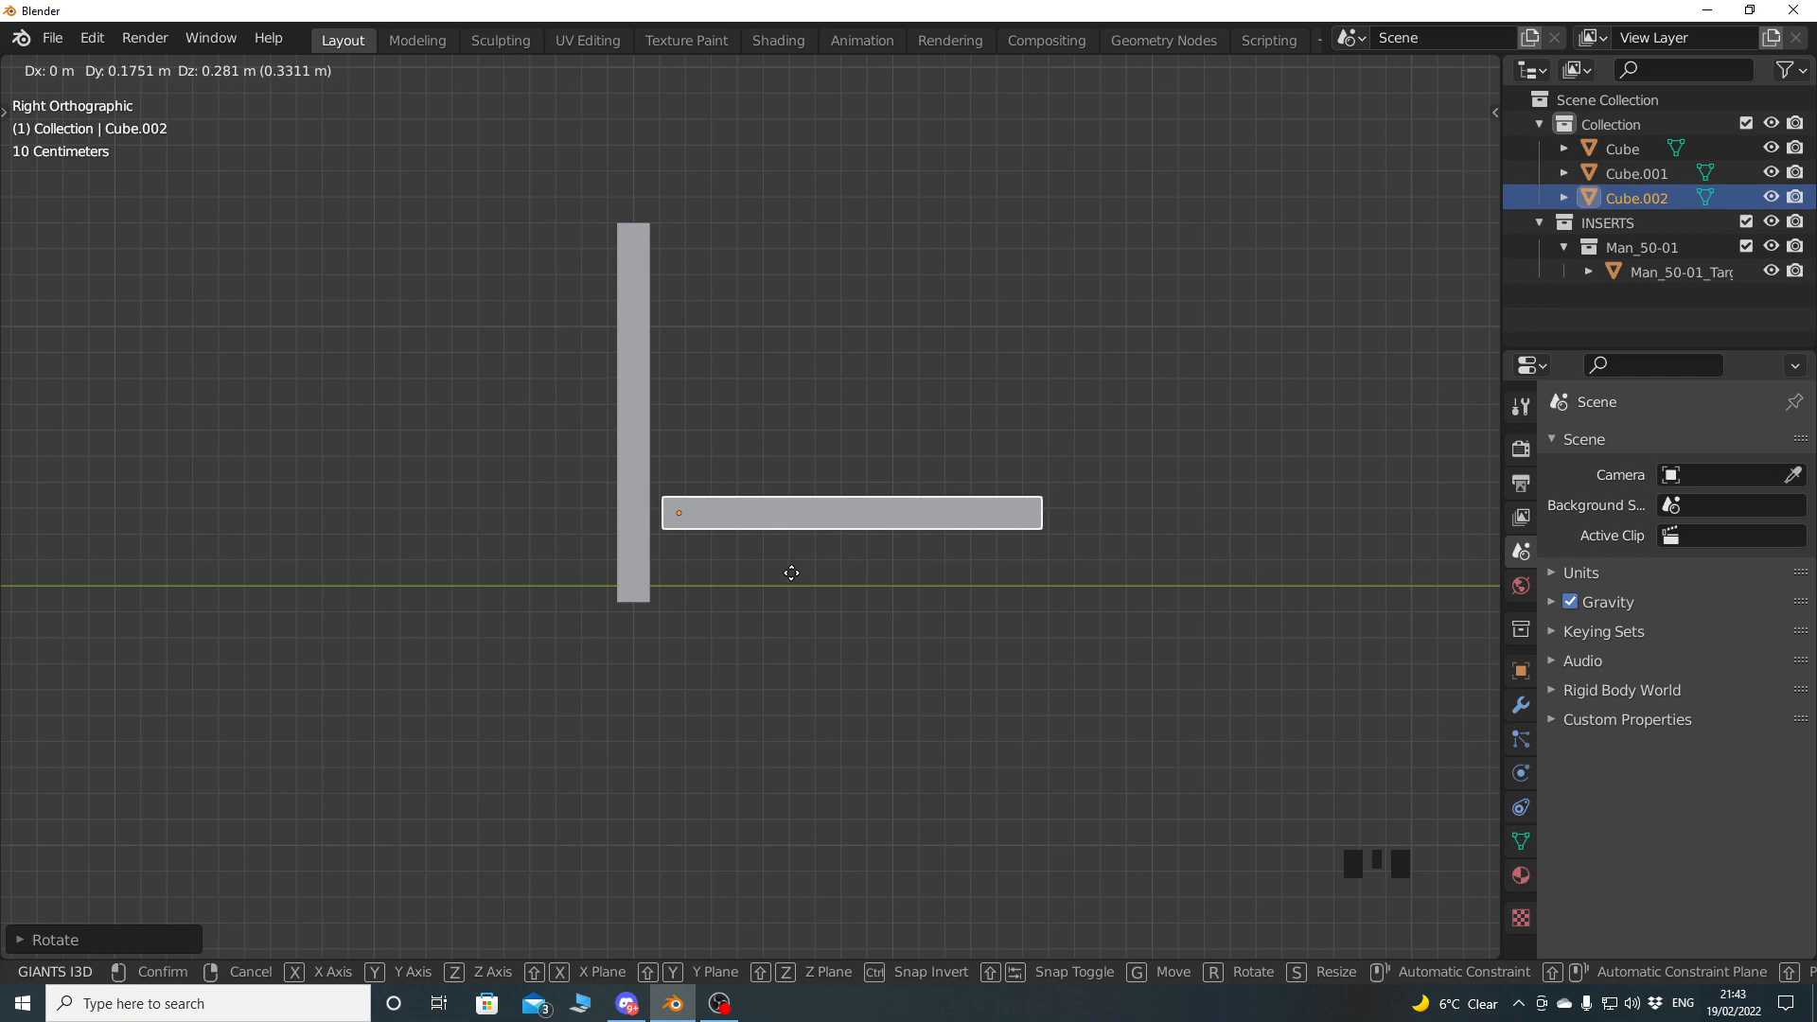
left_click(791, 572)
middle_click_drag(788, 580, 721, 571, "shift")
scroll(631, 578, "down", 1)
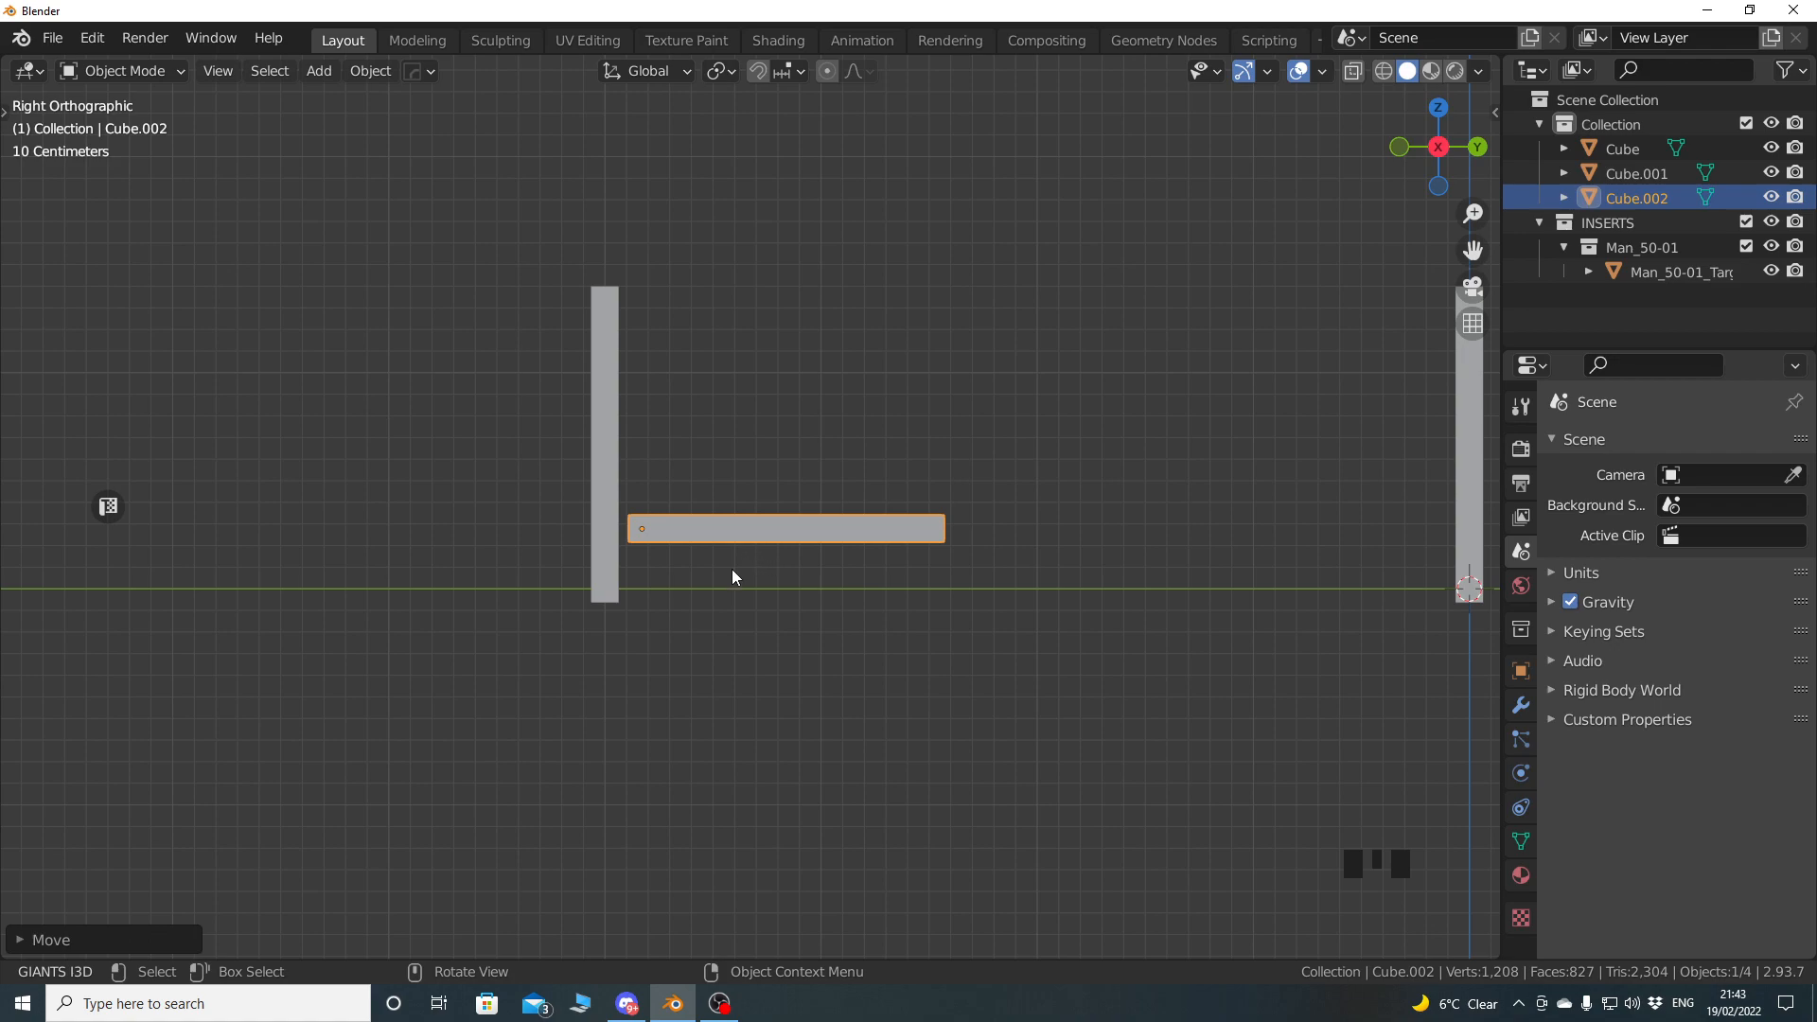
In wireframe right view, move the bar's end nearest the second post about -0.054 m along Y so it slightly enters the post.
mouse_move(730, 581)
middle_mouse_down()
mouse_move(678, 613)
mouse_move(718, 592)
middle_mouse_up()
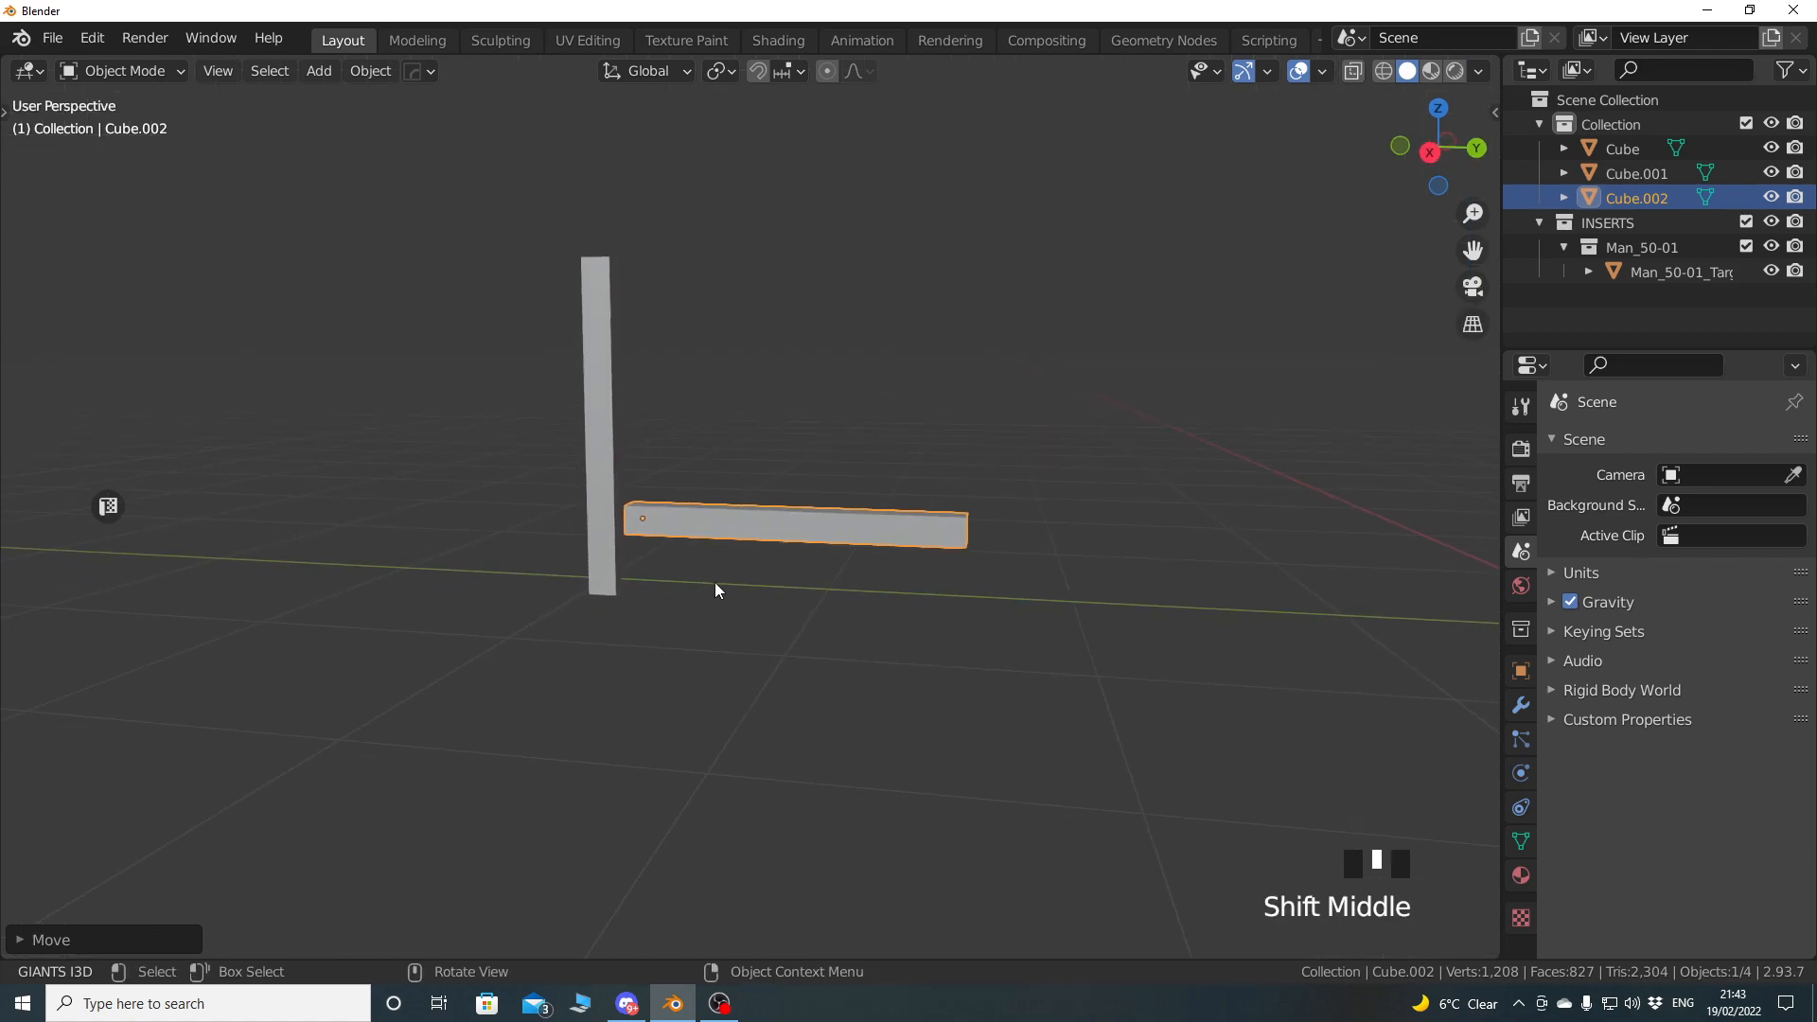
key("KP_3")
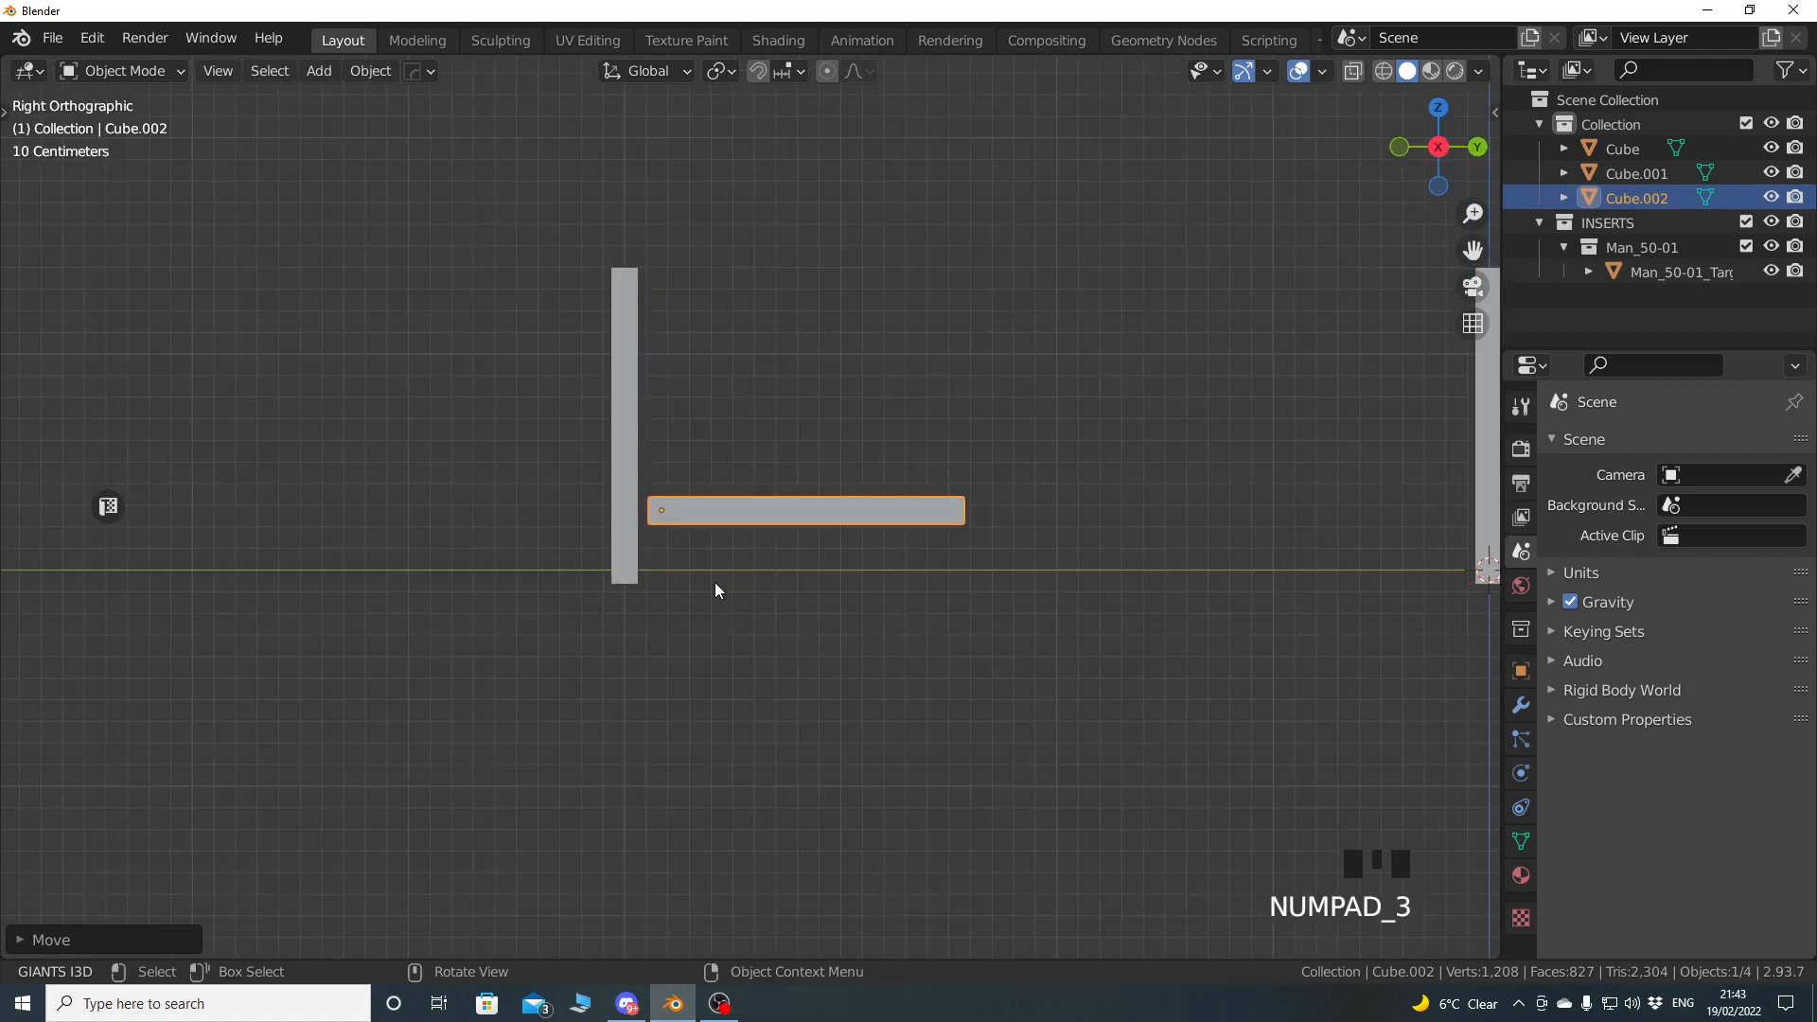
left_click(1378, 76)
key("Tab")
left_click_drag(533, 392, 663, 530)
middle_click_drag(690, 596, 751, 597, "shift")
scroll(730, 617, "up", 3)
middle_click_drag(849, 635, 727, 619, "shift")
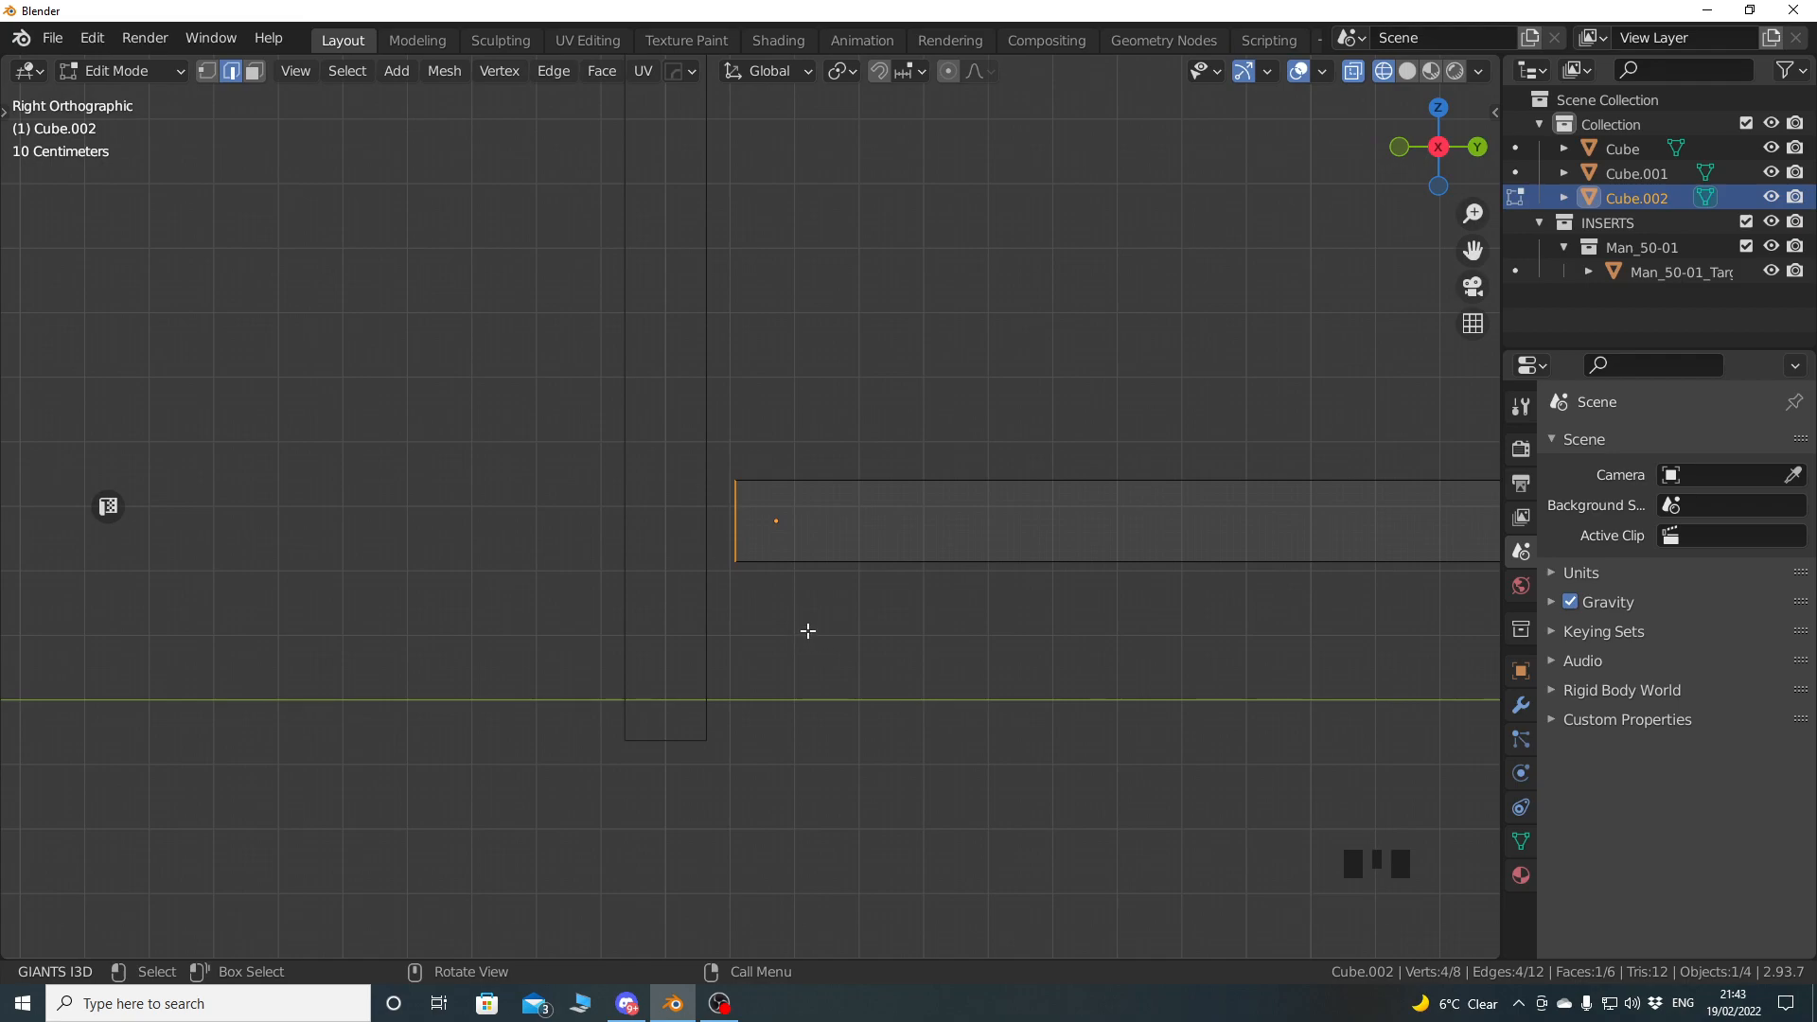
key("g")
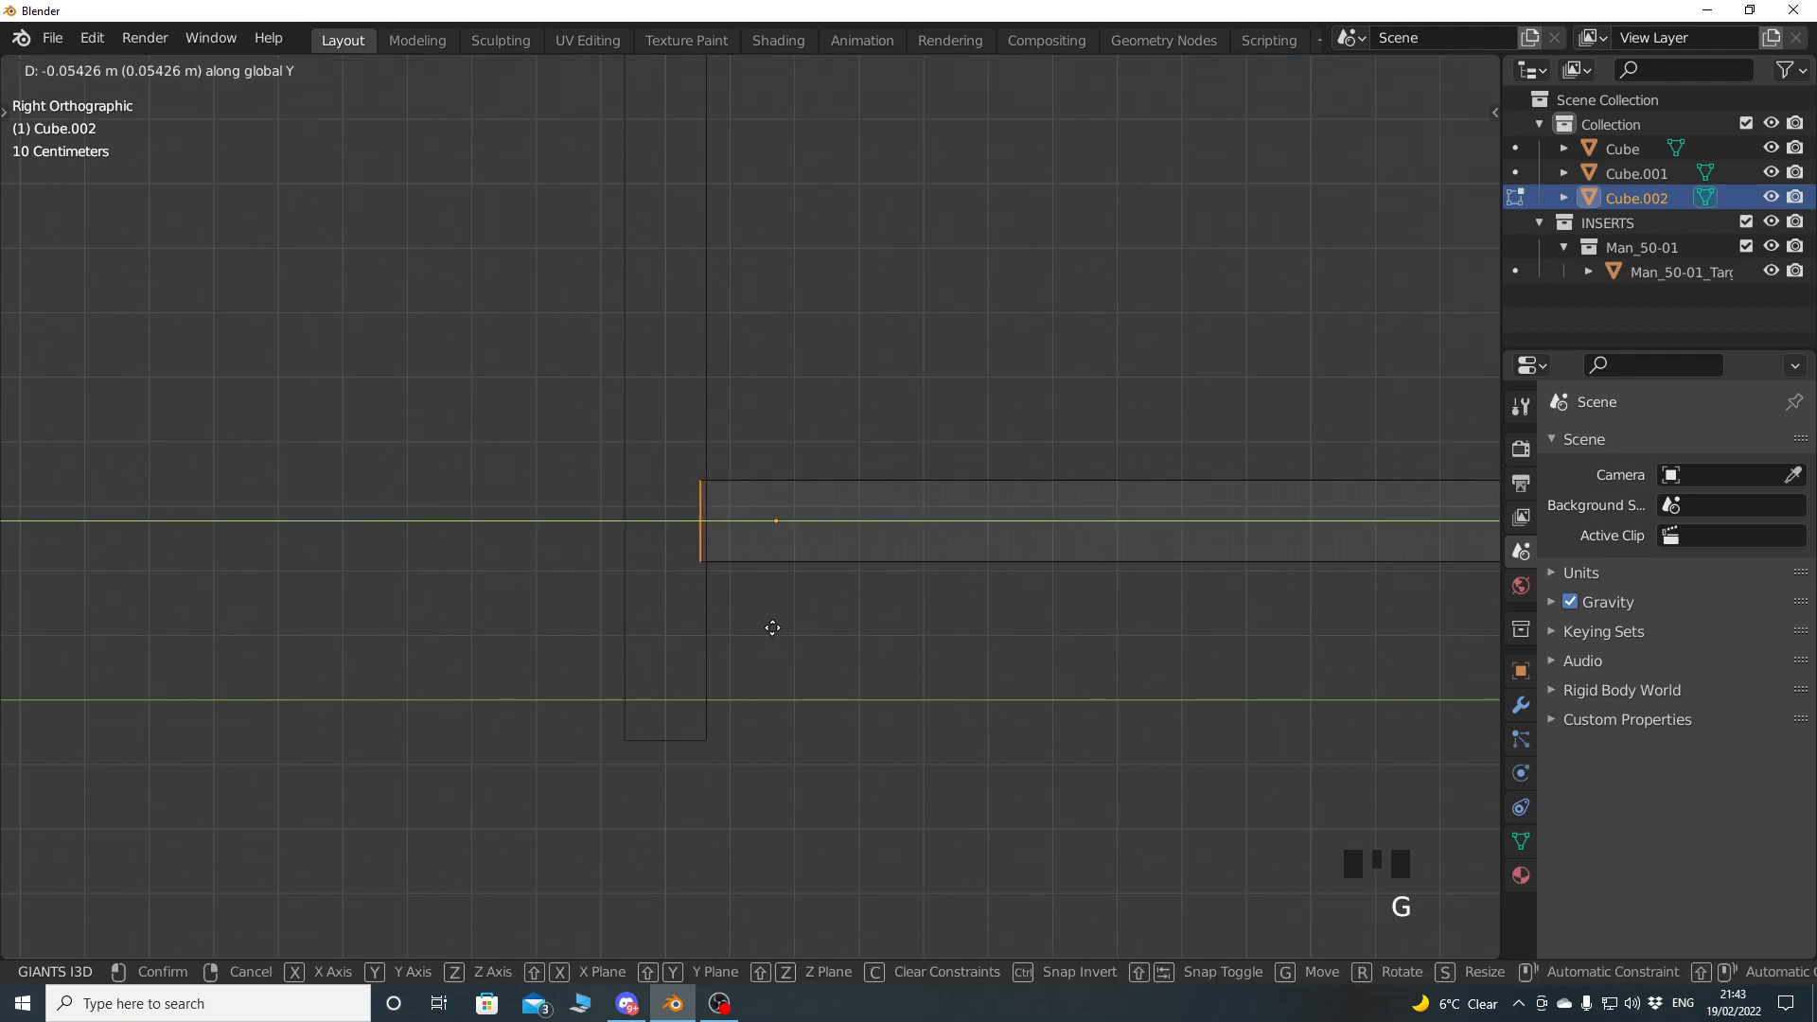
left_click(772, 628)
key("Tab")
Stretch the bar's opposite end along Y until it slightly enters the first post.
scroll(852, 580, "down", 3)
middle_click_drag(851, 580, 706, 609, "shift")
key("Tab")
left_click(893, 601)
middle_click_drag(893, 601, 732, 616, "shift")
key("g")
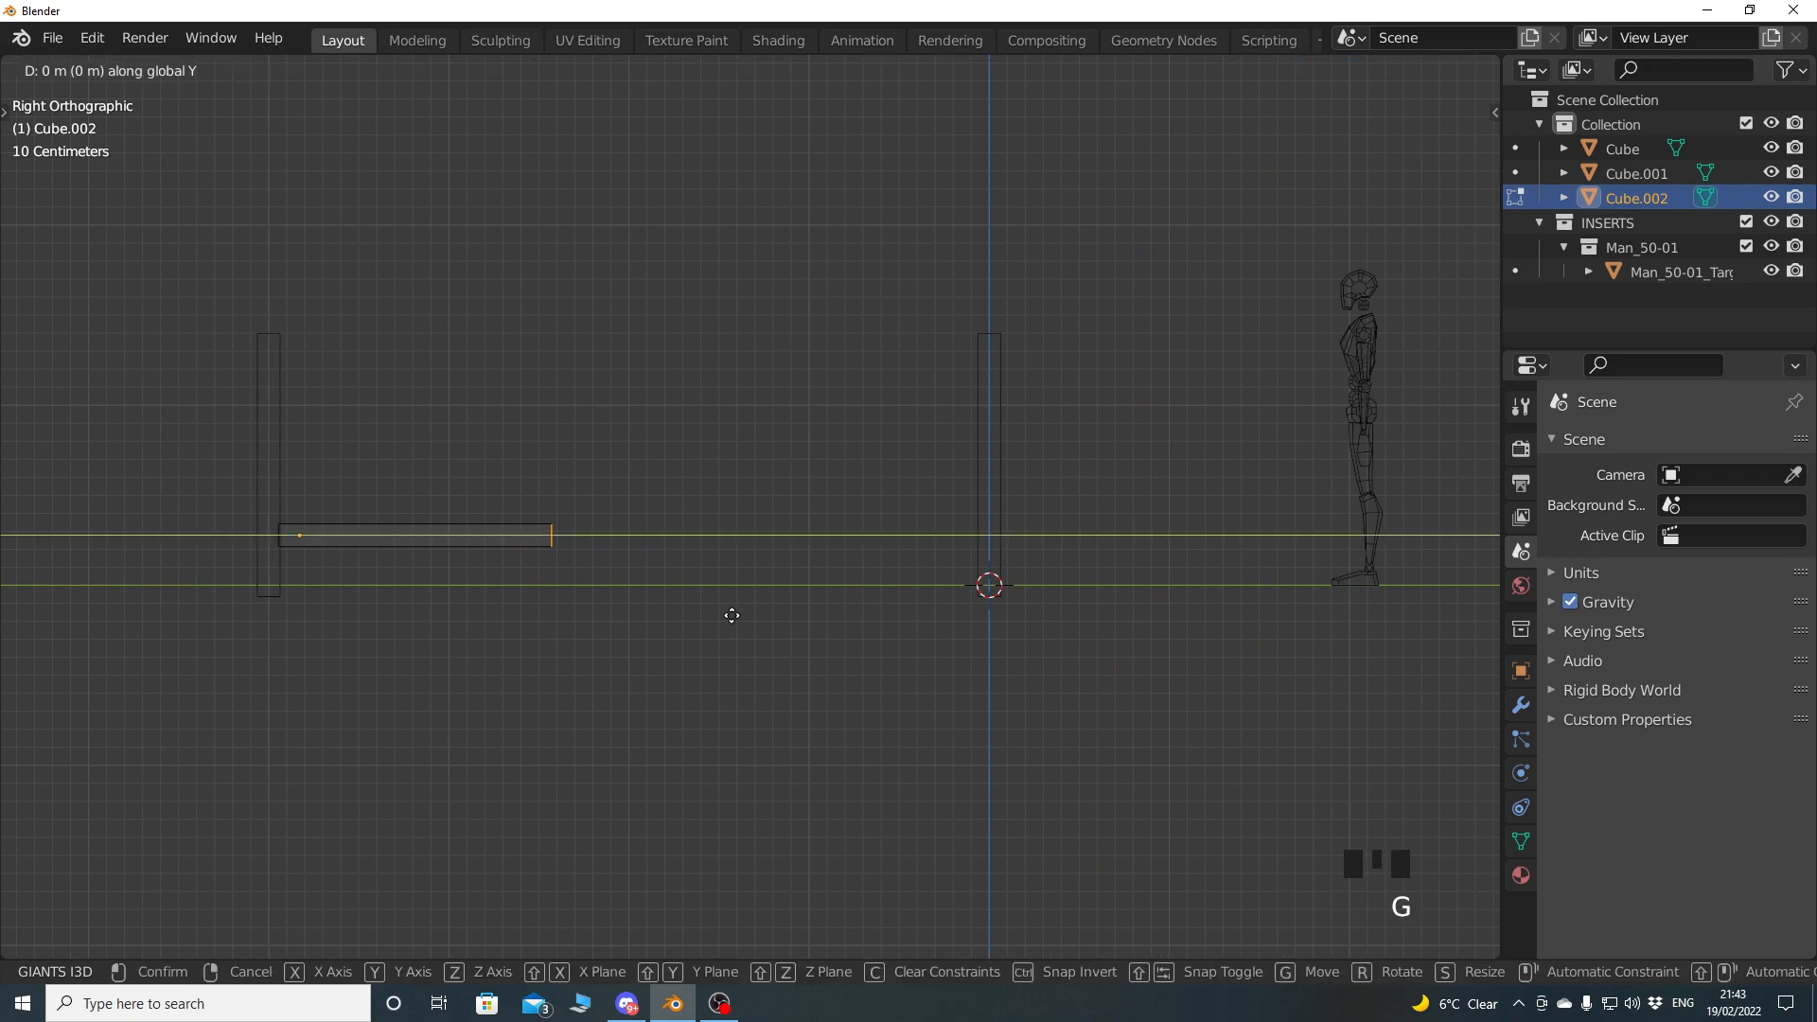
left_click(1147, 617)
middle_click_drag(1147, 617, 864, 544, "shift")
scroll(864, 577, "up", 4)
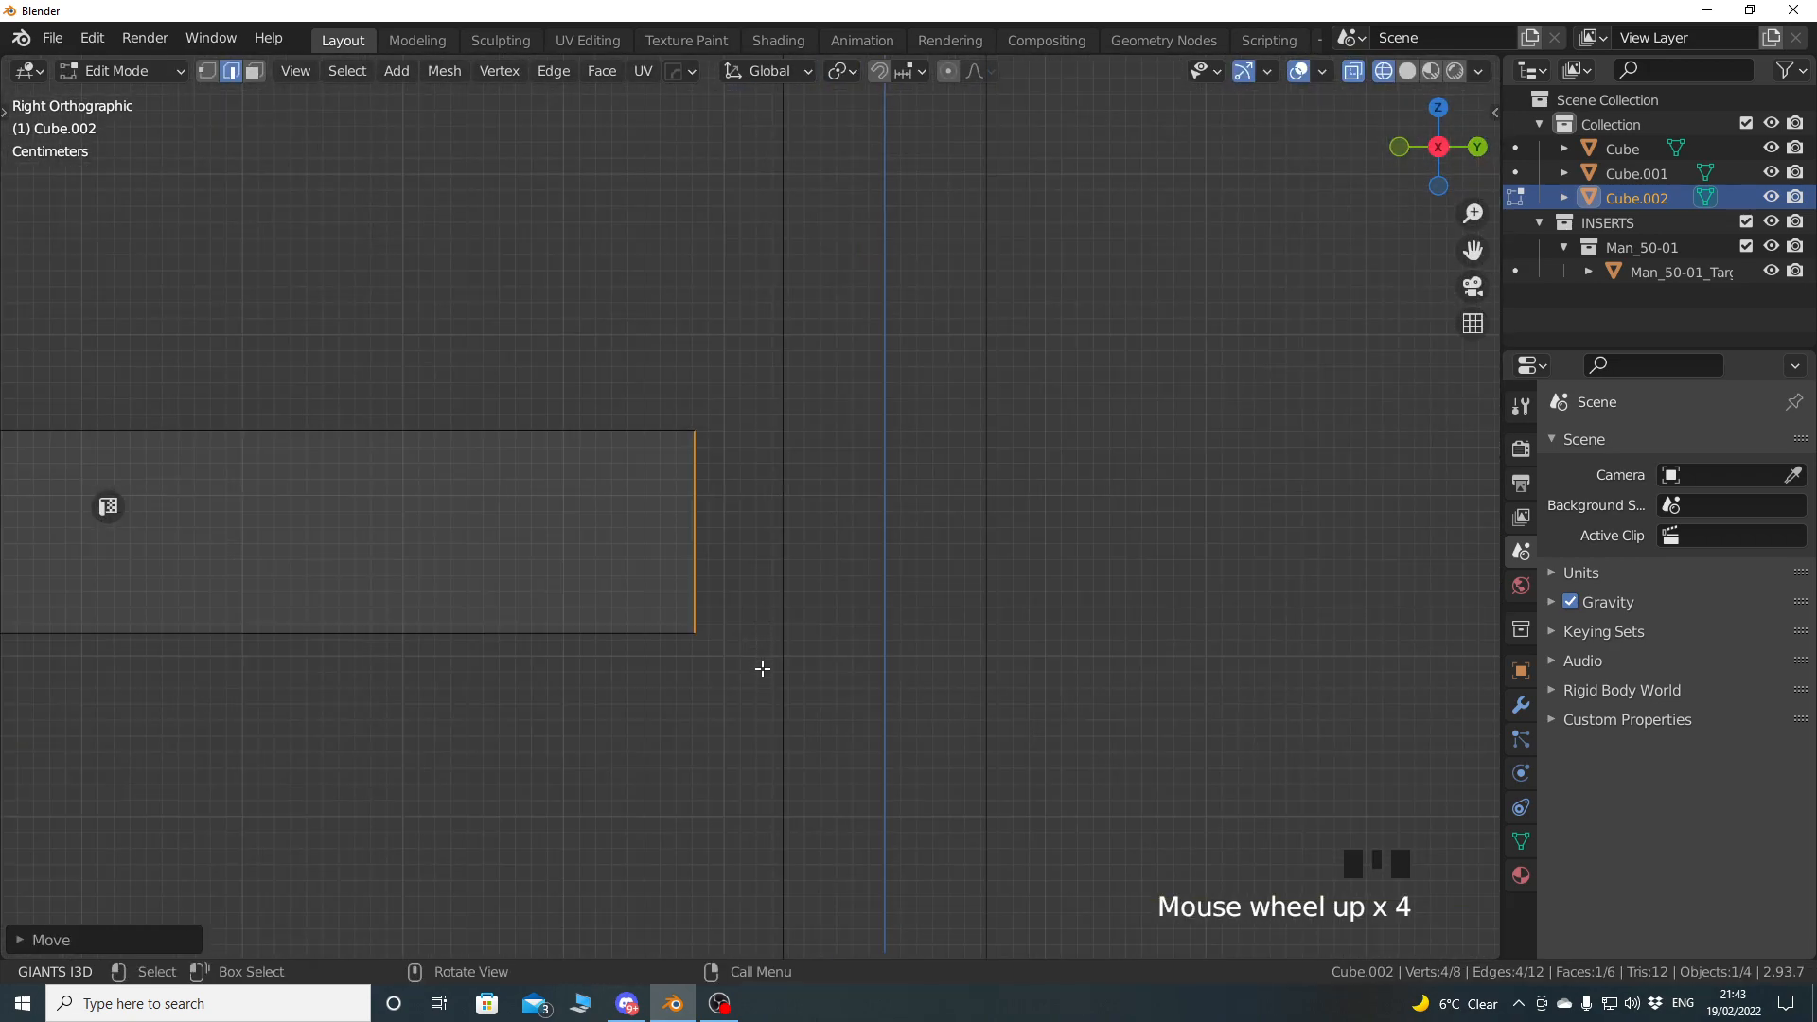
key("g")
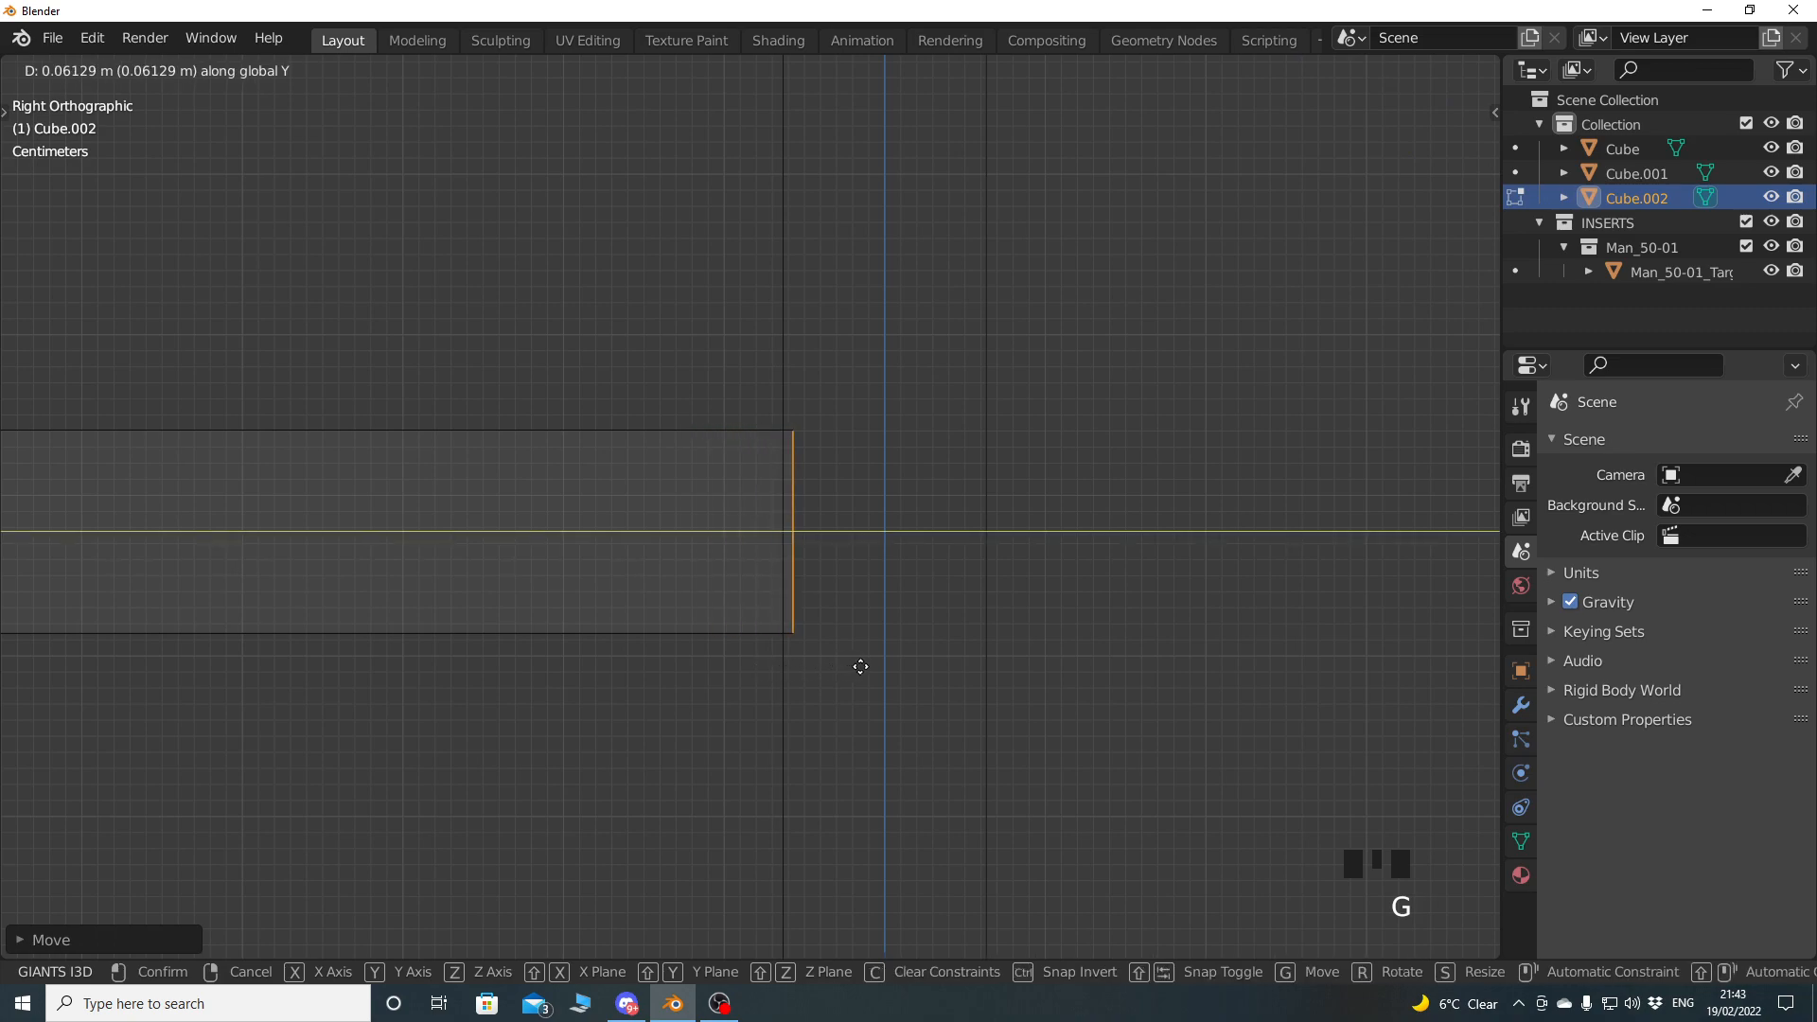
left_click(859, 668)
Return to Object Mode and switch the viewport back to solid shading.
key("Tab")
scroll(743, 621, "down", 5)
middle_click_drag(742, 621, 814, 561, "shift")
scroll(884, 600, "down", 3)
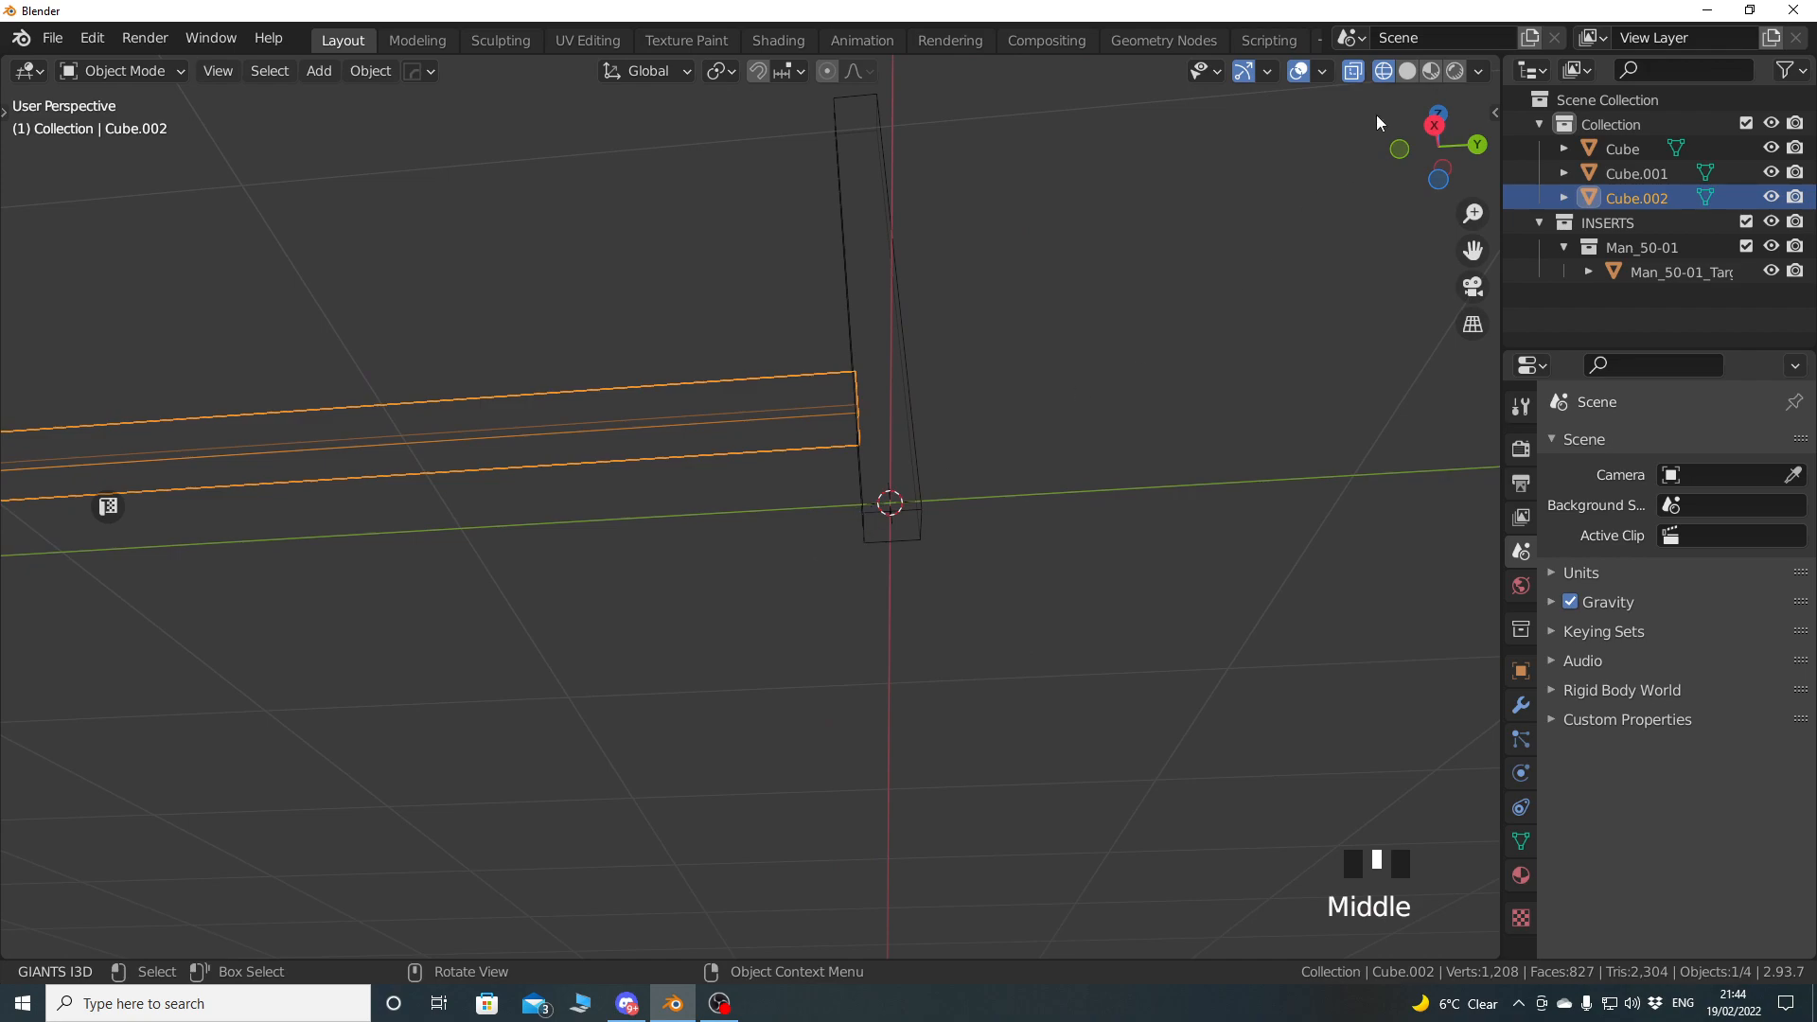
left_click(1407, 71)
key("Tab")
key("Tab")
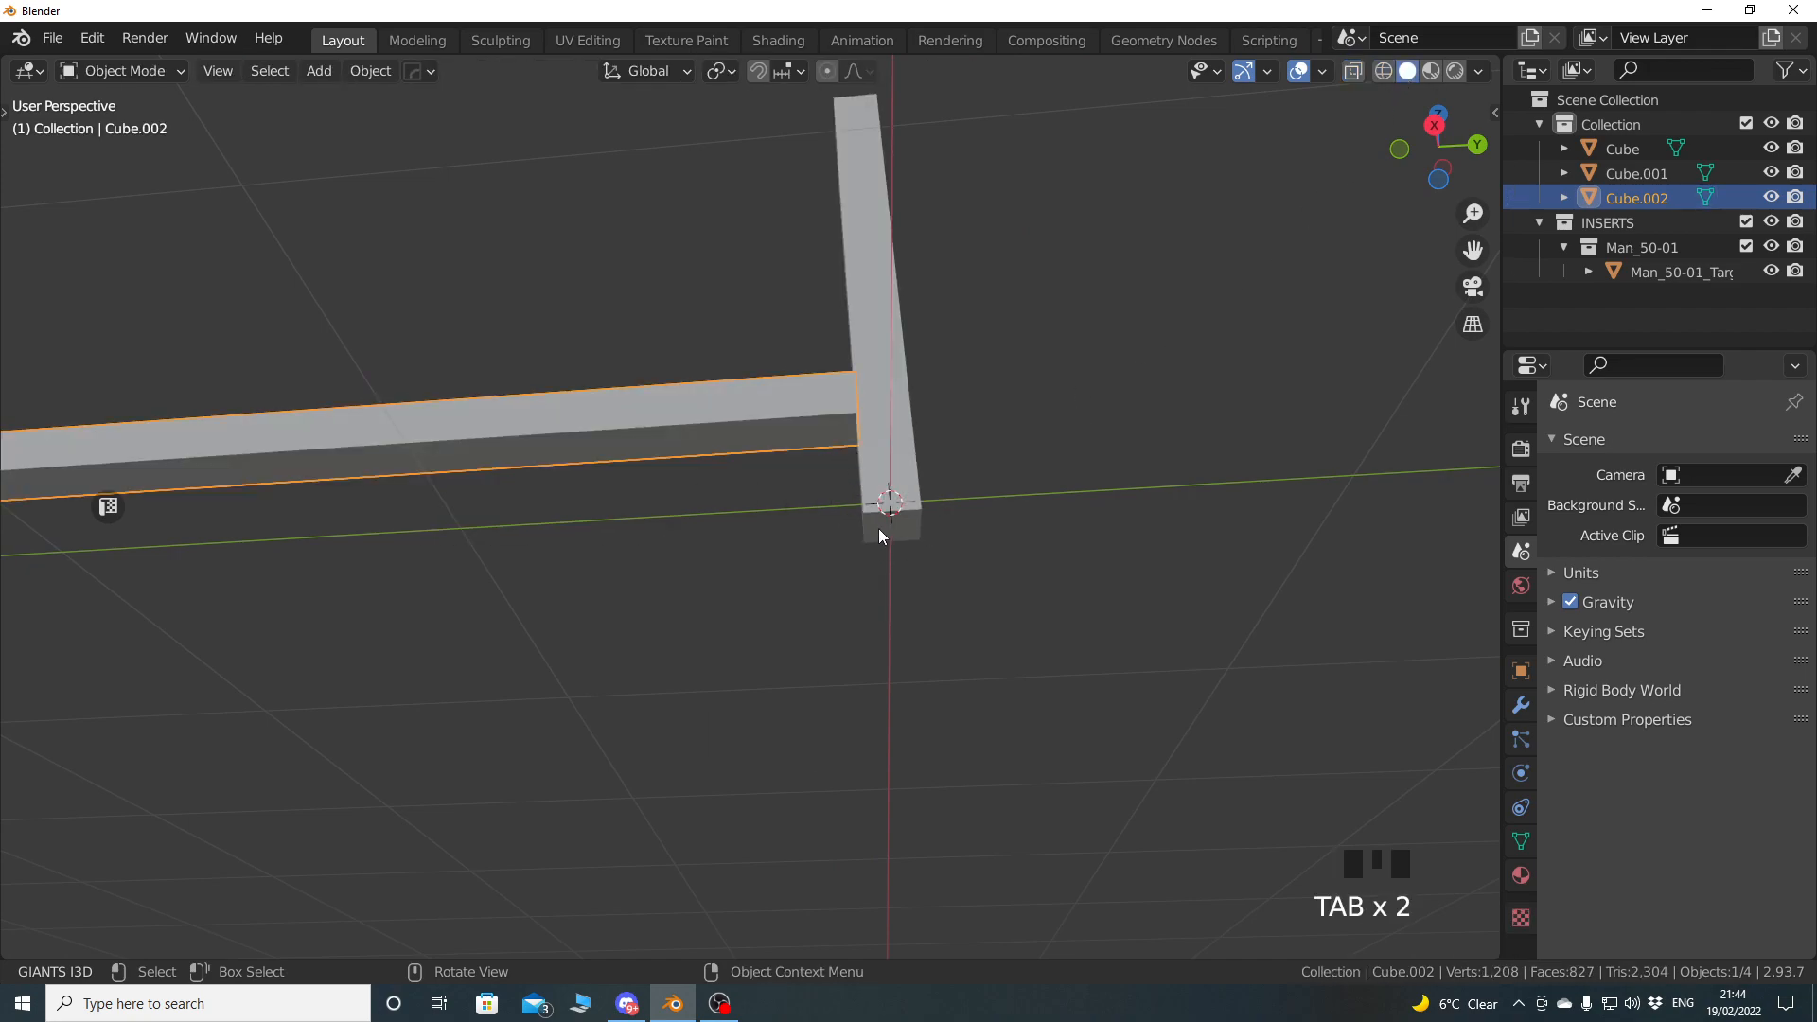
Extend the first post downward by moving its bottom face about -0.24 m along Z.
left_click(876, 532)
key("Tab")
left_click(894, 528)
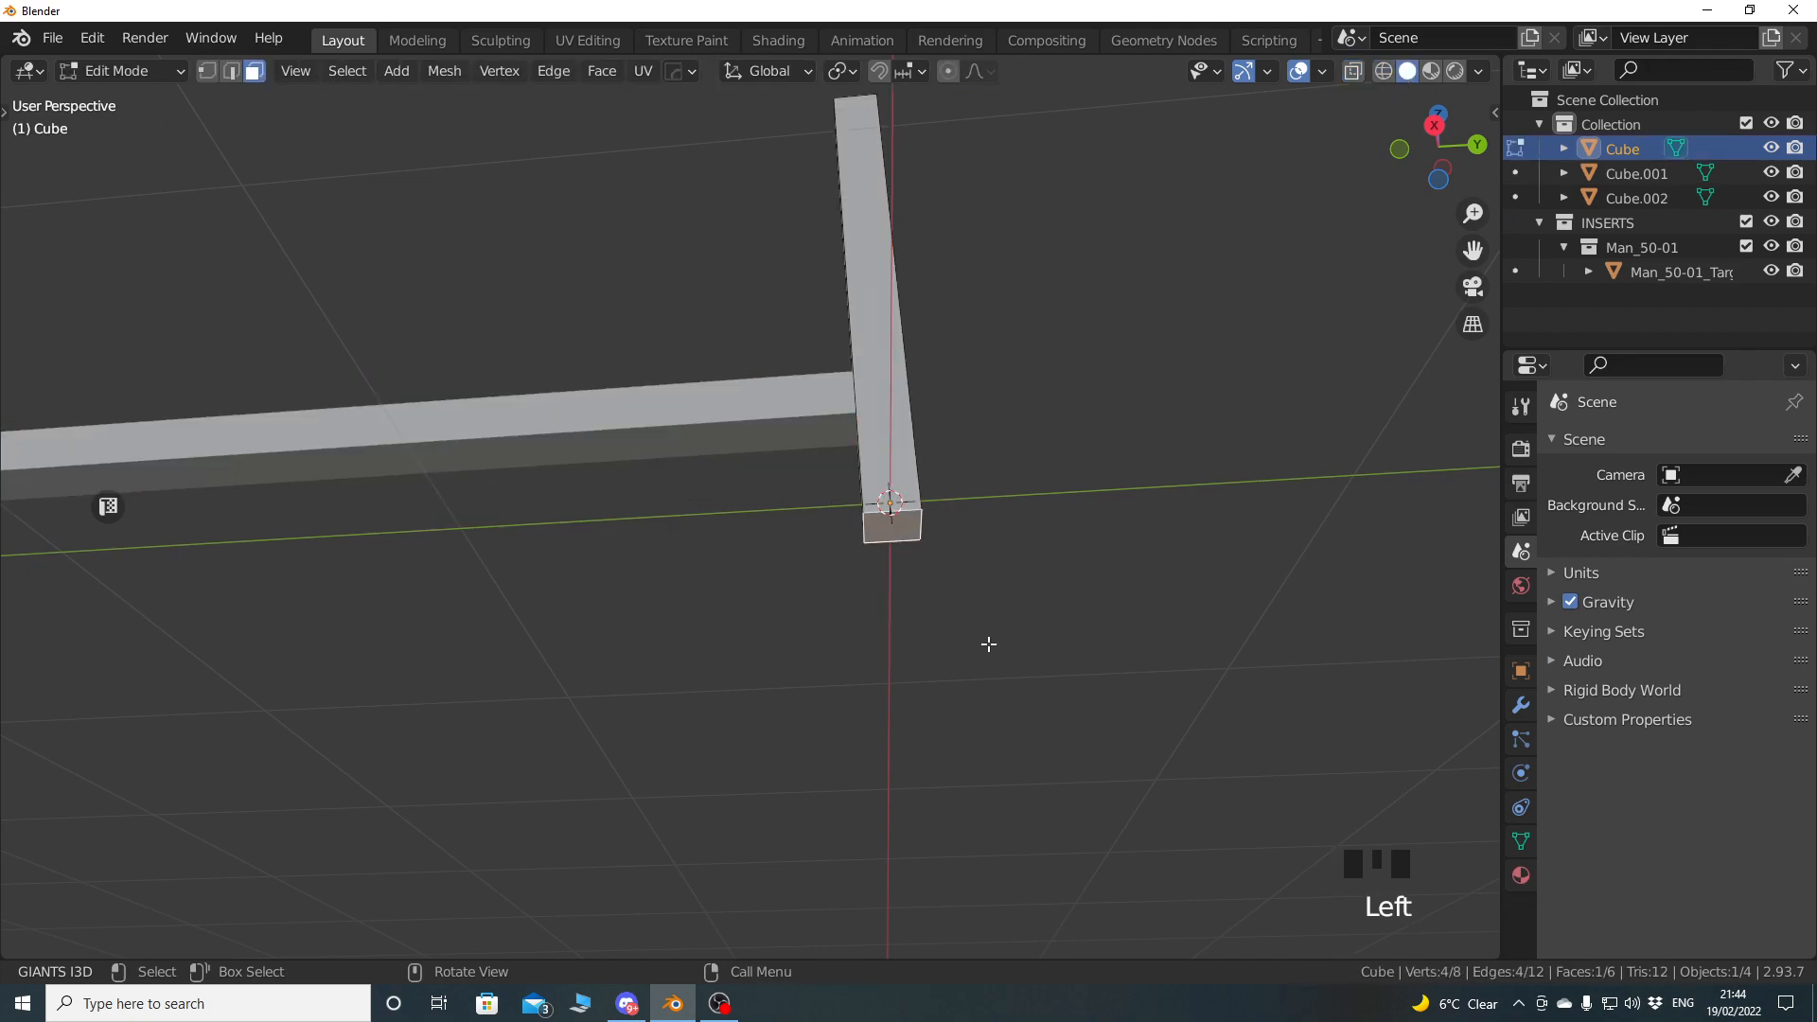
key("KP_3")
key("g")
key("z")
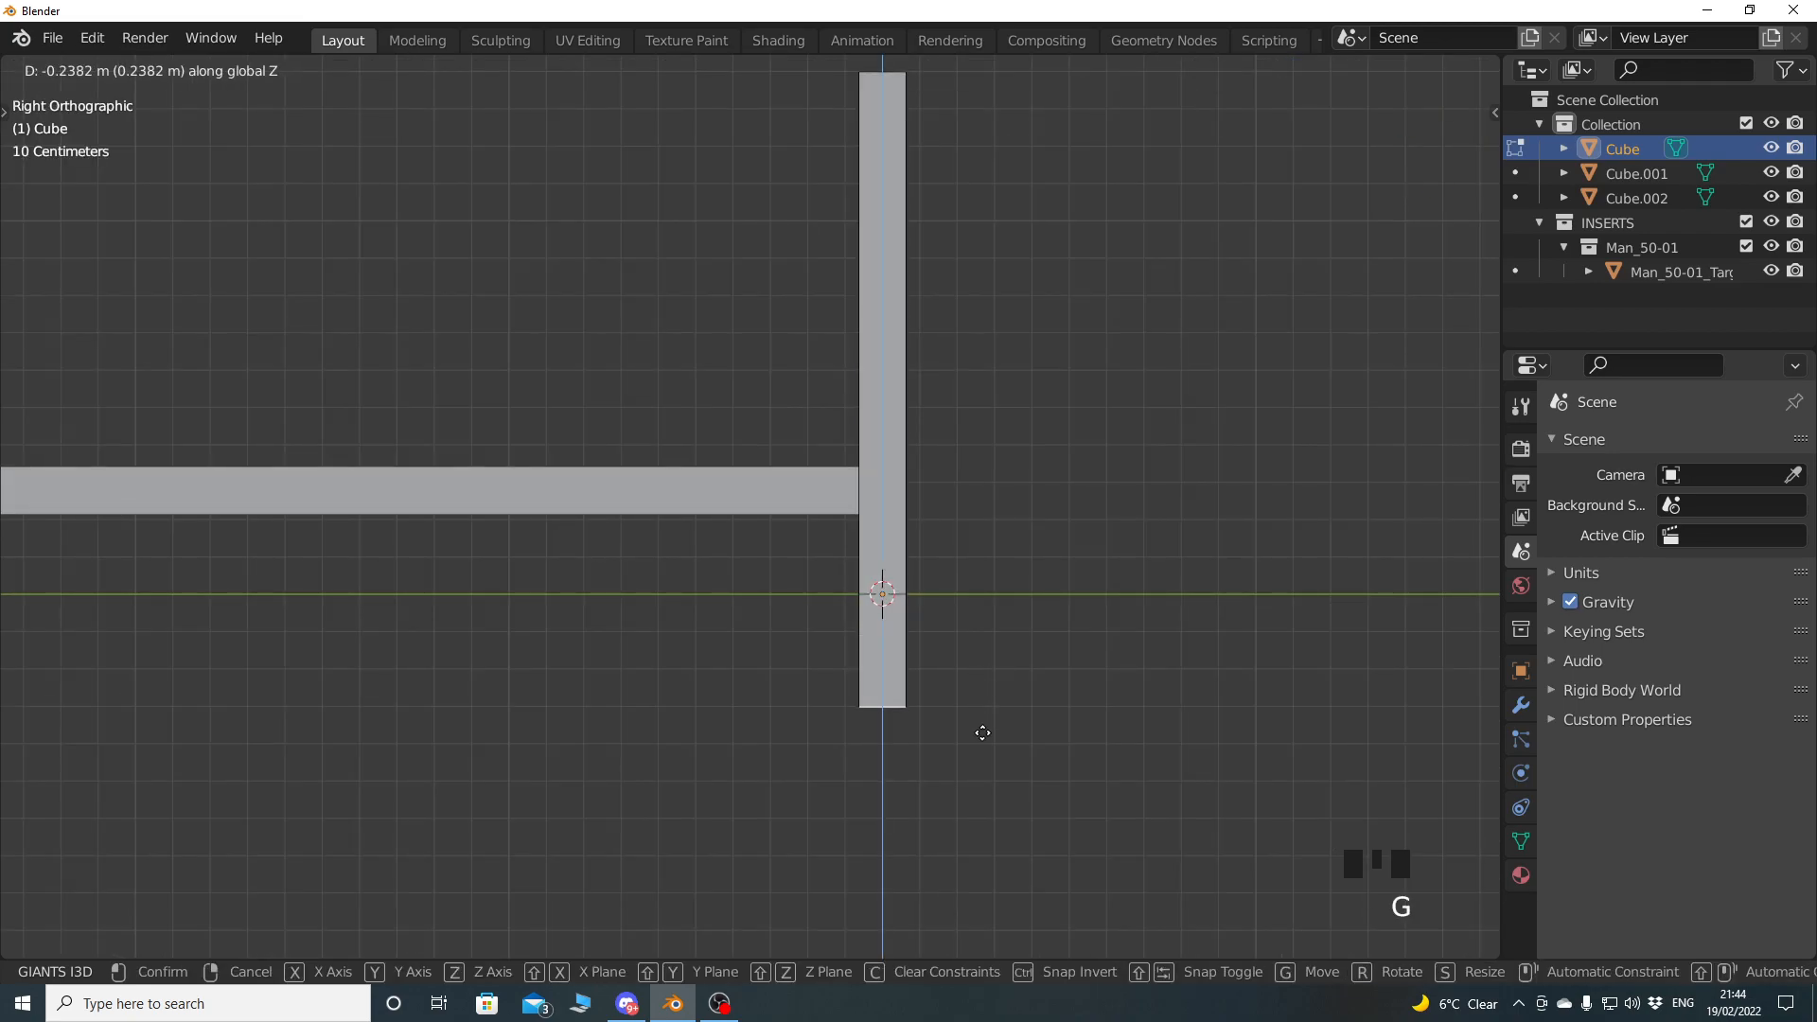
left_click(983, 732)
key("Tab")
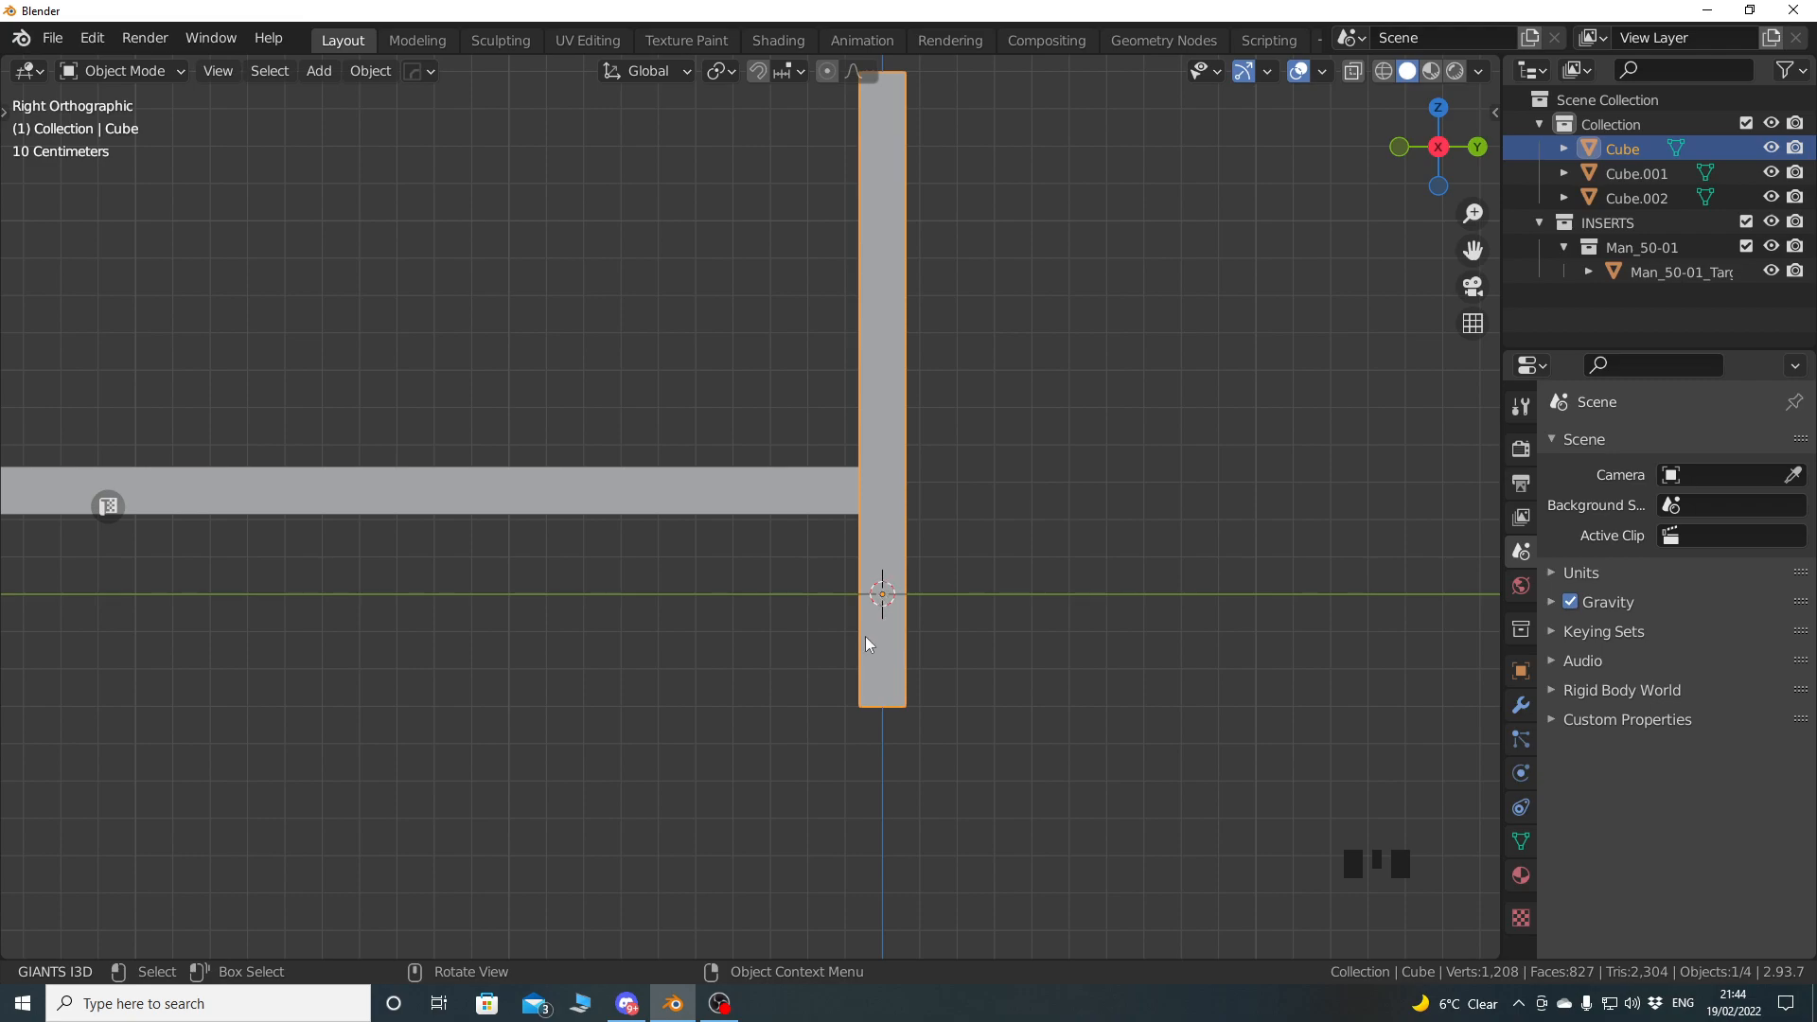
Scale down the horizontal bar's cross-section with the Y axis locked, making it thinner than the posts.
scroll(673, 528, "down", 5)
middle_click_drag(673, 528, 864, 674)
left_click(801, 536)
scroll(612, 608, "up", 4)
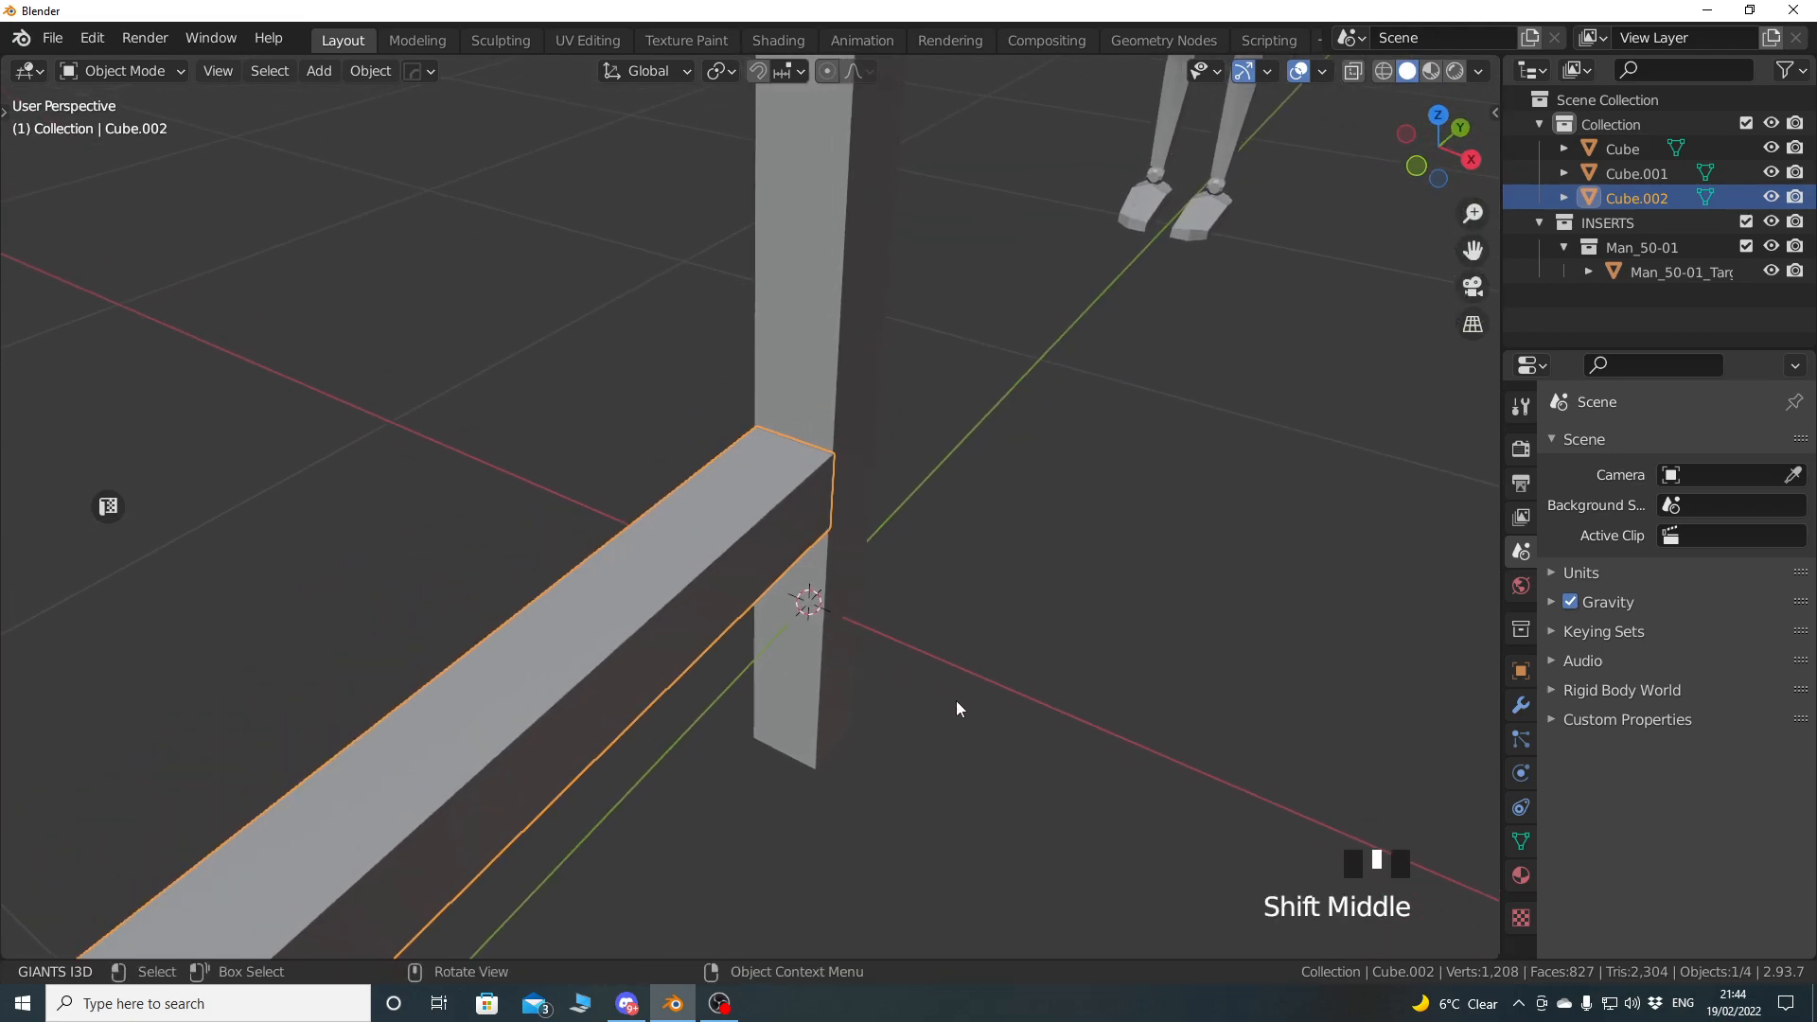
key("s")
key("shift+y")
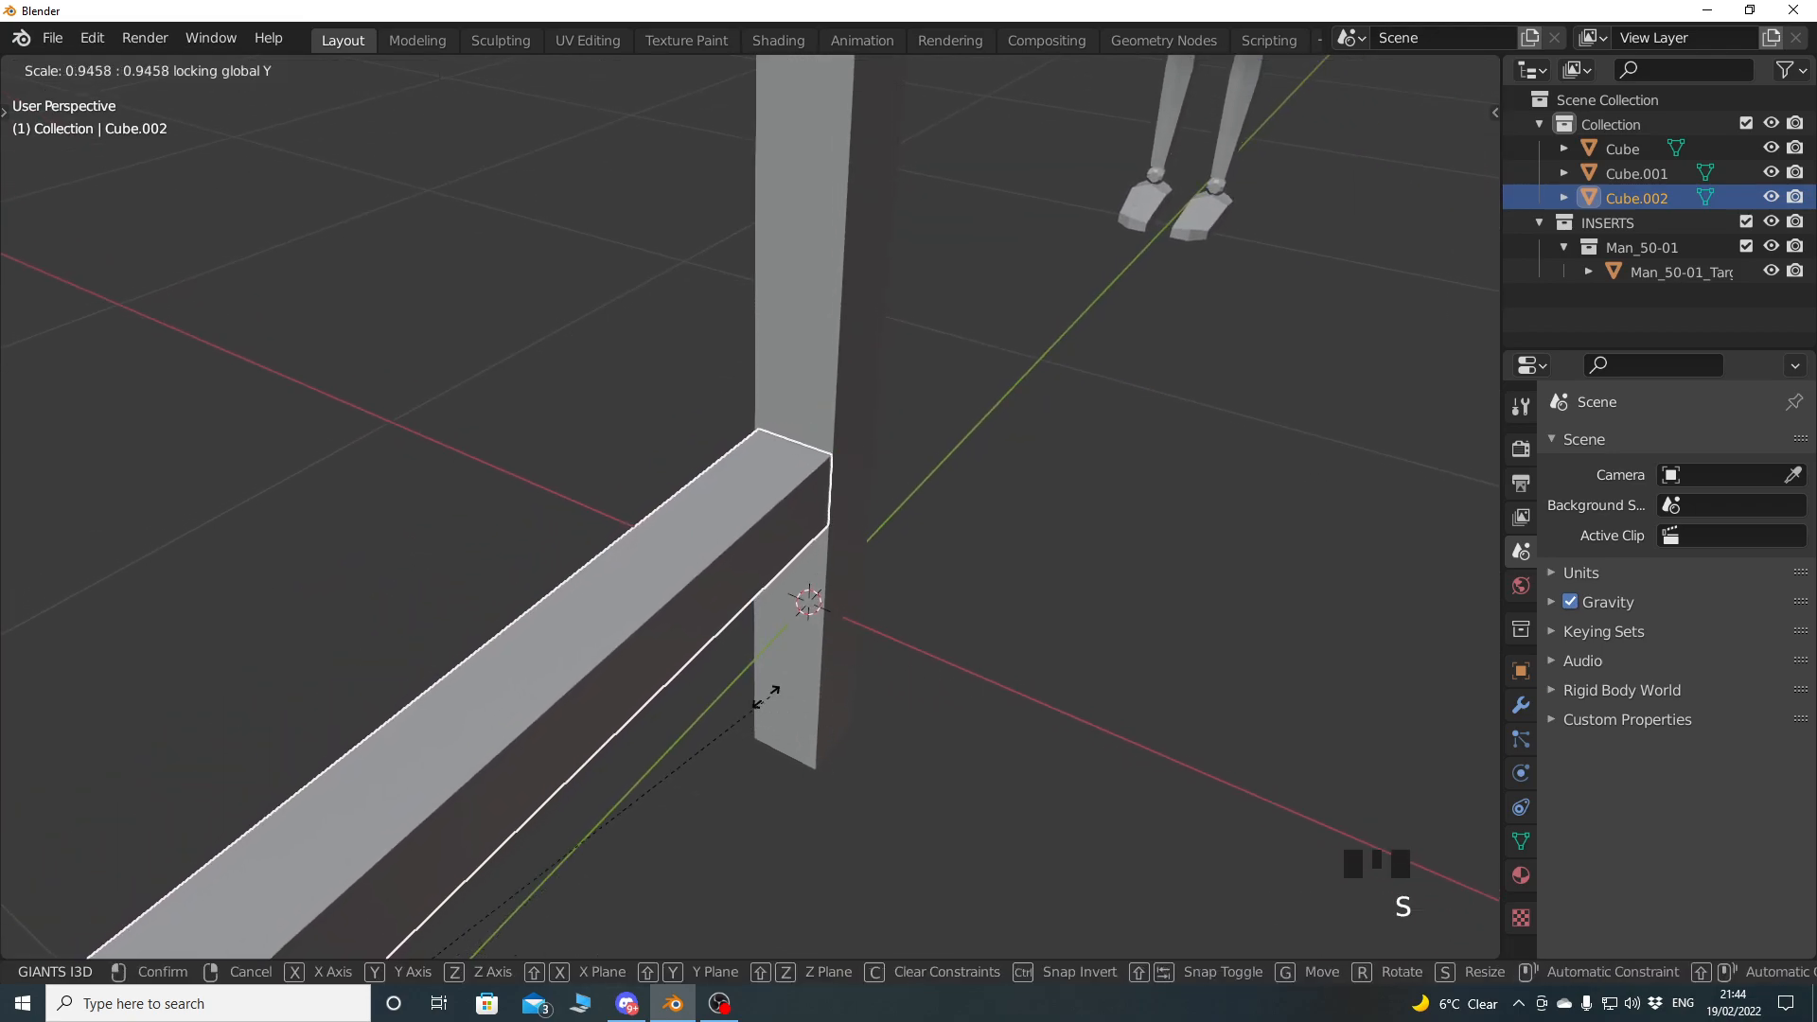
left_click(57, 111)
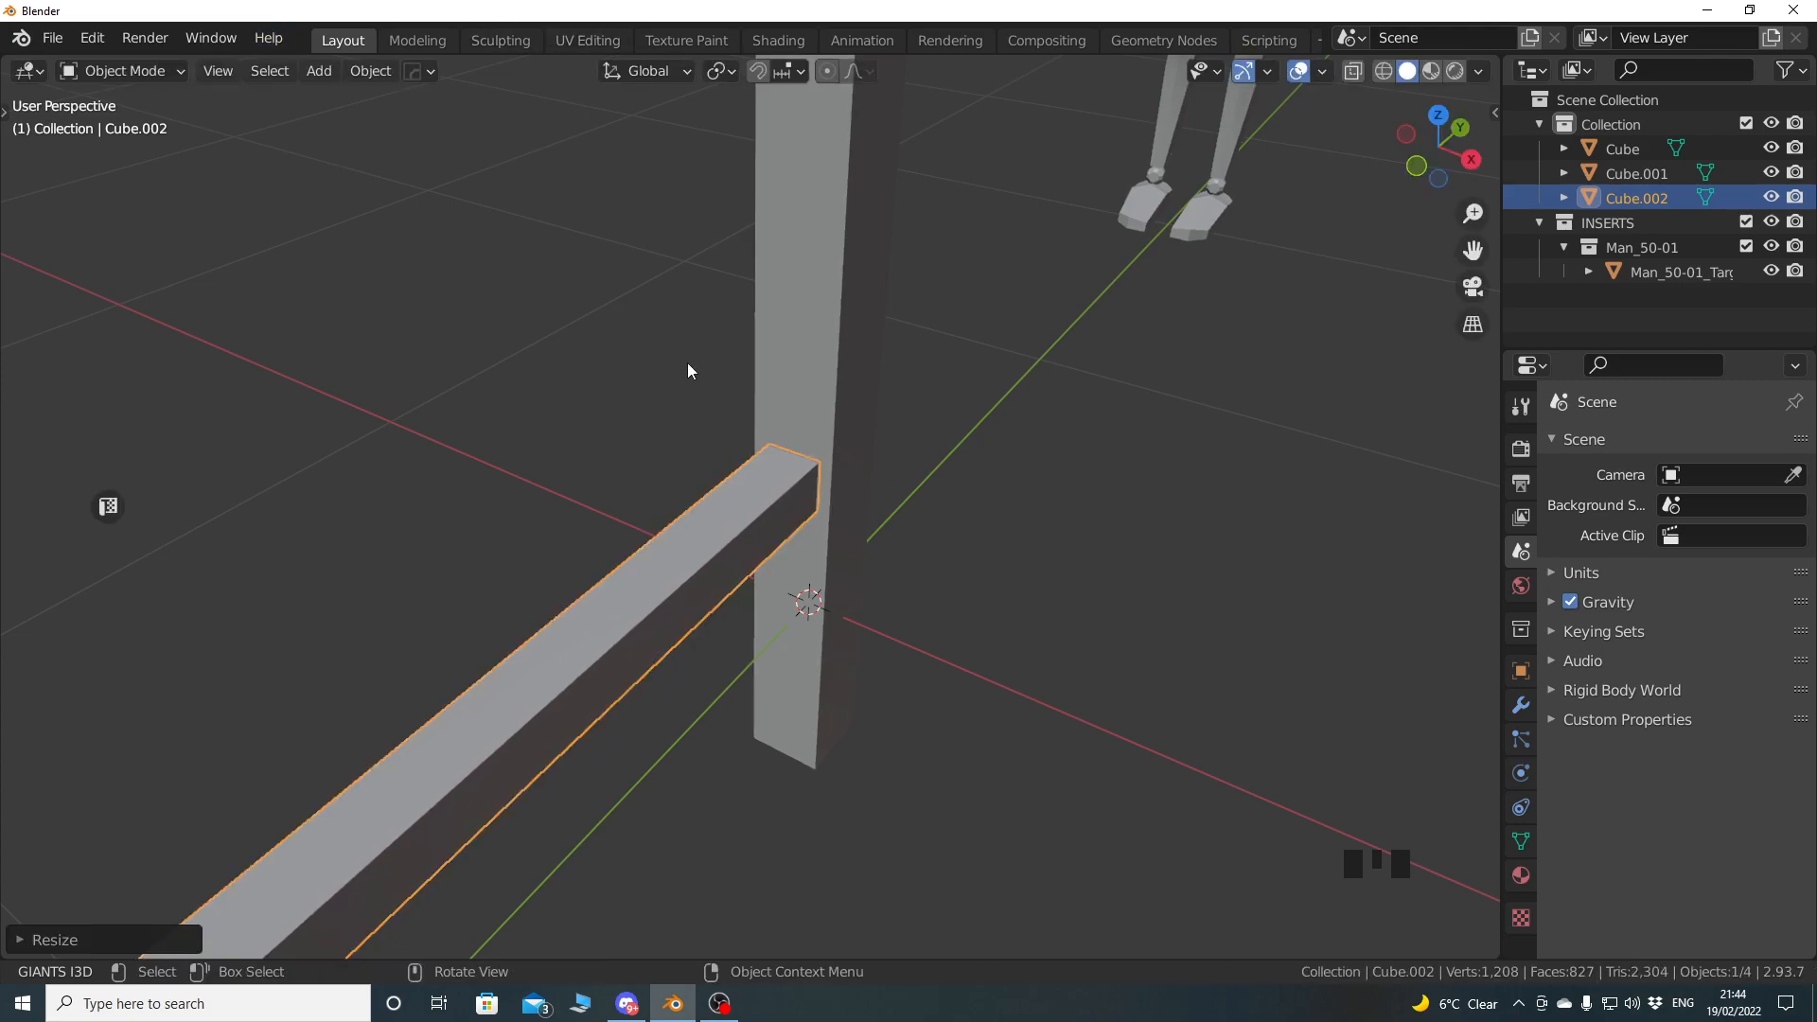
Scale the horizontal bar up along Z so it becomes a flat rail taller than the post's width.
key("KP_3")
scroll(463, 439, "down", 3)
middle_click_drag(464, 439, 541, 504, "shift")
scroll(663, 525, "down", 1)
middle_click_drag(798, 535, 637, 555, "shift")
key("s")
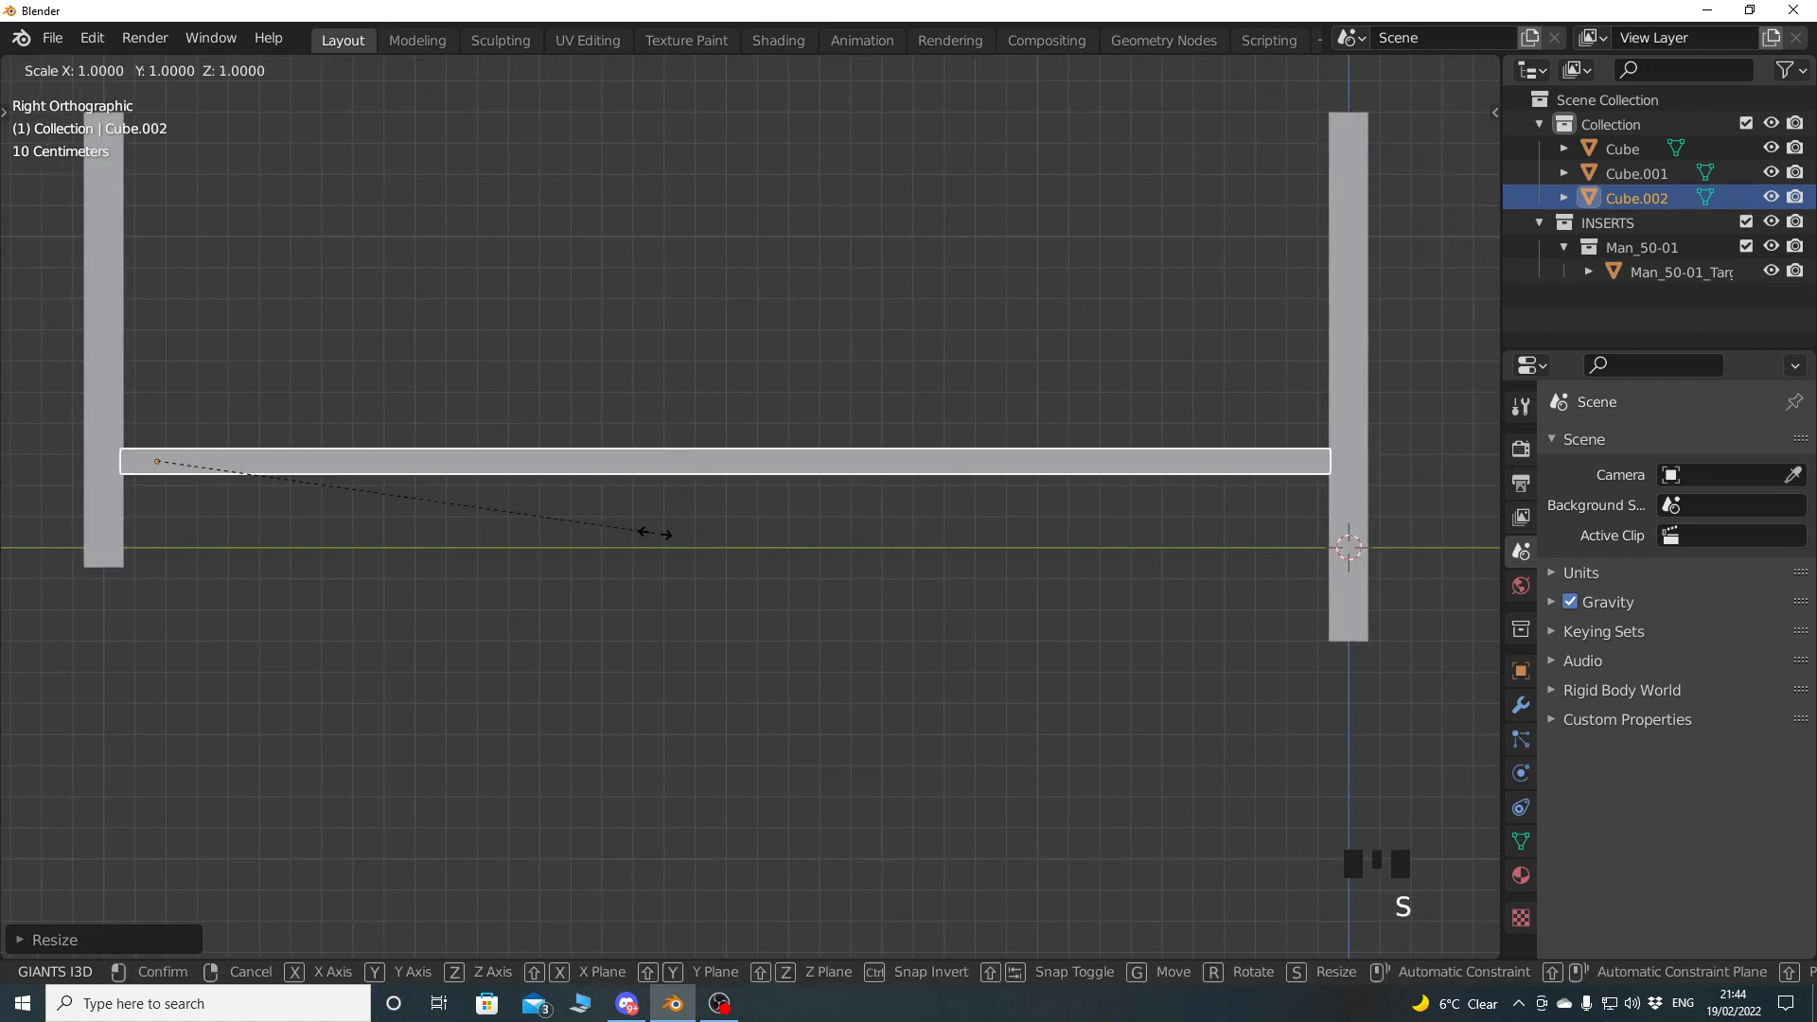
key("z")
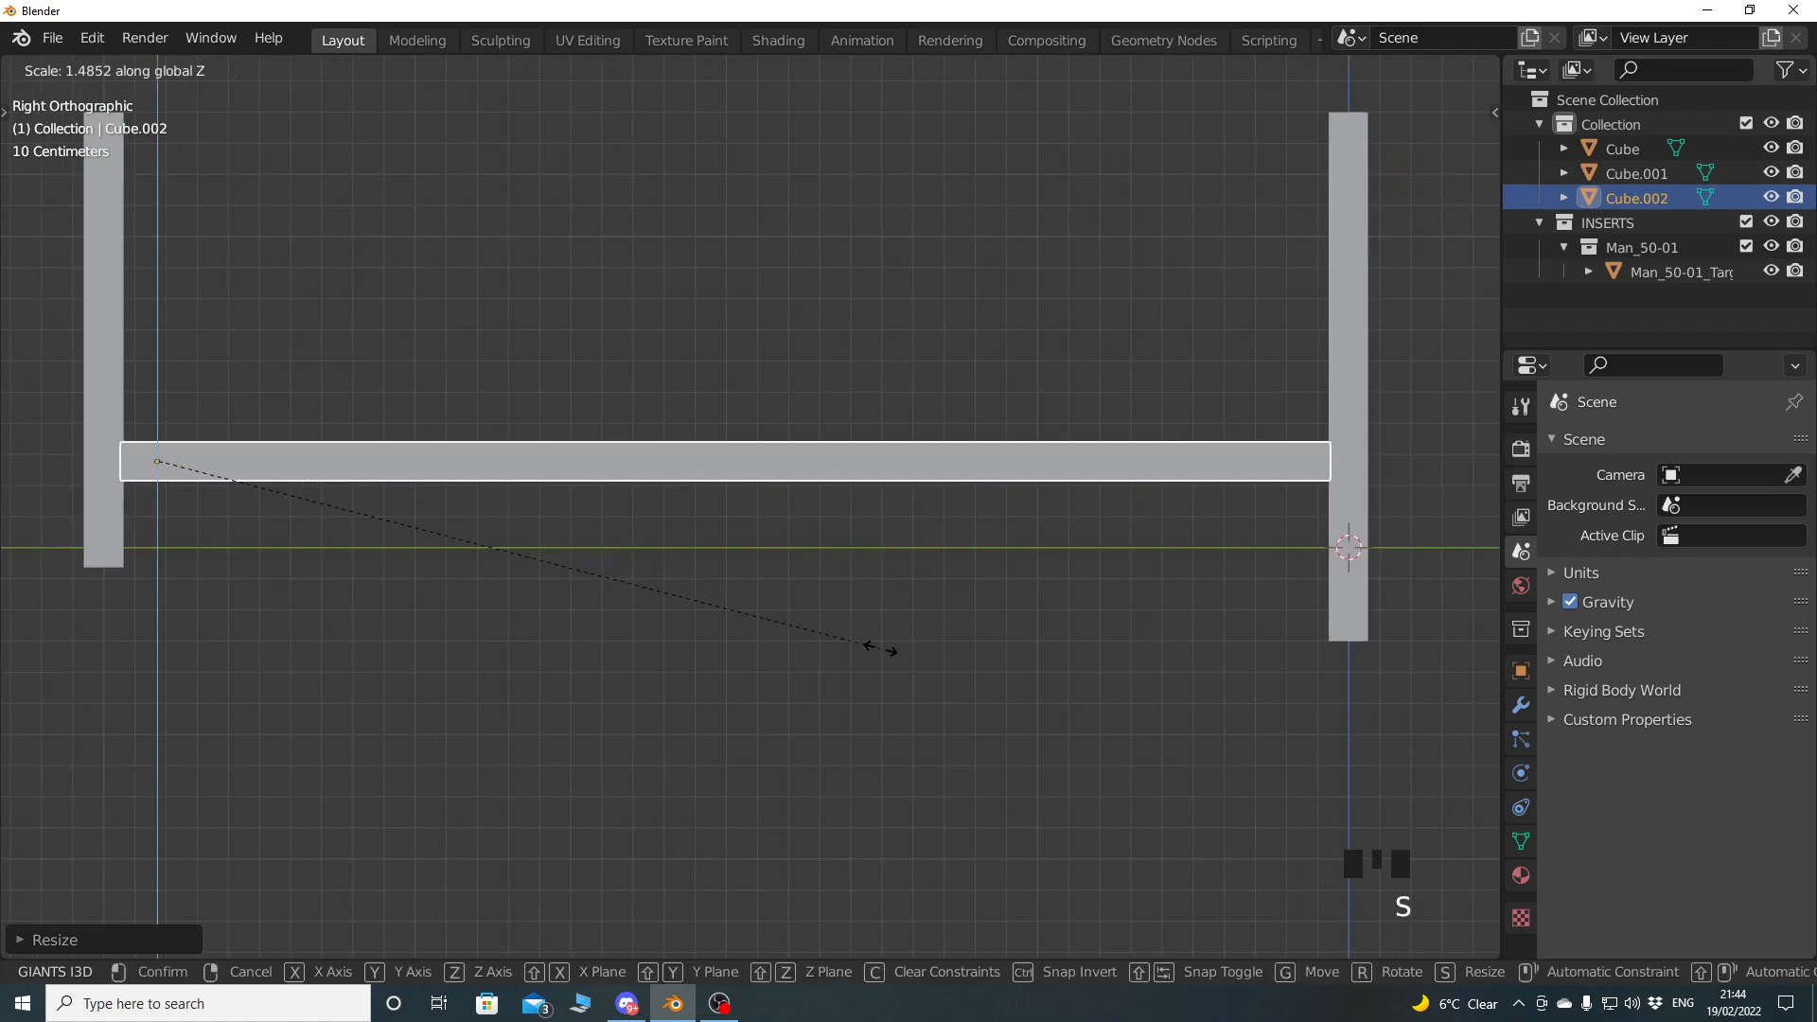
left_click(1221, 708)
middle_click_drag(1176, 682, 572, 615)
scroll(713, 648, "down", 2)
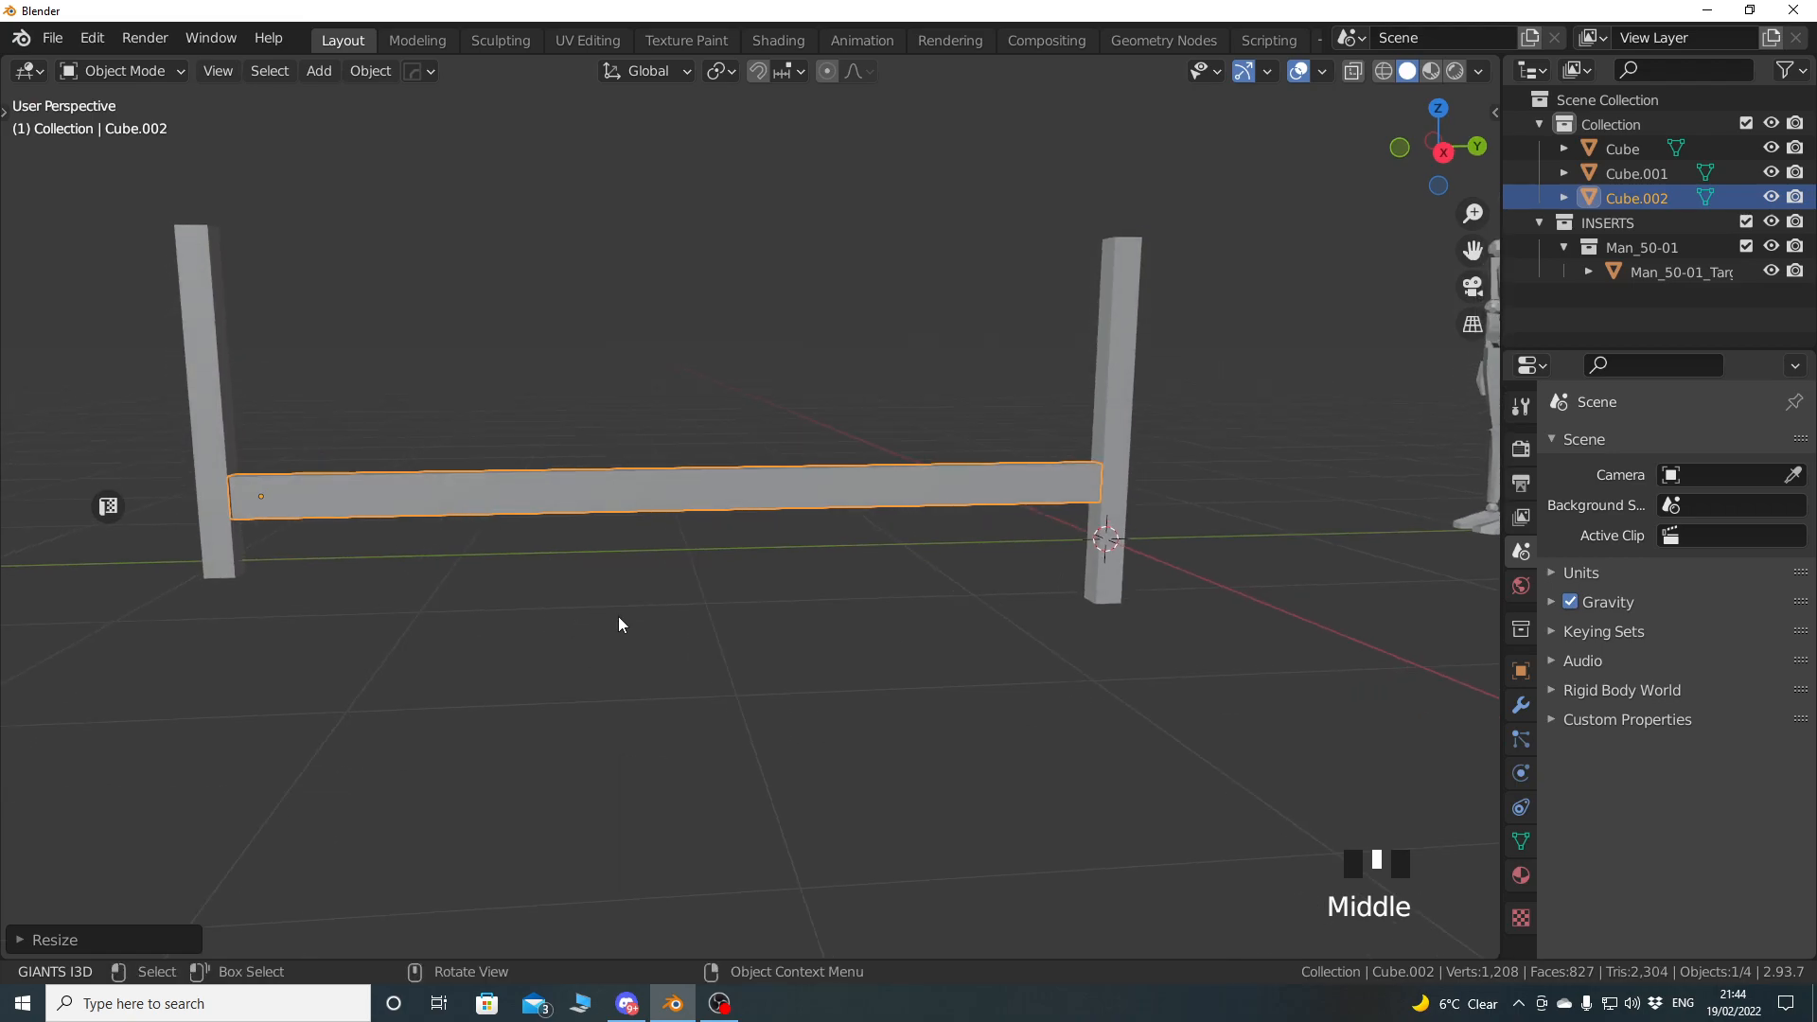
Duplicate the rail's whole mesh in Edit Mode and move the copy about 0.76 m up along Z as an upper rail.
key("KP_3")
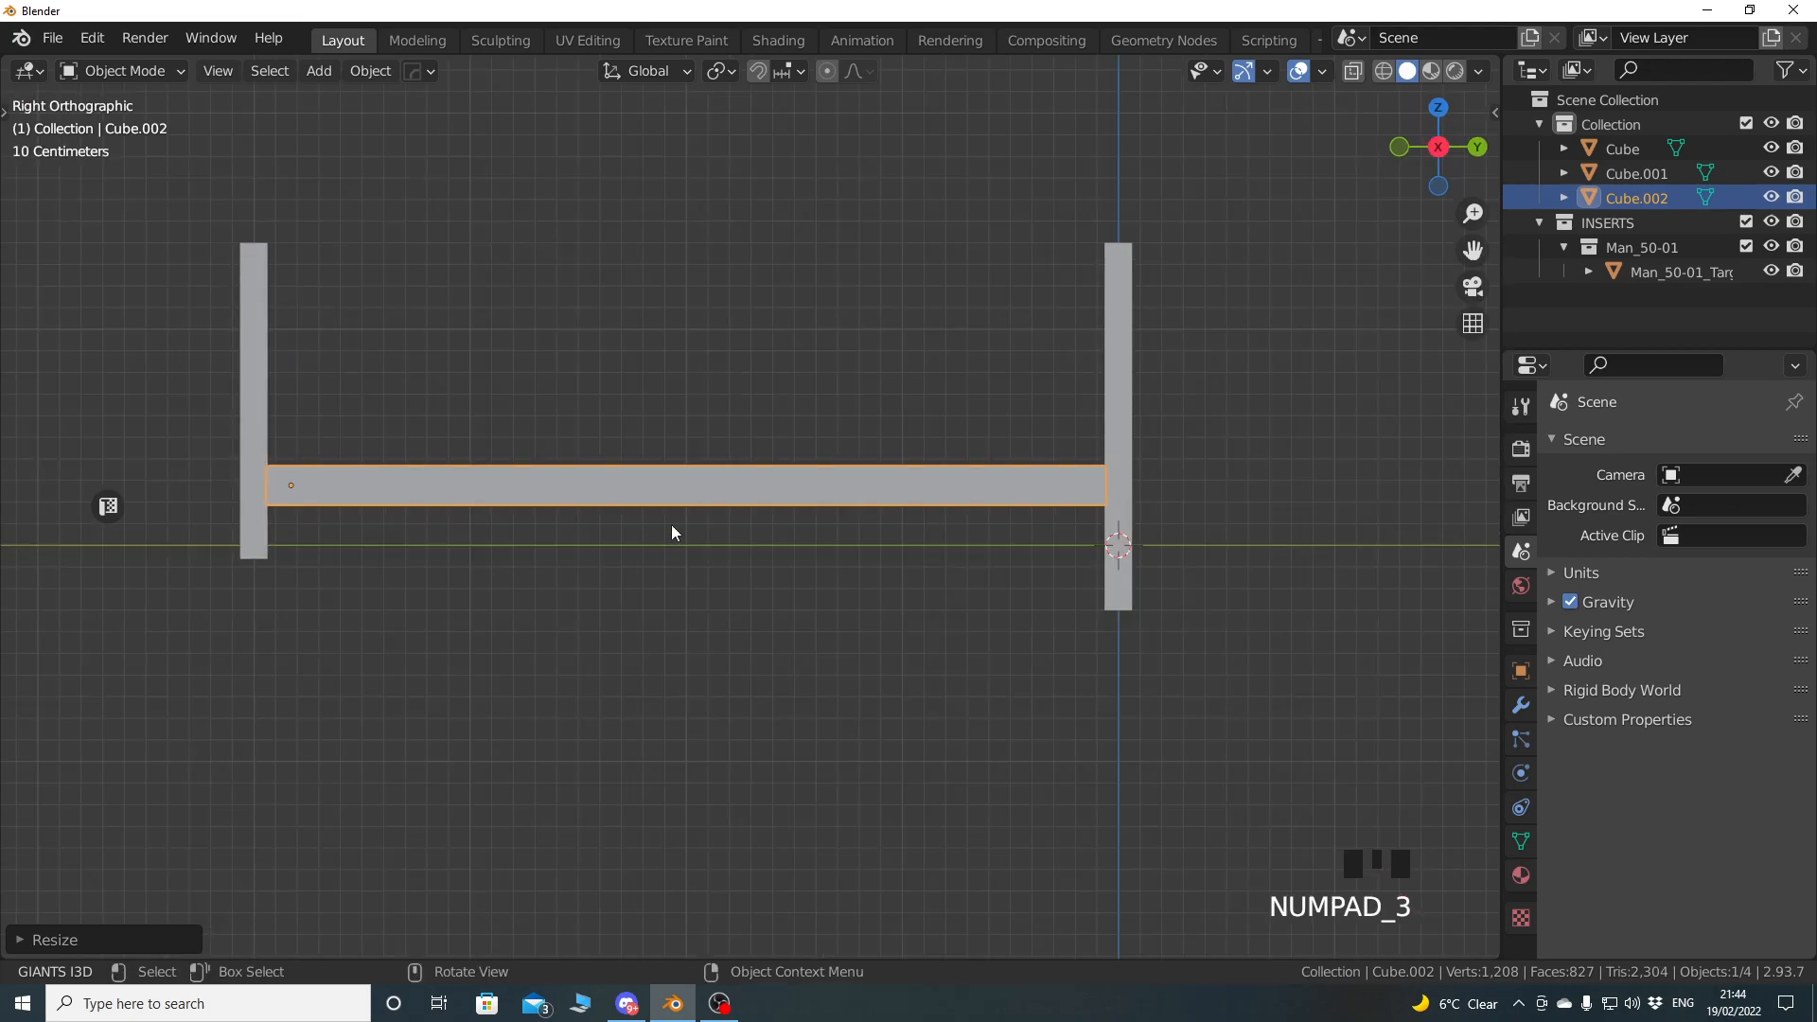
middle_click_drag(672, 594, 662, 613, "shift")
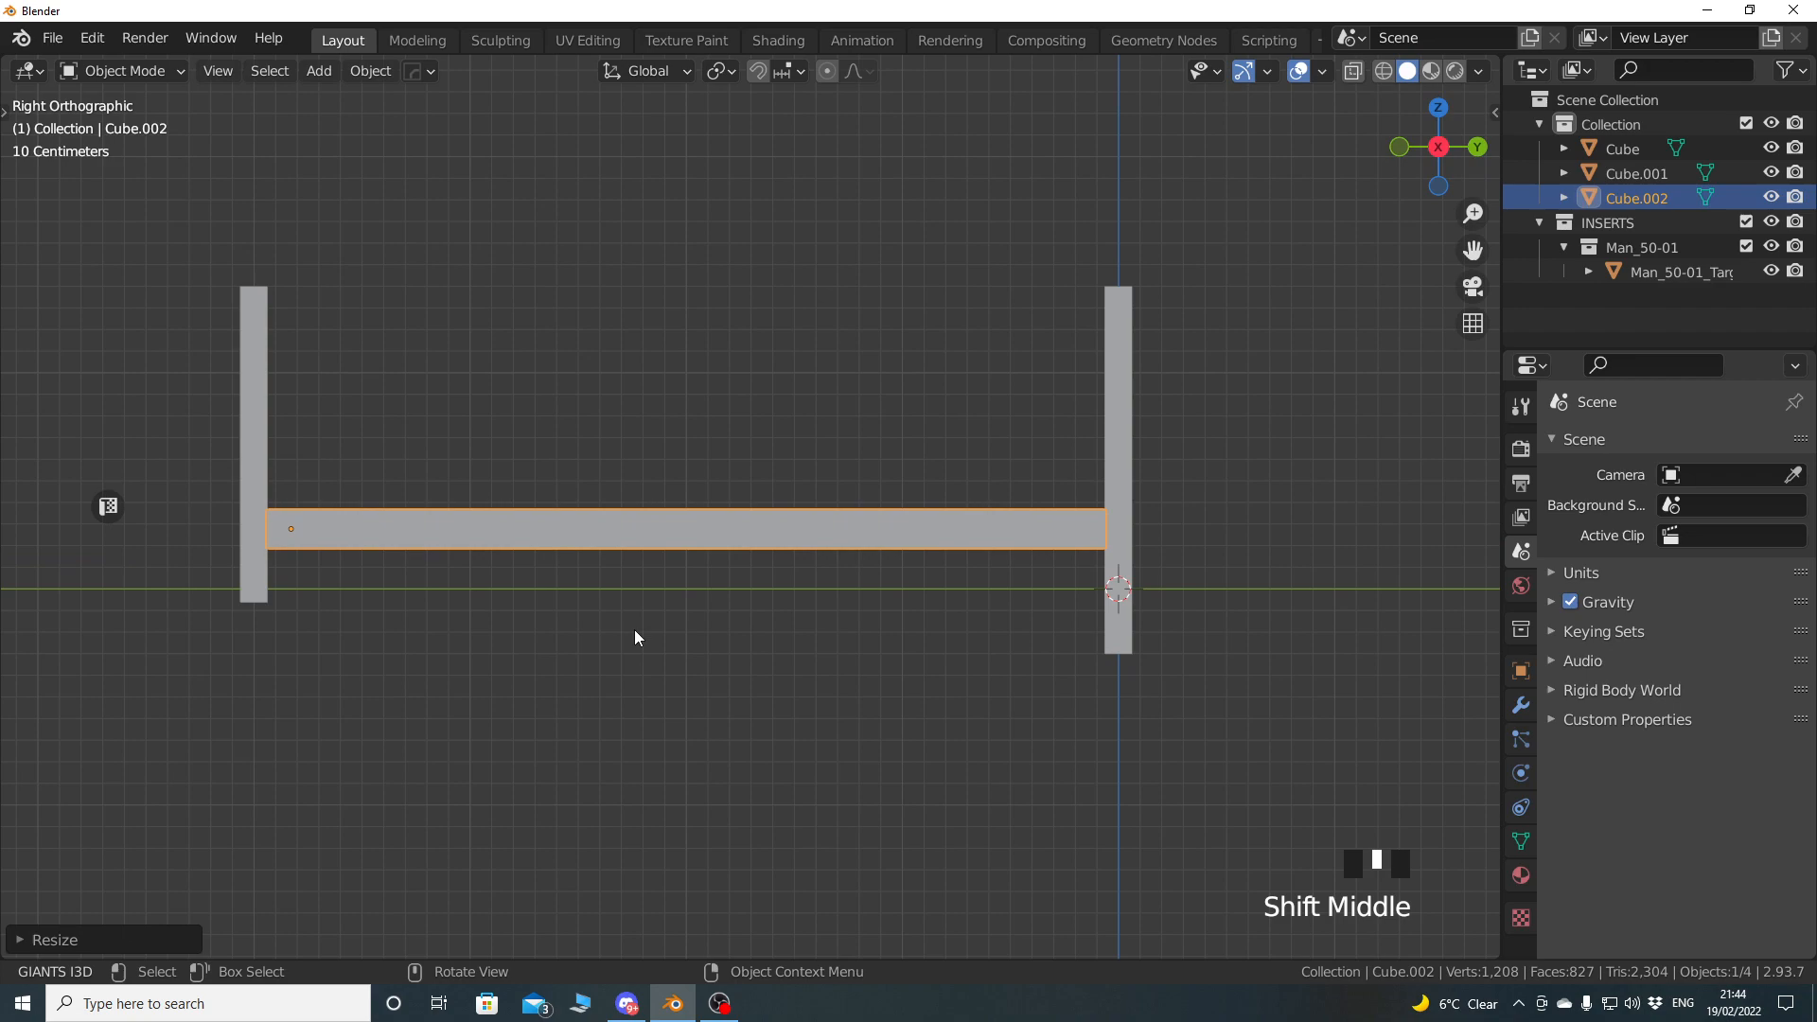
key("Tab")
key("a")
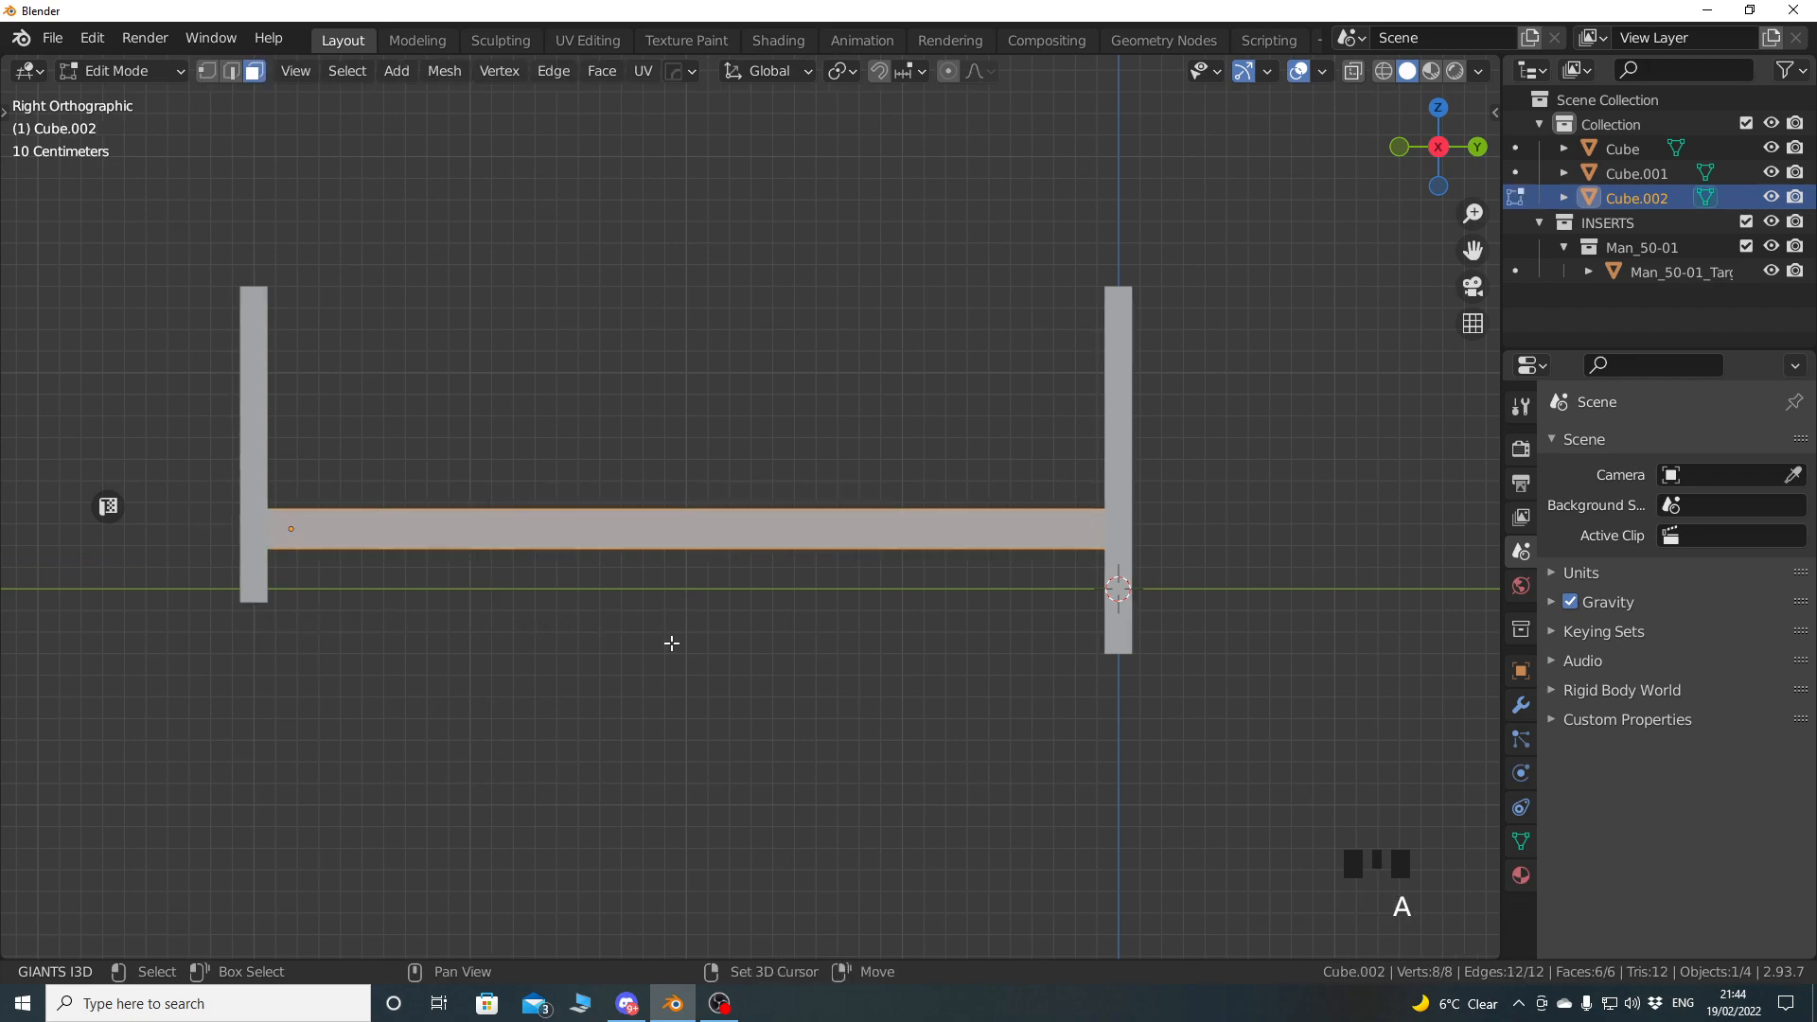
key("shift+d")
right_click(672, 643)
key("g")
key("z")
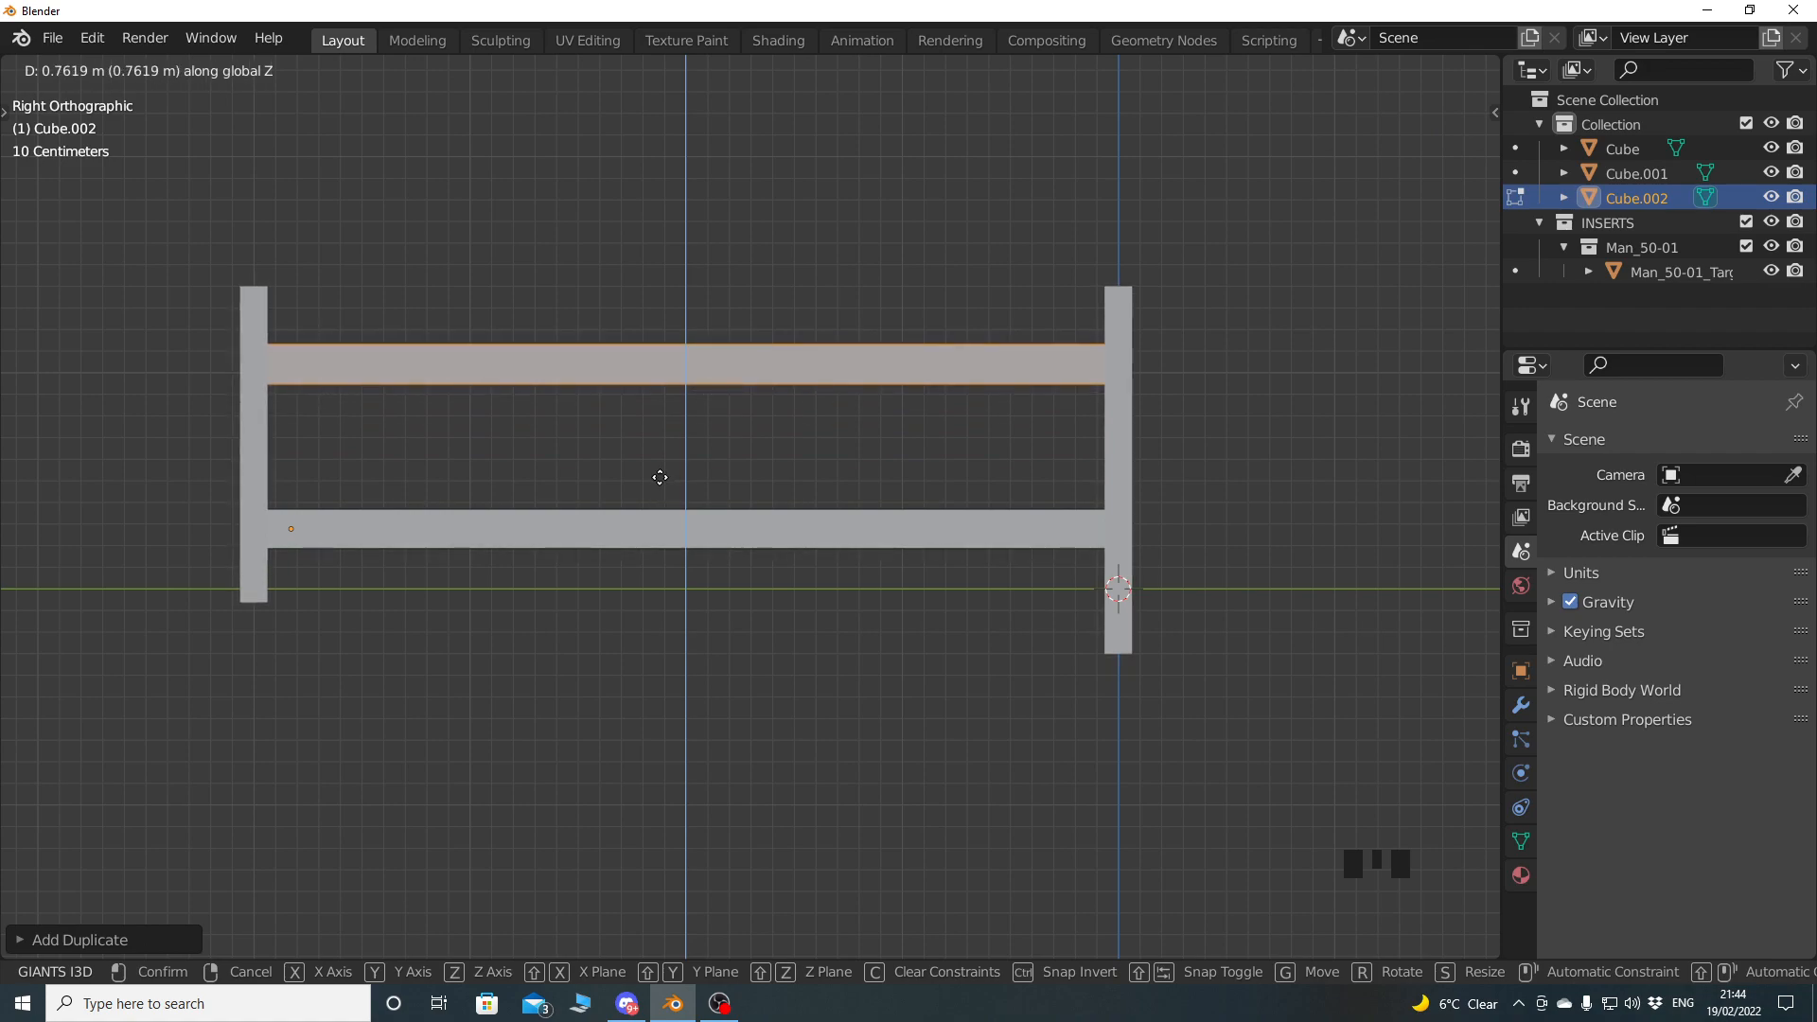
left_click(659, 479)
middle_click_drag(661, 483, 747, 500)
key("Tab")
mouse_move(837, 536)
middle_mouse_down()
mouse_move(611, 548)
mouse_move(837, 536)
middle_mouse_up()
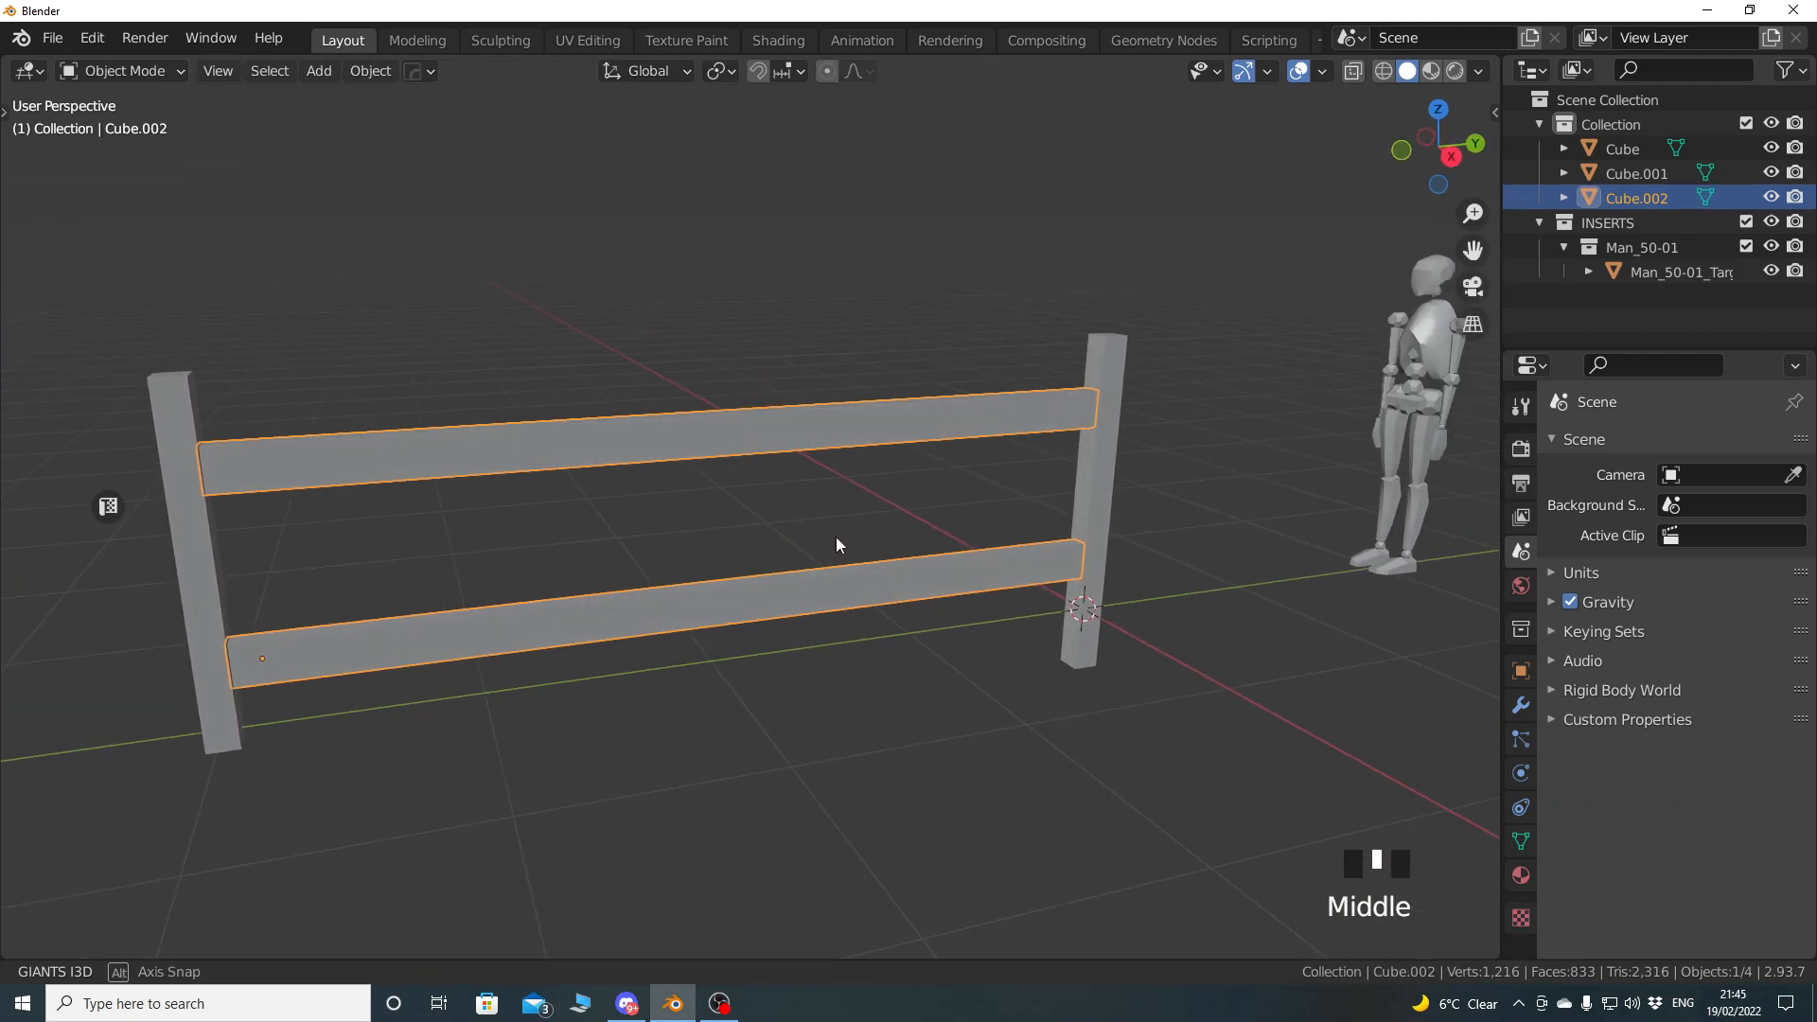
Duplicate the first post and move the copy a short distance along negative Y, between the two posts.
middle_click_drag(1143, 547, 782, 433, "shift")
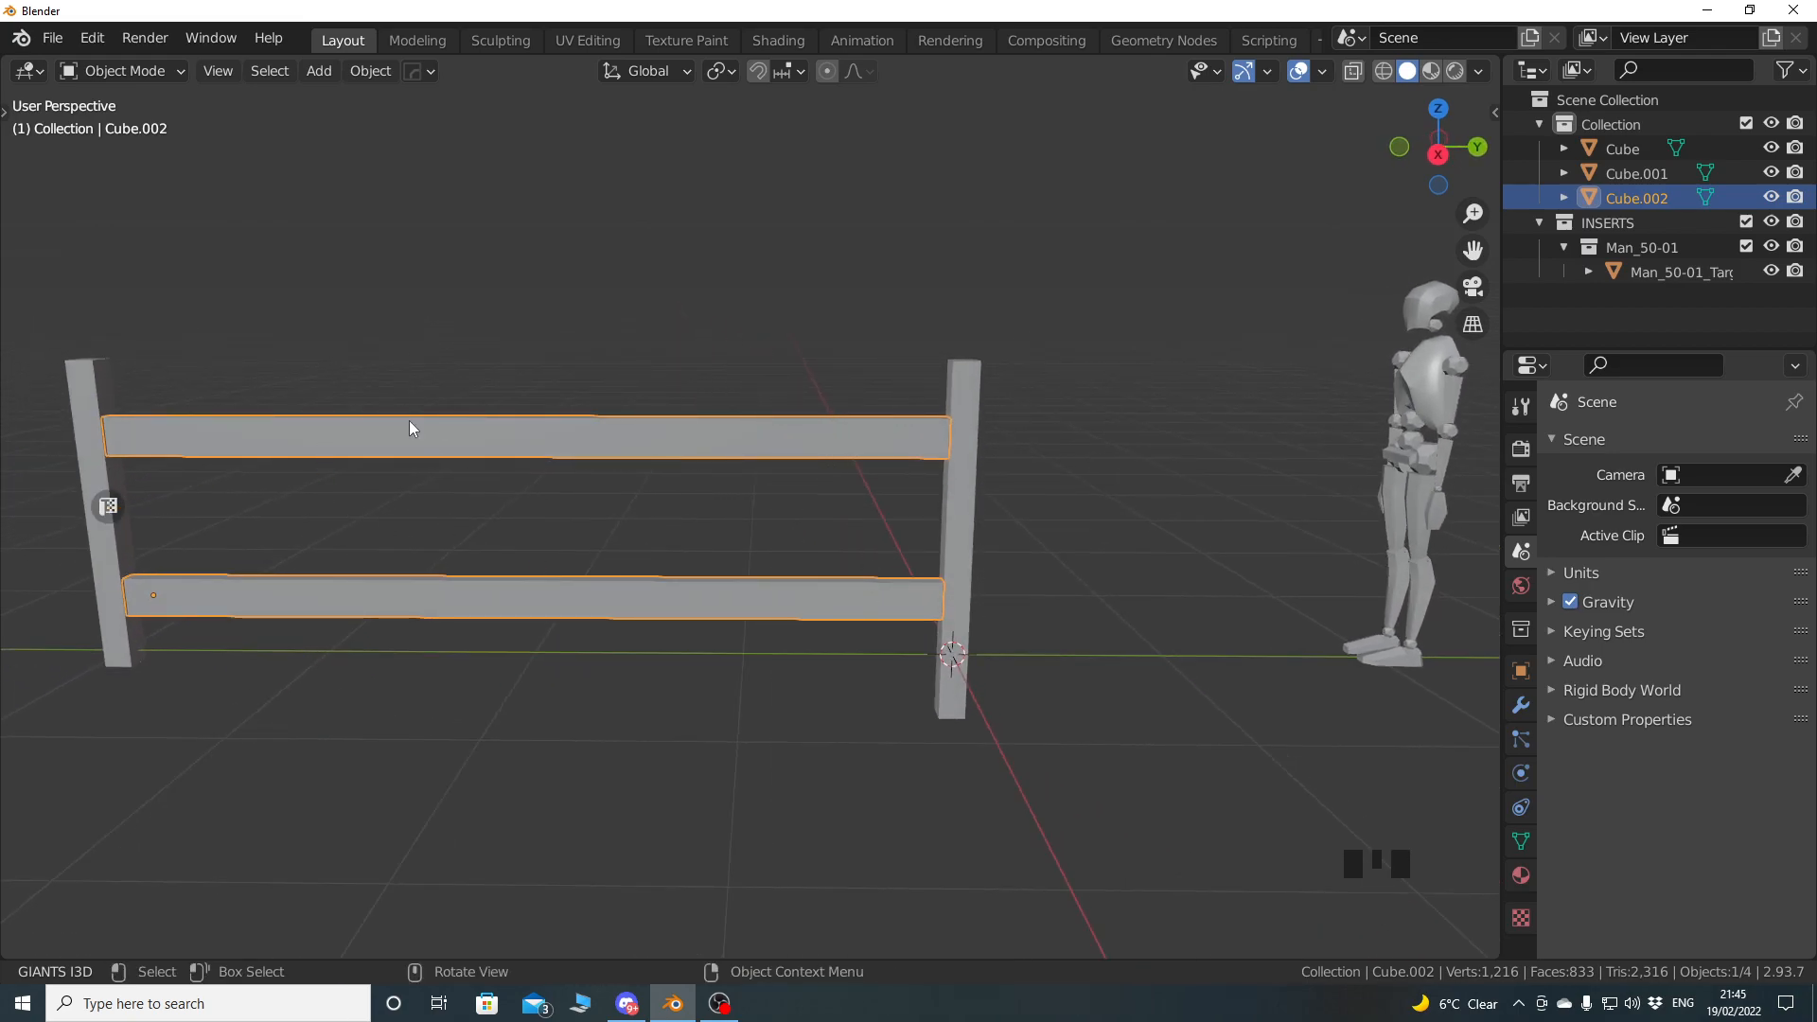
left_click(973, 528)
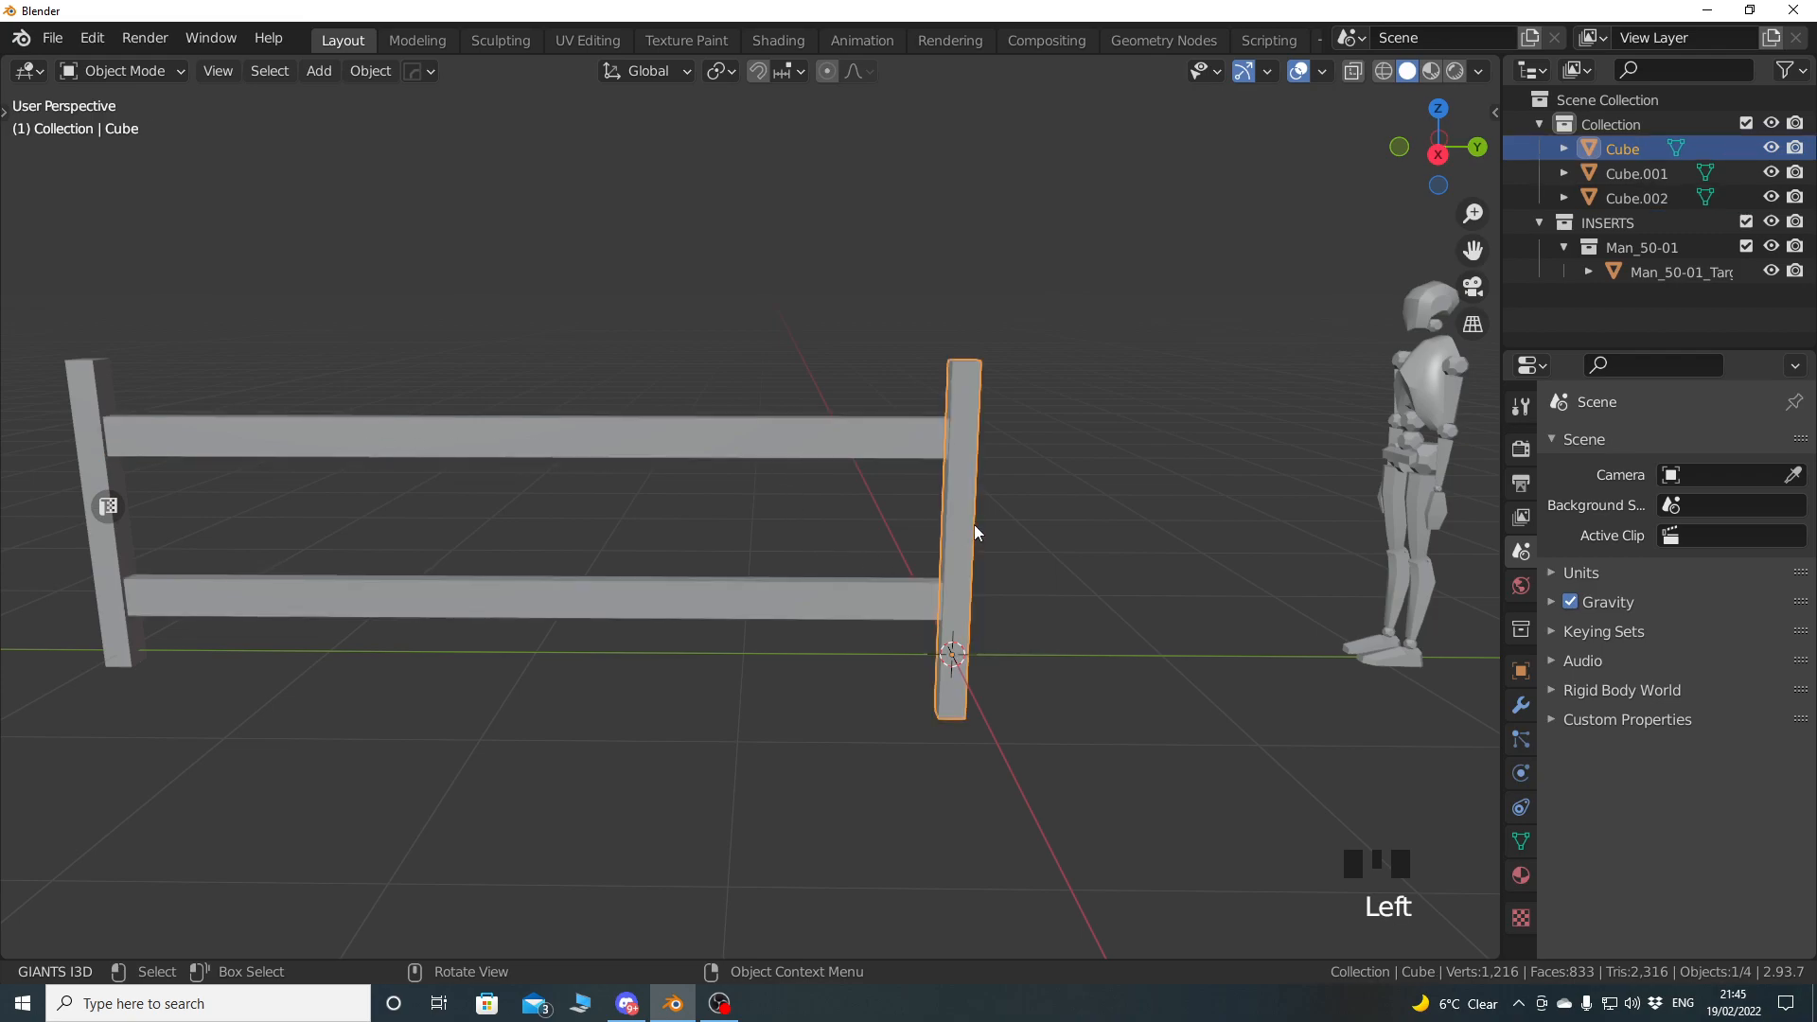
key("KP_3")
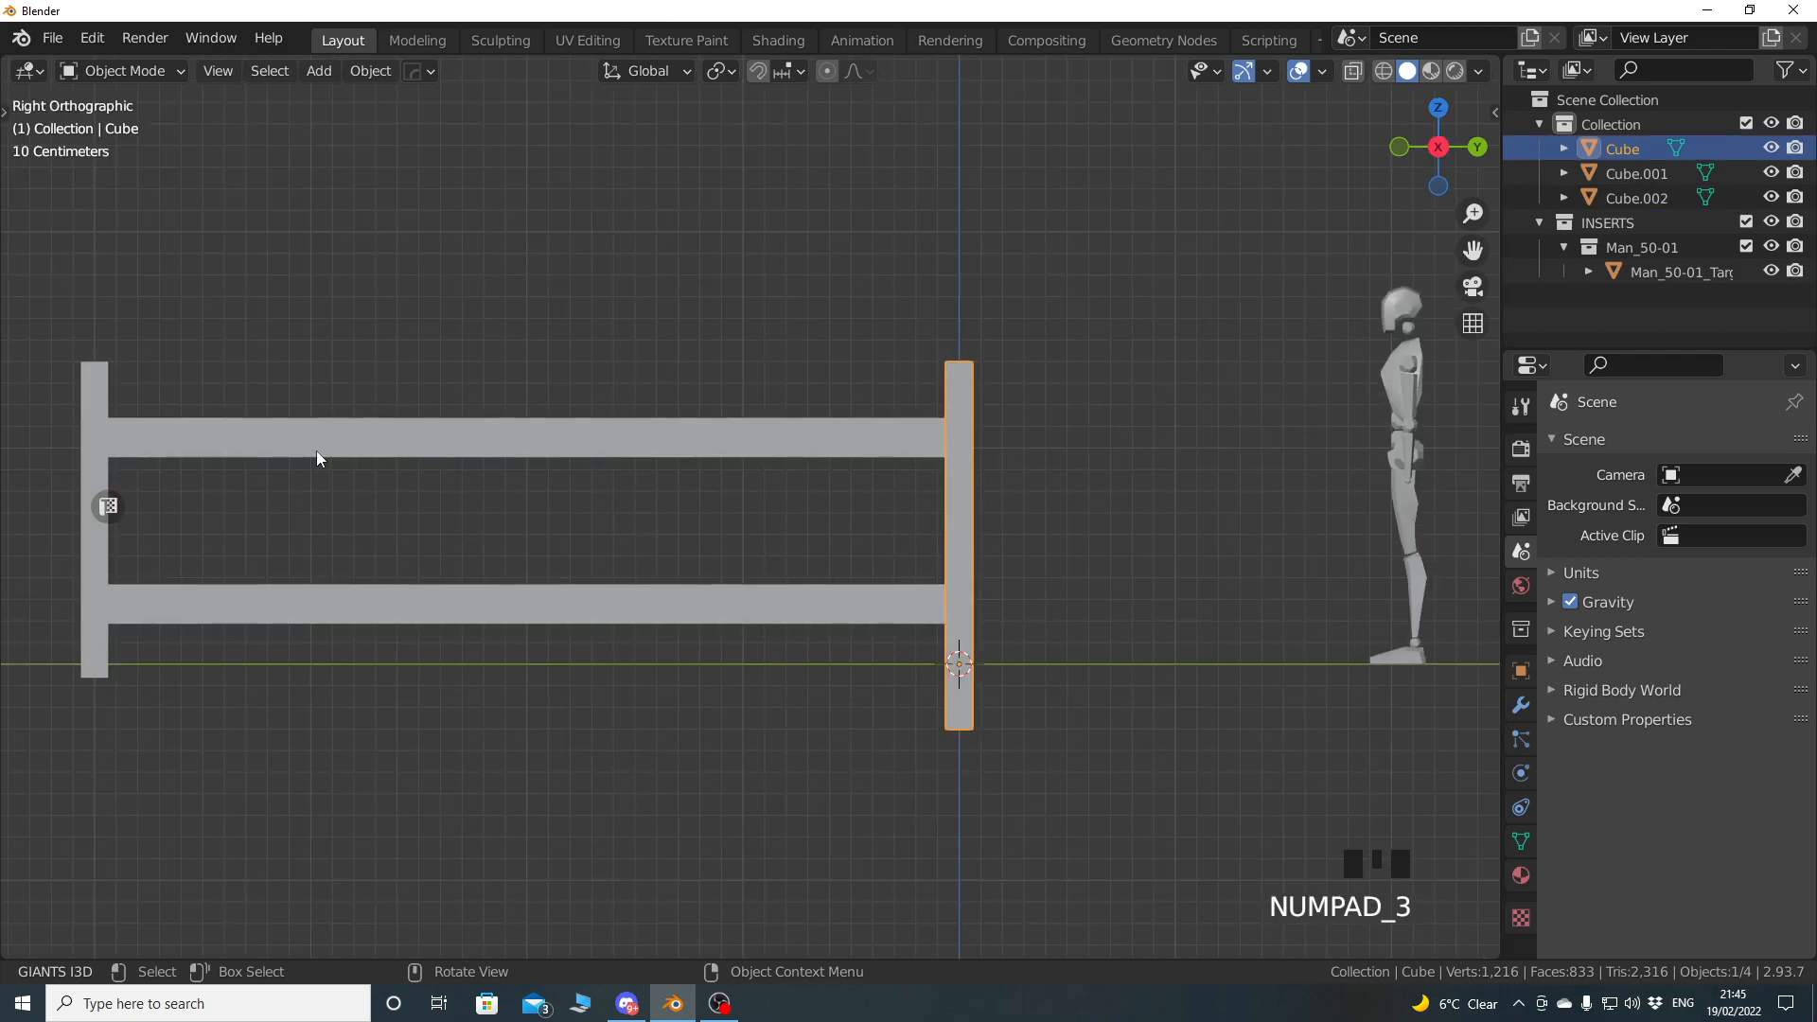
middle_click_drag(649, 556, 793, 573, "shift")
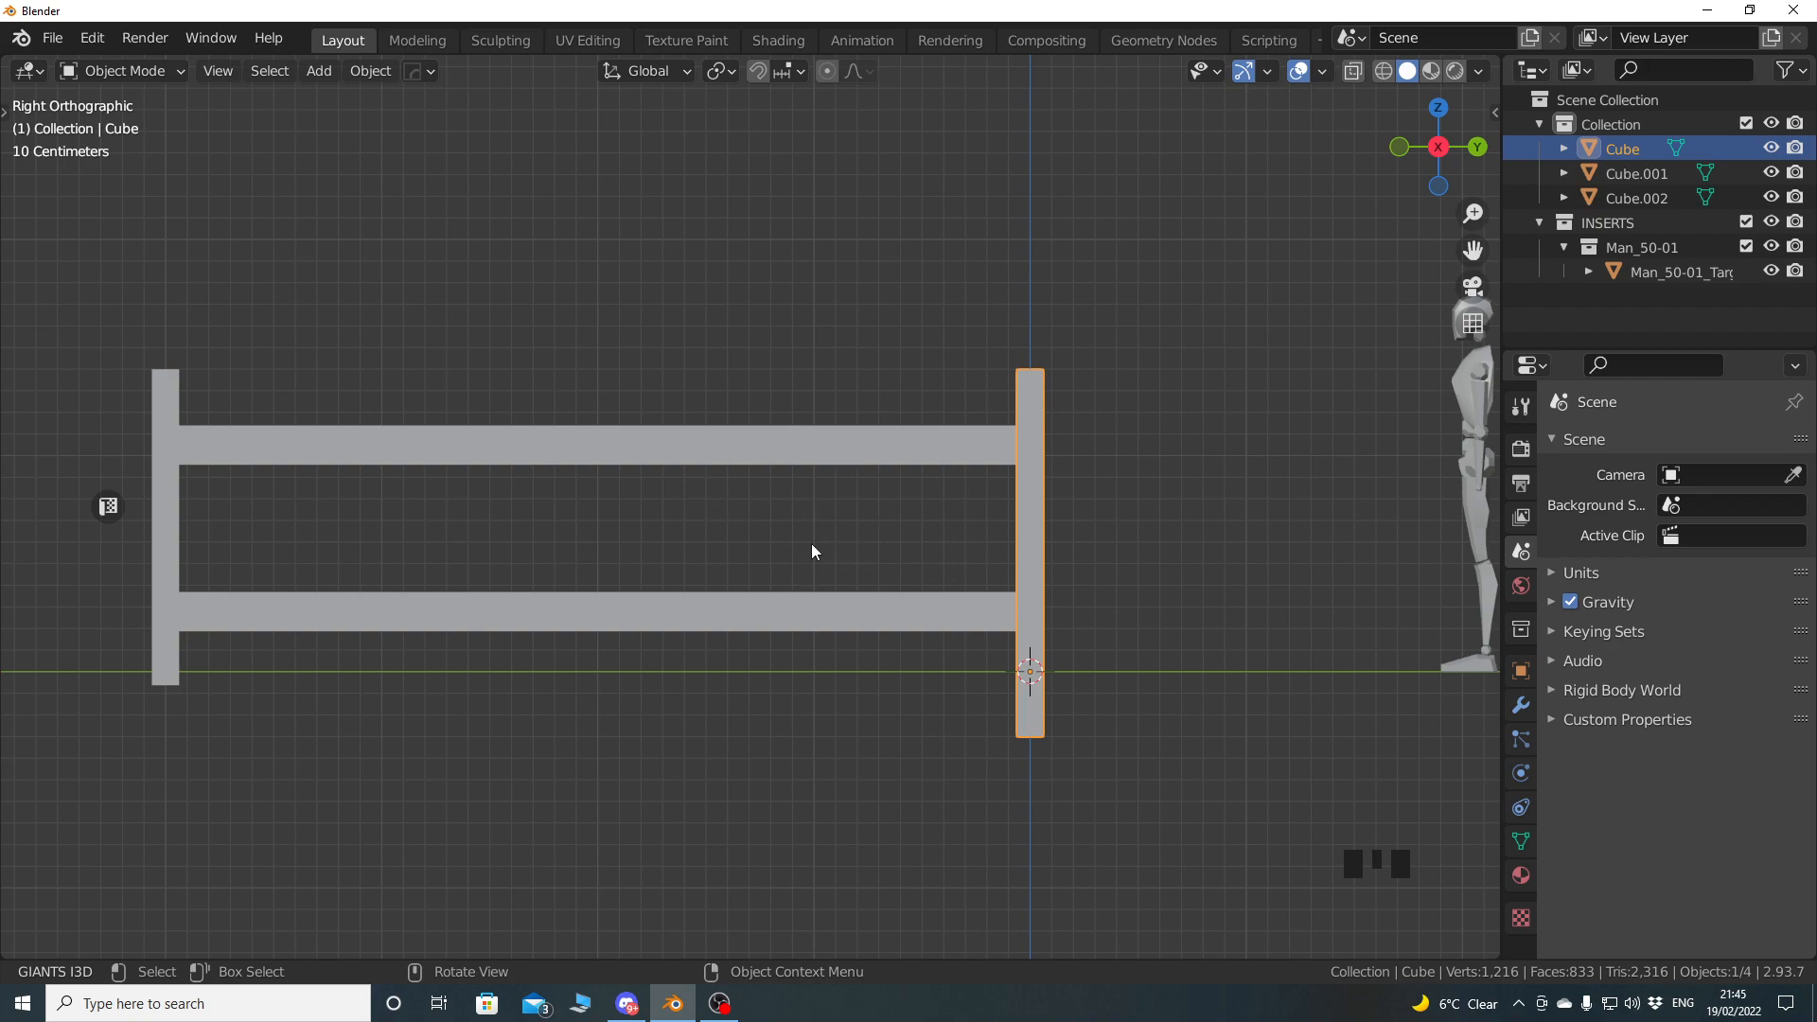
key("shift")
key("shift+d")
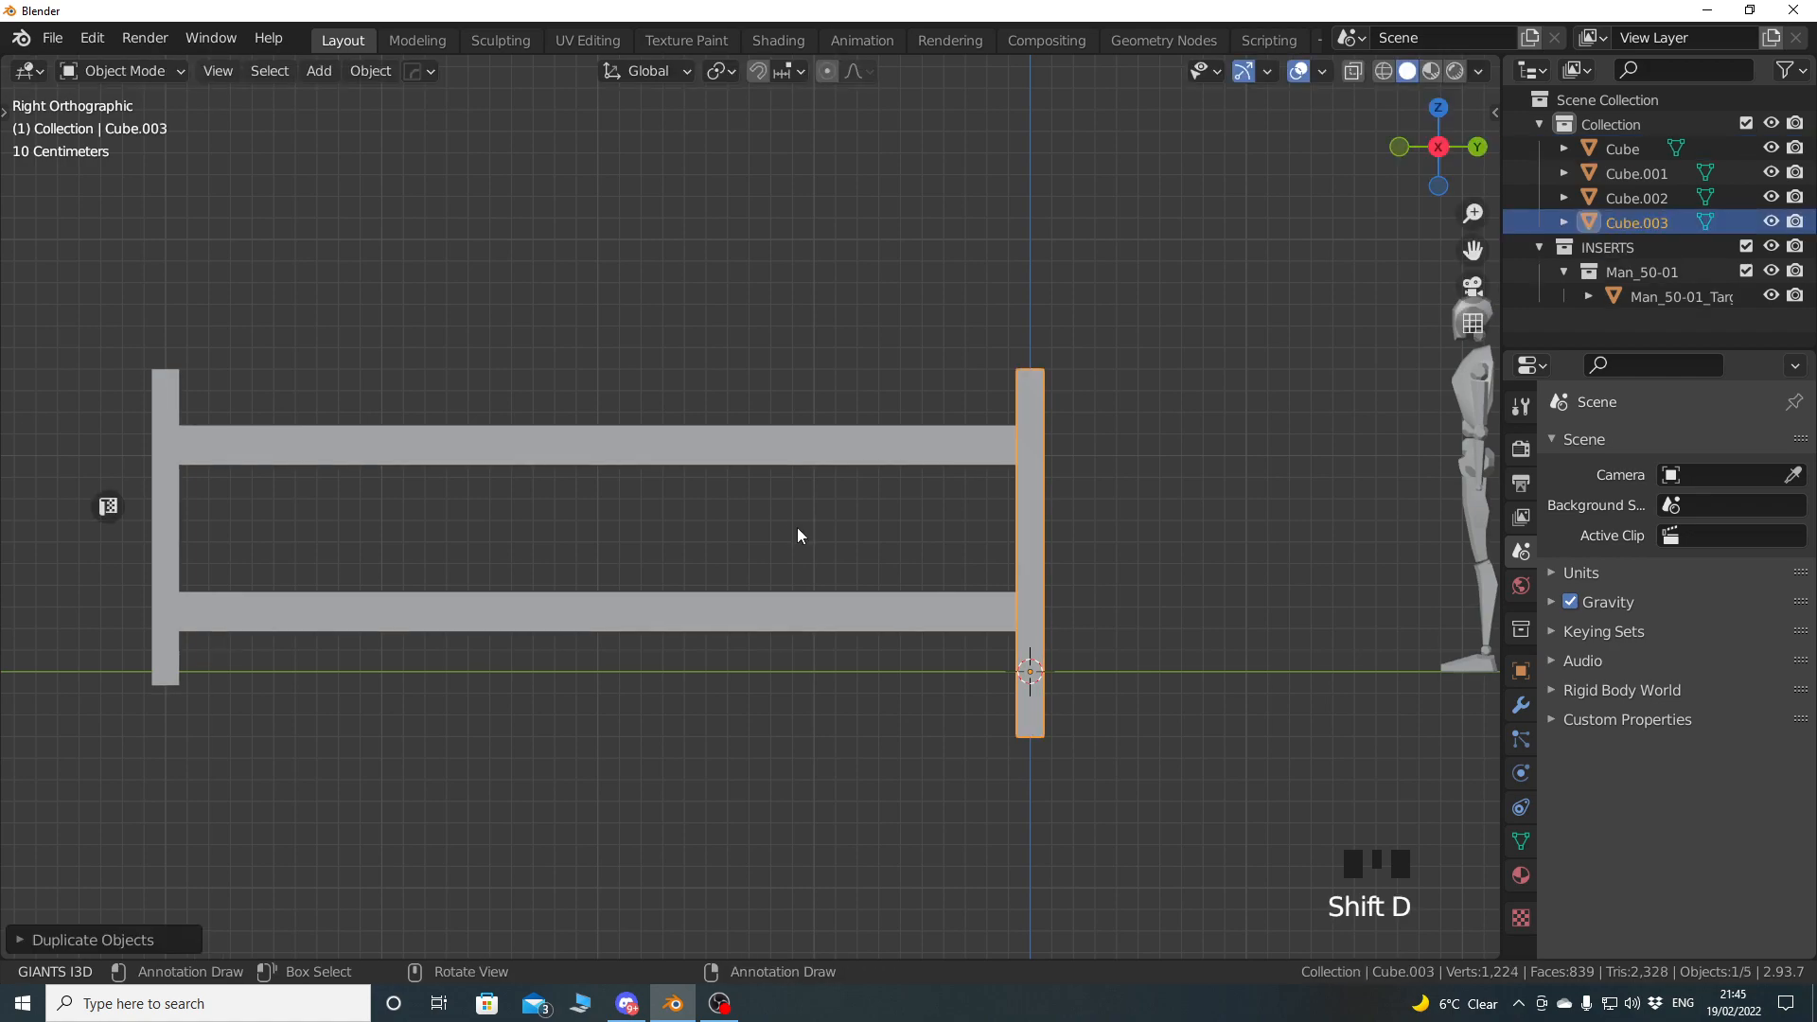
key("g")
left_click(719, 527)
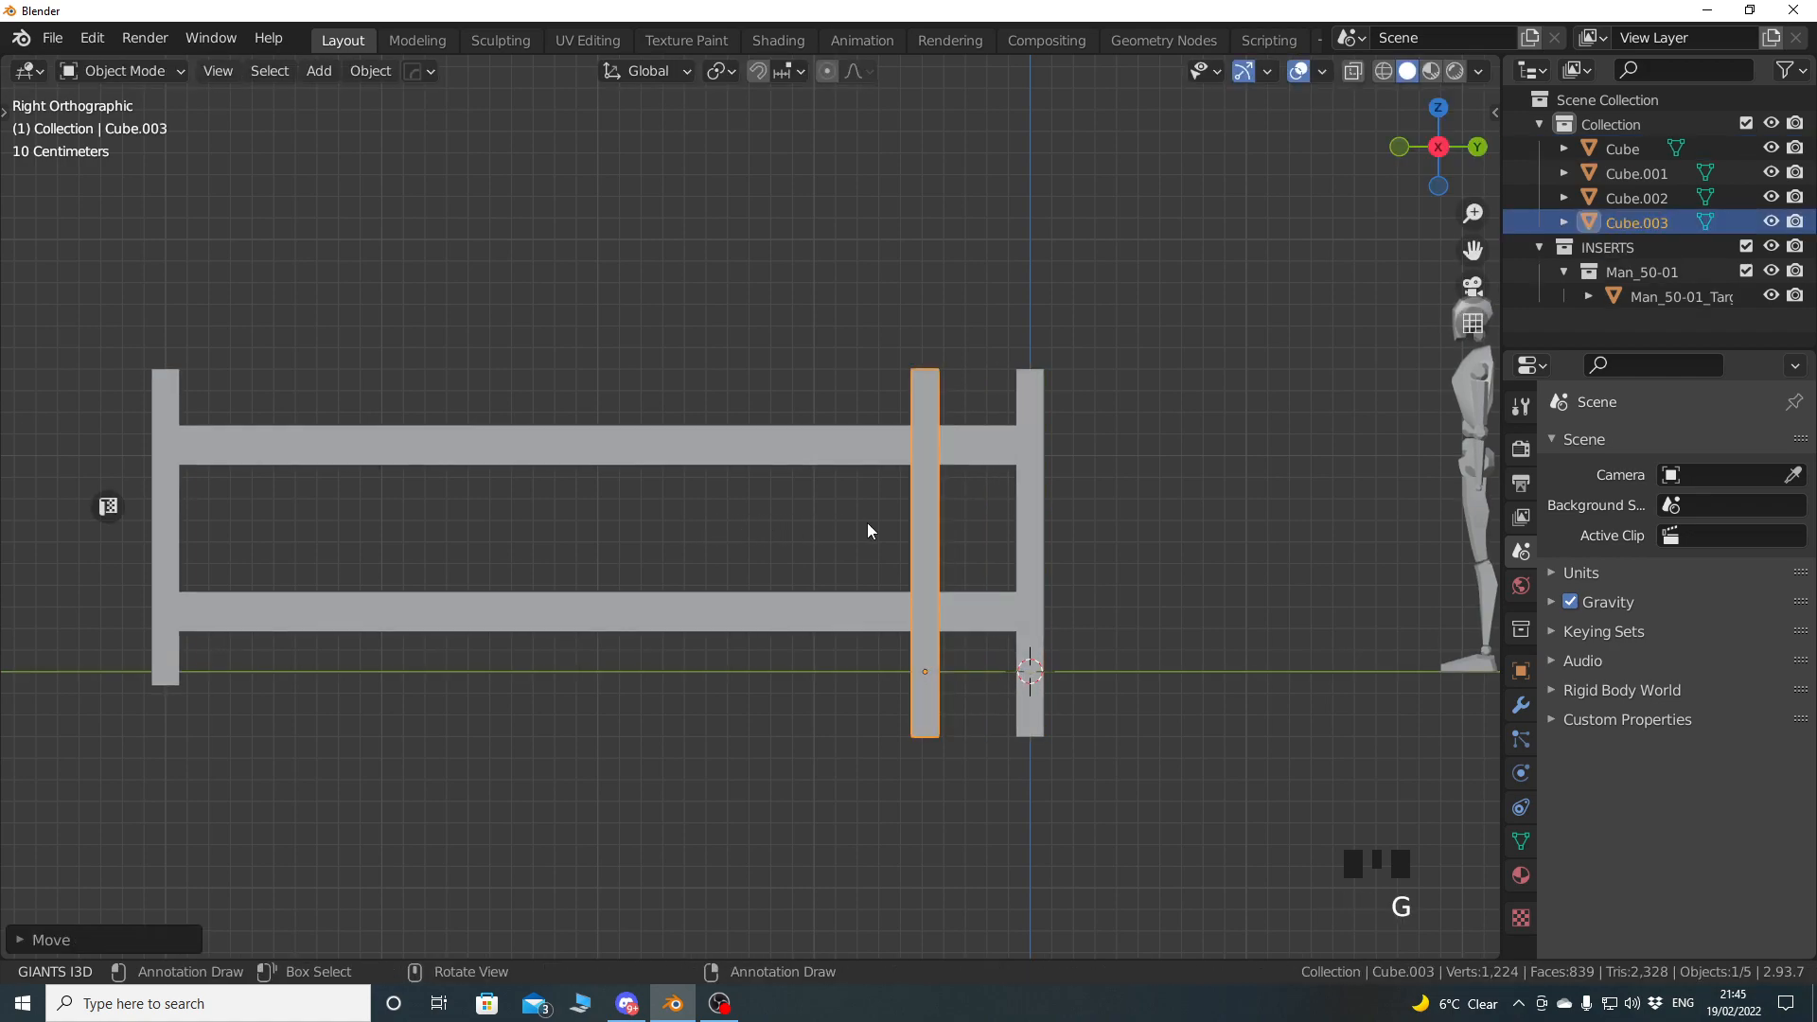
Scale the copied post to about 0.48 with the Z axis locked, forming a thin vertical slat.
middle_click_drag(864, 527, 994, 554)
scroll(808, 594, "up", 4)
middle_click_drag(807, 585, 988, 685, "shift")
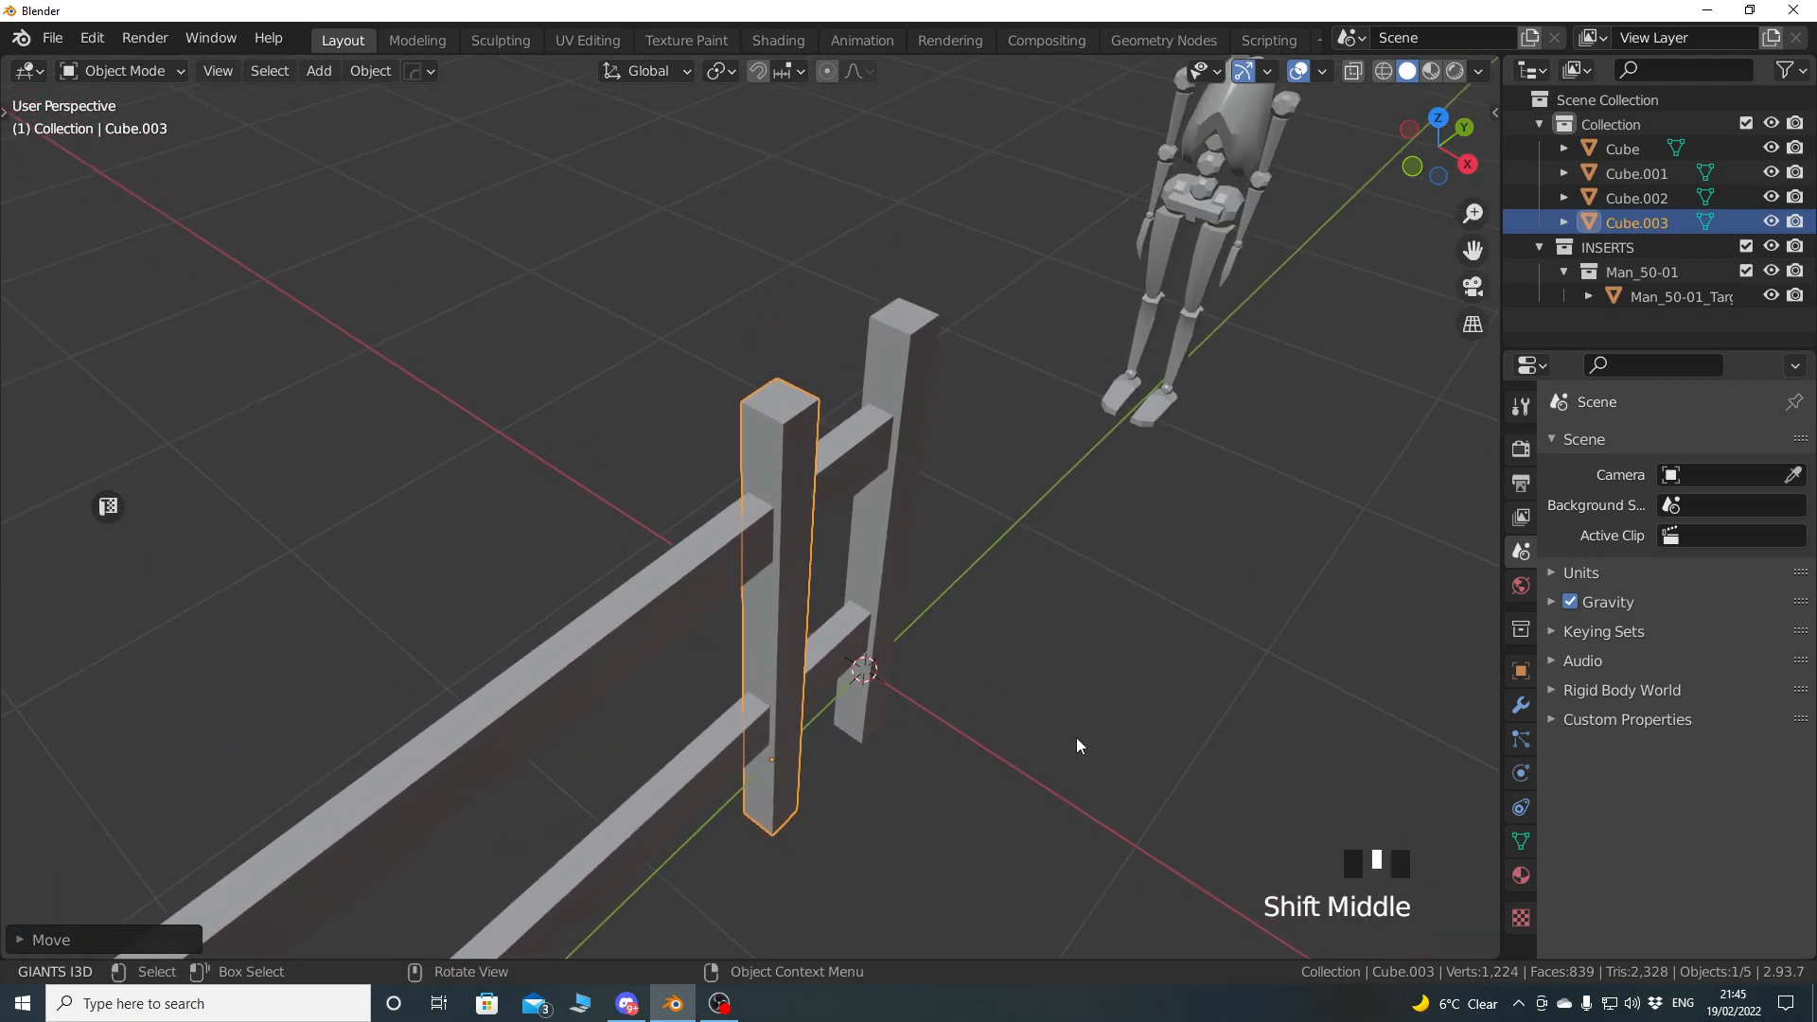
key("s")
key("shift+z")
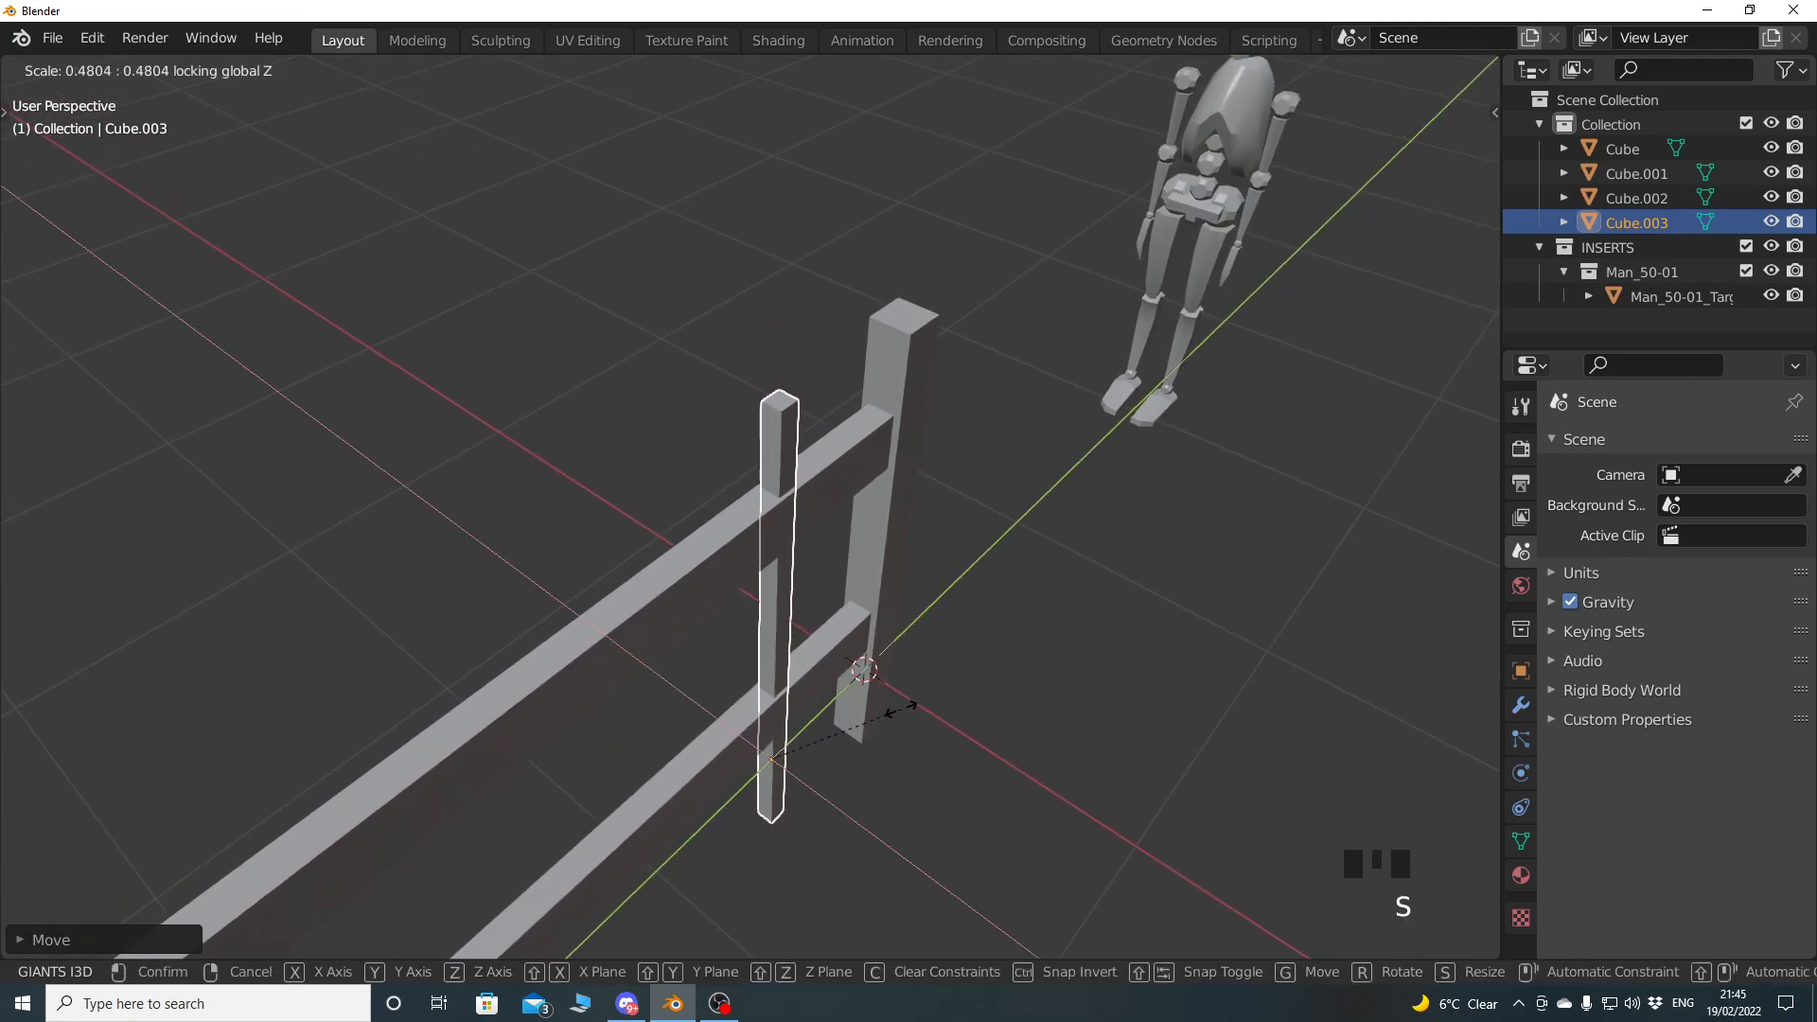
left_click(912, 678)
In wireframe right view, raise the slat's bottom end along Z to just above the lower rail.
key("KP_3")
middle_click_drag(916, 657, 862, 568, "shift")
key("Tab")
left_click_drag(655, 743, 840, 837)
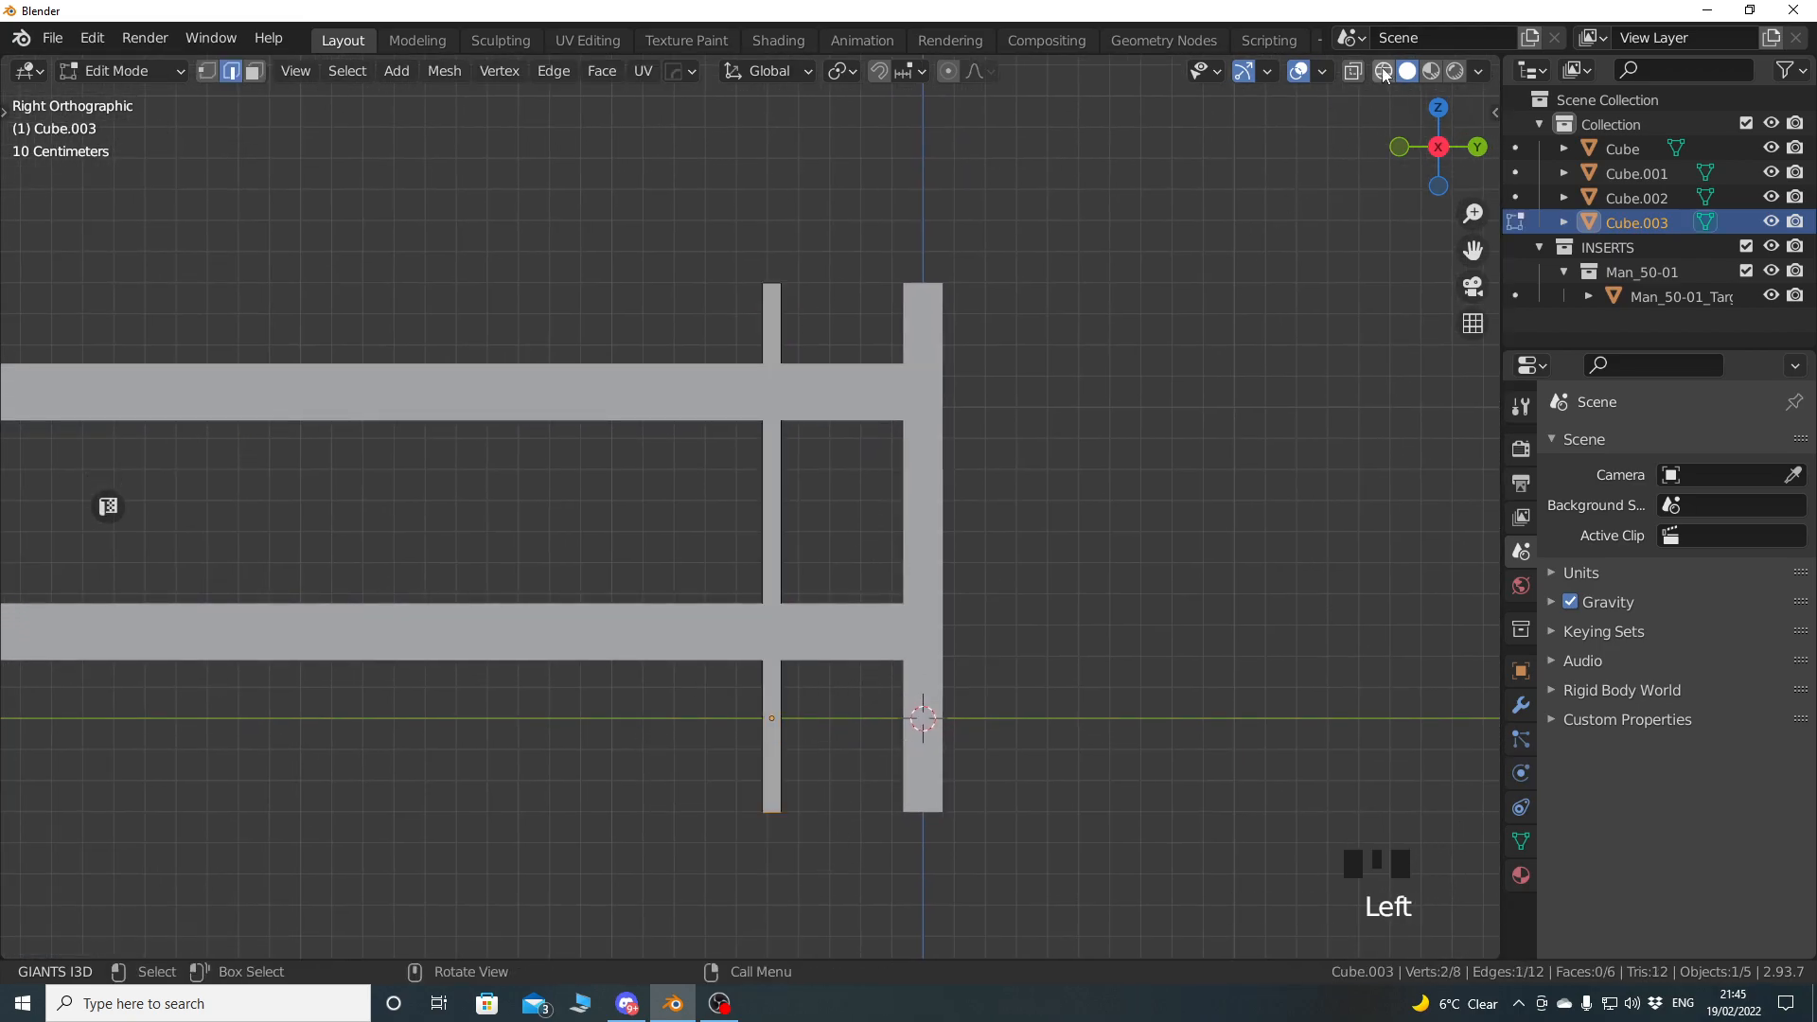
left_click(1384, 72)
left_click_drag(690, 727, 821, 891)
key("g")
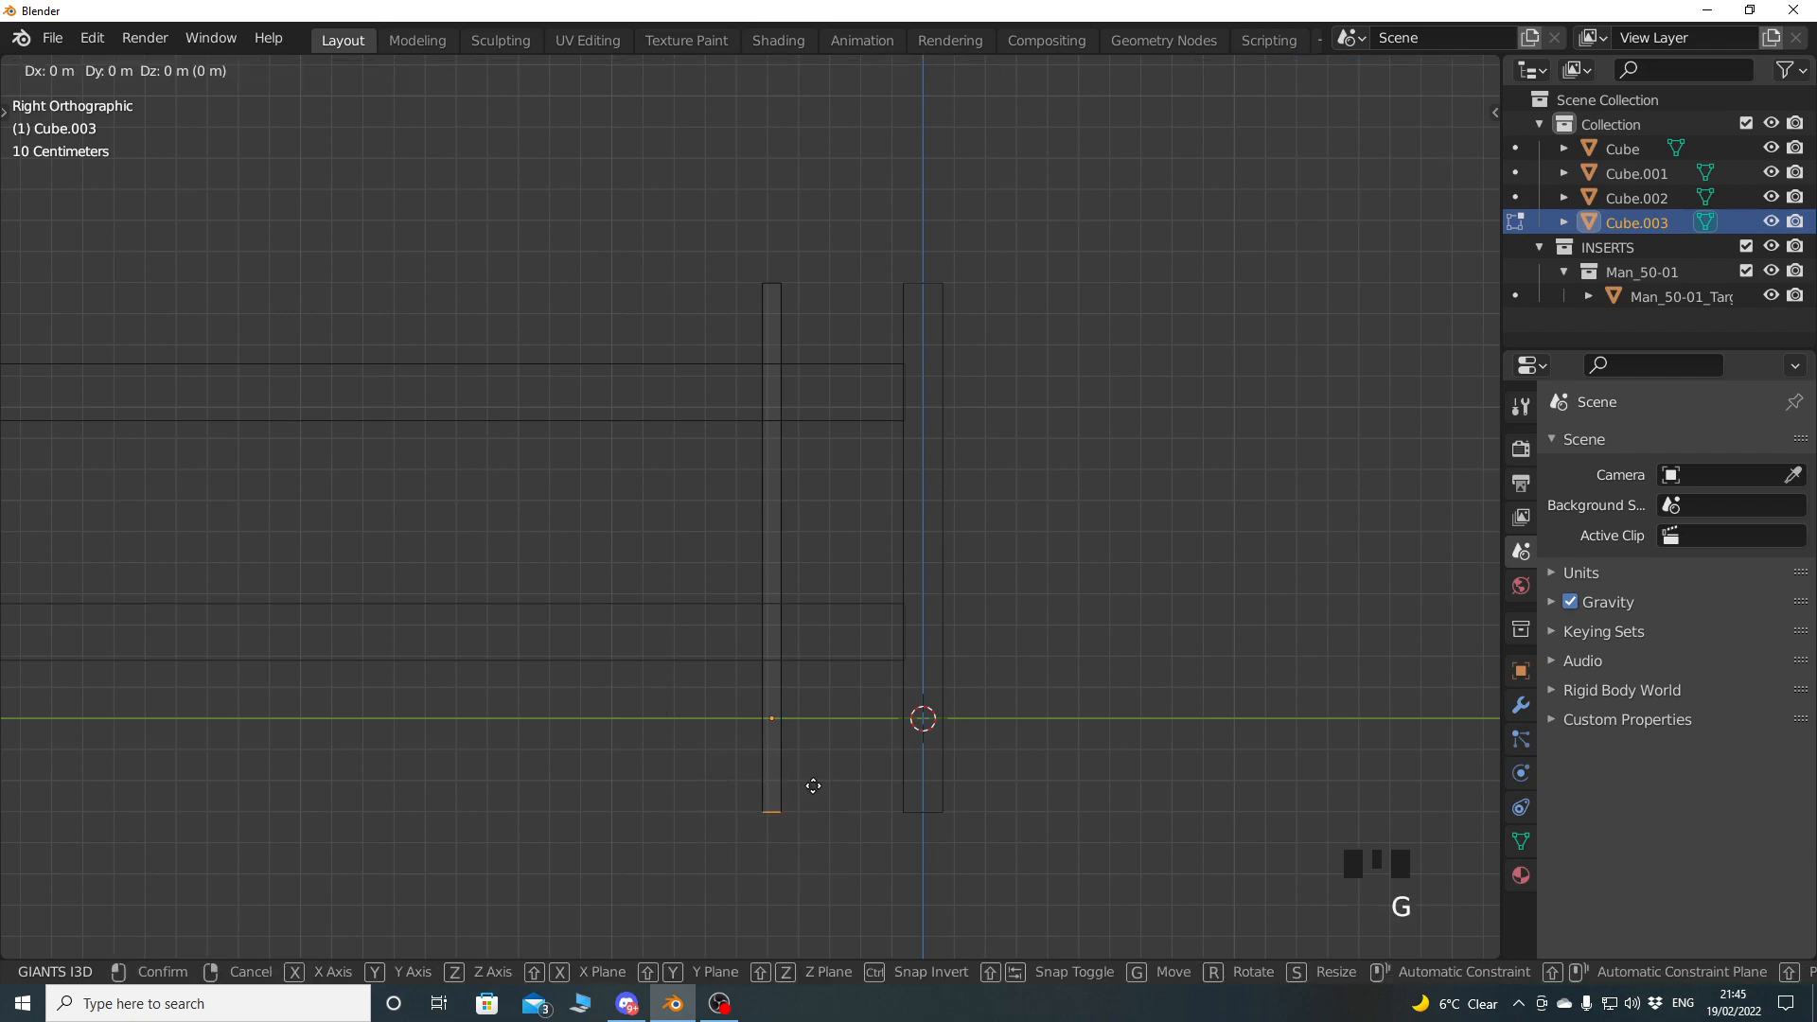
key("z")
left_click(814, 507)
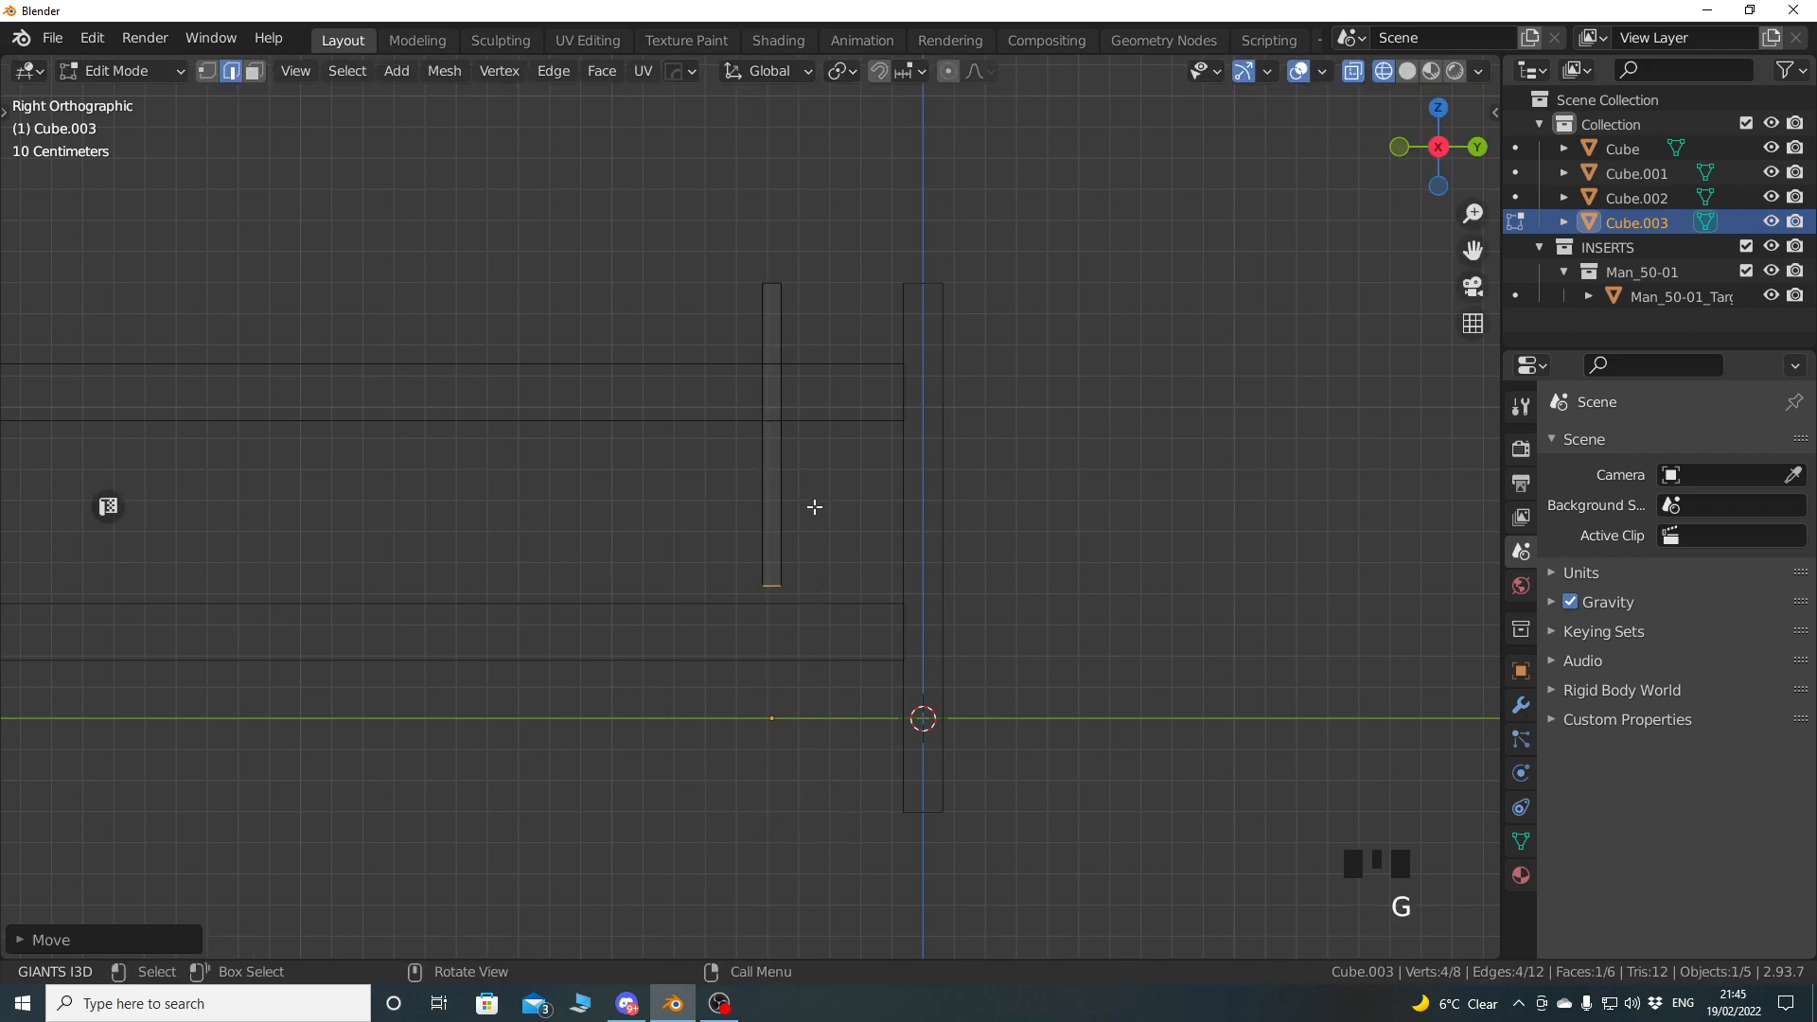
Set snapping to Vertex and move the slat's bottom end along Z onto the lower rail's top edge.
left_click(913, 71)
left_click(880, 166)
scroll(726, 641, "up", 3)
middle_click_drag(769, 637, 678, 551, "shift")
key("g")
key("z")
left_click(937, 580)
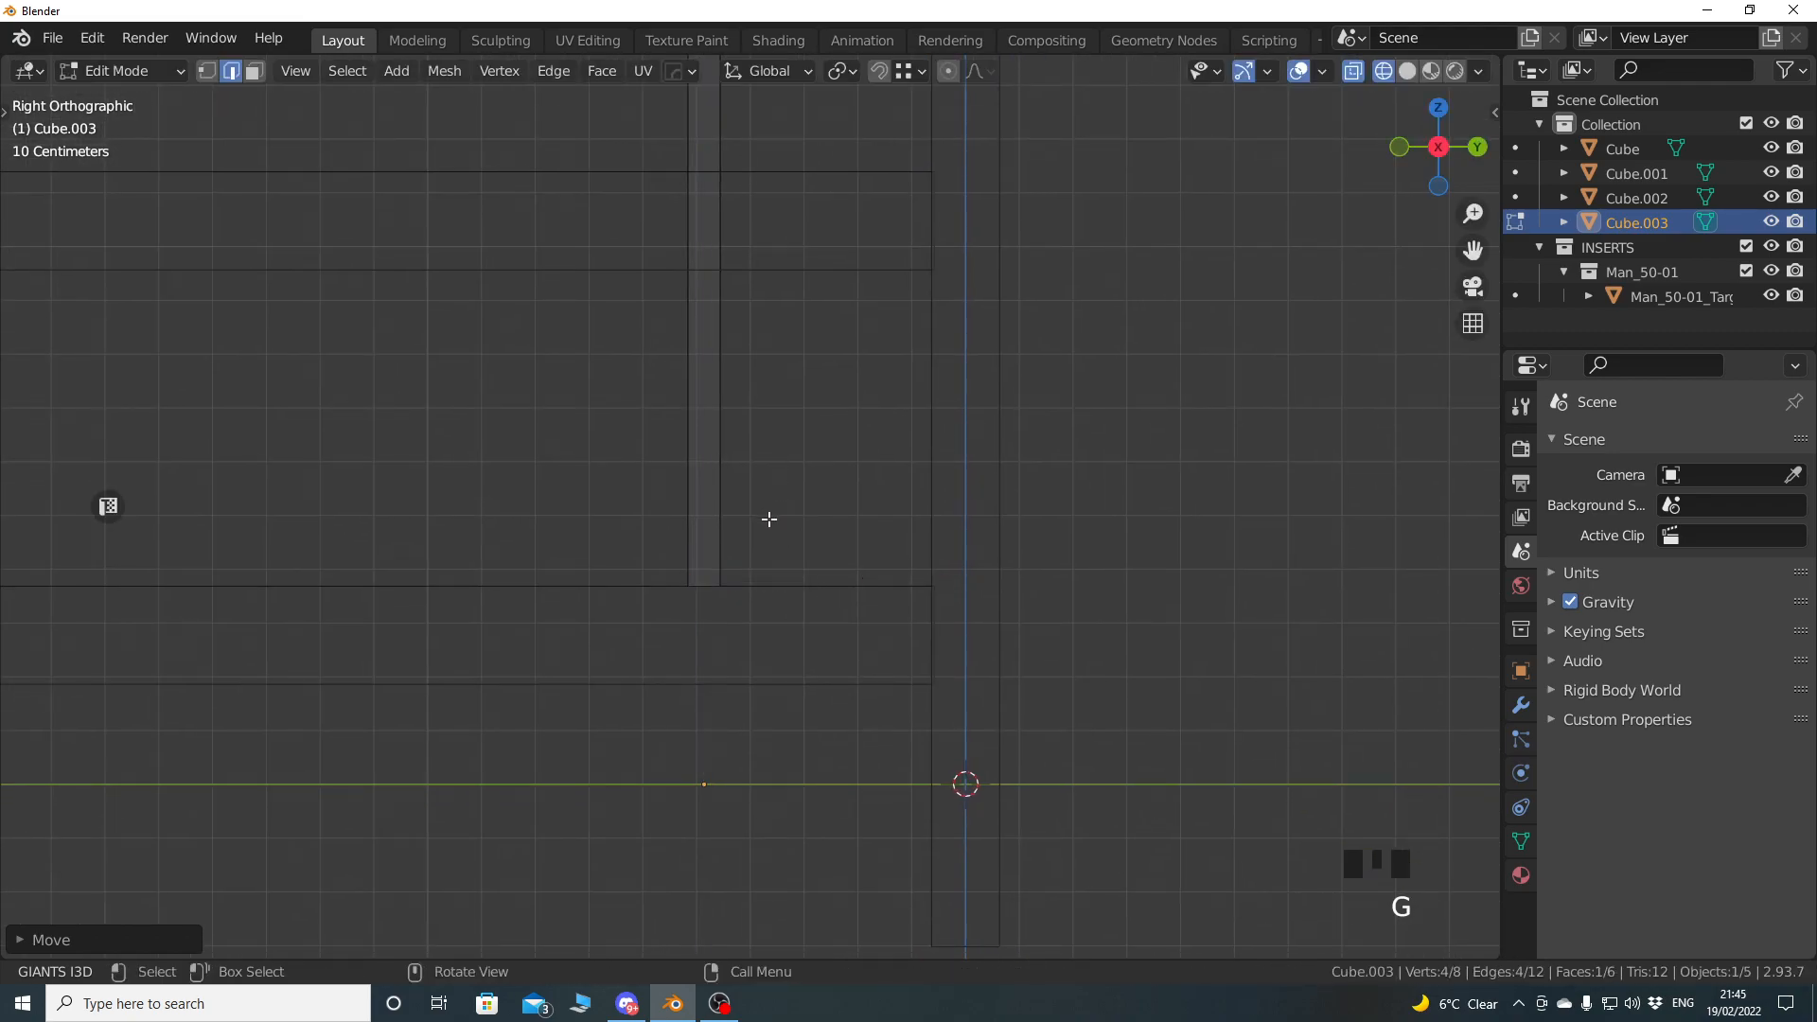
Delete the slat's bottom face and return to Object Mode with solid shading.
key("x")
left_click(764, 571)
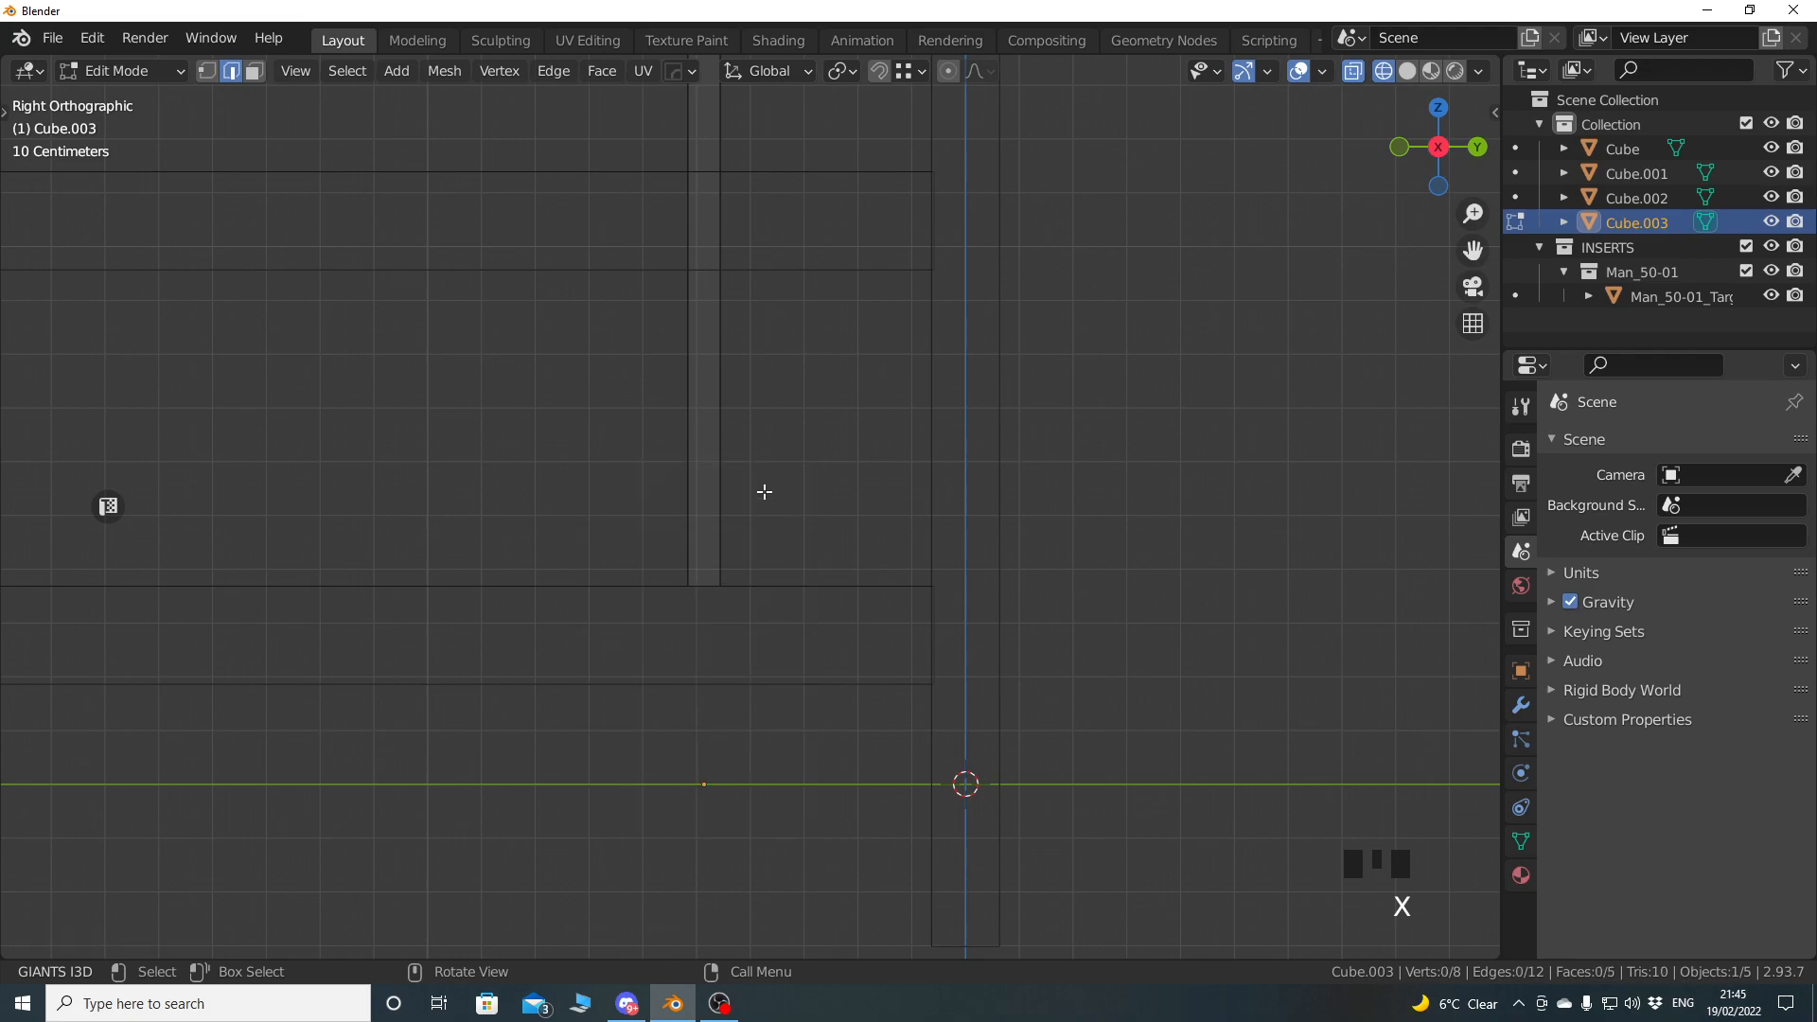
key("Tab")
scroll(762, 478, "down", 2)
middle_click_drag(751, 458, 780, 509)
left_click(1406, 71)
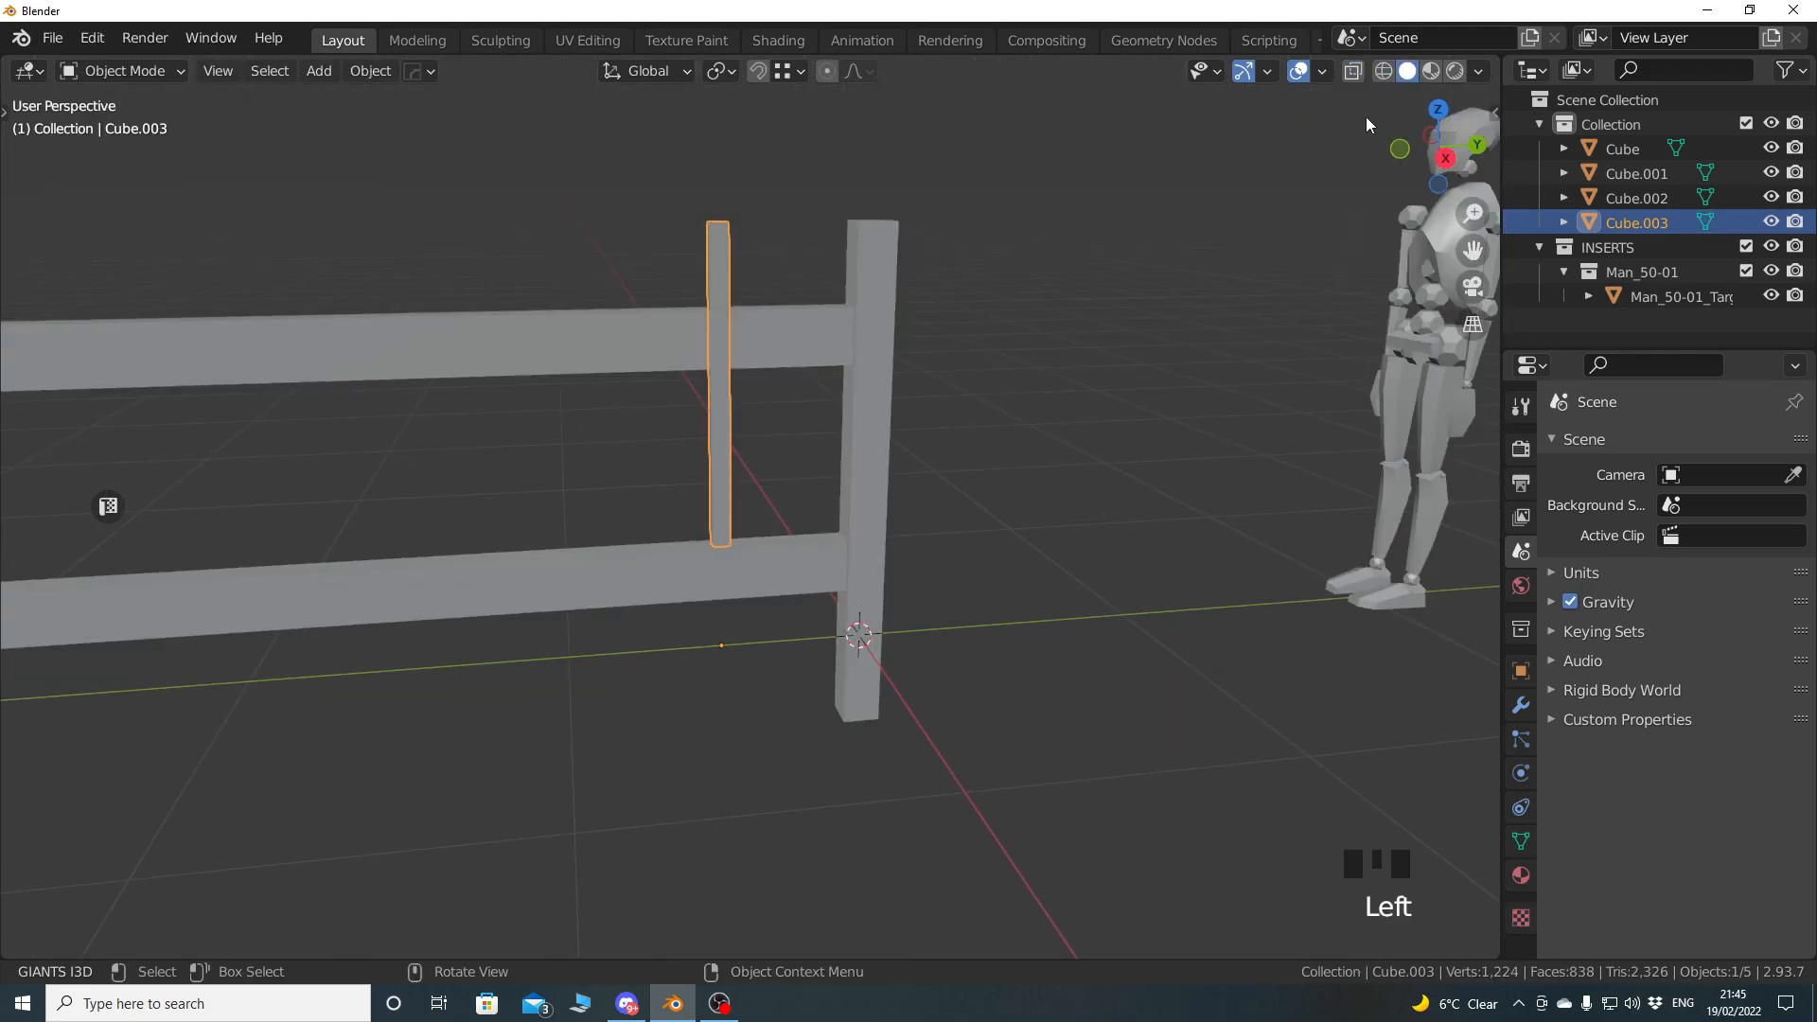
middle_click_drag(802, 398, 821, 519, "shift")
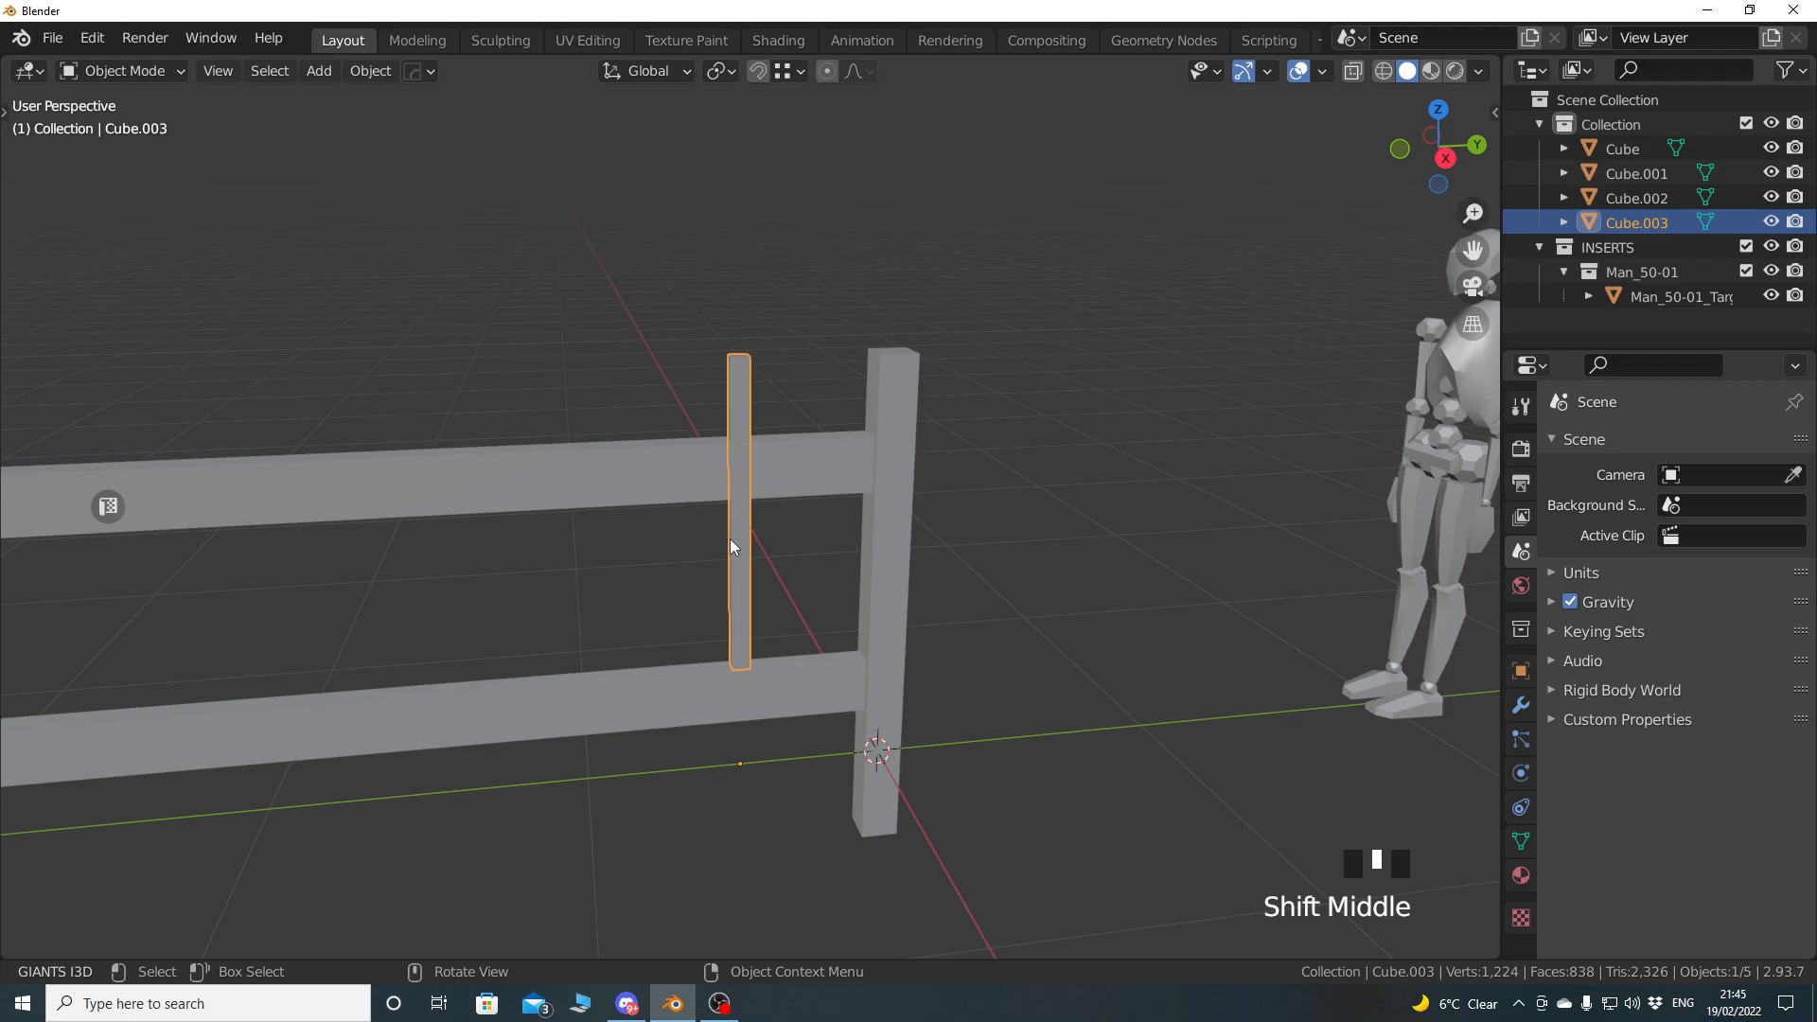
Add an Array modifier to the slat, with the whole fence shown in right orthographic view.
key("KP_3")
scroll(761, 542, "down", 5)
middle_click_drag(849, 559, 866, 558, "shift")
left_click(1521, 705)
left_click(1583, 447)
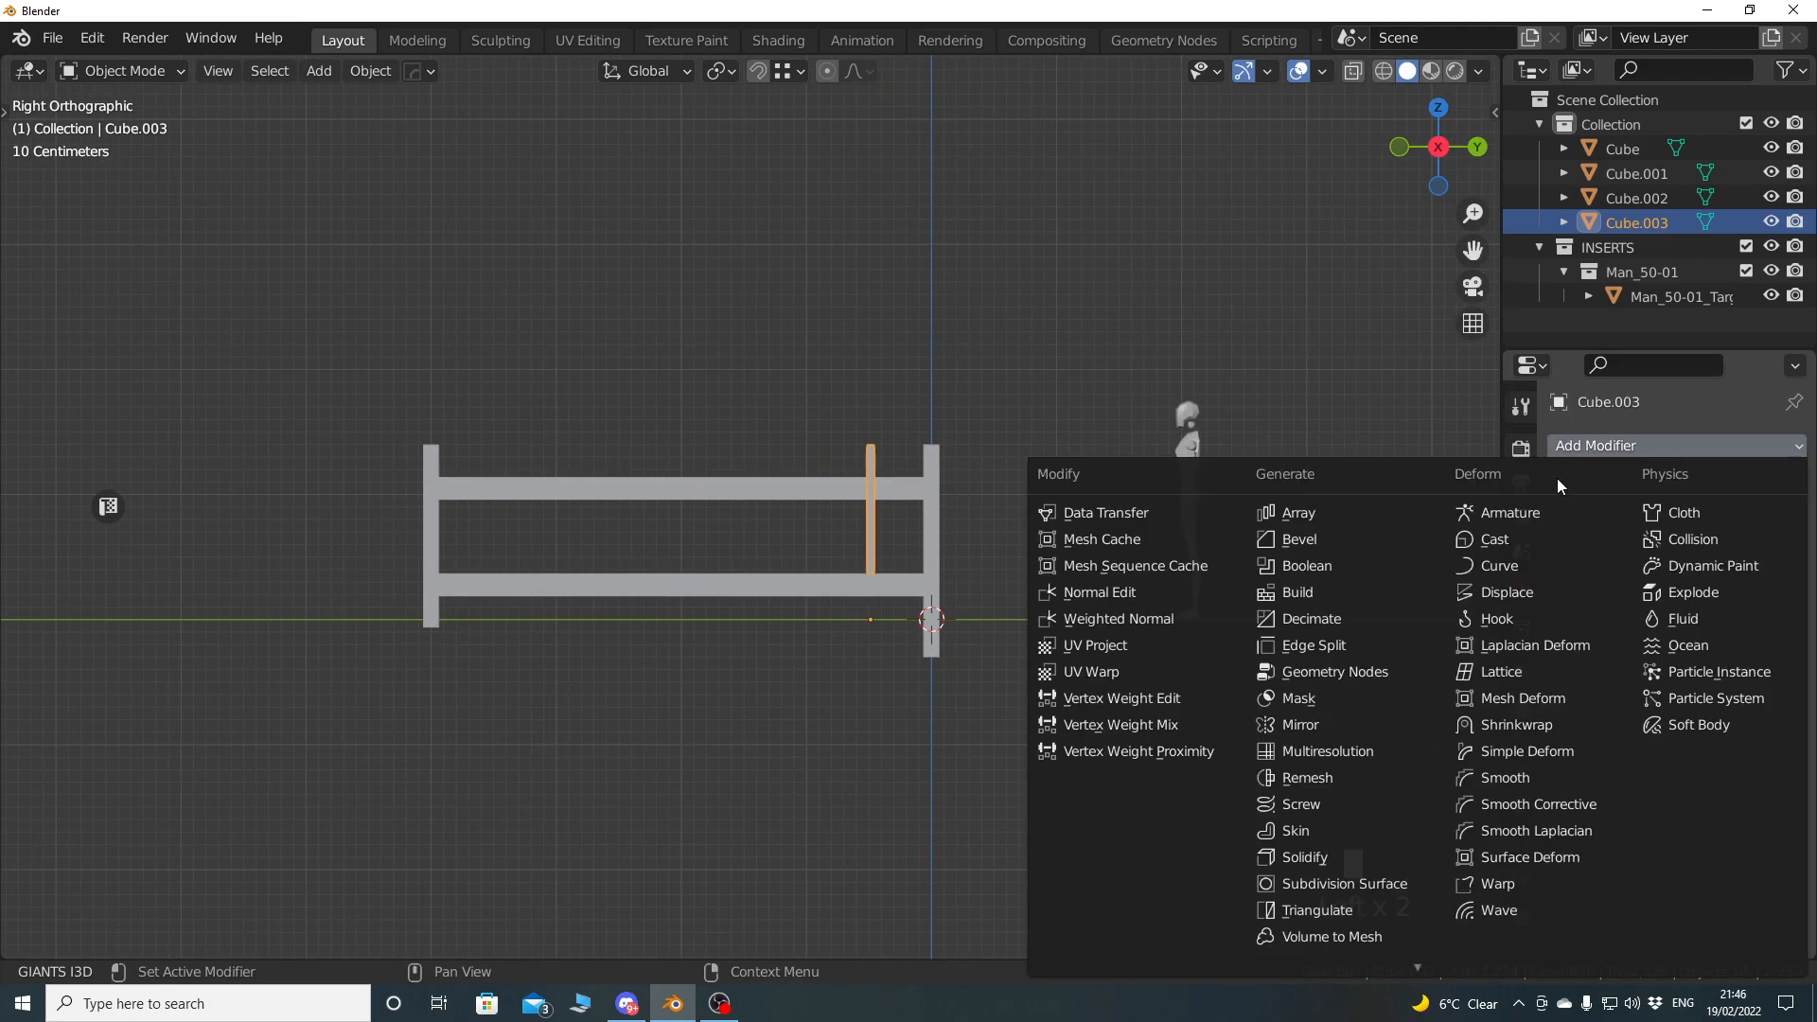
left_click(1325, 511)
scroll(821, 575, "up", 2)
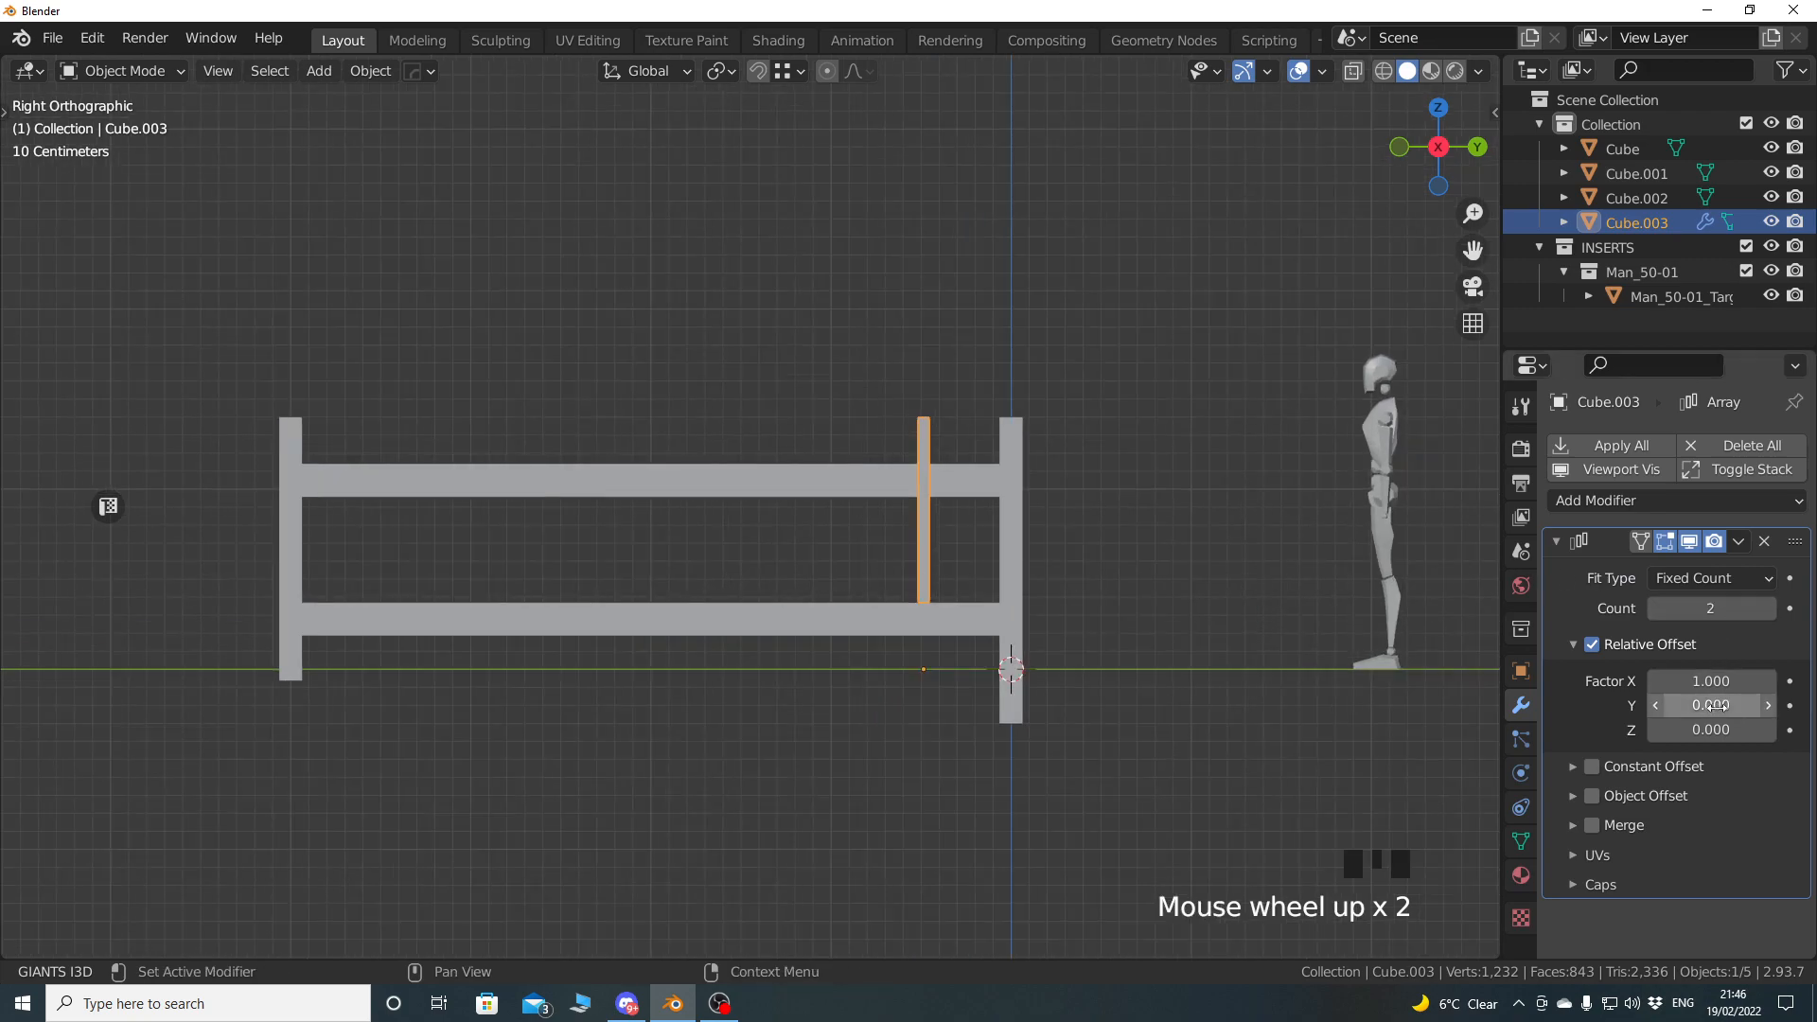
Set the slat array's relative offset factors to X 0 and Y -6.
left_click(1704, 682)
double_click(1704, 681)
type("0")
key("Tab")
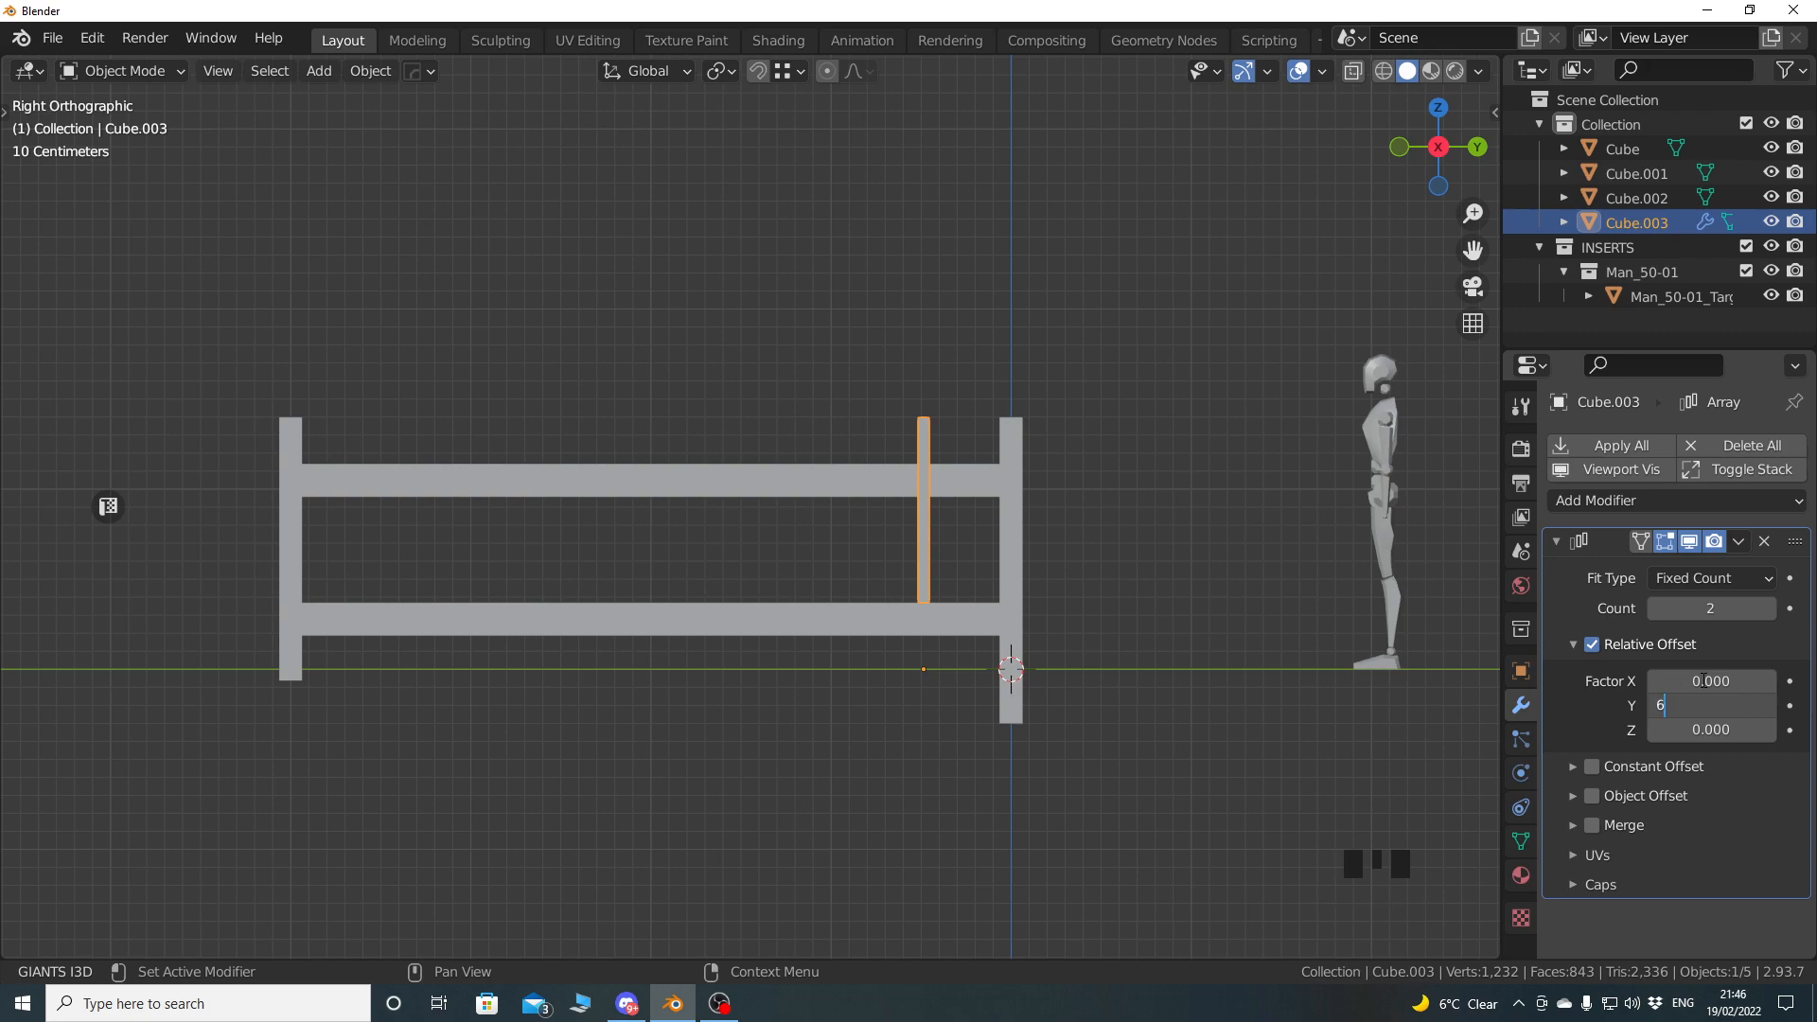
type("-6")
key("Return")
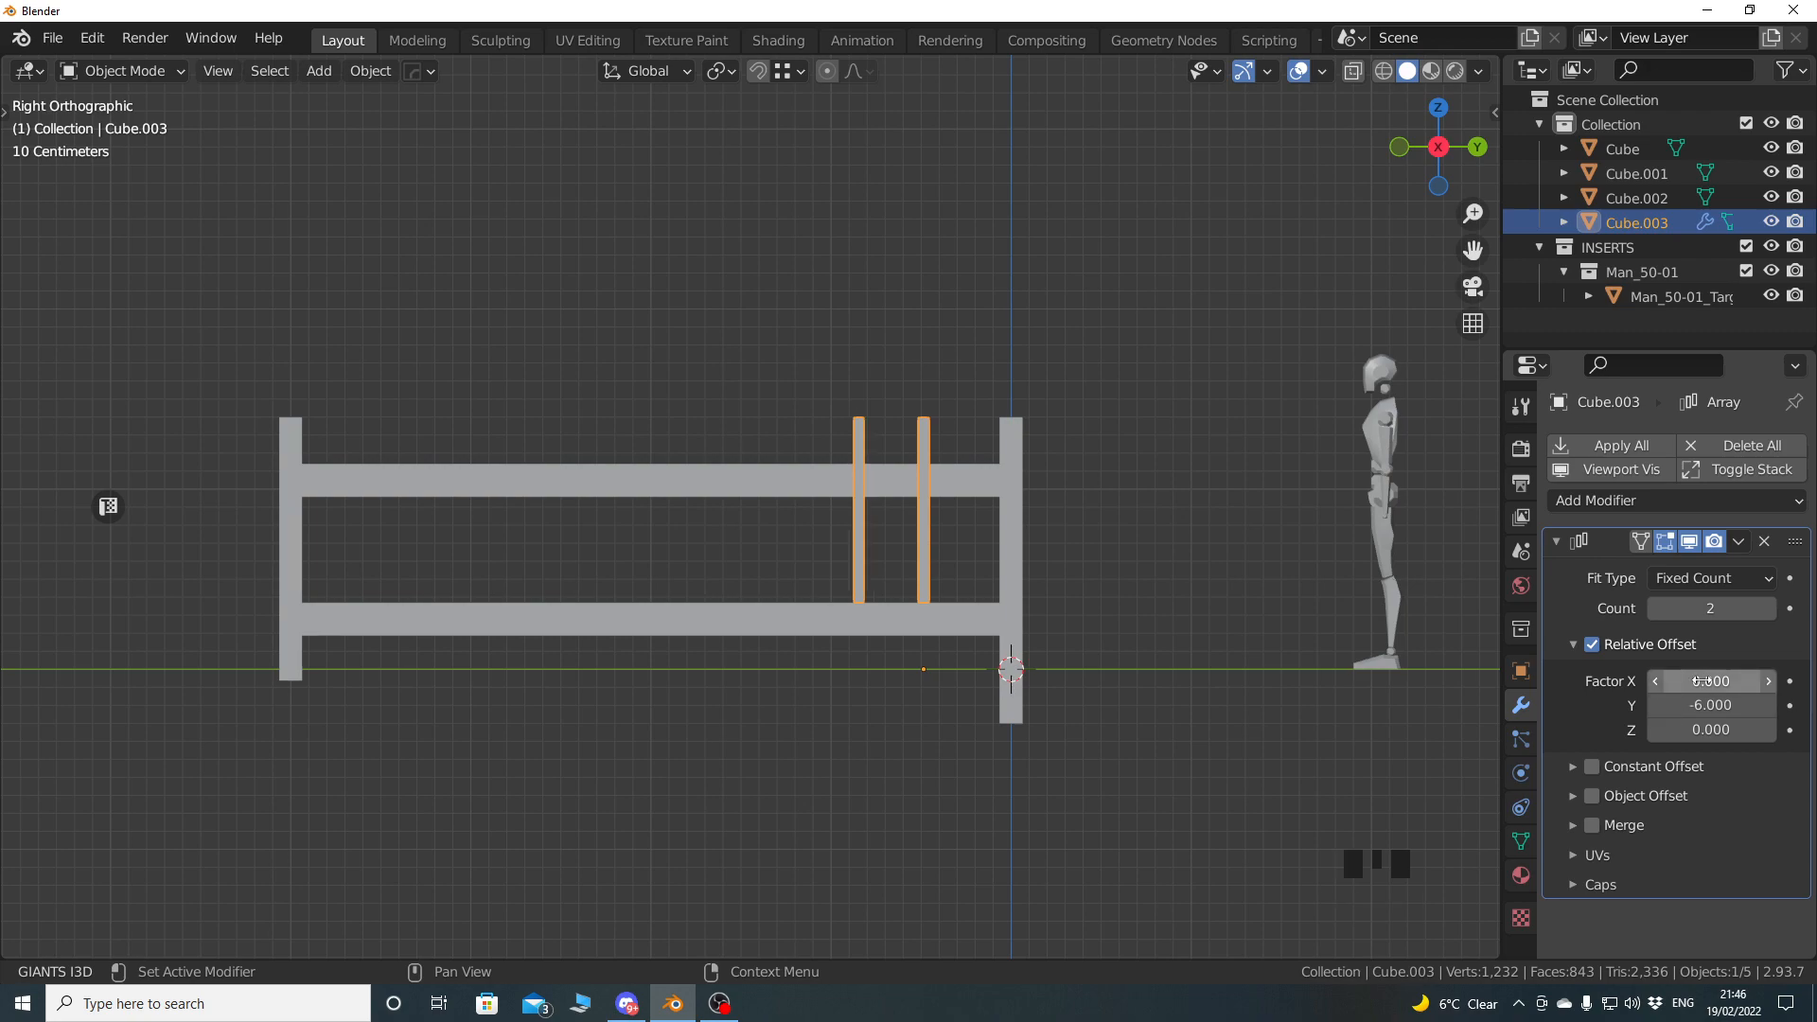
Increase the slat array's count to 10 so the slats fill the span between the posts.
left_click(1768, 609)
left_click(1768, 608)
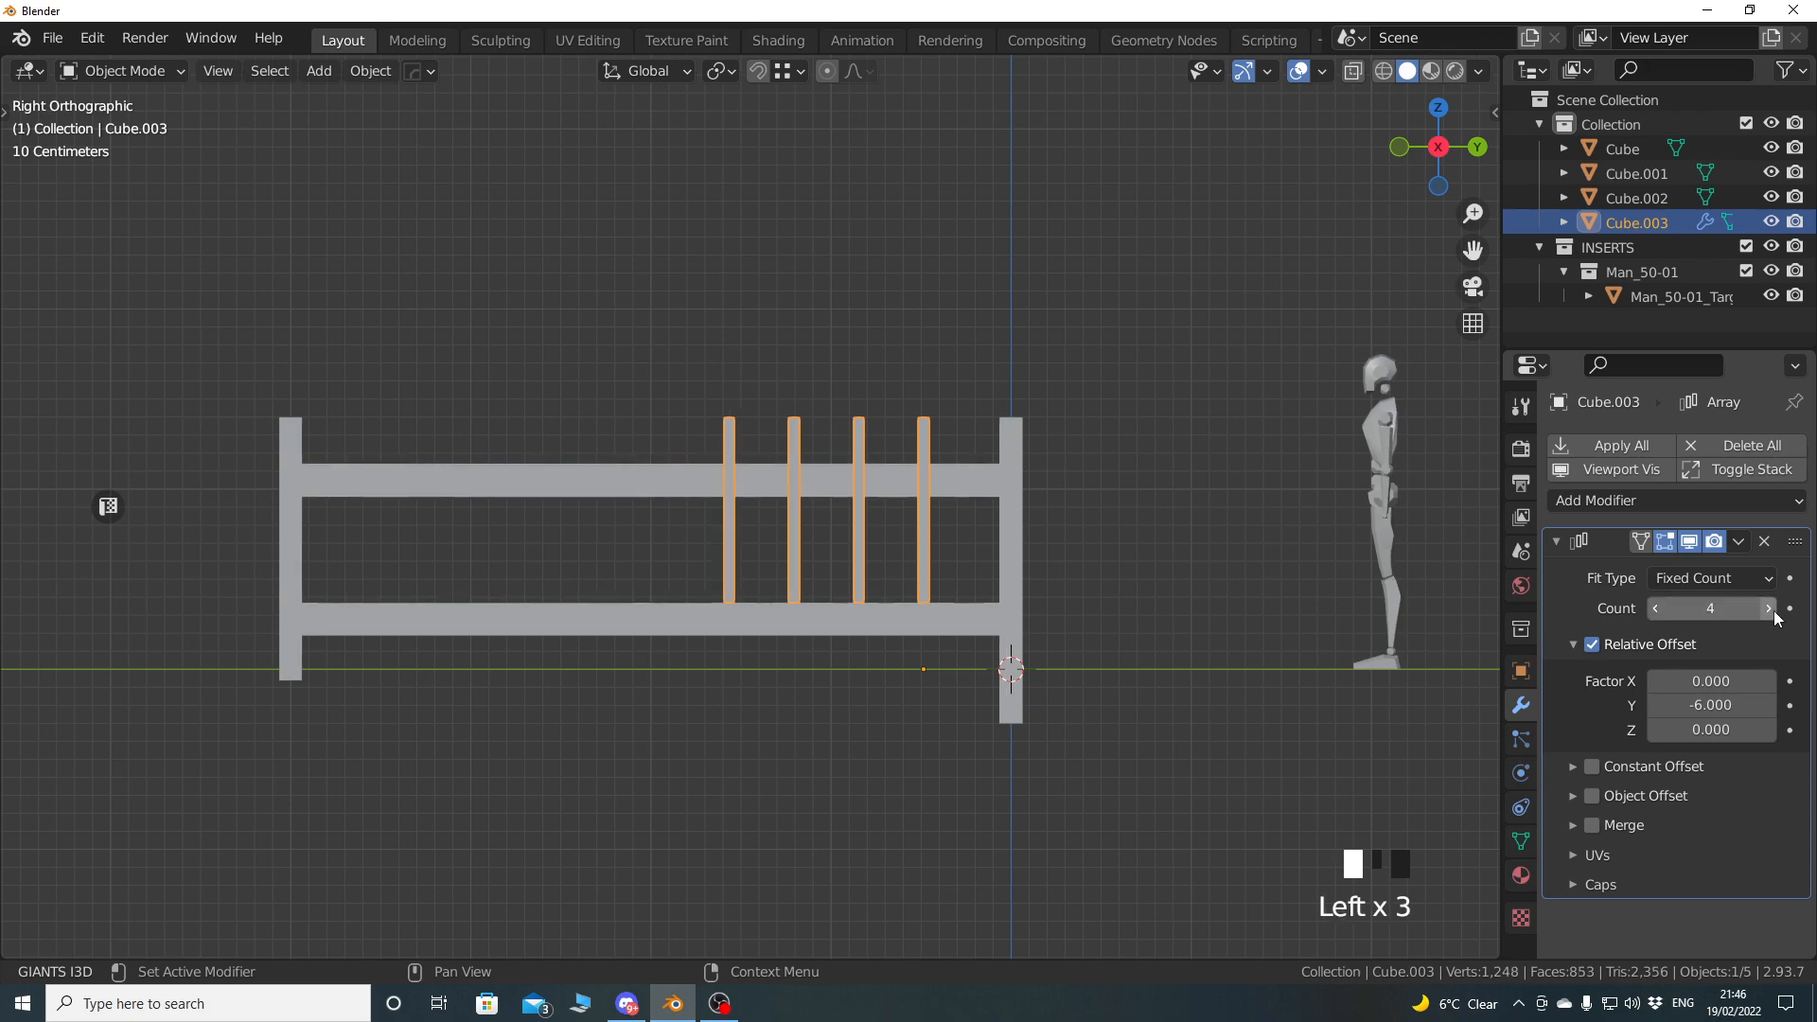
left_click(1768, 609)
left_click(1768, 608)
left_click(1768, 608)
left_click(1768, 609)
left_click(1768, 609)
left_click(1771, 610)
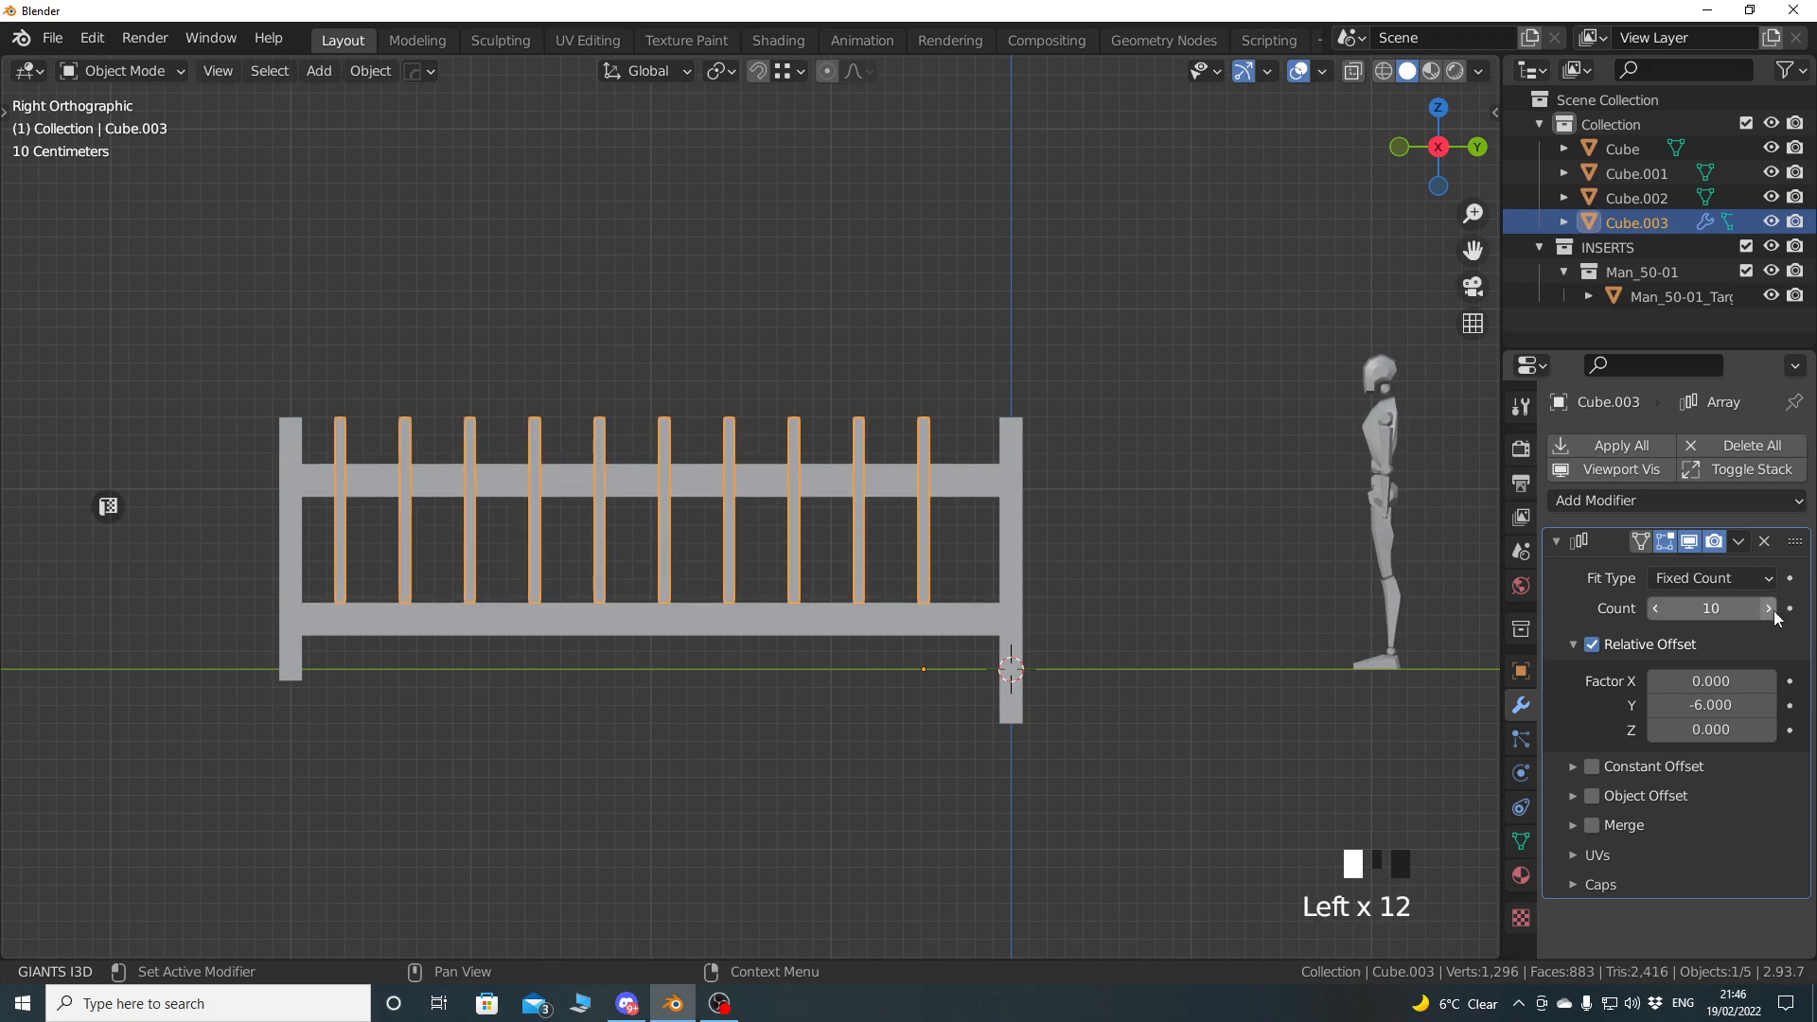
Move the arrayed slats about 0.11 m along Y to centre them between the two posts.
key("g")
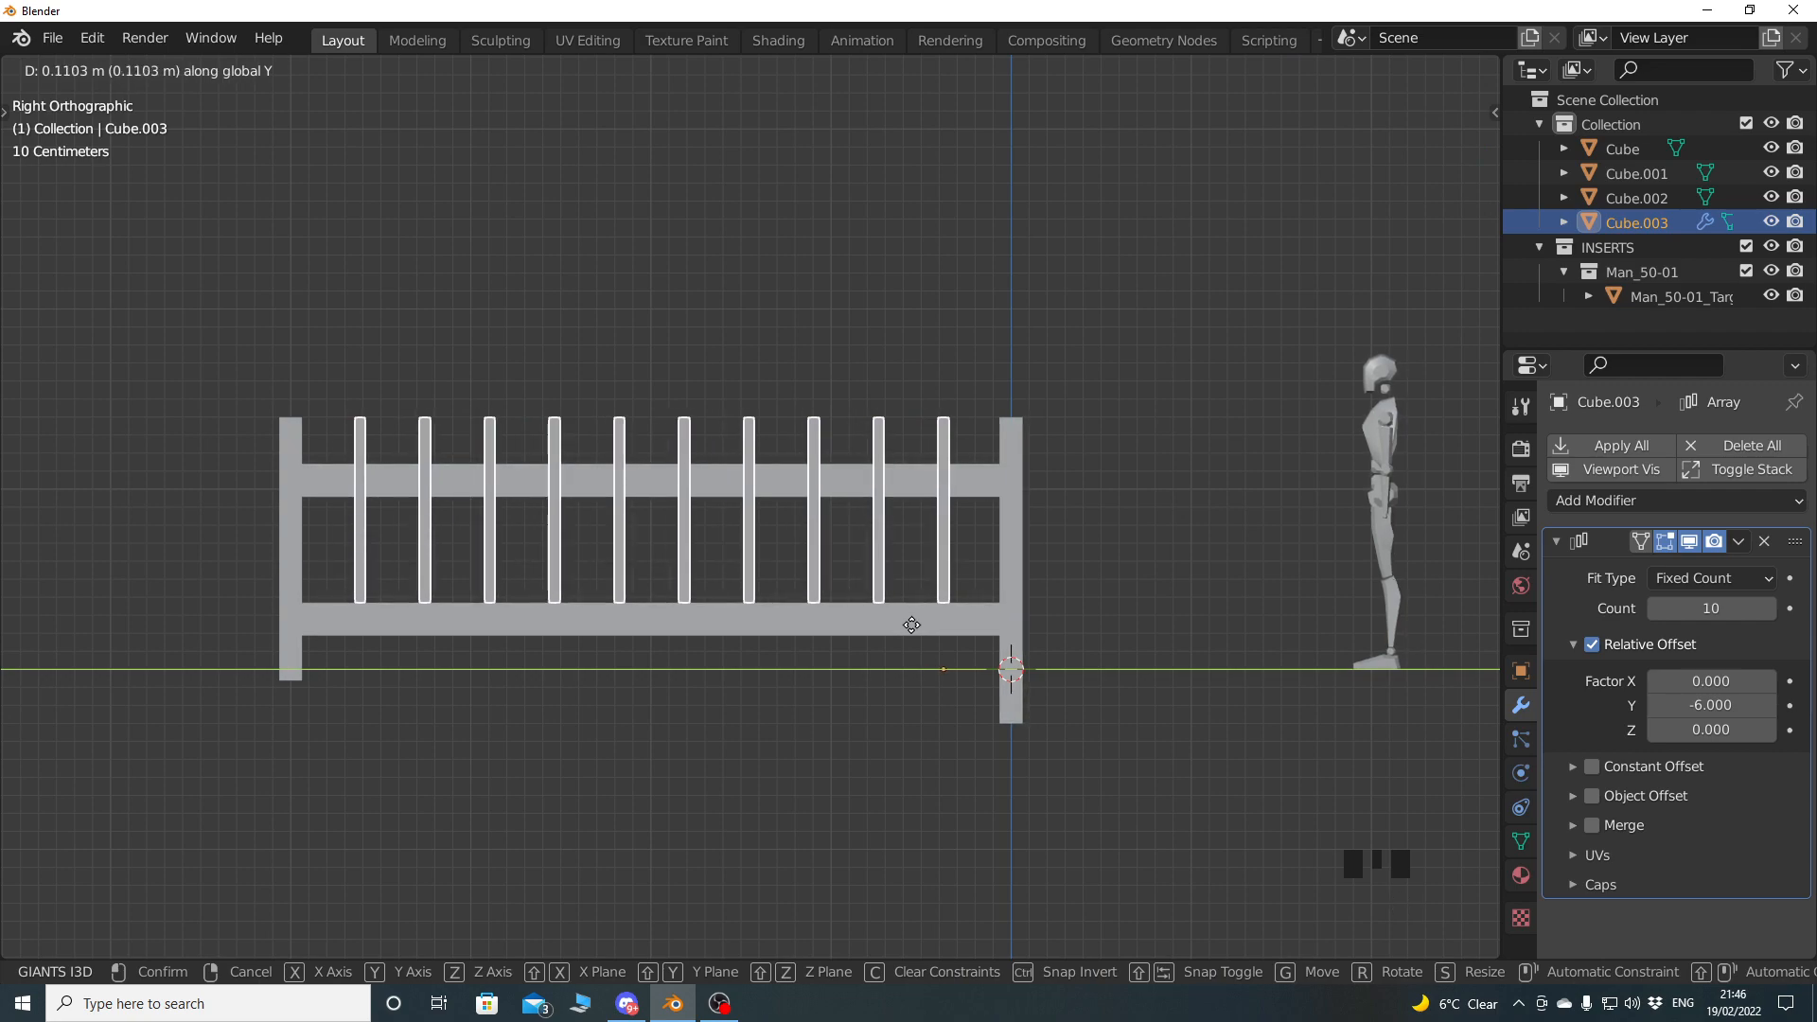
left_click(912, 624)
middle_click_drag(833, 562, 892, 634)
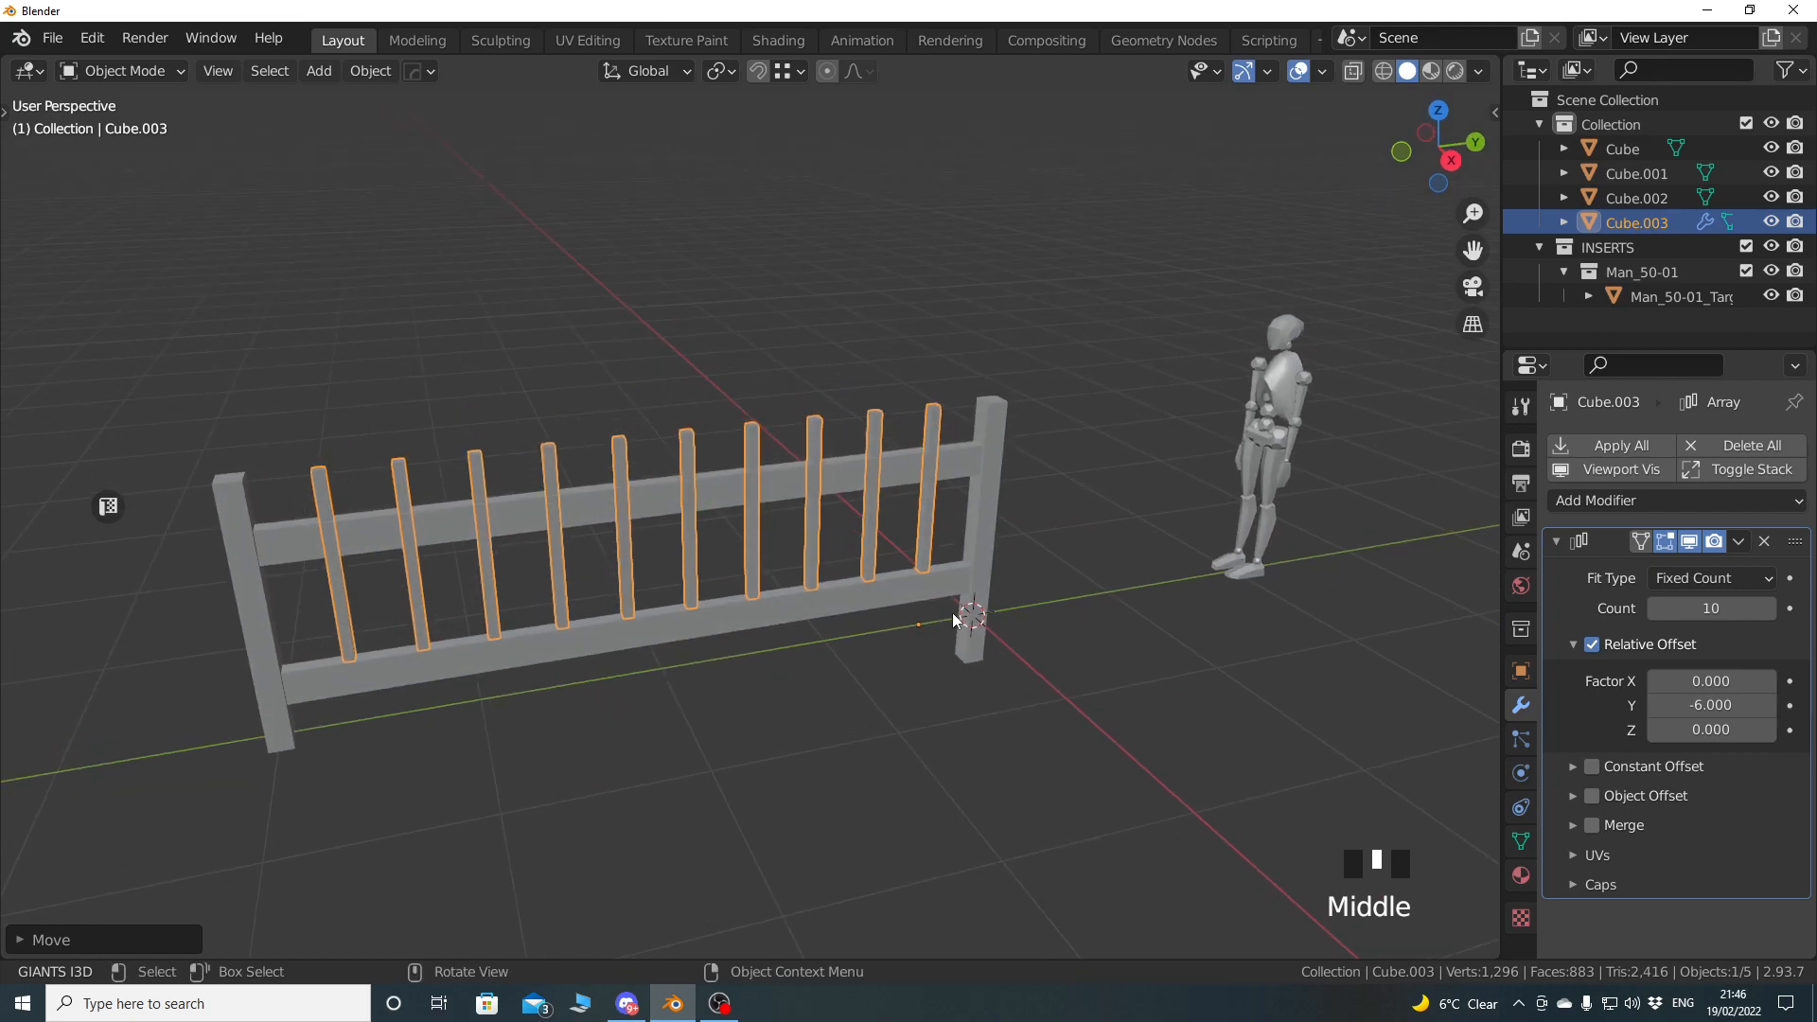
In wireframe right view, lower the slat's top end along Z by about 0.157 m, keeping it above the upper rail.
middle_click_drag(764, 446, 650, 582, "shift")
scroll(616, 578, "up", 2)
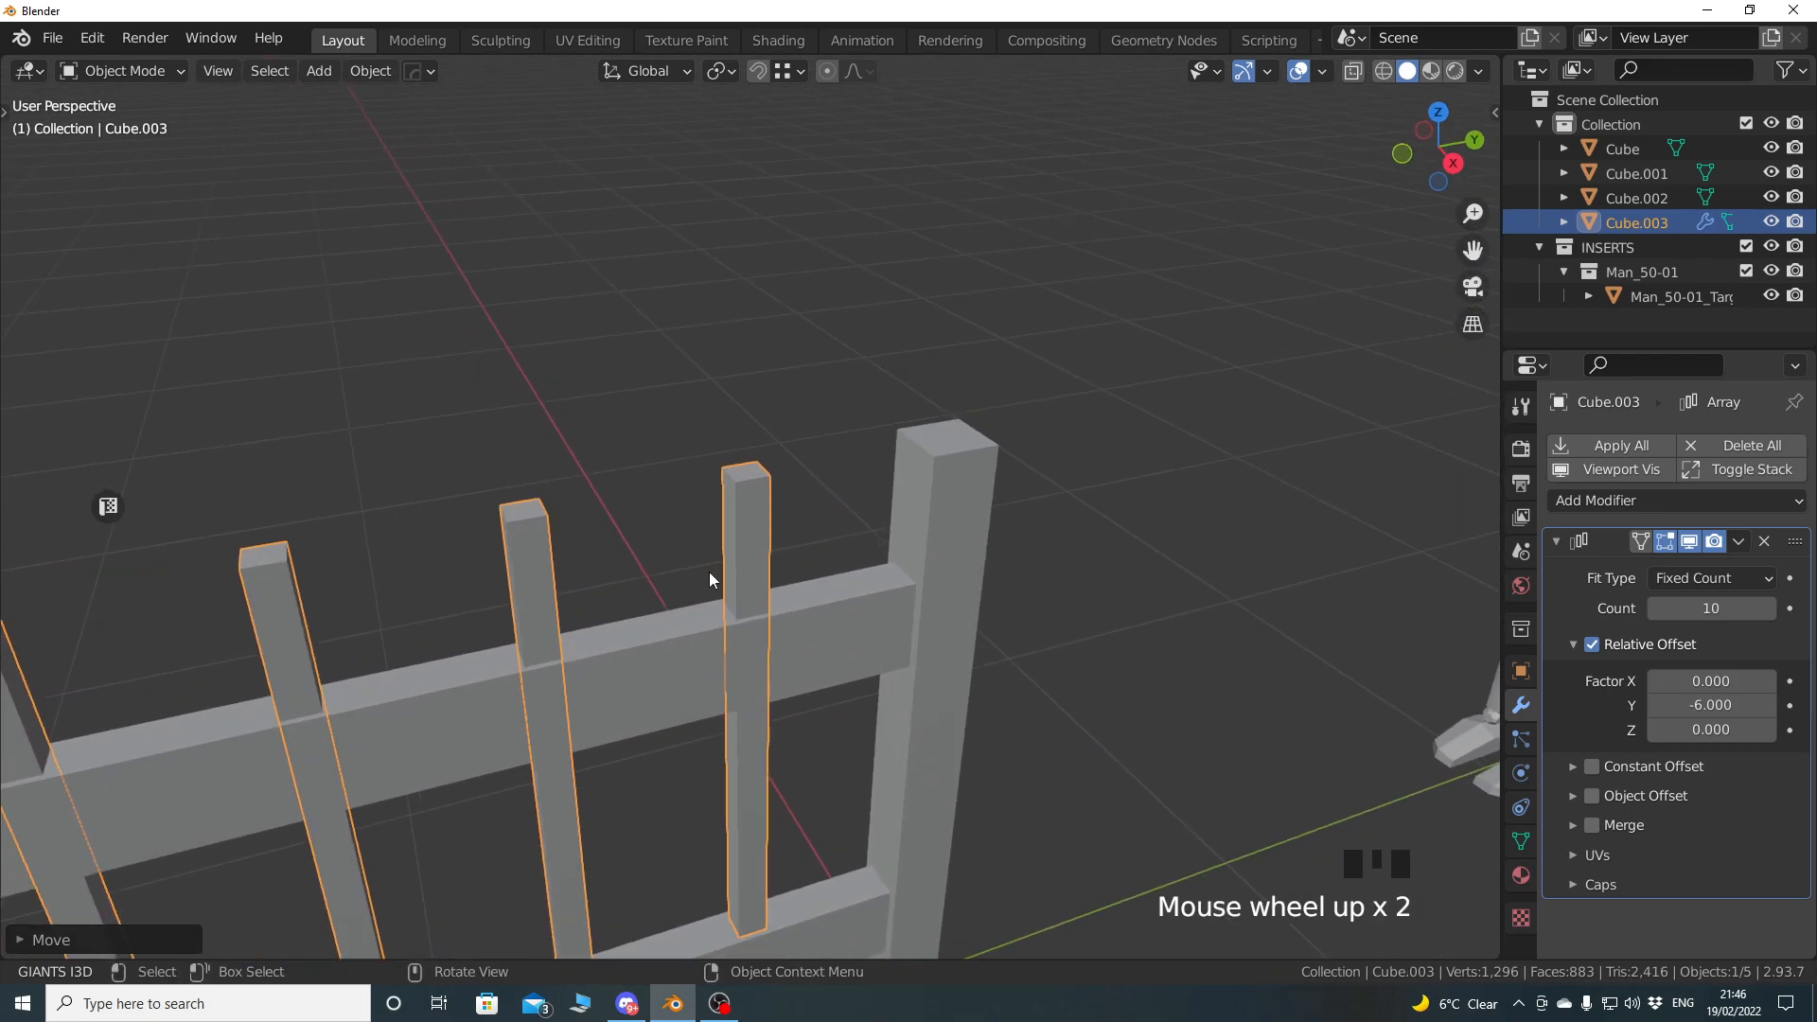
key("KP_3")
left_click(1383, 76)
key("Tab")
key("alt+a")
left_click(882, 552)
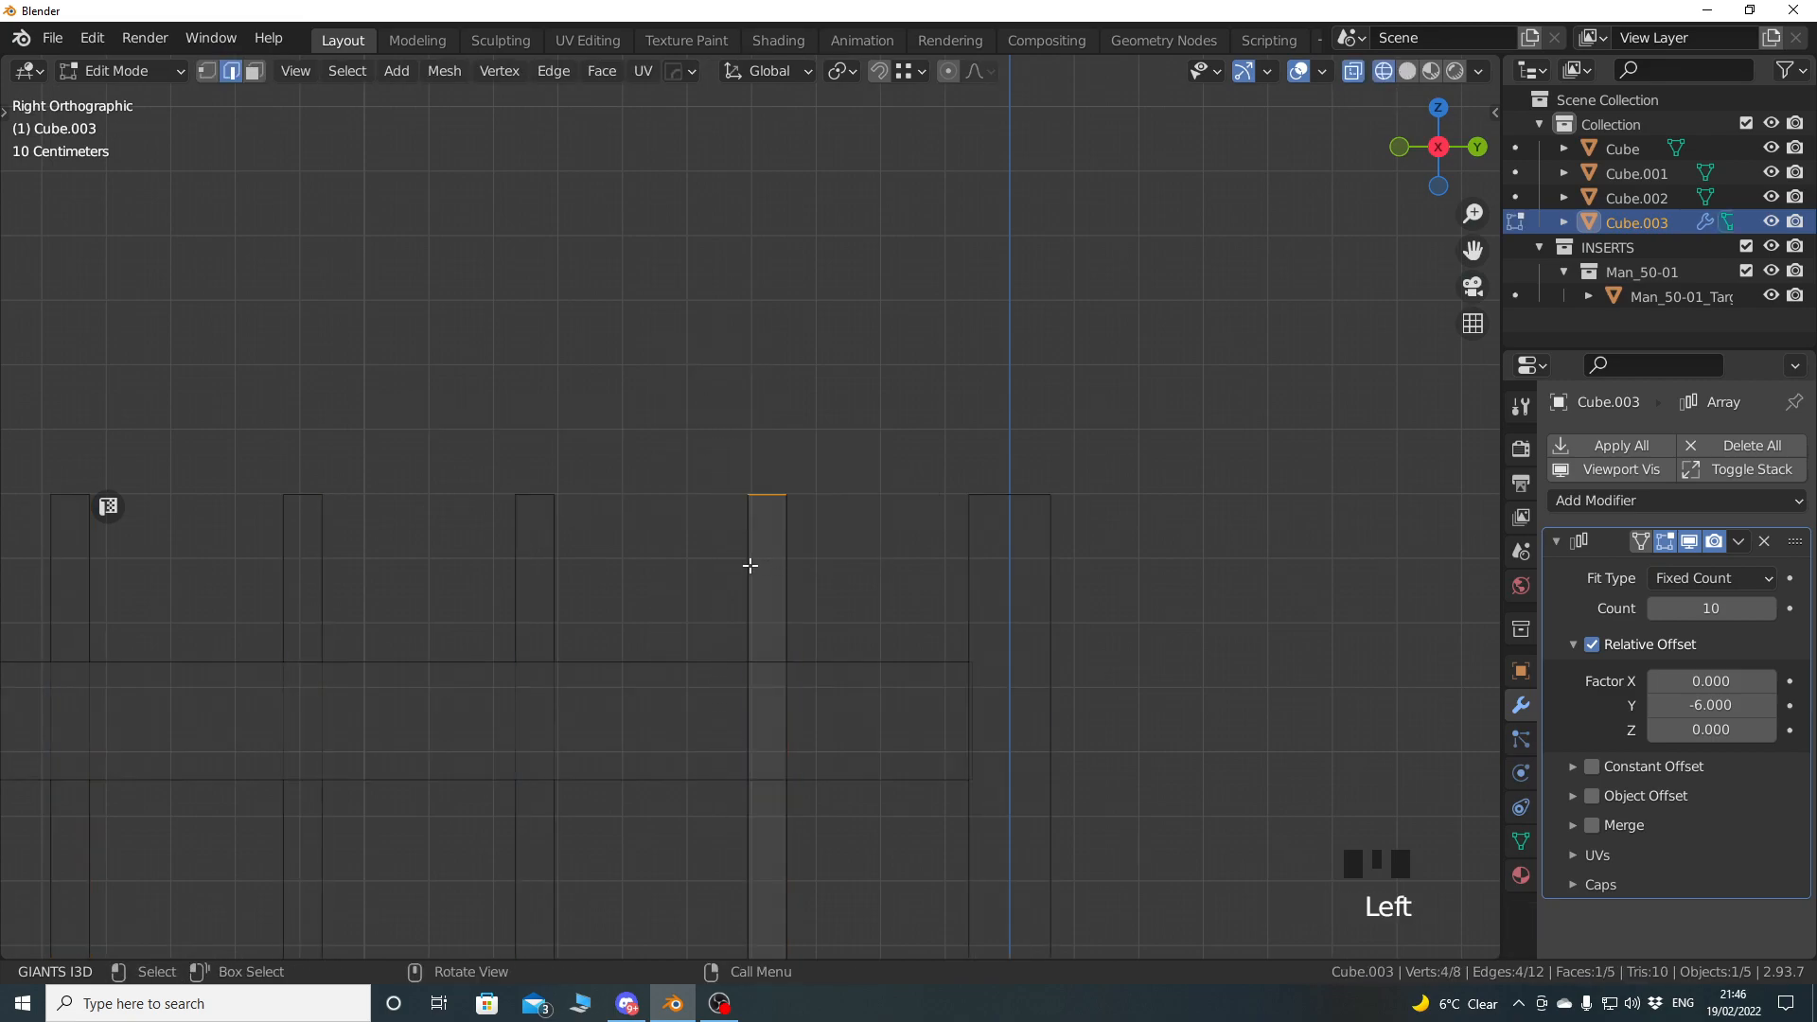
key("g")
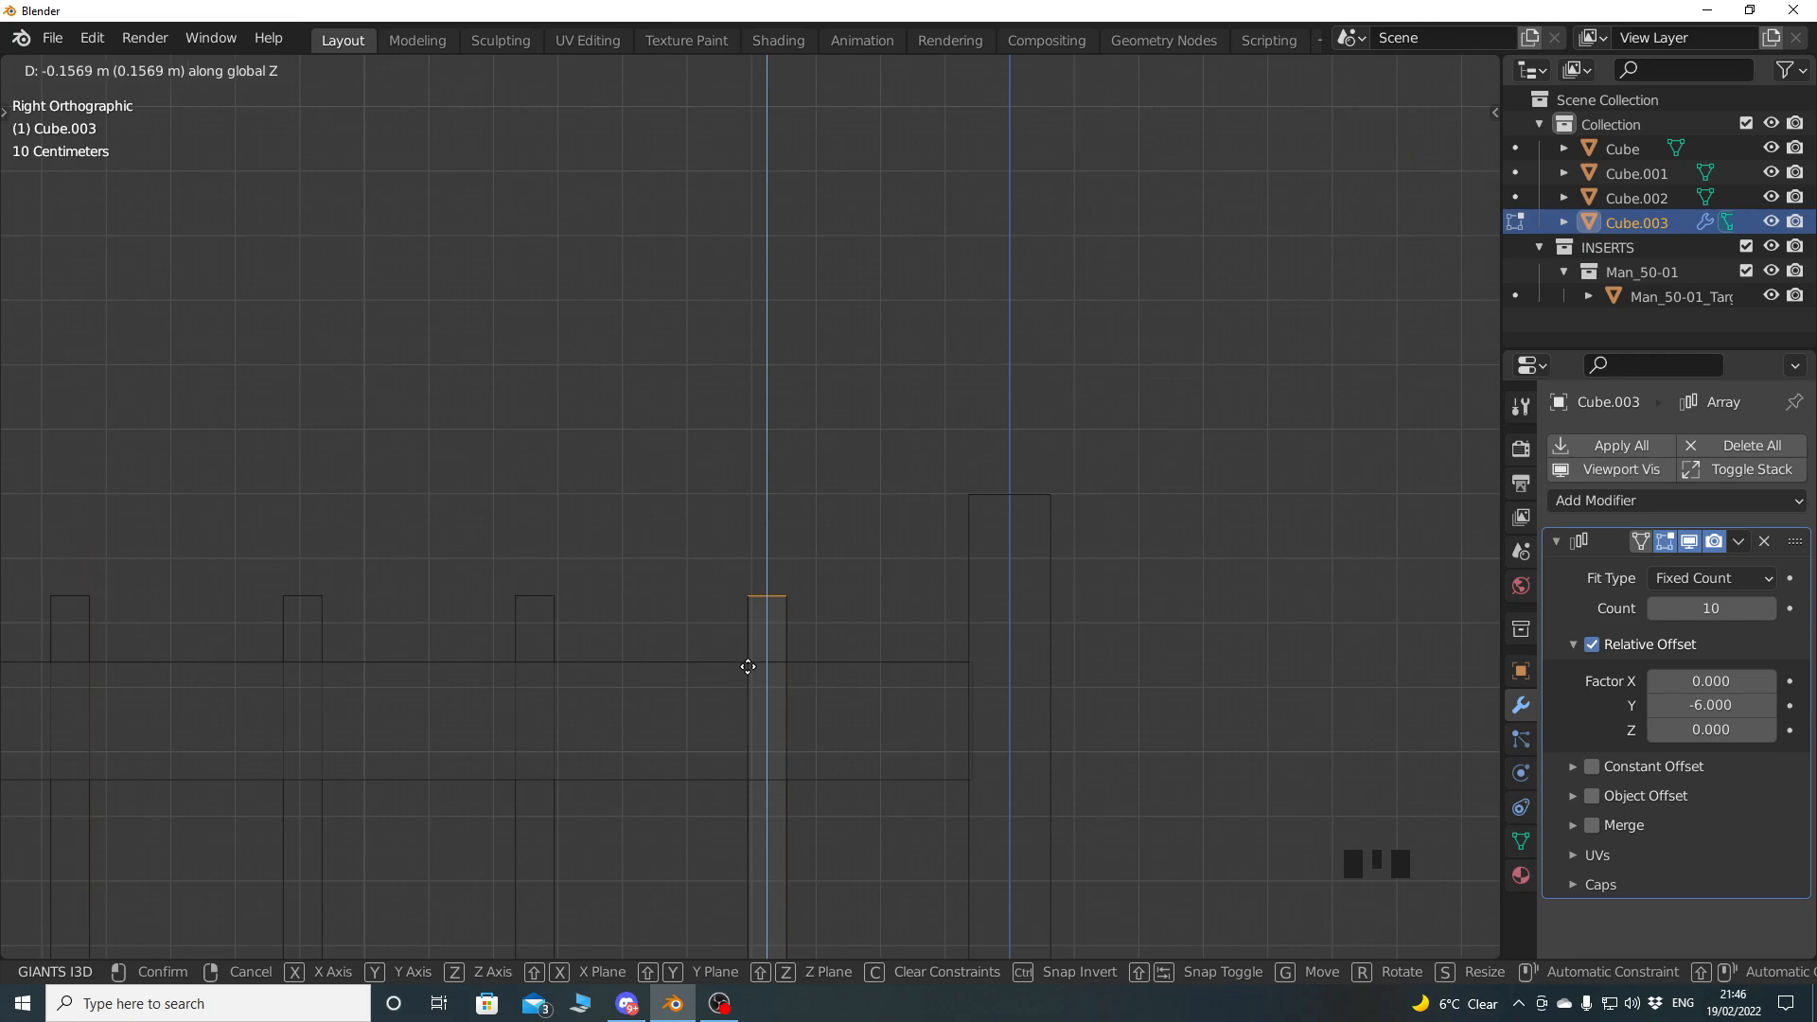
left_click(747, 667)
Add a horizontal loop cut around the slat and slide it up near the slat's top, just above the upper rail.
scroll(782, 702, "down", 3)
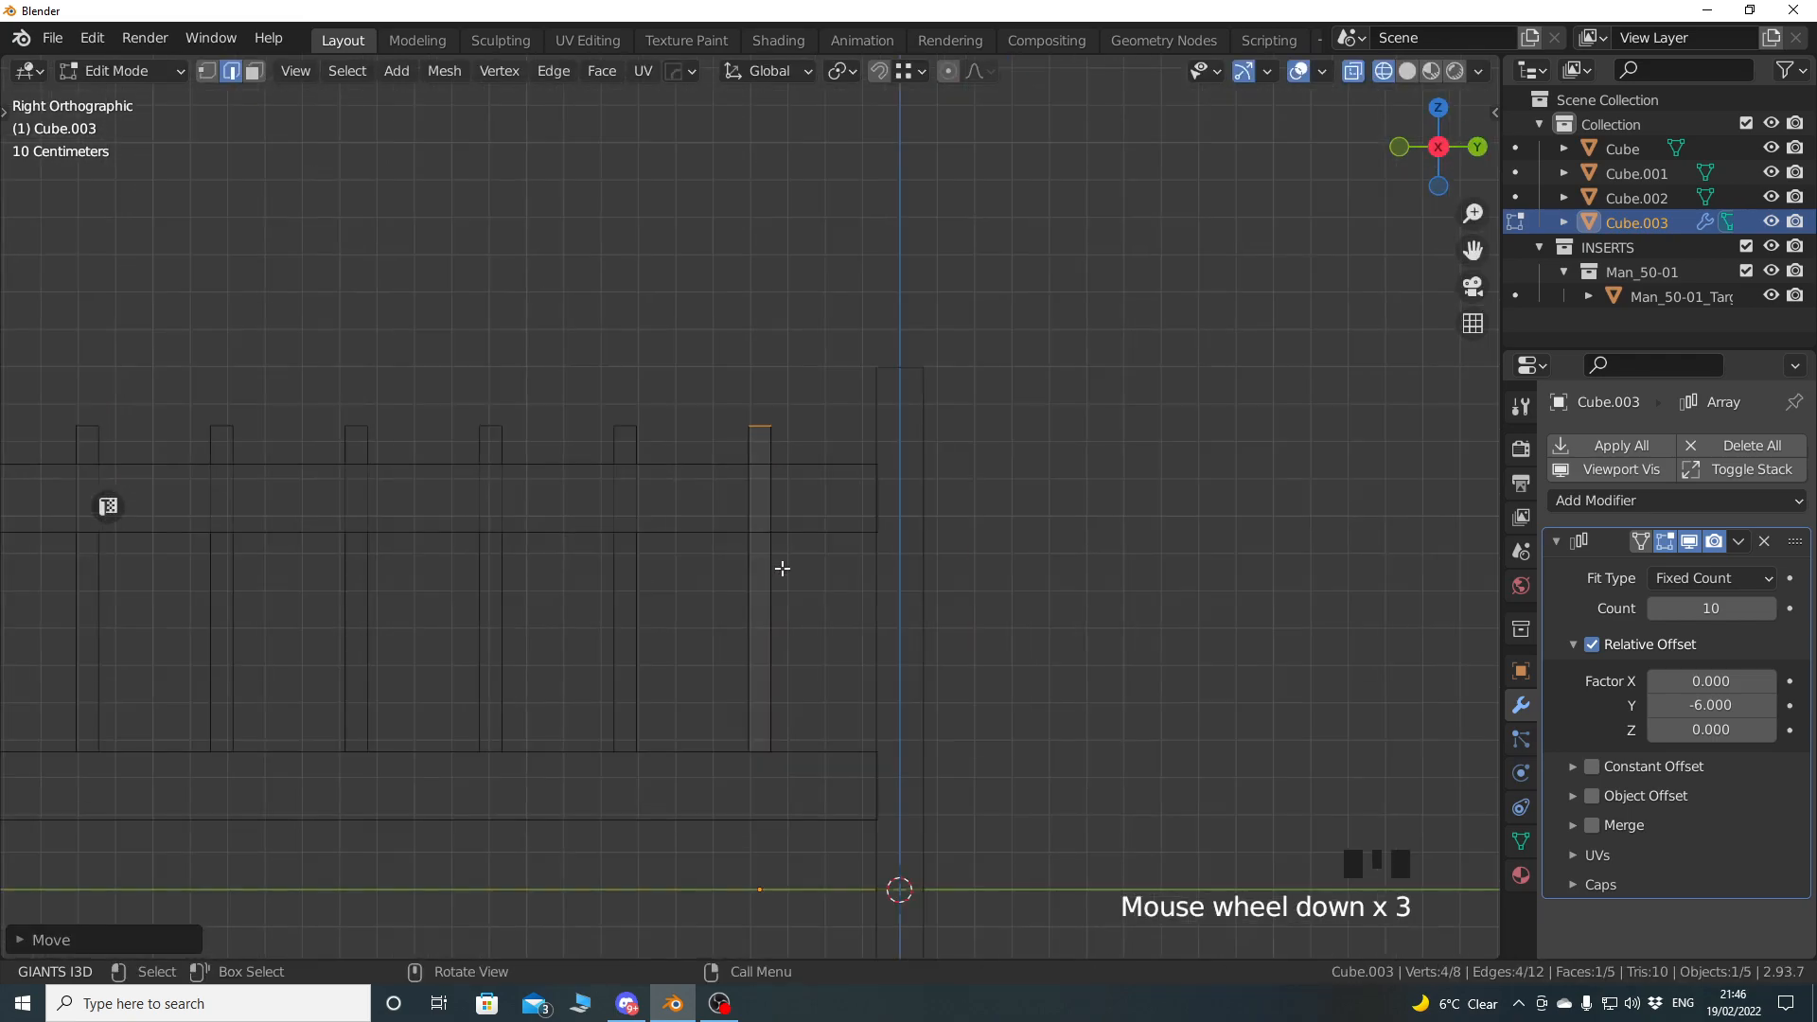
key("ctrl+r")
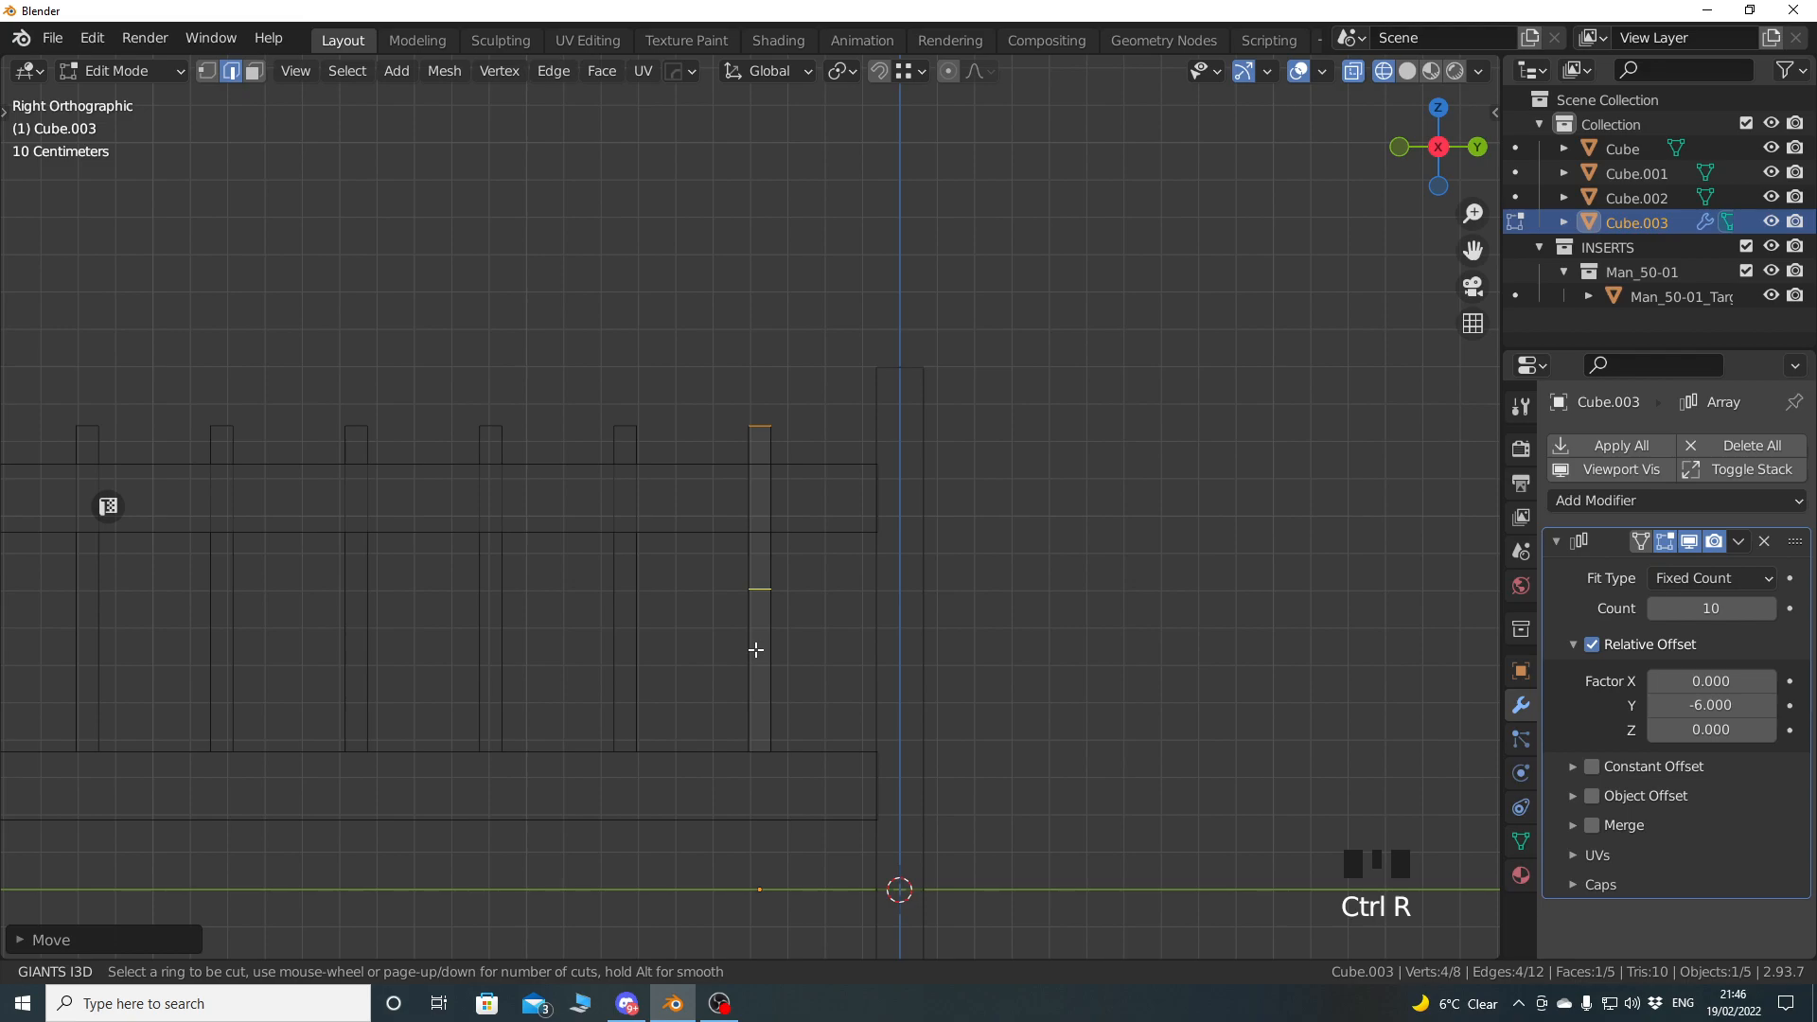
left_click(756, 649)
left_click(757, 523)
middle_click_drag(757, 523, 771, 688)
In solid shading, scale down the slat's top face to form a tapered tip.
scroll(747, 669, "up", 4)
left_click(1408, 71)
middle_click_drag(760, 577, 798, 594)
mouse_move(798, 594)
middle_mouse_down("shift")
mouse_move(803, 657)
mouse_move(856, 649)
mouse_move(815, 616)
middle_mouse_up("shift")
scroll(806, 655, "up", 3)
key("Tab")
left_click(798, 494)
key("s")
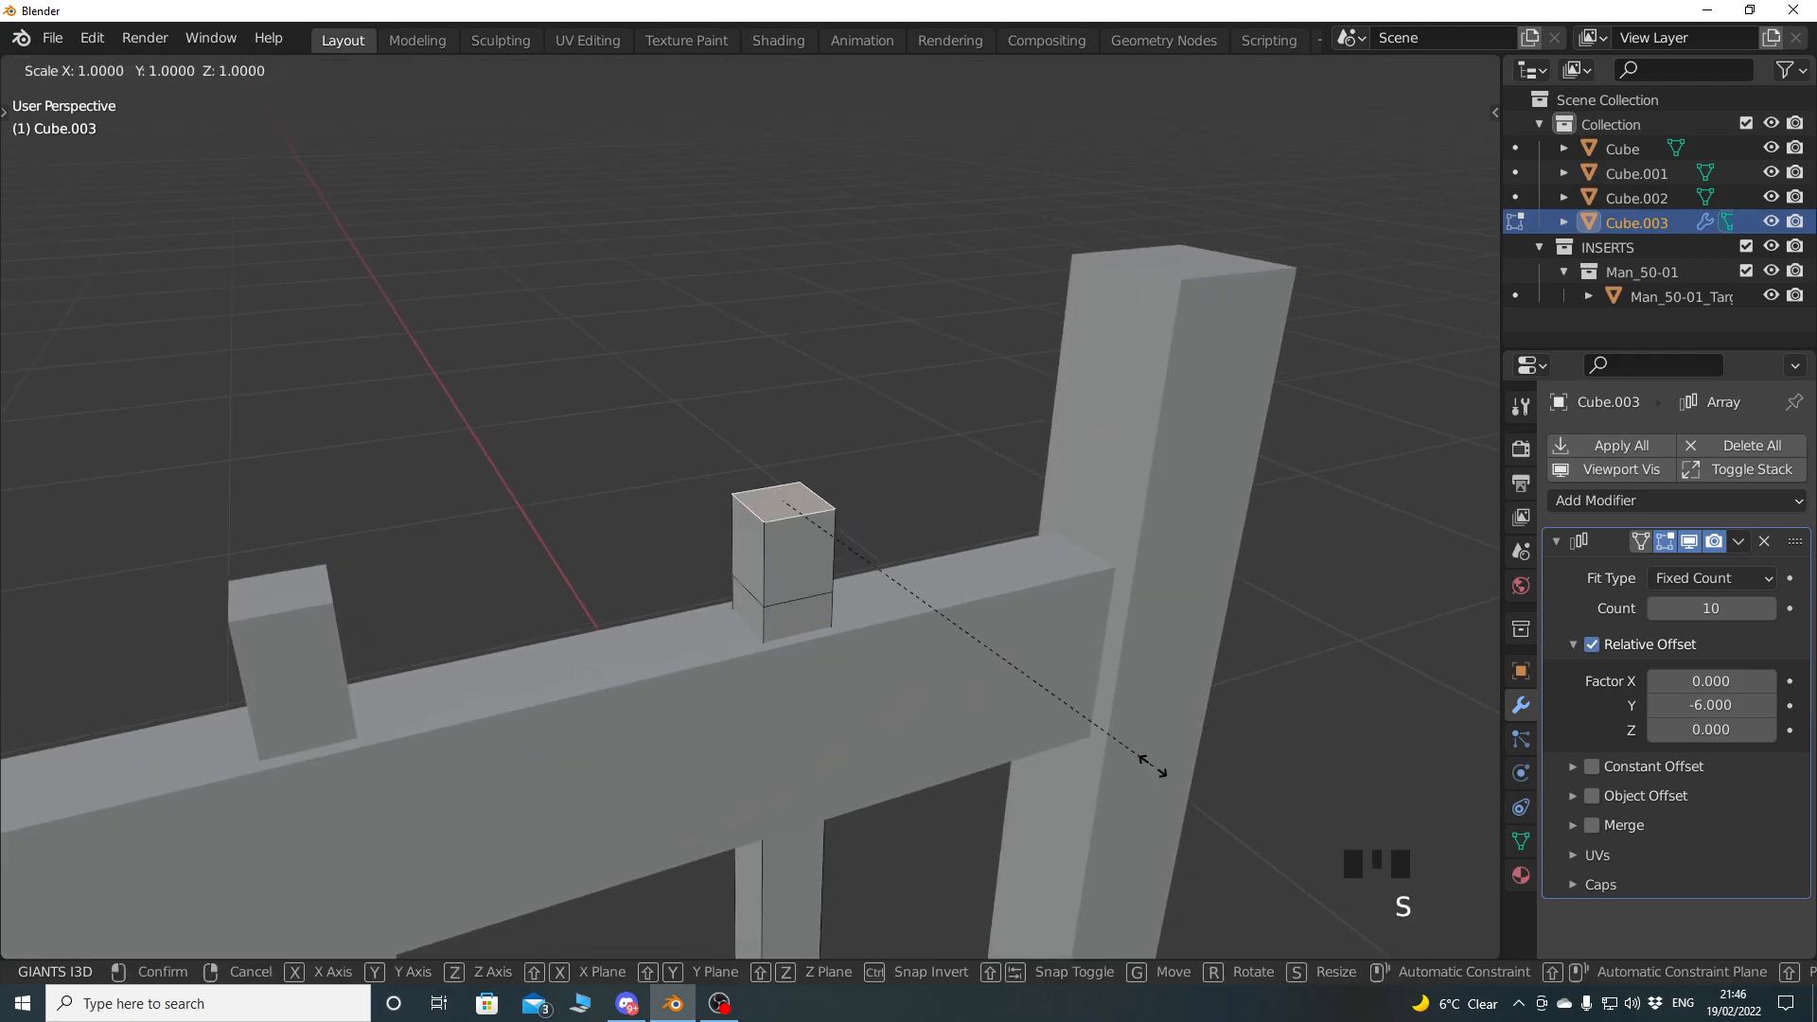
left_click(953, 683)
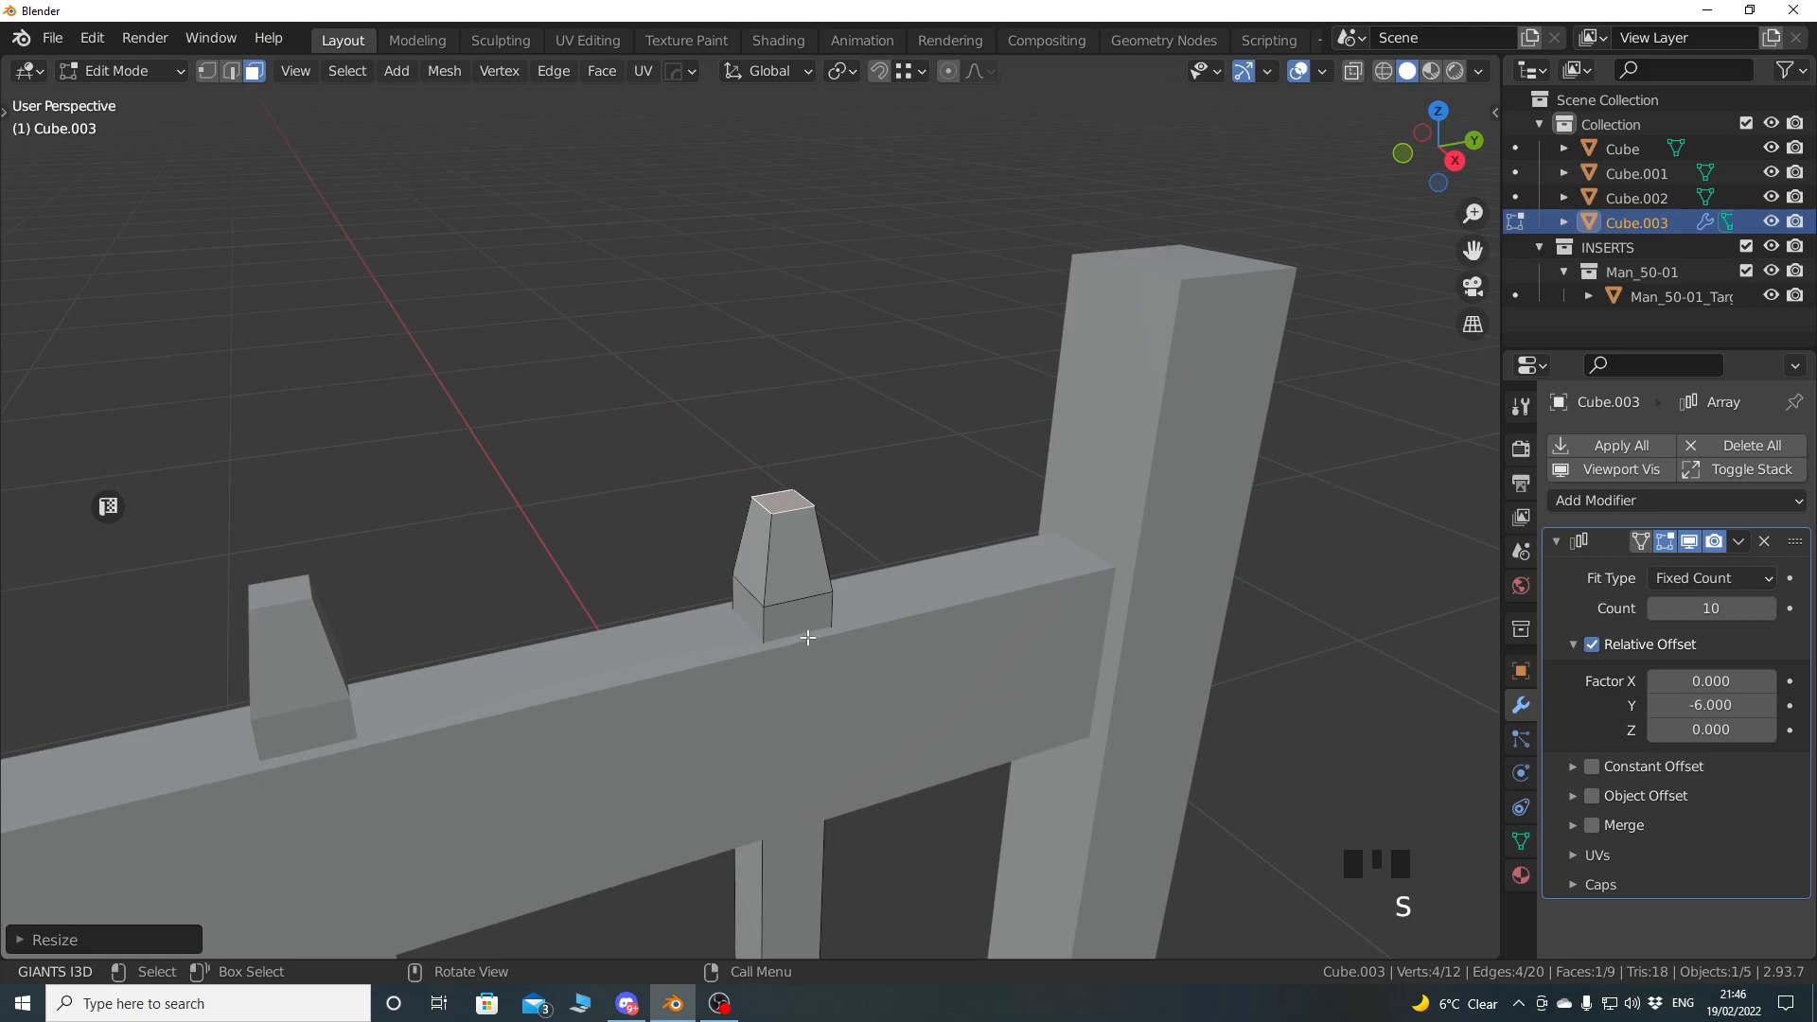
Raise the edge loop below the slat's tip along Z to shorten the taper.
key("Tab")
key("alt+a")
left_click(852, 688, "alt")
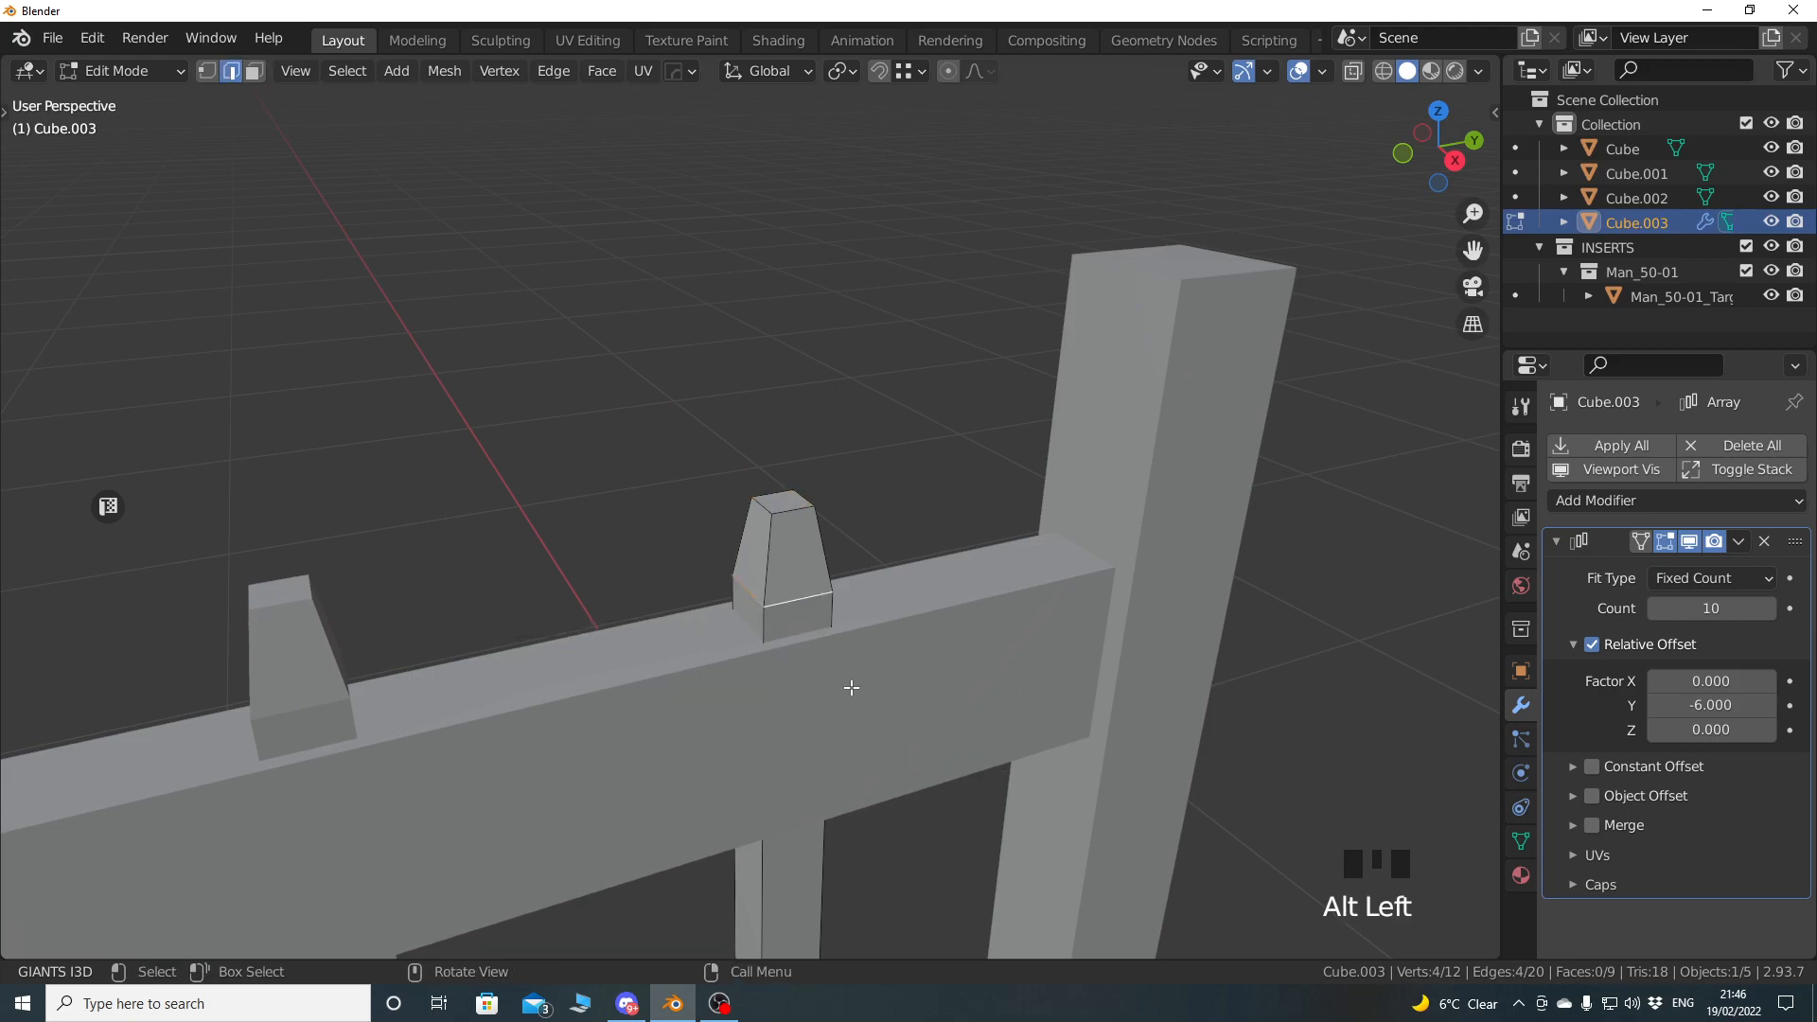
key("g")
key("z")
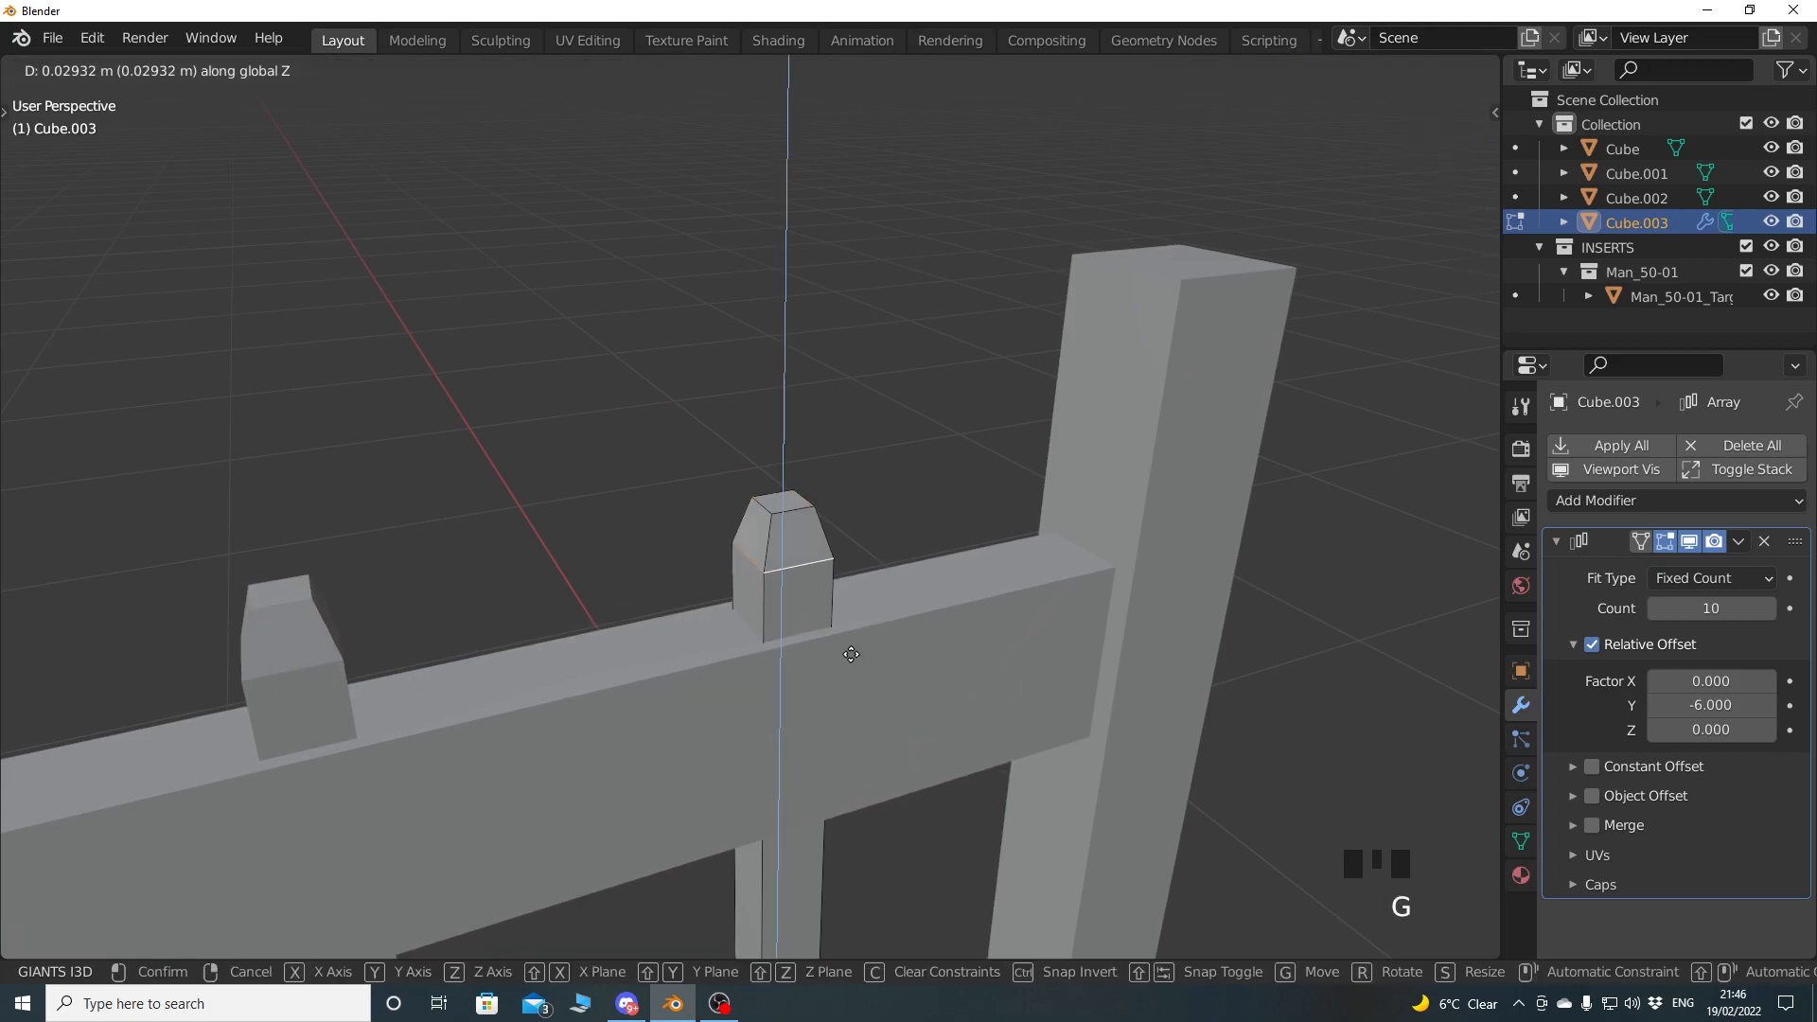
left_click(845, 636)
Leave the slat's Edit Mode and add a horizontal loop cut near the top of the post at the origin.
key("Tab")
middle_click_drag(889, 594, 791, 568)
left_click(947, 544)
scroll(682, 683, "down", 4)
key("Tab")
key("ctrl+r")
left_click(754, 615)
left_click(756, 501)
Move the post's new edge loop up along Z, closer to the post's top.
middle_click_drag(757, 558, 790, 611, "shift")
scroll(764, 595, "up", 3)
key("g")
key("z")
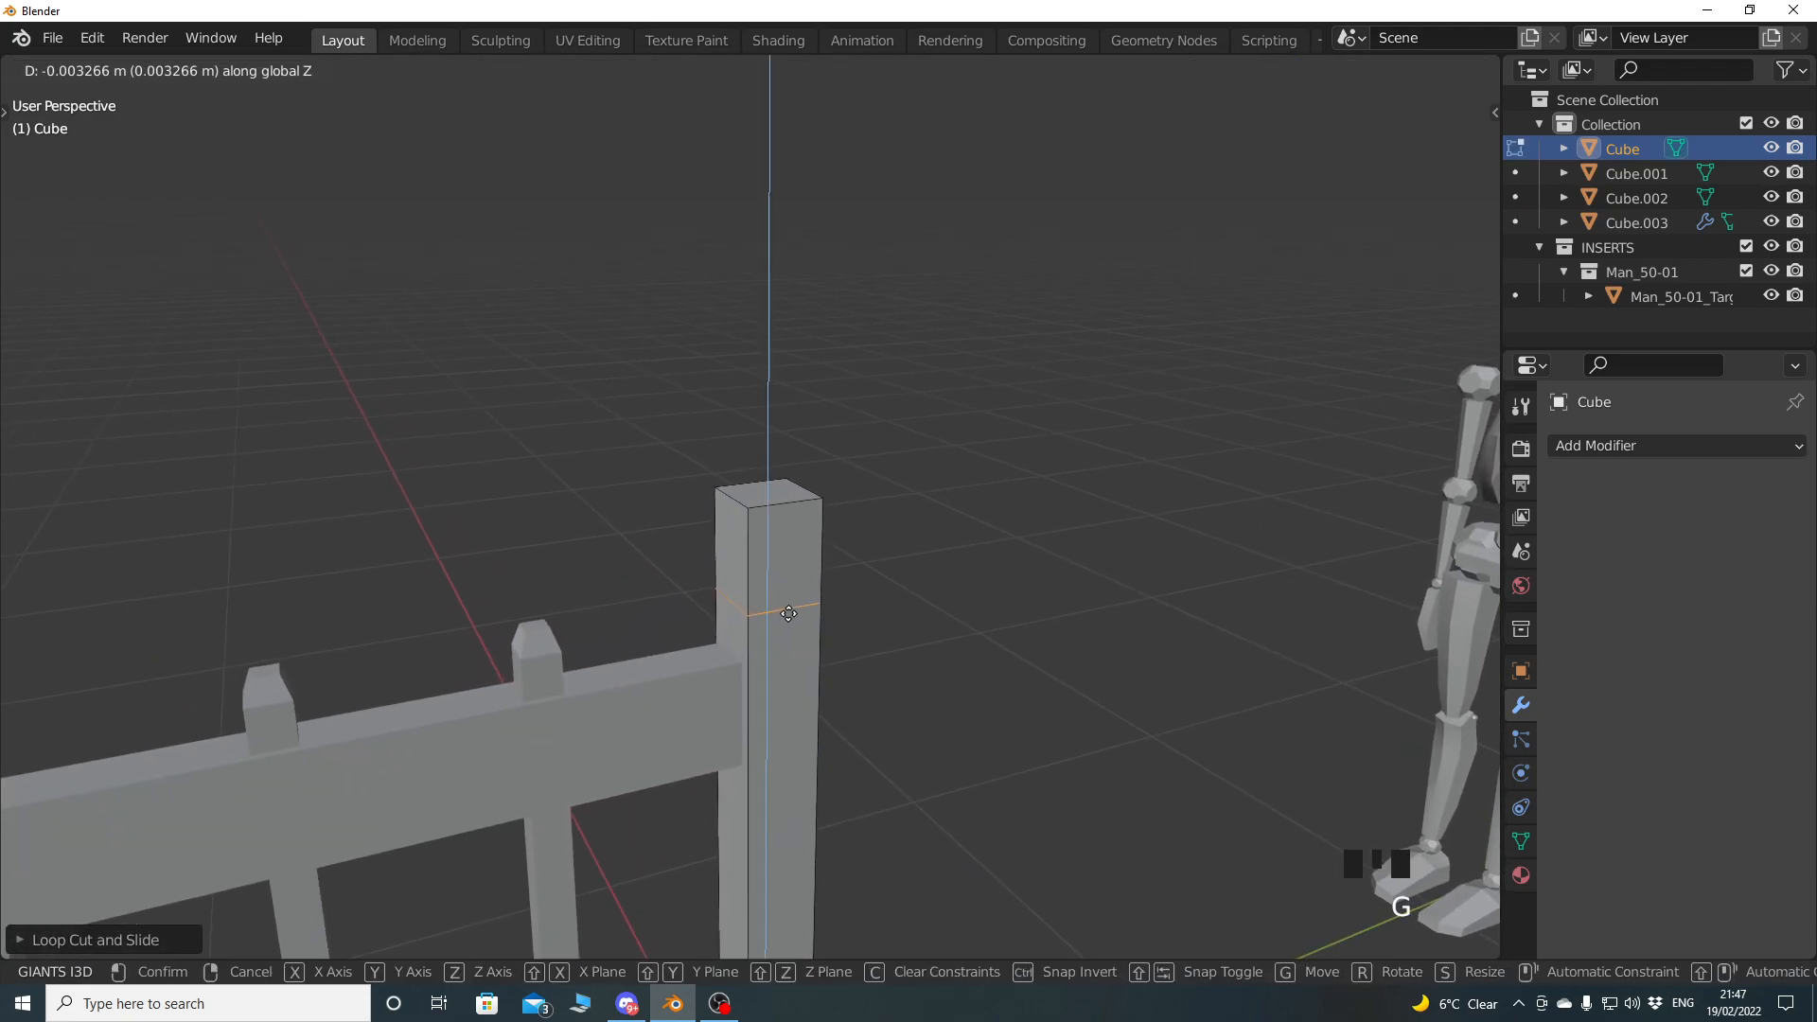
left_click(788, 564)
Scale the post's top face to about 0.67 with the Z axis locked, tapering the post's tip.
key("Tab")
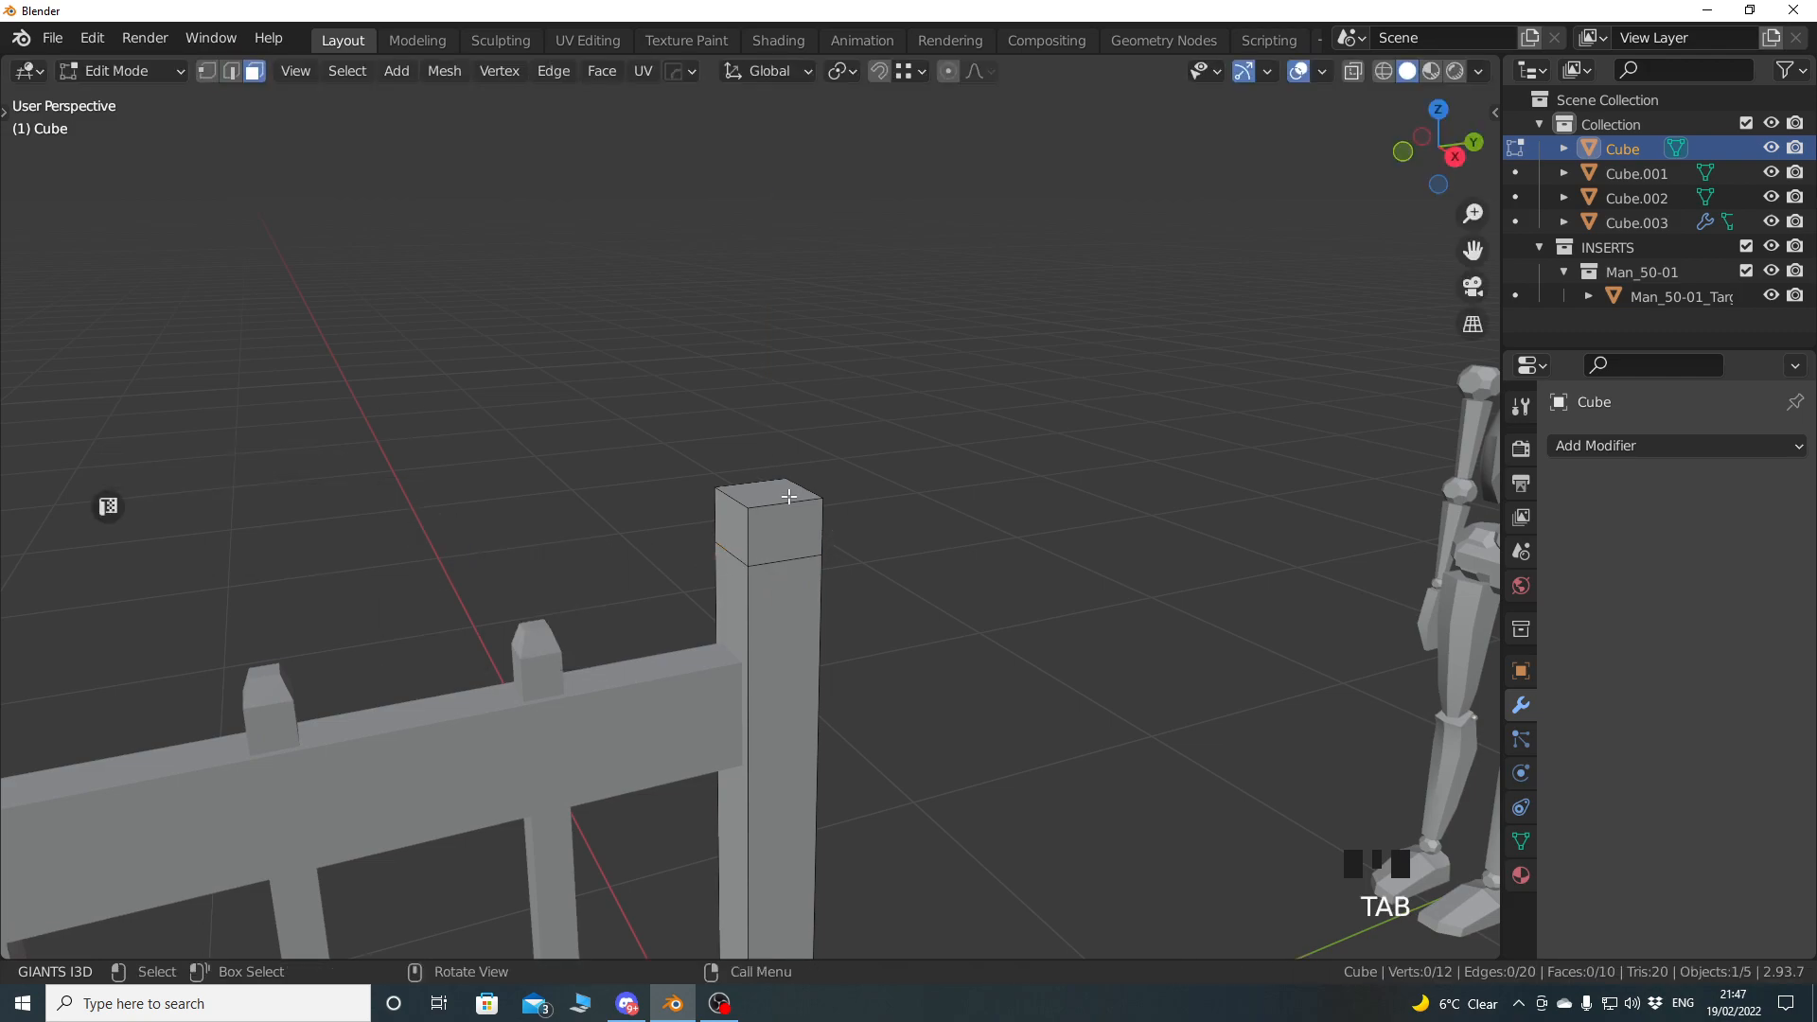
left_click(789, 496)
key("s")
key("shift+z")
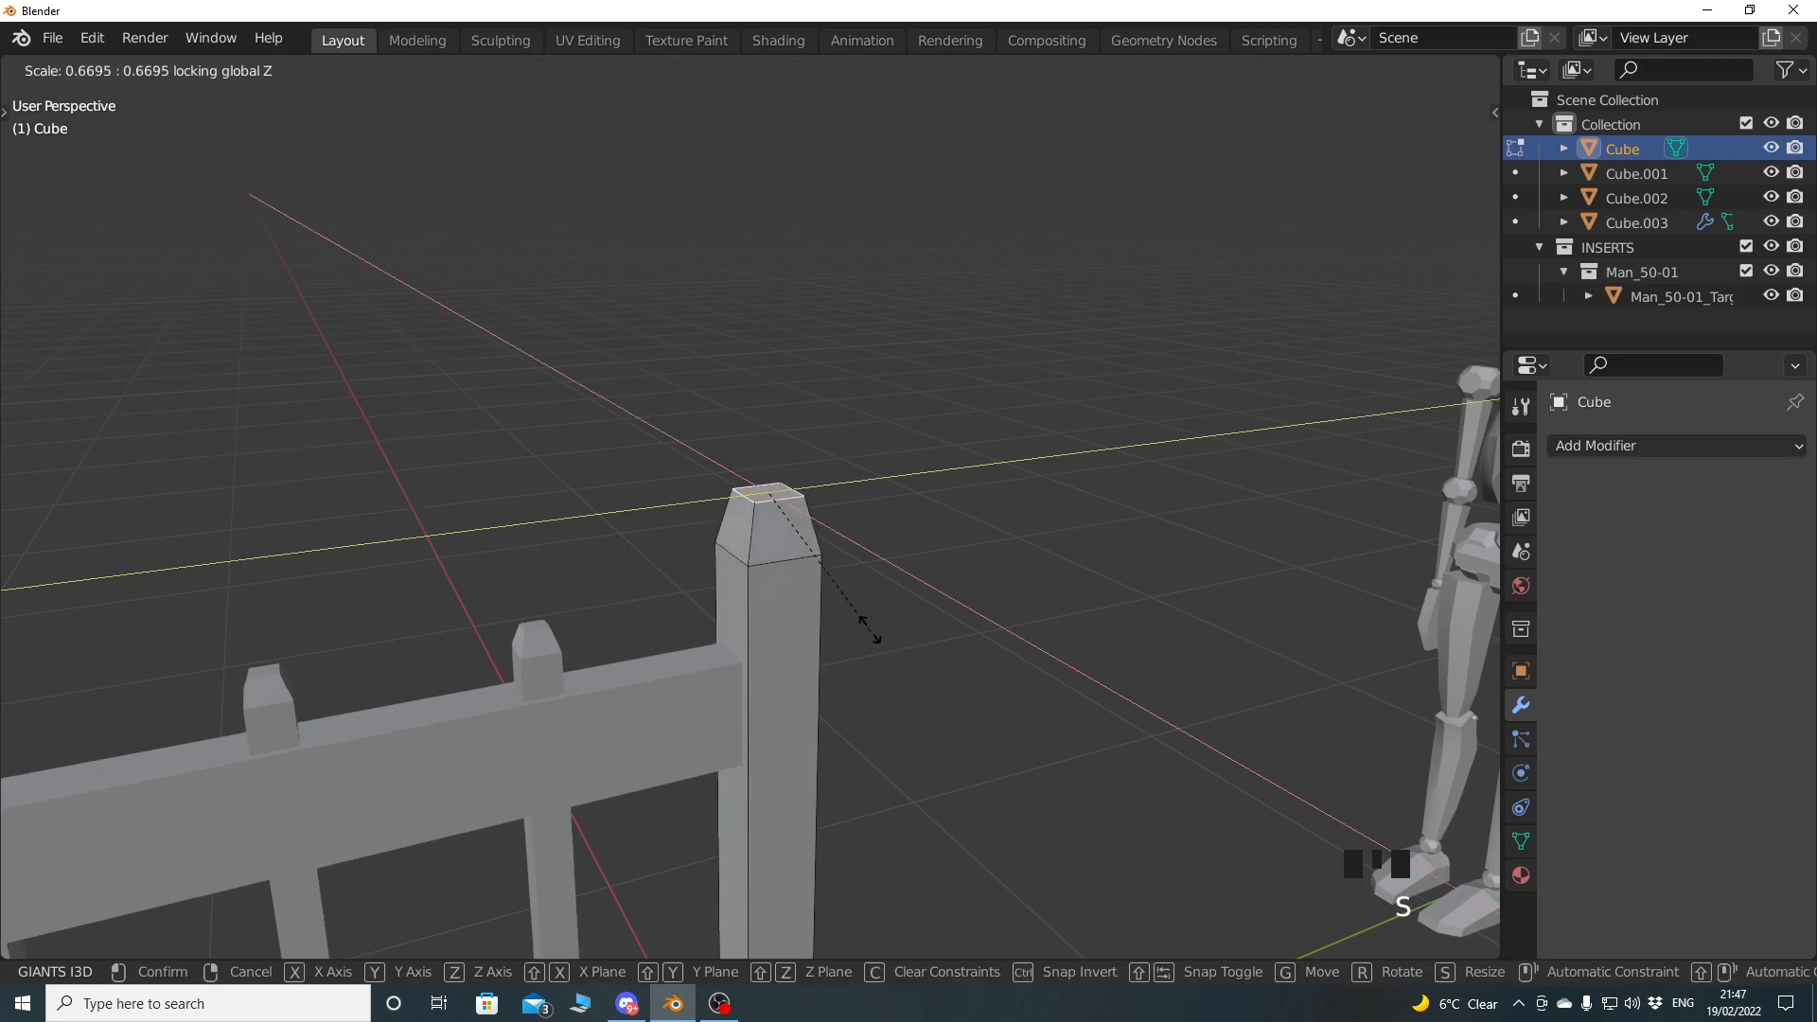
left_click(845, 605)
key("Tab")
middle_click_drag(775, 554, 605, 604)
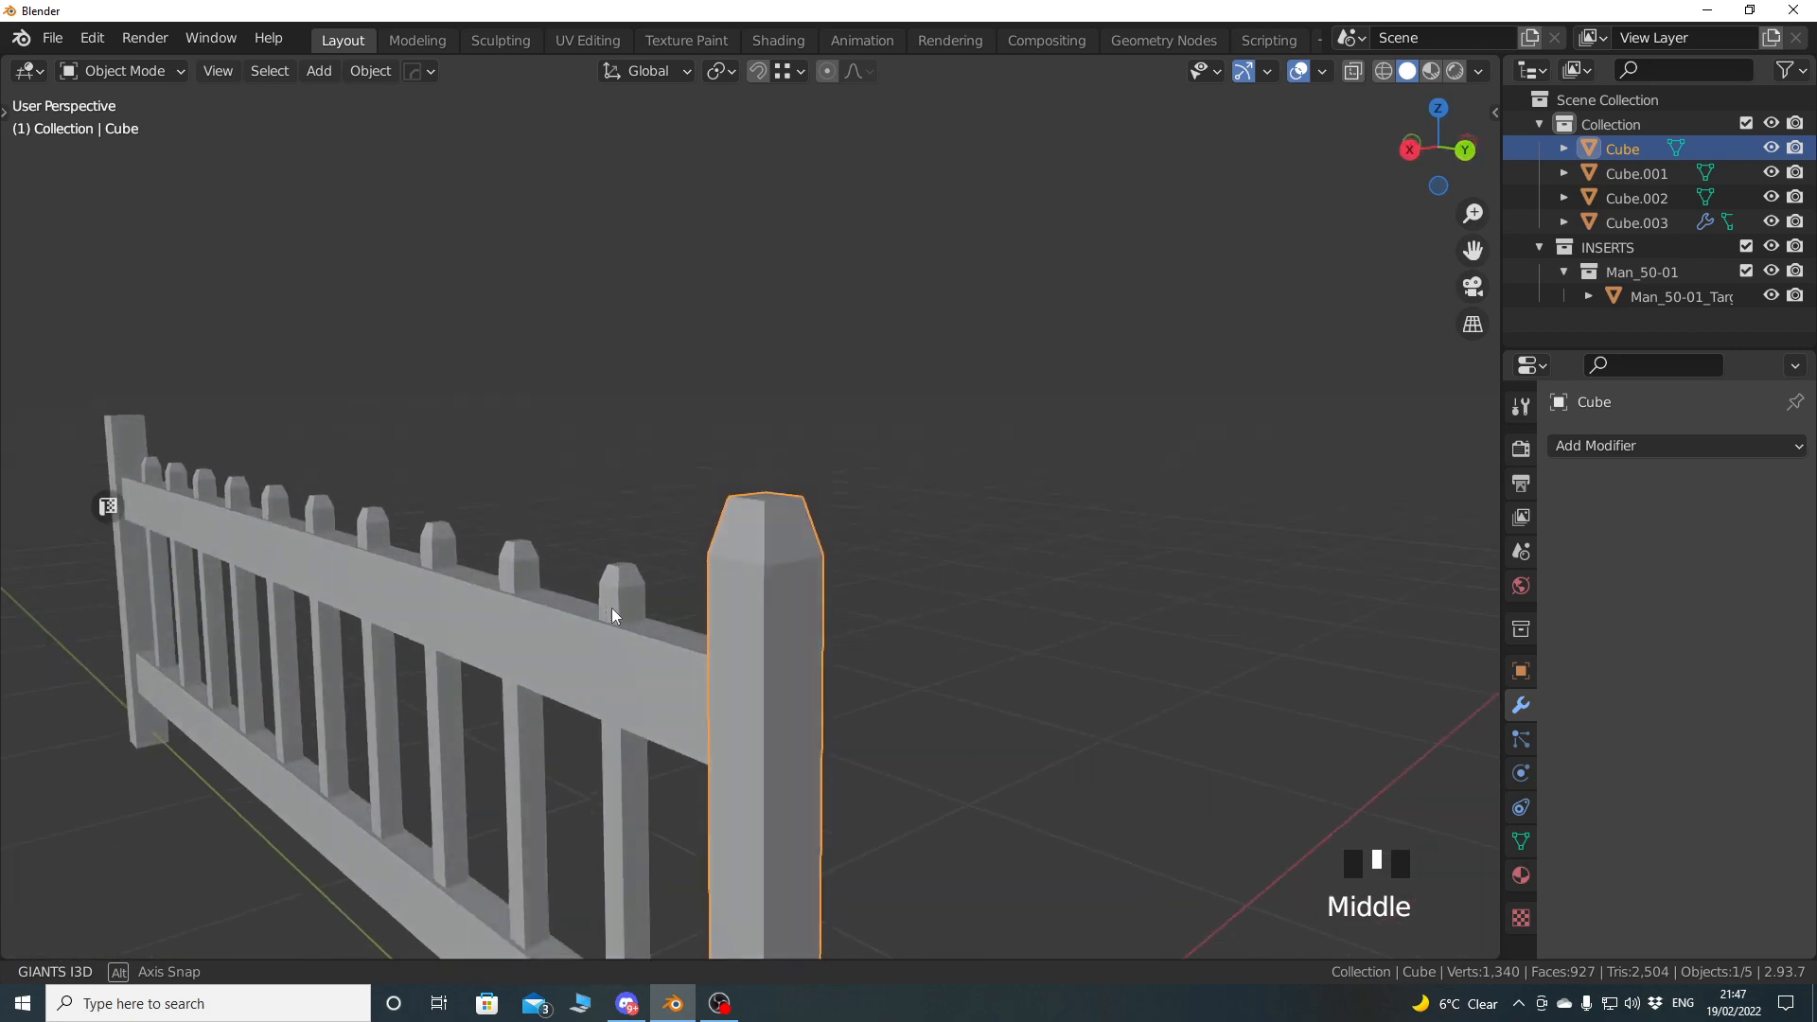
Delete the untapered post at the far end of the rails.
scroll(758, 640, "down", 4)
middle_click_drag(757, 640, 508, 661, "shift")
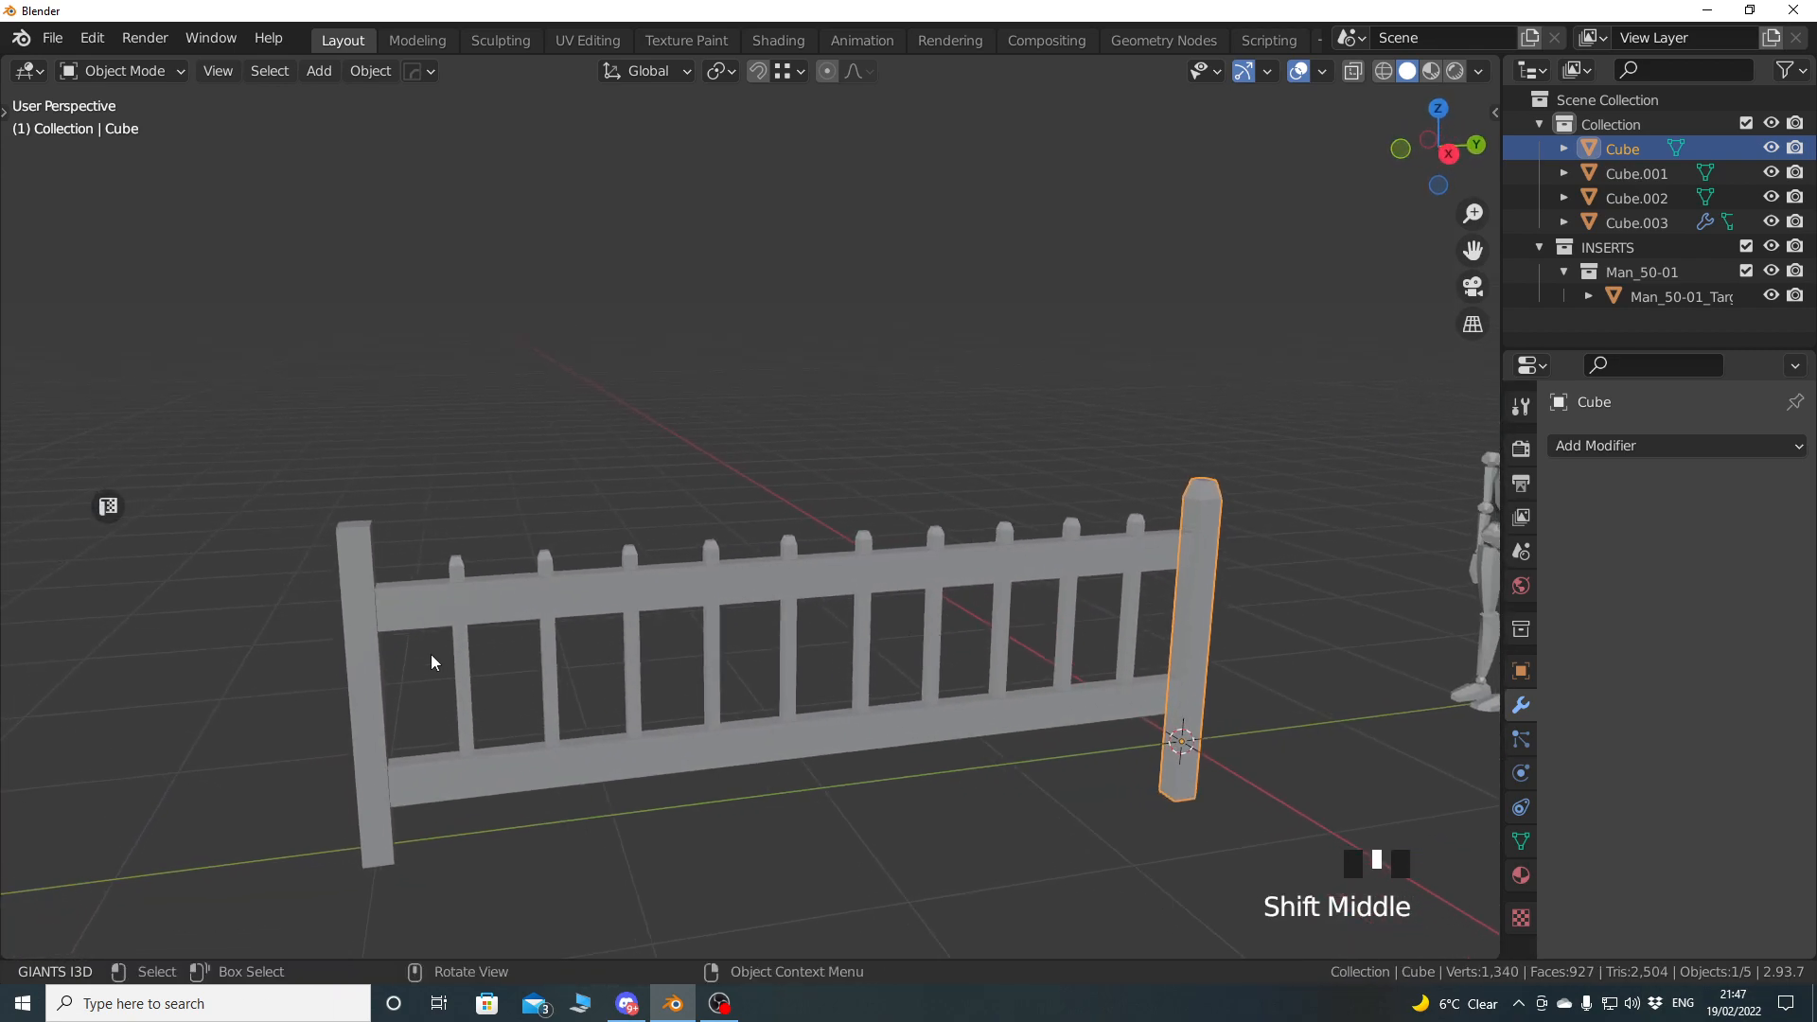
left_click(368, 657)
key("x")
left_click(549, 659)
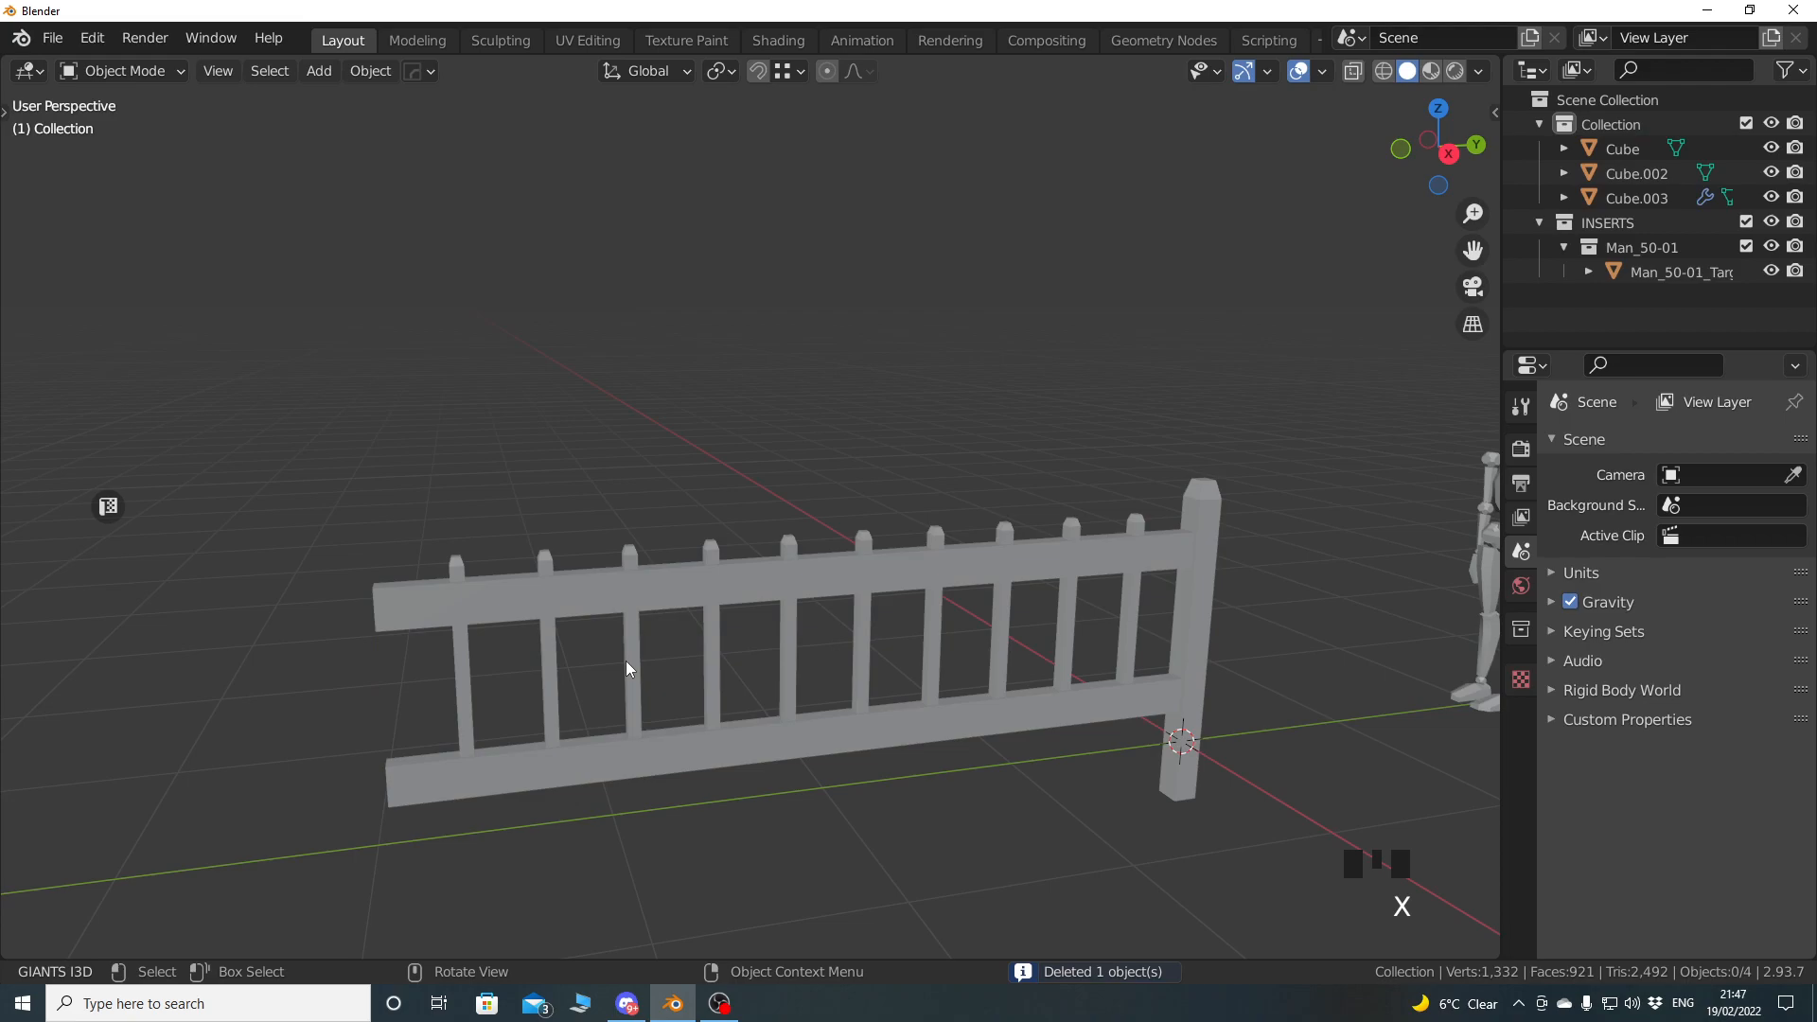
Delete the INSERTS collection together with its hierarchy to remove the human reference figure.
middle_click_drag(705, 640, 774, 661)
key("KP_3")
middle_click_drag(892, 606, 808, 617, "shift")
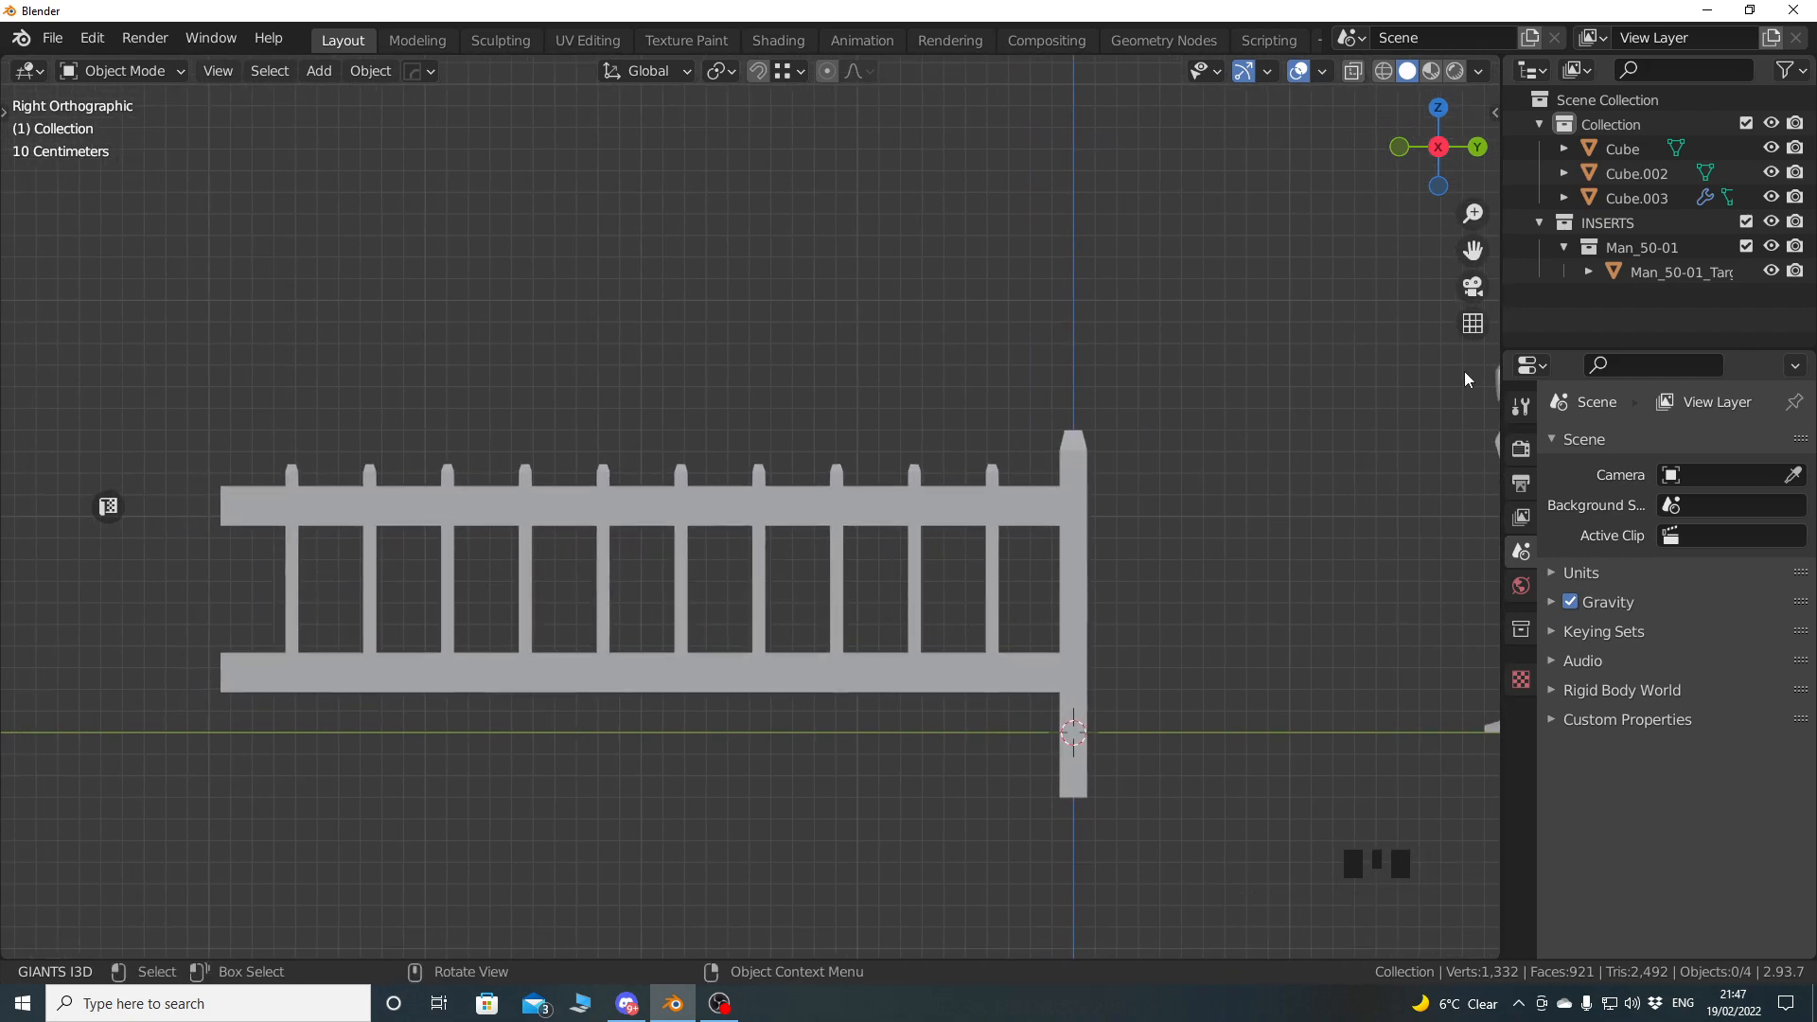
right_click(1610, 221)
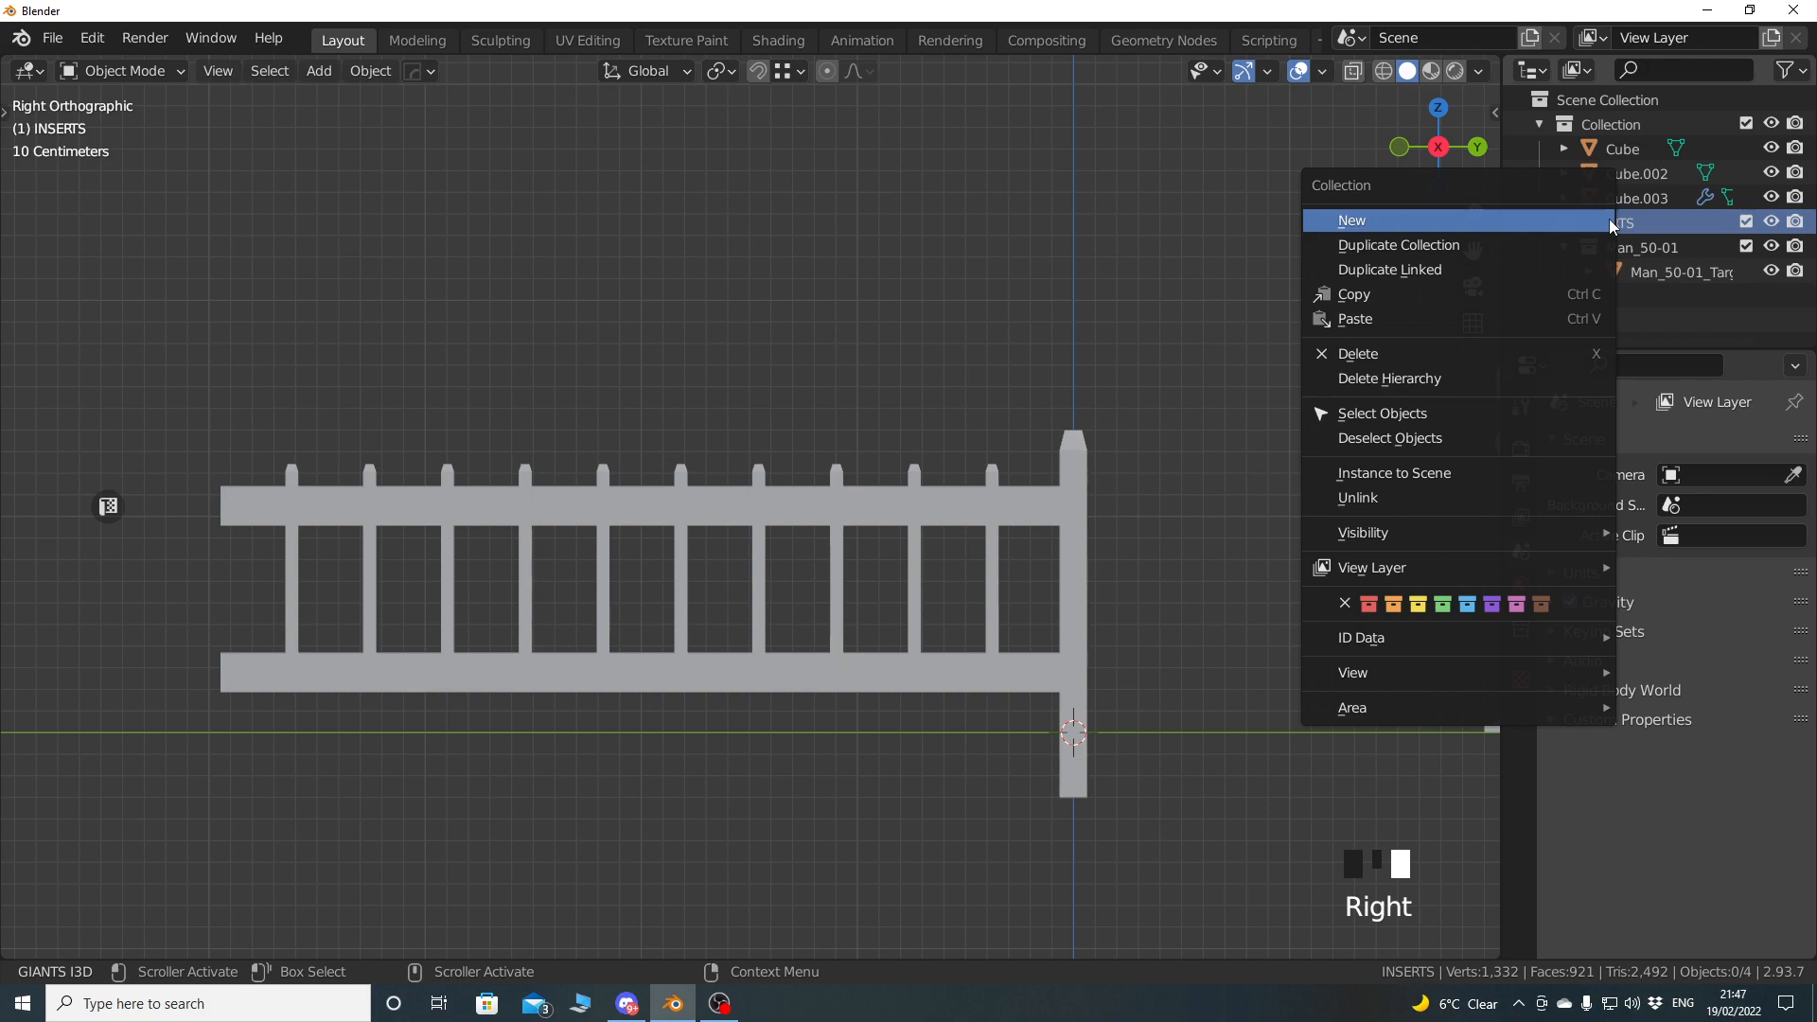
left_click(1484, 378)
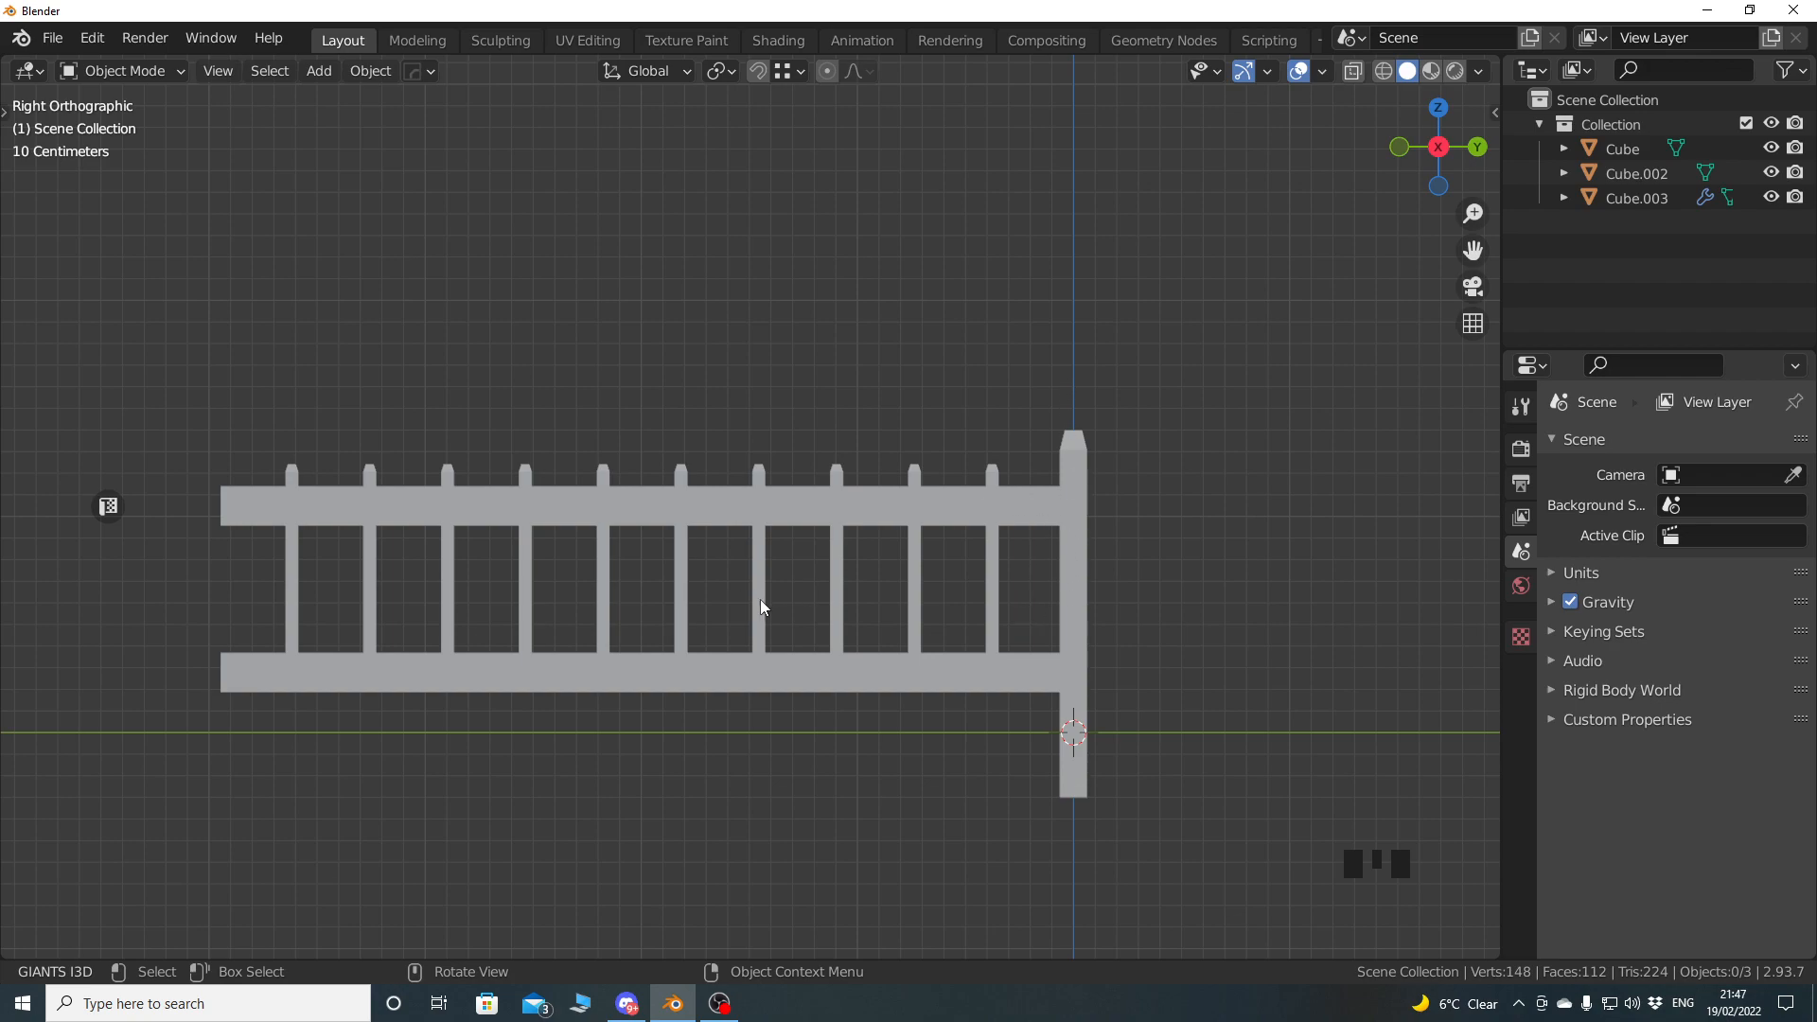
Examine the fence in perspective and right view, selecting the post, the rails and the slats in turn.
mouse_move(762, 605)
middle_mouse_down()
mouse_move(939, 651)
mouse_move(968, 701)
mouse_move(781, 653)
mouse_move(799, 621)
mouse_move(776, 623)
middle_mouse_up()
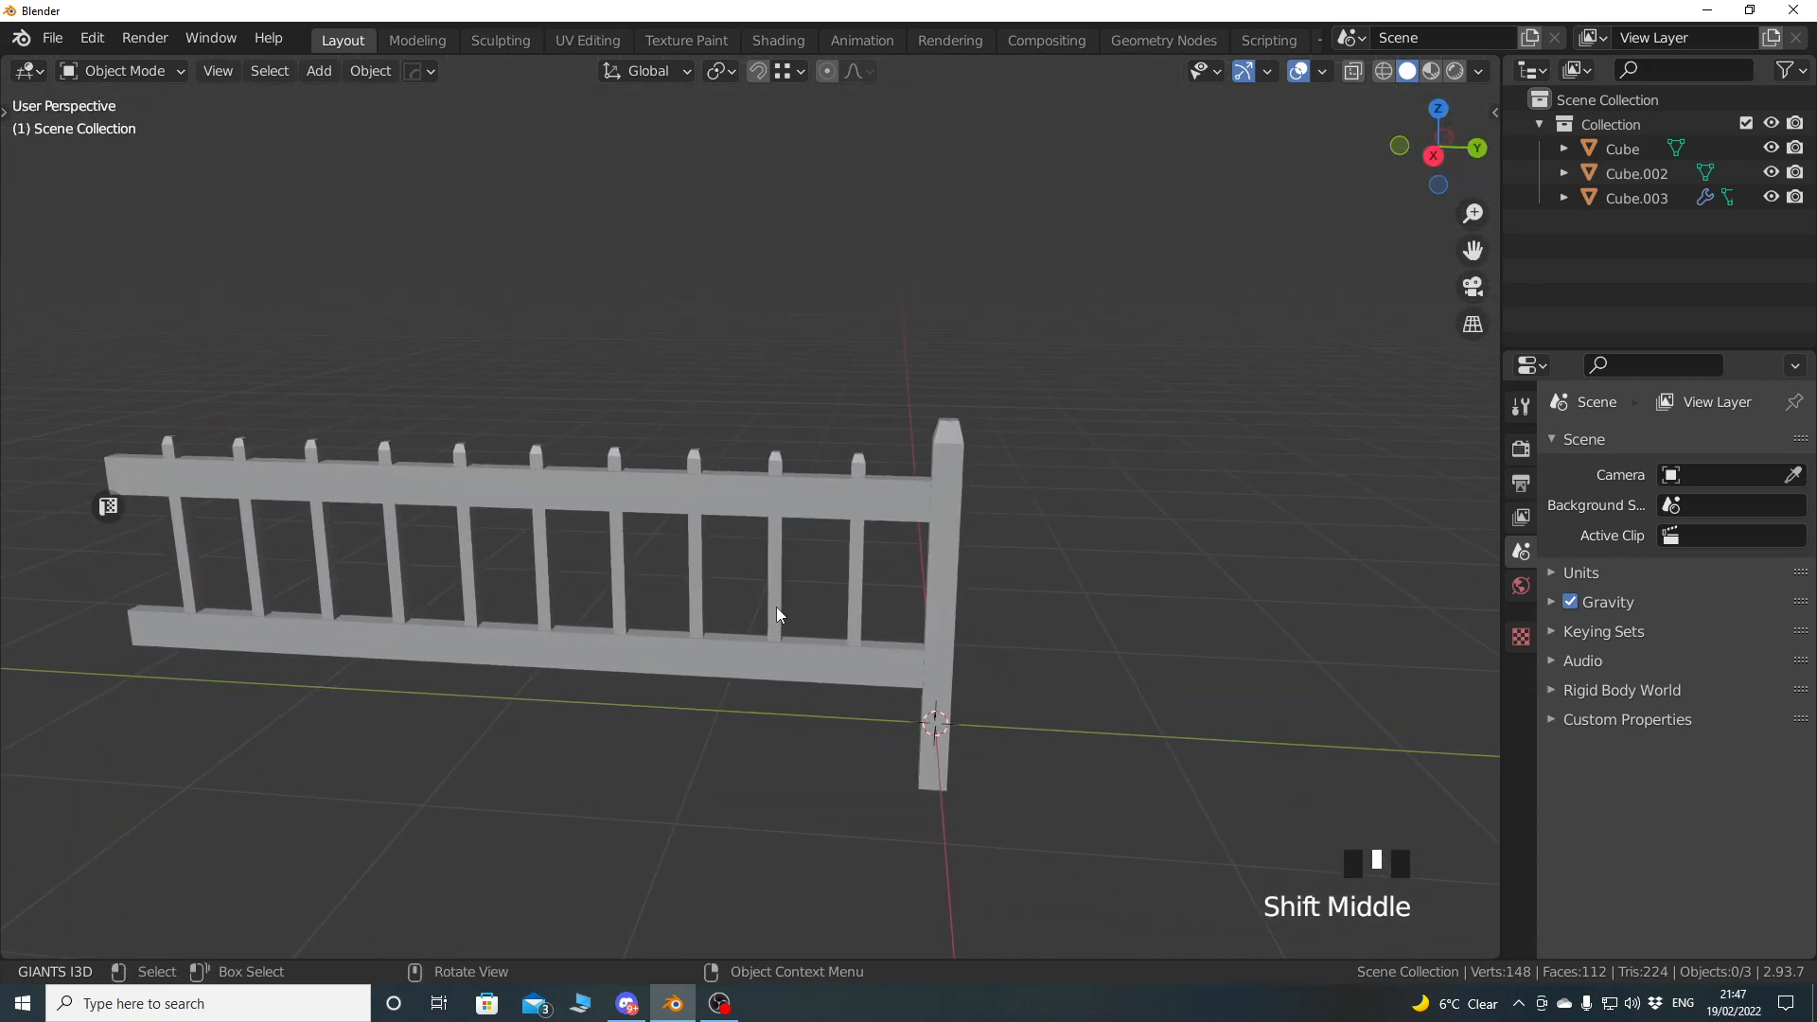
key("KP_3")
middle_click_drag(680, 577, 797, 577, "shift")
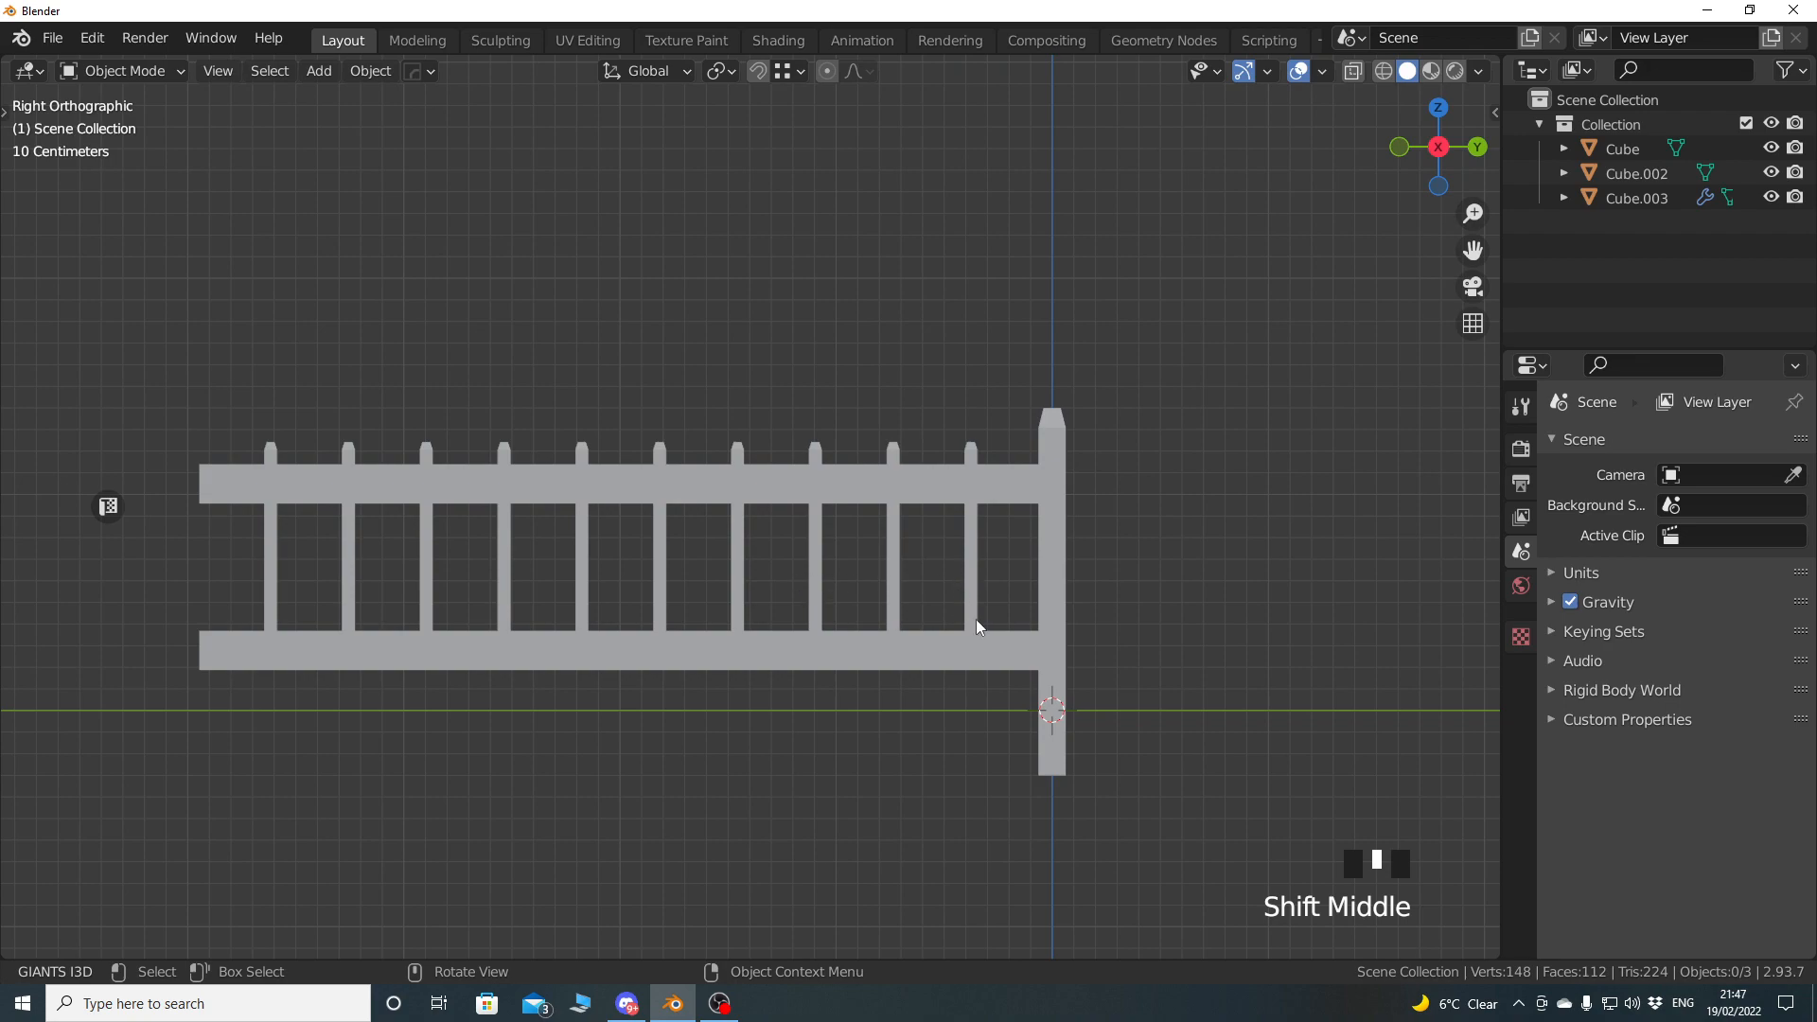
left_click(1053, 598)
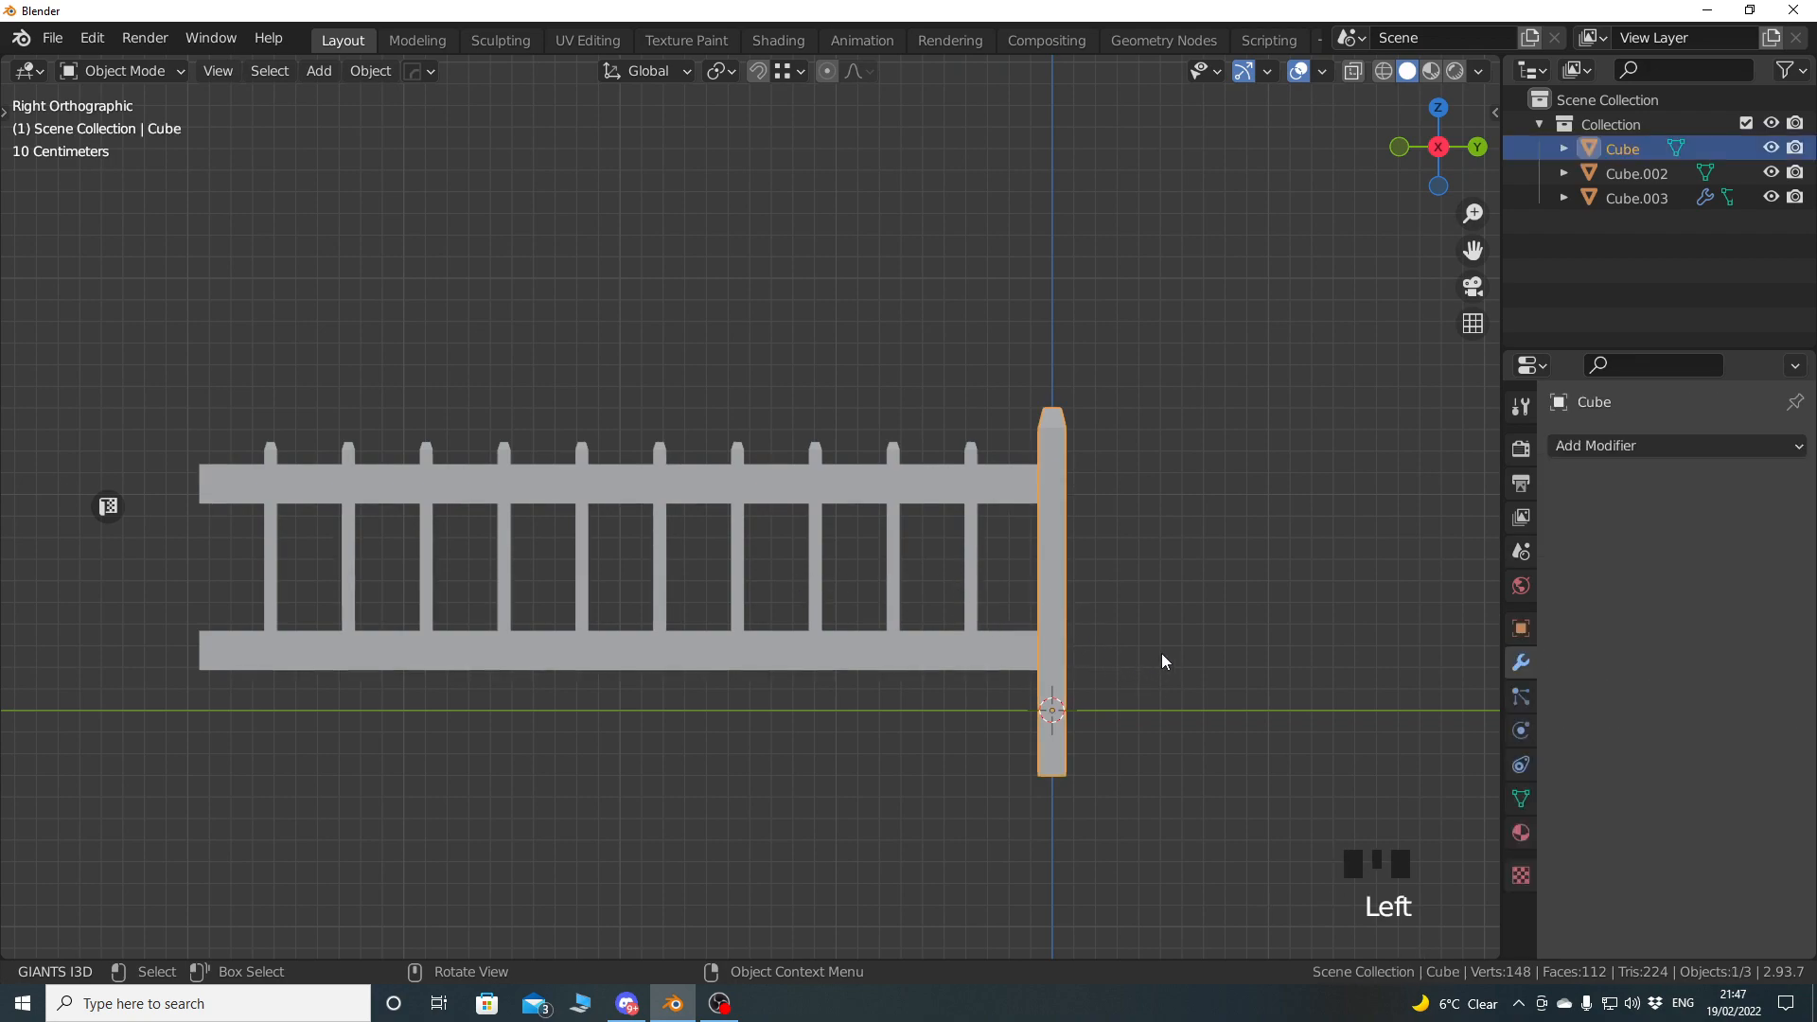
middle_click_drag(1164, 657, 1160, 621, "shift")
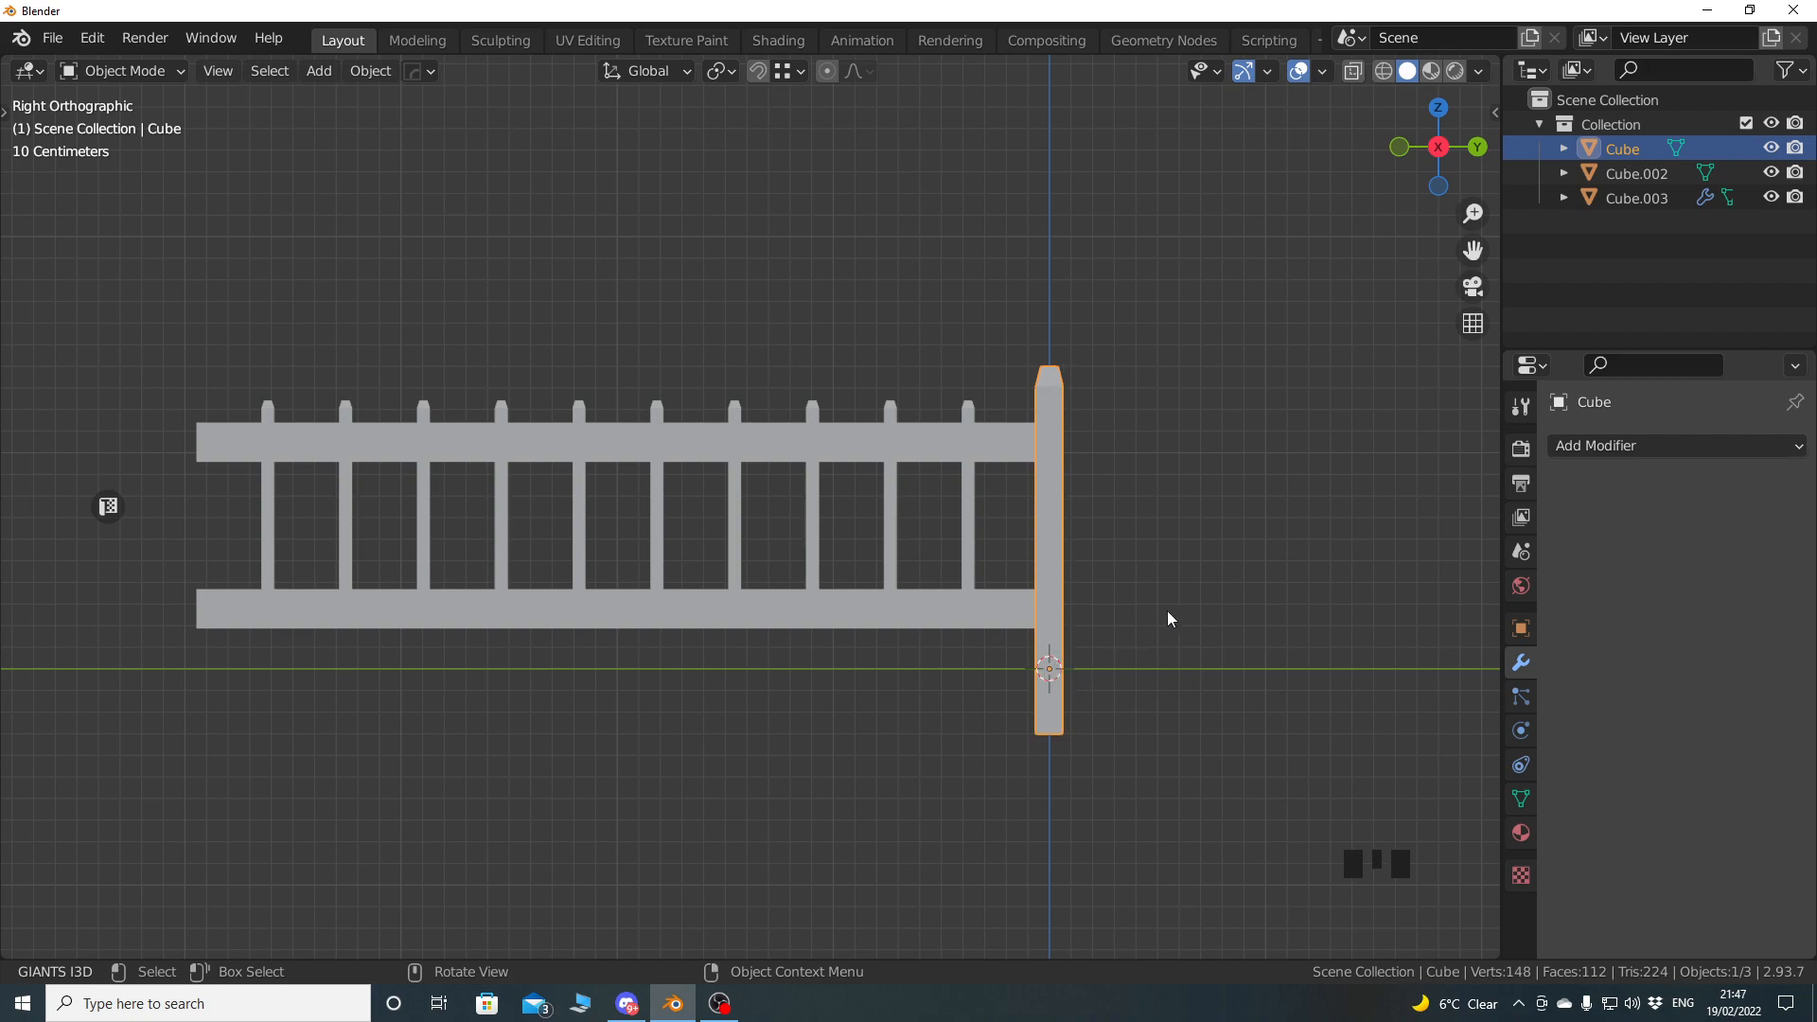
left_click(942, 617)
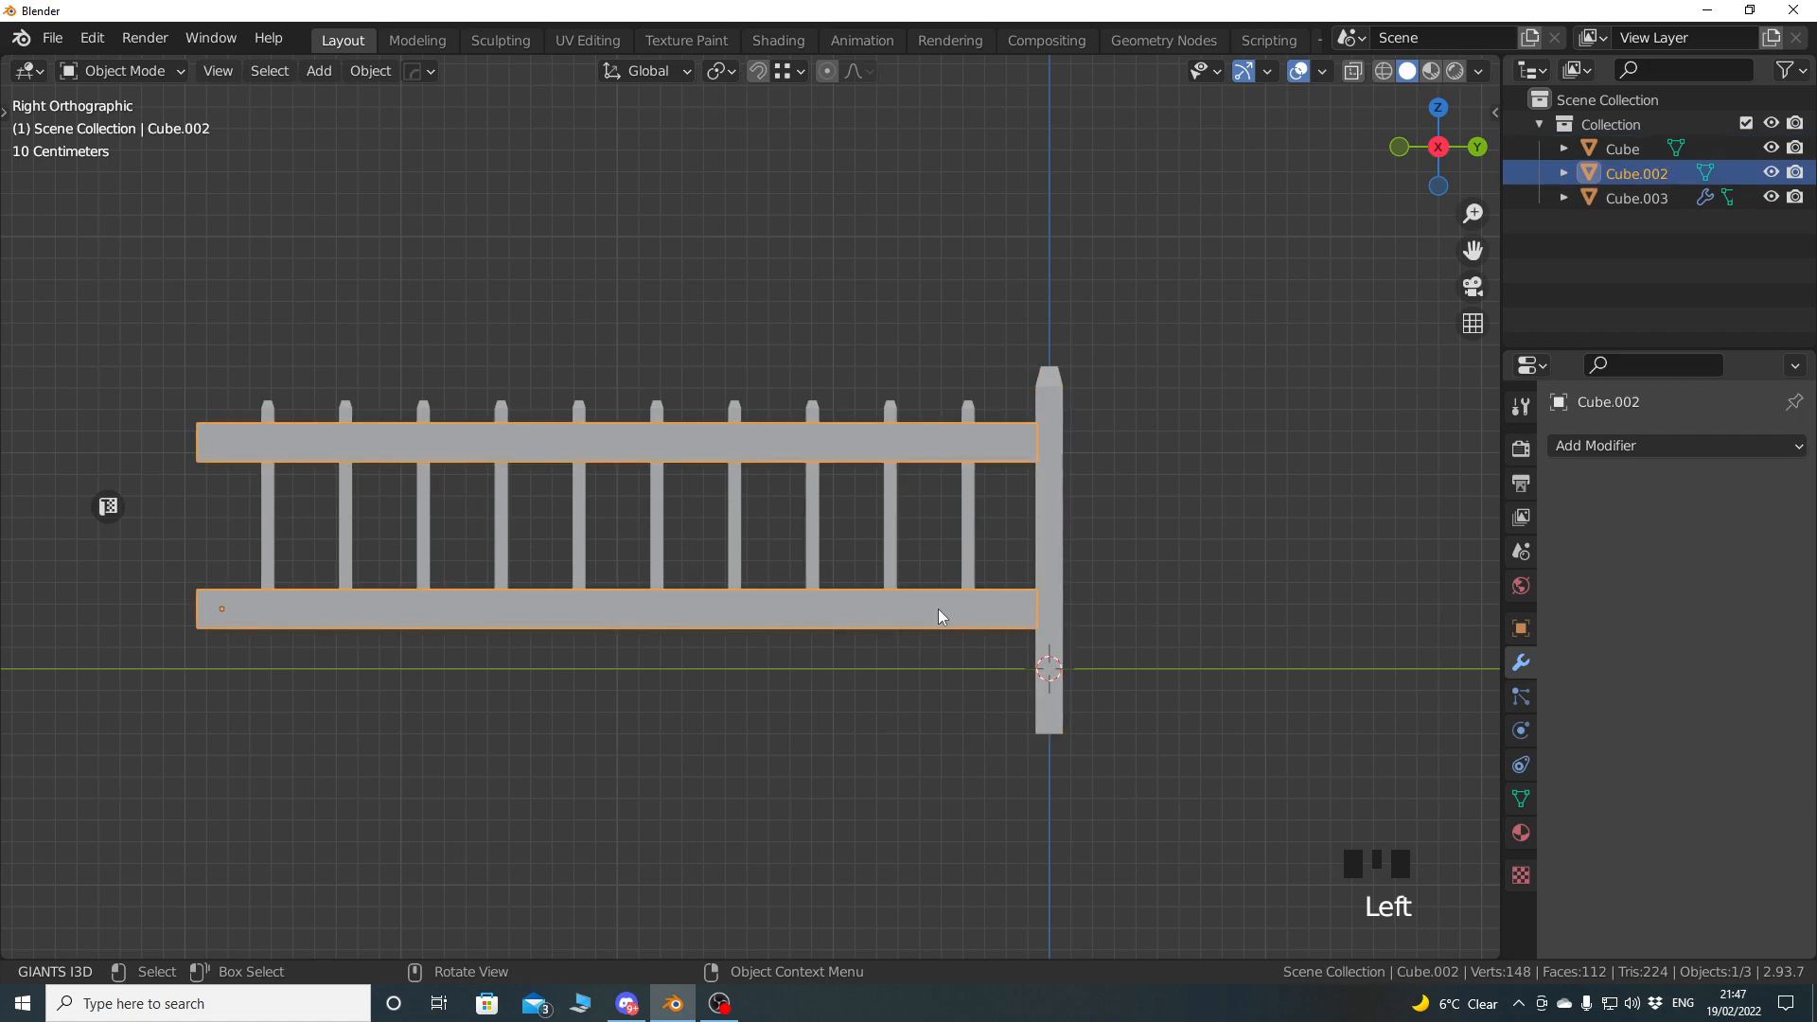
left_click(968, 527)
left_click(940, 615)
left_click(966, 547)
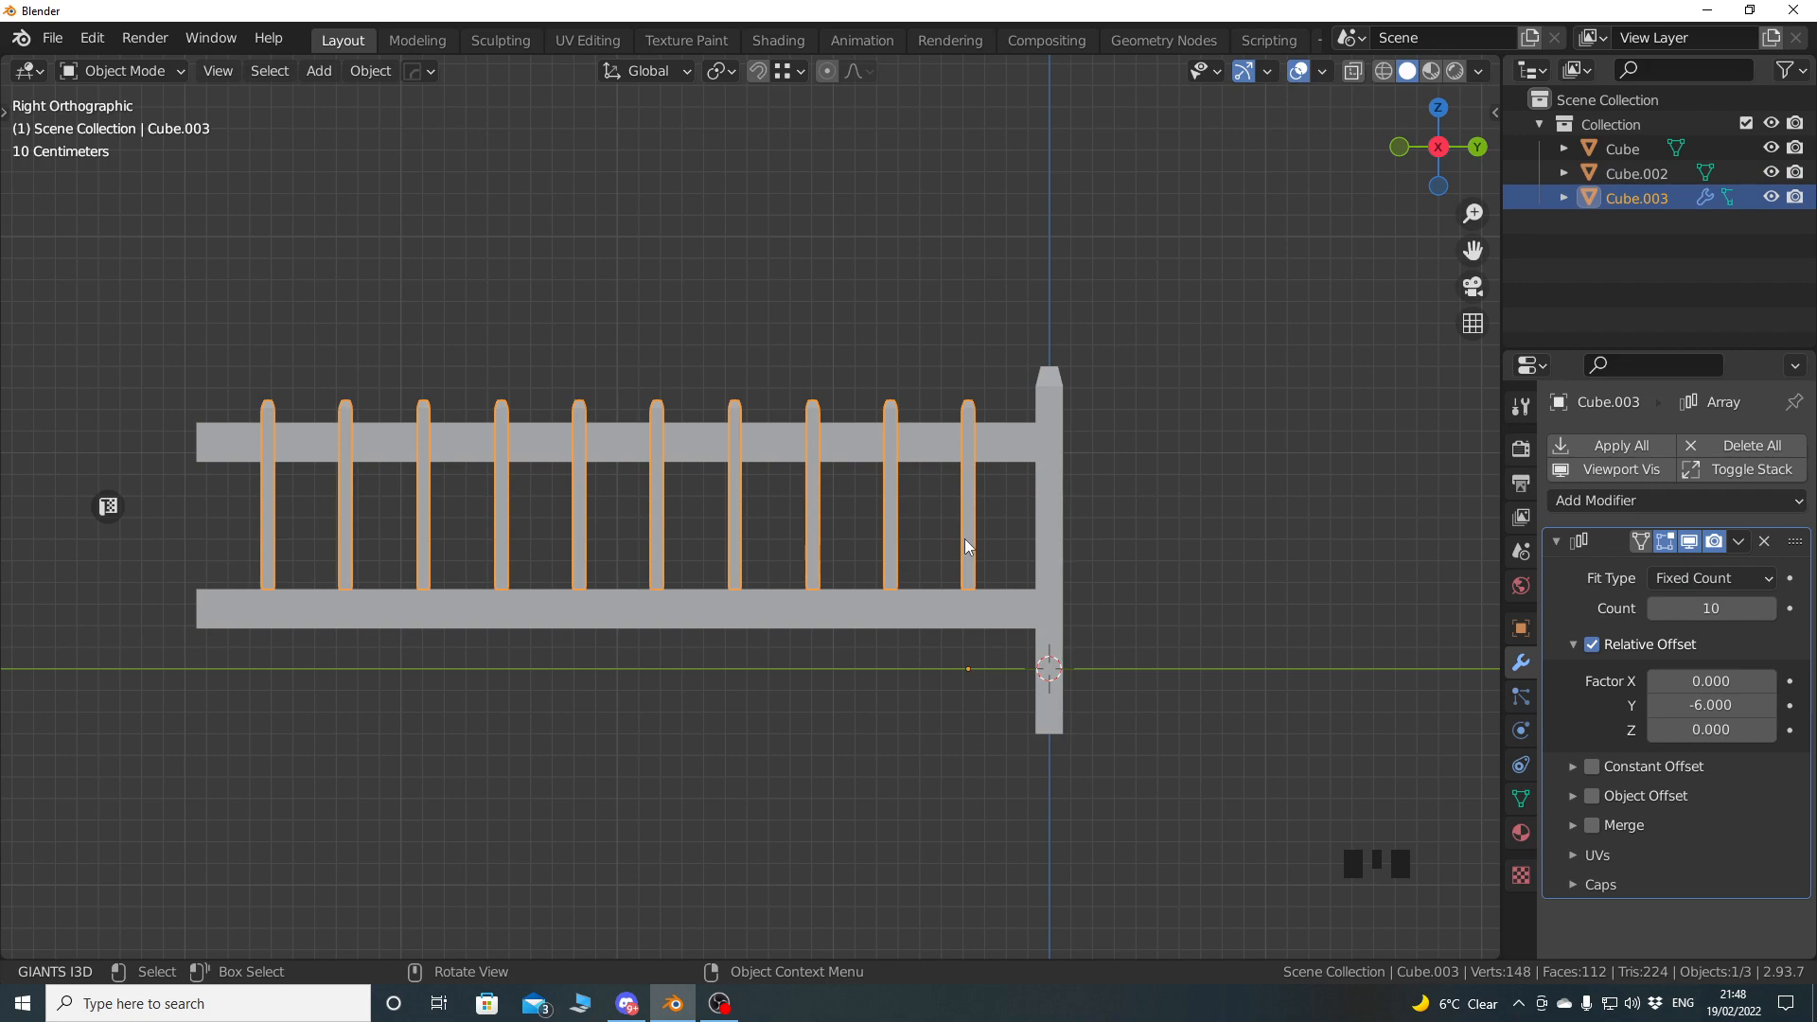
Sharpen the fence post with the HOps Sharpen operation at 30° sharpness and 30° auto smooth.
mouse_move(980, 524)
middle_mouse_down()
mouse_move(991, 577)
mouse_move(1026, 591)
mouse_move(971, 532)
middle_mouse_up()
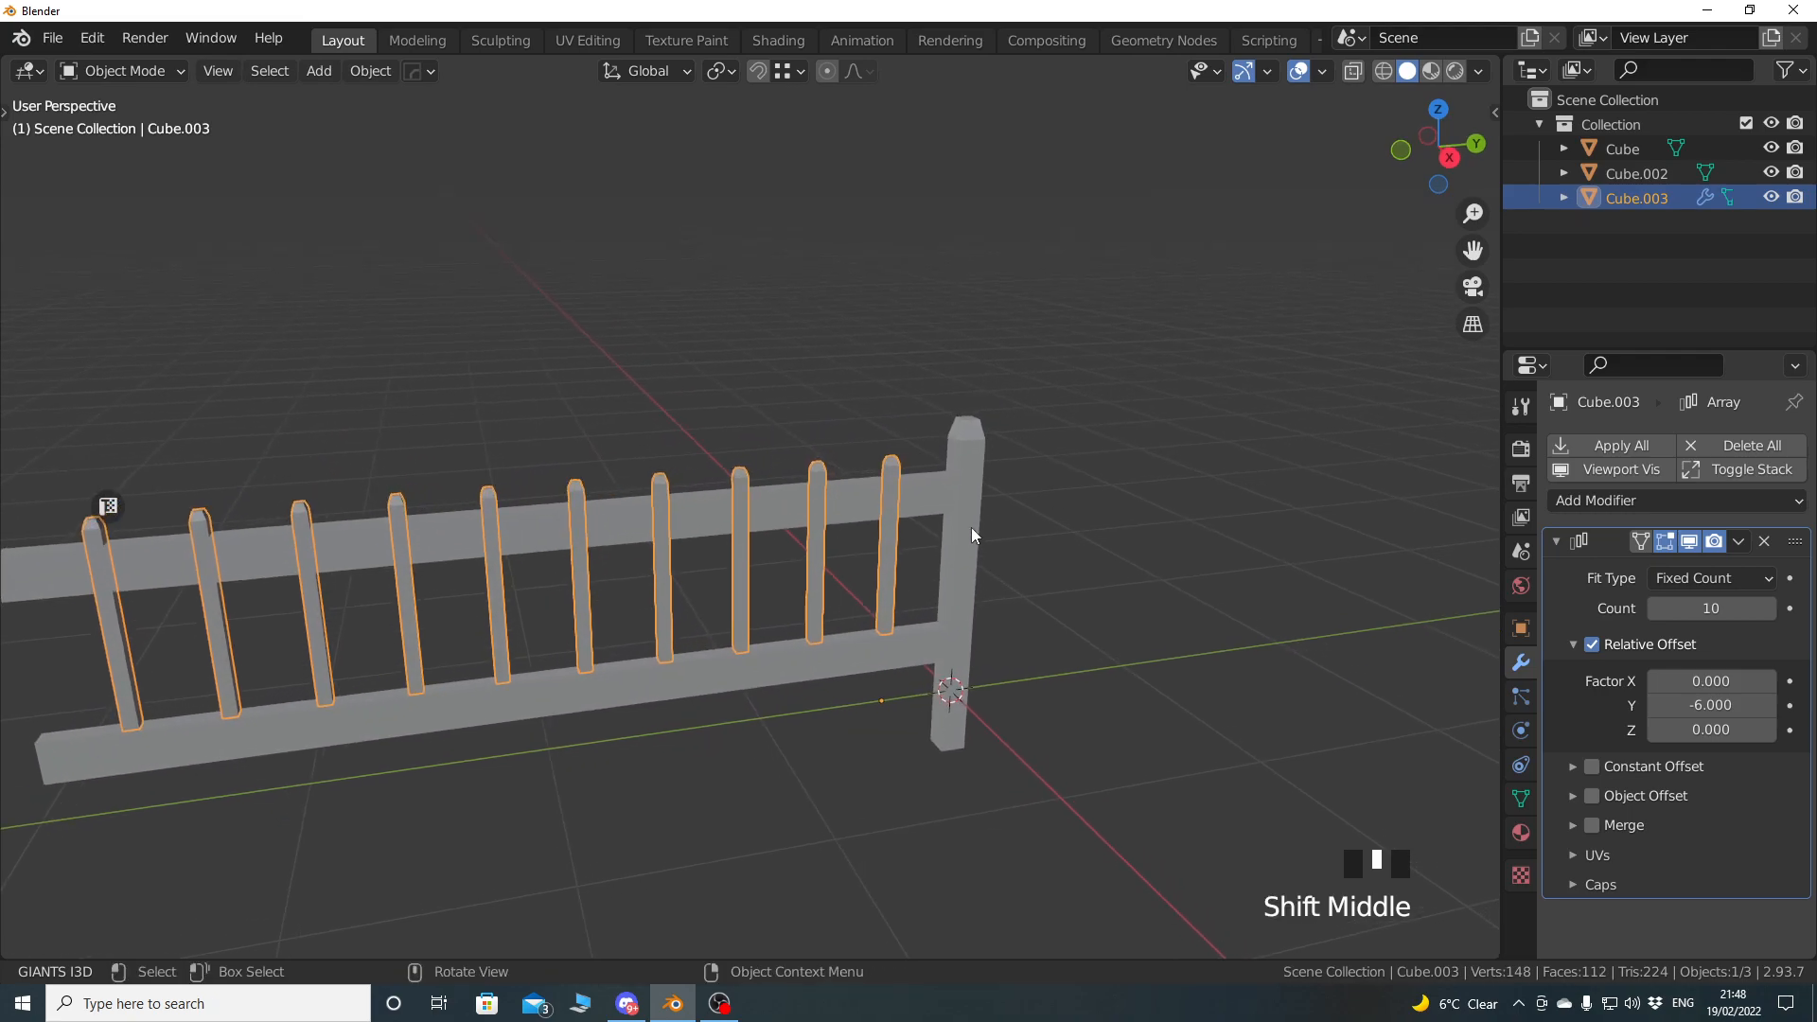
left_click(972, 532)
key("q")
left_click(975, 492)
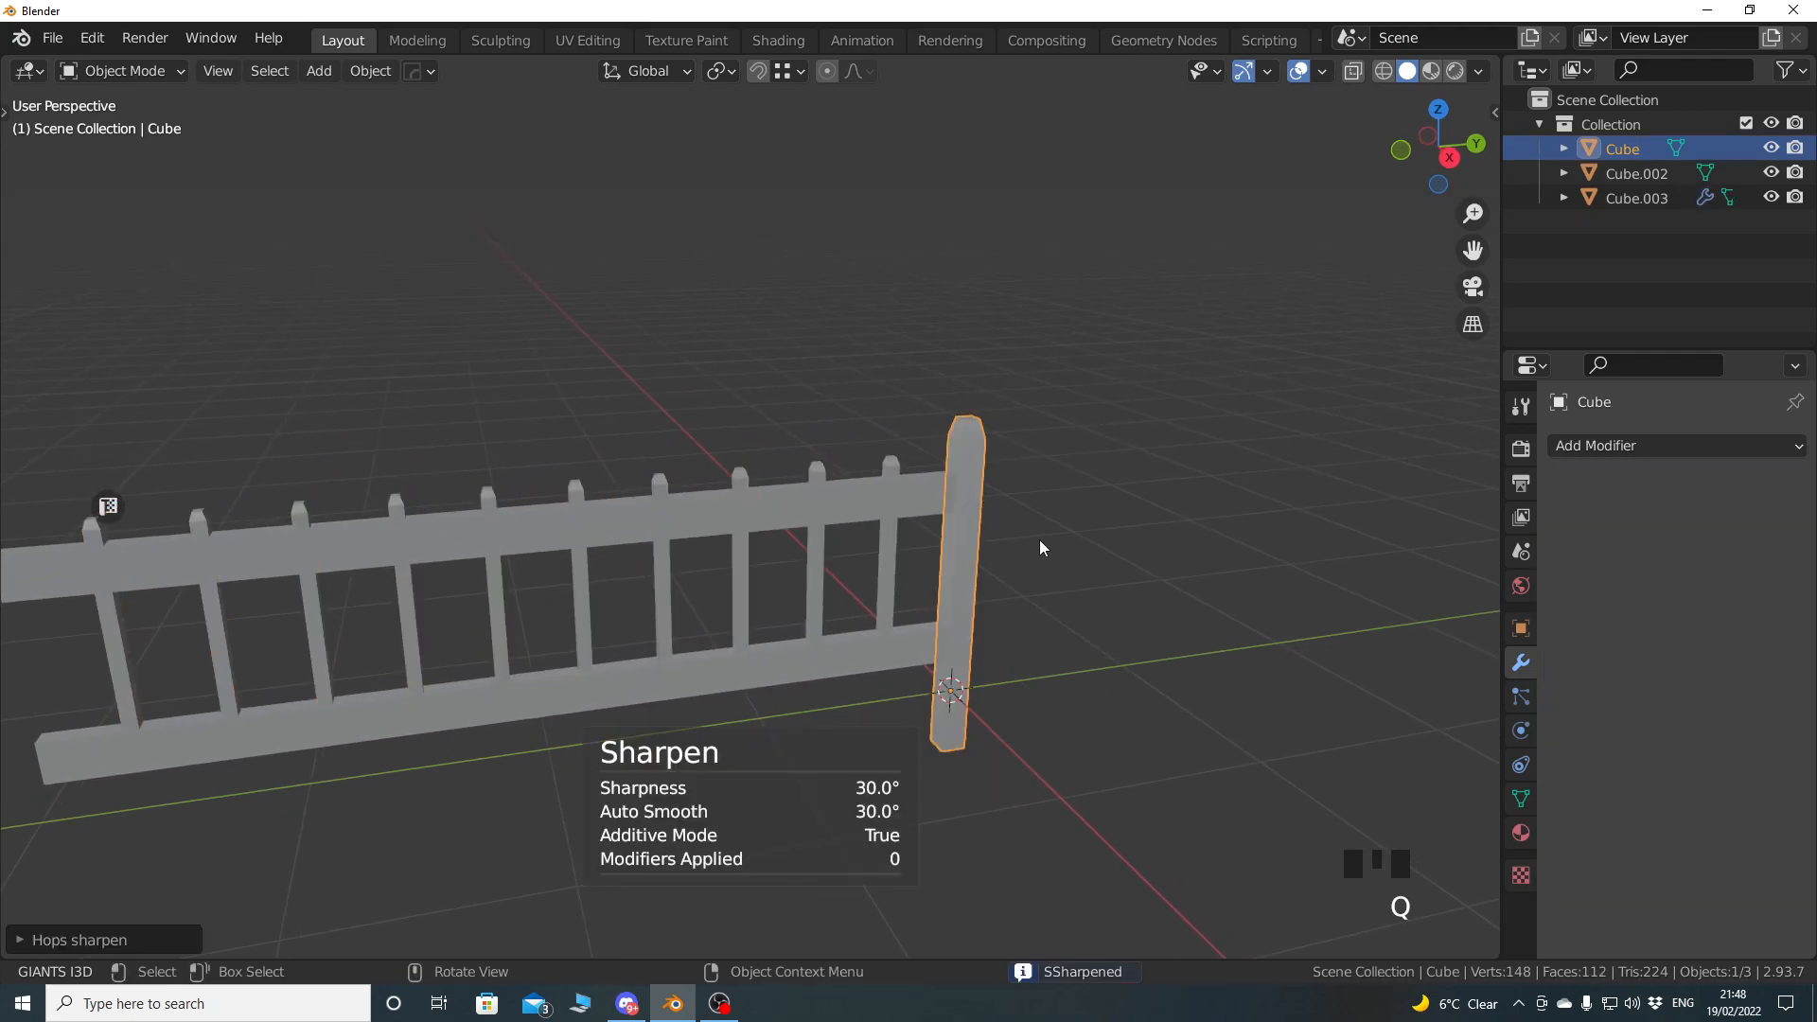
Apply the object transform to the two rails and to the arrayed slats.
left_click(899, 508)
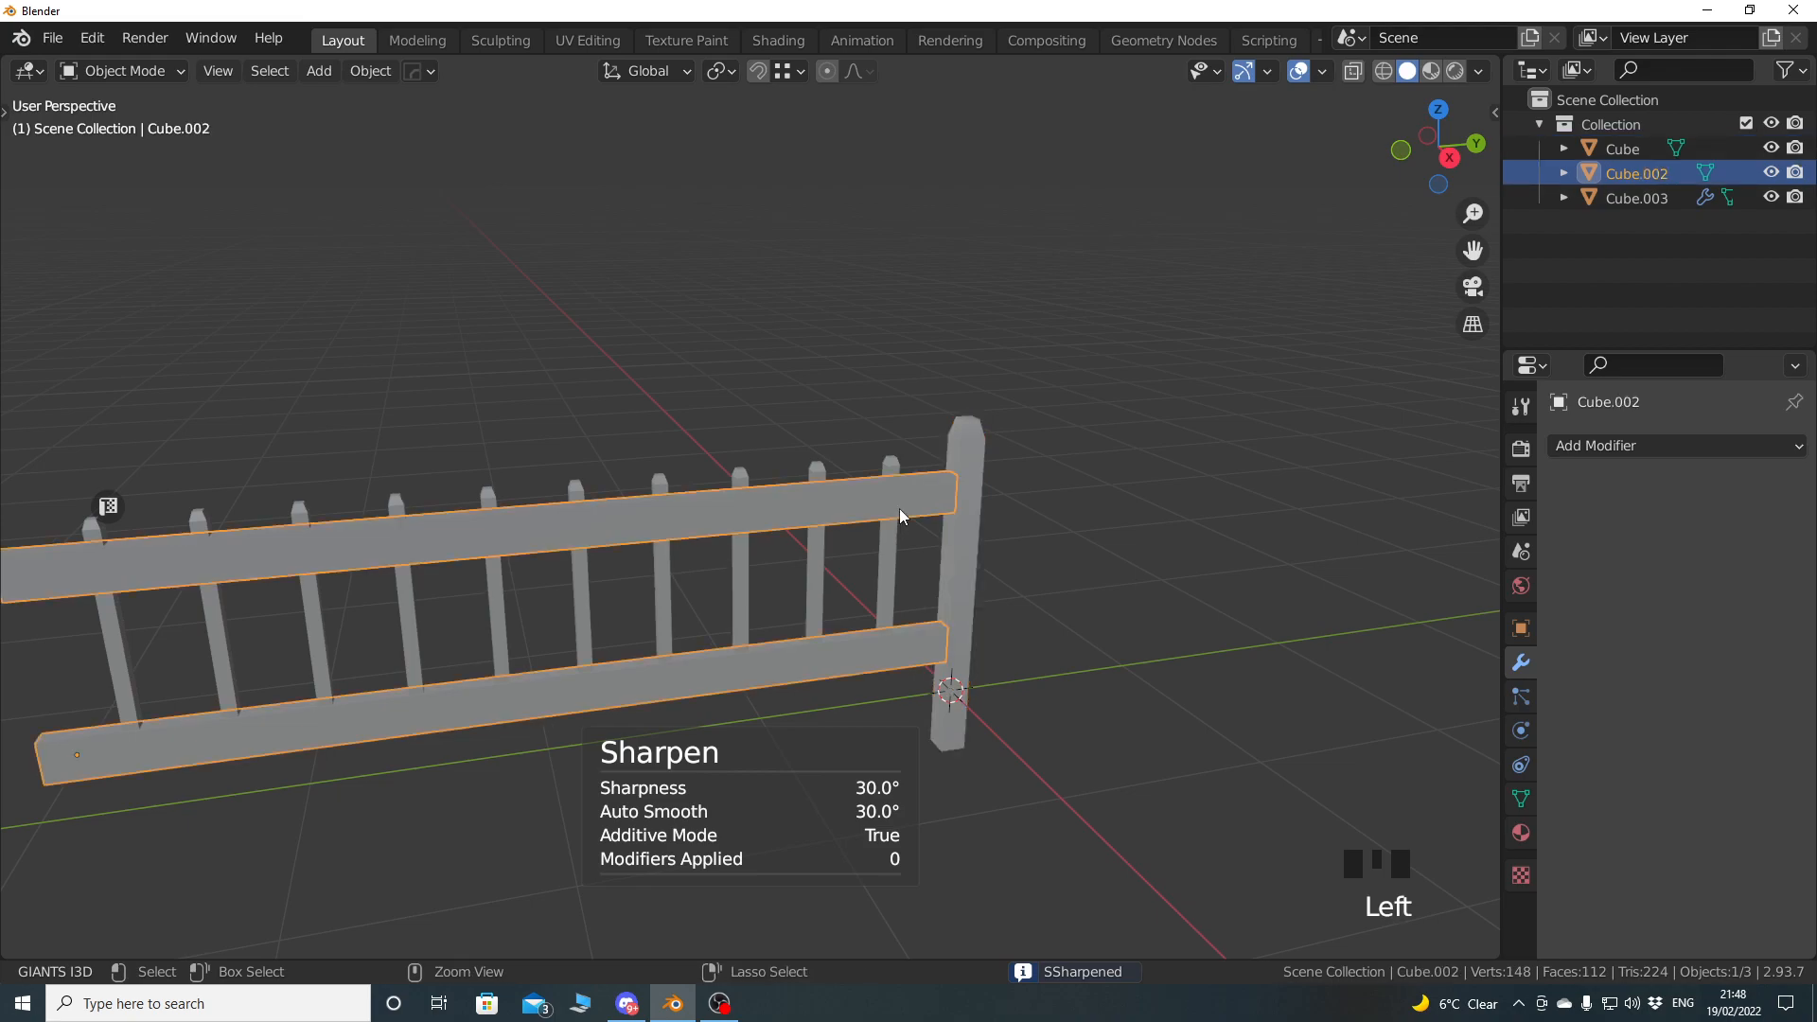
key("ctrl+a")
left_click(899, 508)
left_click(892, 548)
key("ctrl+a")
left_click(891, 550)
Sharpen the slats and the rails with the HOps Sharpen operation.
key("q")
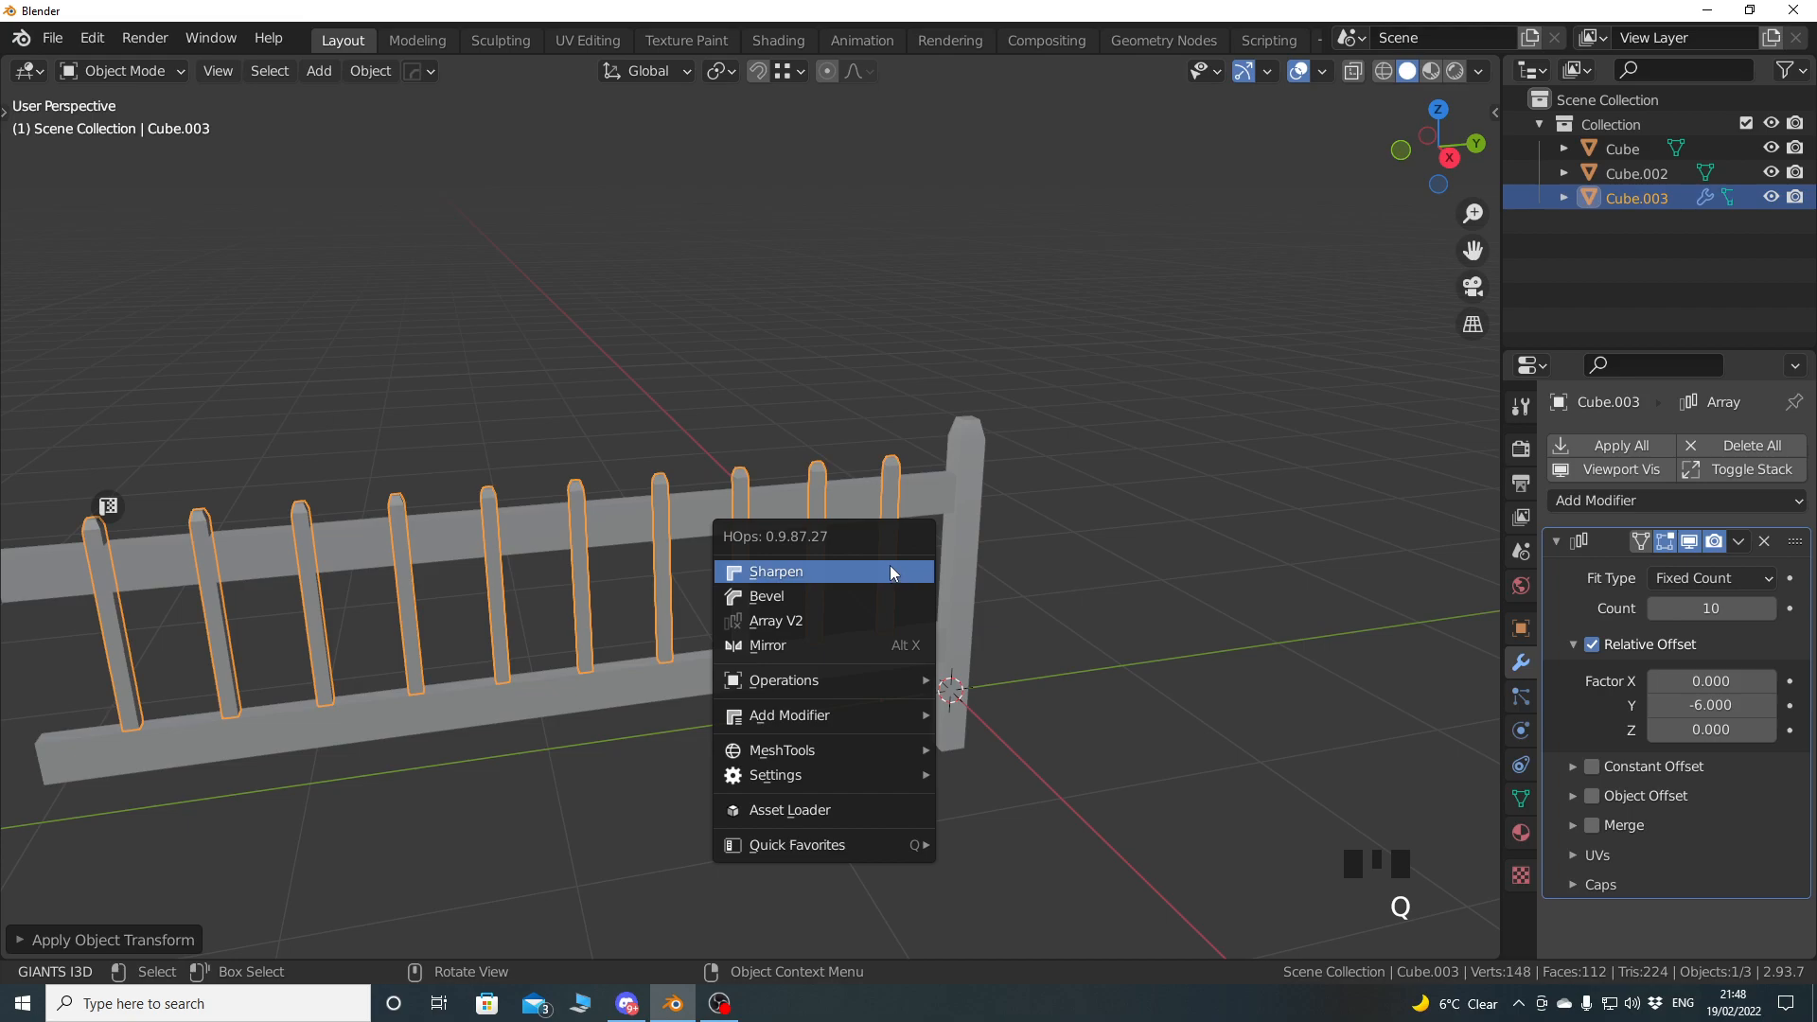
left_click(891, 568)
left_click(918, 511)
key("q")
left_click(919, 503)
Examine the rails' sharp edges in Edit Mode and their Auto Smooth option in the Normals settings.
middle_click_drag(979, 536, 823, 600, "shift")
key("Tab")
key("Tab")
scroll(777, 590, "up", 5)
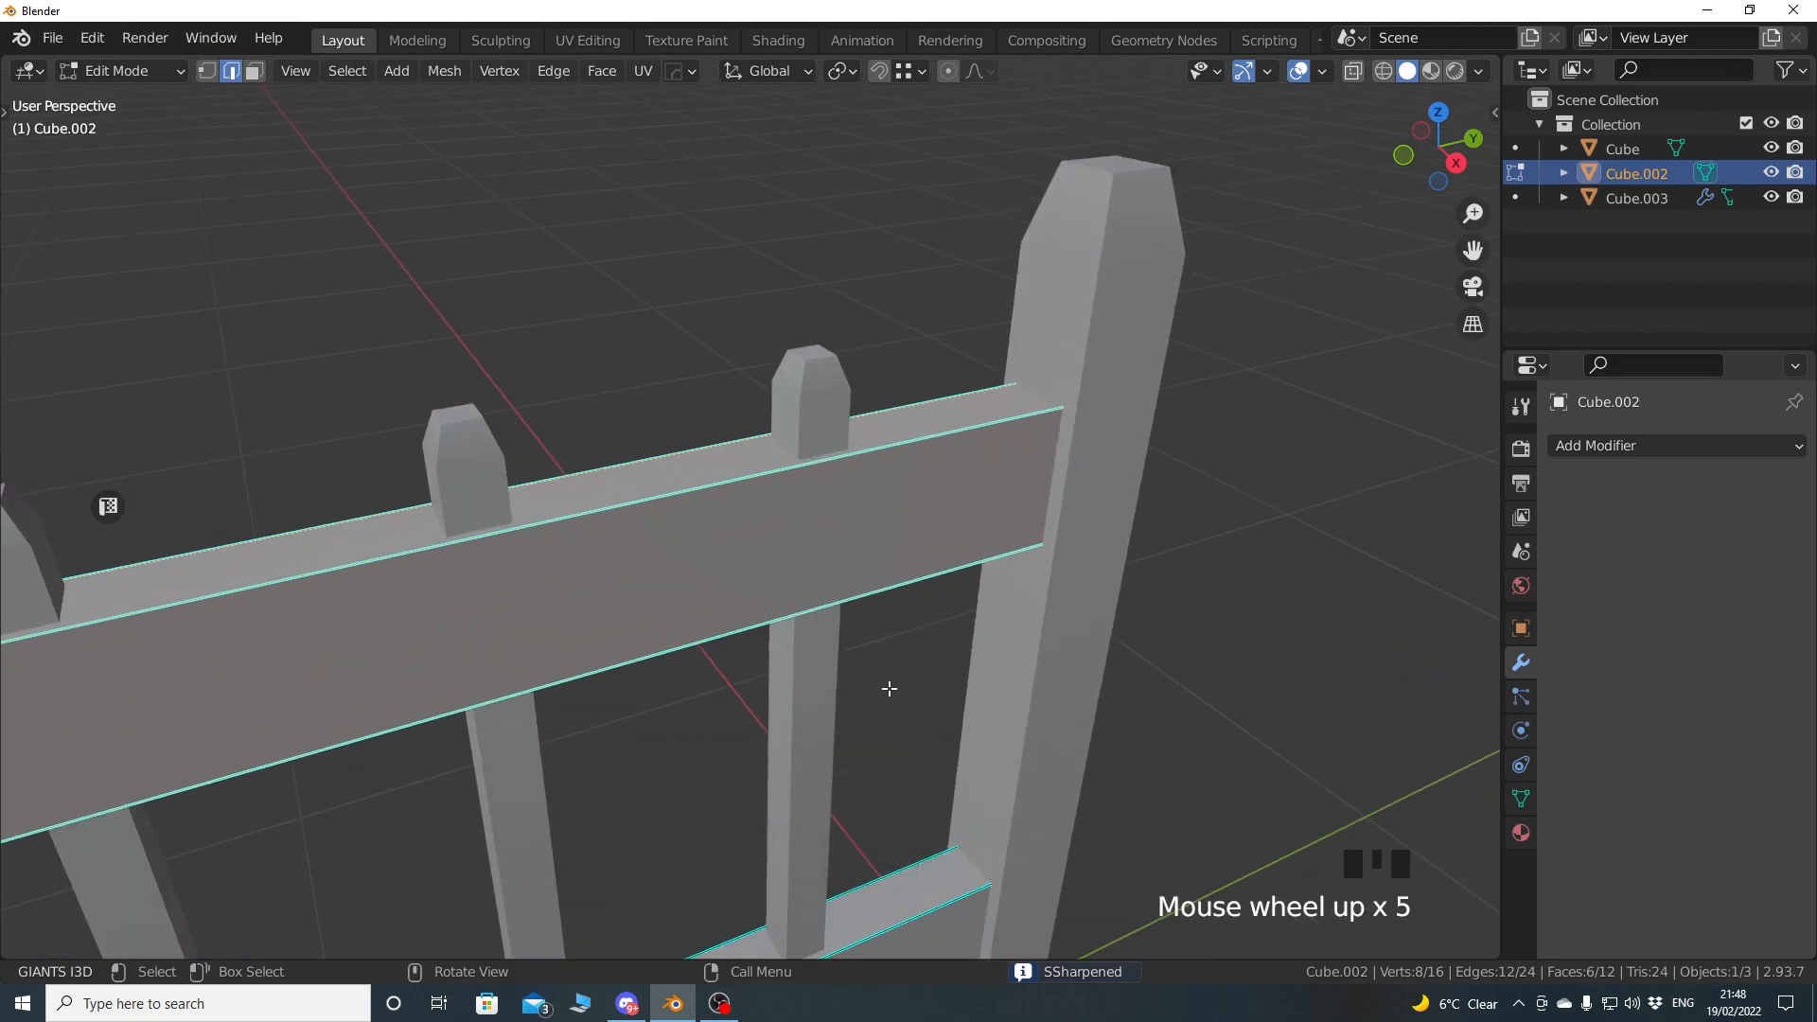
key("Tab")
right_click(873, 384)
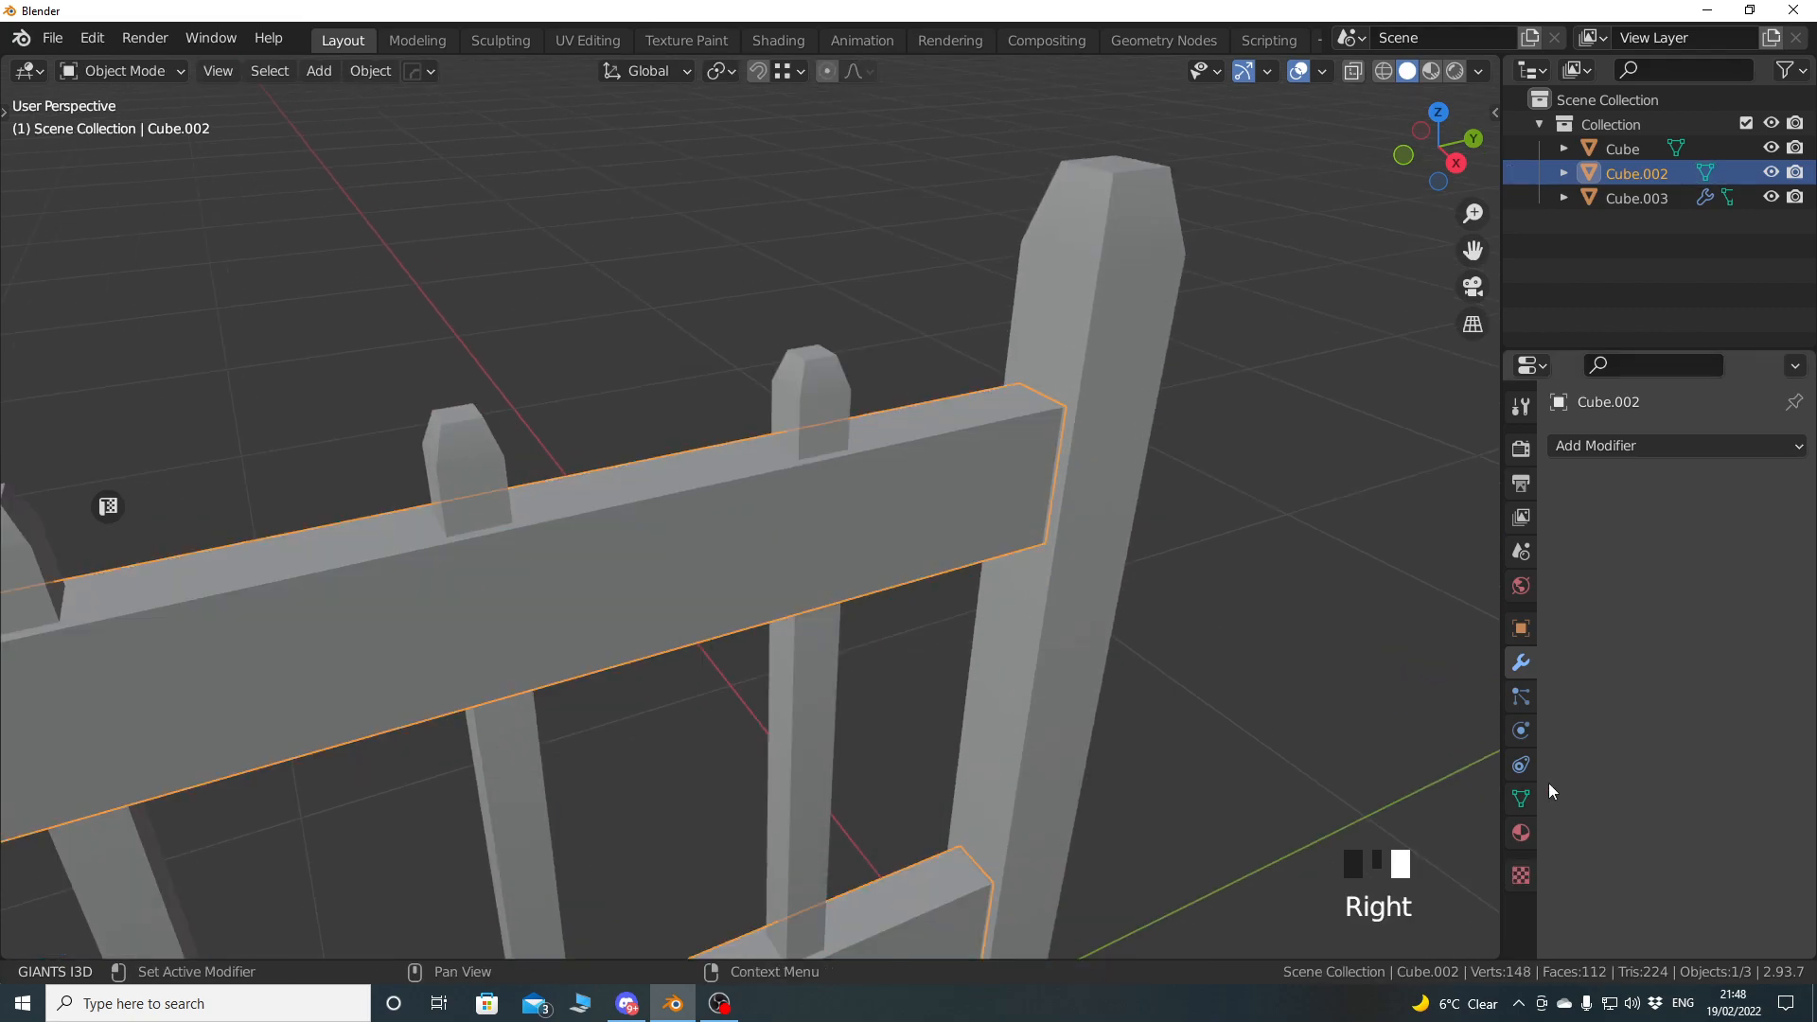
left_click(1521, 799)
scroll(1615, 861, "down", 3)
left_click(1614, 830)
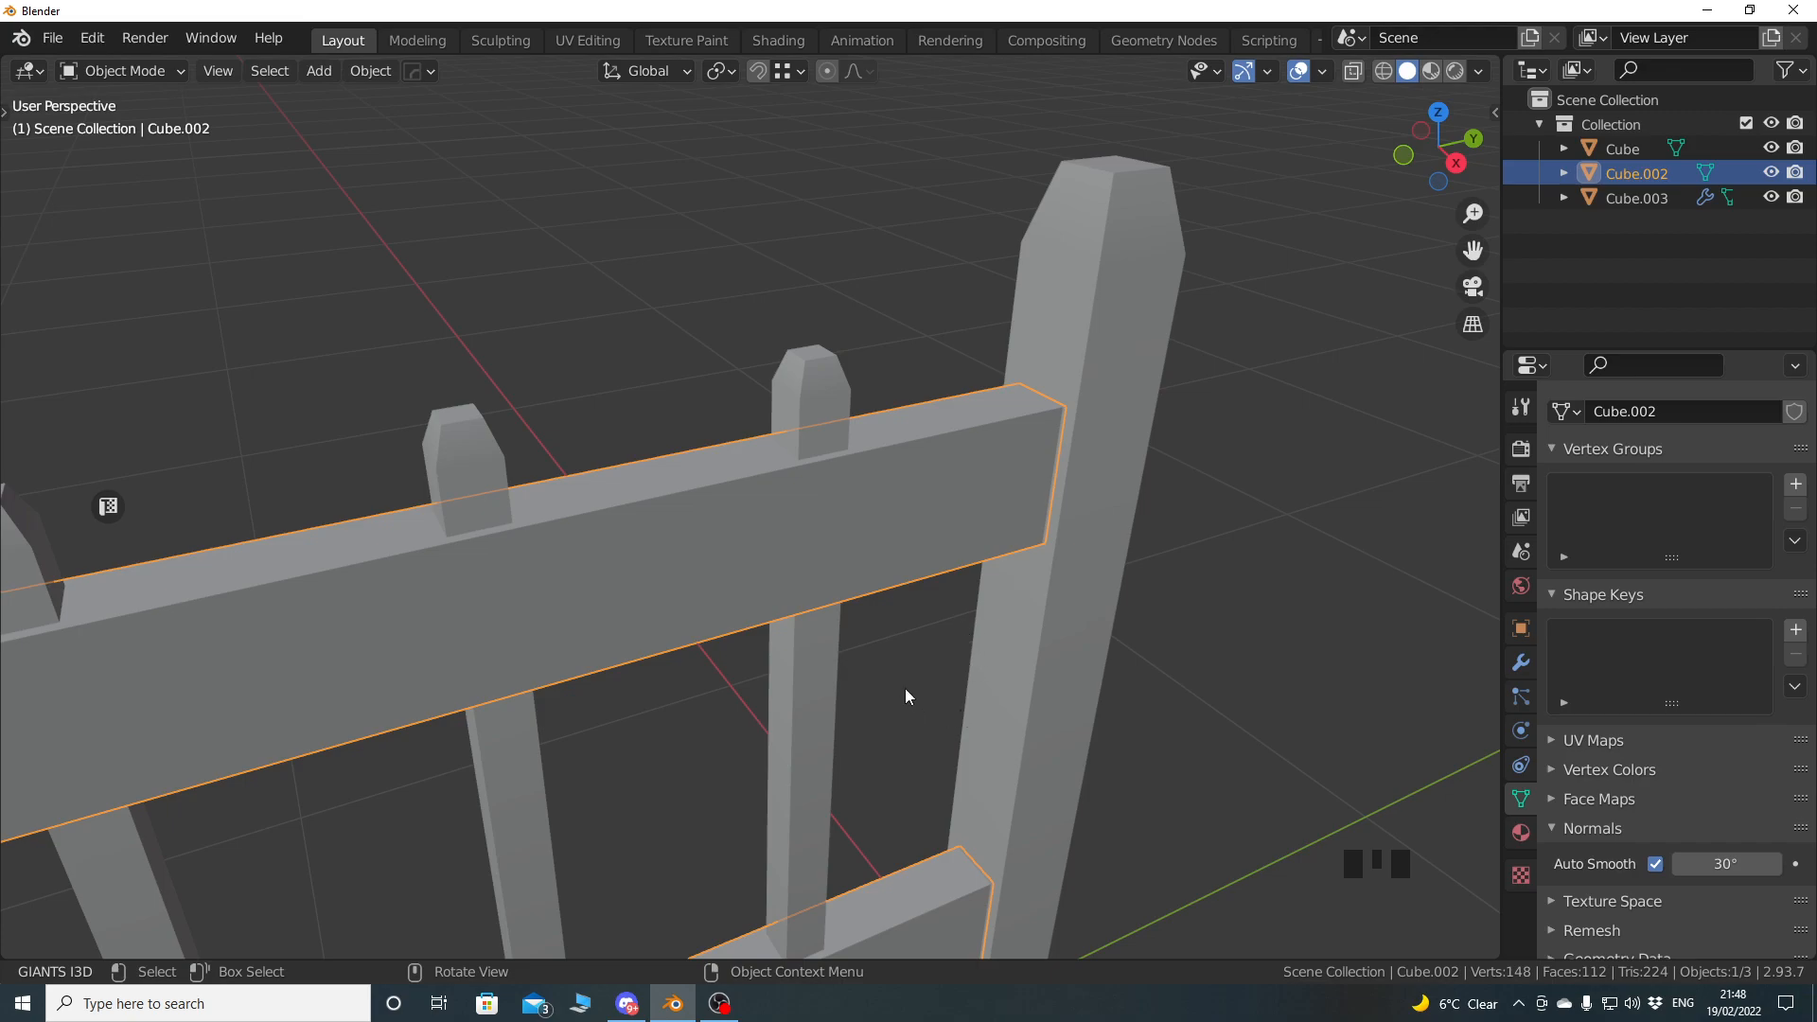
scroll(888, 654, "down", 2)
middle_click_drag(888, 653, 929, 650, "shift")
key("q")
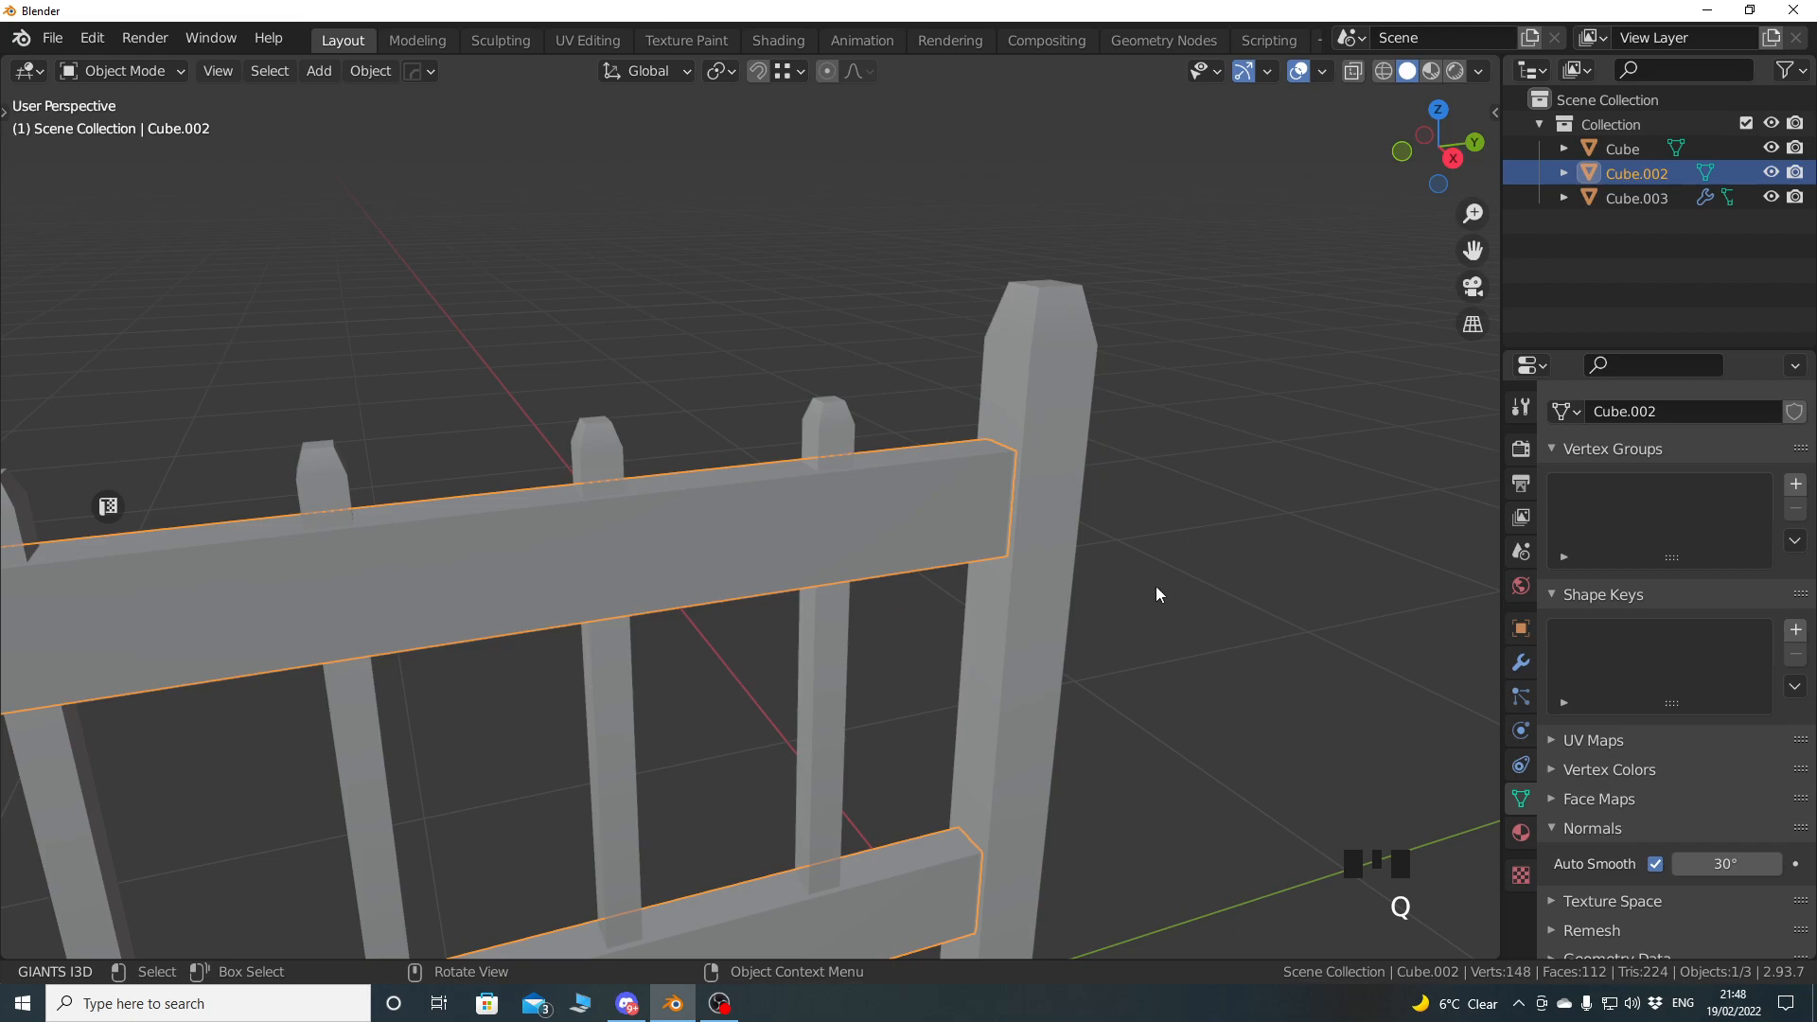
middle_click_drag(1035, 662, 891, 618)
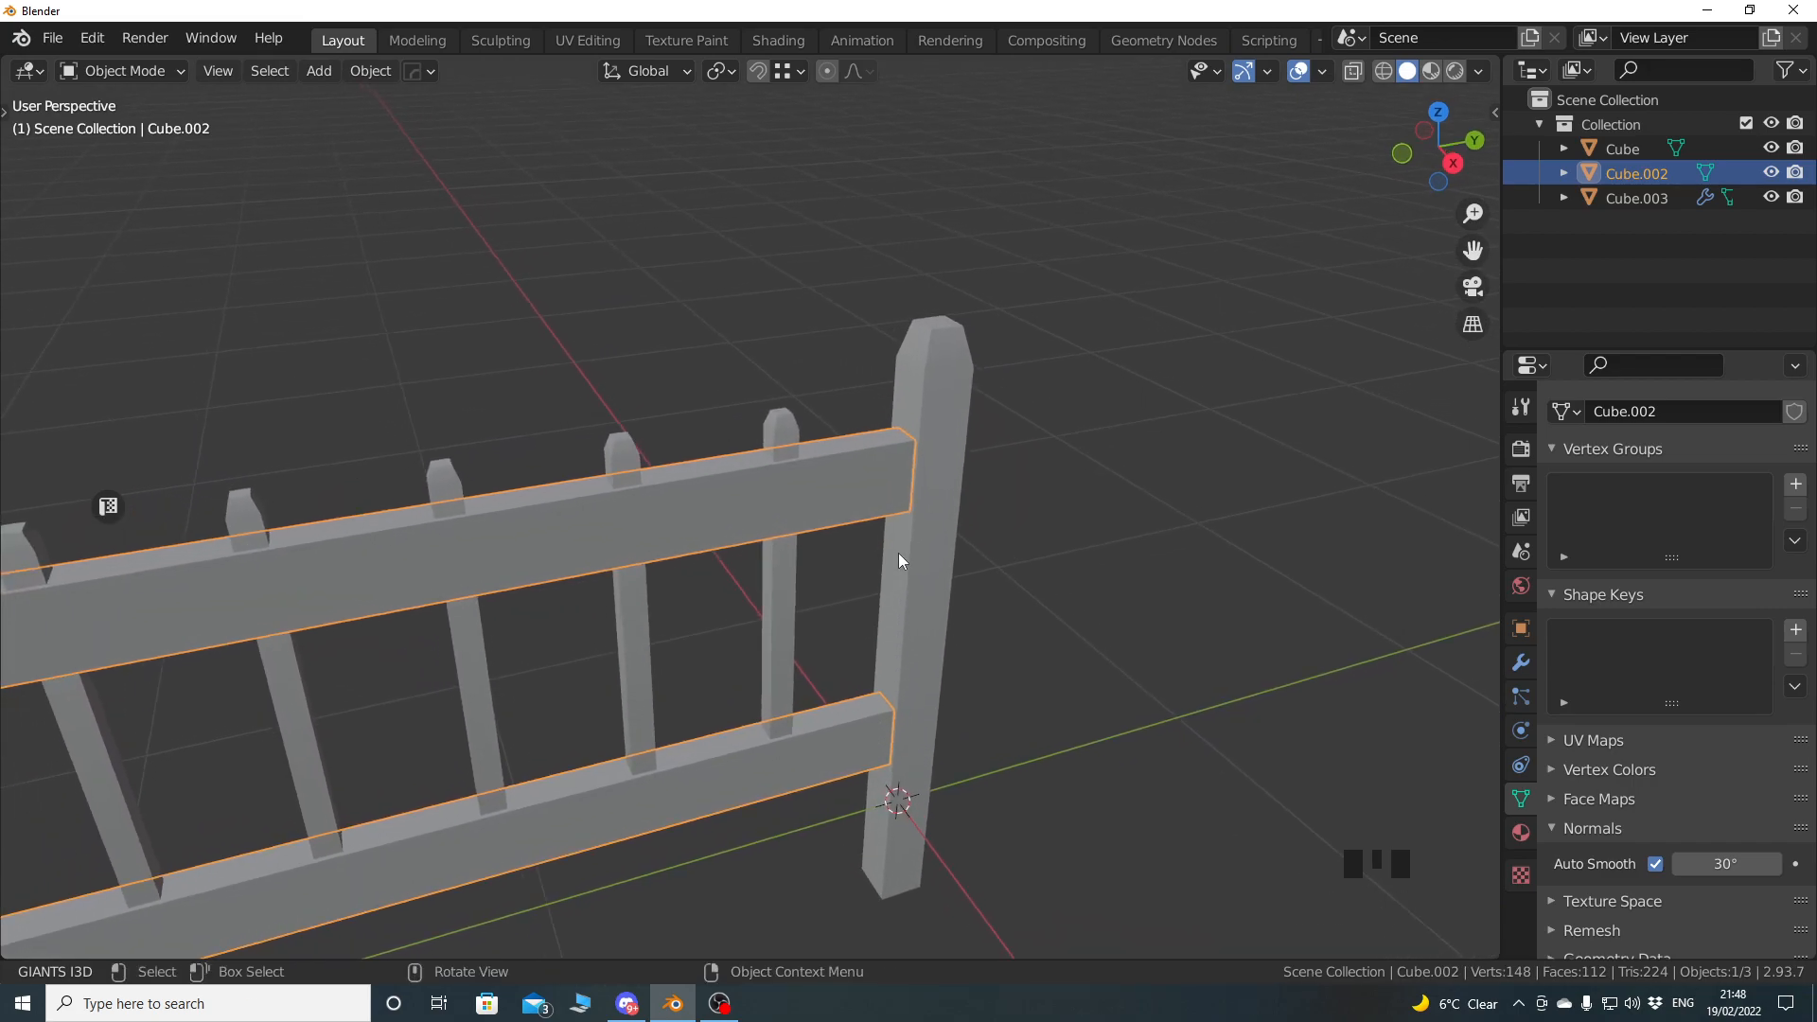
Split the 3D viewport into two side-by-side areas and turn the new one into a UV Editor.
left_click_drag(1496, 67, 824, 80)
left_click(853, 70)
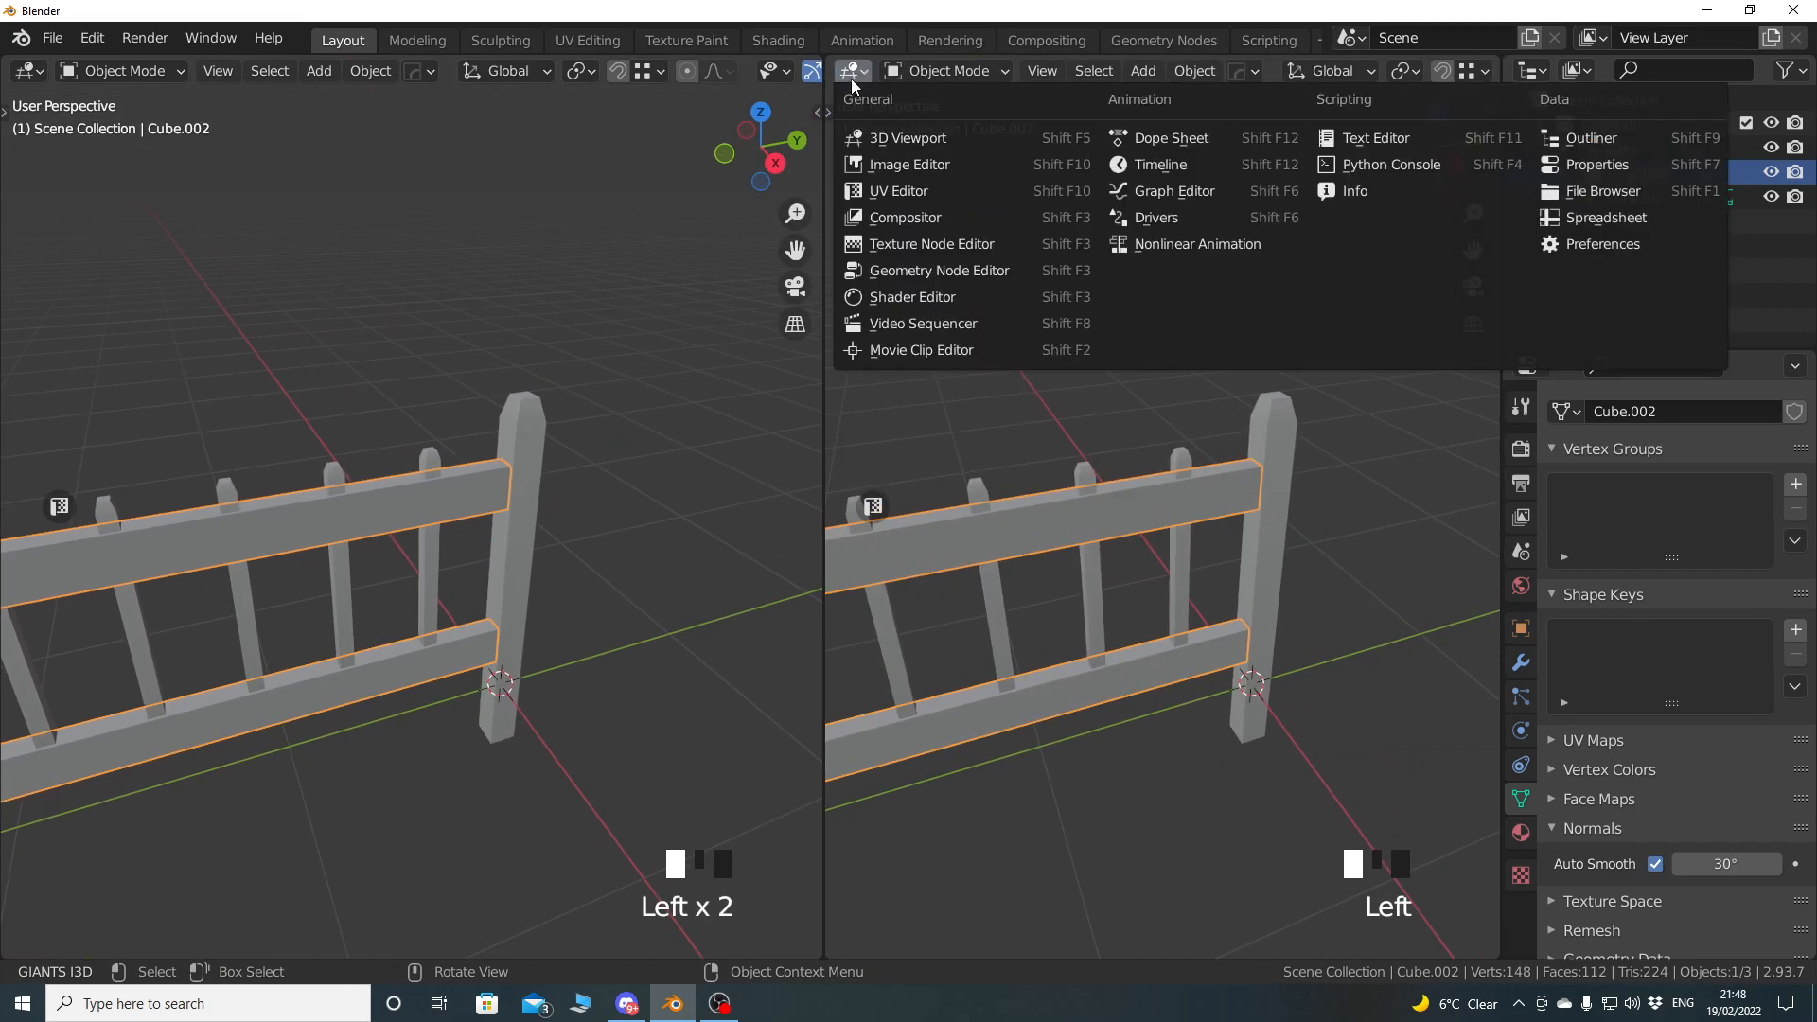
left_click(916, 191)
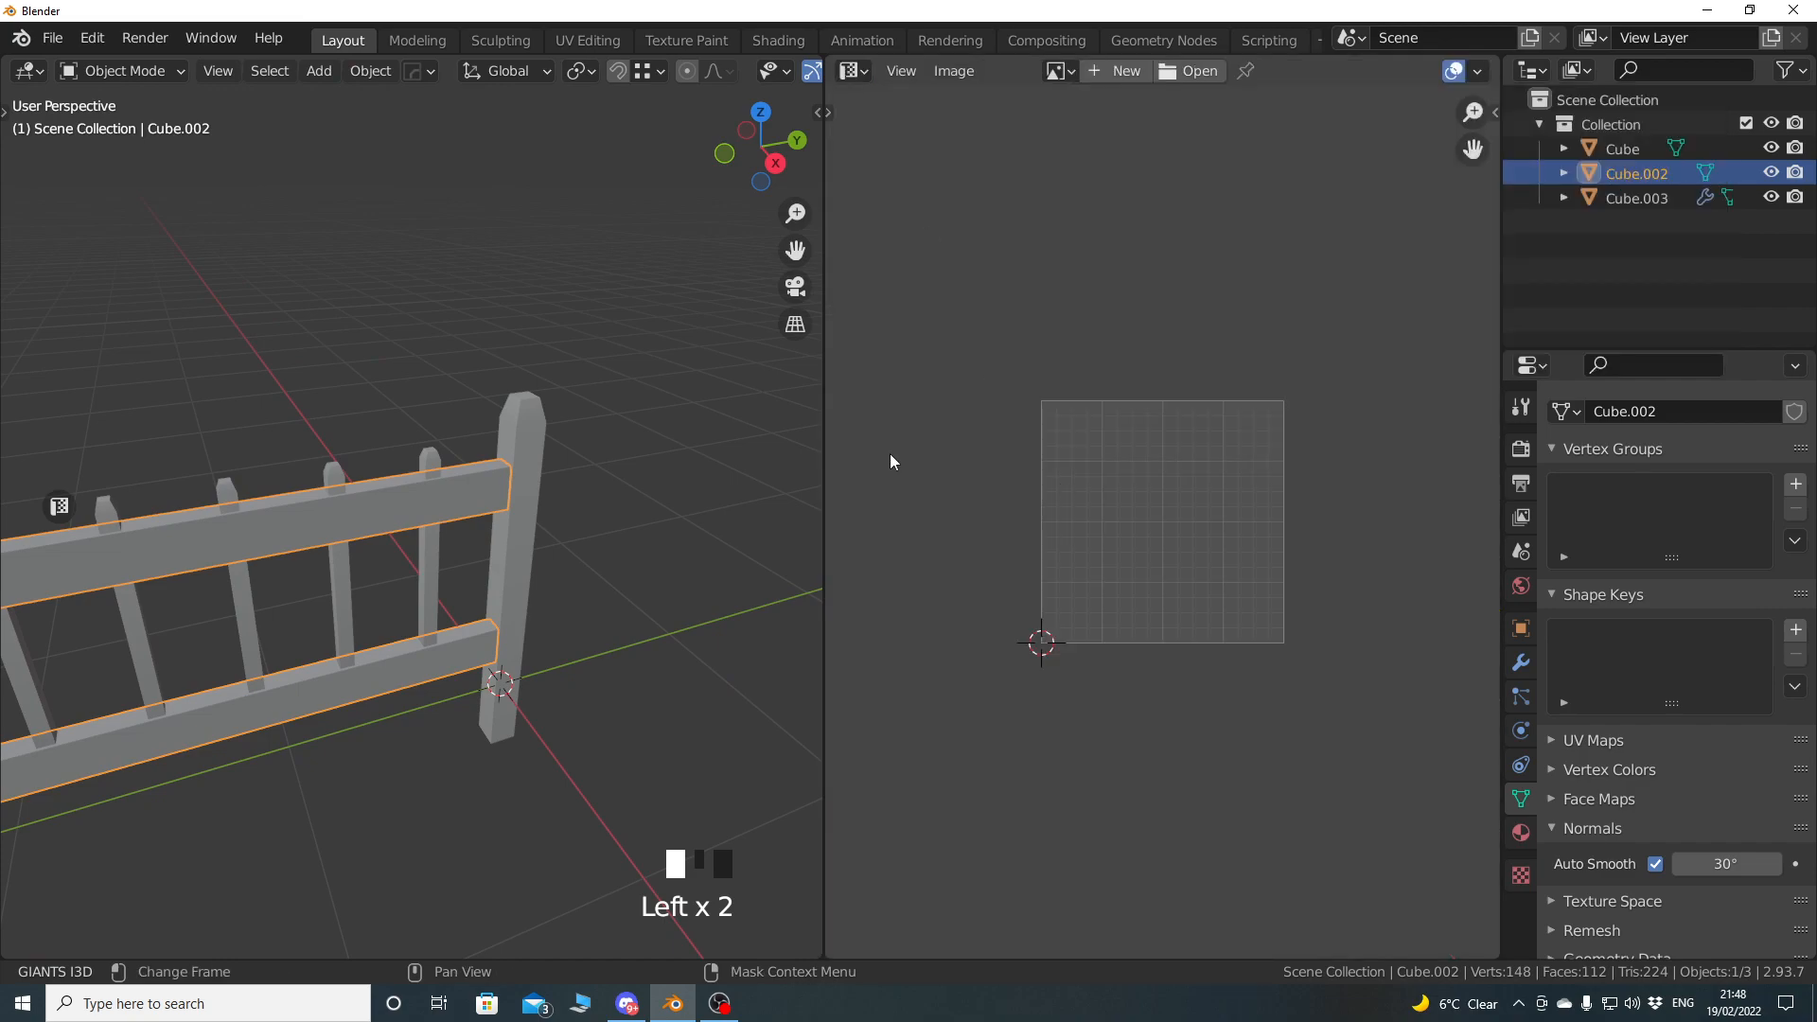
Inspect the existing UV layout of the slat with all of its faces selected.
middle_click_drag(710, 544, 551, 494)
left_click(334, 512)
middle_click_drag(350, 527, 635, 560, "shift")
scroll(560, 525, "down", 1)
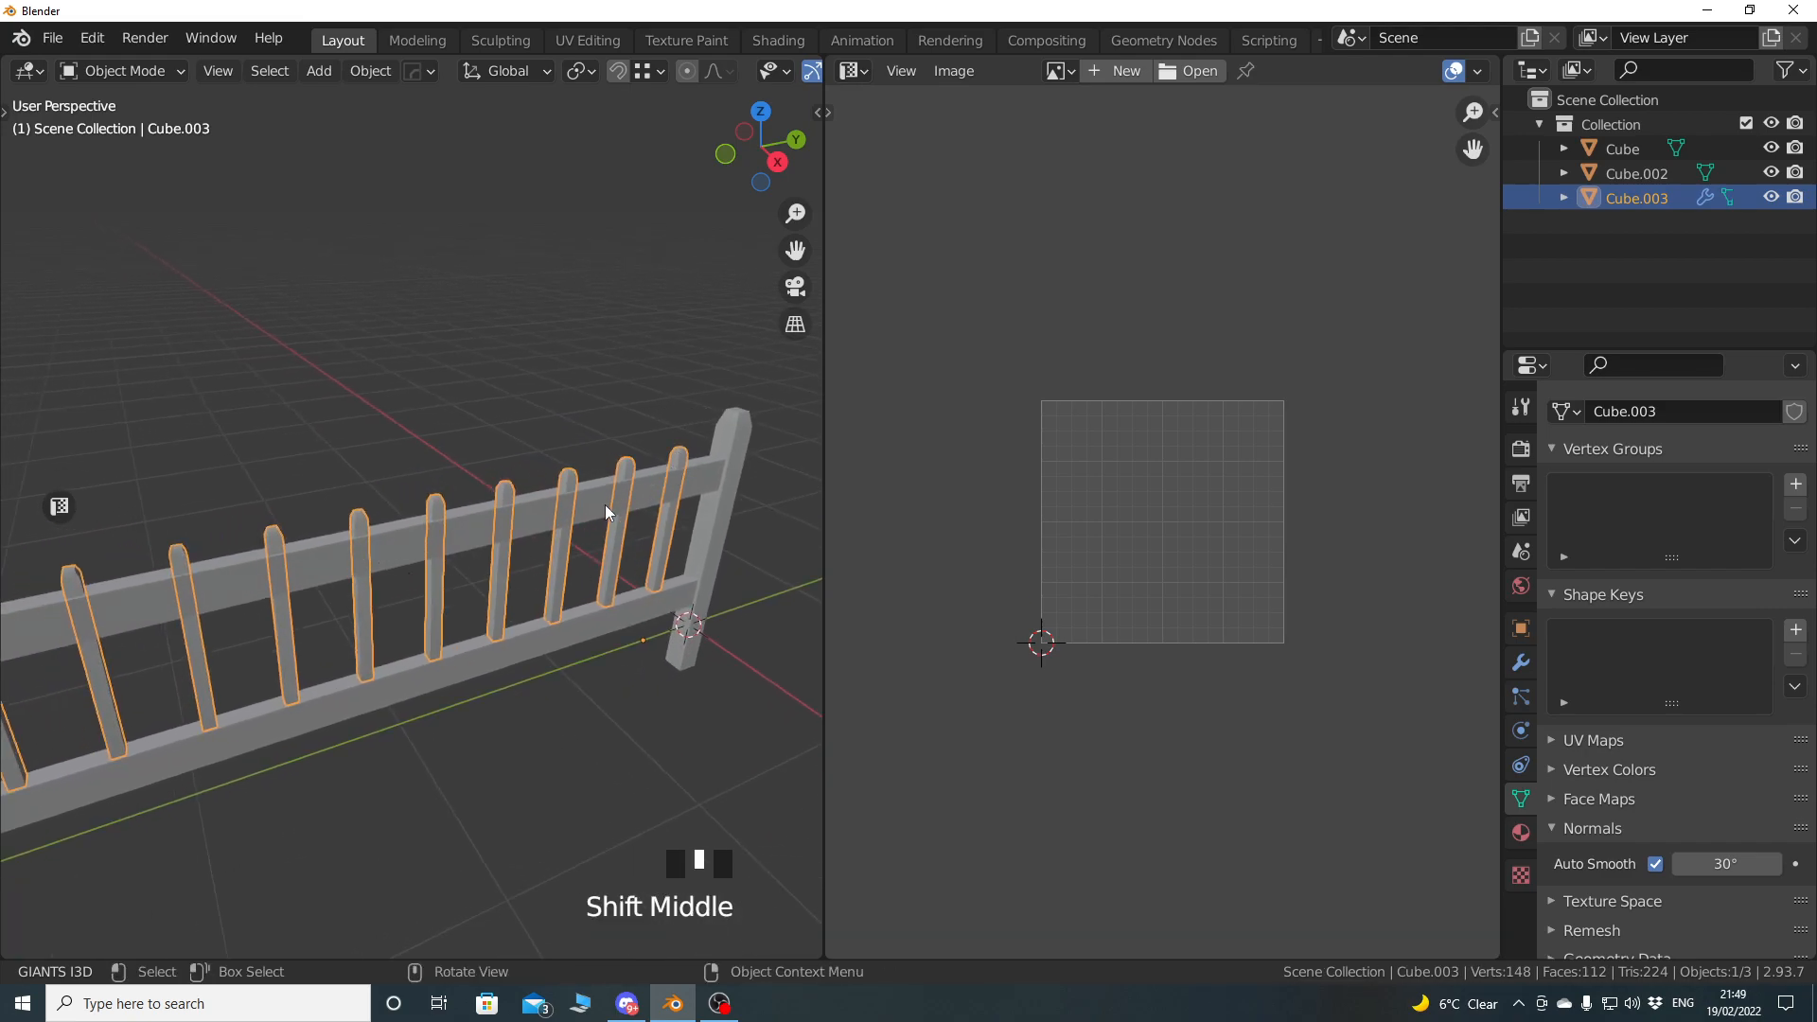
key("Tab")
key("a")
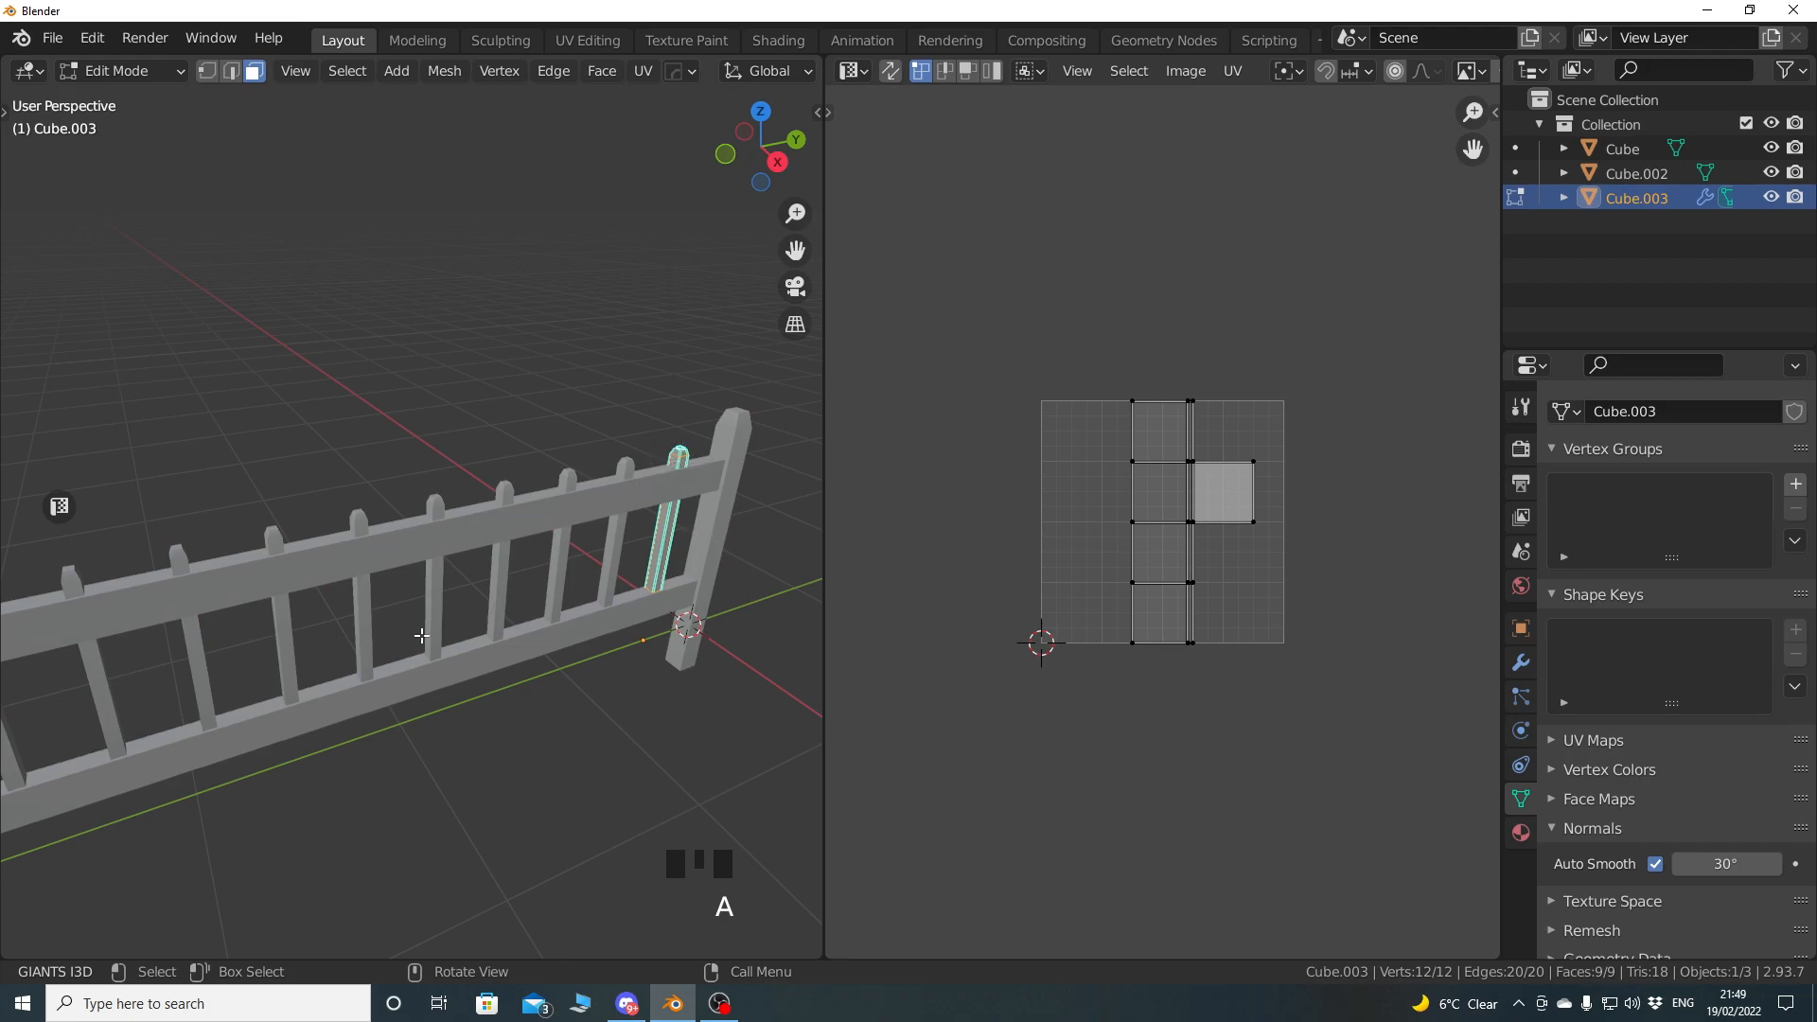
key("Tab")
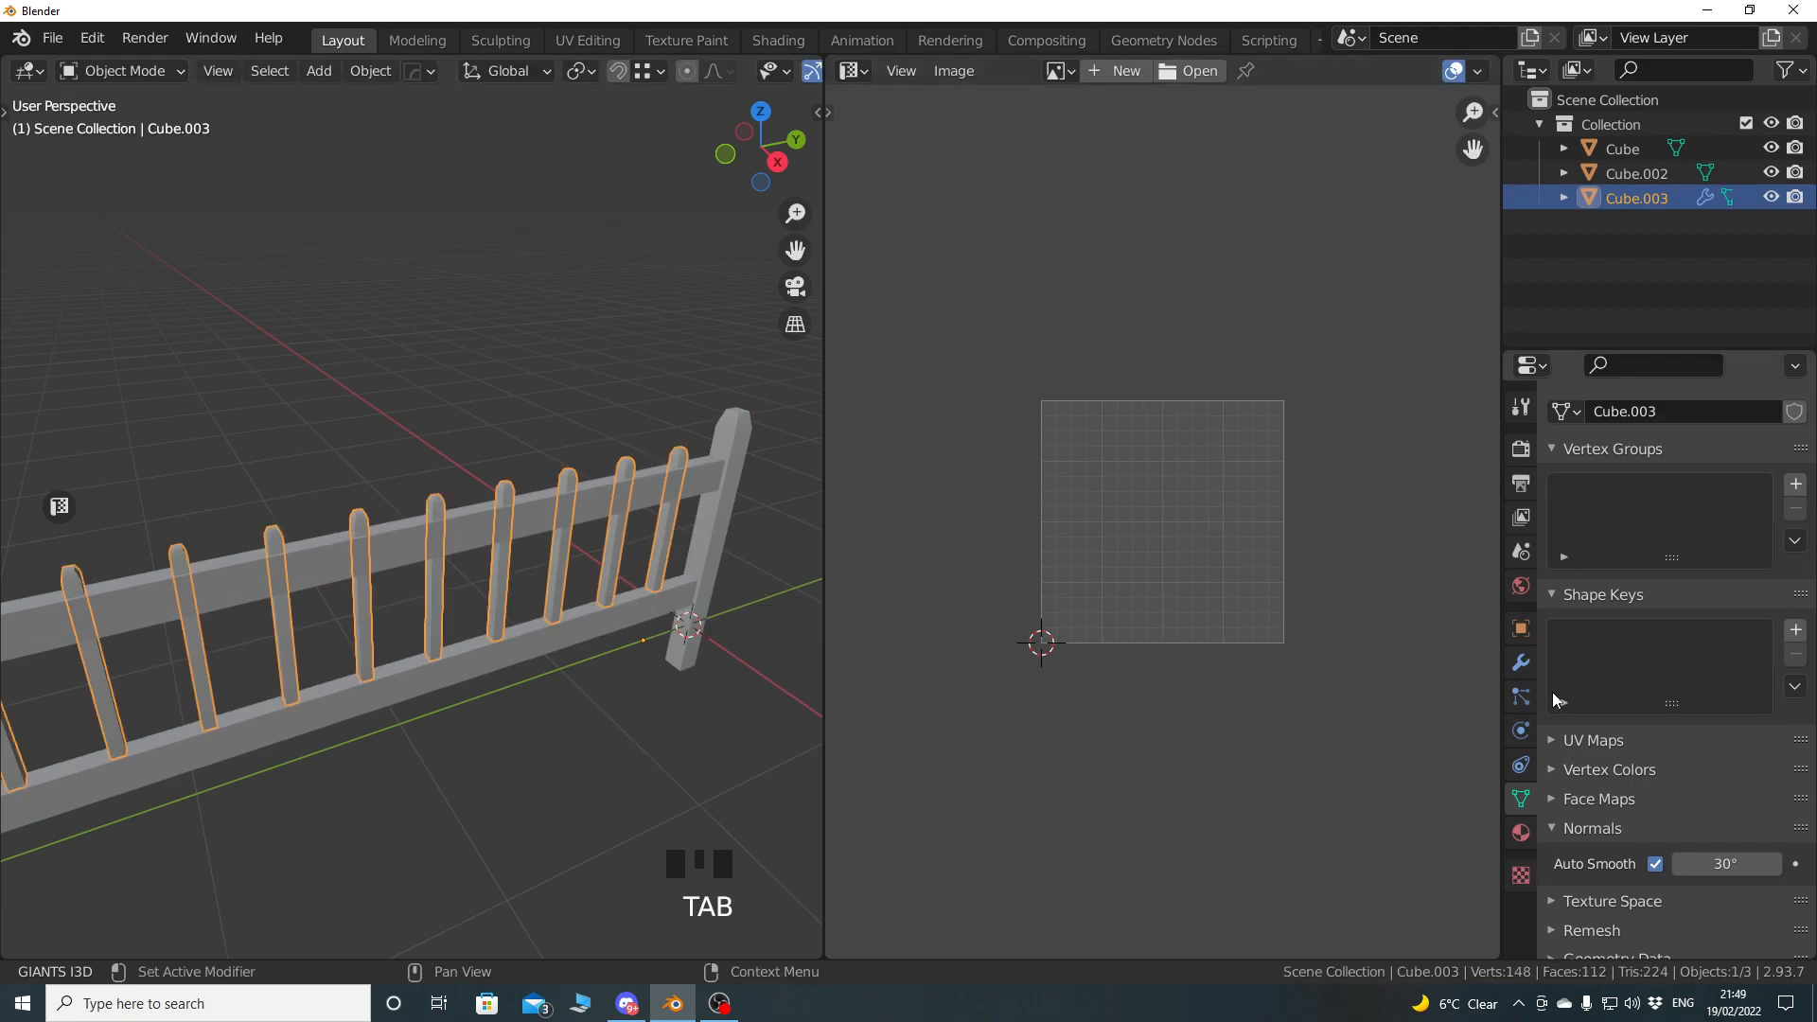
Widen the 3D viewport and mark the edge loop at the base of the first slat's tapered tip as sharp.
left_click(1521, 663)
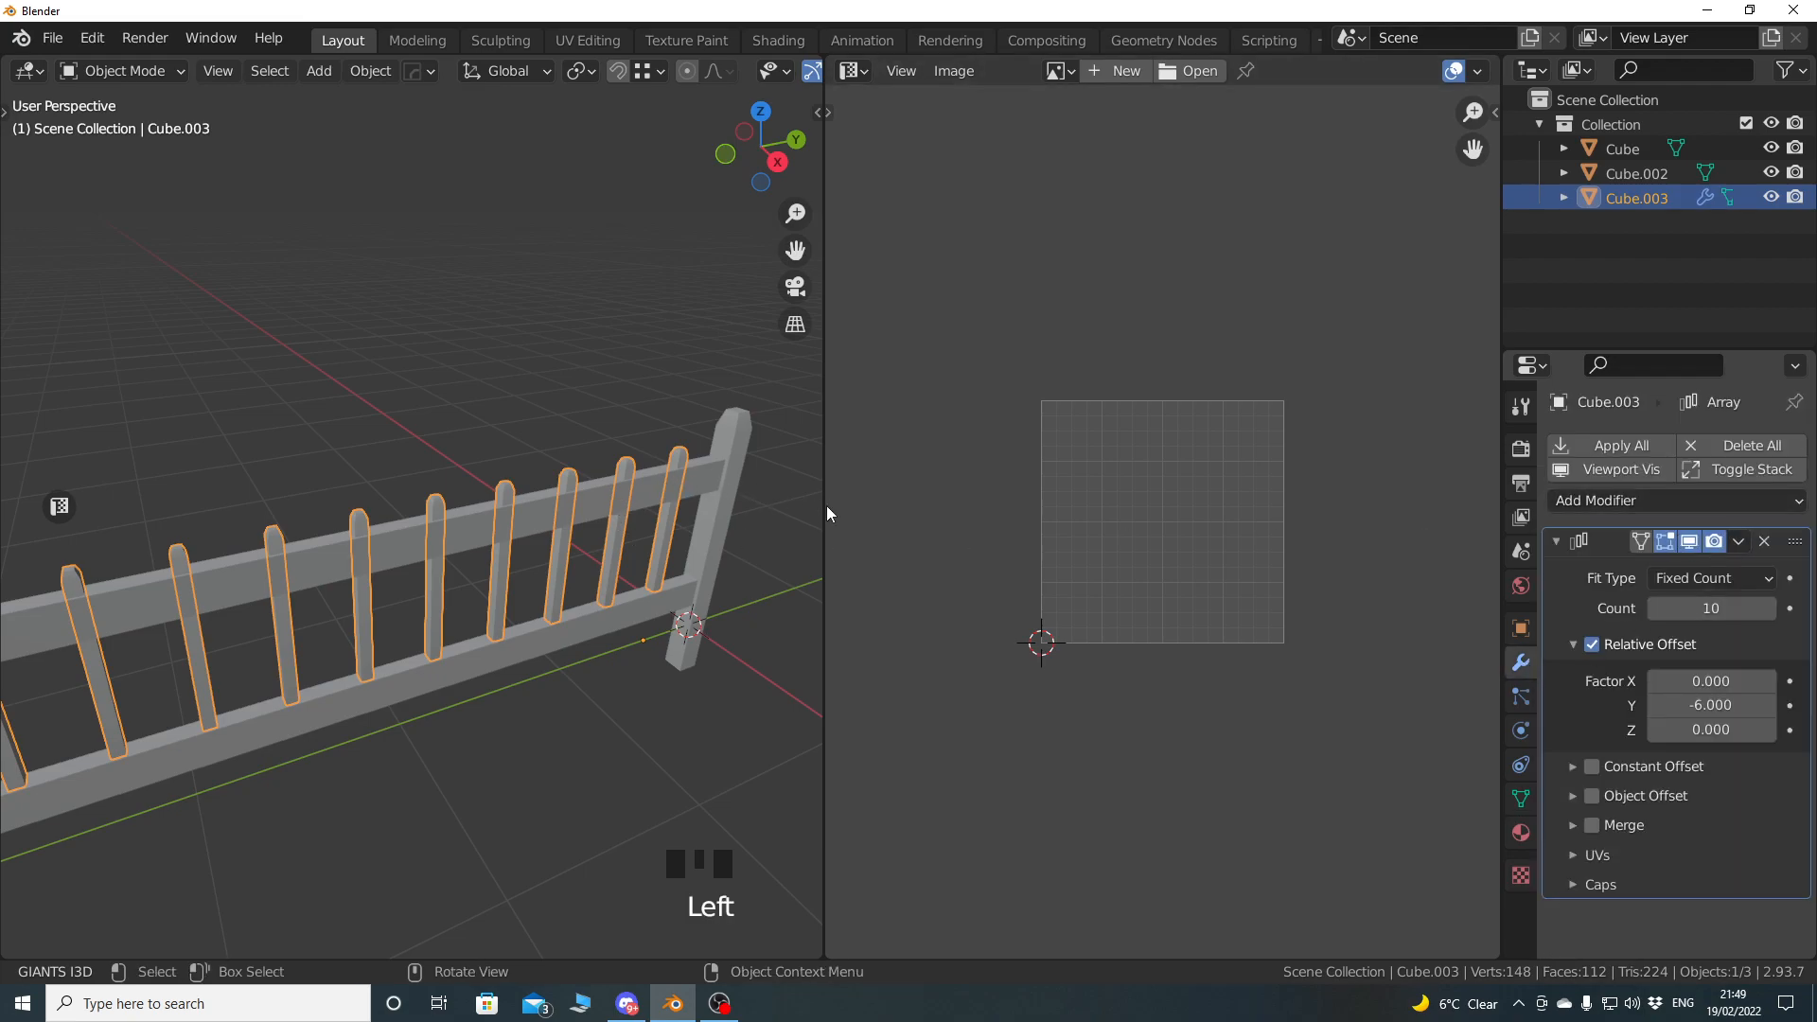
left_click_drag(825, 503, 1182, 503)
middle_click_drag(1001, 511, 553, 474, "shift")
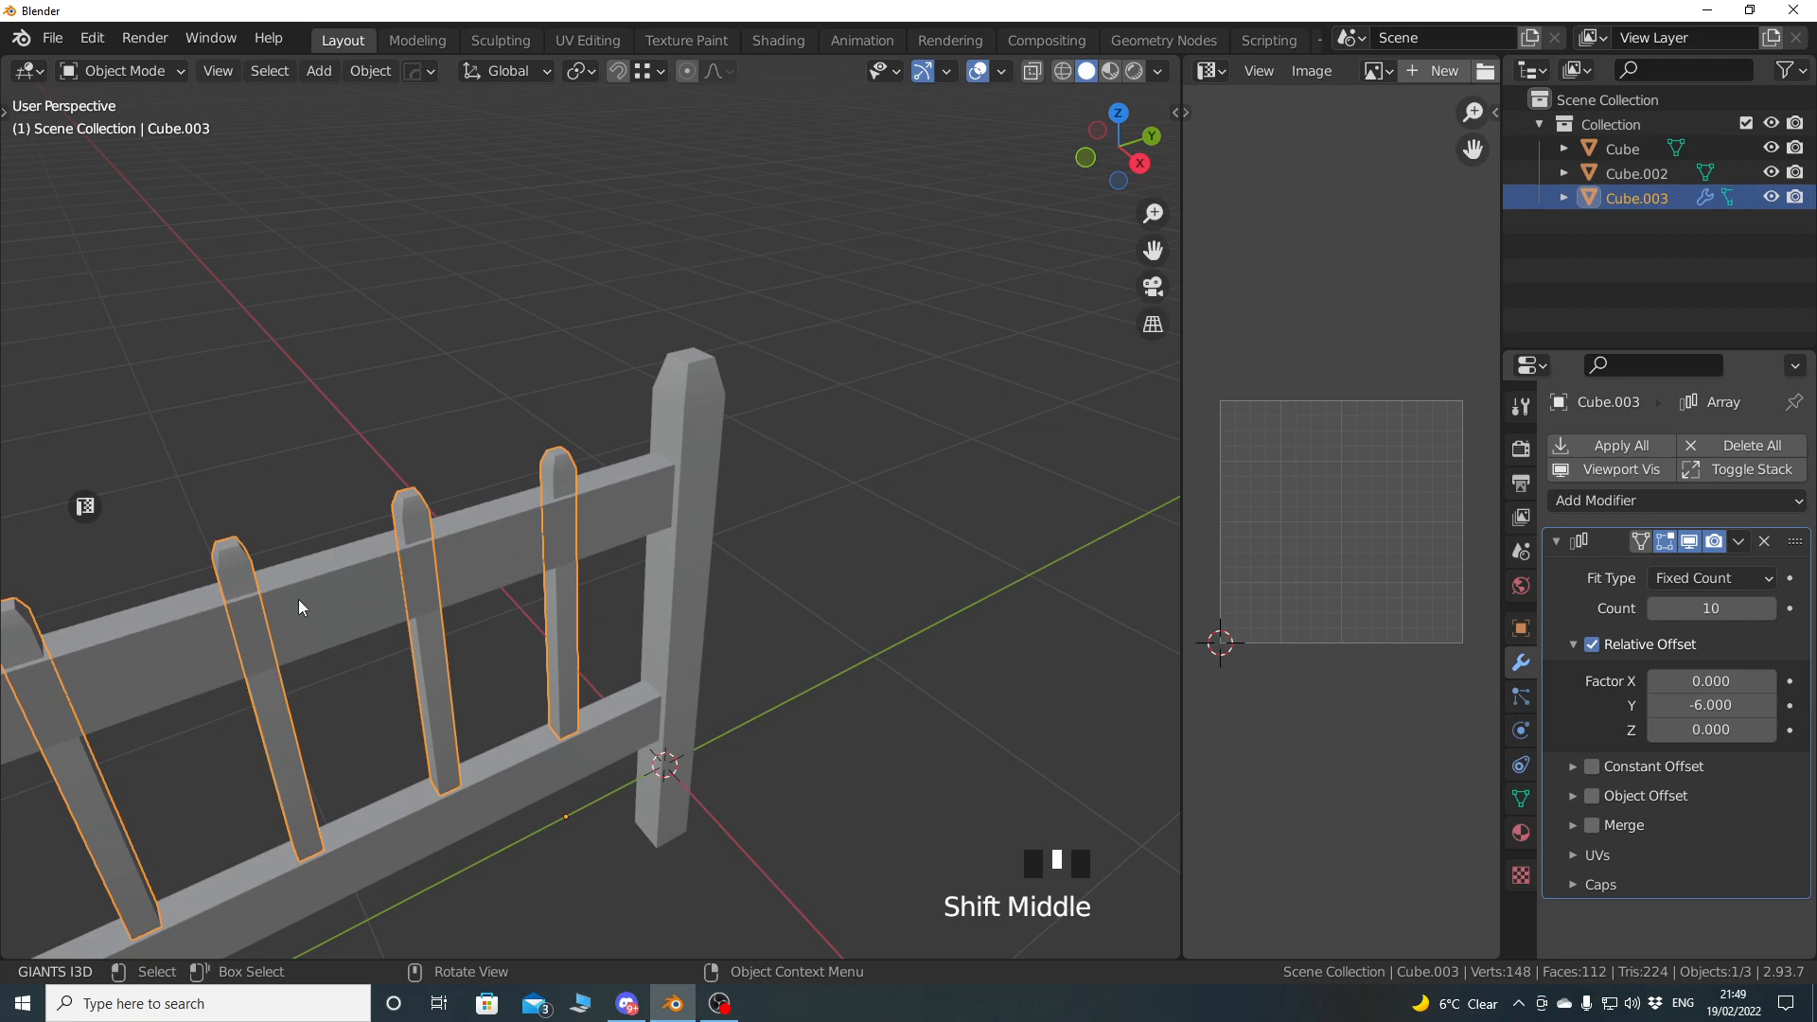
scroll(513, 588, "up", 2)
middle_click_drag(513, 589, 542, 503, "shift")
key("Tab")
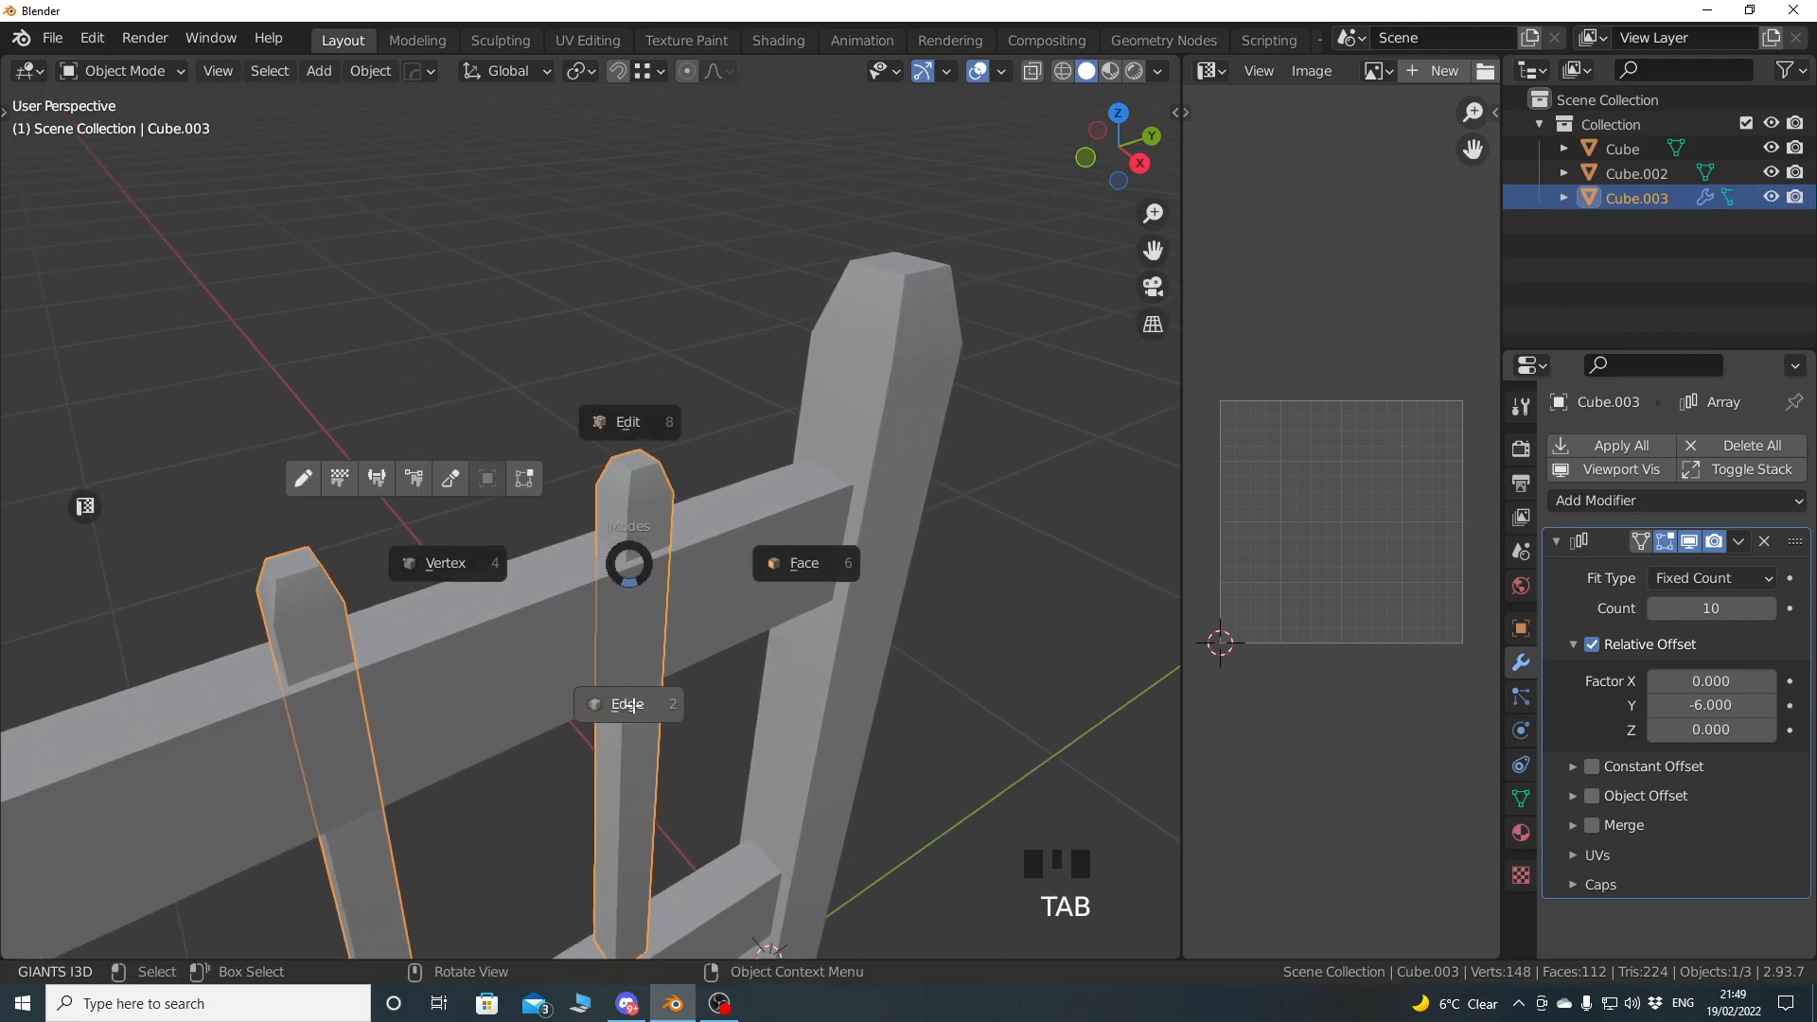
left_click(633, 720)
key("alt+a")
left_click(645, 506, "alt")
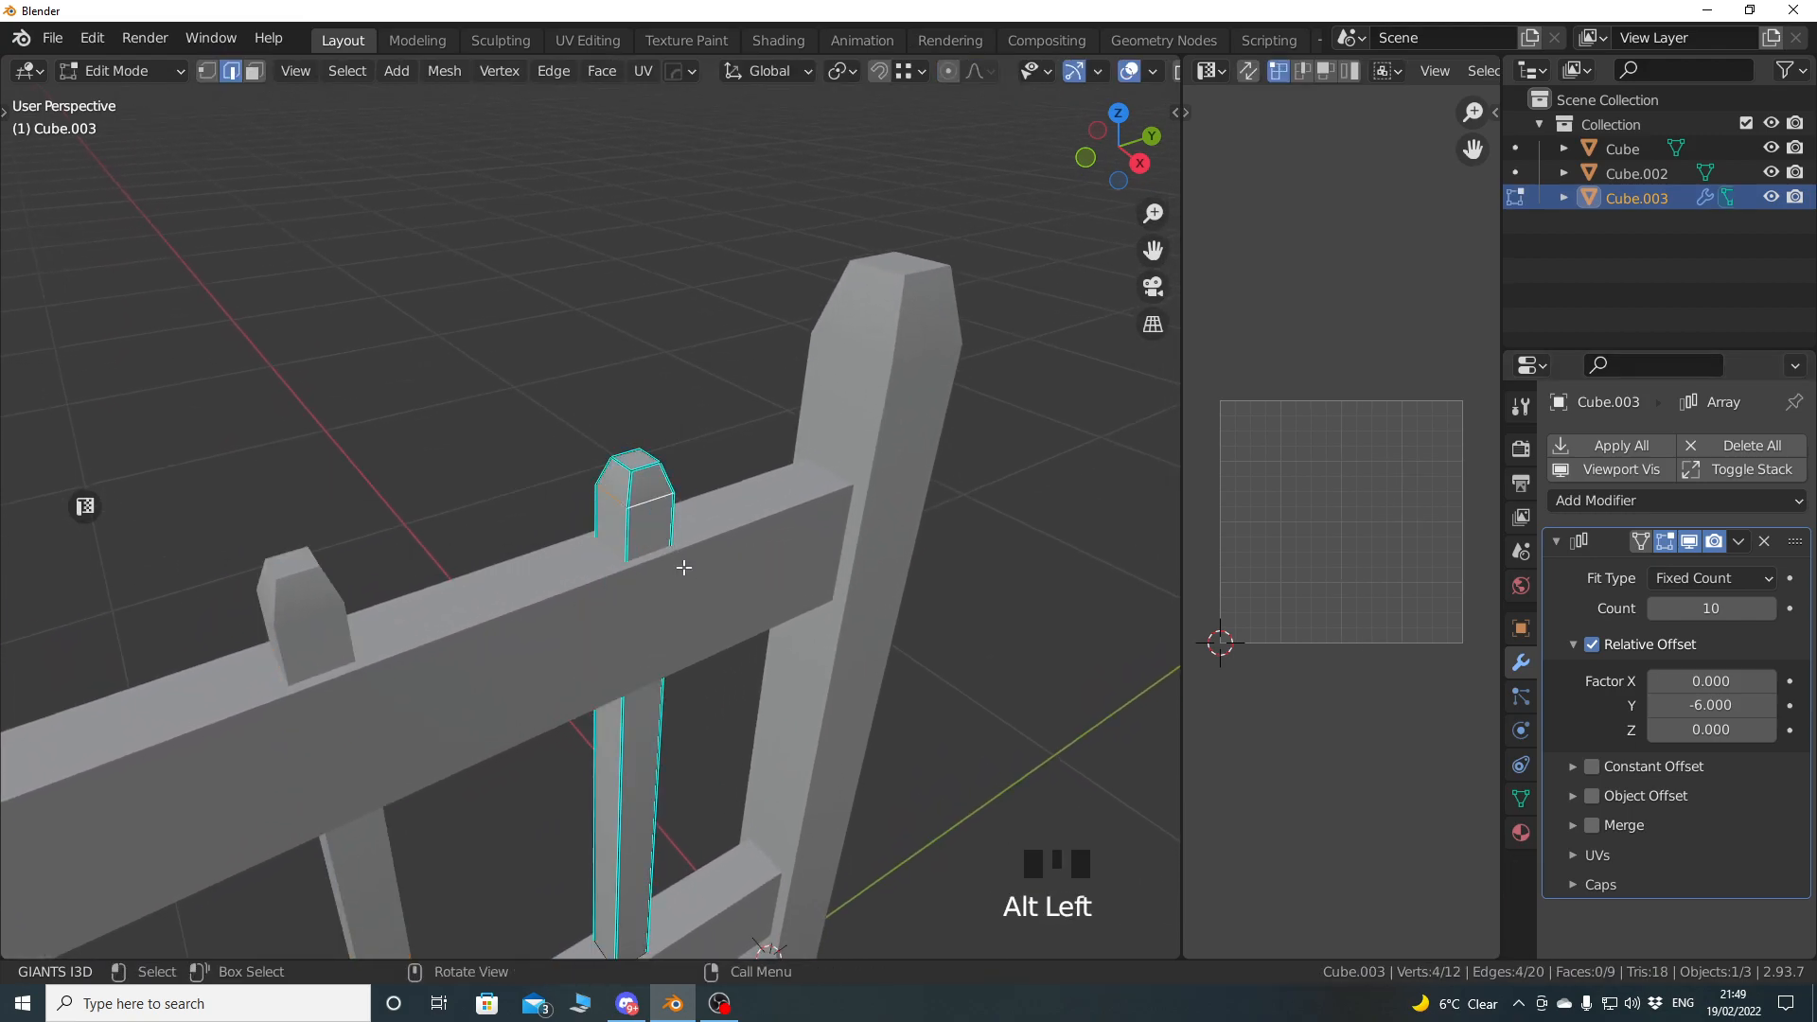
key("q")
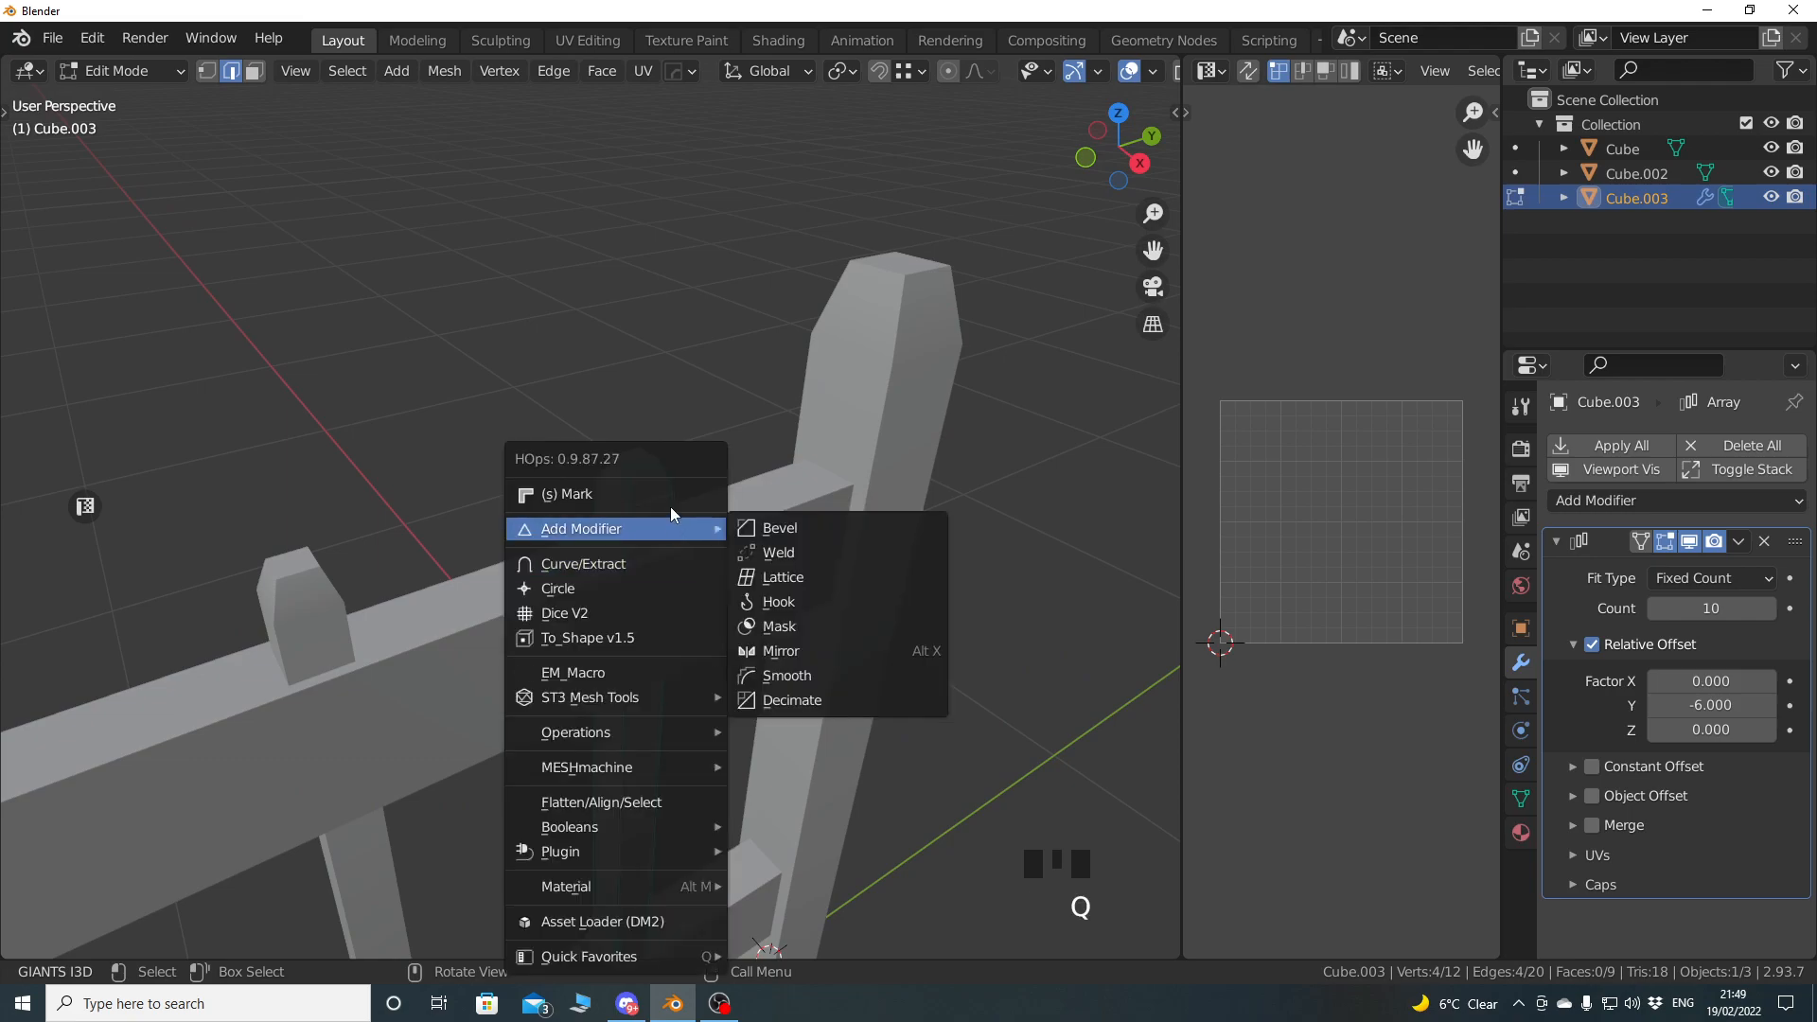
left_click(670, 492)
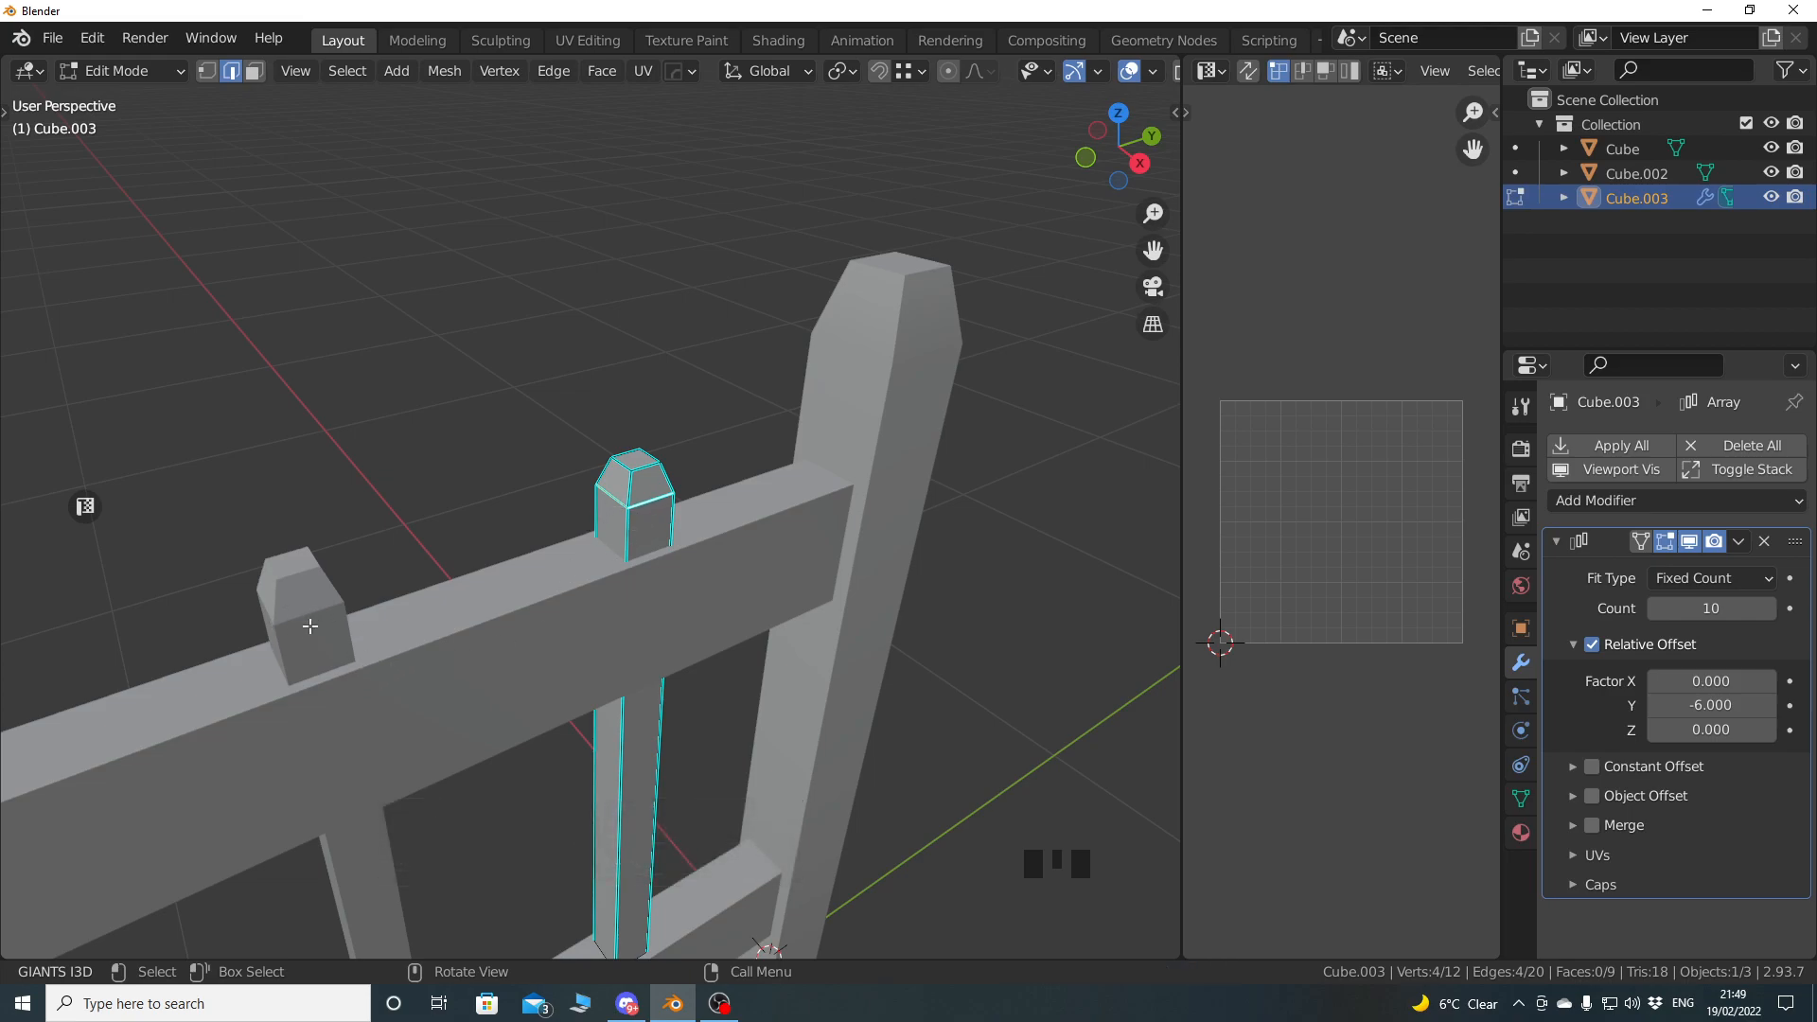
Turn off the display of sharp edges in the viewport overlays for mesh editing.
scroll(312, 627, "down", 3)
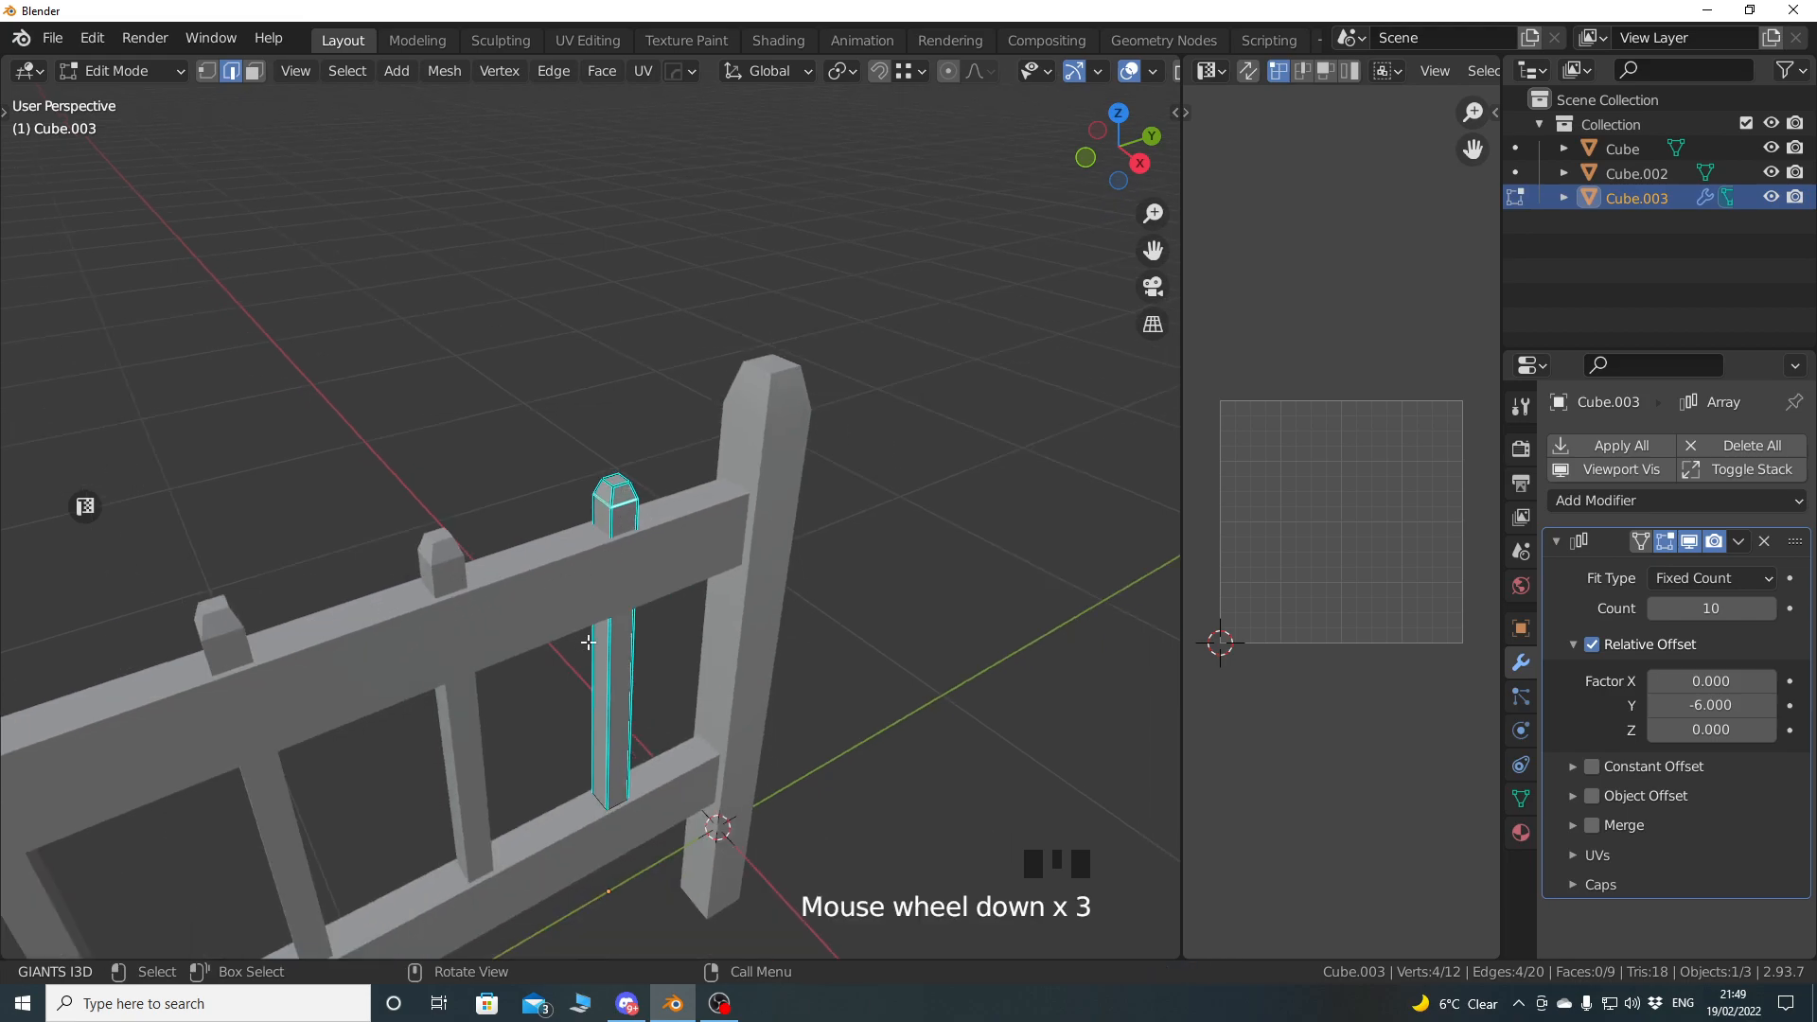
scroll(574, 667, "up", 3)
middle_click_drag(575, 667, 552, 609, "shift")
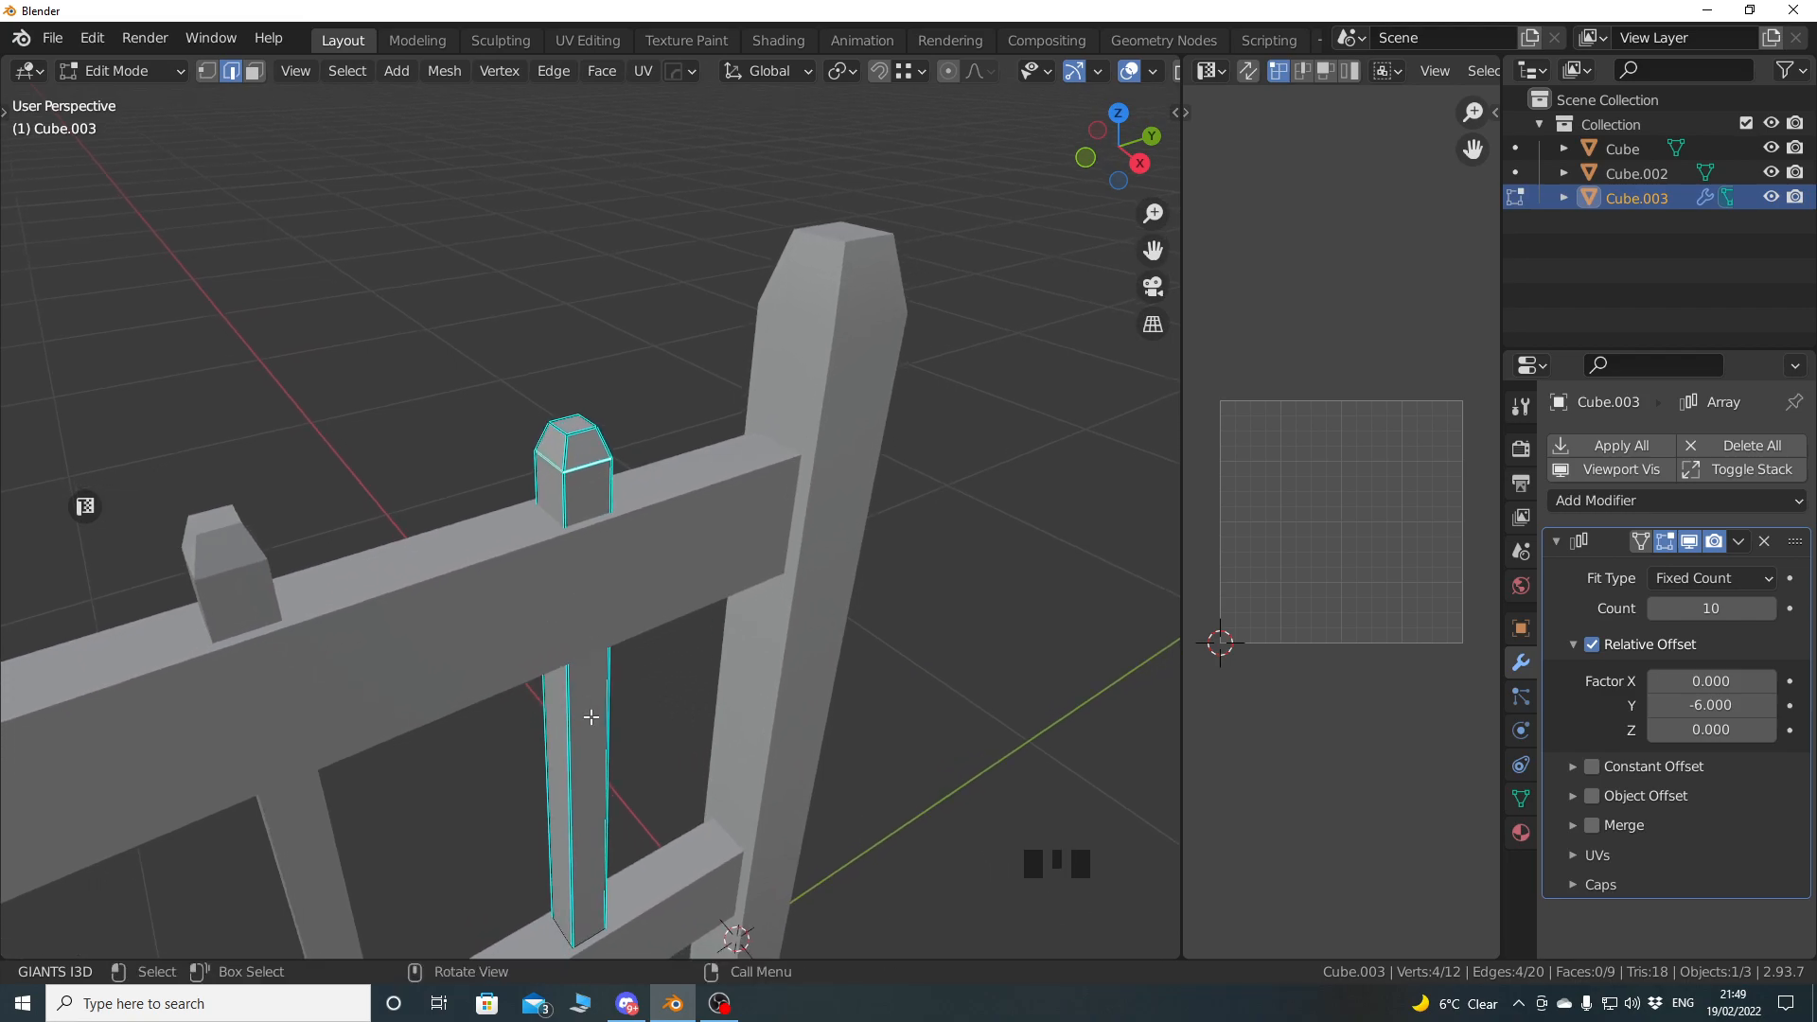
middle_click_drag(1089, 72, 939, 75)
left_click(1000, 73)
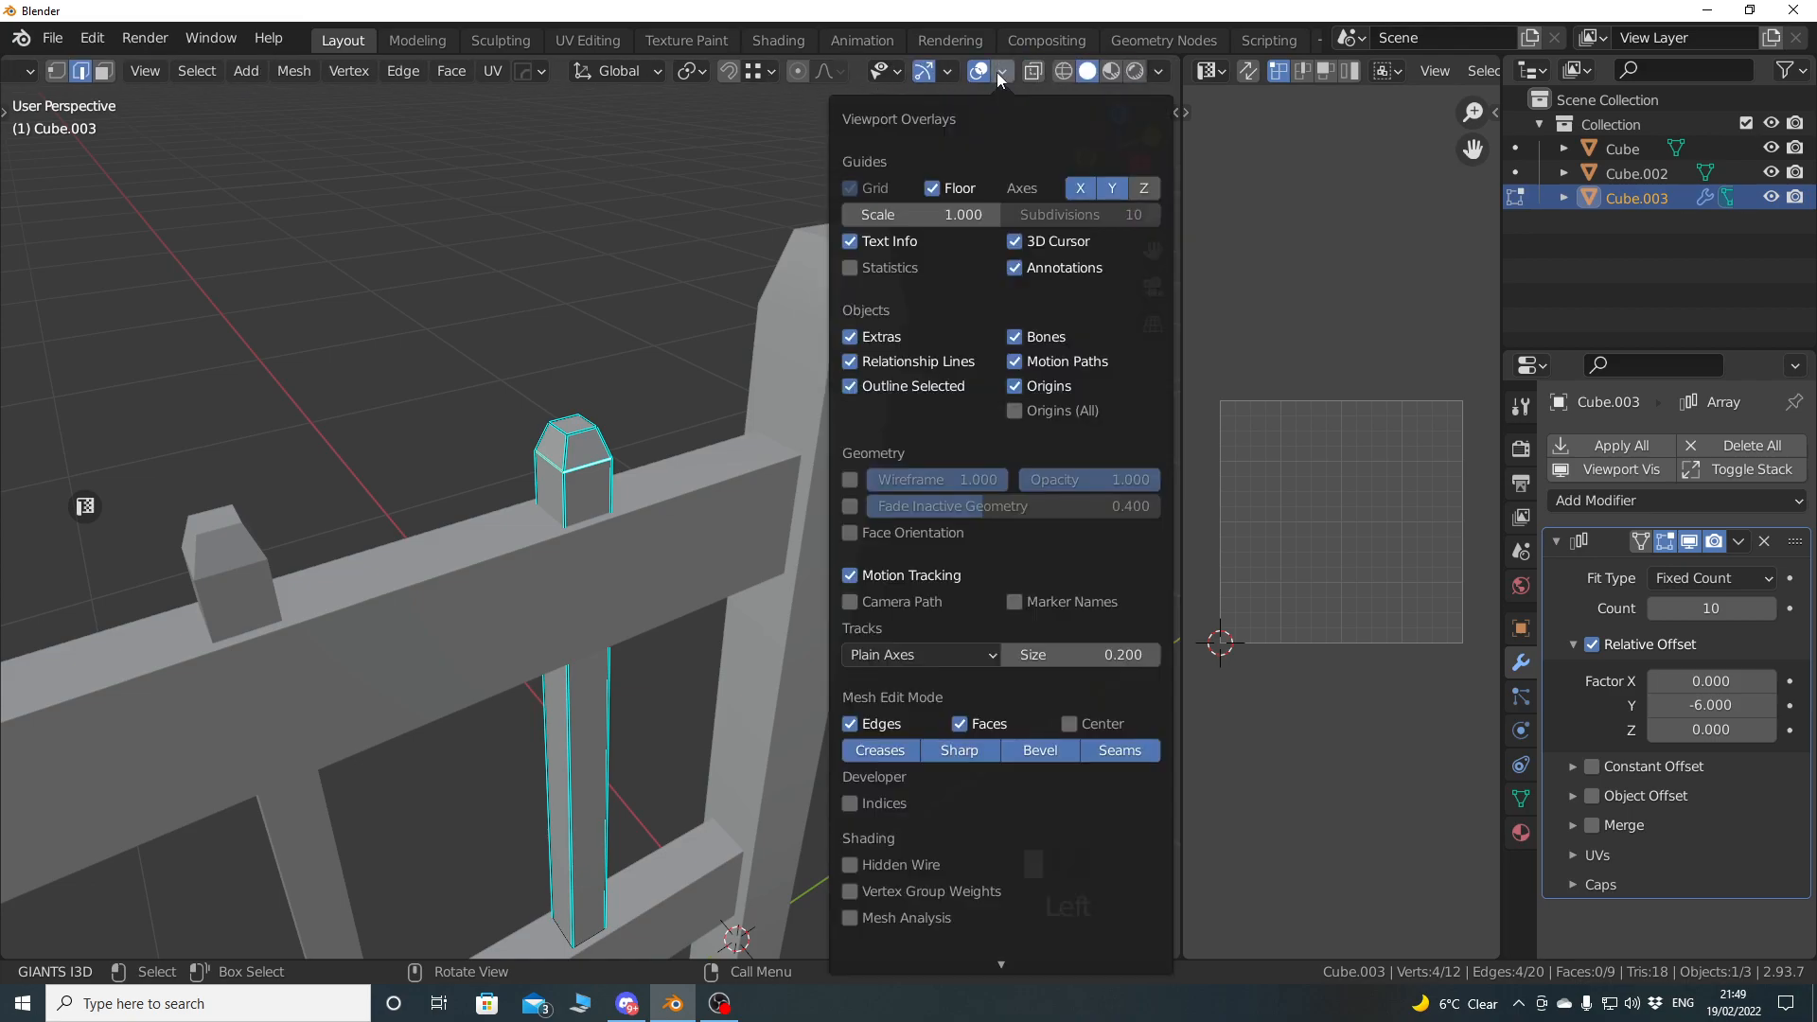
left_click(978, 754)
middle_click_drag(559, 568, 602, 551)
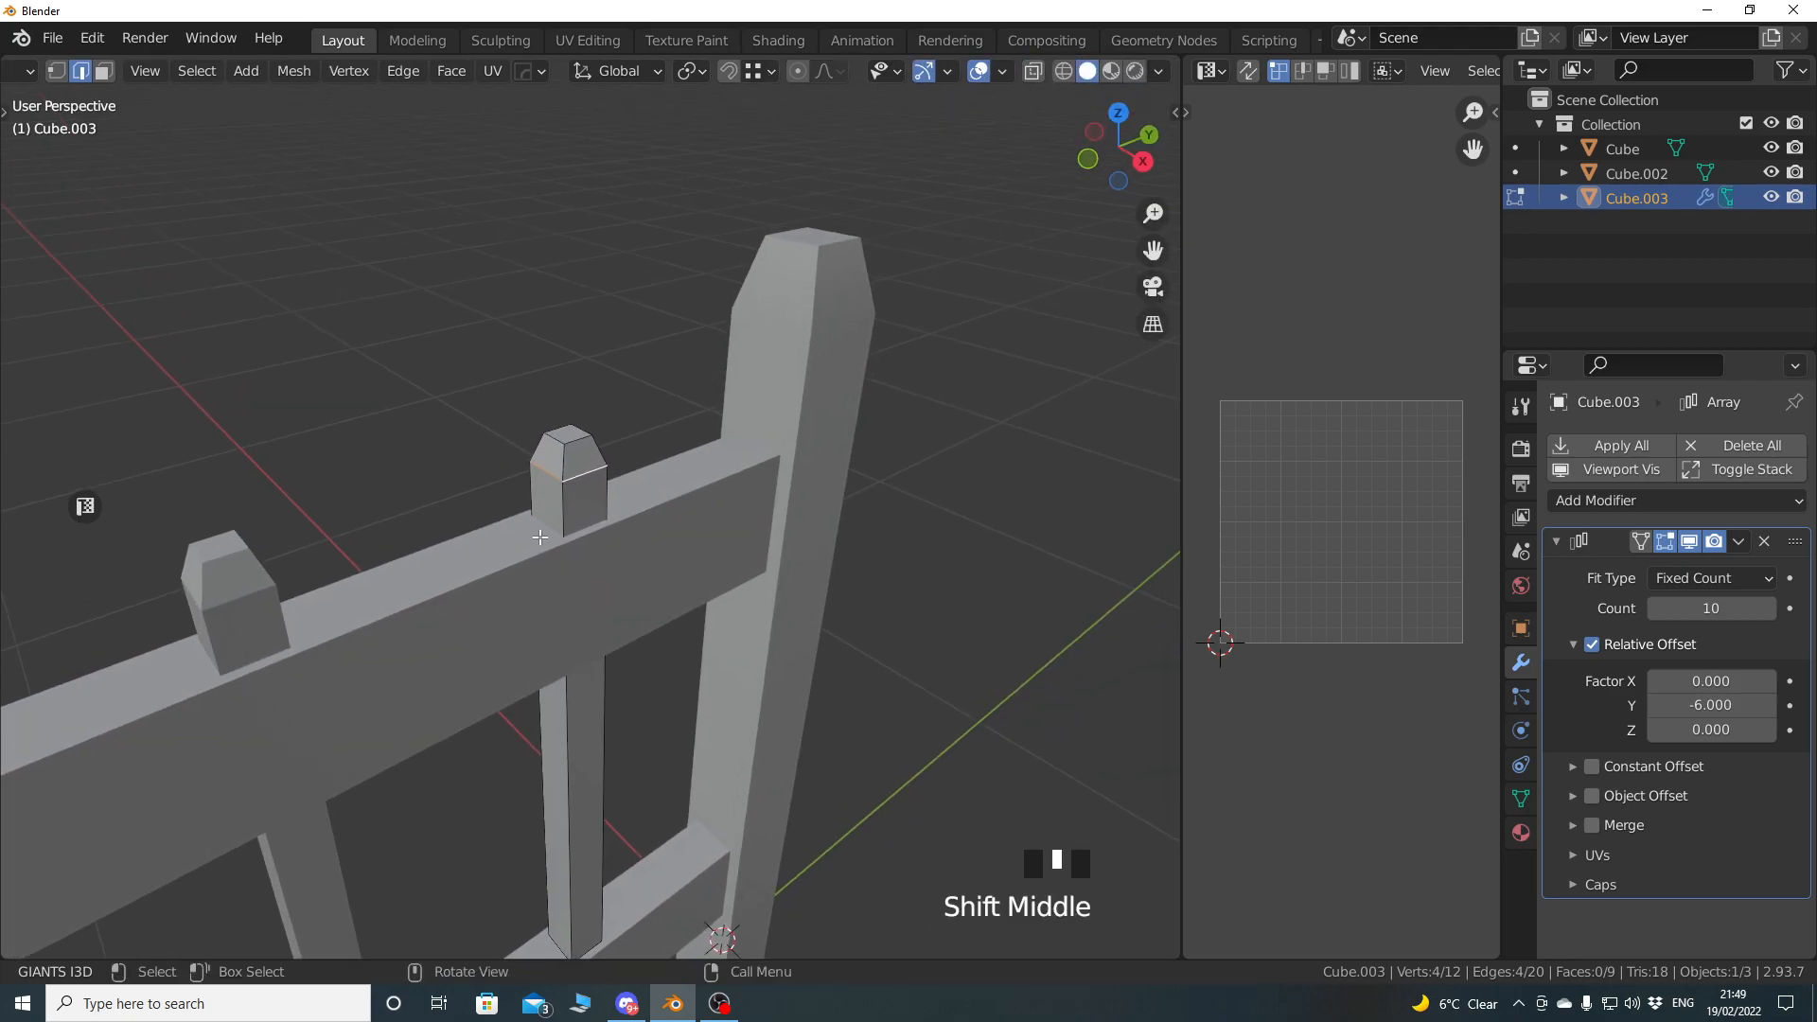
Add one vertical corner edge and three sloped tip edges to the selected slat loop and mark them all as seams.
left_click(540, 541, "shift")
scroll(544, 535, "up", 2)
left_click(591, 515, "shift")
left_click(591, 515, "shift")
middle_click_drag(591, 515, 509, 591, "shift")
left_click(590, 599, "shift")
left_click(591, 599, "shift")
right_click(509, 592)
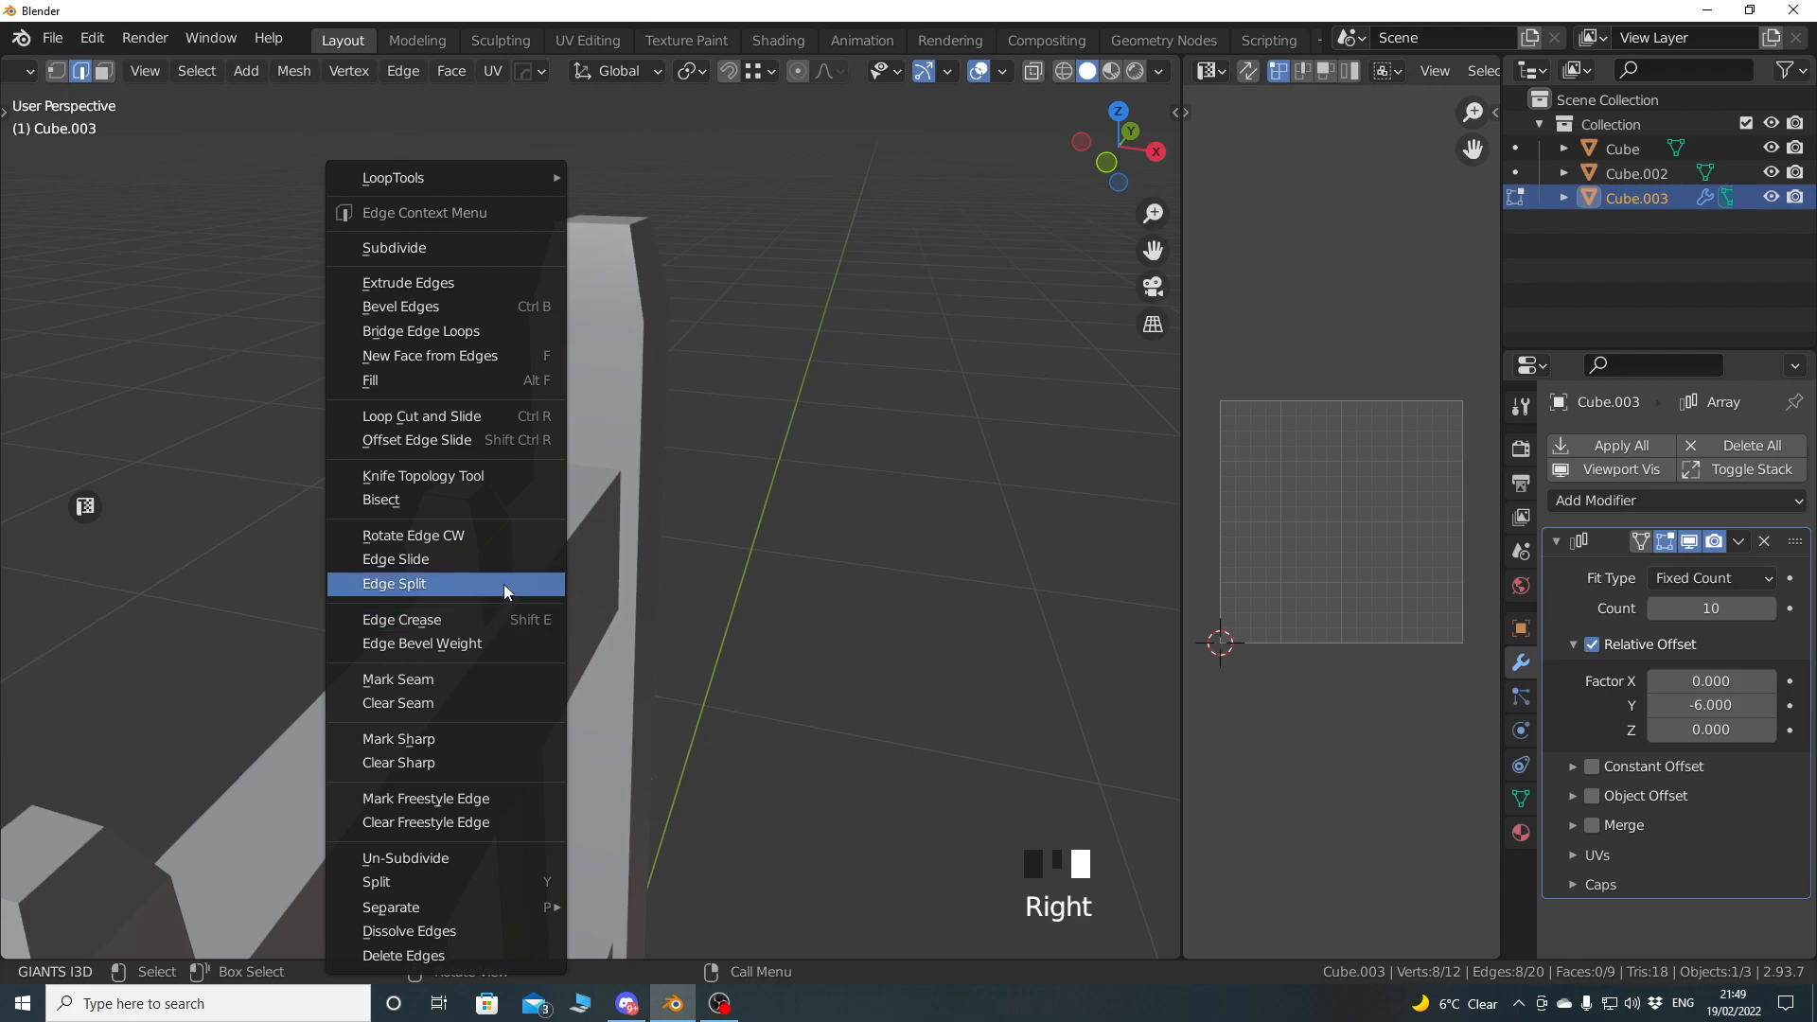
left_click(467, 679)
Select the whole slat mesh, unwrap it, and enlarge the UV Editor around the resulting islands.
middle_click_drag(466, 679, 520, 665)
key("a")
key("u")
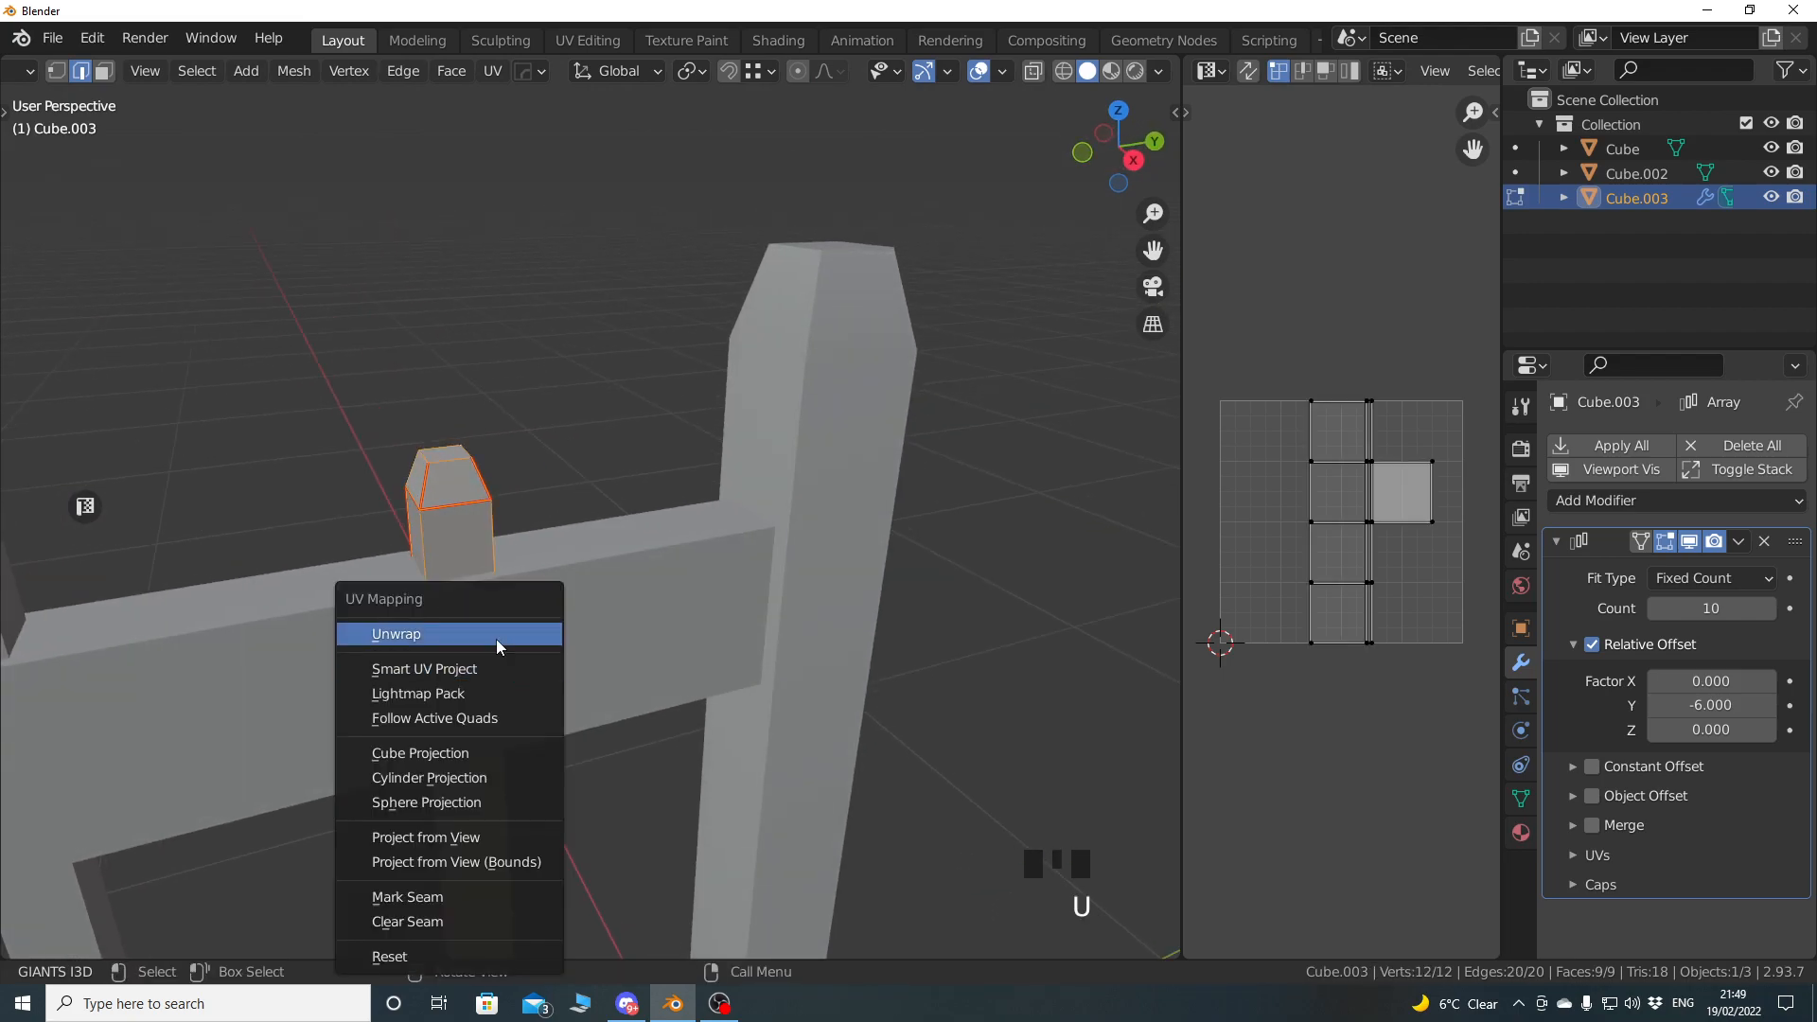
left_click(502, 639)
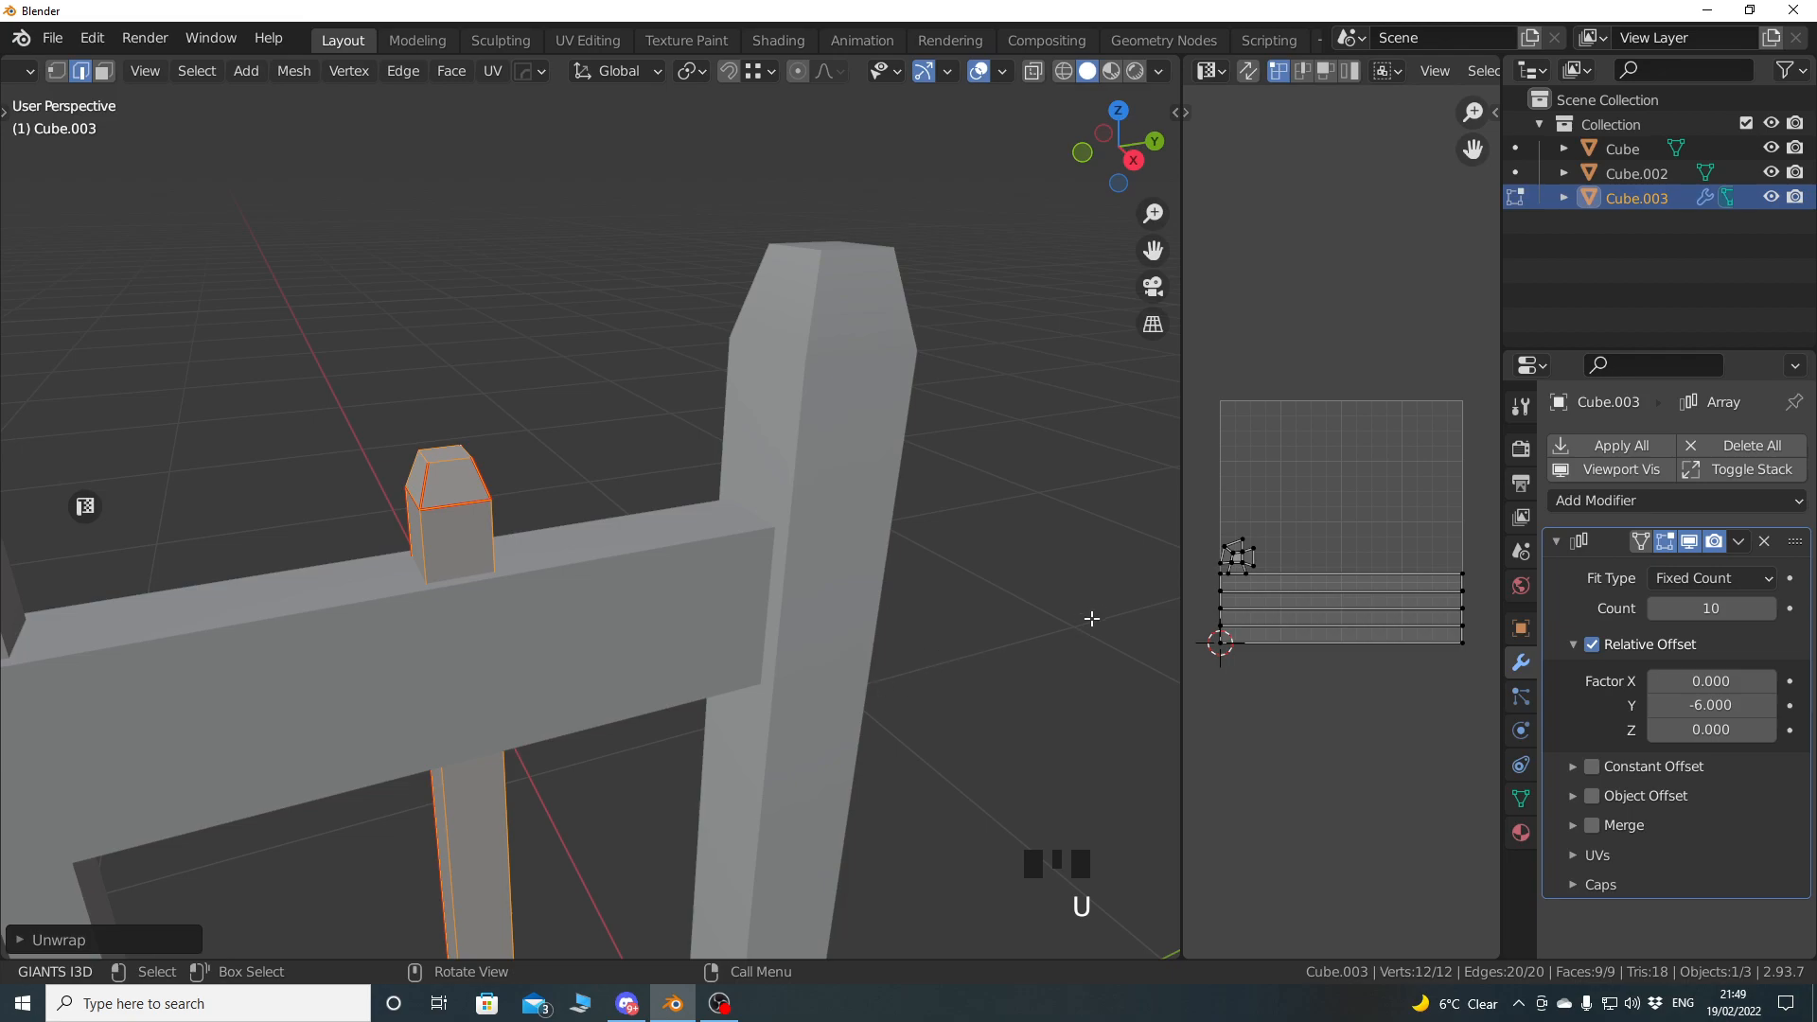
left_click_drag(1181, 619, 976, 619)
scroll(1072, 617, "up", 5)
middle_click_drag(1072, 618, 1350, 641, "shift")
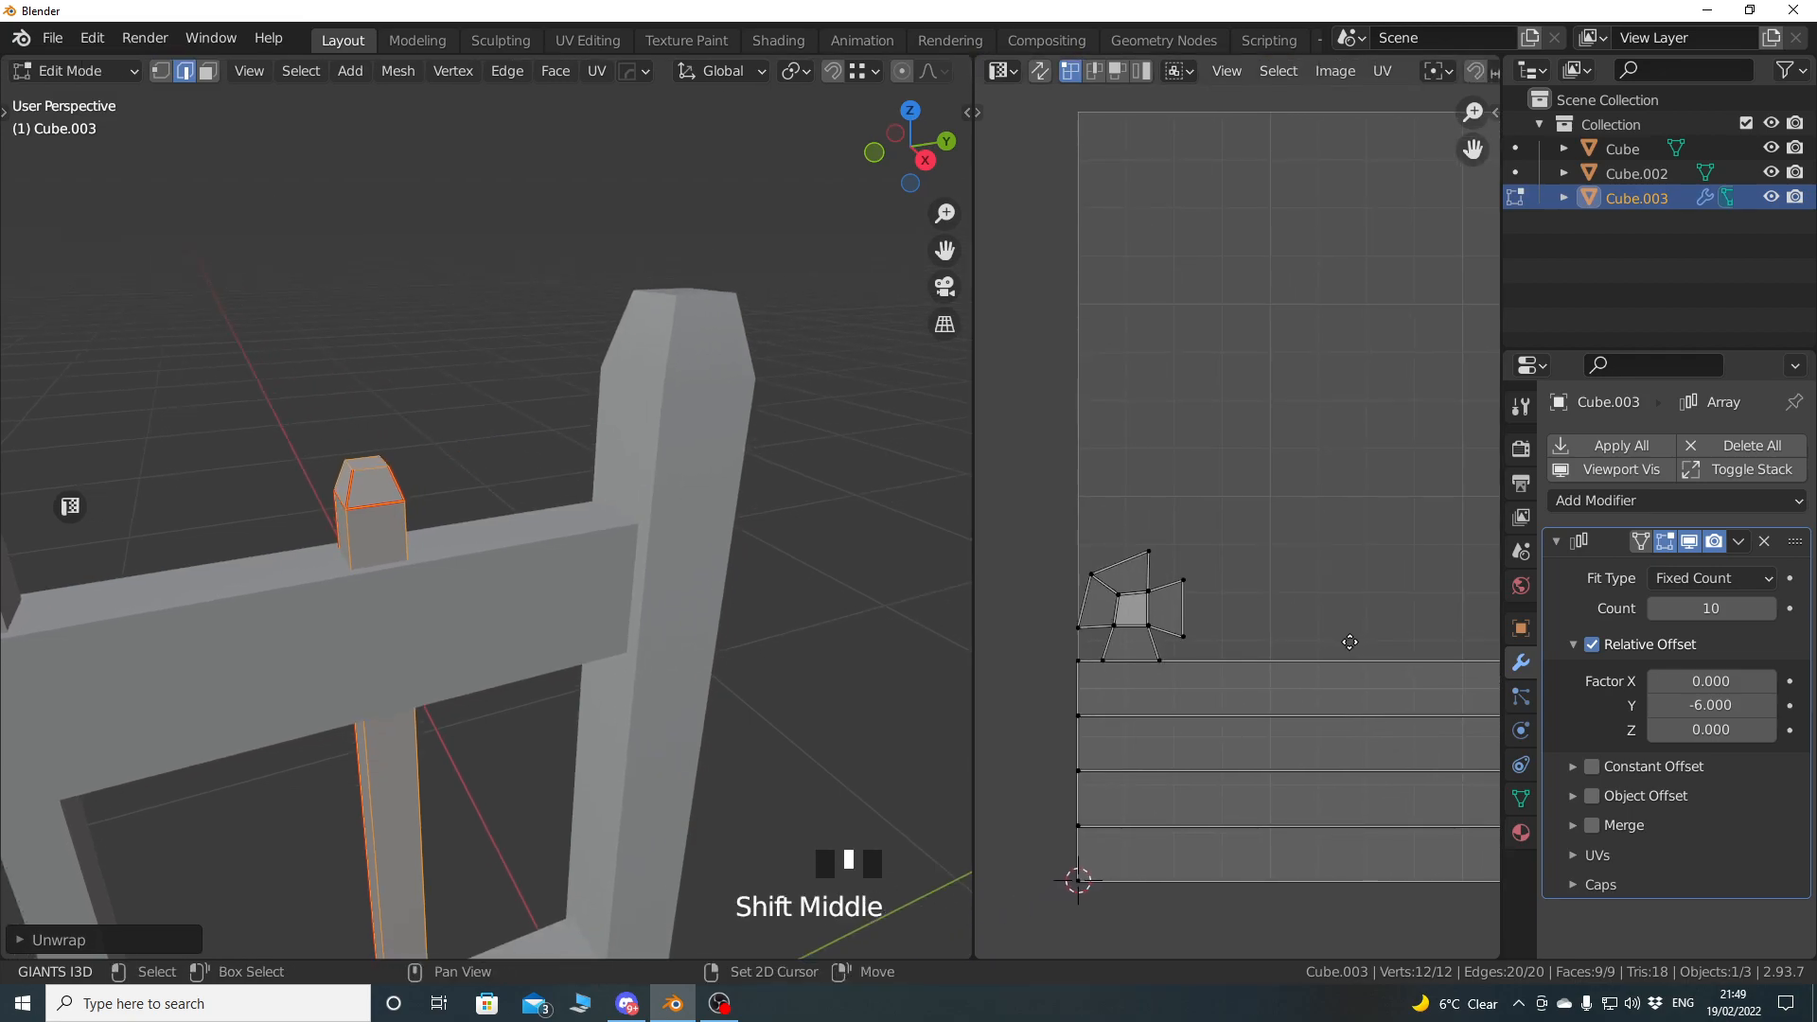
Mark the remaining sloped edge of the slat's tip as a seam and unwrap the whole slat again.
middle_click_drag(530, 654, 482, 653)
key("alt+a")
left_click(511, 658)
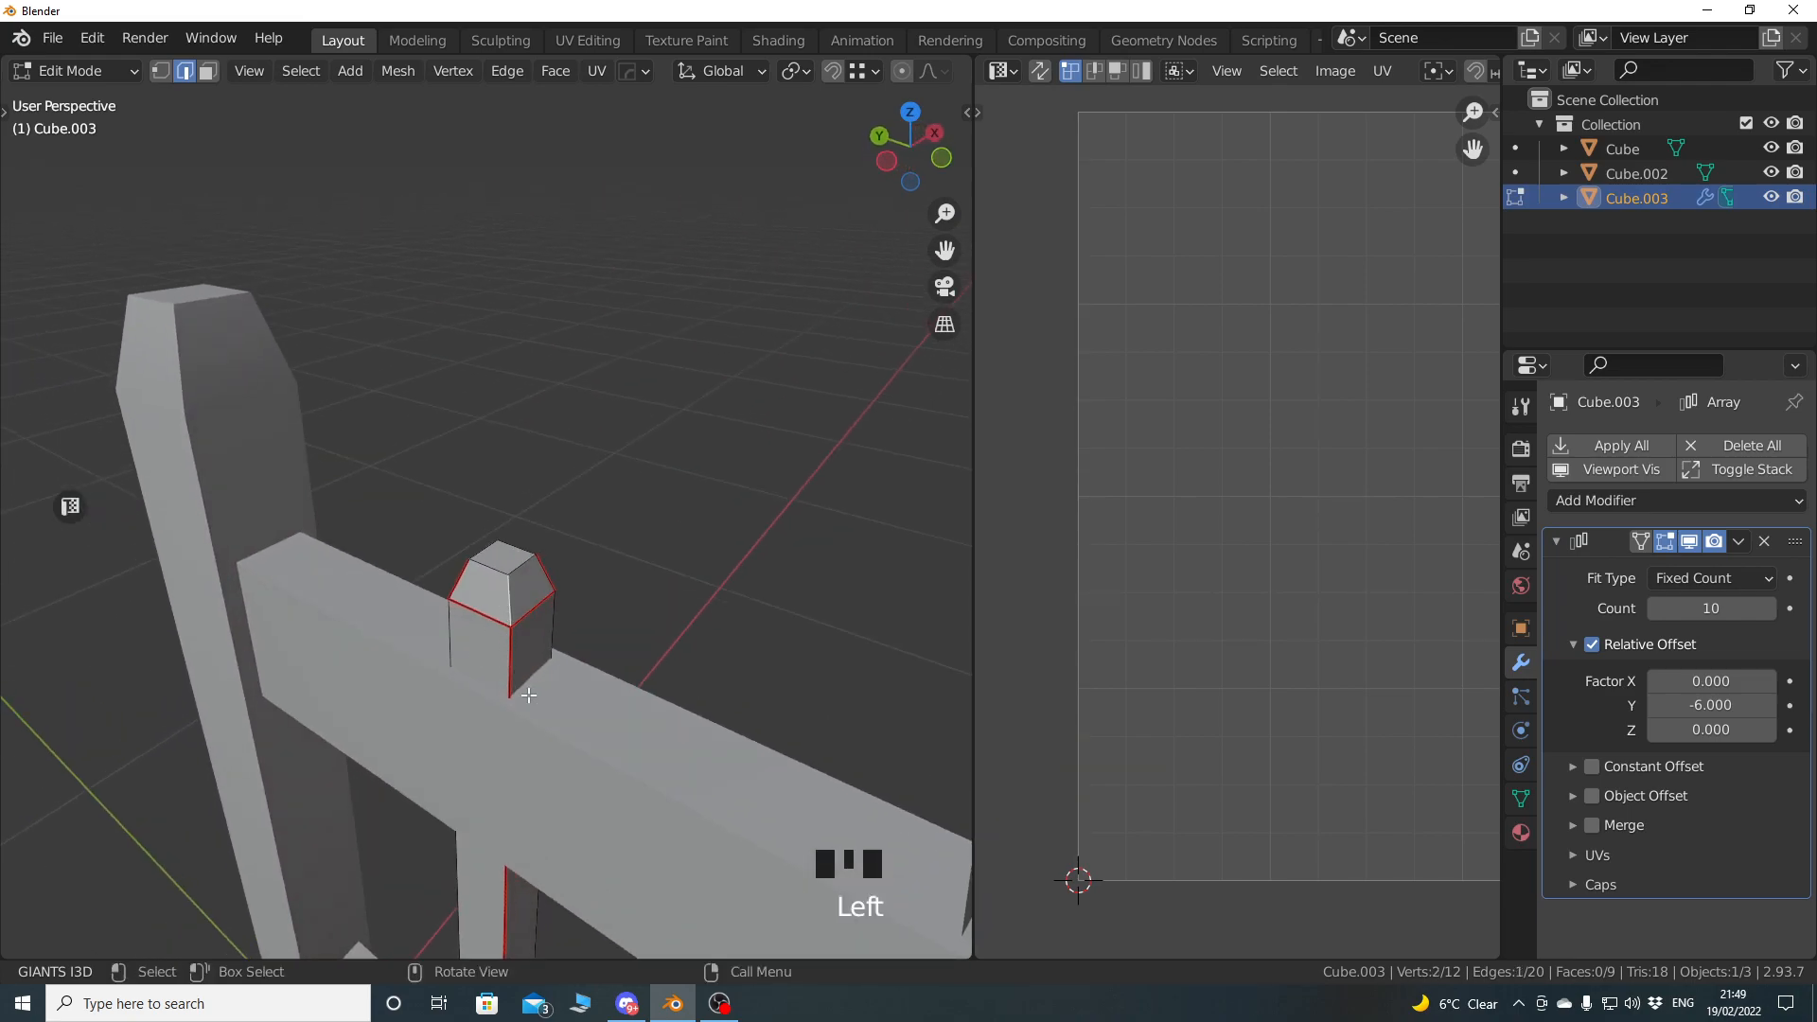
key("ctrl+e")
left_click(553, 492)
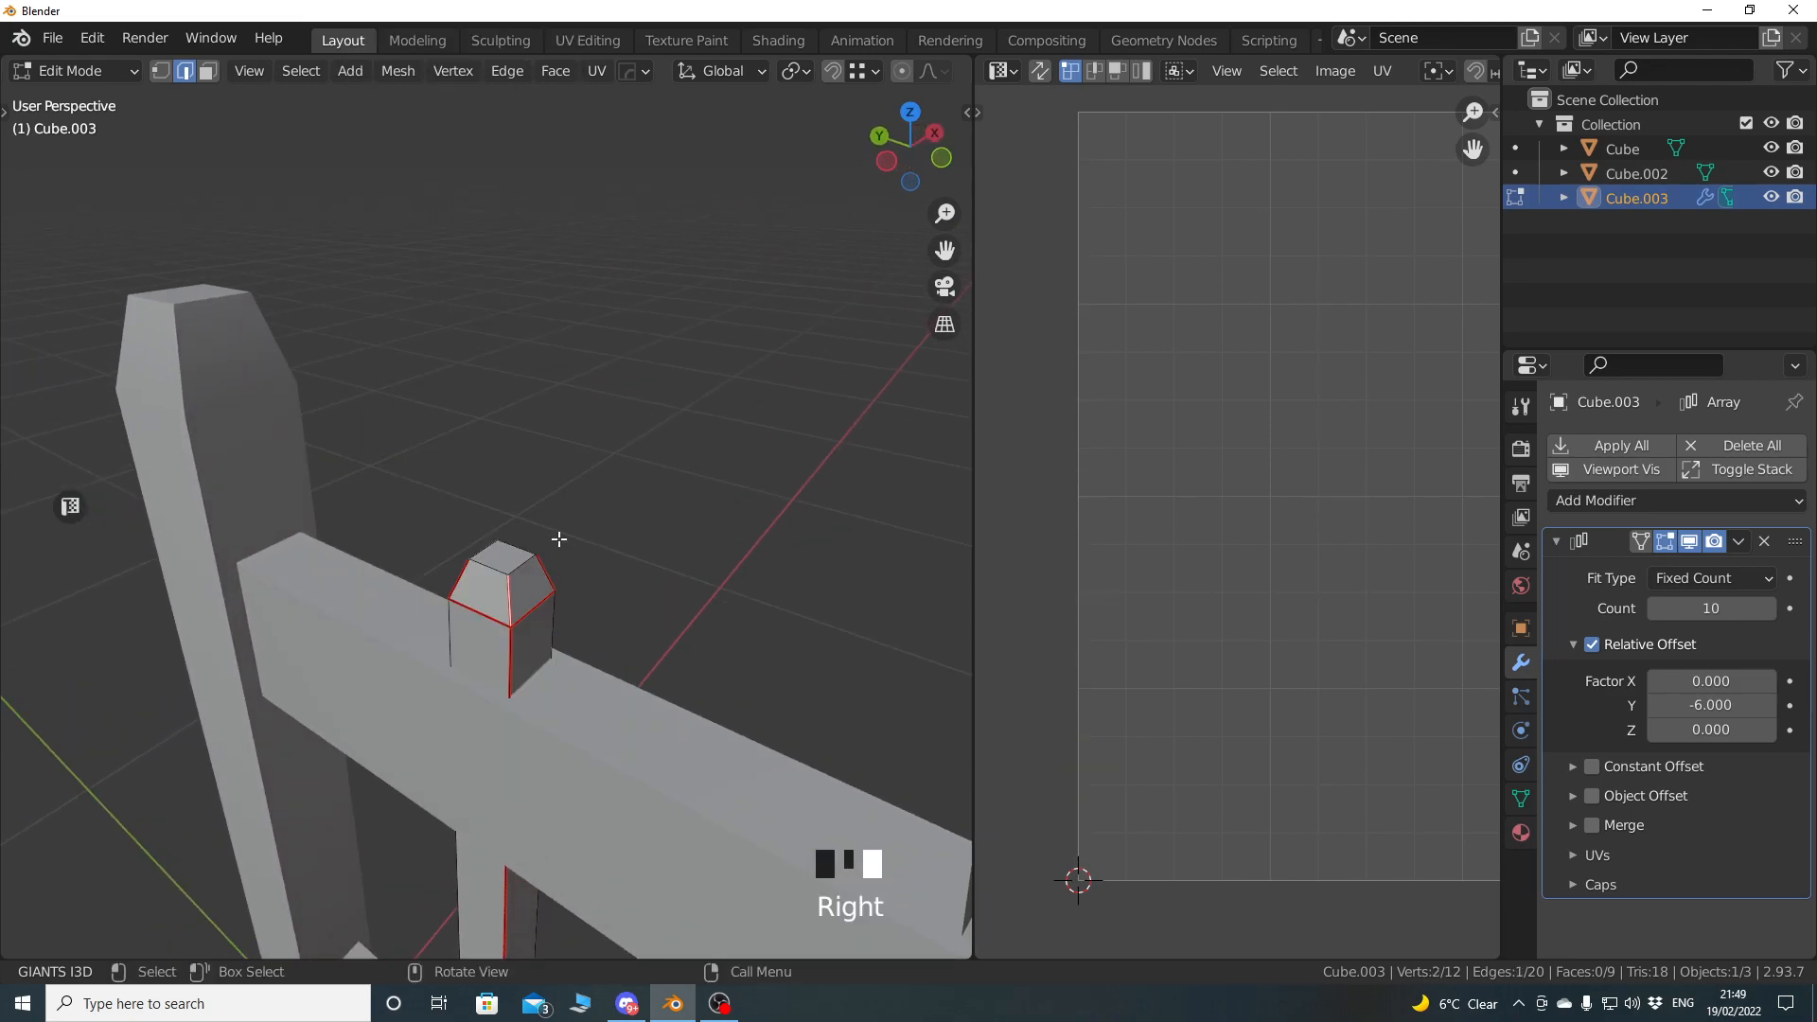
key("a")
key("u")
left_click(683, 636)
middle_click_drag(683, 636, 542, 536)
key("Tab")
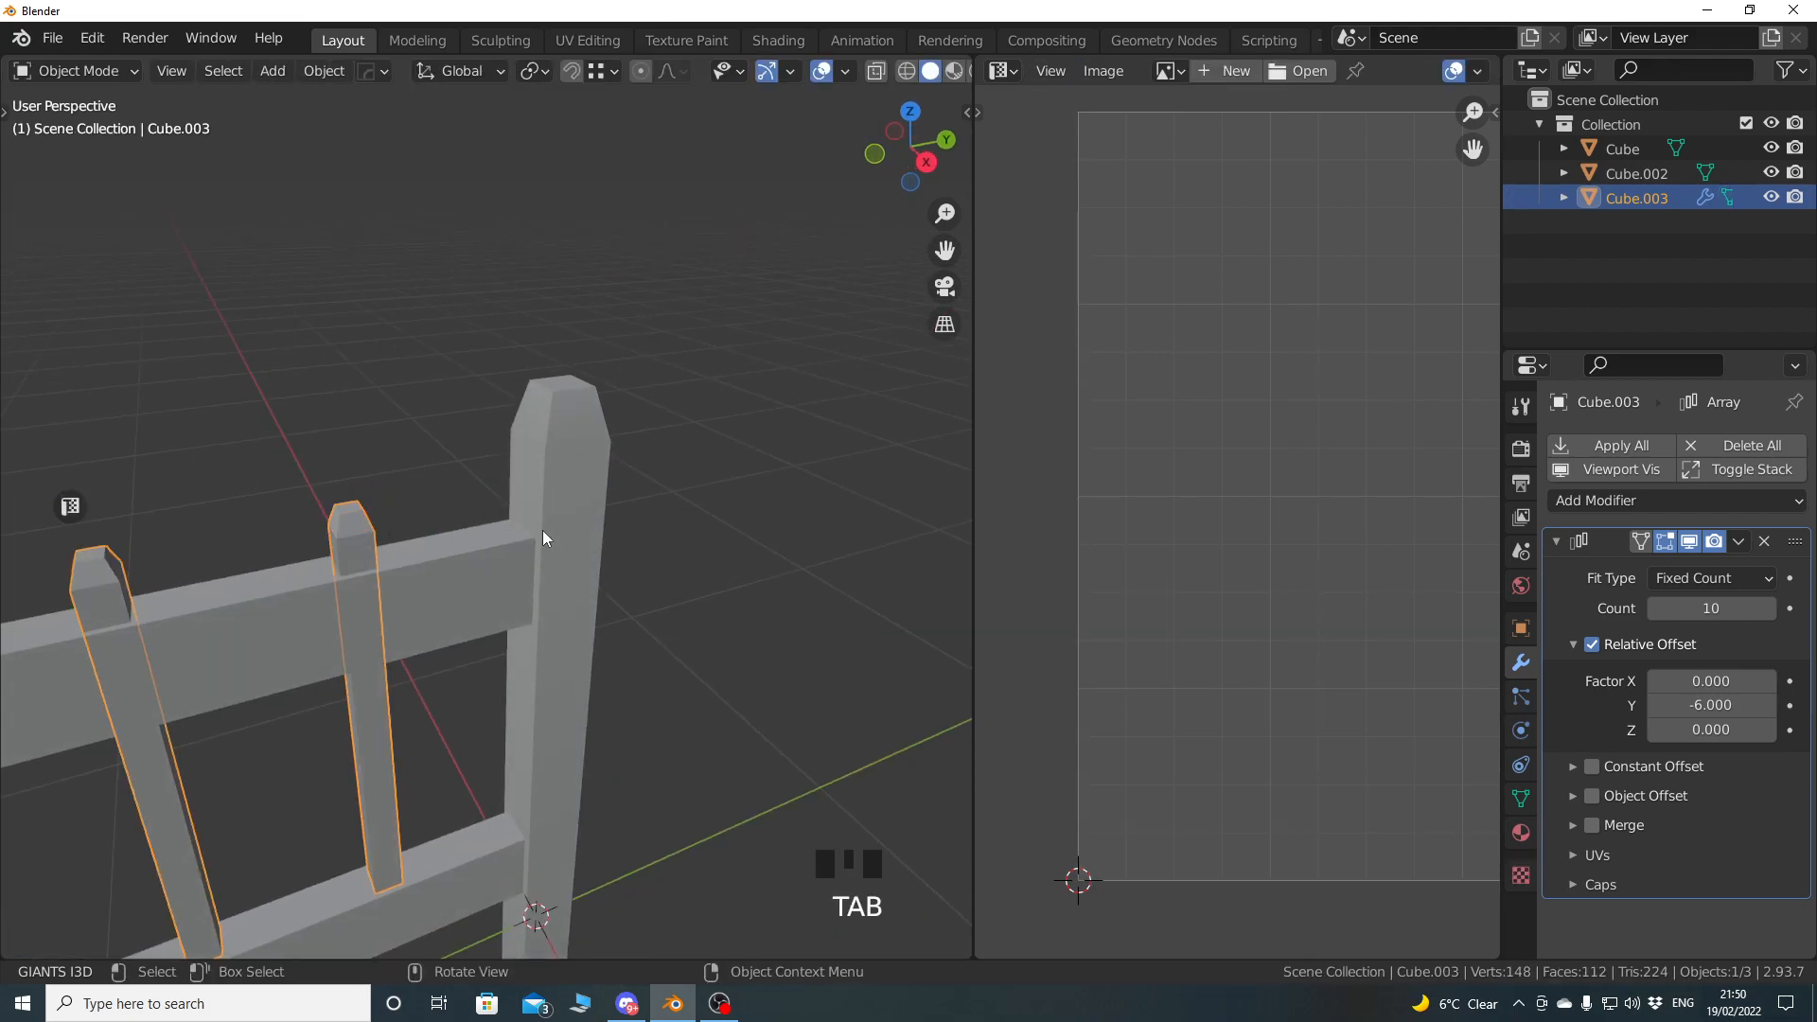
Mark the edge loop at the base of the post's tapered tip as sharp with HOps.
left_click(545, 610)
key("Tab")
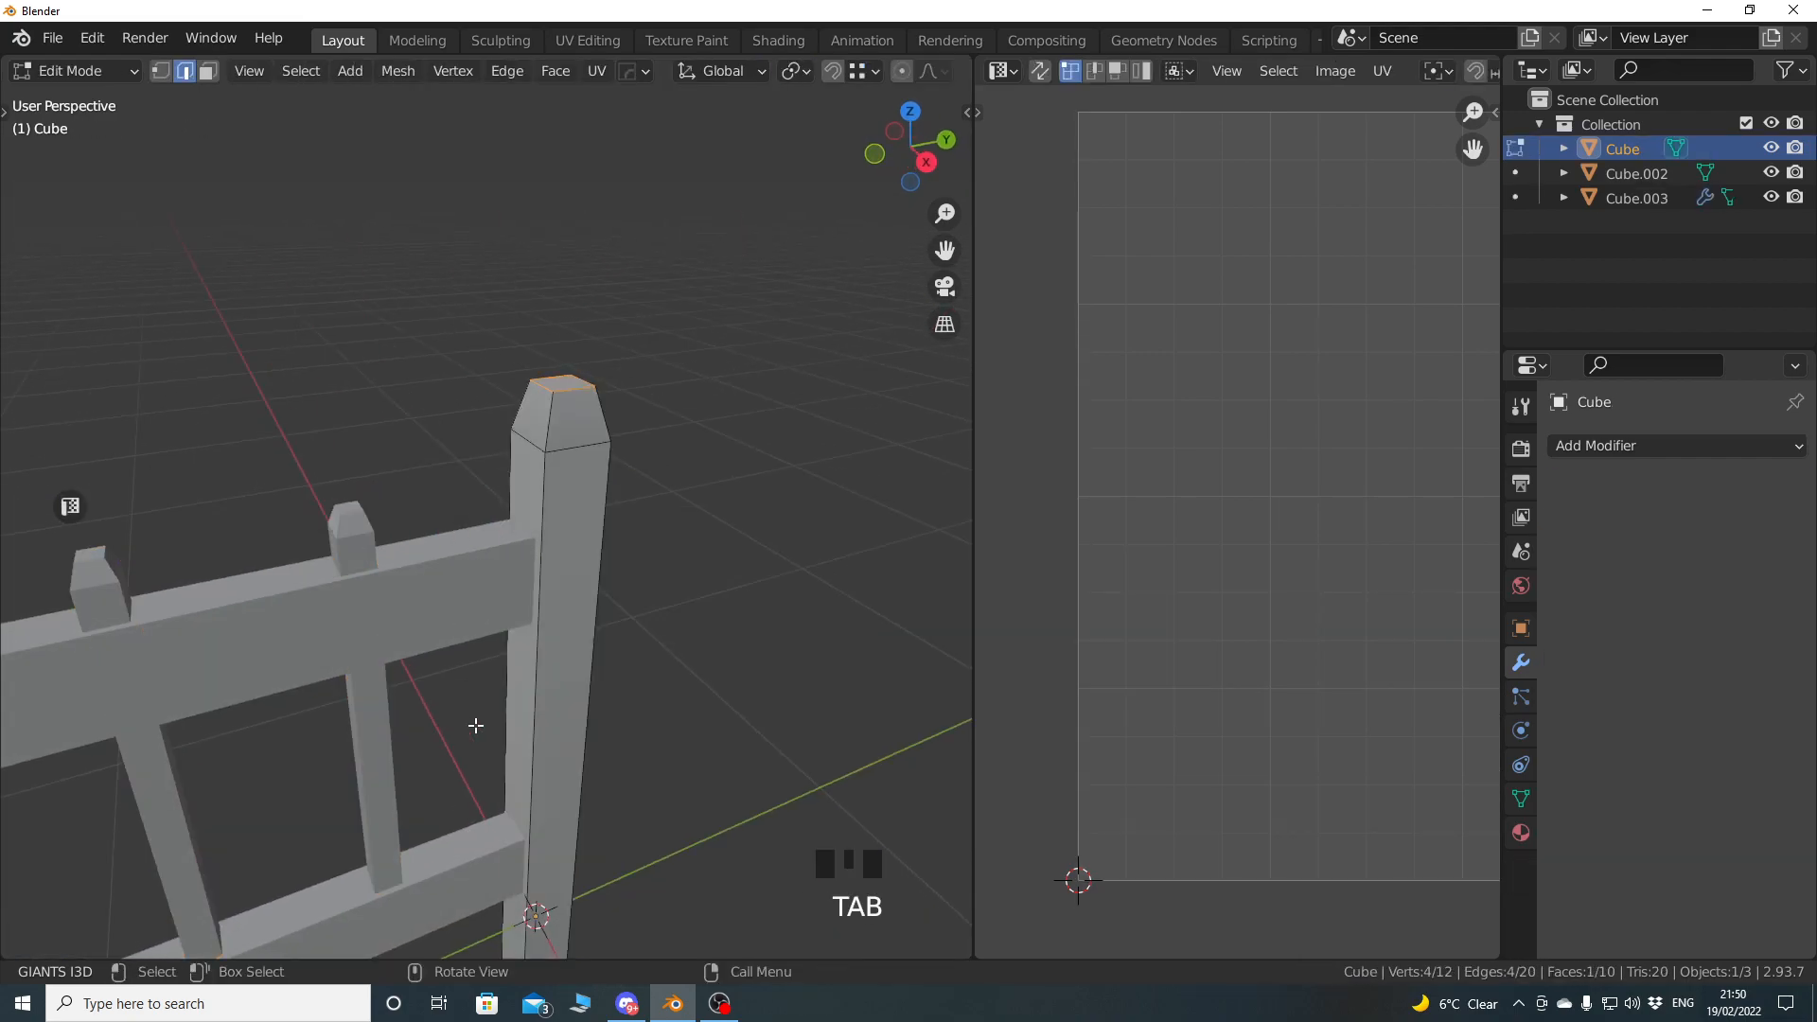
key("alt+a")
left_click(595, 599, "alt")
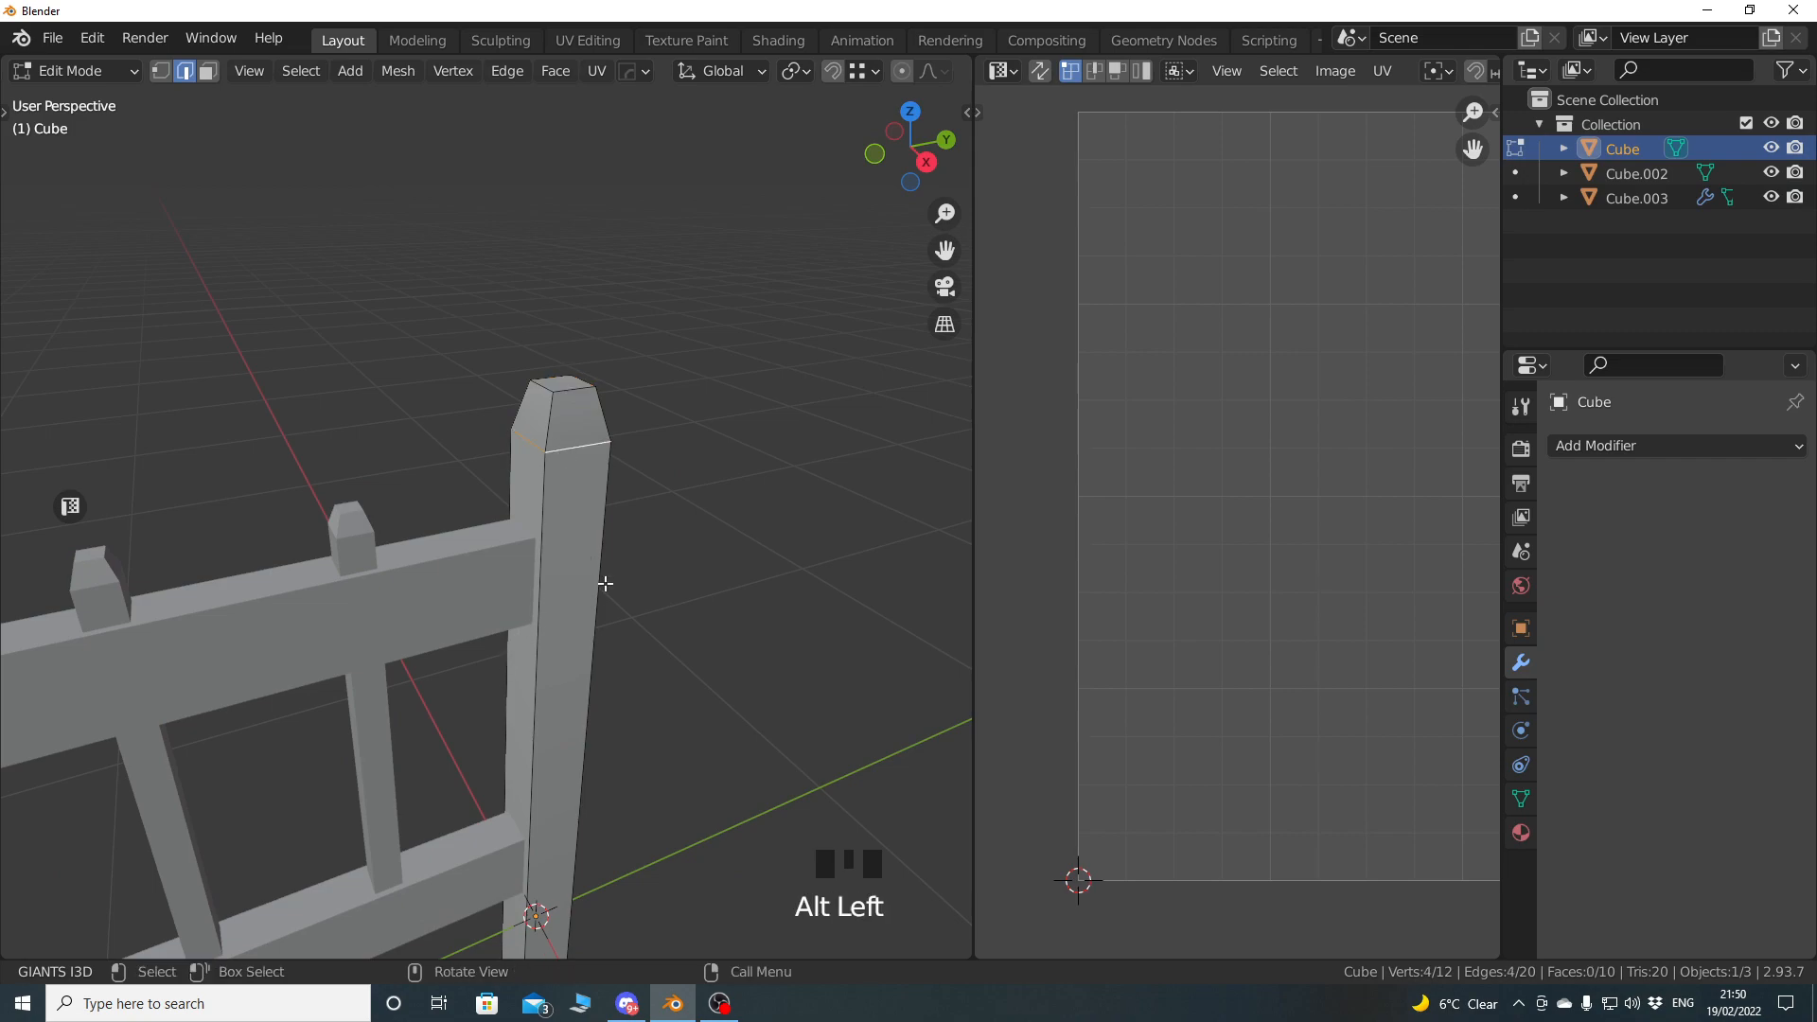
key("q")
left_click(566, 546)
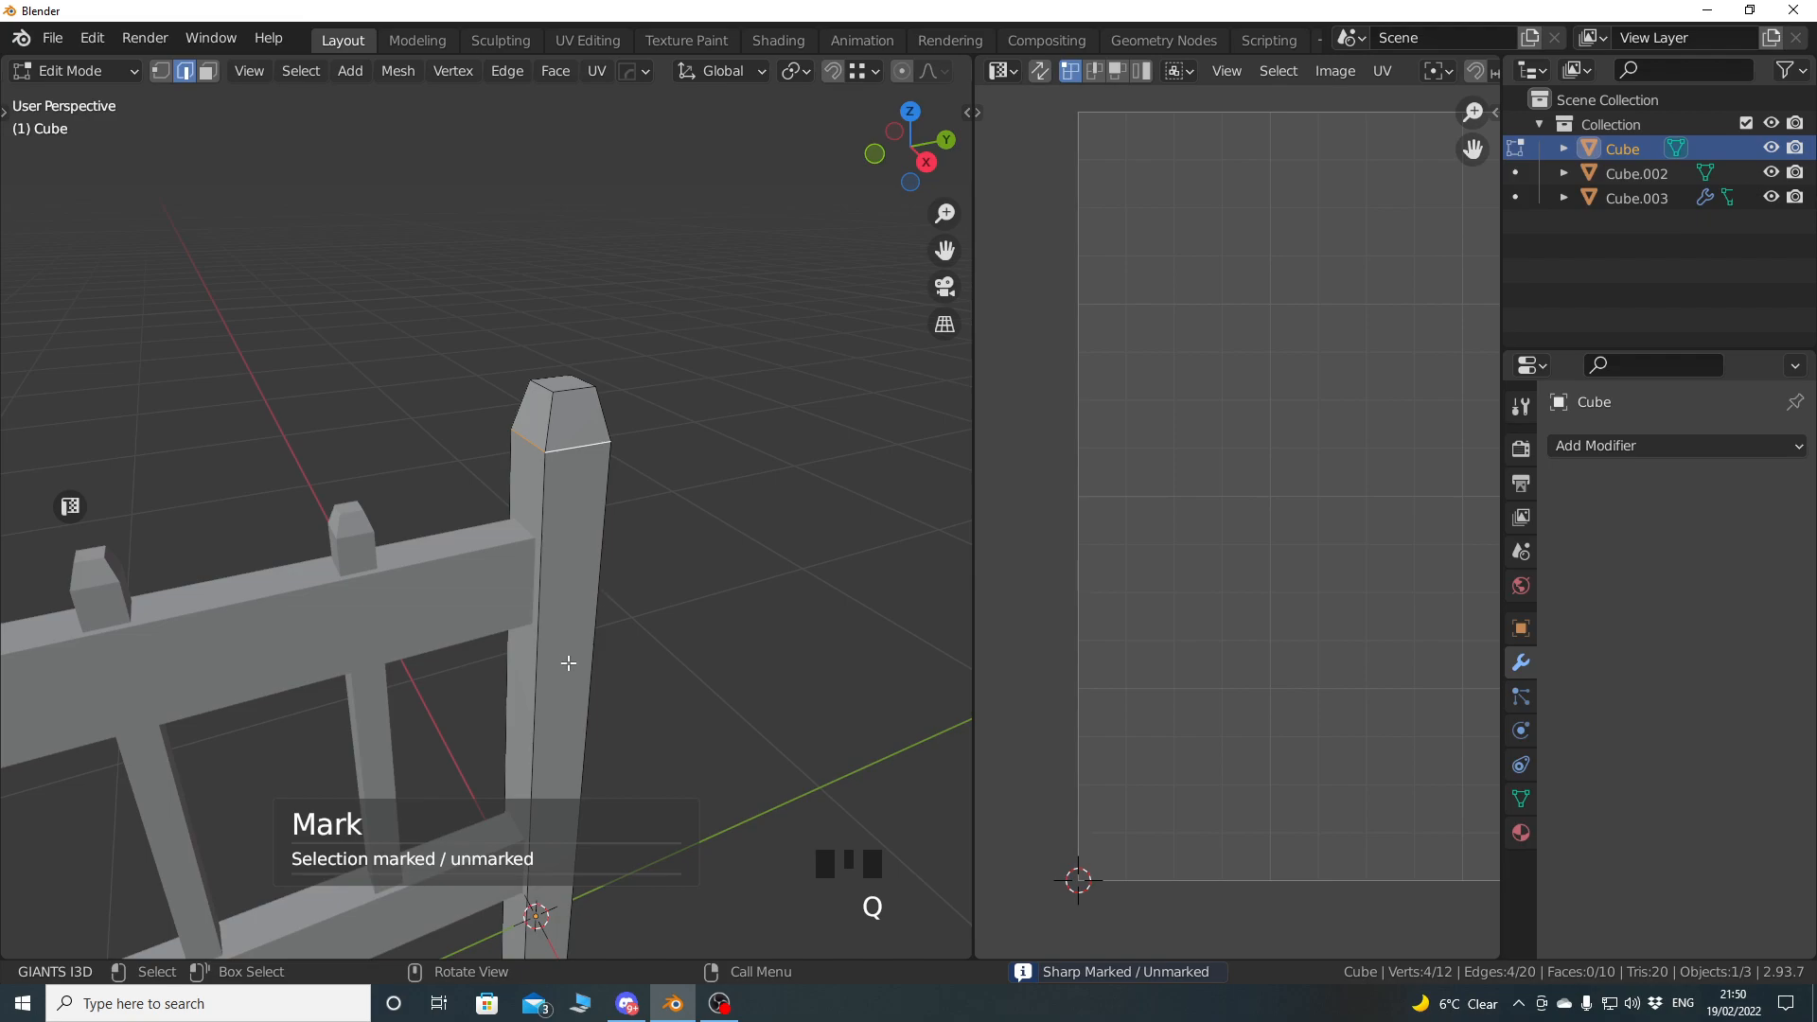
Add the four sloped edges of the post's tip and one vertical corner edge to the selection.
key("Tab")
middle_click_drag(556, 520, 657, 628, "shift")
key("Tab")
scroll(569, 649, "up", 3)
key("ctrl+z")
left_click(435, 568, "shift")
middle_click_drag(435, 568, 575, 553)
left_click(386, 511, "shift")
left_click(332, 486, "shift")
middle_click_drag(332, 485, 190, 528)
left_click(563, 475, "shift")
middle_click_drag(369, 491, 109, 520)
left_click(603, 568, "shift")
middle_click_drag(478, 601, 637, 572)
Add the four edges around the post's bottom face to the selection.
scroll(568, 690, "down", 5)
middle_click_drag(568, 690, 505, 548, "shift")
middle_click_drag(488, 673, 508, 556, "shift")
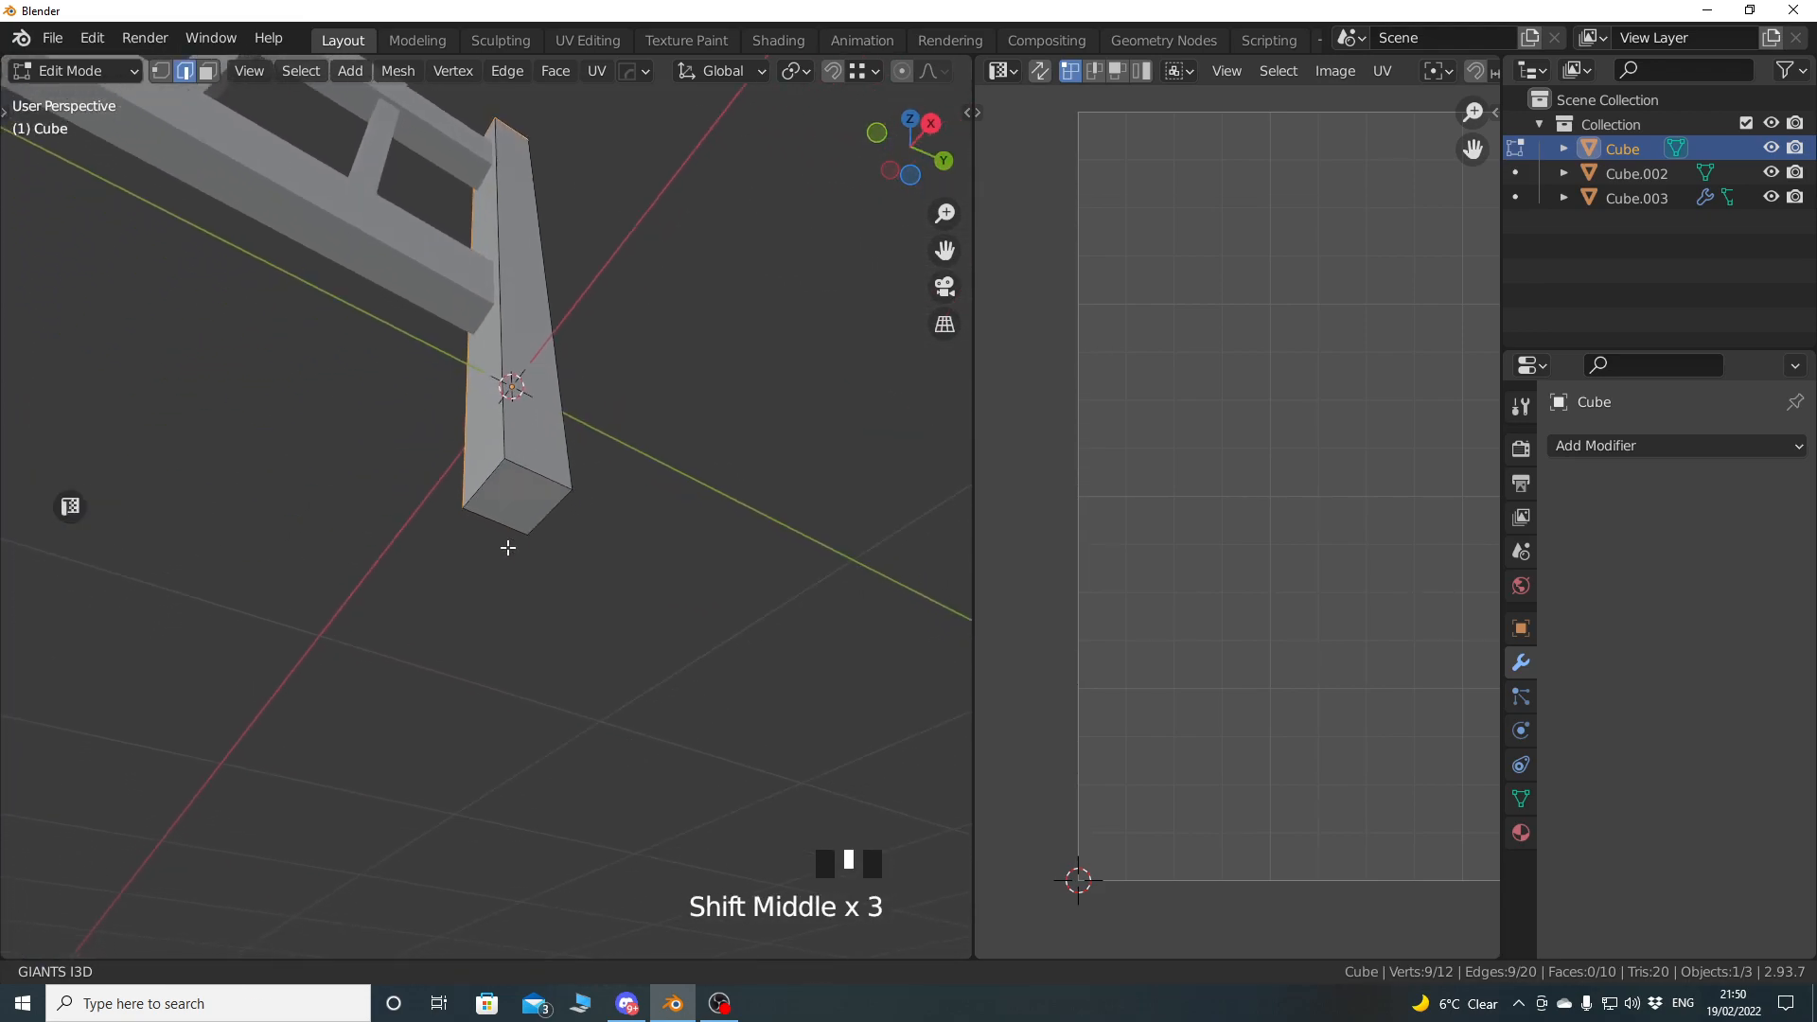
scroll(502, 438, "up", 2)
left_click(491, 479, "shift")
left_click(544, 406, "shift")
left_click(560, 440, "shift")
left_click(574, 471, "shift")
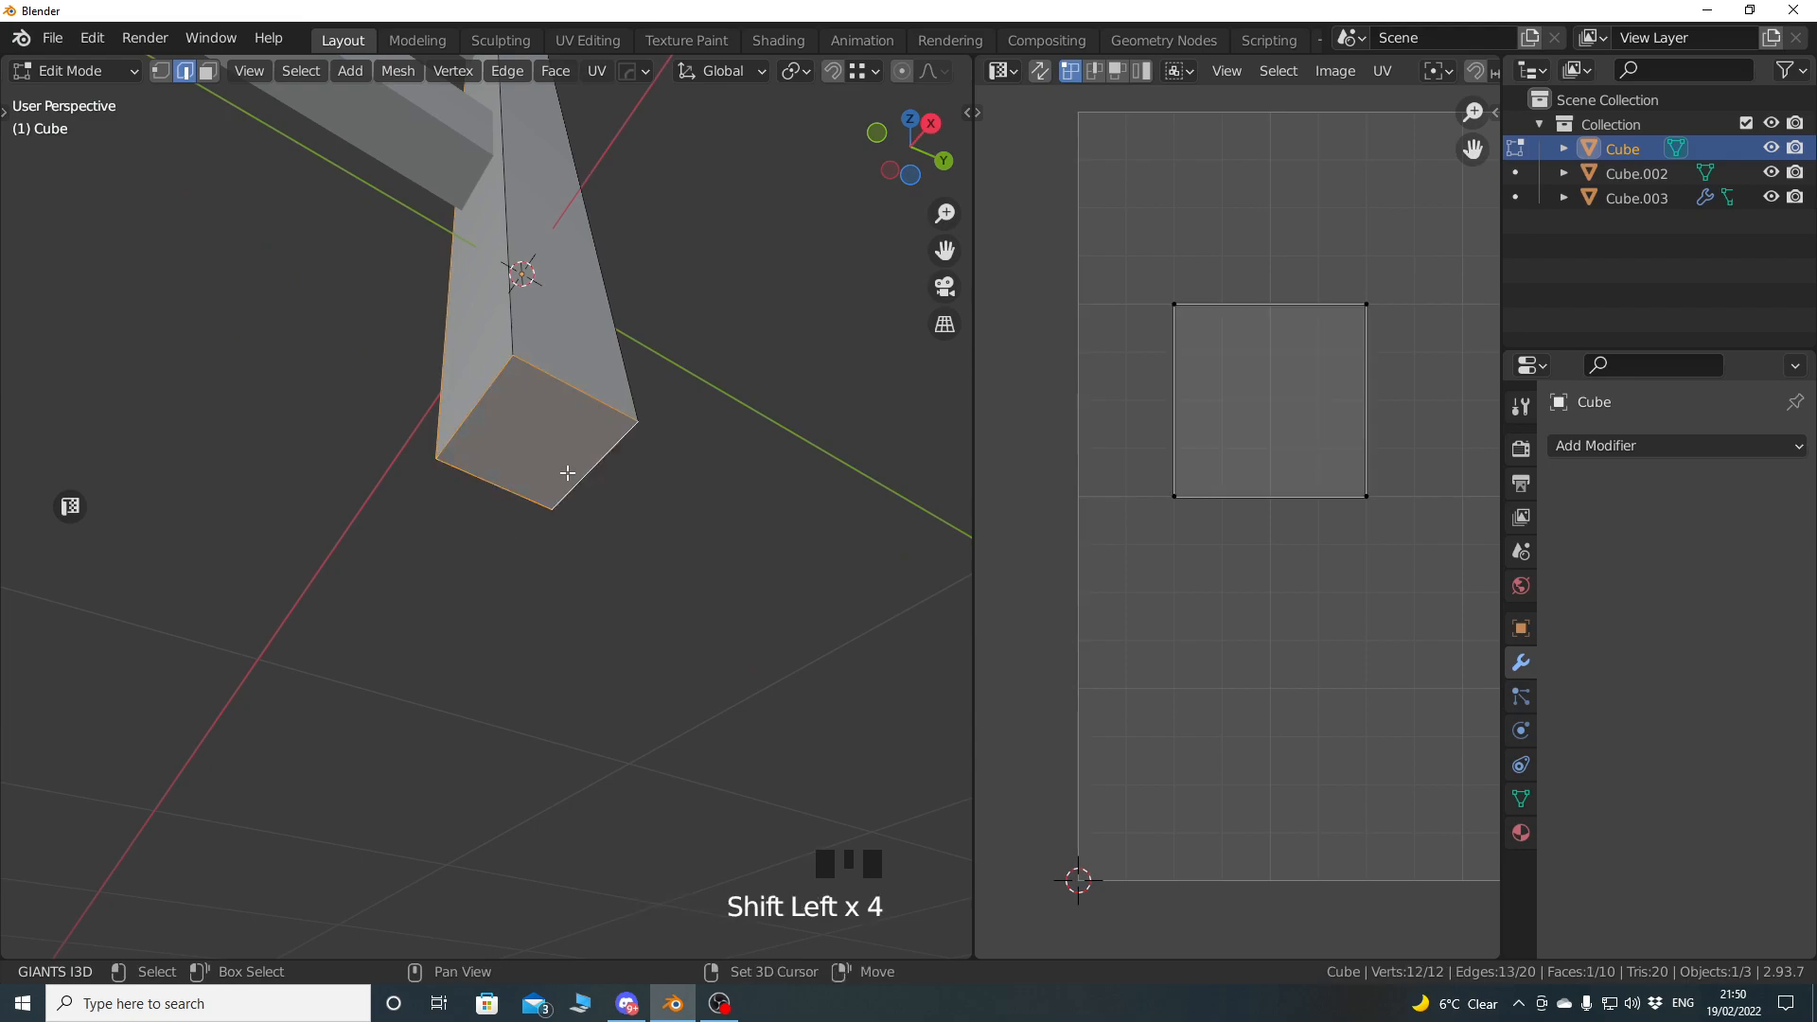
Mark the selected post edges as seams and unwrap the whole post.
scroll(560, 378, "down", 7)
middle_click_drag(559, 377, 508, 531, "shift")
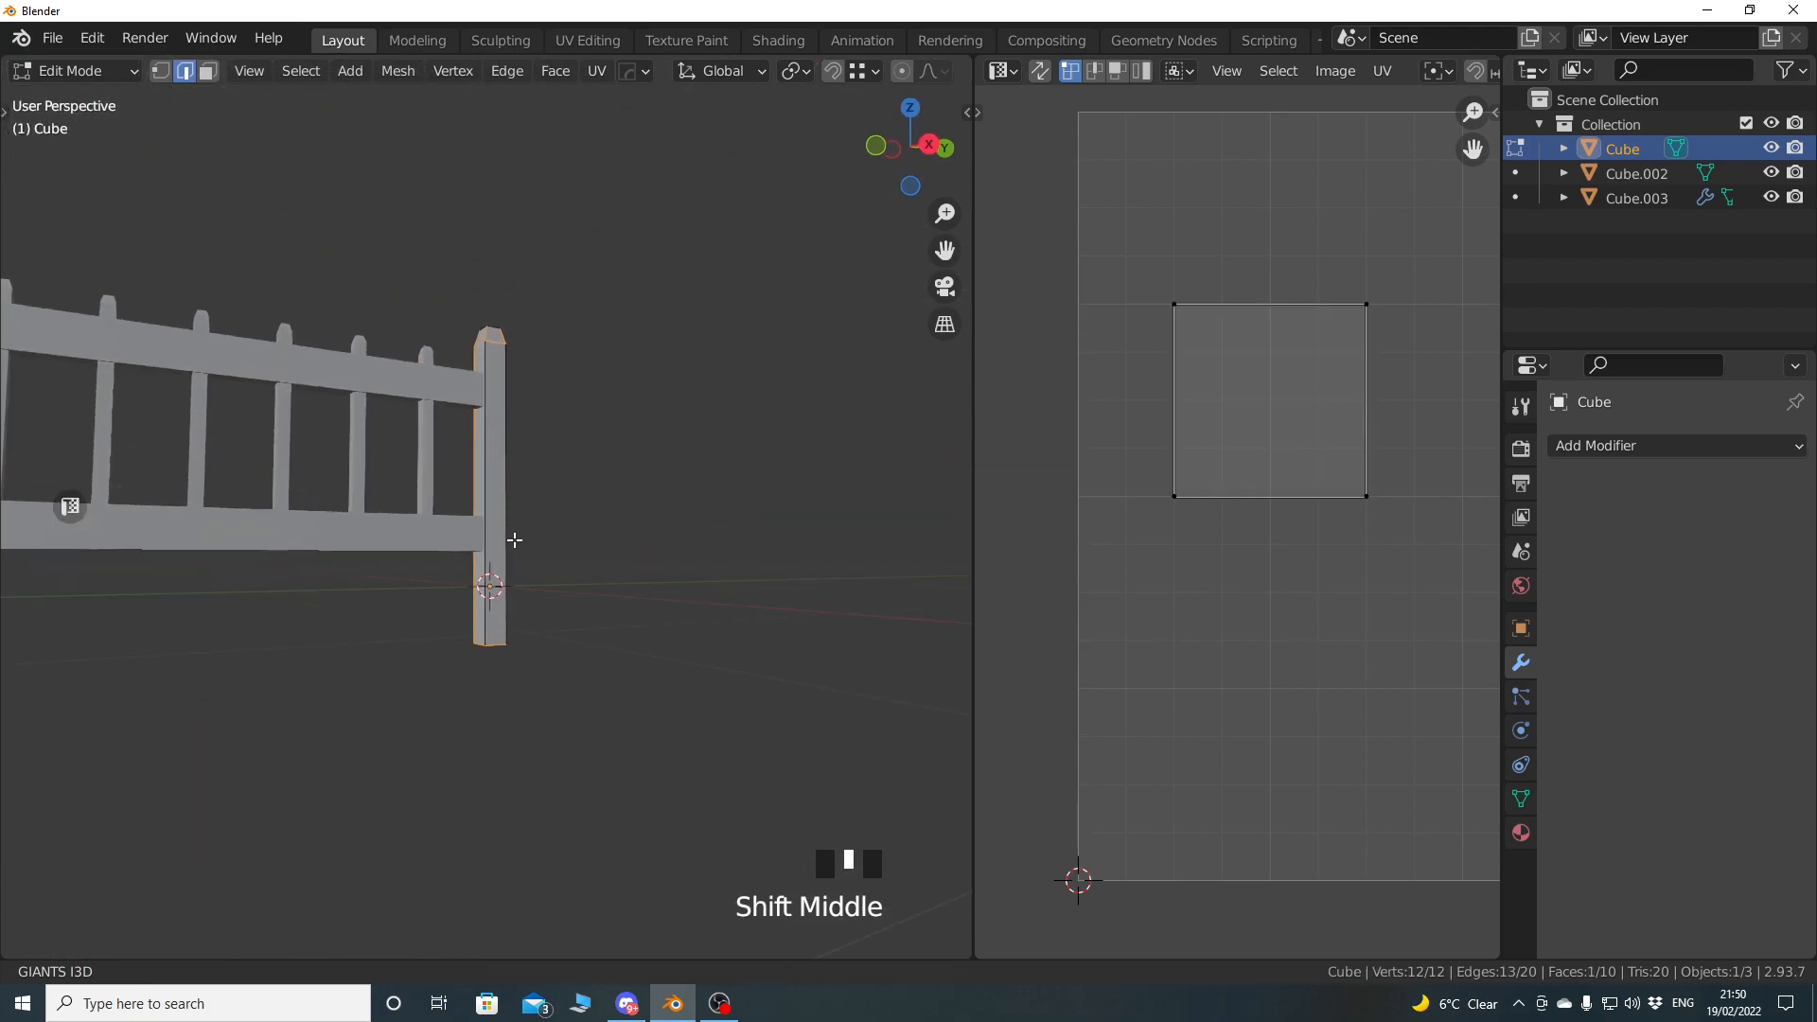
right_click(530, 422)
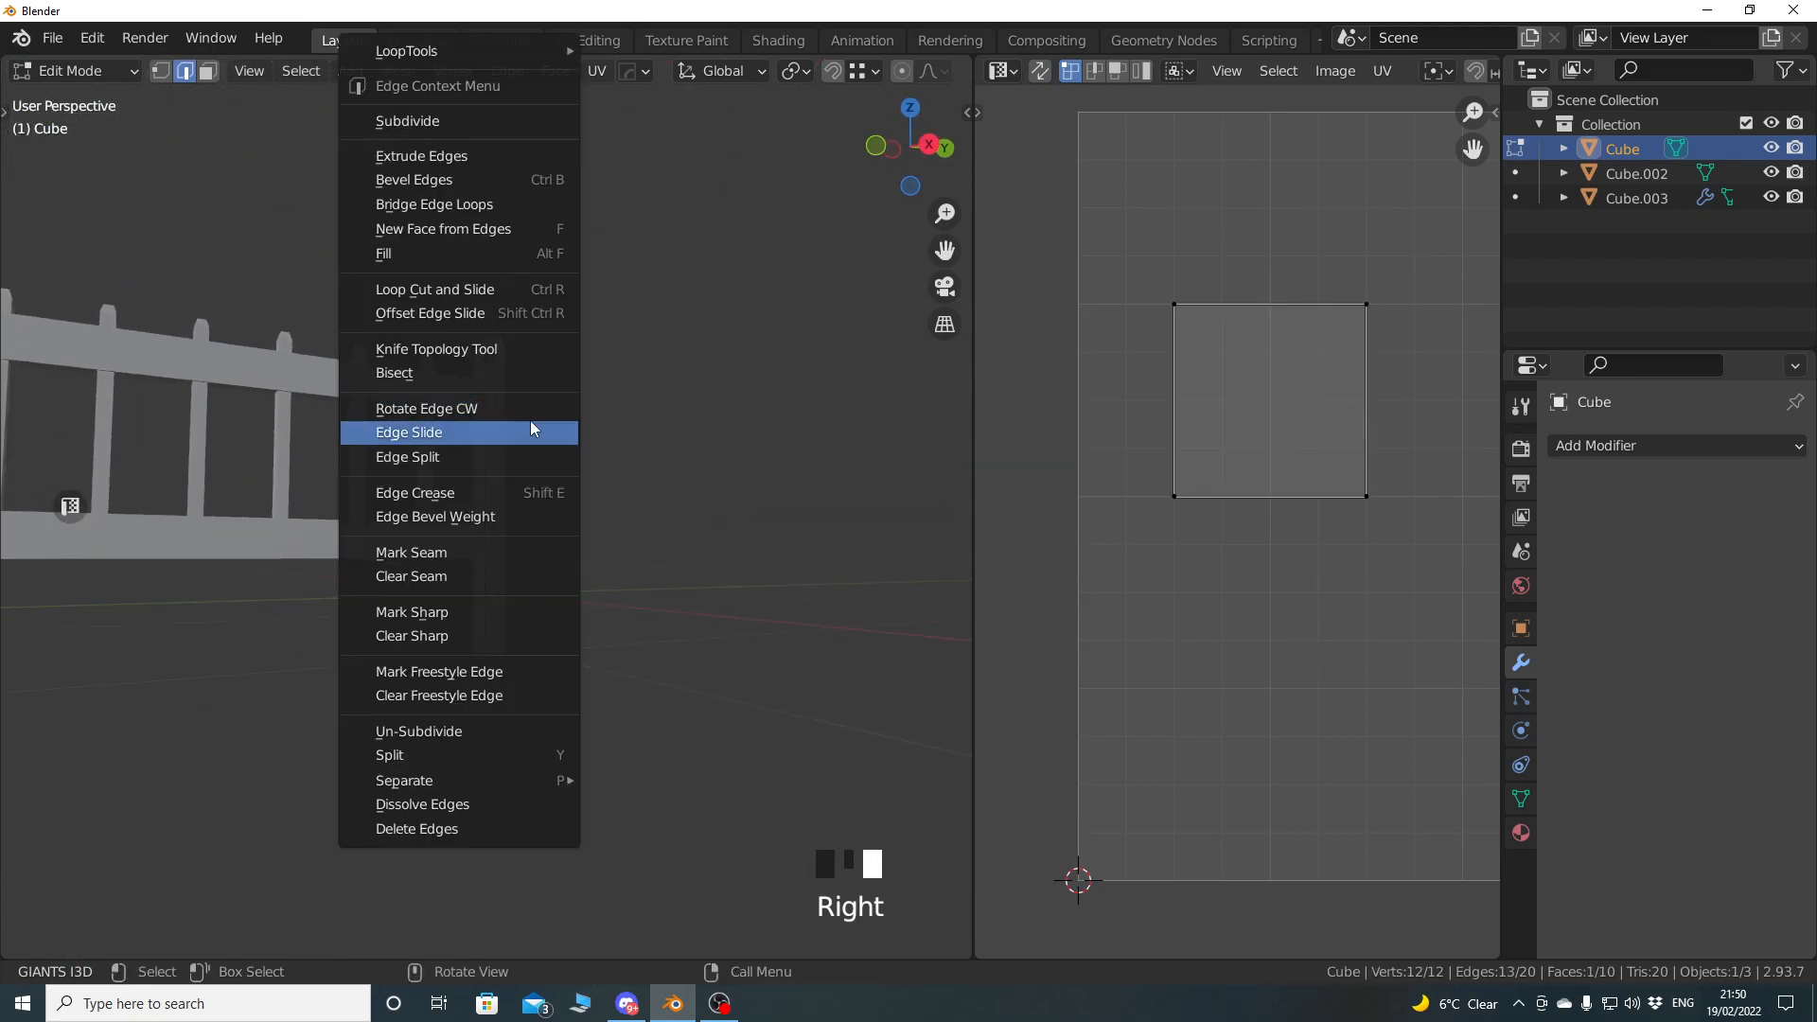
left_click(494, 552)
key("a")
left_click(602, 555)
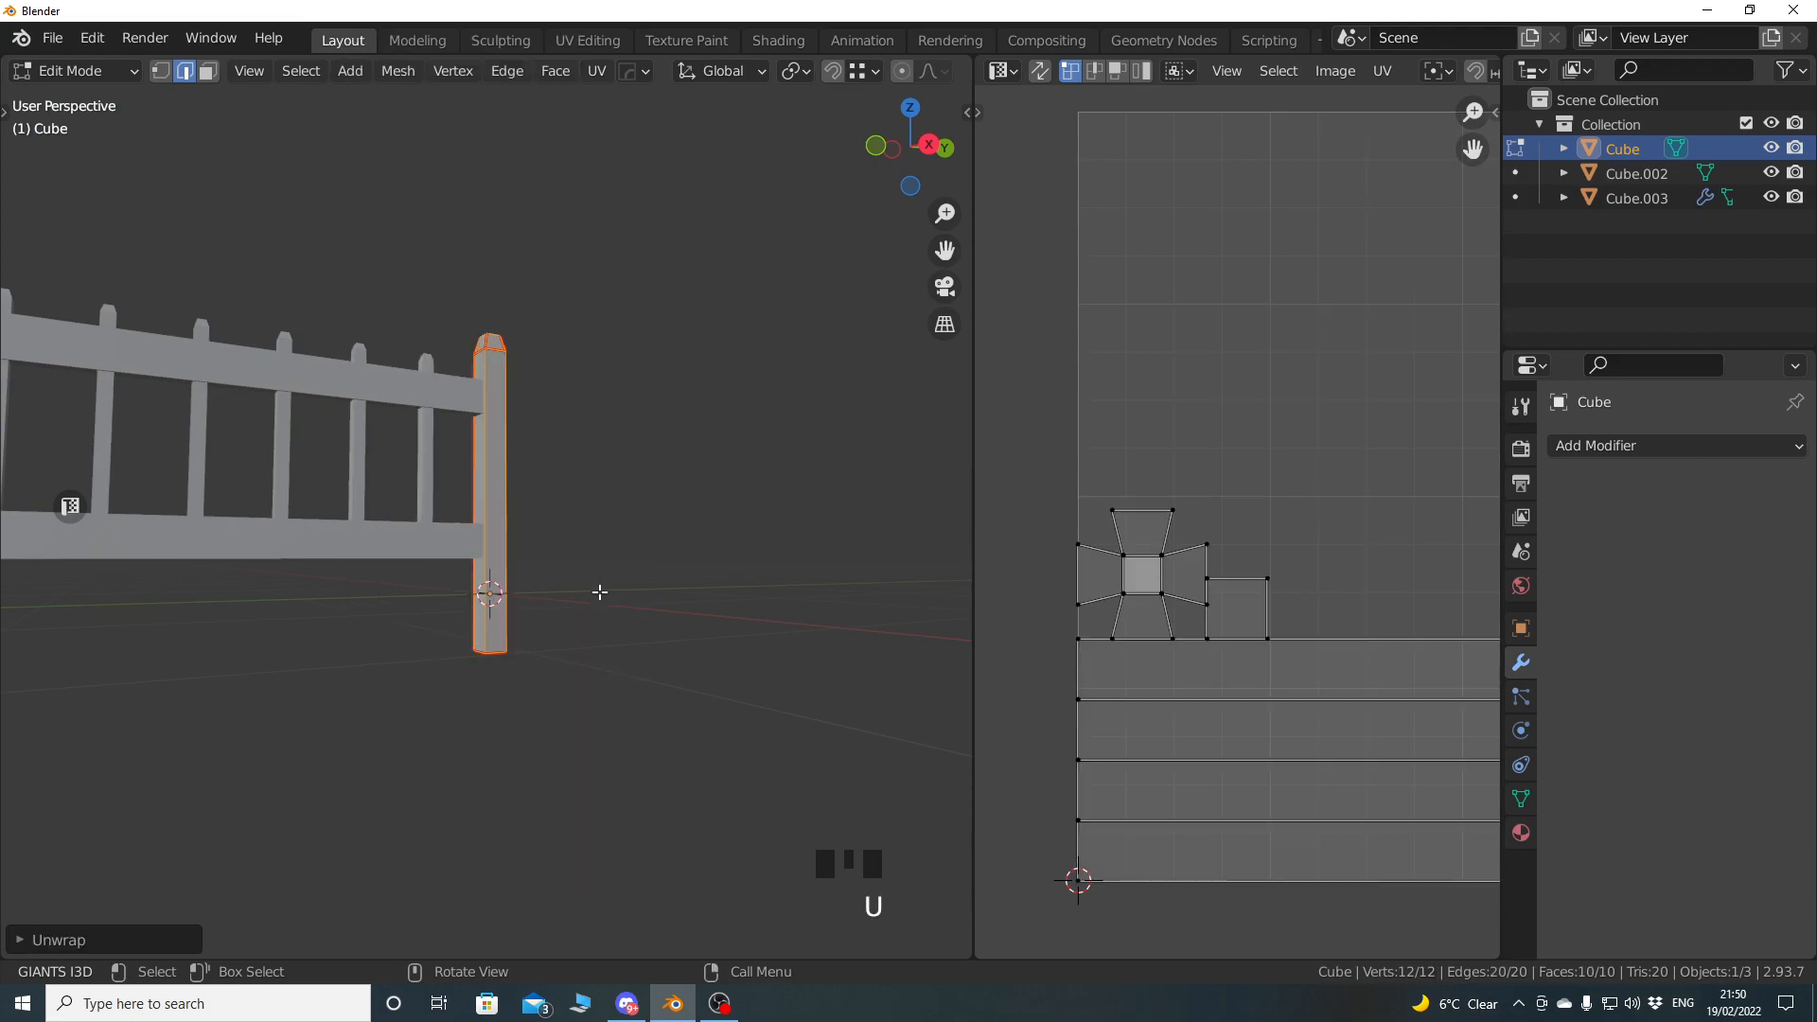
Edit the rails' mesh and mark one lower lengthwise edge on each rail as a seam.
scroll(1230, 621, "down", 5)
middle_click_drag(365, 586, 499, 596)
key("Tab")
left_click(499, 547)
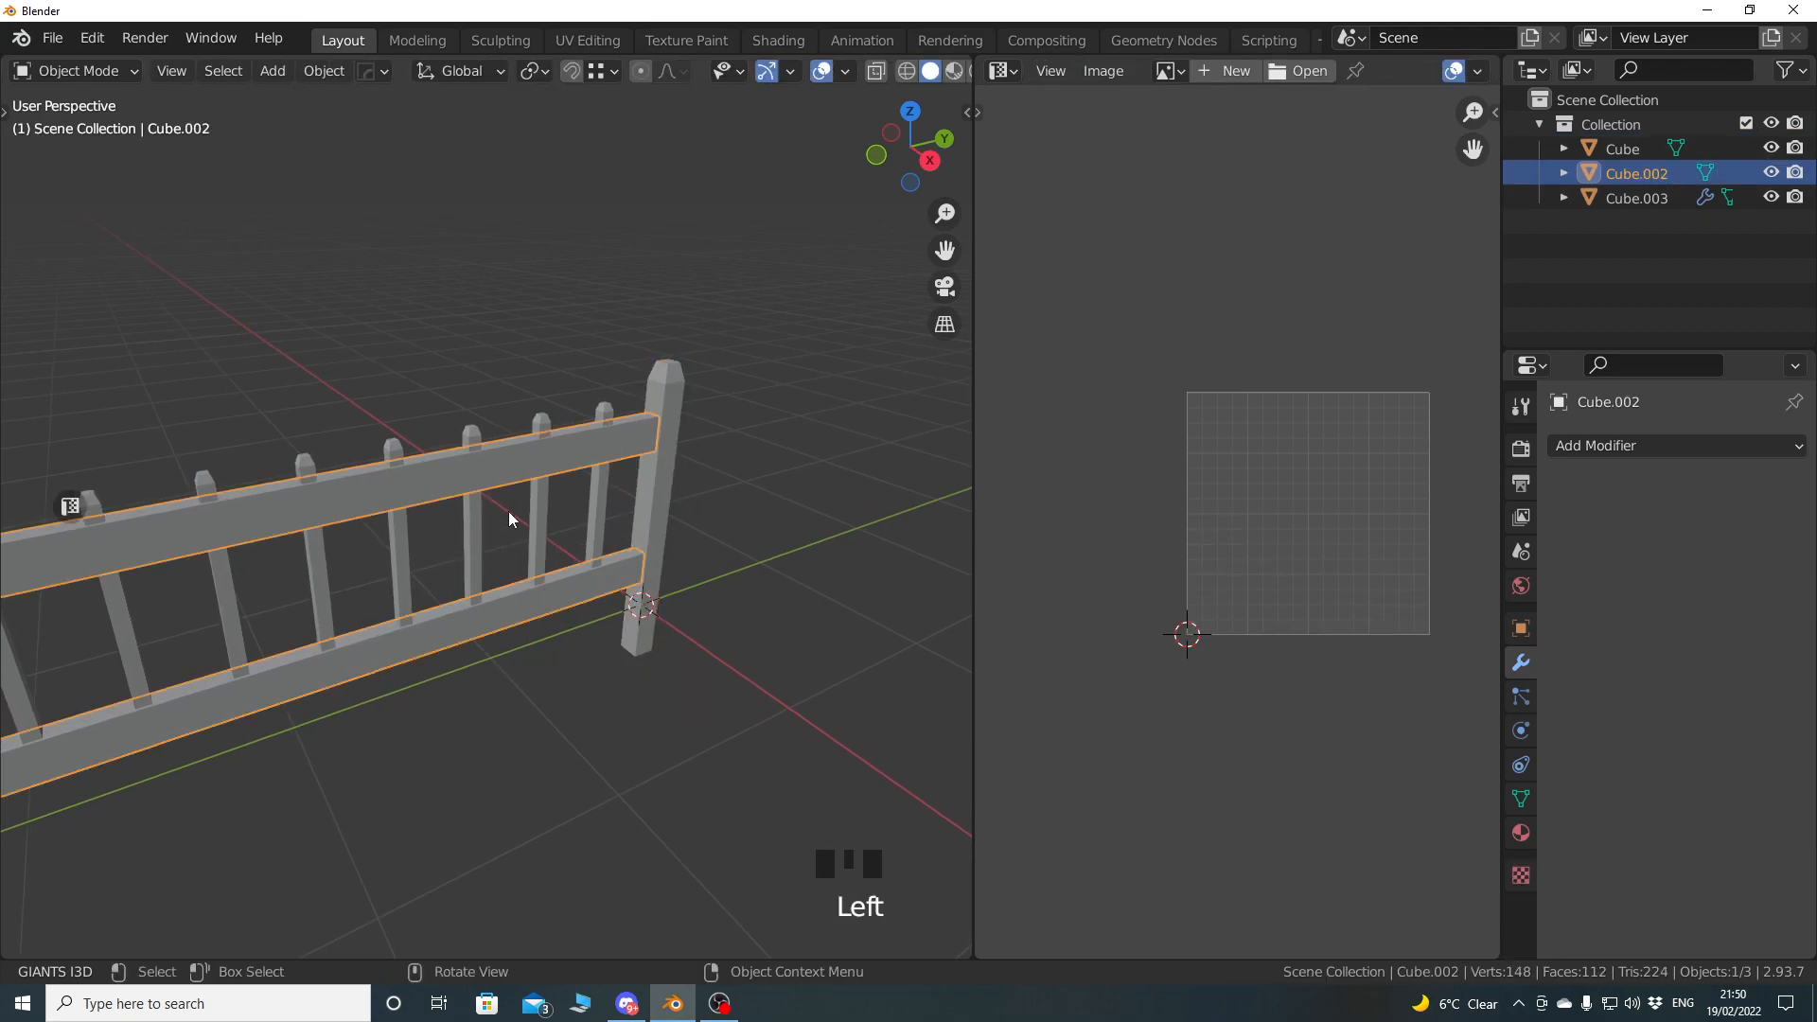
key("Tab")
key("alt+a")
middle_click_drag(426, 597, 518, 455)
left_click(531, 429)
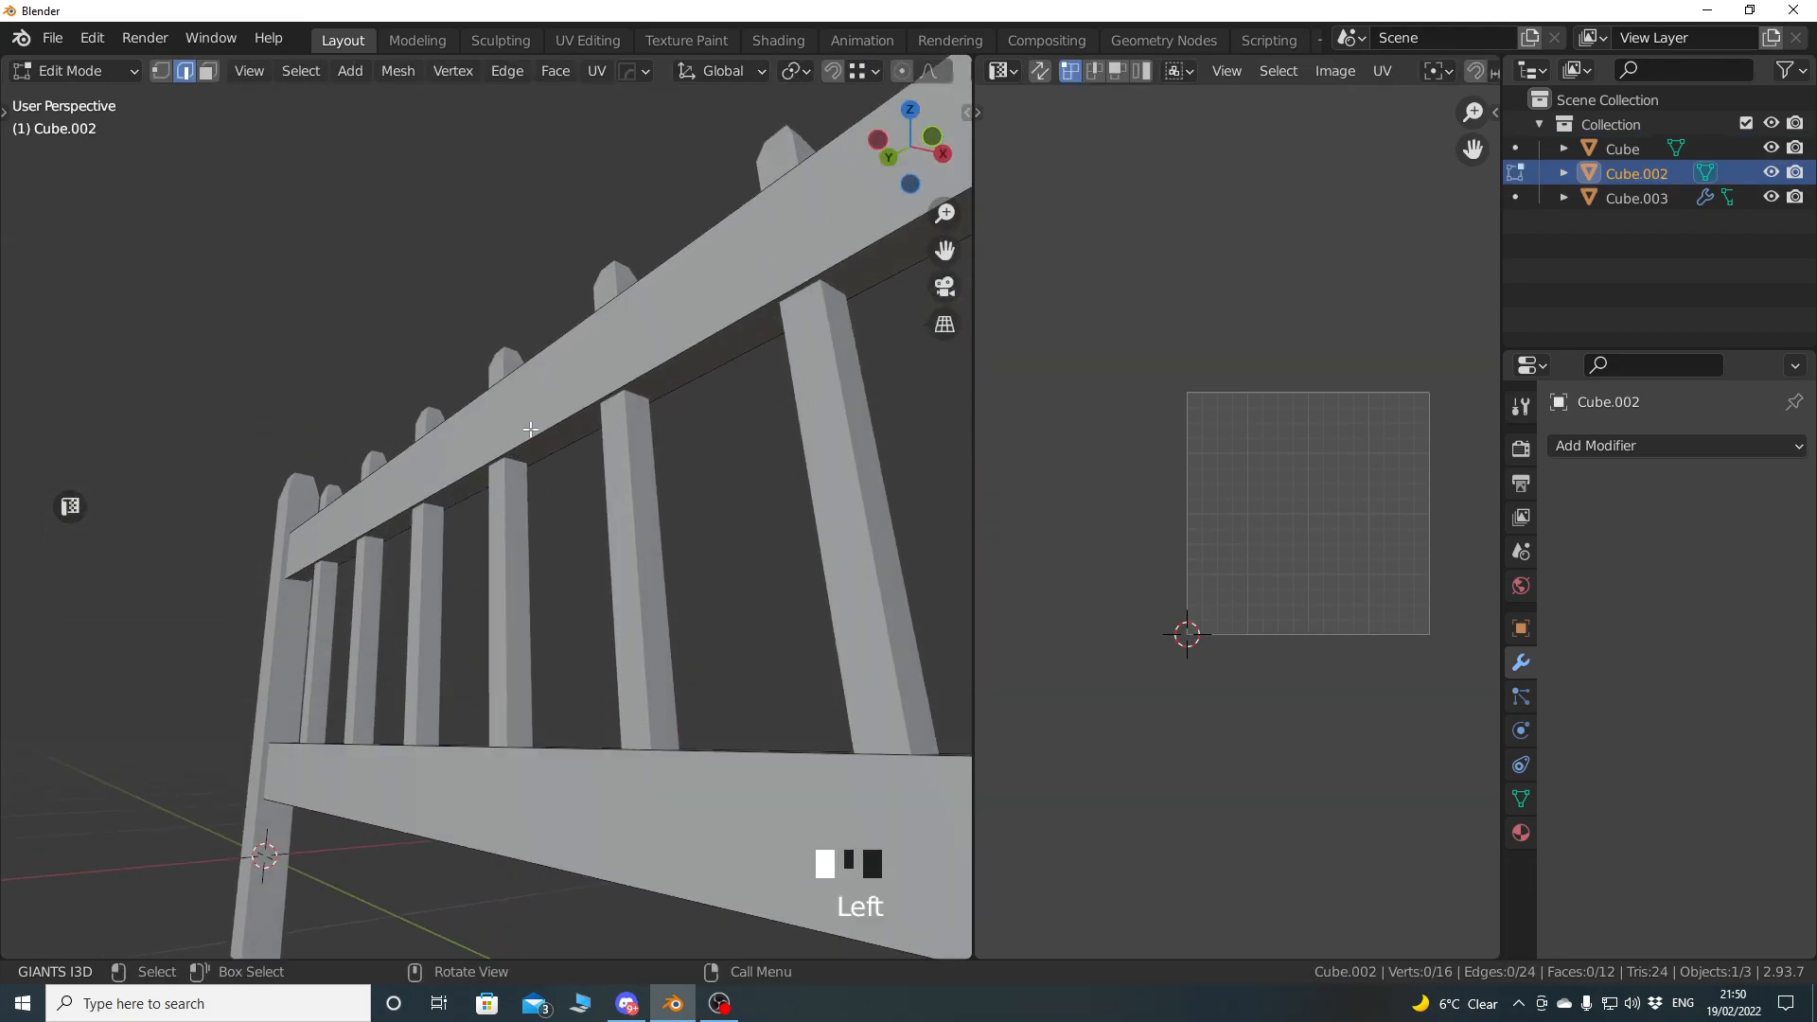
left_click(523, 836, "shift")
right_click_drag(527, 580, 529, 582)
Try to unwrap the whole rail mesh and isolate the rails in local view.
key("a")
key("u")
left_click(548, 620)
scroll(604, 661, "down", 6)
middle_click_drag(698, 637, 527, 613, "shift")
key("KP_Divide")
scroll(544, 559, "up", 2)
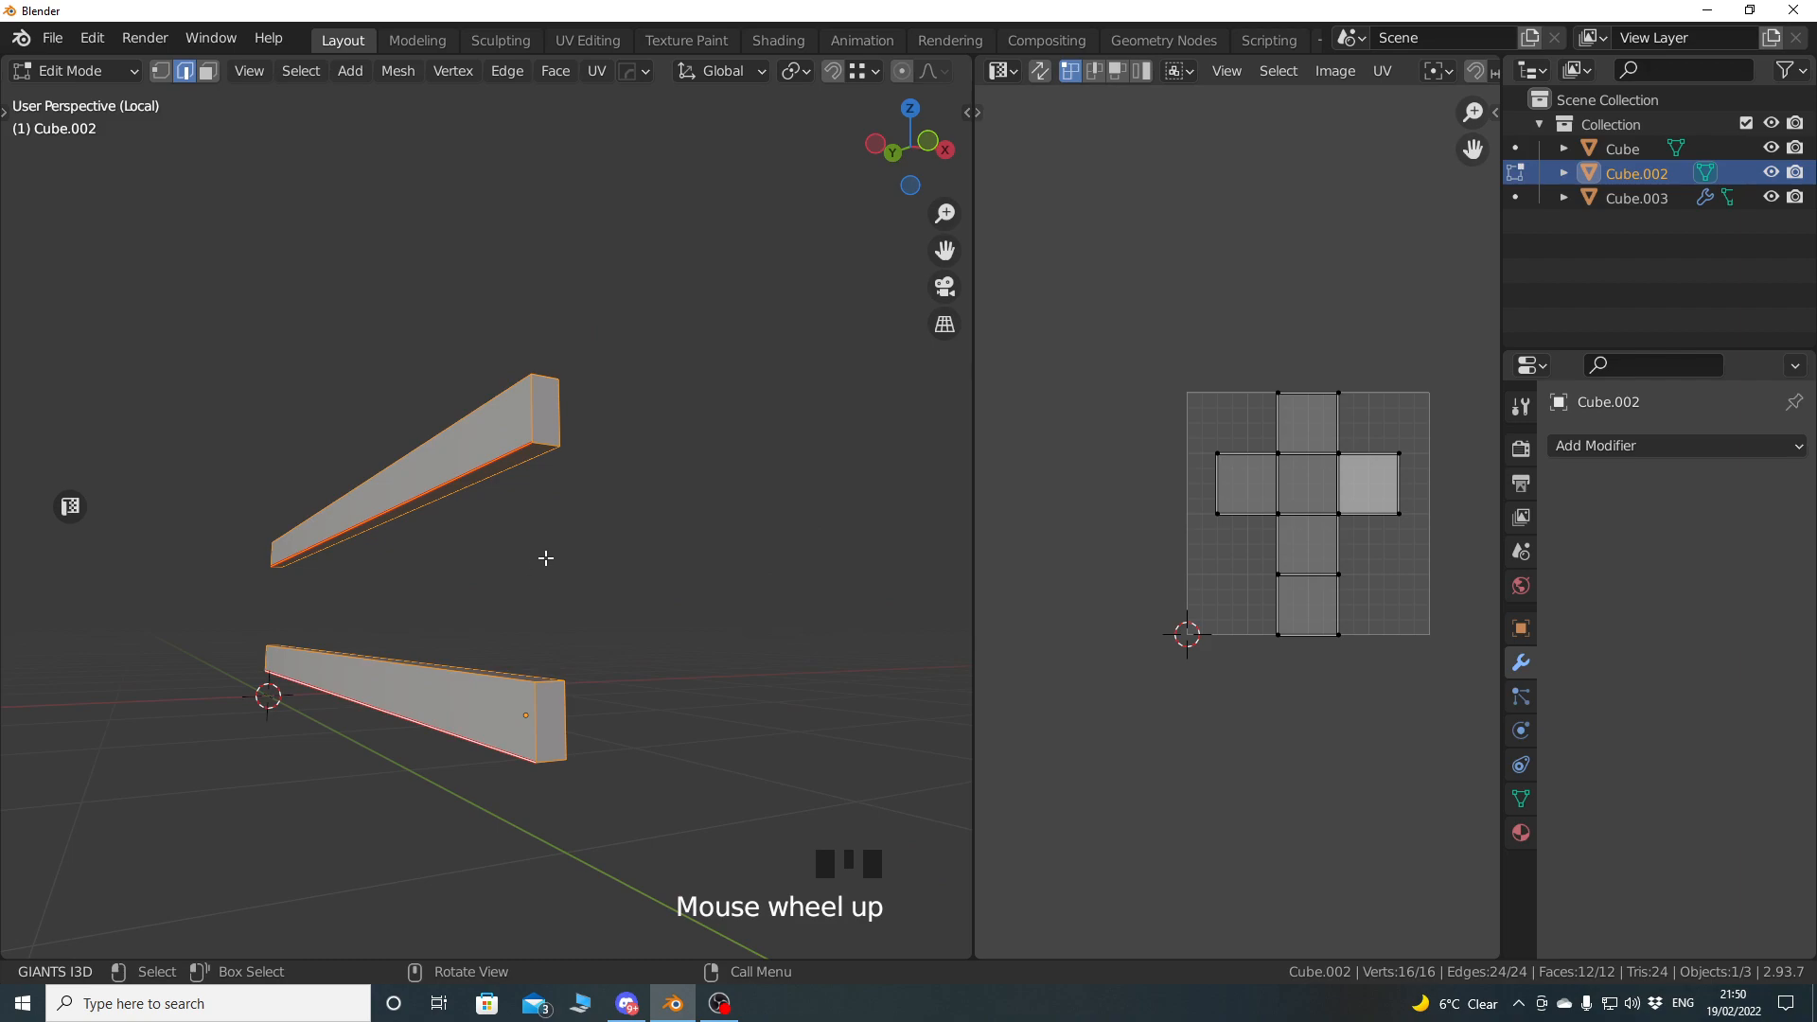
Select the end faces at both ends of the two rails, finishing in edge selection.
key("alt+a")
left_click(544, 425)
middle_click_drag(543, 426, 531, 502, "shift")
scroll(513, 551, "up", 3)
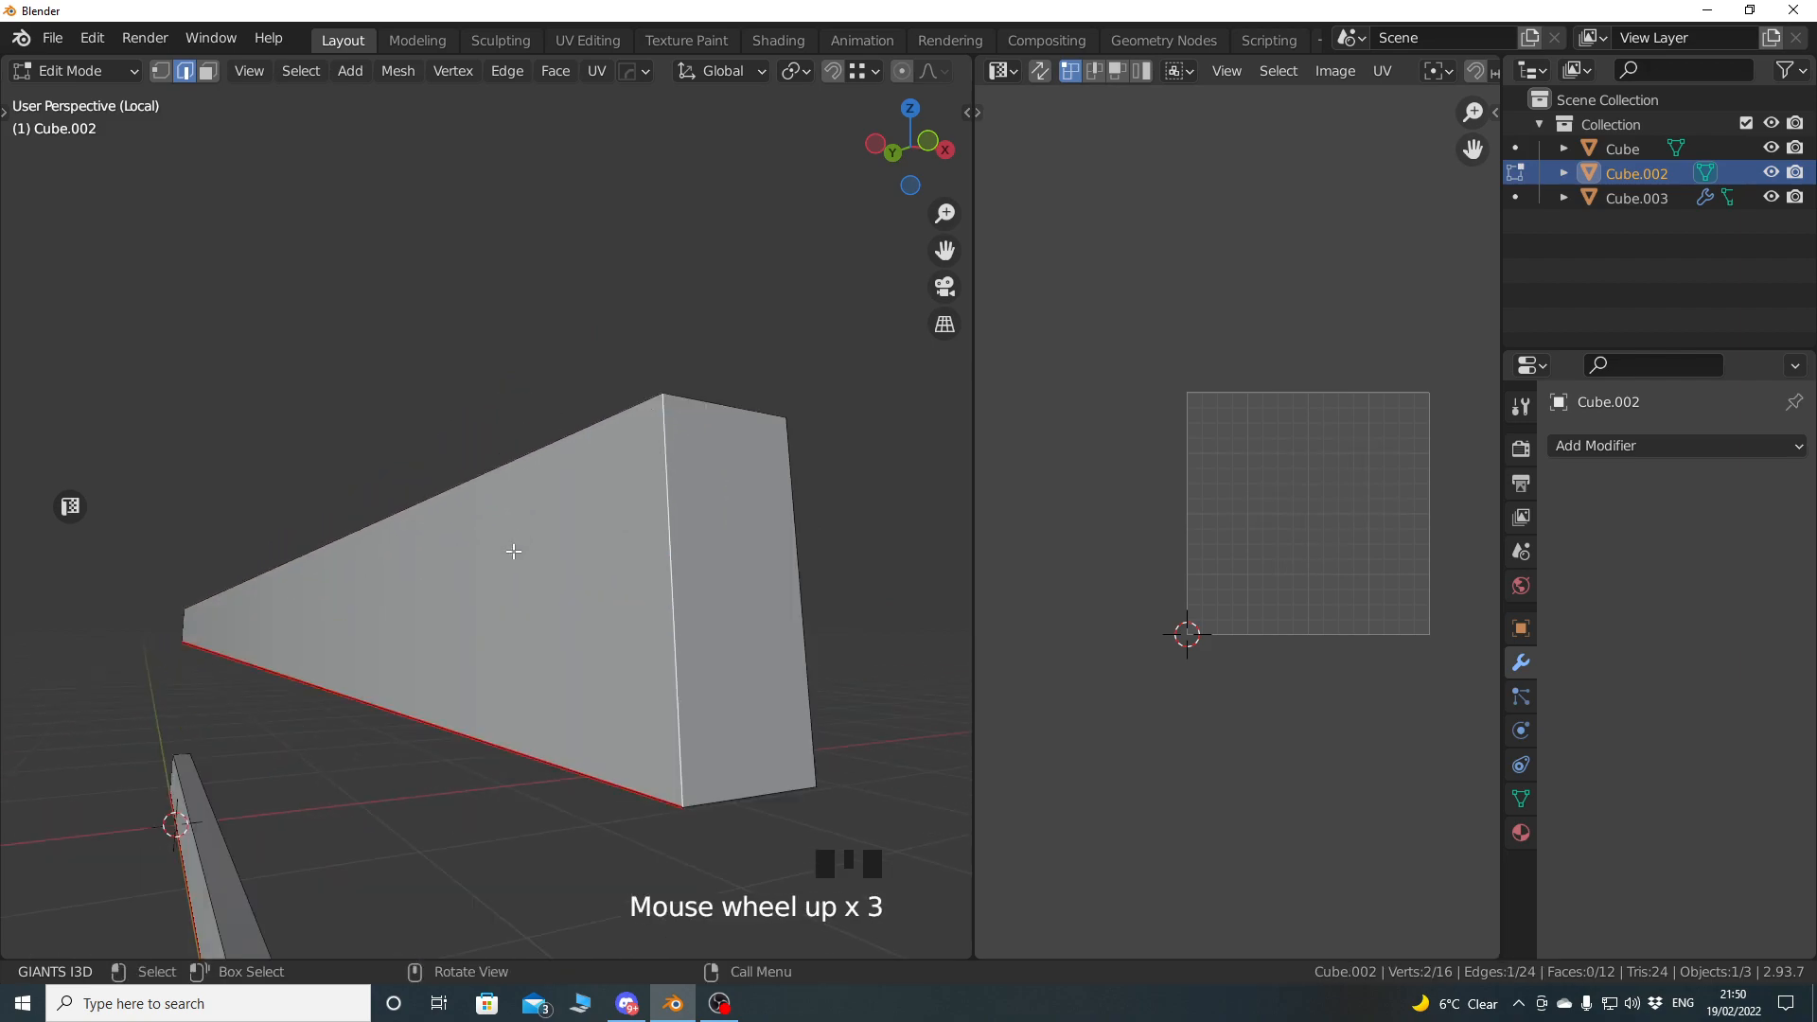
scroll(513, 551, "down", 2)
key("Tab")
left_click(560, 535)
middle_click_drag(564, 718, 568, 596, "shift")
left_click(554, 554, "shift")
middle_click_drag(454, 621, 763, 694)
scroll(511, 653, "down", 3)
middle_click_drag(511, 653, 453, 833, "shift")
left_click(409, 548, "shift")
left_click(454, 369, "shift")
key("Tab")
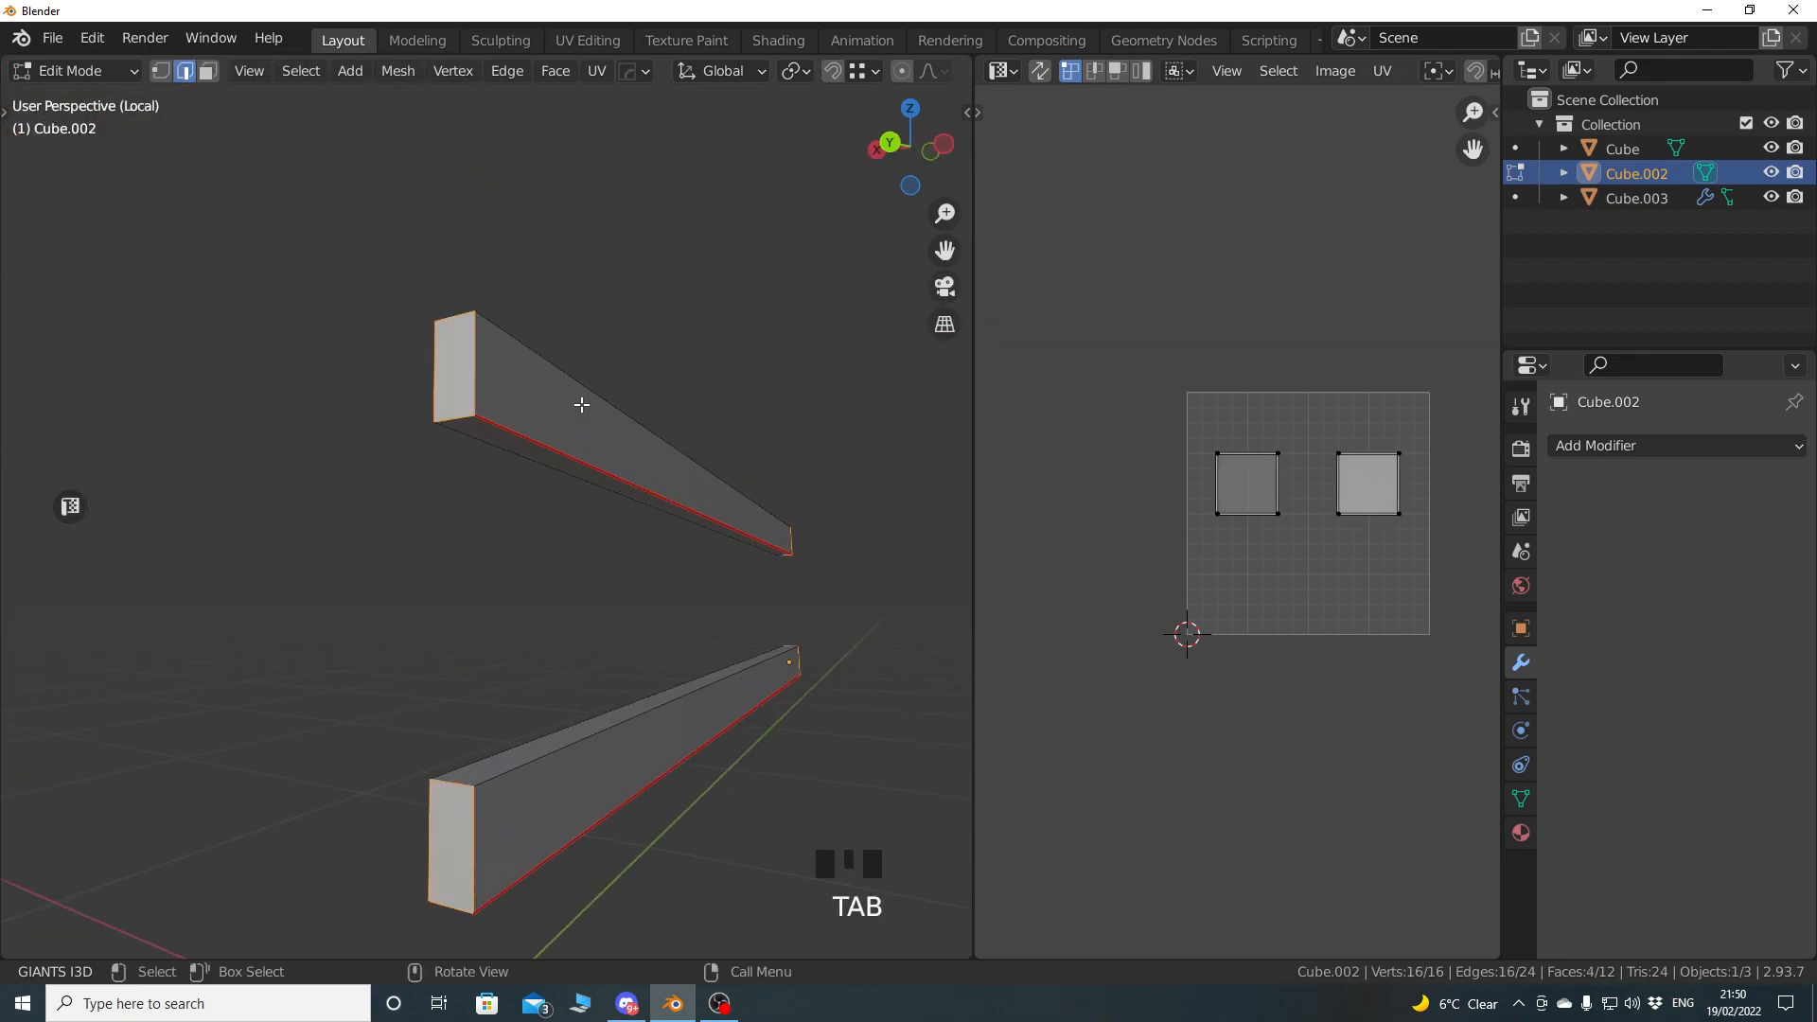
Mark the edges around the rail ends as seams and unwrap both rails.
right_click(581, 408)
key("a")
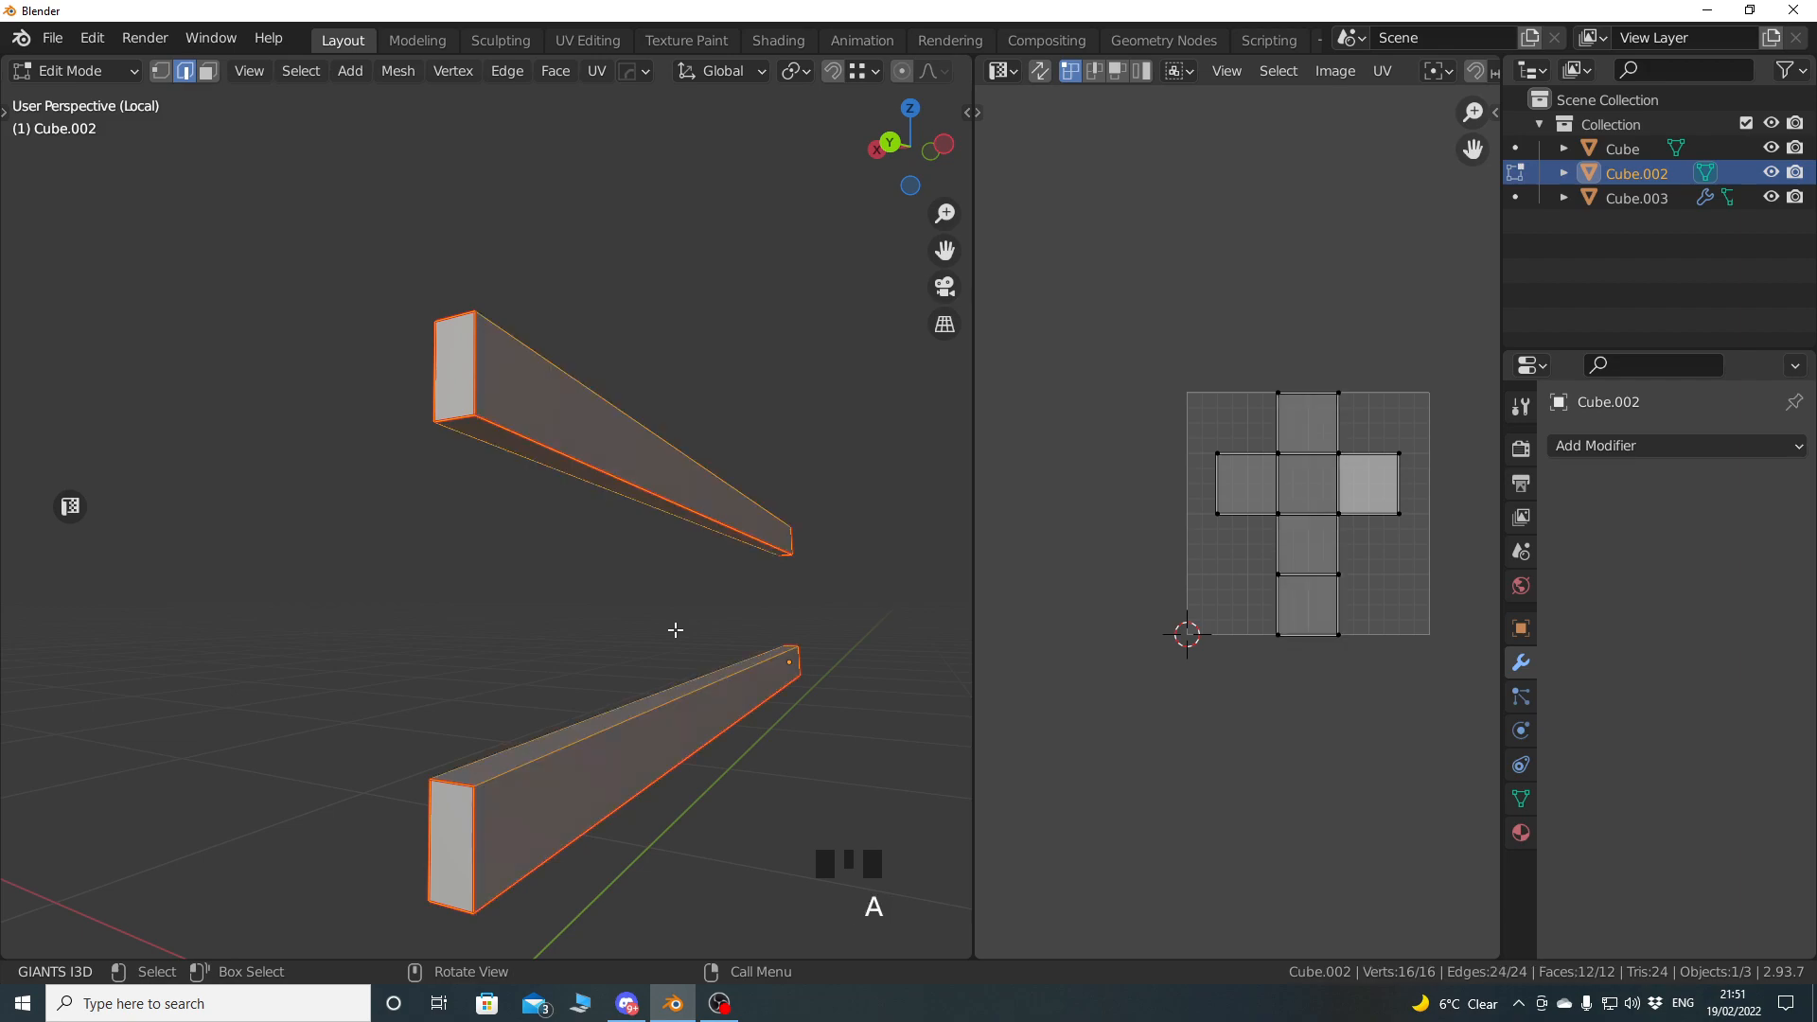
key("u")
left_click(683, 628)
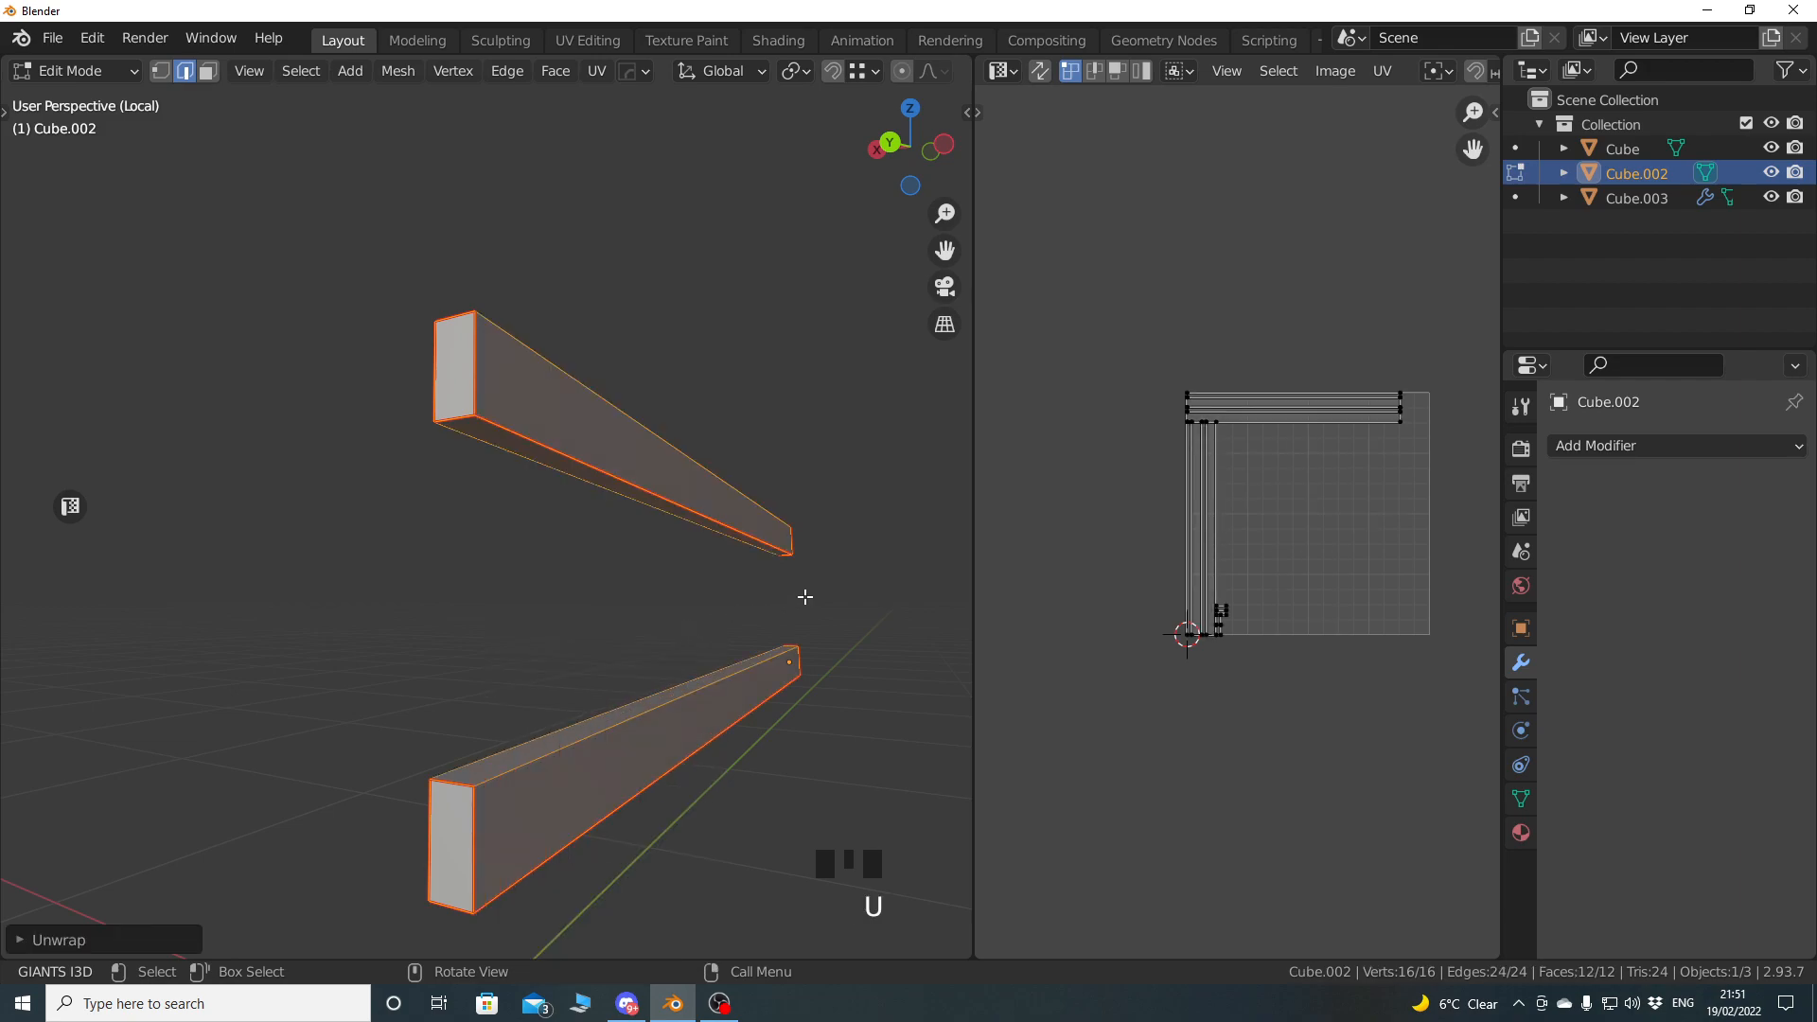
Enlarge the UV Editor and examine the rails' UV islands.
scroll(1170, 604, "up", 3)
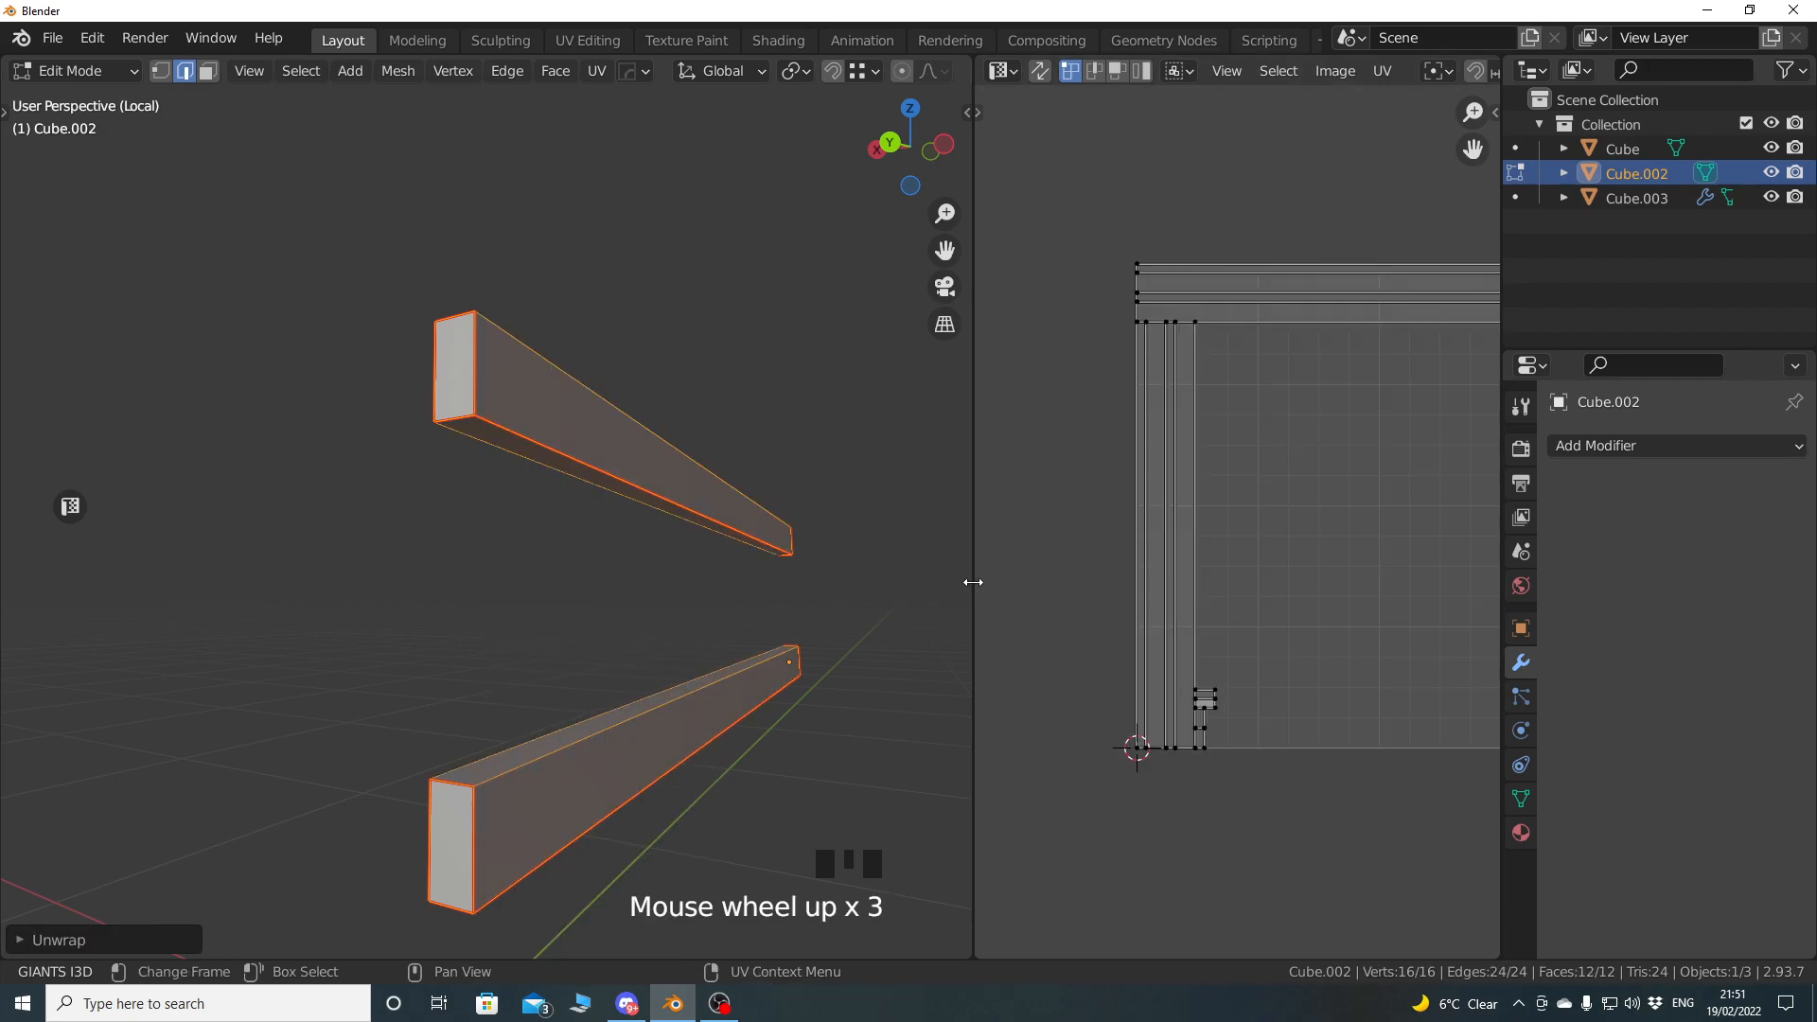
left_click_drag(973, 580, 475, 568)
middle_click_drag(1008, 503, 1032, 492, "shift")
scroll(1047, 582, "up", 4)
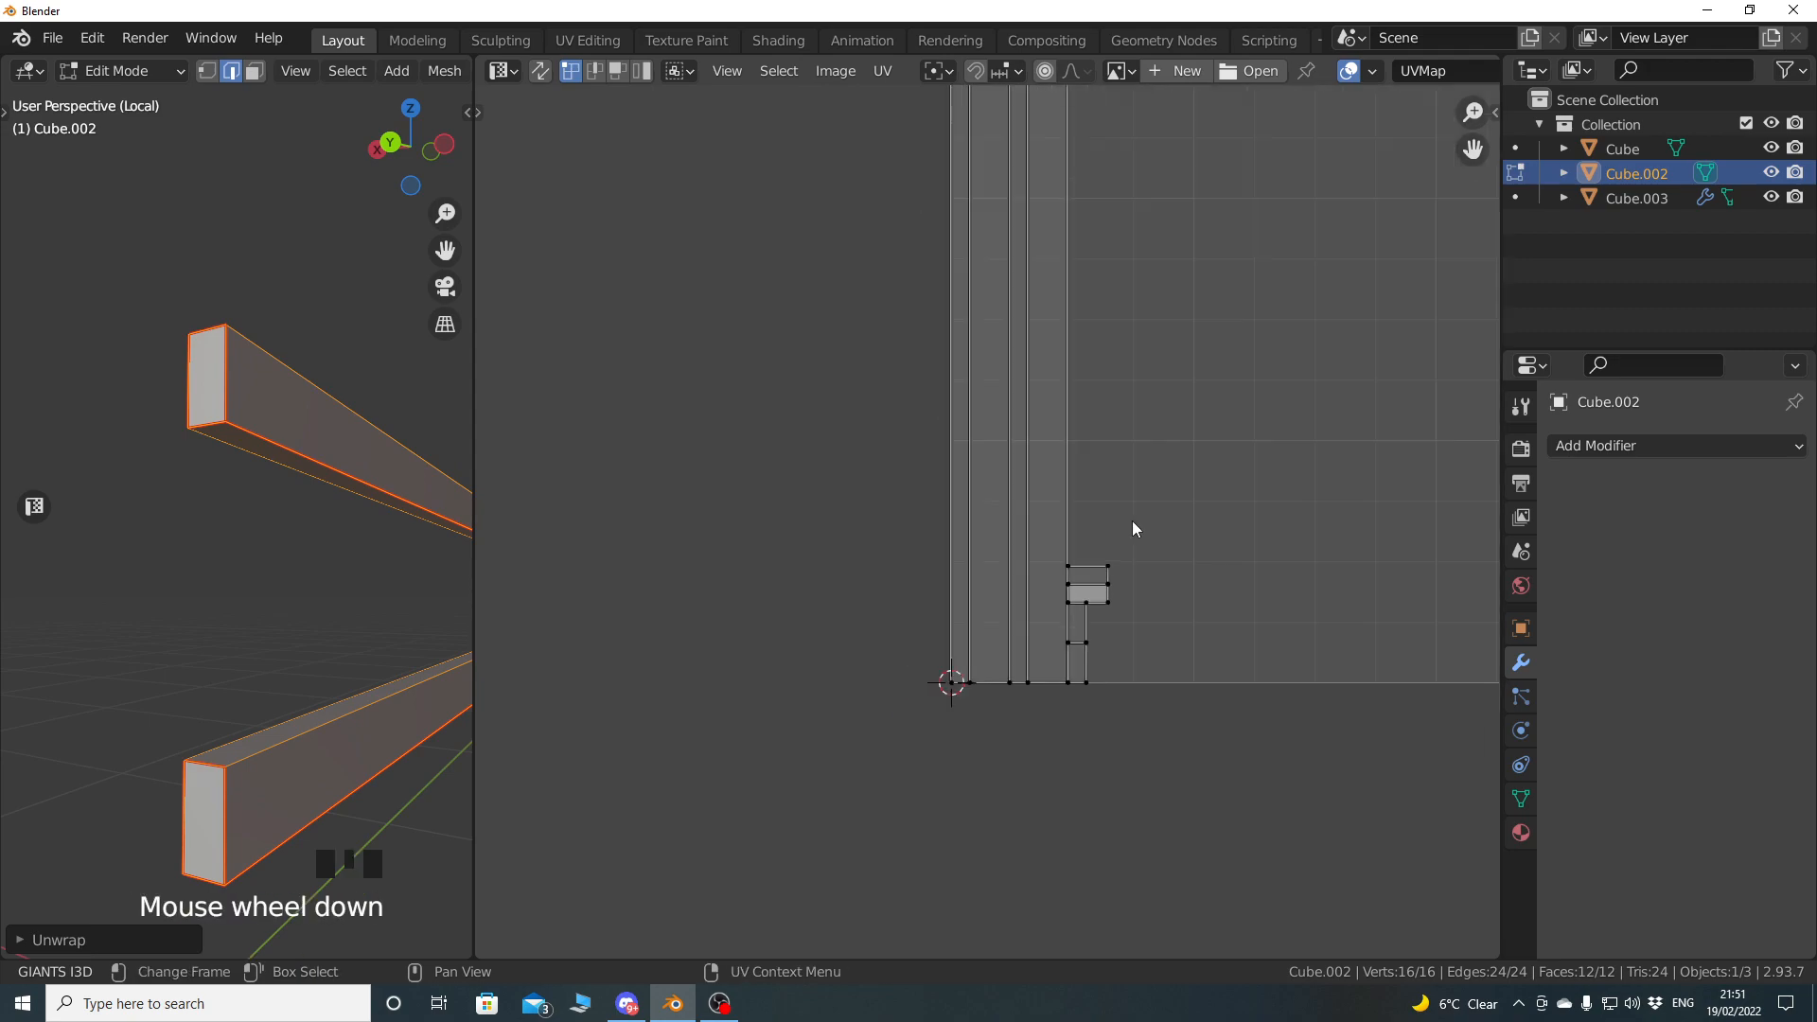
scroll(1132, 527, "down", 3)
middle_click_drag(1132, 527, 994, 716, "shift")
Deselect the rail mesh, return to Object Mode and leave local view to show the whole fence.
middle_click_drag(407, 657, 213, 681)
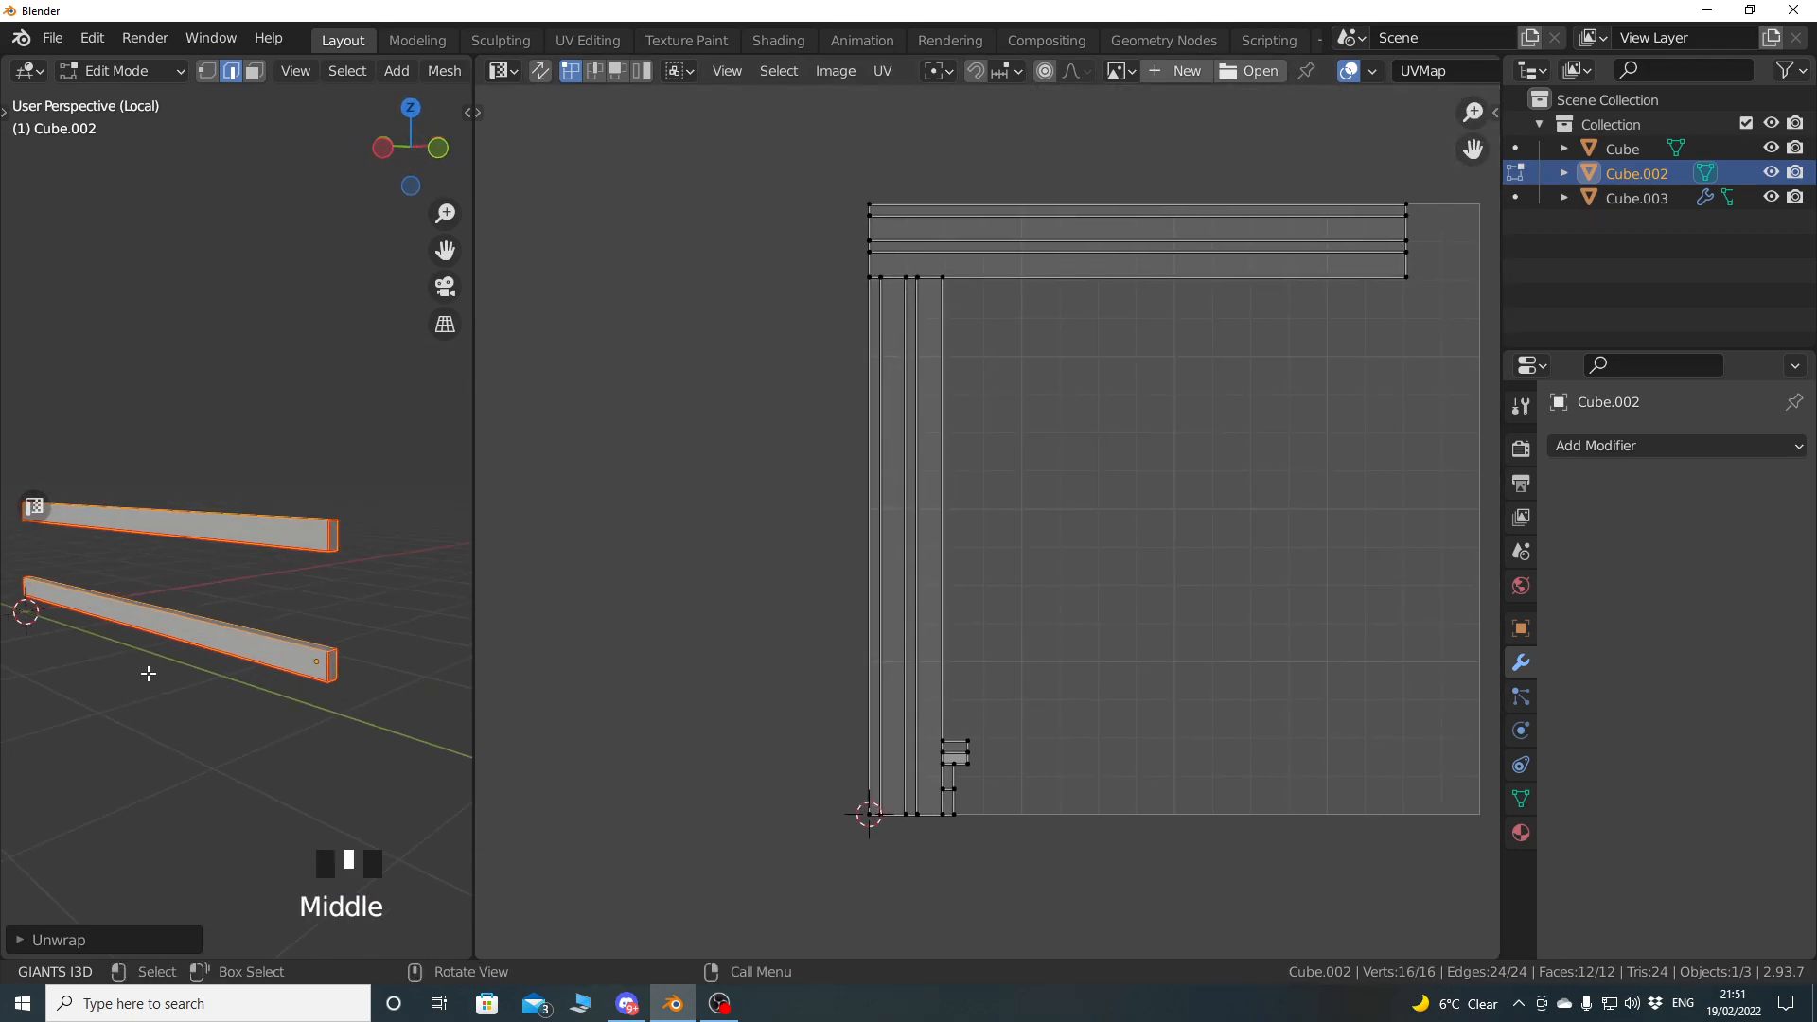
key("alt+a")
left_click_drag(472, 672, 981, 673)
middle_click_drag(888, 673, 578, 648, "shift")
middle_click_drag(578, 649, 549, 658, "shift")
middle_click_drag(559, 657, 407, 649)
middle_click_drag(407, 649, 568, 615, "shift")
middle_click_drag(445, 568, 256, 530, "shift")
middle_click_drag(455, 579, 655, 598, "shift")
key("Tab")
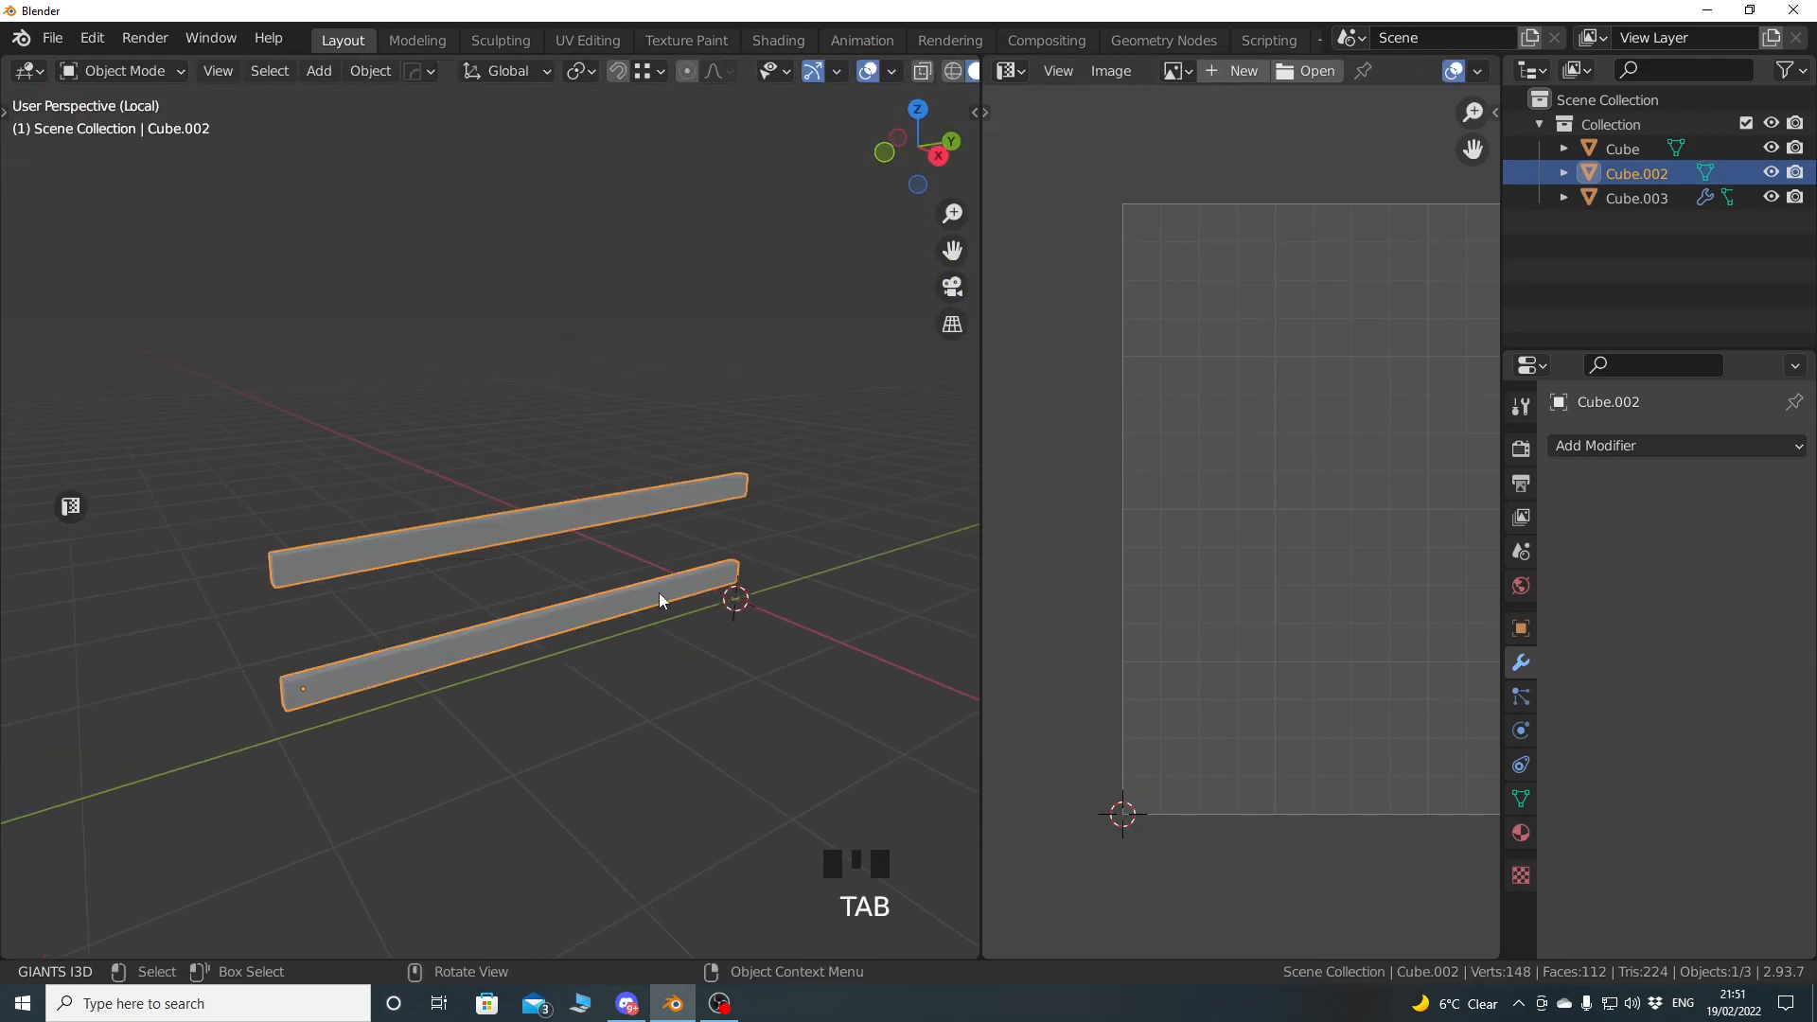
key("KP_Divide")
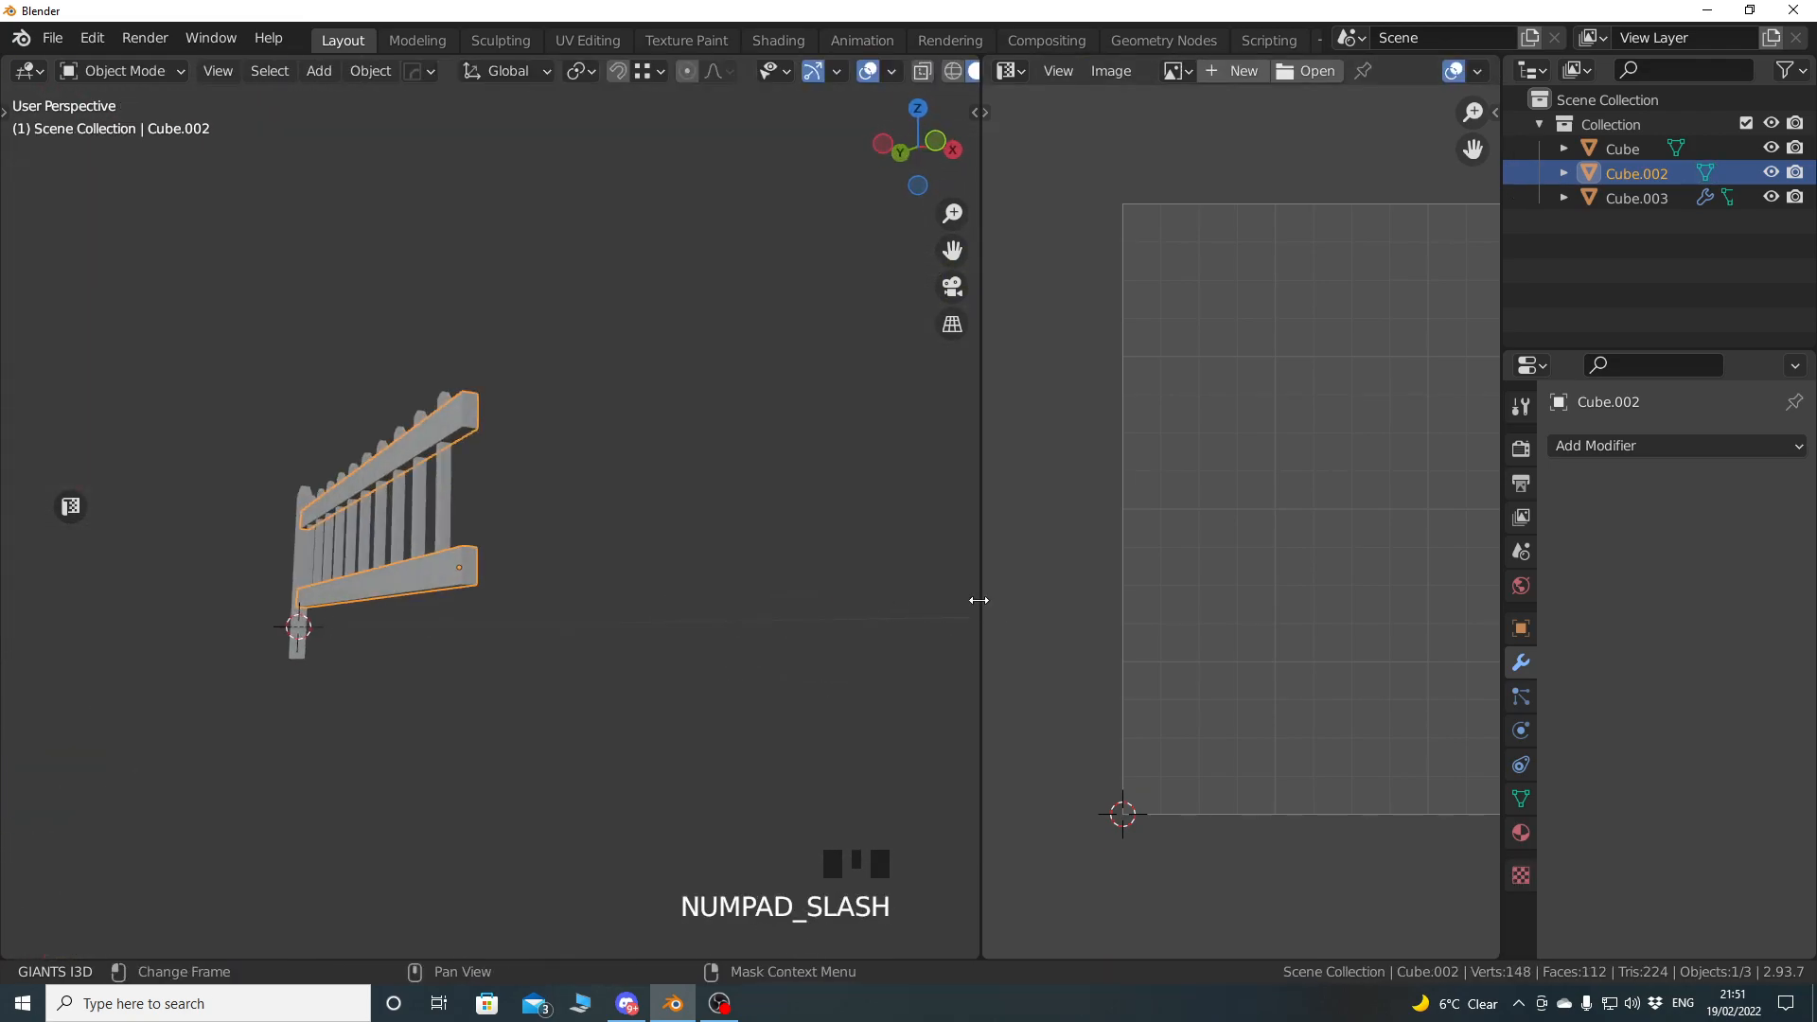
Widen the 3D viewport, select the slats and apply their Array modifier.
left_click_drag(980, 600, 1200, 587)
middle_click_drag(649, 504, 559, 616)
mouse_move(559, 615)
middle_mouse_down("shift")
mouse_move(679, 687)
mouse_move(573, 596)
middle_mouse_up("shift")
middle_click_drag(573, 596, 463, 573, "shift")
scroll(577, 607, "up", 3)
left_click(579, 605)
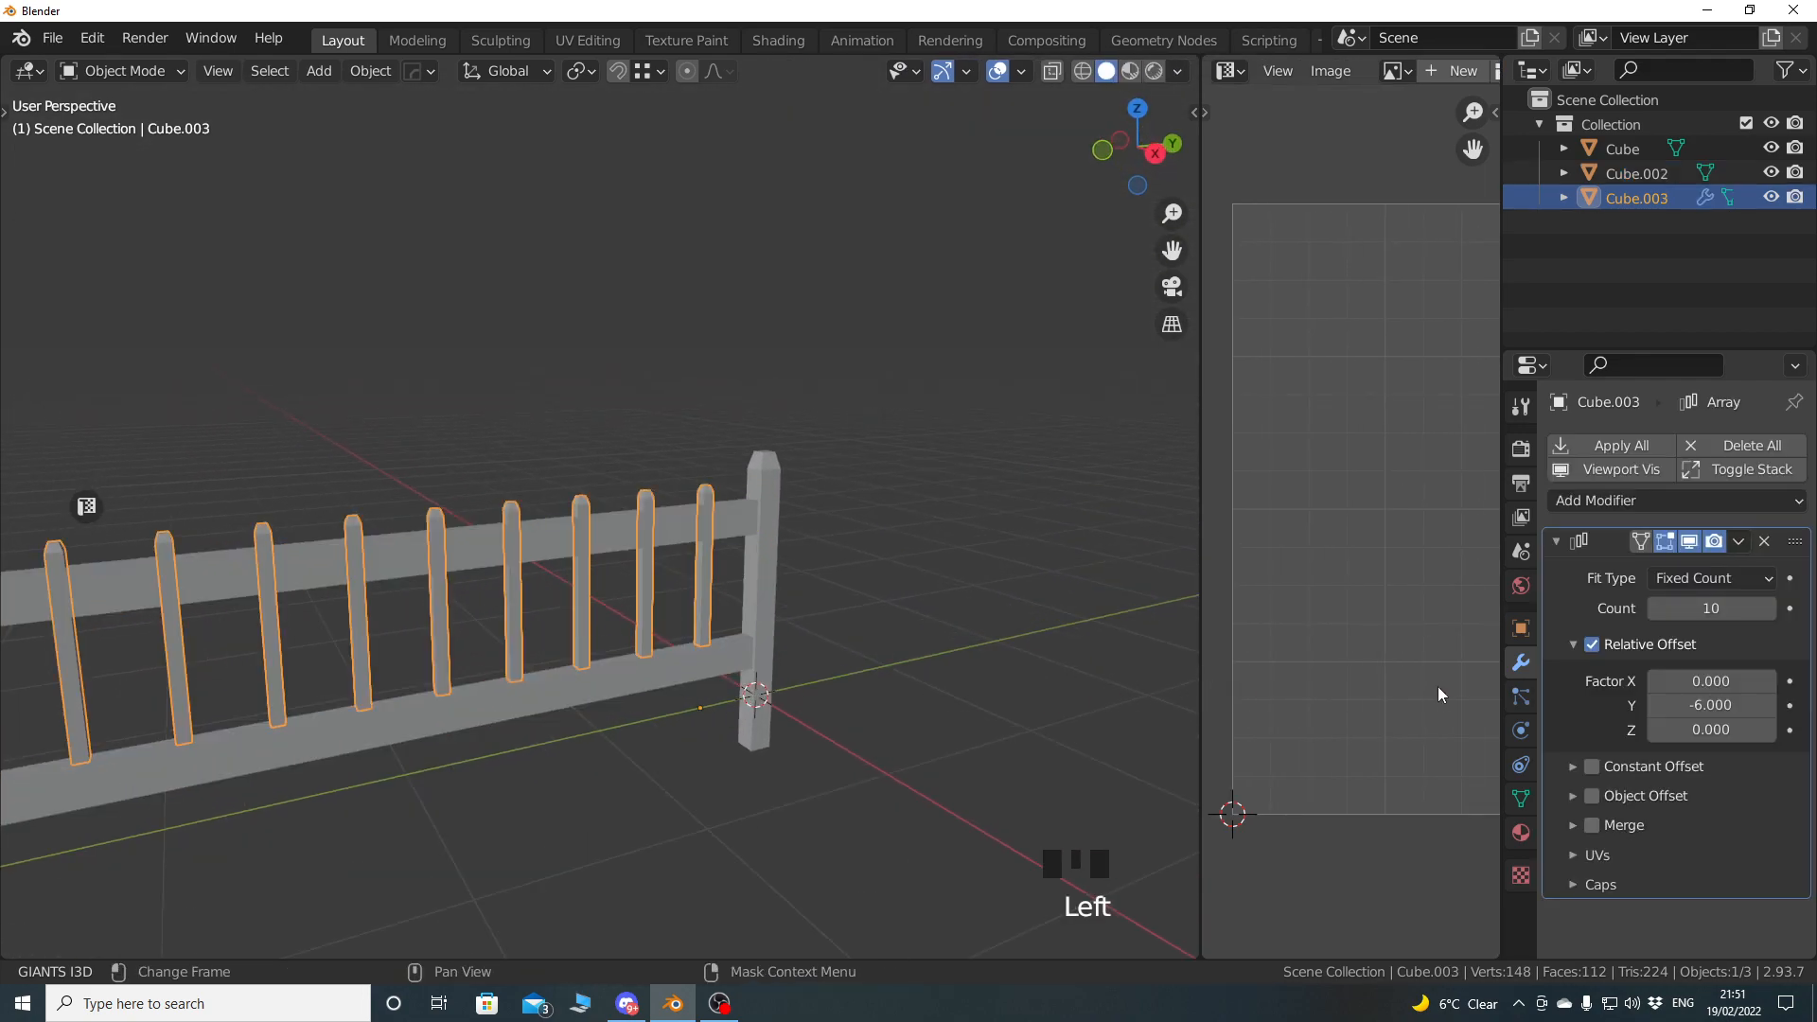
left_click(1621, 445)
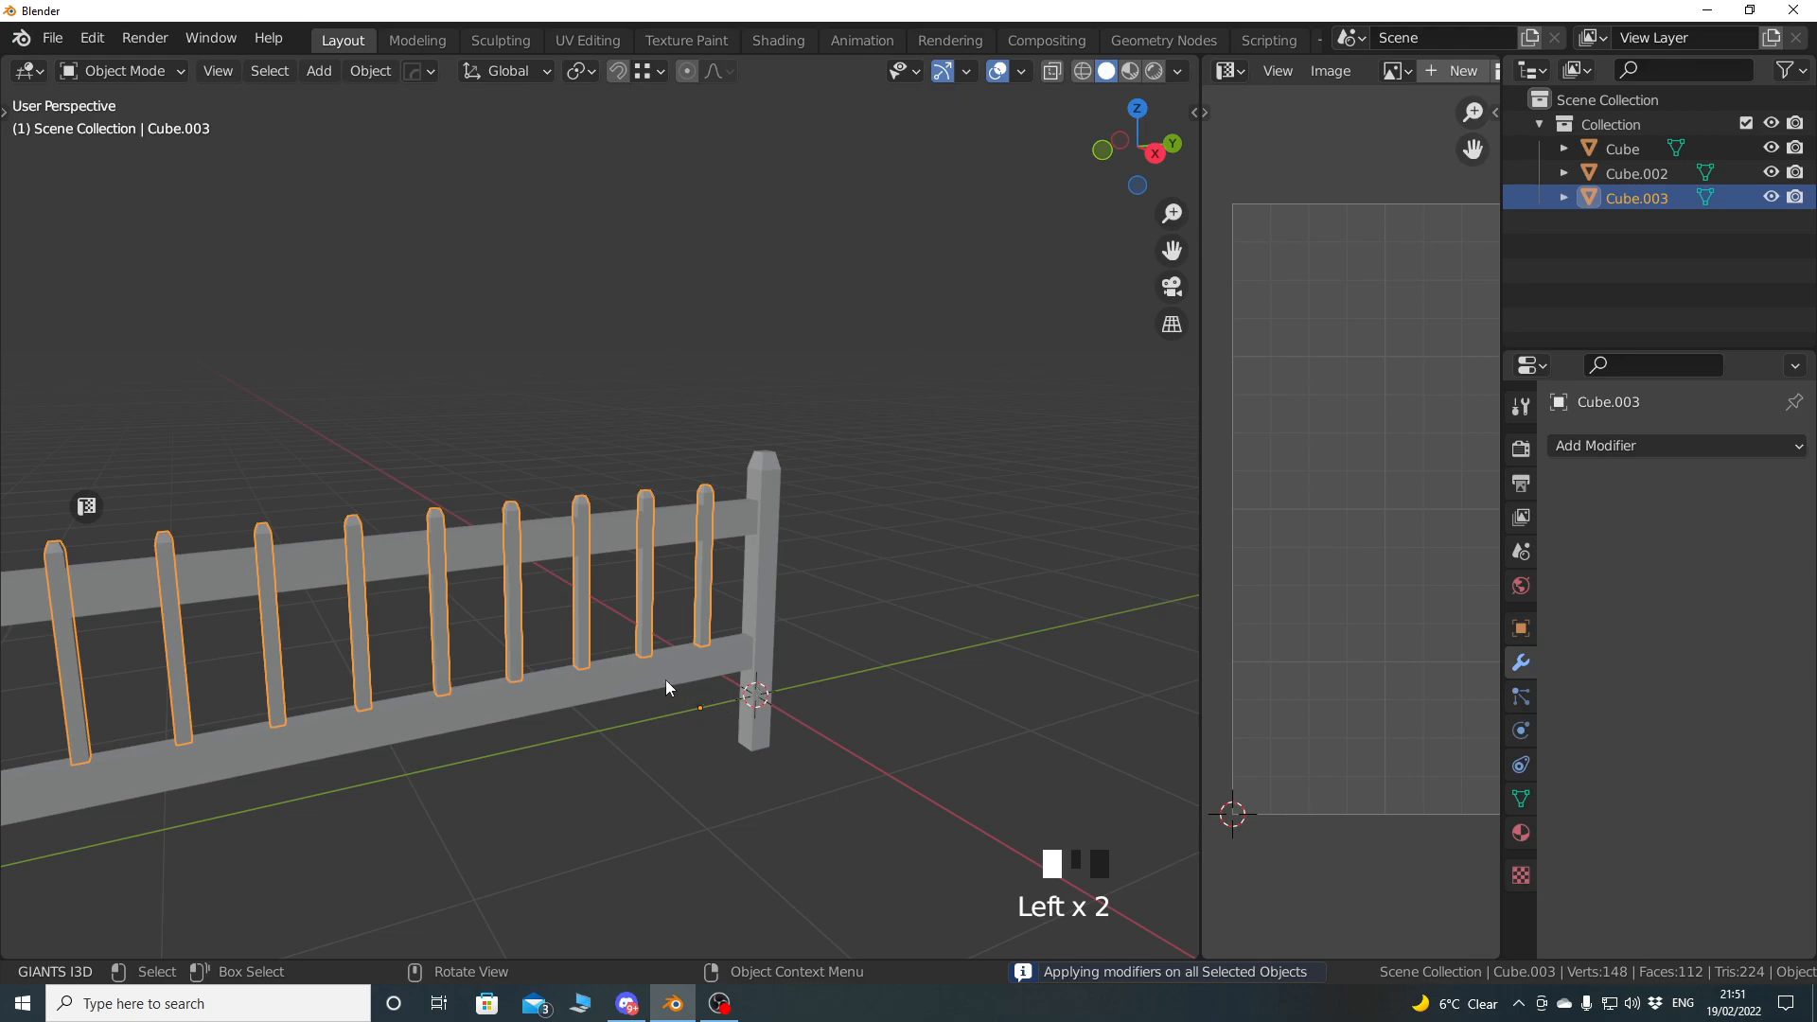
Join the slats and the rails into one object.
left_click(697, 712, "shift")
right_click(473, 405)
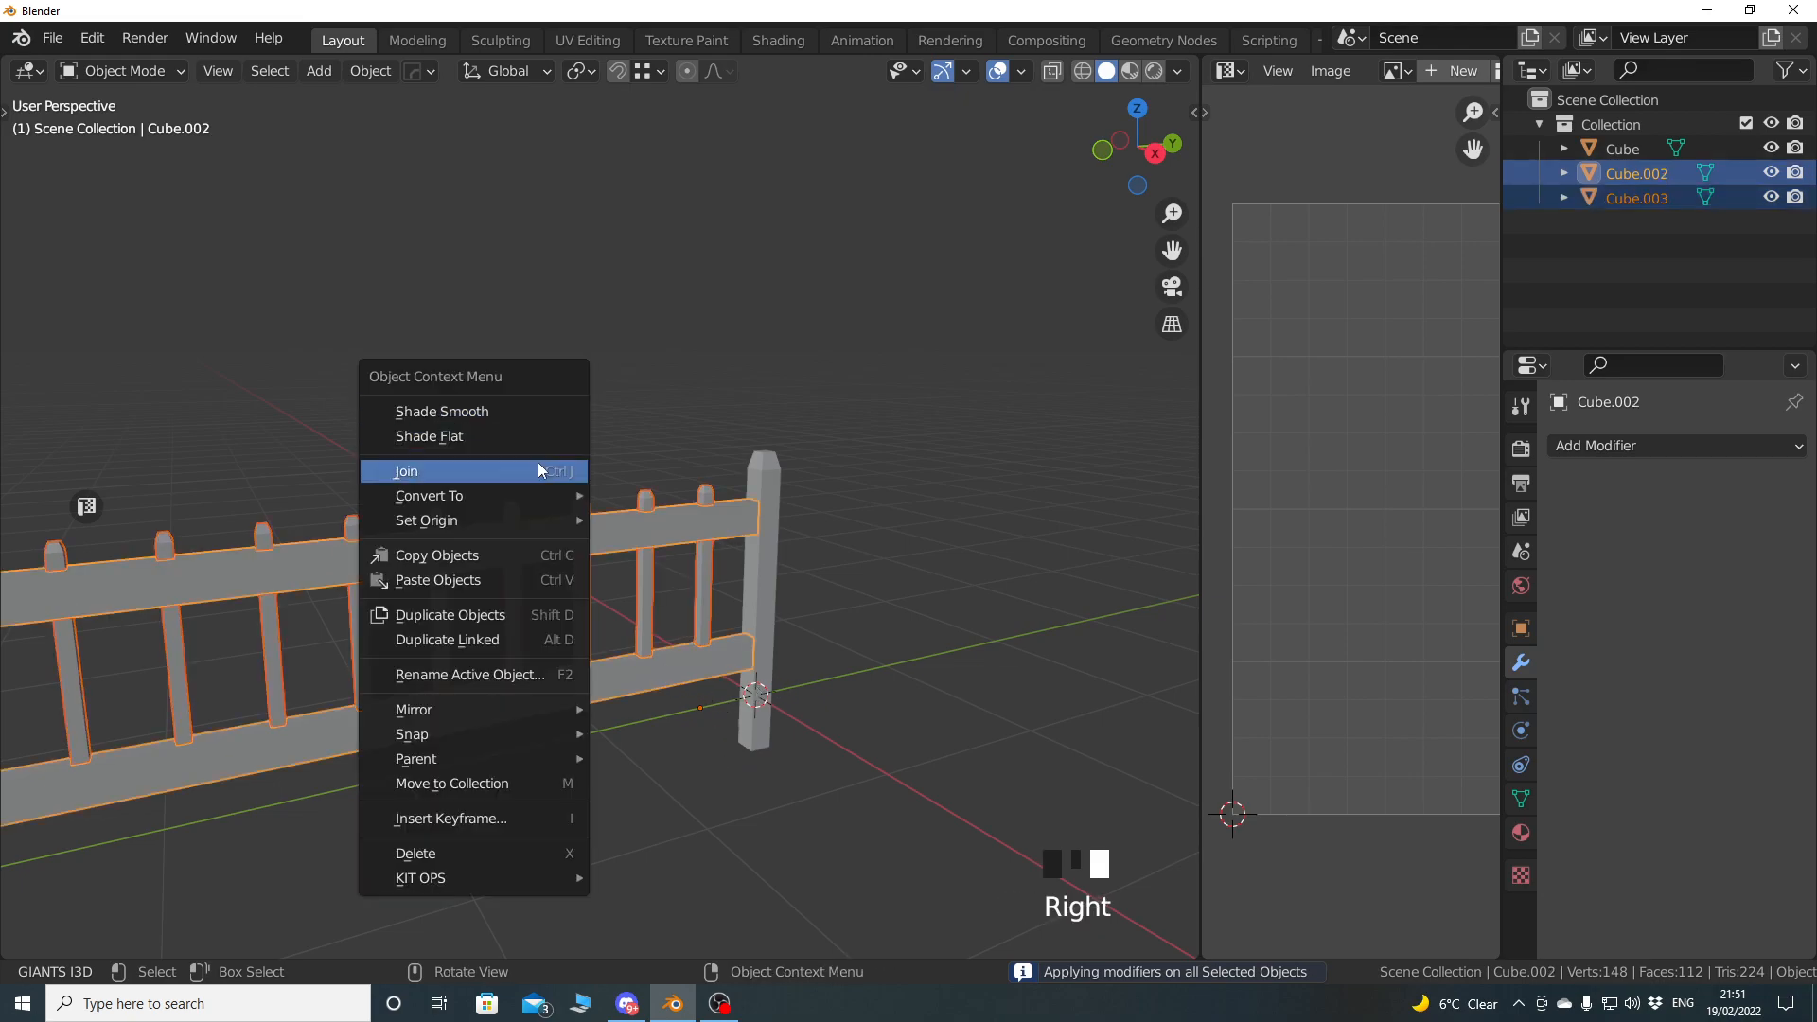
left_click(473, 471)
Snap the 3D cursor to the world origin and set the joined panel's origin to the cursor.
middle_click_drag(473, 472, 667, 645, "shift")
key("KP_3")
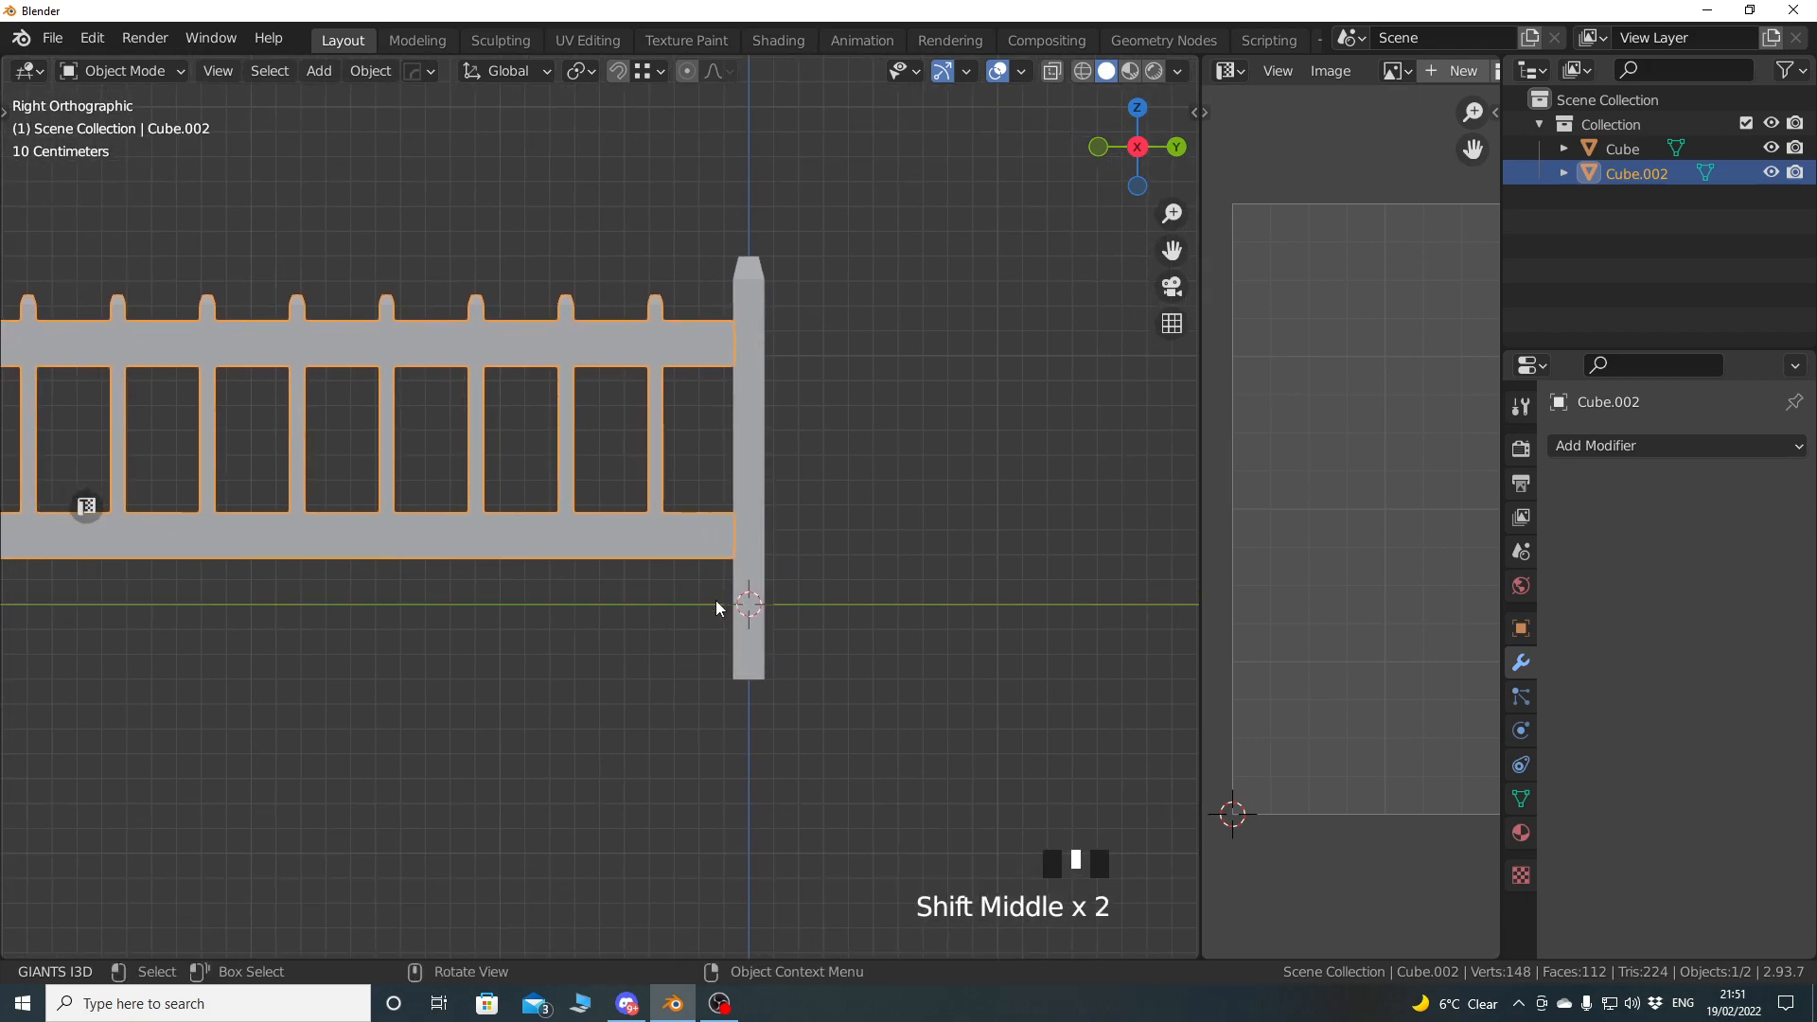
middle_click_drag(849, 604, 727, 654, "shift")
right_click_drag(727, 653, 981, 333, "shift")
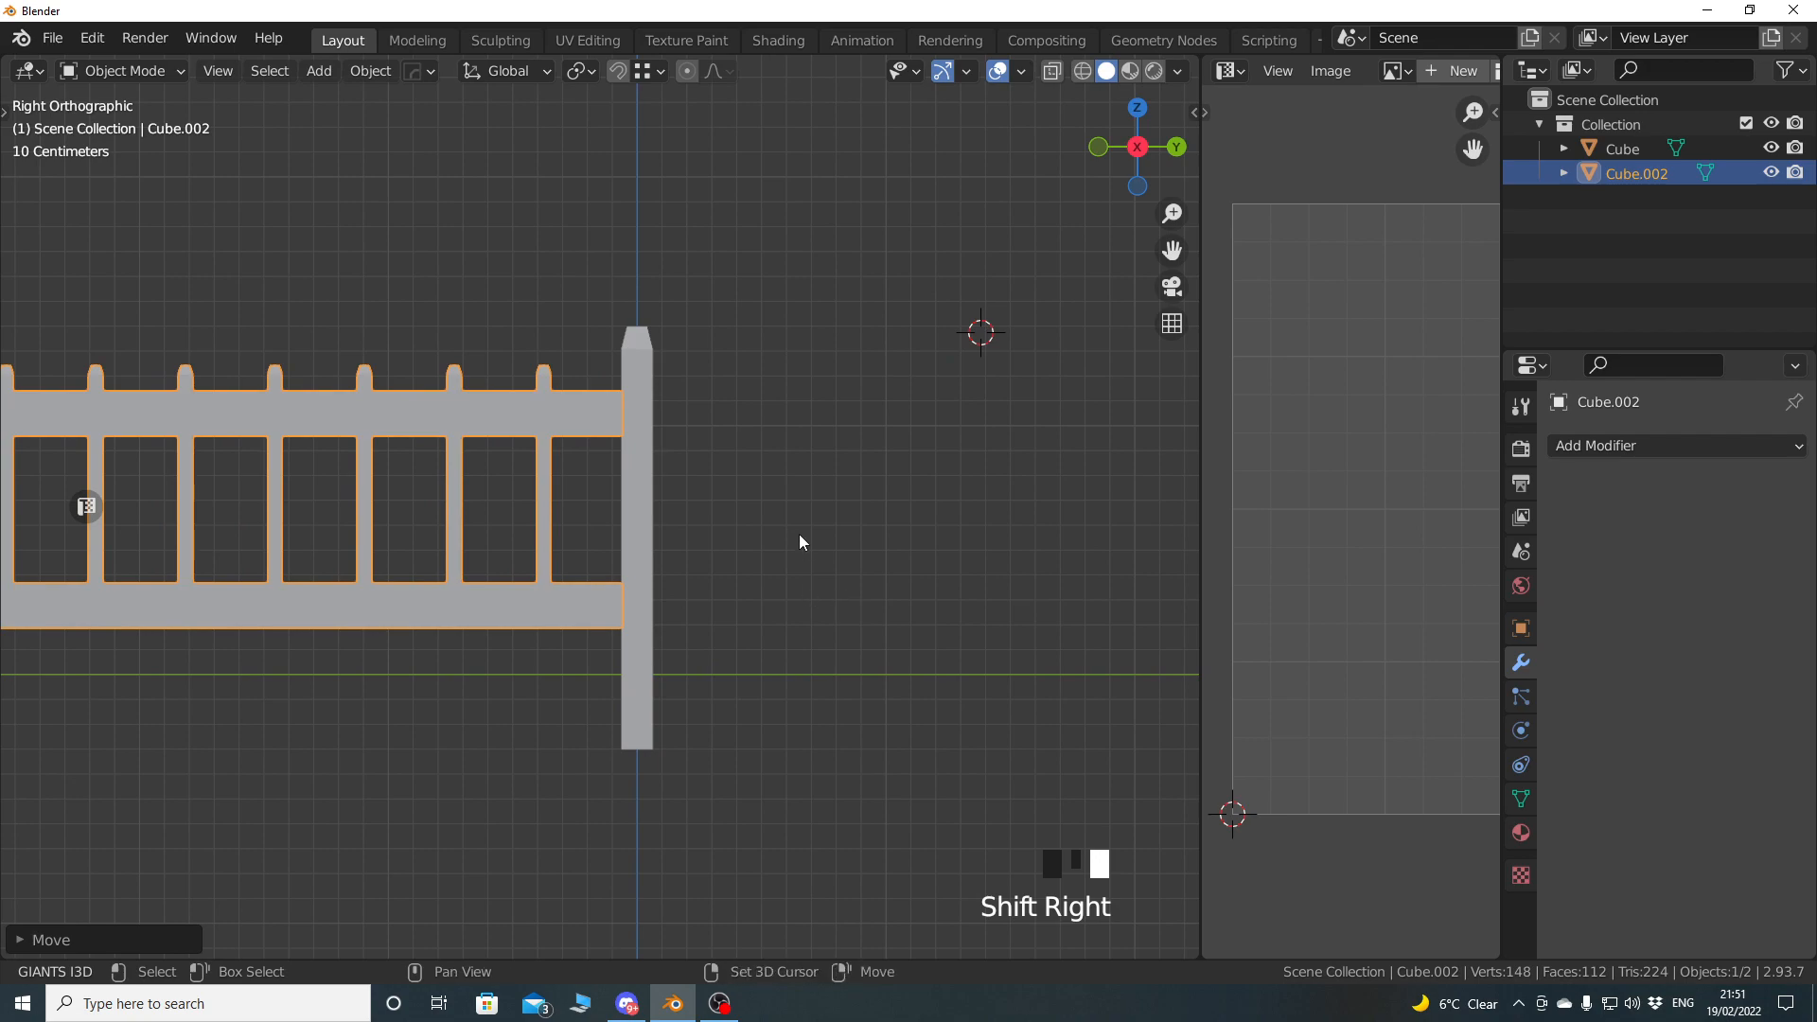
key("shift+s")
left_click(665, 447)
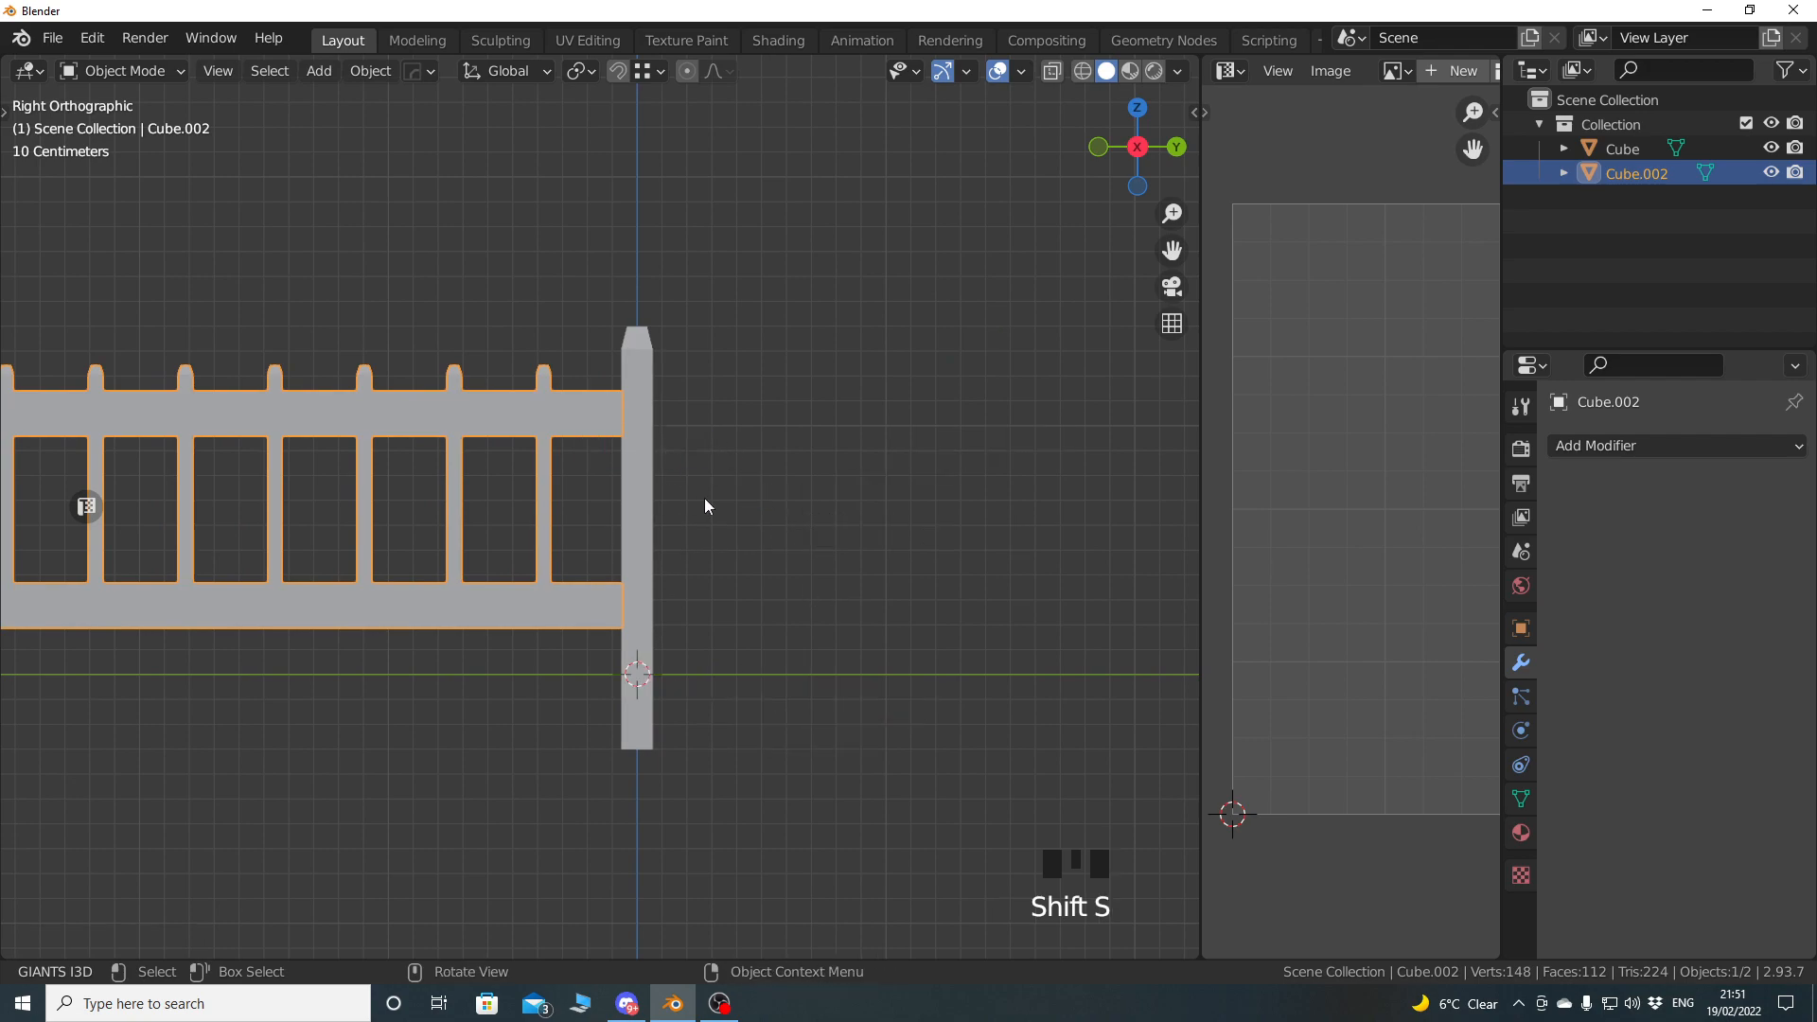
right_click(707, 490)
mouse_move(712, 582)
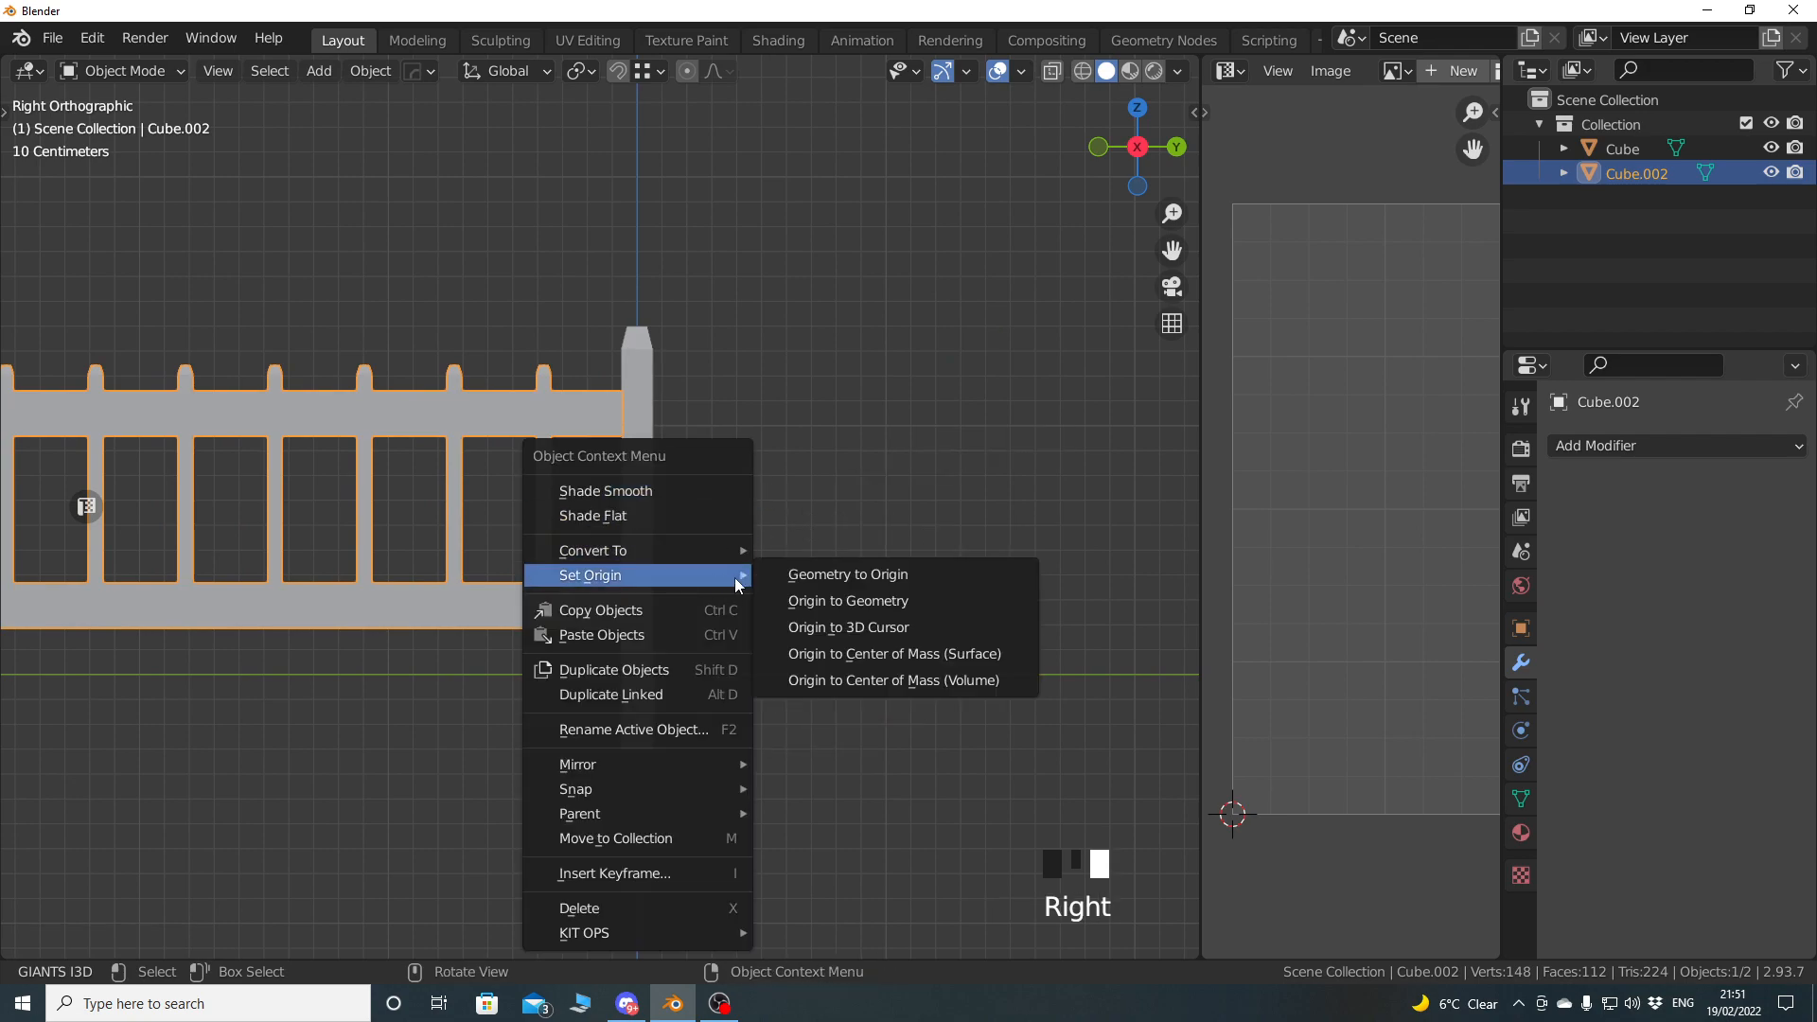
left_click(826, 617)
Select the post and the joined panel together and select all their geometry in Edit Mode.
left_click(637, 555)
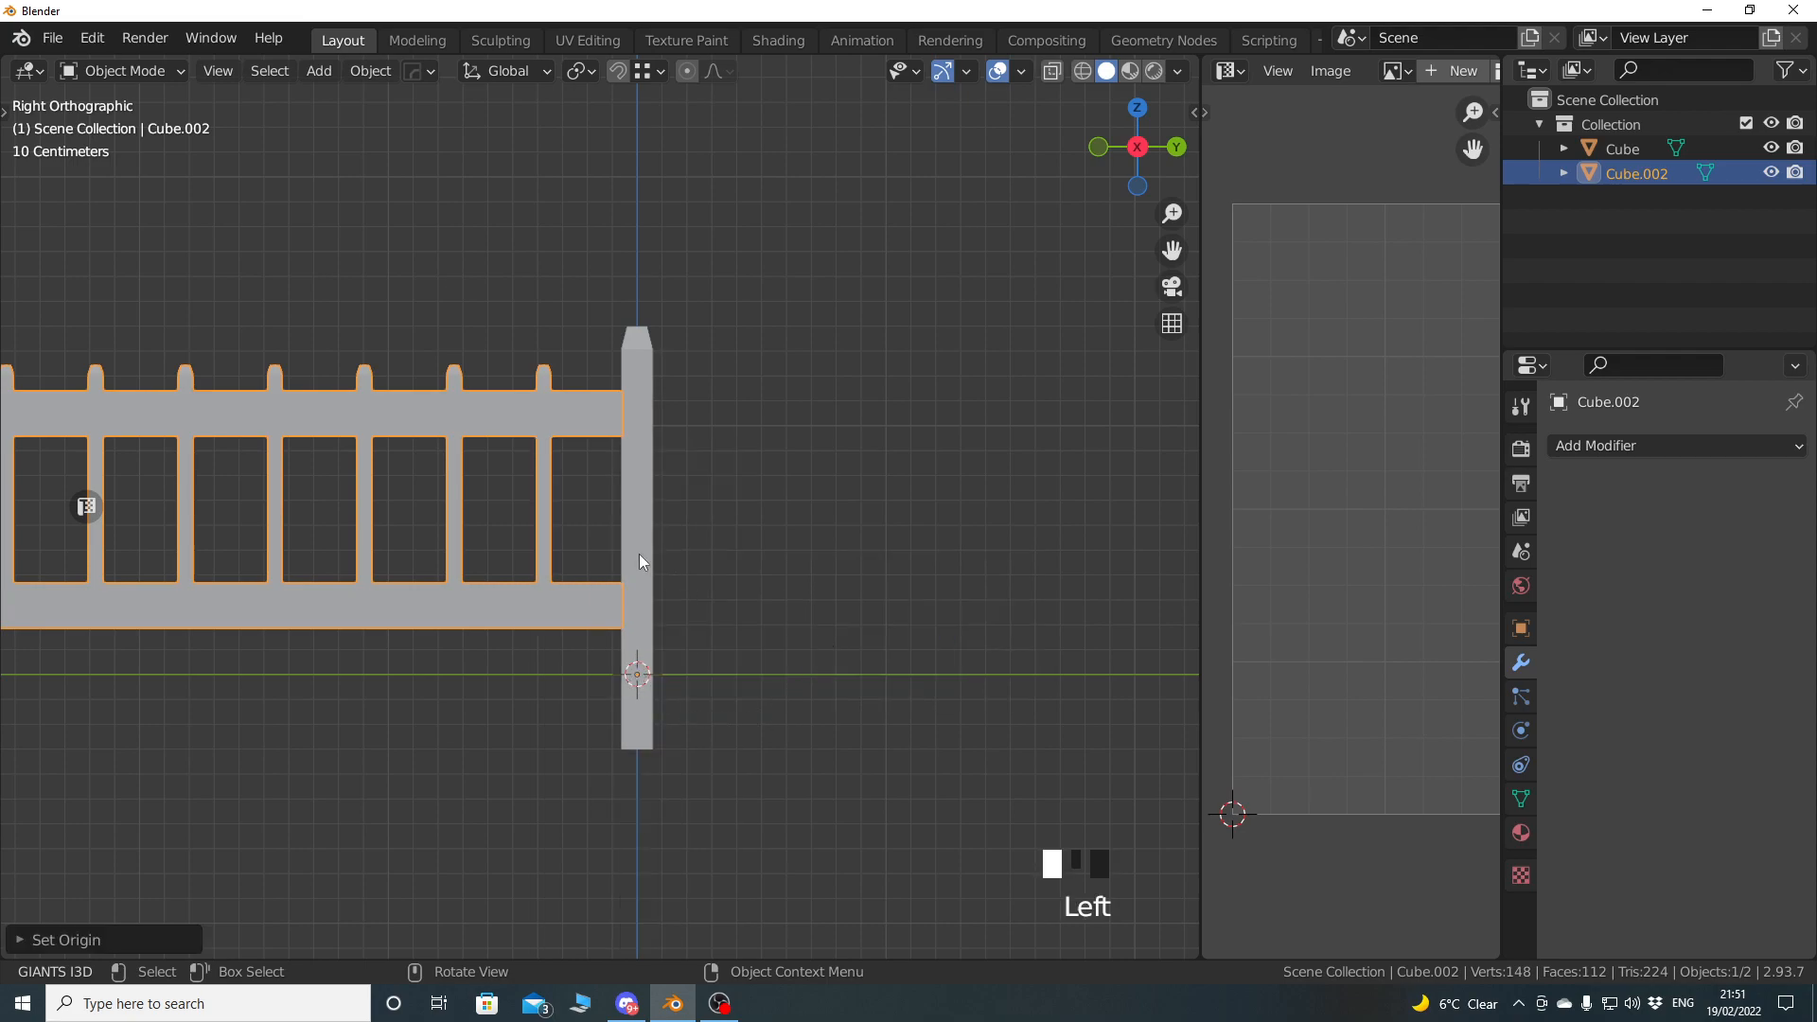
scroll(712, 596, "down", 1)
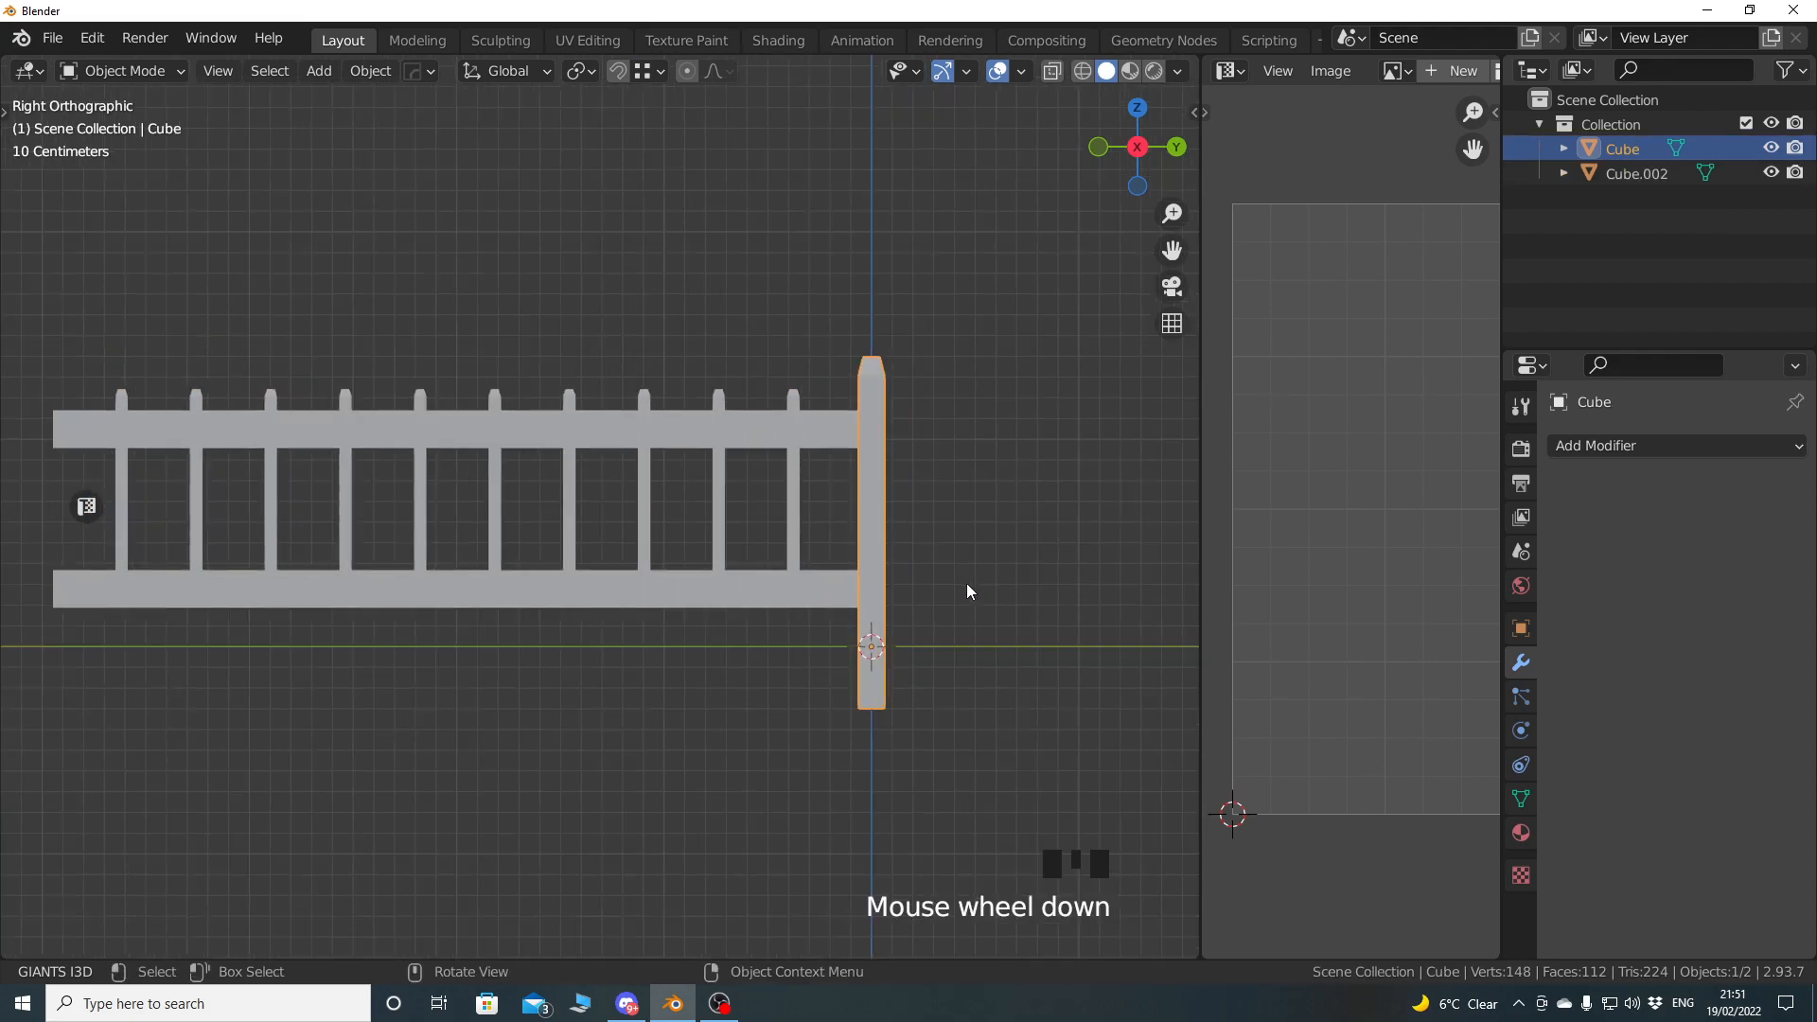
middle_click_drag(969, 582, 884, 583, "shift")
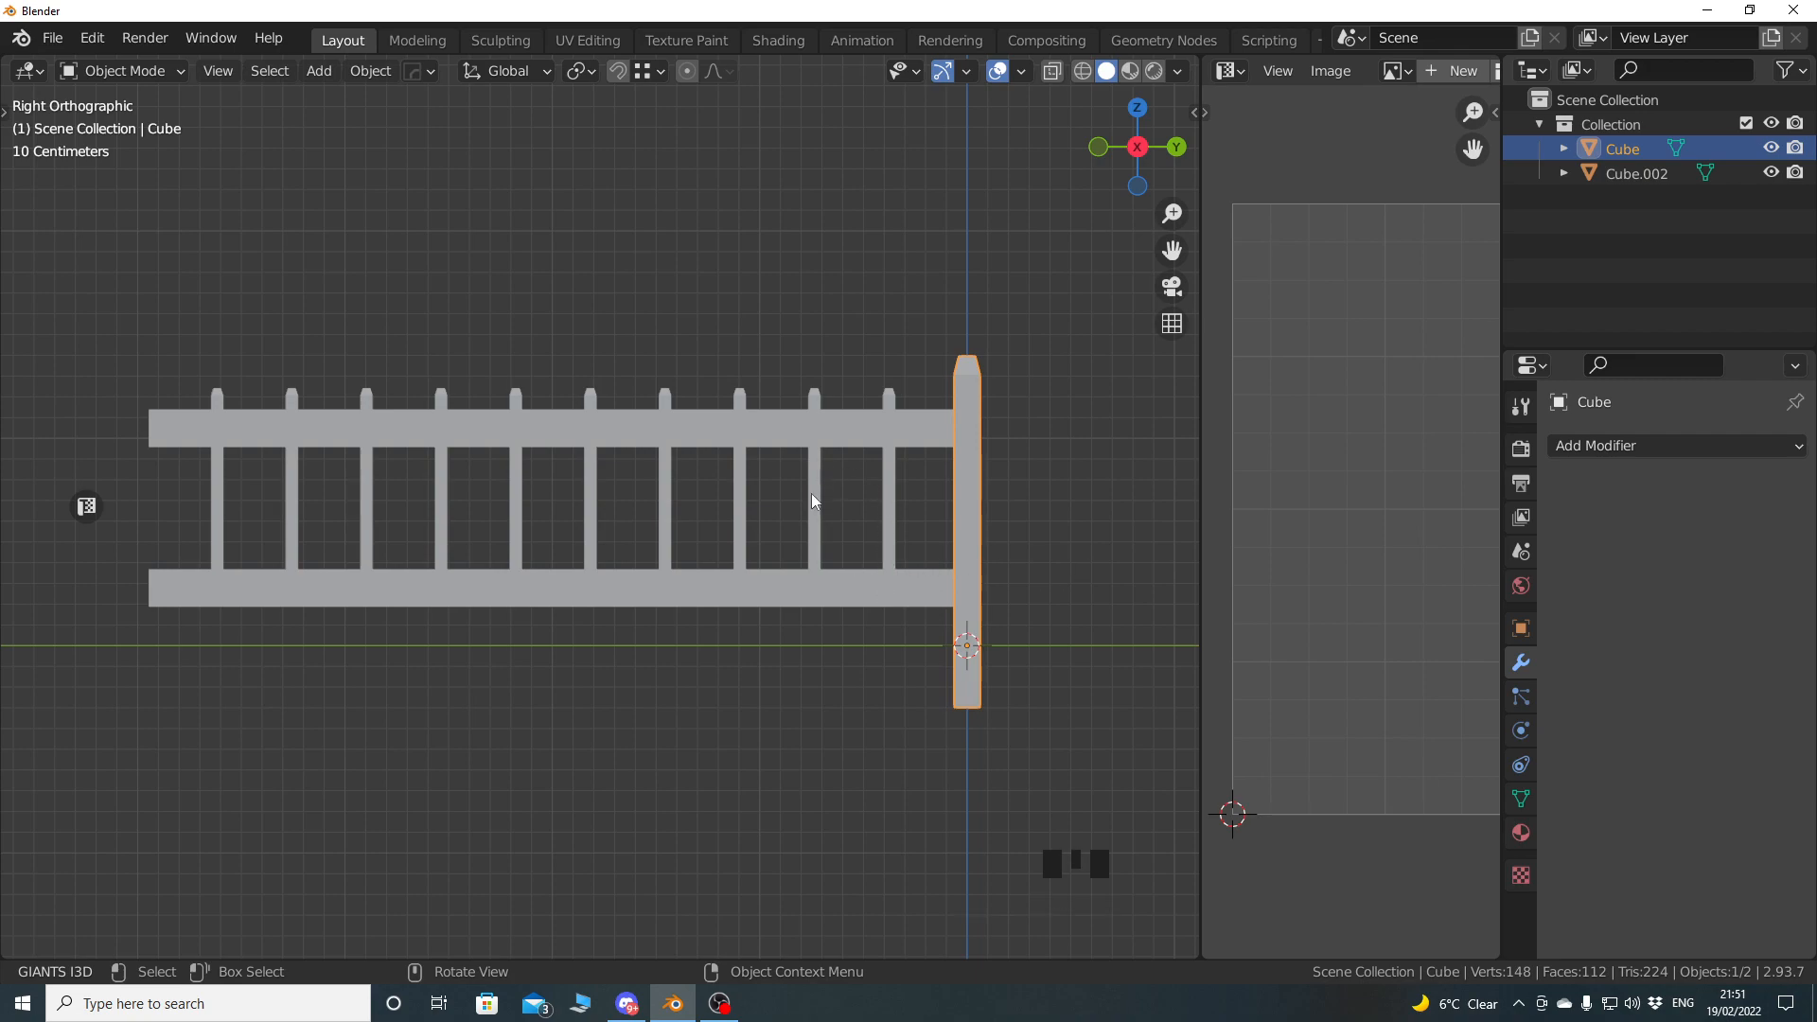
left_click_drag(1198, 536, 981, 542)
left_click(617, 568, "shift")
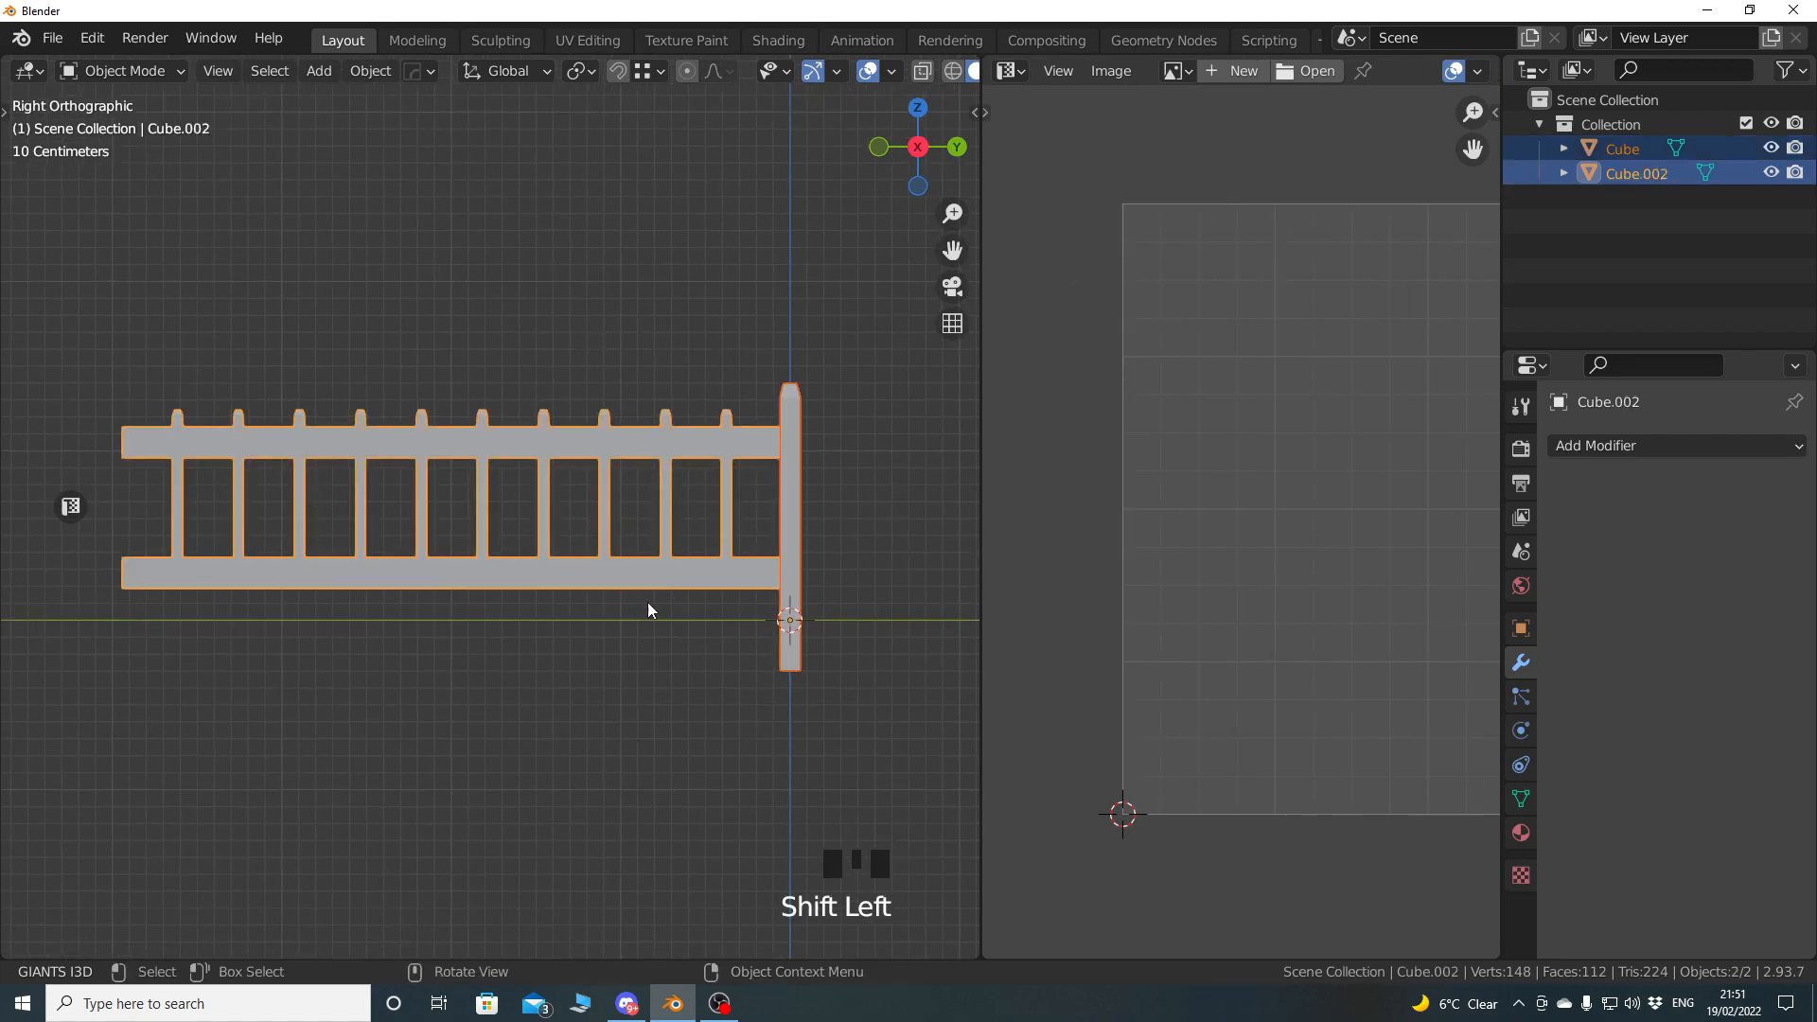
key("Tab")
key("a")
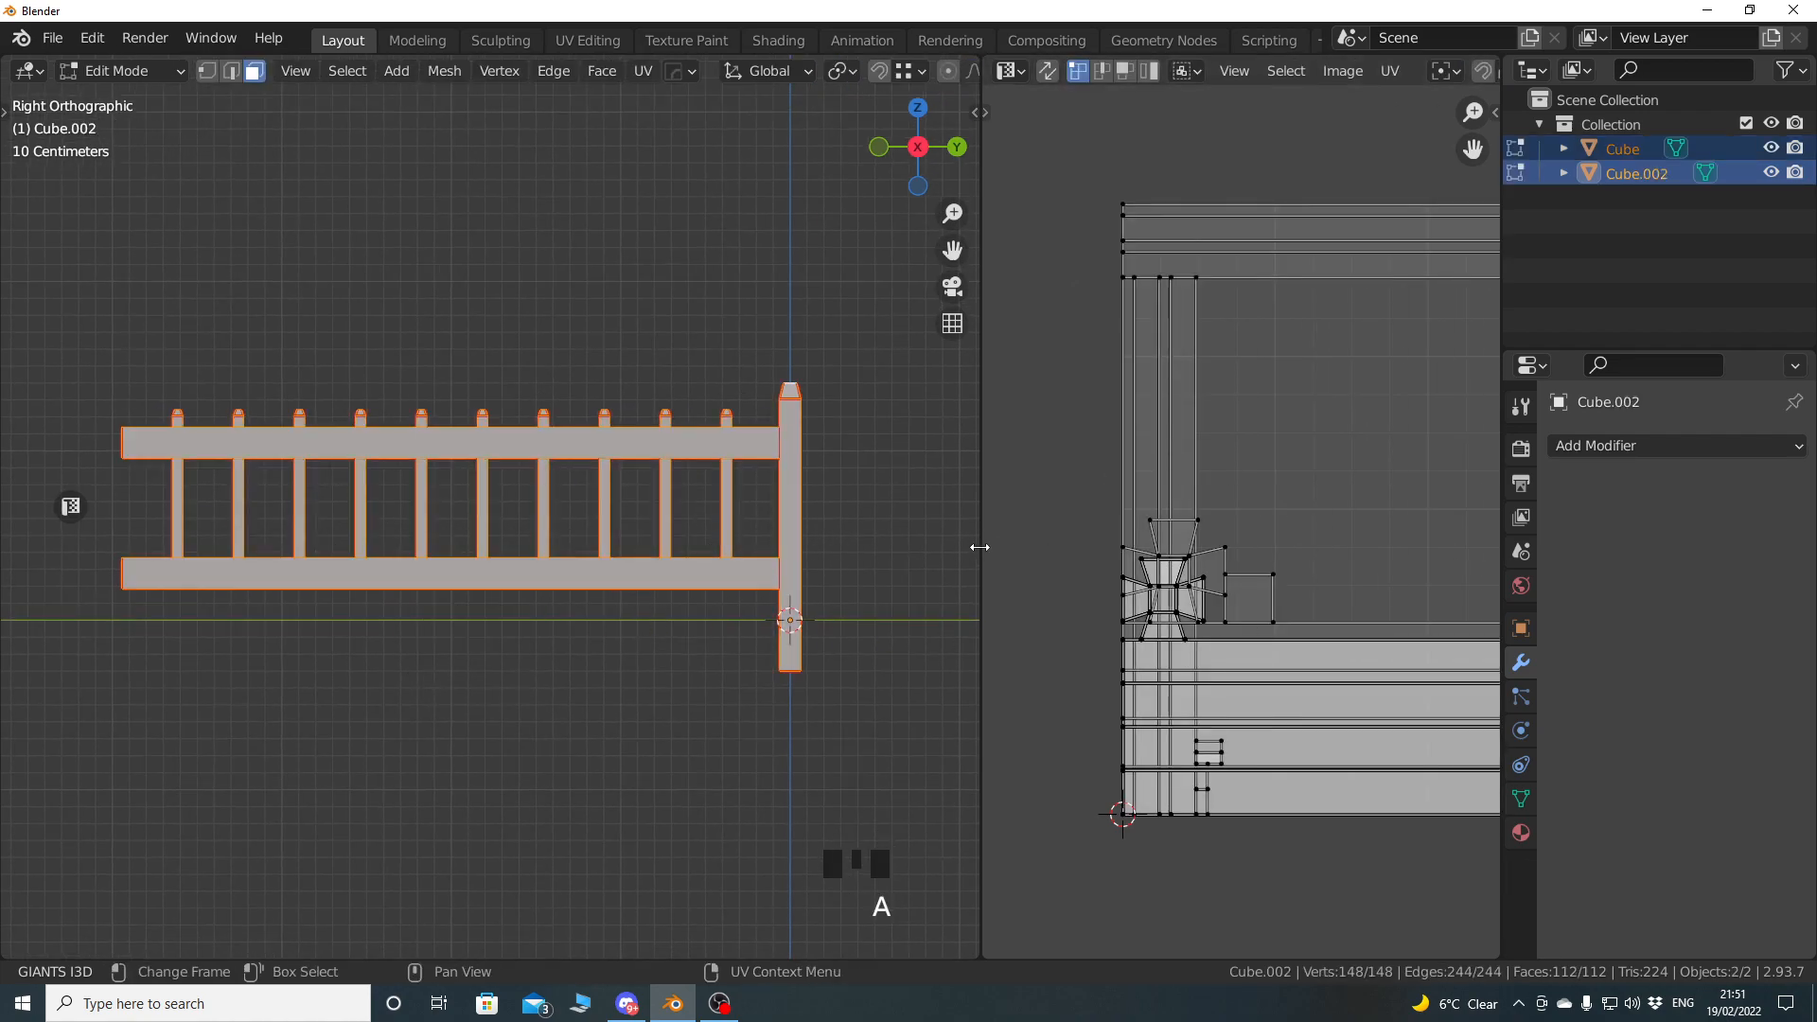
Enlarge the UV Editor, select all UVs of the post and panel, and pack the islands.
left_click_drag(982, 547, 527, 554)
scroll(1042, 559, "down", 3)
middle_click_drag(1084, 559, 969, 564, "shift")
key("a")
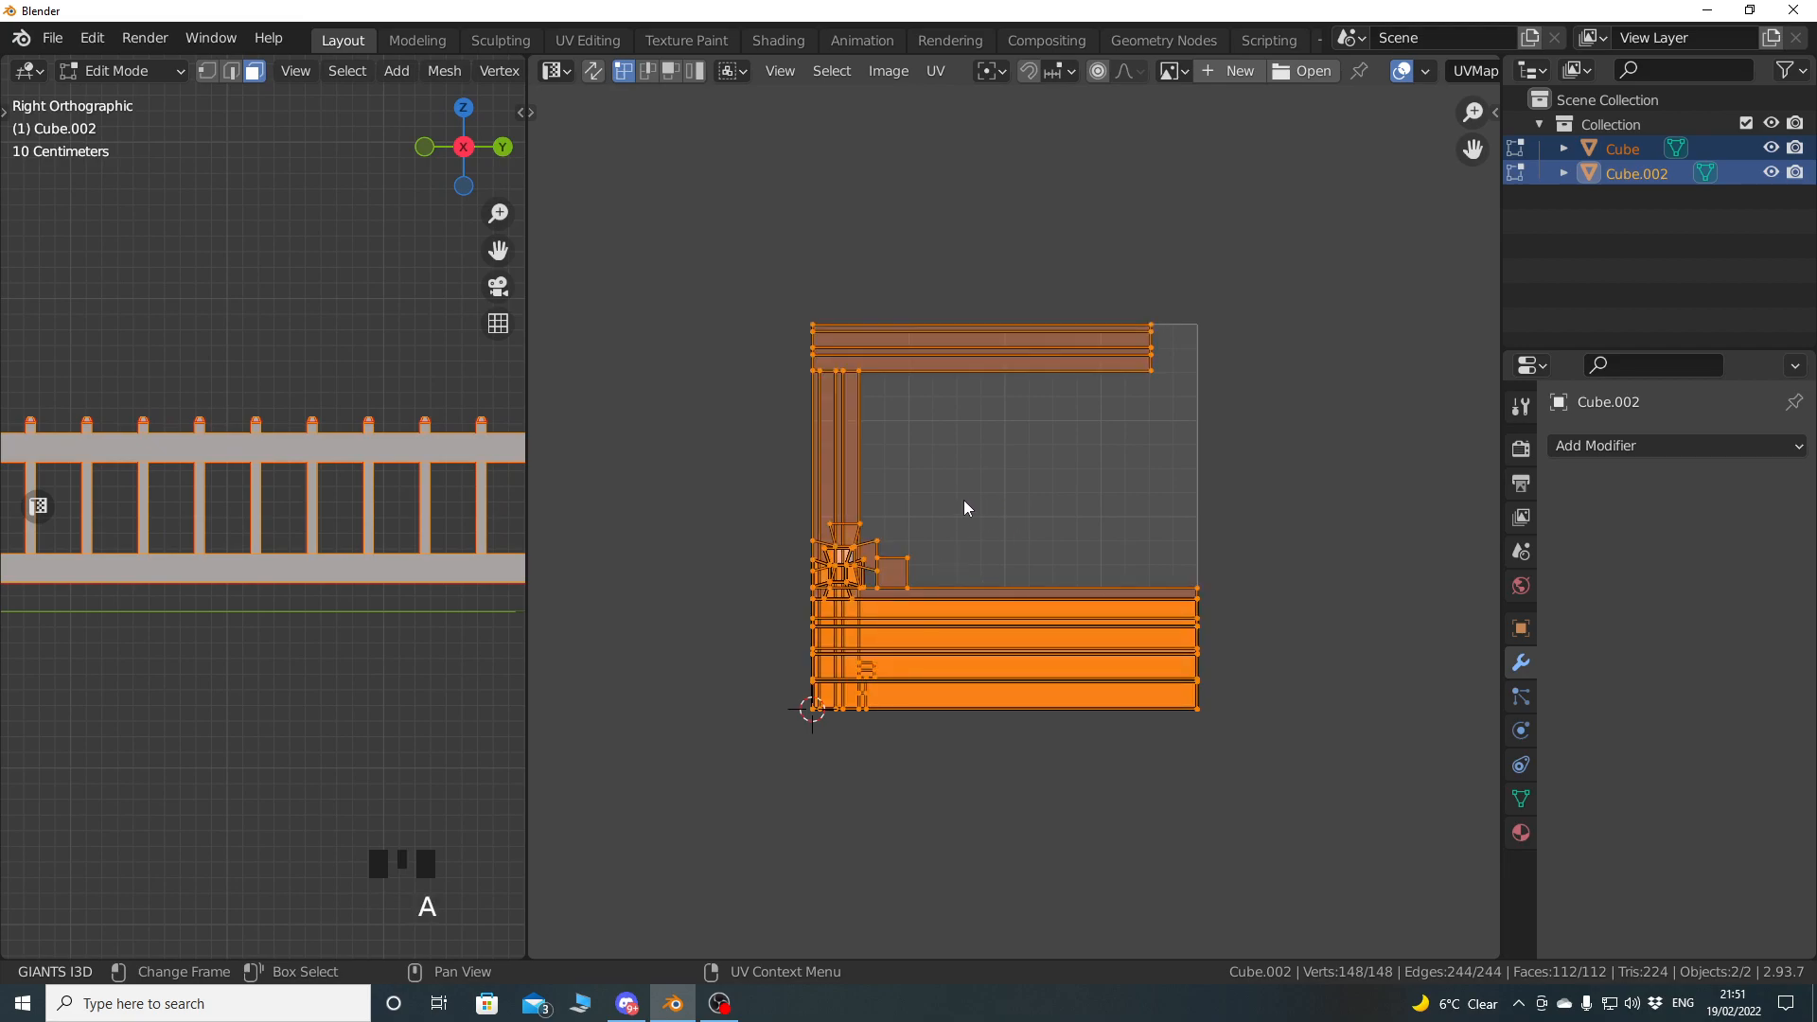
left_click(935, 71)
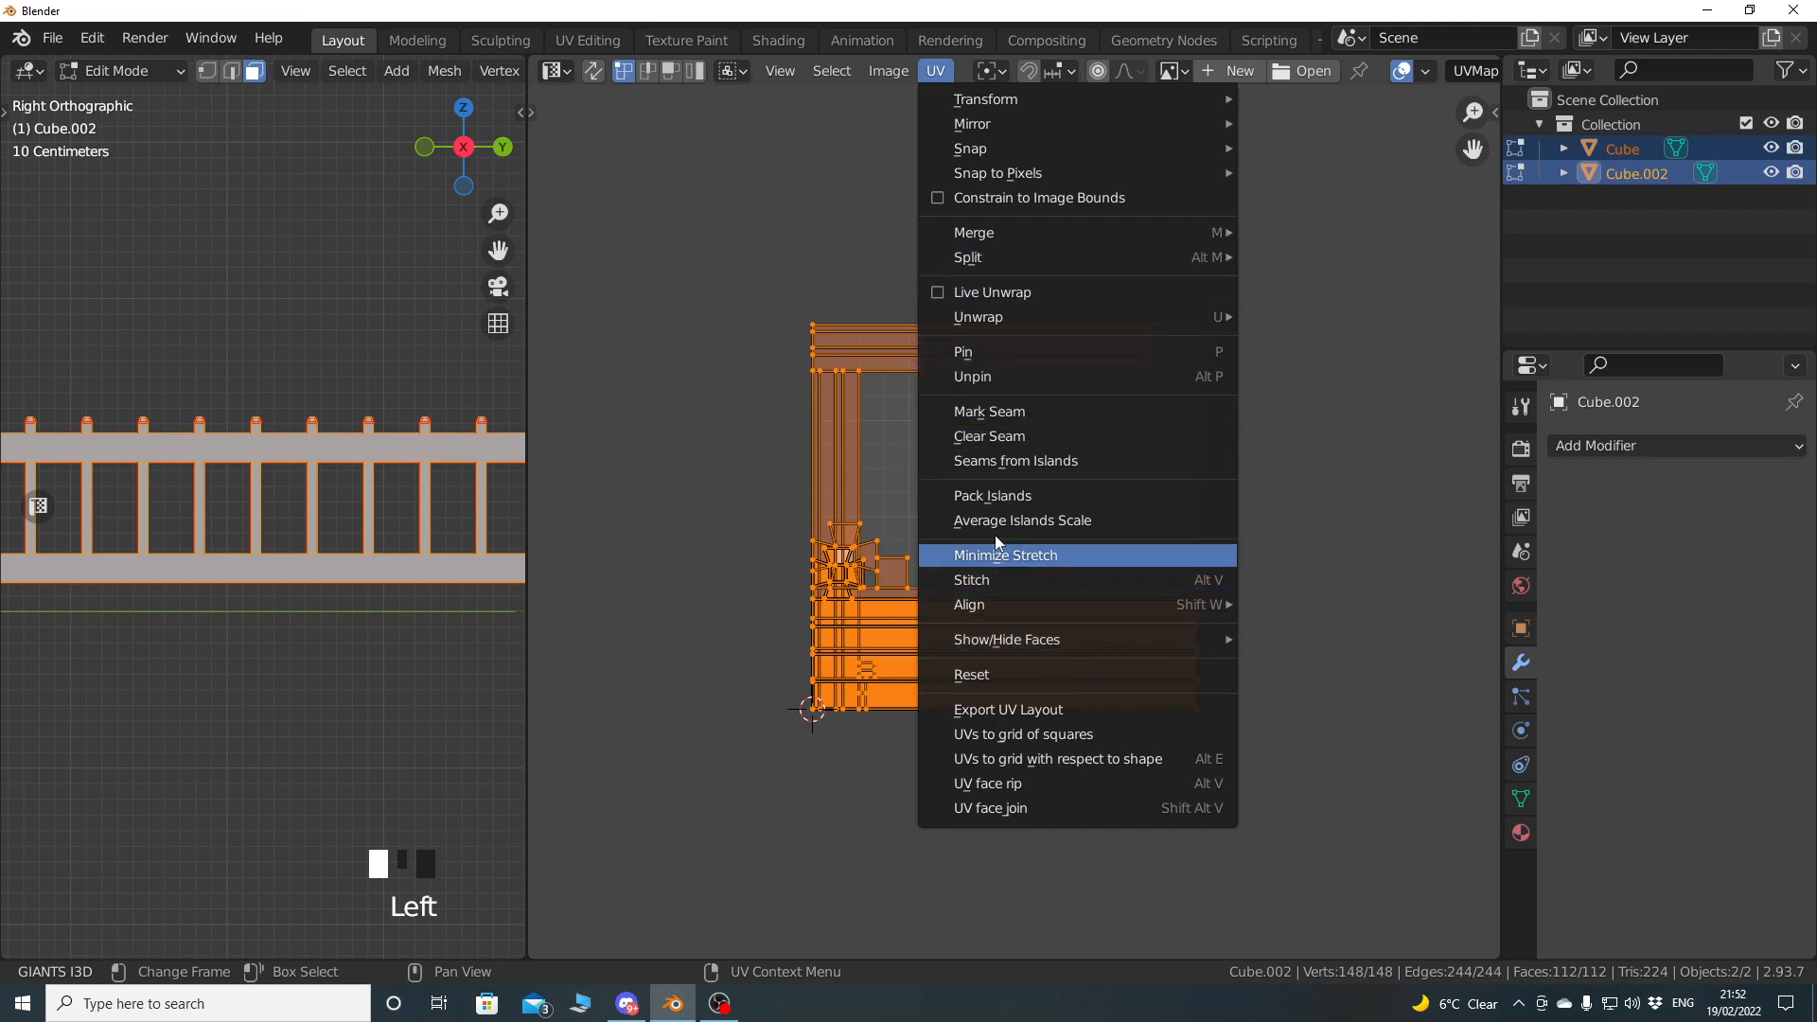
left_click(996, 496)
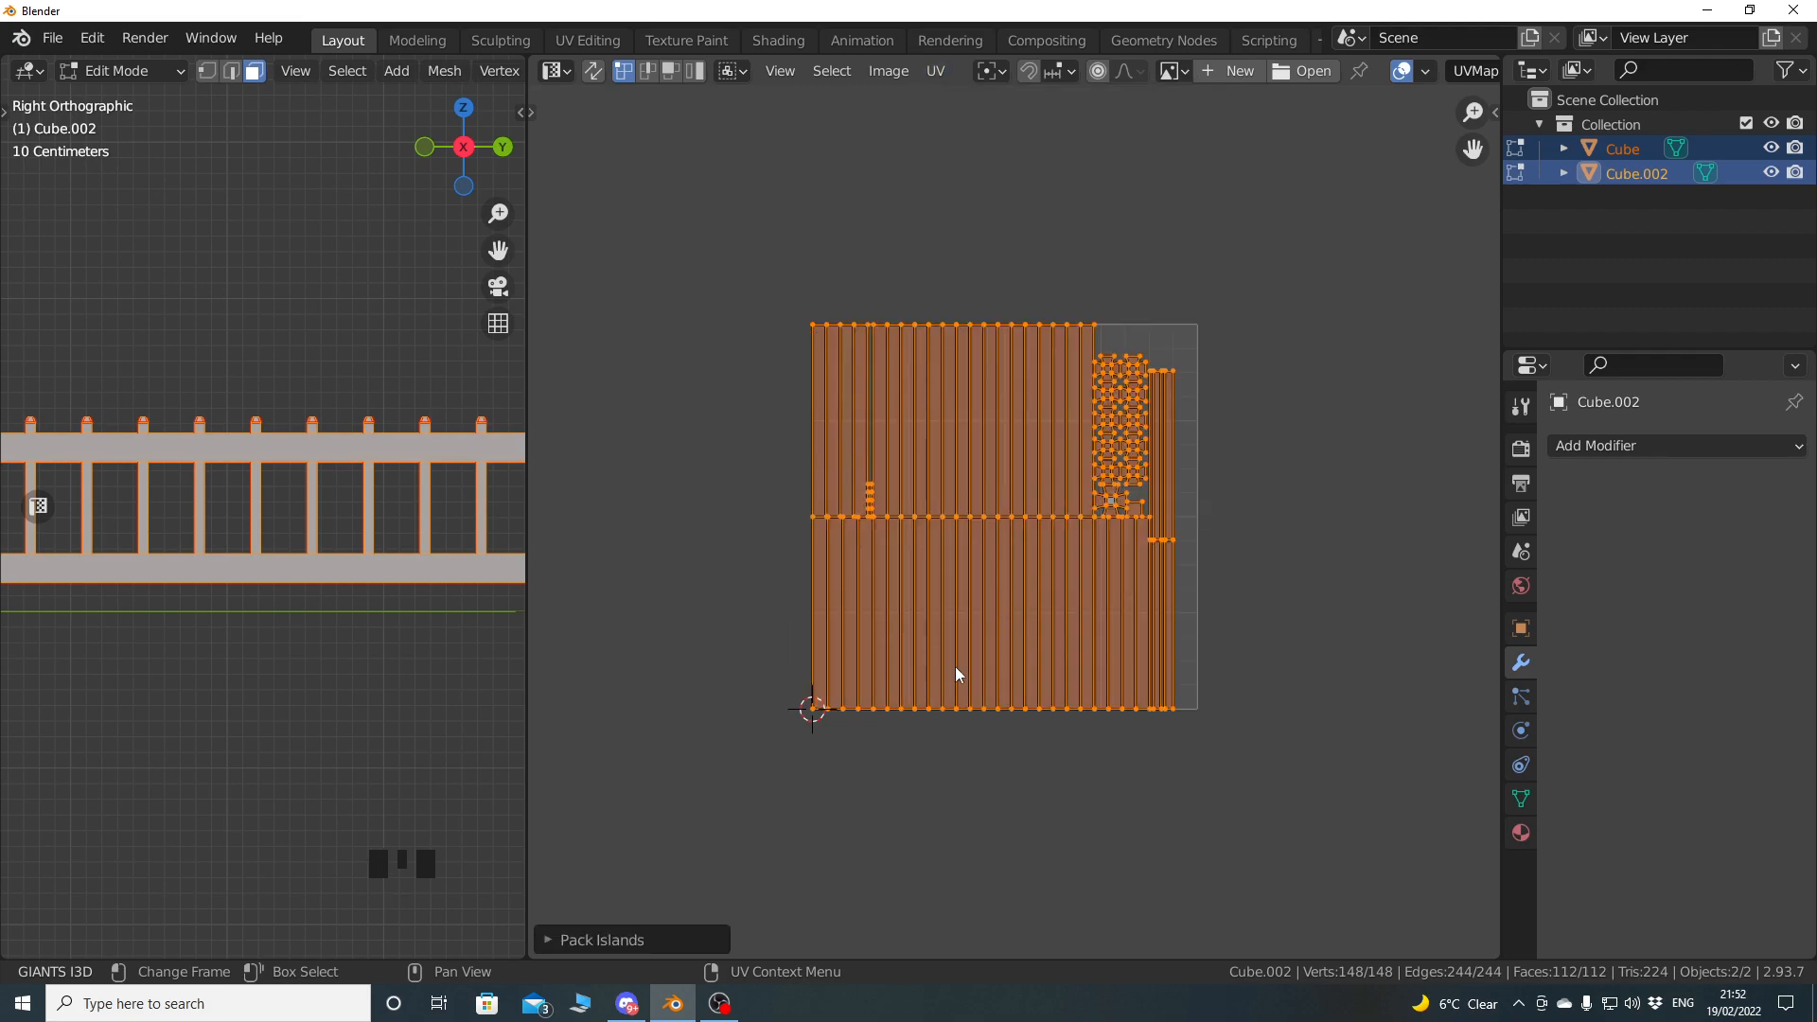
Set the Pack Islands margin to 0.021.
mouse_move(1015, 616)
middle_mouse_down("shift")
mouse_move(1002, 628)
mouse_move(1001, 604)
middle_mouse_up("shift")
scroll(1004, 594, "up", 2)
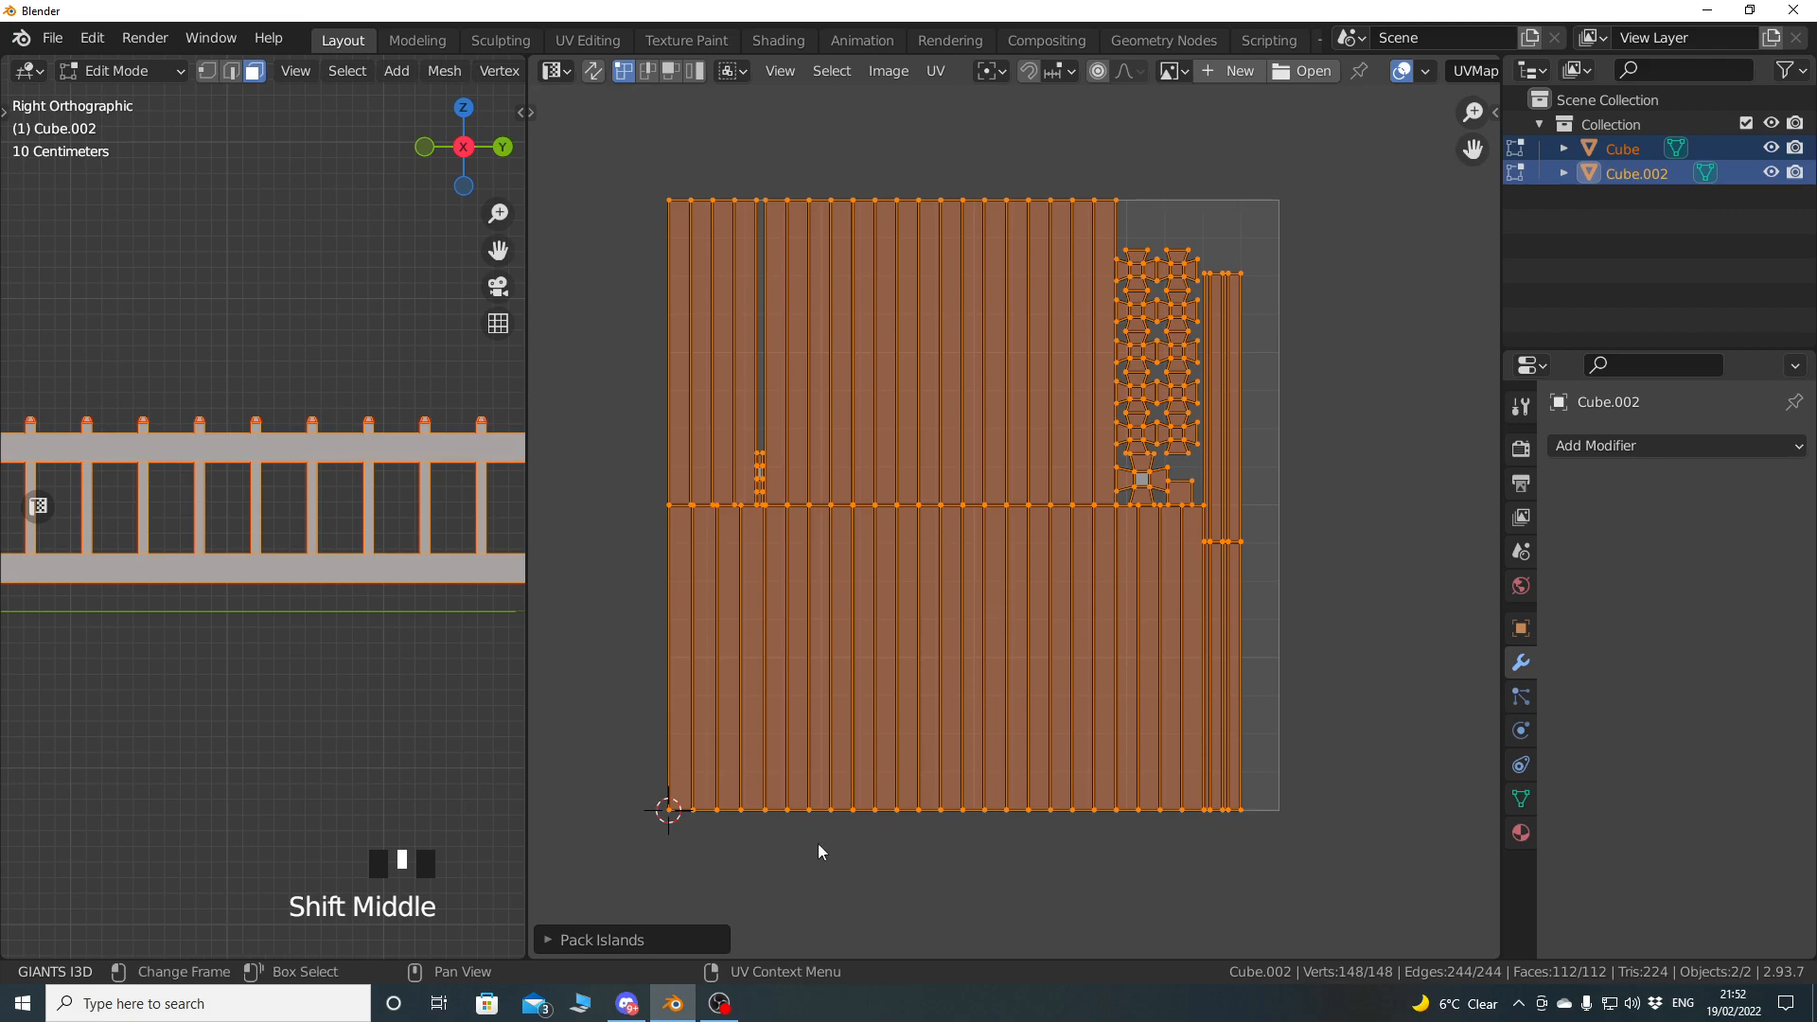
left_click(660, 936)
left_click(767, 935)
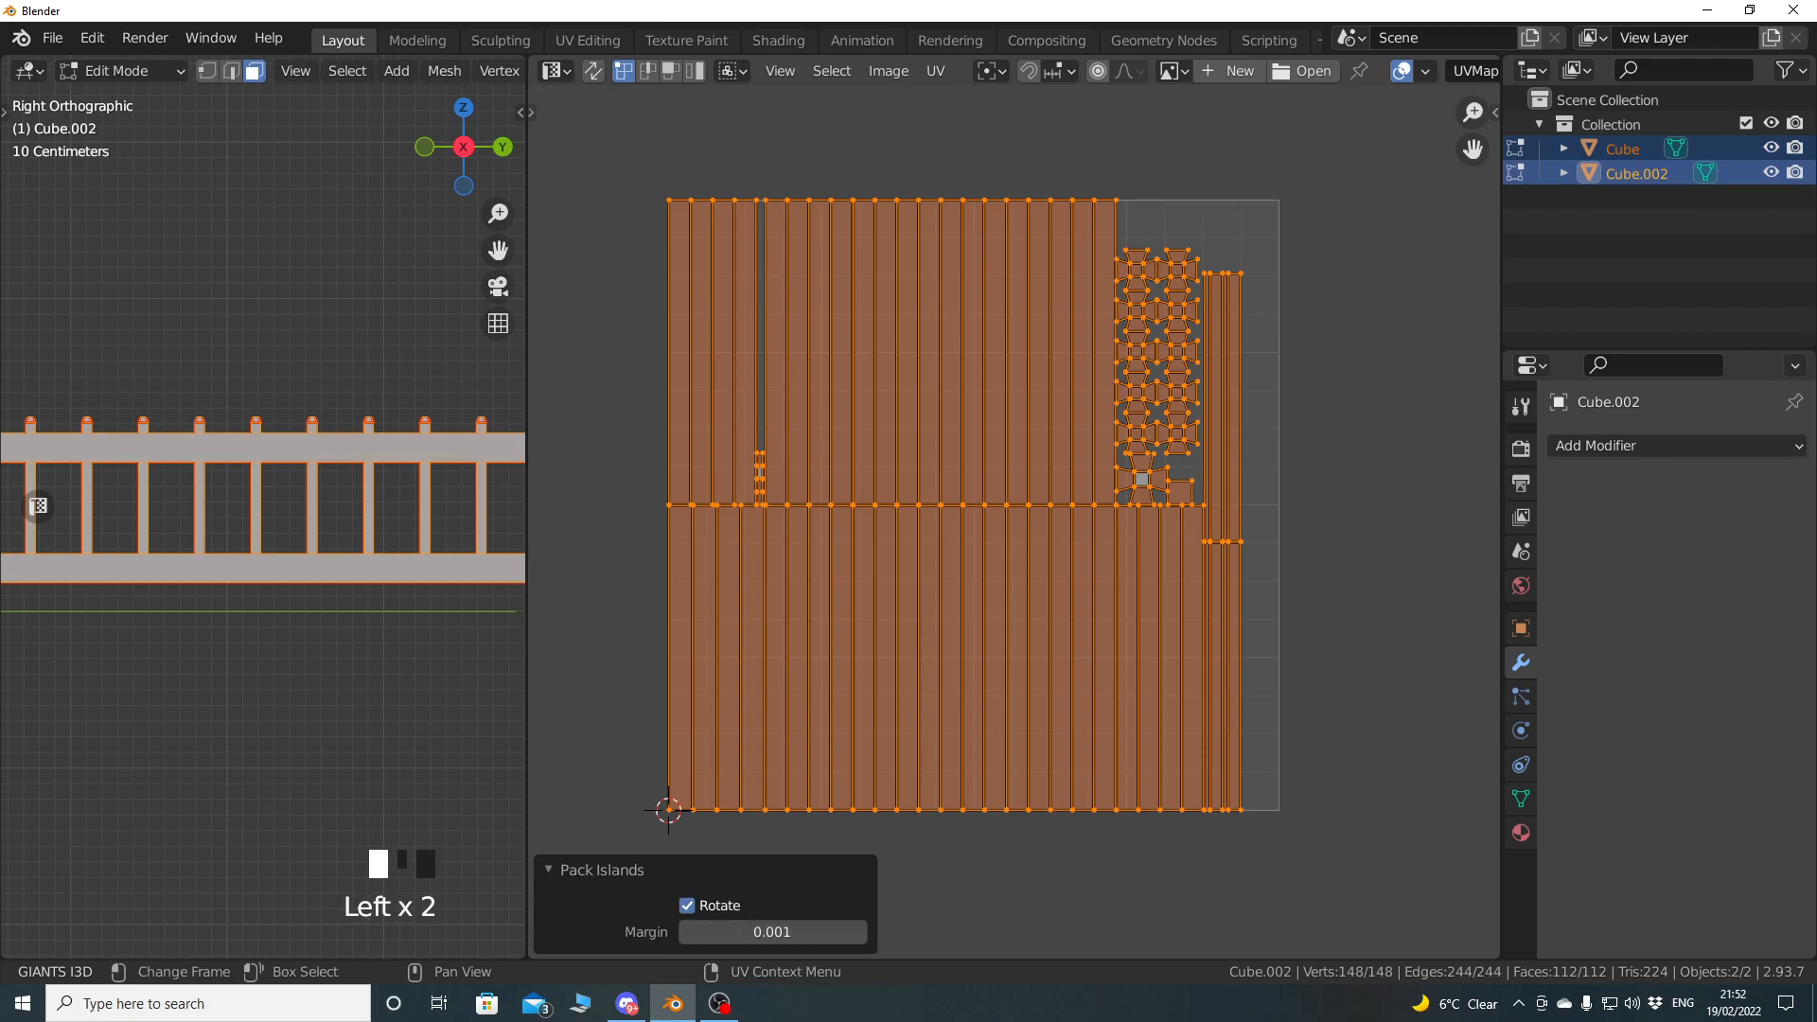
left_click_drag(767, 935, 785, 935)
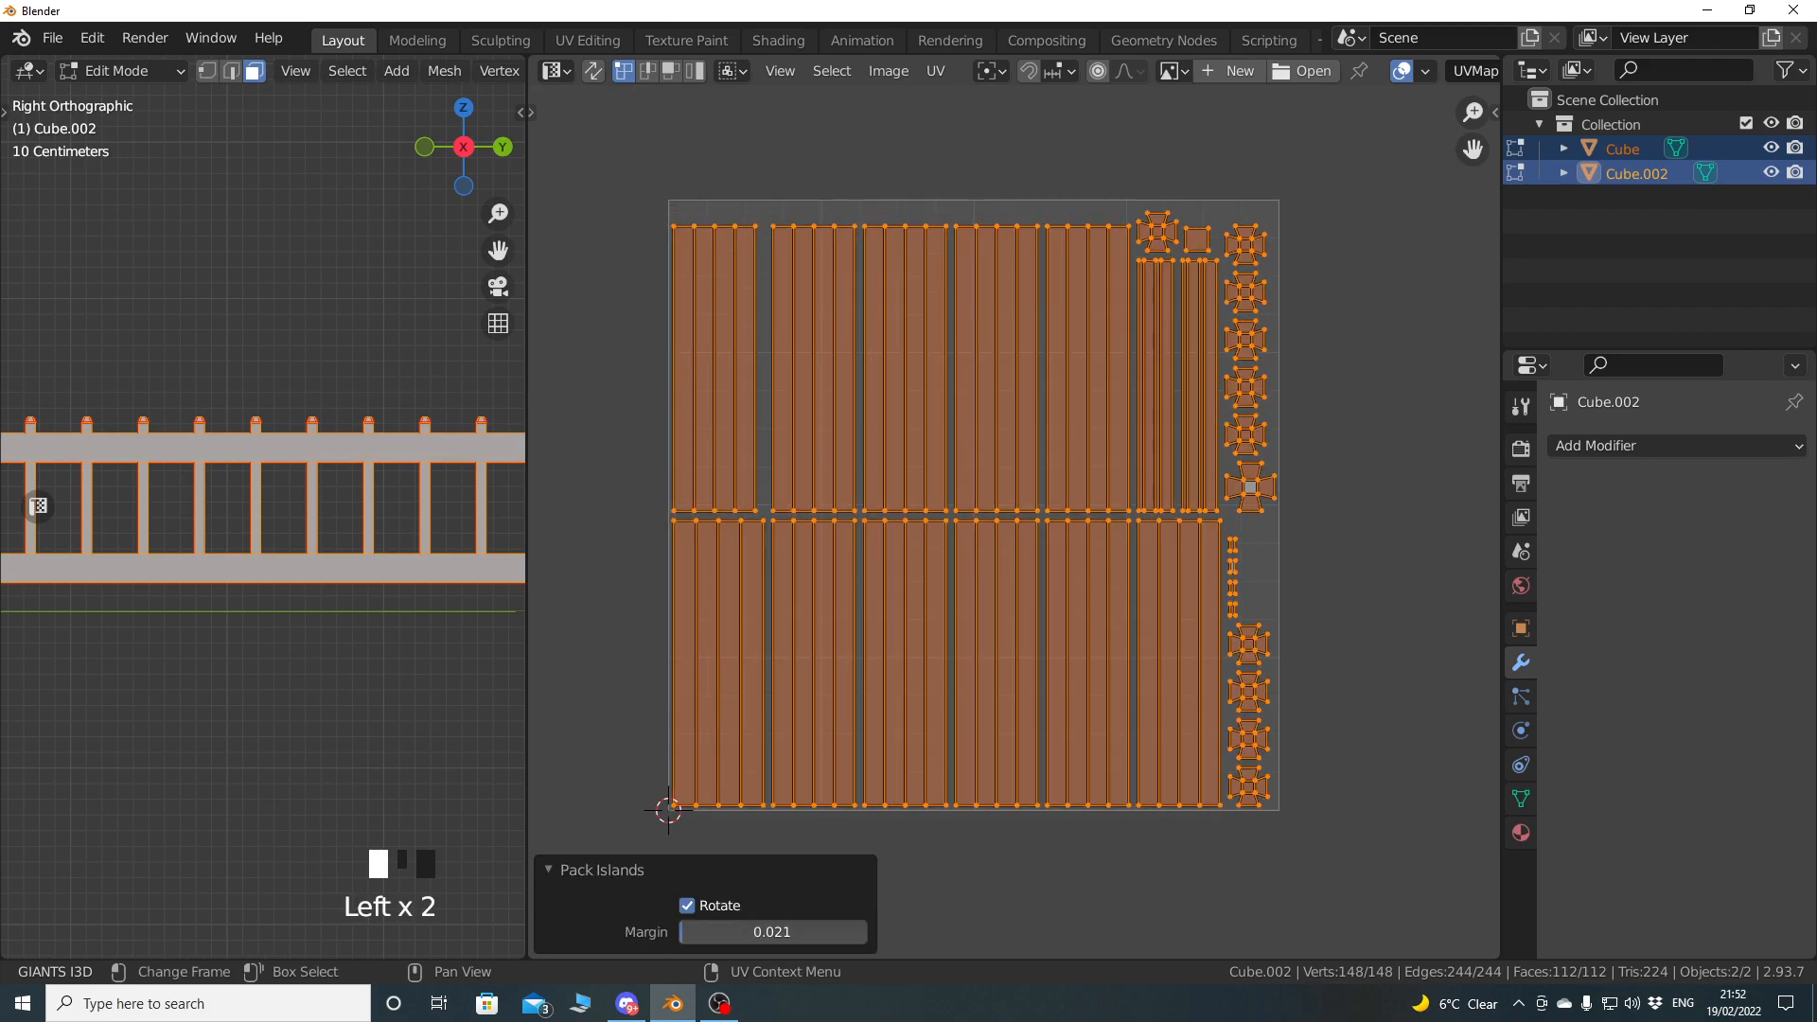
Close the UV Editor area, return the 3D viewport to Object Mode and deselect everything.
left_click(587, 869)
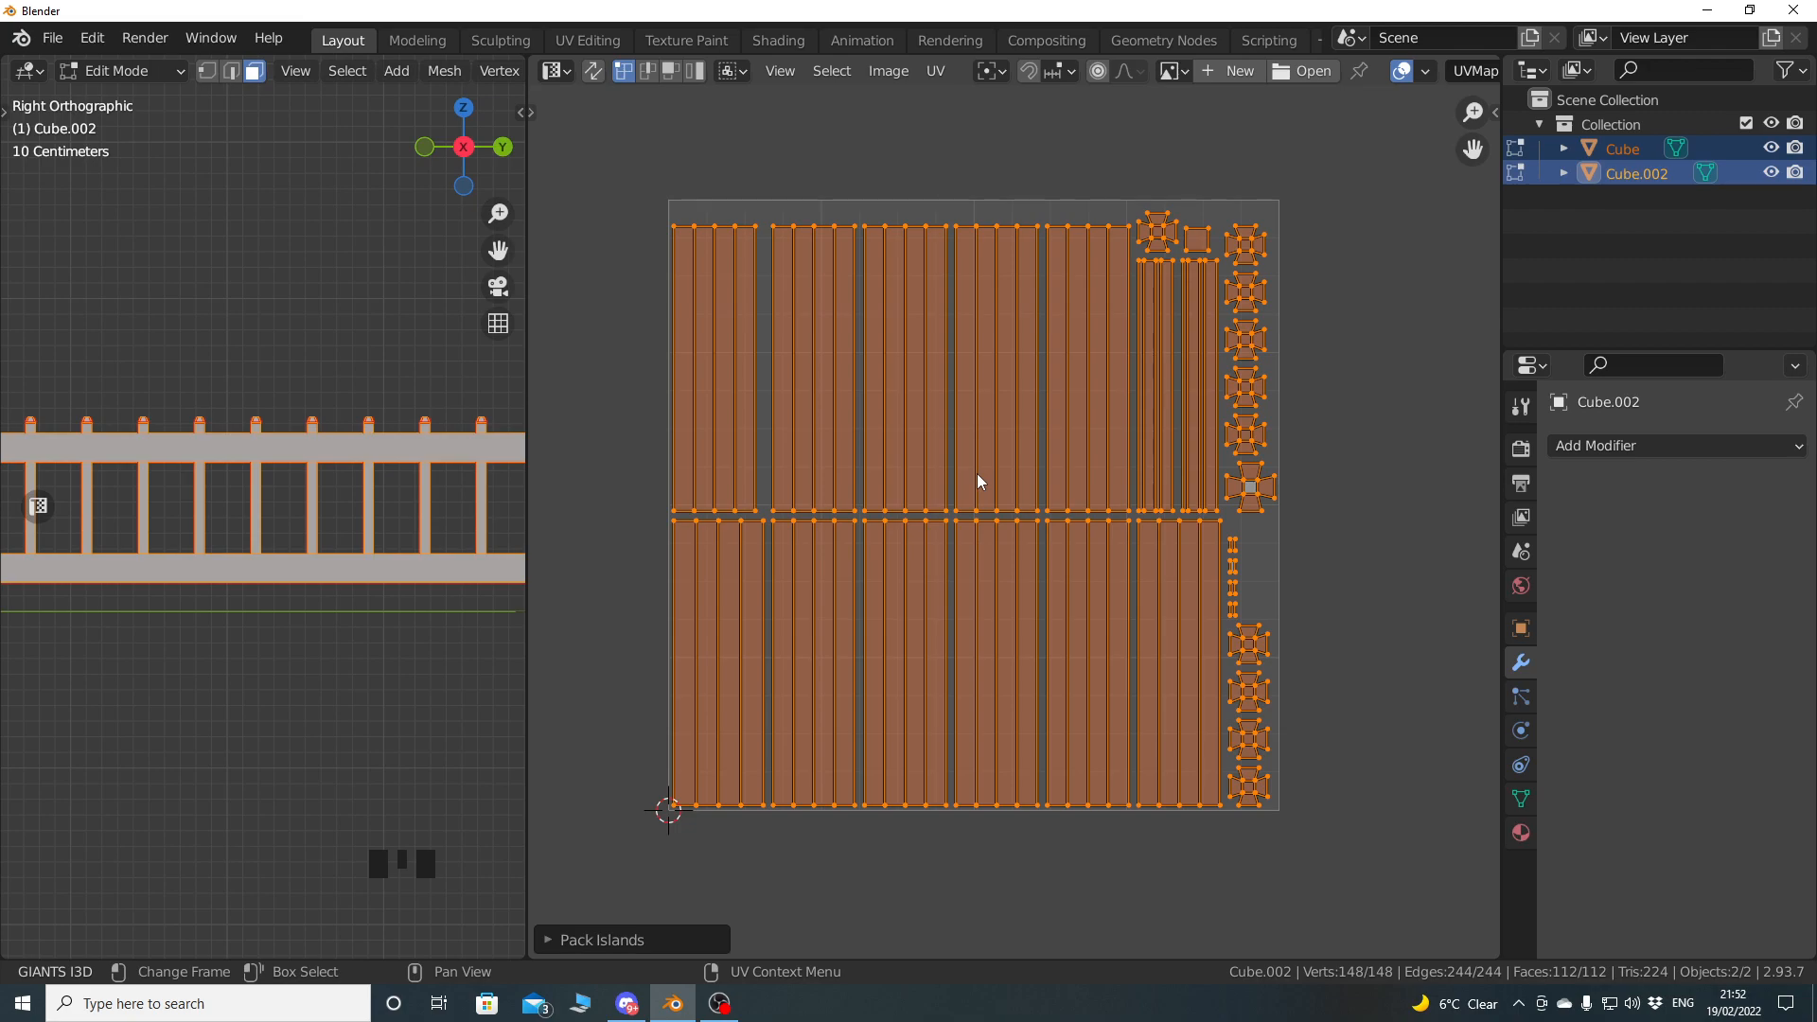
right_click(527, 500)
left_click(513, 562)
left_click(983, 555)
key("alt+a")
middle_click_drag(789, 571, 841, 573)
key("Tab")
middle_click_drag(846, 299, 786, 492, "shift")
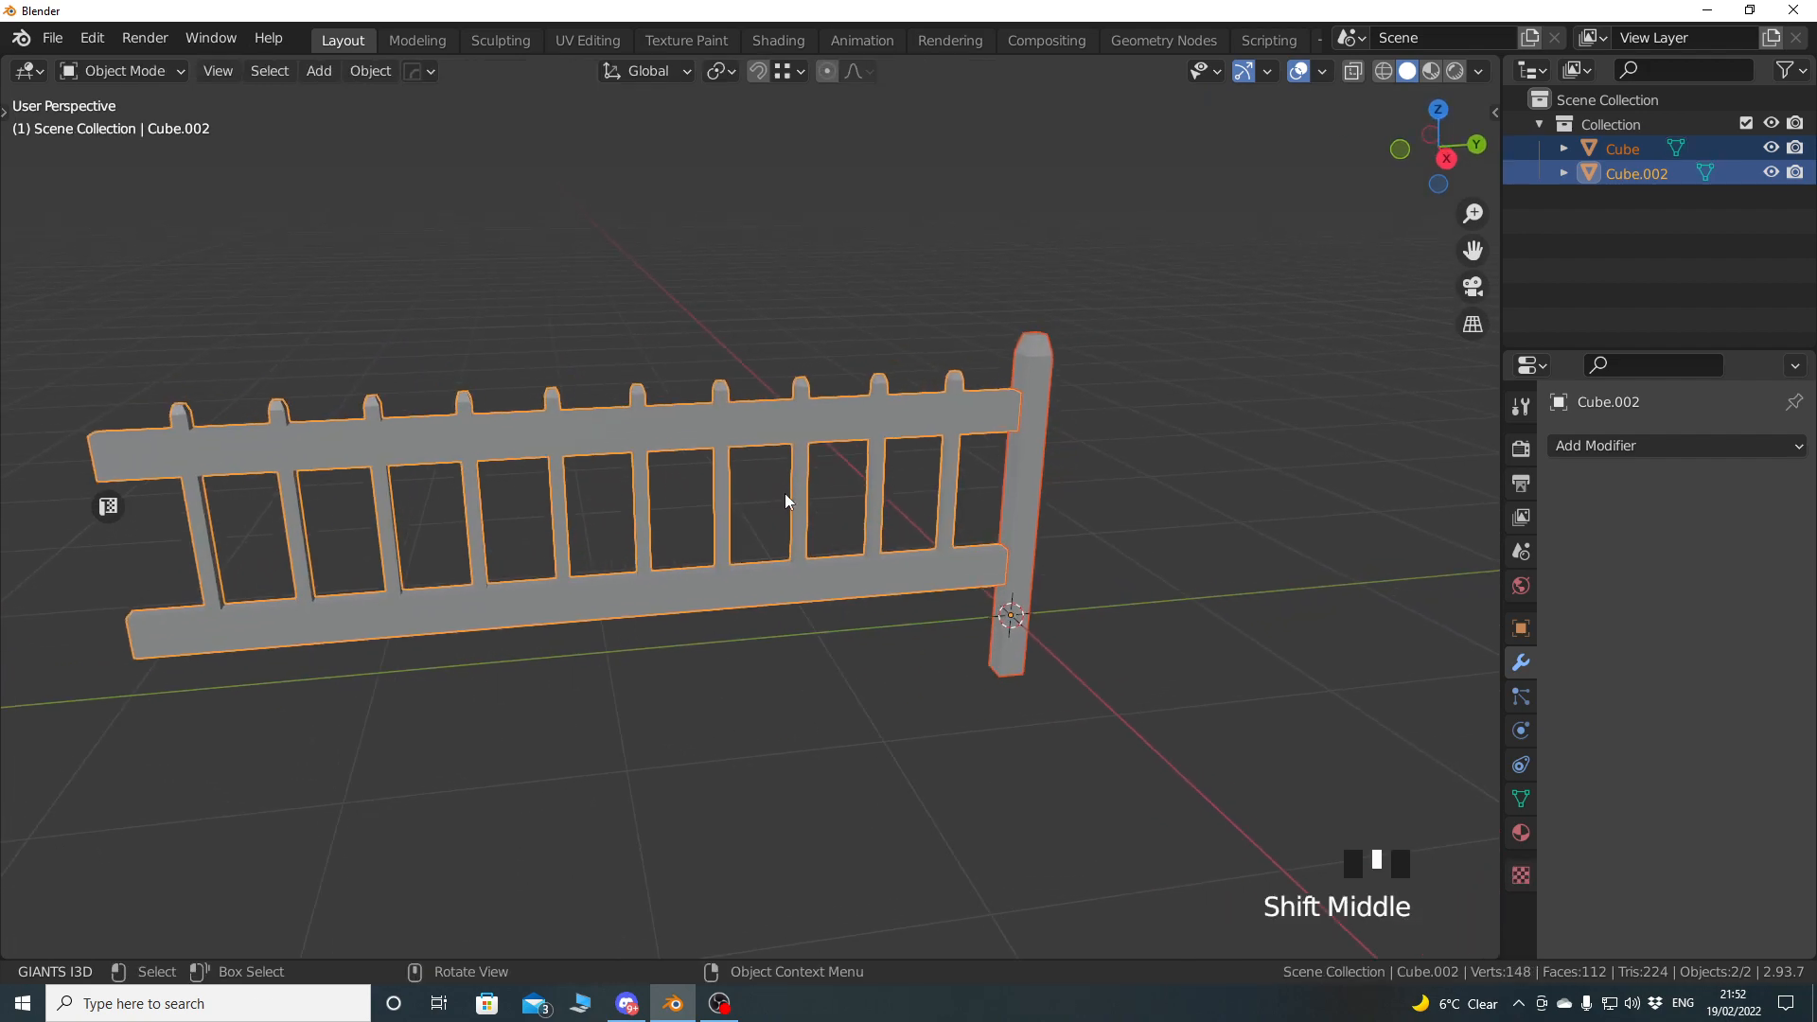
key("alt+a")
Examine the finished fence section up close and from a distance.
middle_click_drag(990, 474, 973, 524, "shift")
scroll(619, 593, "up", 4)
scroll(619, 601, "up", 2)
middle_click_drag(619, 600, 990, 584, "shift")
scroll(623, 590, "down", 2)
scroll(852, 596, "down", 3)
middle_click_drag(823, 601, 1065, 572, "shift")
scroll(948, 610, "down", 1)
middle_click_drag(956, 606, 1098, 557, "shift")
middle_click_drag(1098, 557, 1089, 532, "shift")
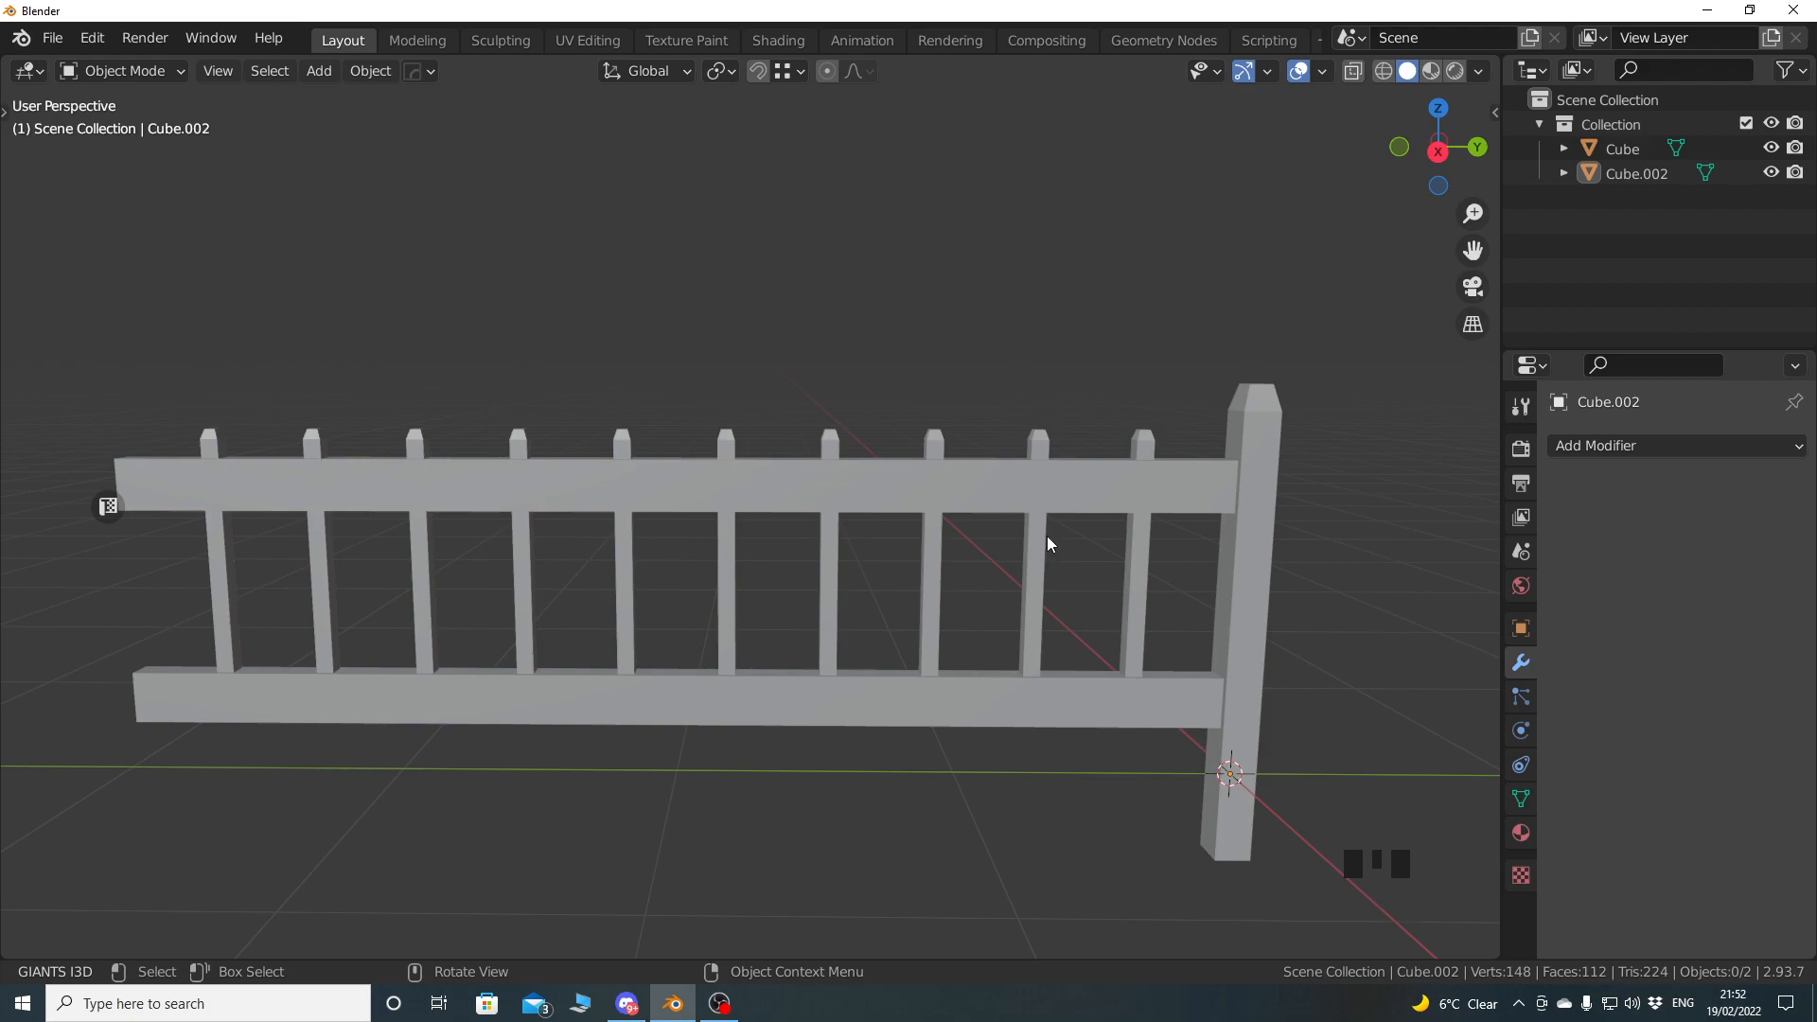
Start saving the project under a new name and create a folder called fence on the Desktop.
left_click(52, 38)
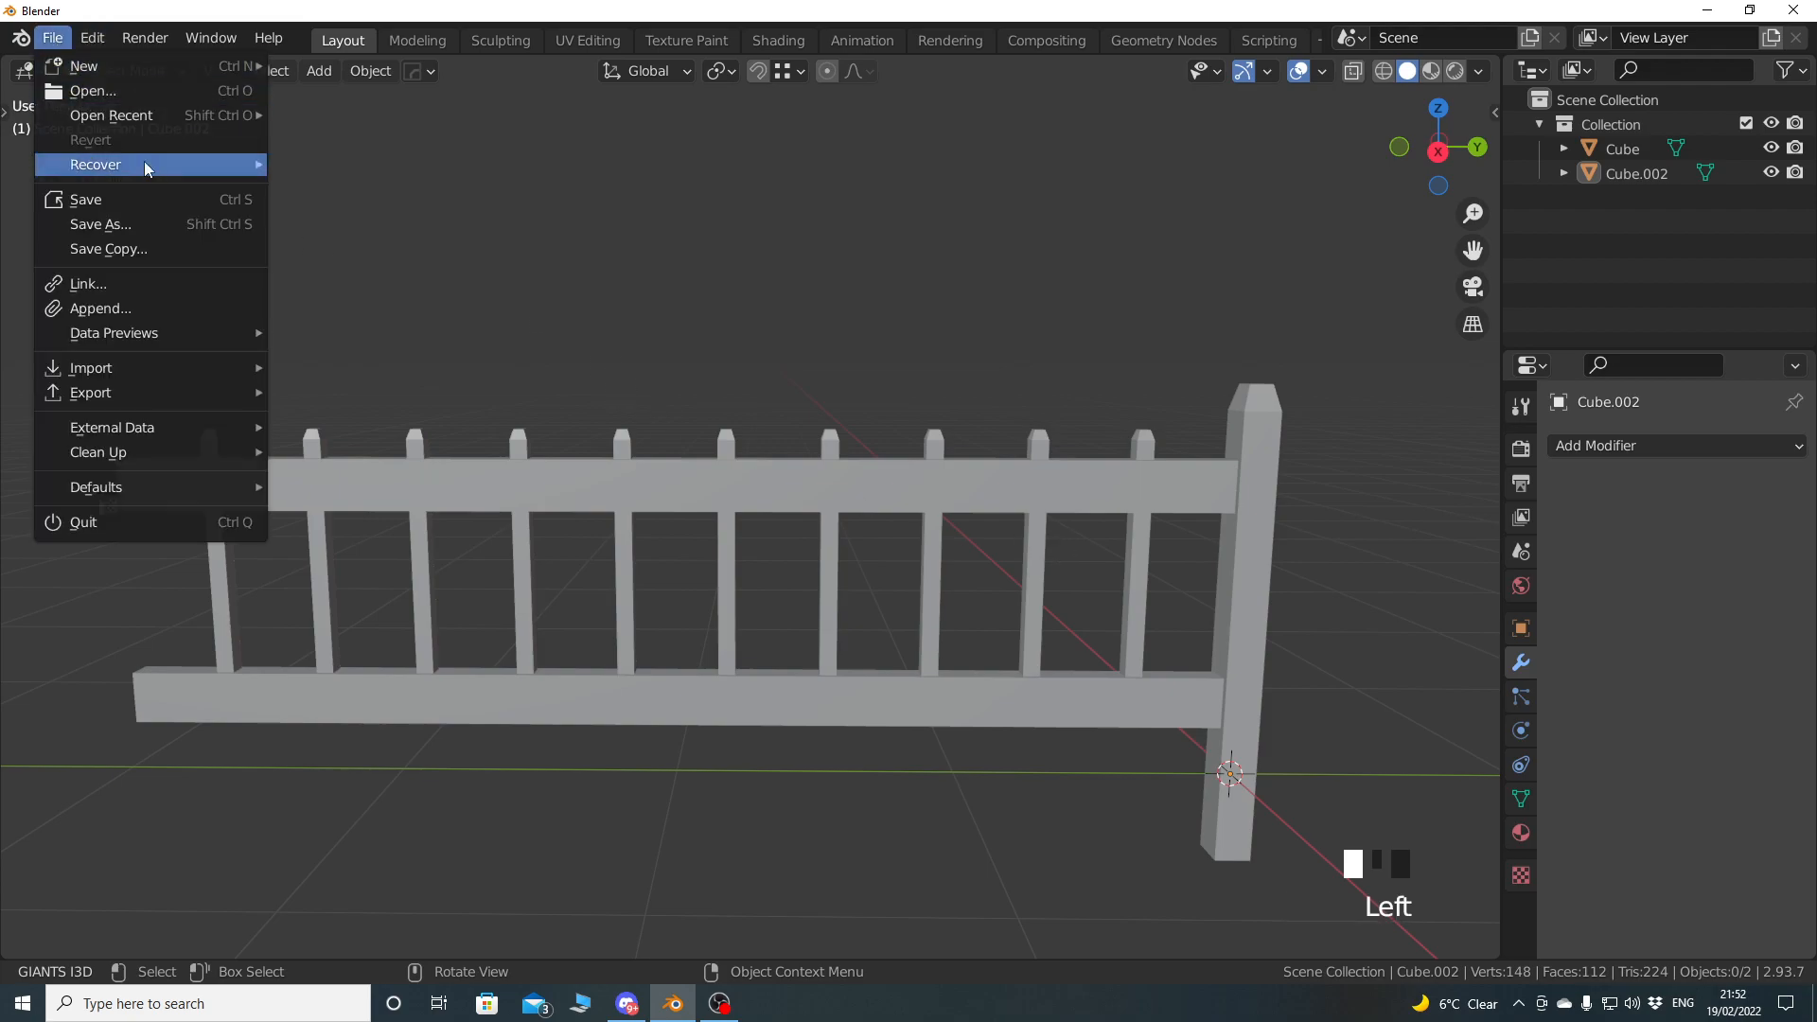
left_click(178, 219)
left_click(720, 161)
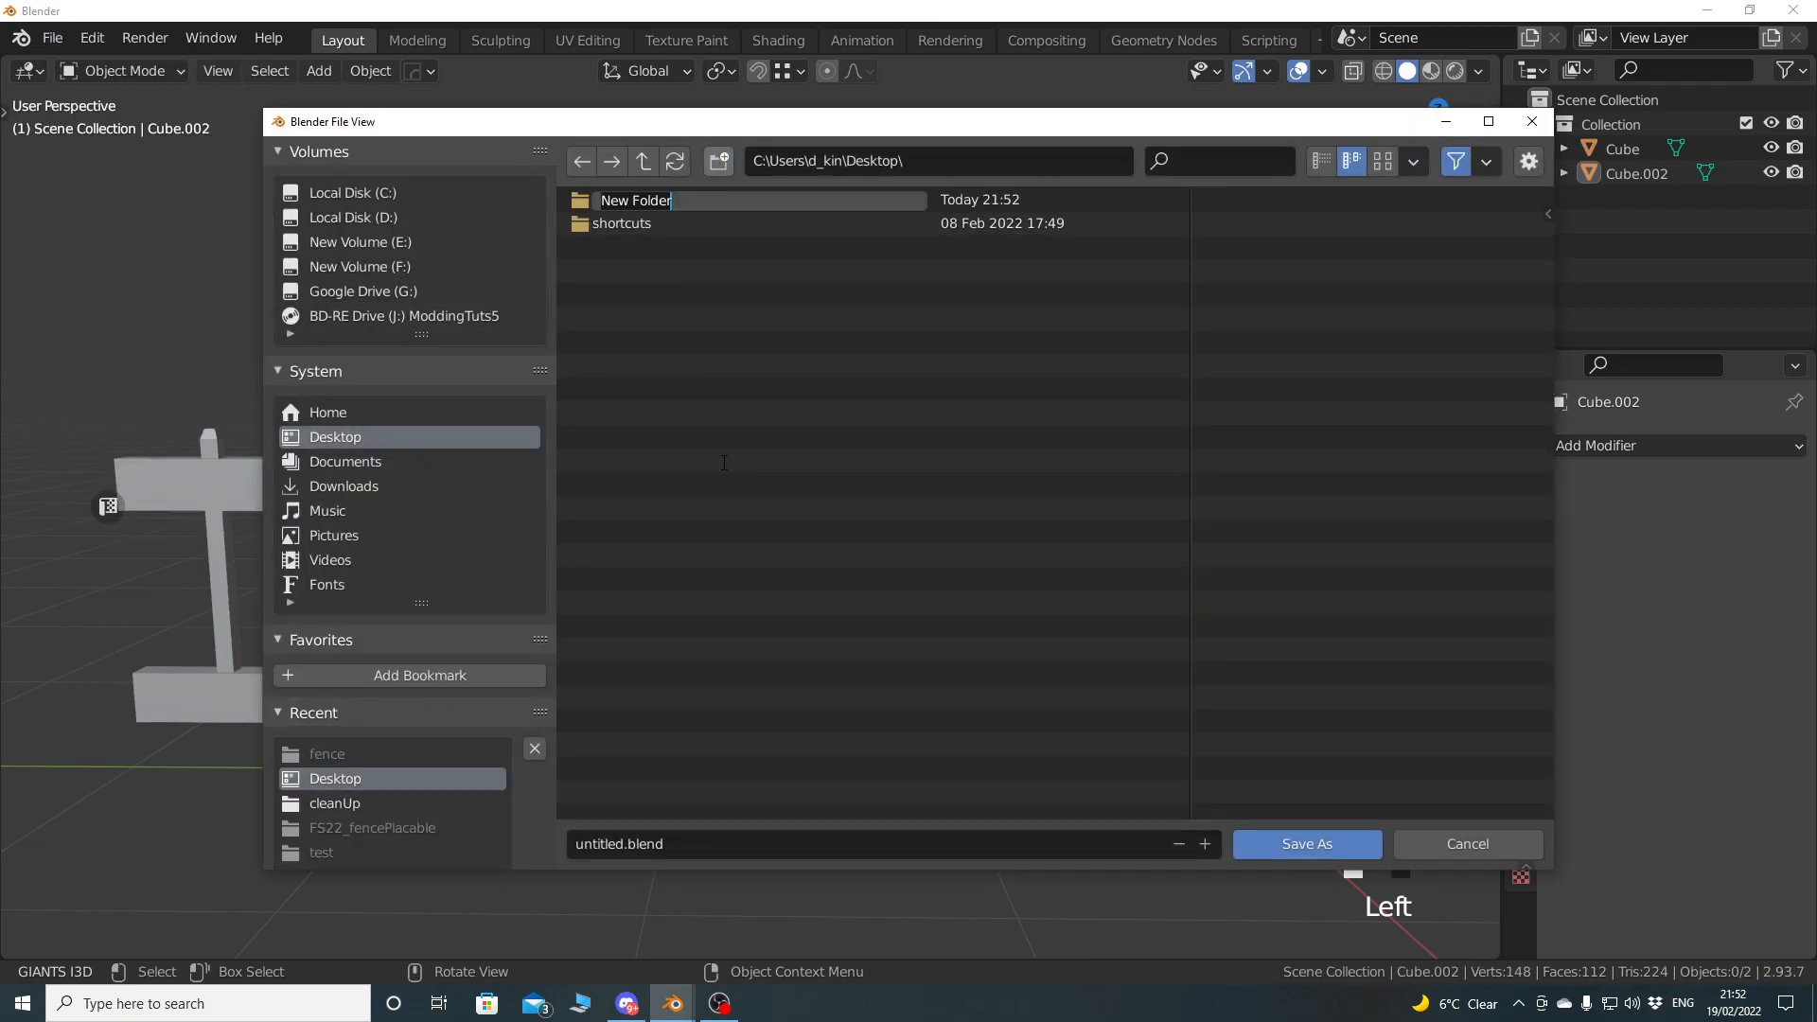
type("fen")
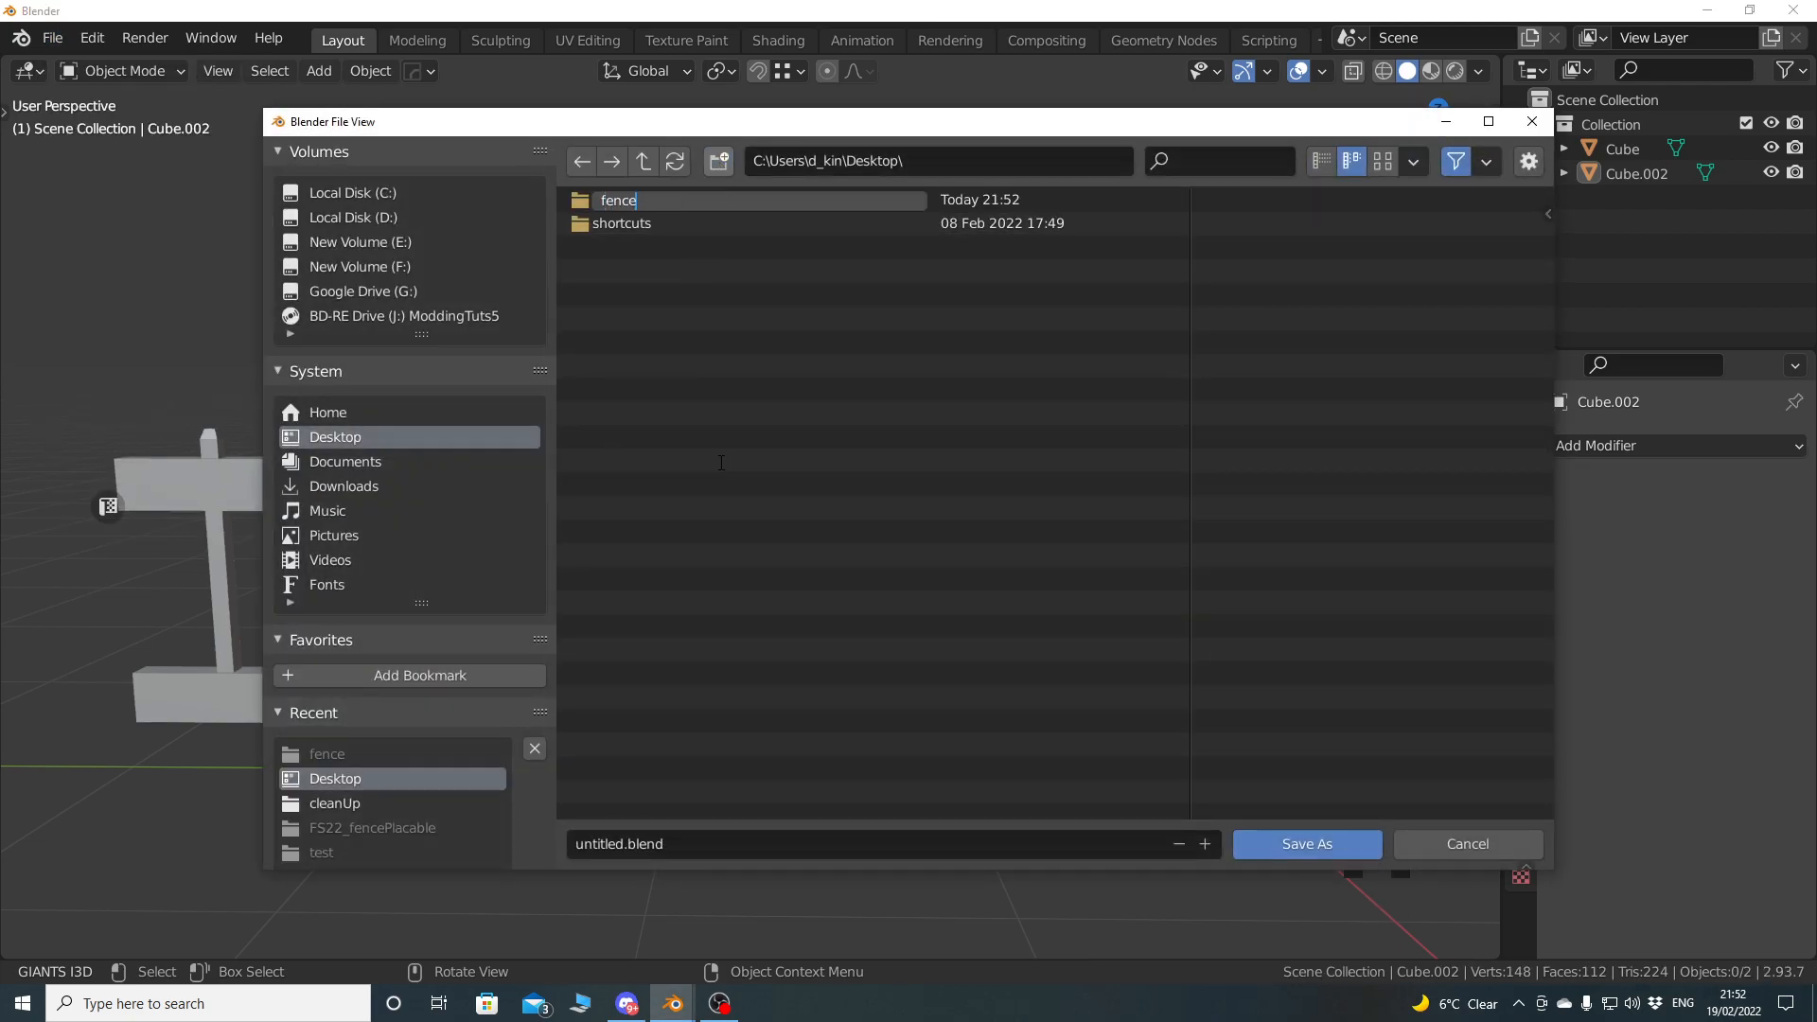
type("ce")
key("Return")
Save the project as fence.blend inside the new fence folder.
double_click(634, 223)
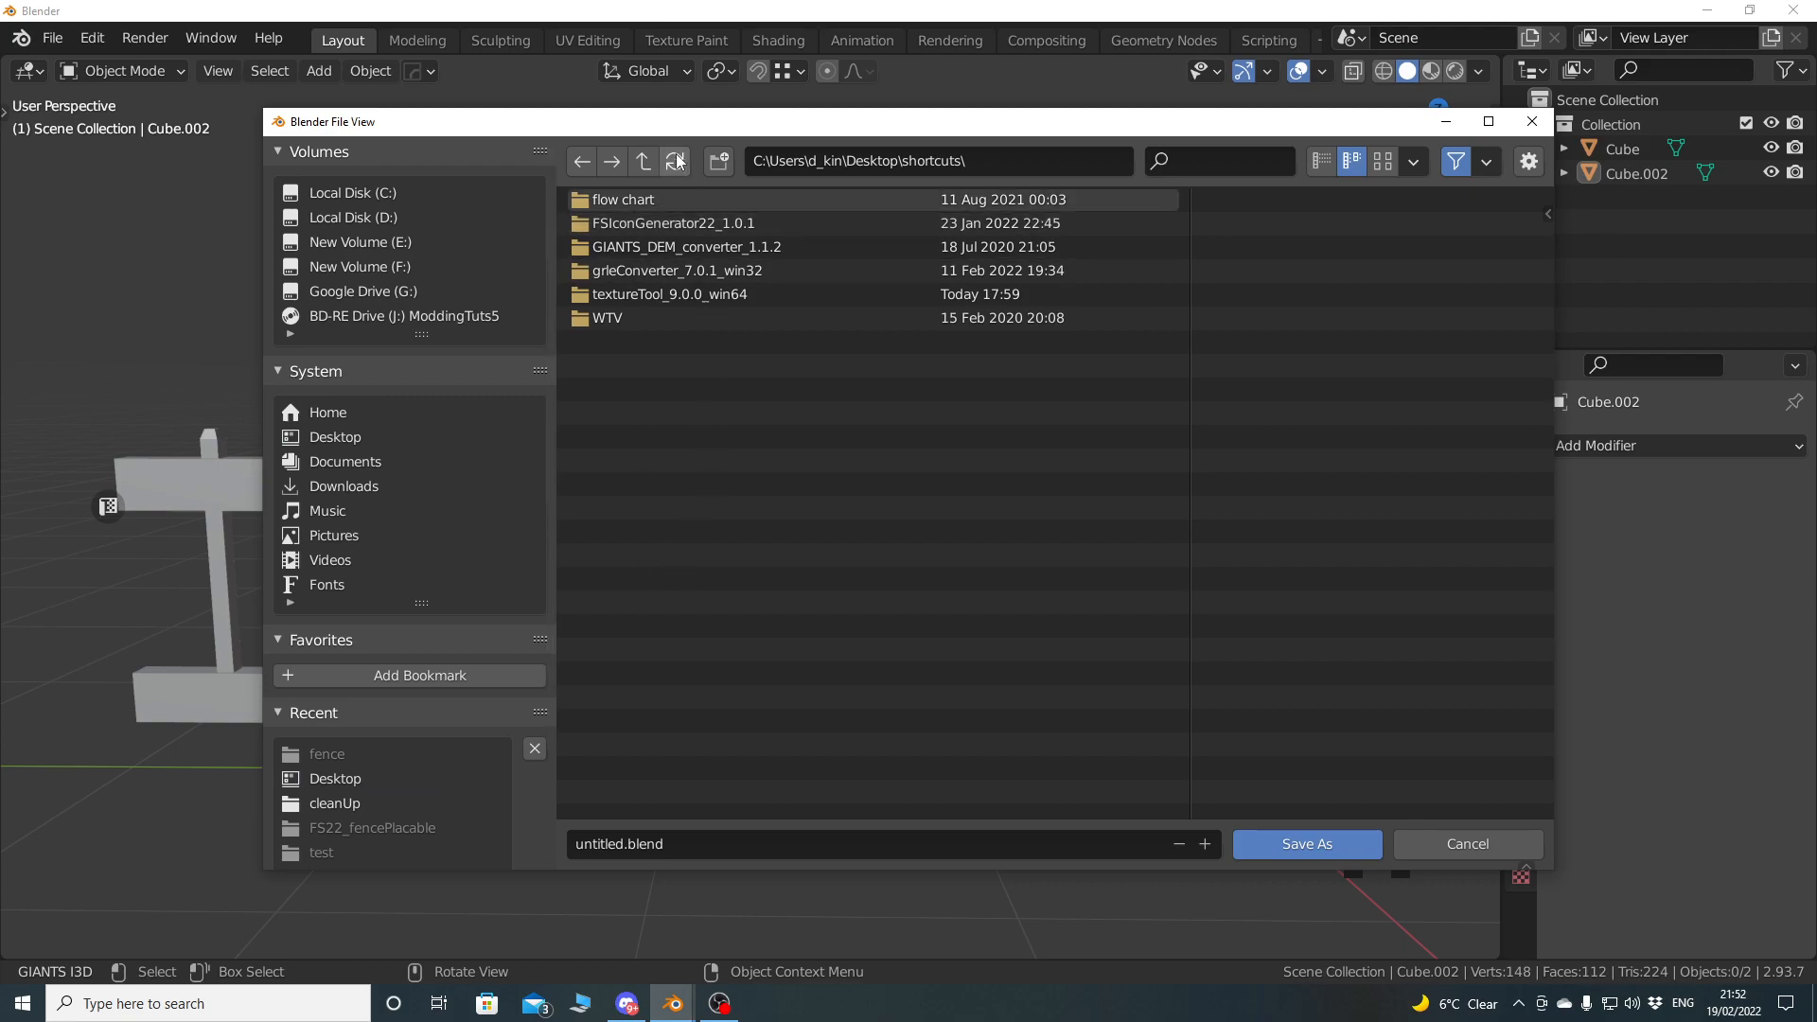
left_click(644, 161)
double_click(642, 203)
left_click(697, 843)
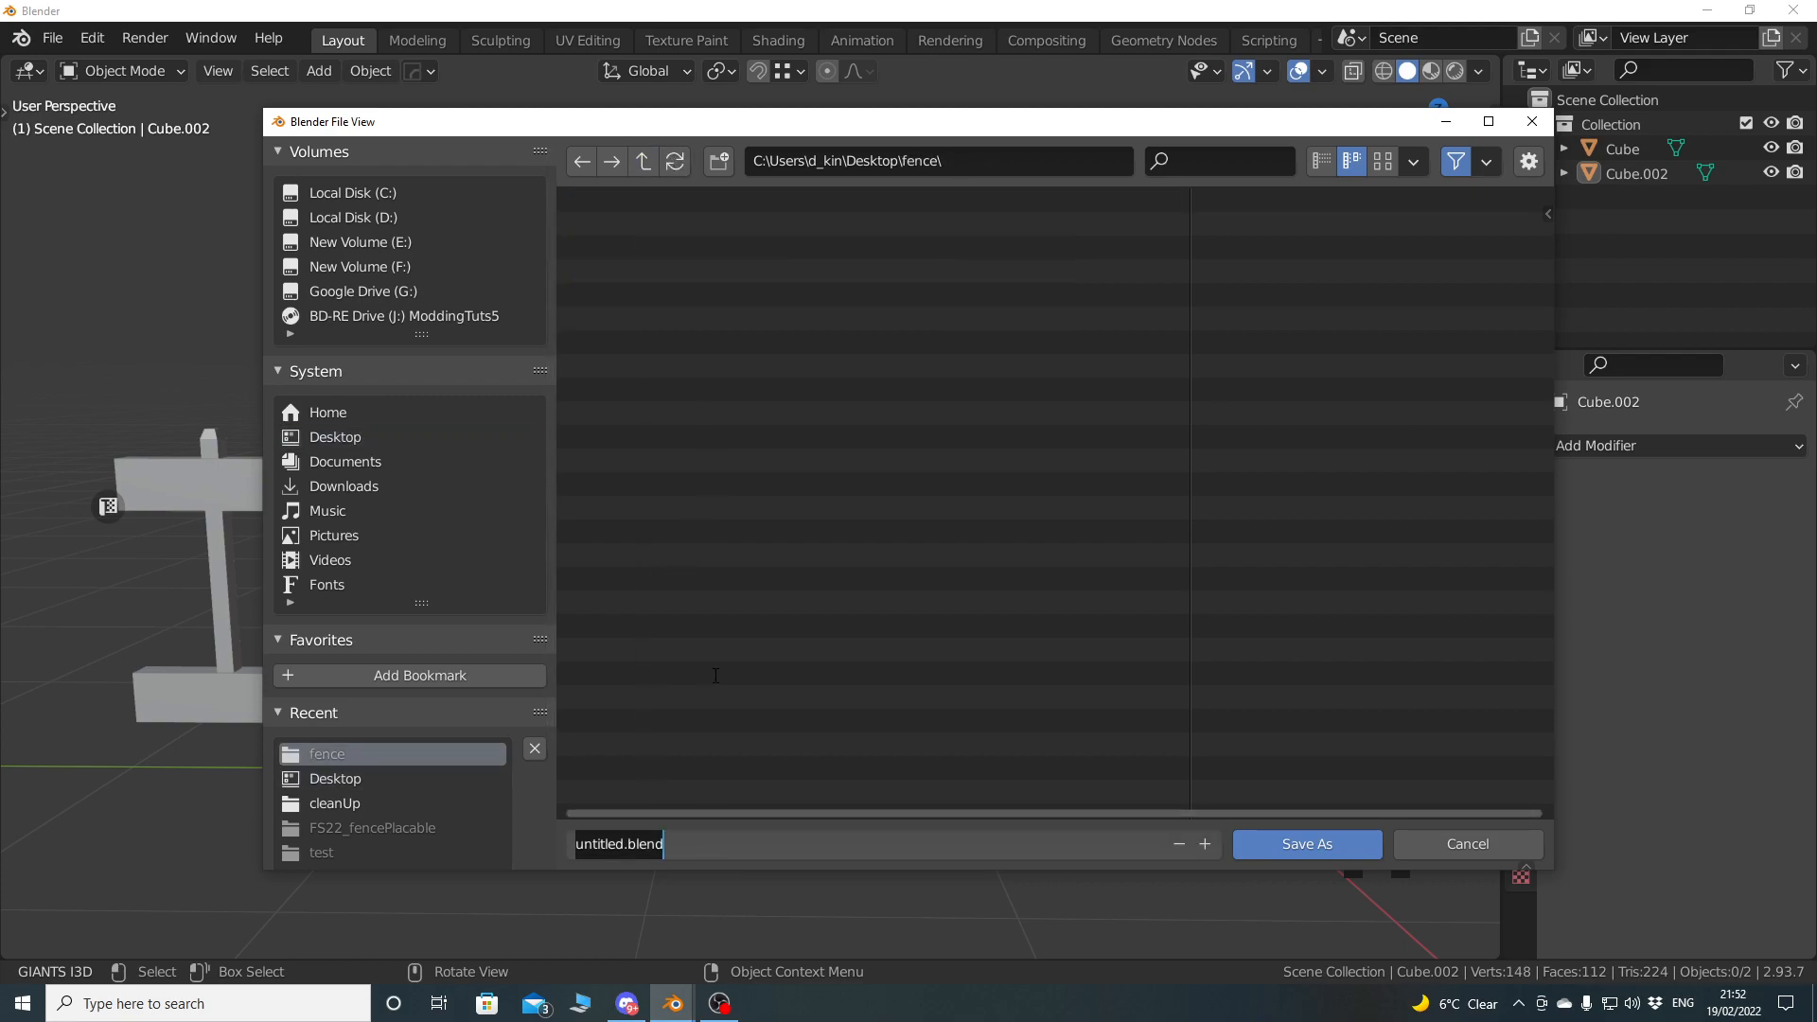
type("fence")
key("Return")
Rename the fence post object from Cube to pole.
middle_click_drag(785, 510, 912, 548)
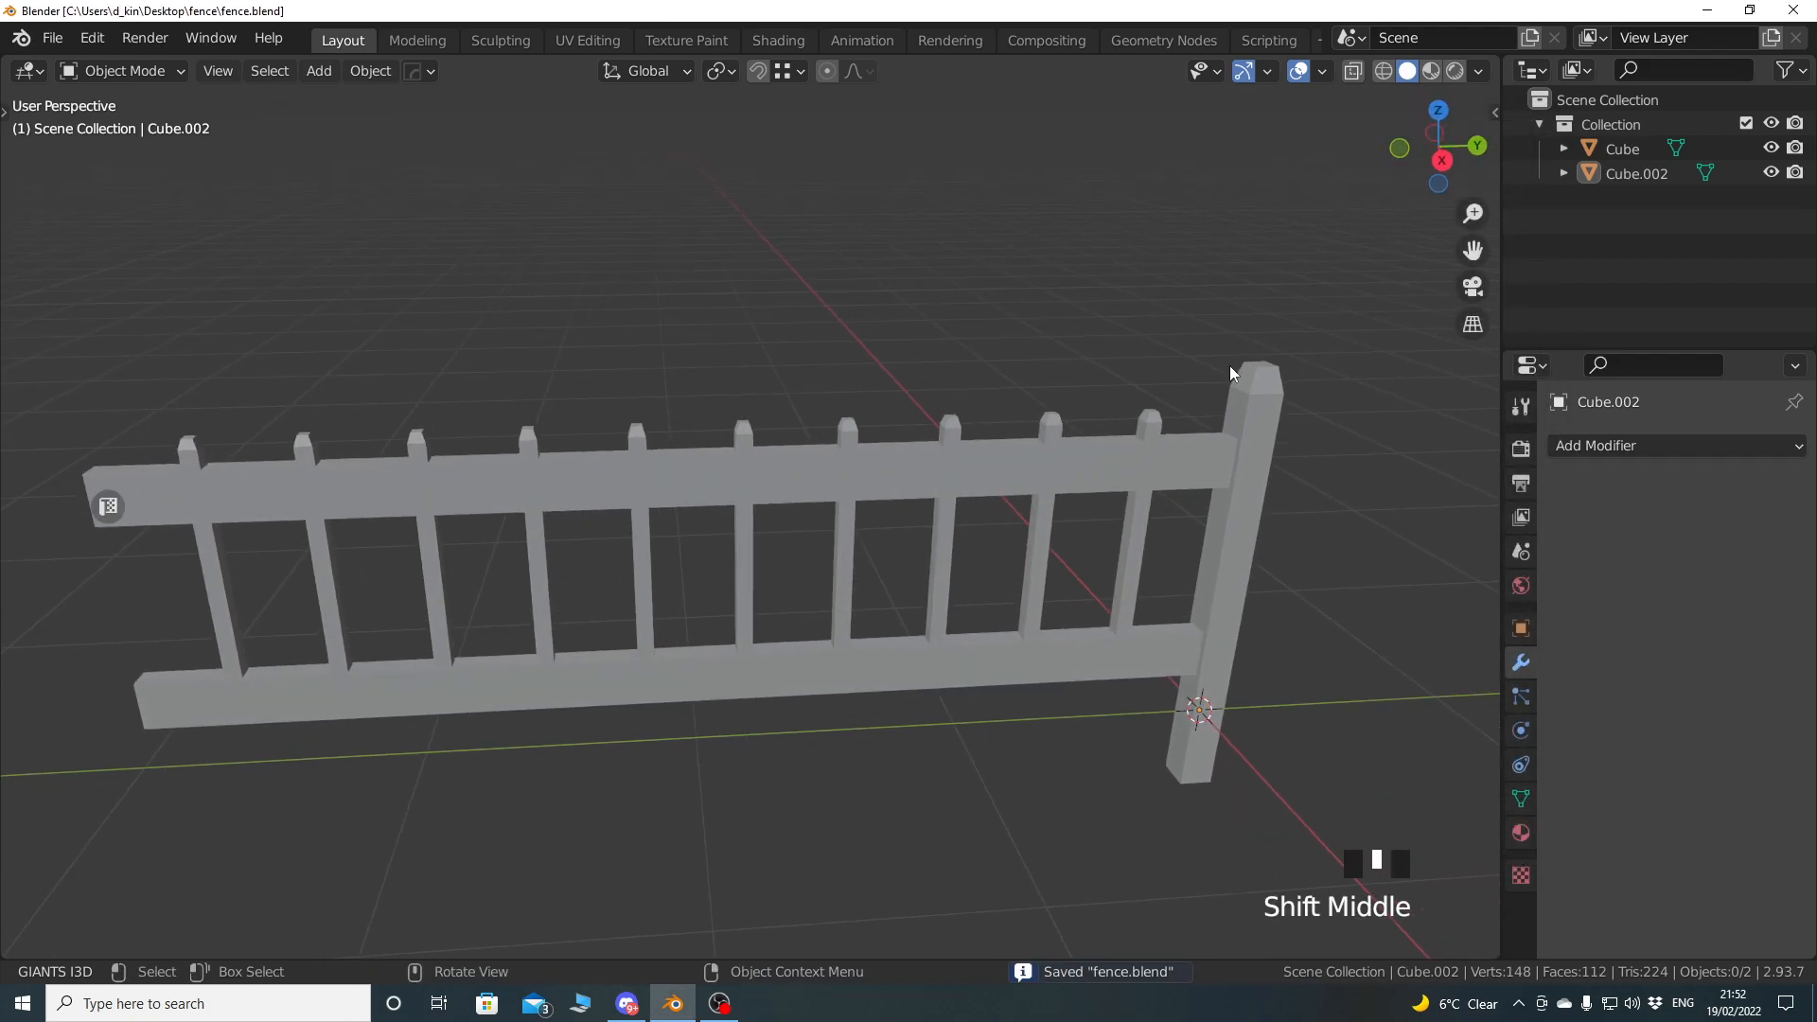
left_click(1628, 156)
double_click(1628, 156)
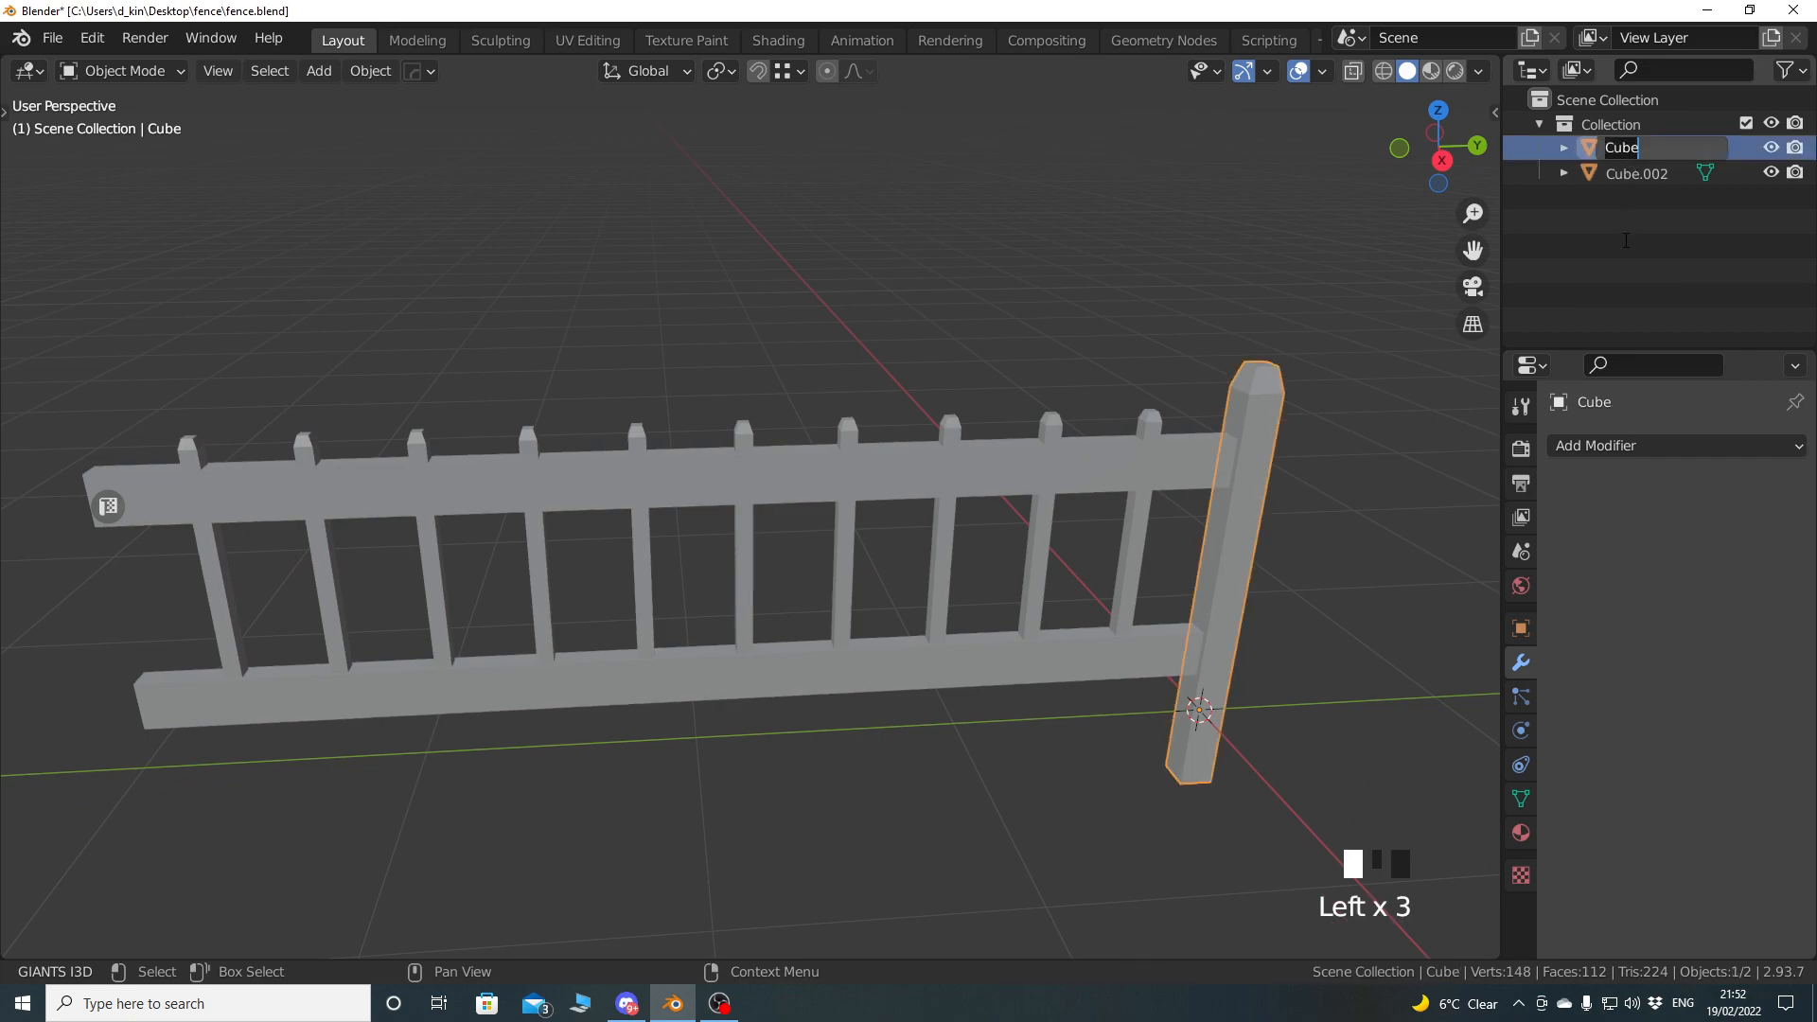
type("p")
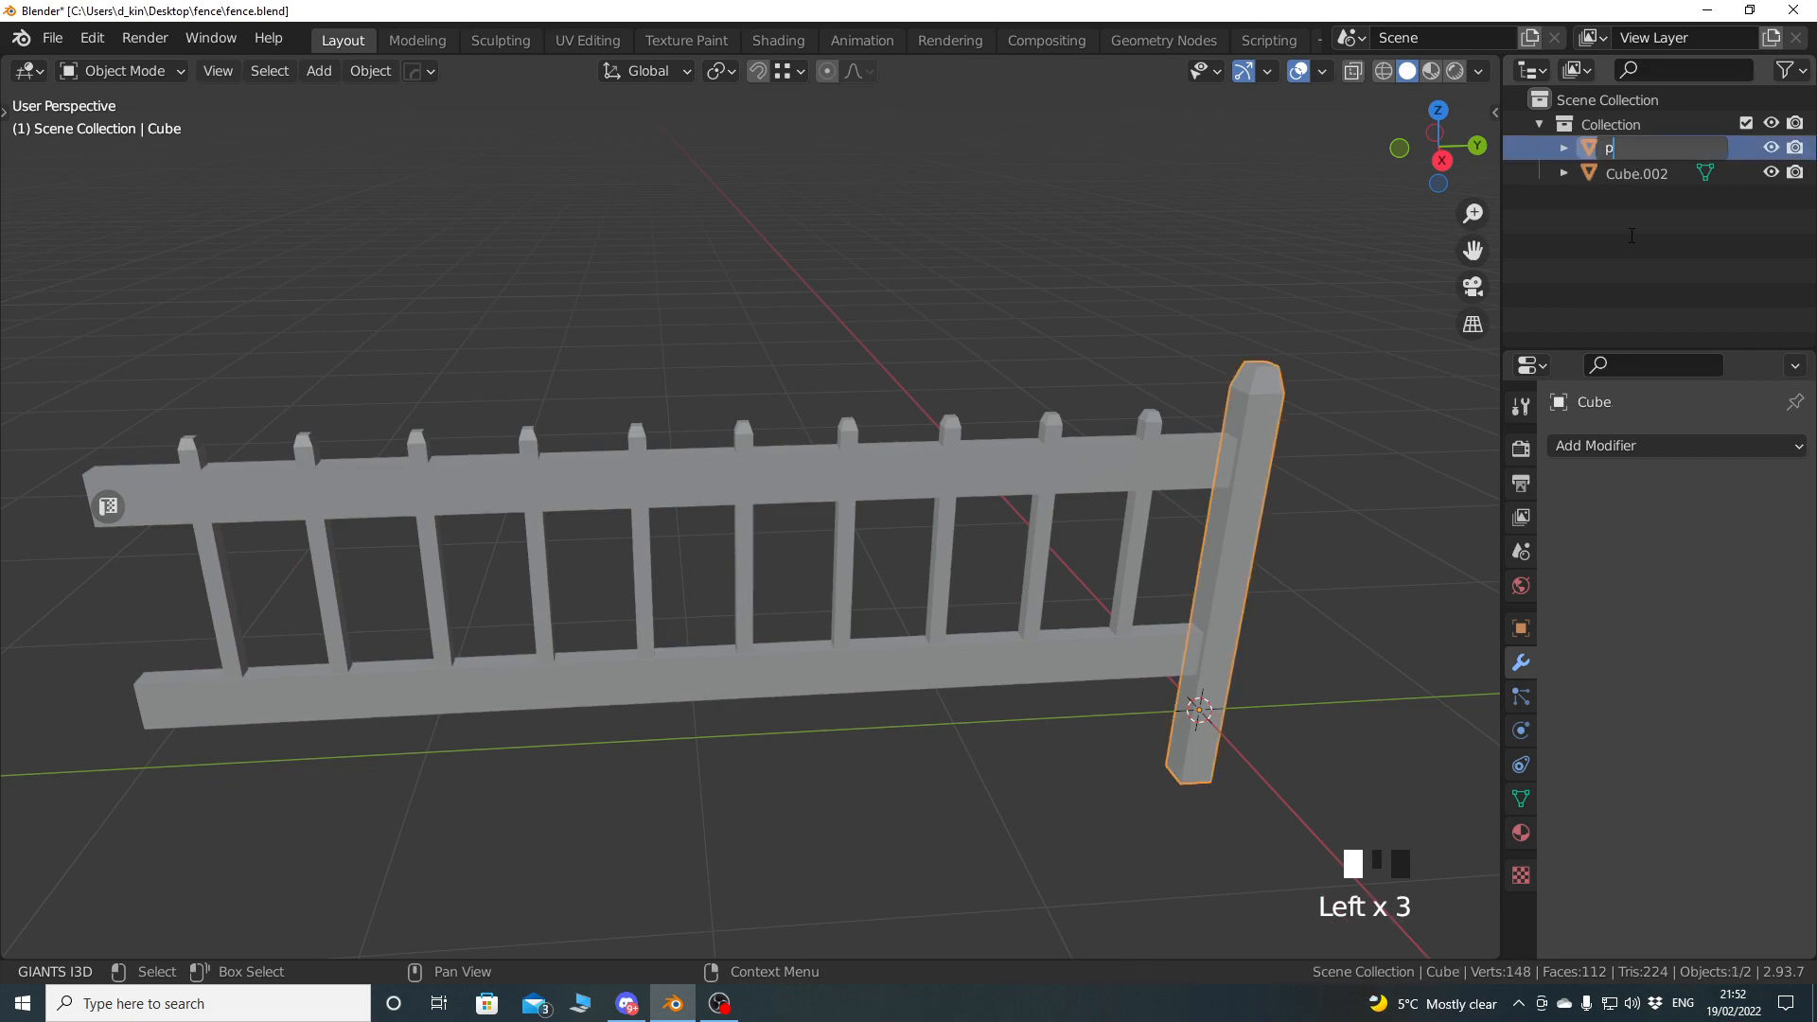
key("Return")
Rename the joined rails and slats object from Cube.002 to panel.
left_click(1634, 150)
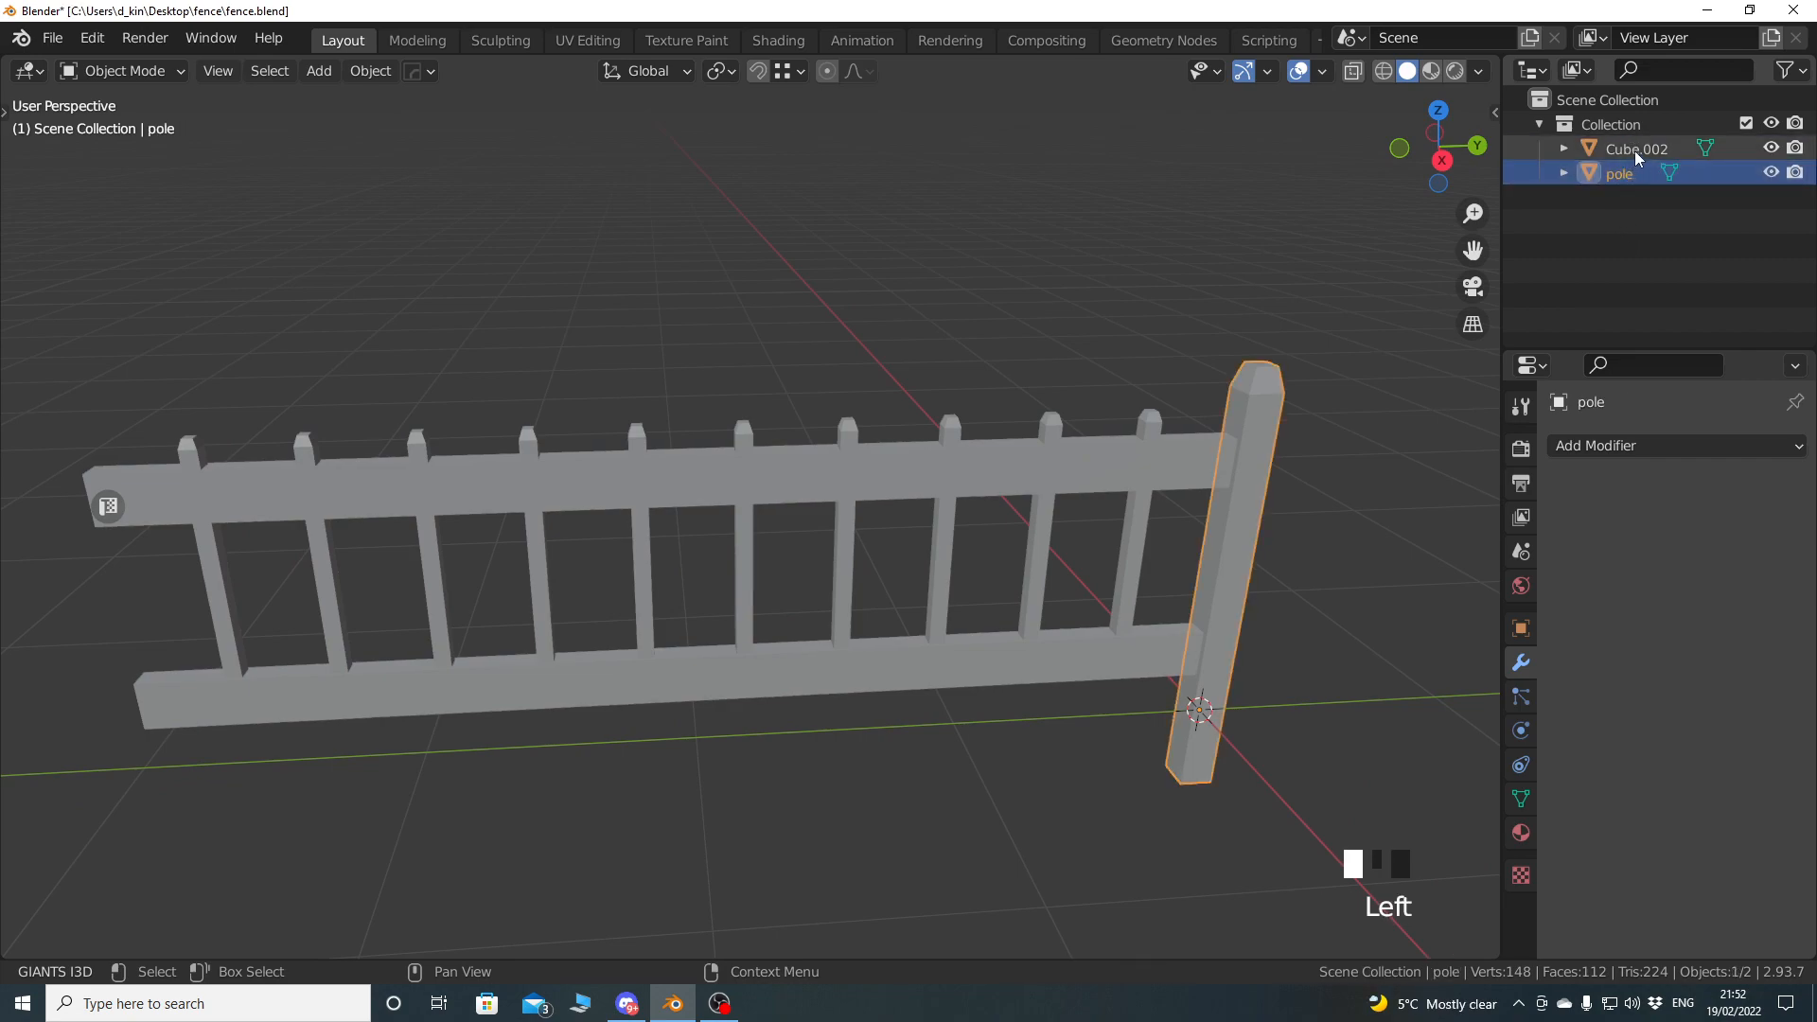
double_click(1634, 148)
type("pan")
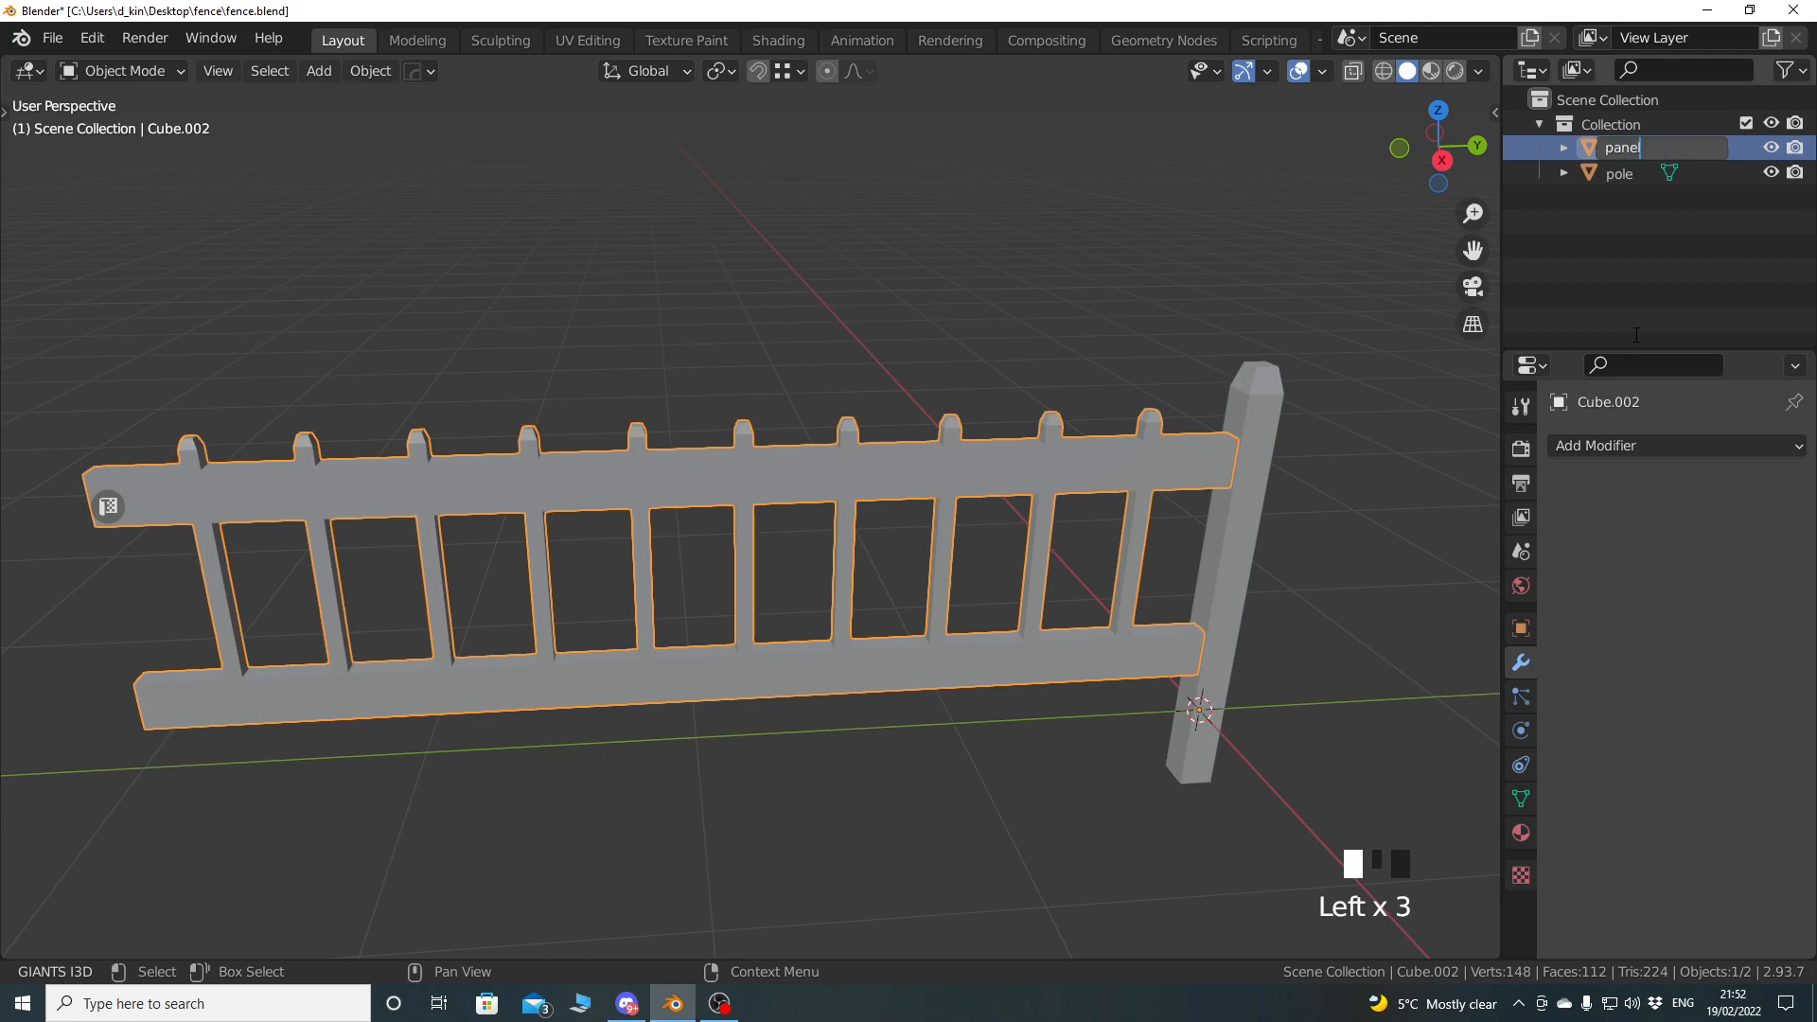
type("el")
key("Return")
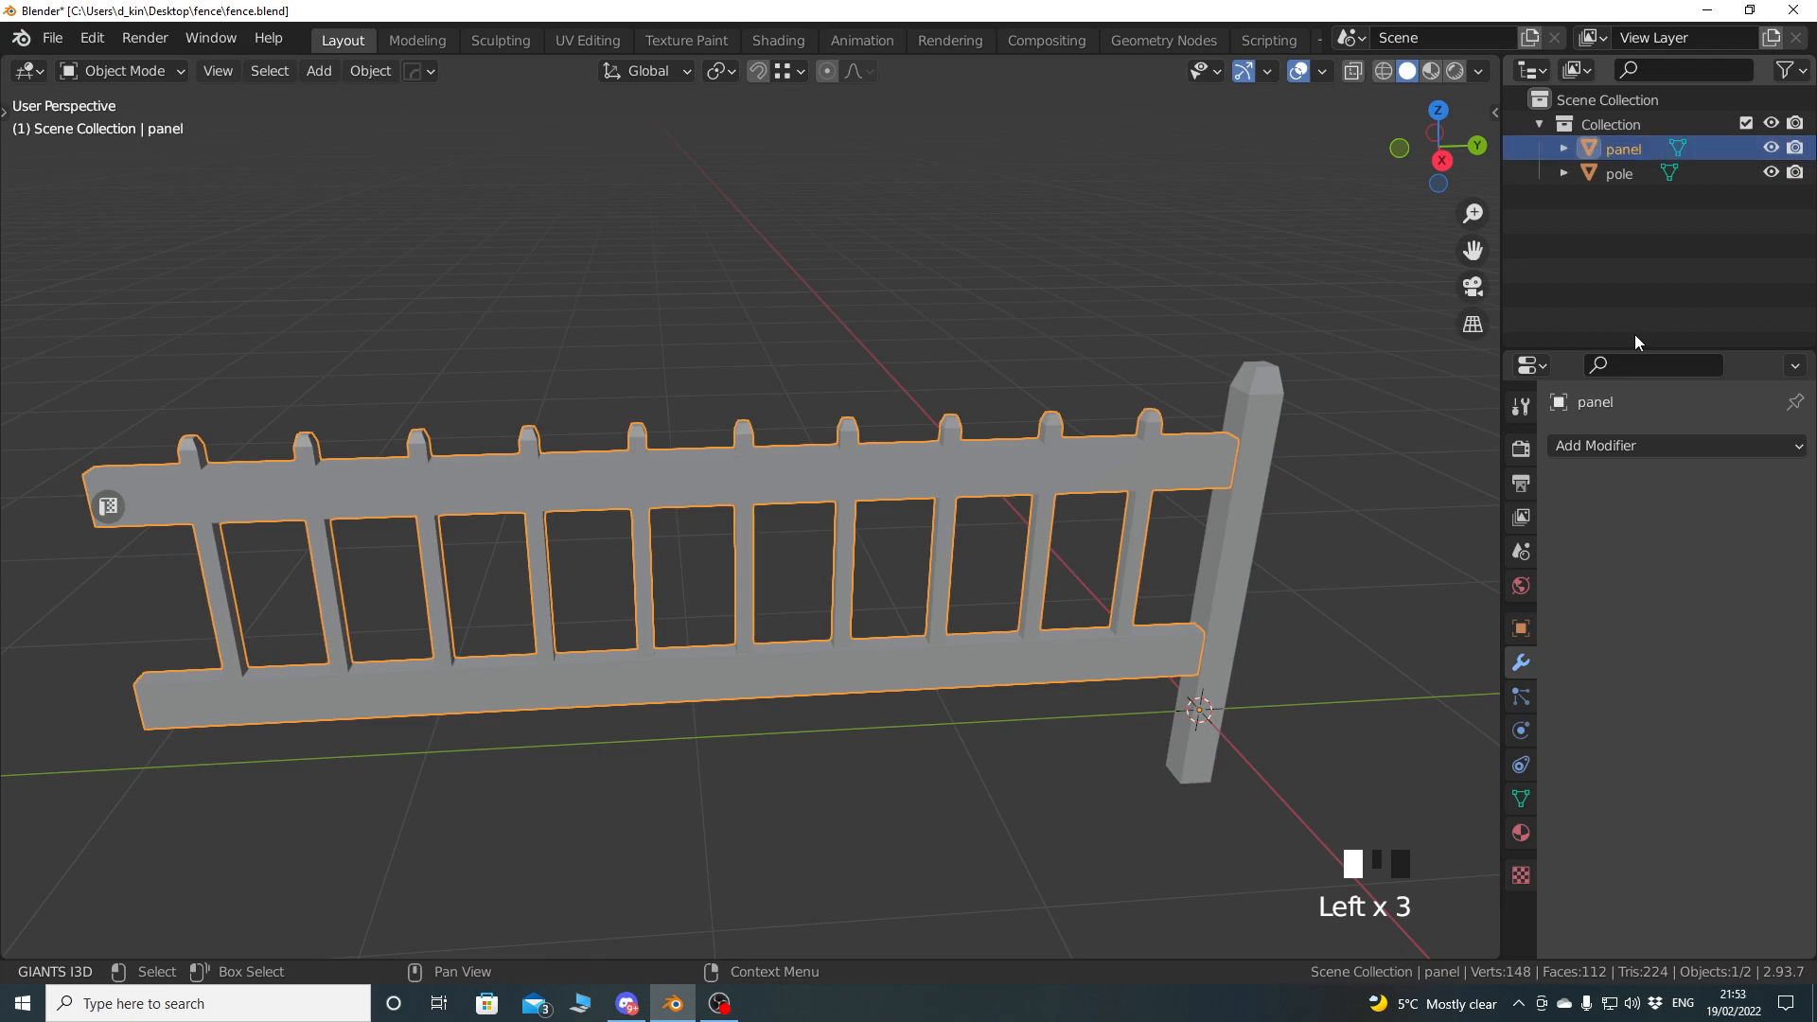
Check the mesh data names of the panel and the pole in the object data properties.
left_click(1521, 799)
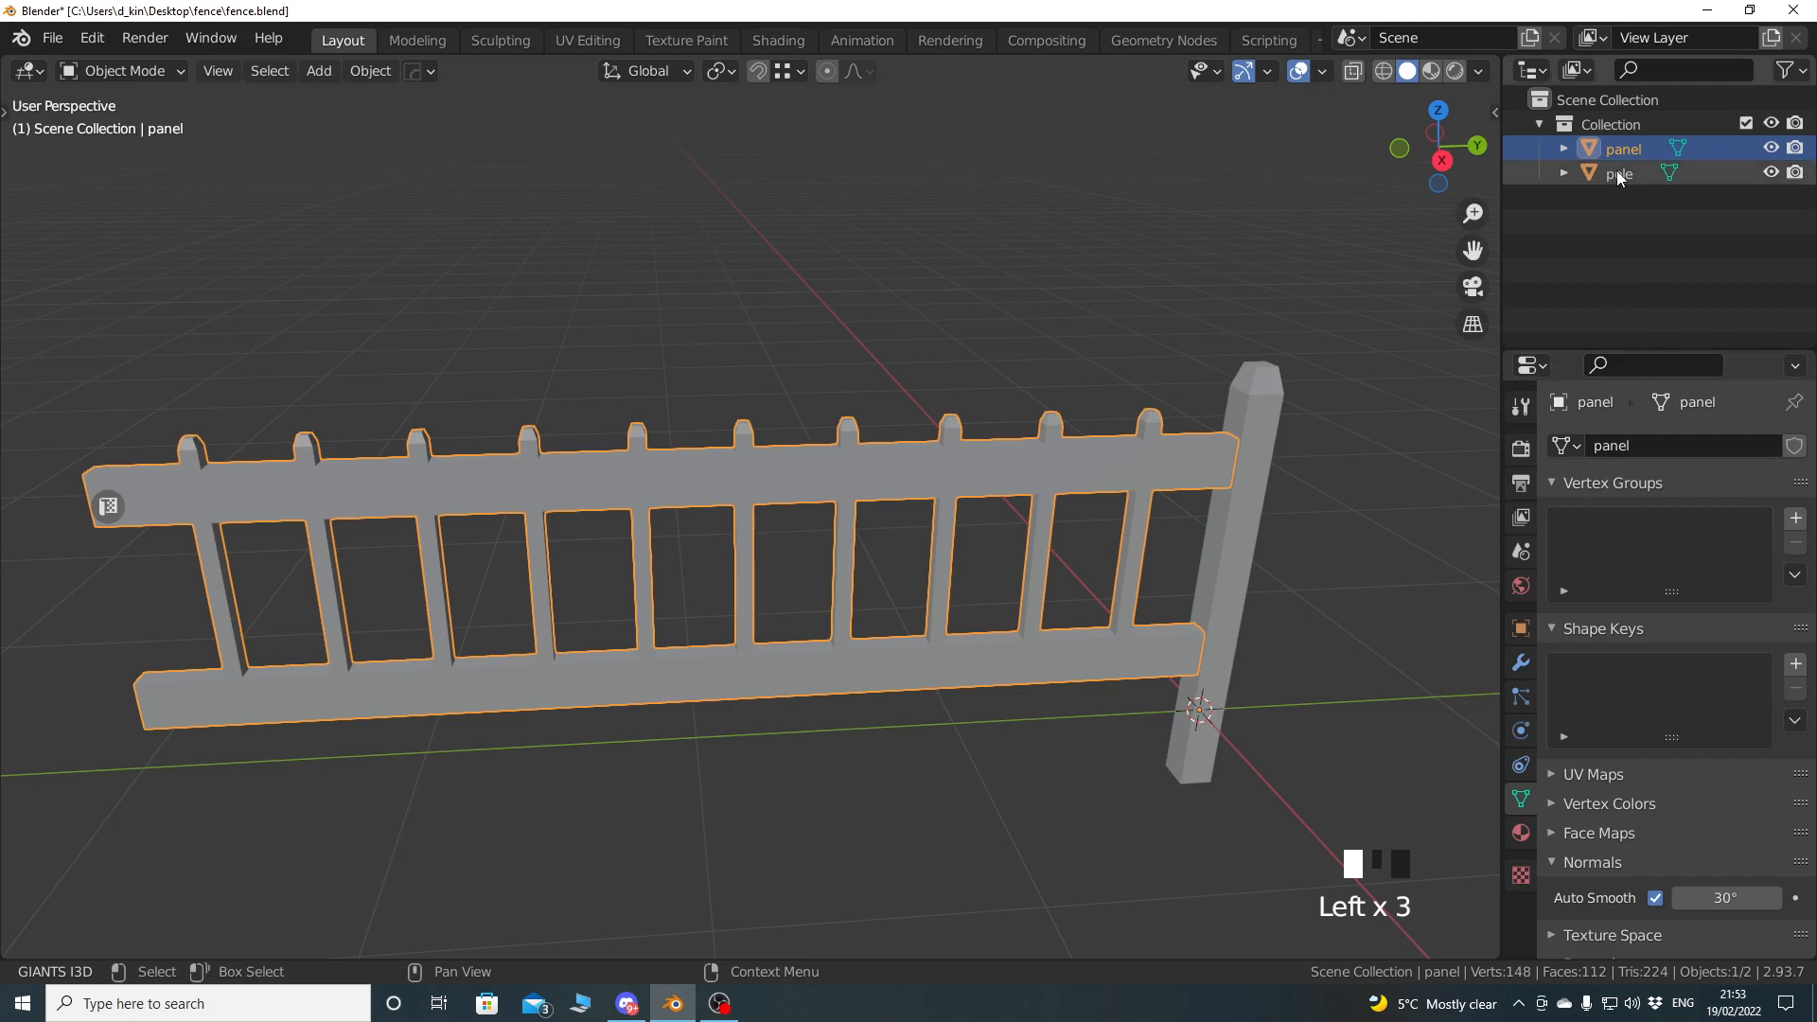
left_click(1620, 175)
left_click(1590, 428)
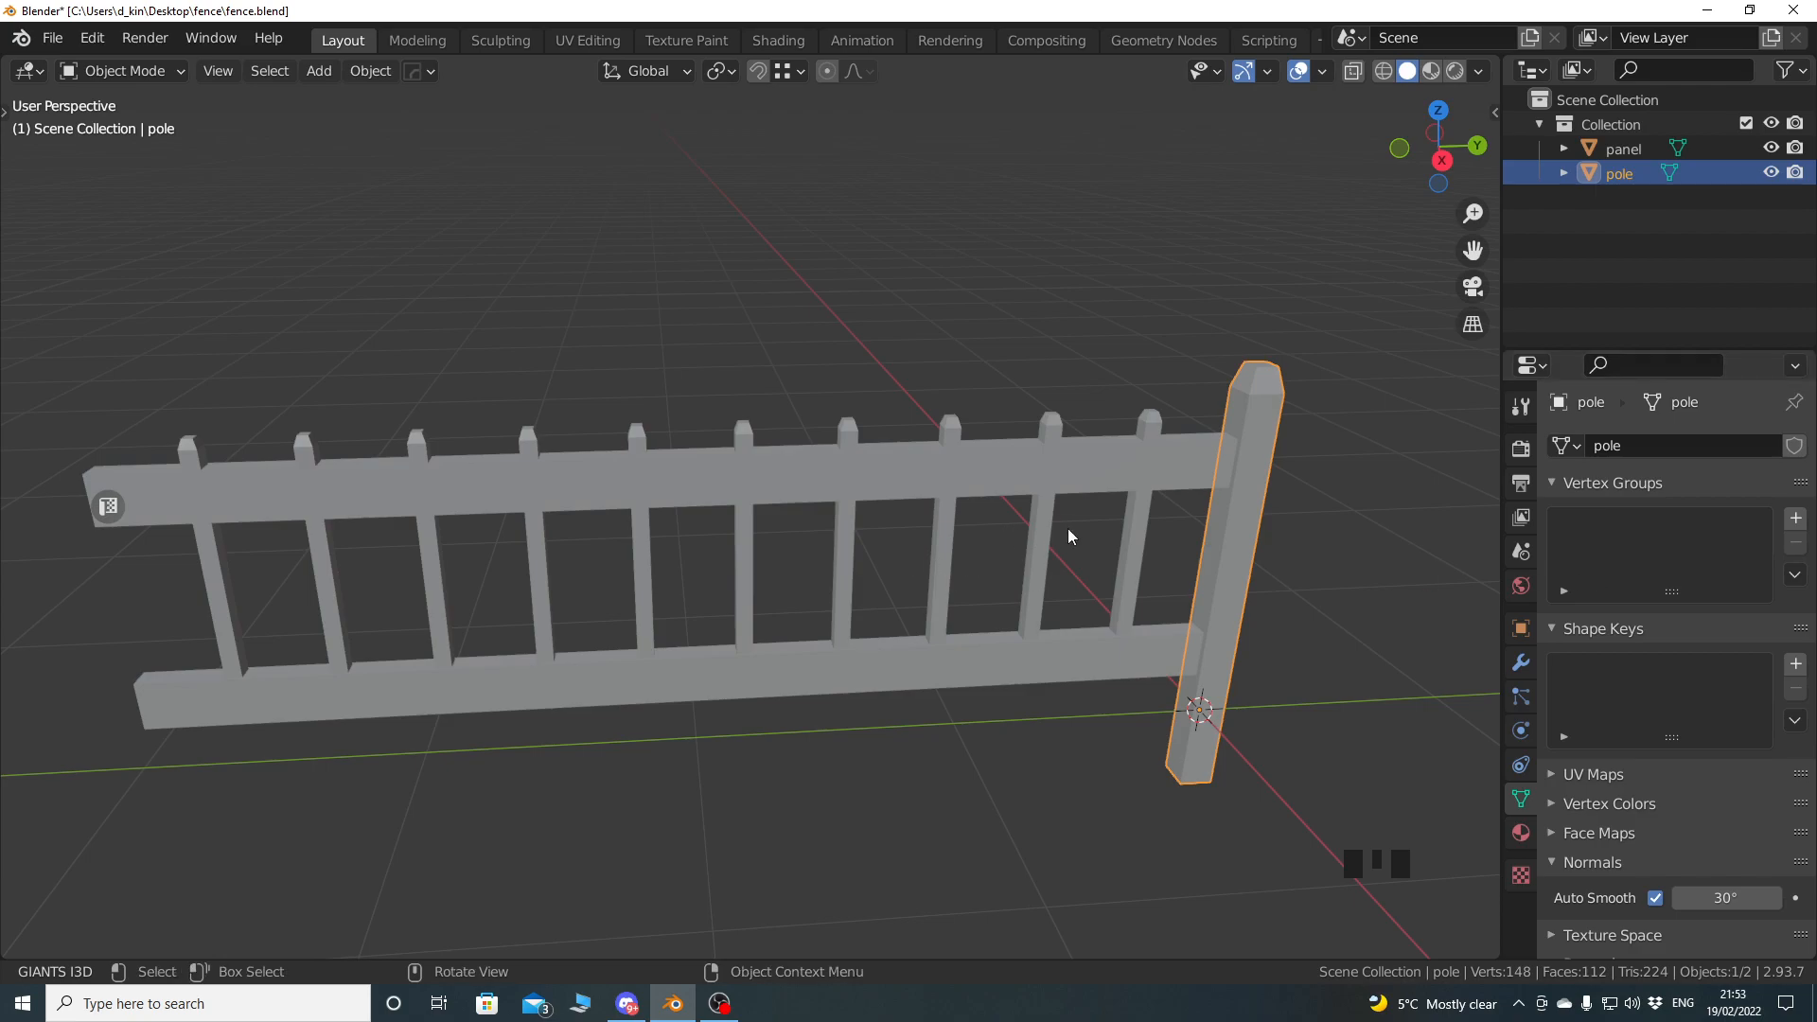
middle_click_drag(1071, 530, 1088, 541)
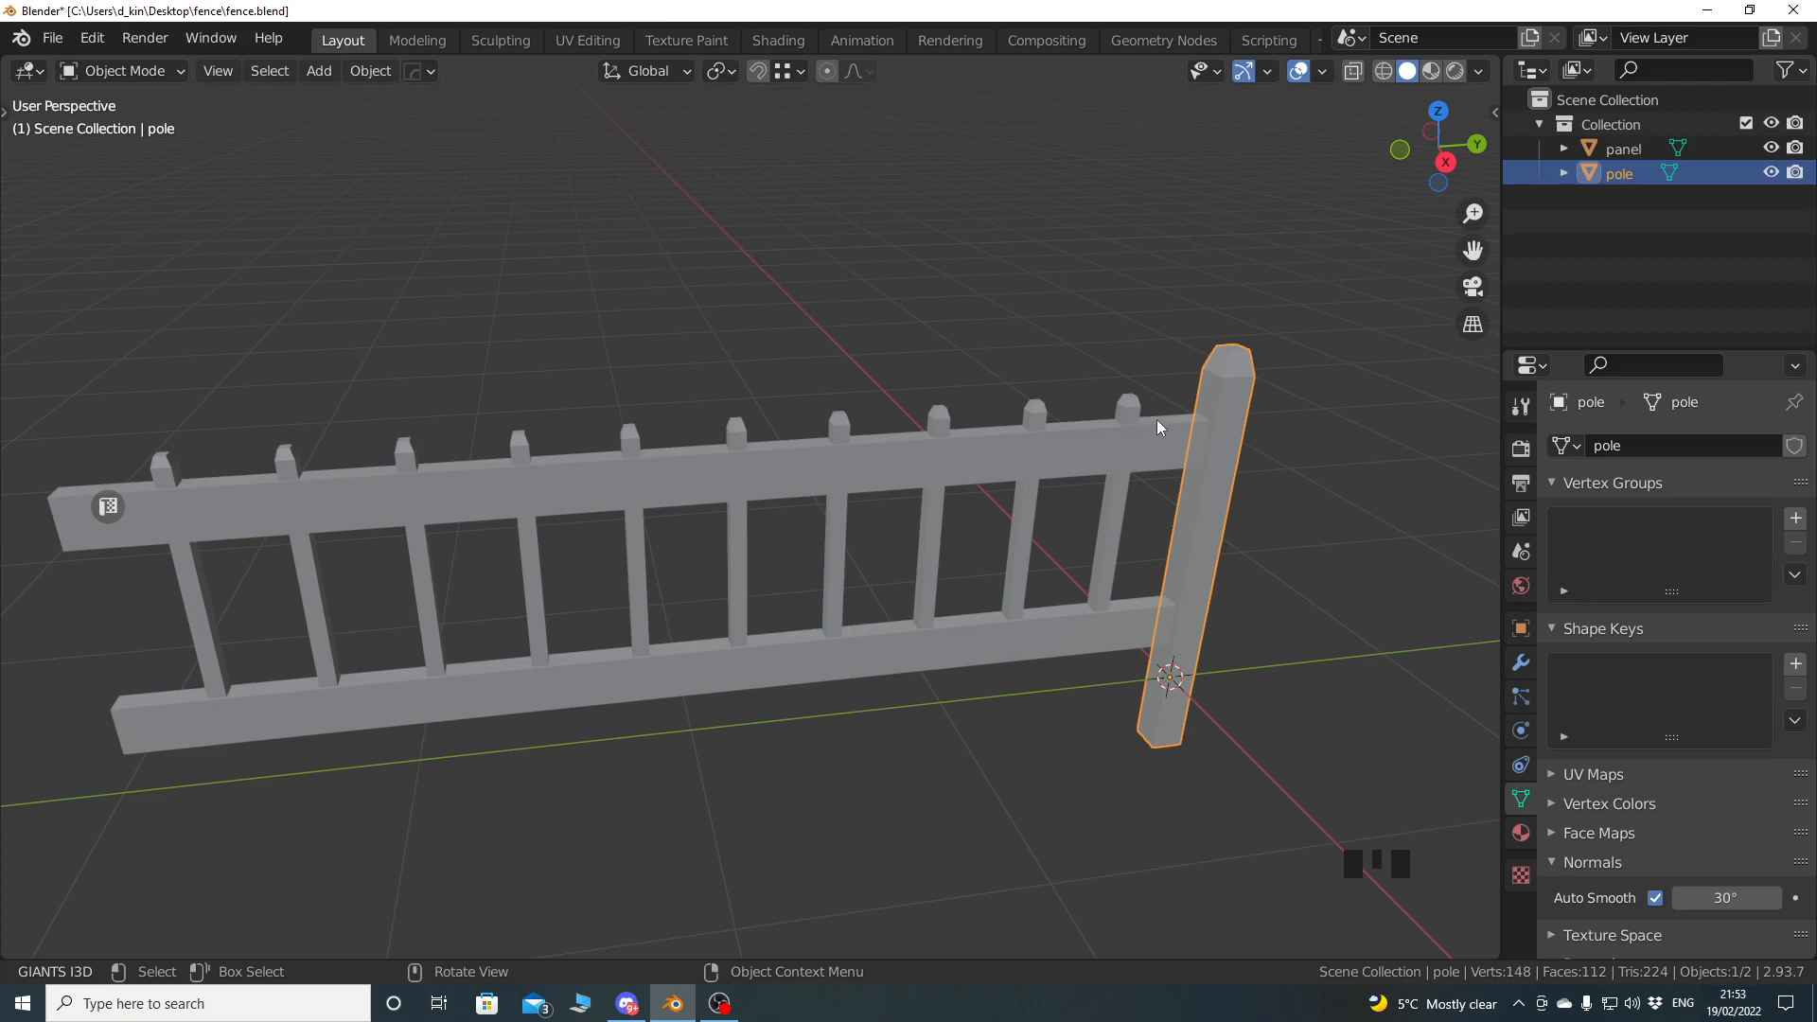
middle_click_drag(1058, 409, 1156, 432, "shift")
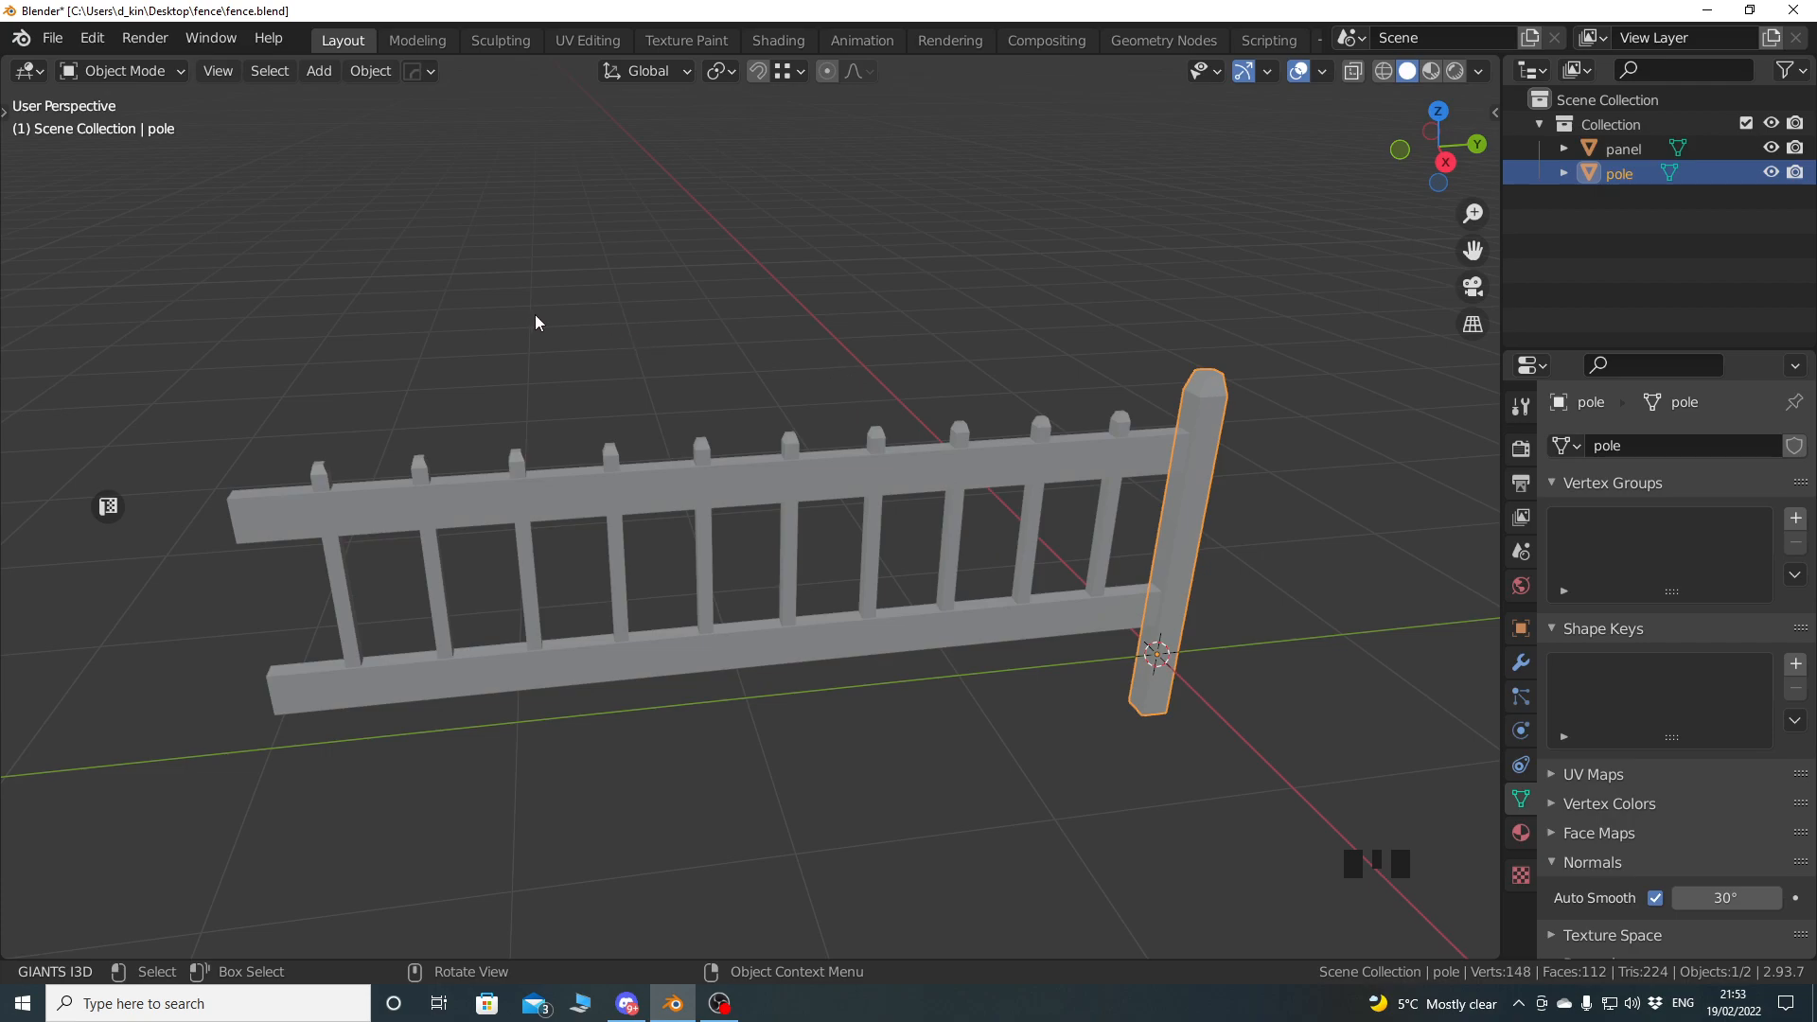
key("F2")
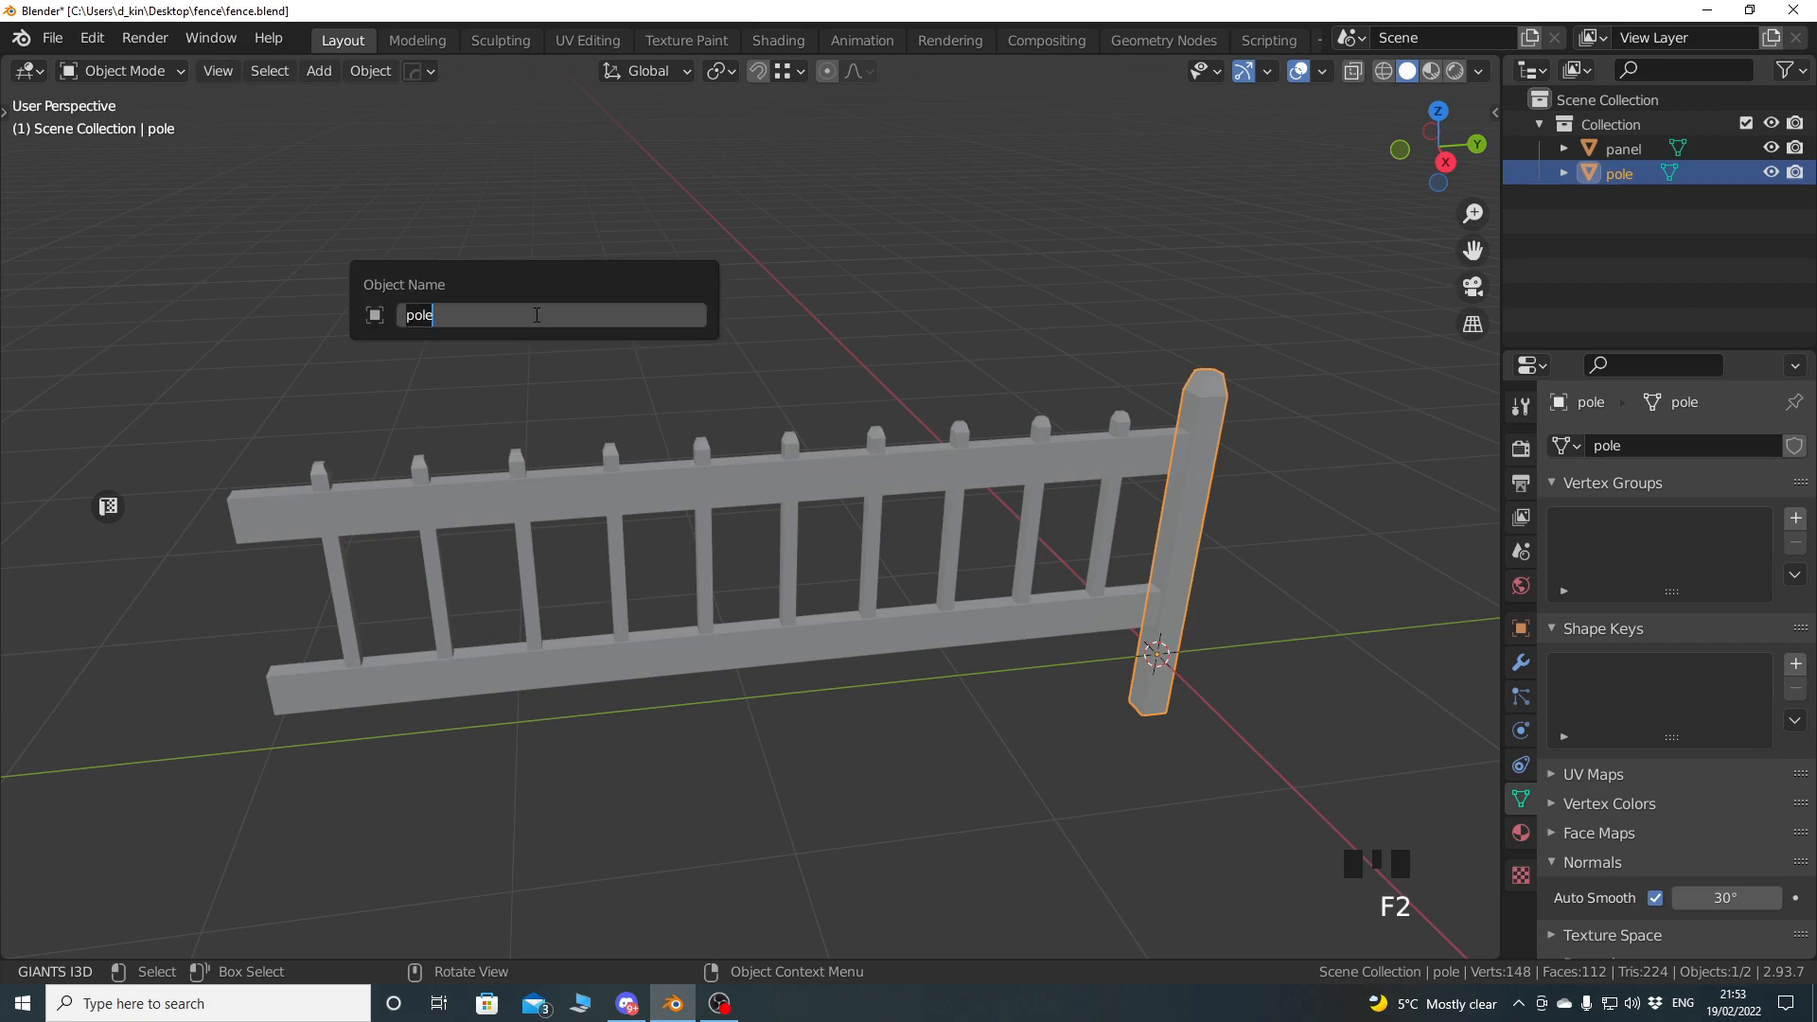
left_click(52, 40)
mouse_move(183, 385)
left_click(398, 637)
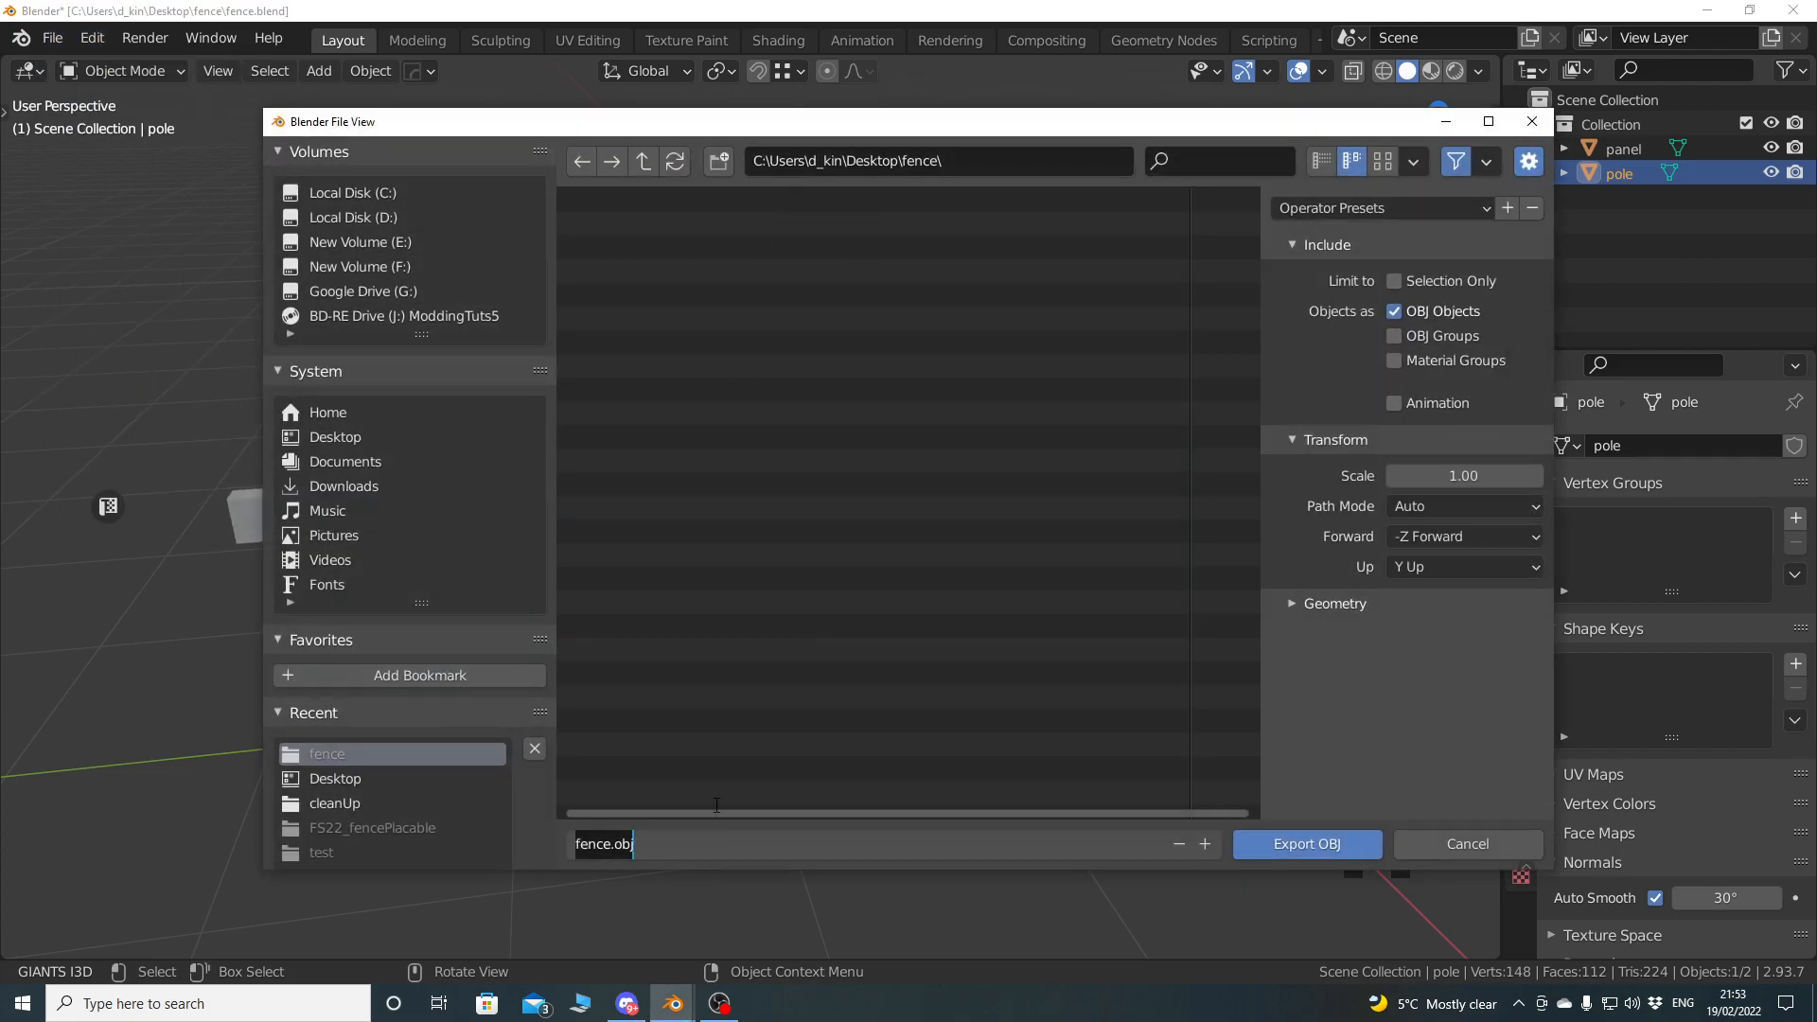
type("pole")
key("Return")
left_click(1395, 281)
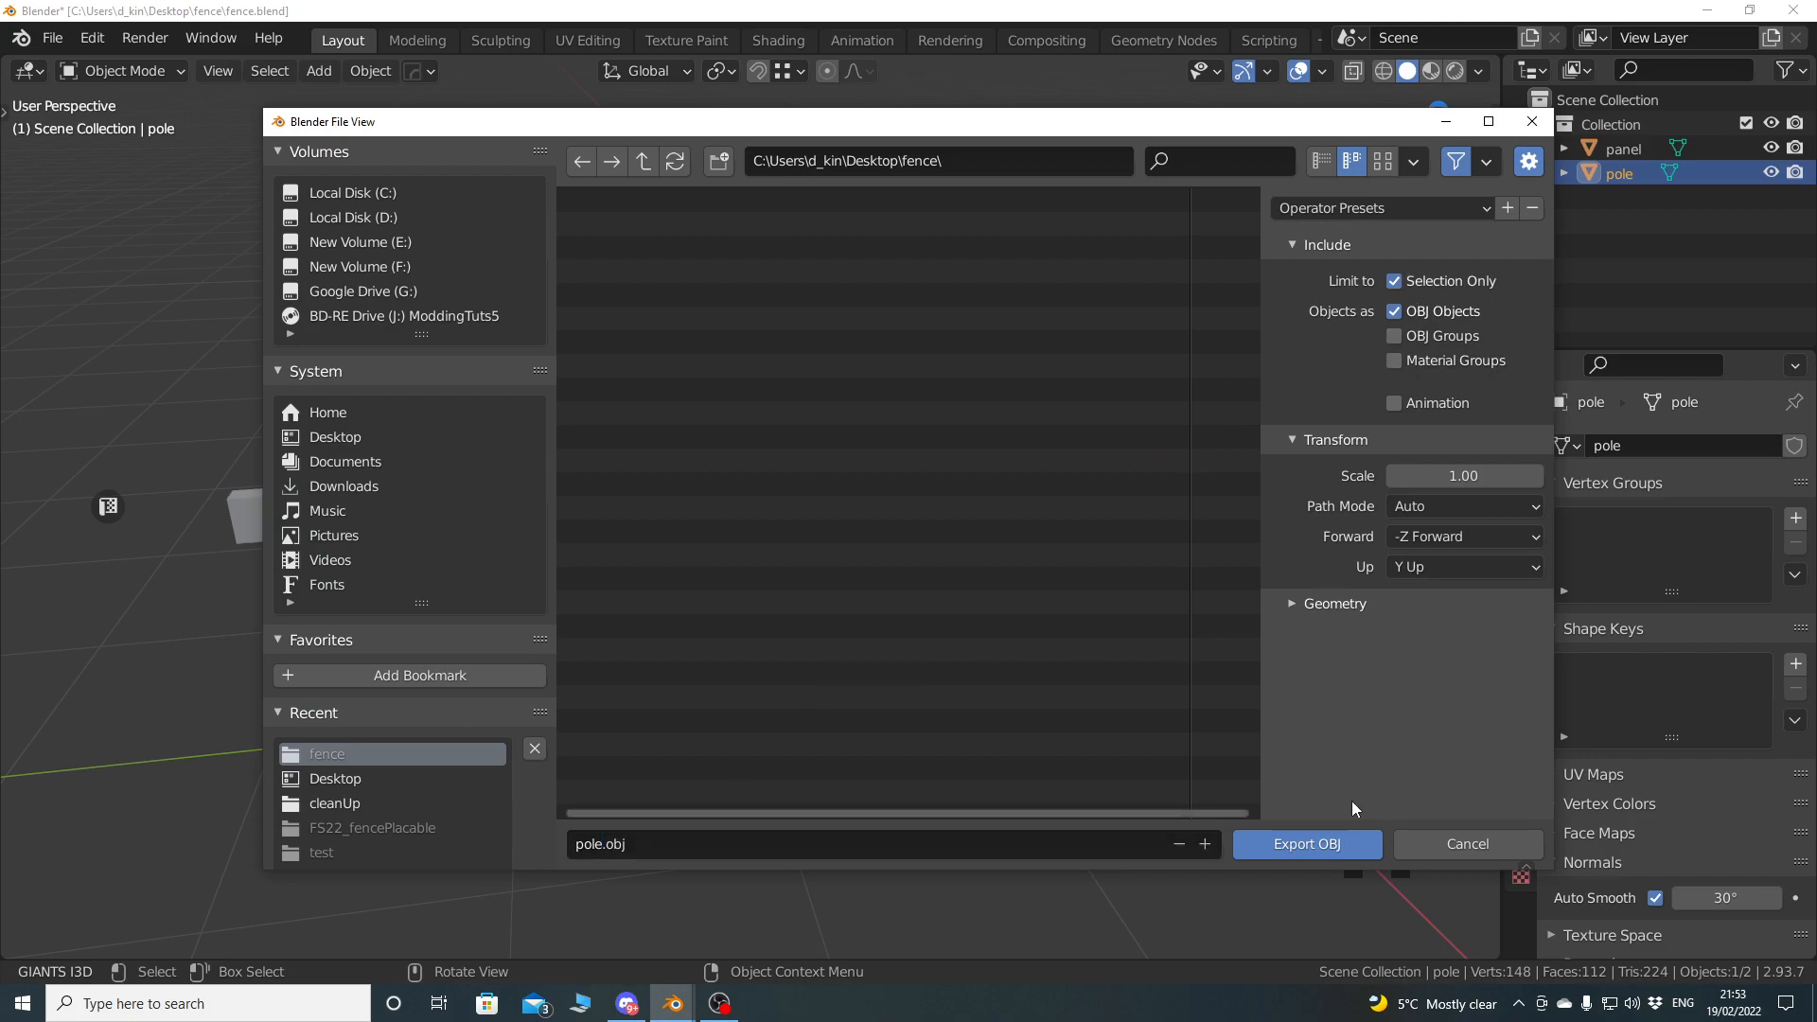
left_click(1458, 842)
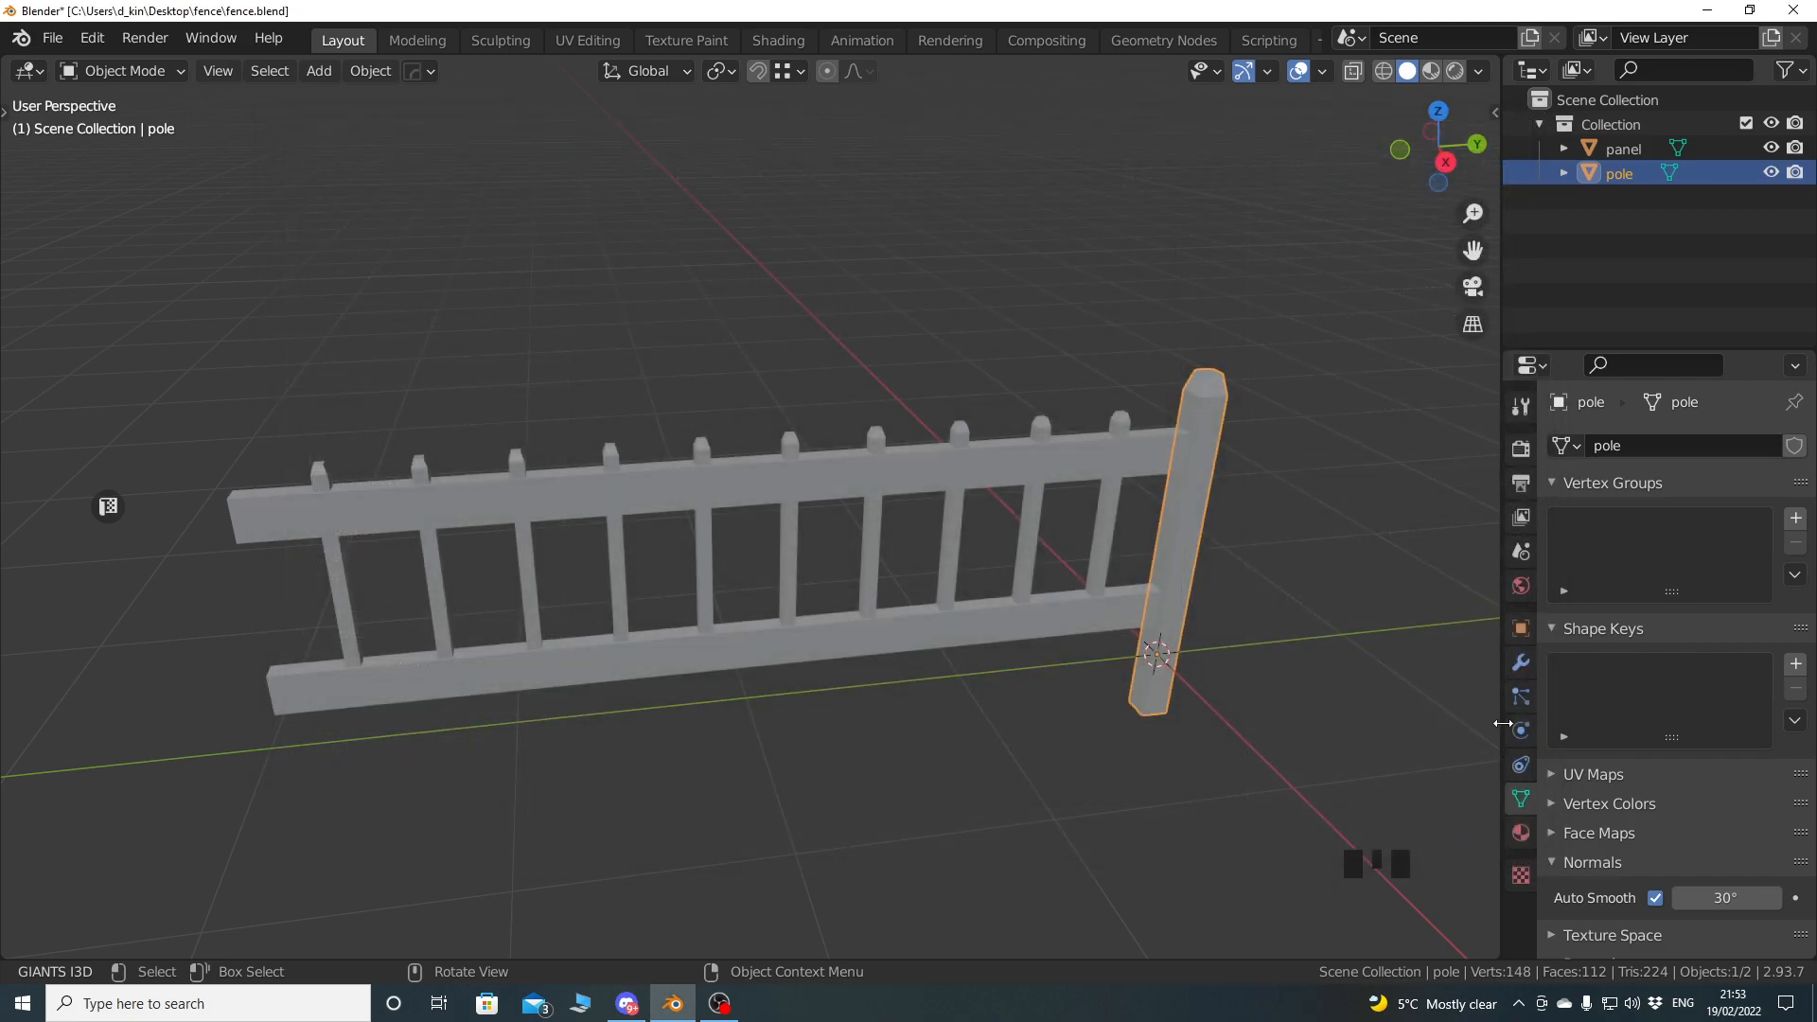
Widen the properties area and add a Triangulate modifier to the pole.
left_click(1521, 662)
left_click_drag(1502, 663, 1393, 653)
left_click(1526, 448)
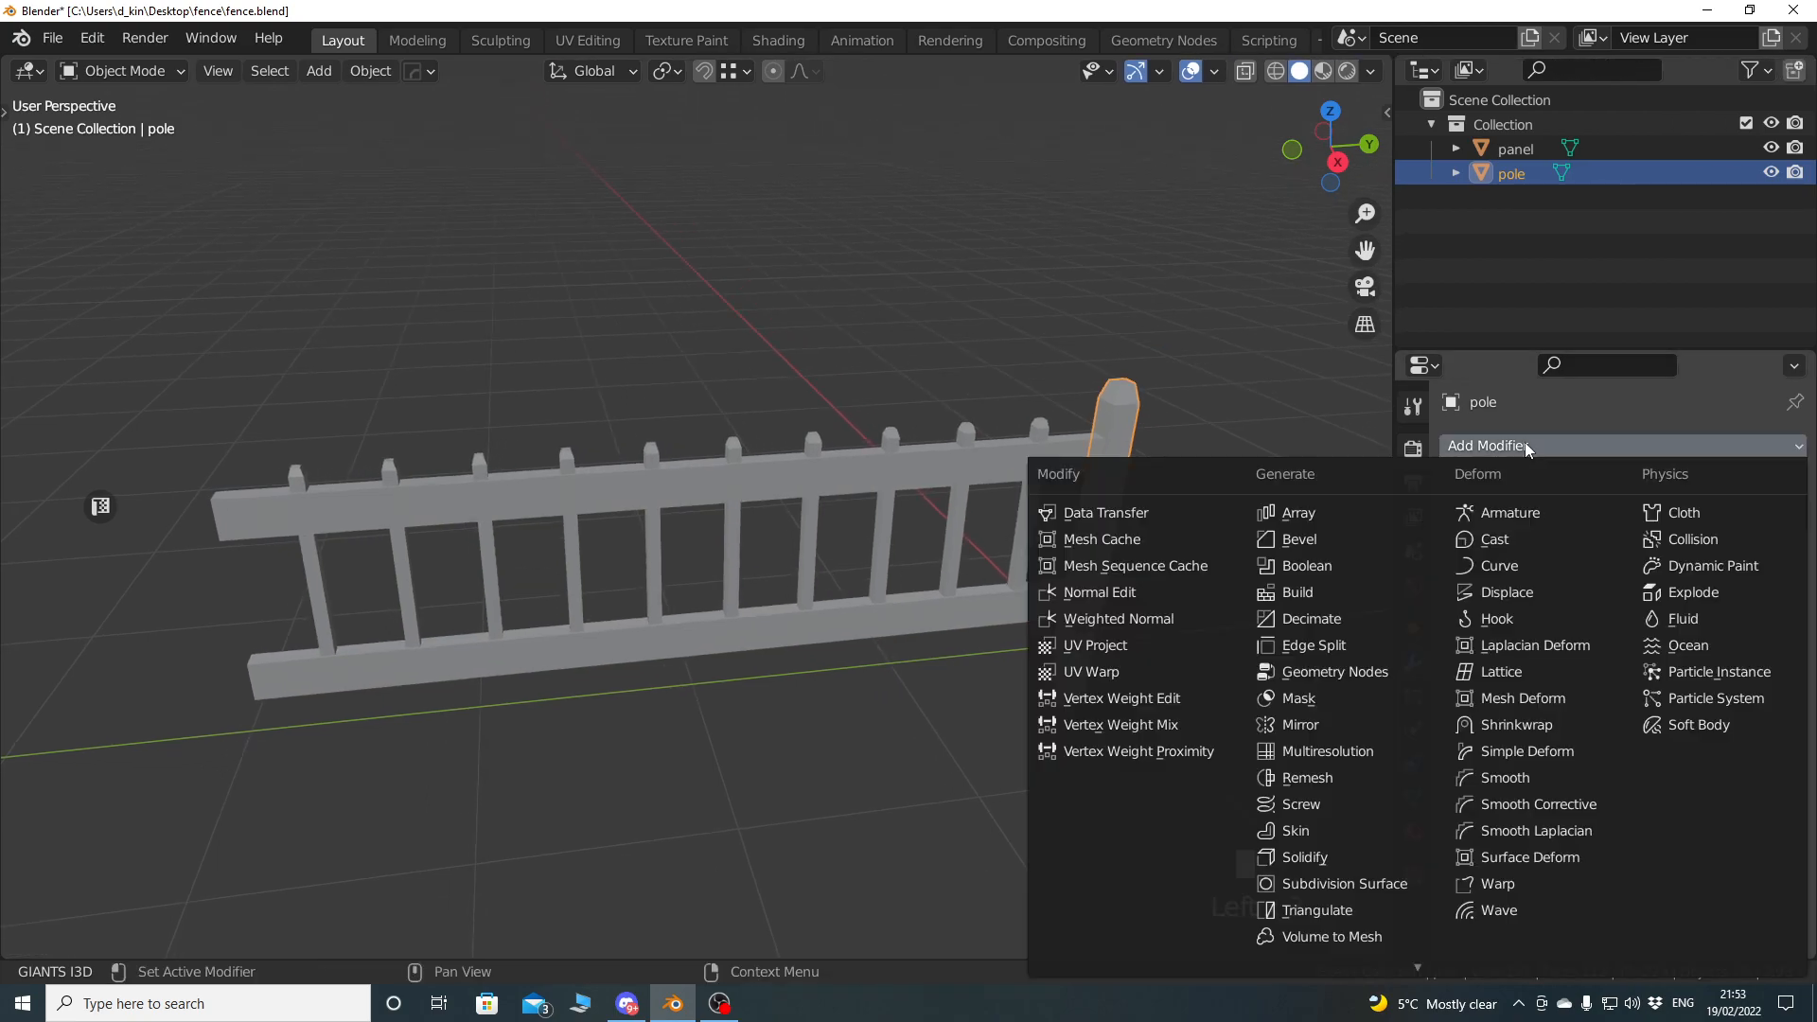
left_click(1353, 880)
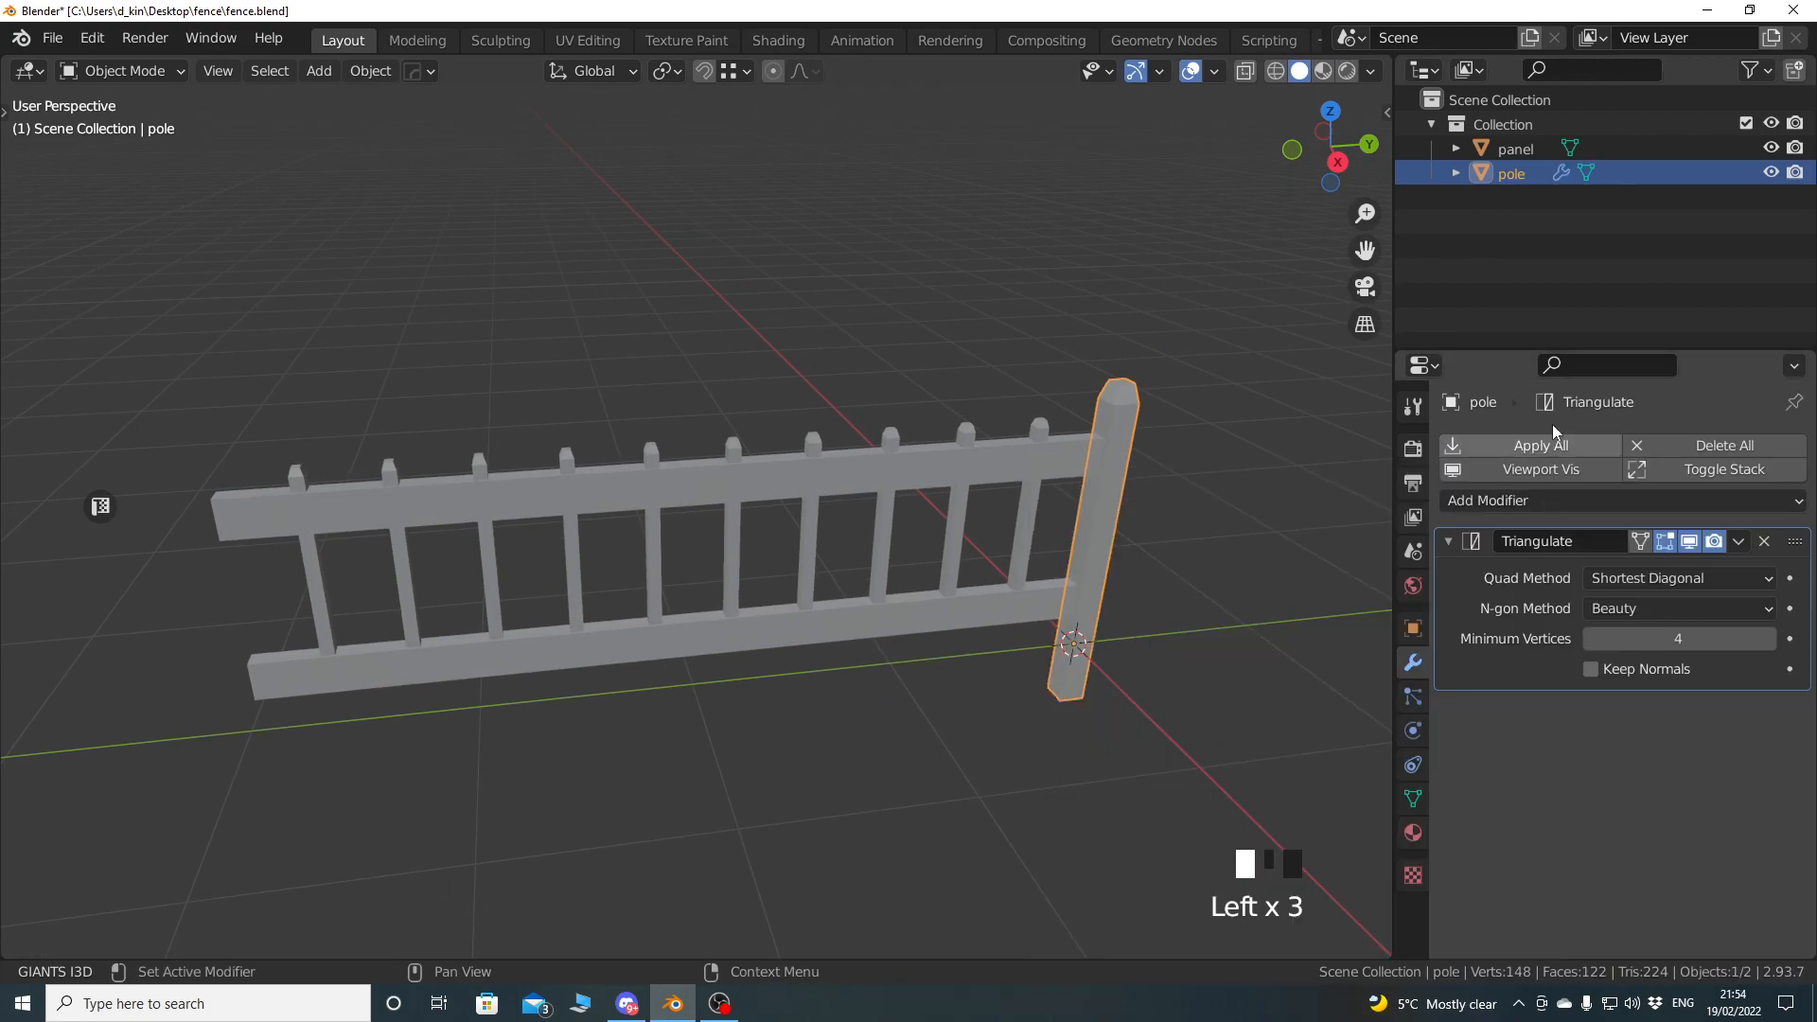
Add a Triangulate modifier to the panel.
left_click(1517, 148)
left_click(1512, 174)
left_click(1515, 149)
left_click(1526, 445)
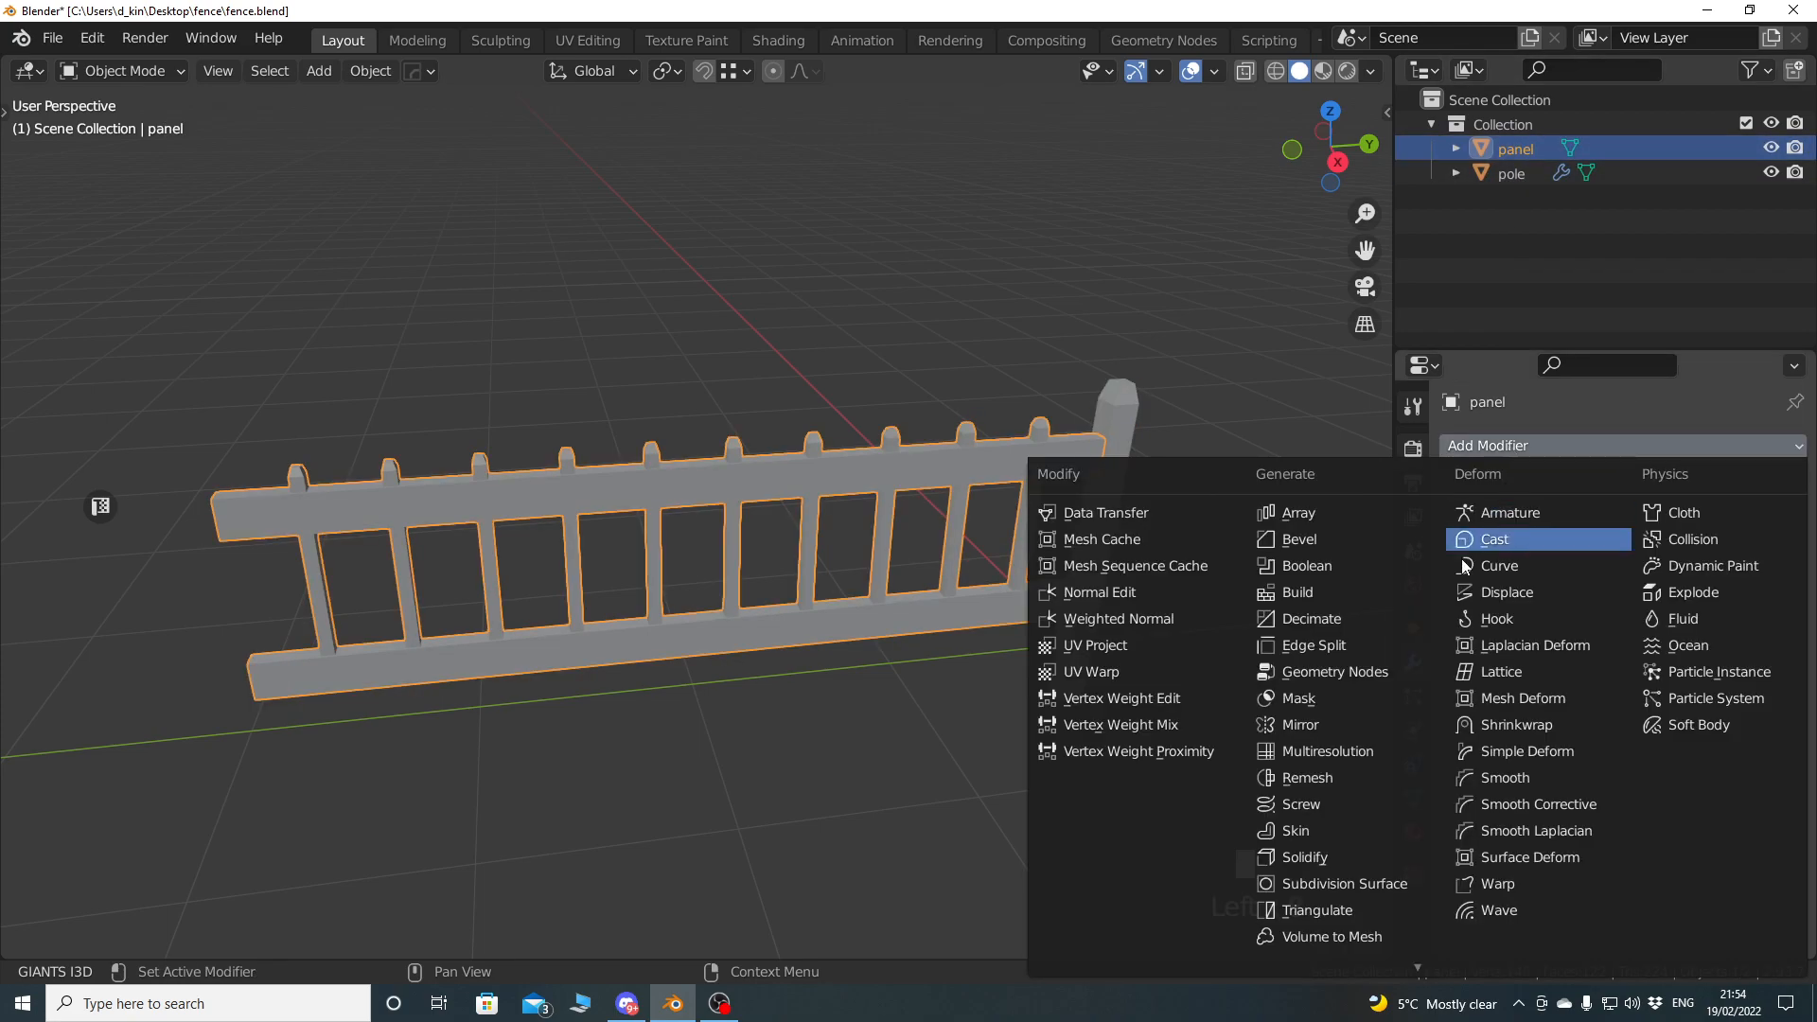
left_click(1329, 876)
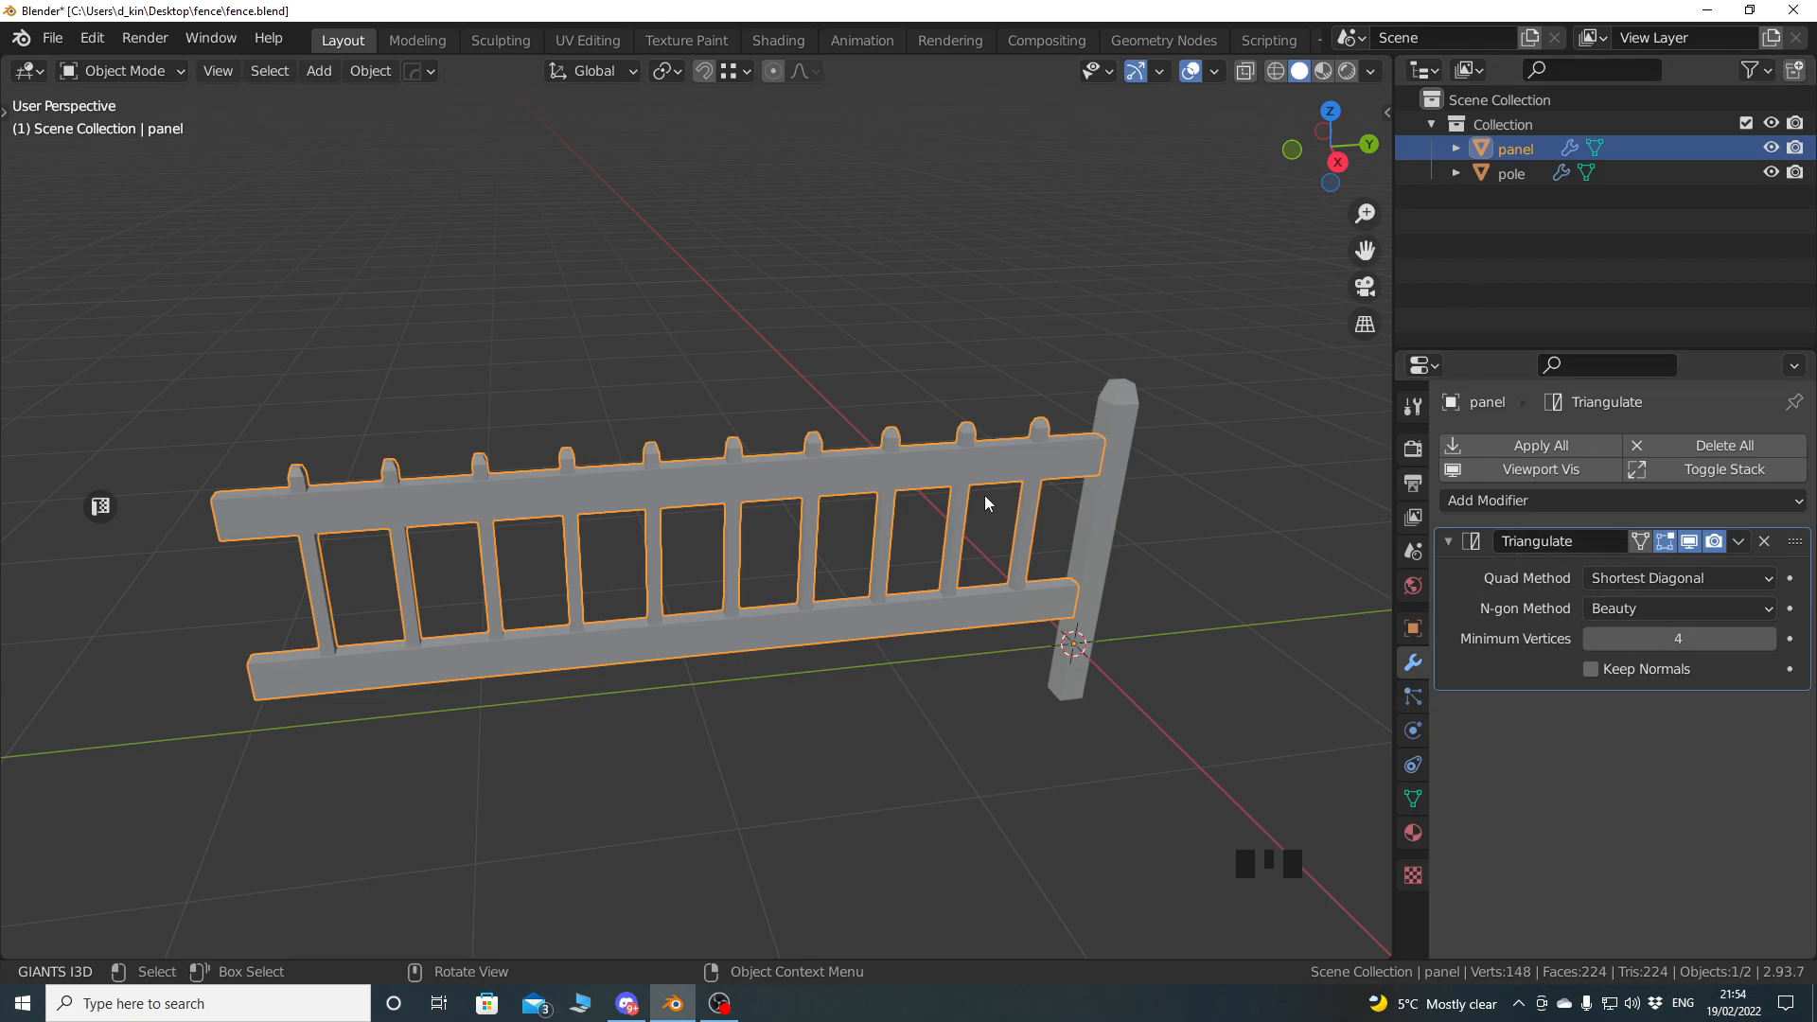
Export only the selected pole as Wavefront OBJ to pole.obj in the fence folder, with Apply Modifiers enabled.
left_click(52, 38)
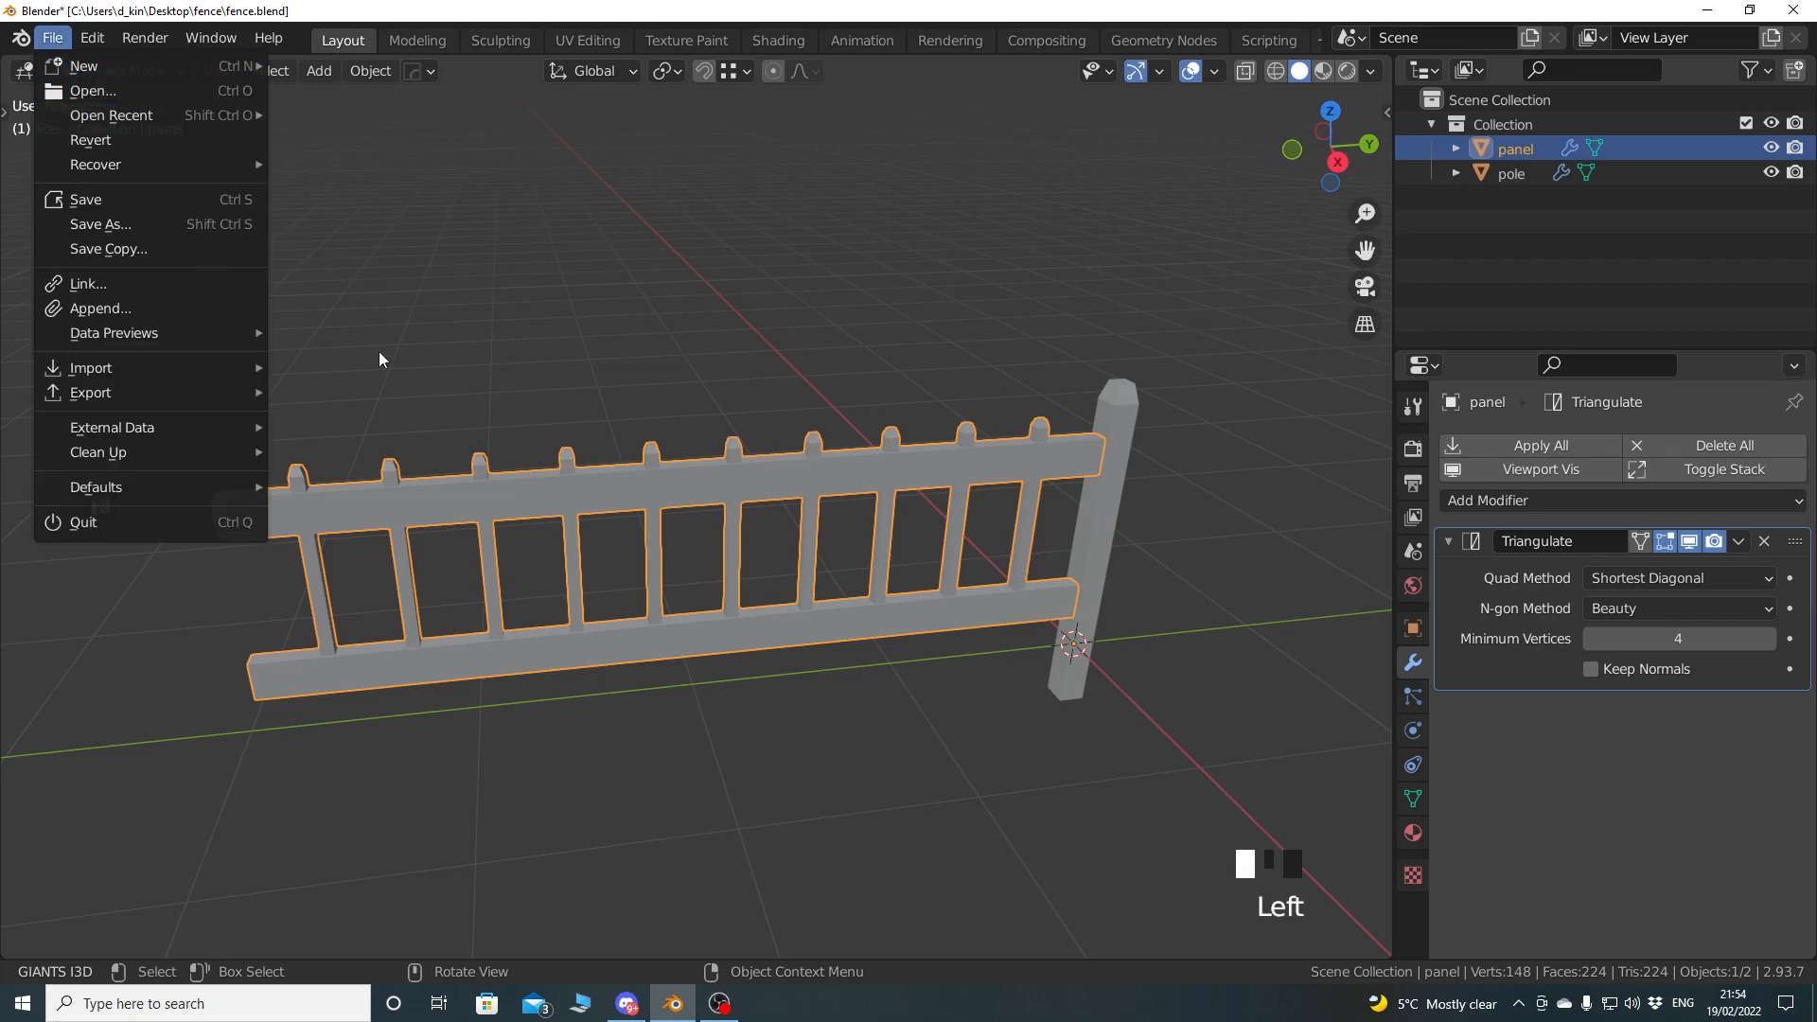
left_click(1515, 176)
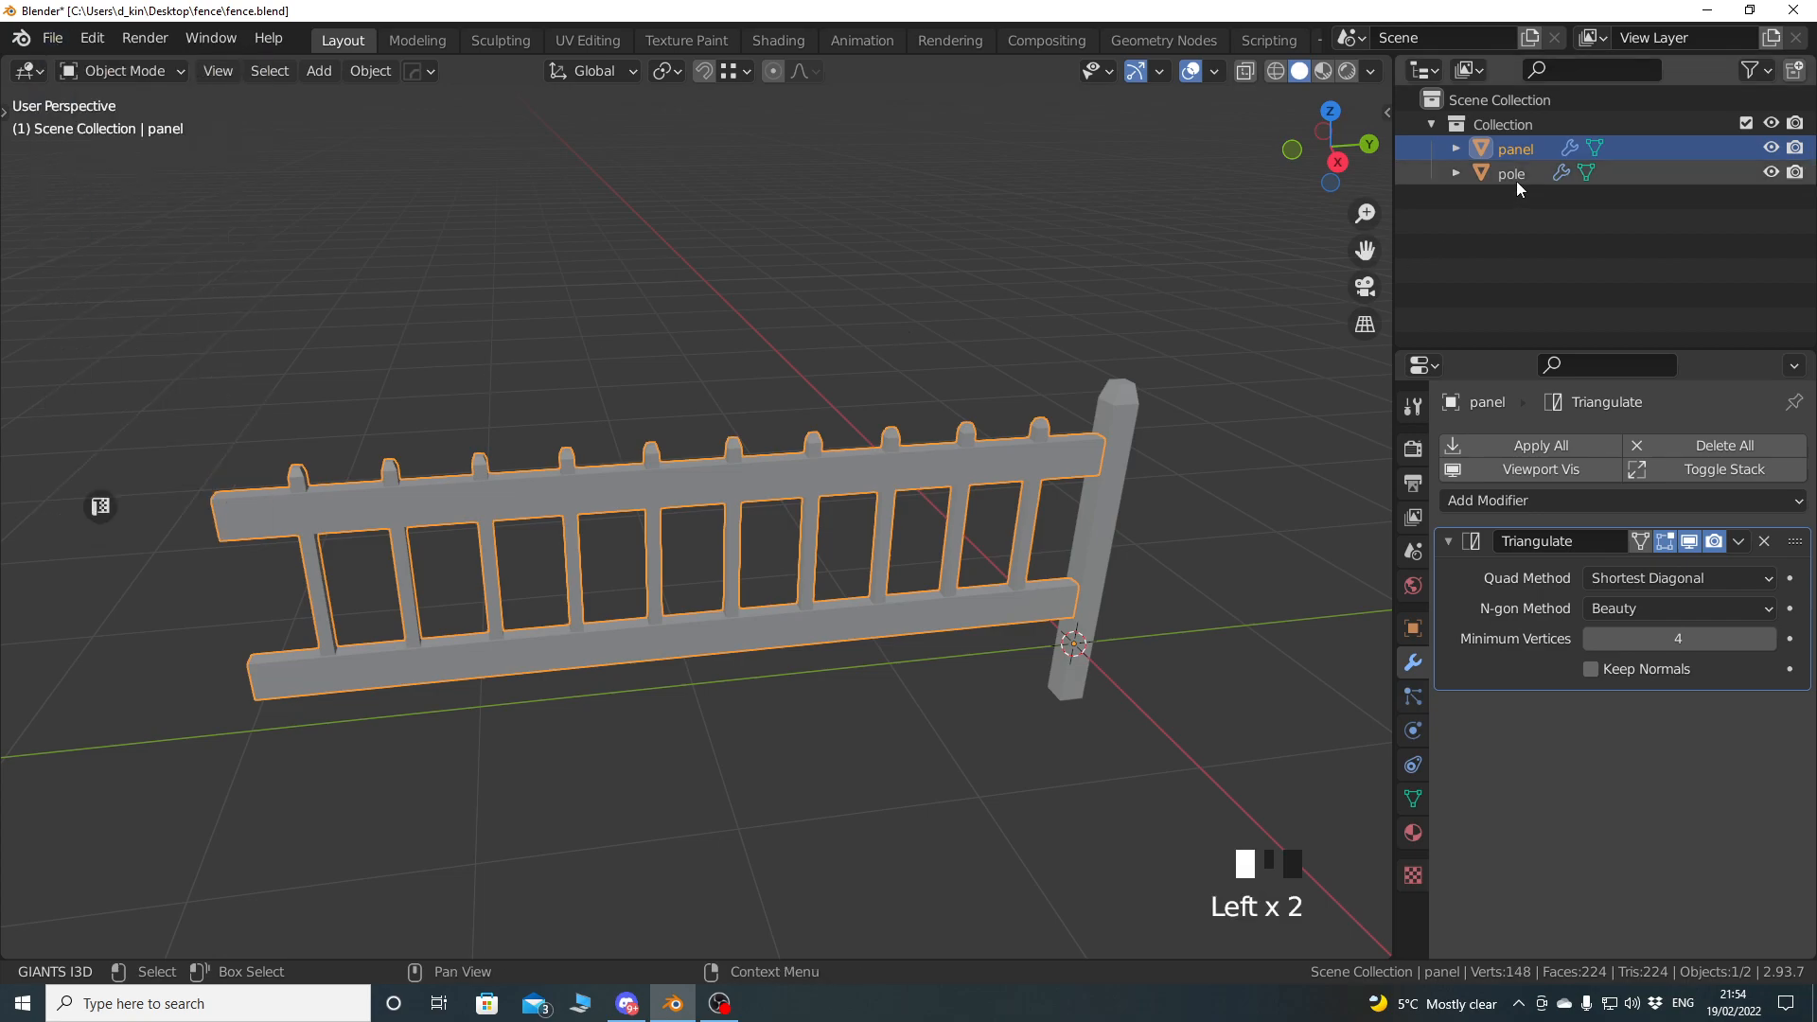
left_click(52, 38)
mouse_move(156, 395)
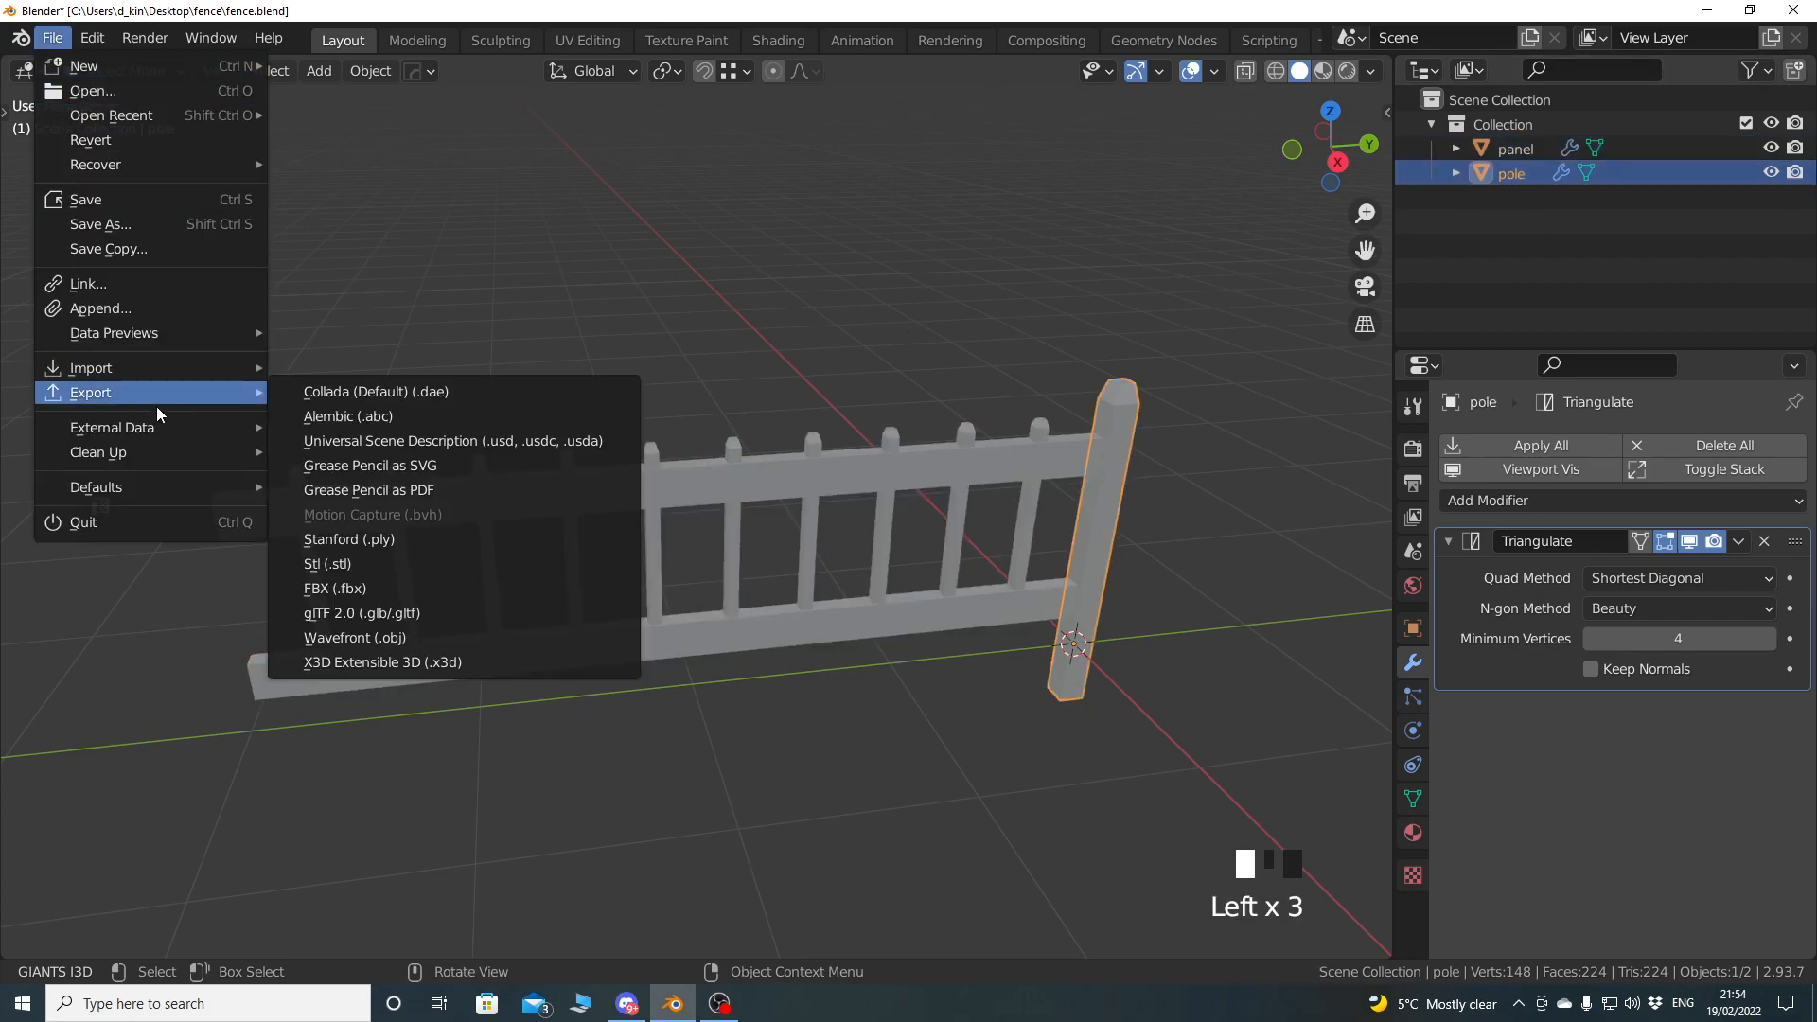
left_click(436, 638)
left_click(674, 843)
type("pole")
key("Return")
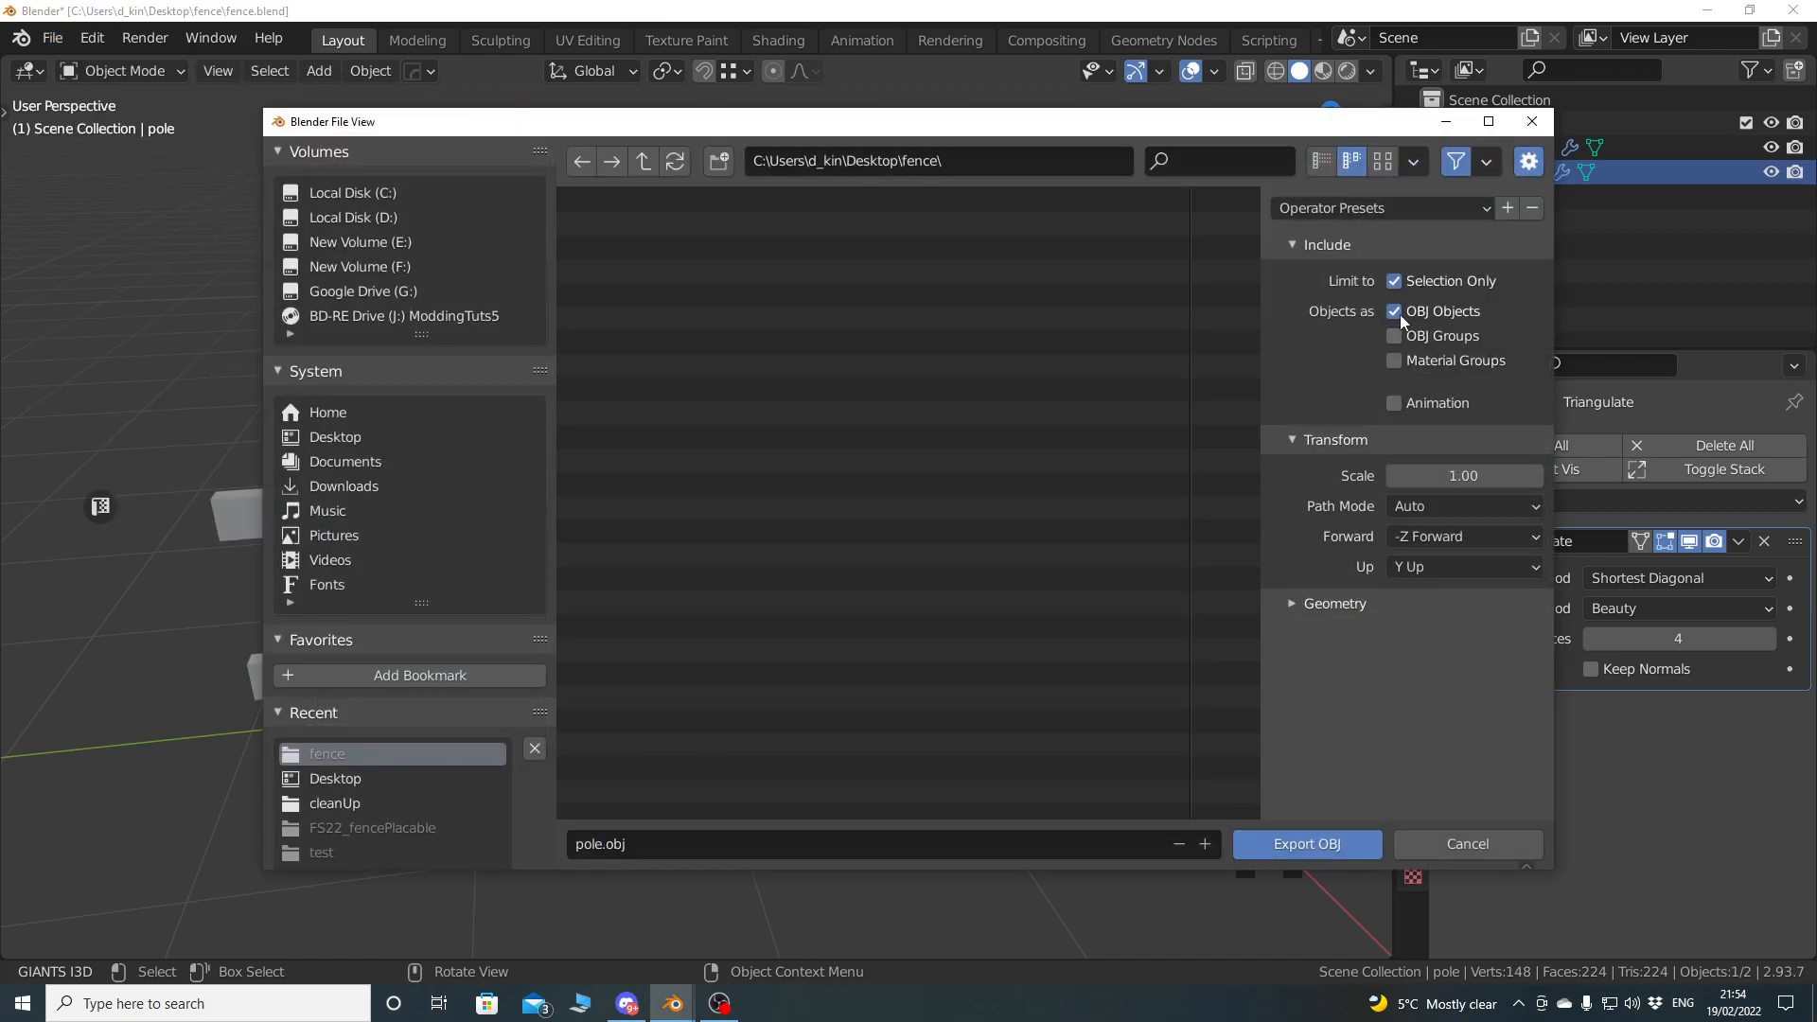
left_click(1301, 609)
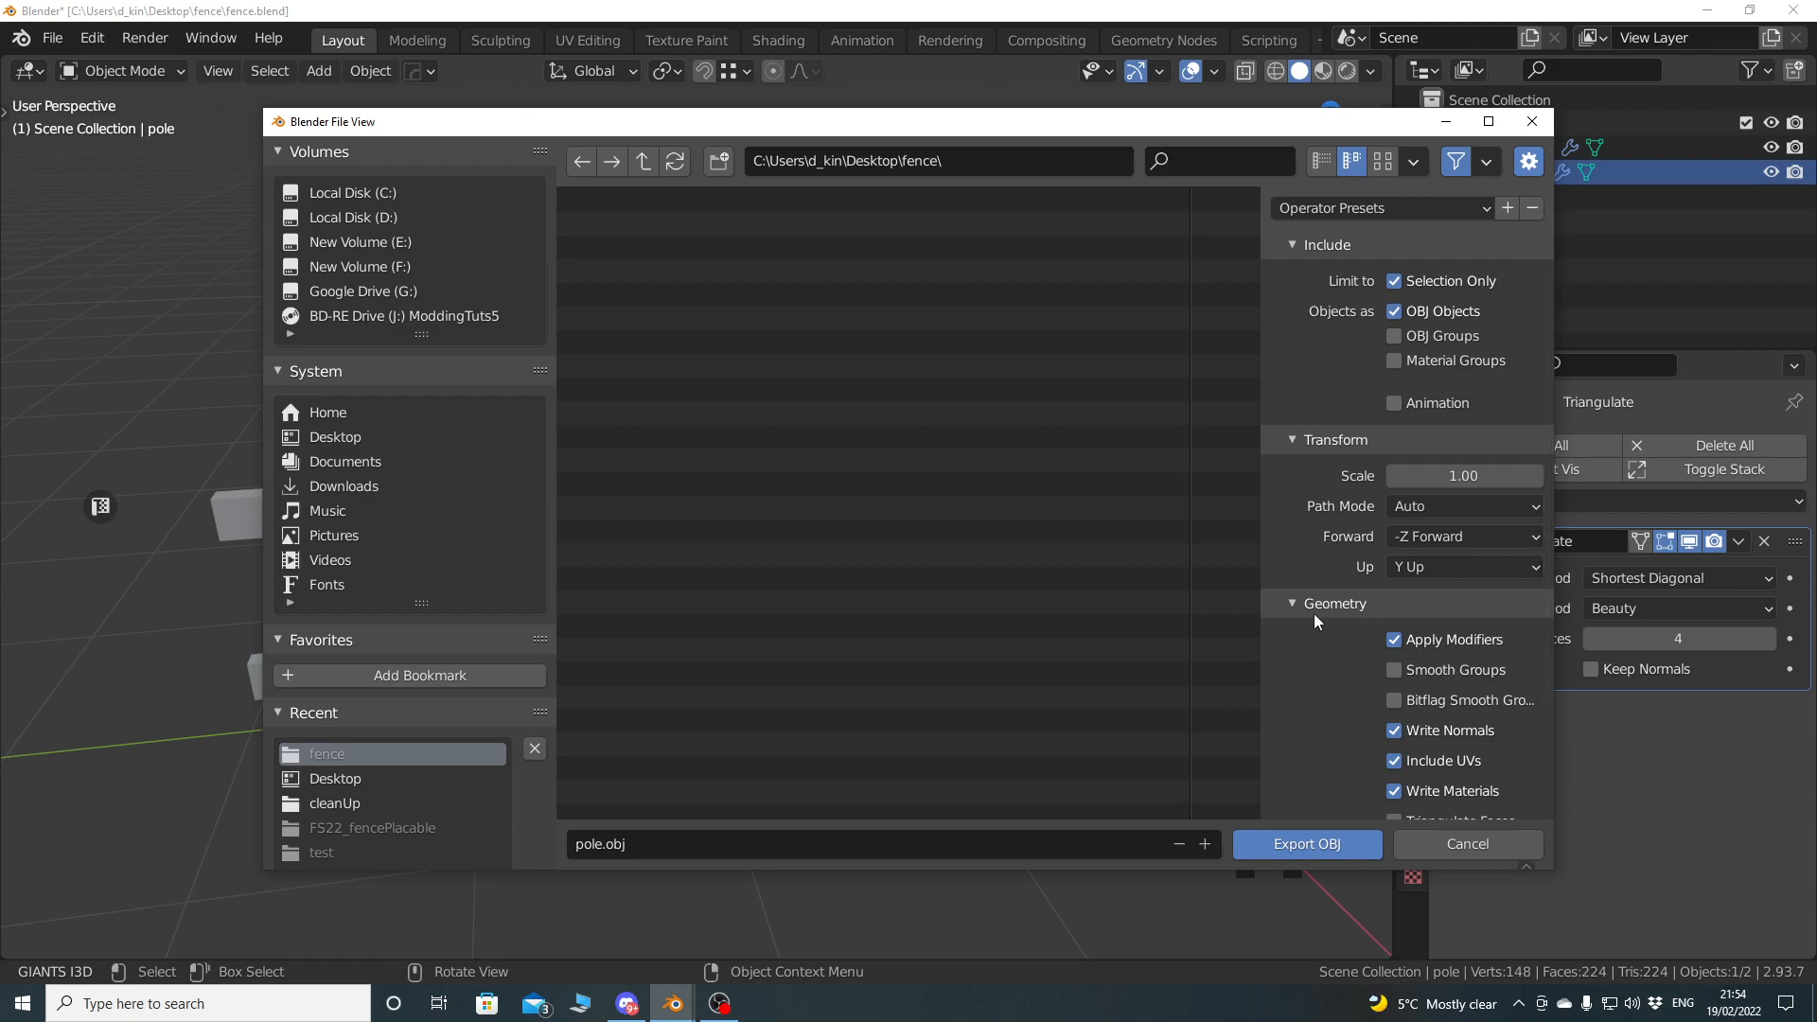
left_click(1308, 845)
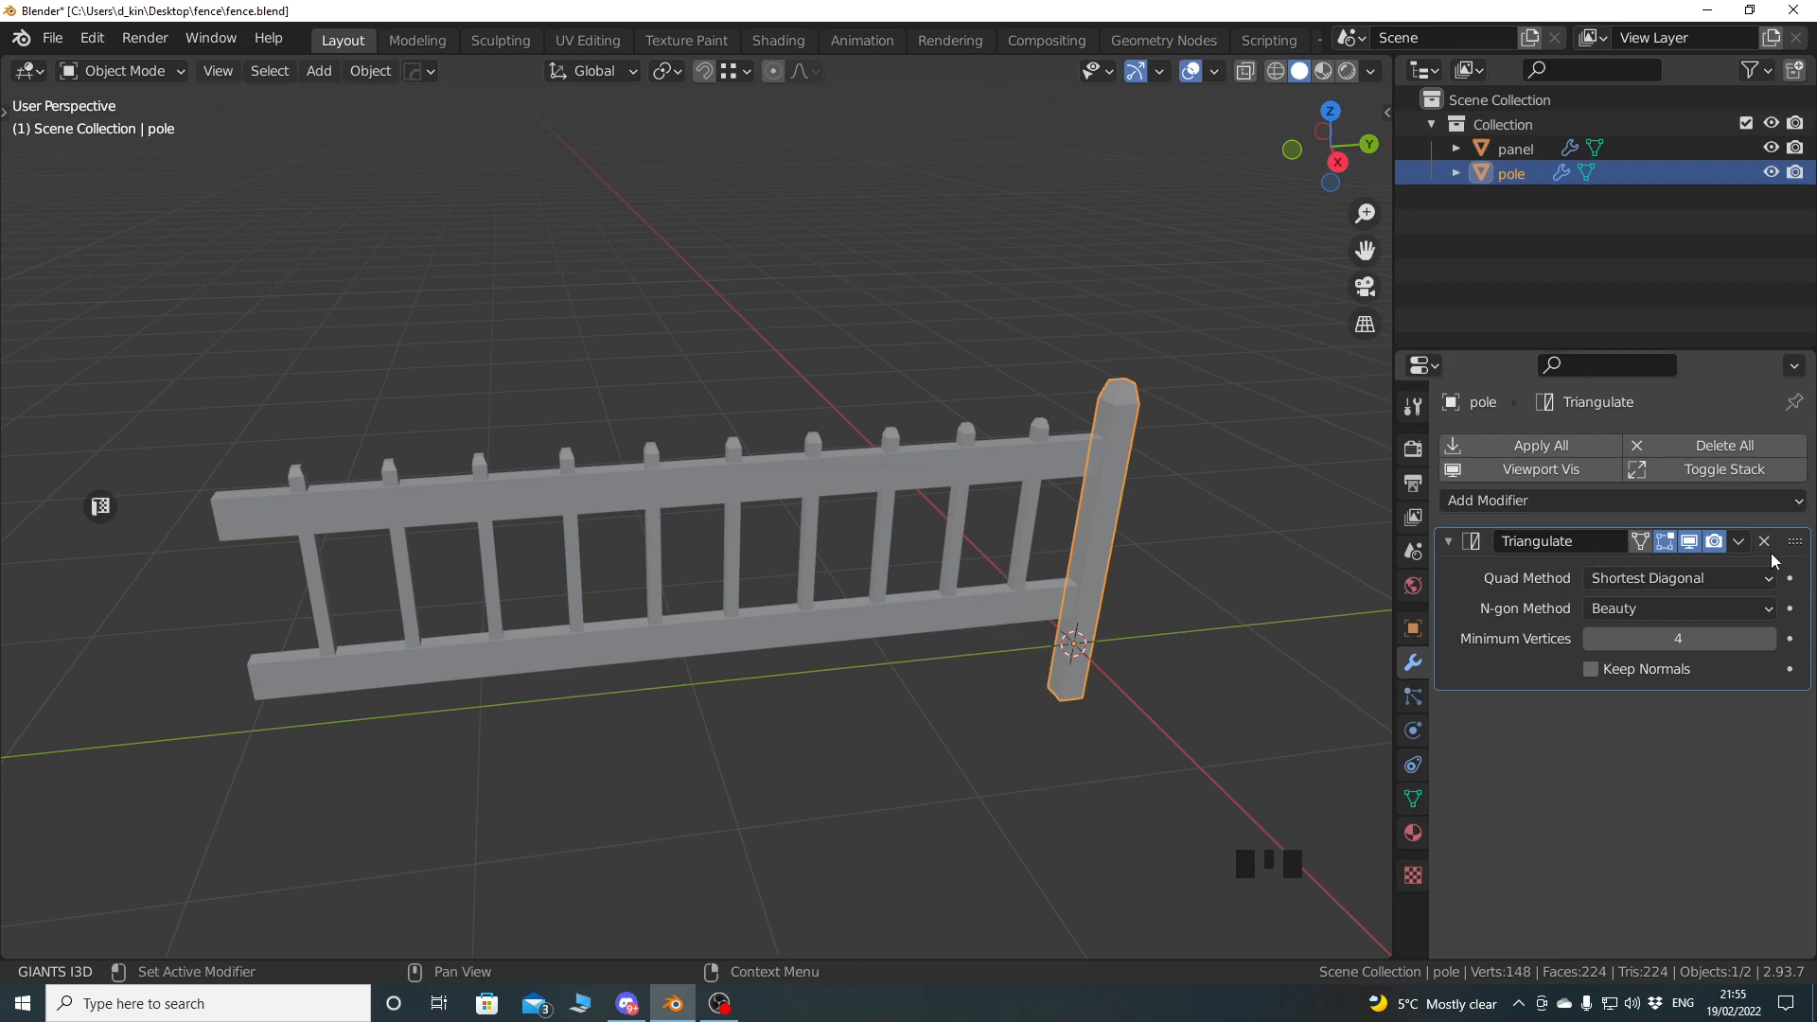
Export only the selected panel as Wavefront OBJ to panel.obj in the fence folder.
left_click(897, 480)
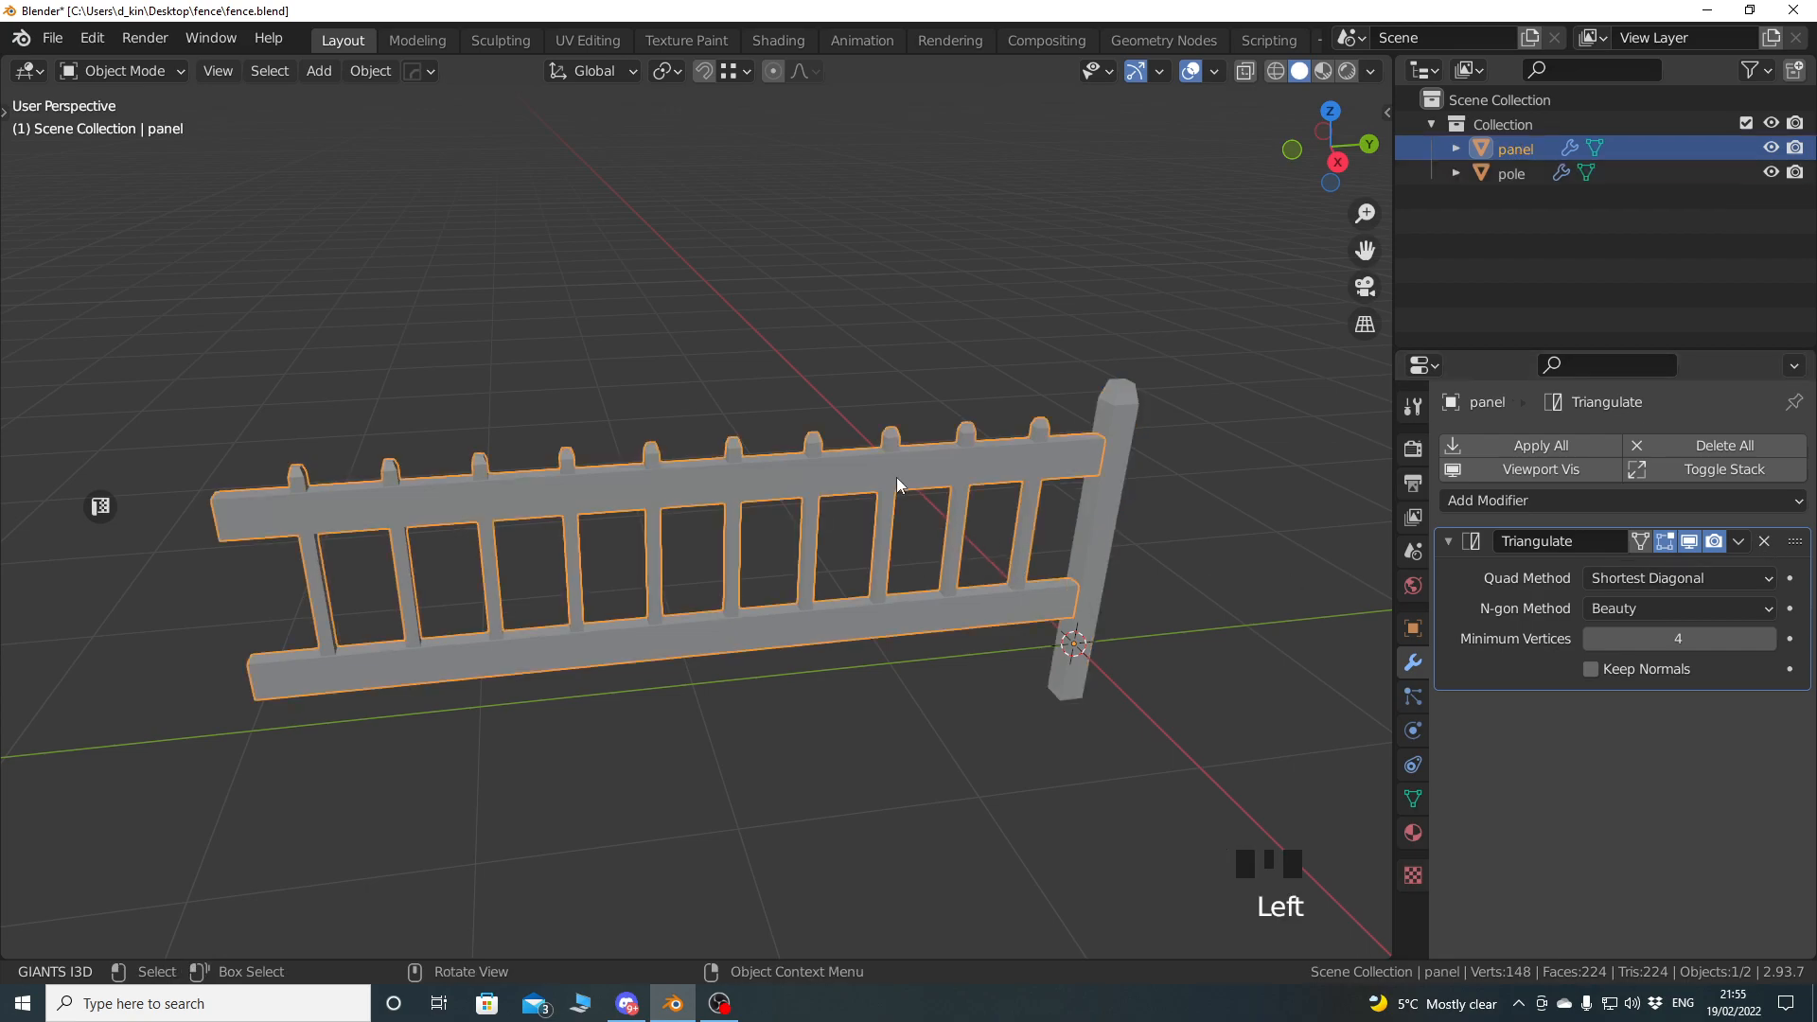
key("F2")
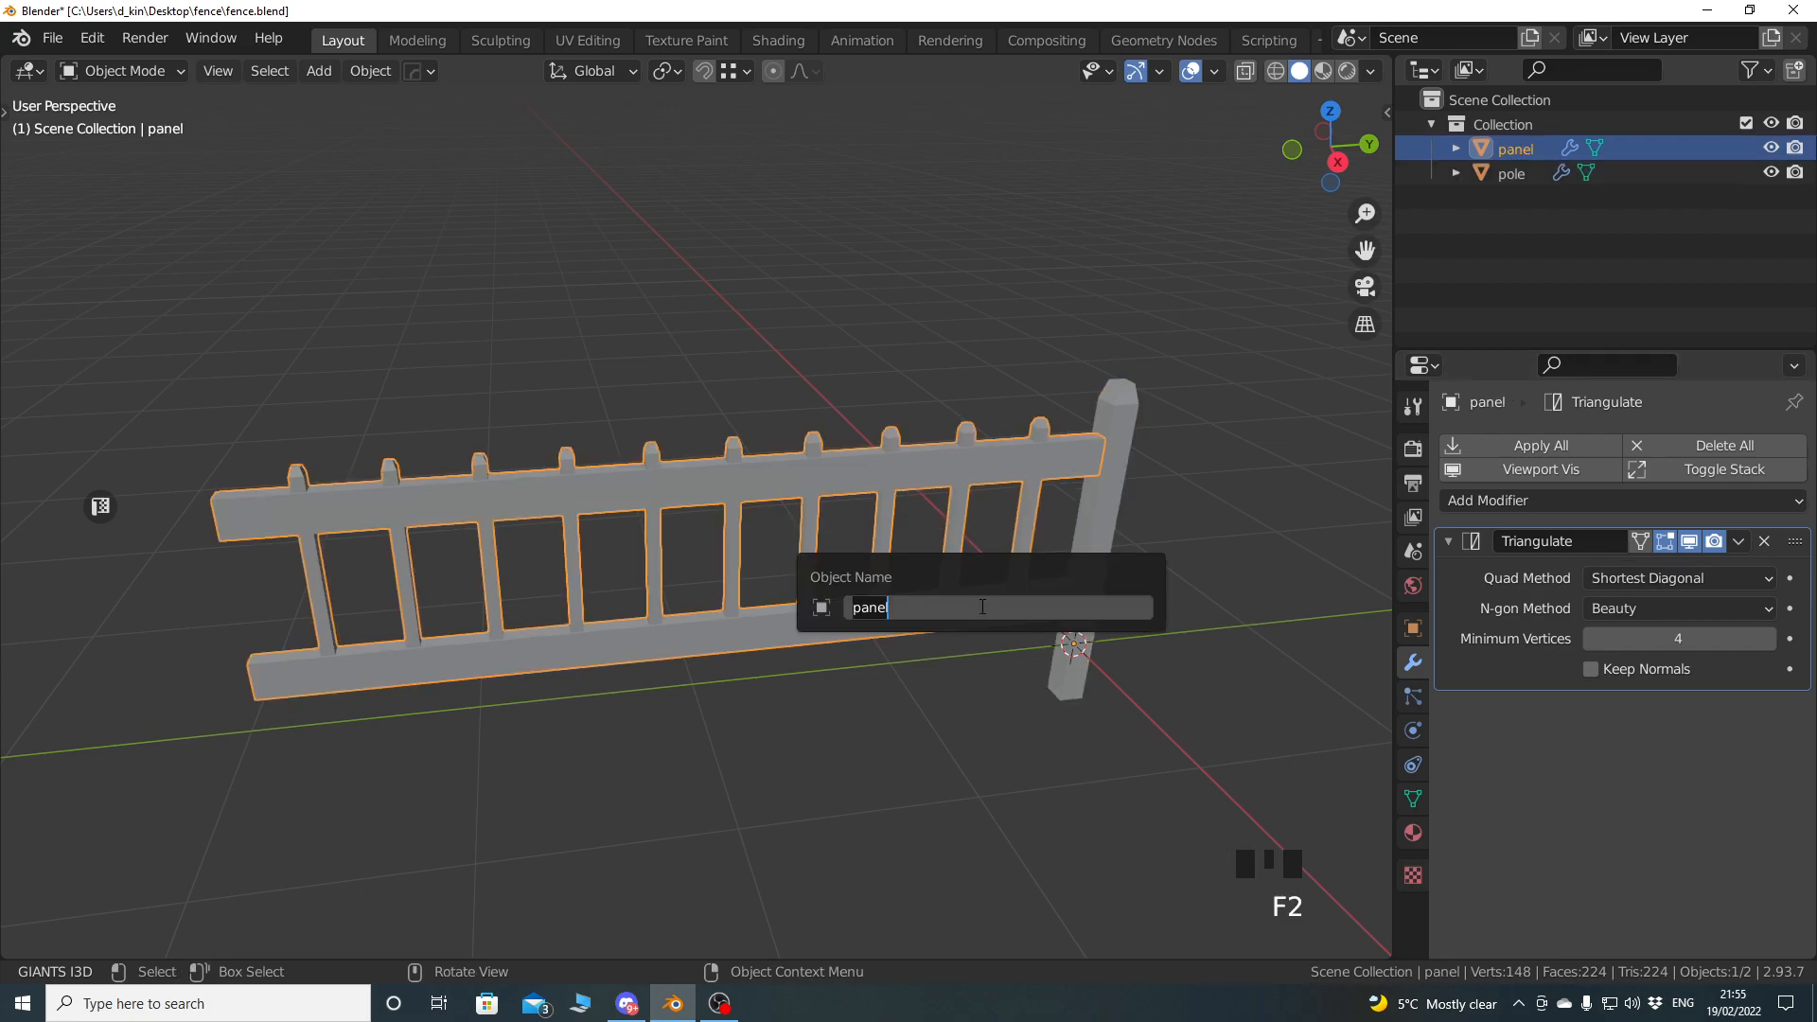
left_click(52, 38)
mouse_move(144, 392)
left_click(462, 637)
left_click(615, 844)
type("panel")
key("Return")
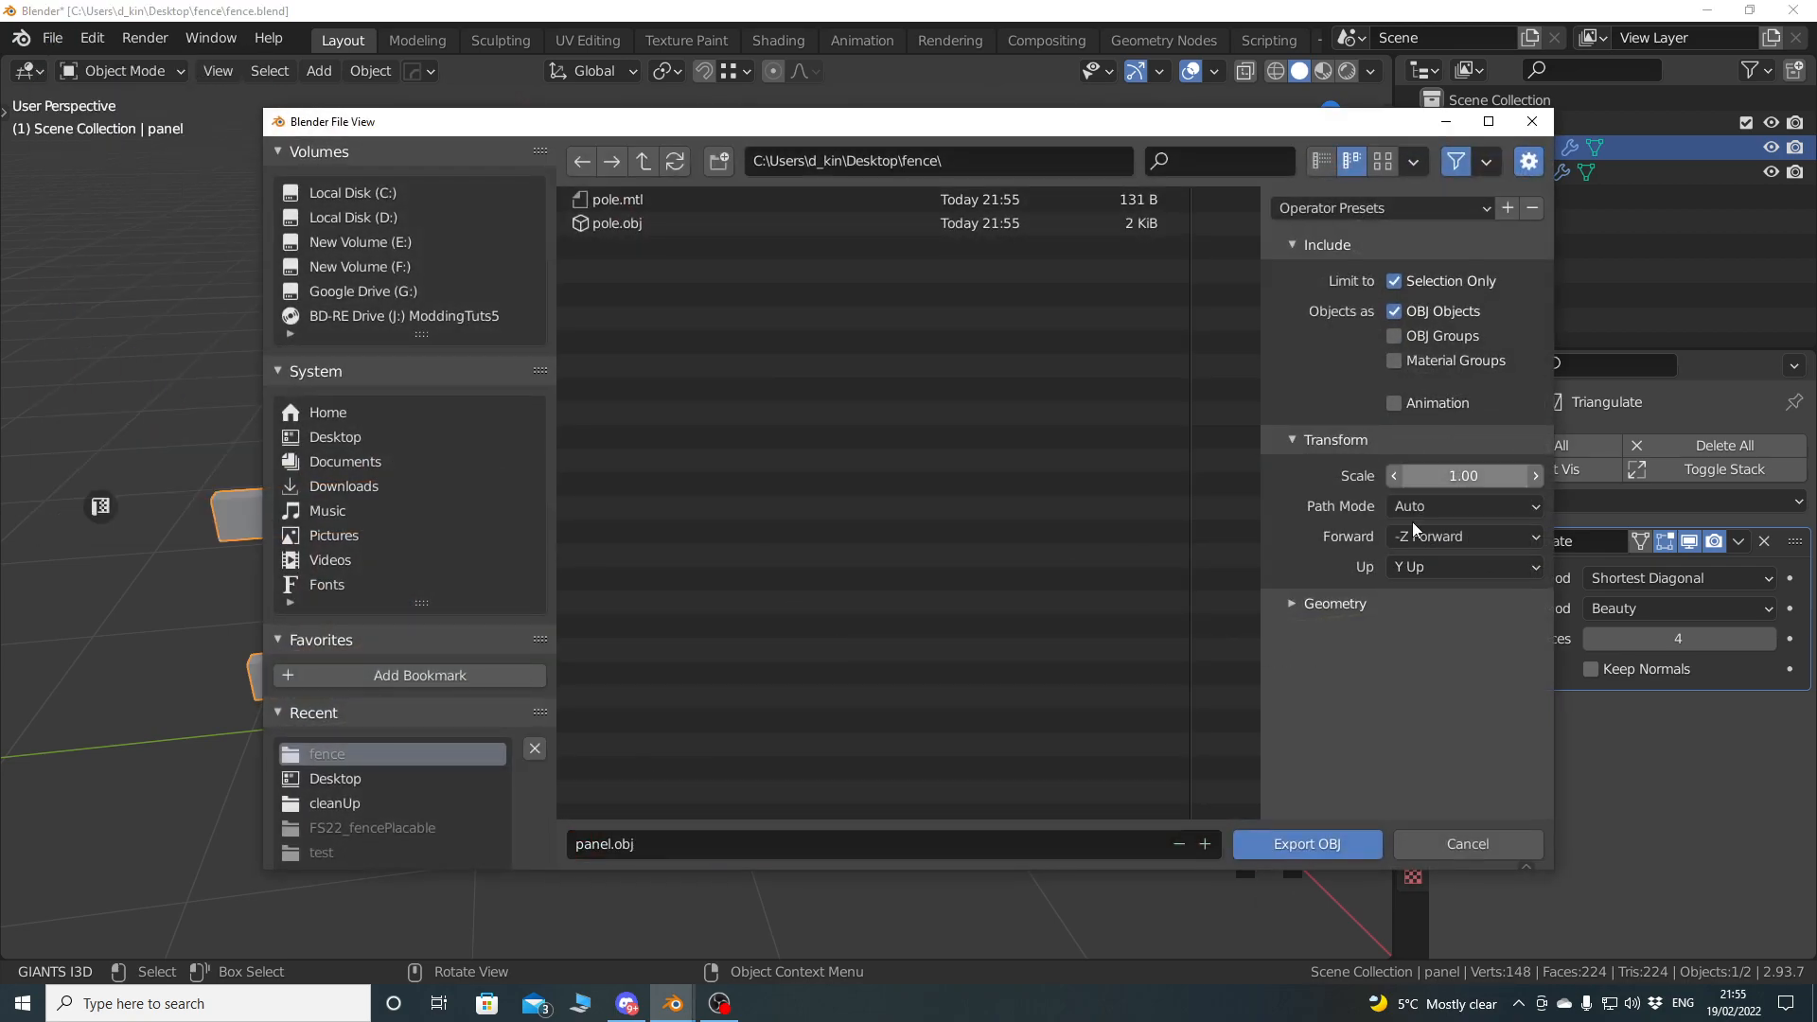
left_click(1307, 844)
Switch to Marmoset Toolbag and add a bake project to the empty scene.
left_click(1707, 10)
double_click(107, 144)
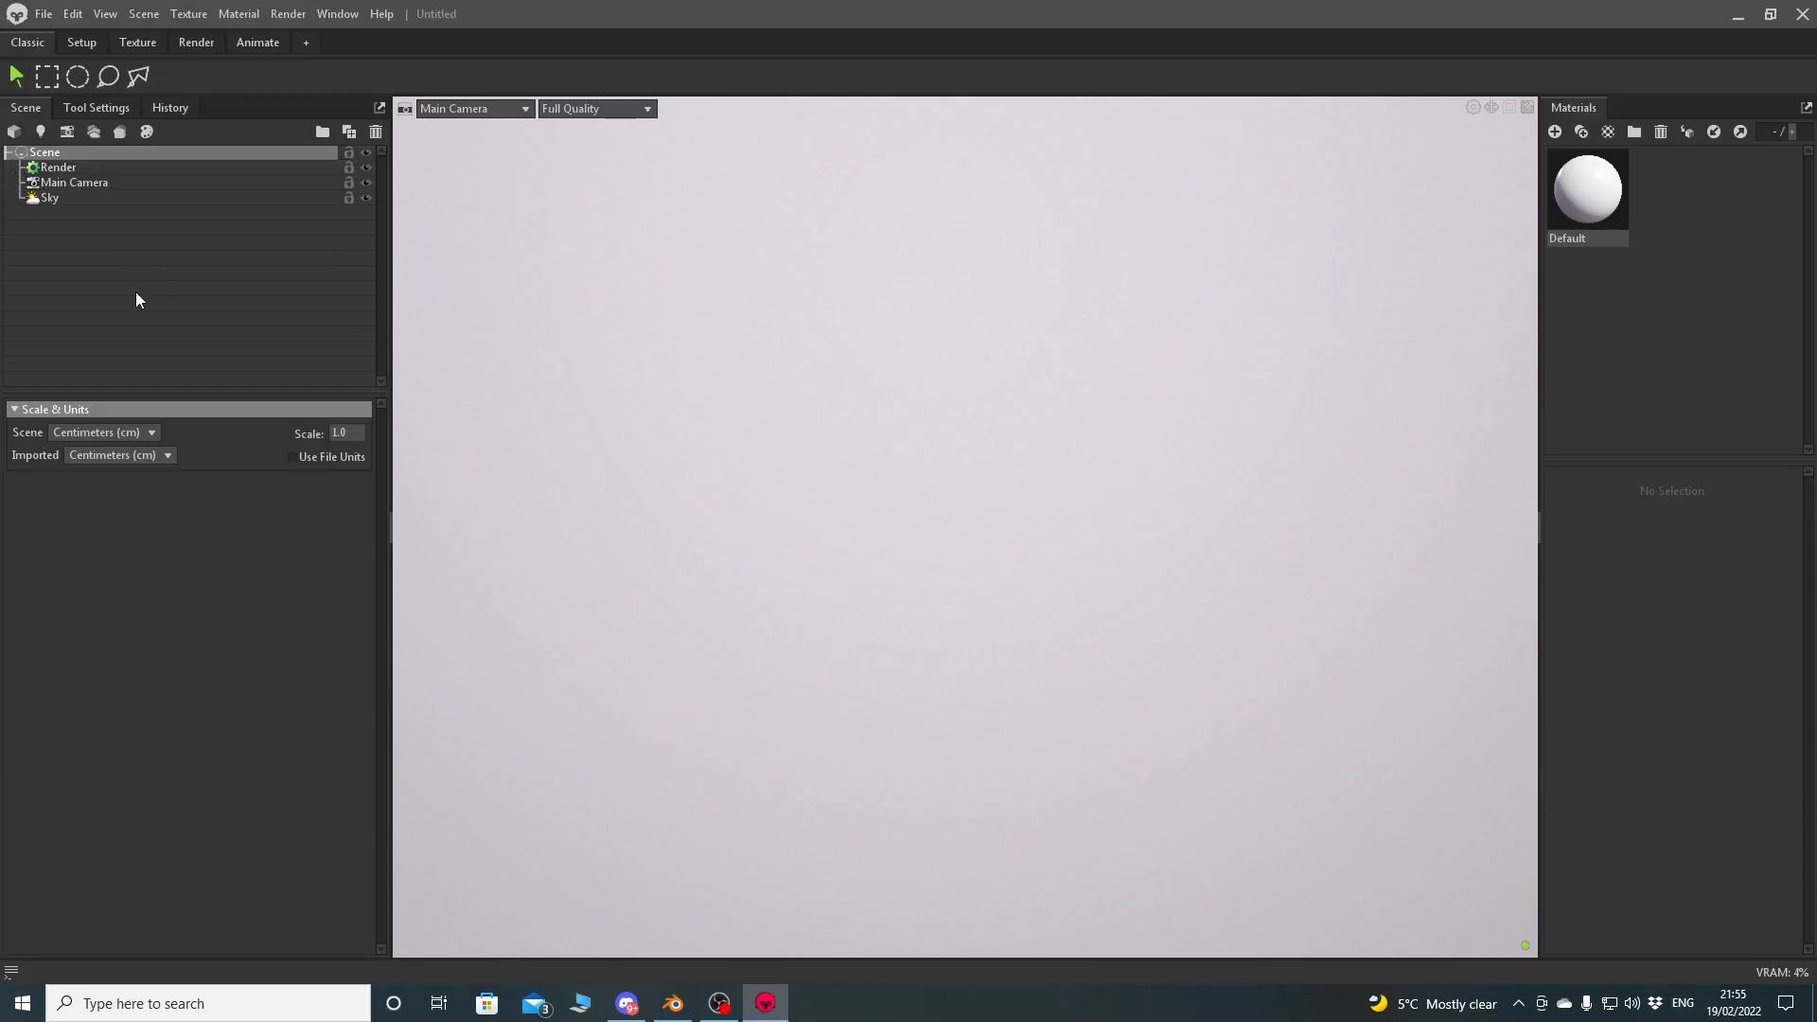
left_click(120, 132)
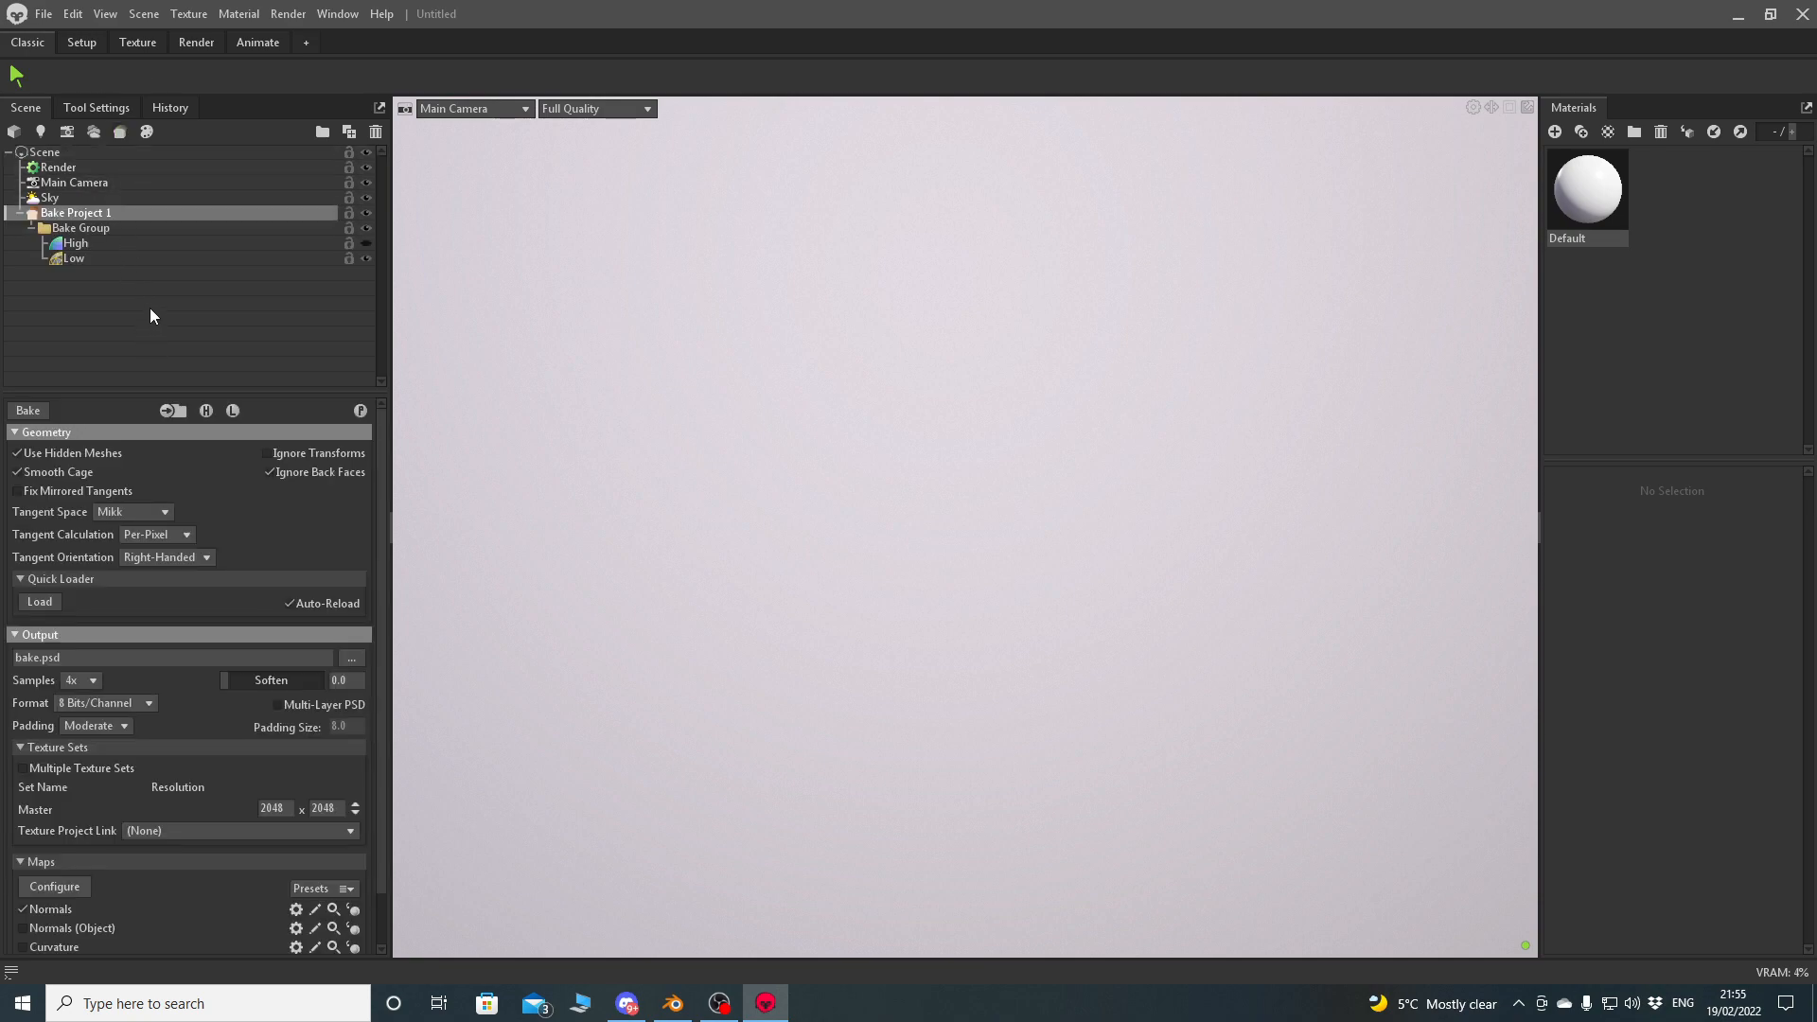
Import the exported panel and pole OBJ models into the scene.
left_click(14, 132)
left_click_drag(936, 498, 721, 325)
left_click(1206, 698)
left_click(110, 354)
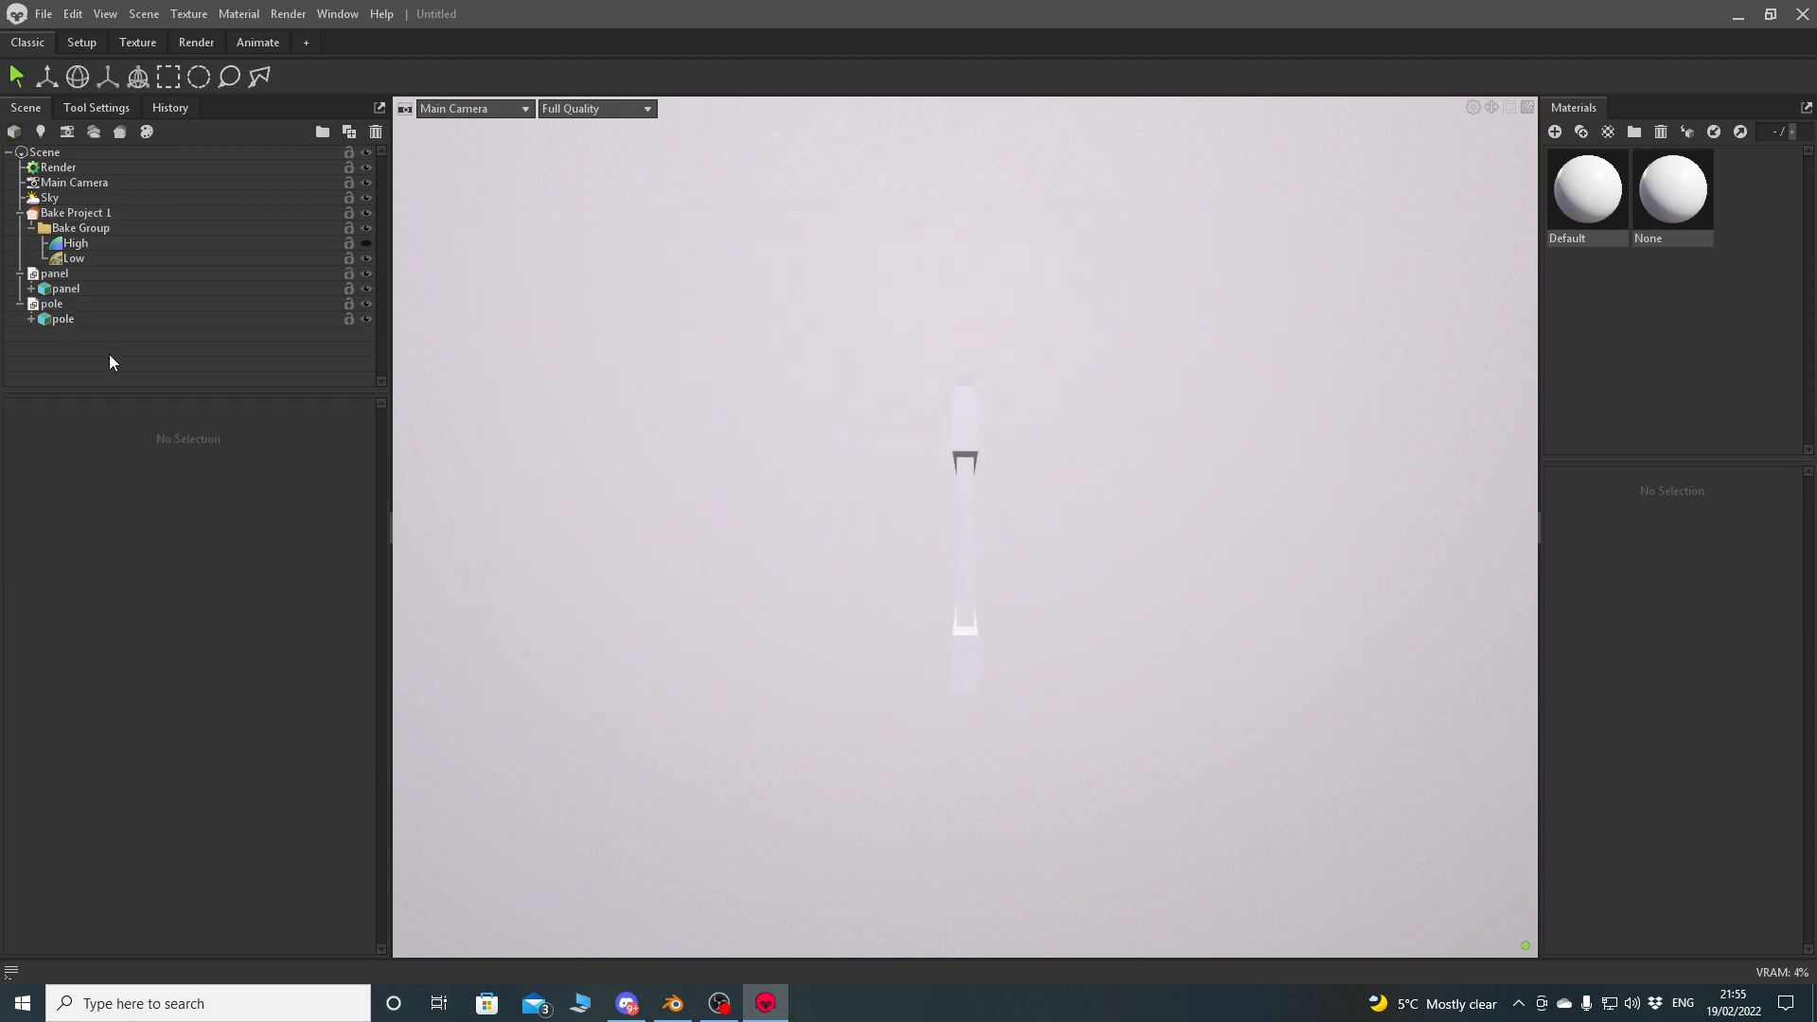
Move the panel and pole meshes into the High slot of the bake group.
left_click(60, 289)
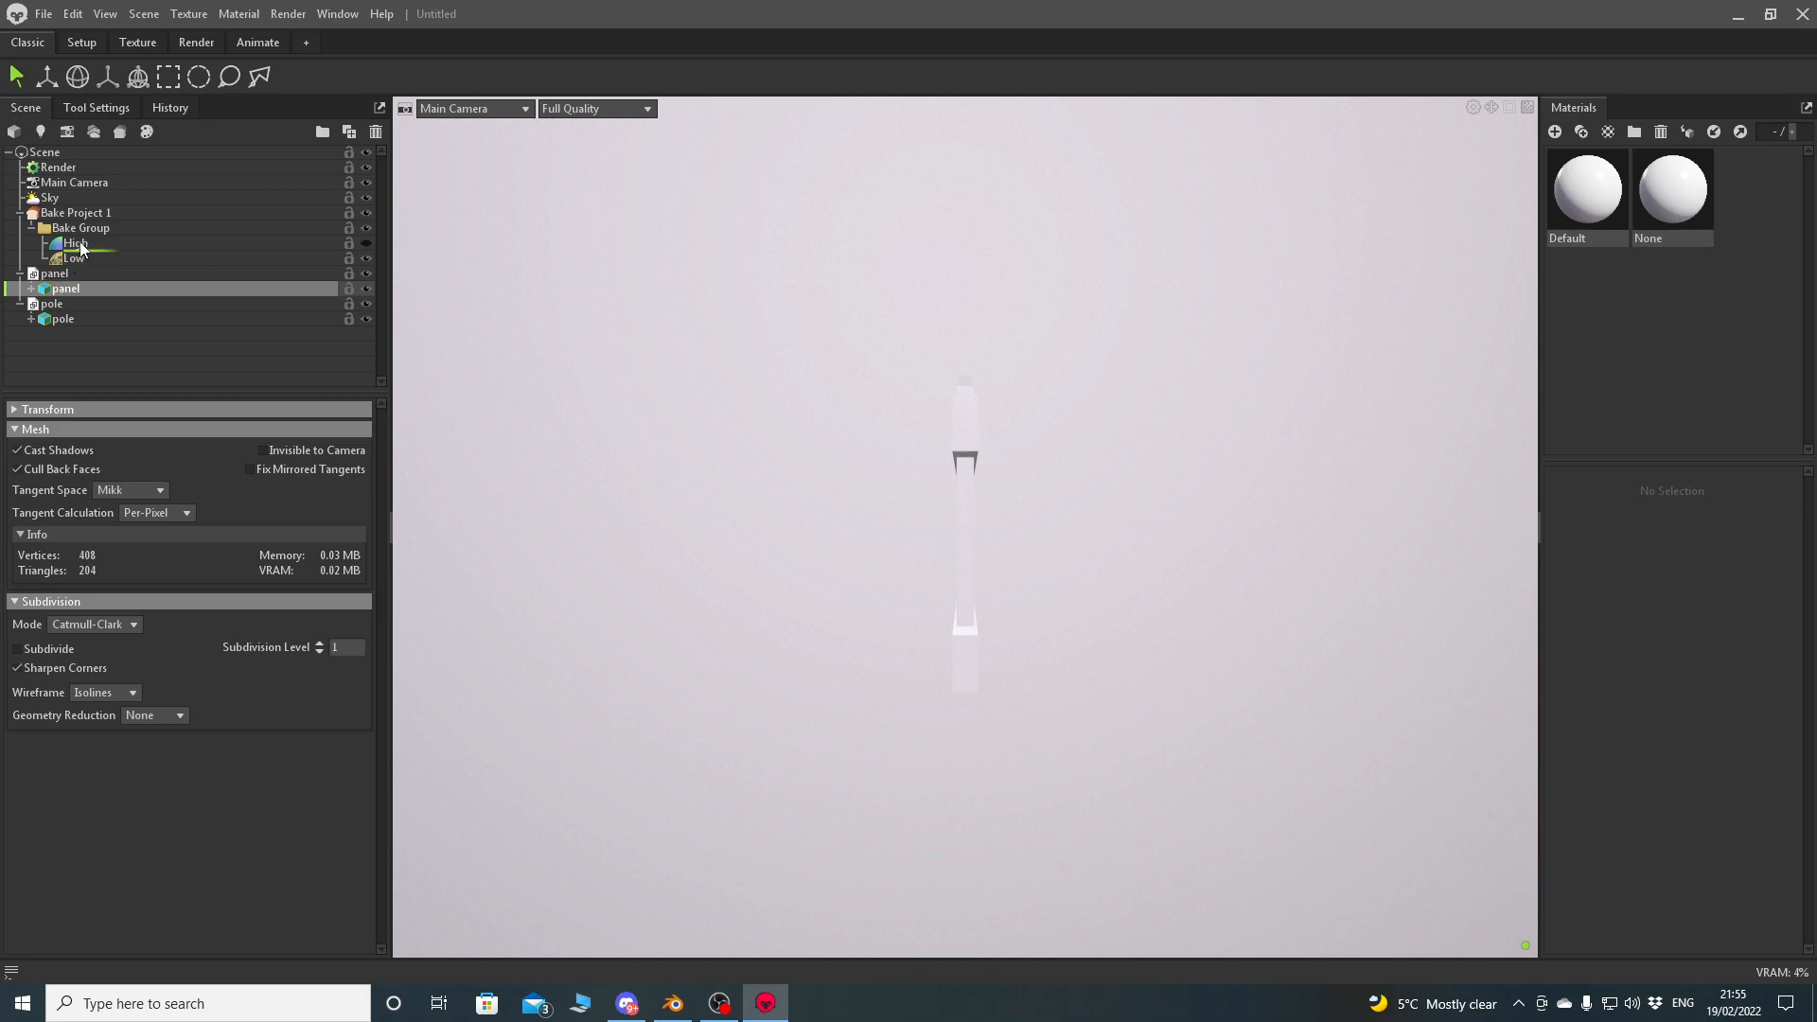
left_click_drag(80, 241, 85, 242)
left_click(66, 322)
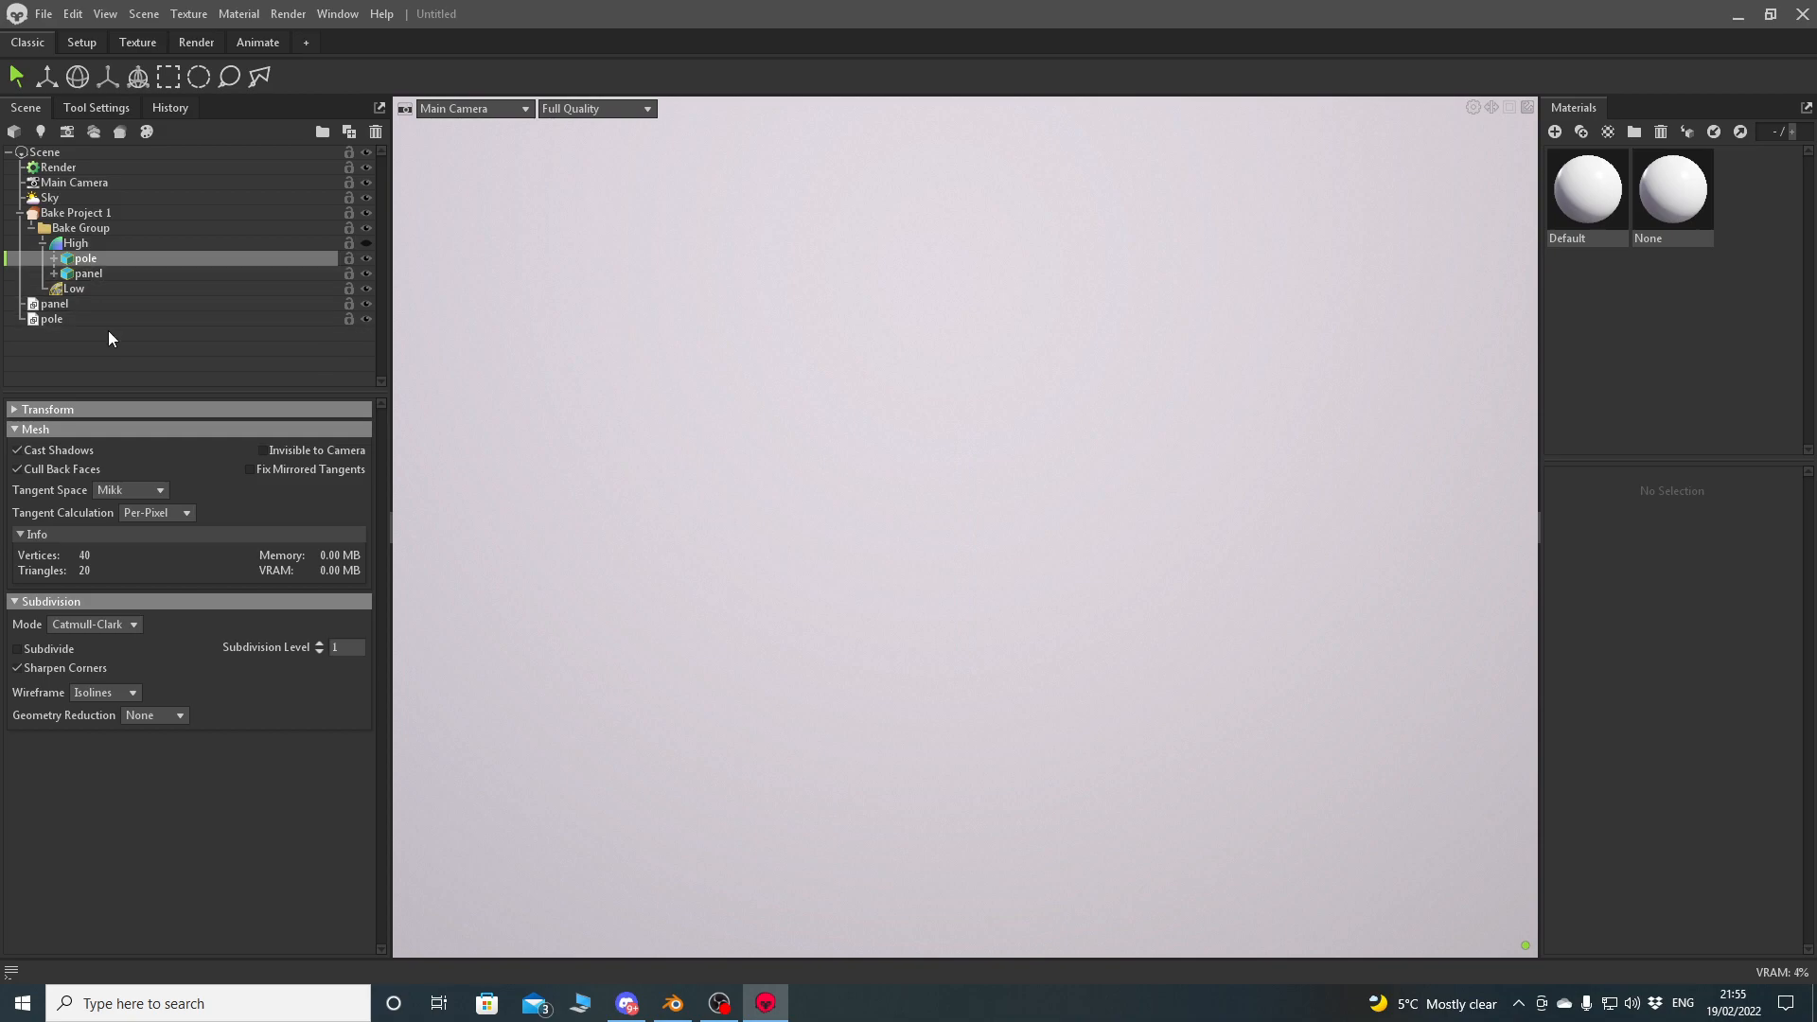
Duplicate the pole and panel meshes and move the copies into the bake group's Low slot.
left_click(90, 273, "ctrl")
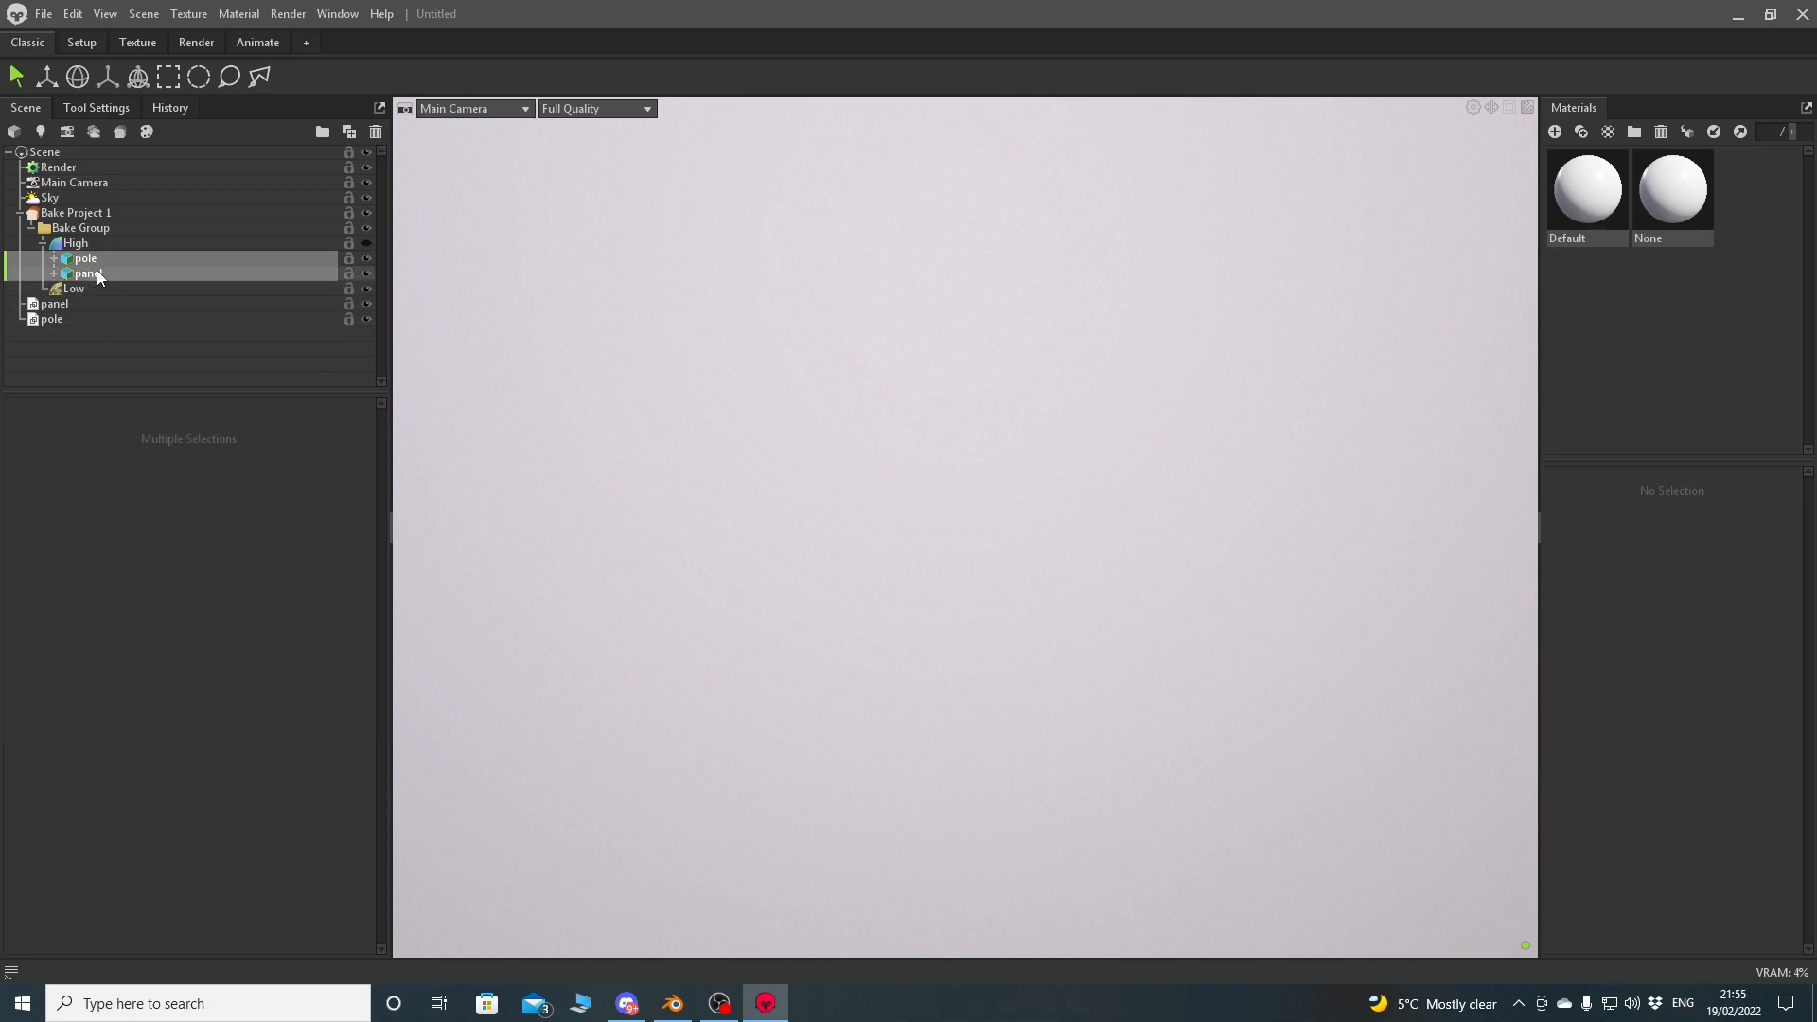
right_click(97, 271)
left_click(129, 295)
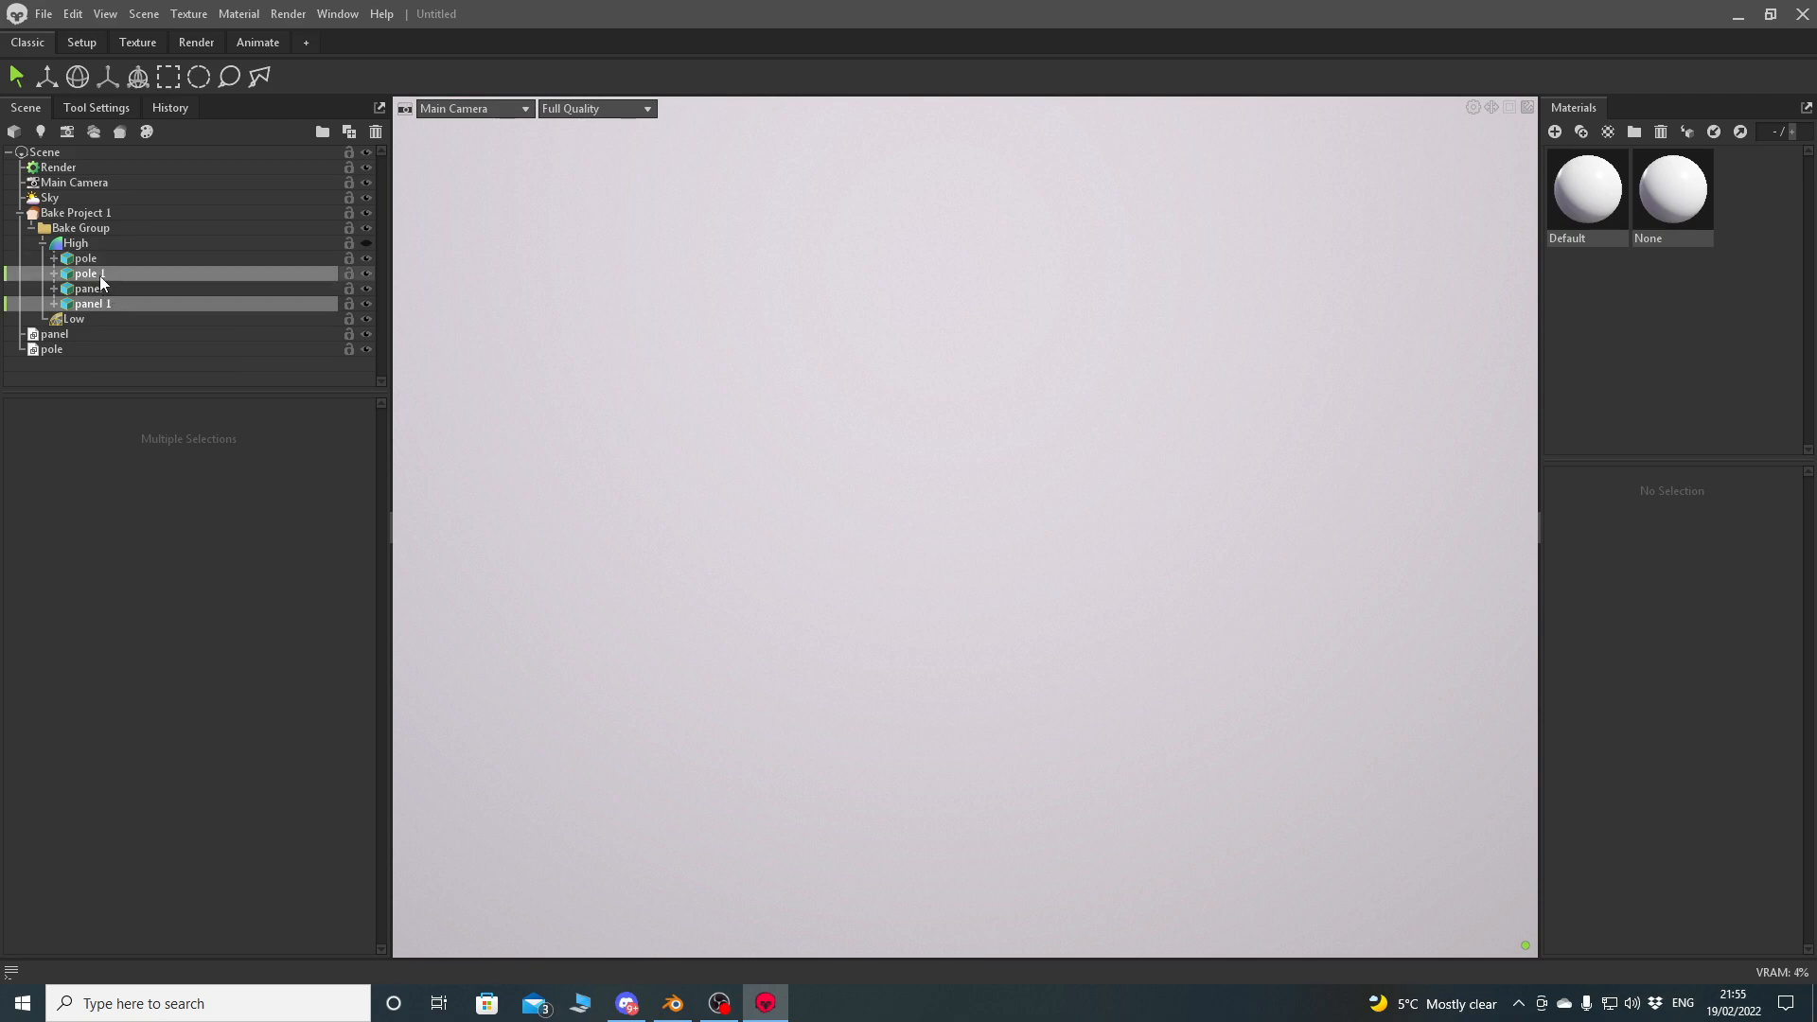
left_click_drag(98, 299, 82, 321)
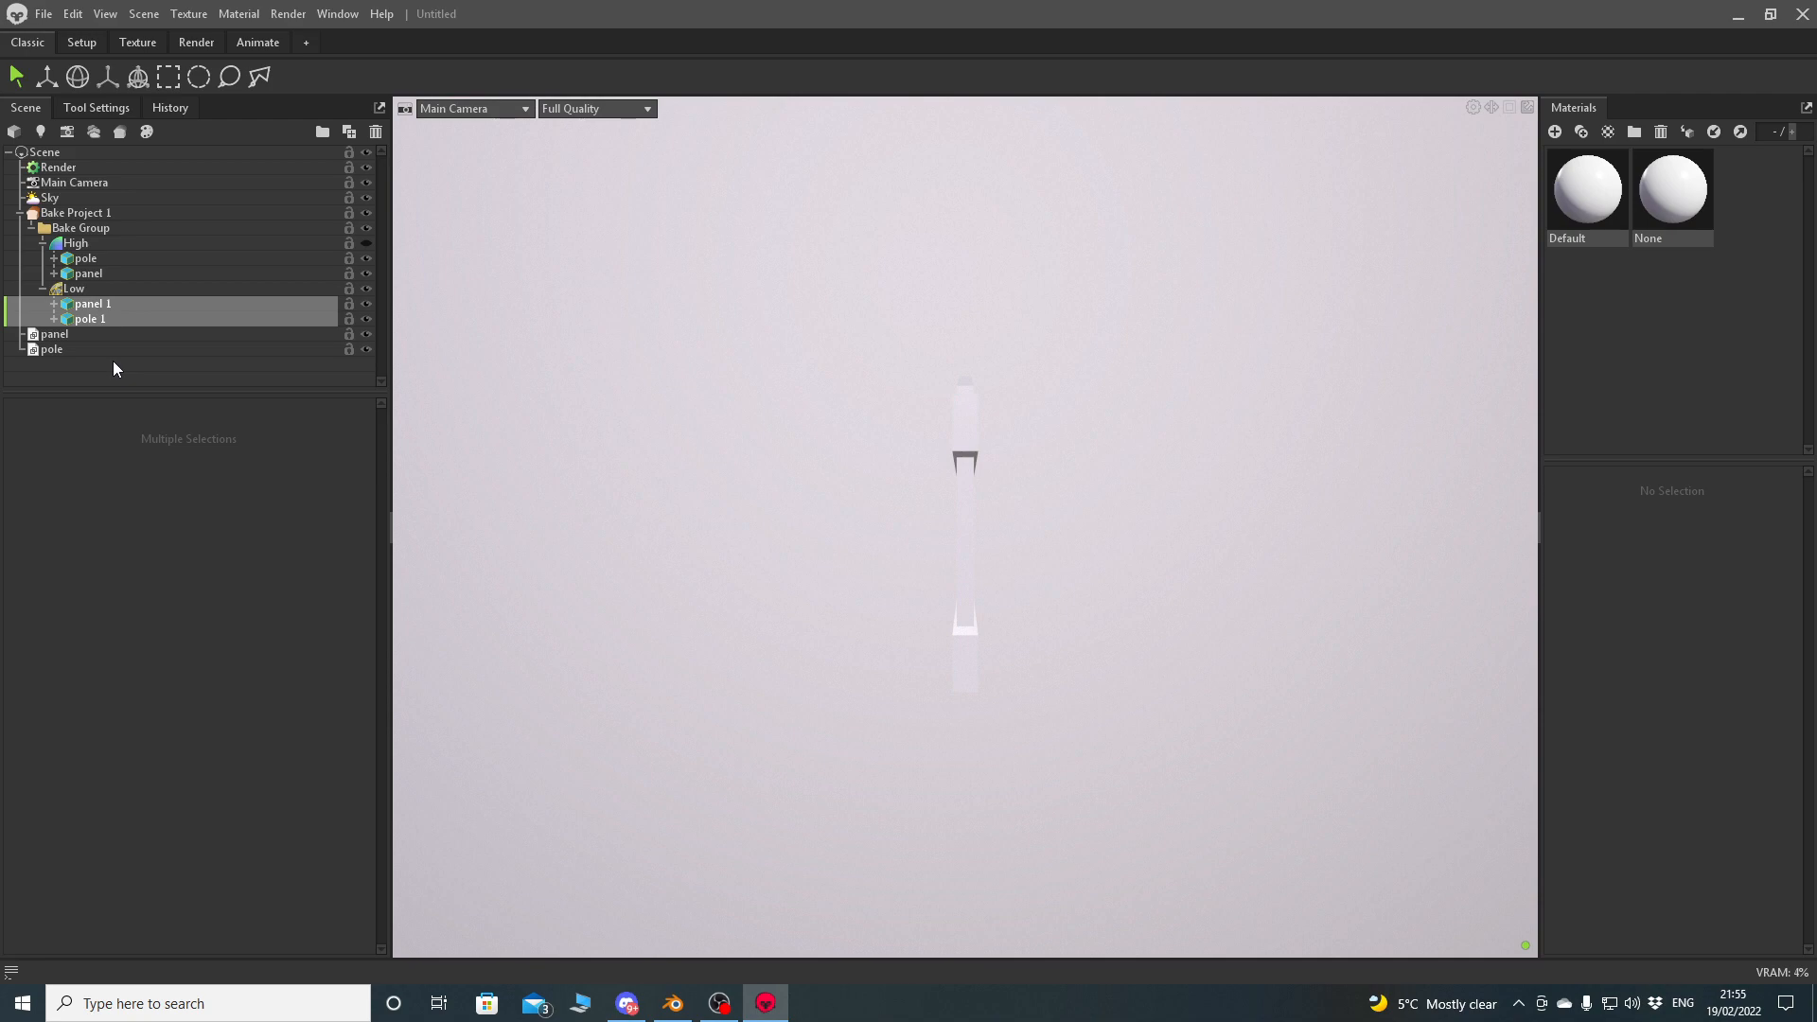
Delete the two empty panel and pole import nodes from the scene.
left_click(53, 336)
left_click(59, 350, "shift")
key("Delete")
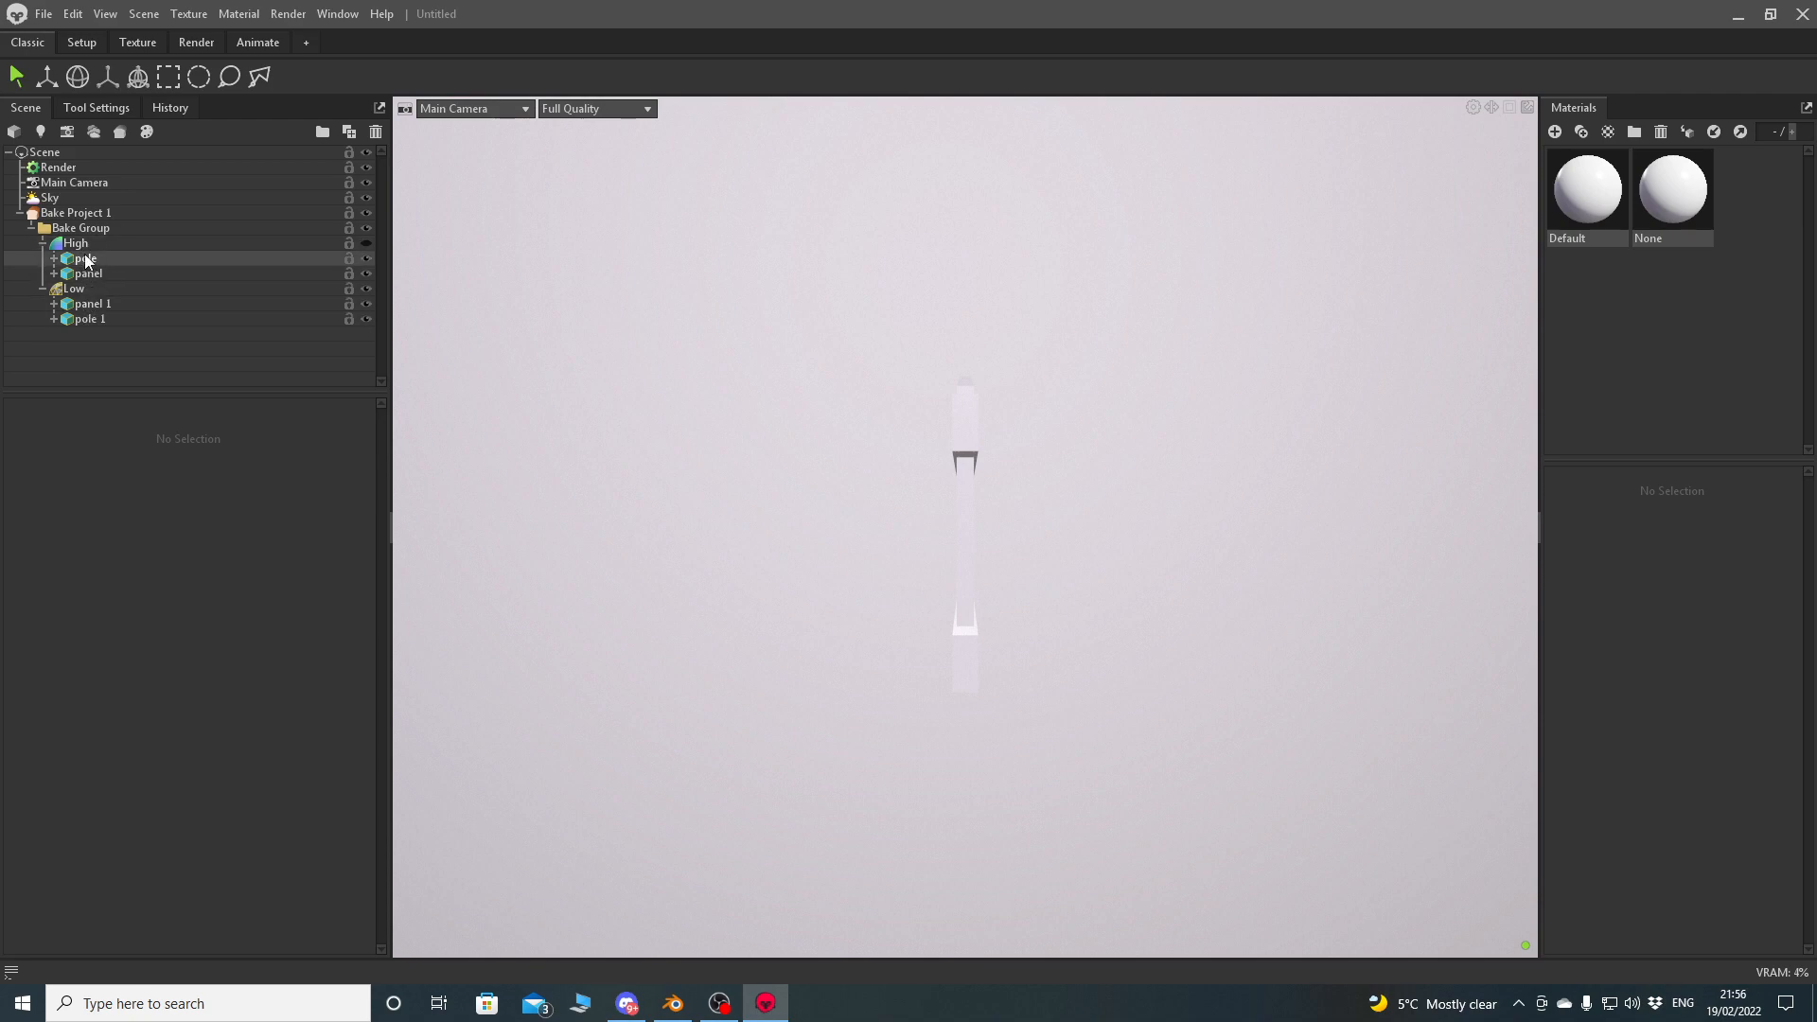
Set the bake project's output to bake.png in the fence folder, with PNG as the file type.
left_click_drag(748, 550, 833, 432)
mouse_move(940, 466)
left_mouse_down()
mouse_move(957, 515)
mouse_move(540, 524)
mouse_move(946, 520)
mouse_move(871, 537)
mouse_move(992, 553)
mouse_move(913, 447)
left_mouse_up()
scroll(912, 463, "up", 3)
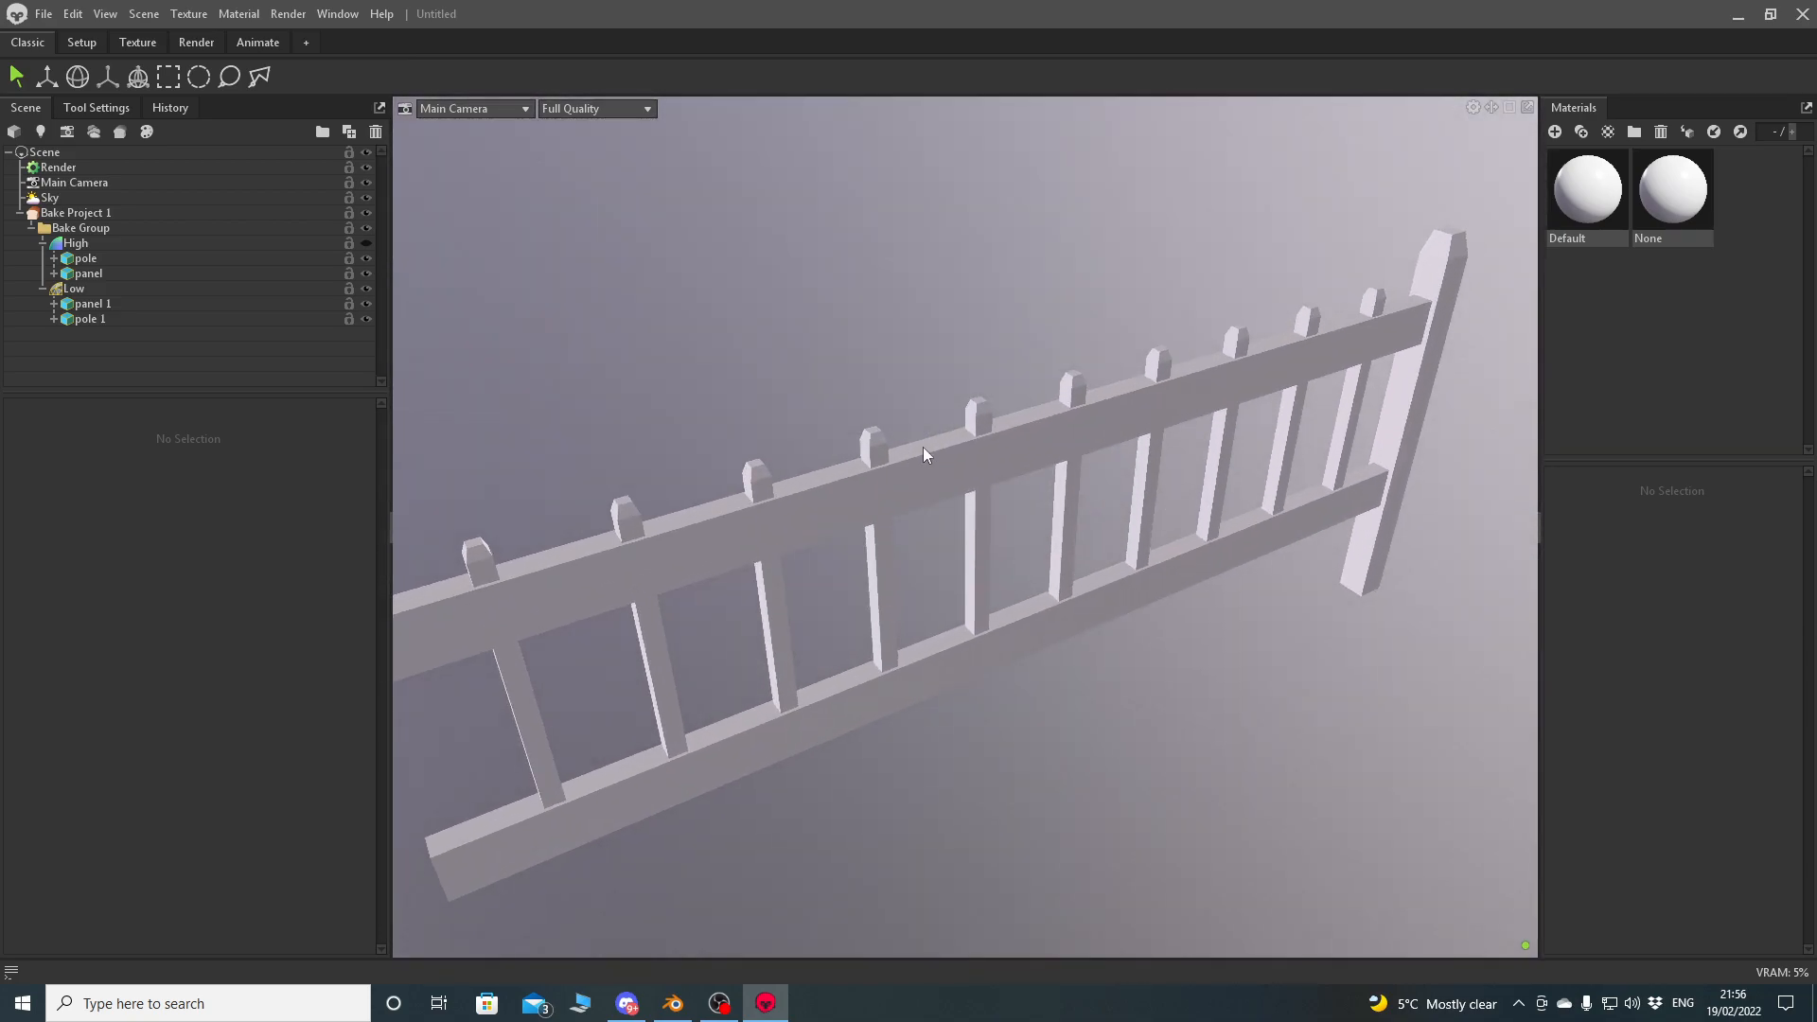
middle_click_drag(912, 448, 948, 430)
left_click_drag(949, 456, 856, 458)
scroll(955, 473, "down", 2)
left_click(77, 213)
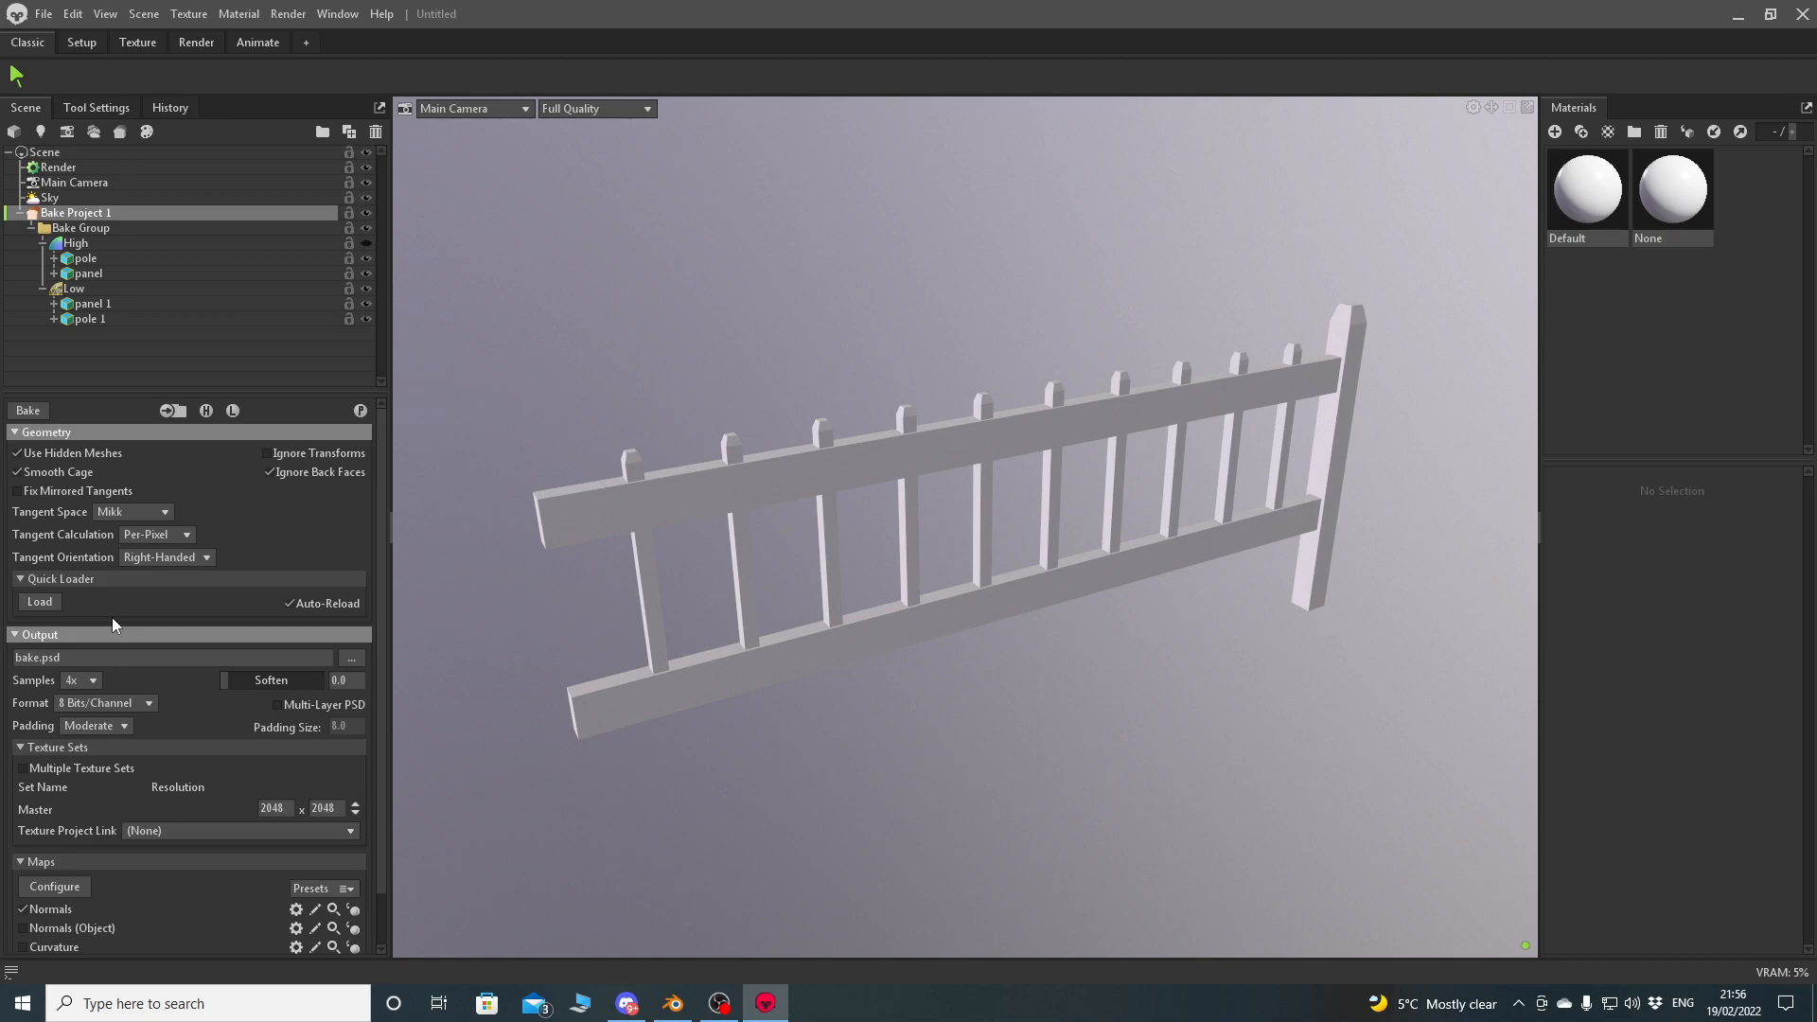
left_click(351, 659)
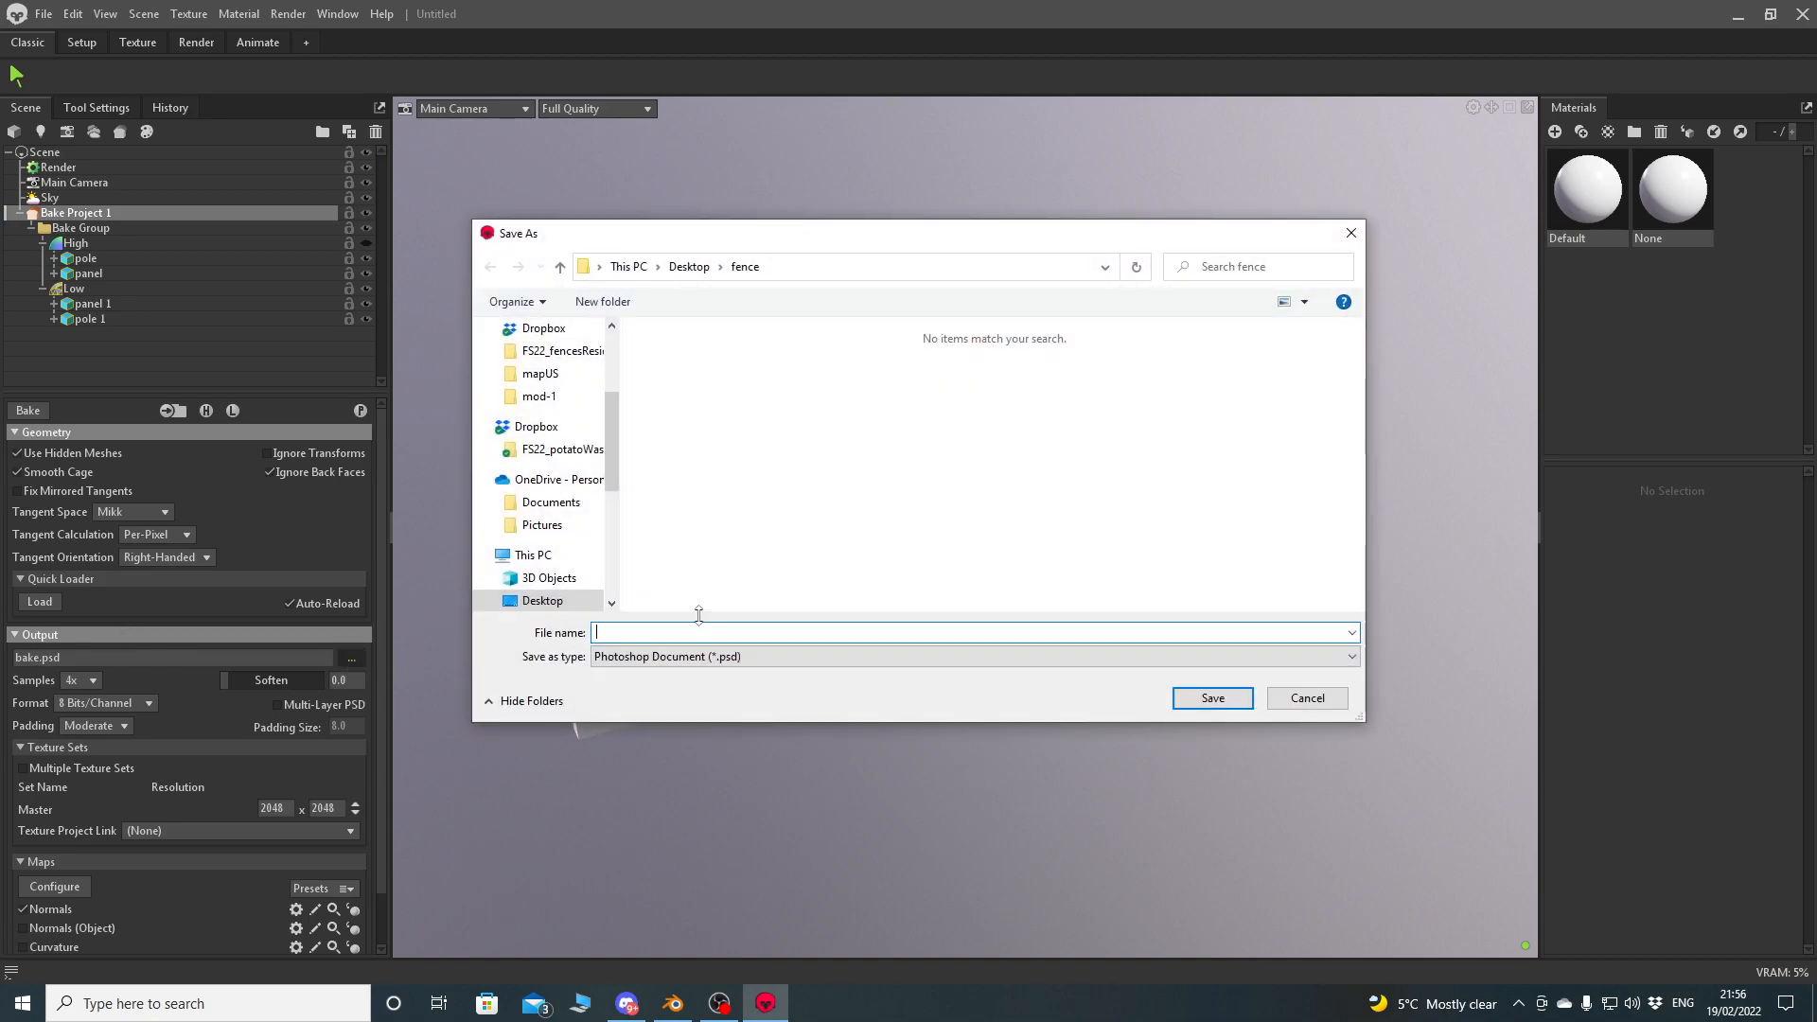
type("bake")
left_click(757, 660)
left_click(829, 715)
left_click(1213, 697)
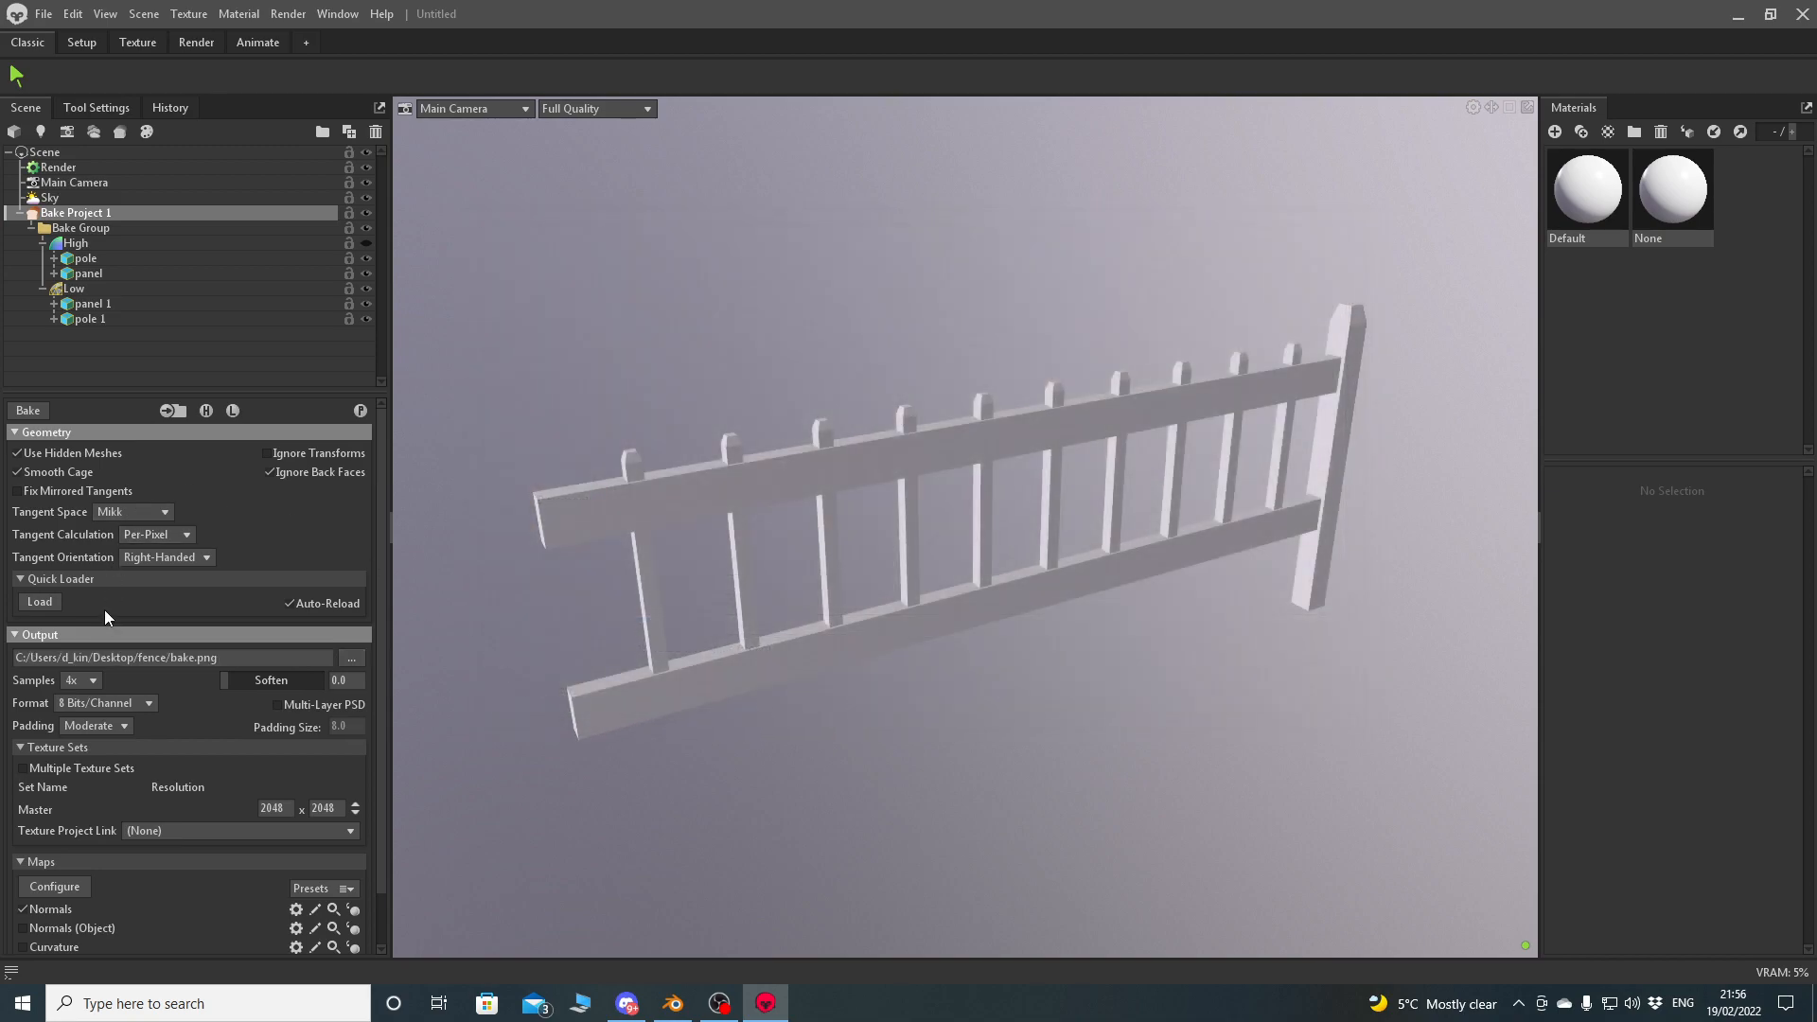
Set the bake output to 16x samples and 16 Bits/Channel.
left_click(93, 680)
left_click(85, 733)
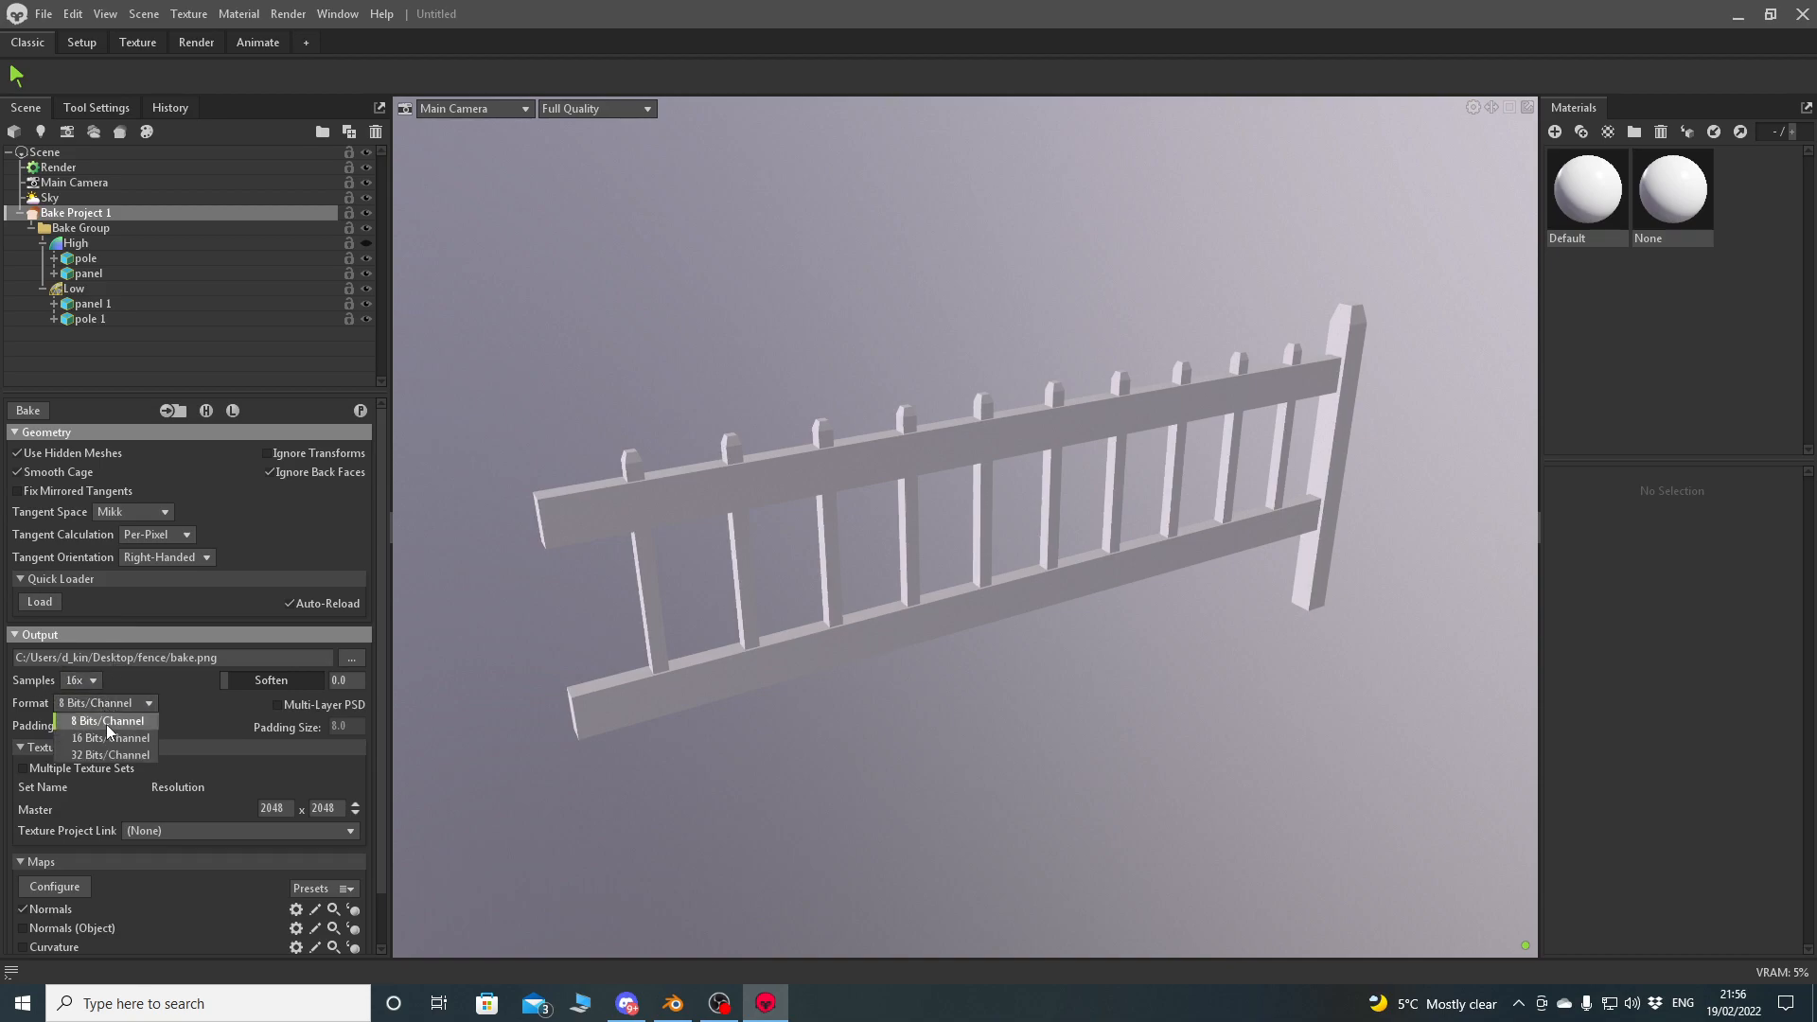
left_click(101, 737)
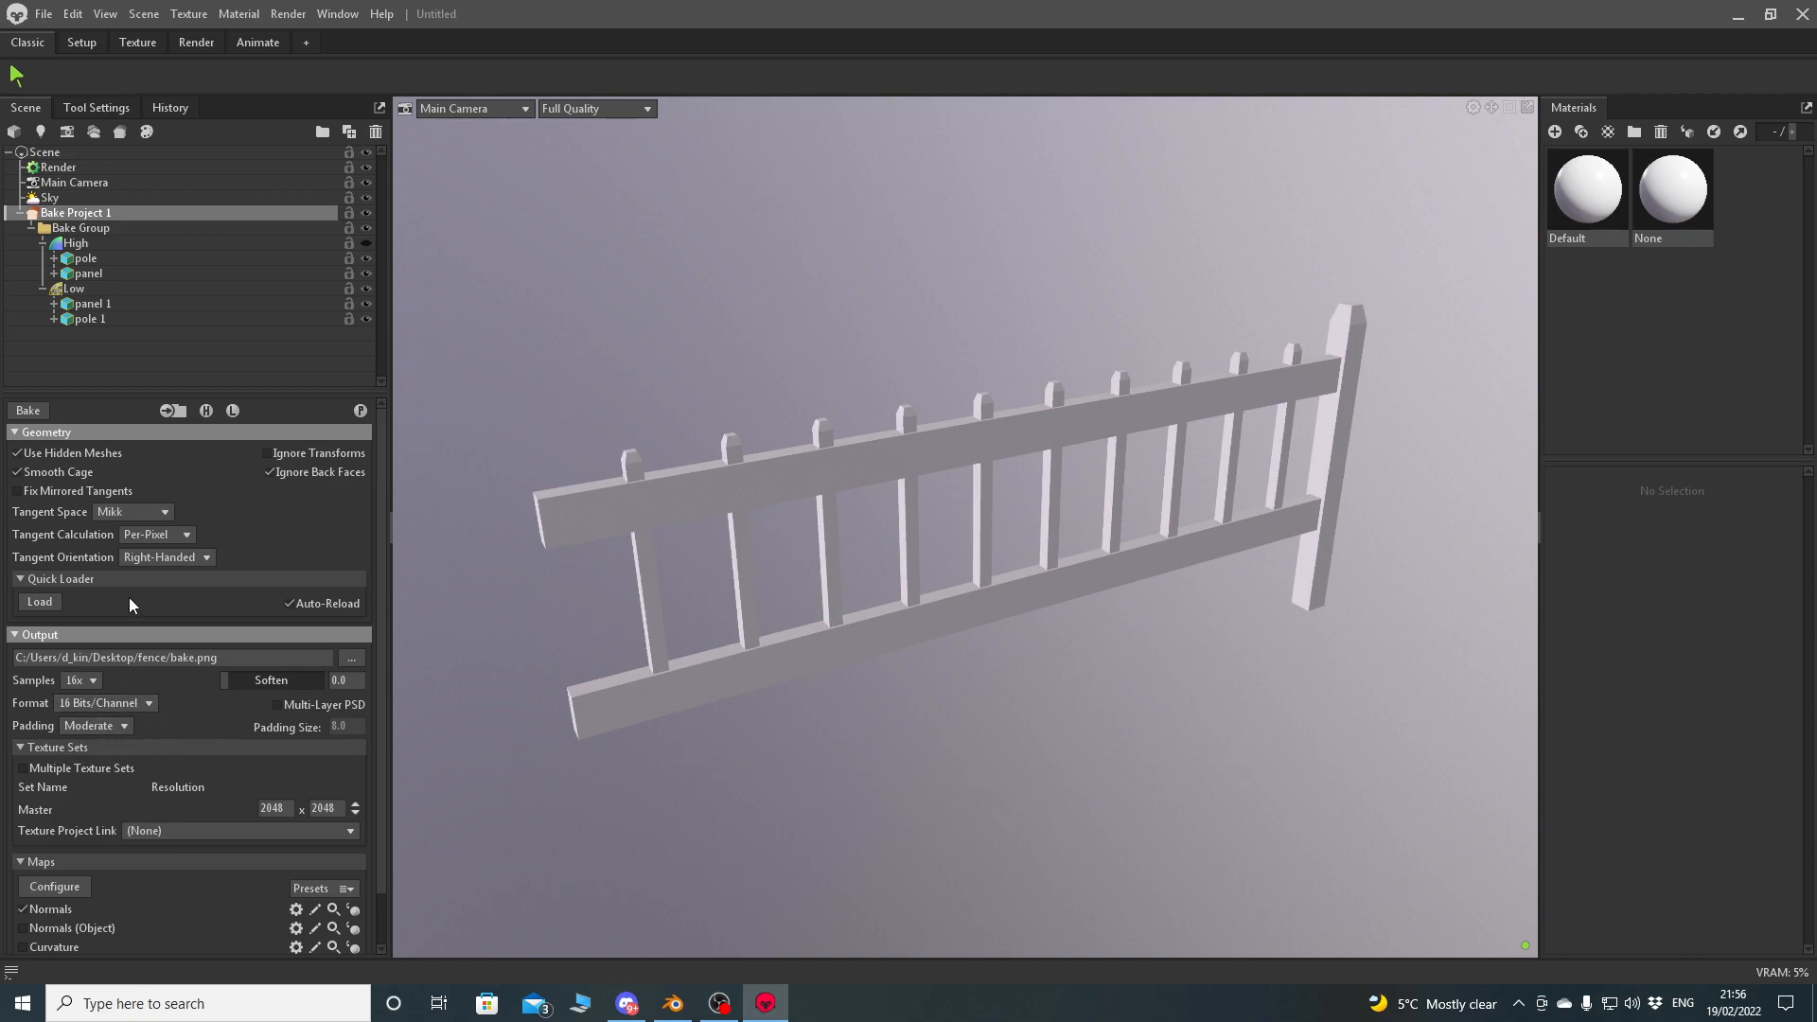
Configure the bake maps as Normals, Curvature, Cavity and Ambient Occlusion, removing Normals (Object) and Material ID.
scroll(378, 633, "down", 1)
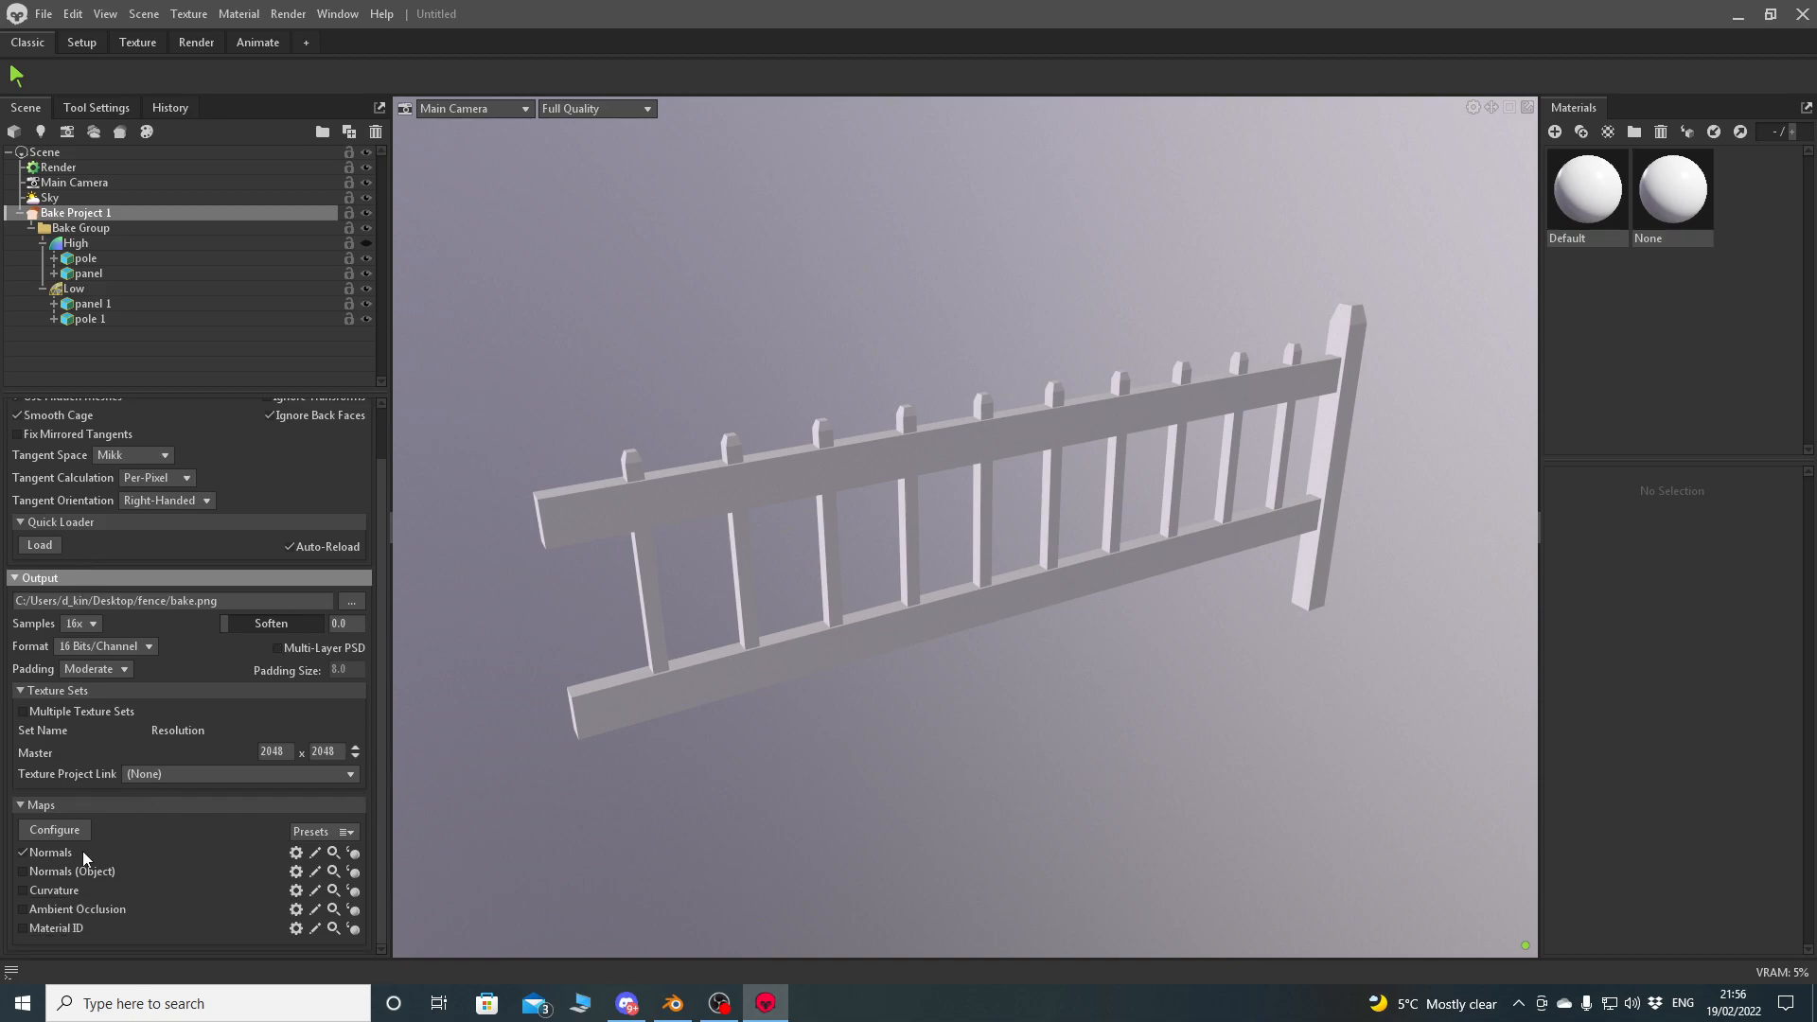
left_click(49, 831)
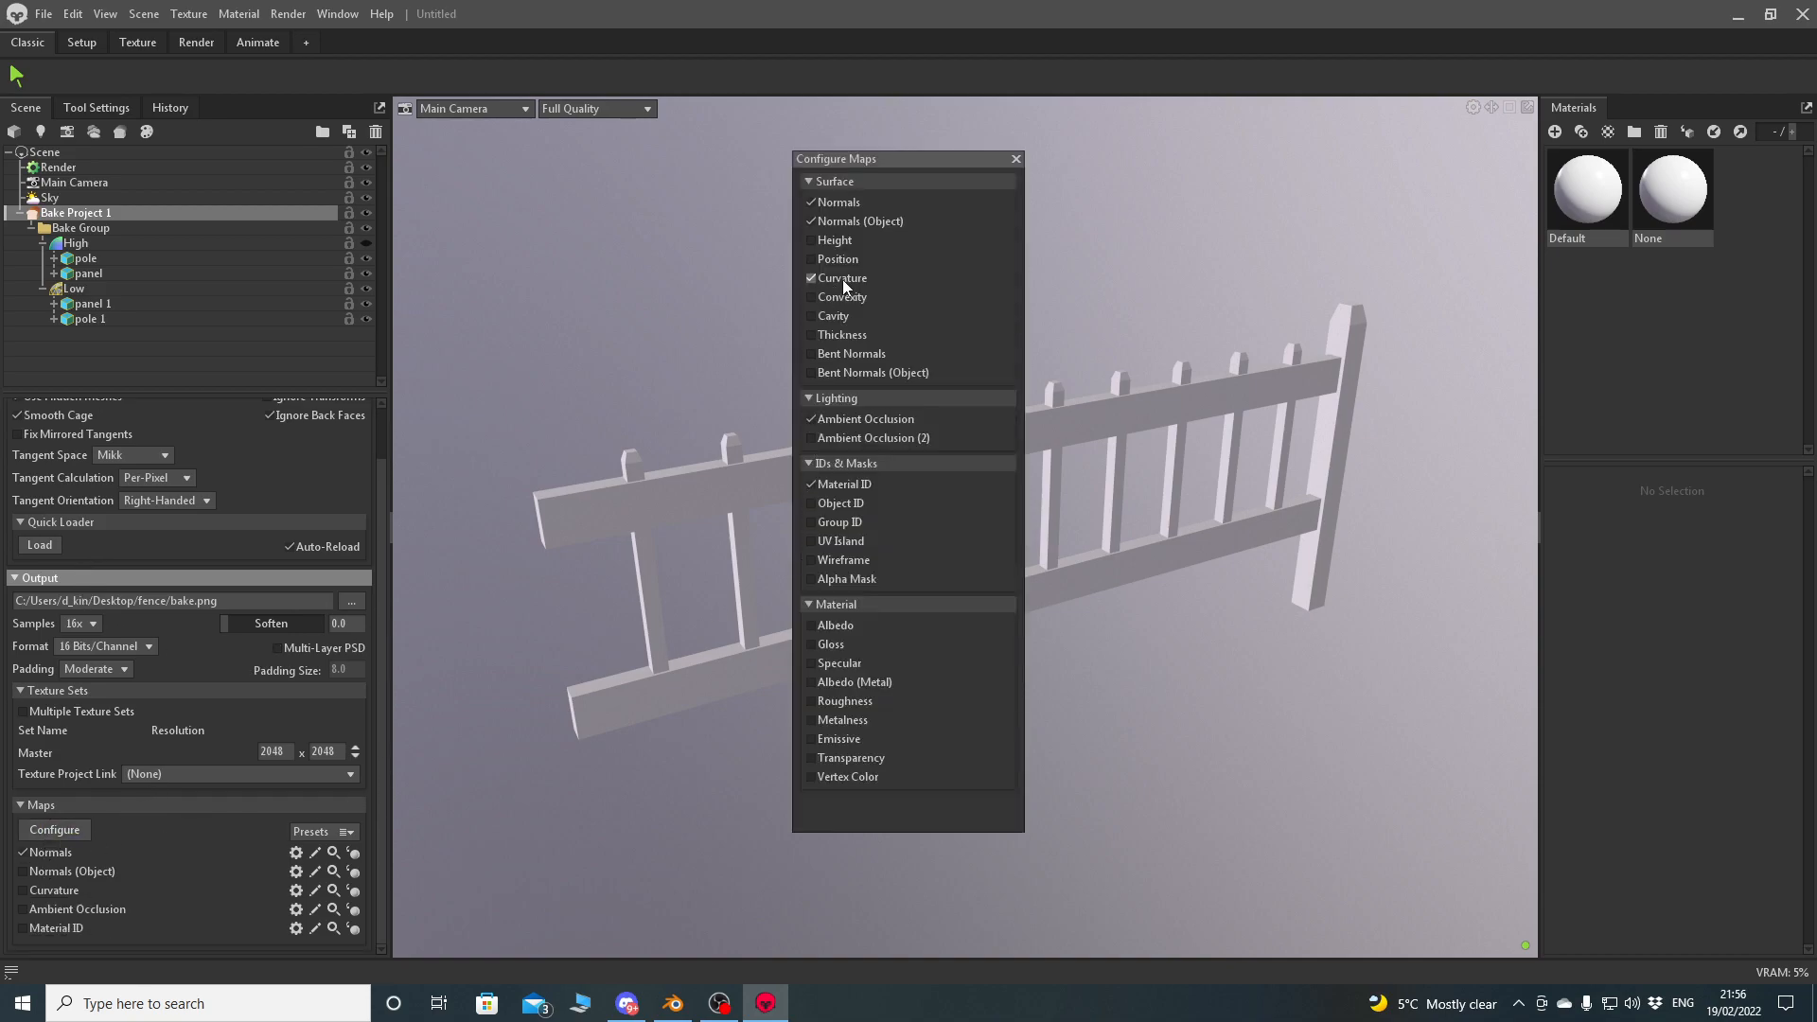
left_click(832, 223)
left_click(875, 316)
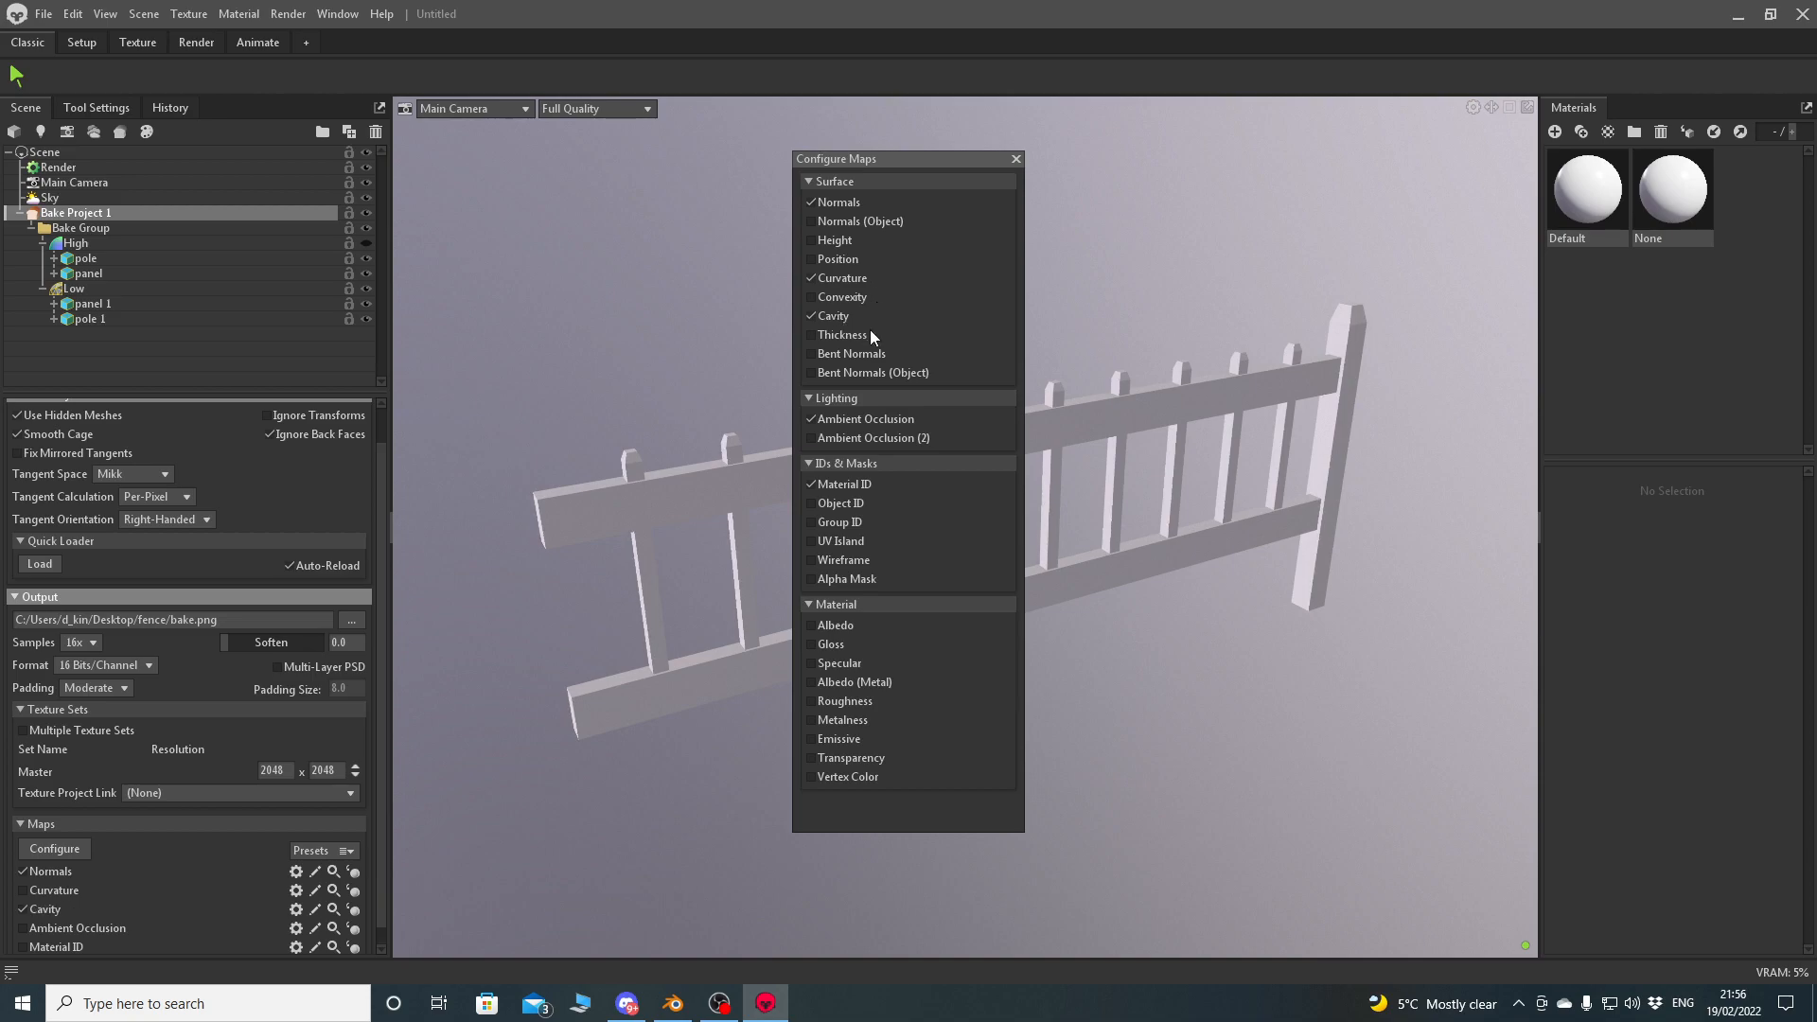
left_click(842, 487)
left_click(1016, 159)
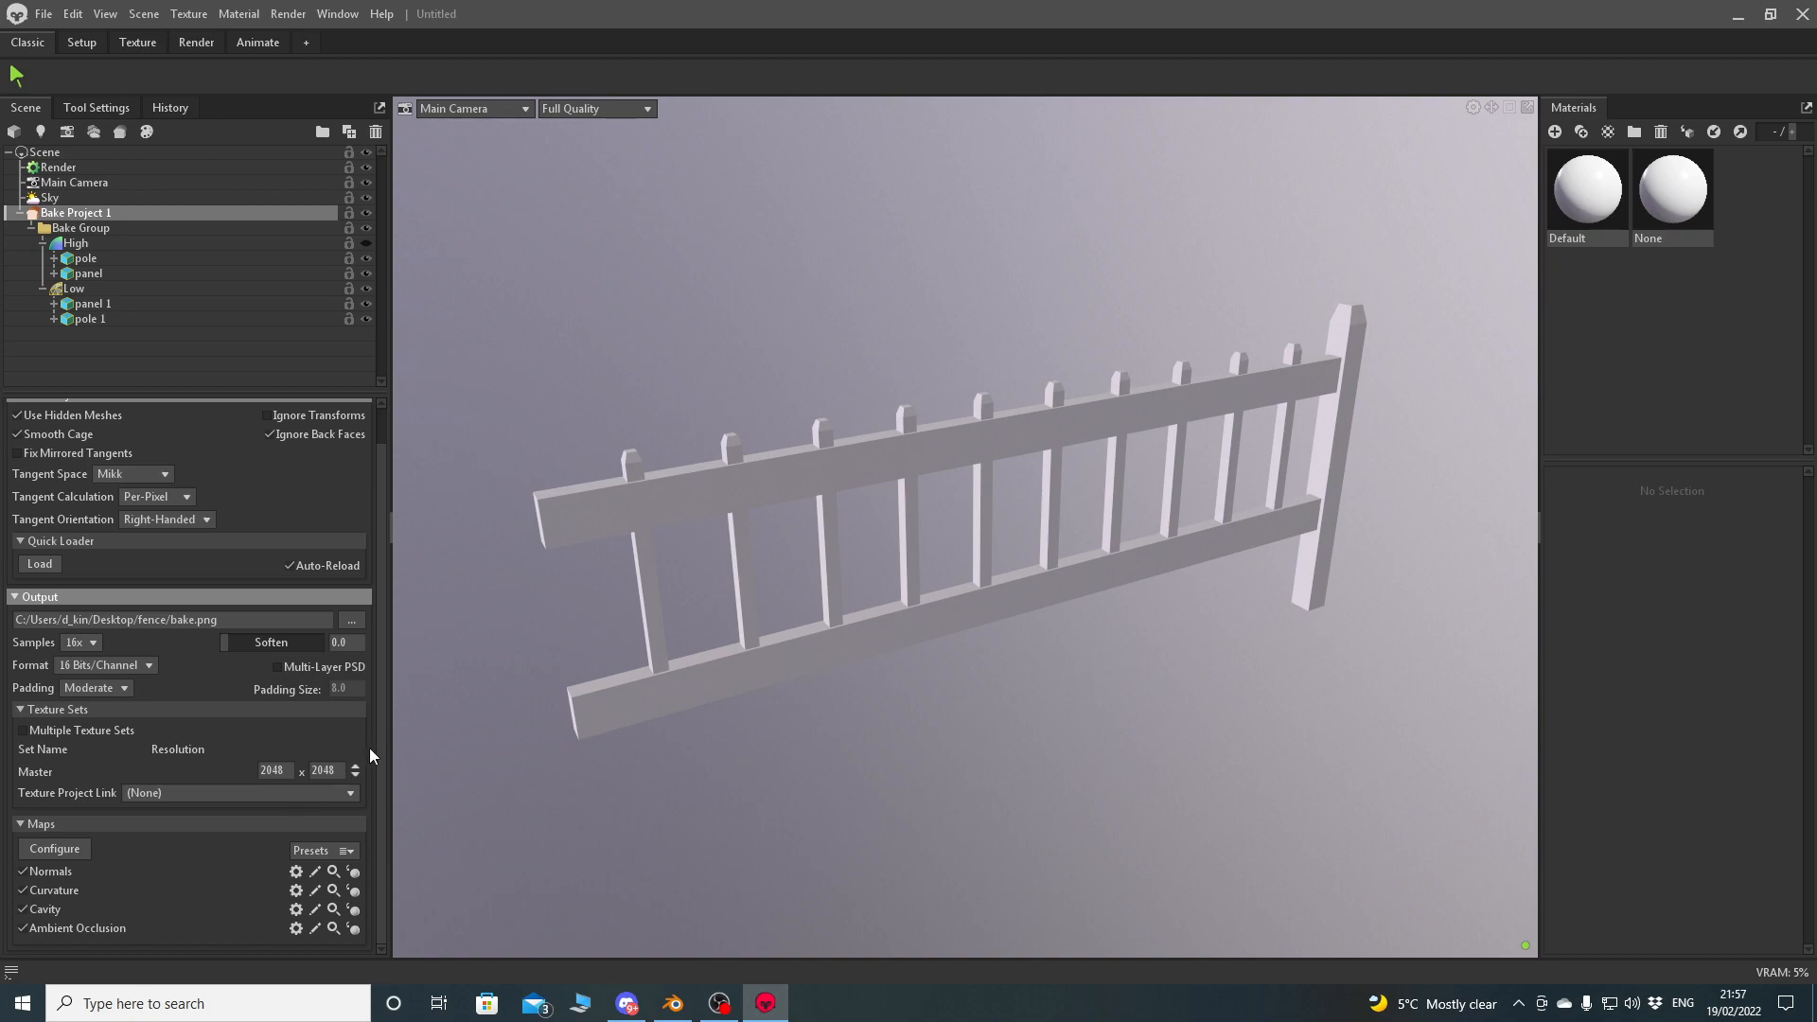
Assign the None material to the fence and bake the maps with the bake preview enabled.
scroll(377, 710, "up", 1)
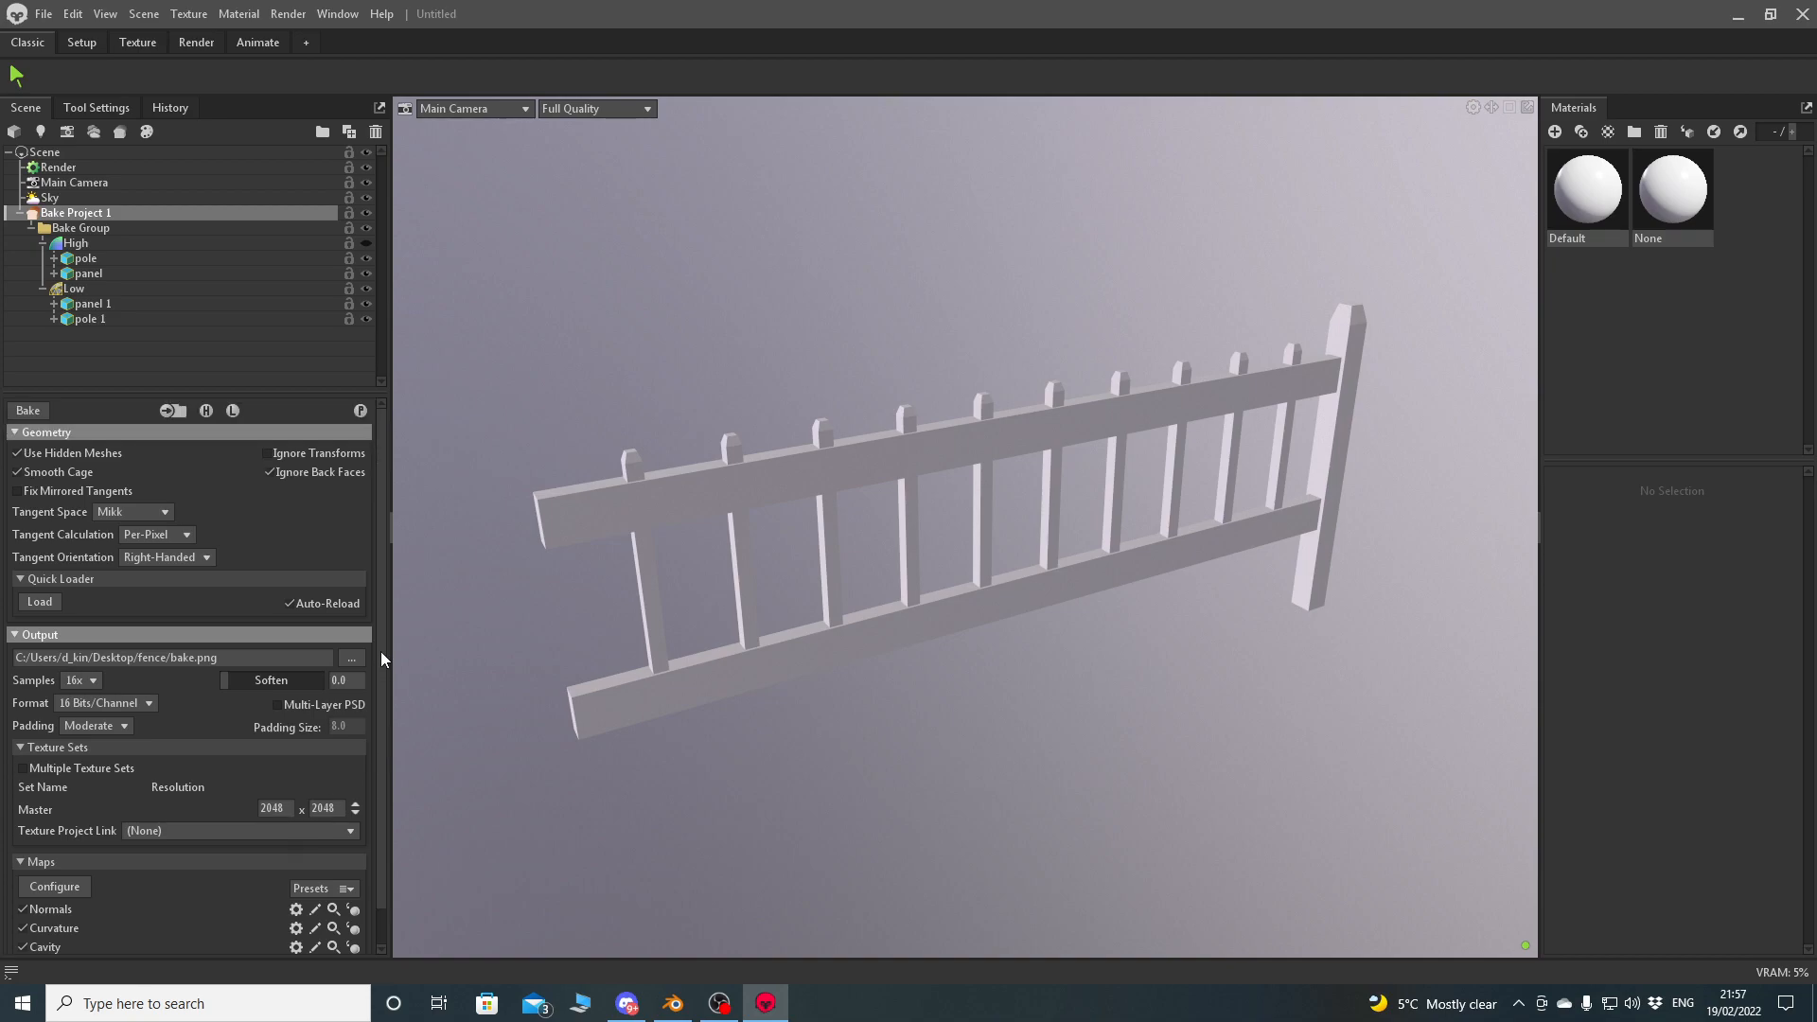
left_click(1673, 189)
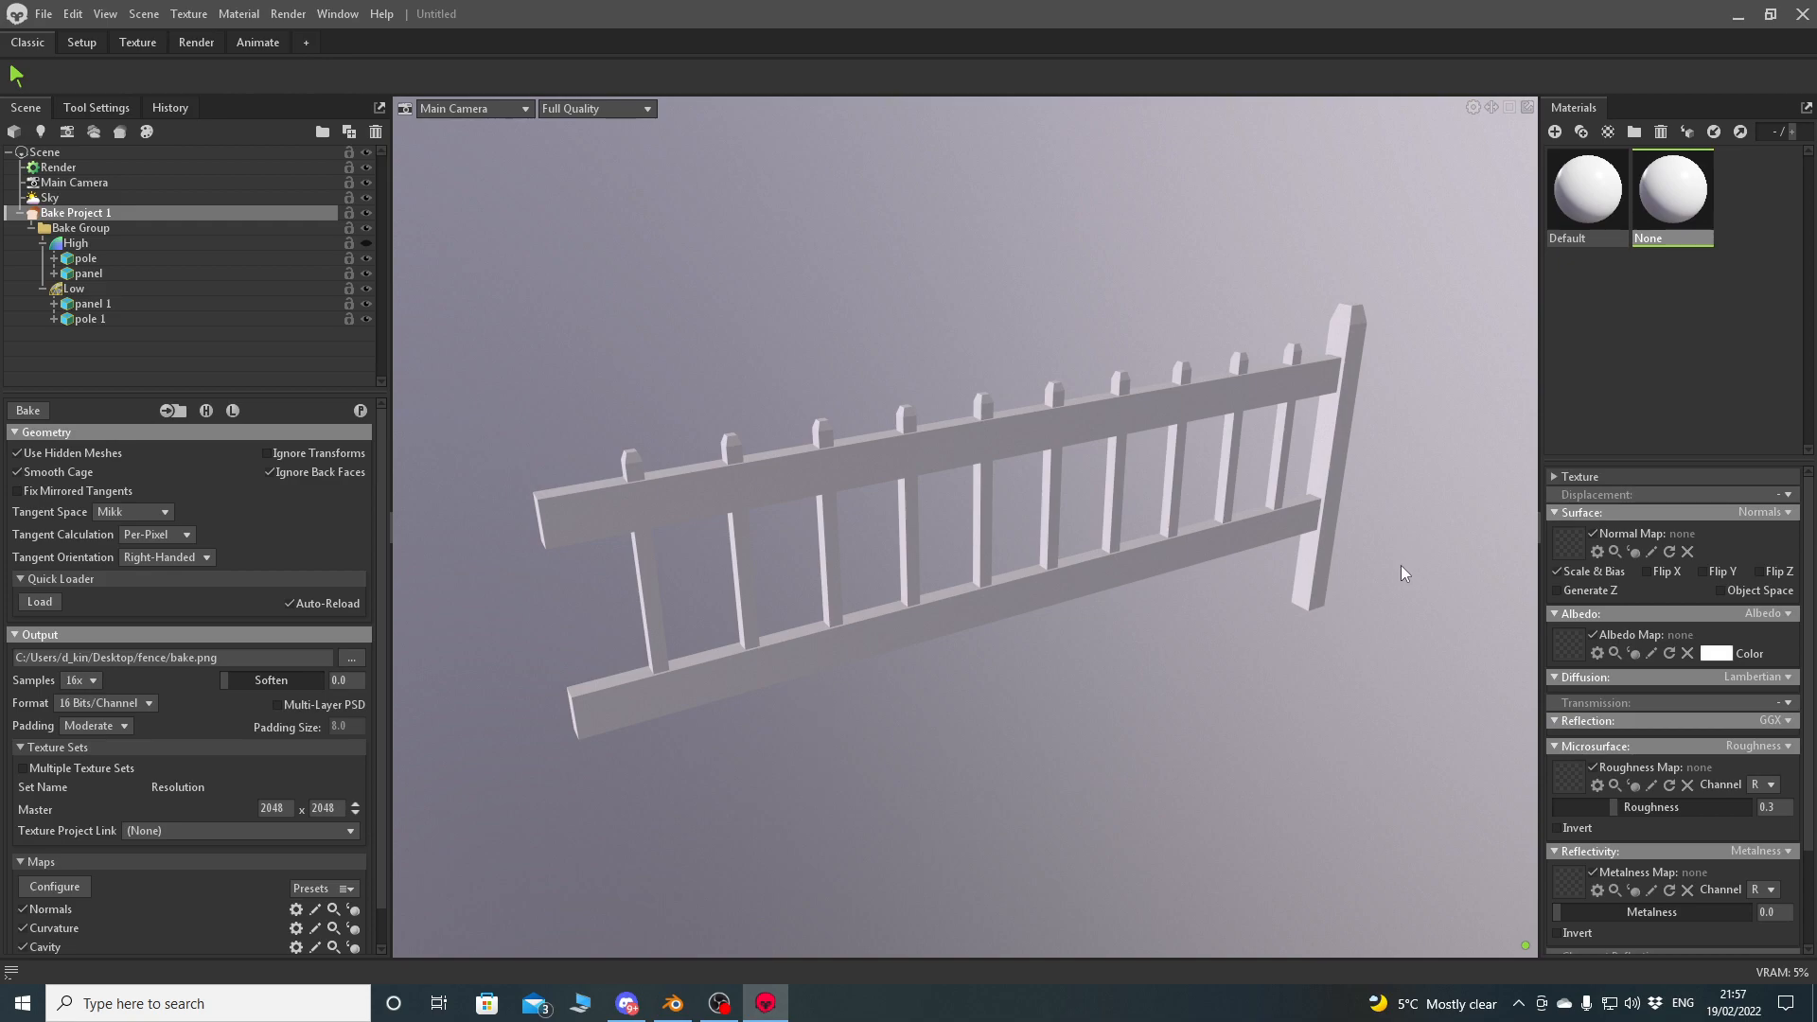
left_click_drag(1672, 189, 1321, 339)
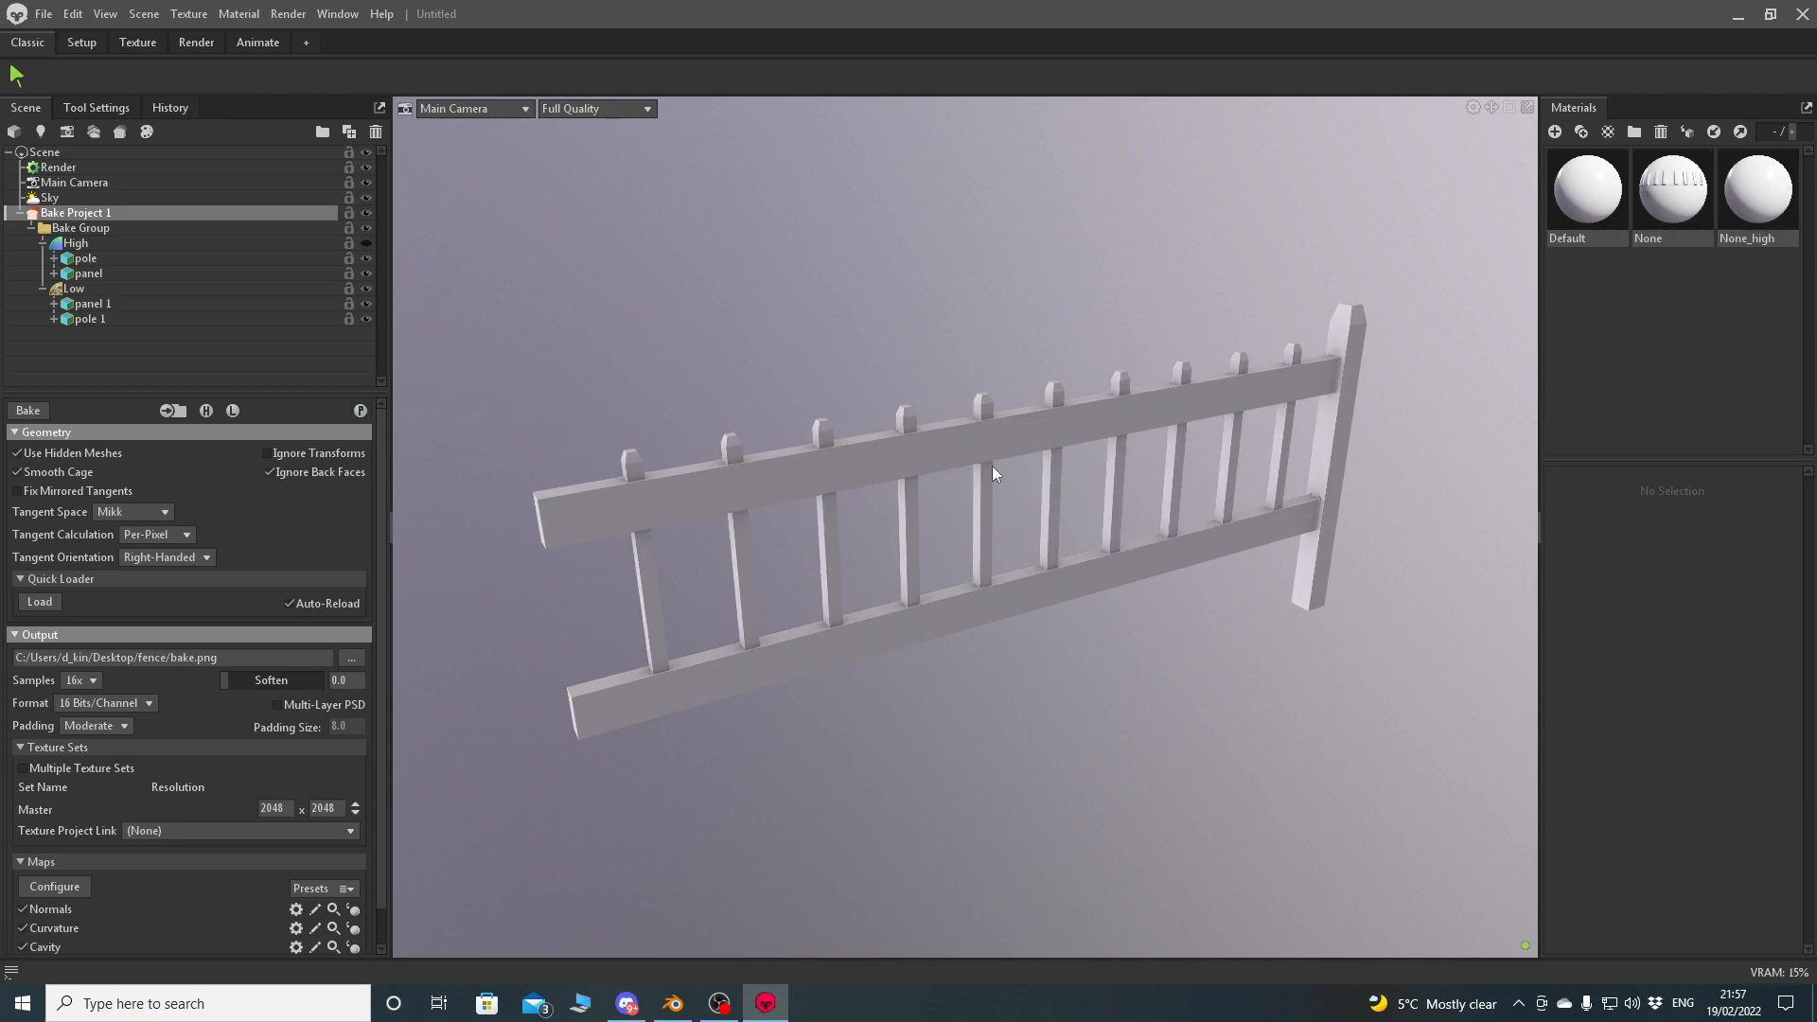
Examine the baked shading where the pickets meet the rails and across the whole fence.
scroll(995, 471, "up", 5)
scroll(965, 474, "up", 5)
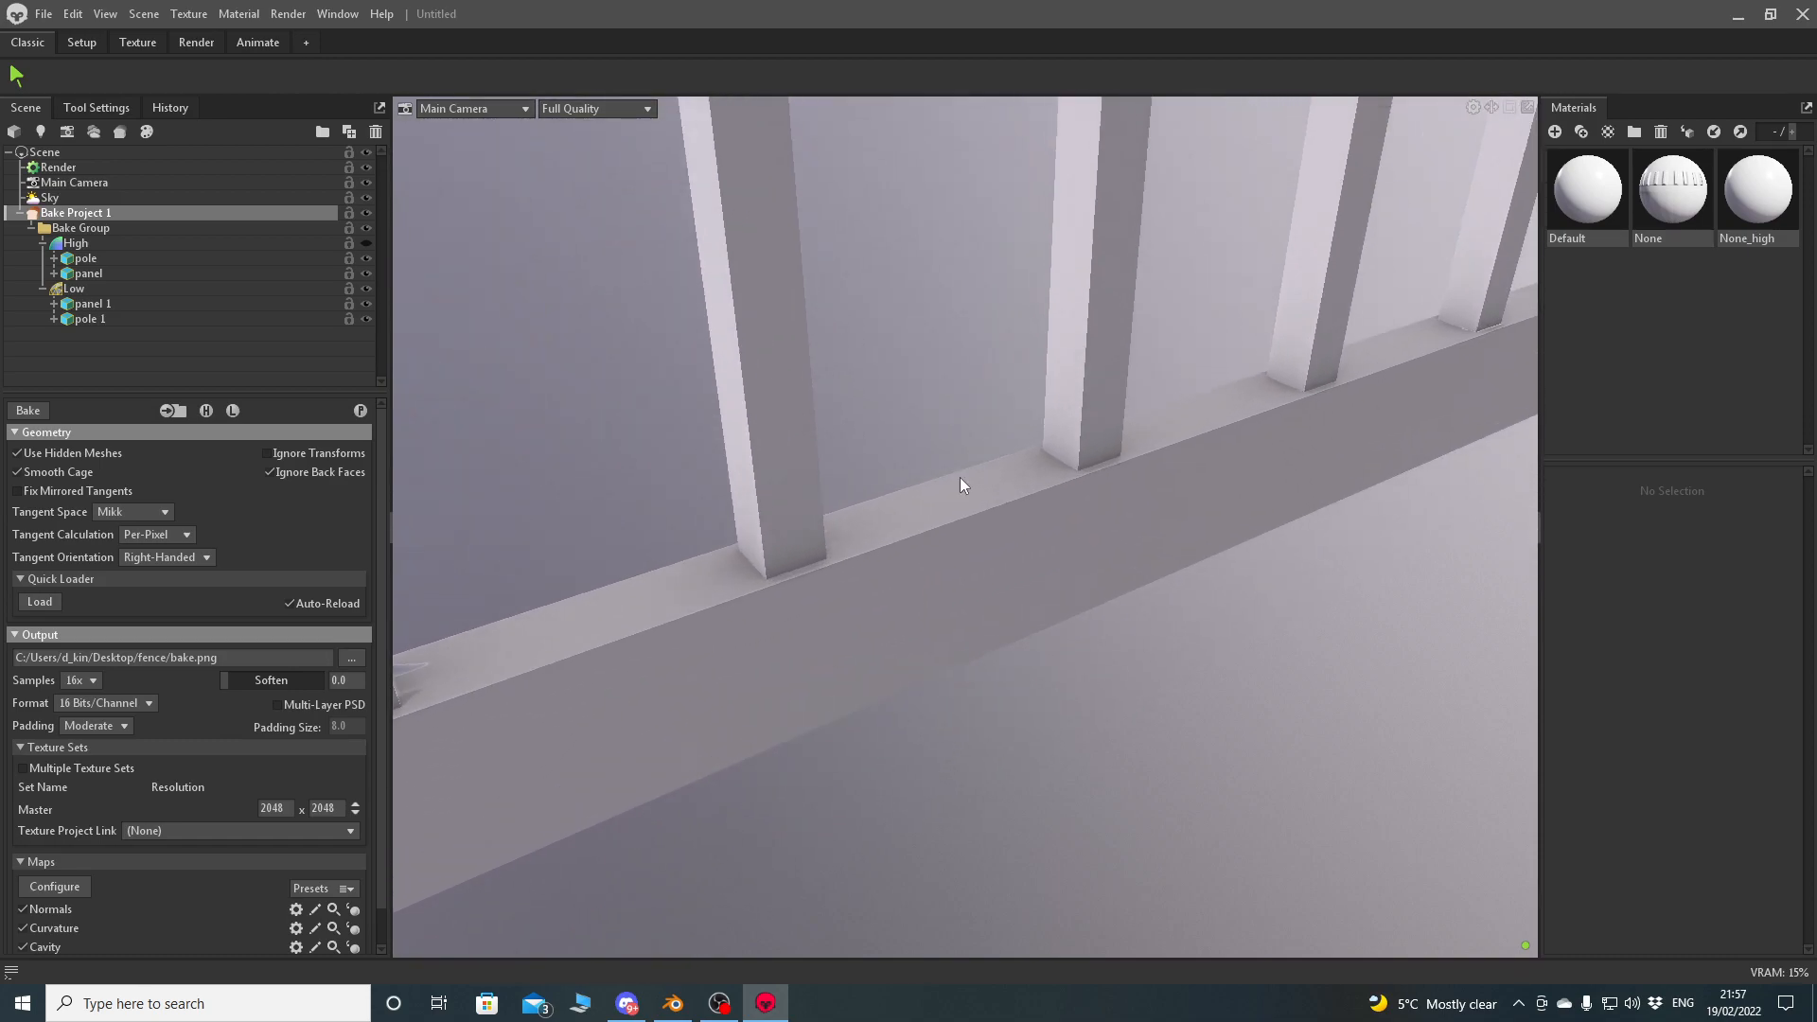
scroll(880, 568, "up", 2)
left_click_drag(876, 561, 945, 537)
scroll(965, 492, "down", 5)
left_click_drag(980, 424, 975, 514)
scroll(973, 508, "down", 10)
left_click_drag(1067, 477, 1011, 445)
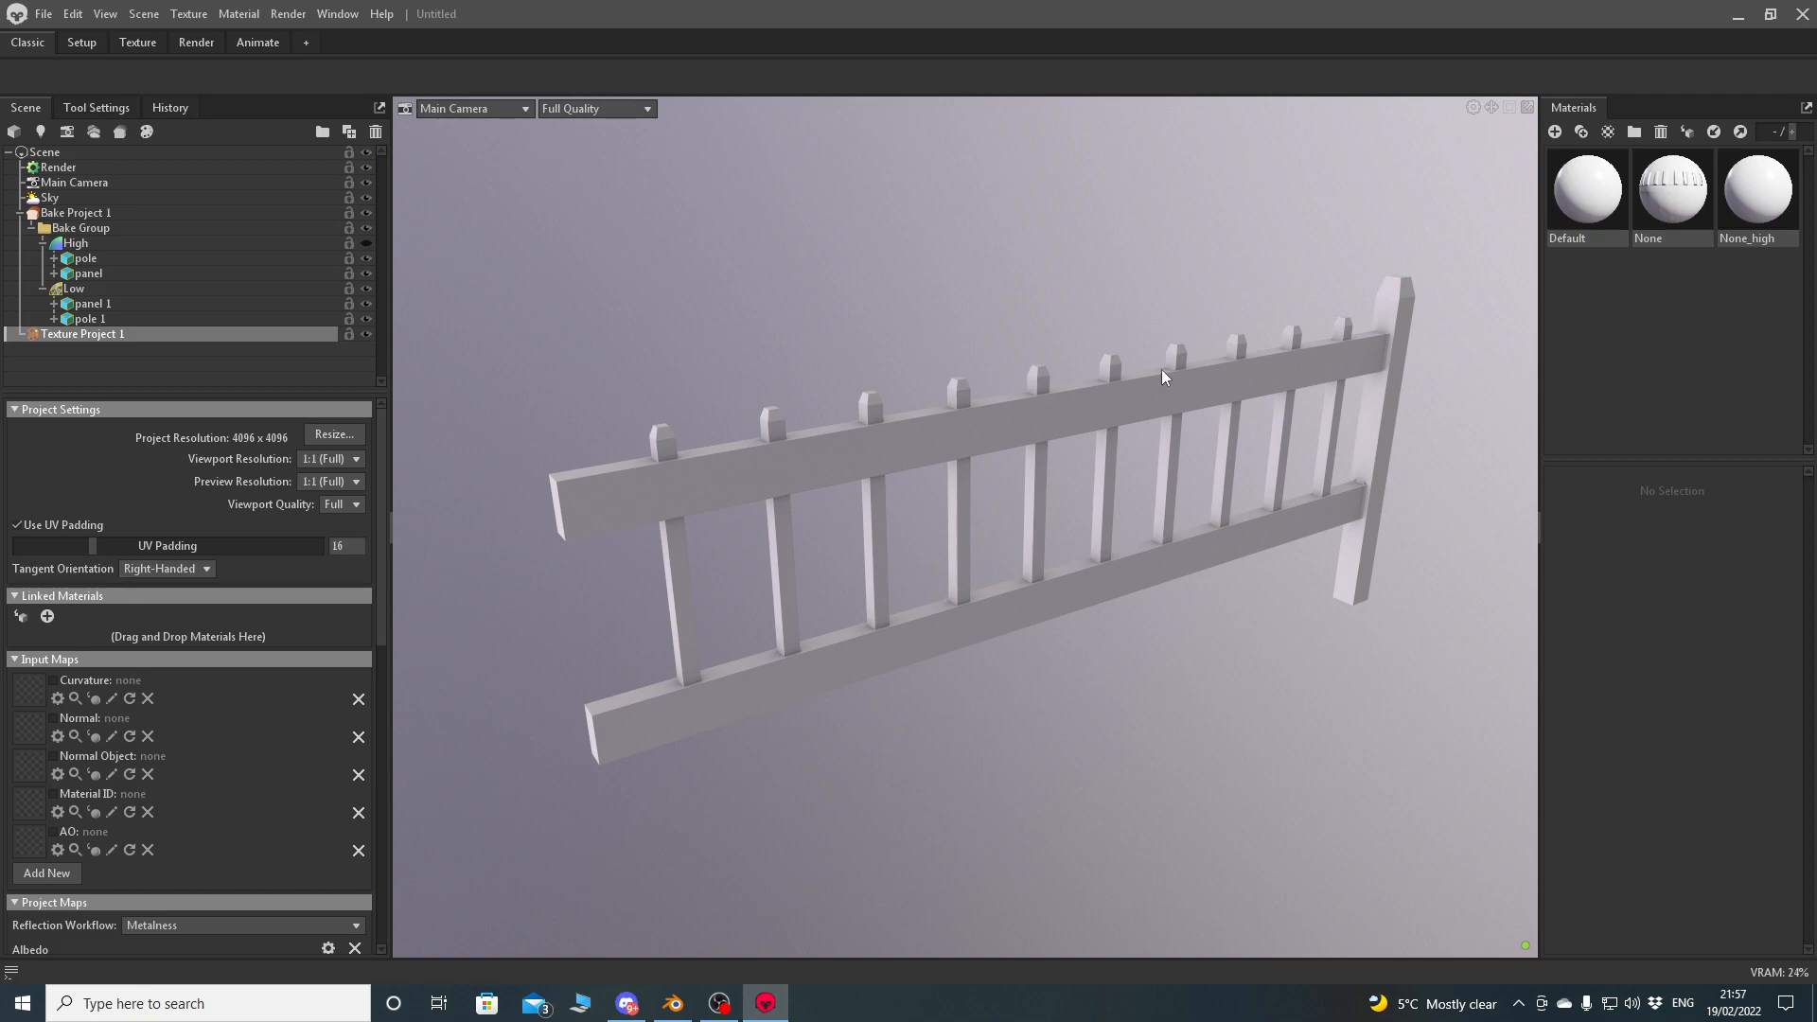
Link the None material to a new texture project.
left_click(1645, 245)
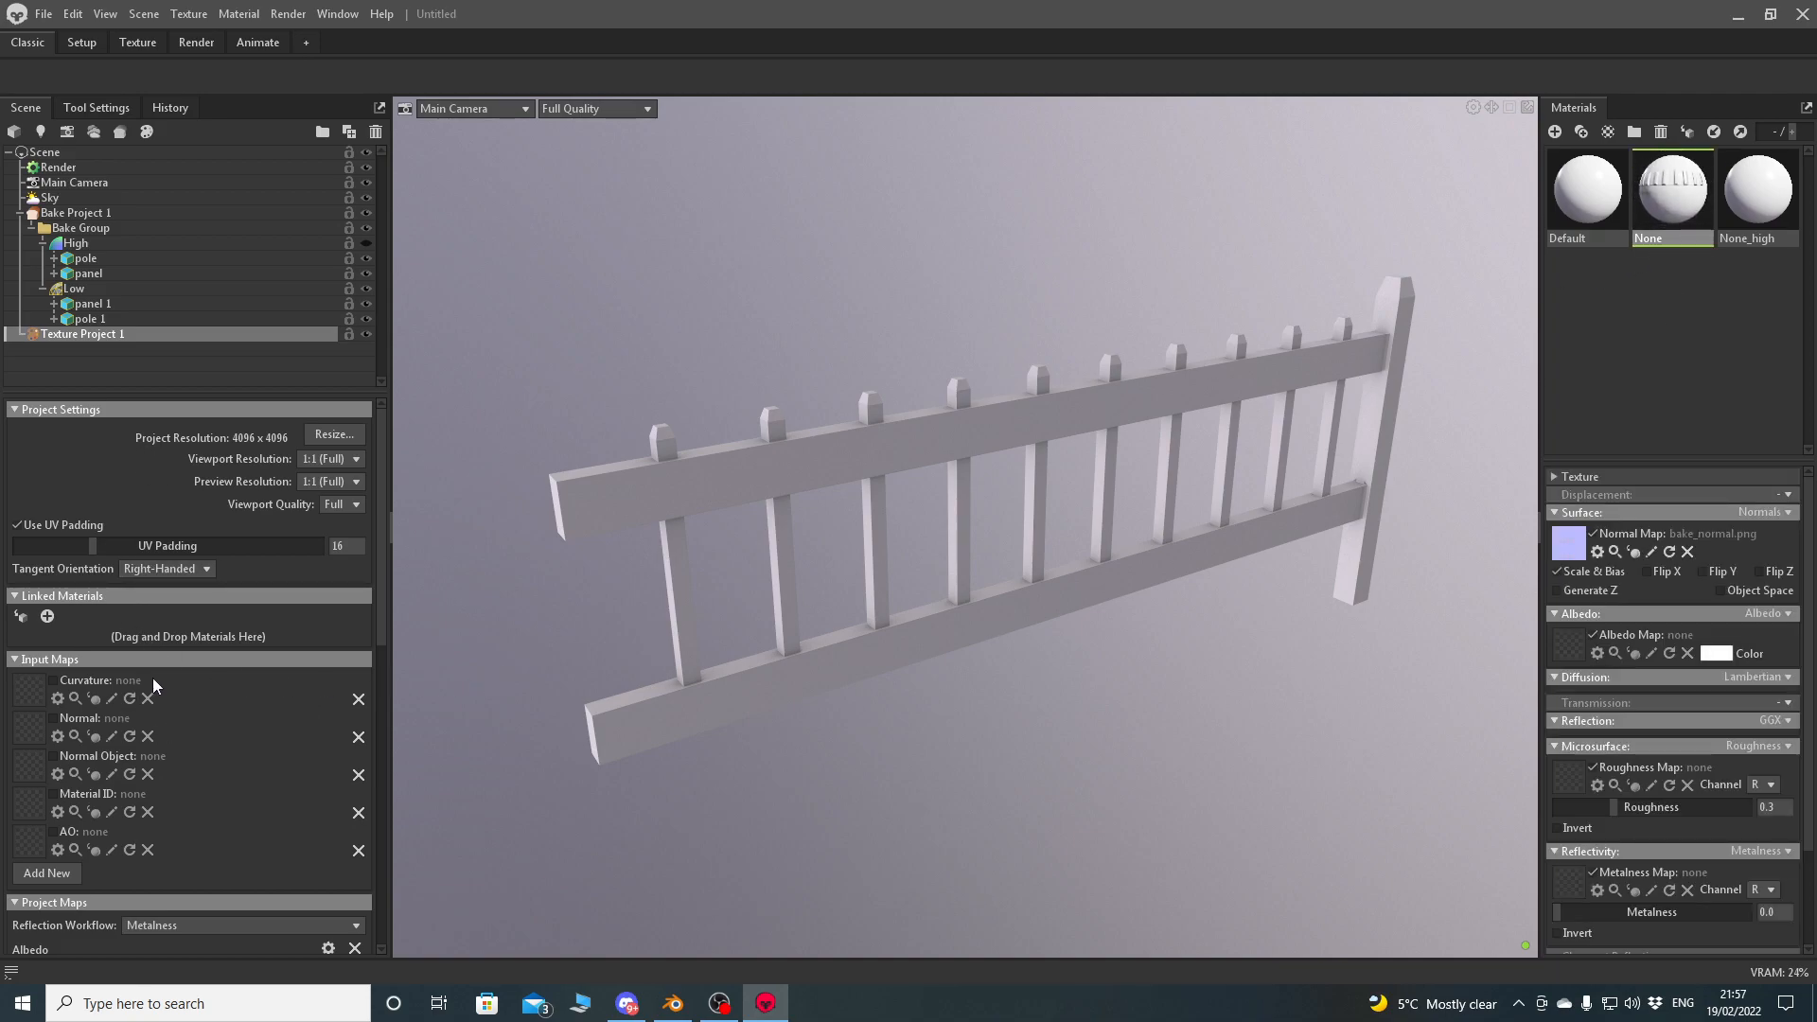
left_click(20, 617)
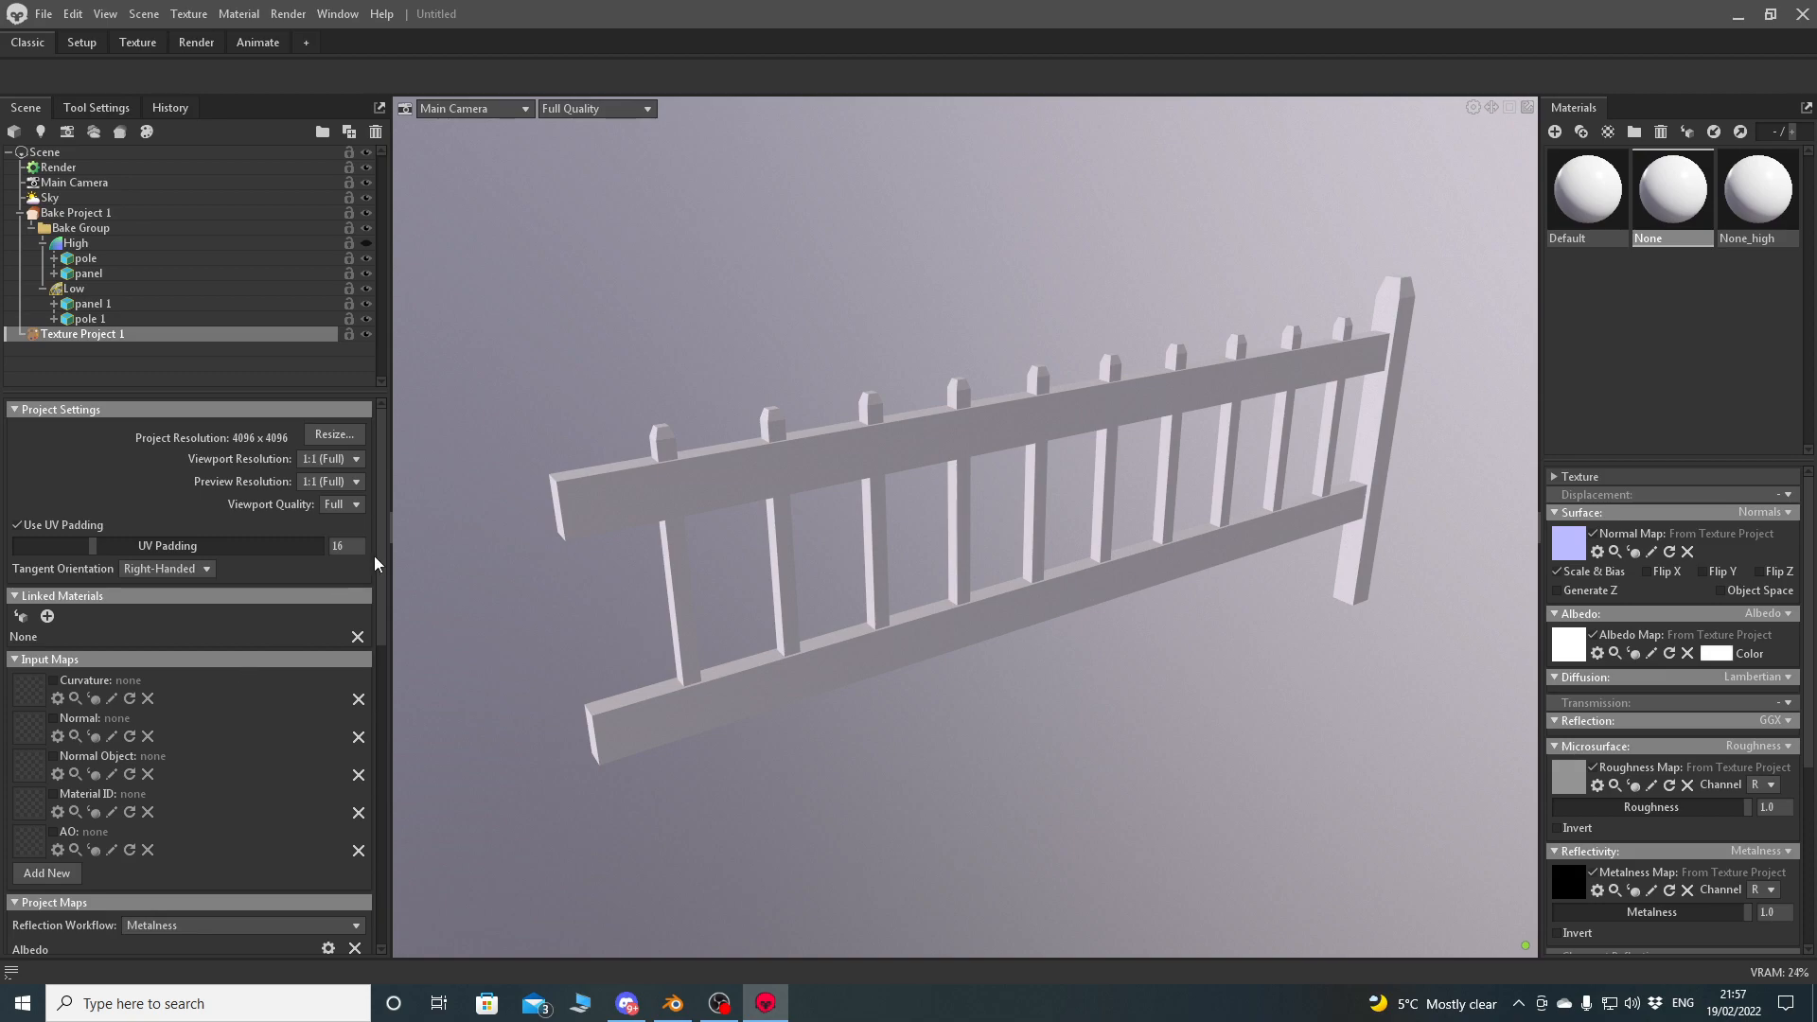
Load bake_curve.png as the Curvature input map and bake_normal.png as the Normal input map.
scroll(373, 559, "down", 2)
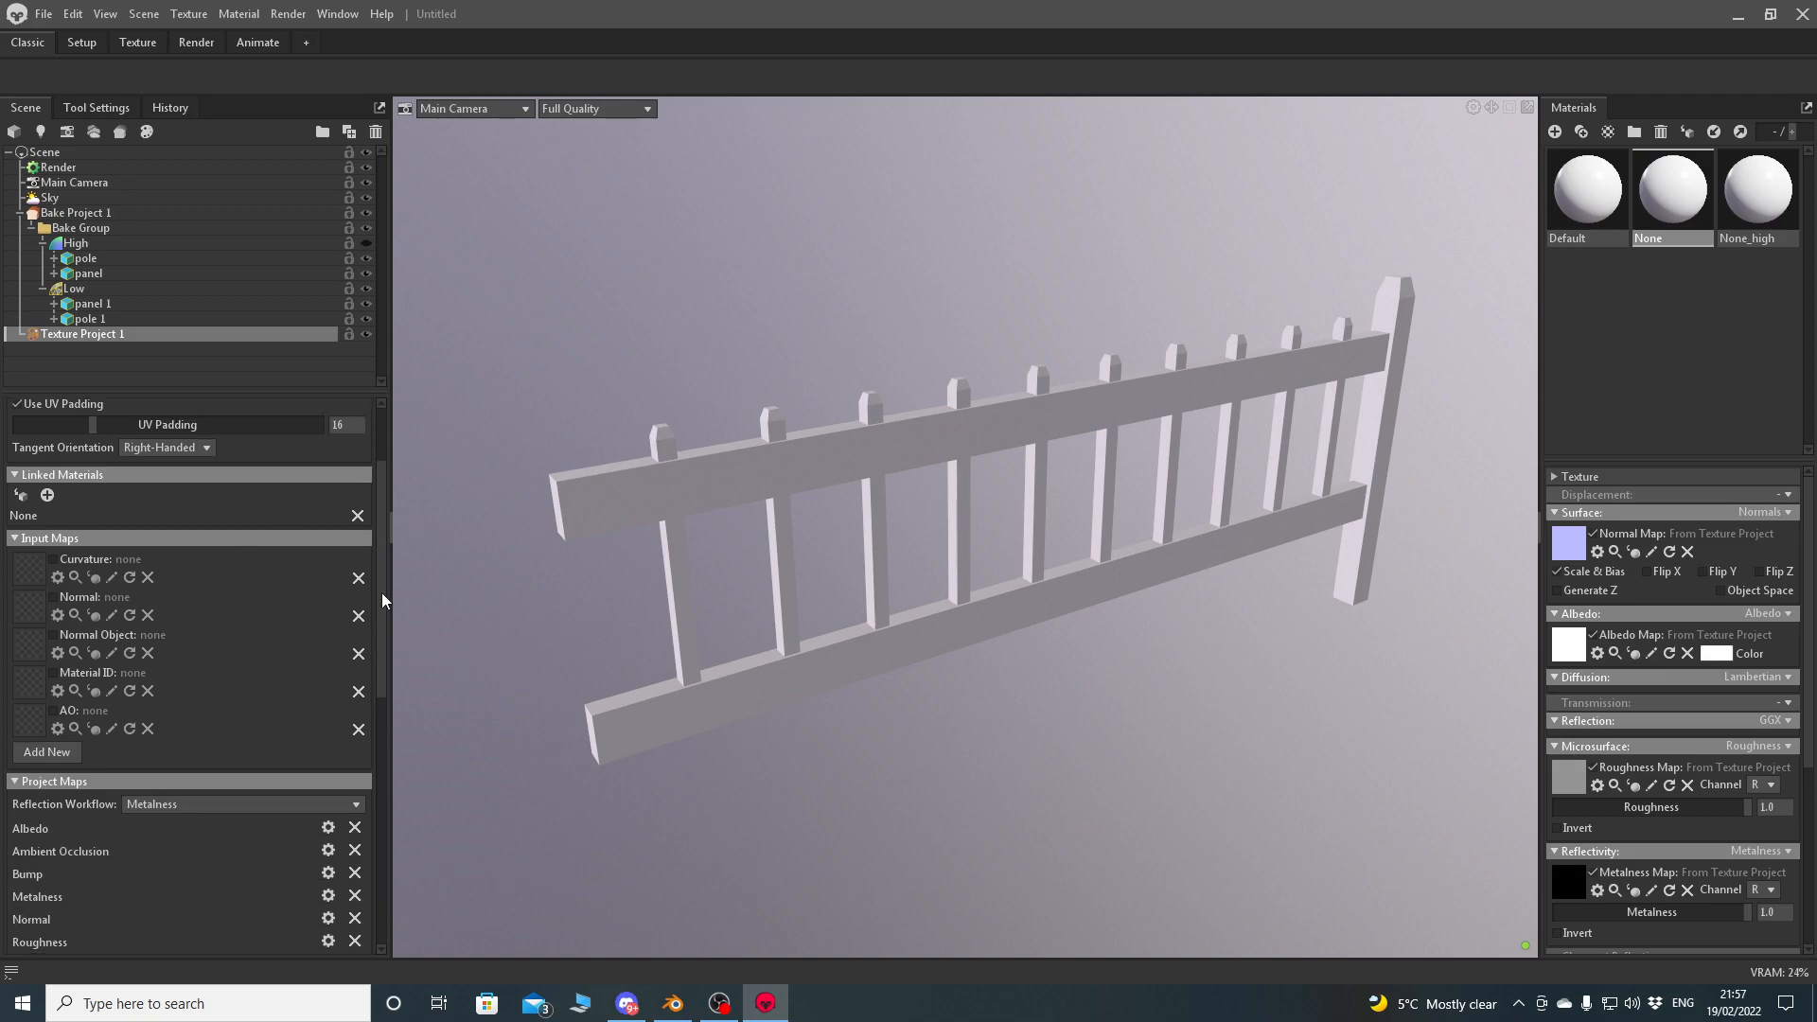
left_click(30, 572)
double_click(983, 371)
left_click(30, 611)
double_click(1100, 373)
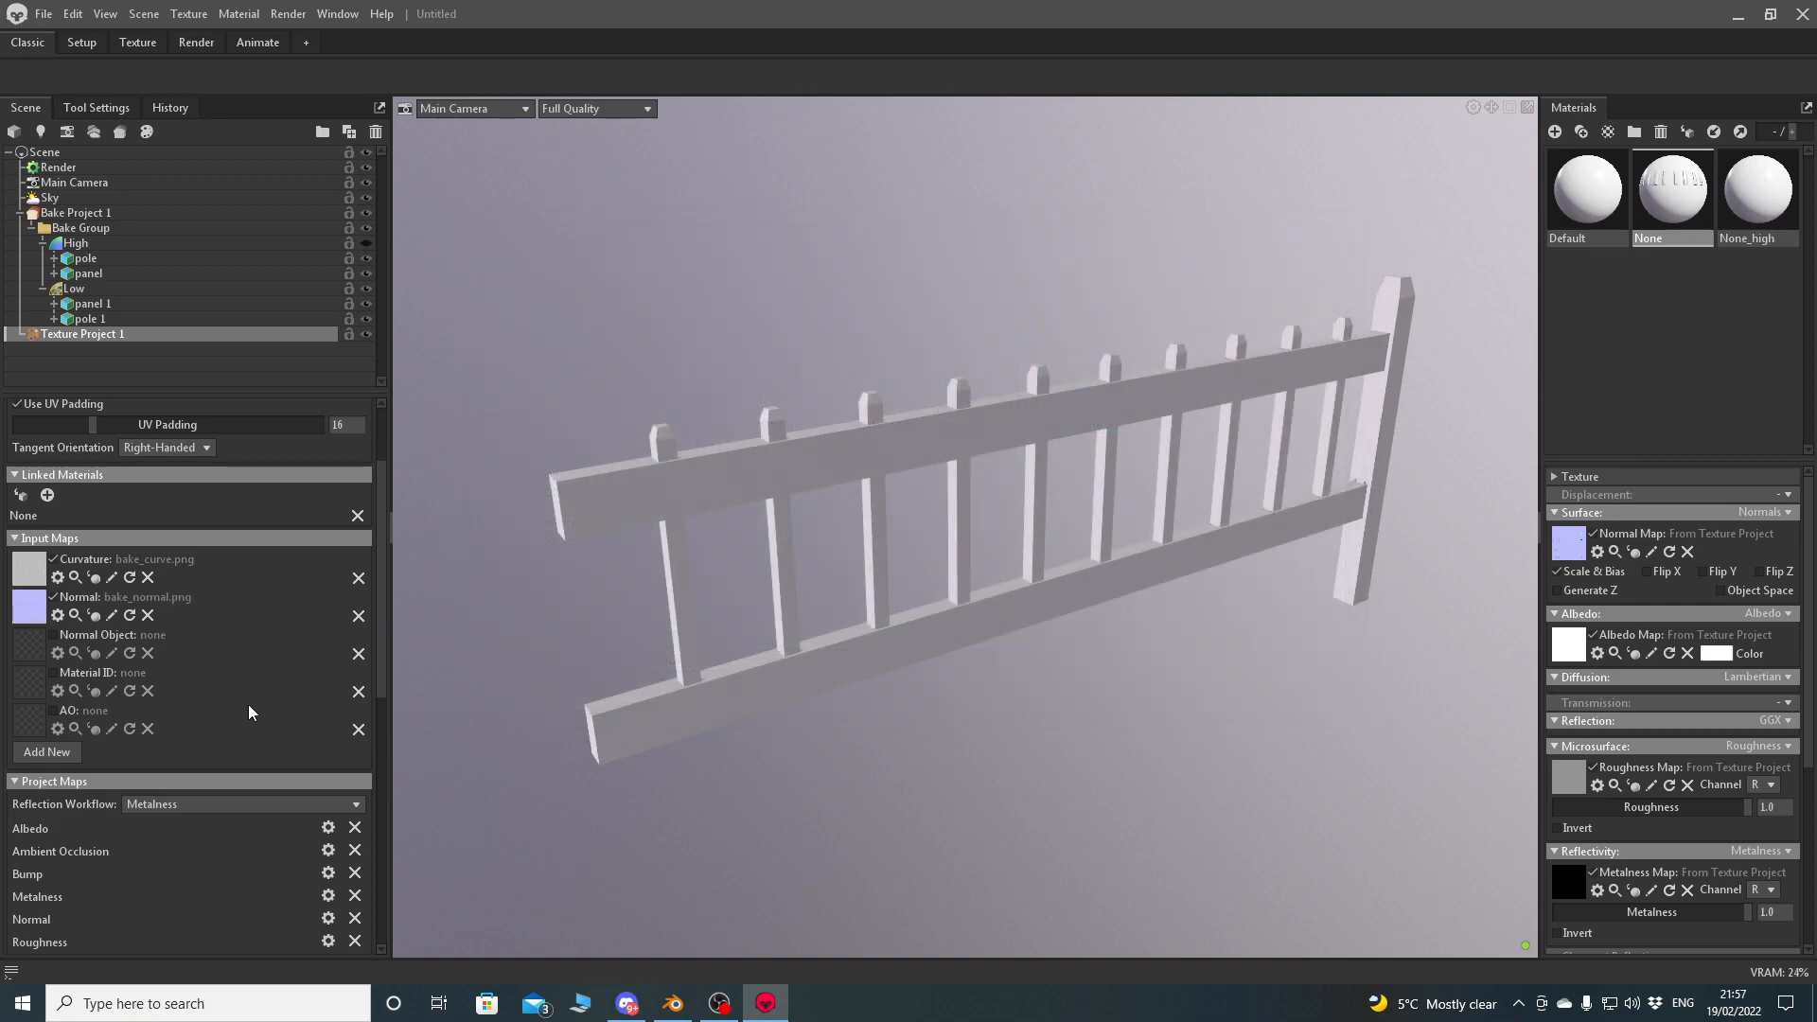
Remove the Normal Object and Material ID input maps and load bake_ao.png as the AO input.
left_click(359, 653)
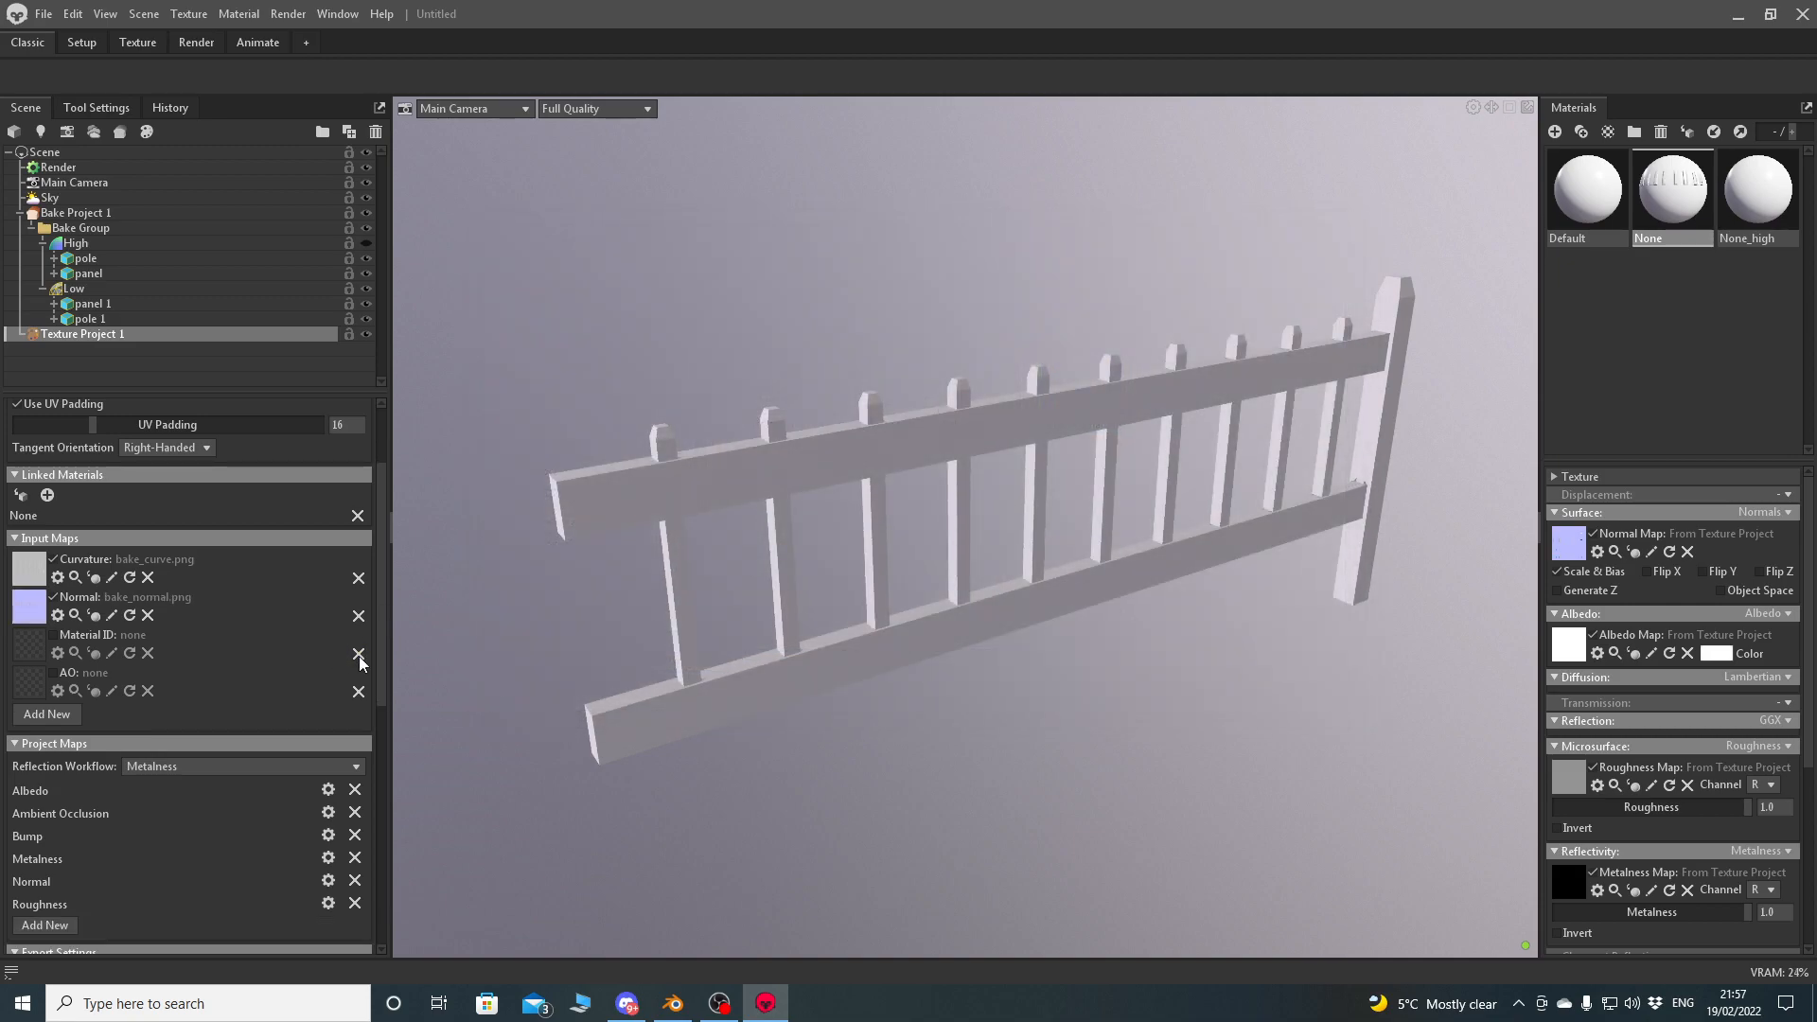
left_click(359, 655)
left_click(17, 642)
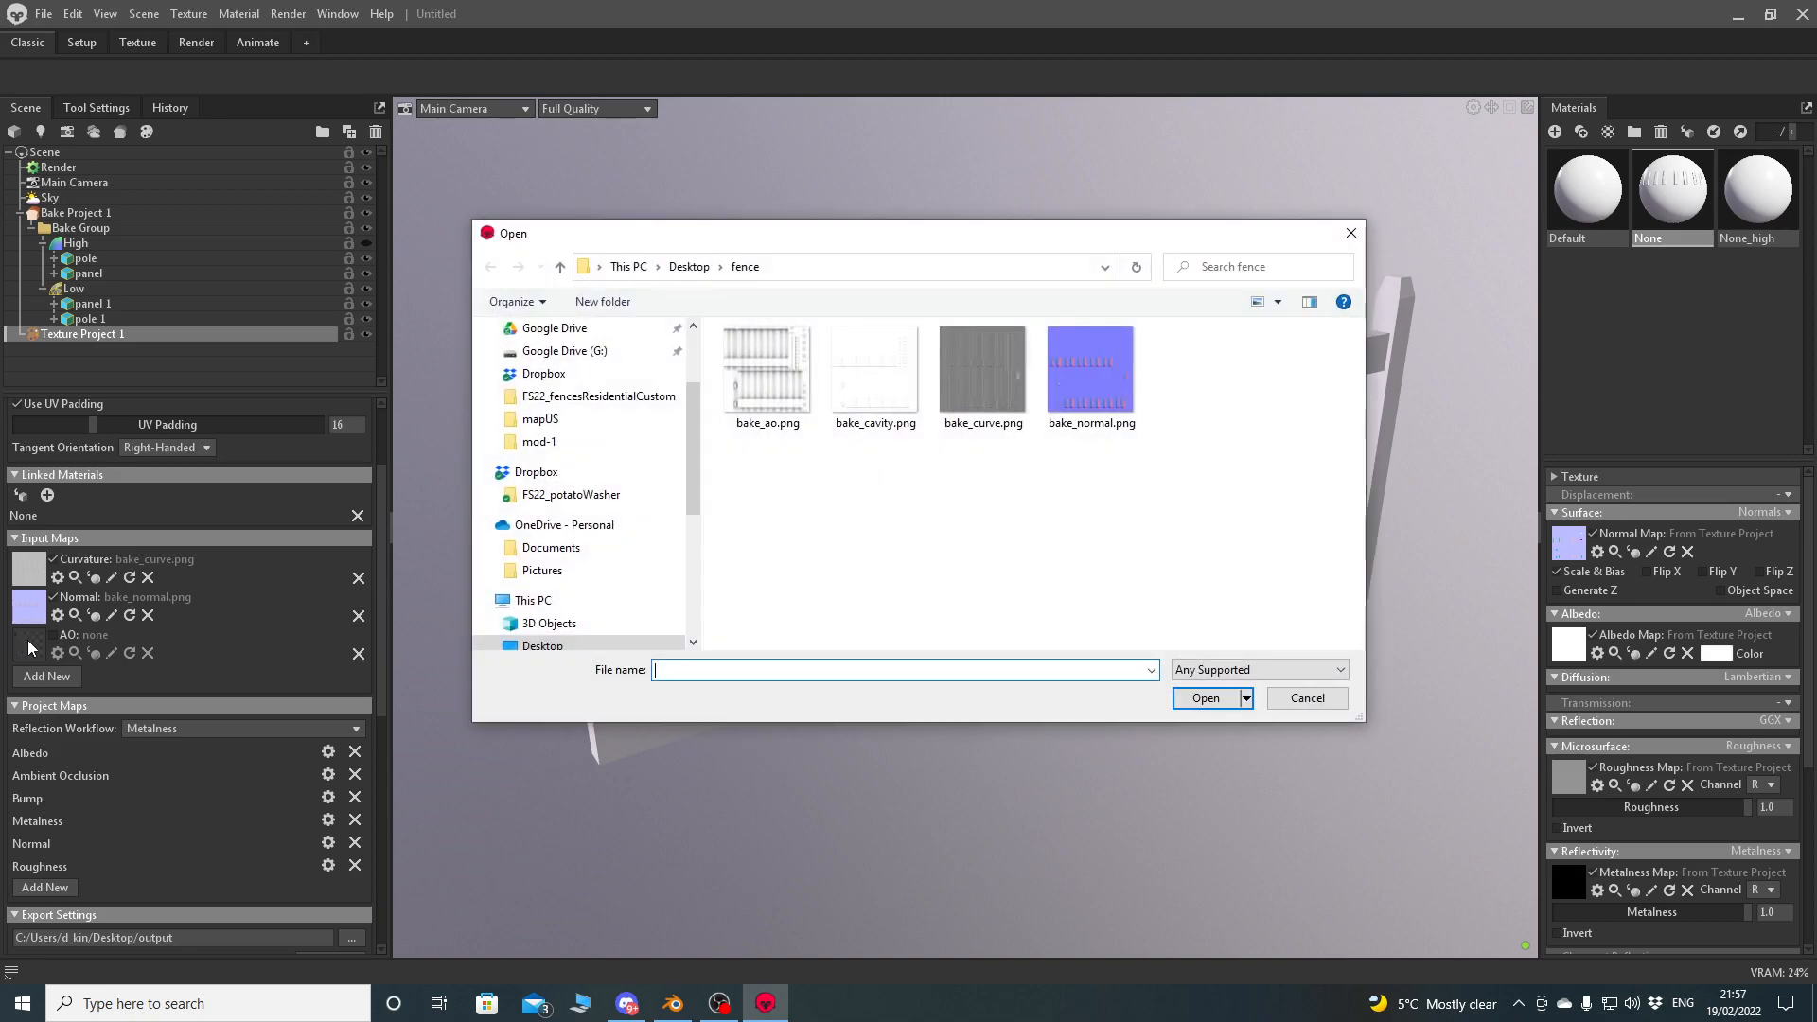
double_click(791, 392)
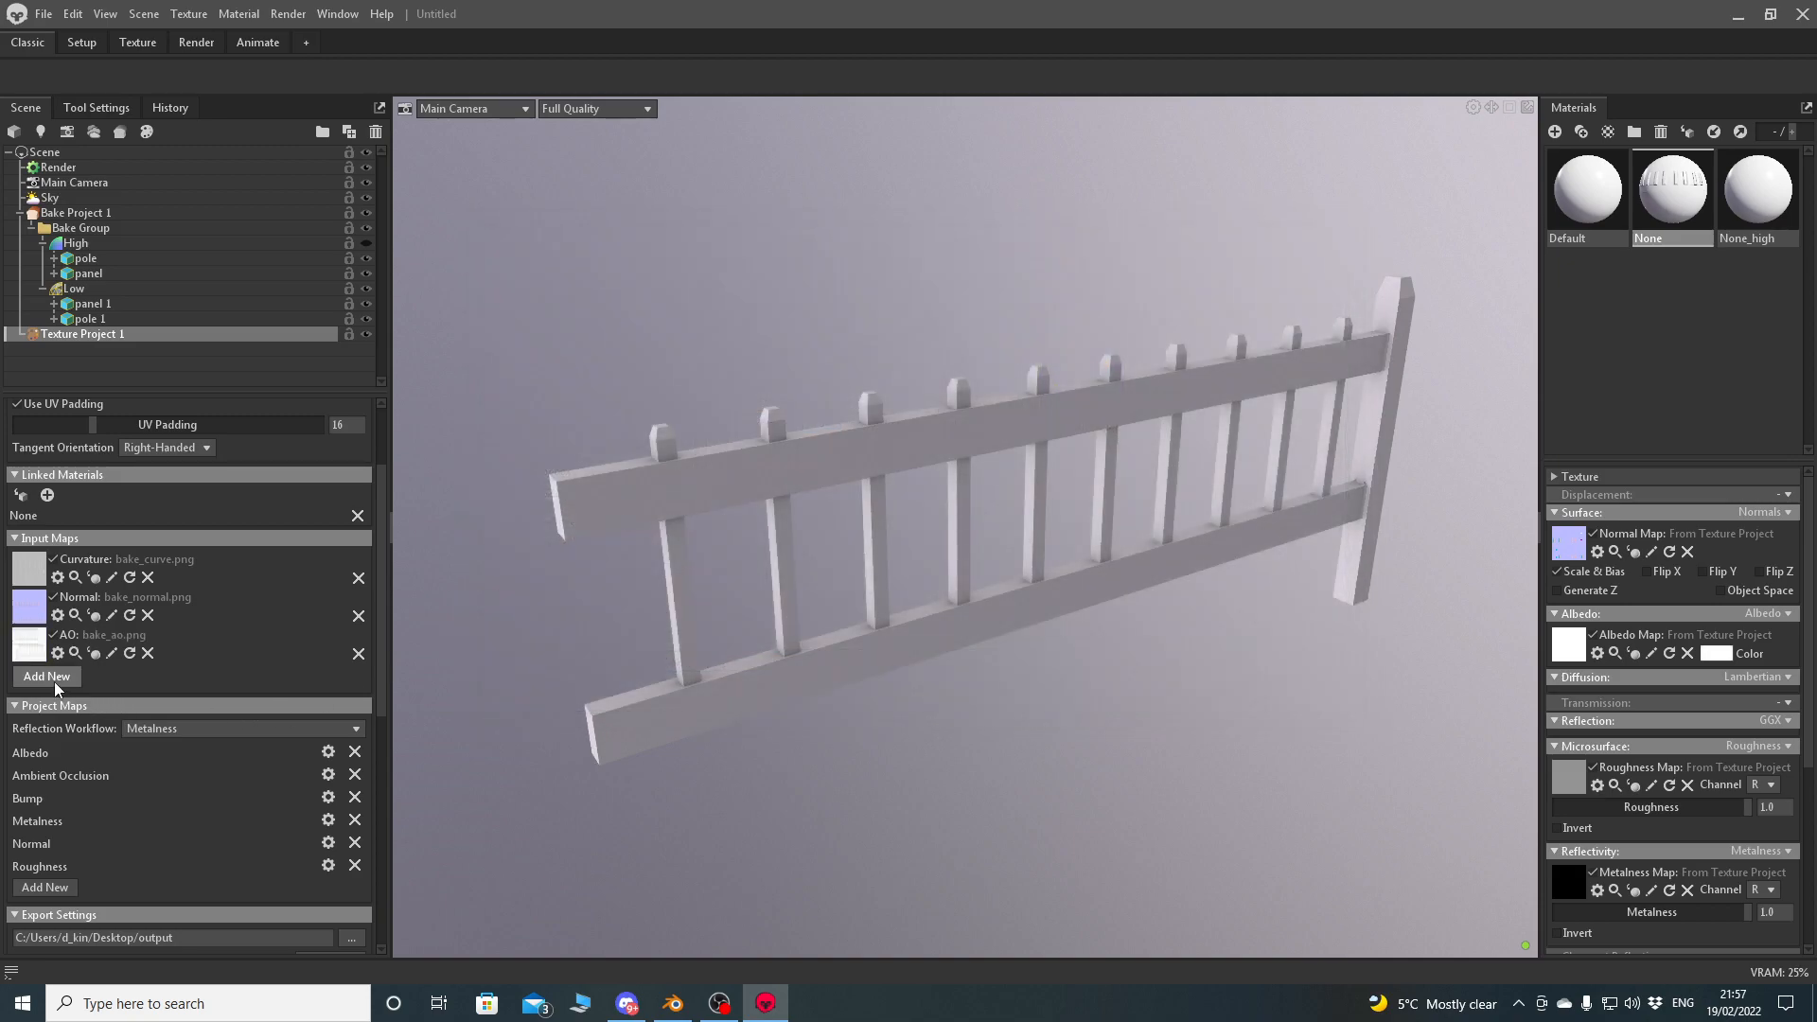
Add a Cavity input map to the texture project and load bake_cavity.png into it.
left_click(54, 680)
left_click(35, 391)
double_click(875, 378)
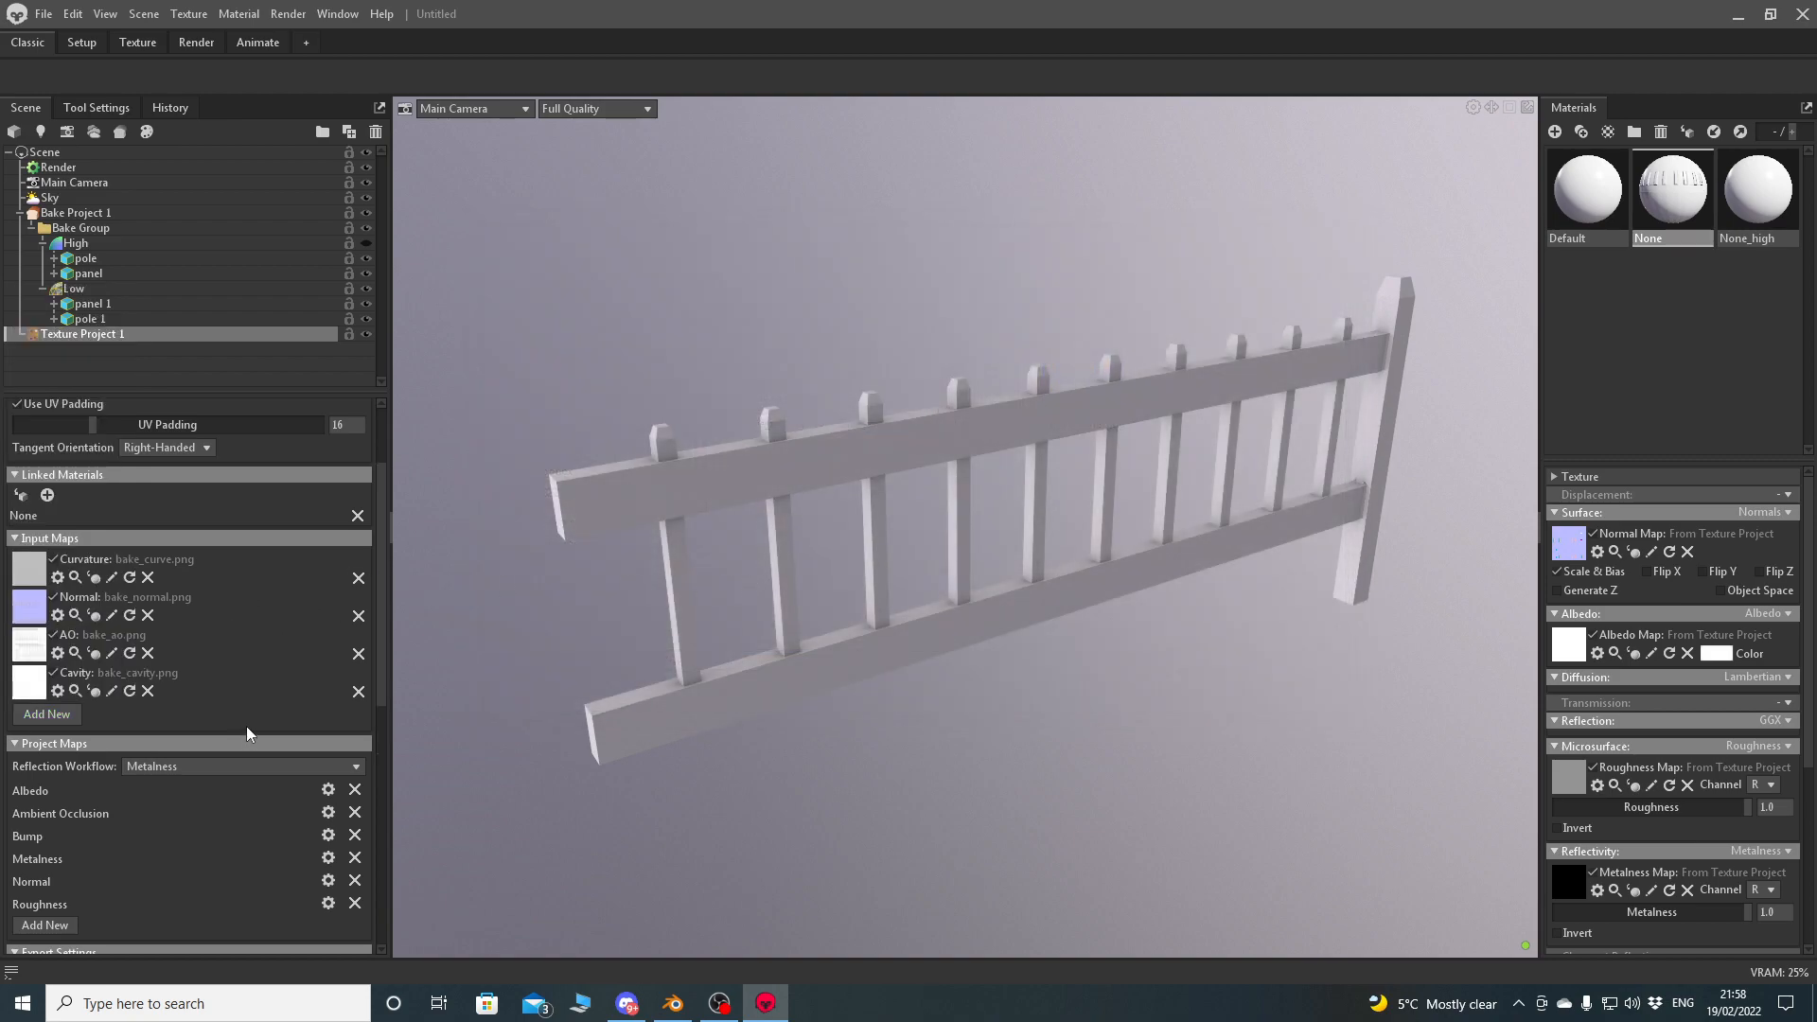
Switch to the Texture workspace and filter the library's Materials category by "wood".
scroll(378, 656, "up", 3)
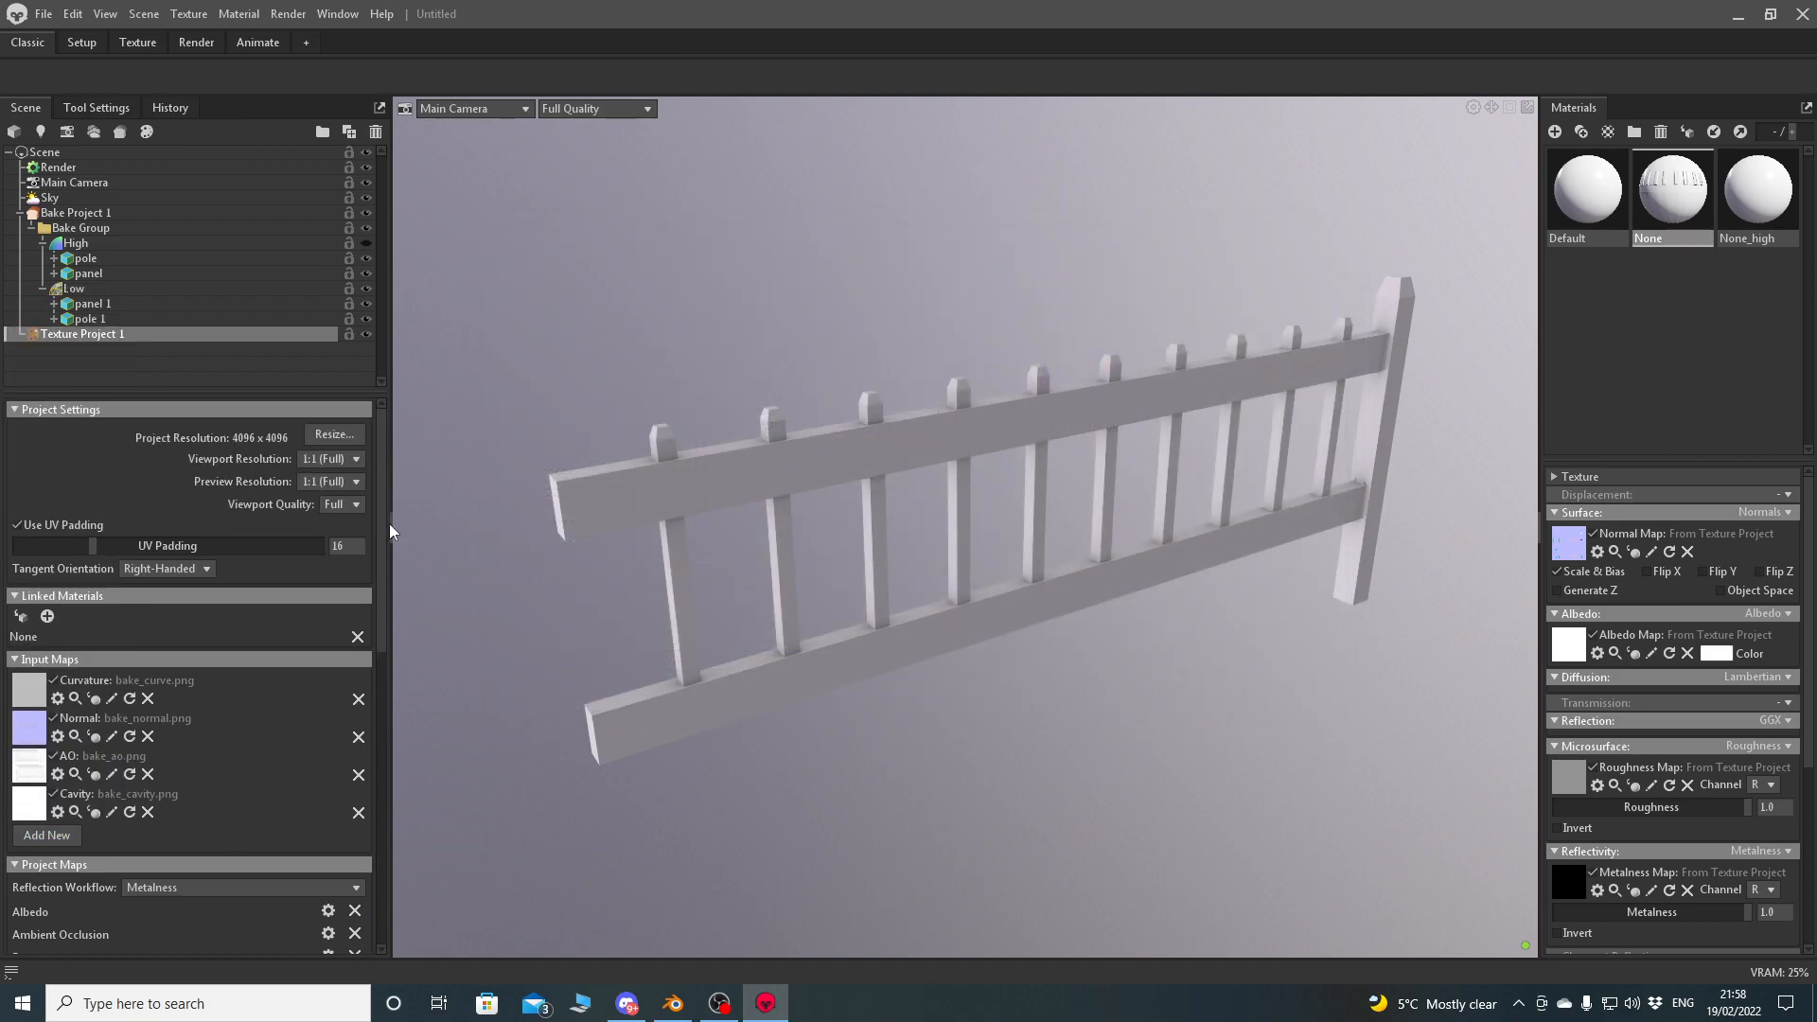
left_click(137, 42)
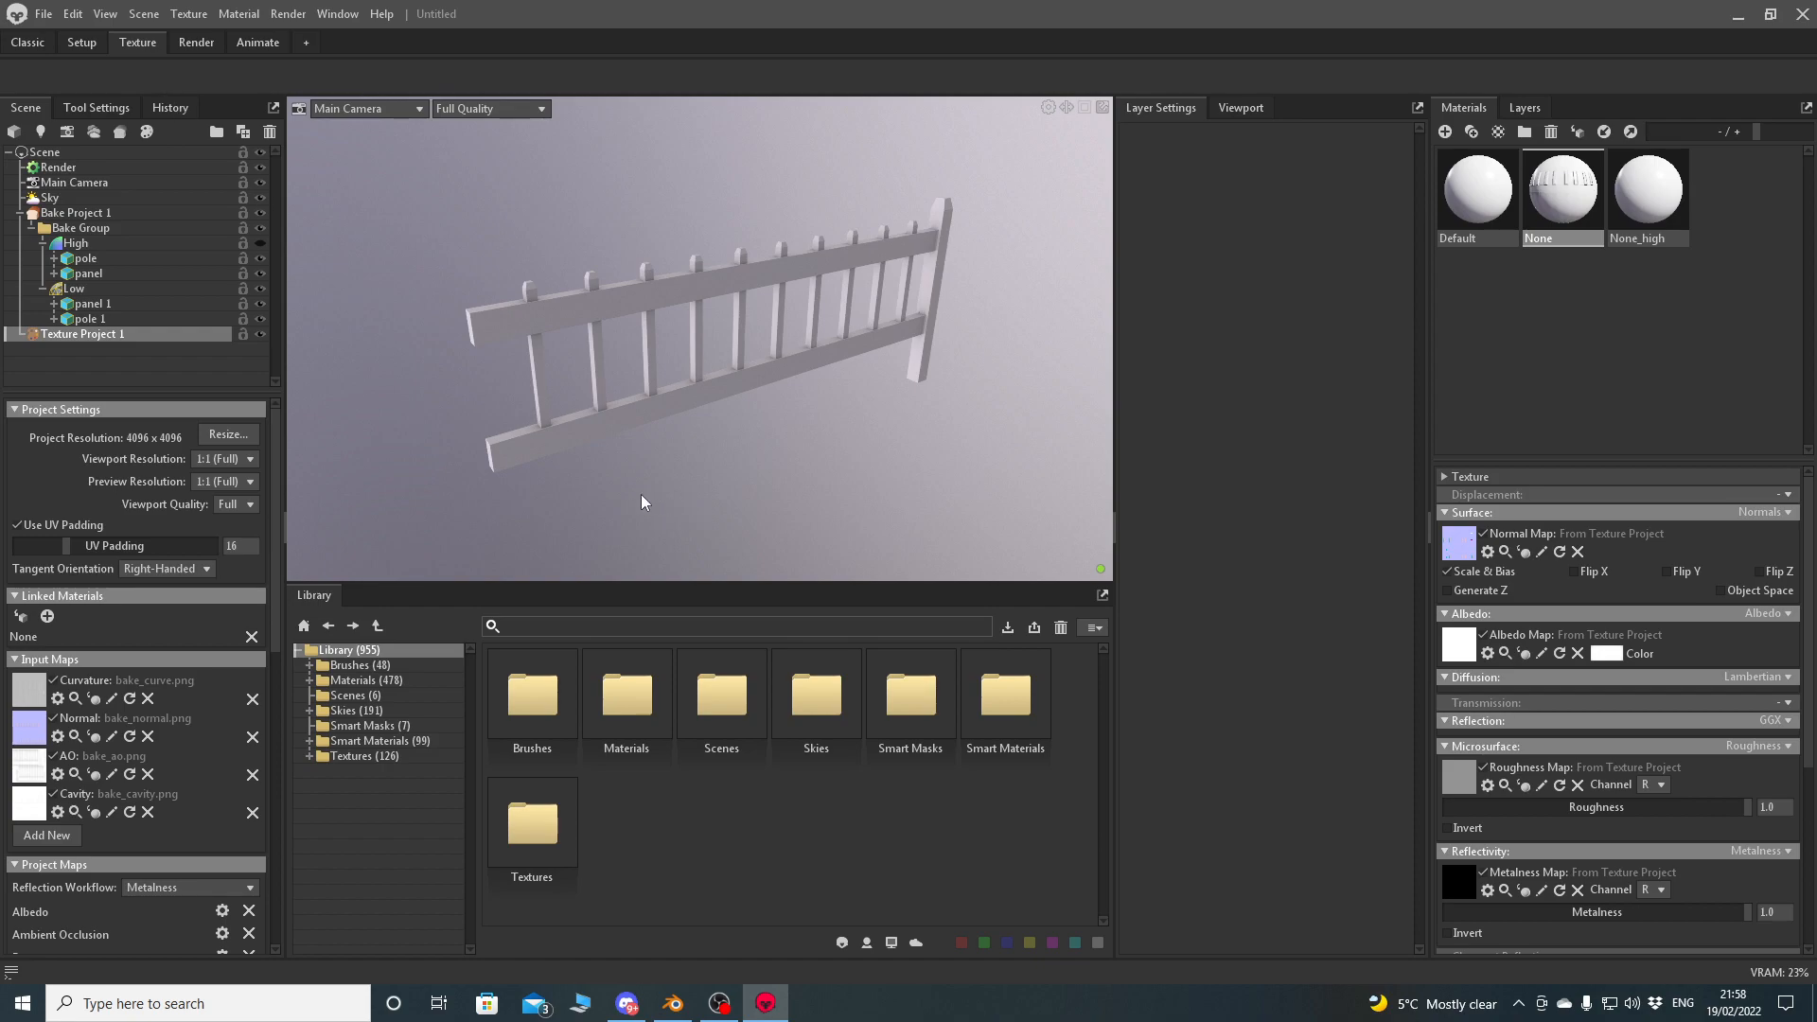
left_click_drag(496, 382, 606, 395)
scroll(717, 264, "up", 4)
left_click_drag(718, 264, 681, 365)
middle_click_drag(682, 366, 696, 293)
scroll(697, 293, "up", 3)
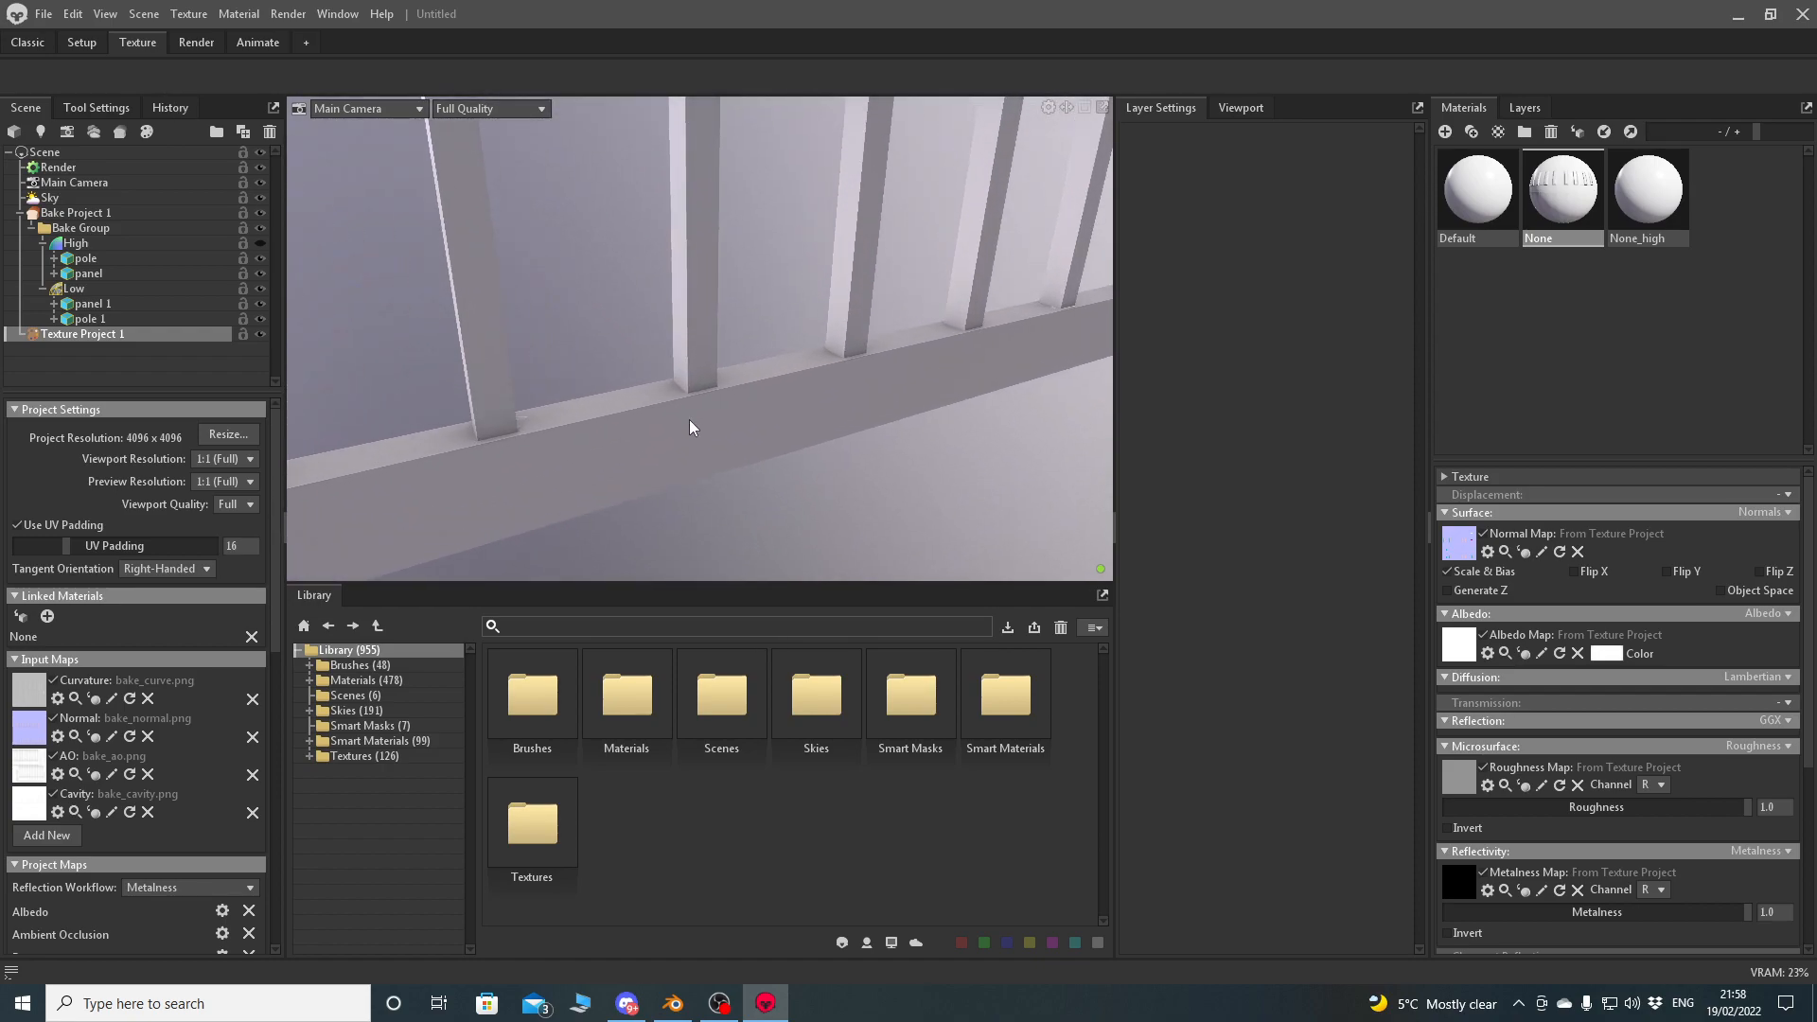
left_click_drag(689, 418, 647, 468)
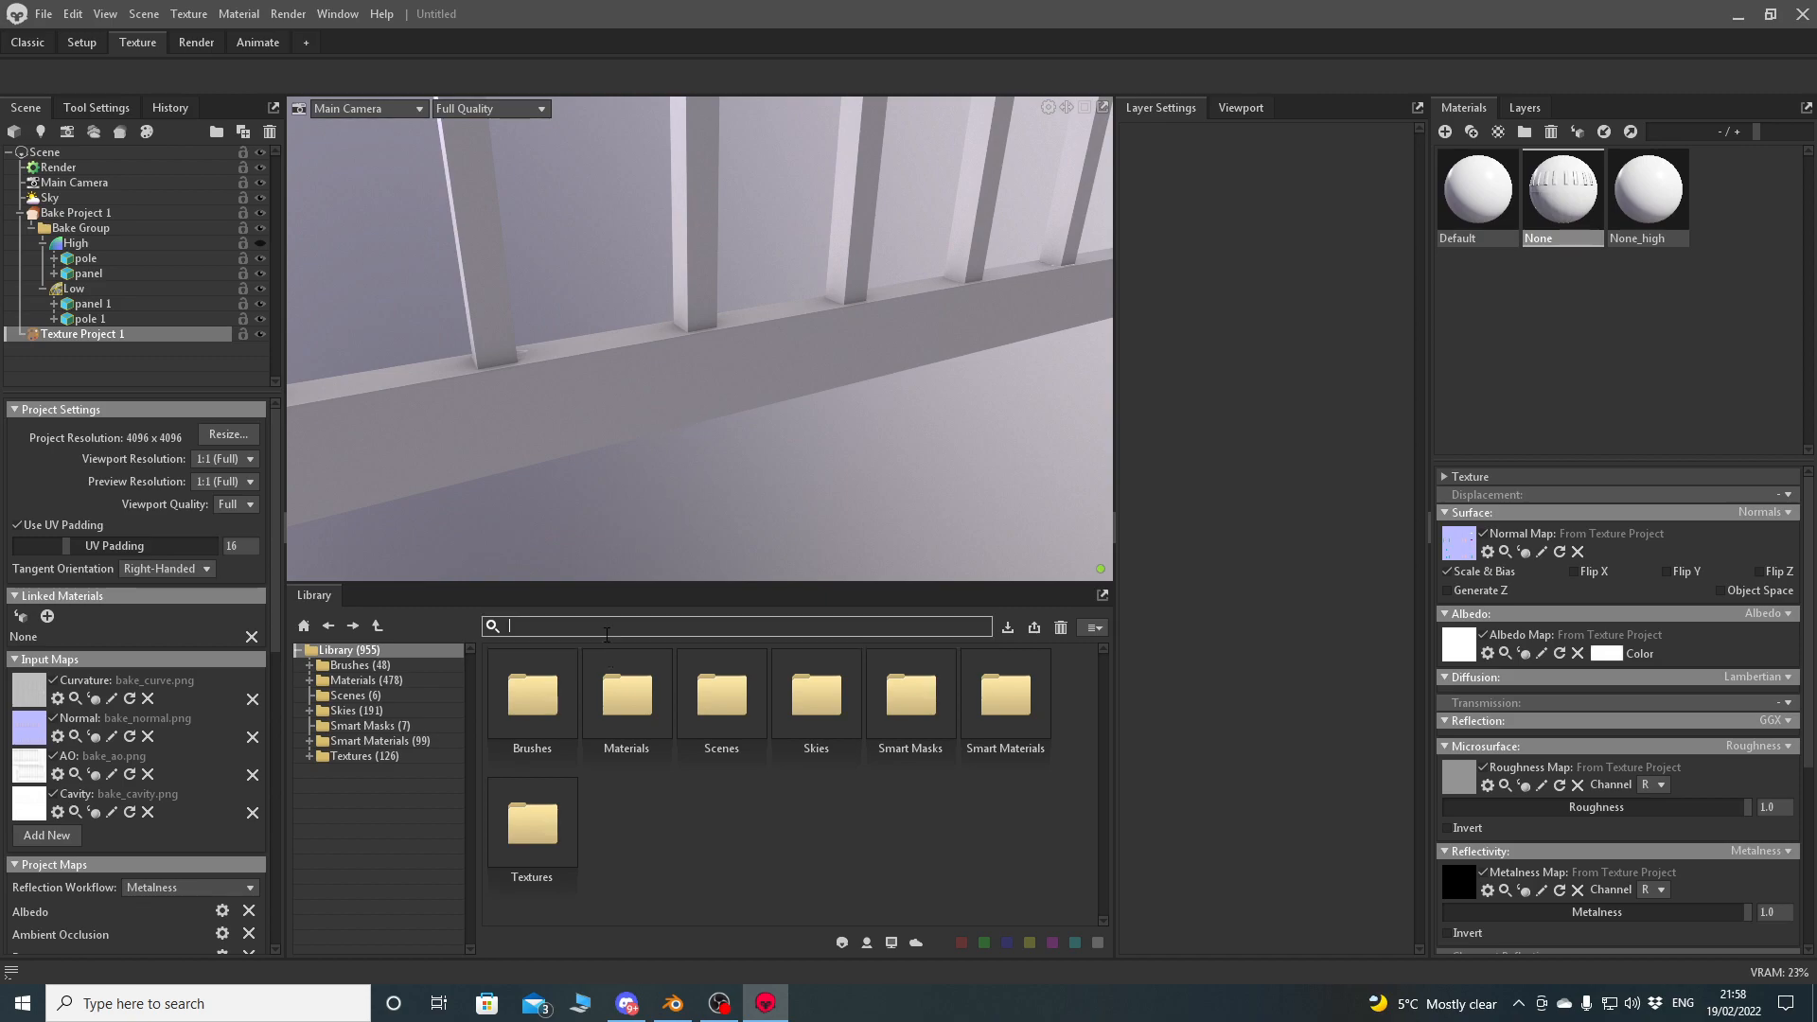
left_click(363, 682)
left_click(563, 625)
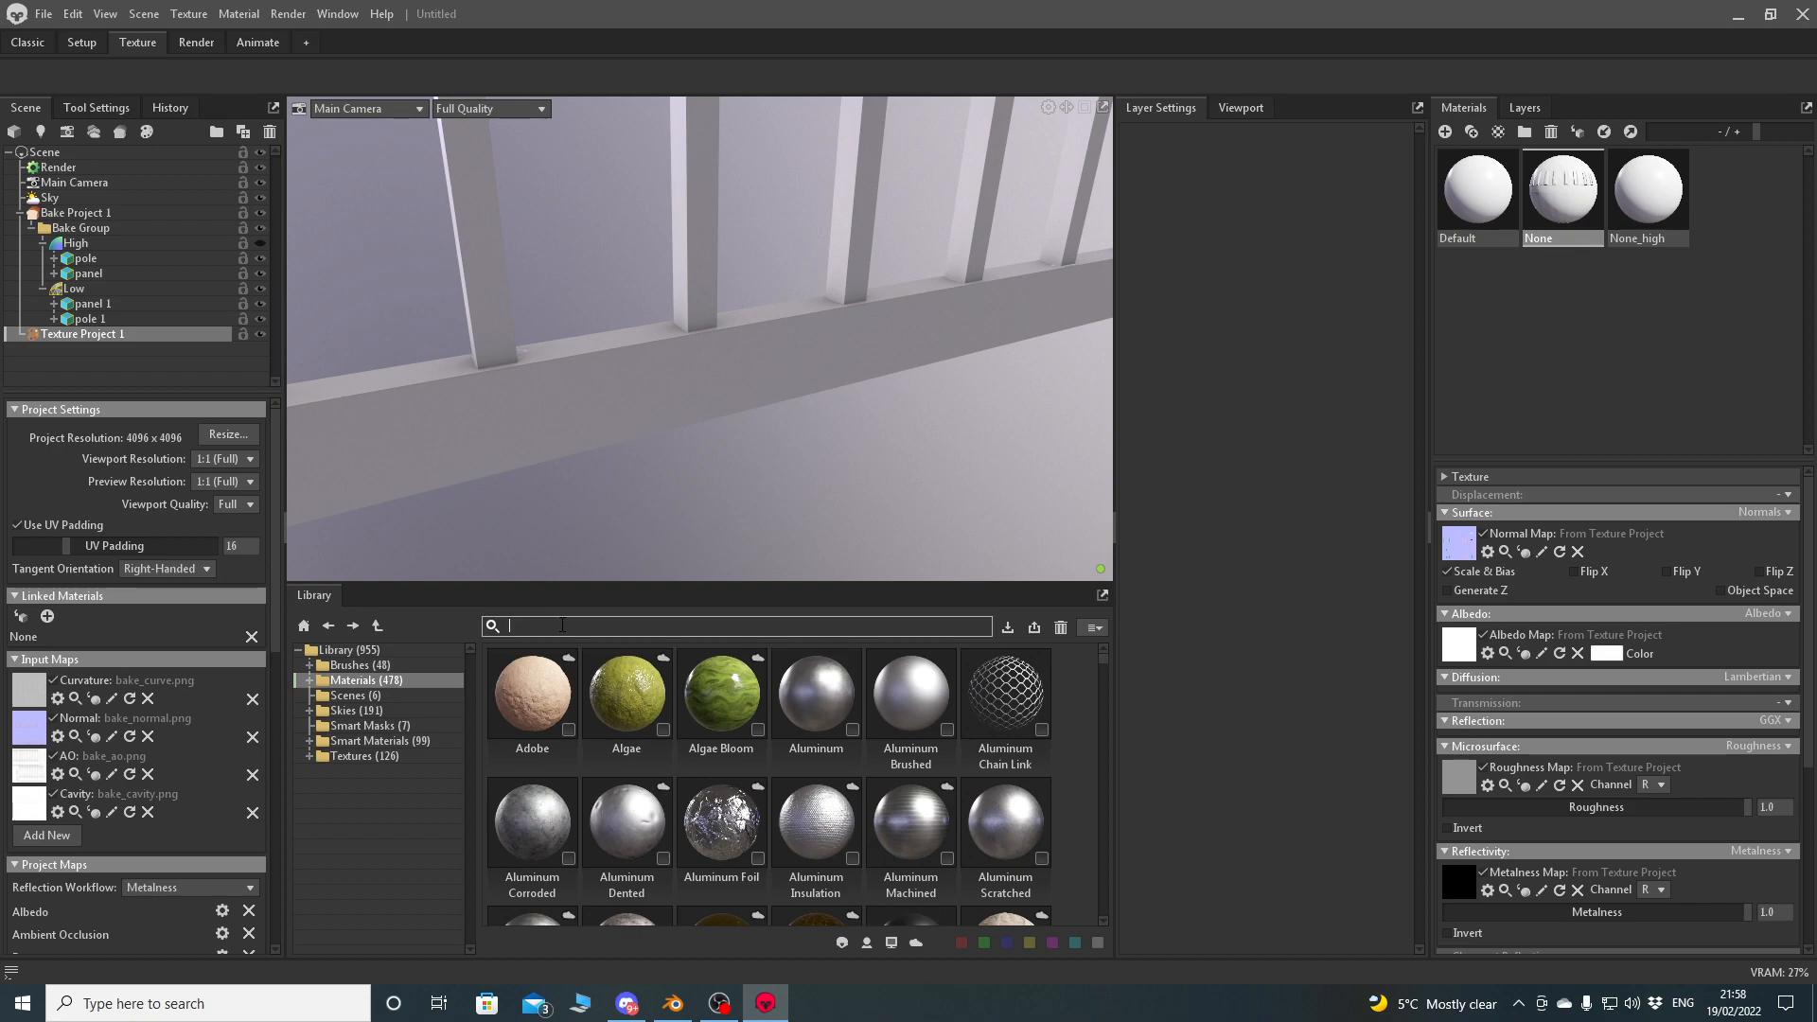
type("wood")
key("Return")
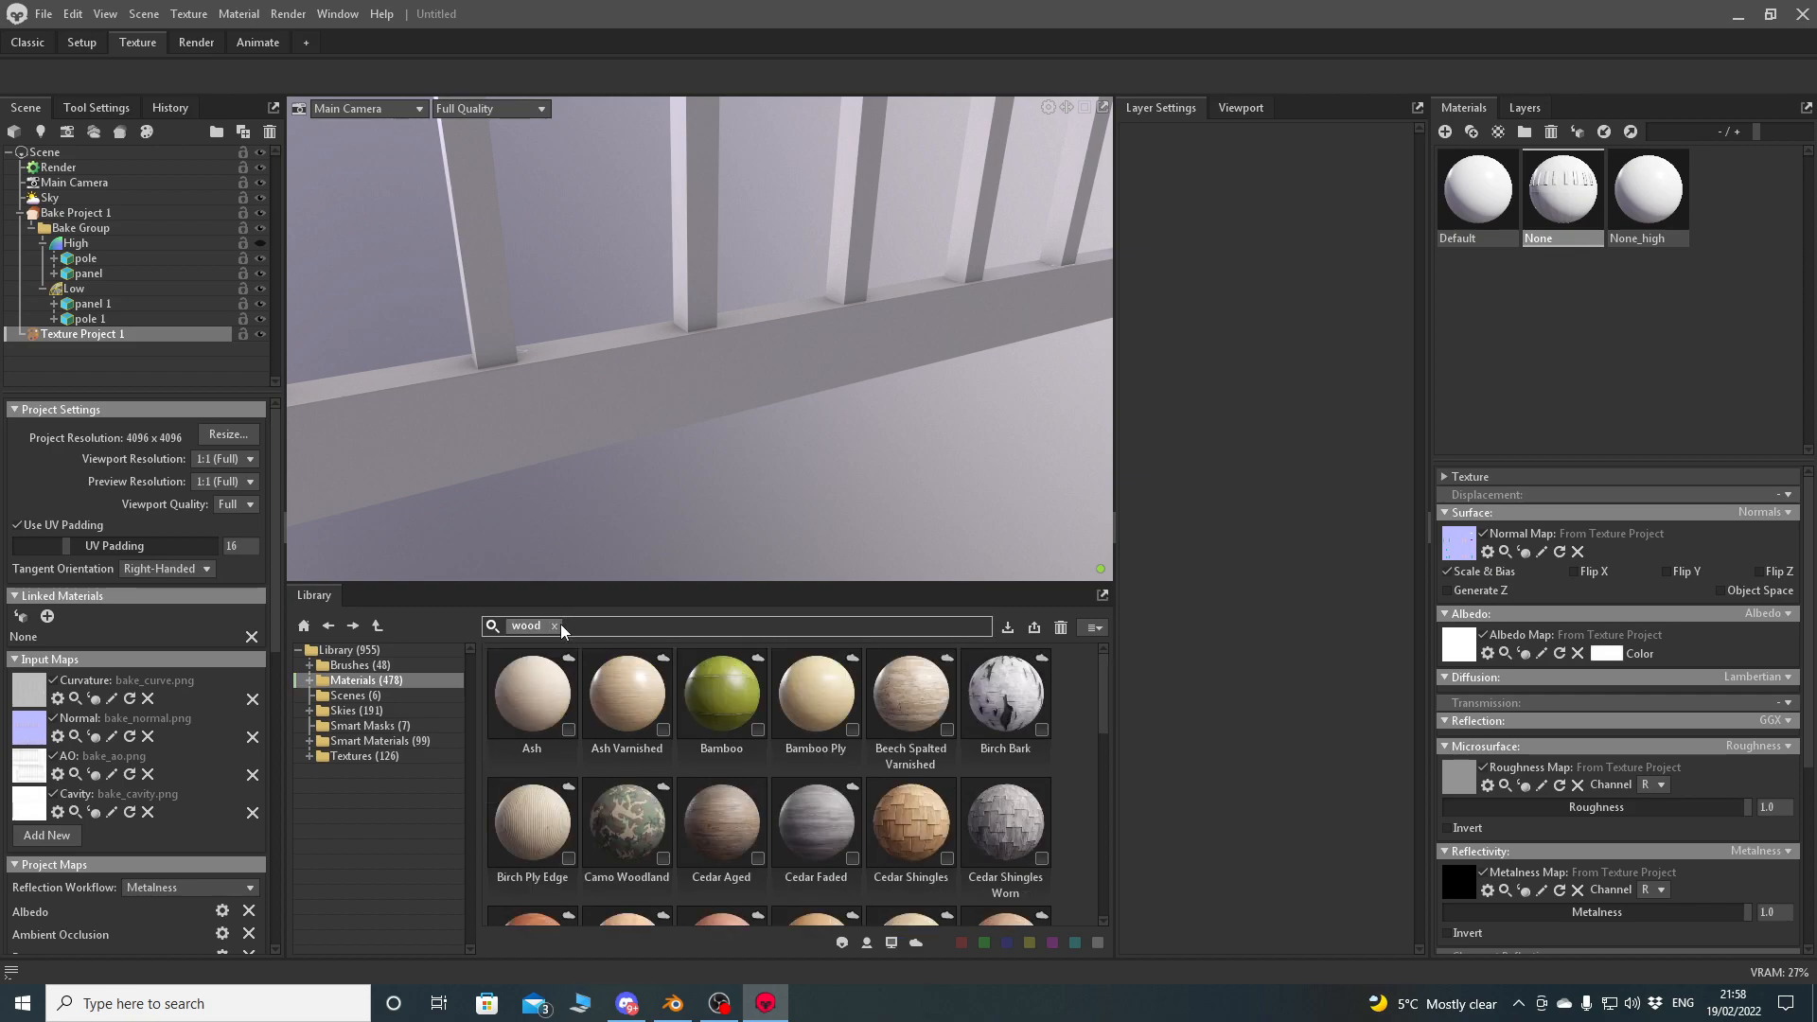
Apply the Lumber Rough Hewn material to the fence and inspect its grain in the Classic workspace.
scroll(812, 771, "down", 3)
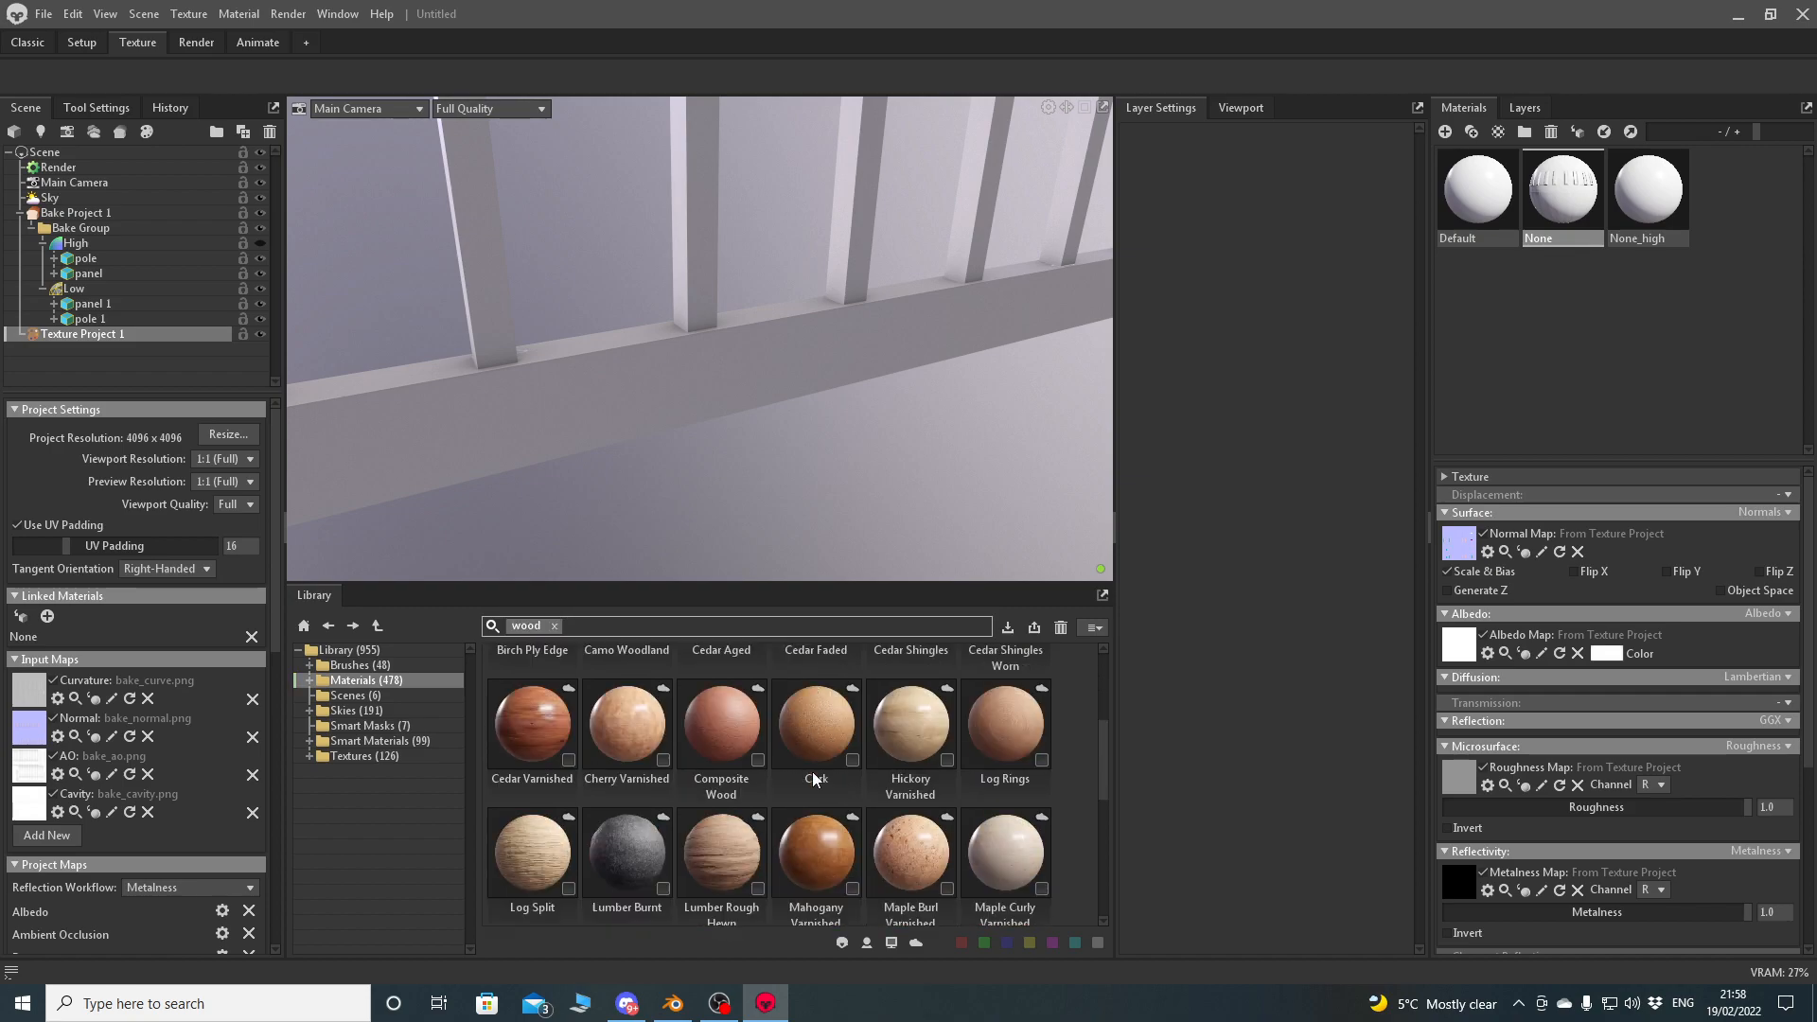
scroll(805, 776, "up", 3)
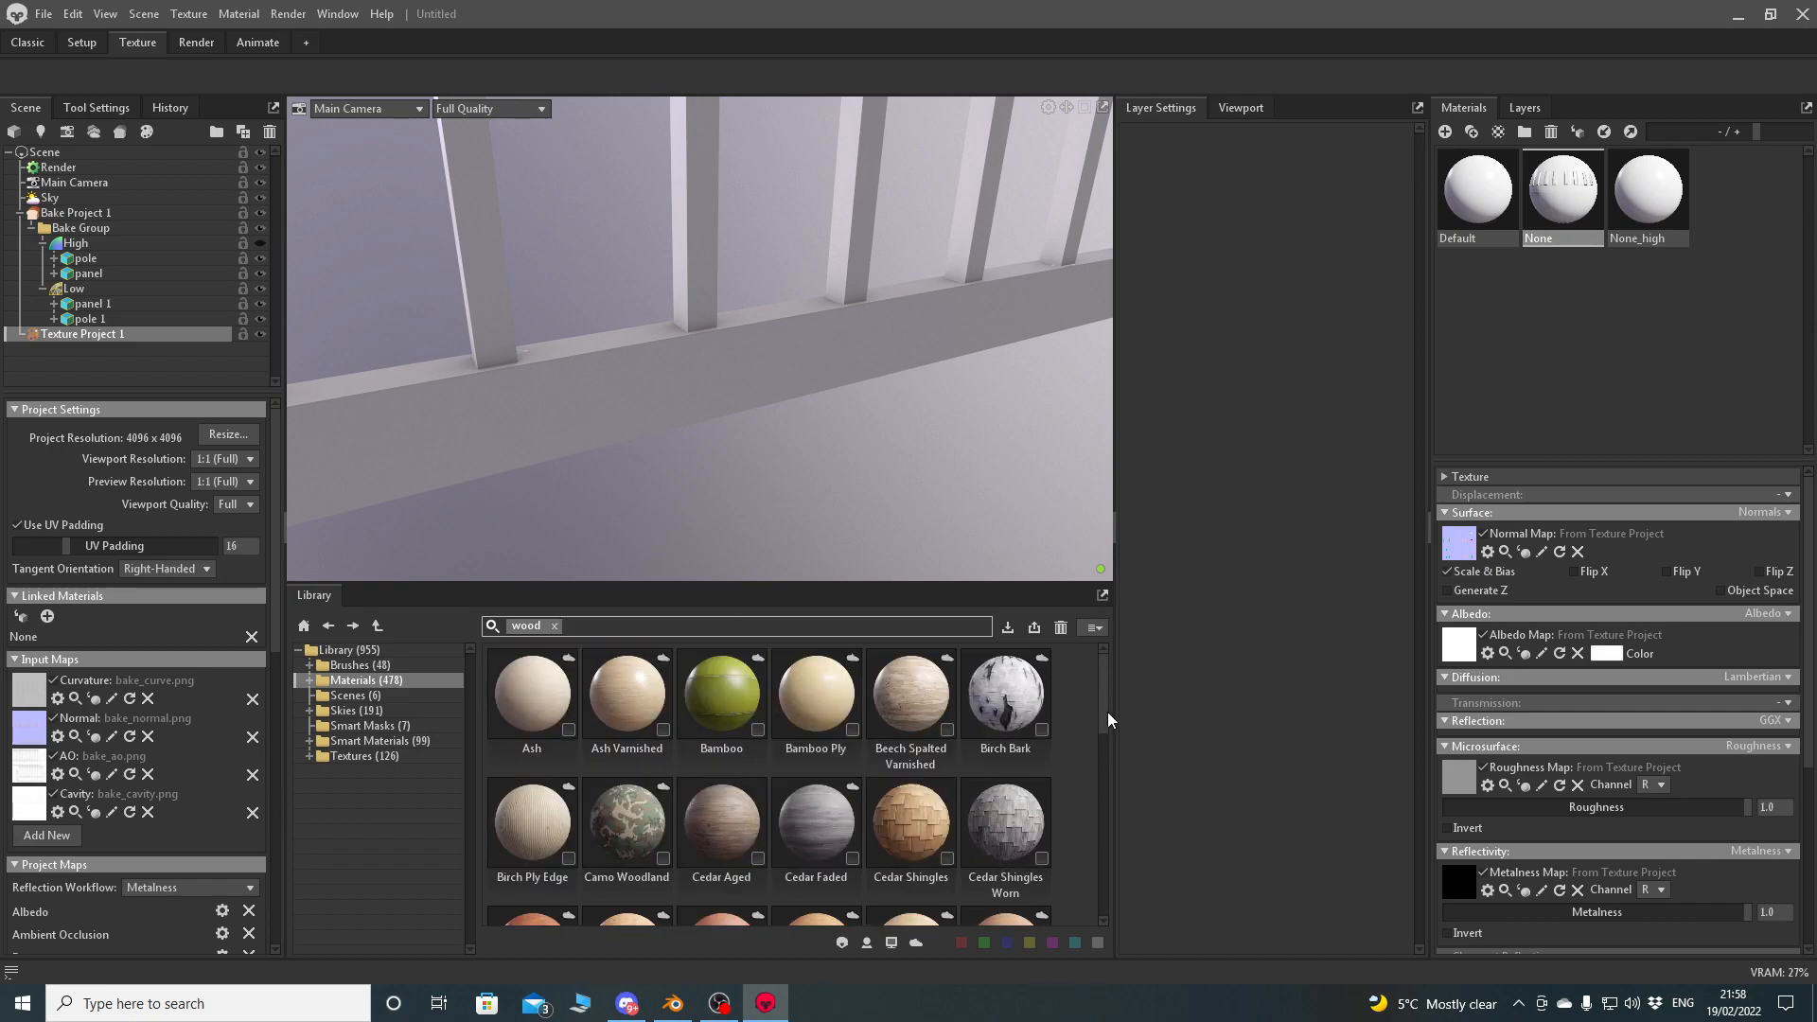
left_click_drag(1104, 712, 1105, 810)
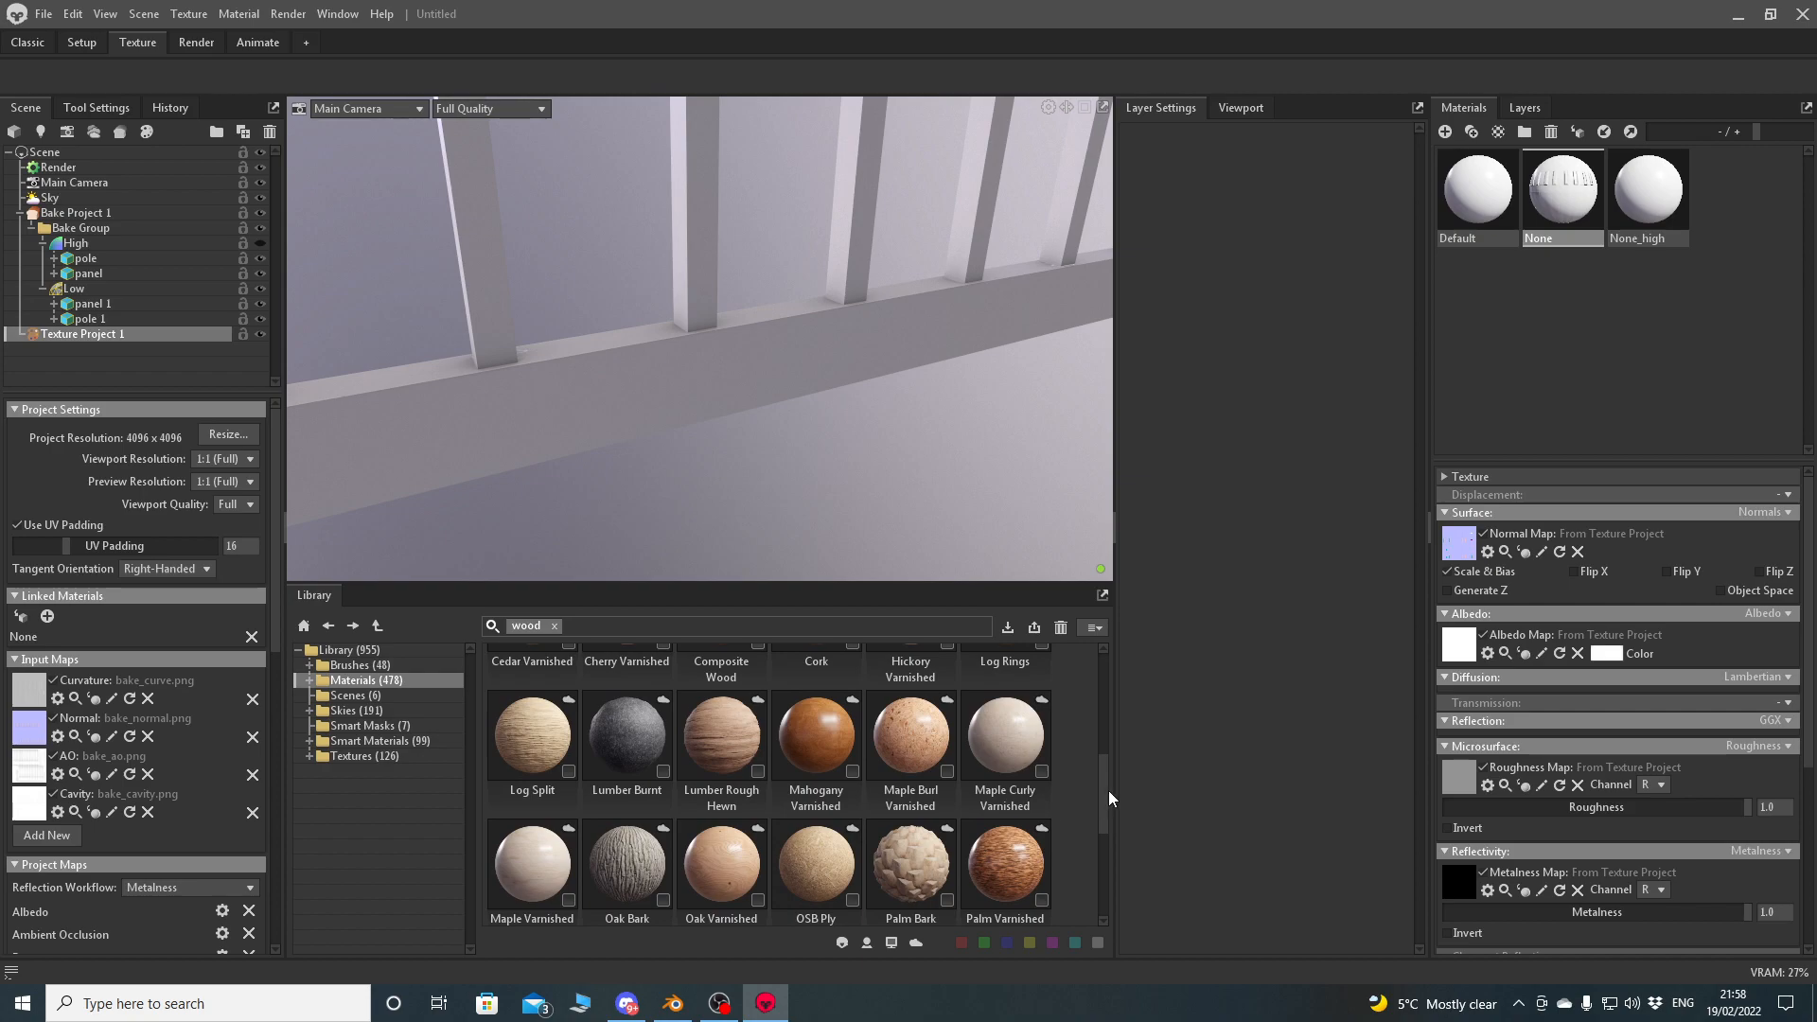
scroll(1110, 791, "down", 1)
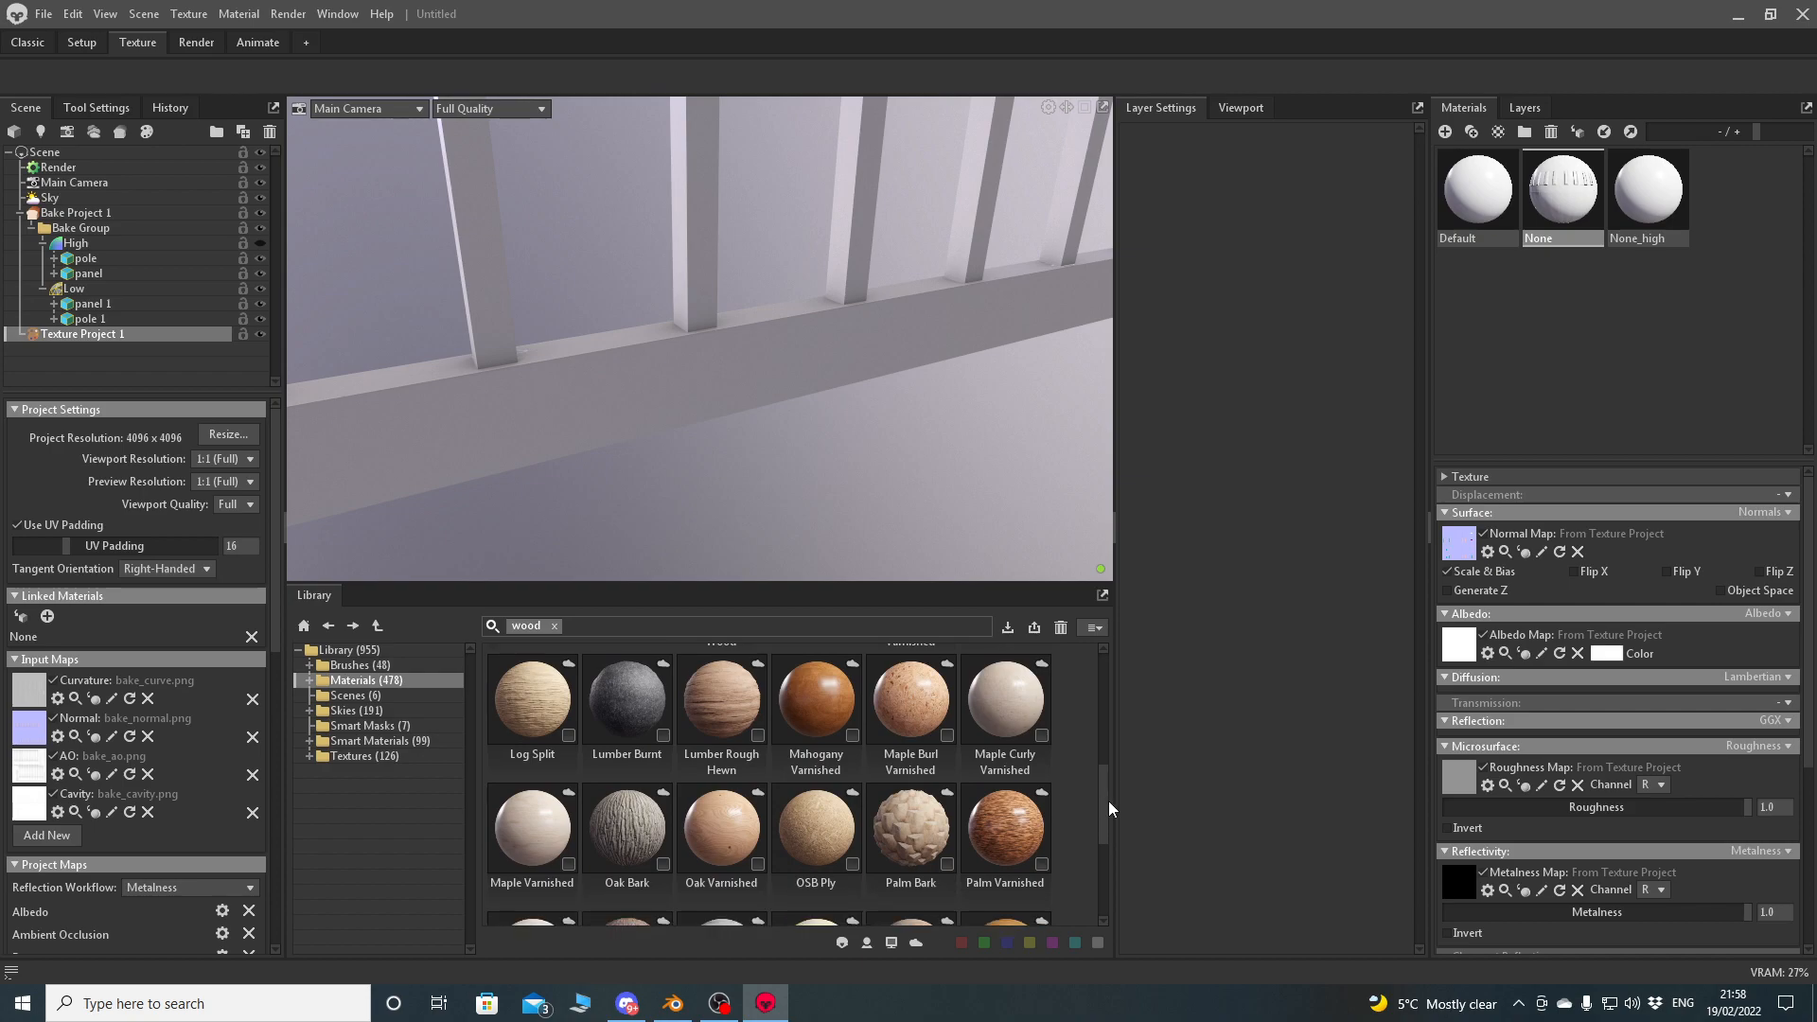
scroll(1110, 799, "up", 1)
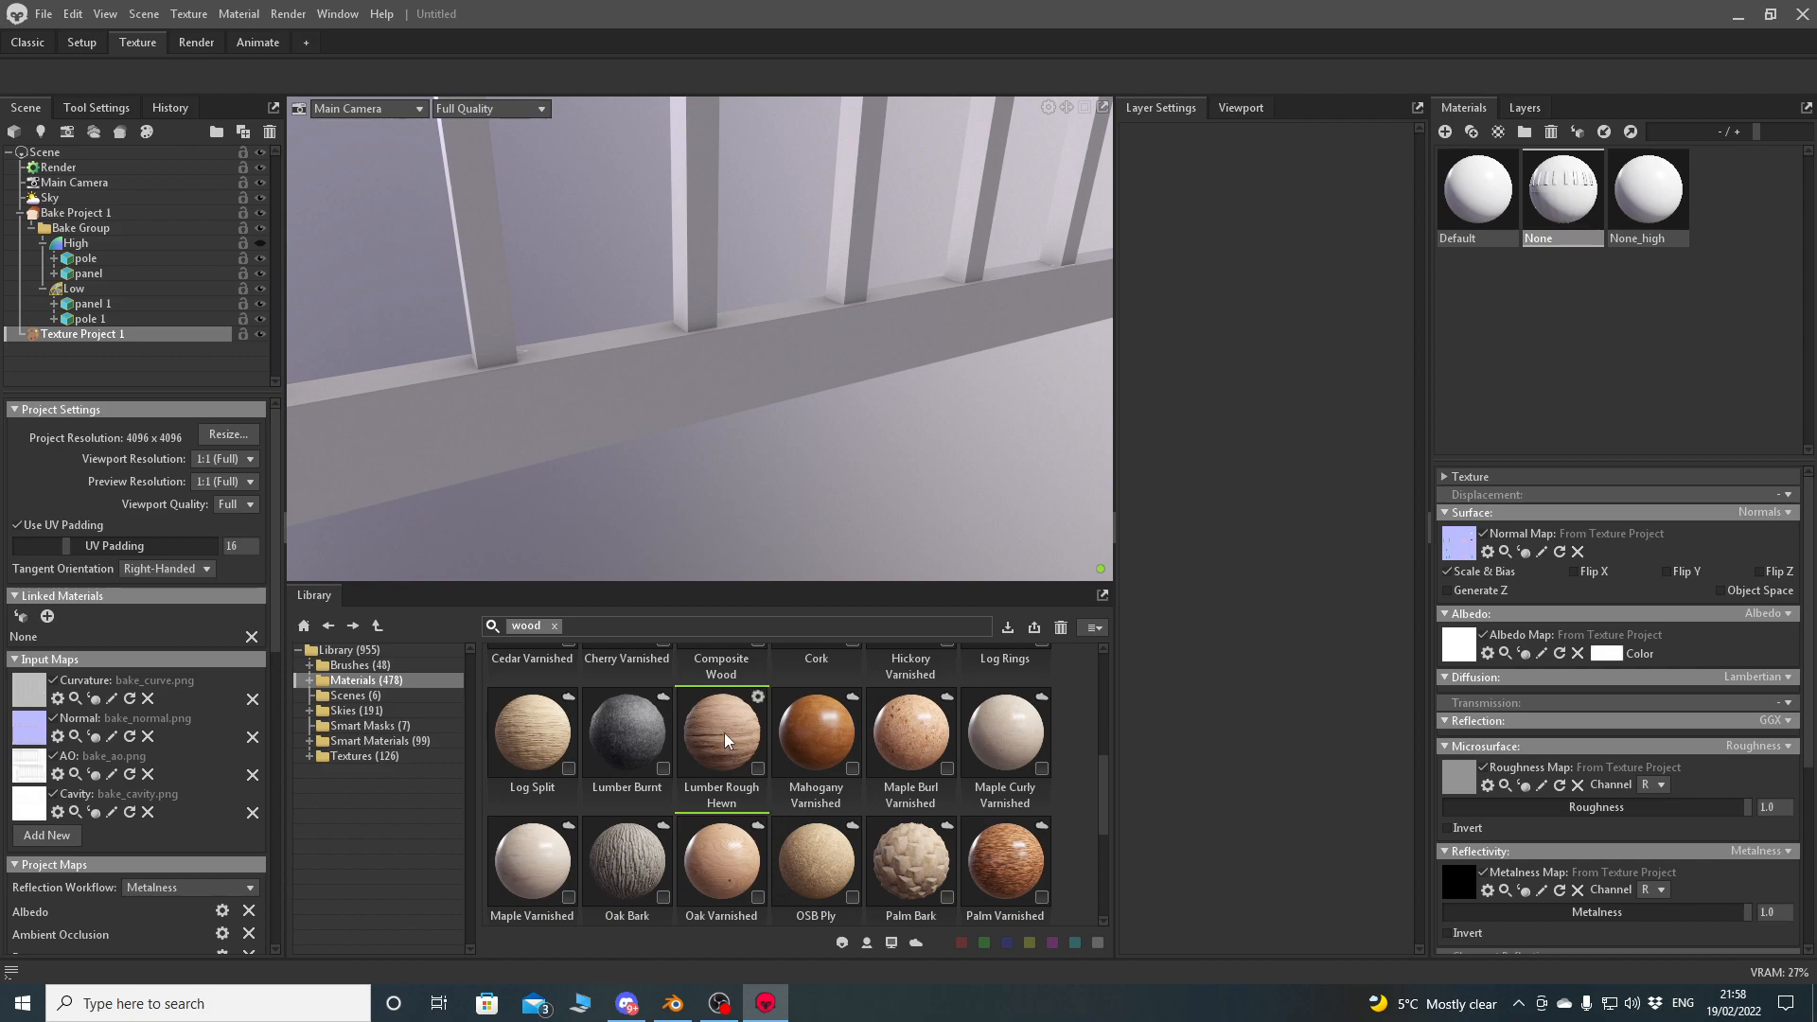
scroll(730, 737, "up", 3)
scroll(723, 800, "down", 3)
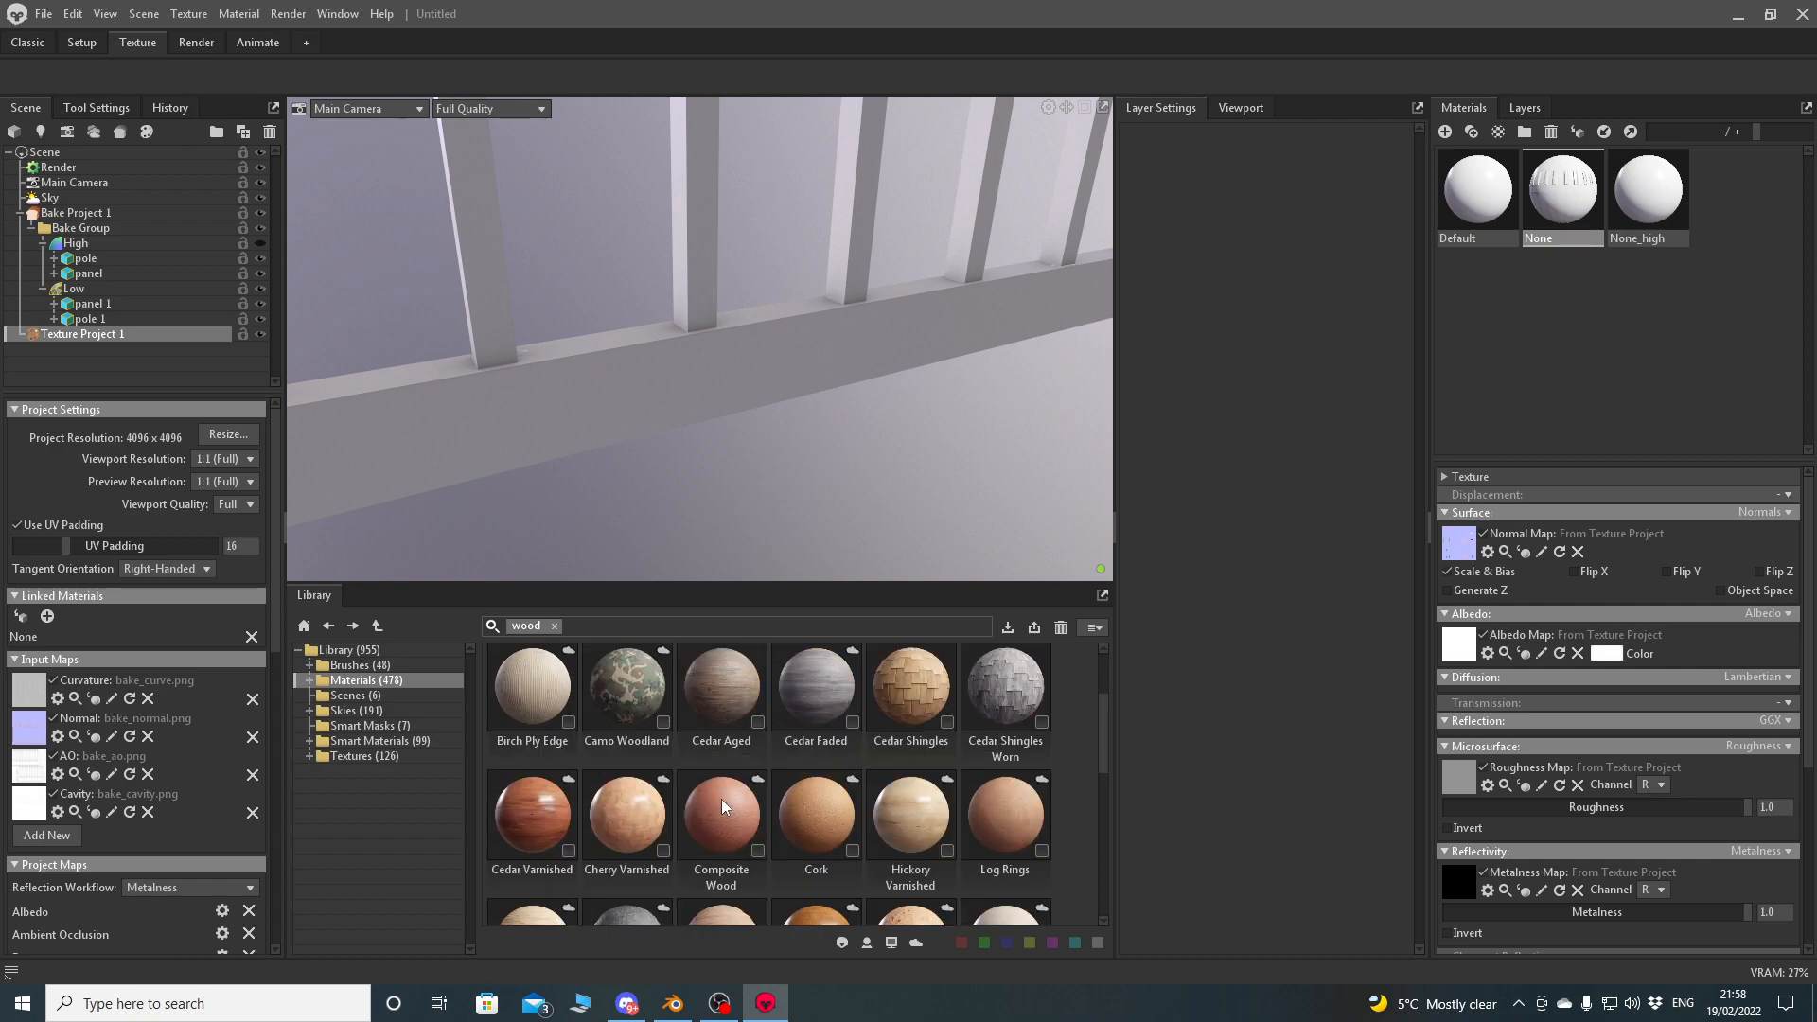
mouse_move(746, 718)
left_mouse_down()
mouse_move(756, 398)
mouse_move(741, 385)
mouse_move(758, 402)
left_mouse_up()
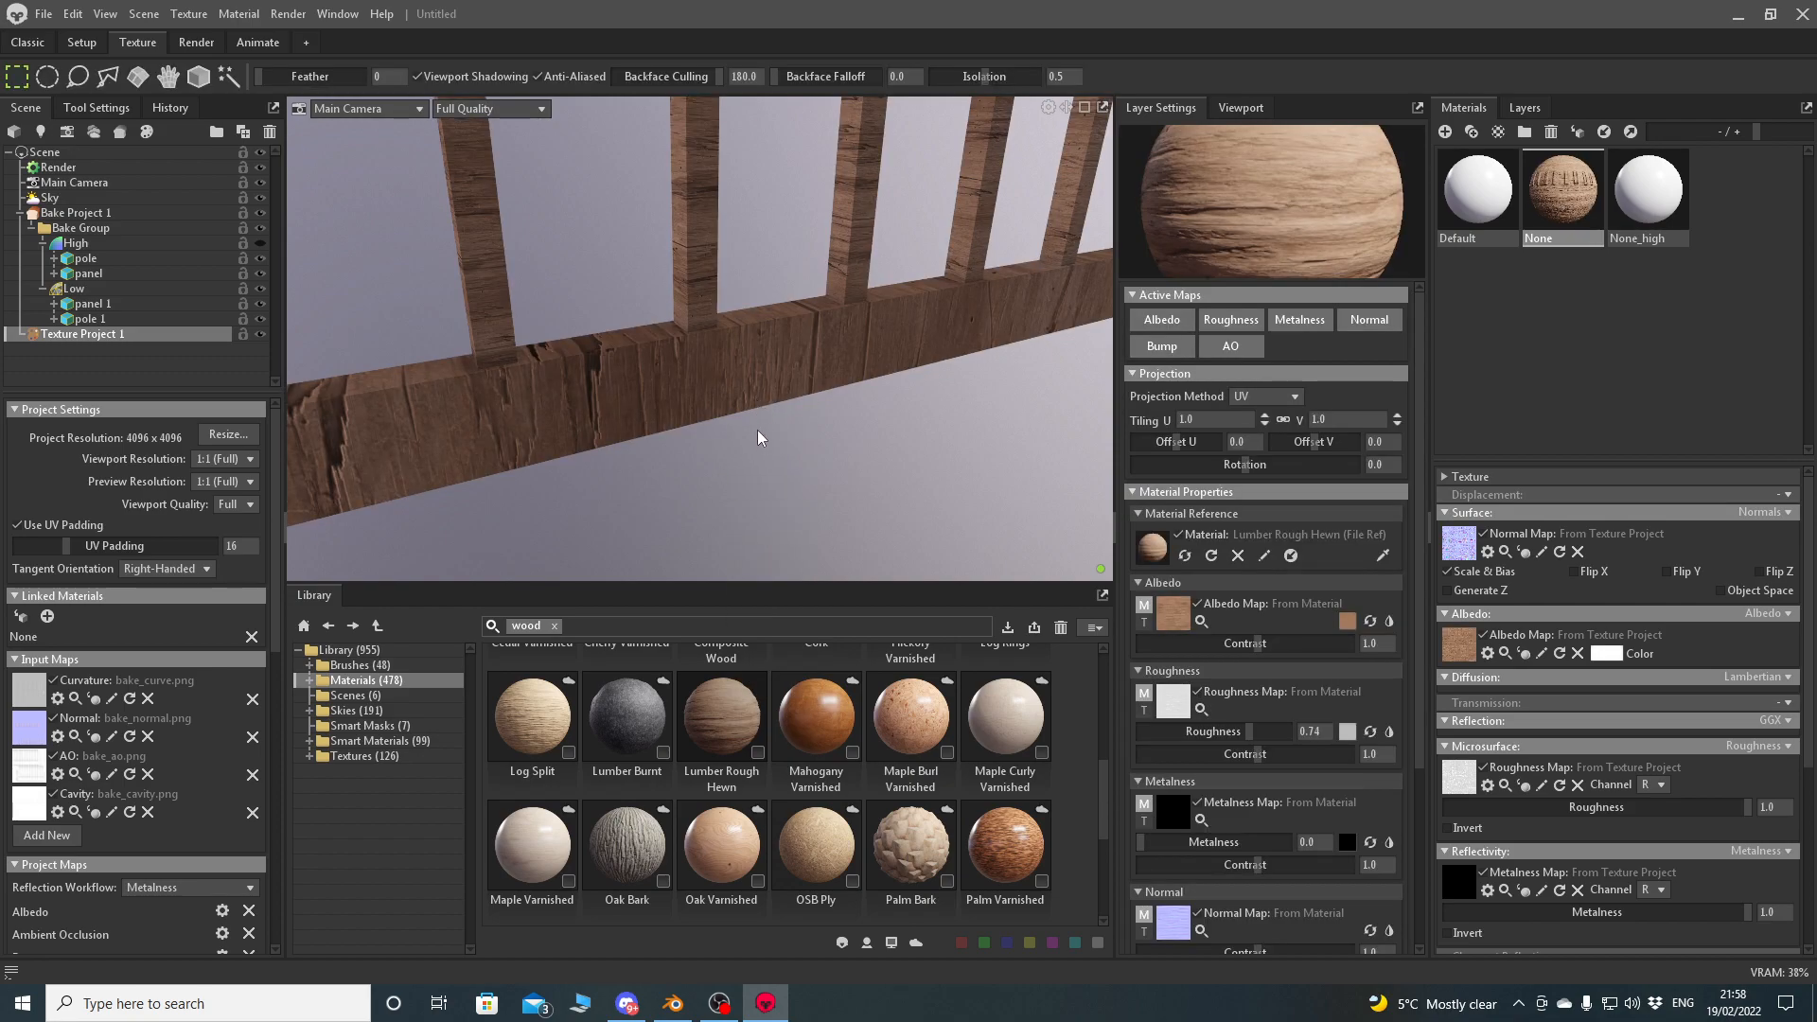
scroll(753, 298, "down", 4)
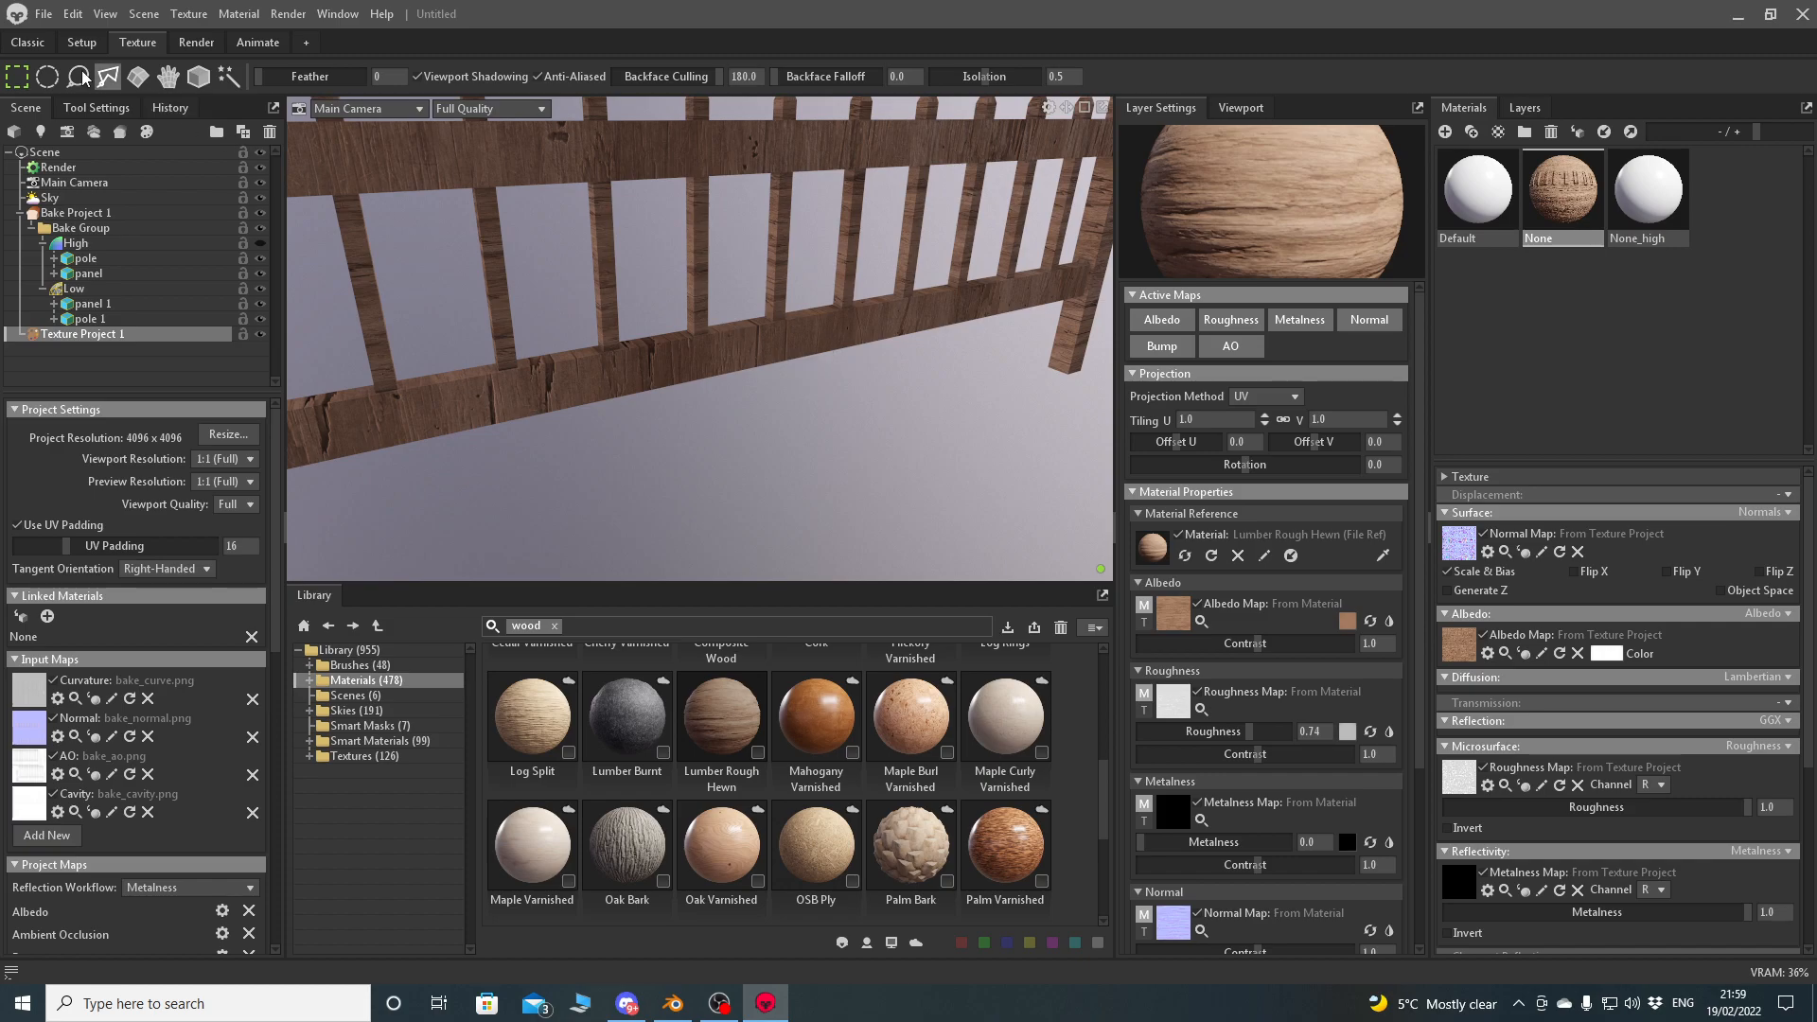
left_click(28, 43)
middle_click_drag(780, 358, 871, 523)
left_click_drag(871, 523, 978, 605)
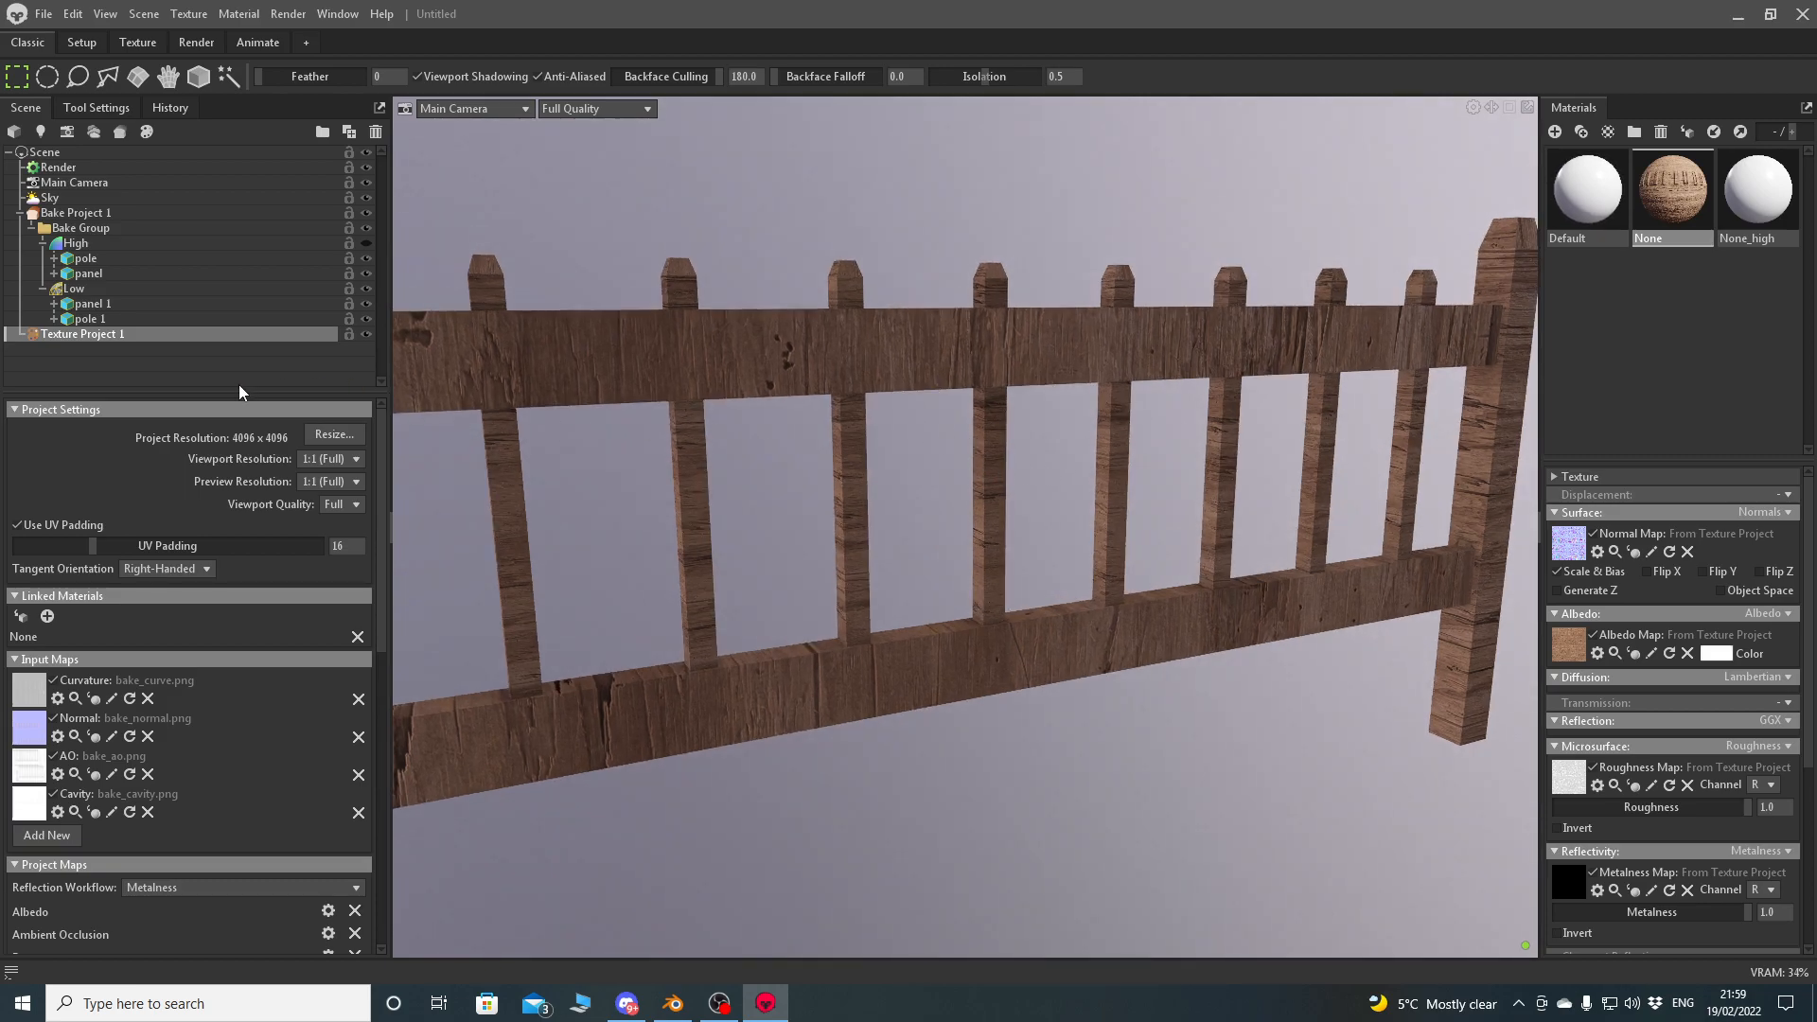
Return to the Texture workspace and delete the Lumber Rough Hewn layer.
left_click(135, 44)
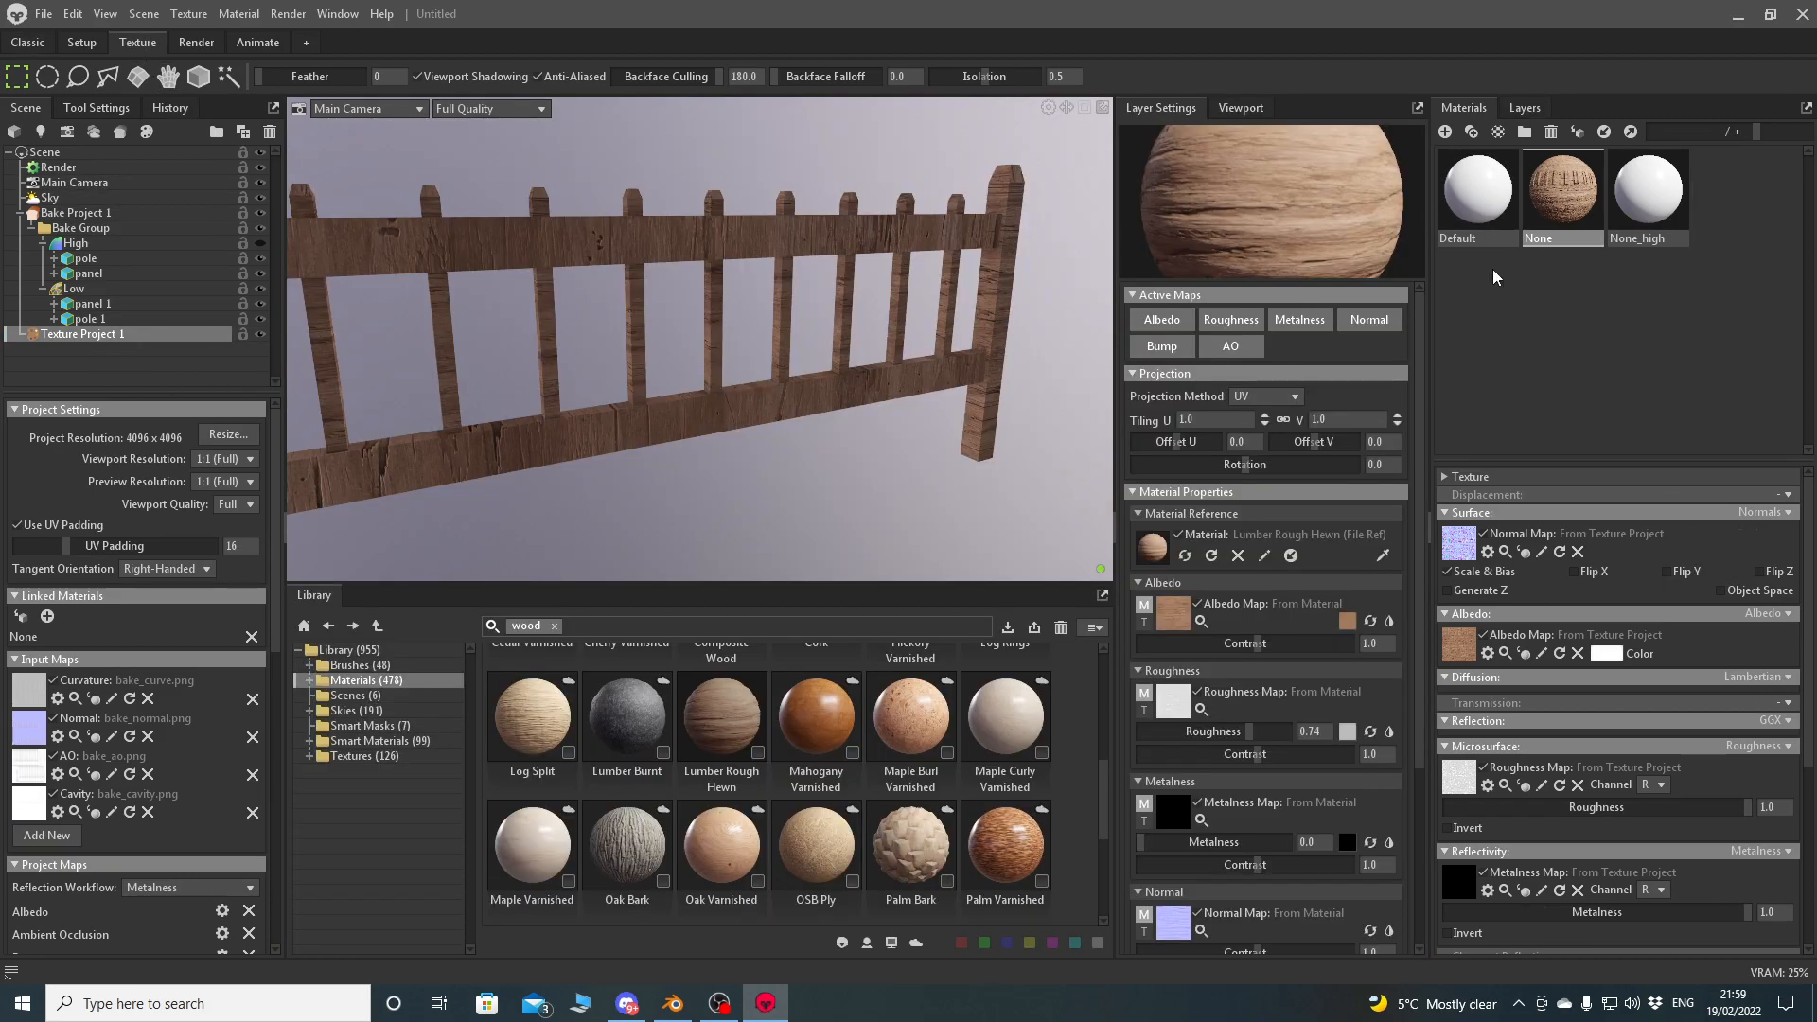
left_click(1525, 107)
right_click(1526, 228)
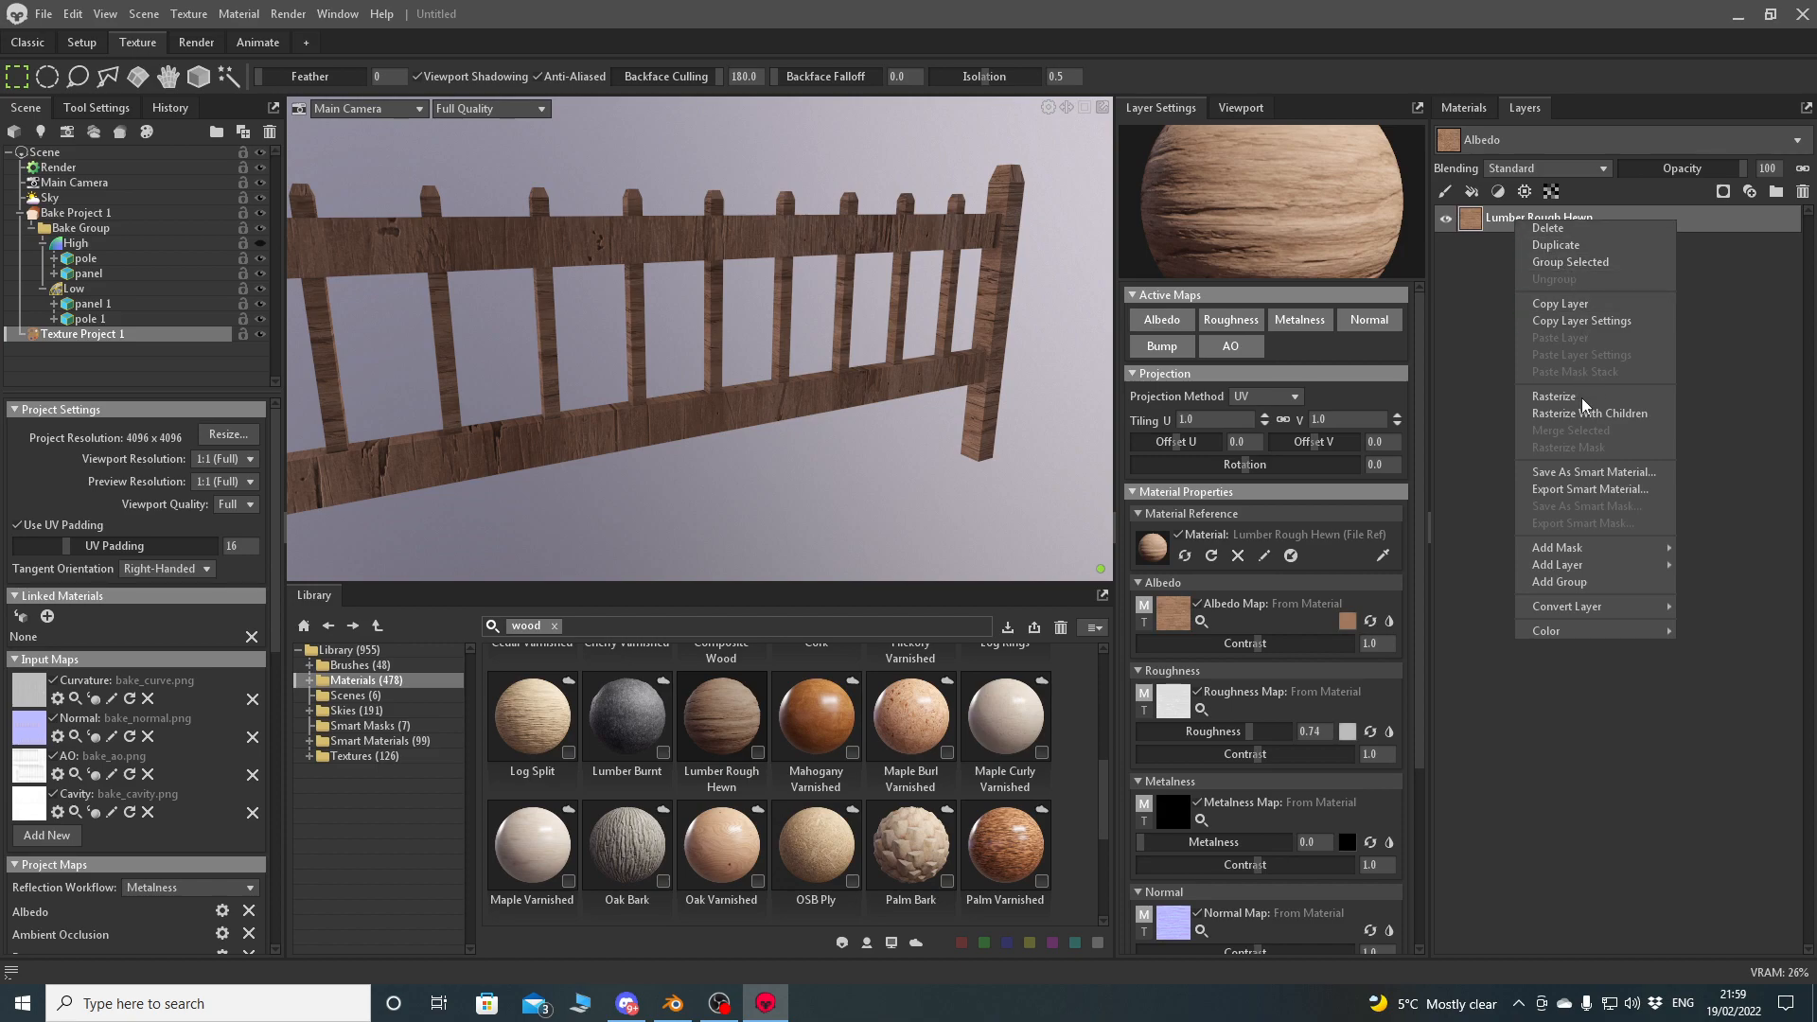
left_click(1570, 231)
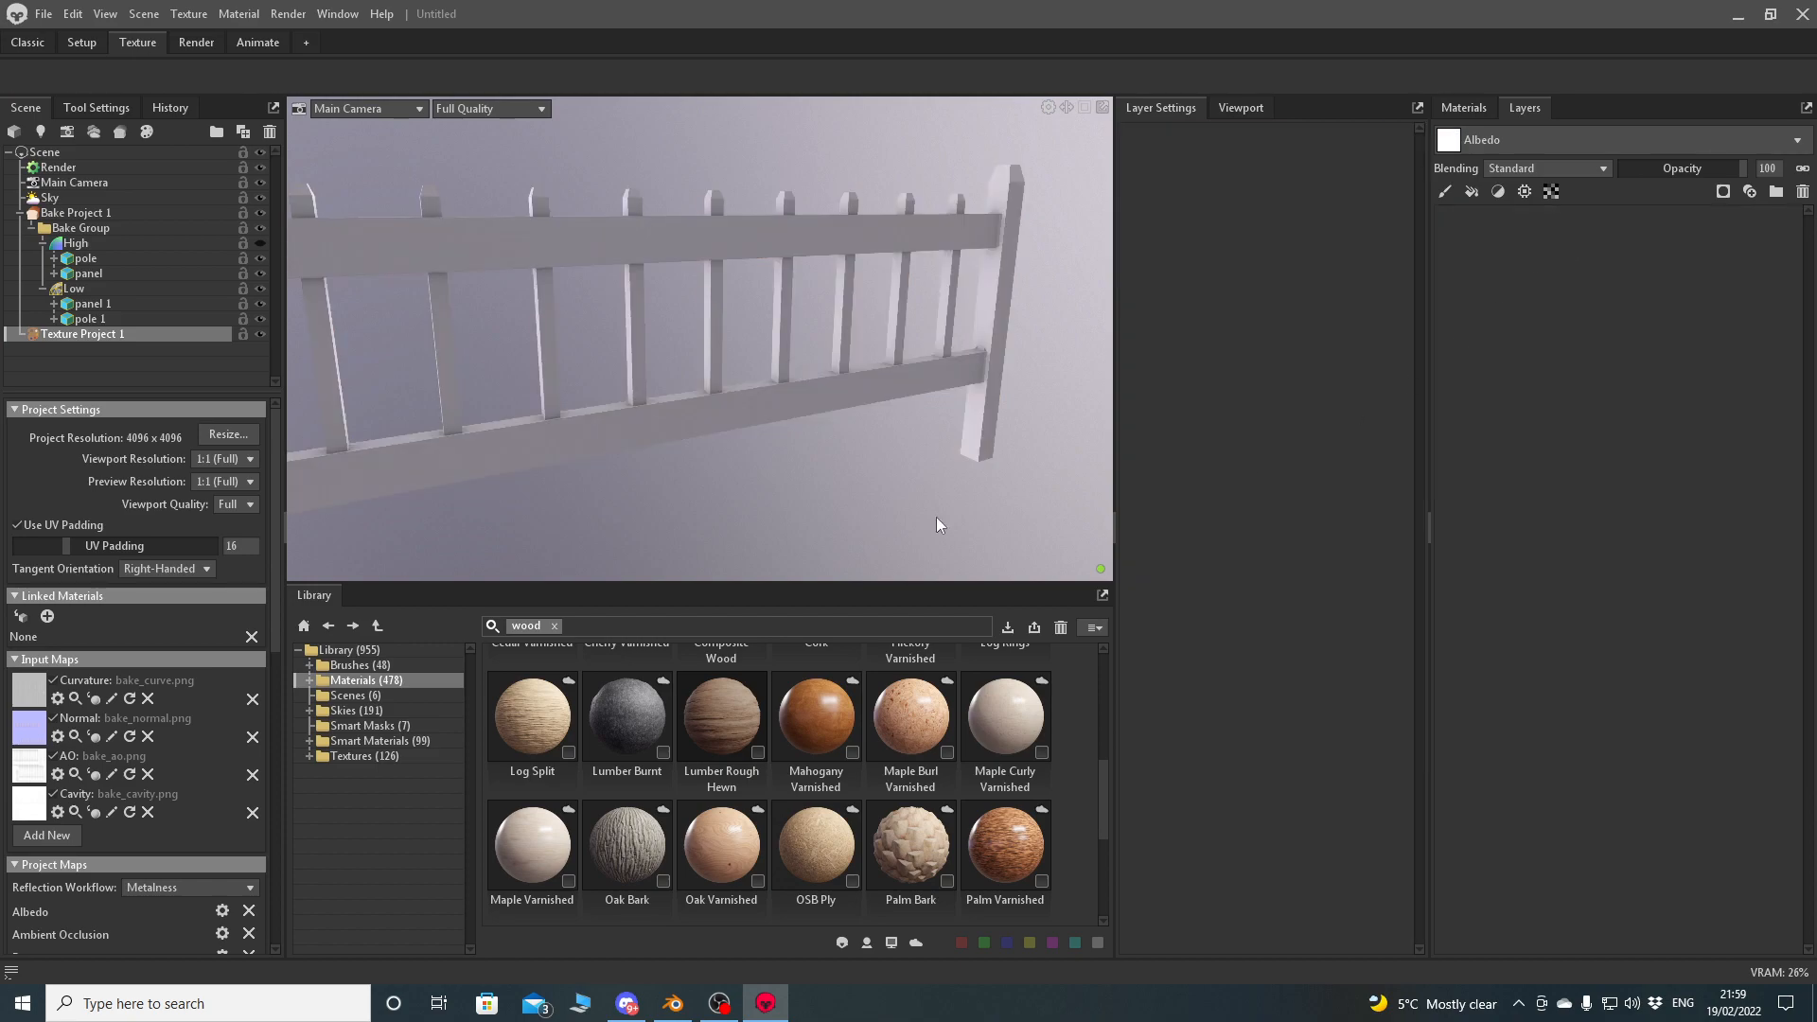
Apply the Oak Old smart material from the library's wood results to the fence.
left_click(443, 726)
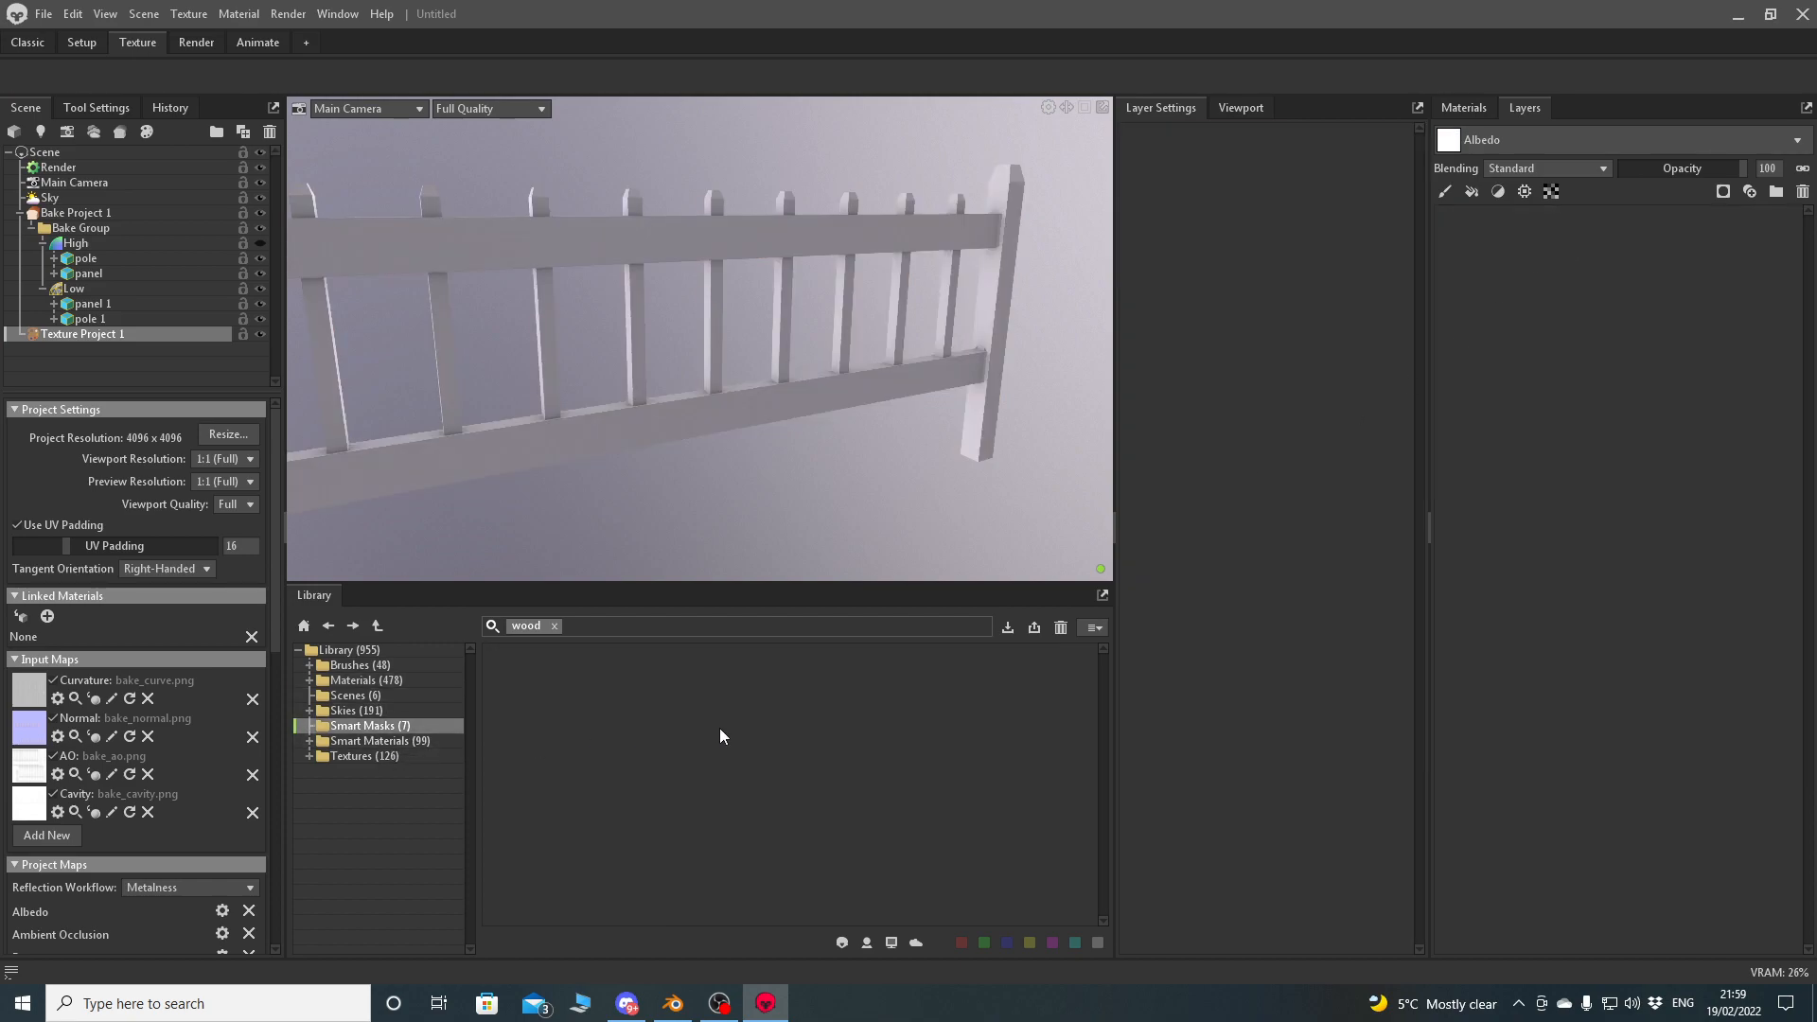
left_click(418, 743)
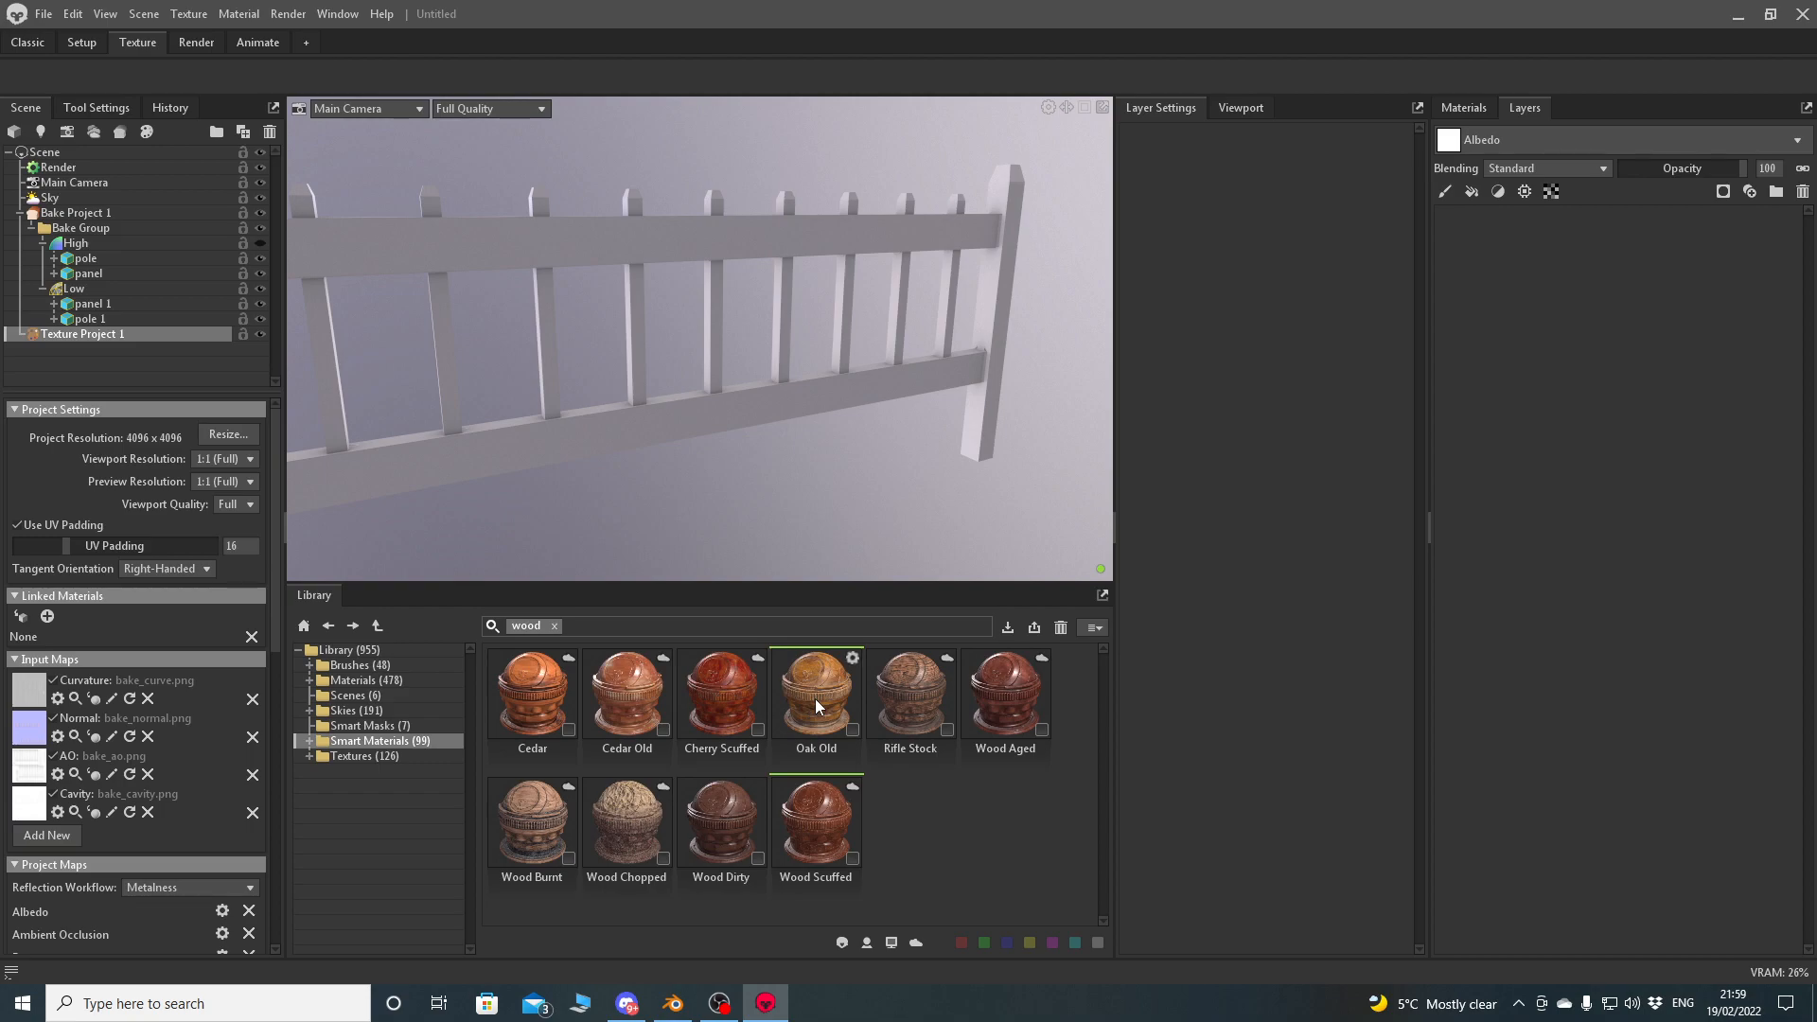
left_click_drag(816, 696, 714, 474)
left_click_drag(778, 389, 725, 458)
scroll(763, 360, "up", 8)
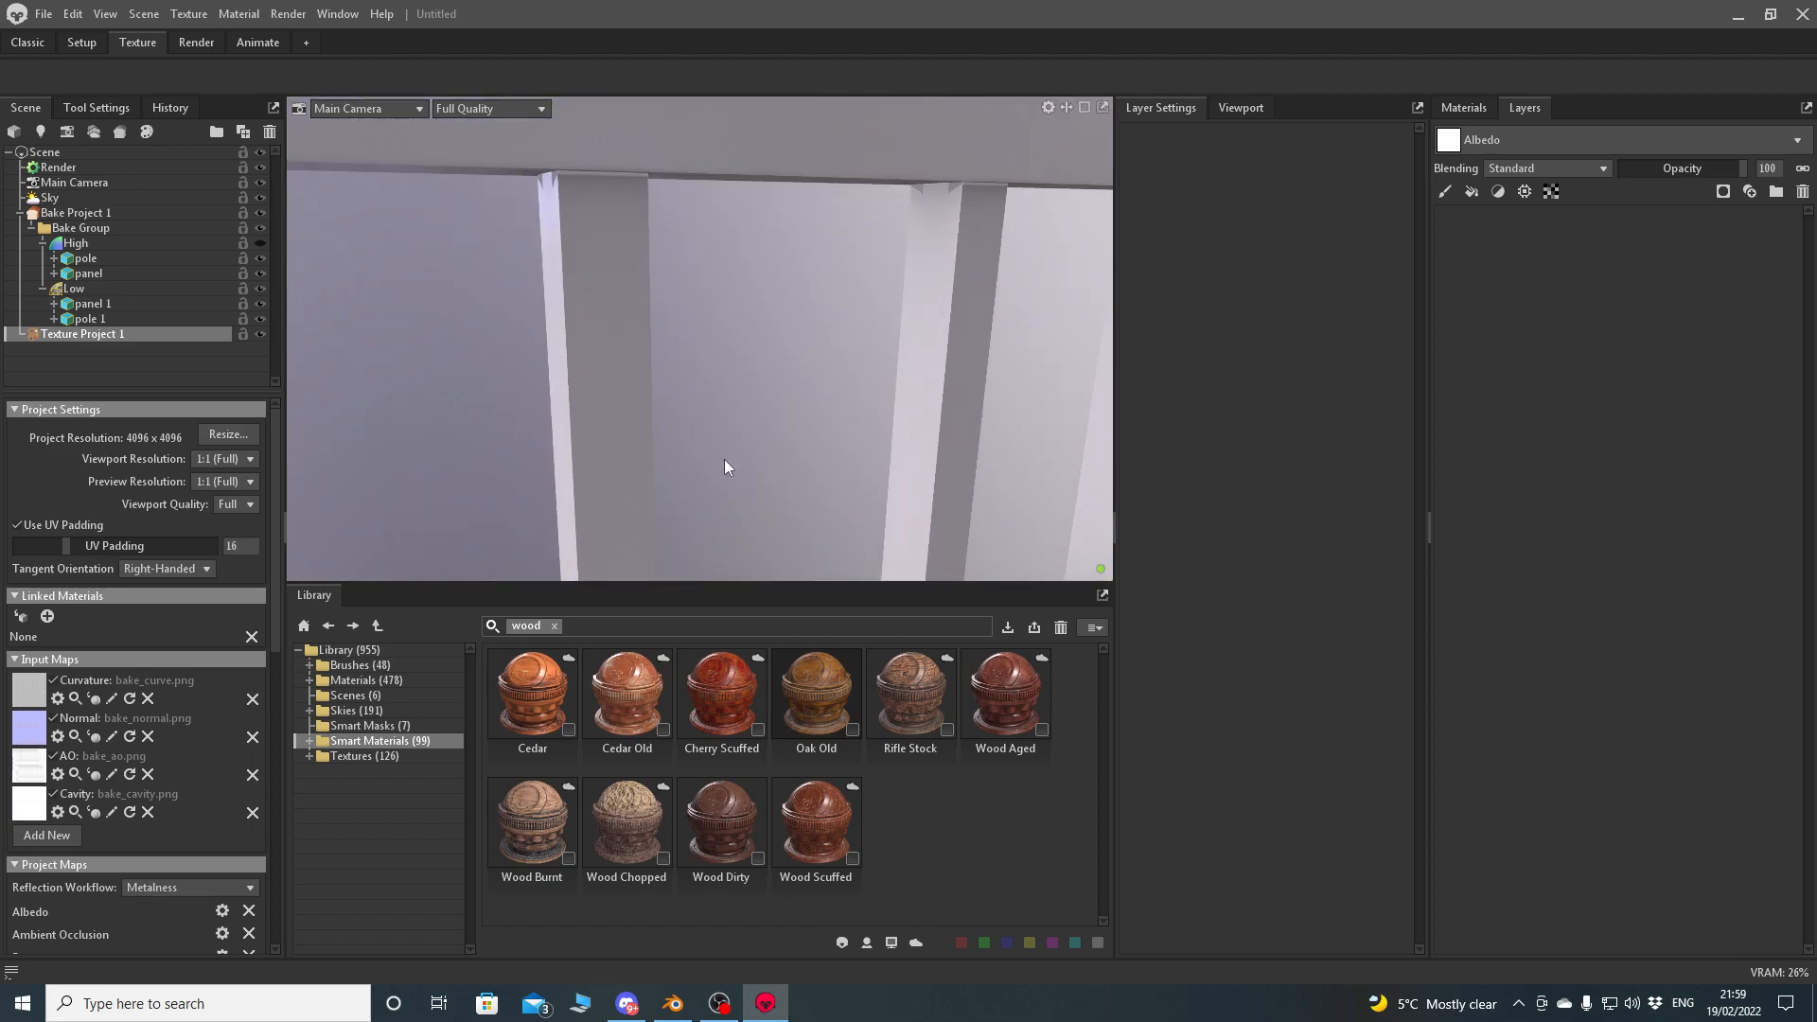
middle_click_drag(725, 458, 674, 173)
left_click_drag(674, 173, 696, 260)
left_click_drag(823, 699, 503, 396)
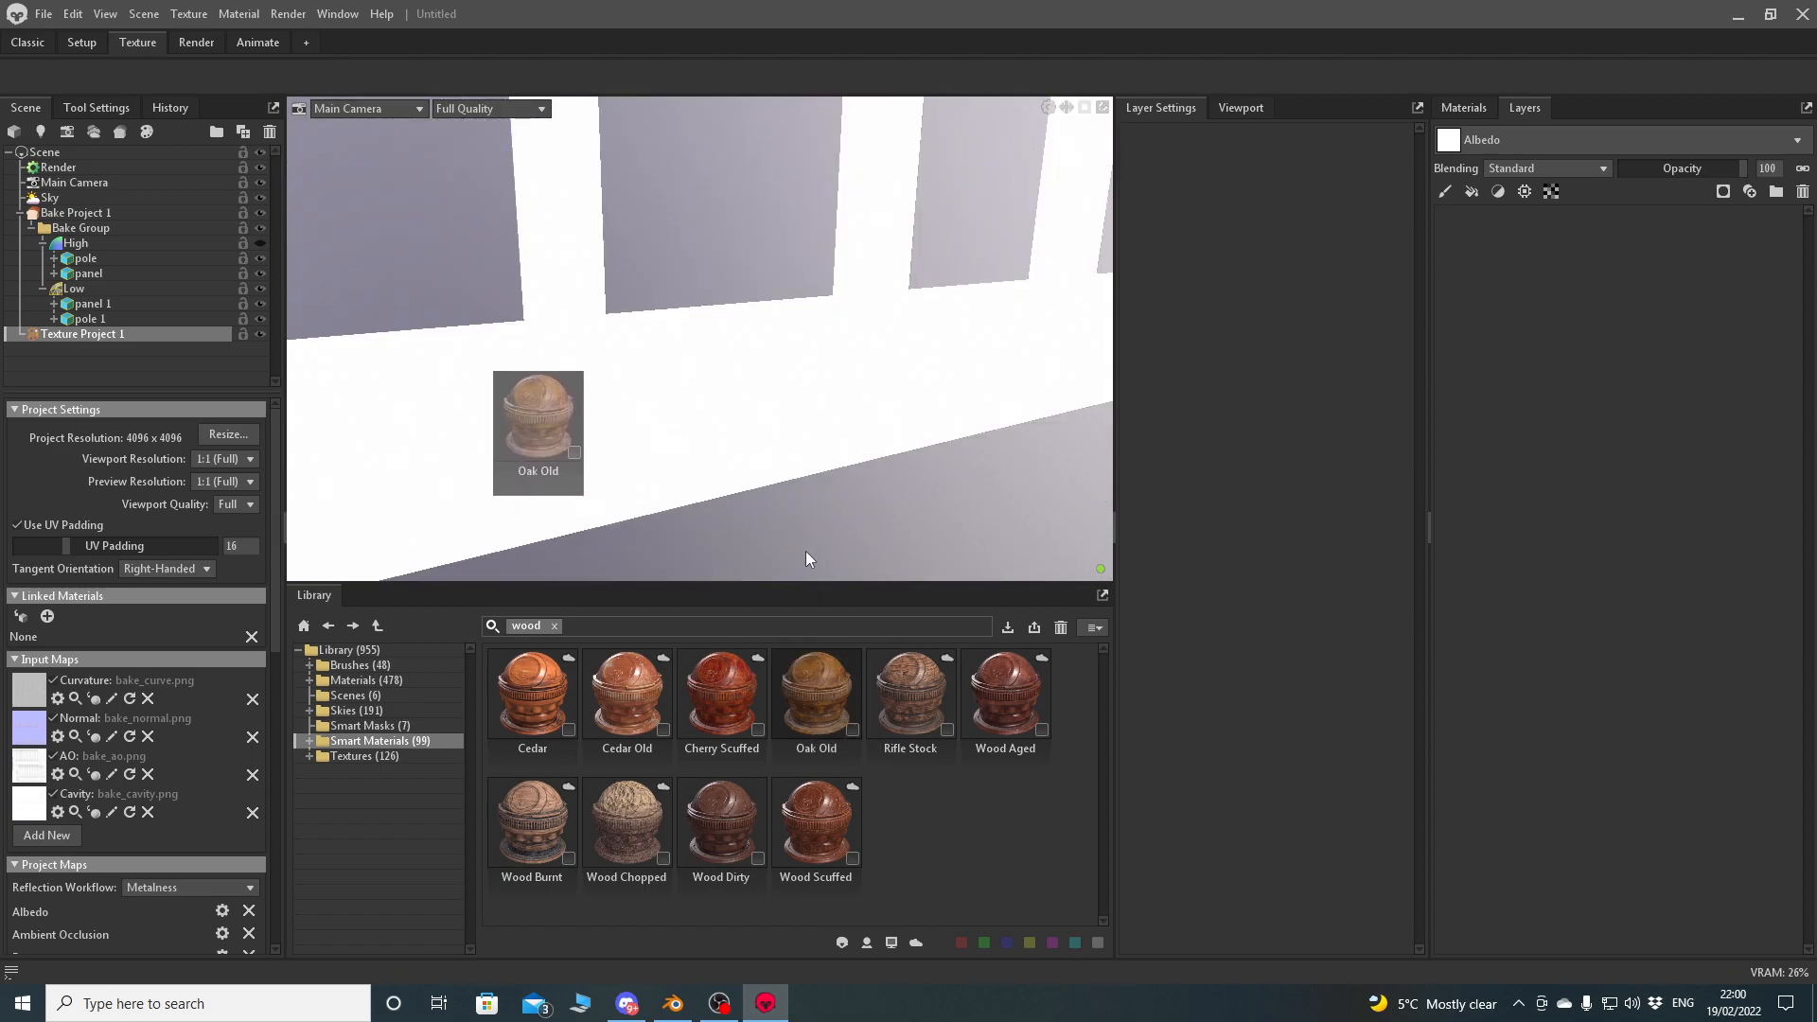
right_click_drag(816, 371, 802, 176)
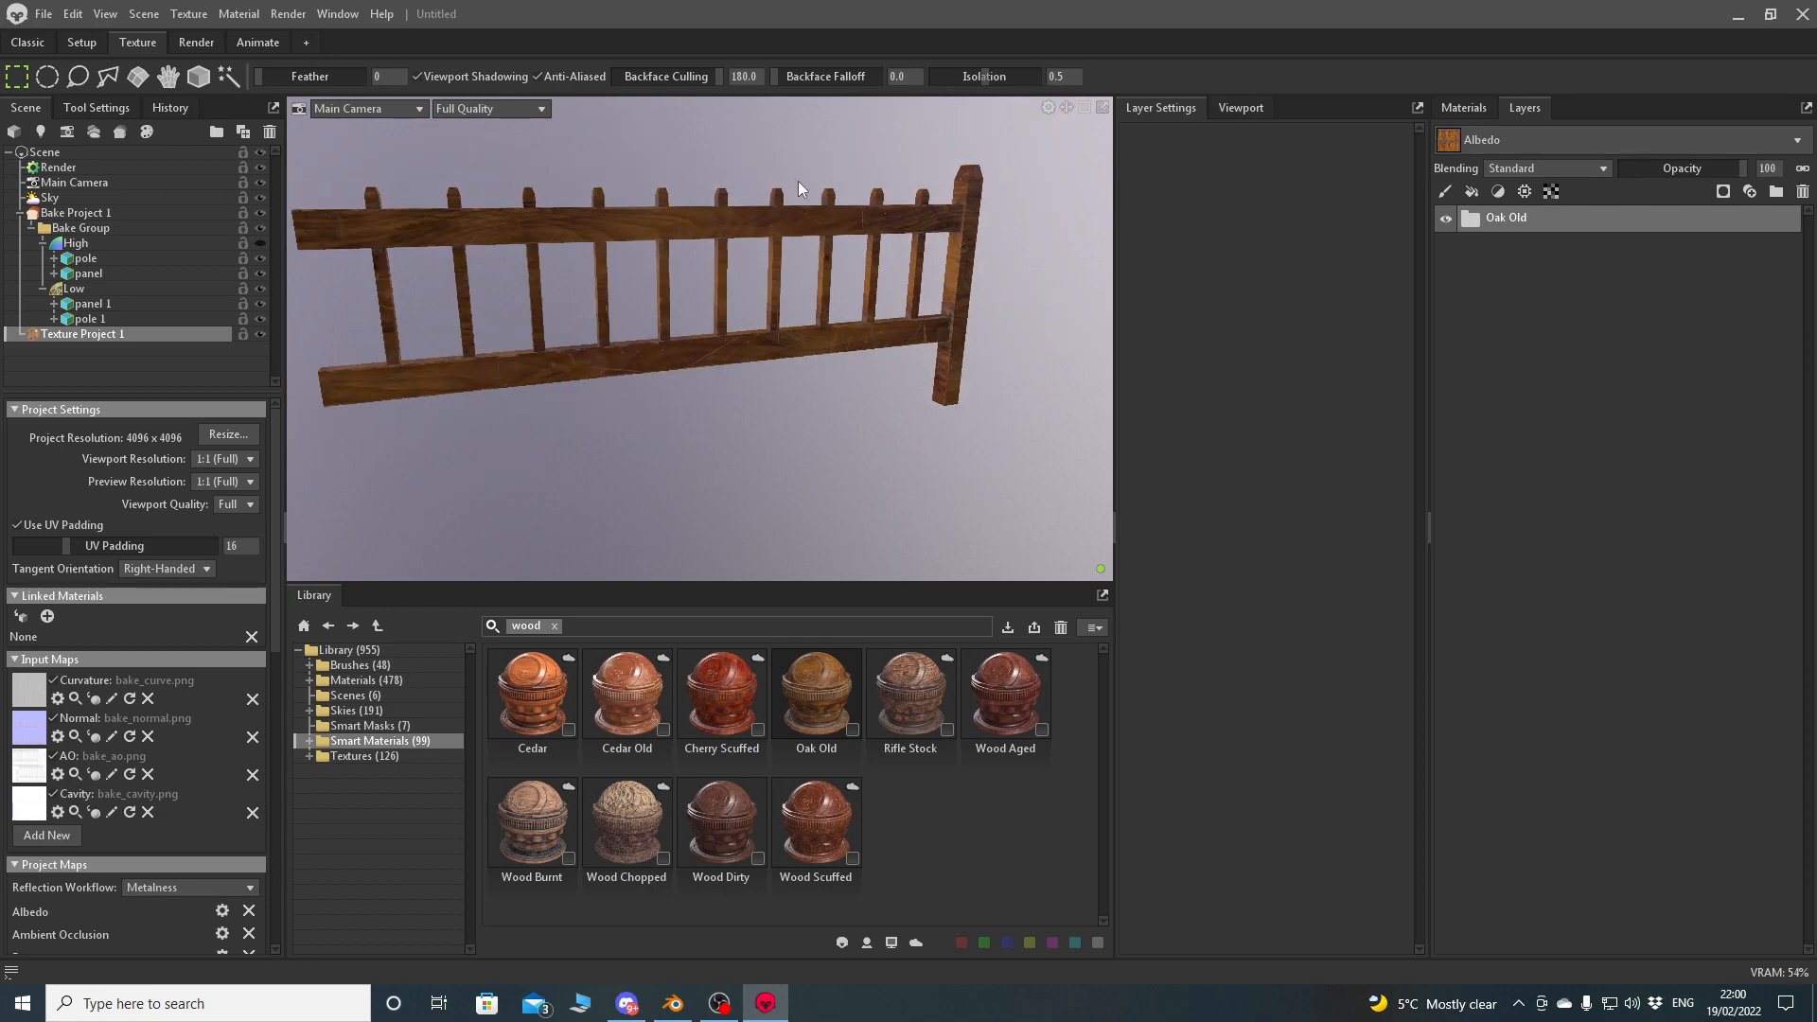
Examine the Oak Old texture on the fence's rails, slats and pole up close in the Classic workspace.
middle_click_drag(801, 287, 855, 343)
left_click_drag(856, 344, 896, 335)
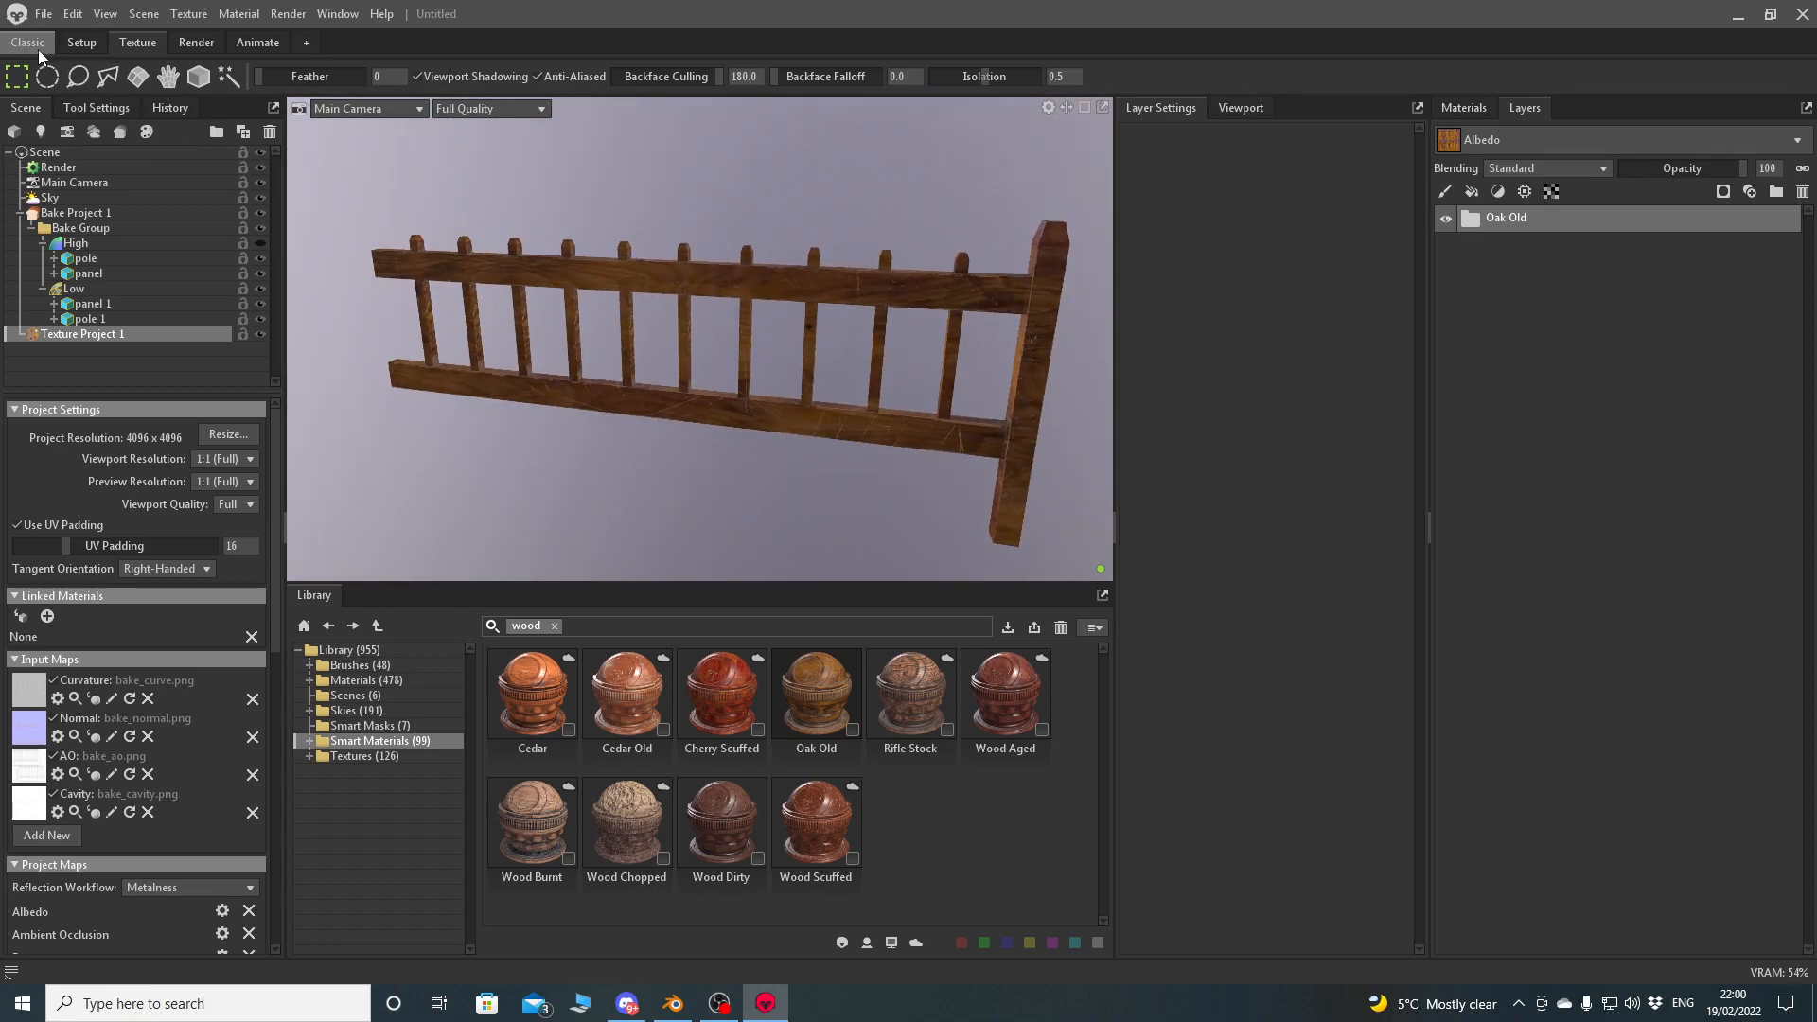
left_click(38, 47)
left_click_drag(767, 504, 1092, 395)
middle_click_drag(1246, 398, 923, 509)
scroll(947, 559, "up", 5)
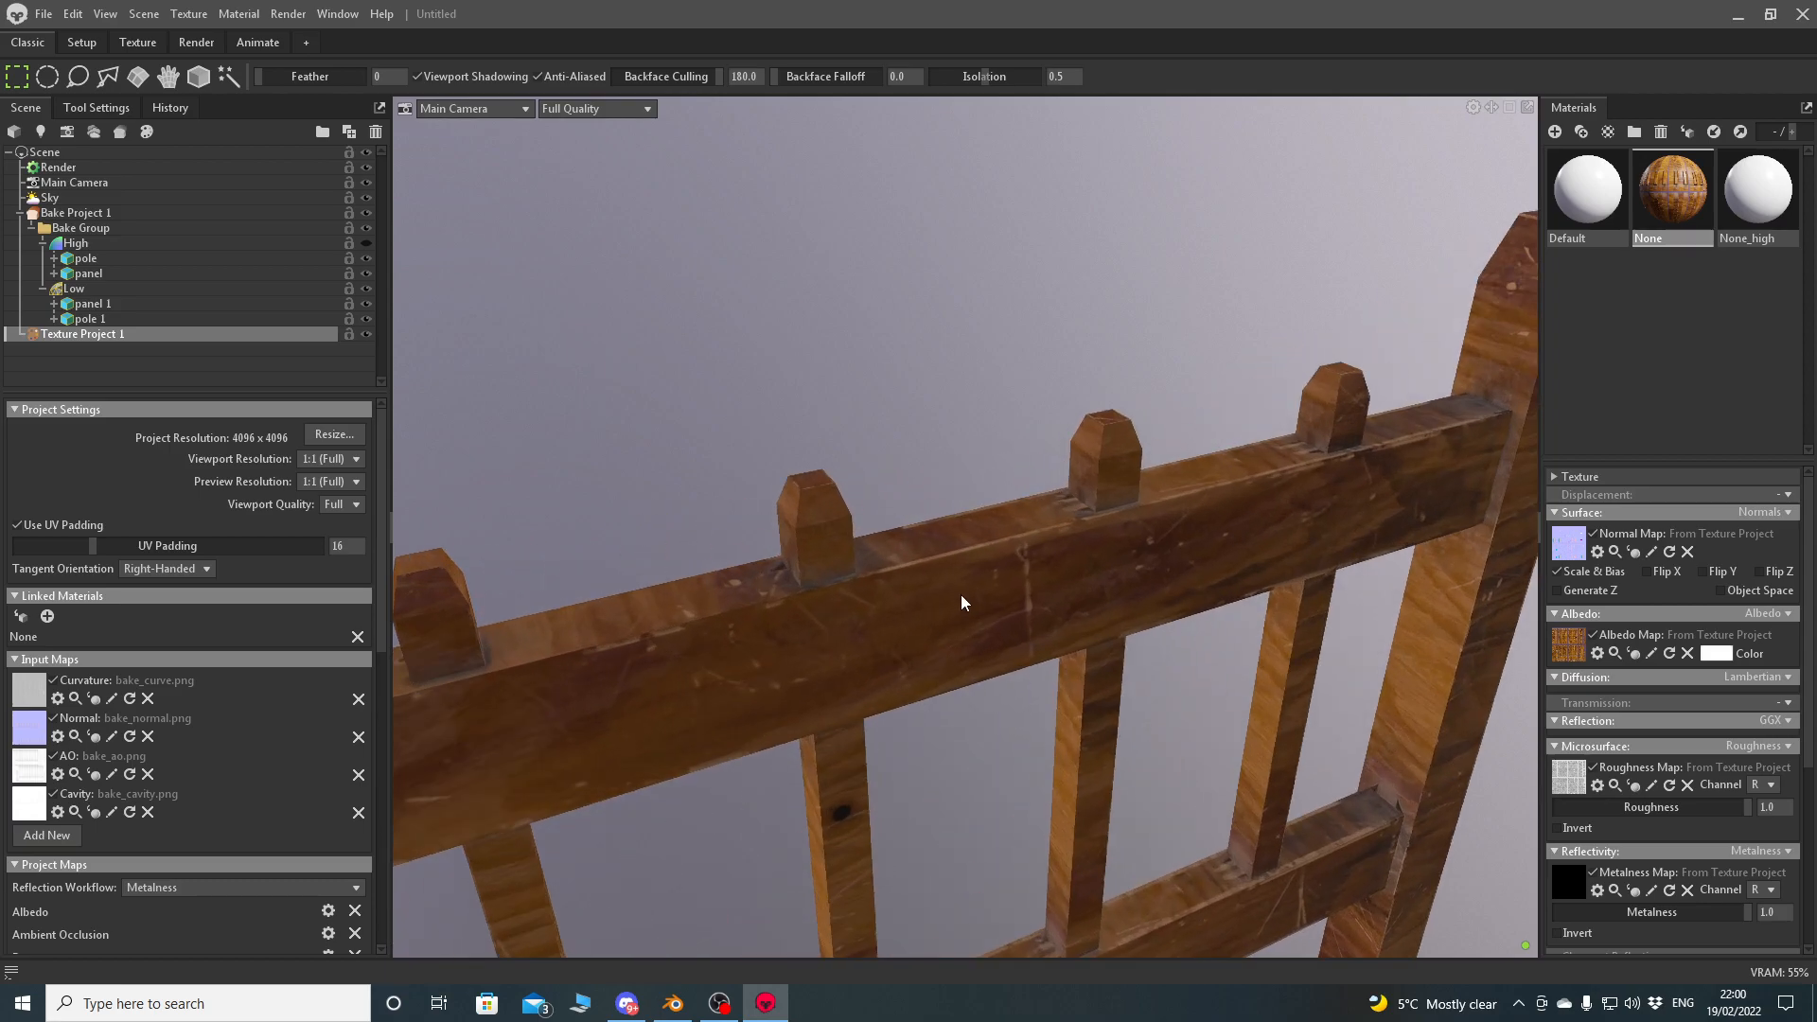
left_click_drag(962, 594, 979, 583)
left_click_drag(1216, 606, 927, 629)
scroll(932, 625, "down", 10)
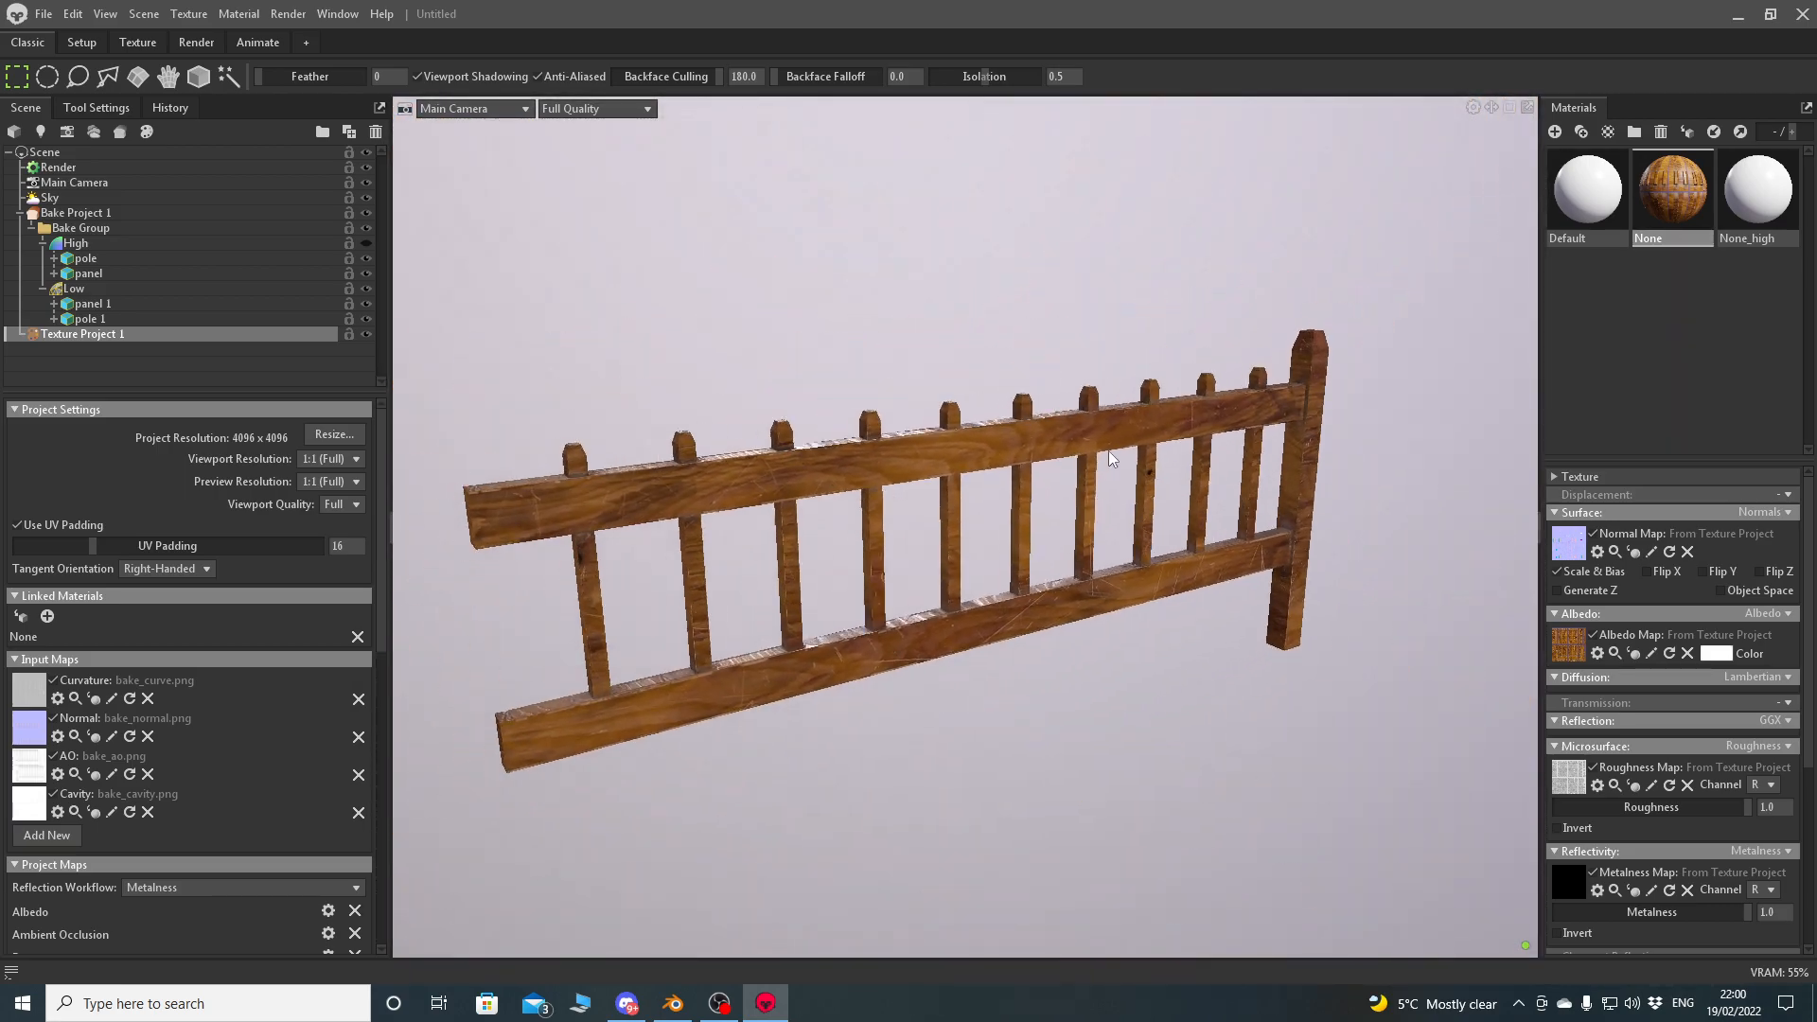
In the Texture workspace, set the normal output map's type to RGB and the albedo and normal outputs' format to PNG.
left_click(138, 43)
left_click_drag(270, 594, 271, 896)
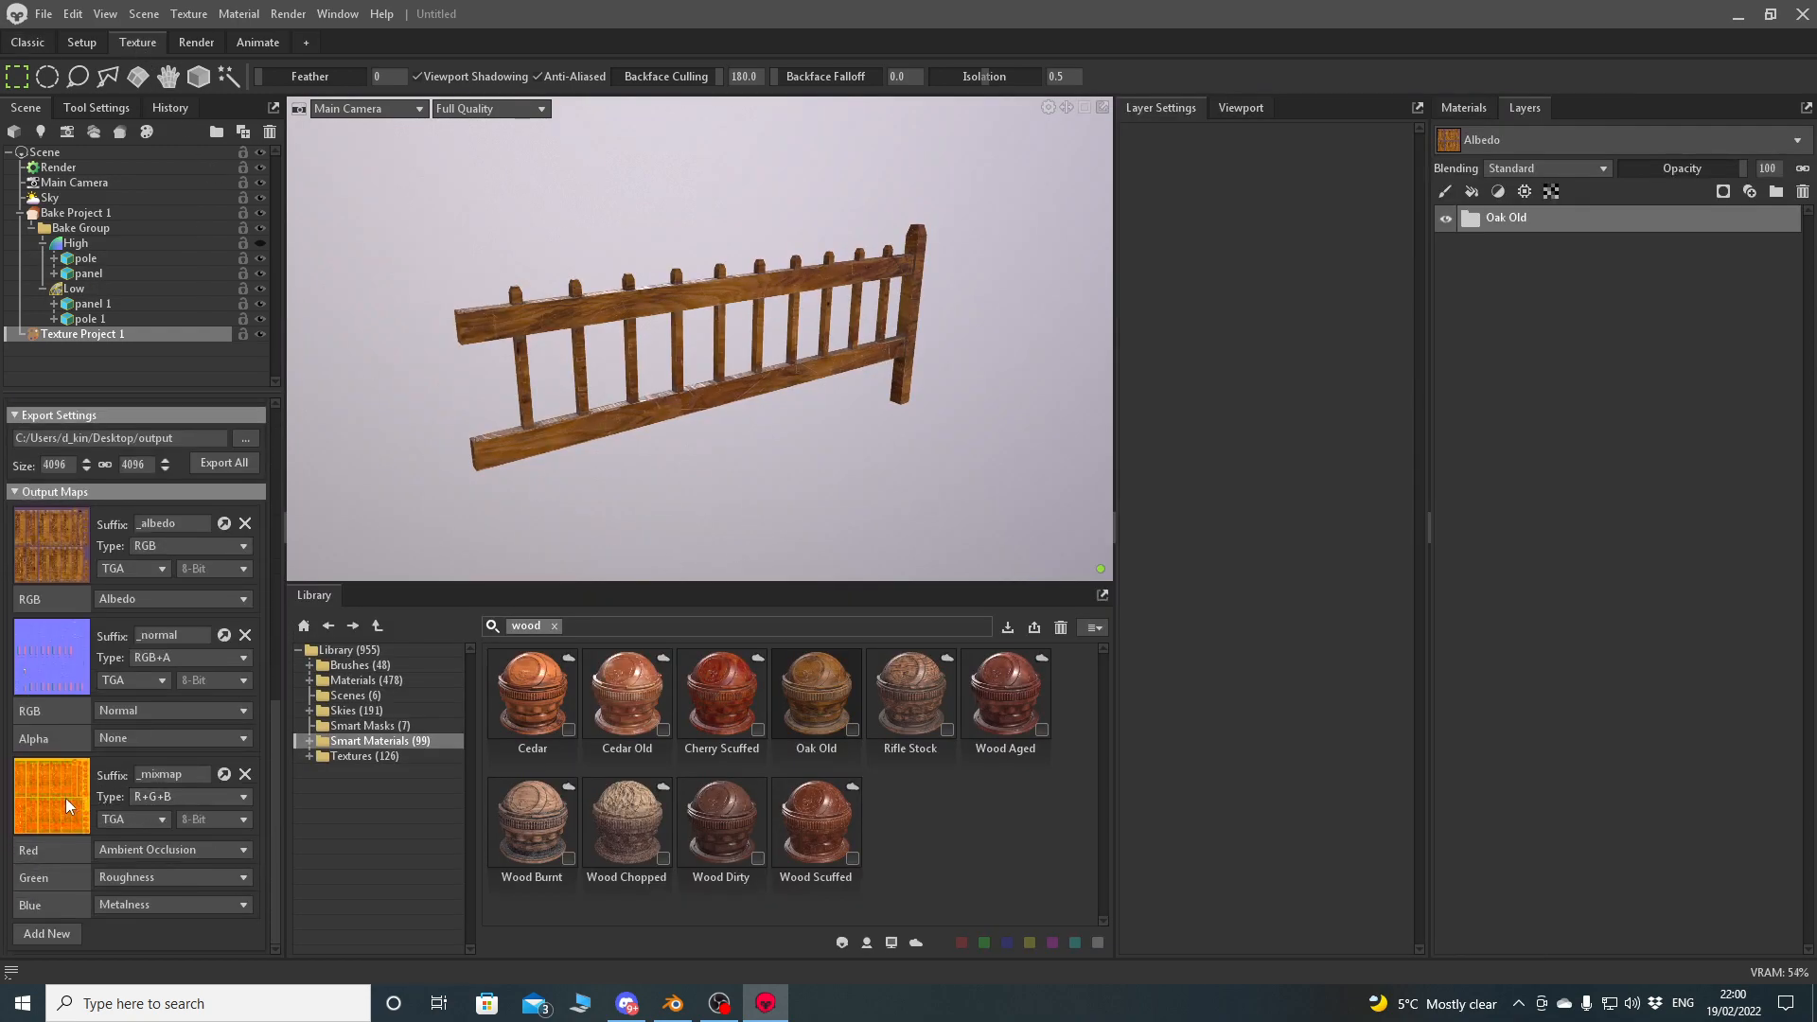
left_click(173, 656)
left_click(179, 673)
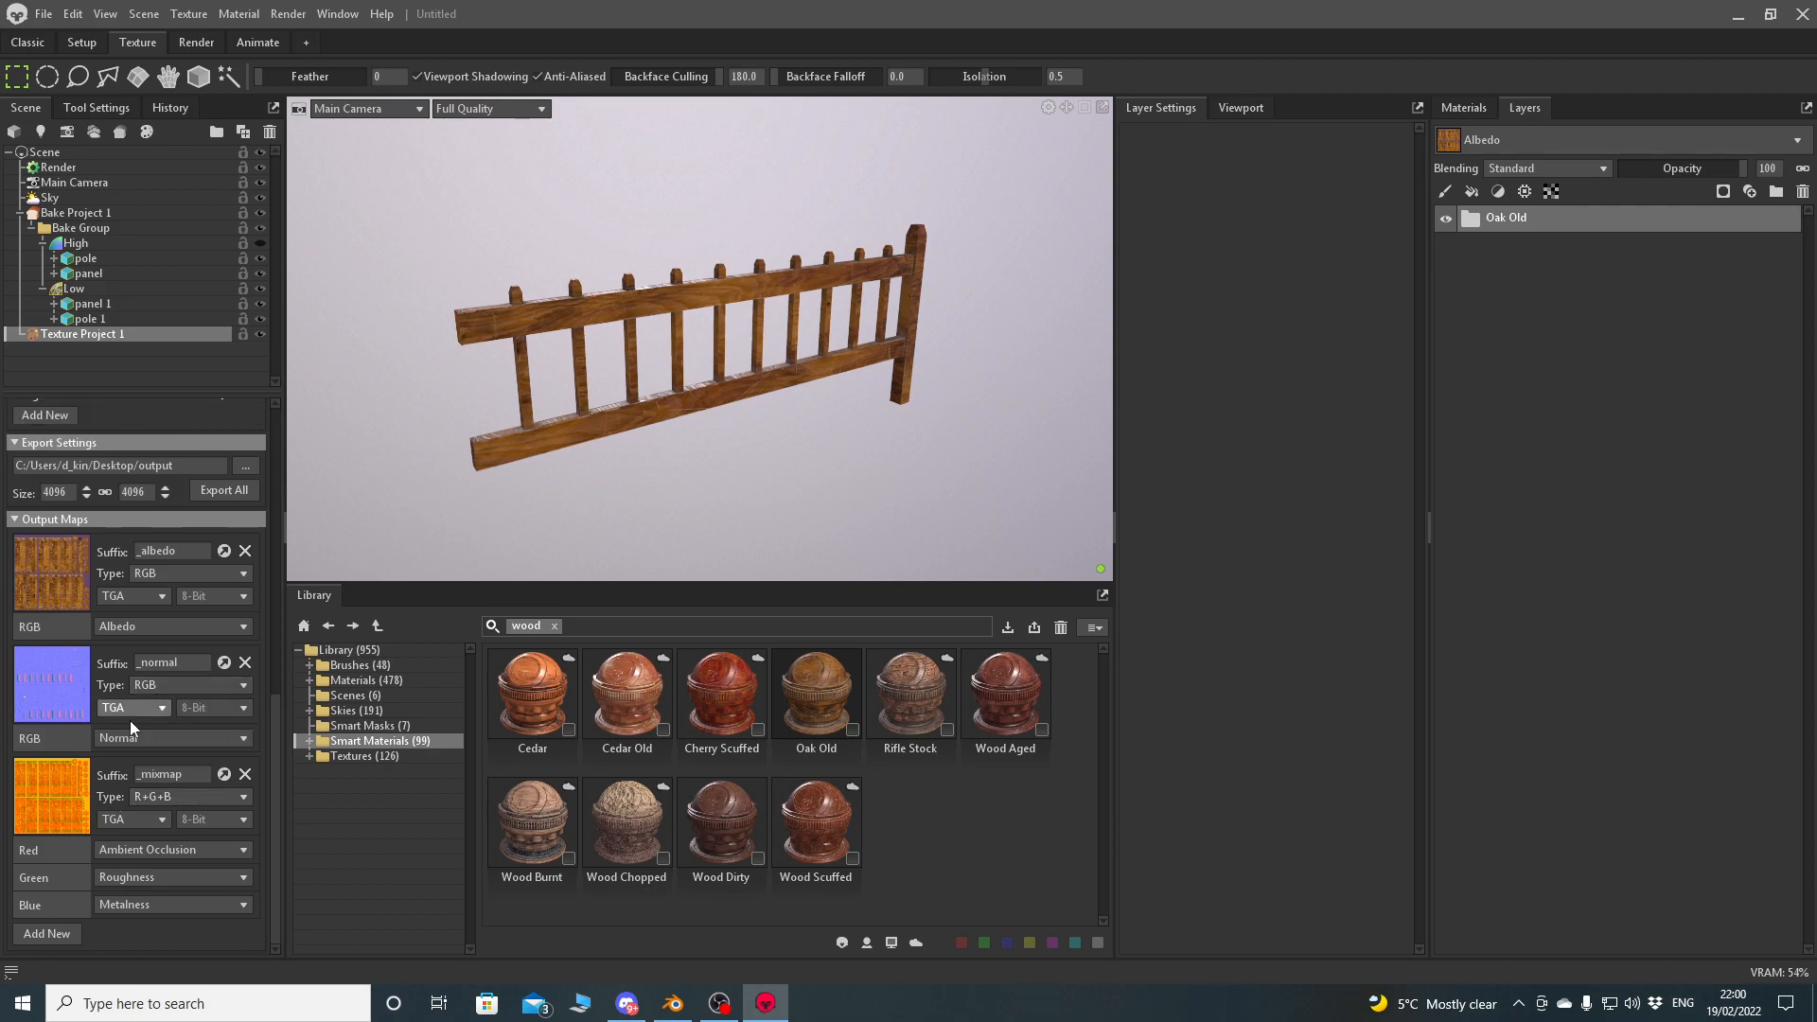
left_click(125, 600)
left_click(134, 616)
left_click(136, 706)
left_click(138, 721)
Set the texture export destination to fence.png in the Desktop fence folder, using the Portable Network Graphics type.
left_click(253, 466)
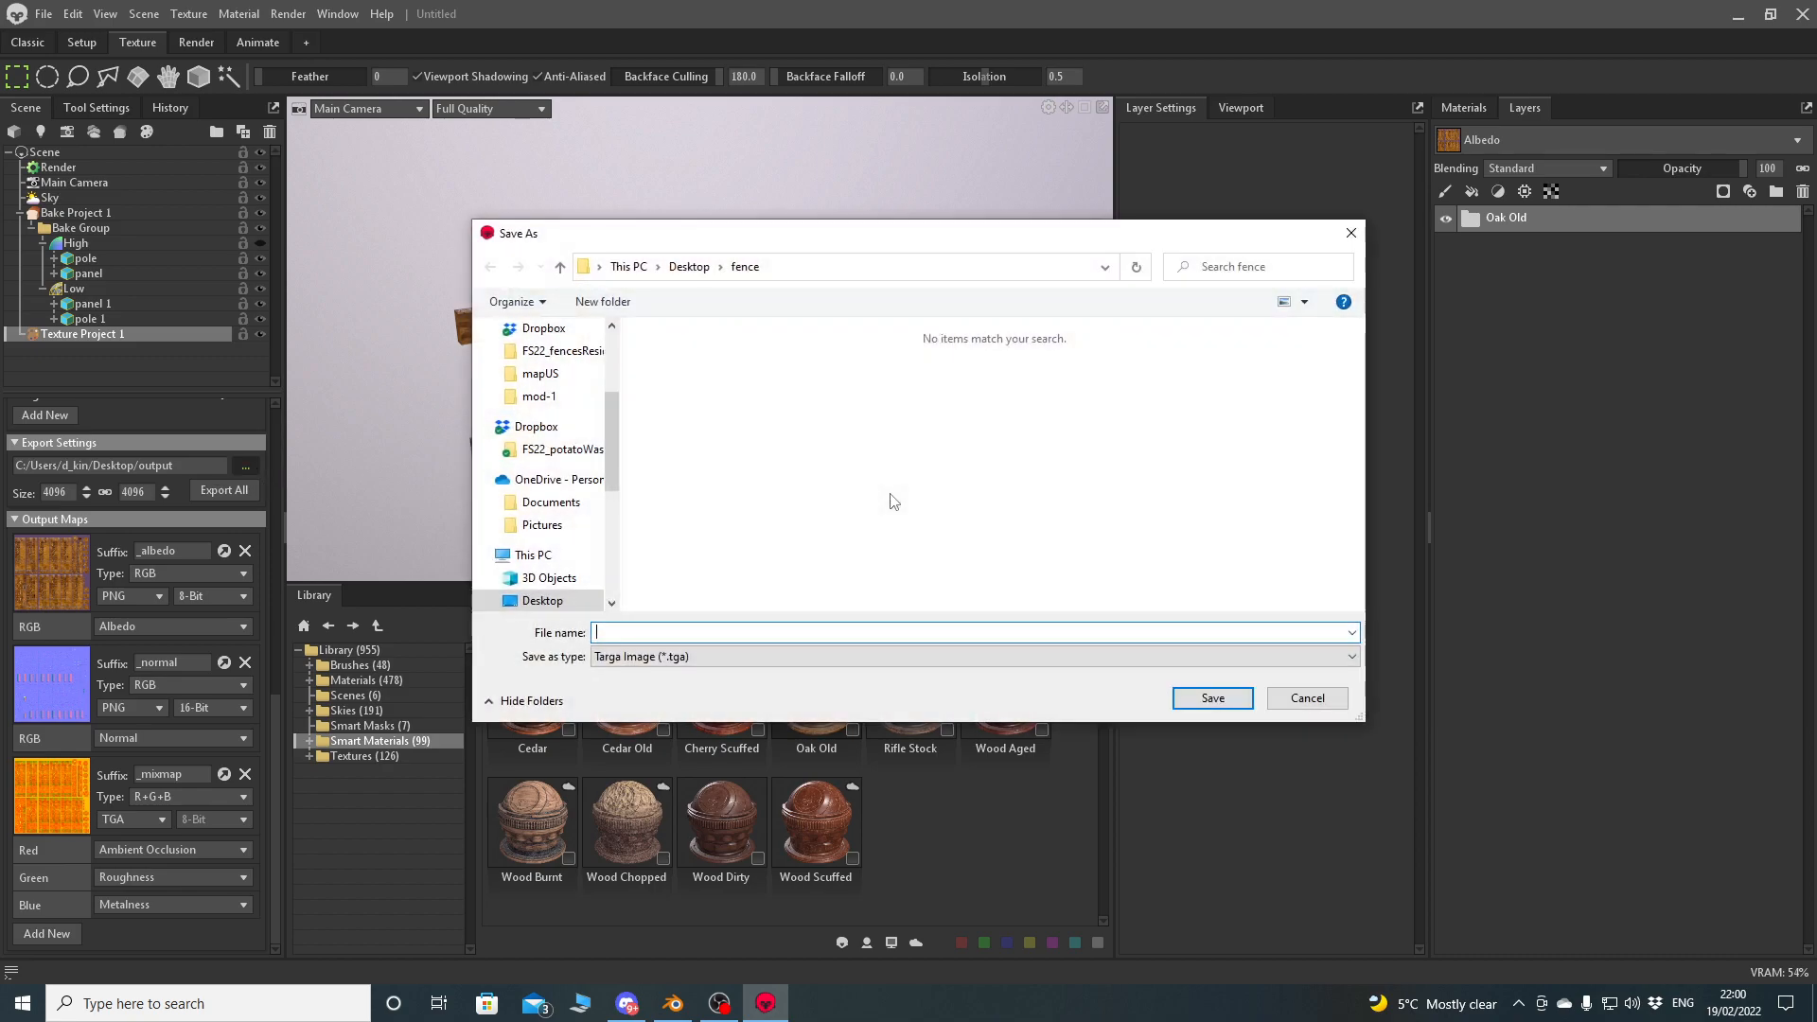
type("fence")
left_click(852, 657)
left_click(677, 761)
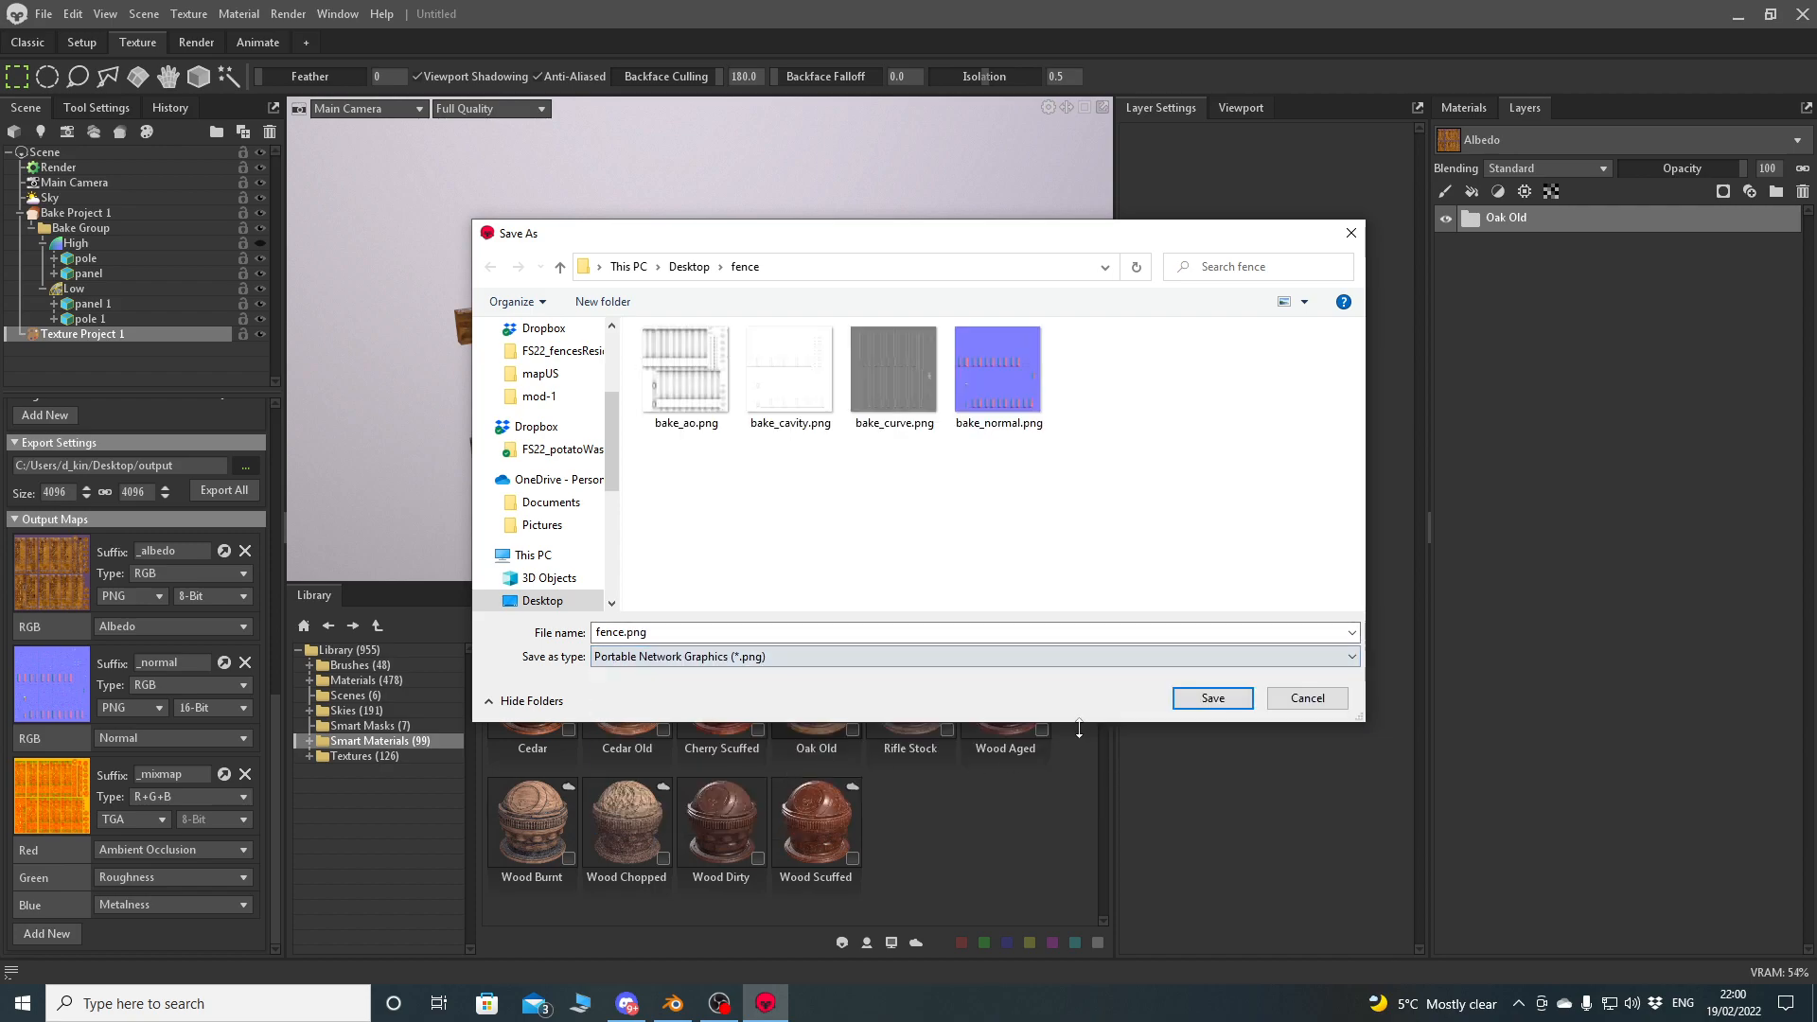
left_click(1214, 703)
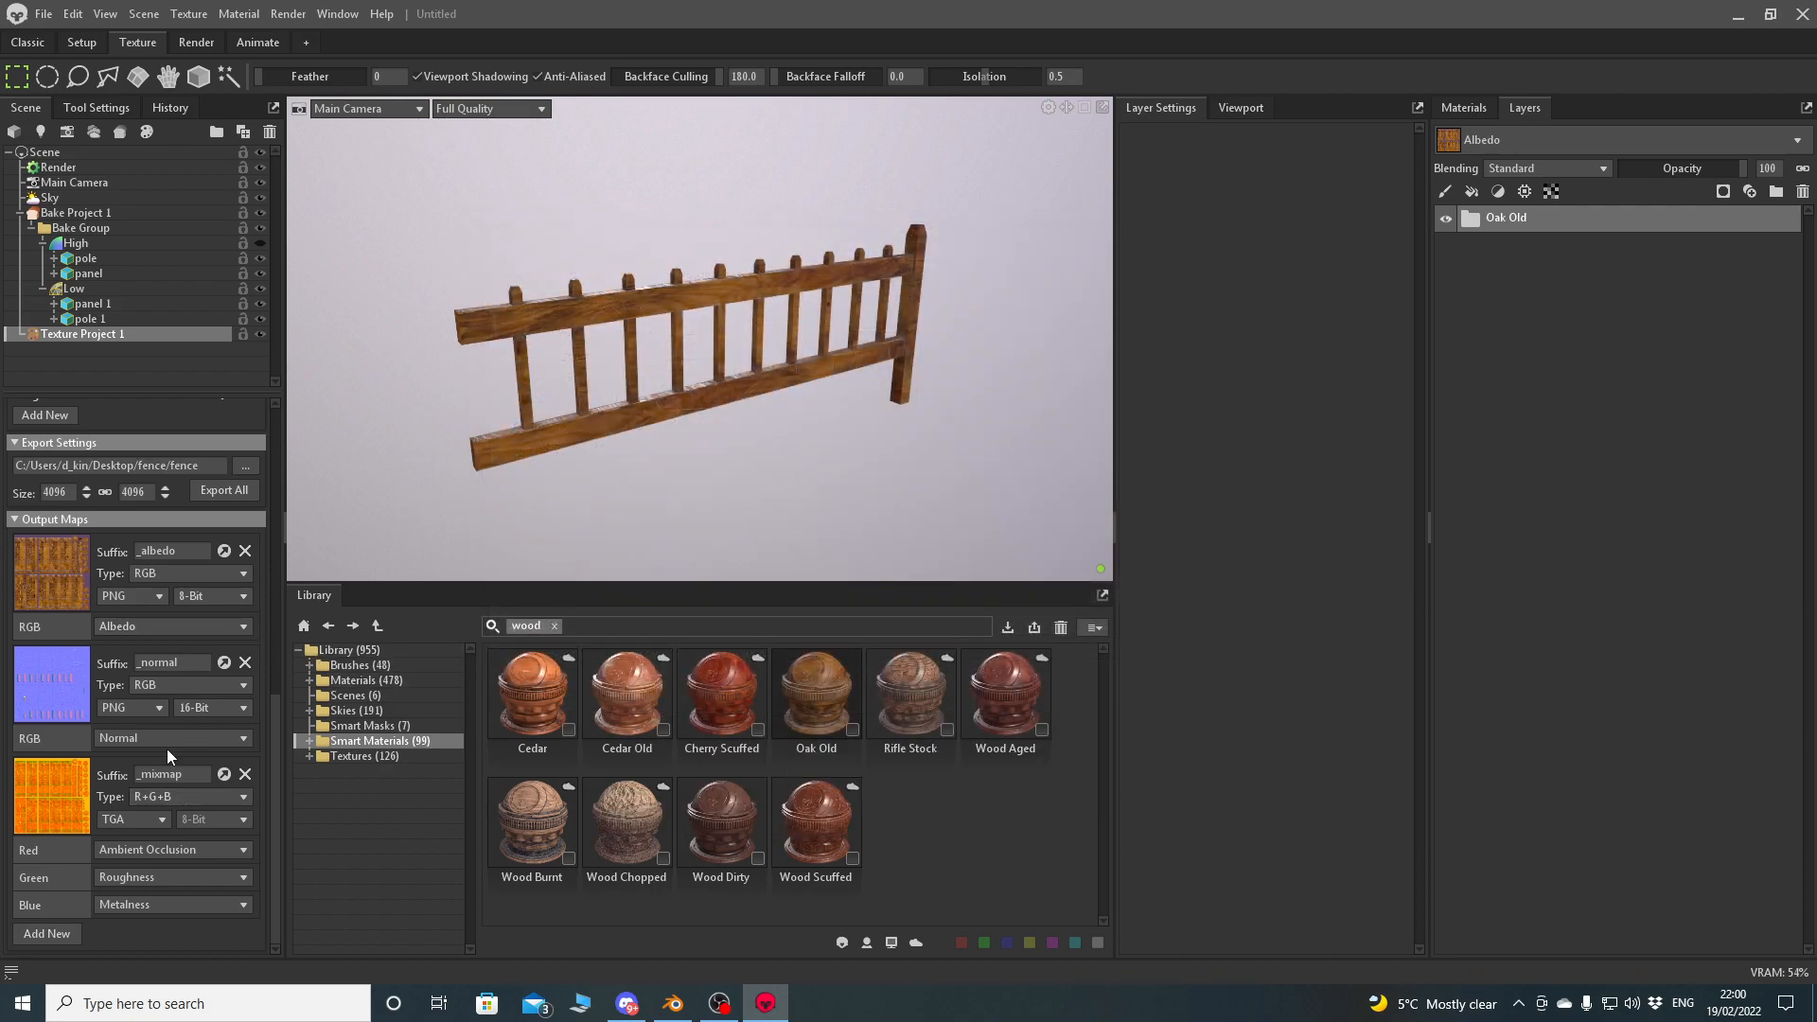
Change the mixmap output to type RGB carrying Ambient Occlusion and rename its suffix to _ao.
left_click(161, 797)
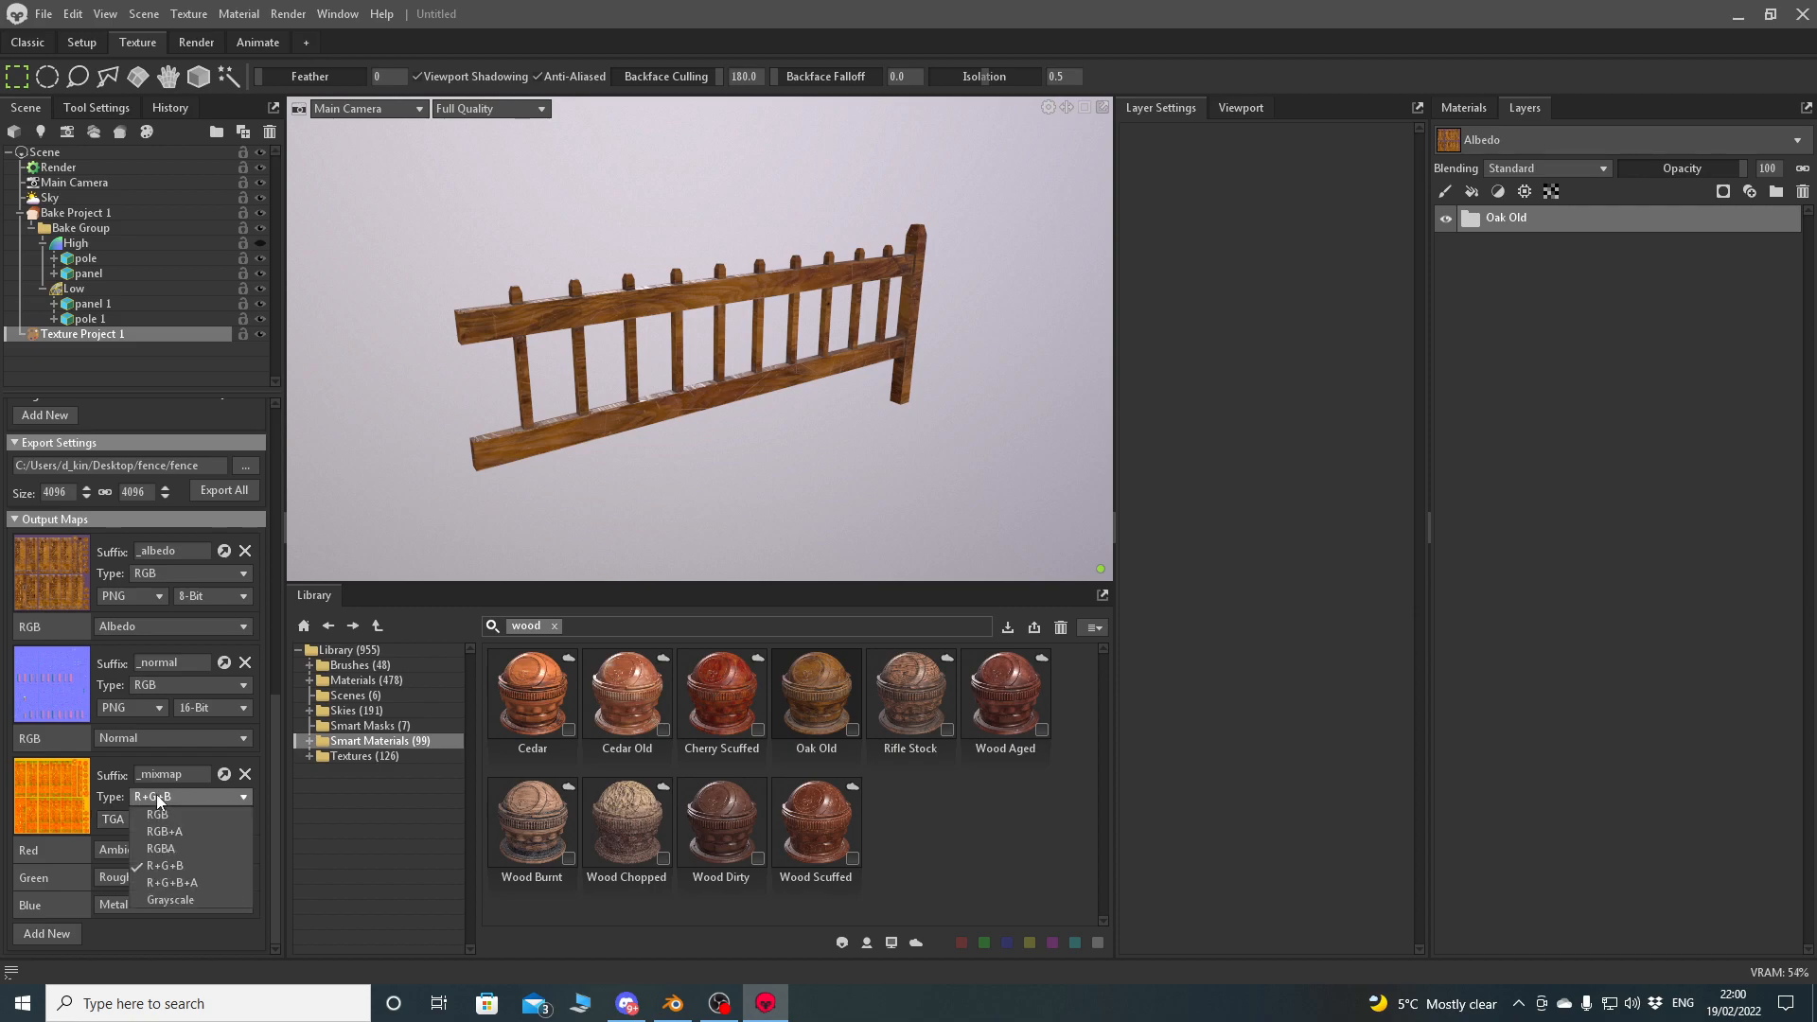
left_click(151, 816)
left_click(201, 833)
key("BackSpace")
key("BackSpace")
key("BackSpace")
key("BackSpace")
type("ao")
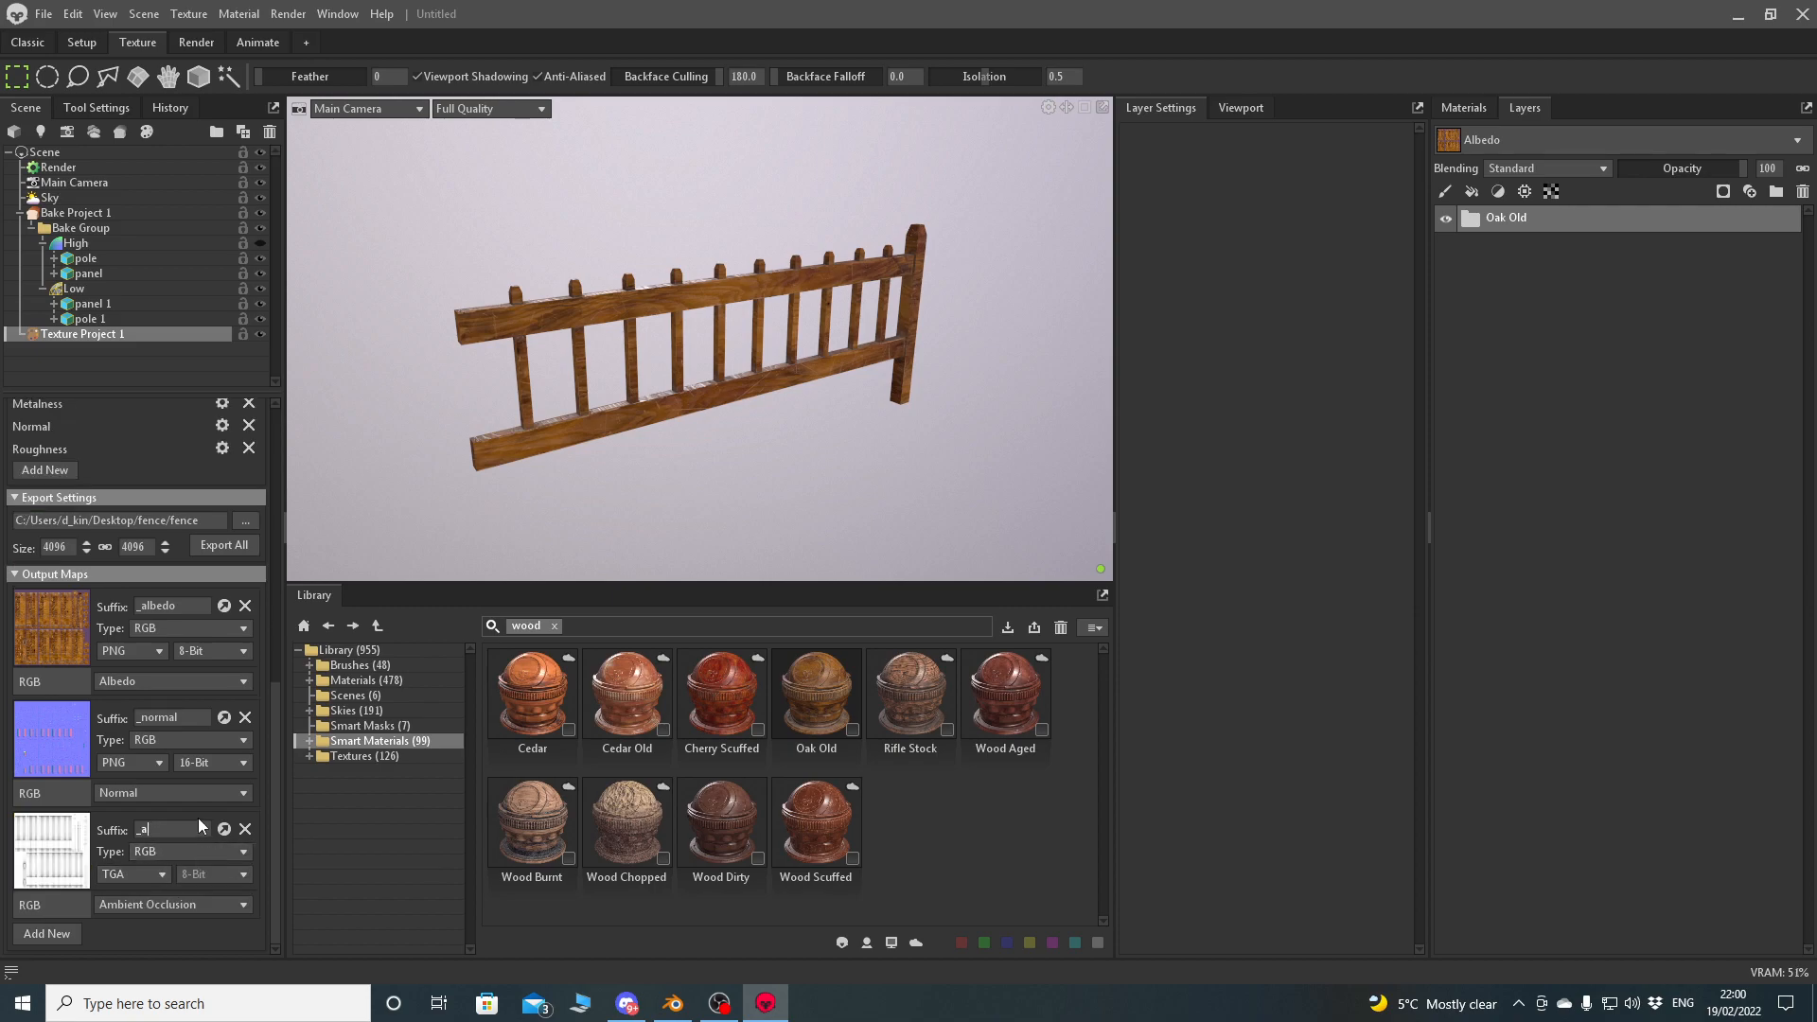
Add a new output map and set its suffix to _roughness.
left_click(50, 934)
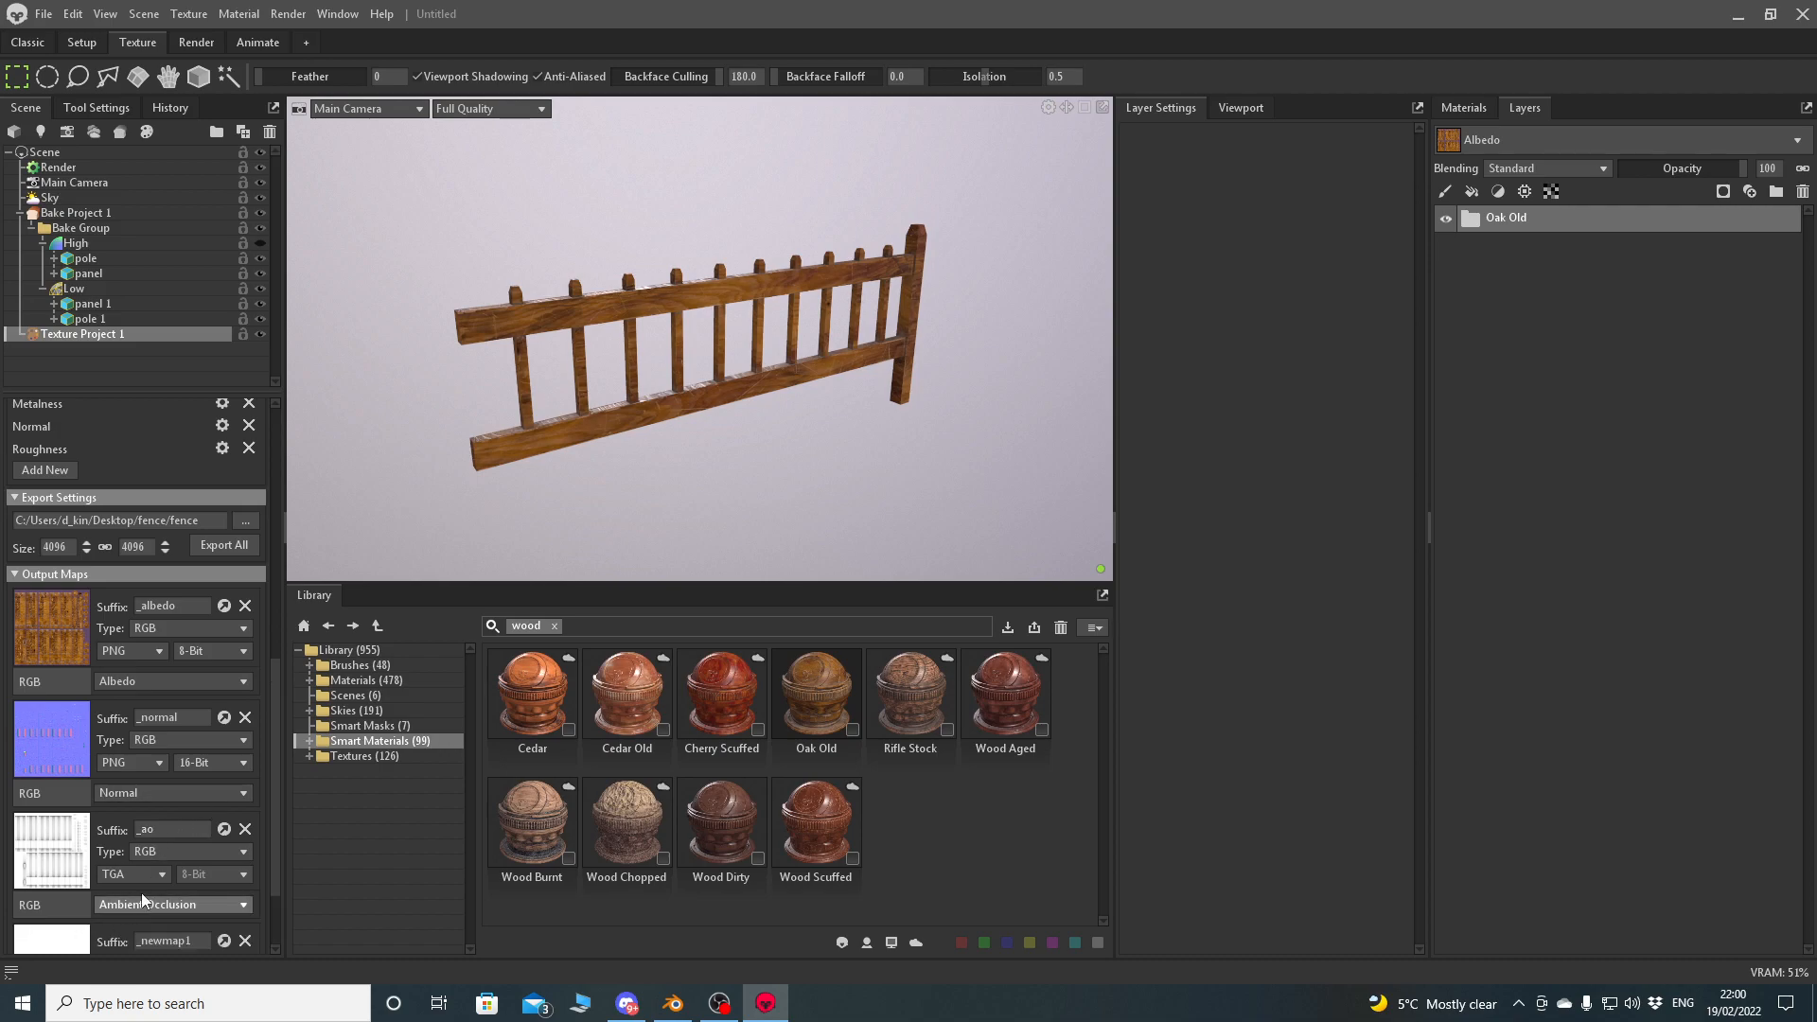
key("BackSpace")
key("BackSpace")
key("BackSpace")
key("BackSpace")
key("BackSpace")
key("BackSpace")
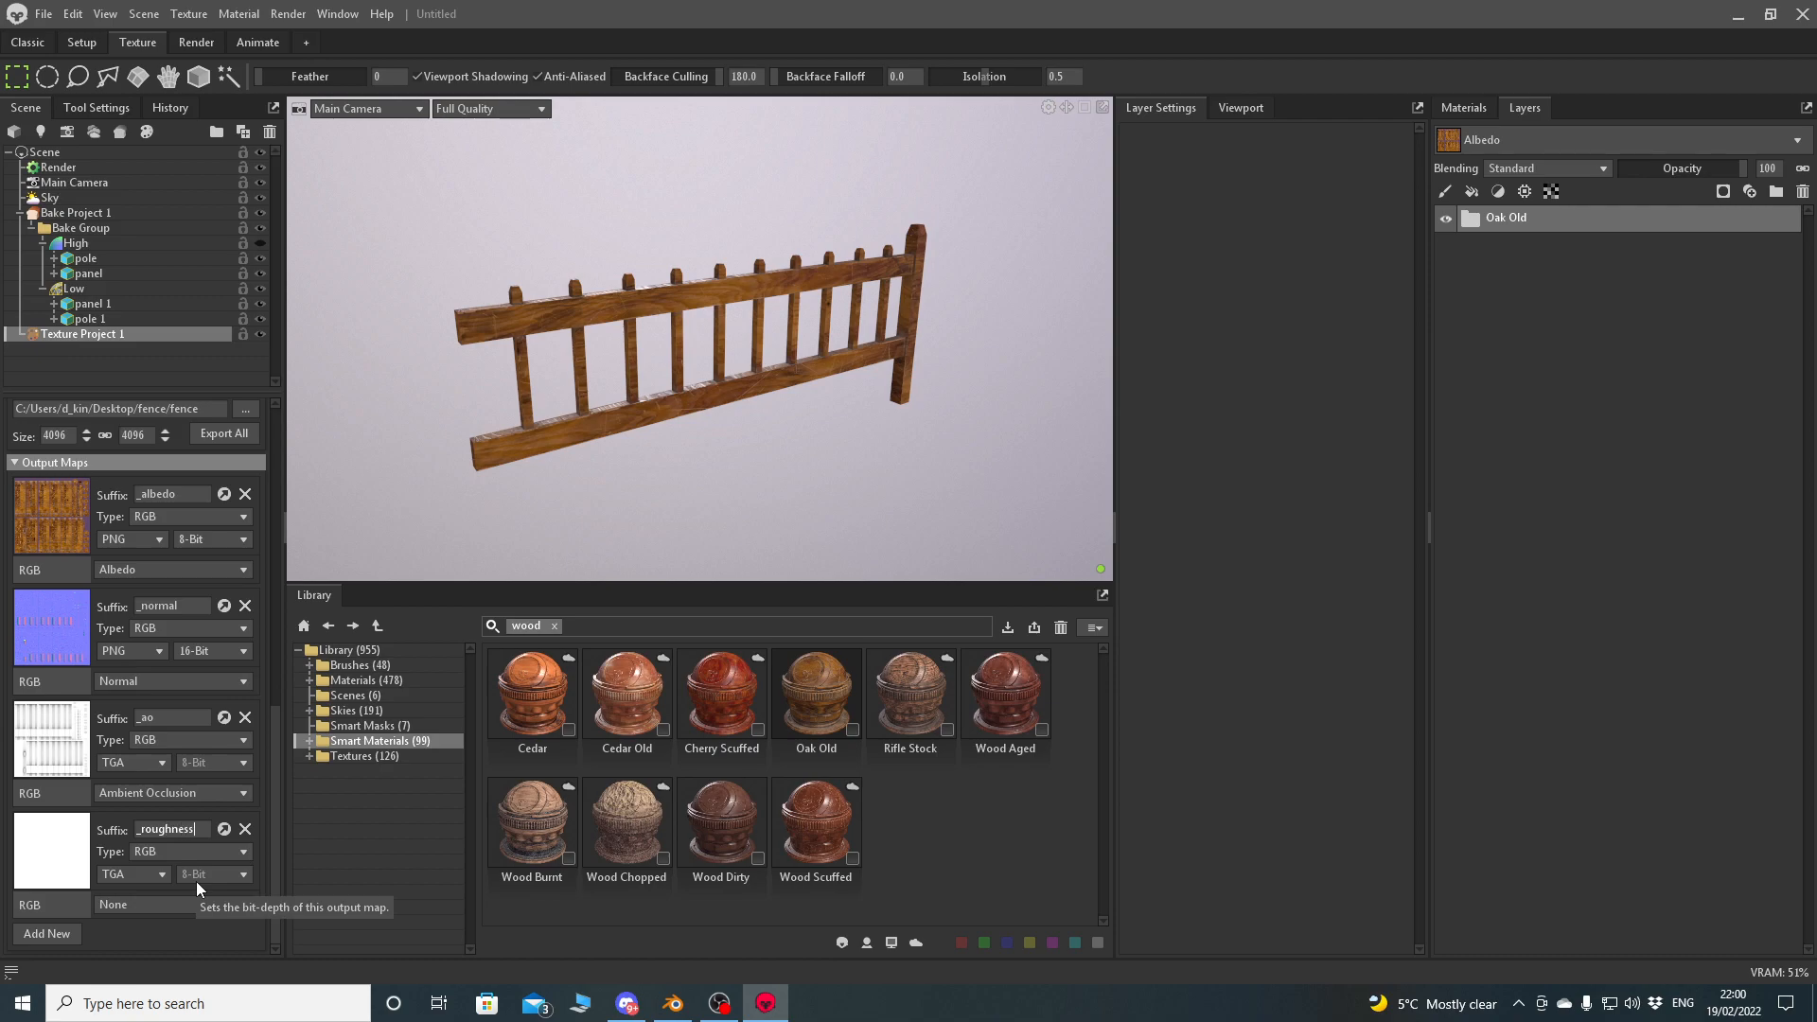
Assign the Roughness map to the _roughness output and set the format of the roughness and ambient occlusion outputs to PNG.
left_click(176, 902)
left_click(168, 849)
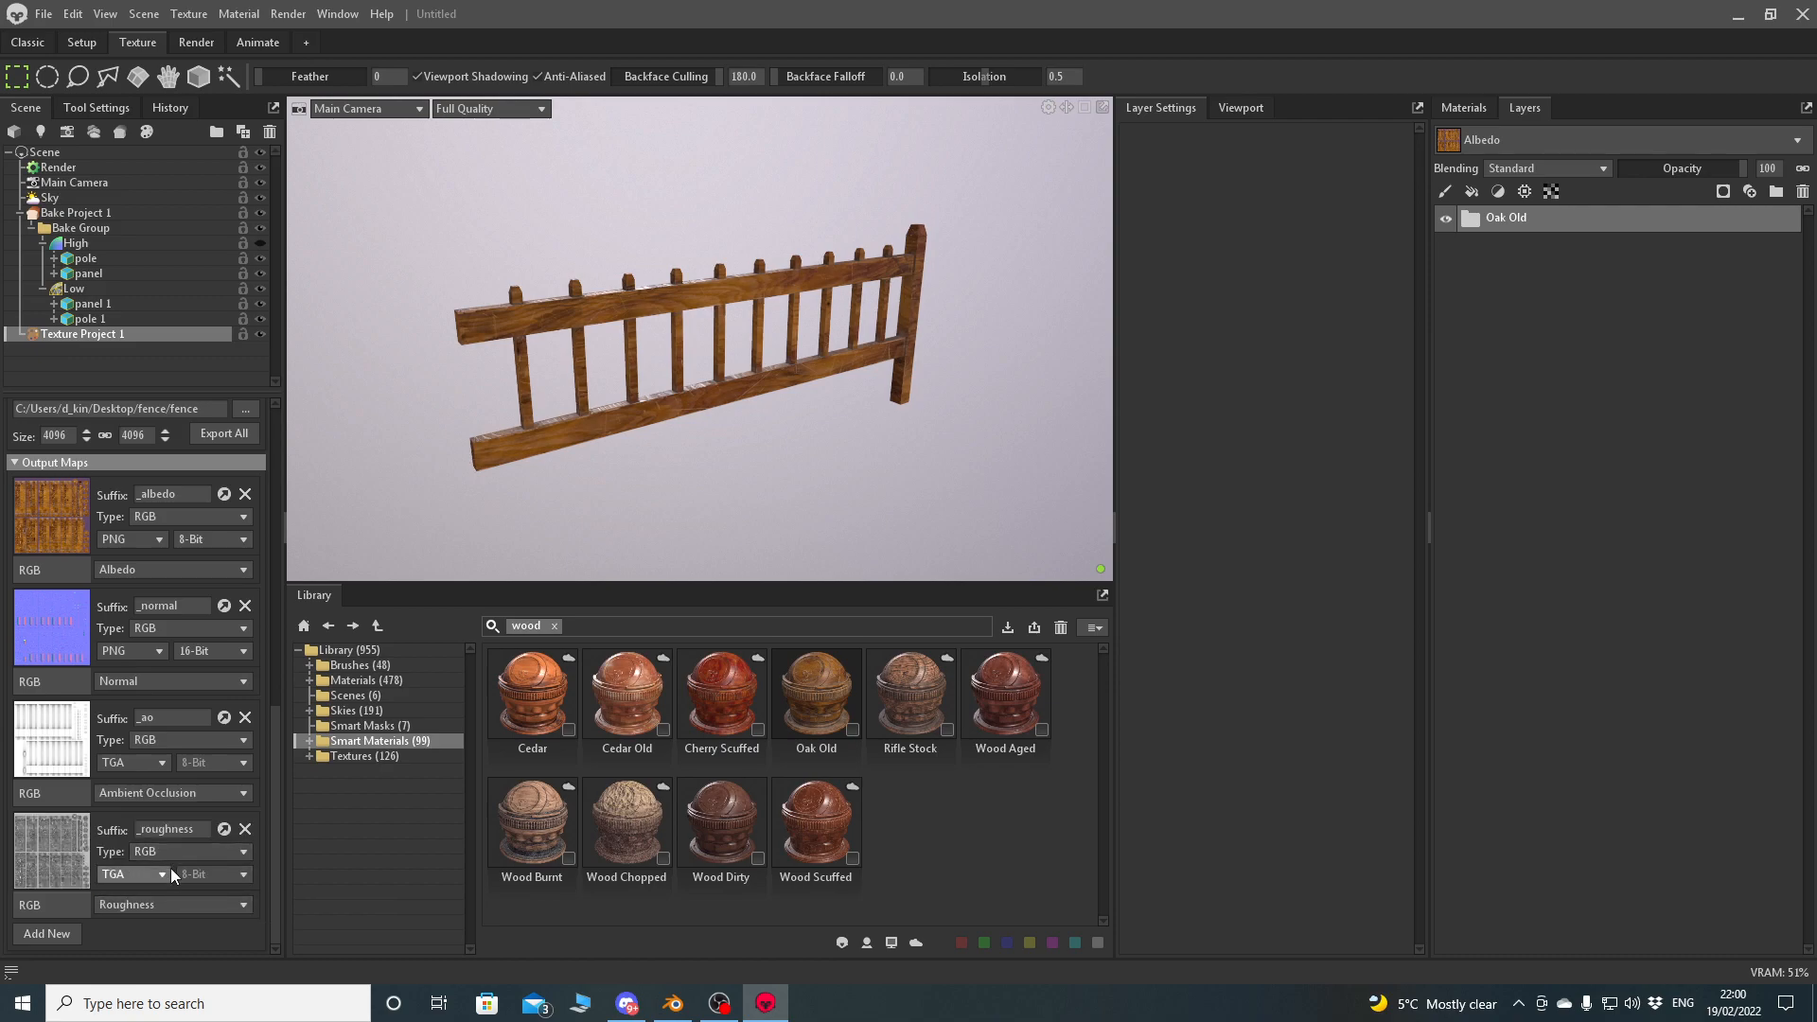
left_click(145, 872)
left_click(145, 891)
left_click(145, 763)
left_click(134, 780)
Add another output map and set its suffix to _metalness.
left_click(46, 933)
left_click(200, 831)
key("BackSpace")
key("BackSpace")
key("BackSpace")
key("BackSpace")
key("BackSpace")
key("BackSpace")
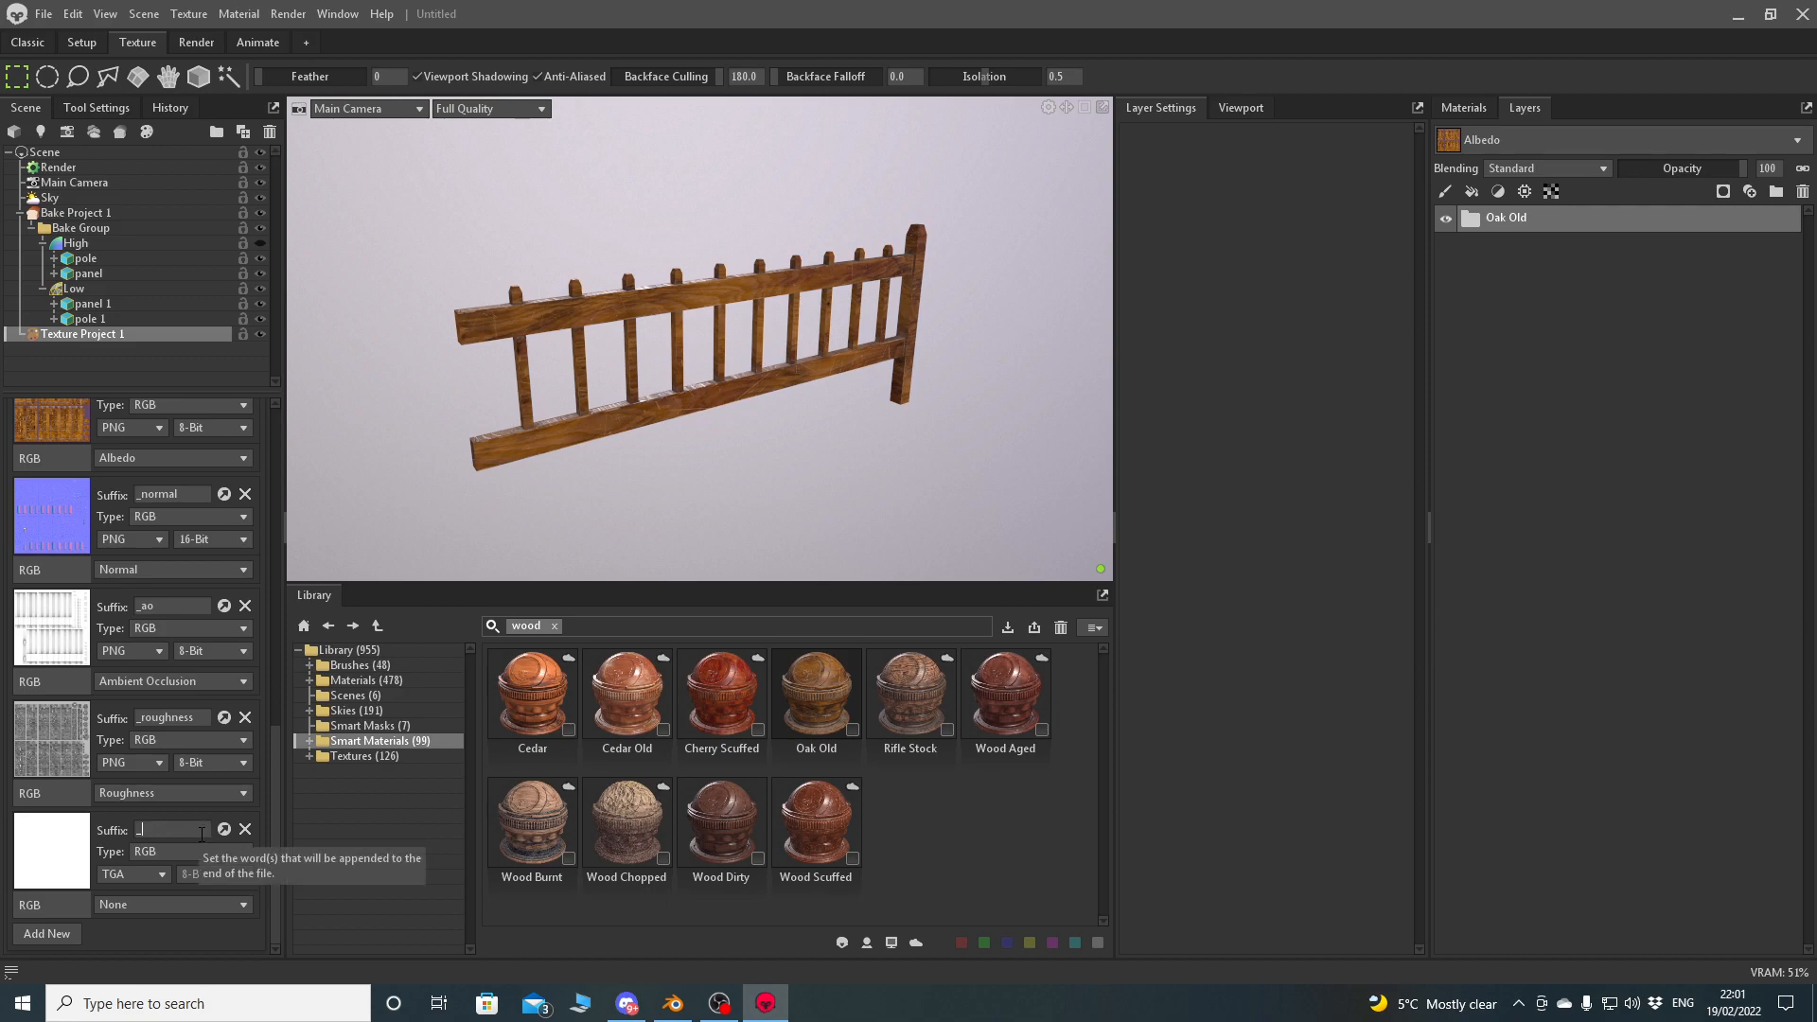
type("metalness")
Set the _metalness output's format to PNG and assign the Metalness map to it.
left_click(155, 874)
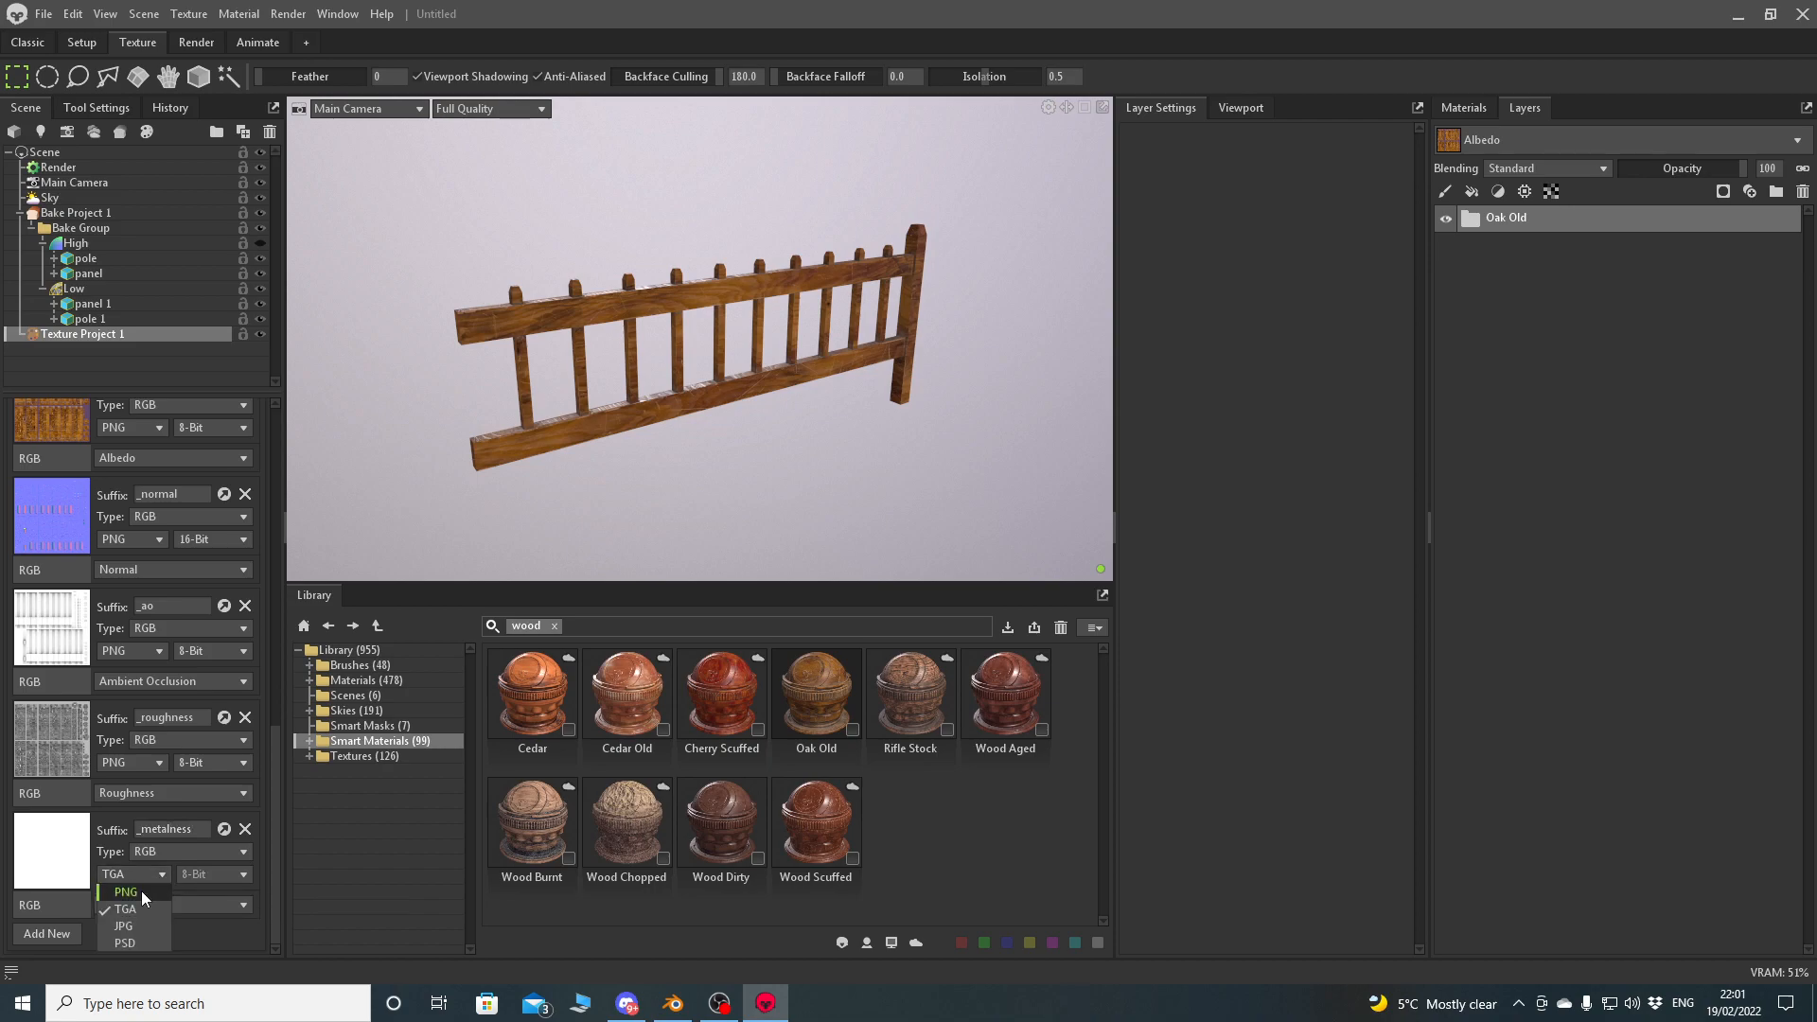
left_click(140, 892)
left_click(170, 909)
left_click(170, 867)
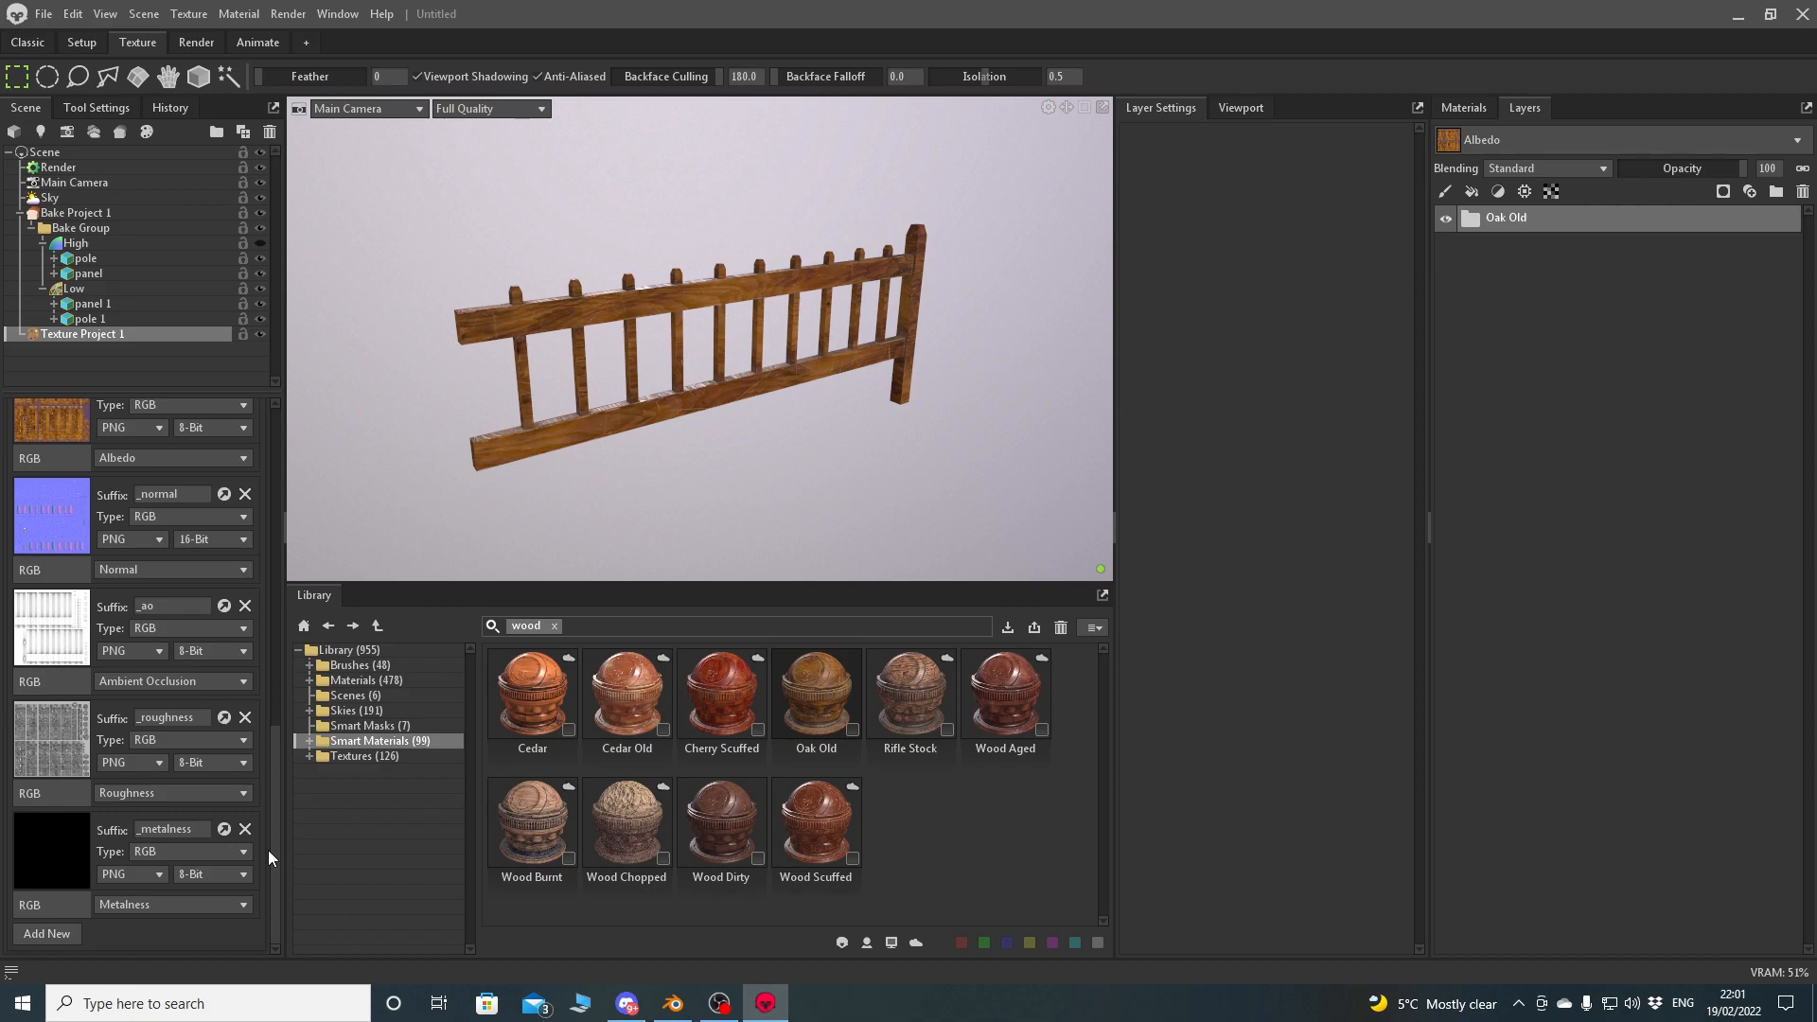
Set the texture export size to 2048 by 2048 and export all output maps.
left_click_drag(274, 854, 272, 750)
double_click(71, 587)
type("2048")
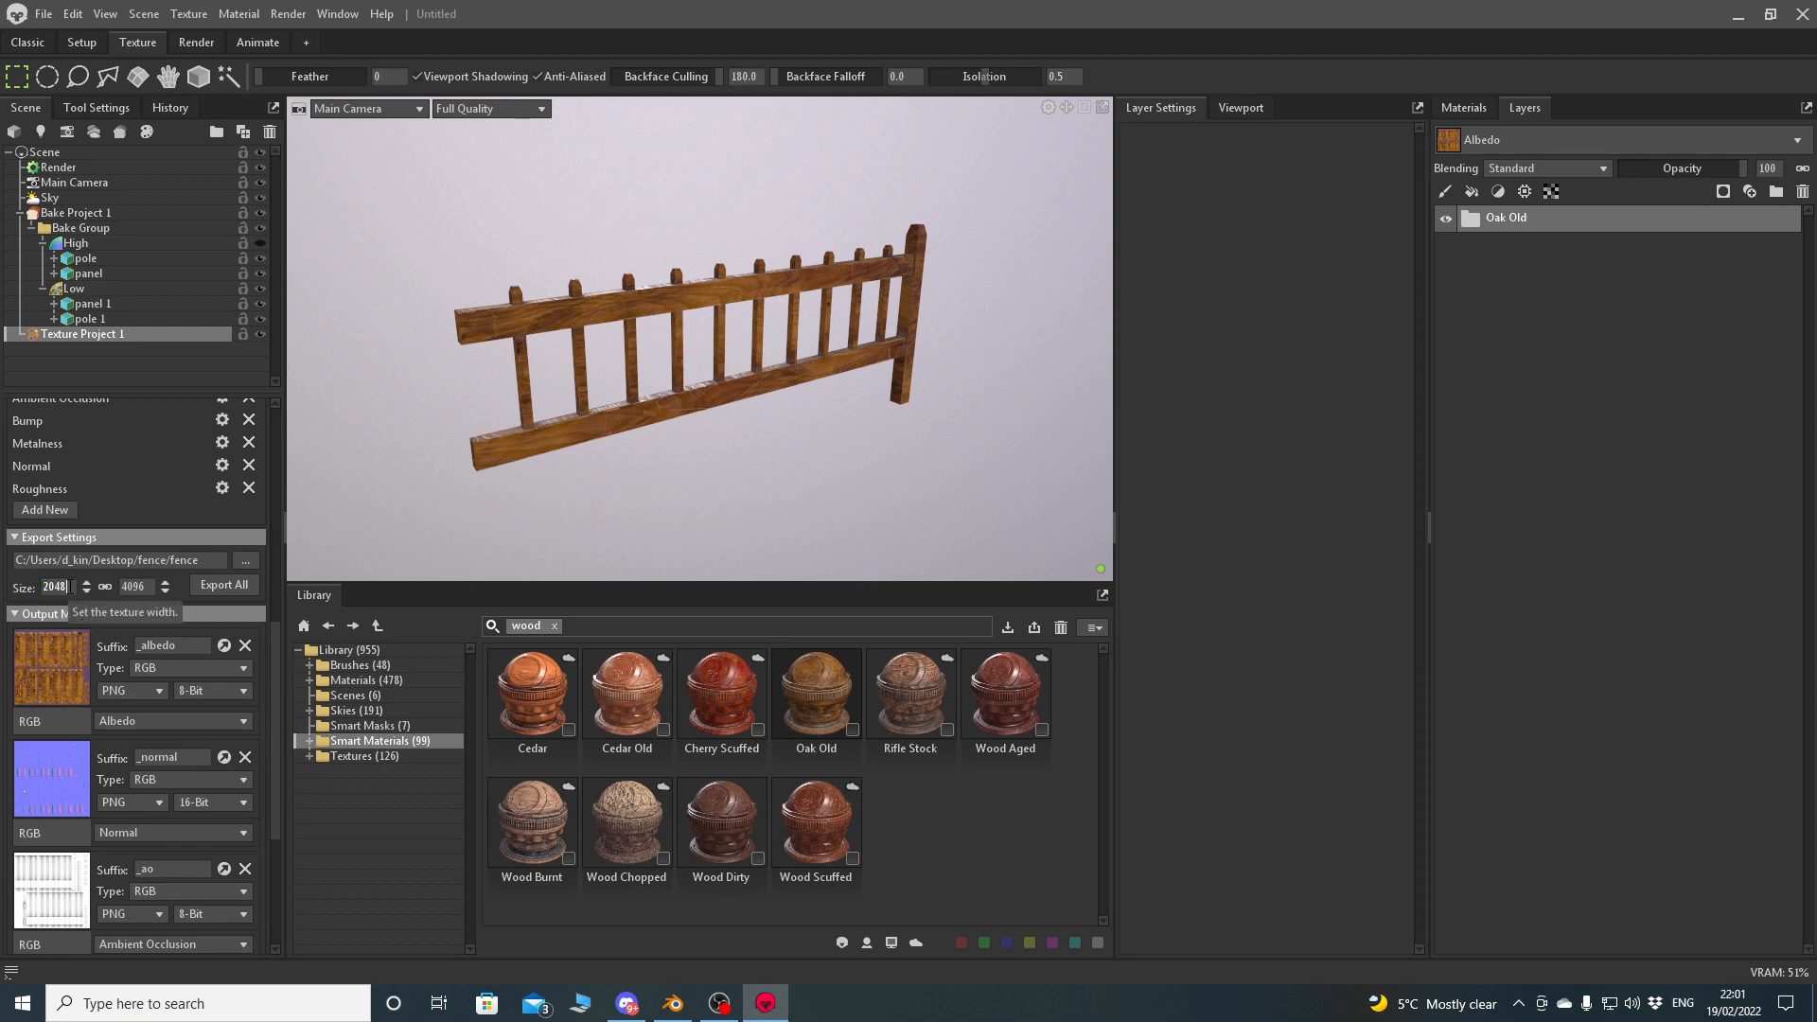
key("Return")
left_click(223, 585)
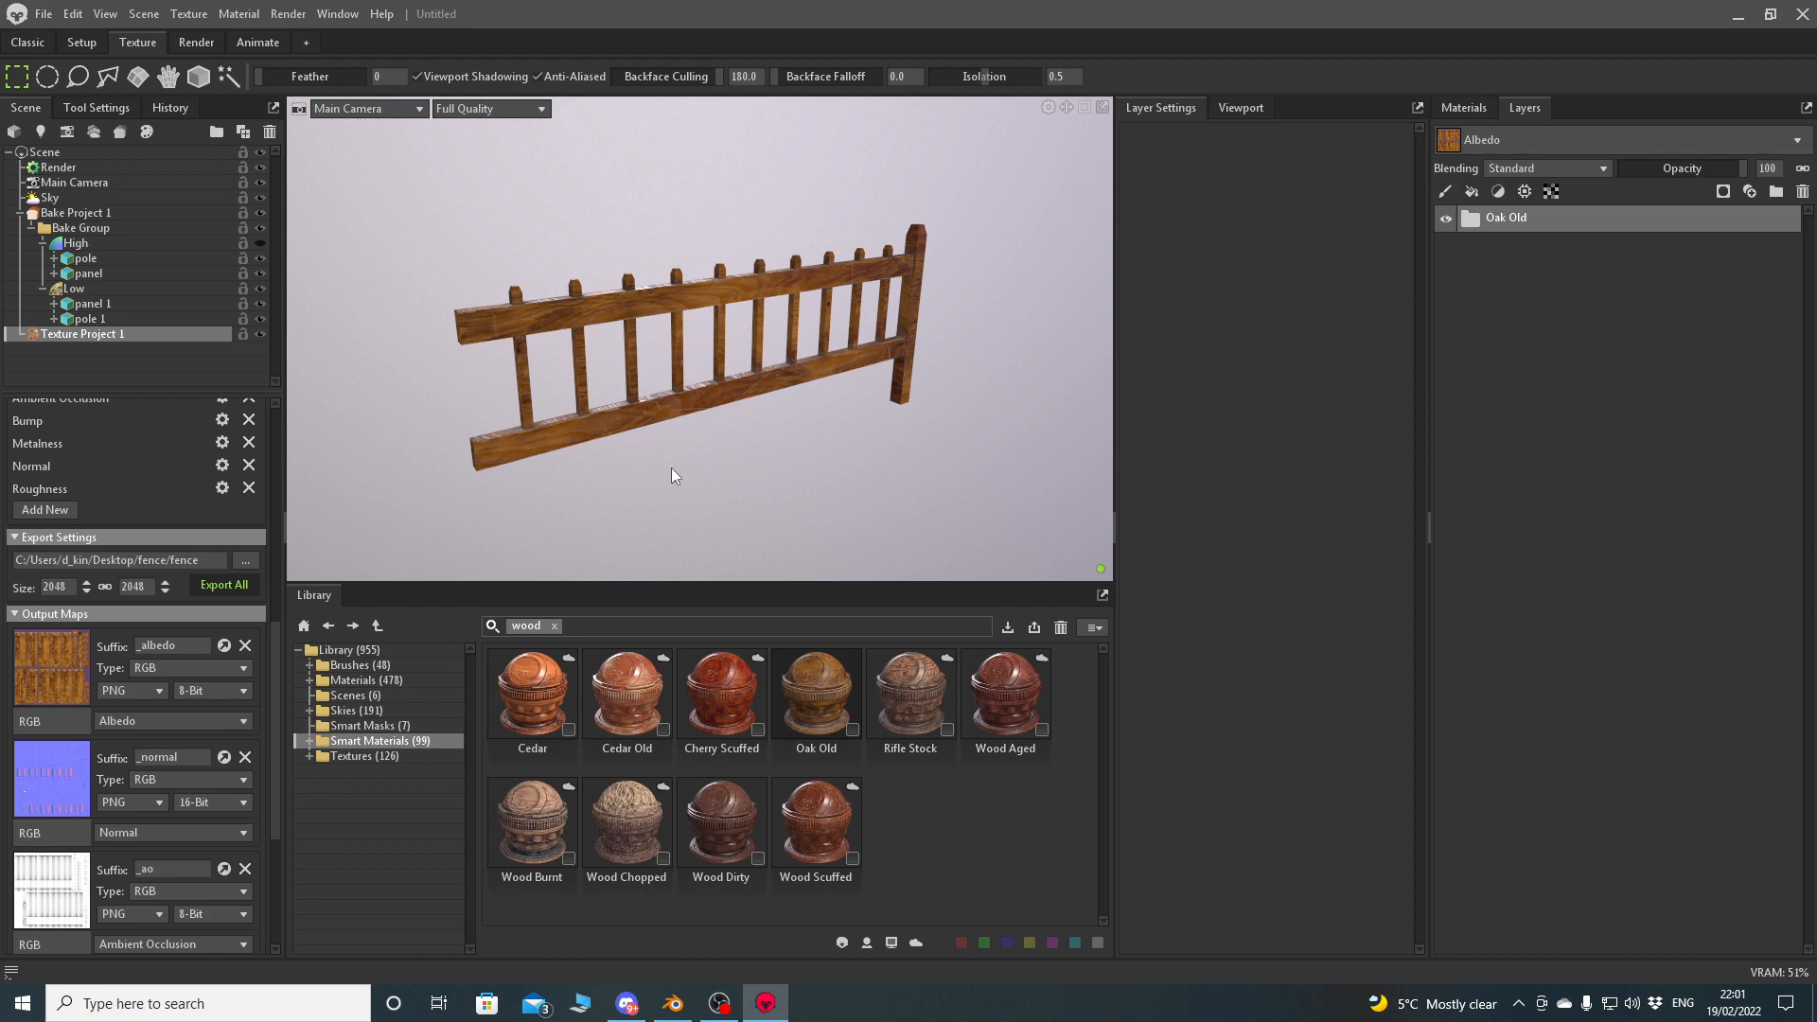
Switch to Blender and create a new material on the fence panel.
left_click(1739, 14)
left_click(673, 1004)
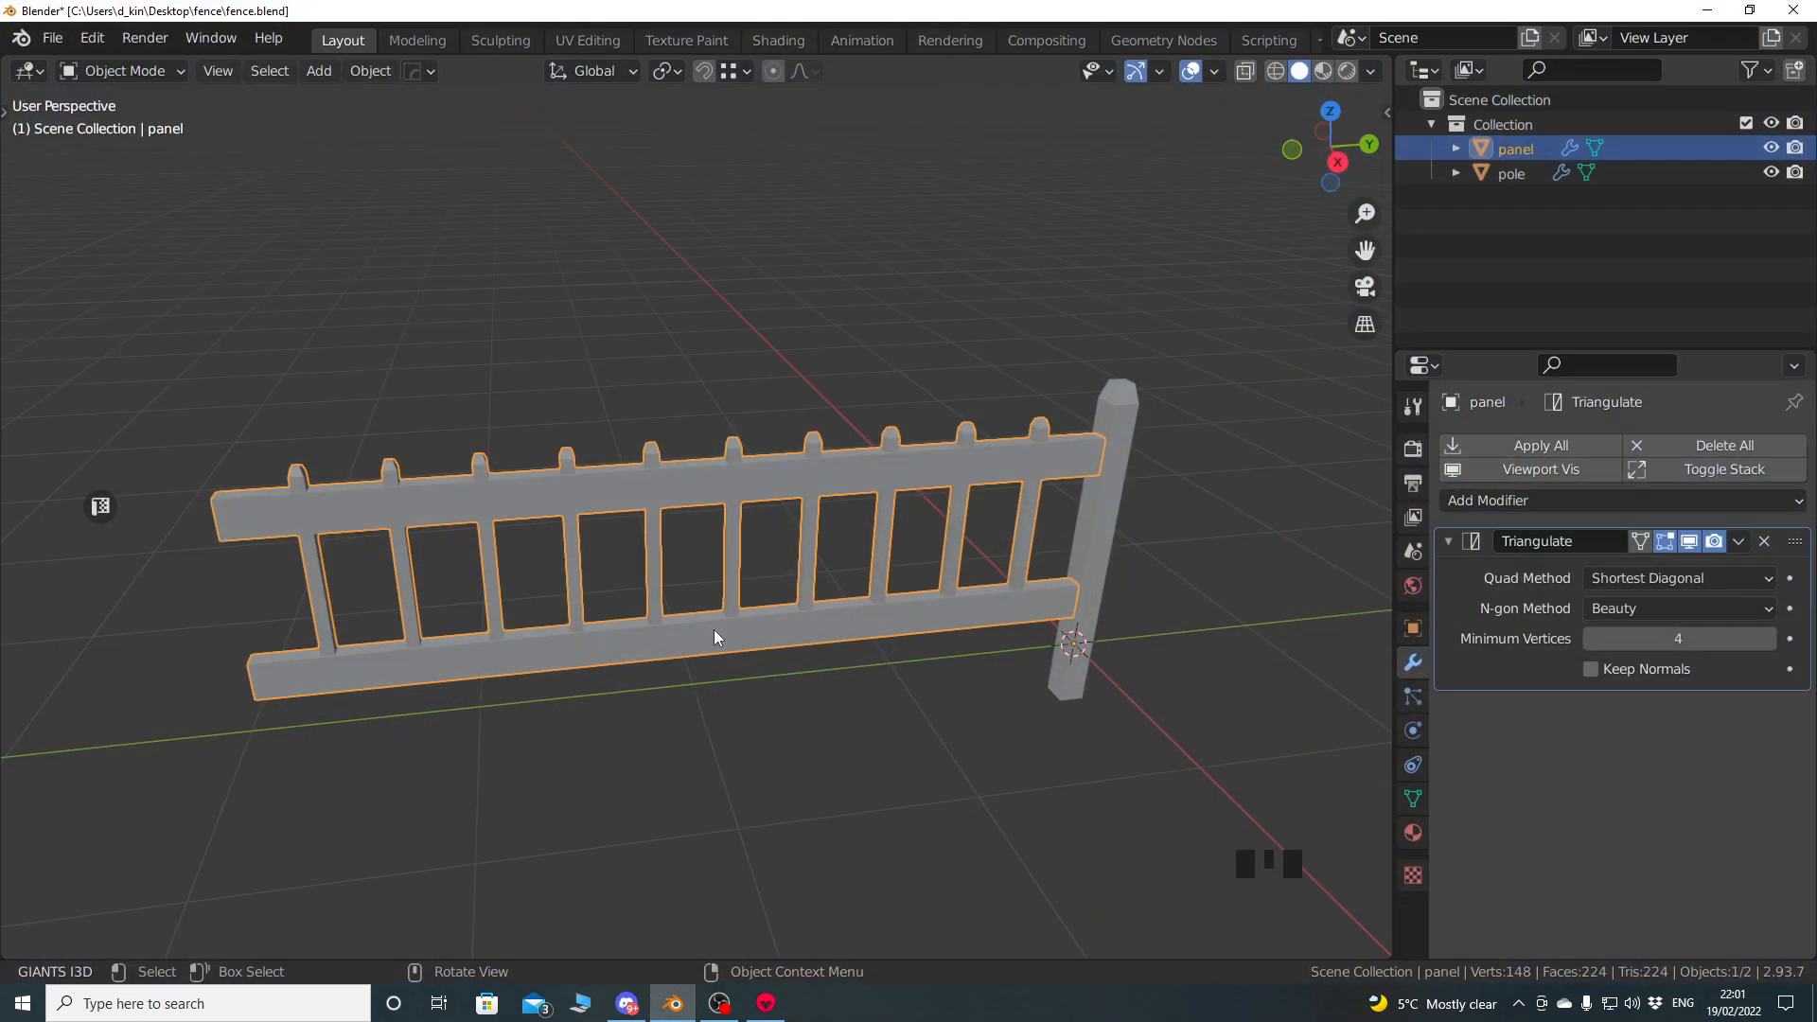
left_click(1413, 832)
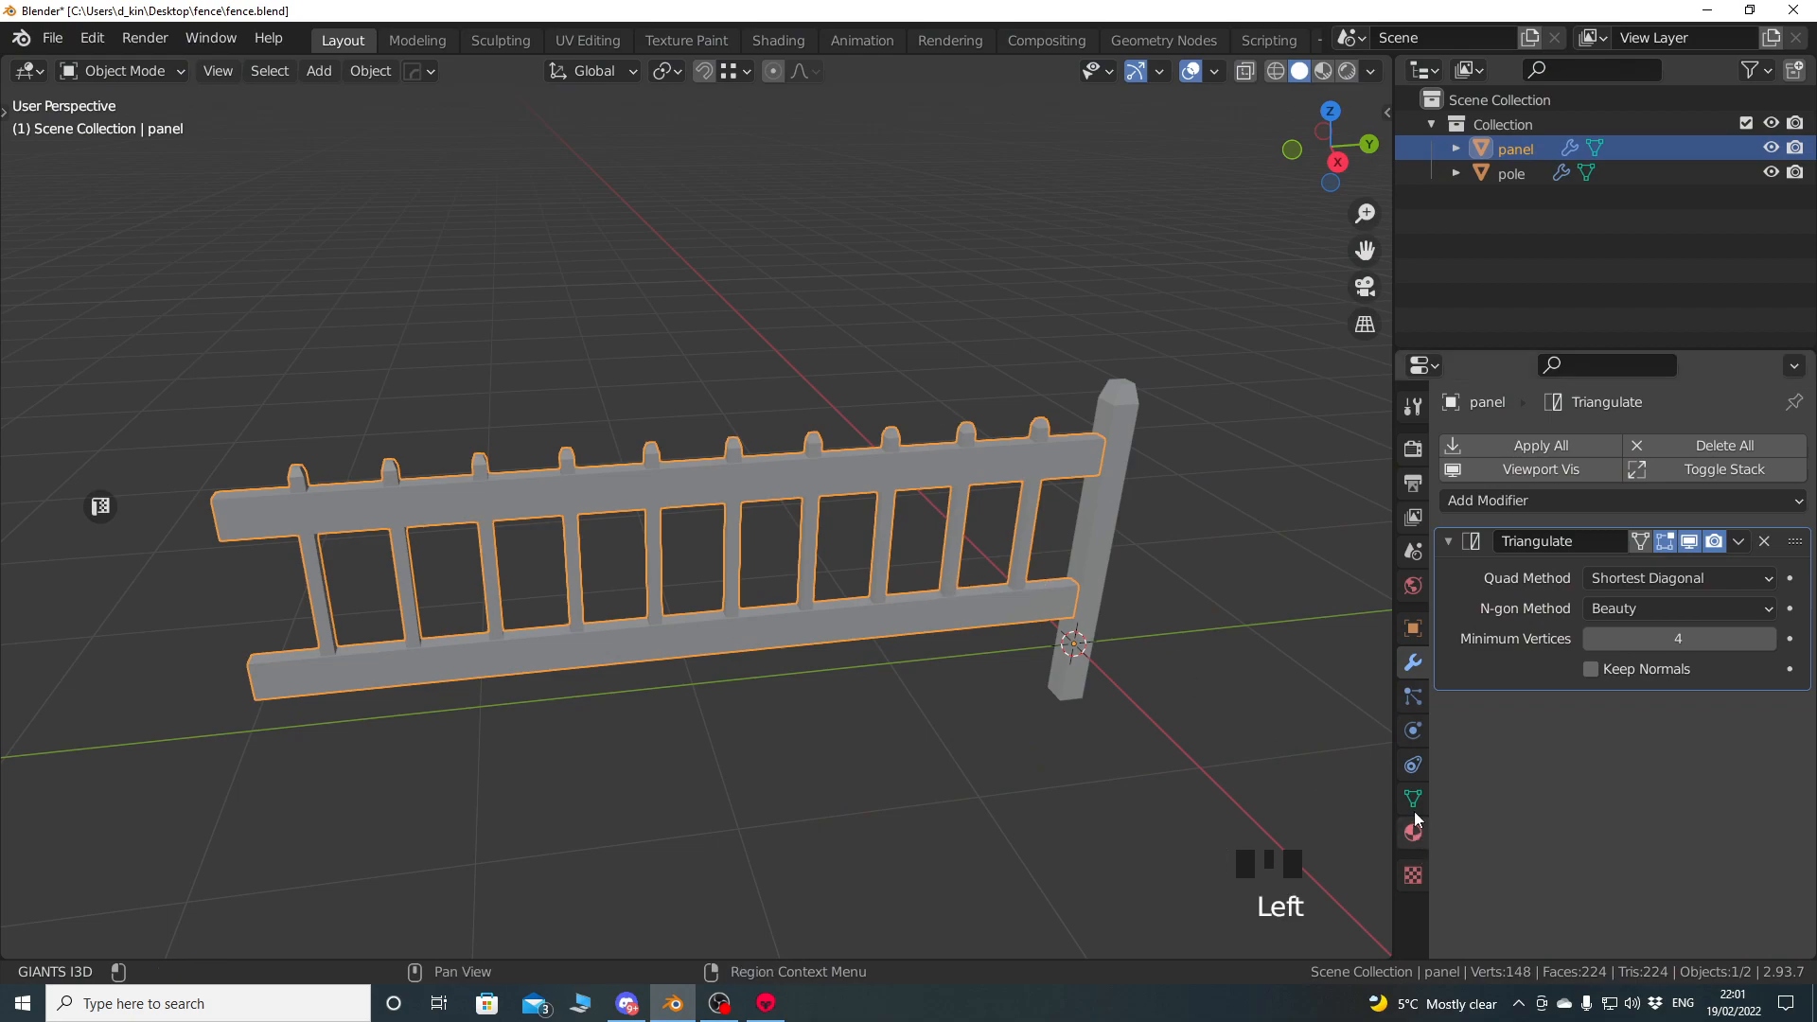
left_click(1413, 833)
left_click(1458, 549)
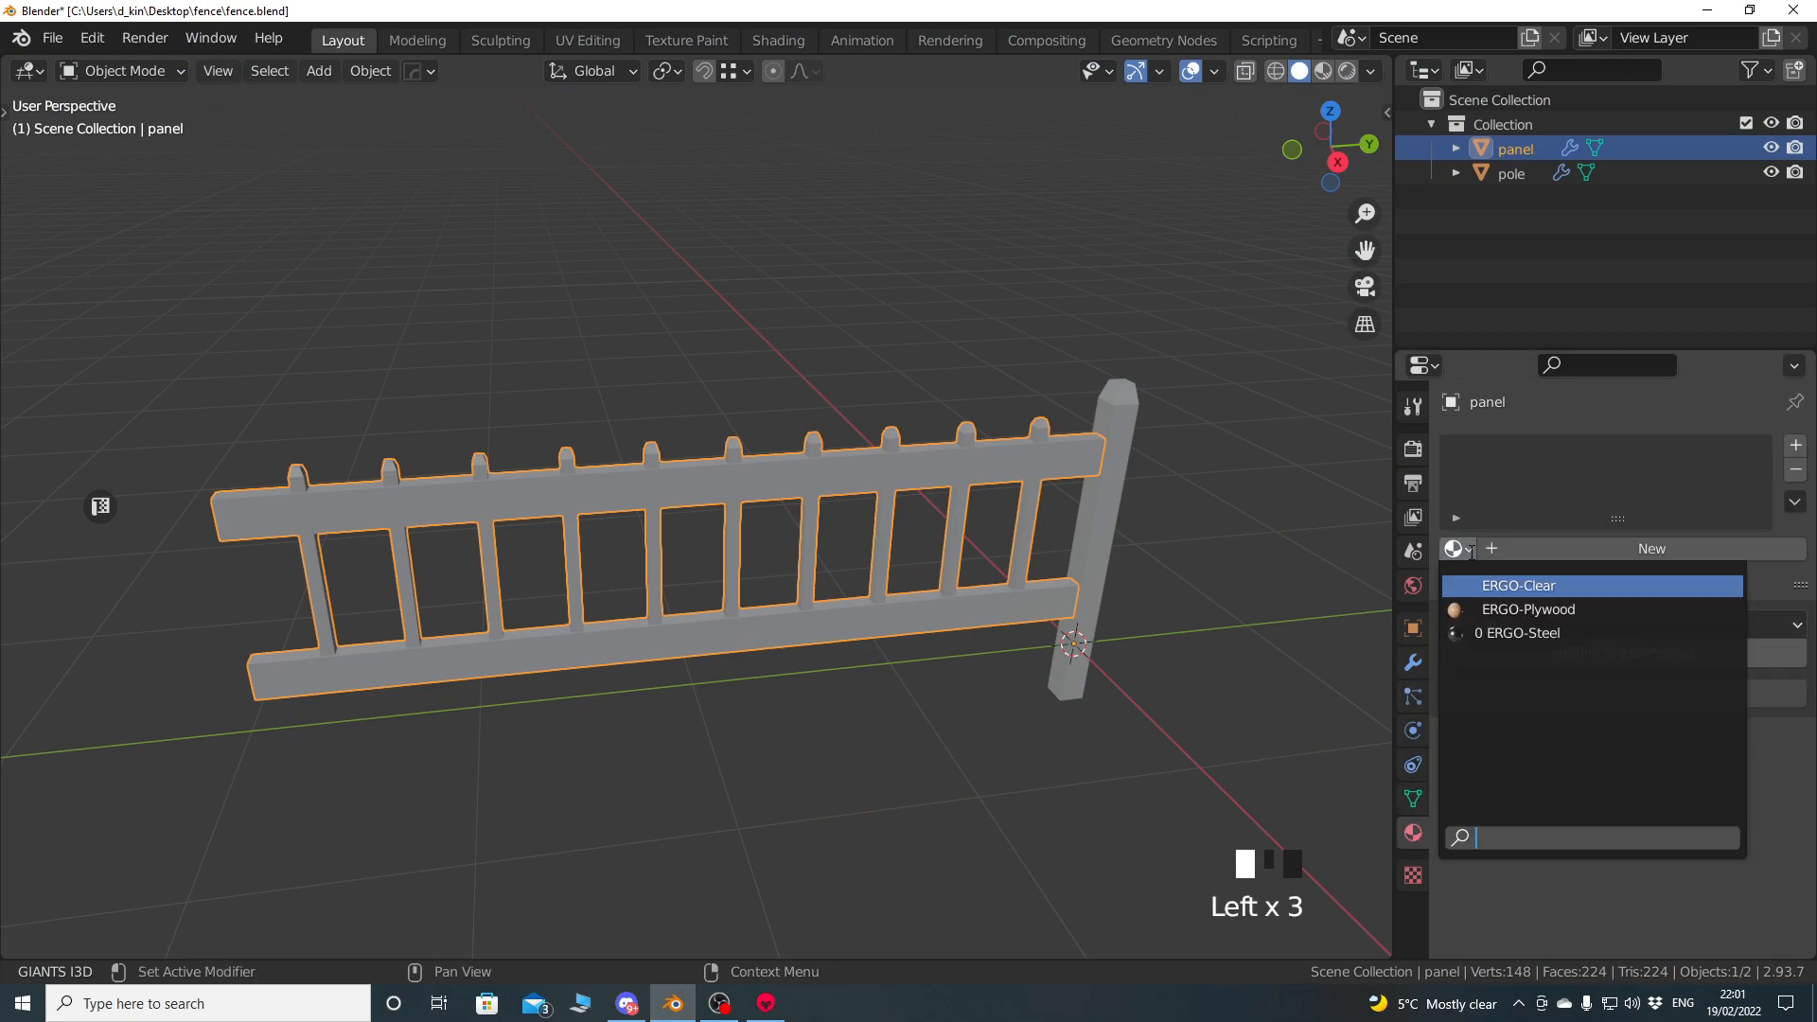
left_click(1577, 550)
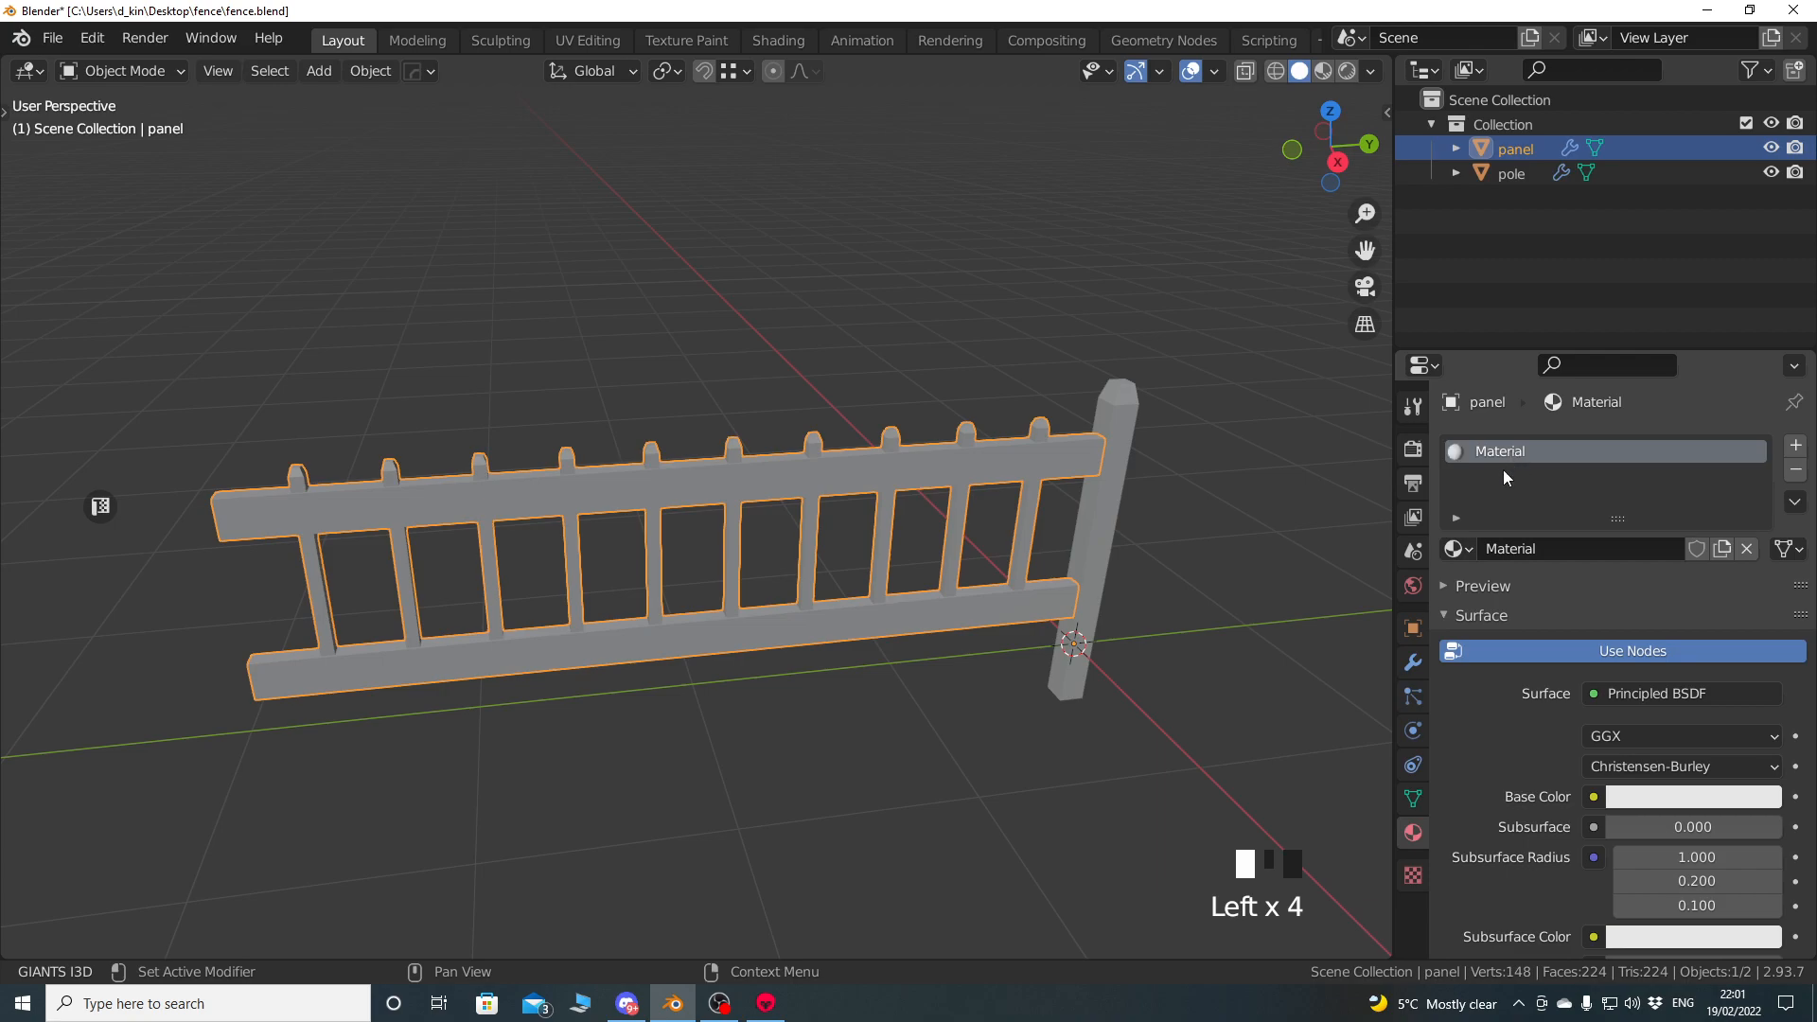
Rename the panel's material to fence_mat.
left_click_drag(1396, 495, 1304, 494)
double_click(1448, 452)
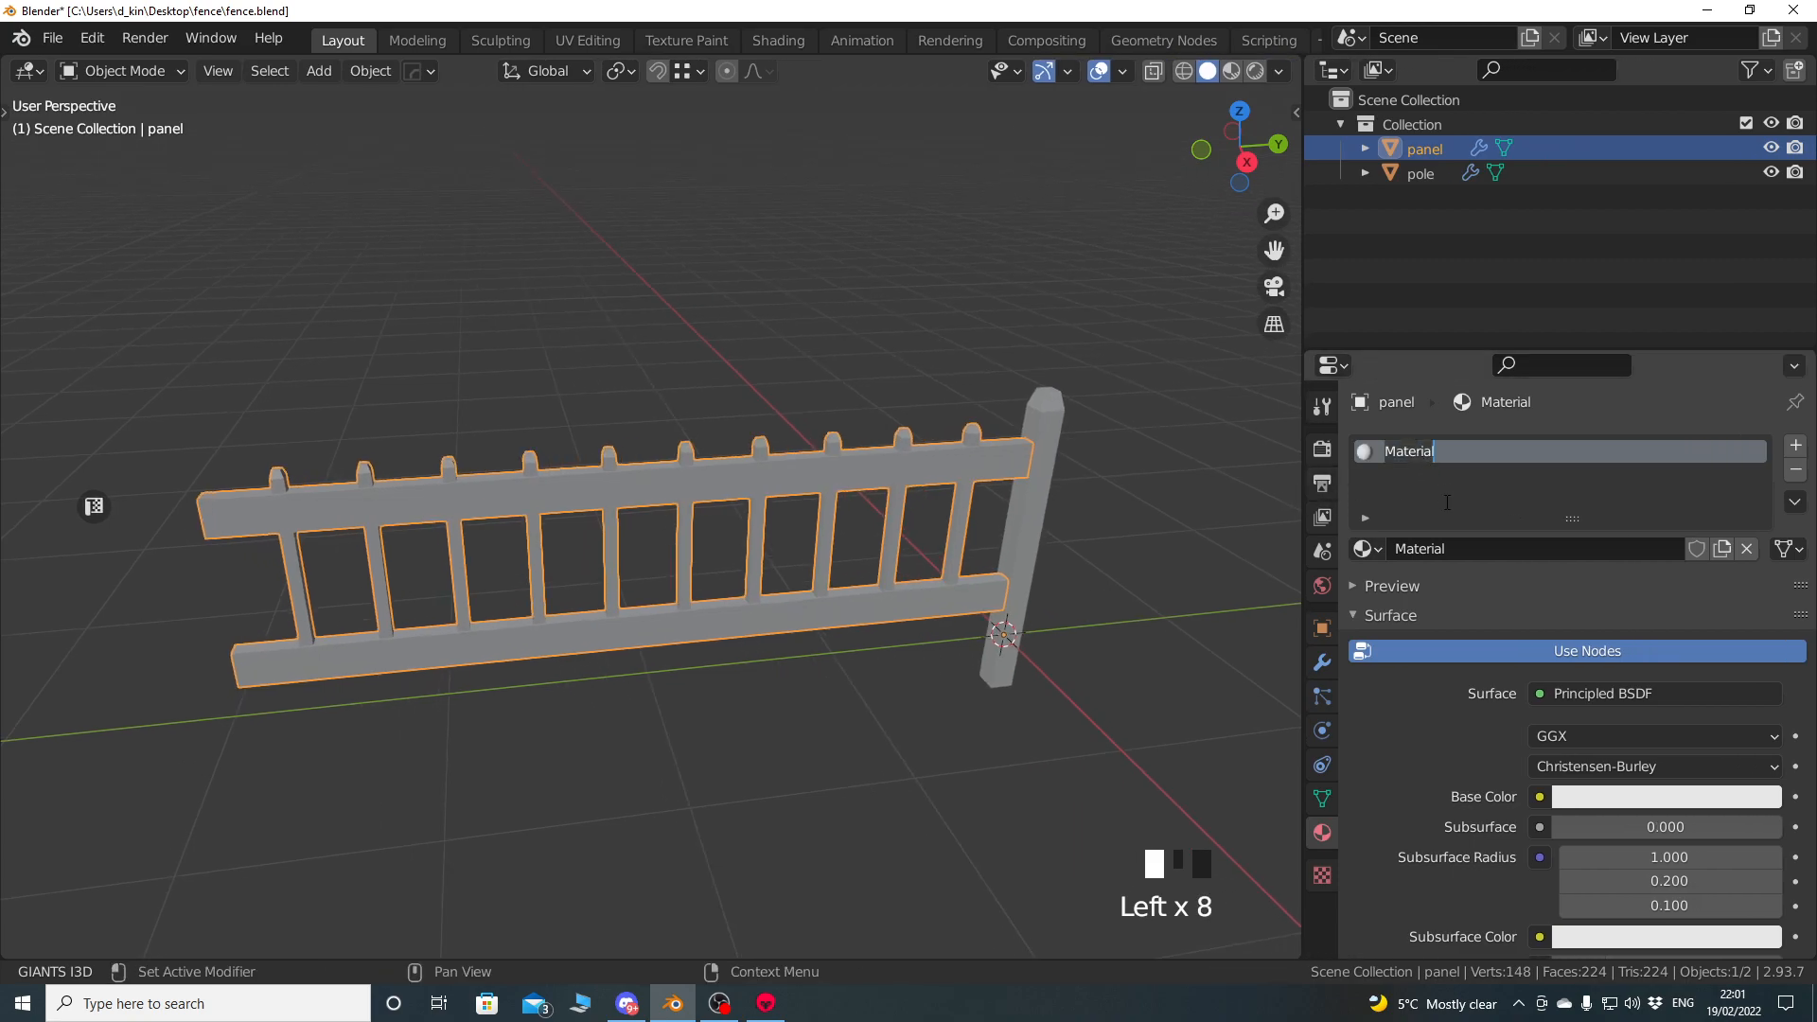
type("fence")
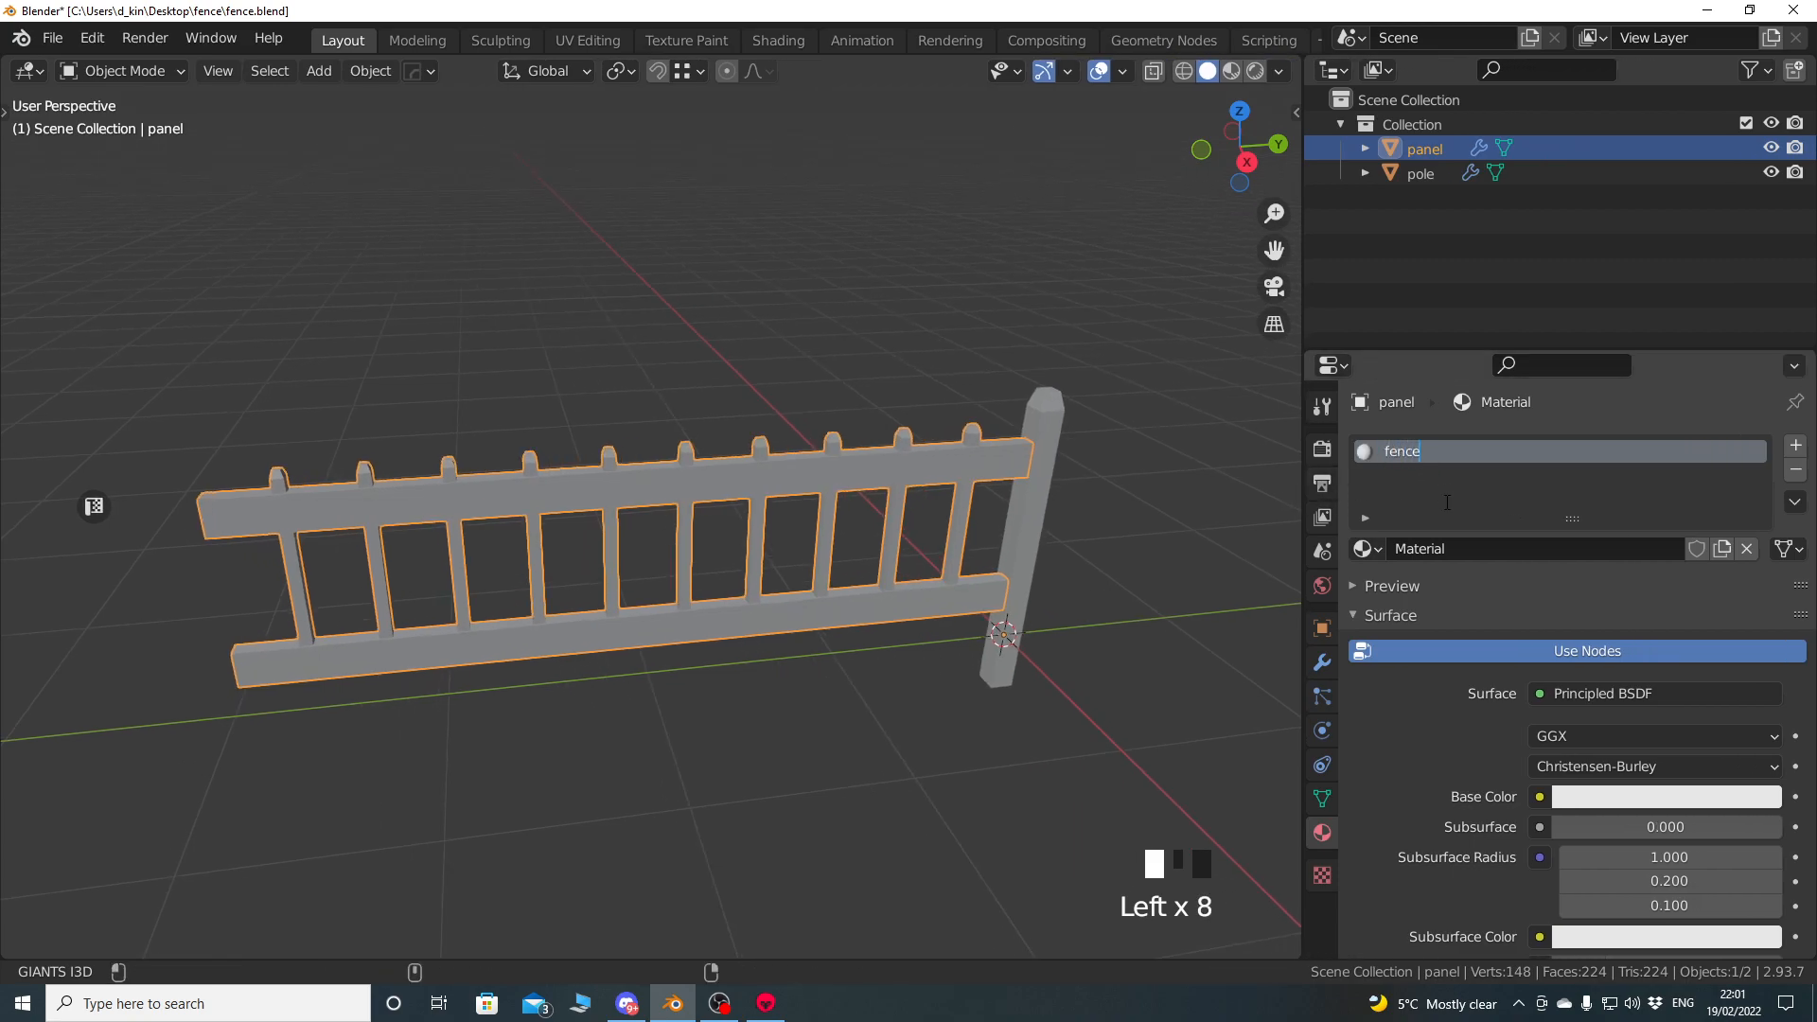
type("_mat")
key("Return")
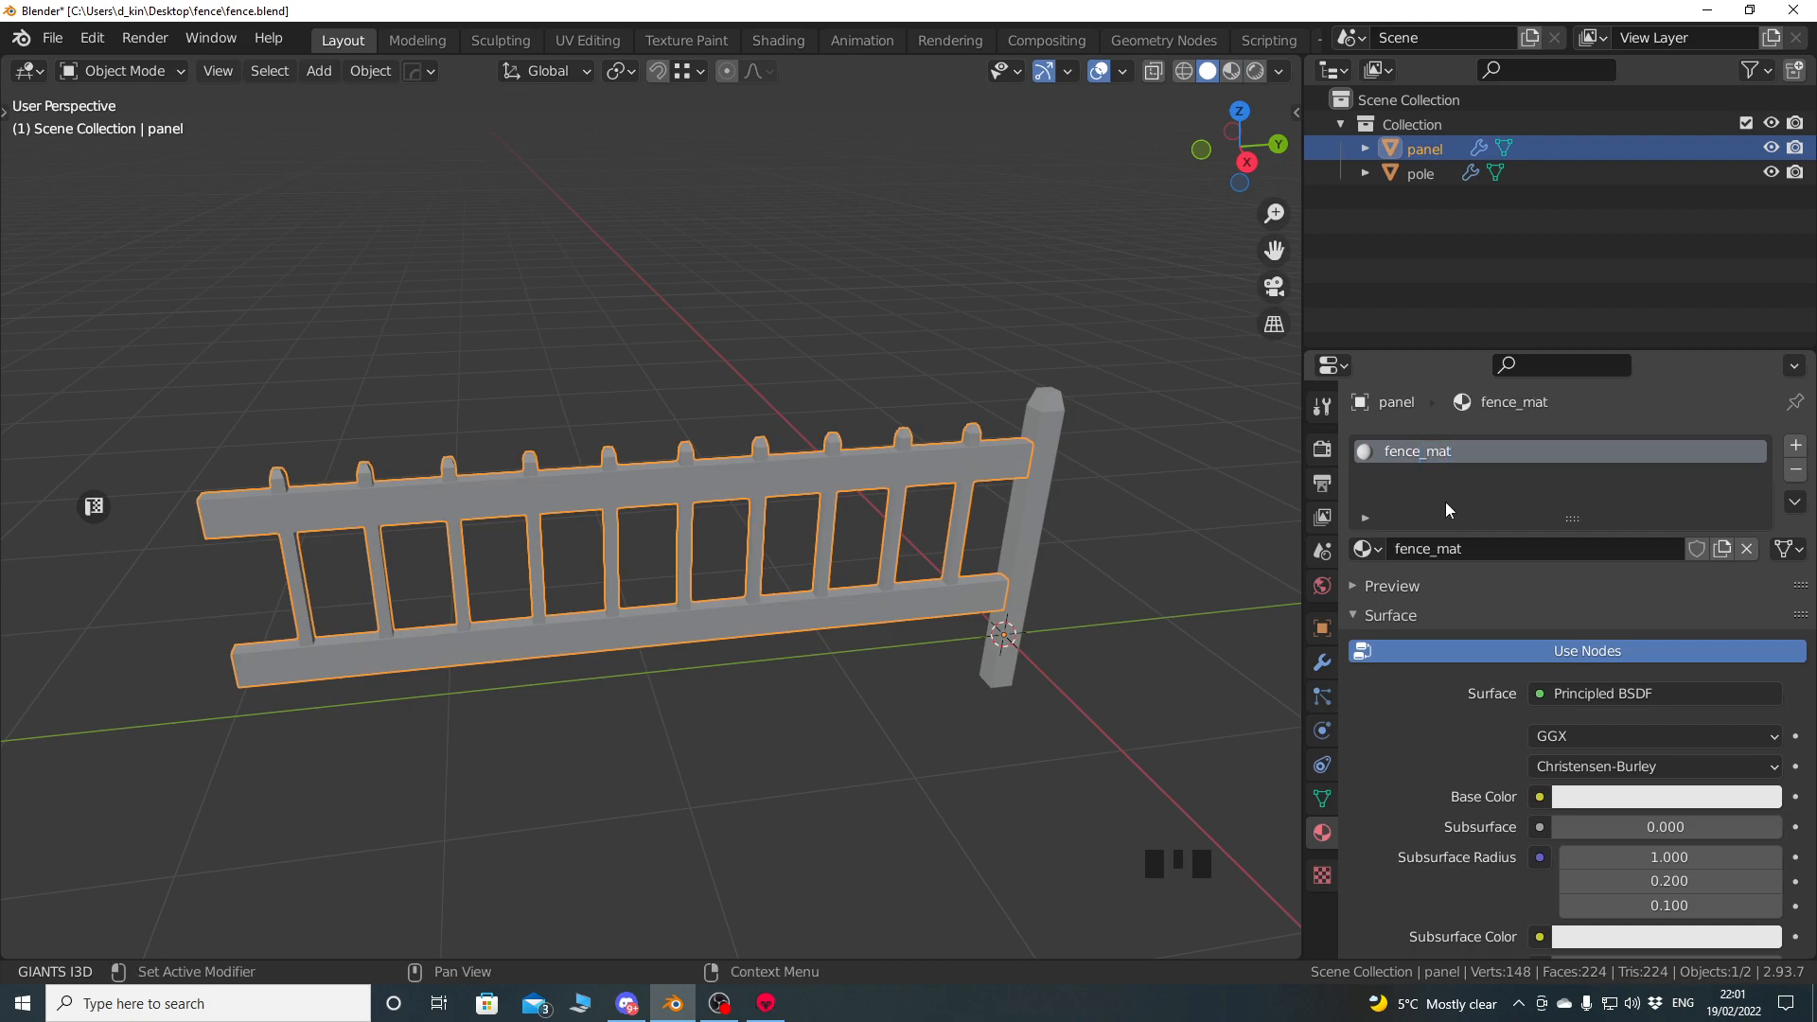
Assign the existing fence_mat material to the pole.
left_click(1028, 509)
left_click(1032, 502)
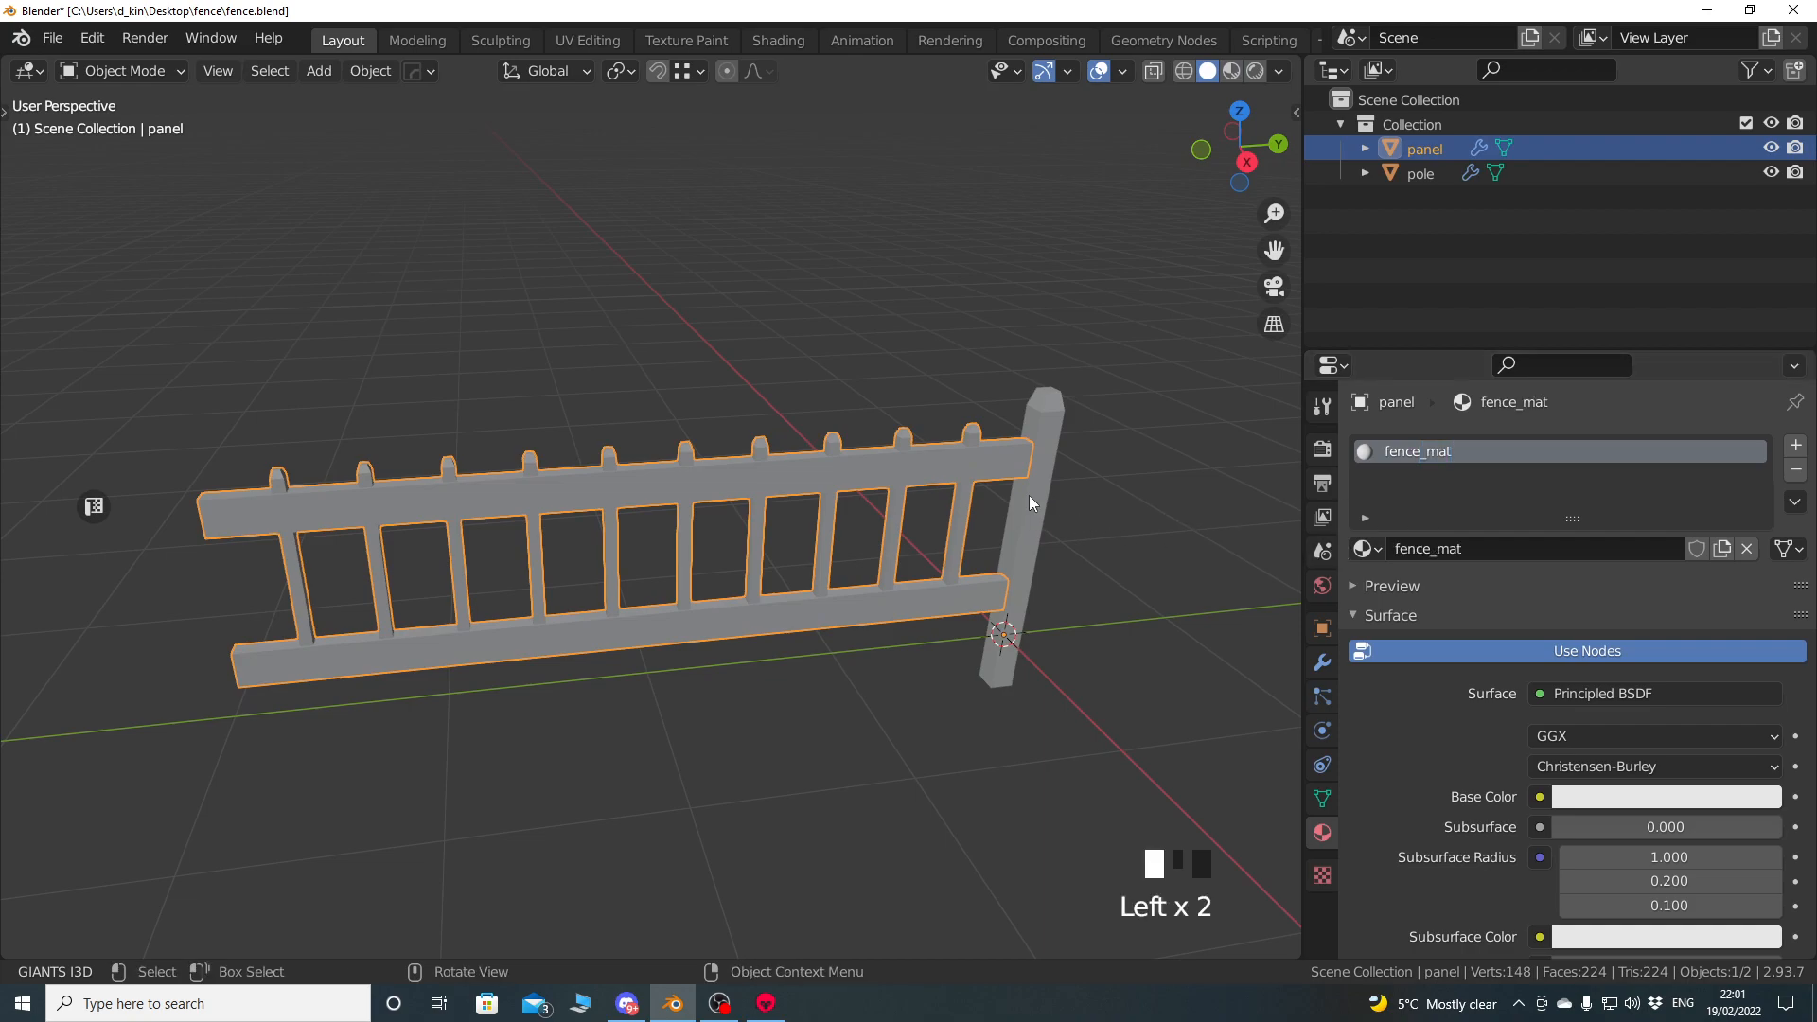
left_click(1367, 549)
left_click(1386, 653)
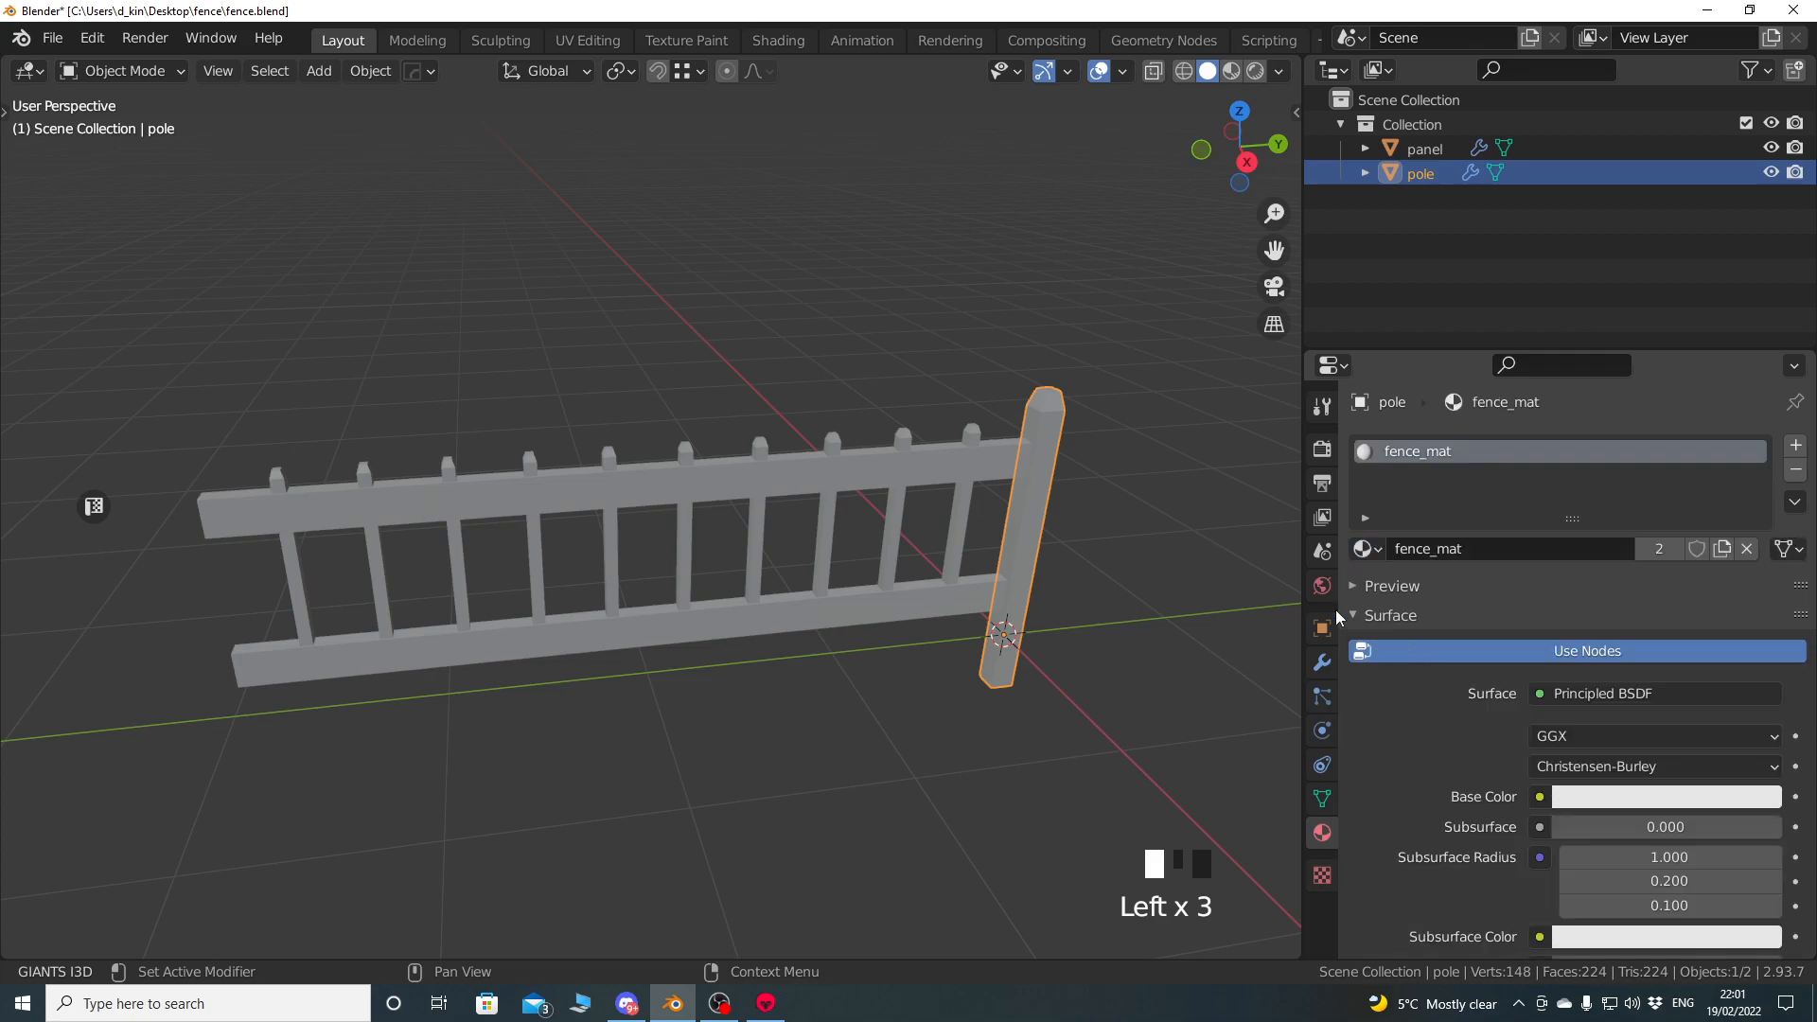
Split the 3D viewport to show a Shader Editor beside it, hide that editor's sidebar and select the Principled BSDF node.
left_click_drag(1306, 322, 1482, 323)
left_click_drag(1474, 60, 812, 299)
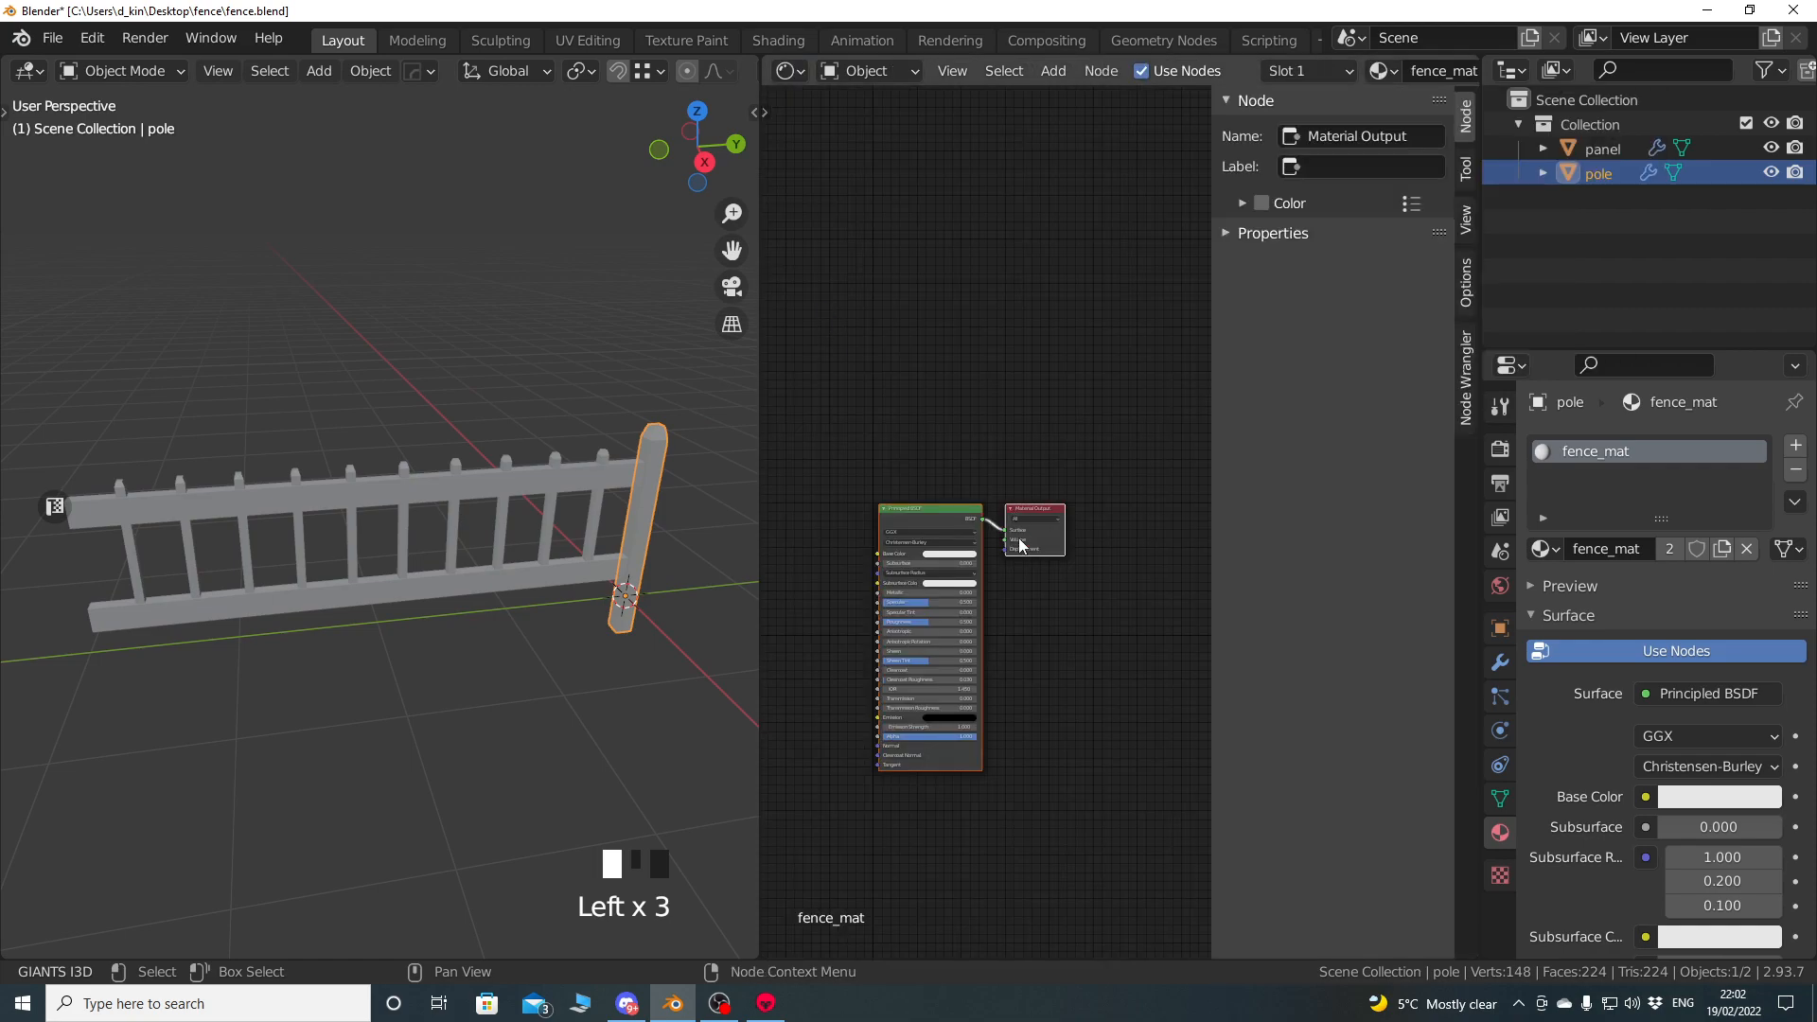
key("n")
middle_click_drag(946, 585, 1123, 540)
left_click(1123, 541)
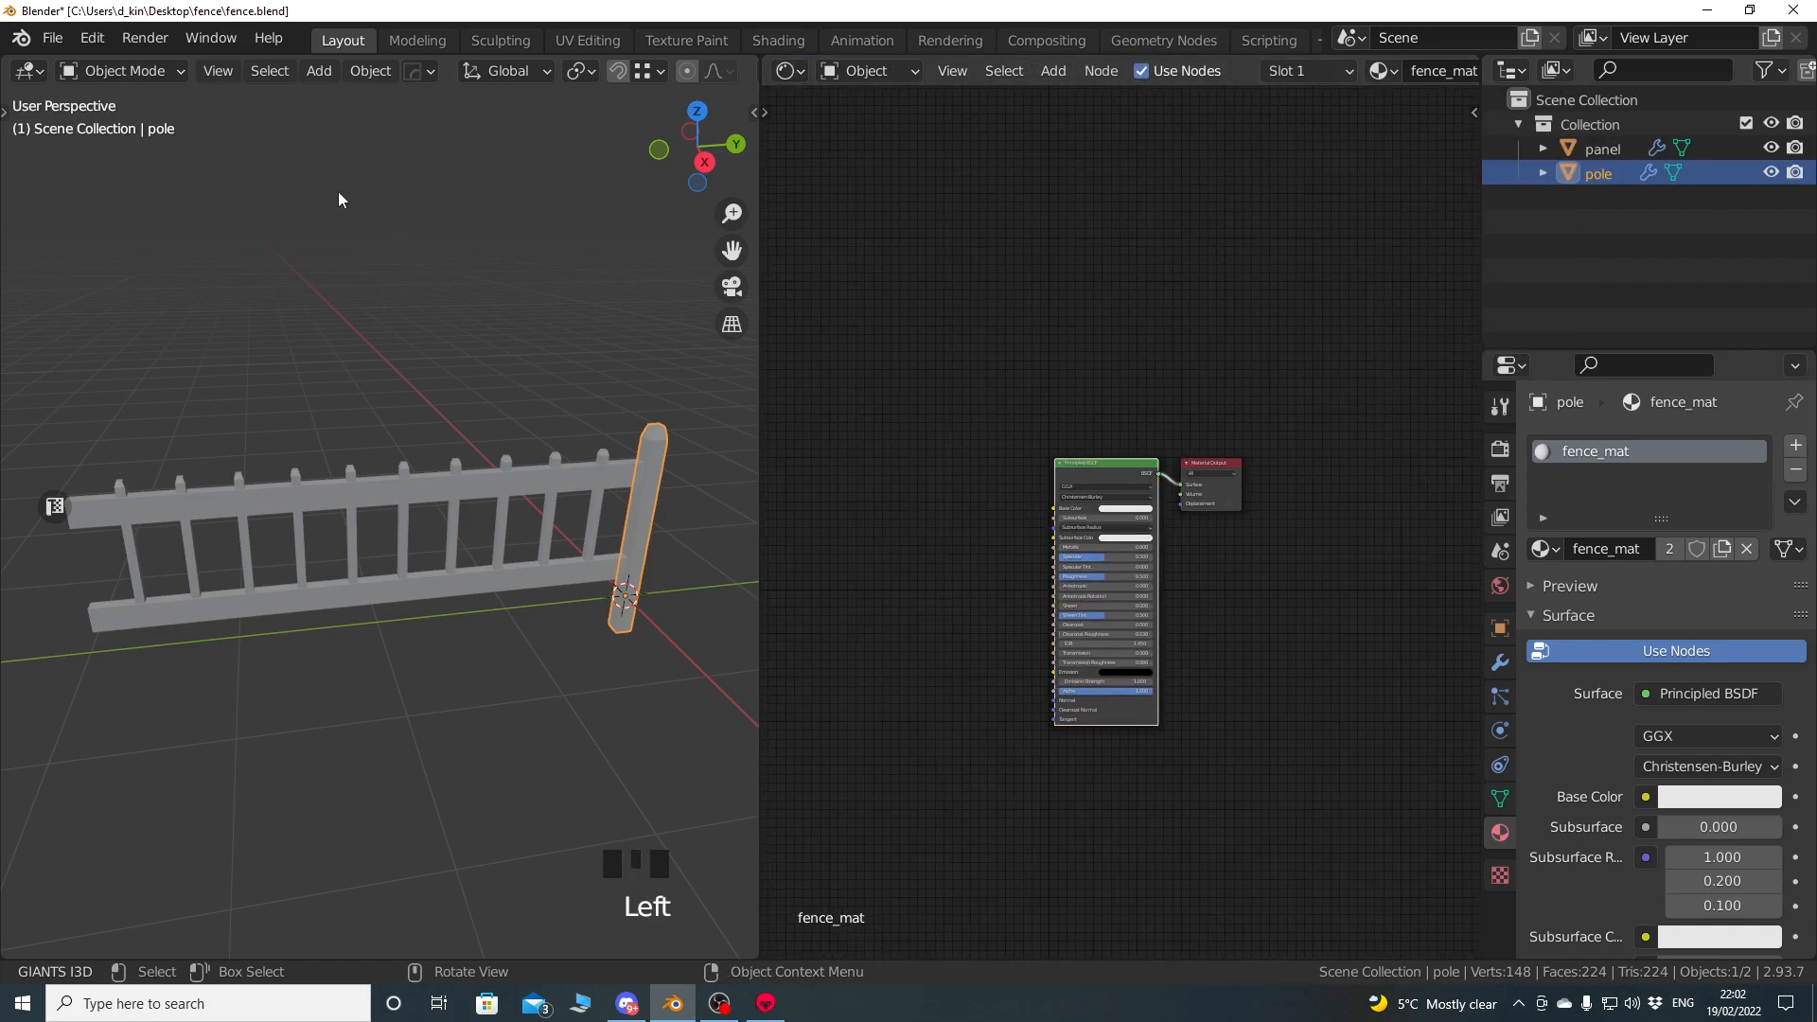
Search the add-on preferences for "node" to check that Node Wrangler is enabled, and close the preferences.
left_click(92, 46)
left_click(191, 409)
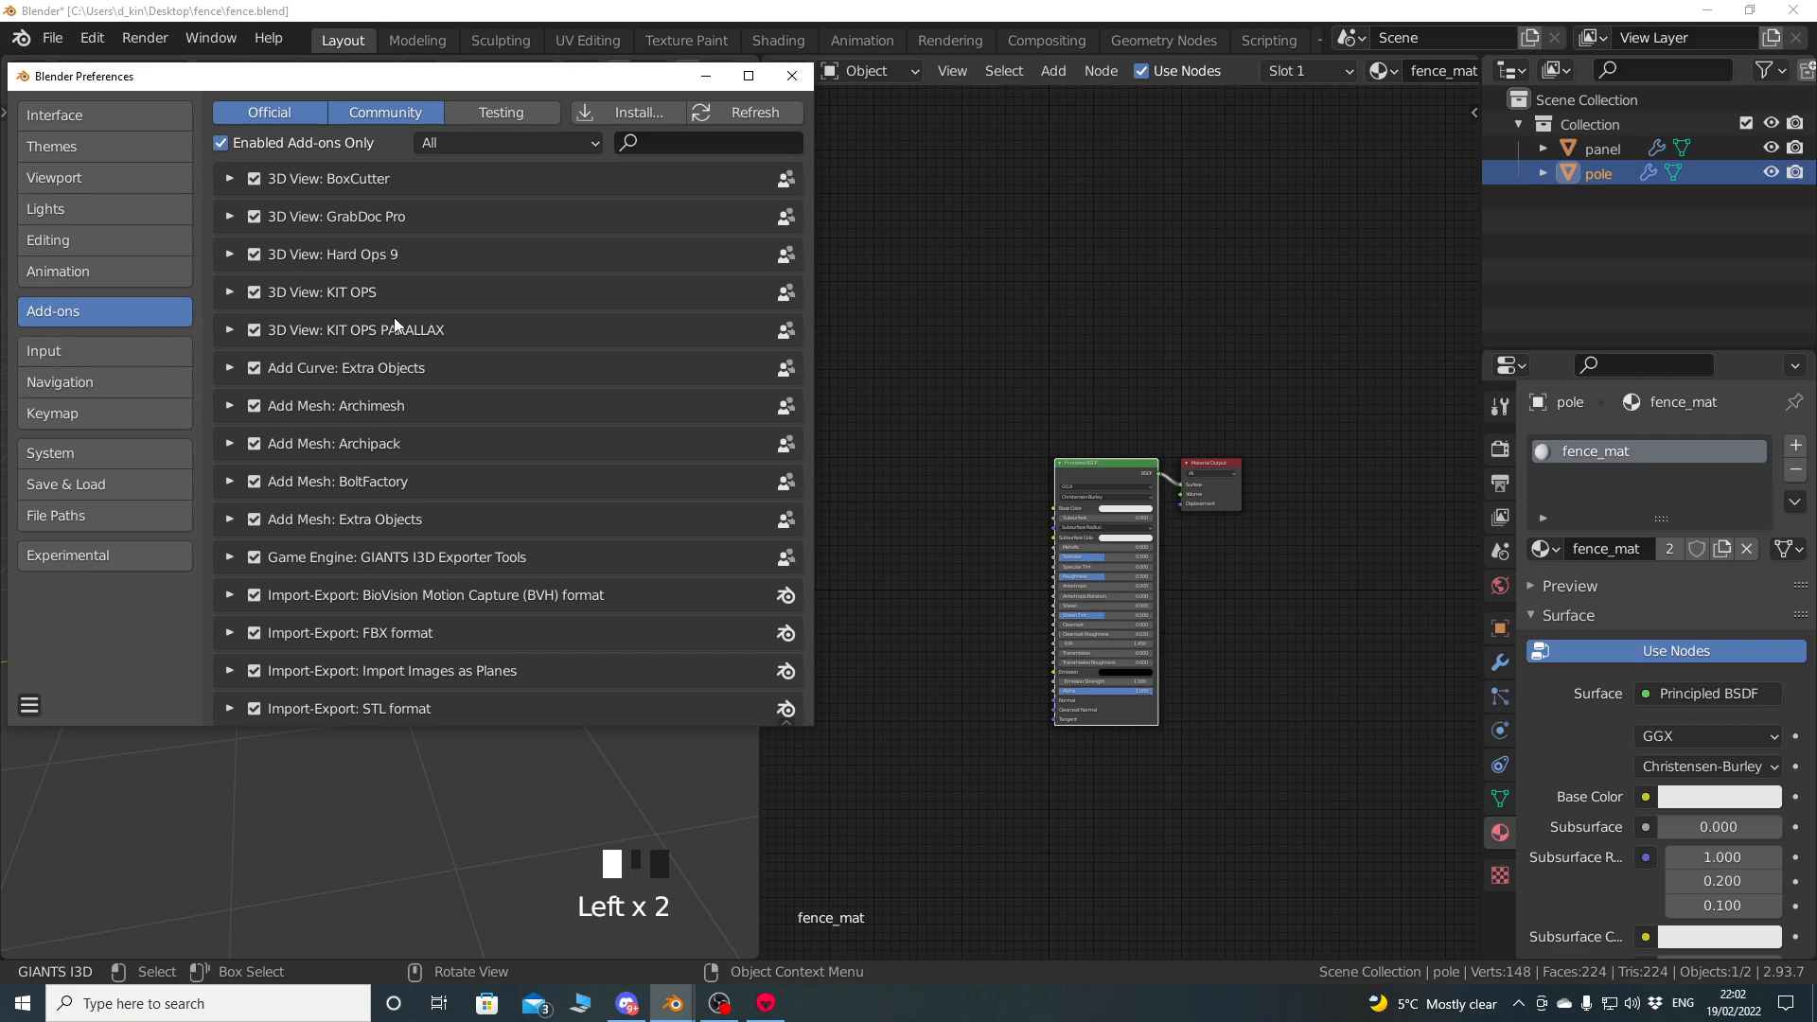
left_click(690, 141)
type("niod")
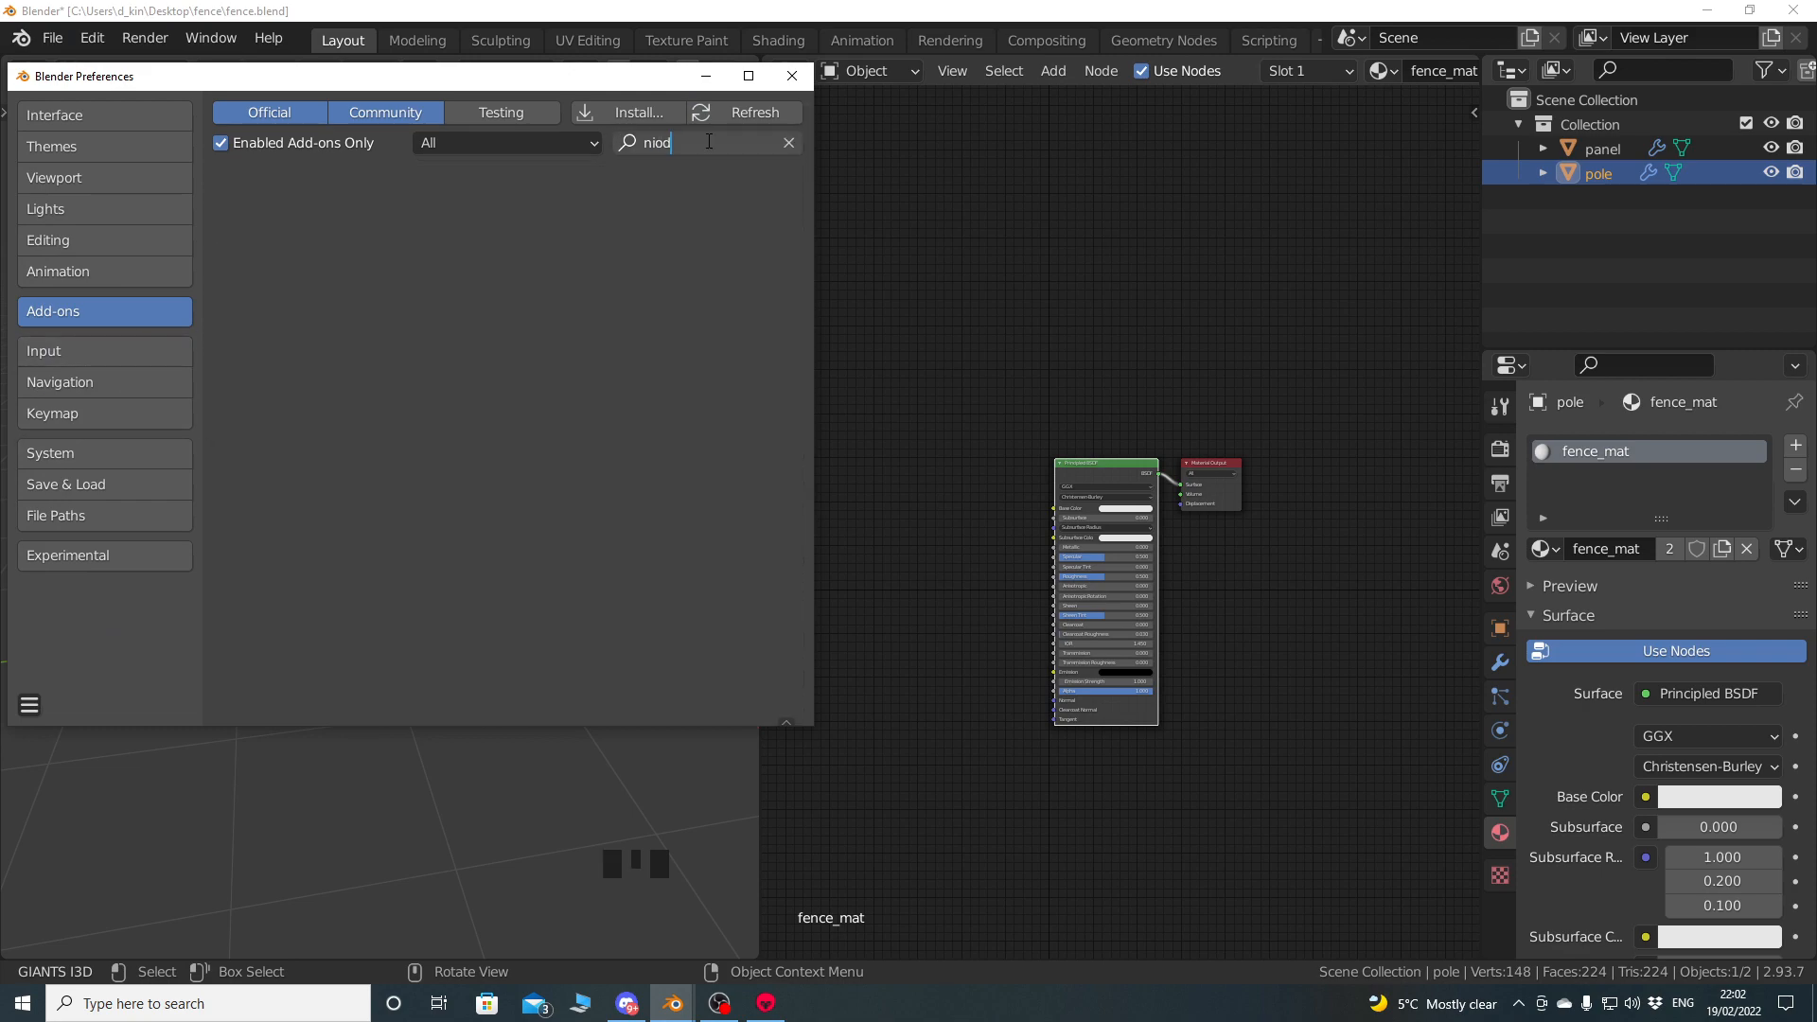
key("BackSpace")
key("BackSpace")
key("BackSpace")
type("ode")
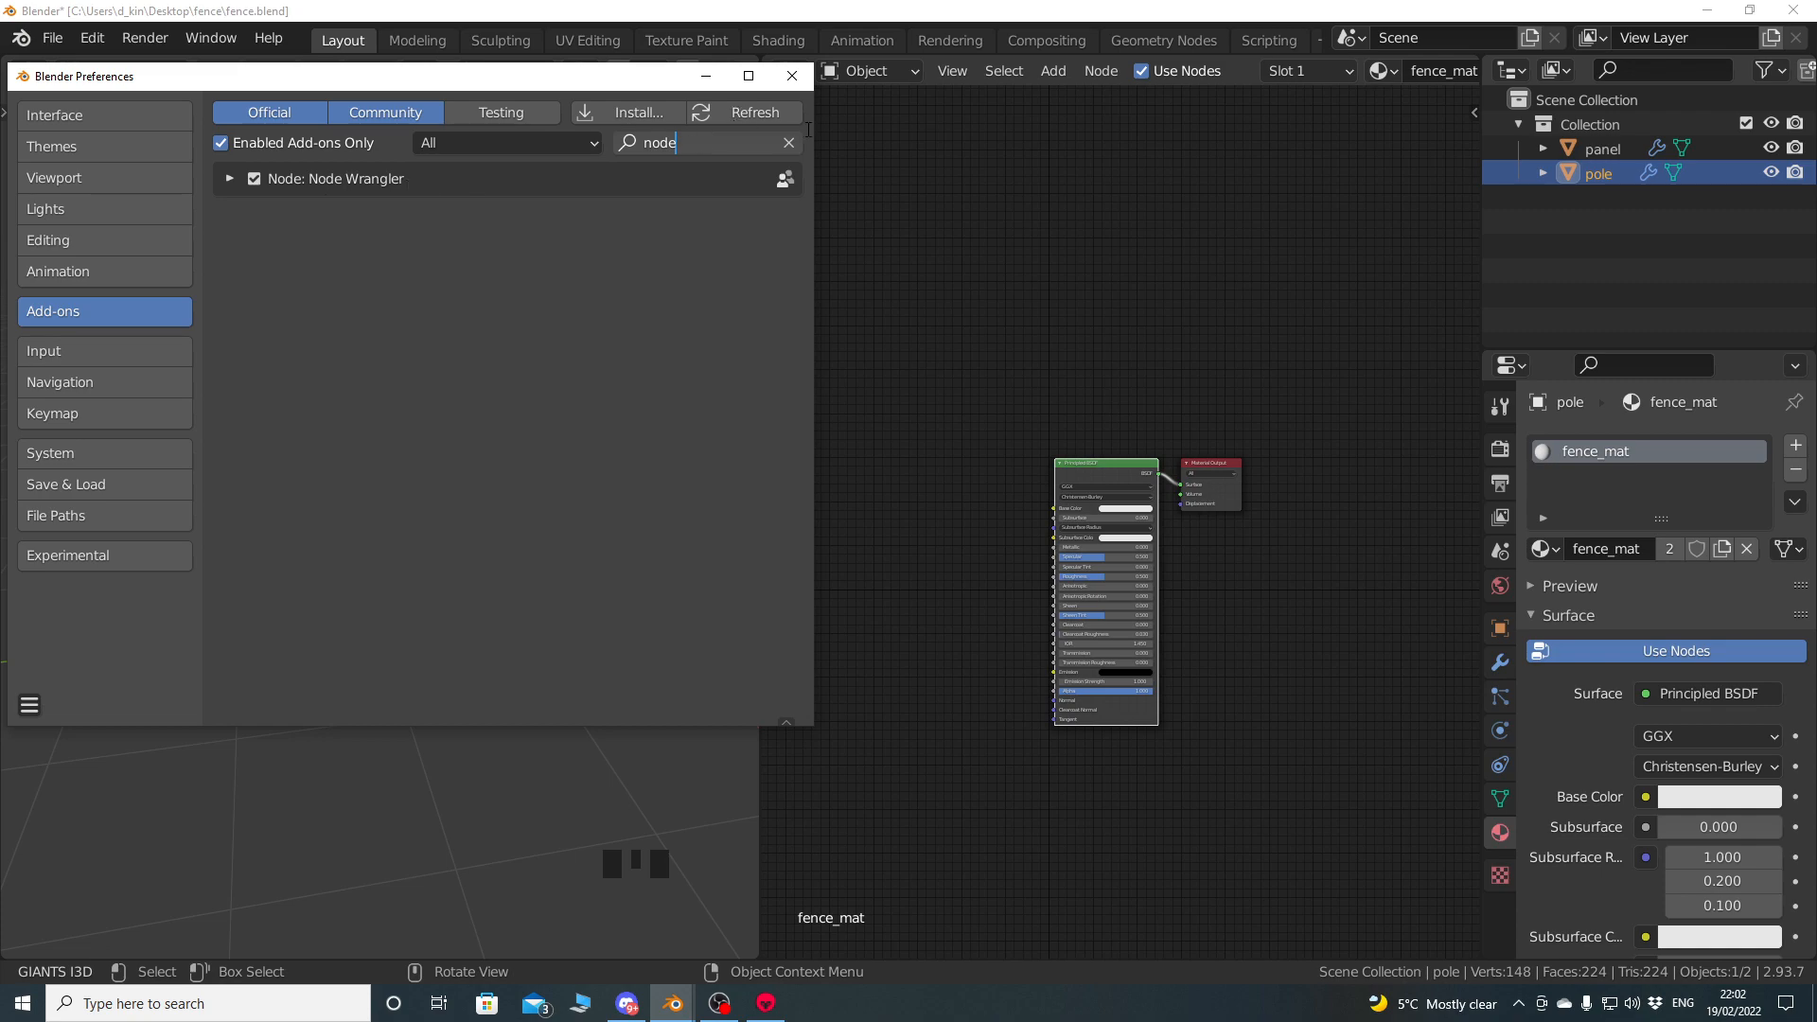
left_click(788, 143)
left_click(792, 76)
Use Node Wrangler's Principled Texture Setup to load fence_albedo.png, fence_metalness.png, fence_normal.png and fence_roughness.png onto the Principled BSDF.
middle_click_drag(1021, 464, 1145, 406, "shift")
left_click(1146, 407)
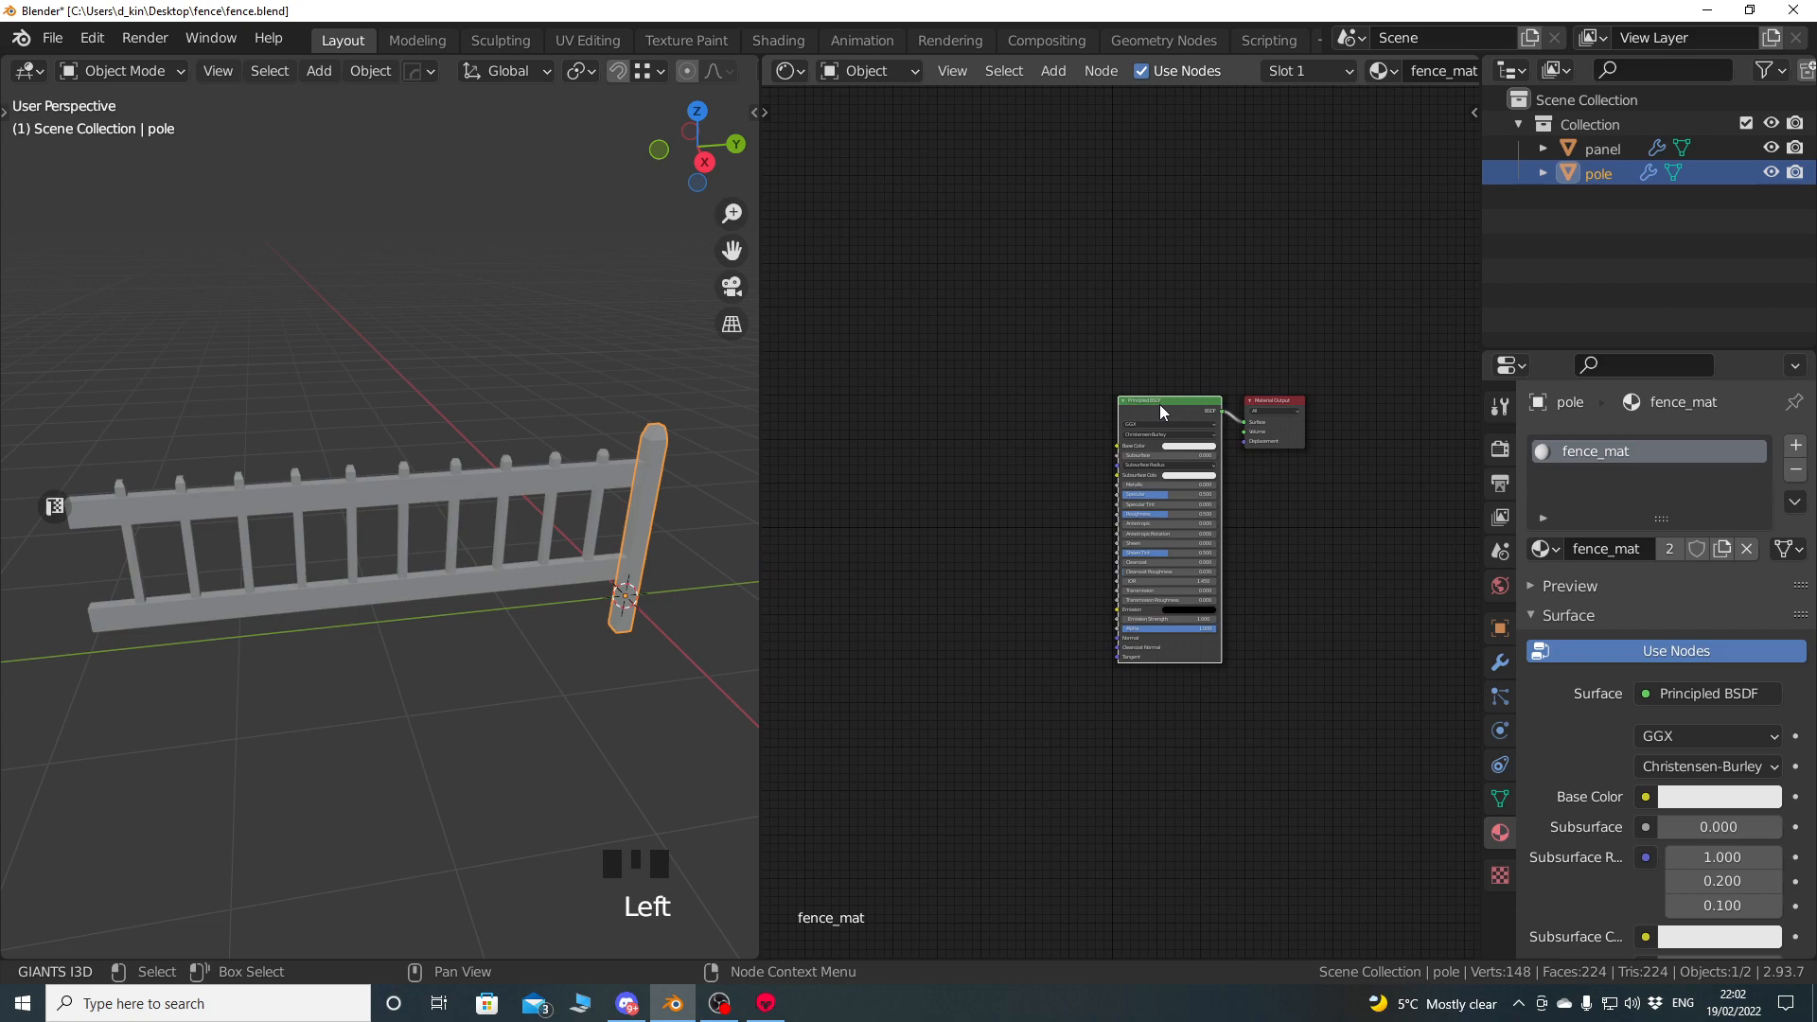
left_click(987, 430)
left_click(1172, 397)
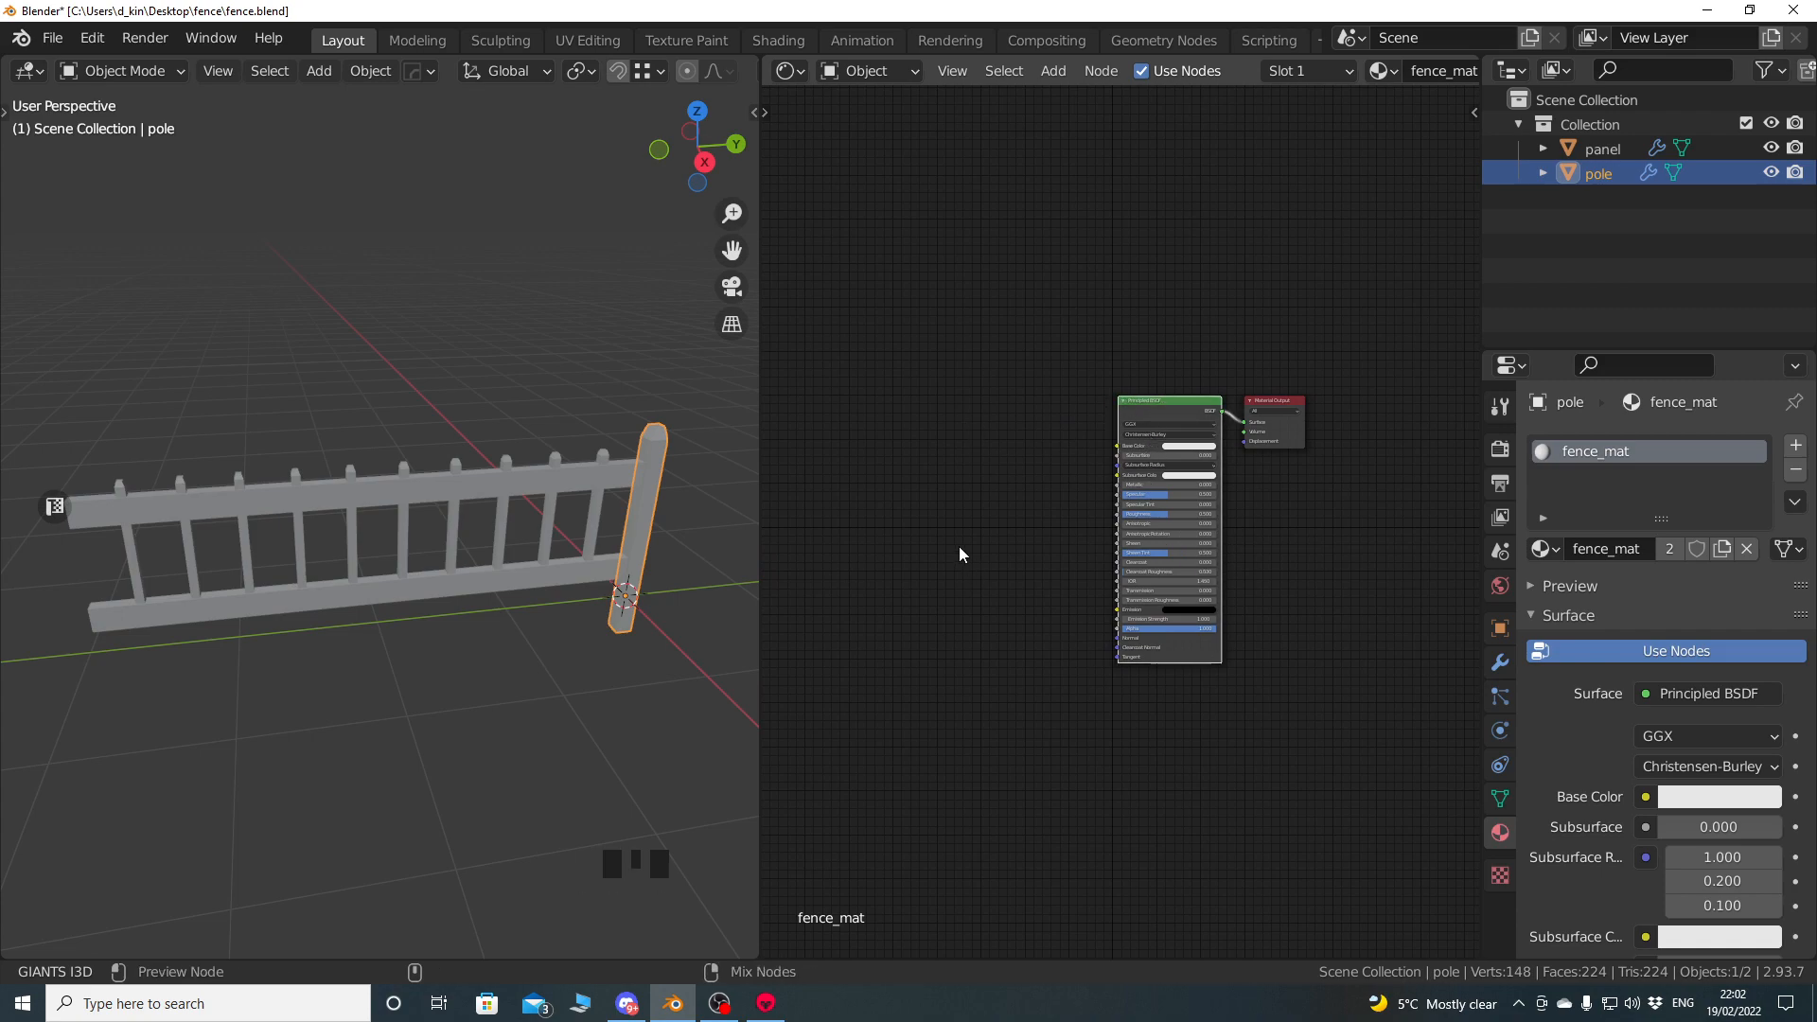
key("ctrl+shift+t")
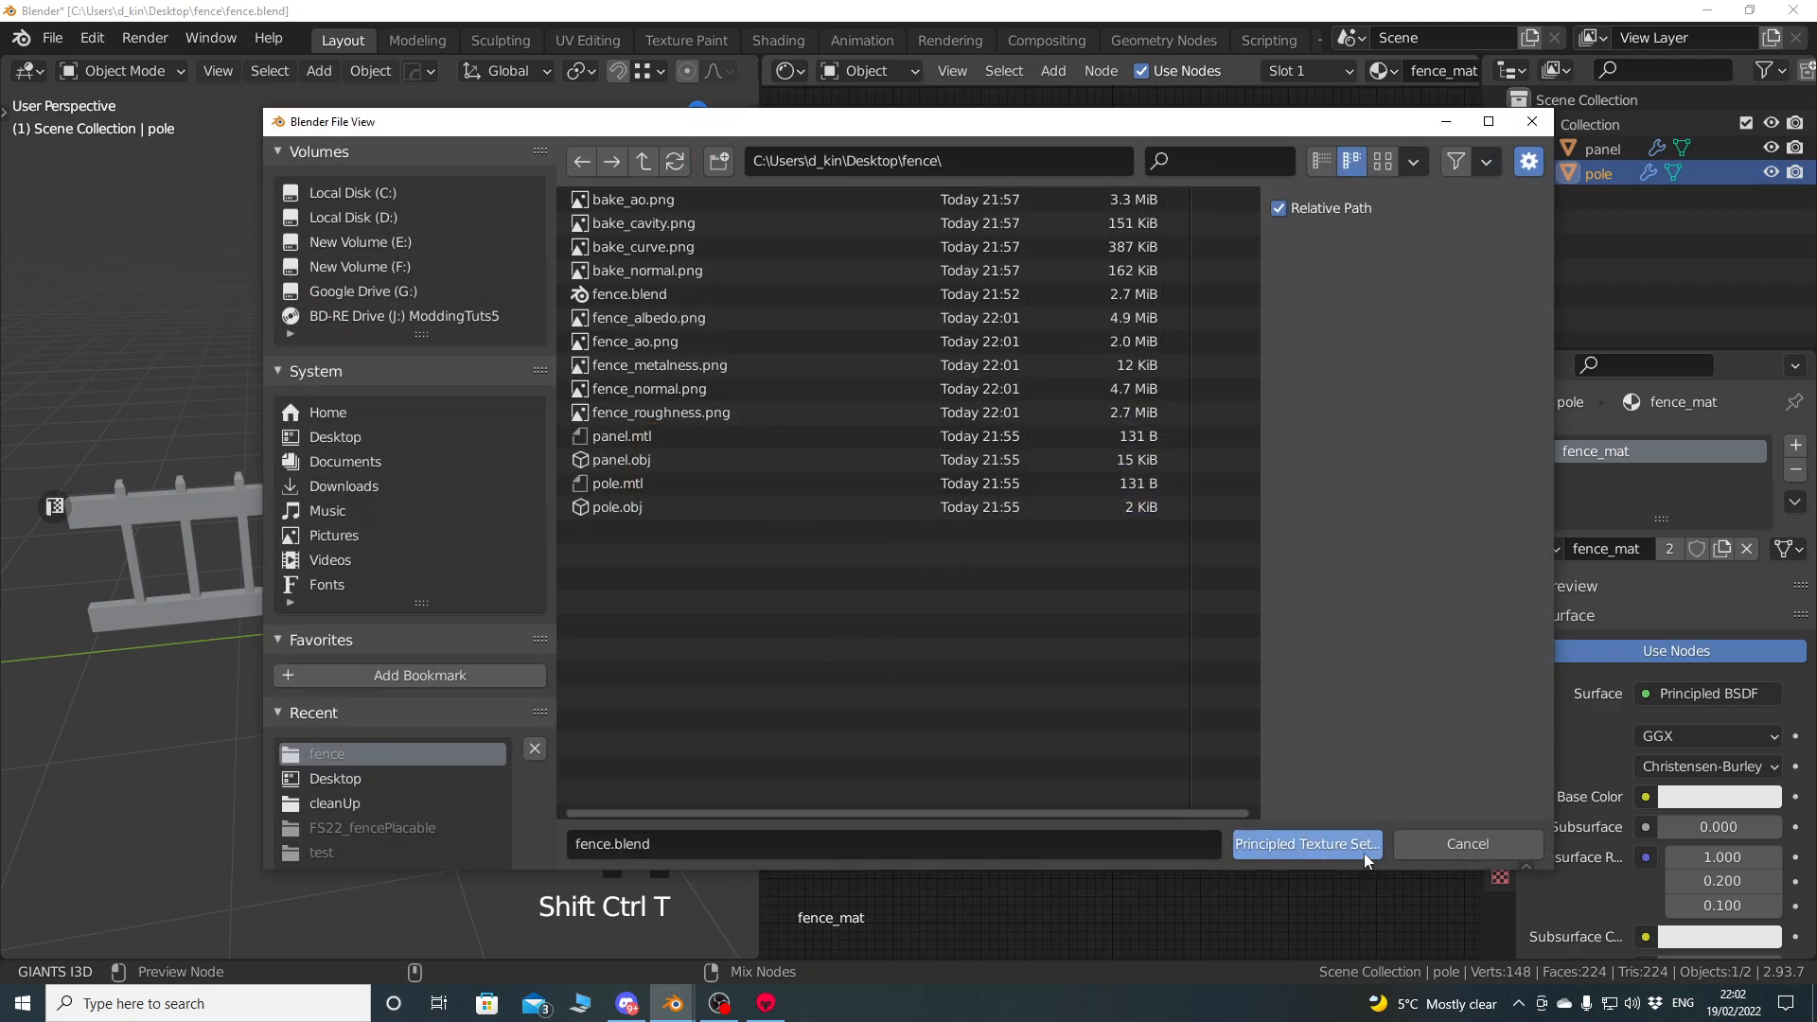
mouse_move(1554, 500)
left_mouse_down()
mouse_move(1752, 500)
mouse_move(1566, 501)
left_mouse_up()
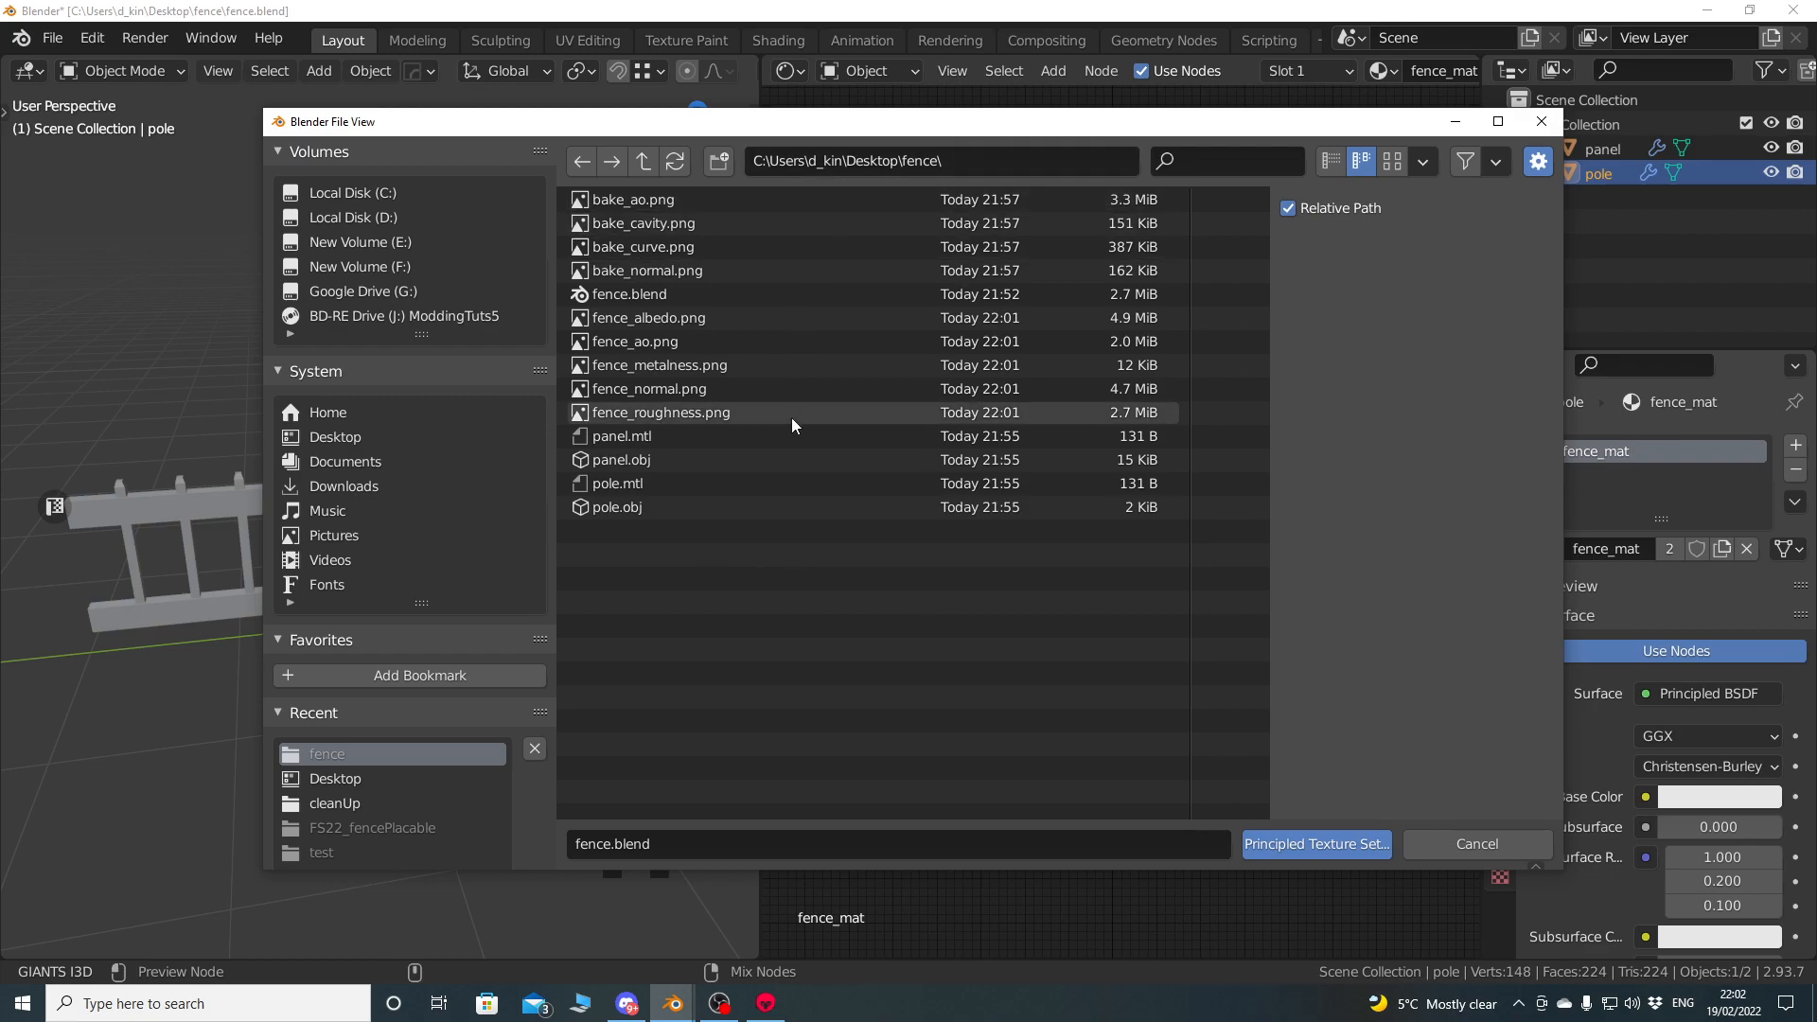
left_click(655, 318)
left_click(669, 368, "ctrl")
left_click(674, 390, "ctrl")
left_click(679, 412, "ctrl")
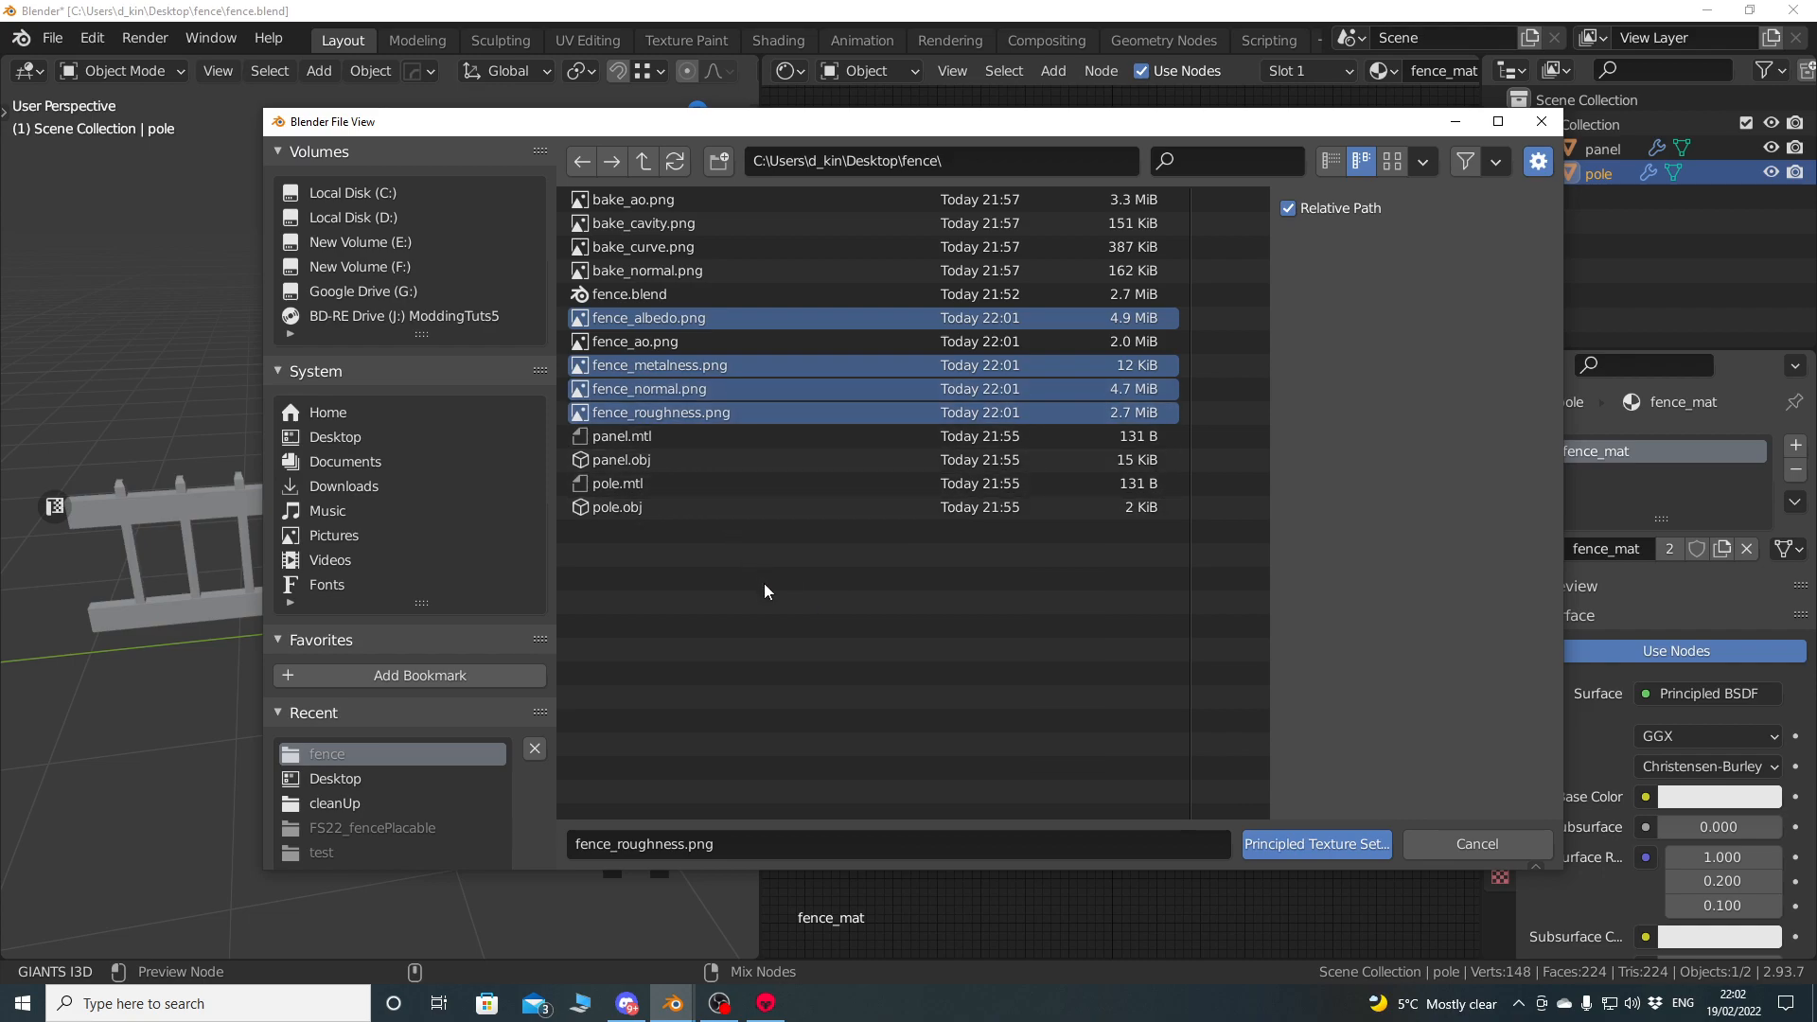
left_click(1315, 848)
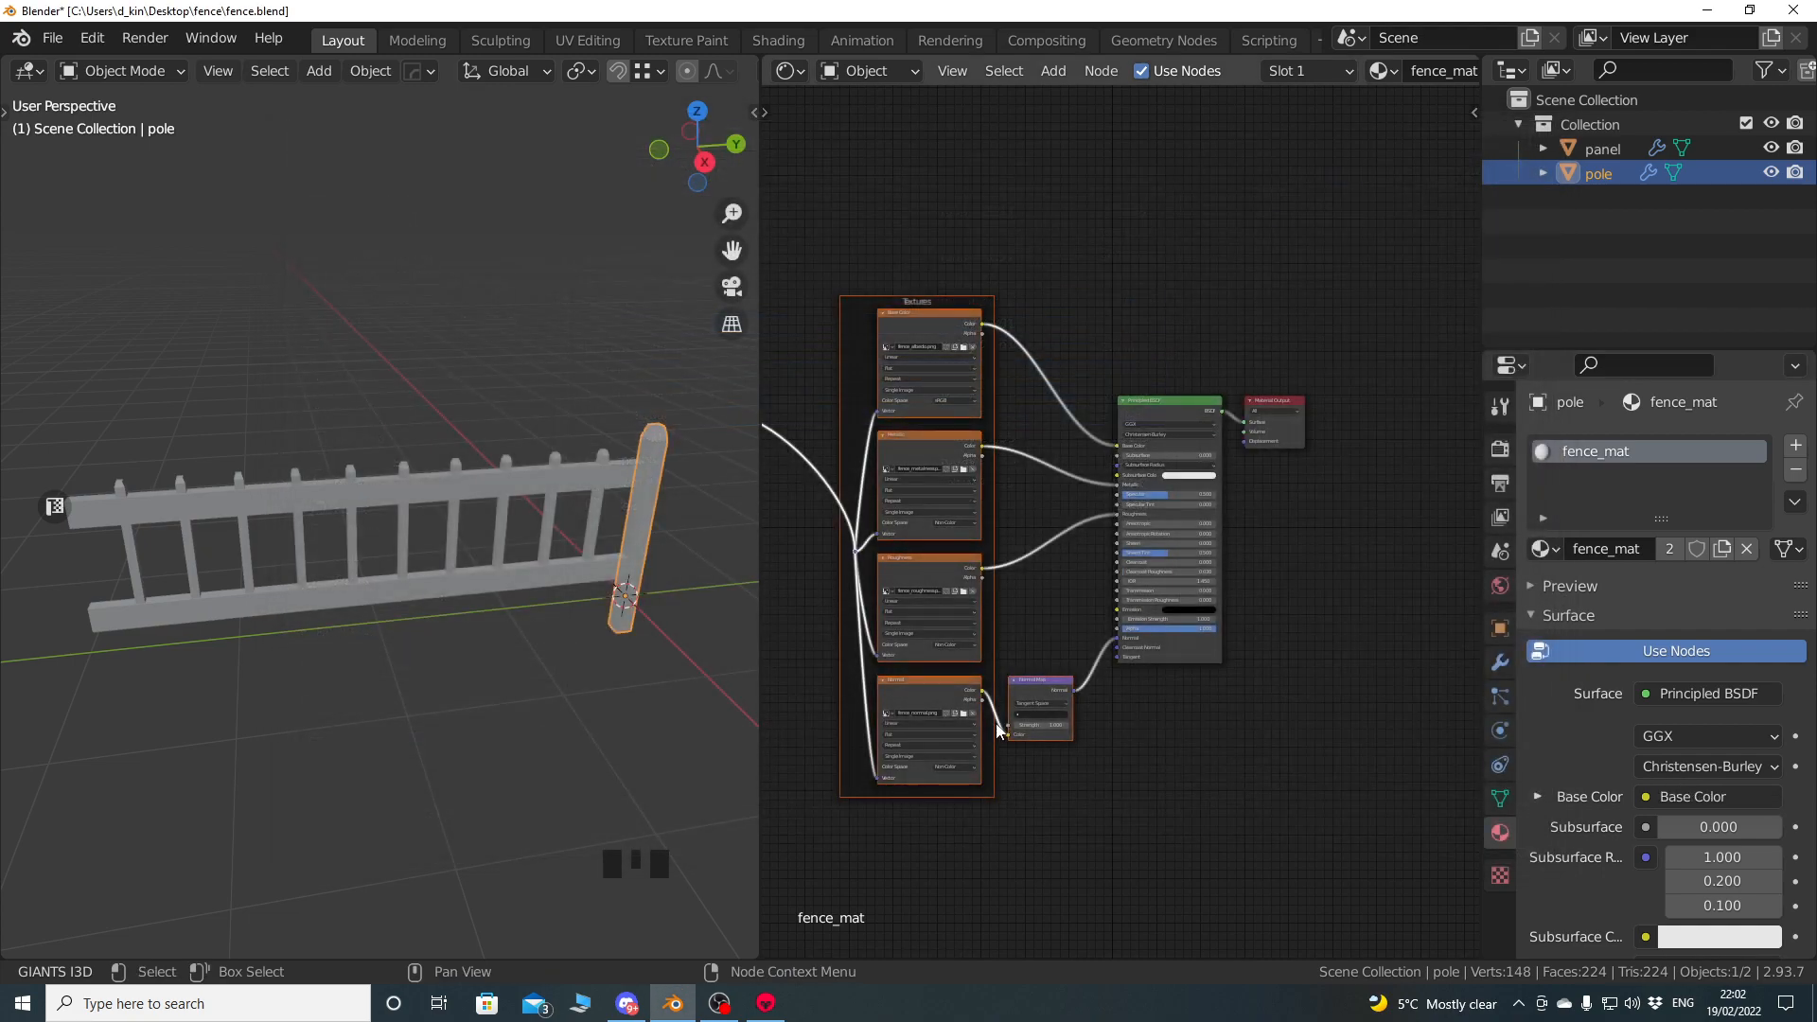
Switch the 3D viewport to Material Preview shading and inspect the textured fence up close.
middle_click_drag(997, 722, 1177, 597, "shift")
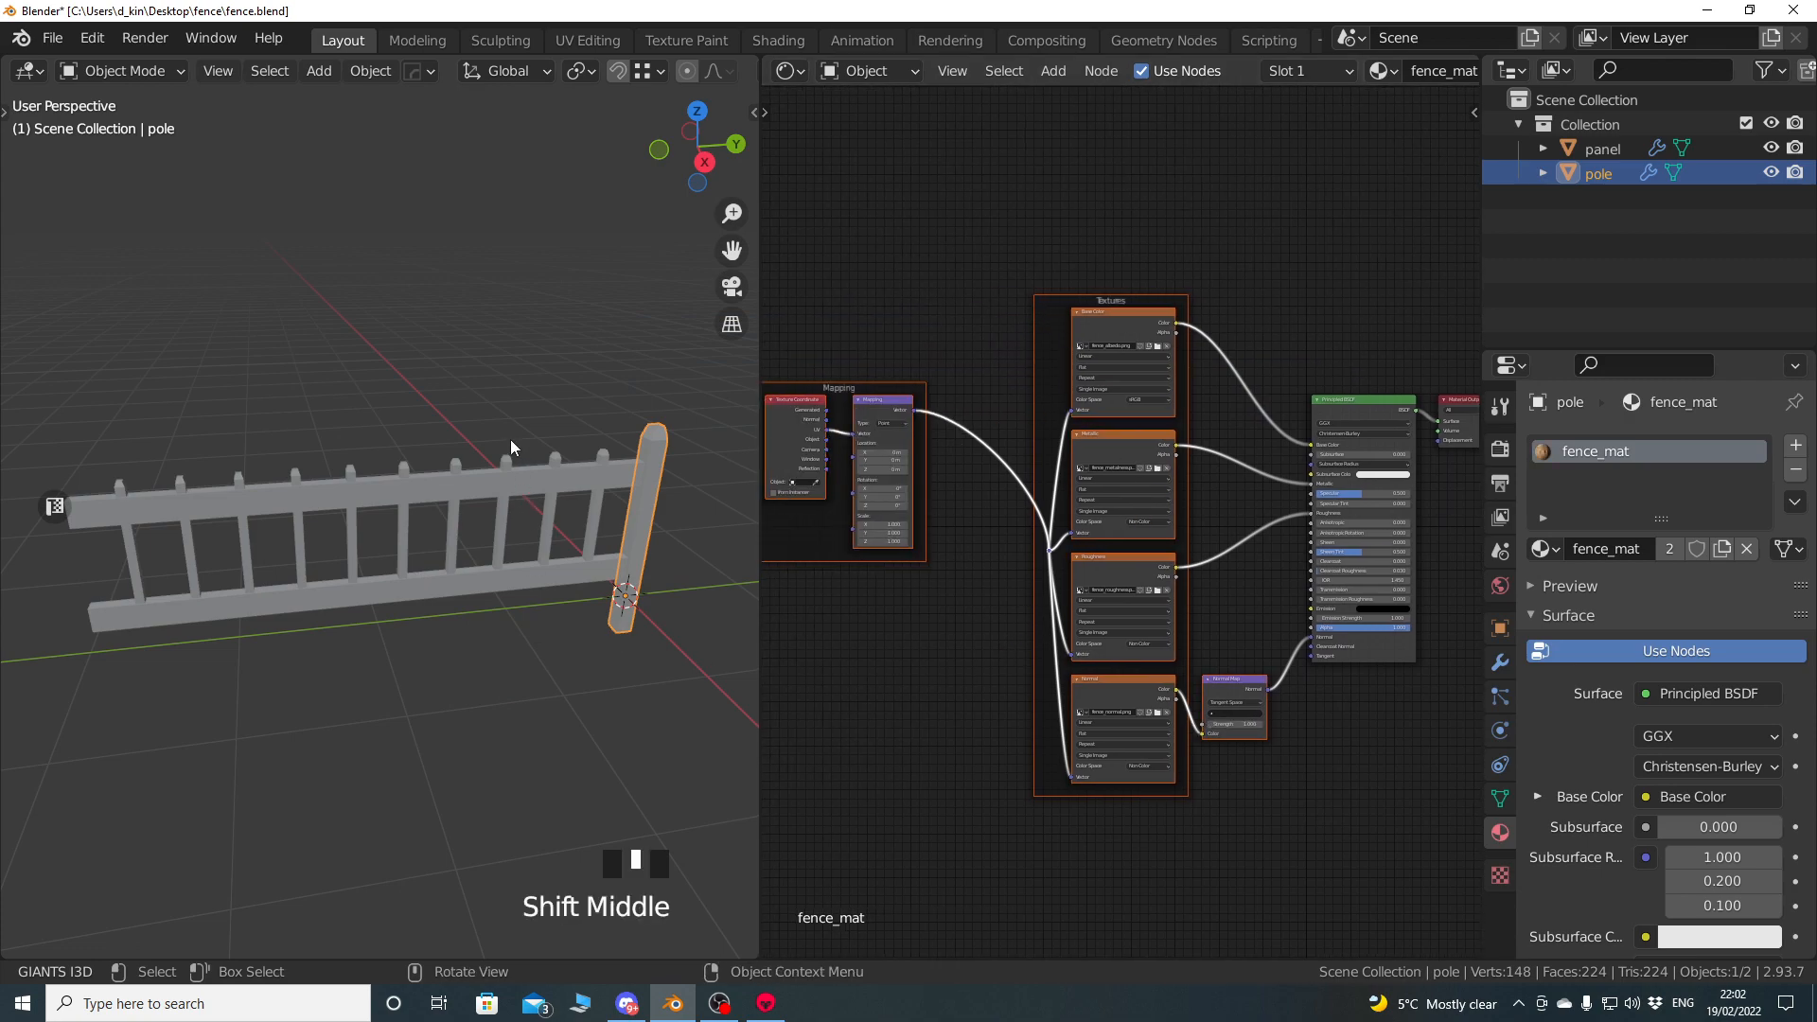
key("z")
left_click(474, 551)
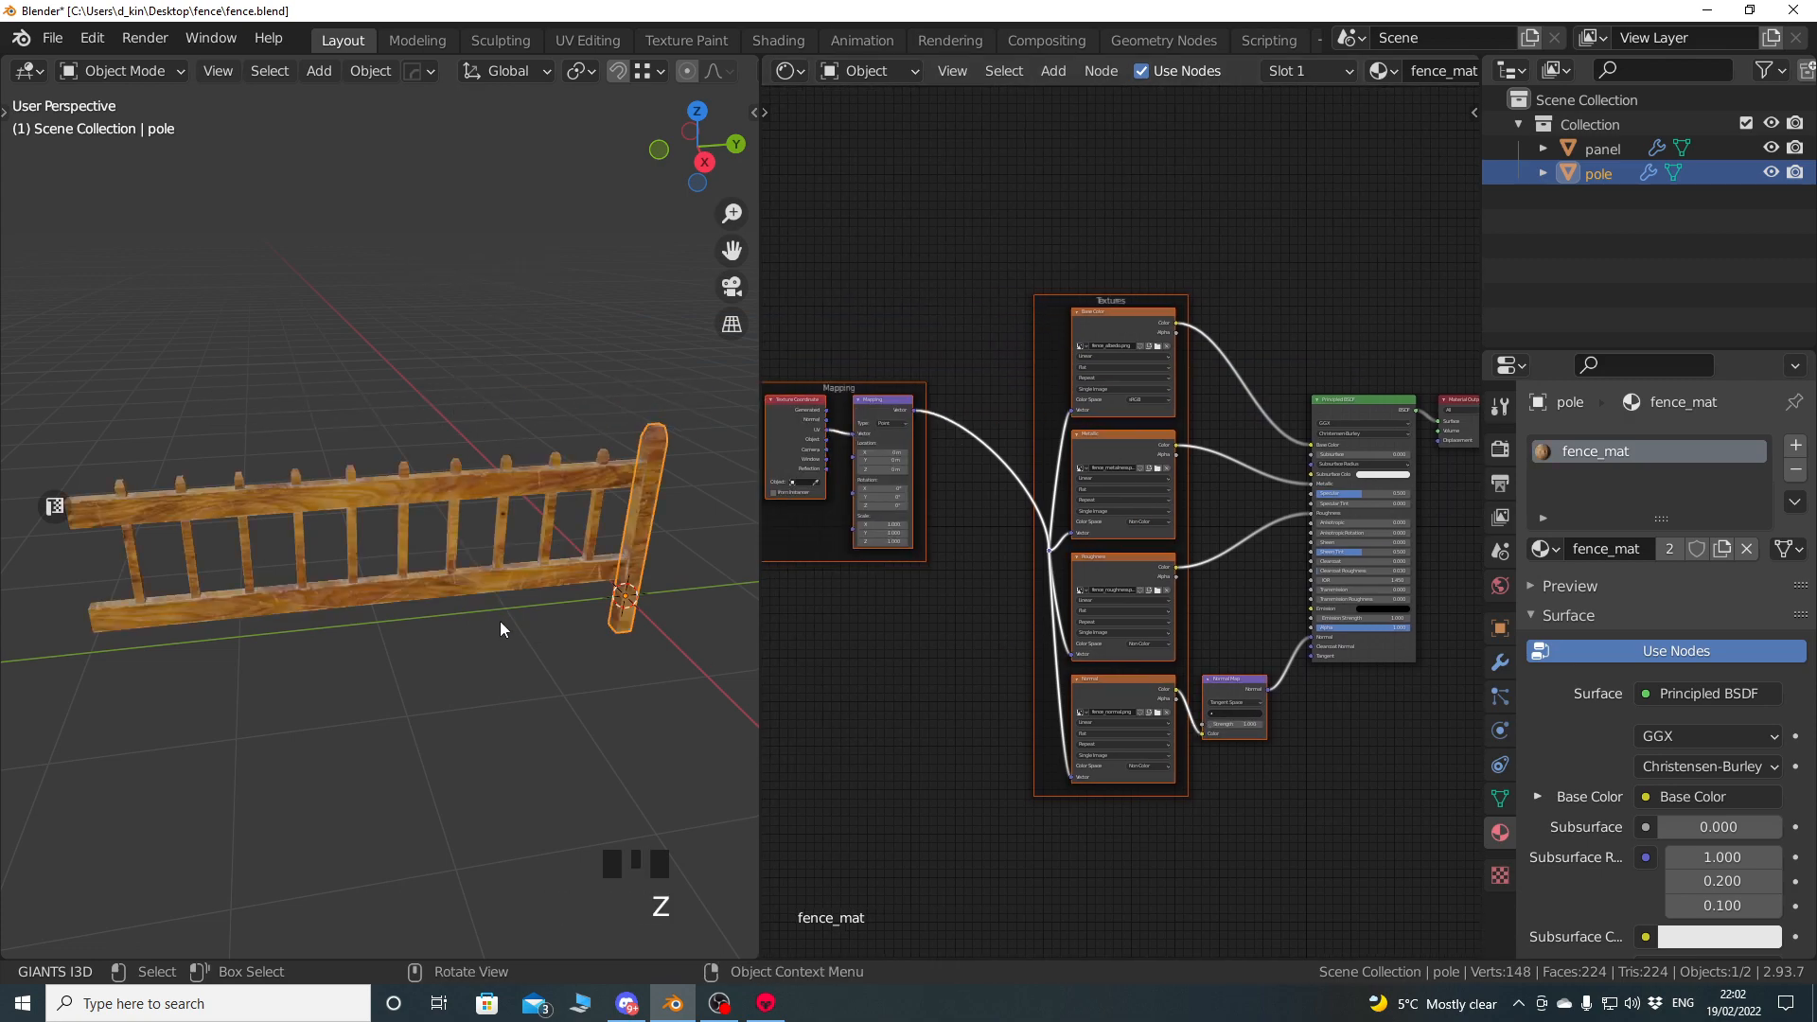
middle_click_drag(583, 571, 568, 447, "shift")
scroll(419, 491, "up", 7)
scroll(418, 492, "up", 5)
scroll(423, 509, "down", 9)
Delete the Texture Coordinate and Mapping nodes with their frame, plus the leftover reroute feeding the textures.
left_click_drag(760, 640, 526, 638)
middle_click_drag(789, 623, 866, 623, "shift")
left_click_drag(625, 251, 884, 651)
left_click(929, 674)
left_click_drag(588, 227, 929, 629)
key("x")
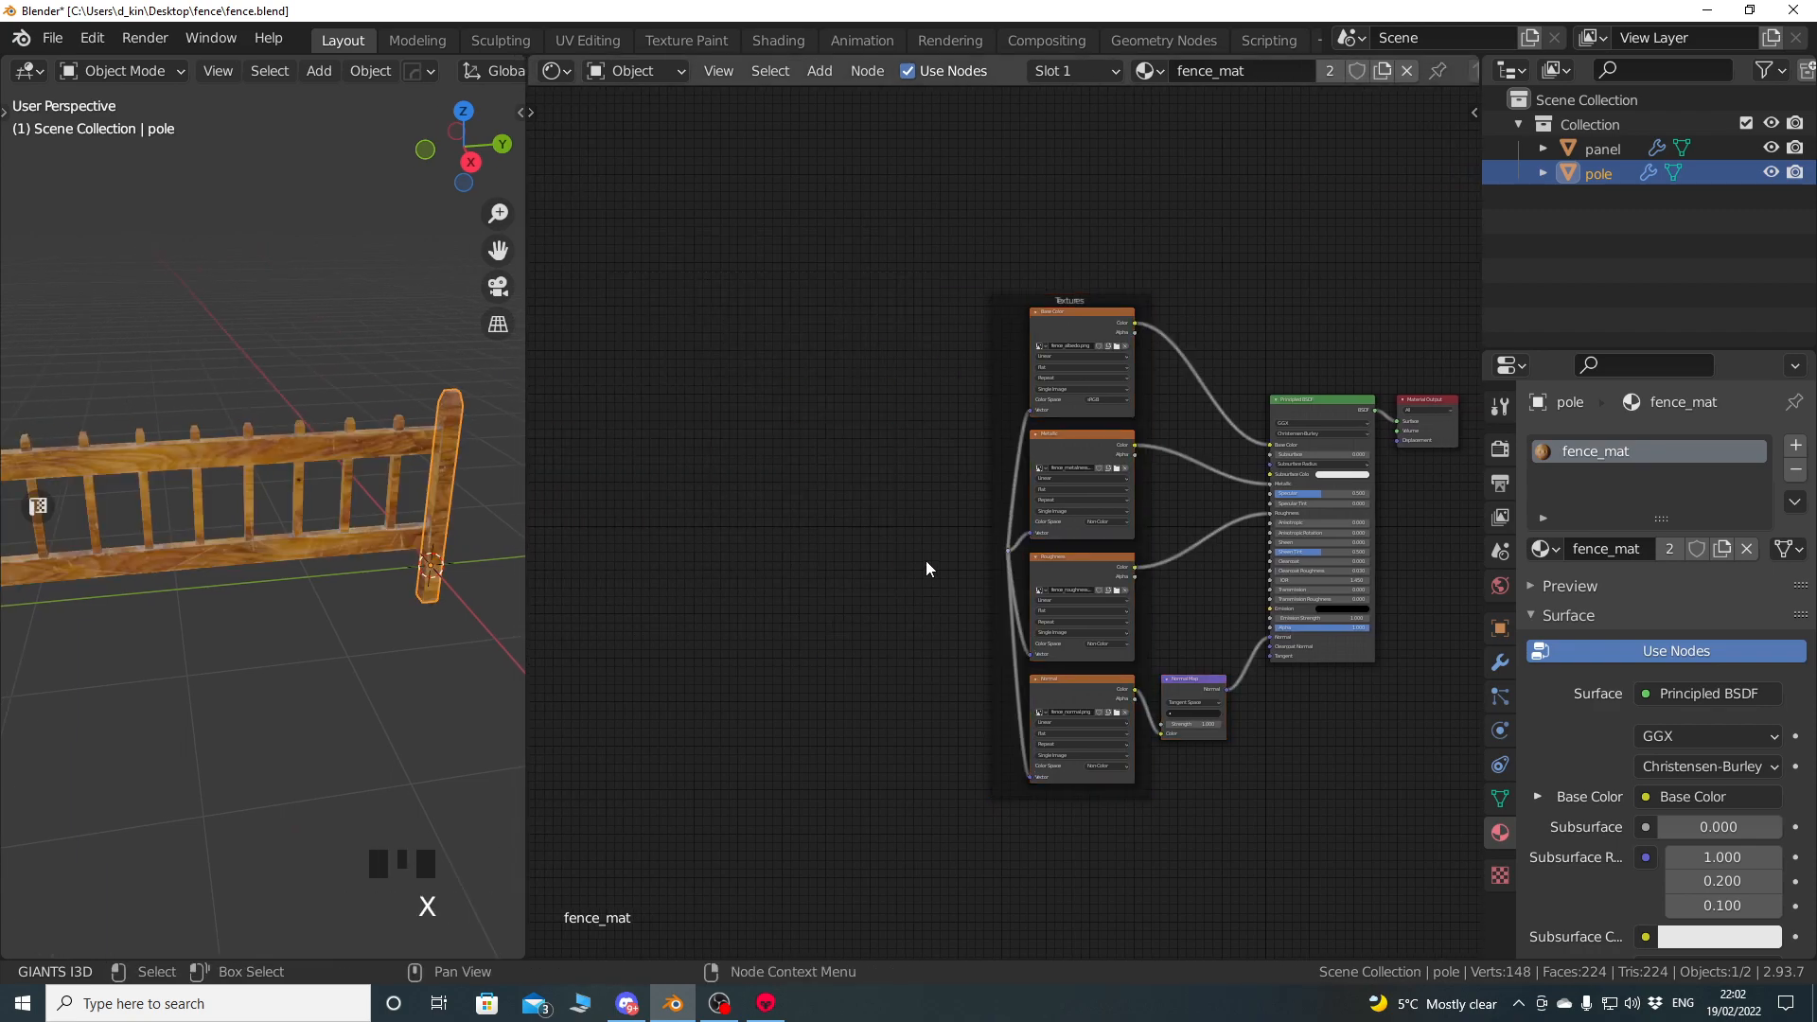
middle_click_drag(921, 546, 861, 549, "shift")
left_click(947, 555)
key("x")
Move the Base Color texture node upward to open a gap above the Metallic texture node.
middle_click_drag(888, 437, 733, 636, "shift")
scroll(766, 596, "up", 4)
middle_click_drag(766, 595, 921, 558, "shift")
scroll(1020, 470, "up", 2)
left_click(1019, 474)
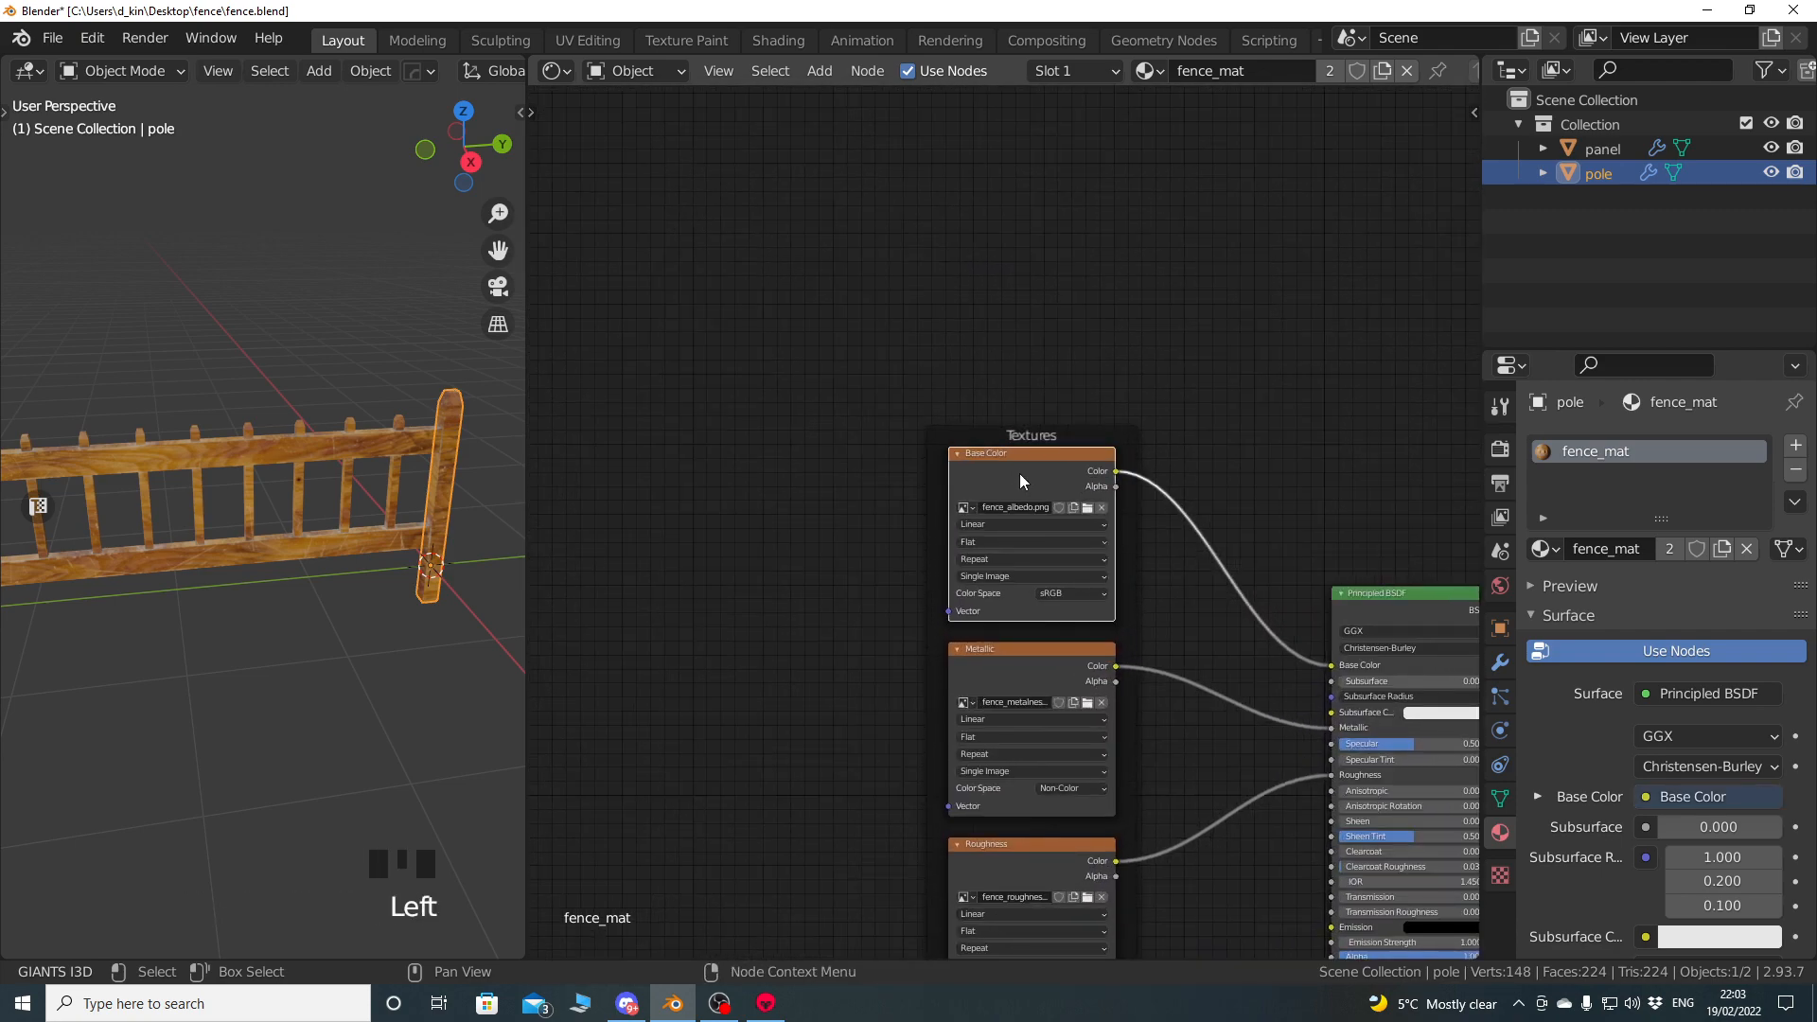
key("g")
Add an Image Texture node between the Base Color and Metallic nodes and load fence_ao.png into it.
key("shift+a")
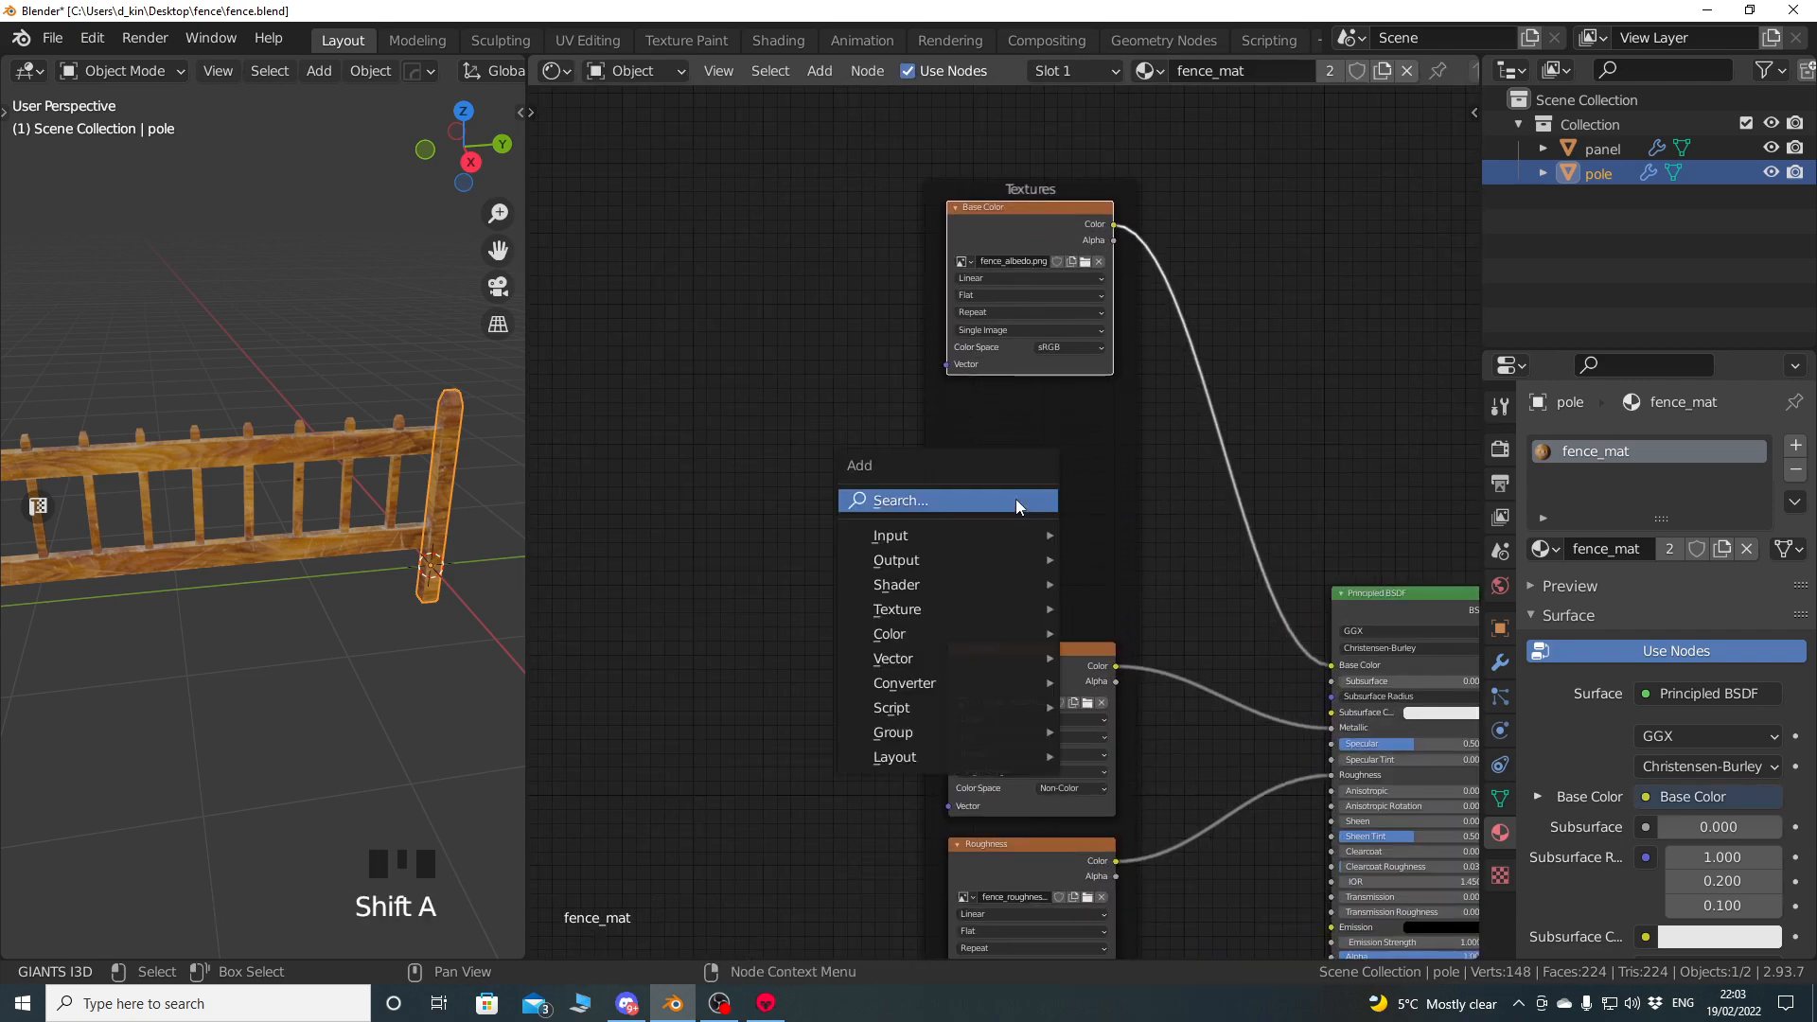
mouse_move(1070, 613)
left_click(1141, 395)
left_click(1016, 511)
middle_click_drag(1017, 511, 831, 470, "shift")
scroll(831, 470, "up", 4)
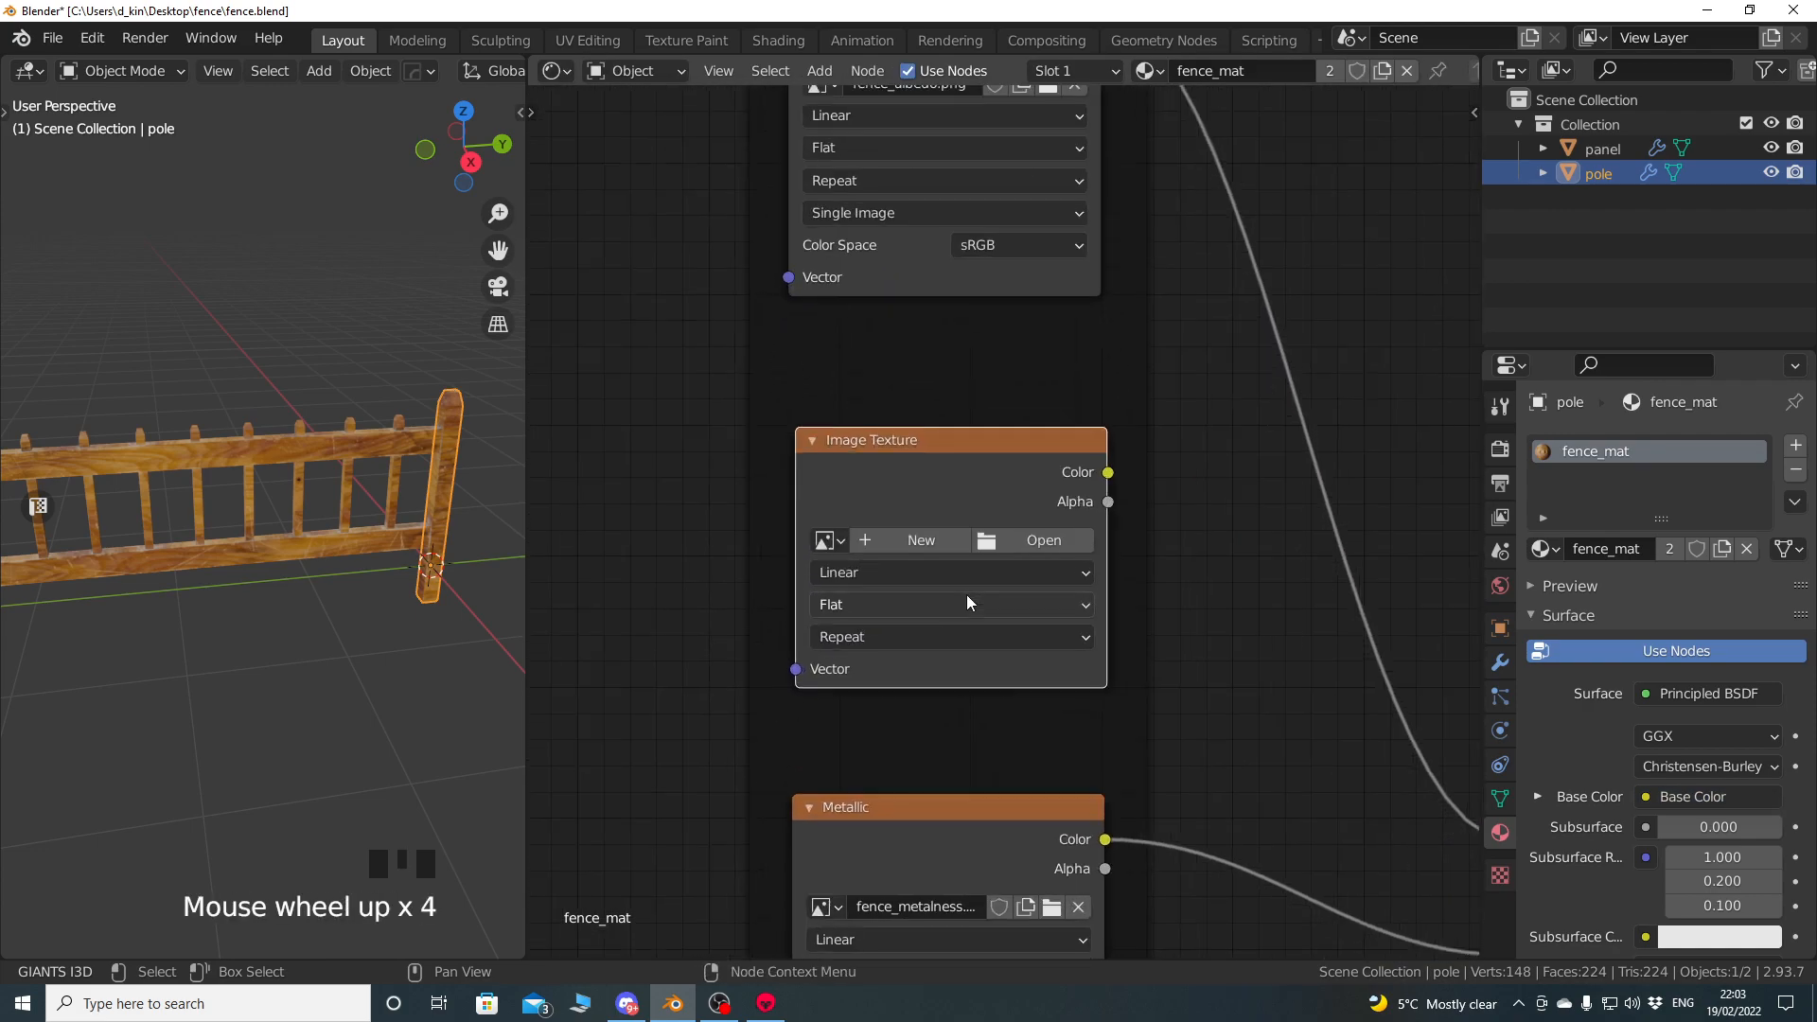
left_click(967, 596)
double_click(622, 327)
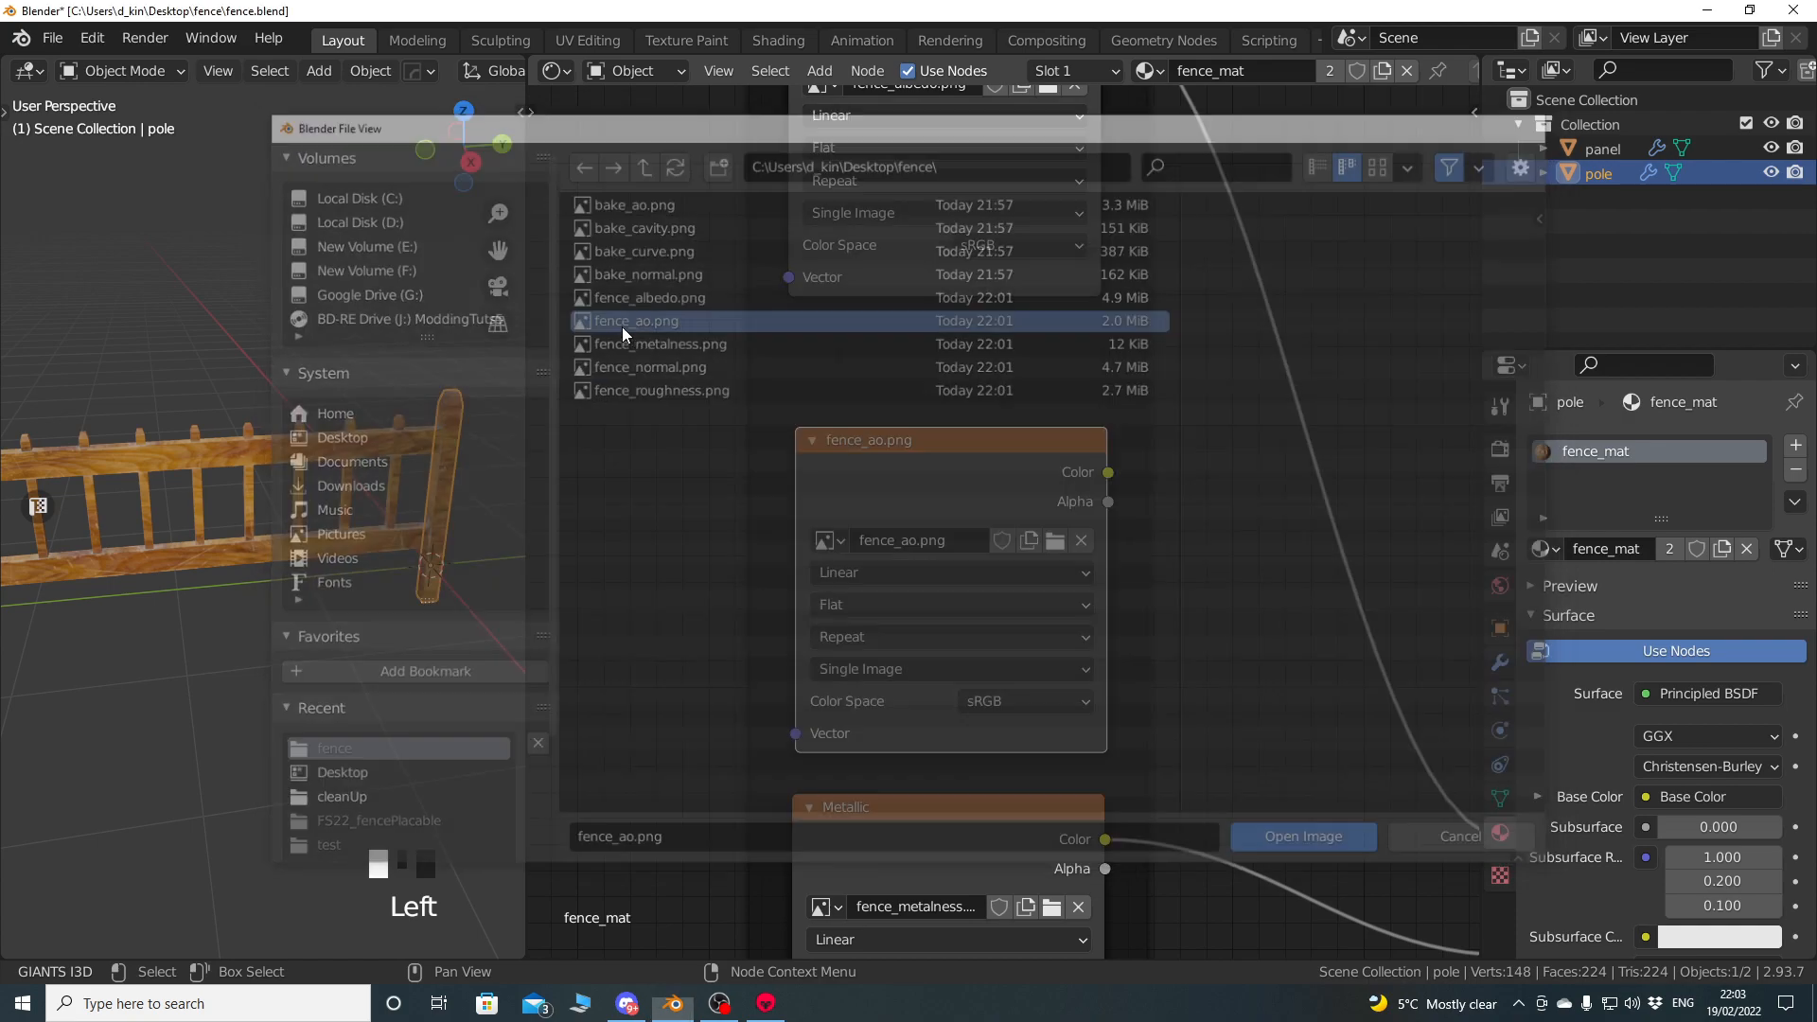
Move the fence_ao.png node closer to Base Color and set its color space to Non-Color.
left_click_drag(969, 438, 961, 378)
left_click(985, 628)
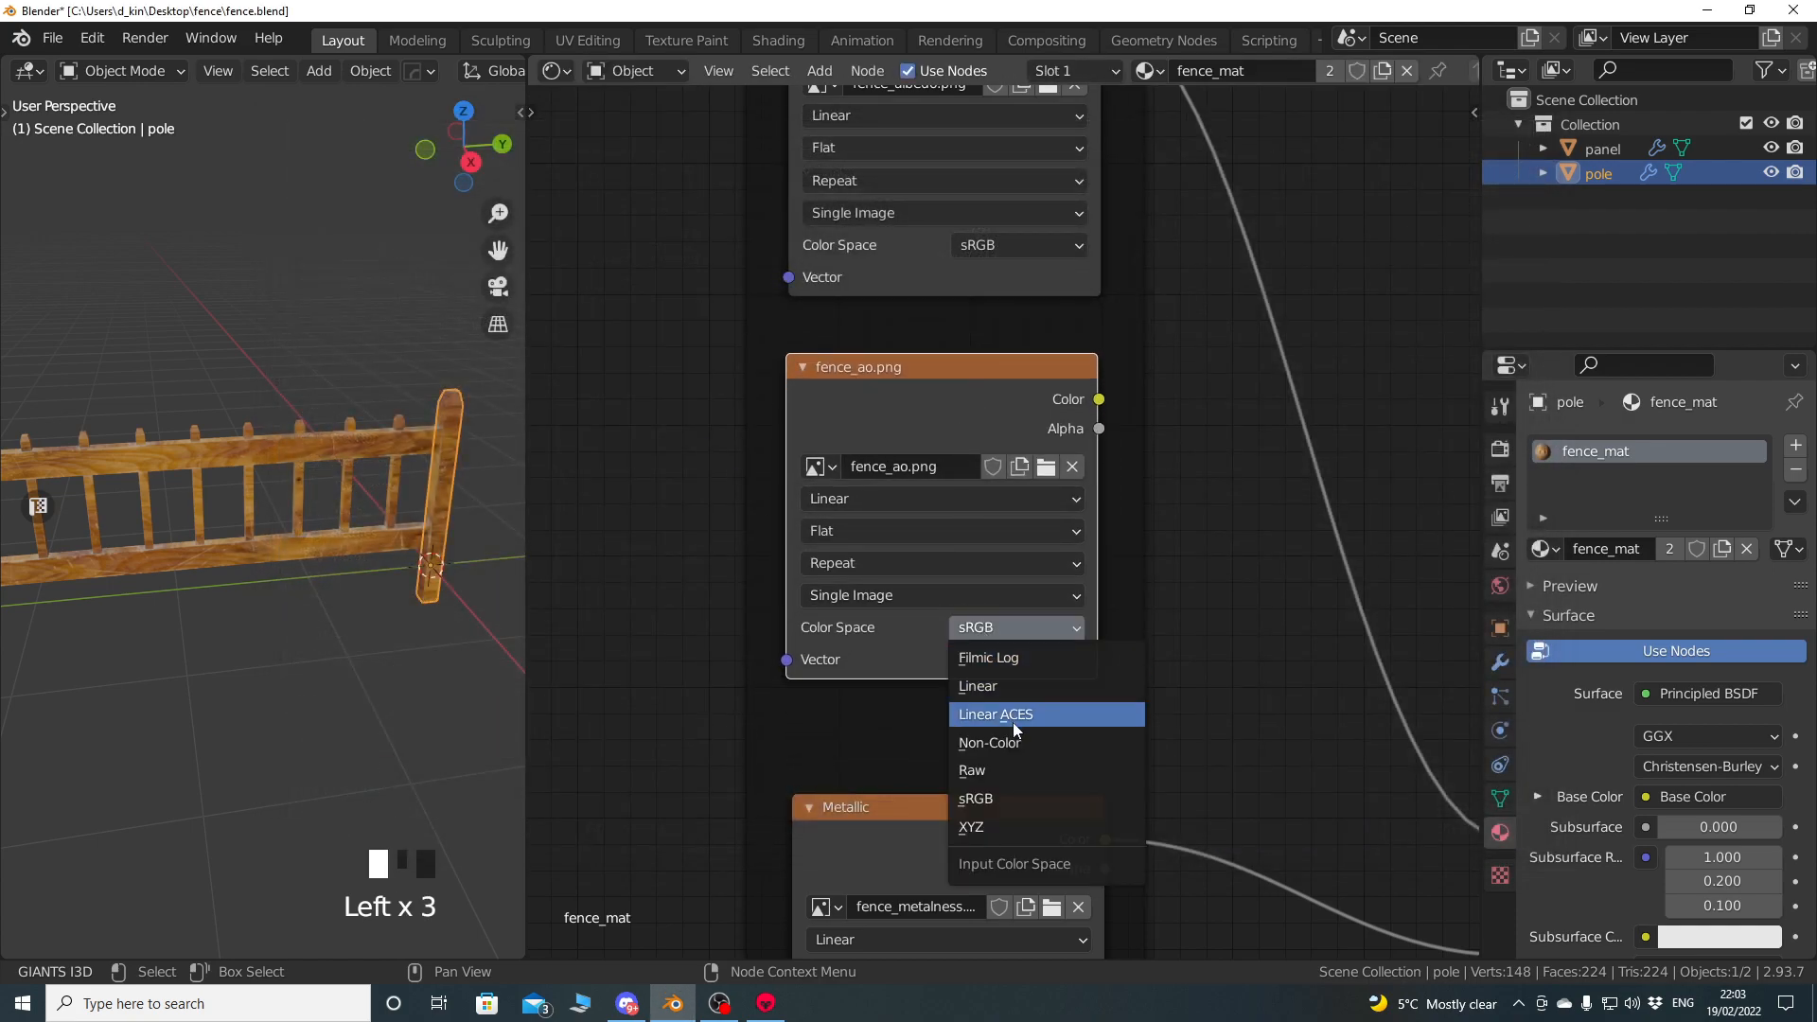
left_click(1011, 746)
scroll(900, 573, "down", 3)
middle_click_drag(899, 574, 852, 522, "shift")
scroll(937, 561, "down", 1)
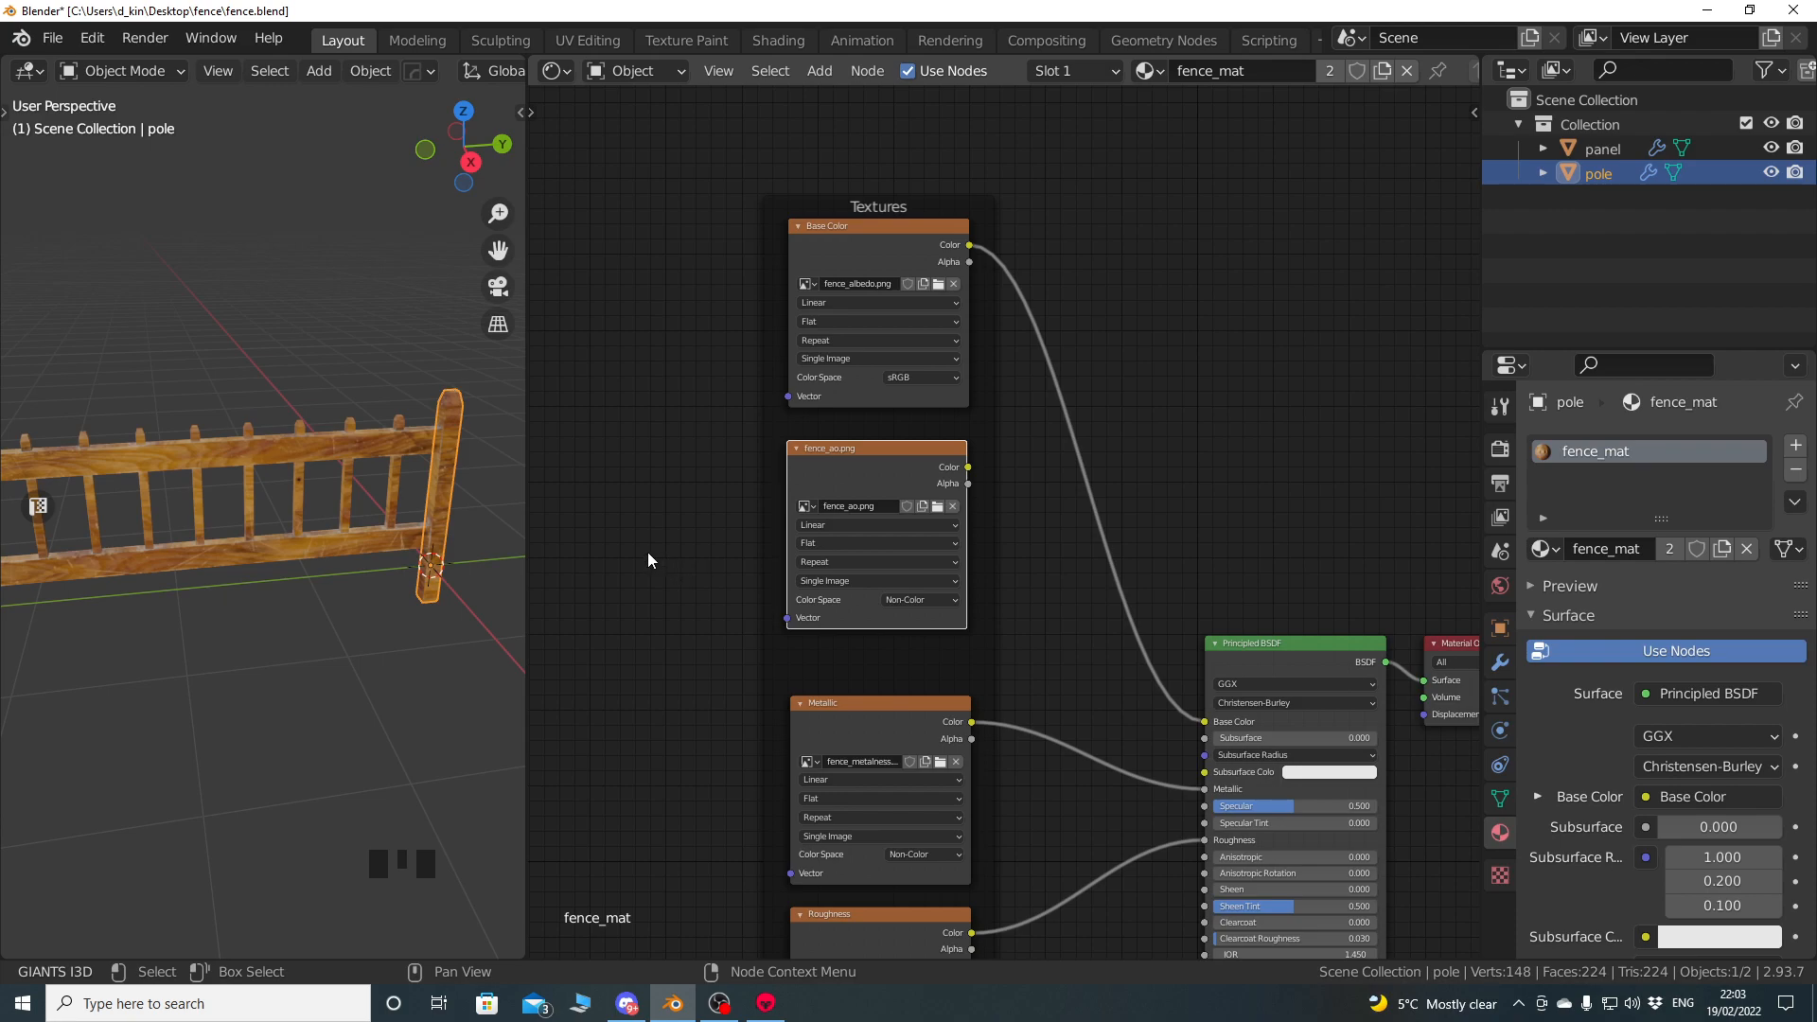
Combine the Base Color and fence_ao.png textures through a mix node set to Multiply.
left_click_drag(527, 547, 787, 548)
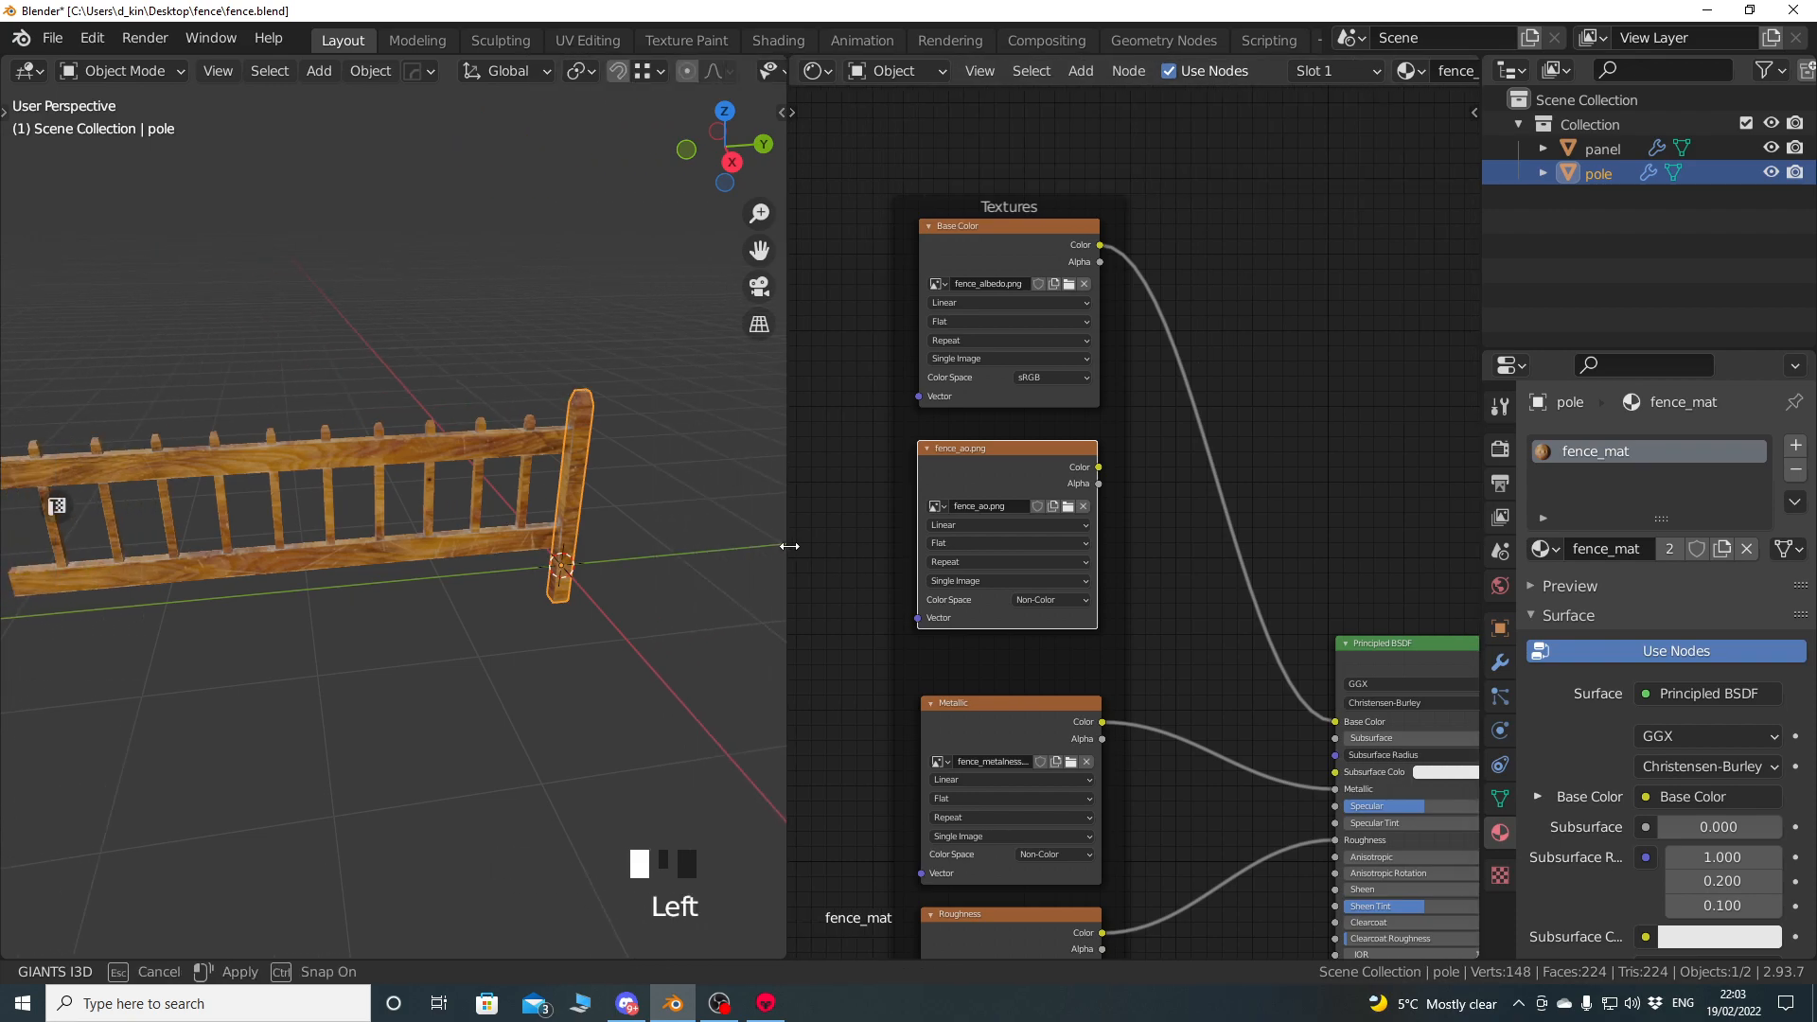
middle_click_drag(554, 549, 545, 490, "shift")
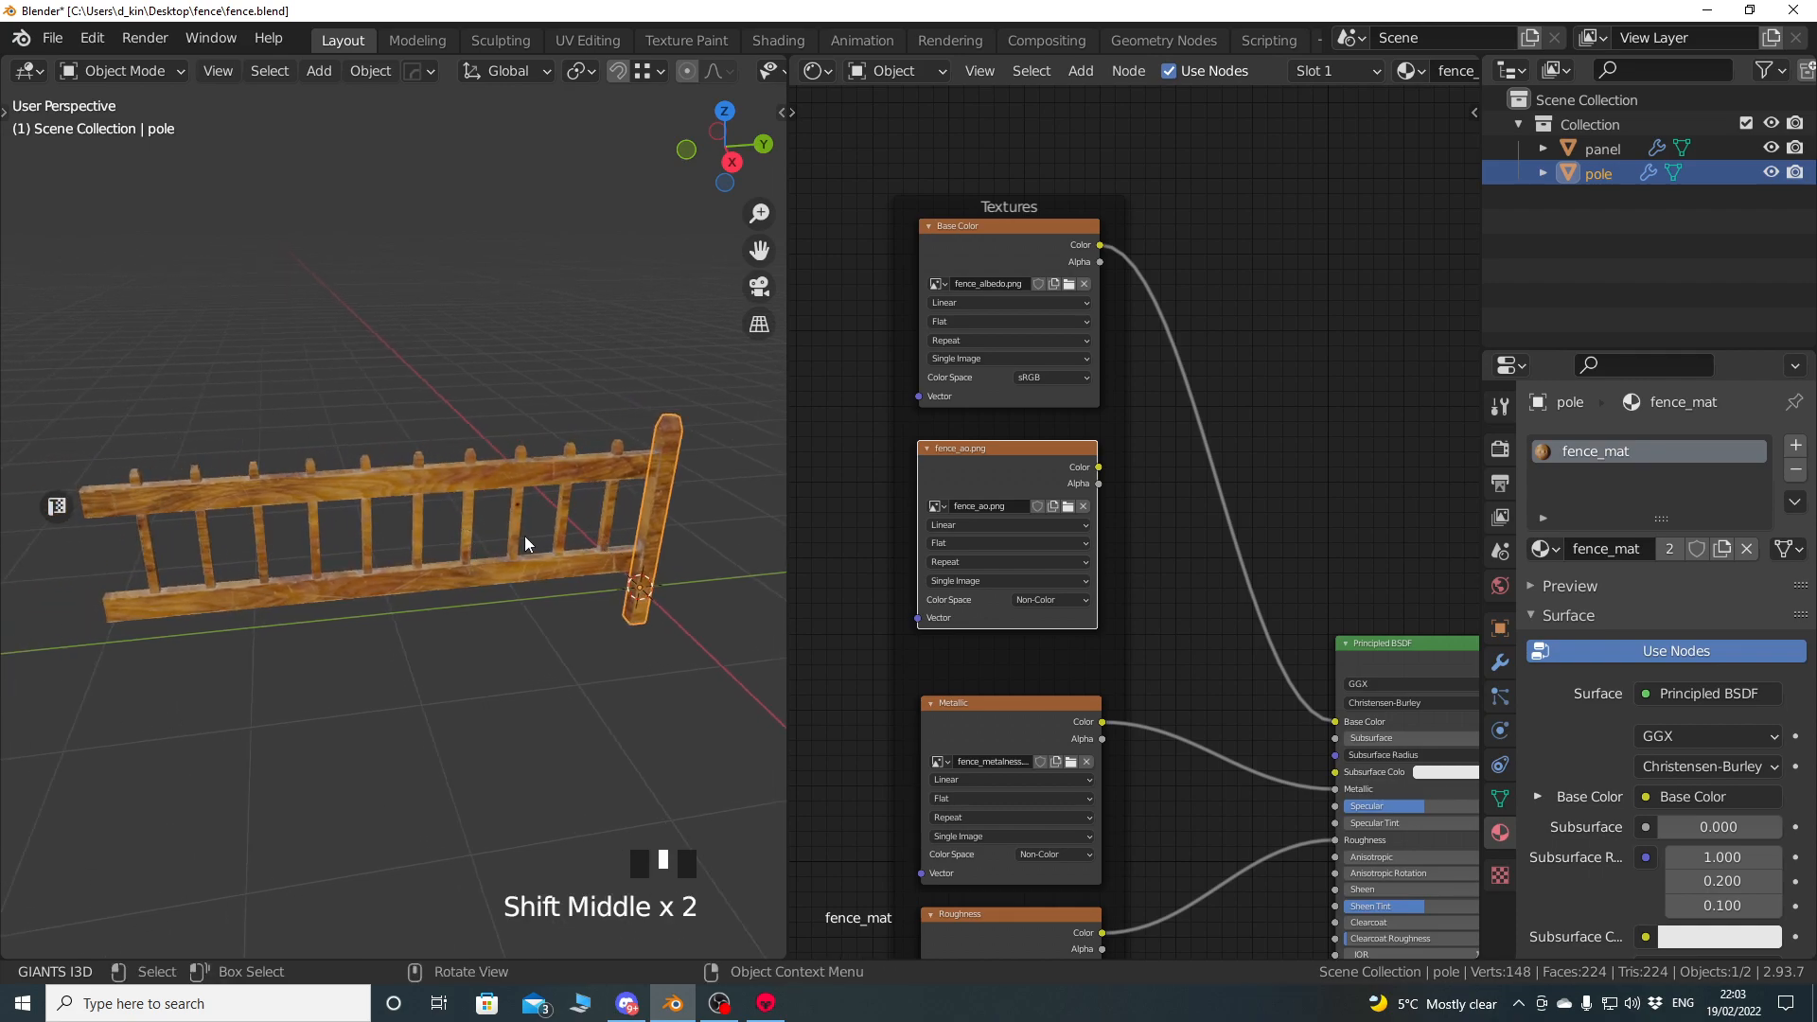
left_click_drag(789, 526, 637, 516)
middle_click_drag(803, 490, 720, 481, "shift")
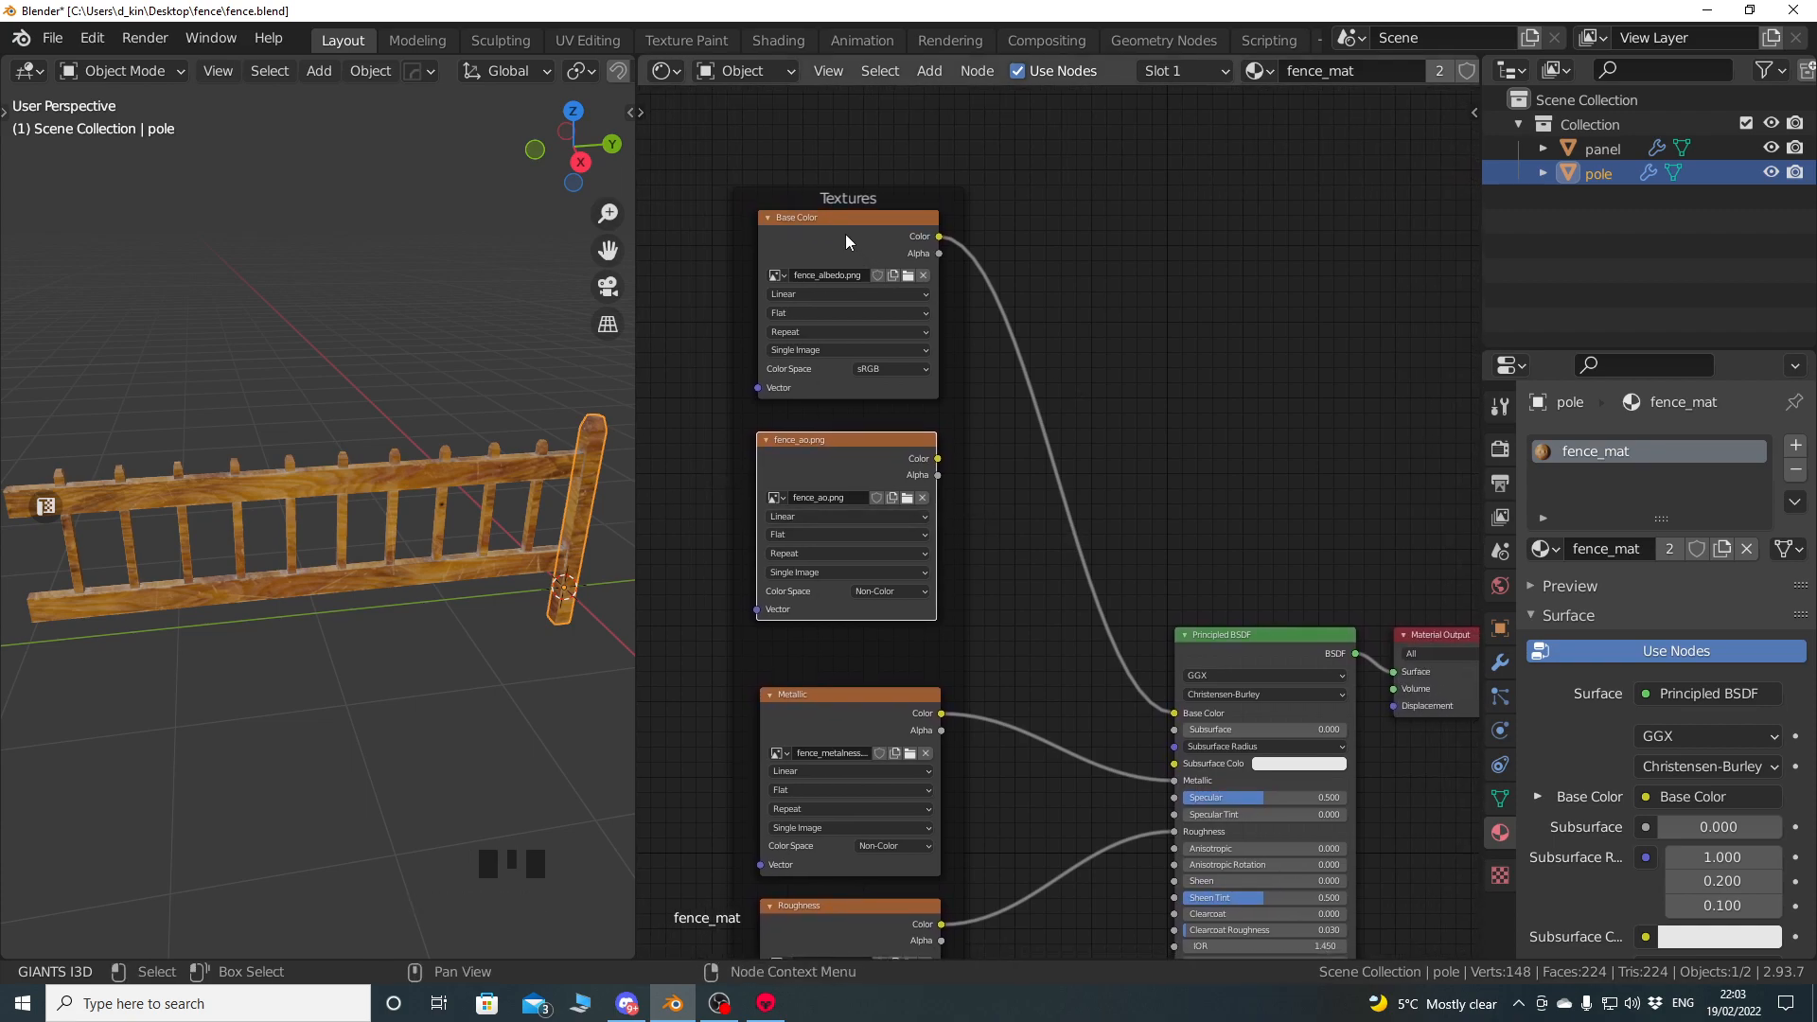
right_click_drag(845, 242, 844, 479, "ctrl+shift")
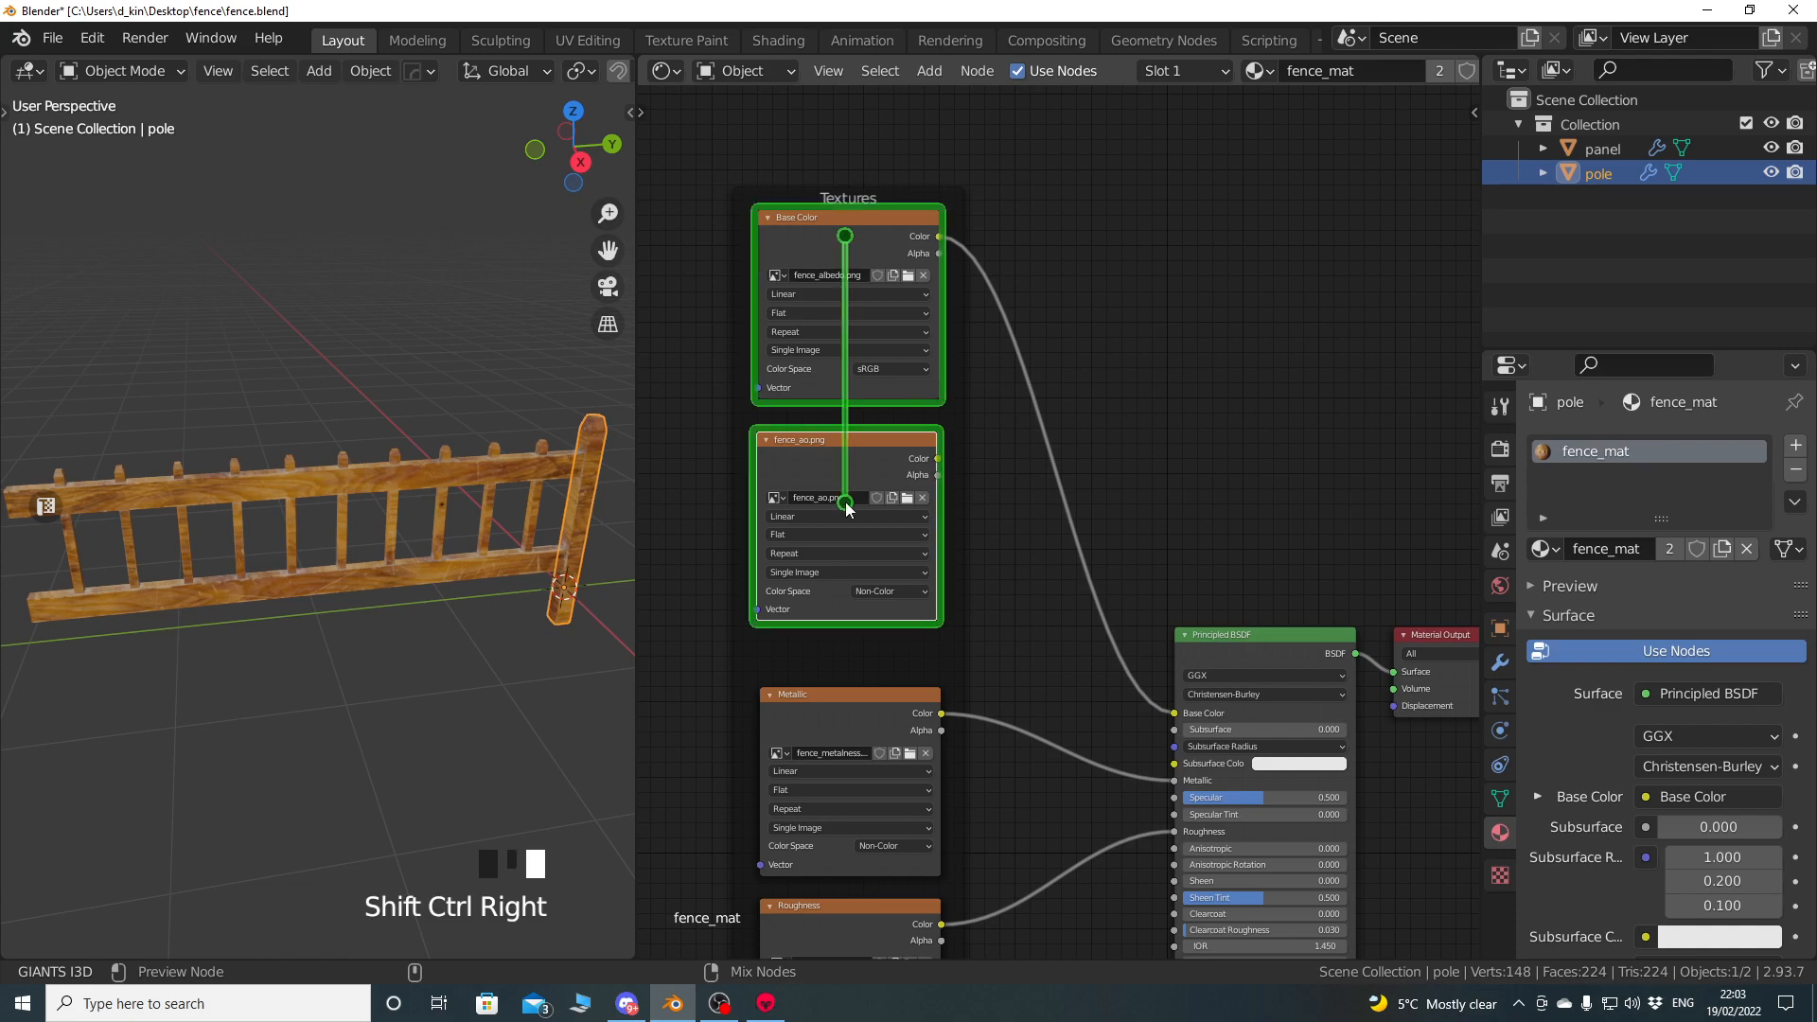
right_click_drag(848, 509, 848, 508, "ctrl+shift")
left_click(1064, 372)
left_click(1064, 372)
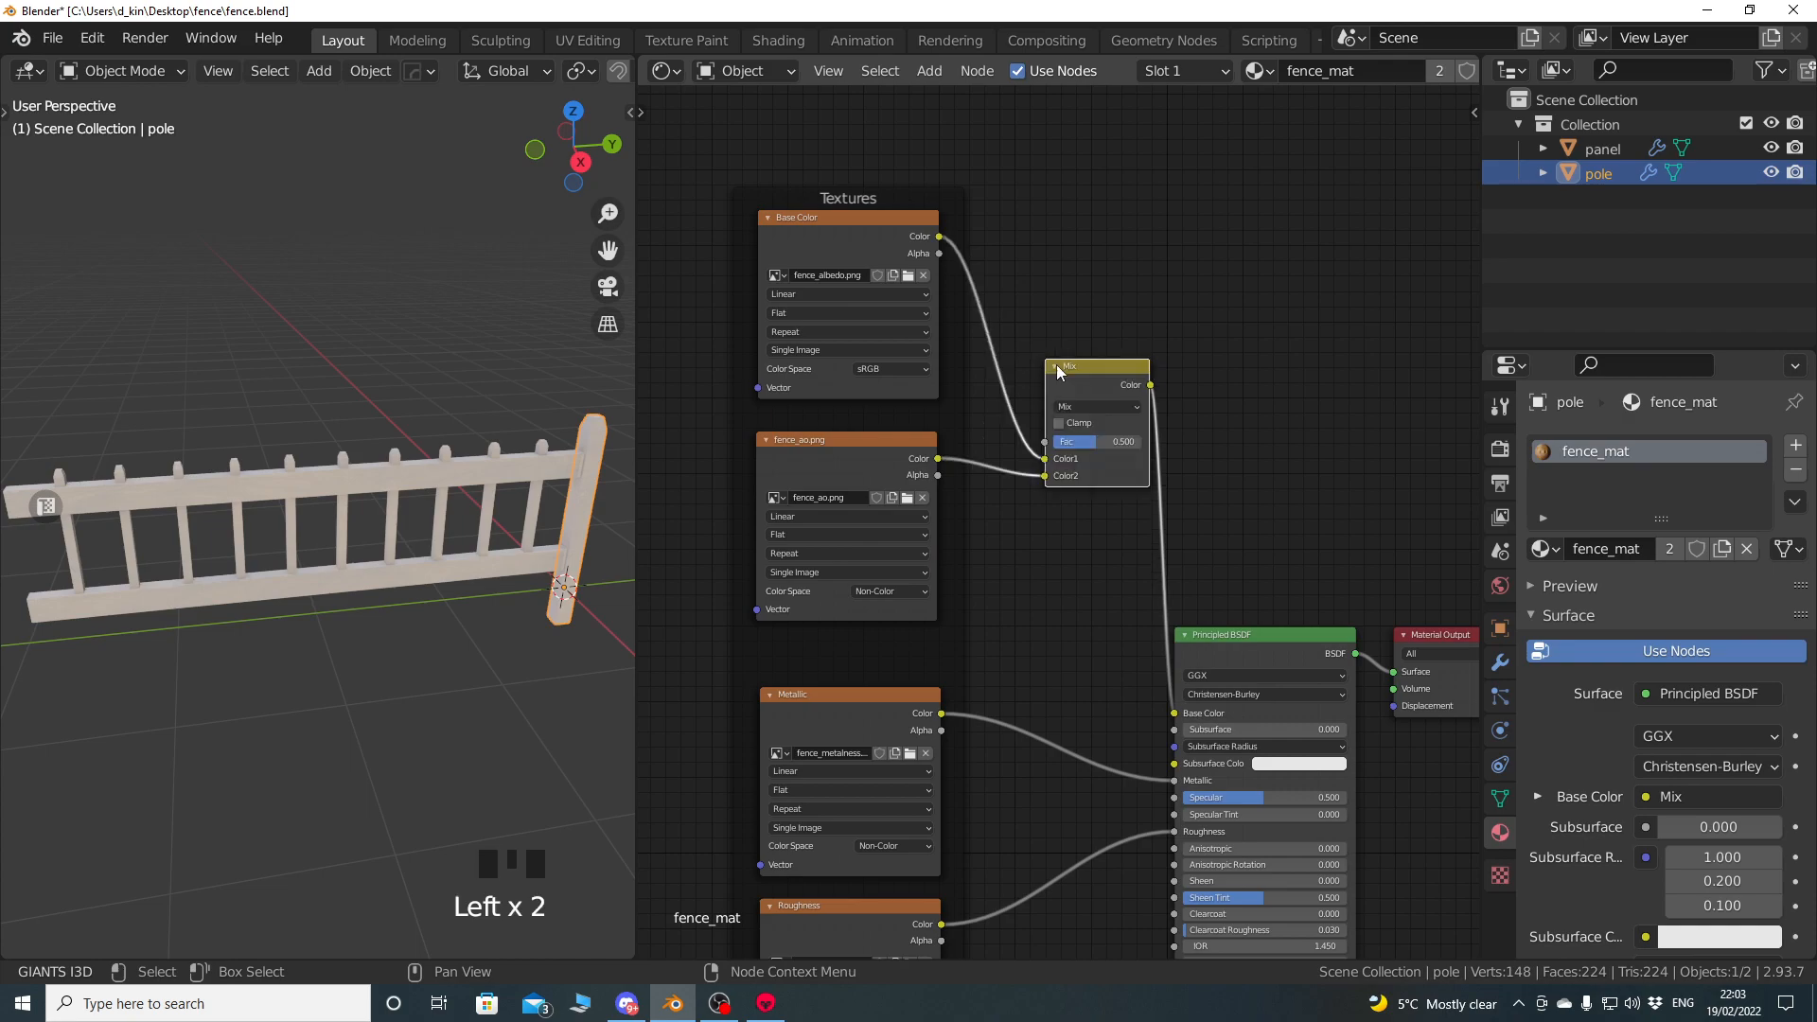
left_click(1081, 406)
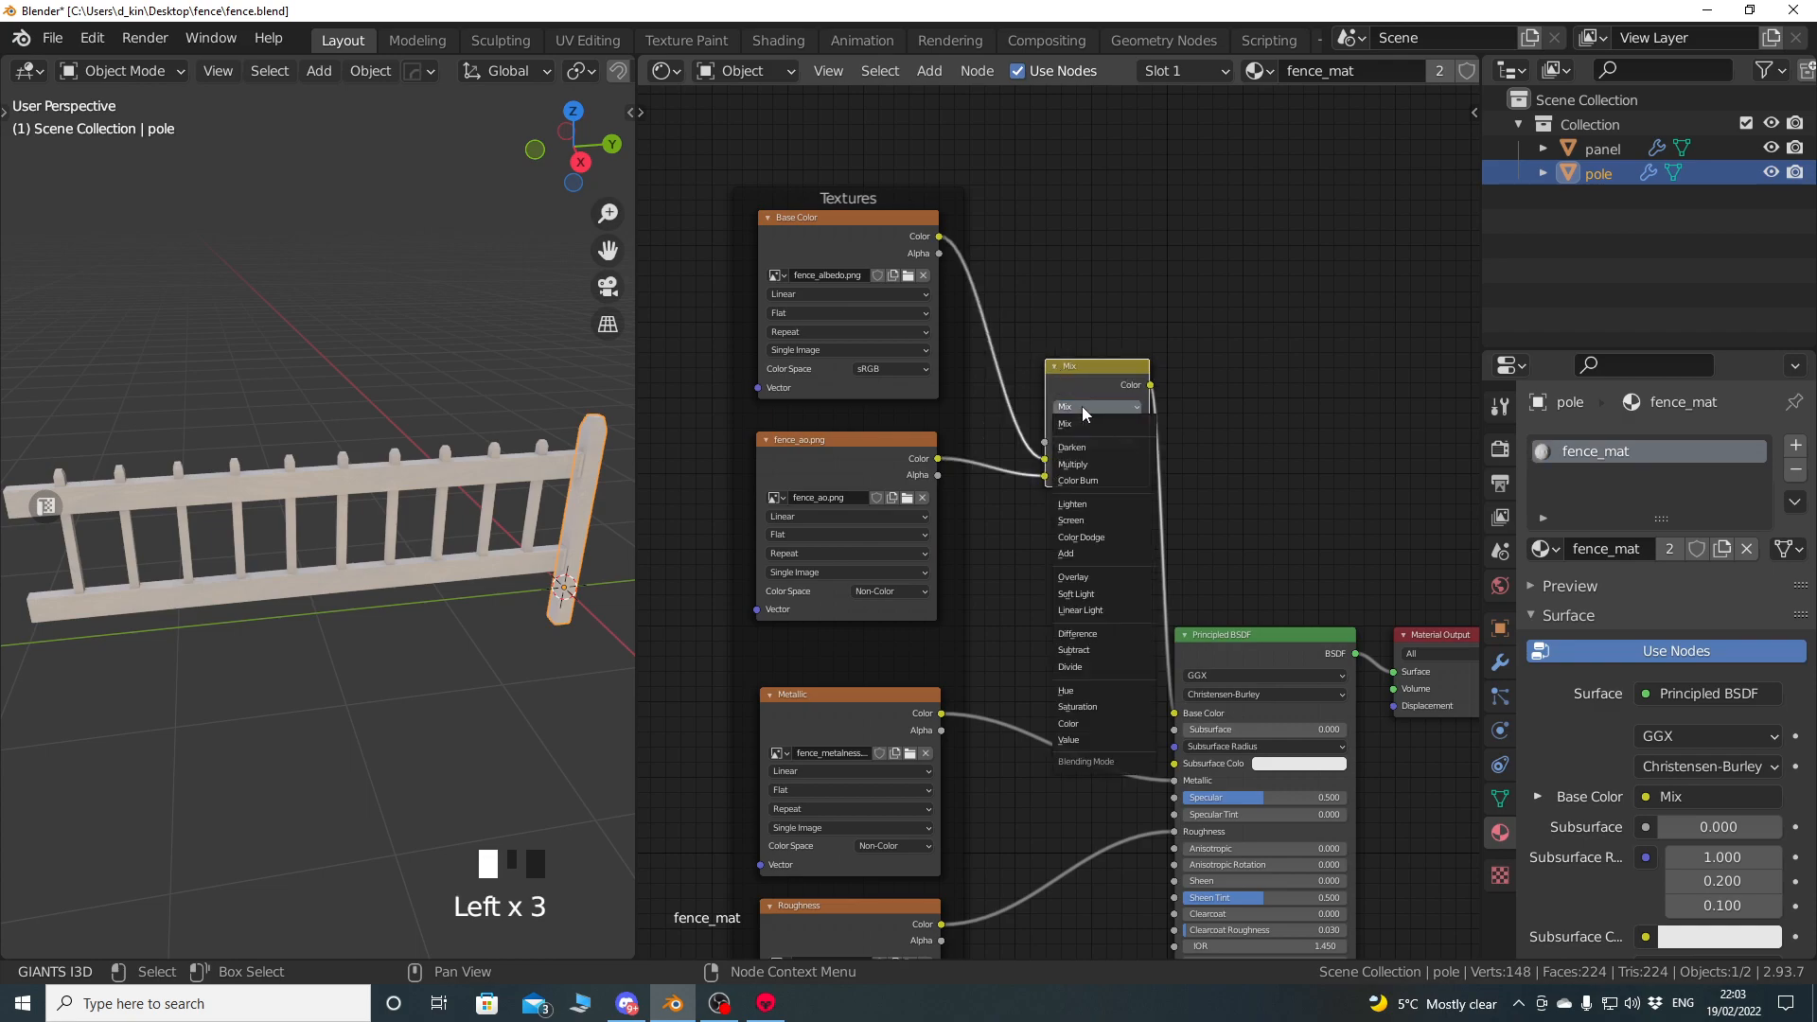
left_click(1096, 464)
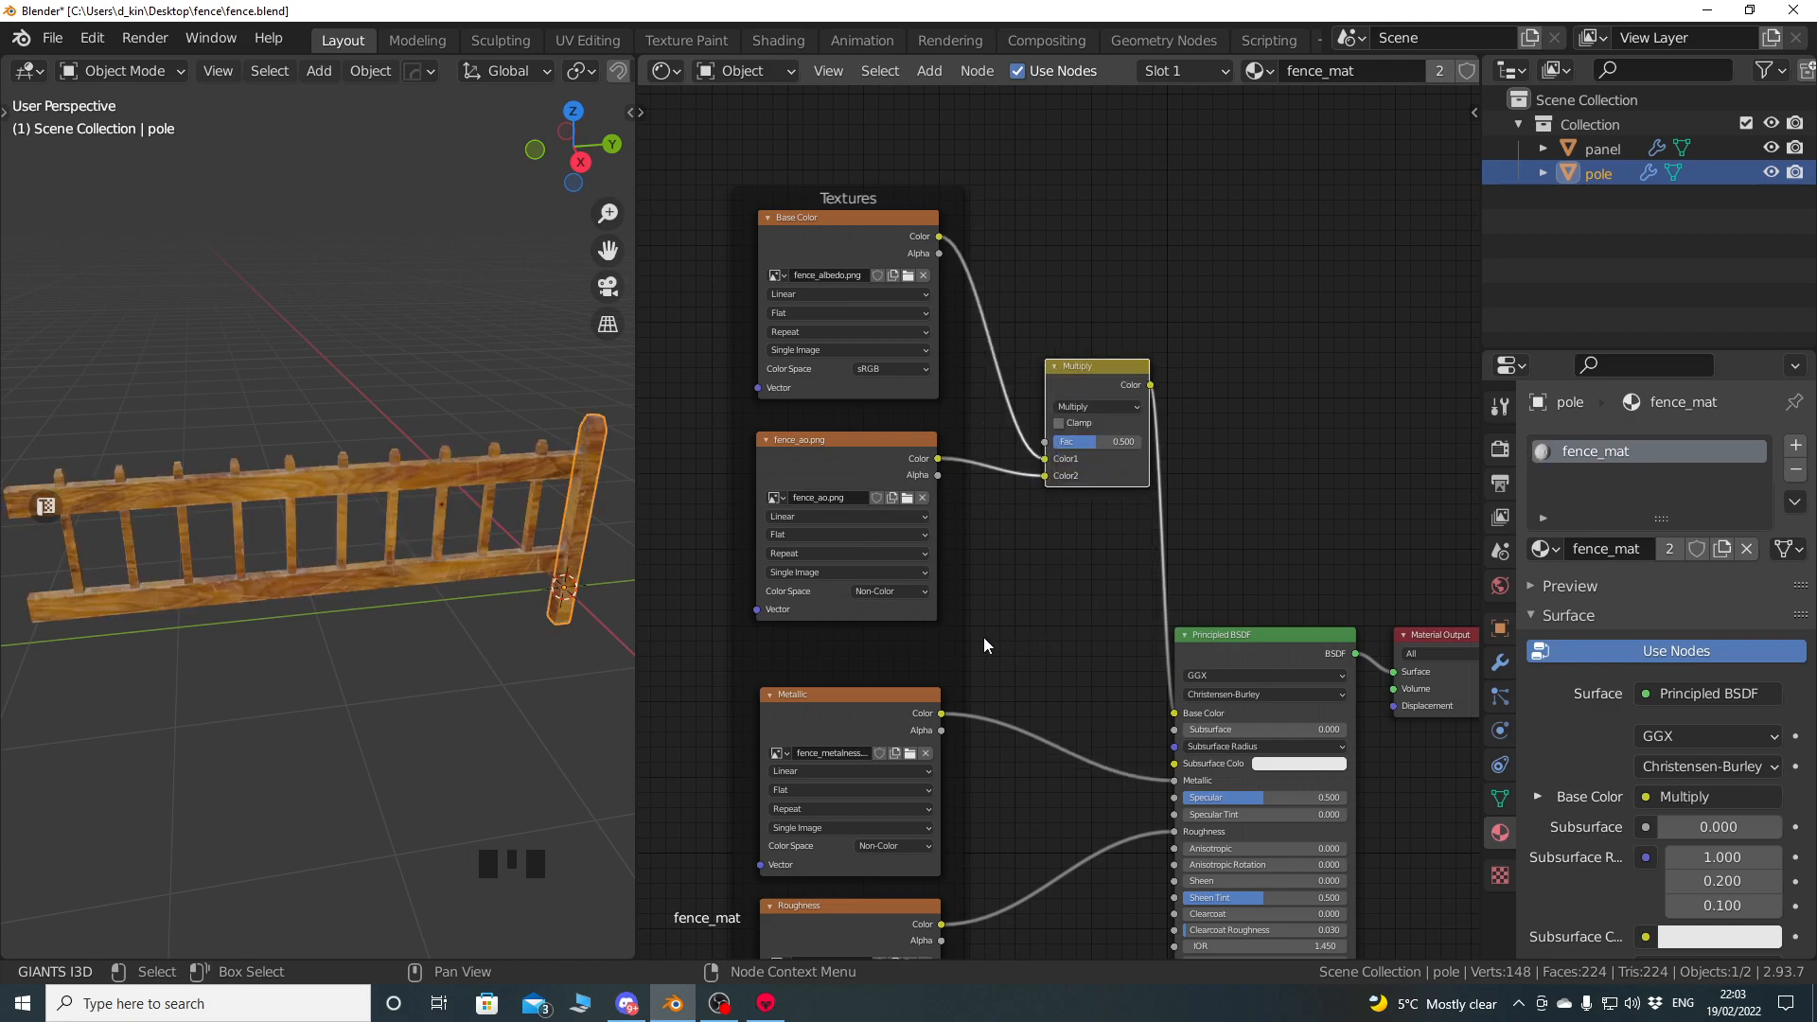
Maximize the 3D viewport and examine the wood texture and ambient occlusion around the fence joints.
key("ctrl+space")
middle_click_drag(644, 494, 773, 560)
middle_click_drag(773, 561, 792, 534, "shift")
middle_click_drag(792, 534, 788, 551)
scroll(798, 568, "up", 4)
scroll(949, 591, "up", 3)
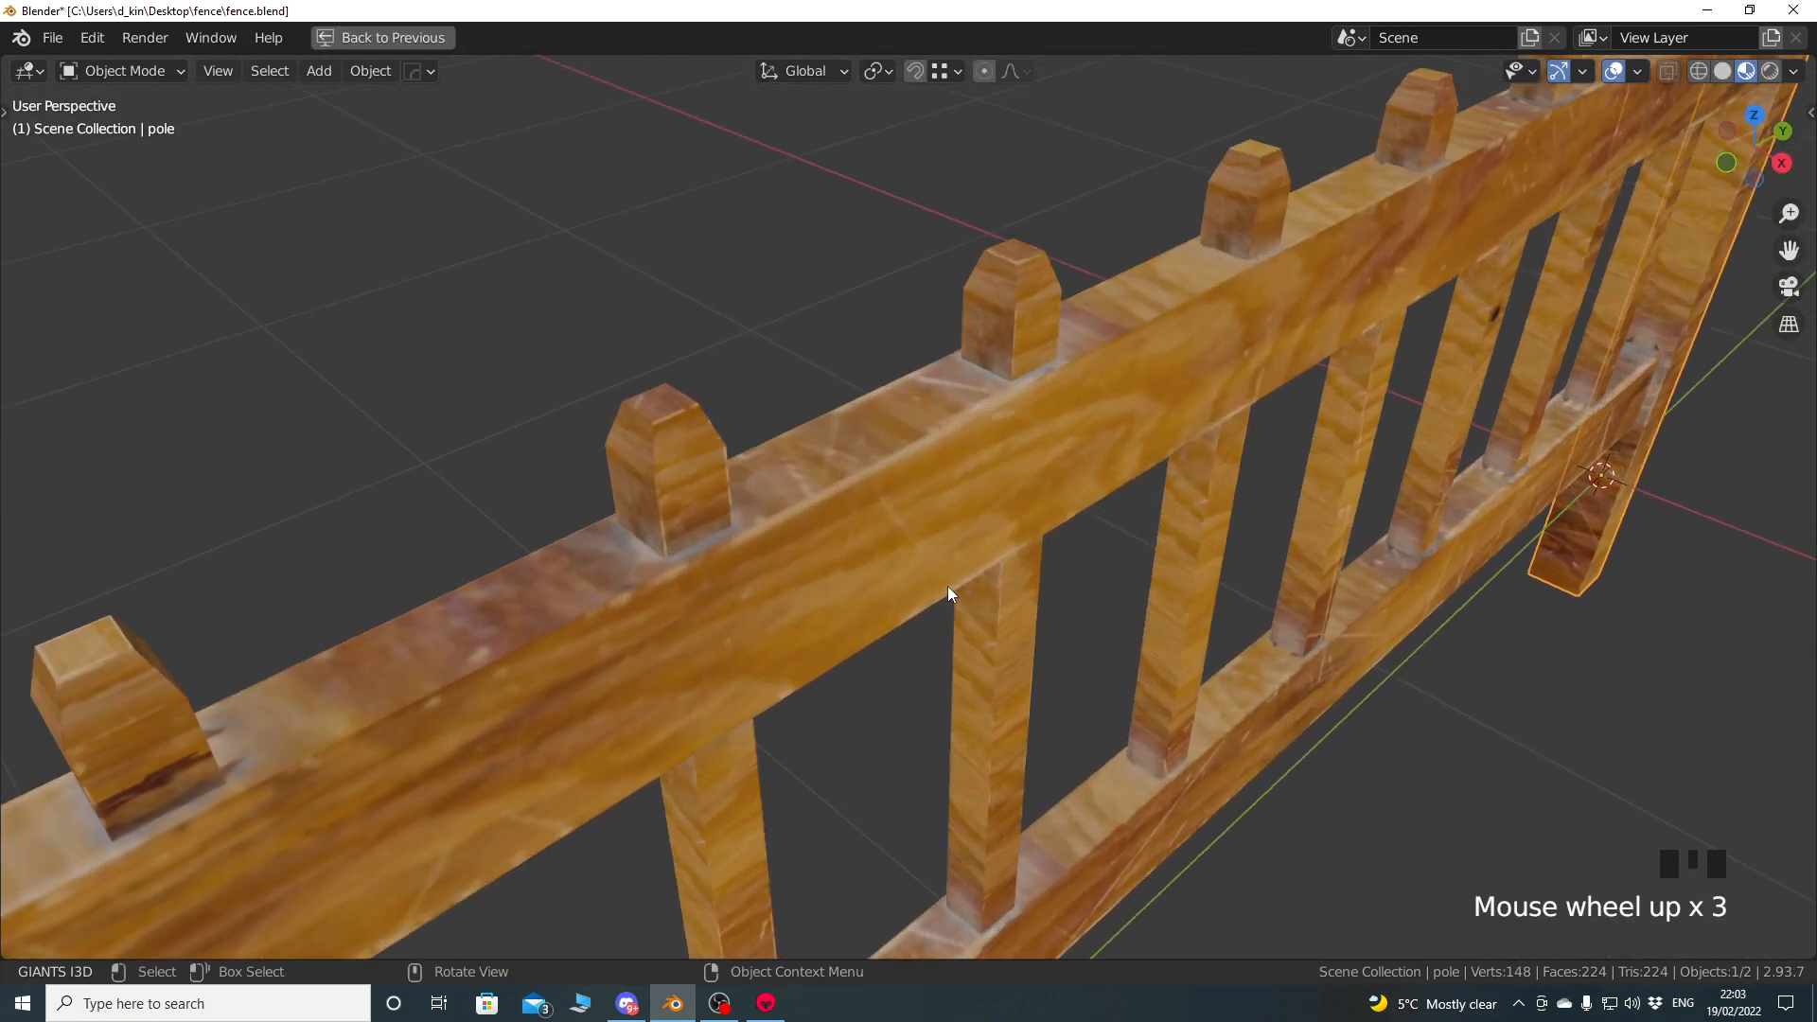
middle_click_drag(949, 592, 753, 572, "shift")
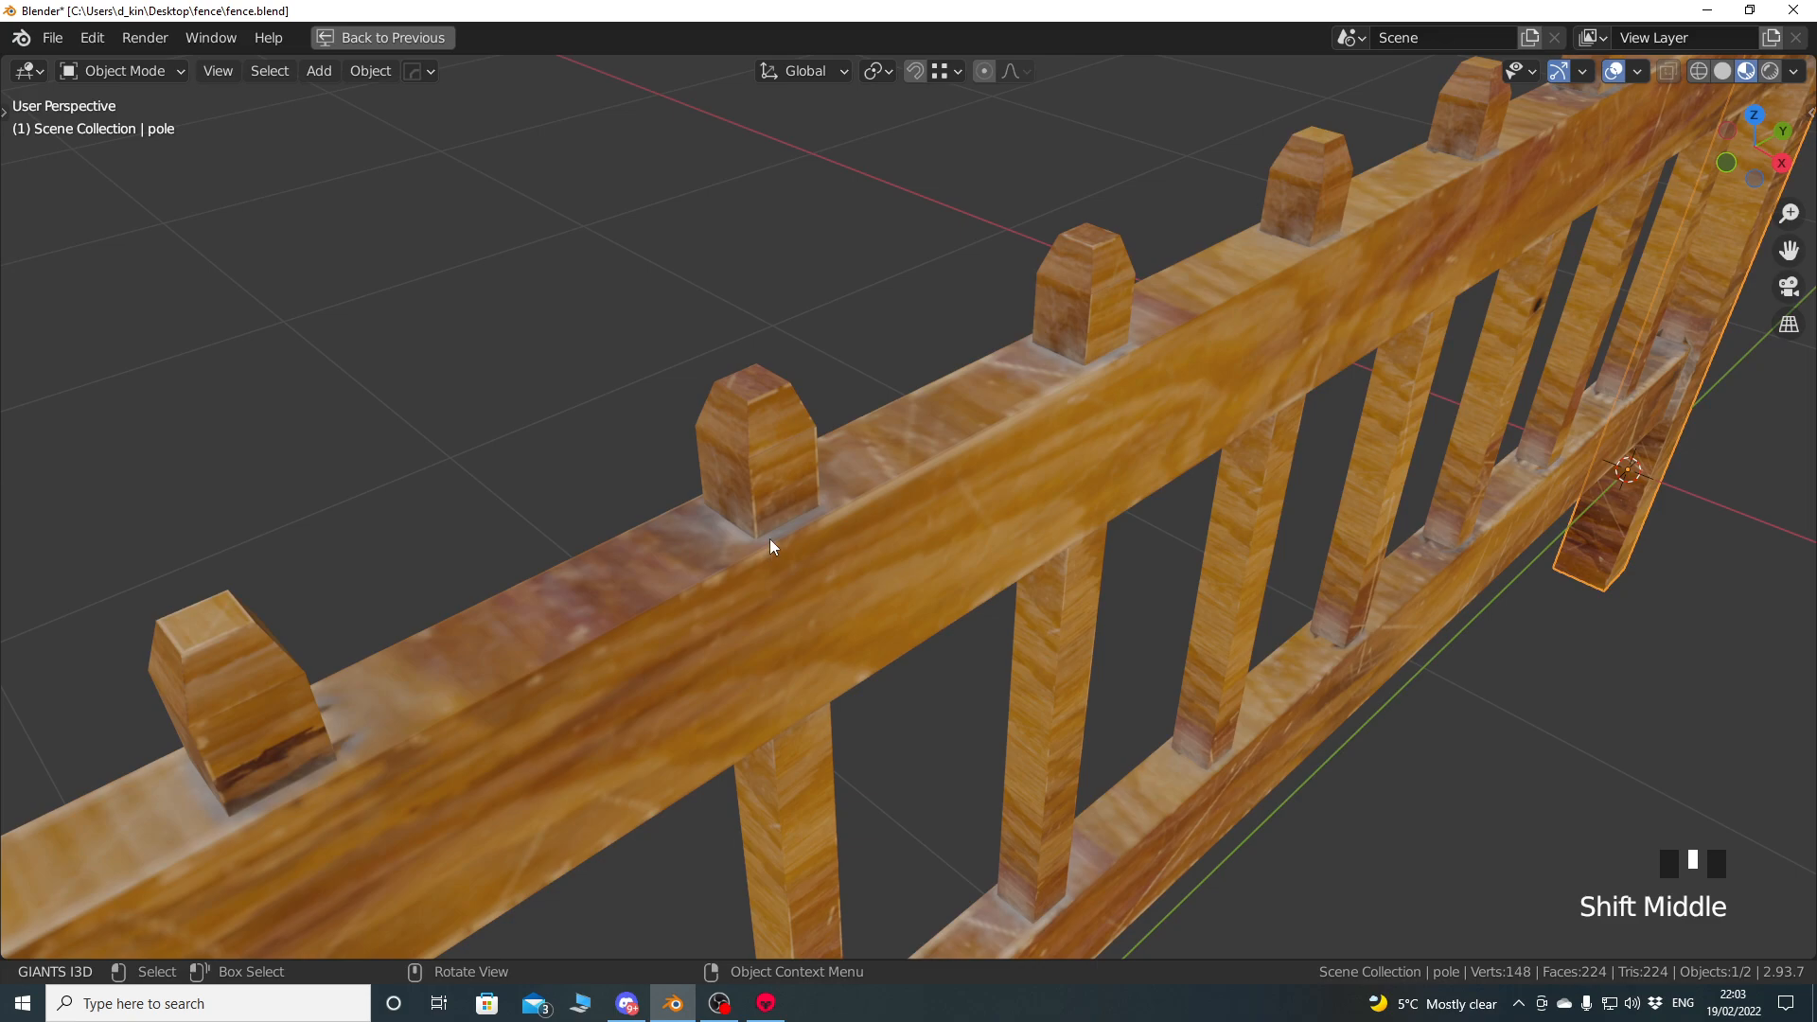
middle_click_drag(829, 462, 925, 572)
scroll(933, 559, "down", 6)
scroll(909, 551, "down", 2)
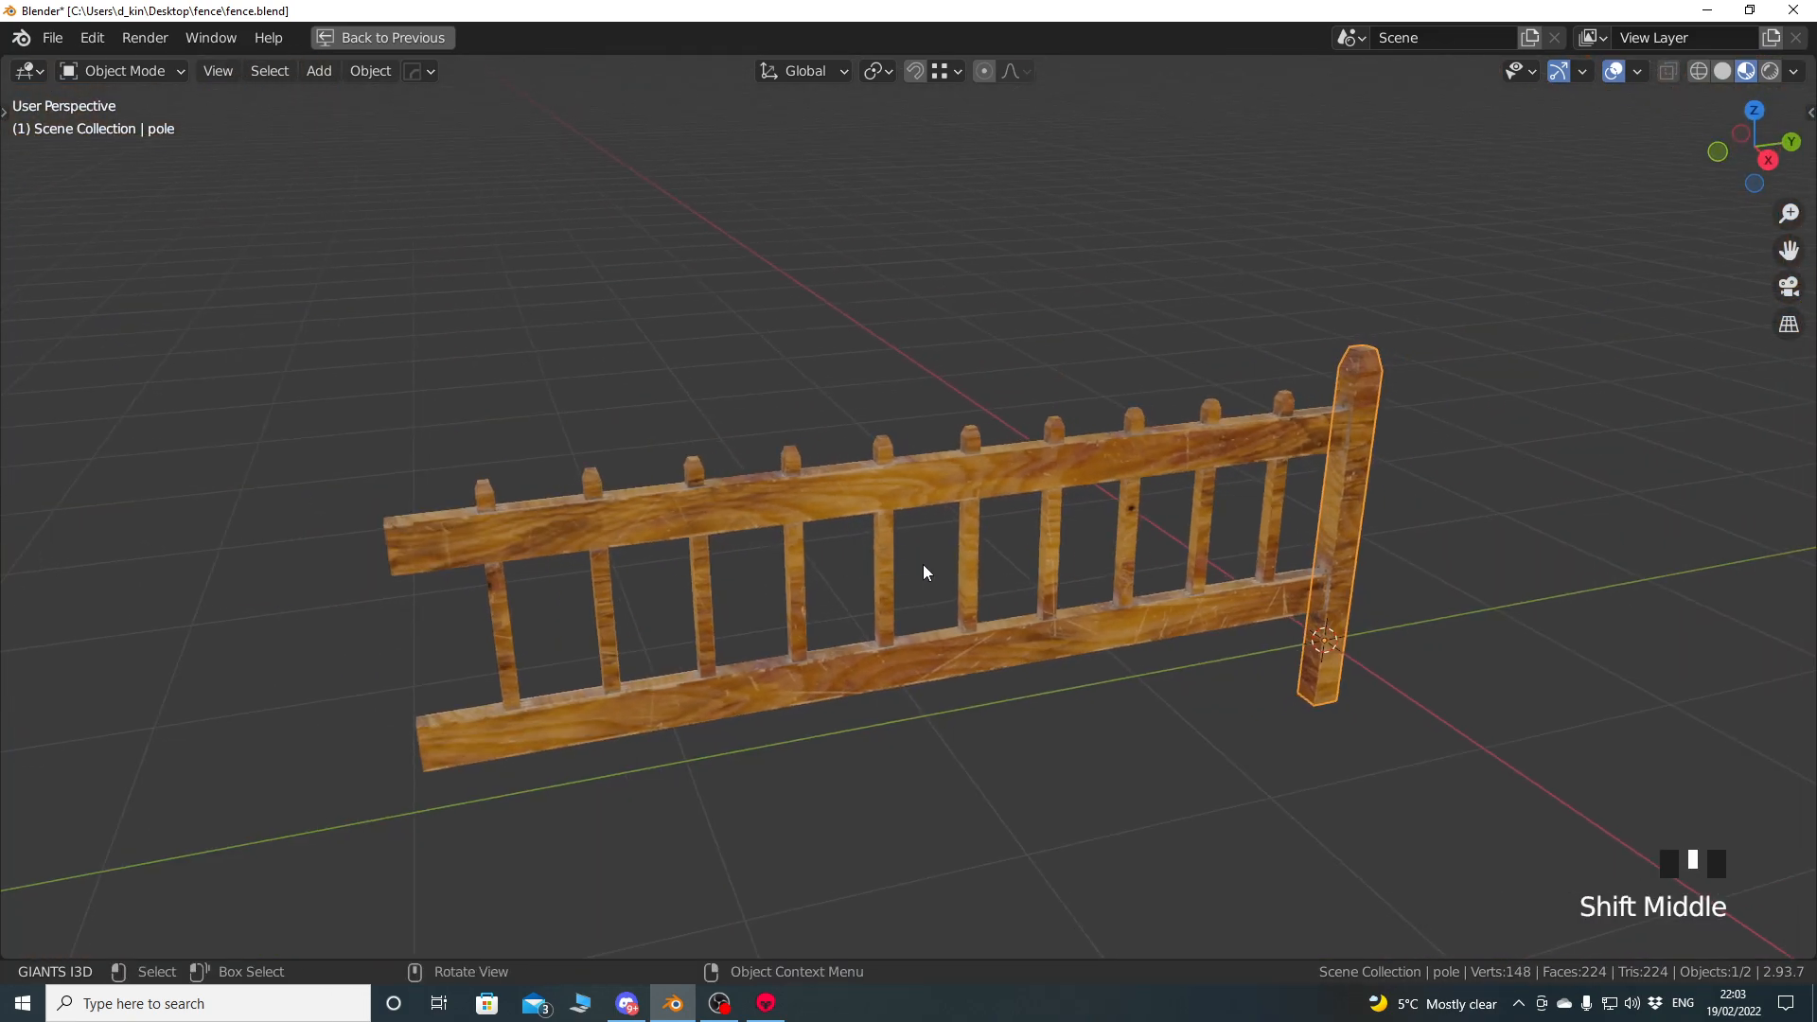
Restore the split editor layout and move the Multiply node closer to the texture nodes.
key("ctrl+space")
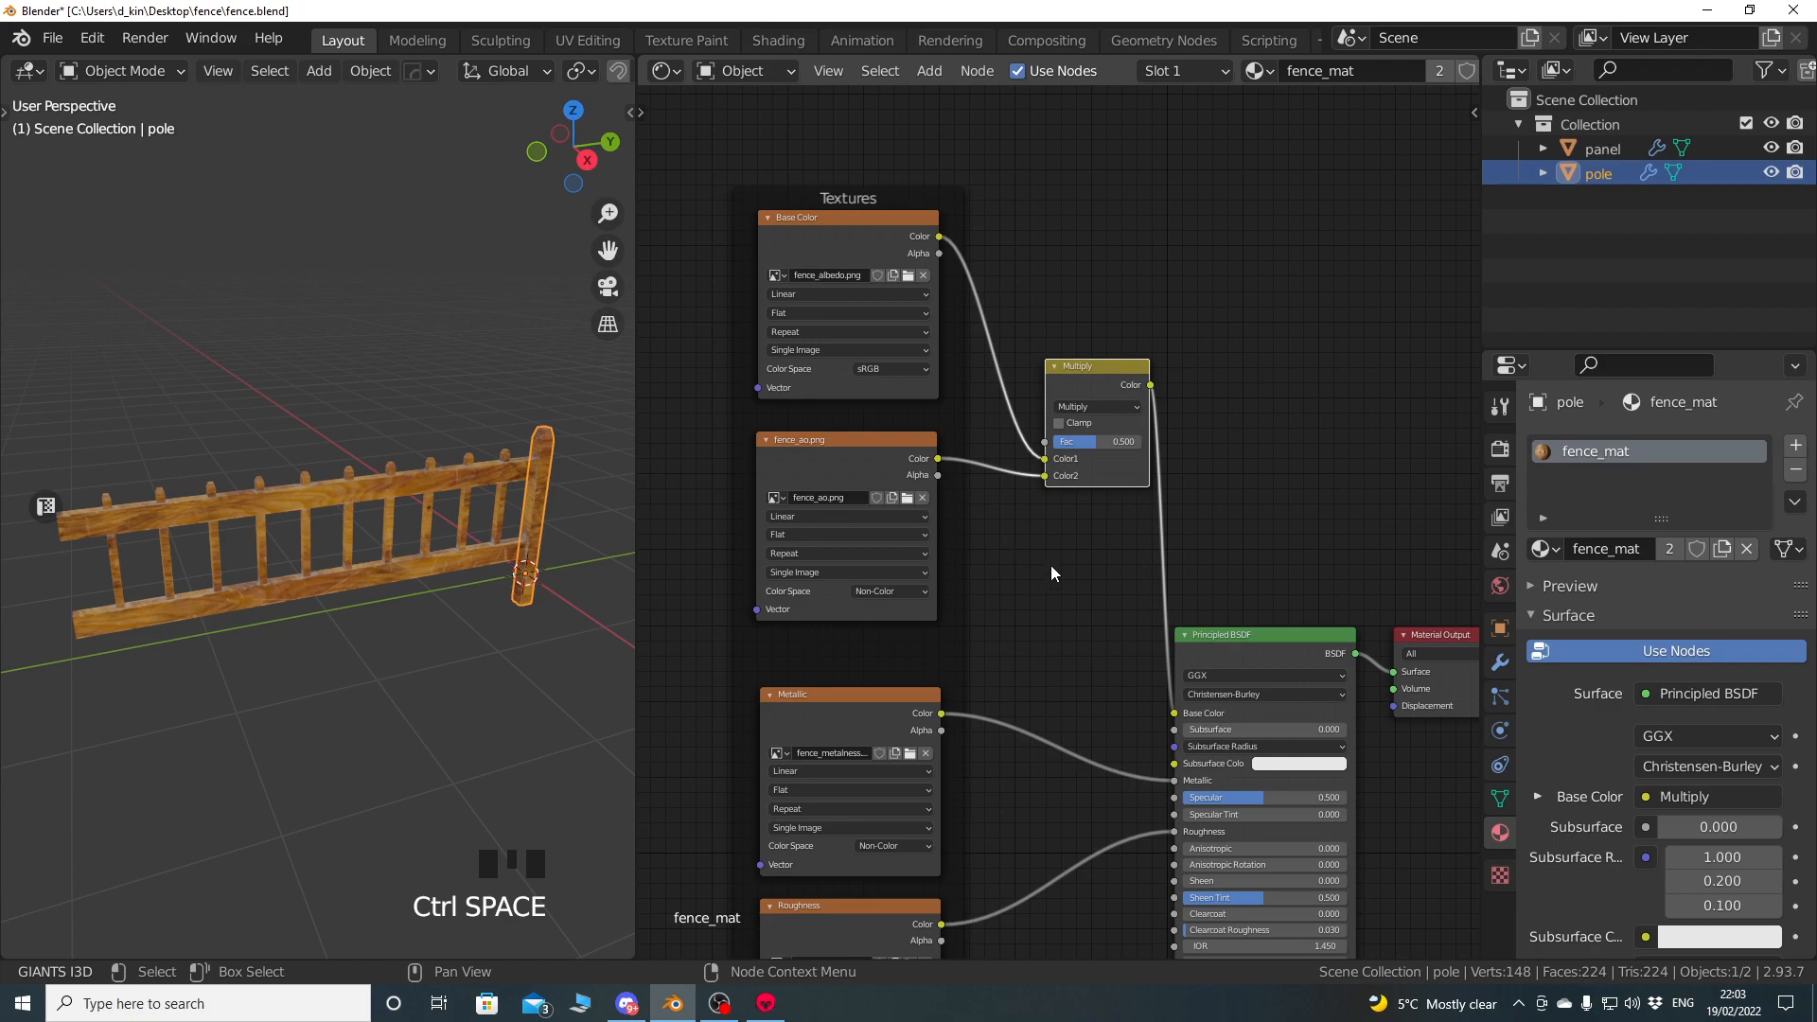
left_click_drag(1065, 390, 1020, 431)
scroll(1096, 604, "down", 1)
middle_click_drag(1096, 604, 1153, 452)
Resize the 3D viewport, node editor and properties areas, and make the fence panel the active object.
left_click_drag(637, 587, 916, 585)
middle_click_drag(770, 583, 697, 571)
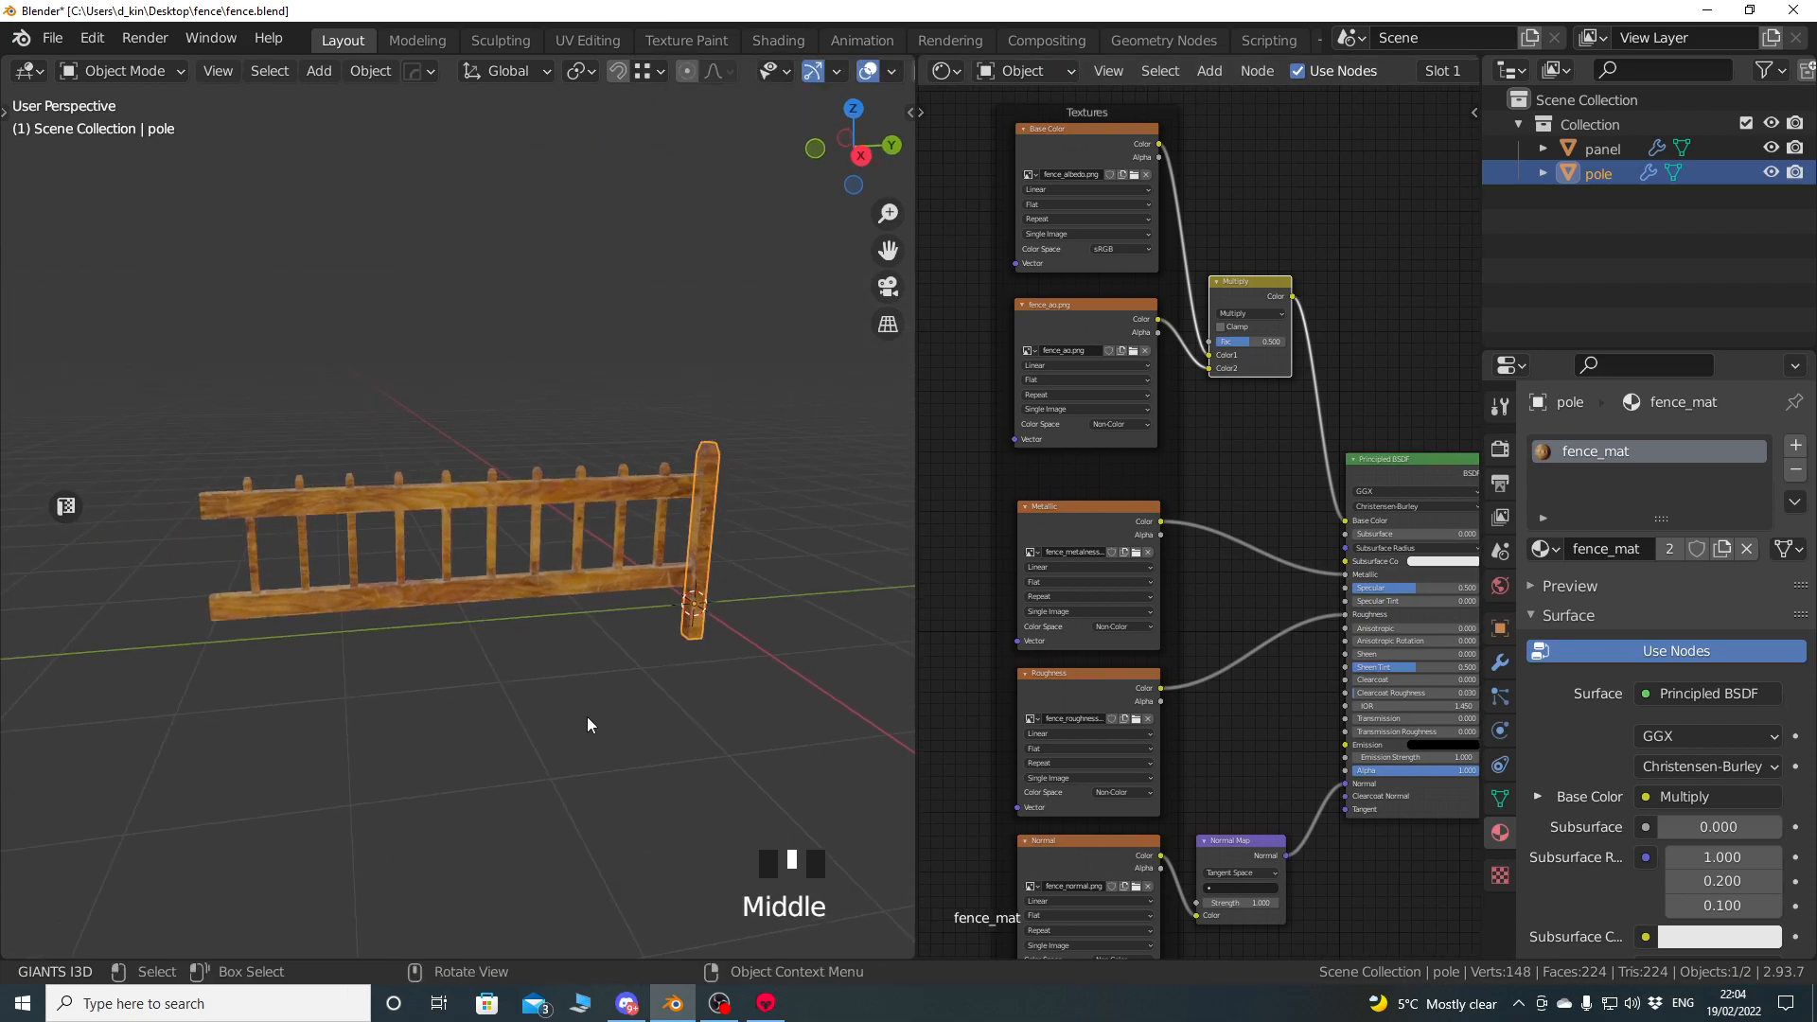
left_click(555, 582)
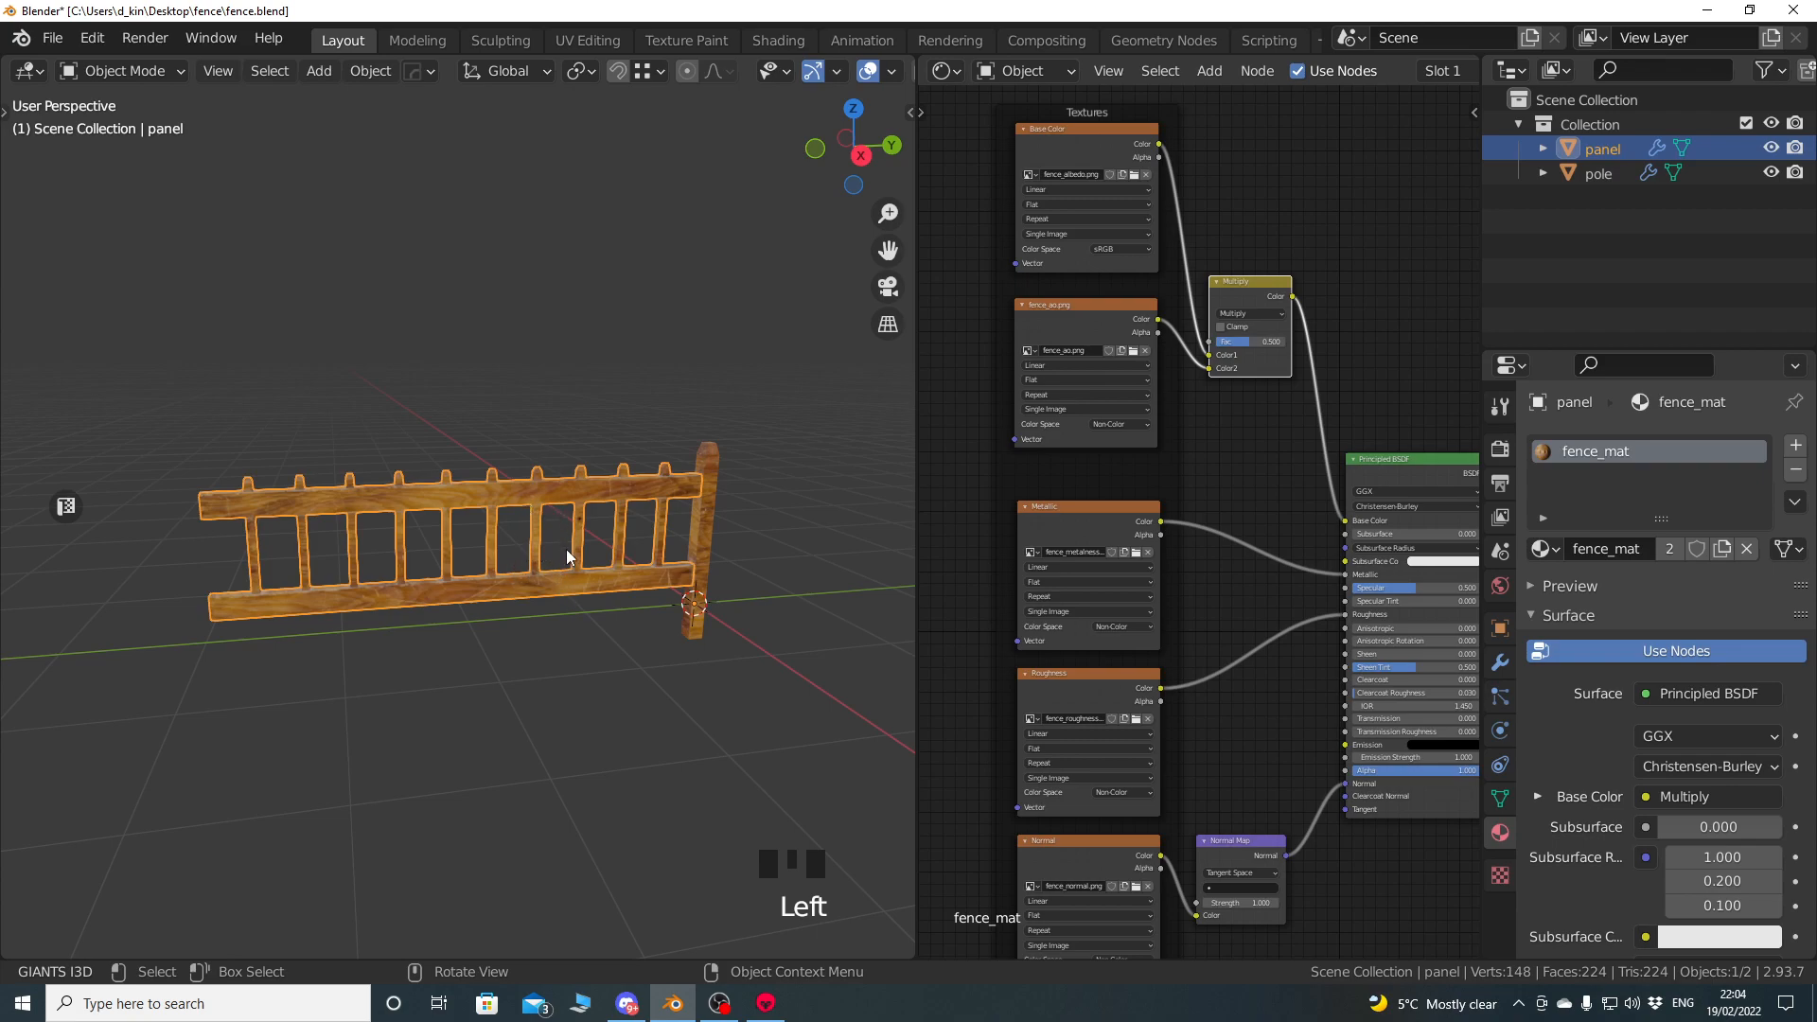
left_click_drag(1482, 568, 1434, 568)
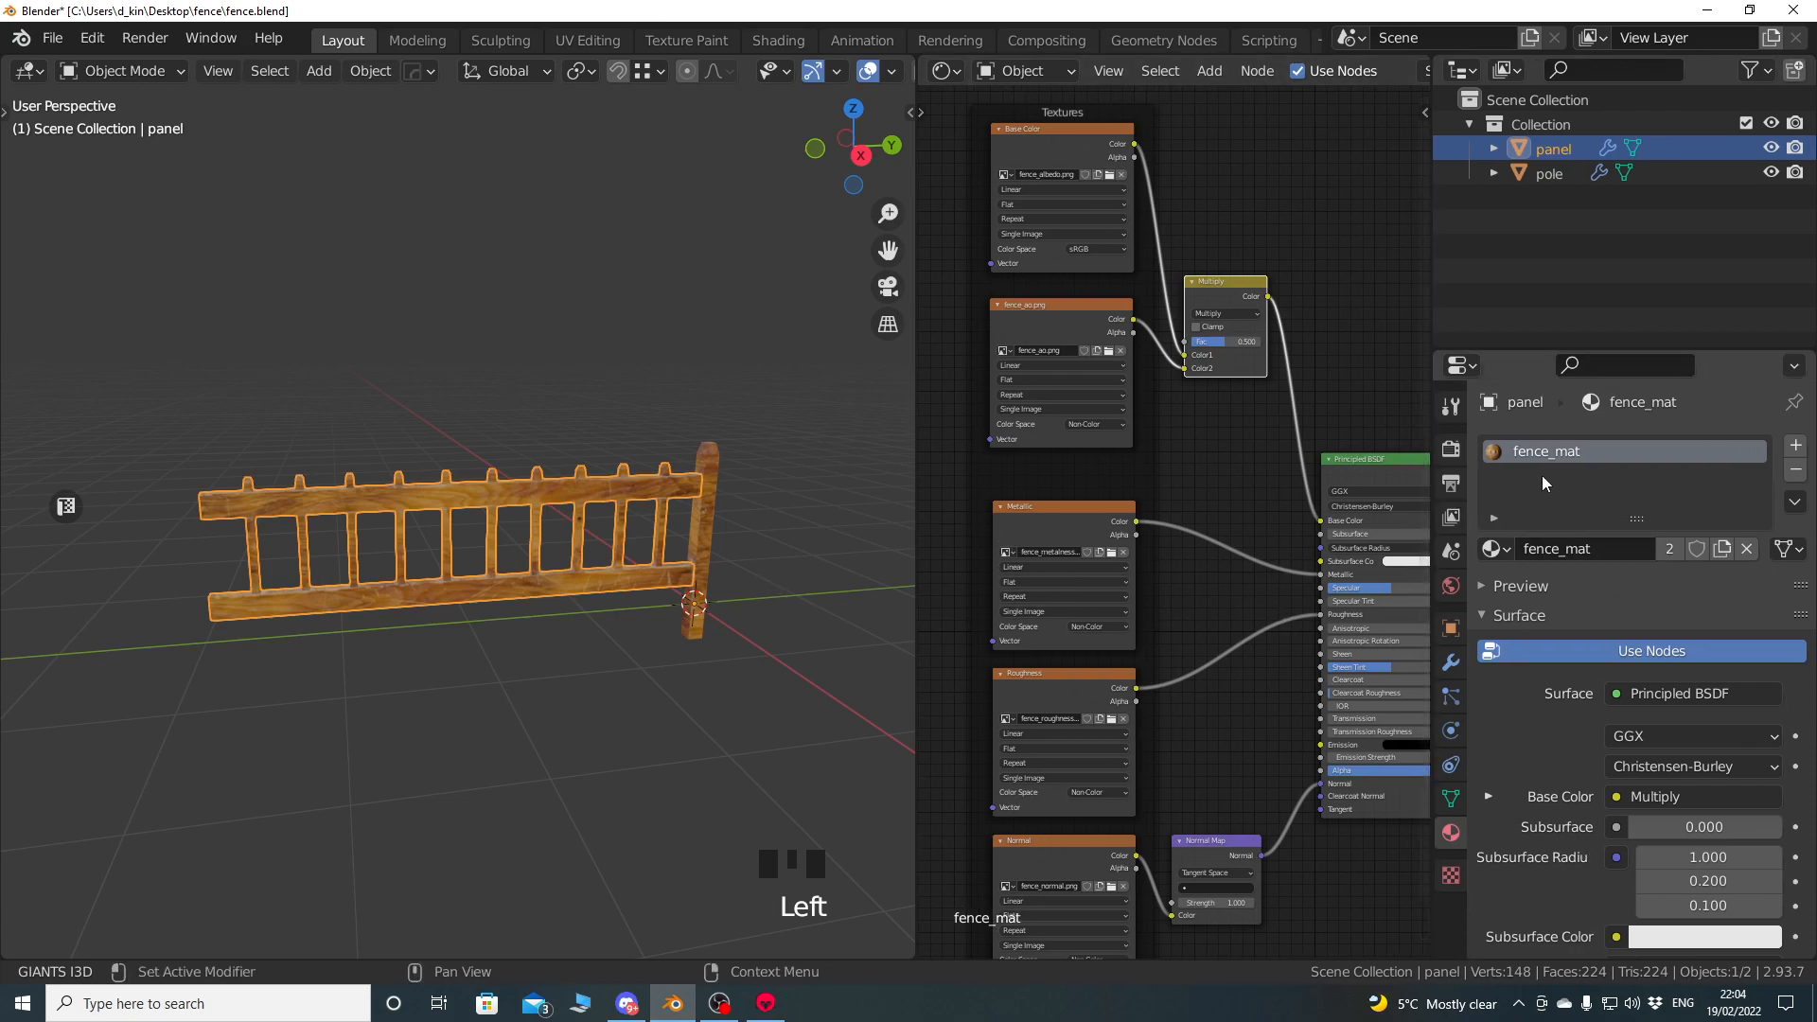
double_click(710, 522)
left_click(616, 591)
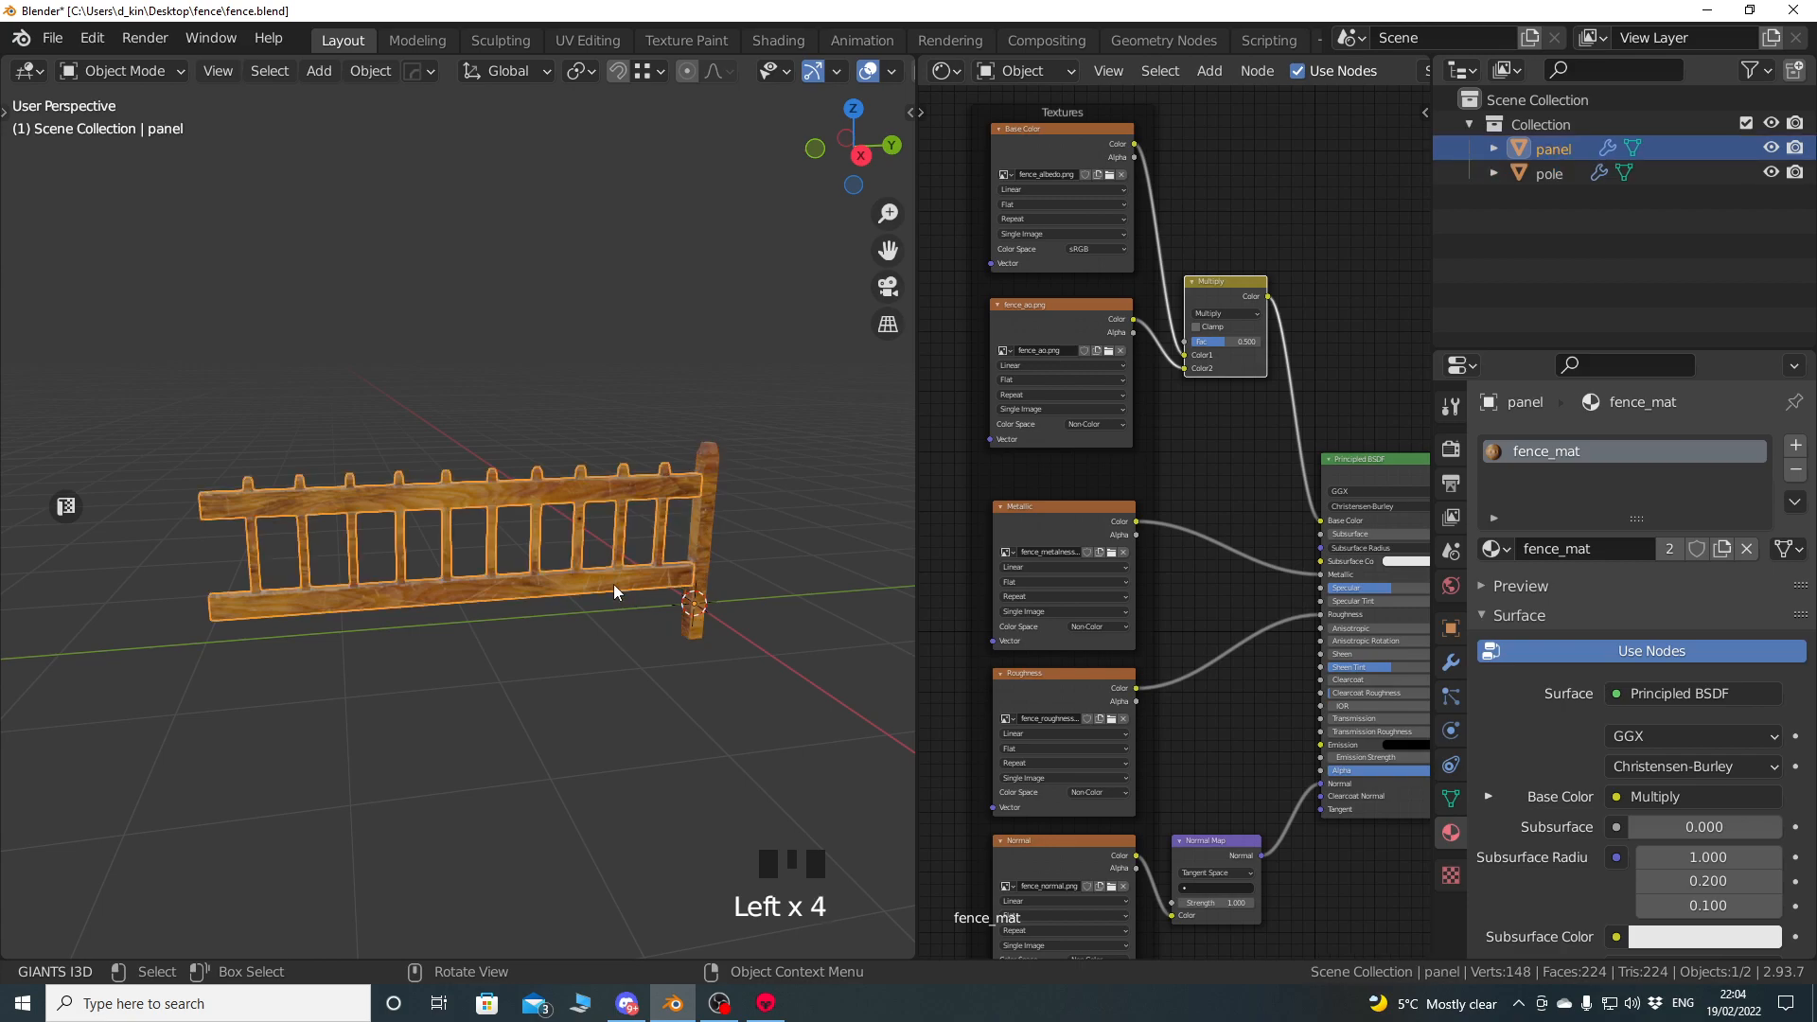
left_click(705, 522)
left_click(649, 582)
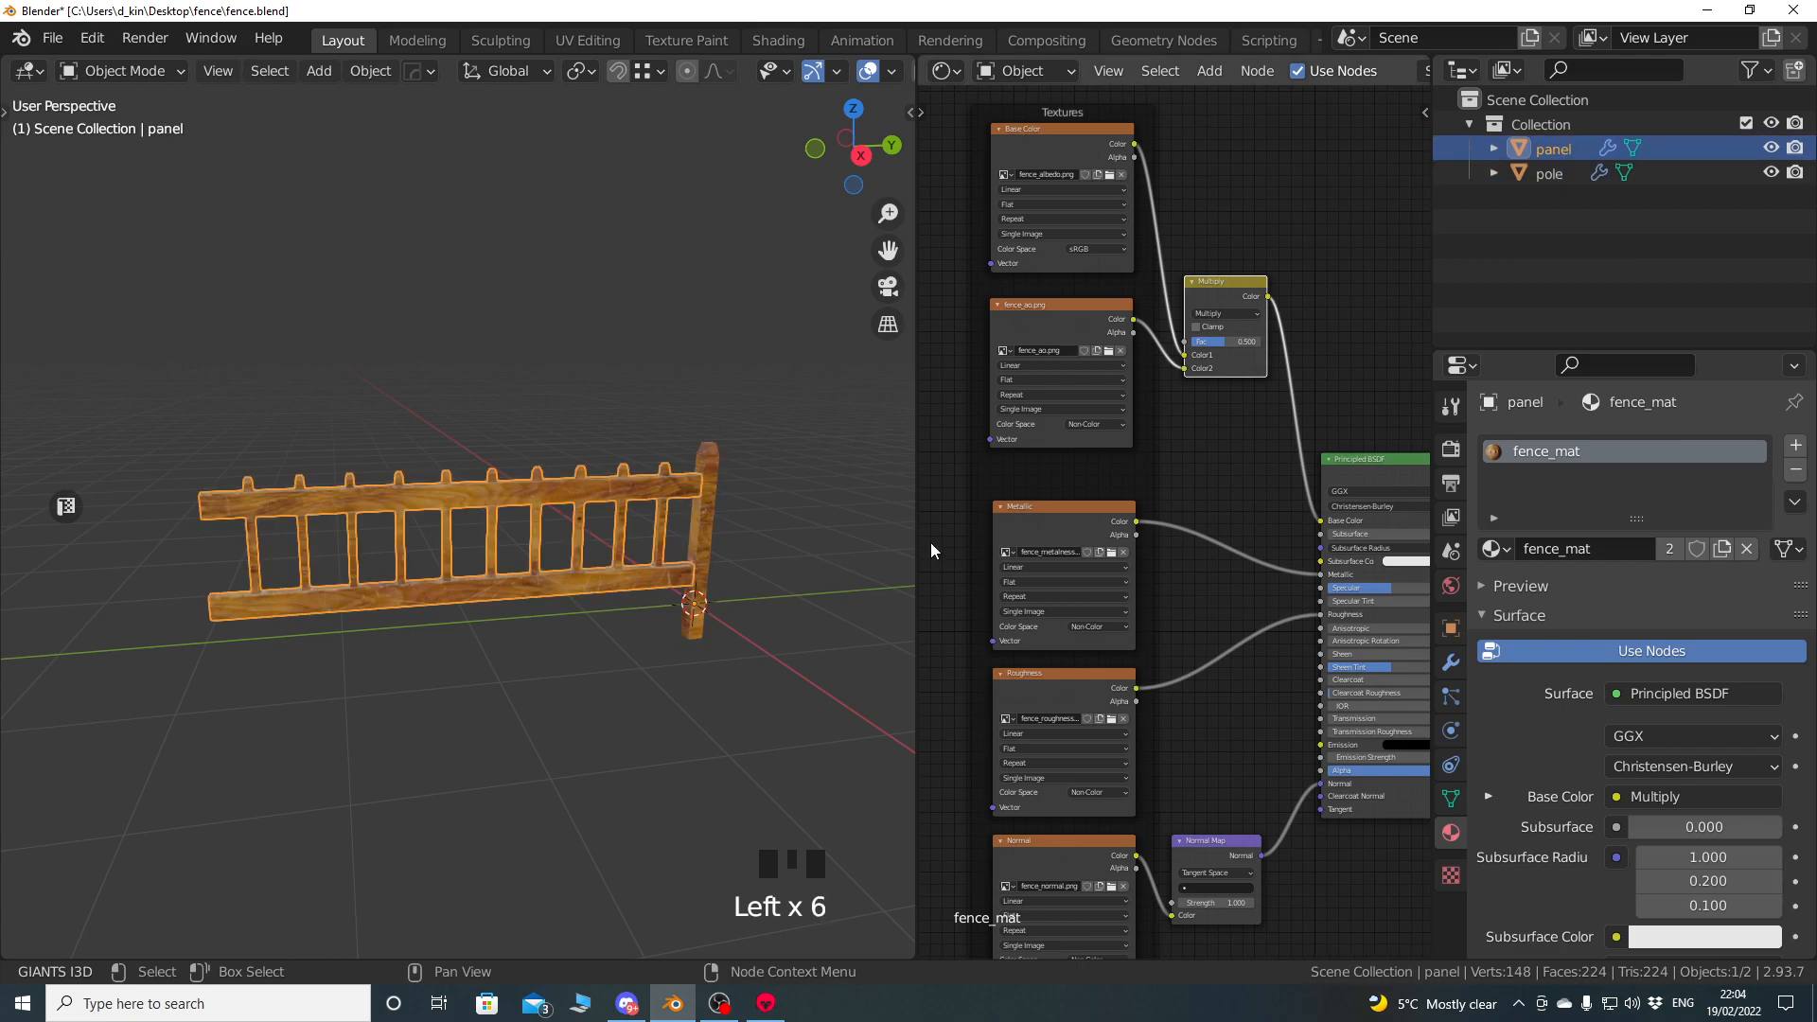
left_click_drag(914, 540, 730, 539)
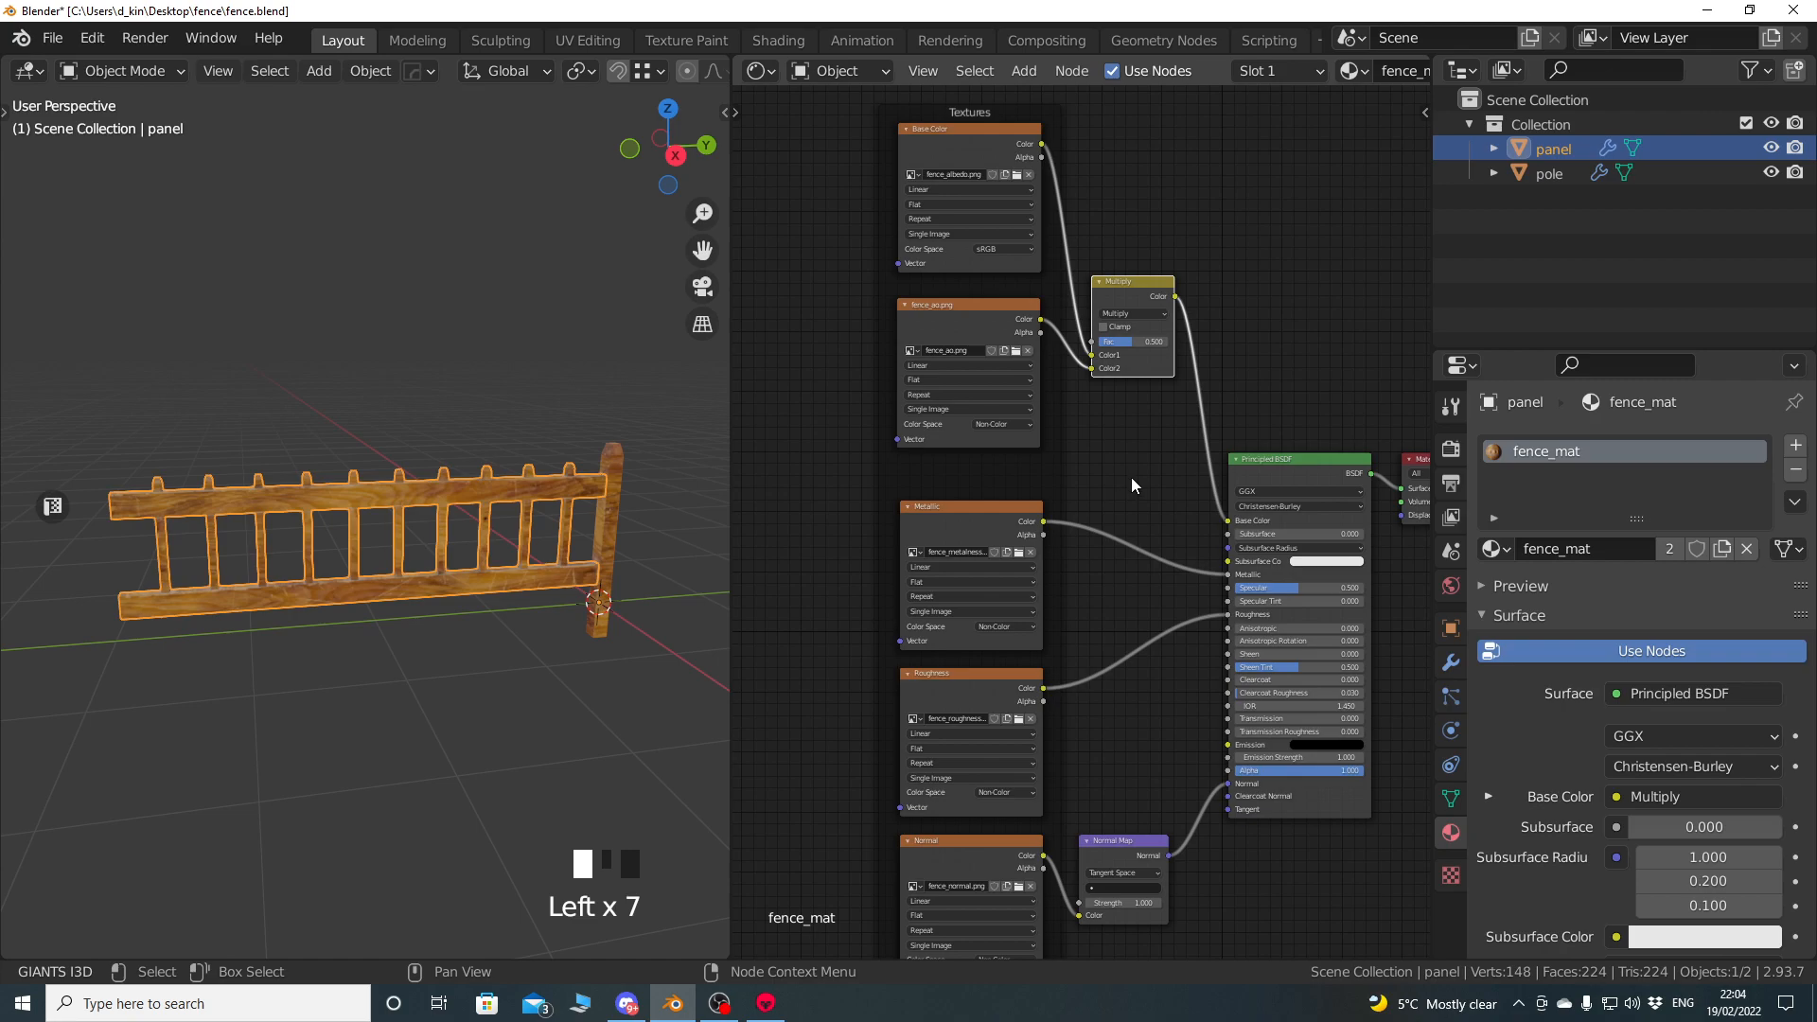
Make the panel's fence_mat a single-user copy, separate from the pole's material.
left_click(1671, 549)
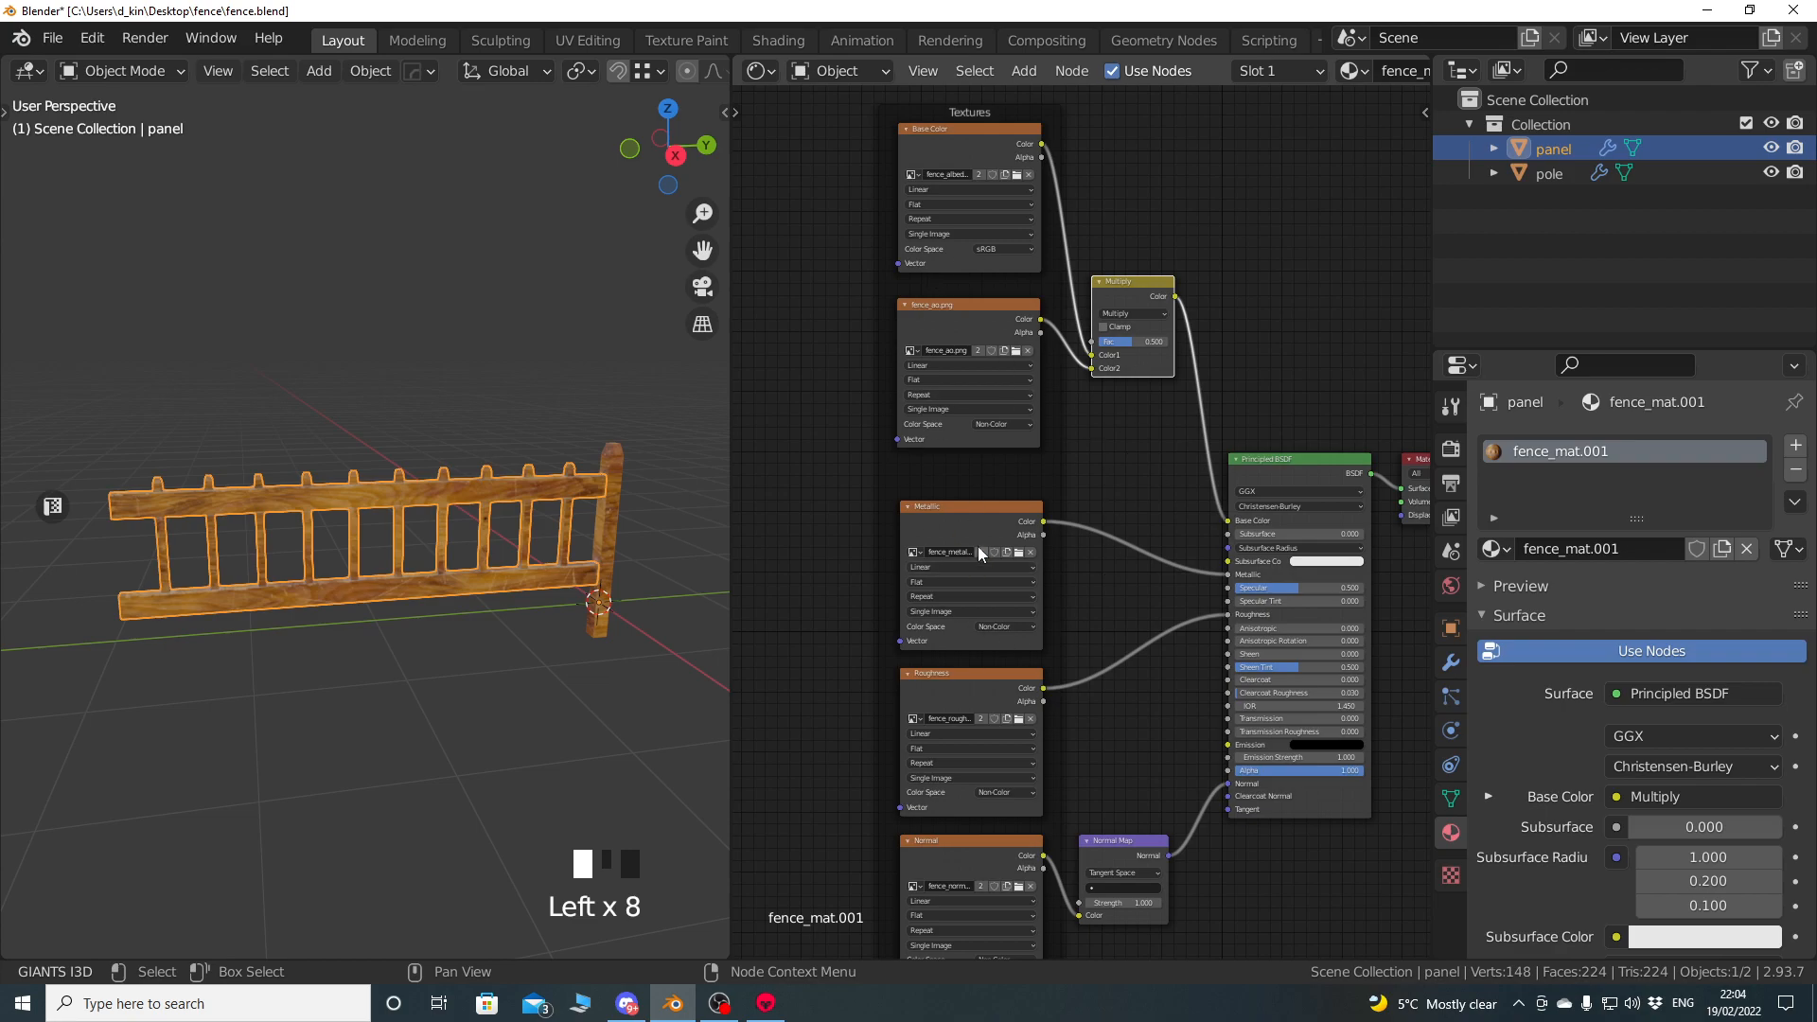
left_click(1537, 176)
left_click(1541, 154)
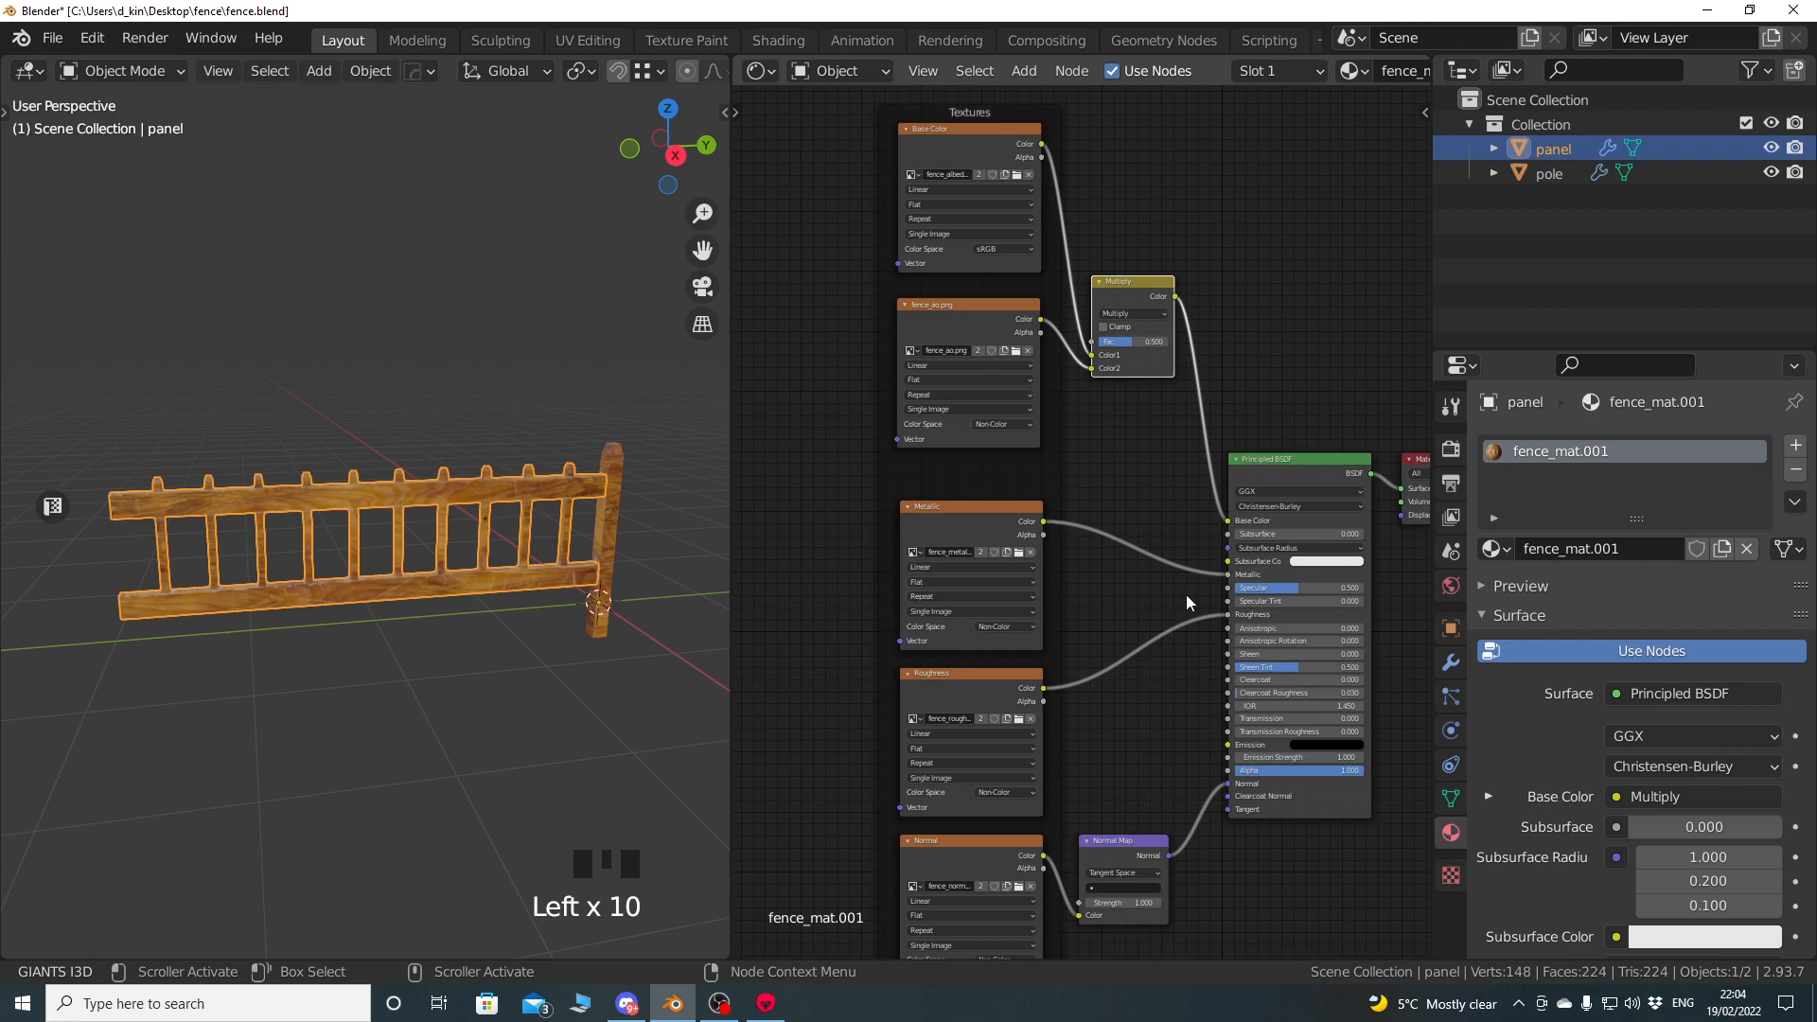
Rename the panel's material copy to fence_mat1 and compare it with the material assigned to the pole.
double_click(1560, 457)
left_click(1651, 449)
key("BackSpace")
key("BackSpace")
key("BackSpace")
key("BackSpace")
type("1")
key("Return")
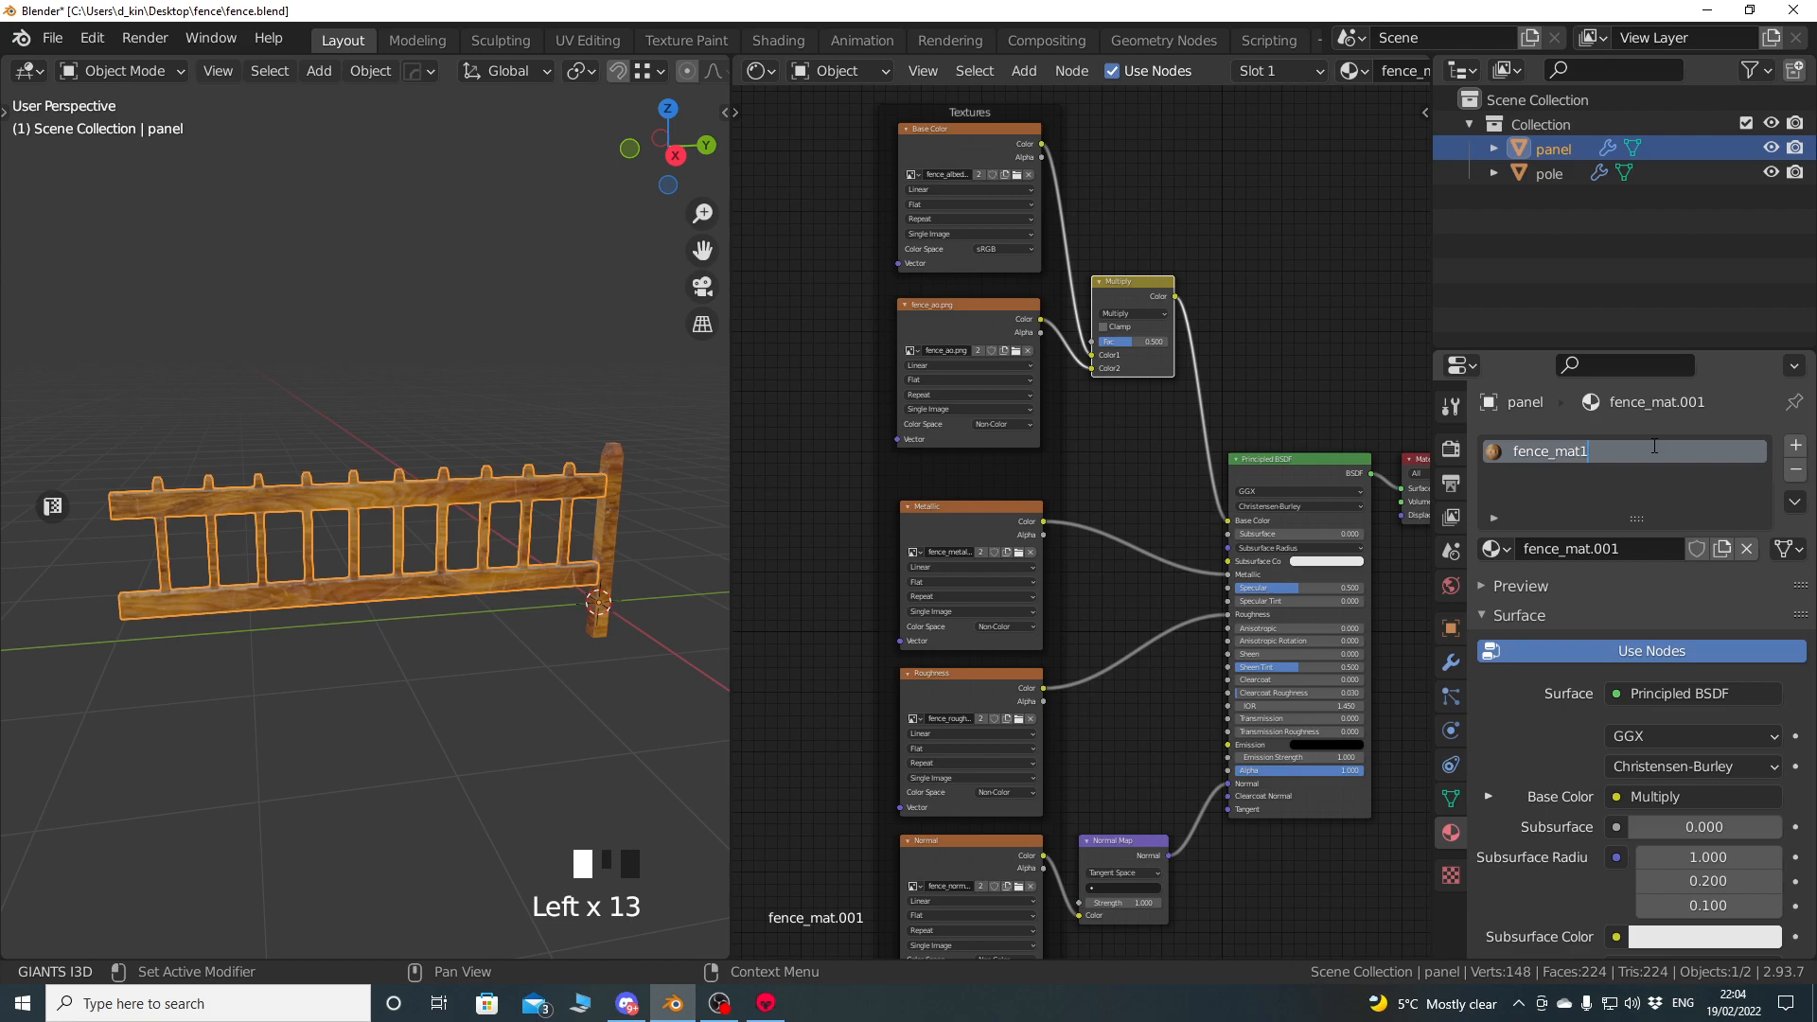
left_click(1570, 174)
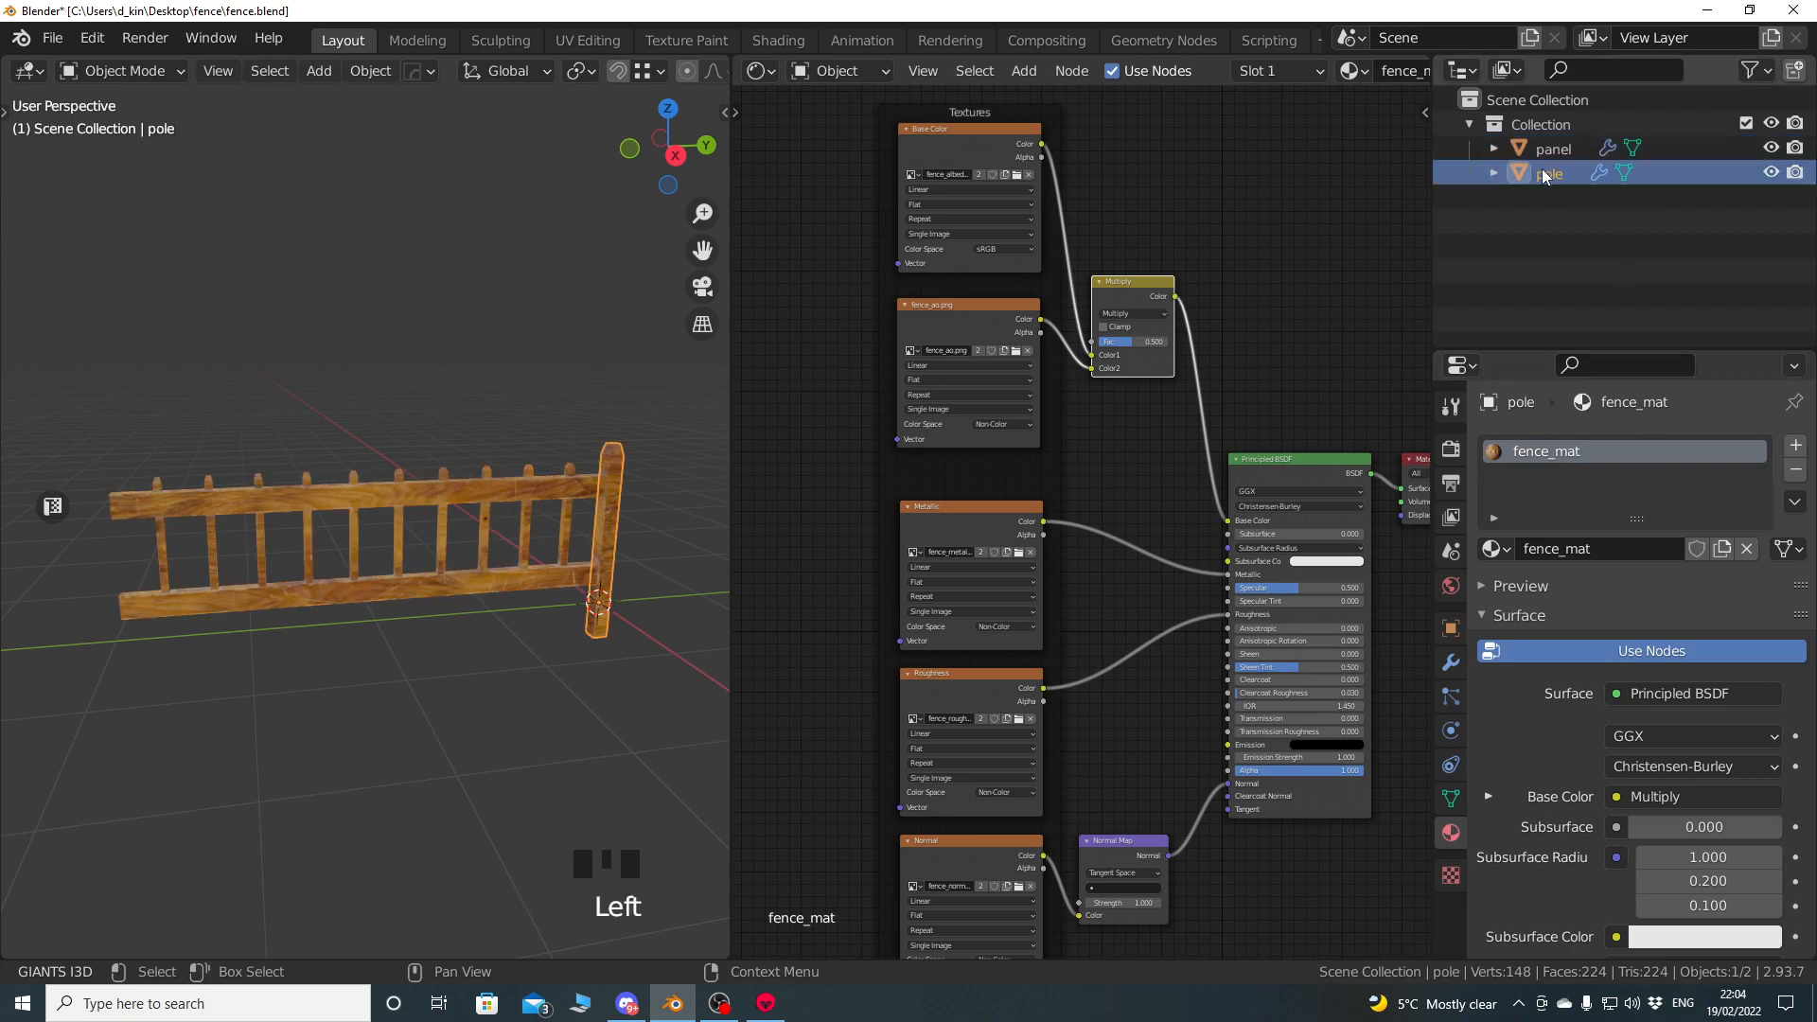
left_click(1545, 151)
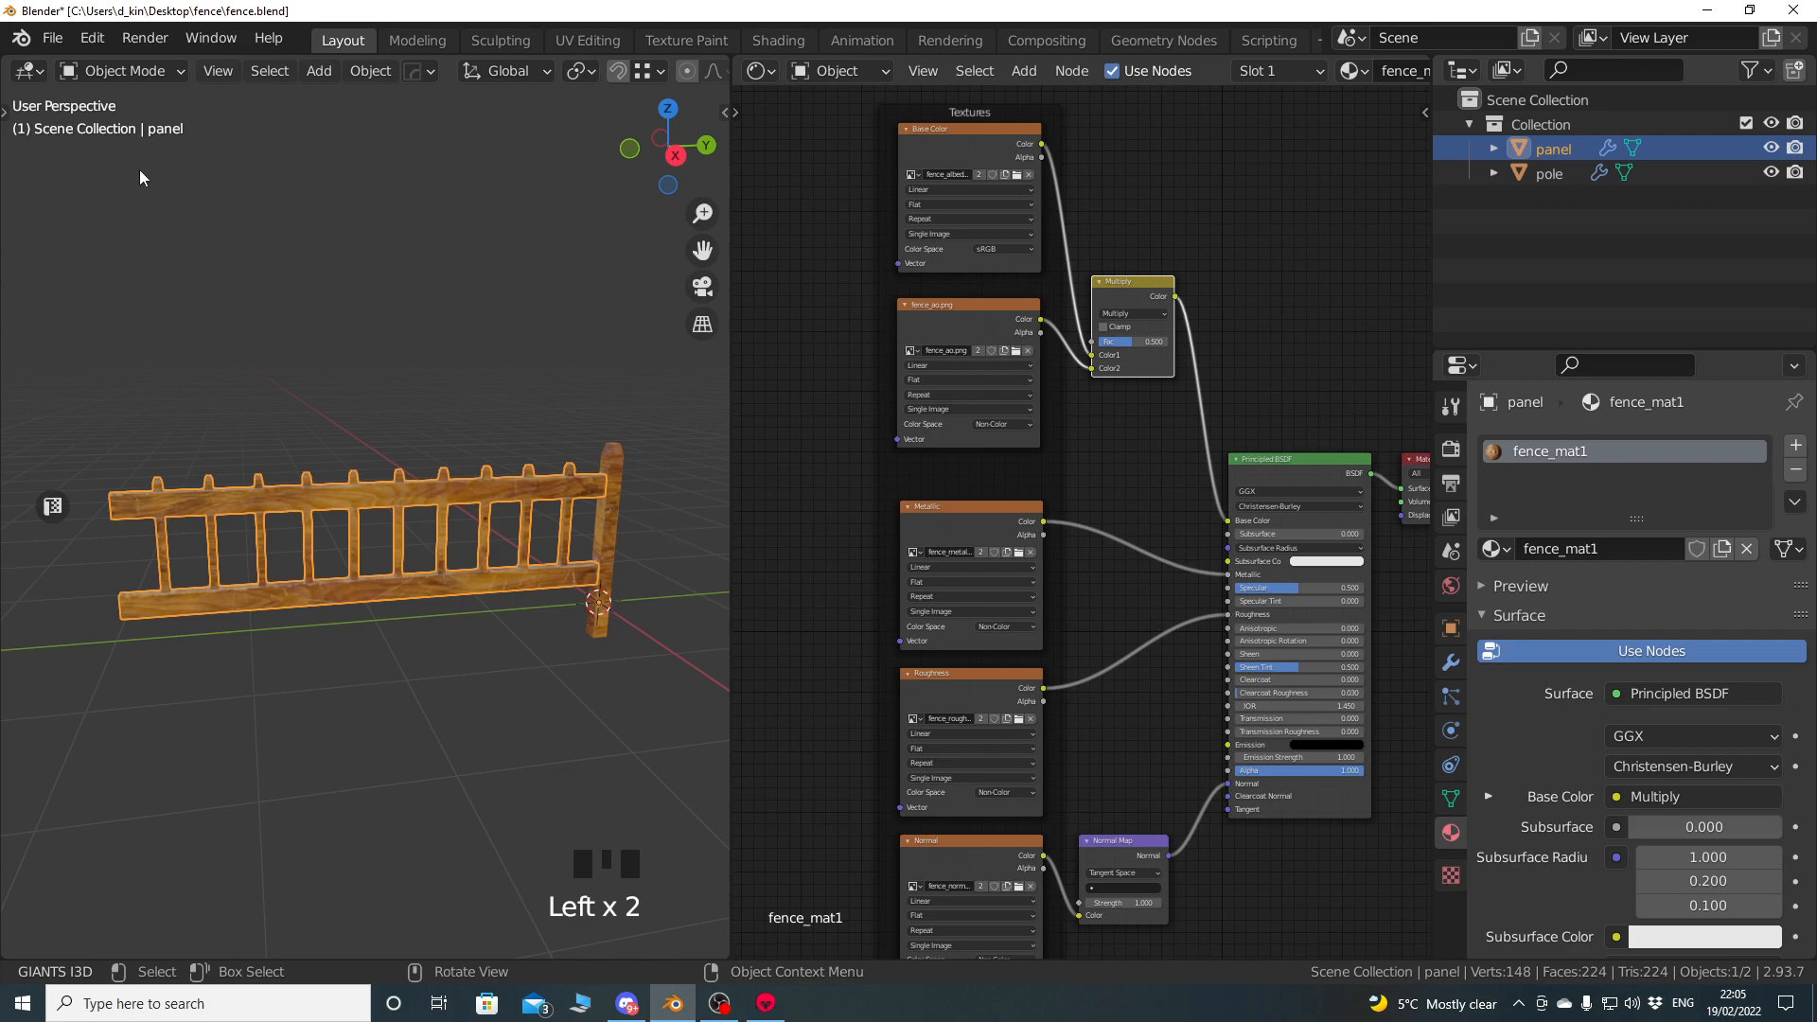
Save the project as an incremented copy named fence1.blend.
left_click(49, 38)
left_click(75, 225)
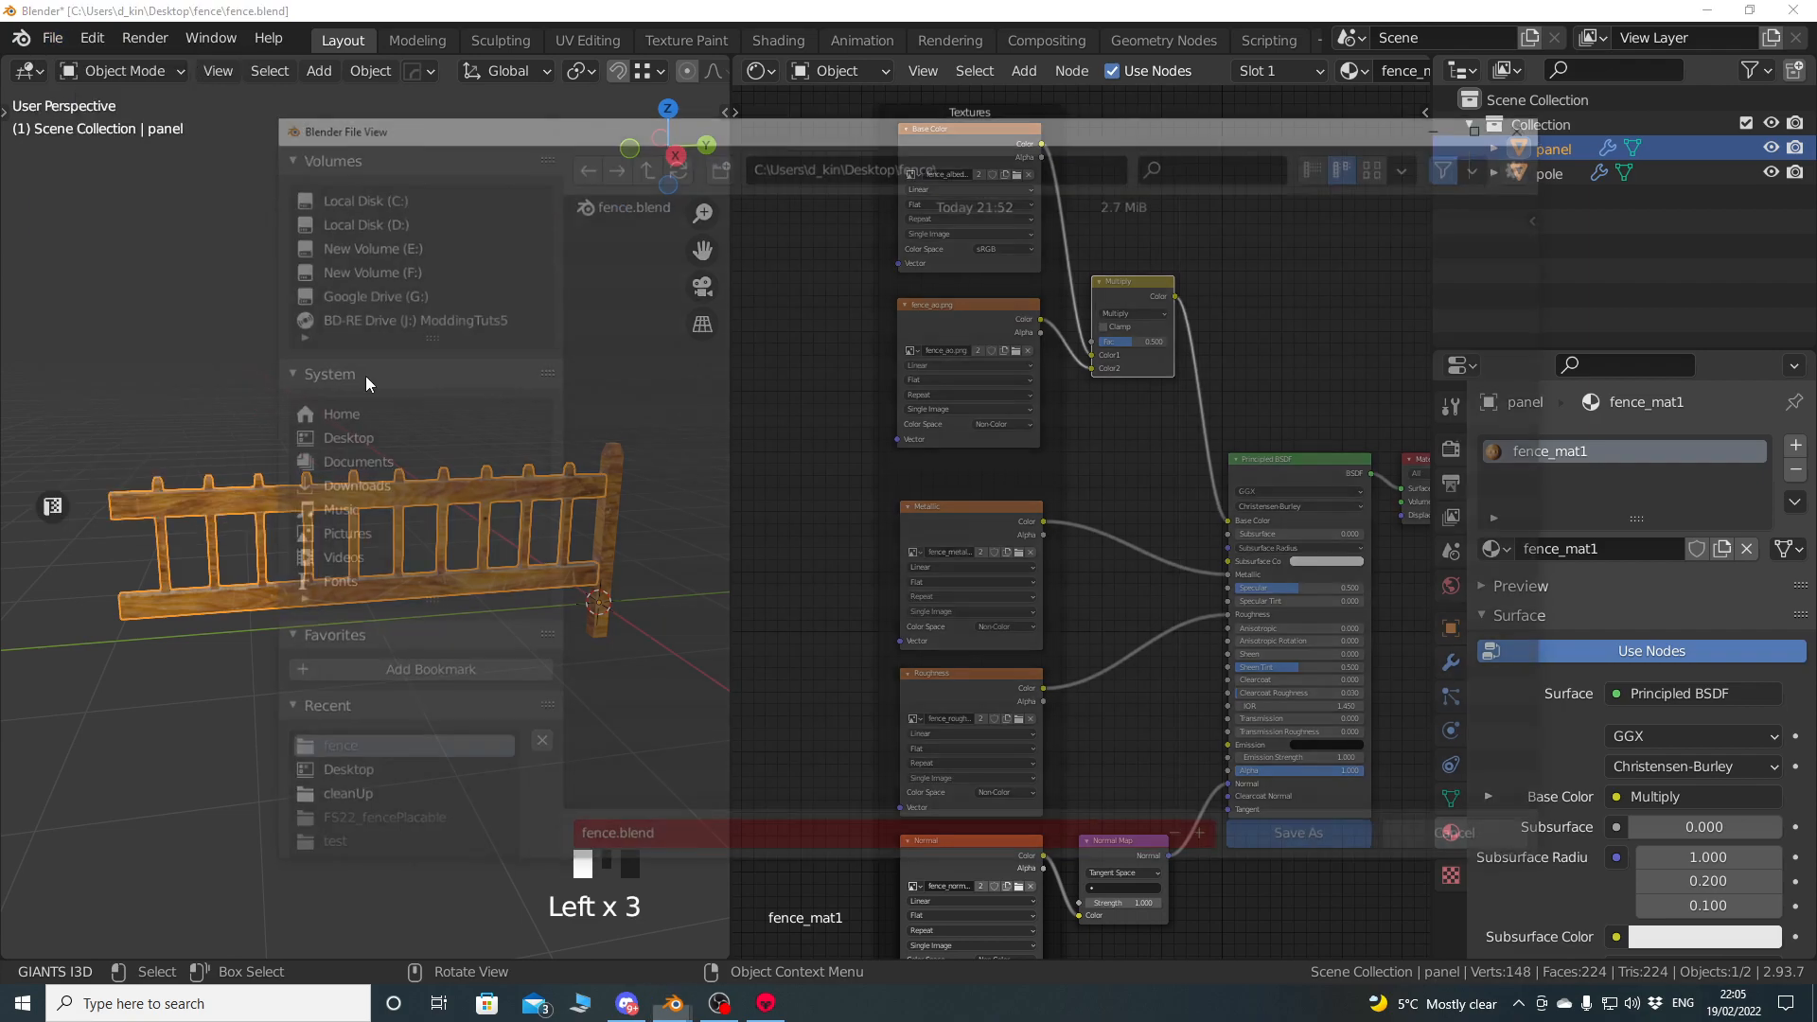
left_click(1197, 830)
left_click(1296, 830)
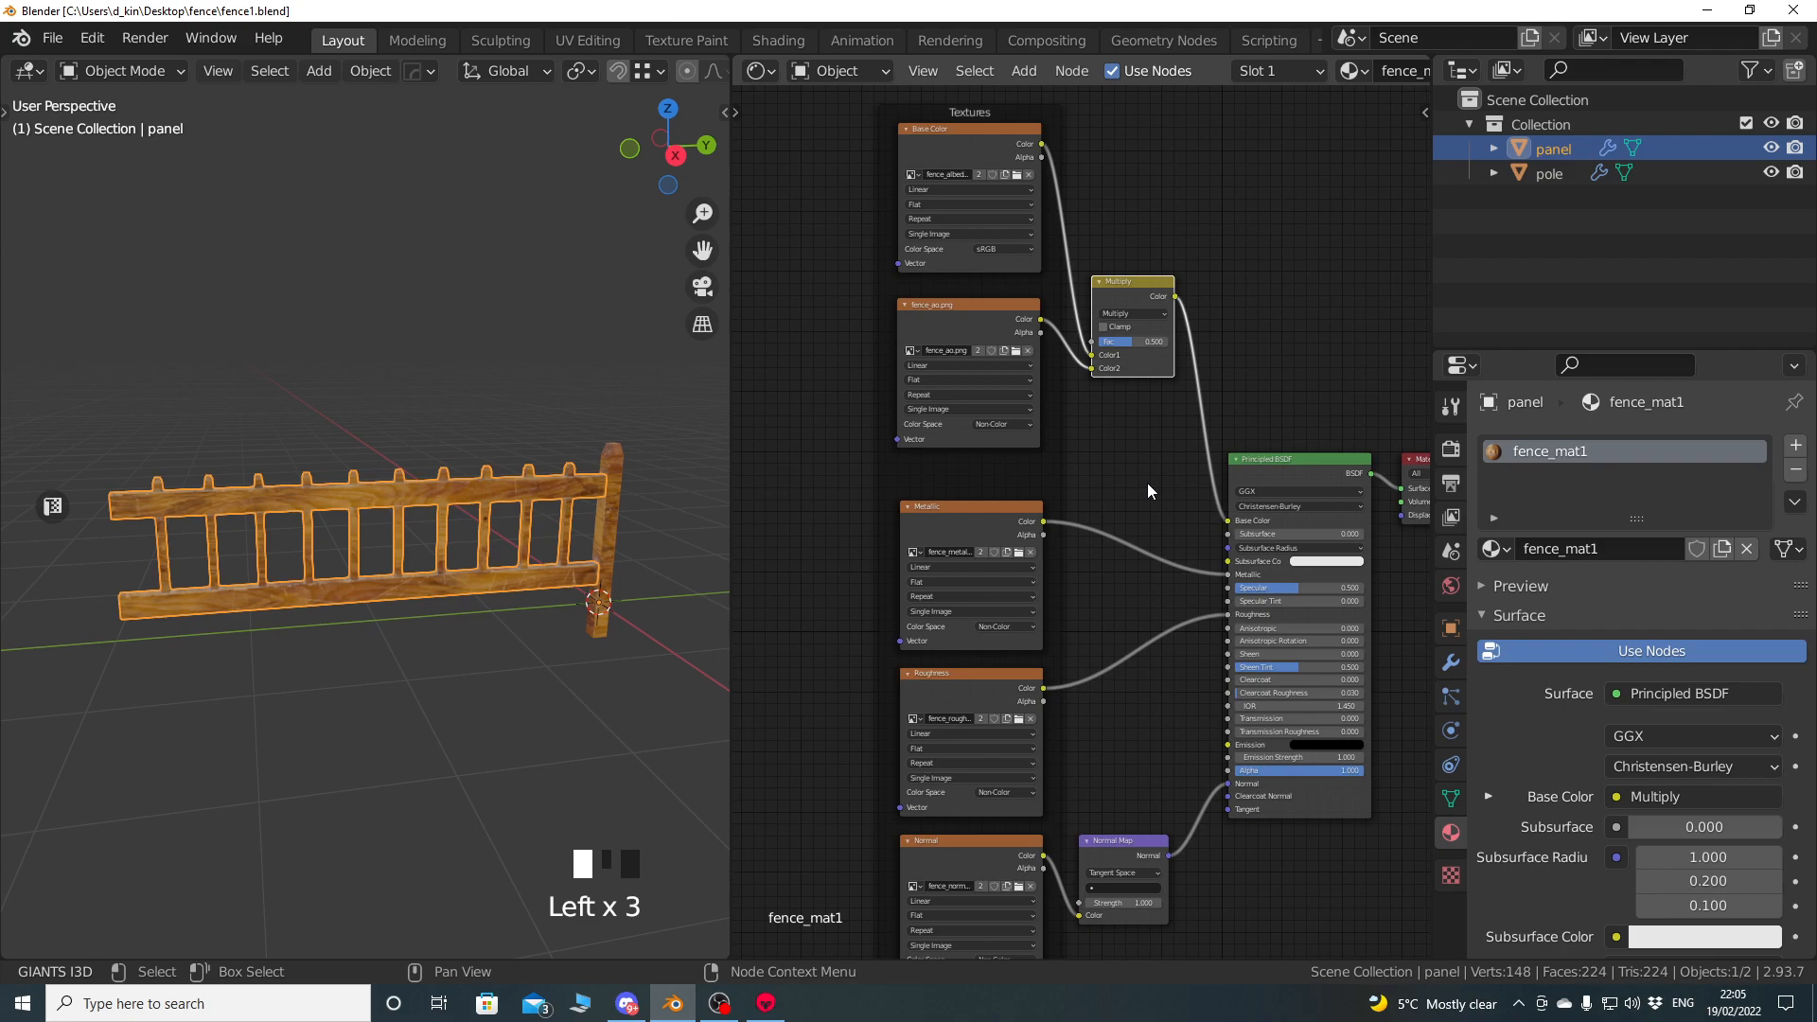
Show the panel's mesh data, expand its UV Maps section and enlarge the list of maps.
middle_click_drag(509, 493, 541, 526)
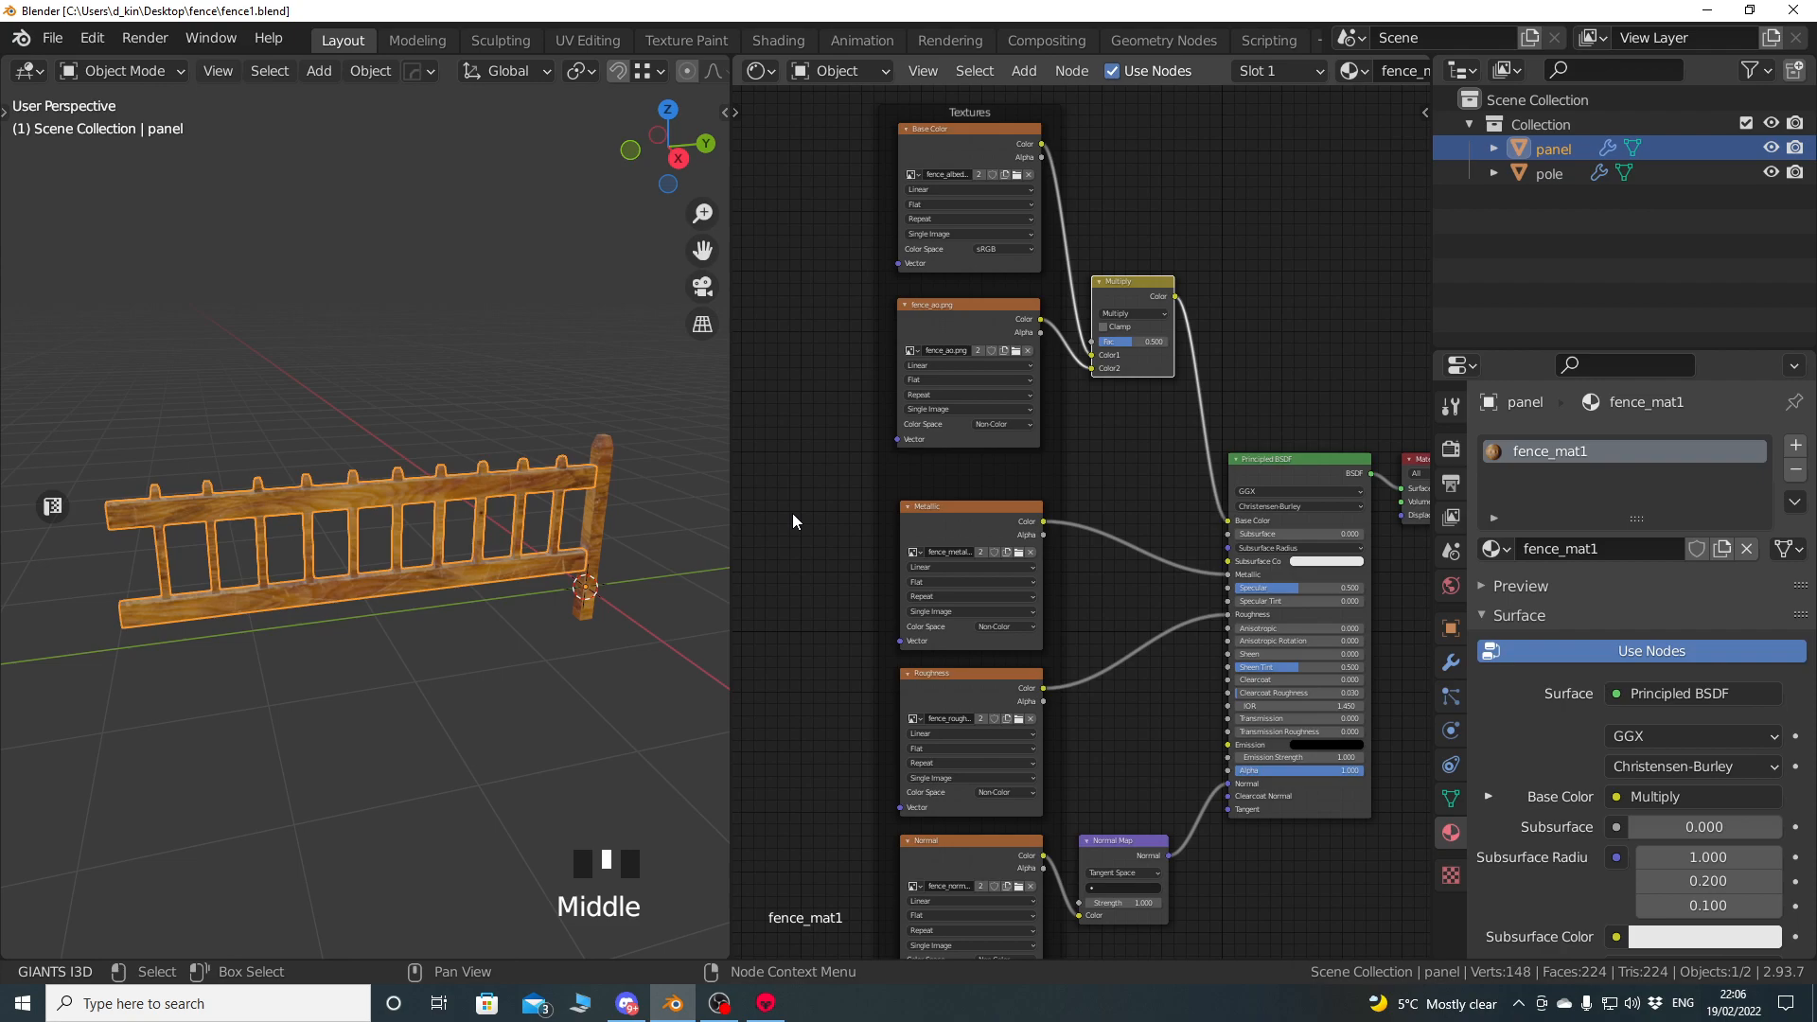
left_click(1451, 798)
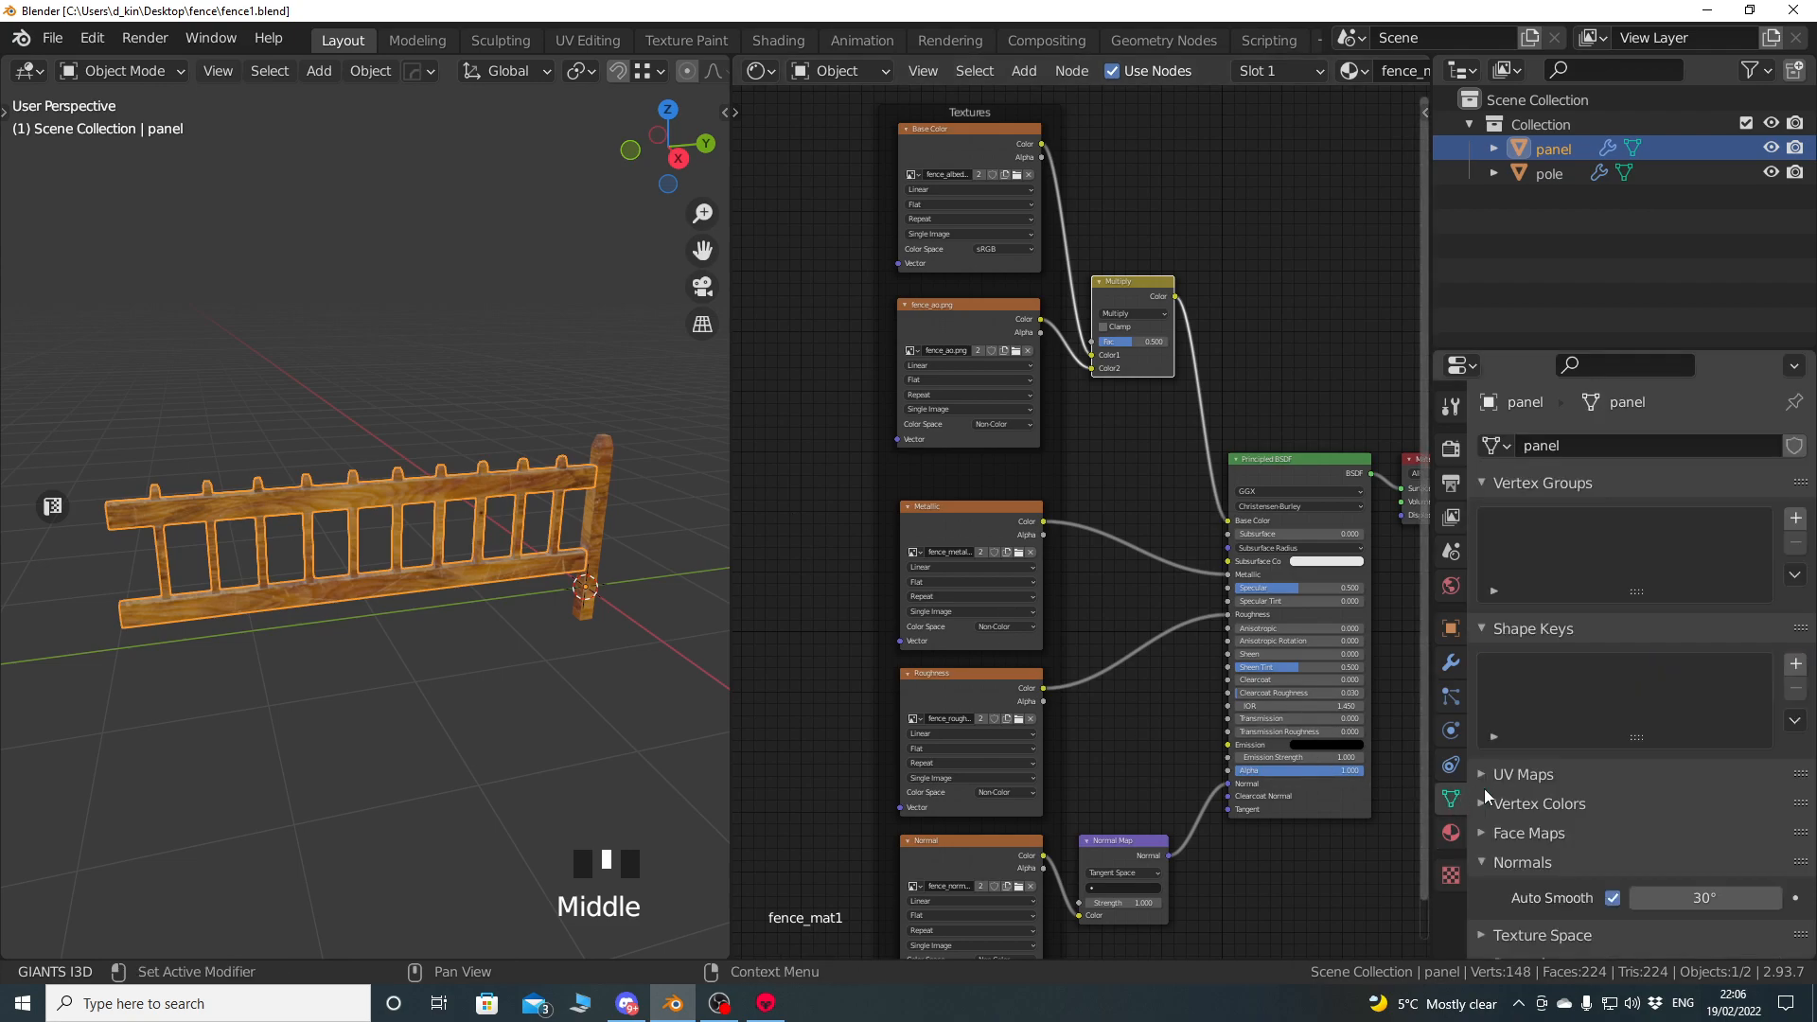
left_click(1534, 780)
scroll(1605, 691, "down", 4)
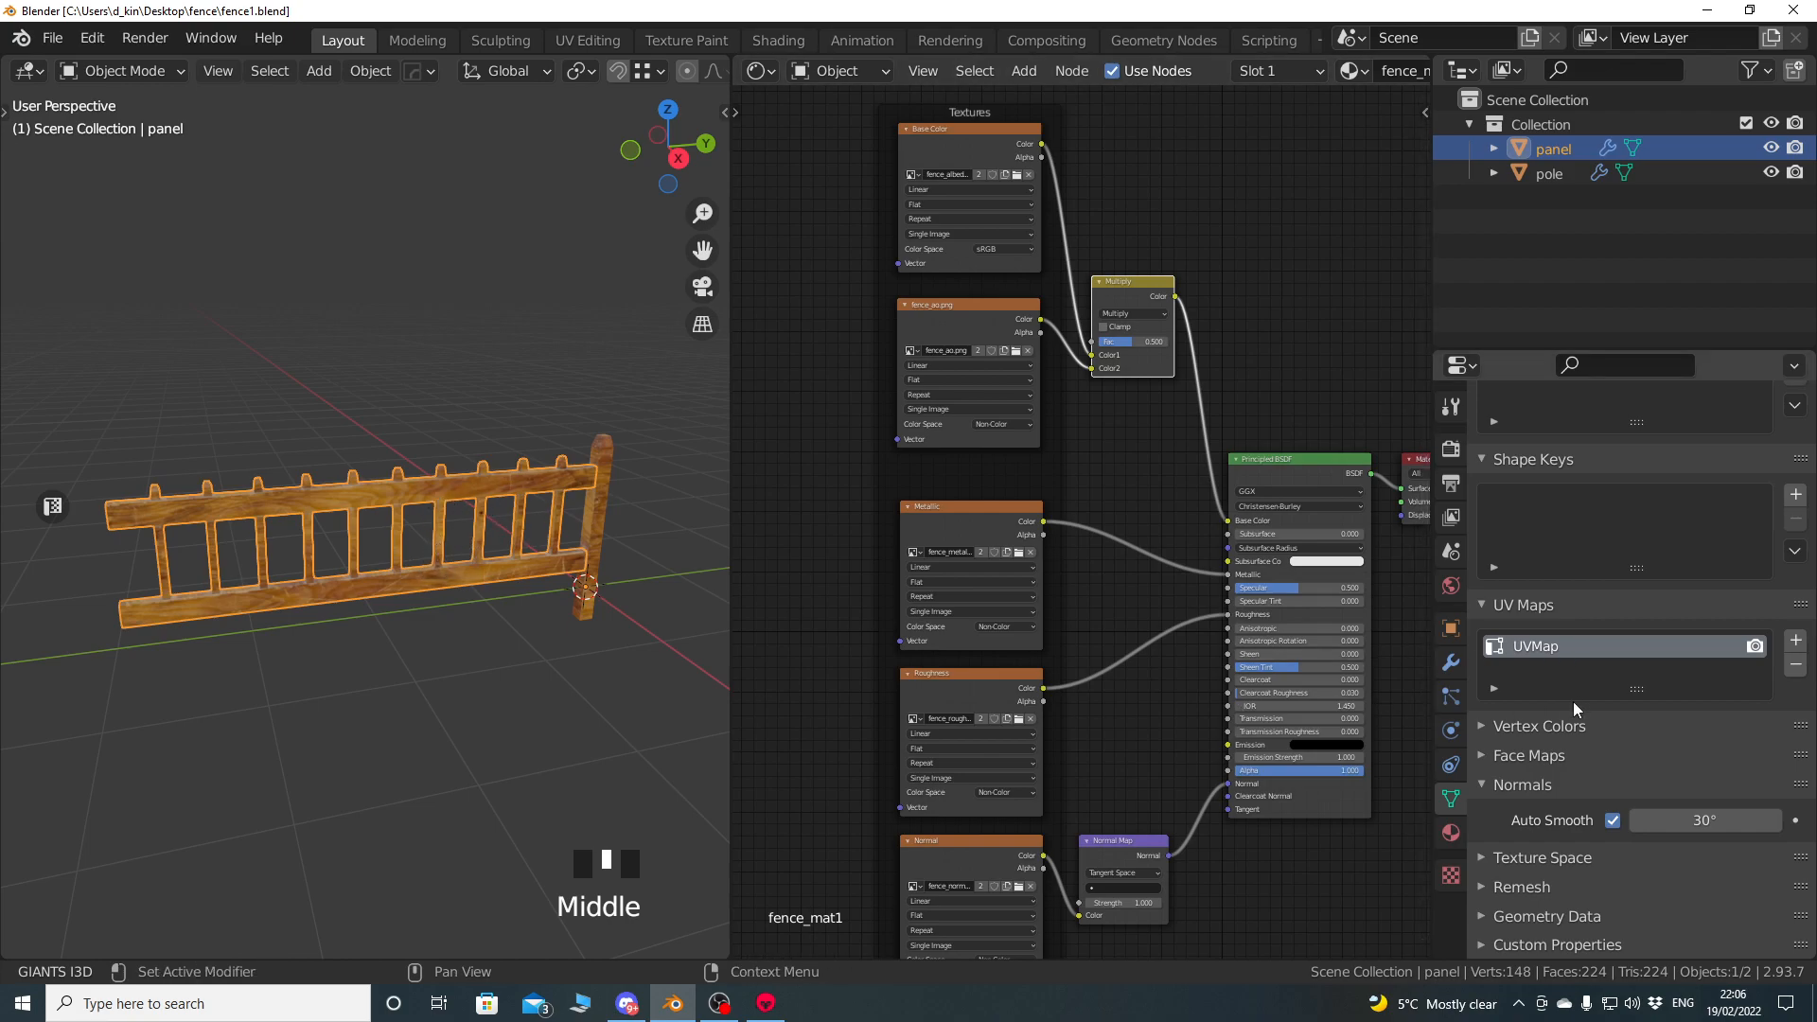
left_click_drag(1637, 689, 1637, 763)
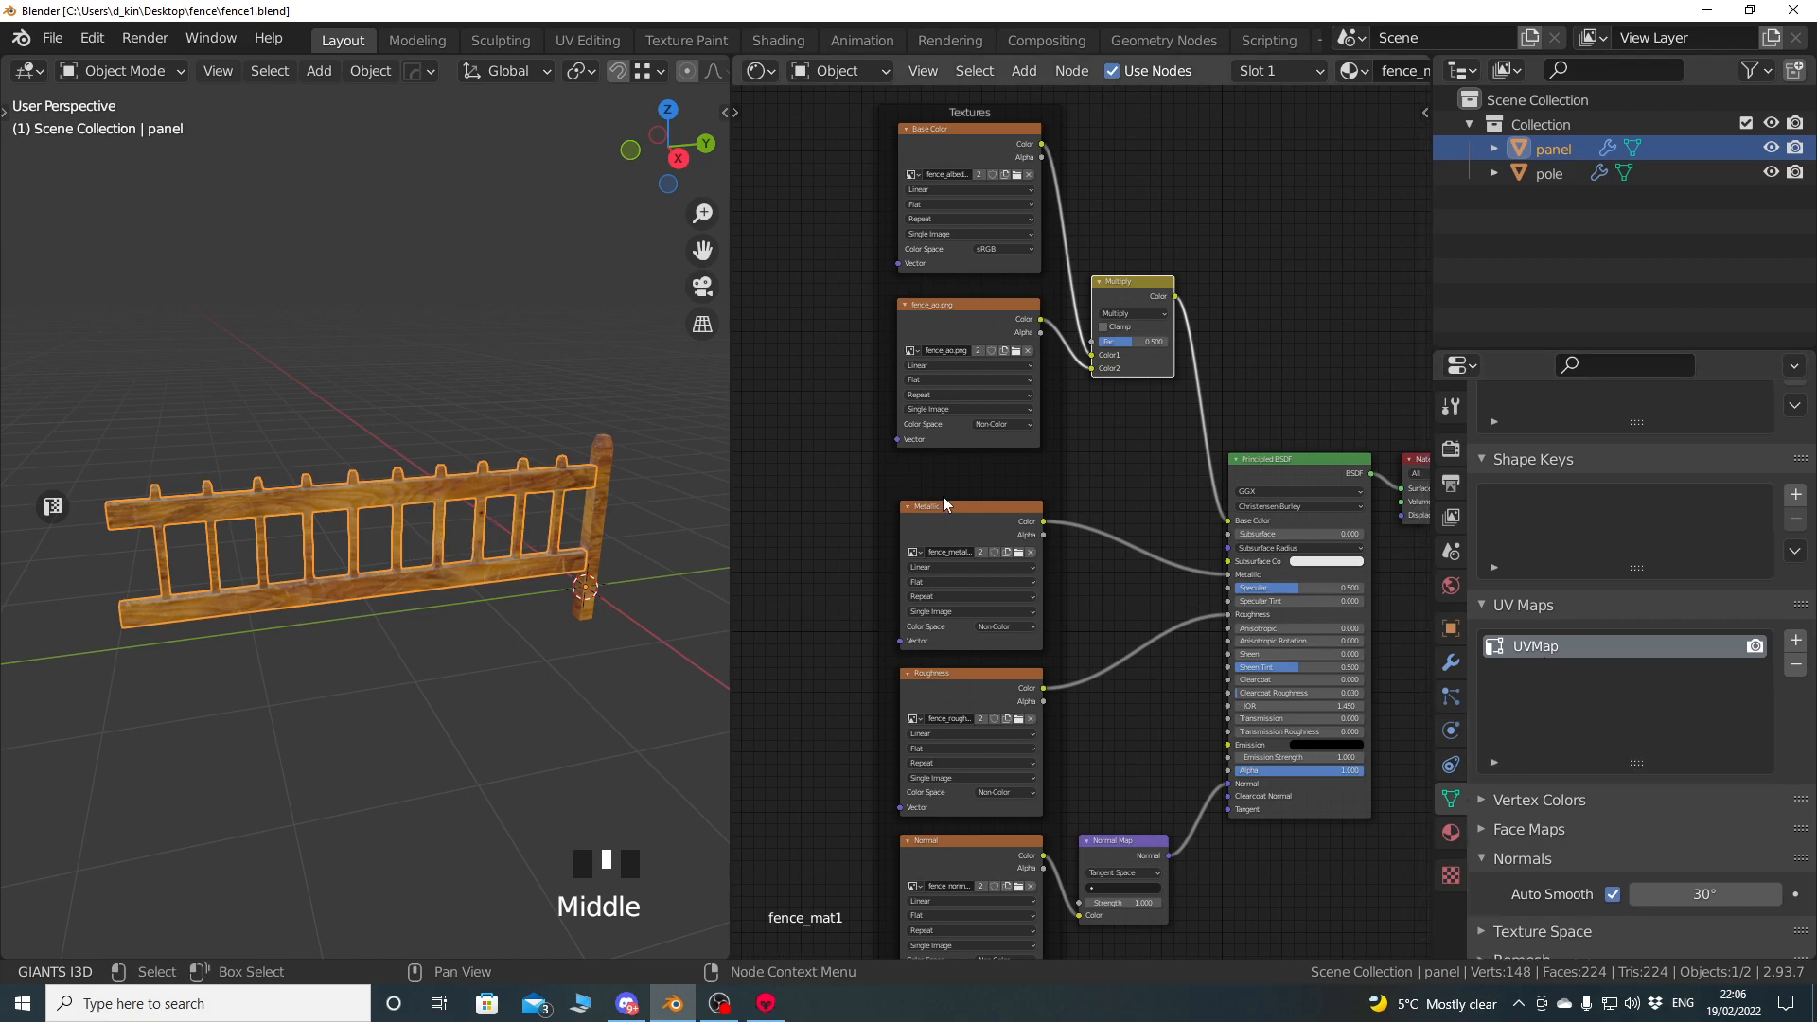
Replace the node editor with the UV Editor, view the UV layout of all panel faces, and return to Object Mode.
left_click(759, 71)
left_click(805, 190)
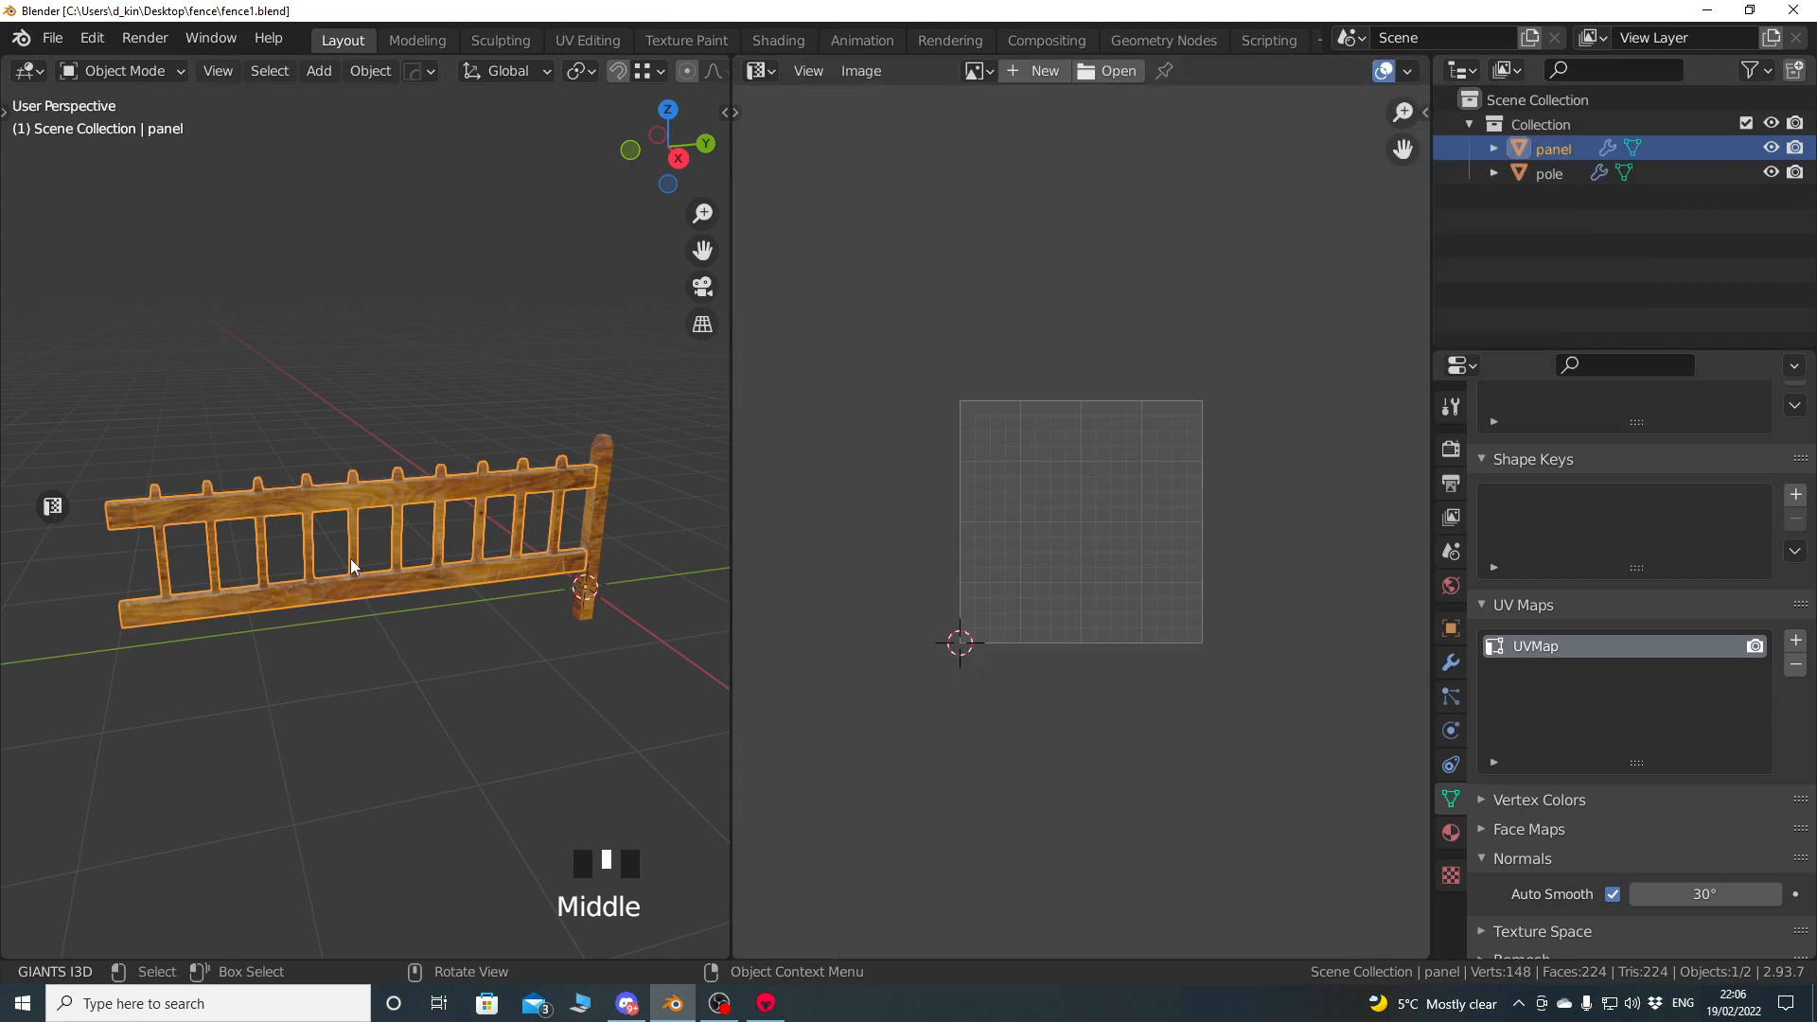
key("Tab")
key("a")
scroll(1101, 608, "down", 3)
key("Tab")
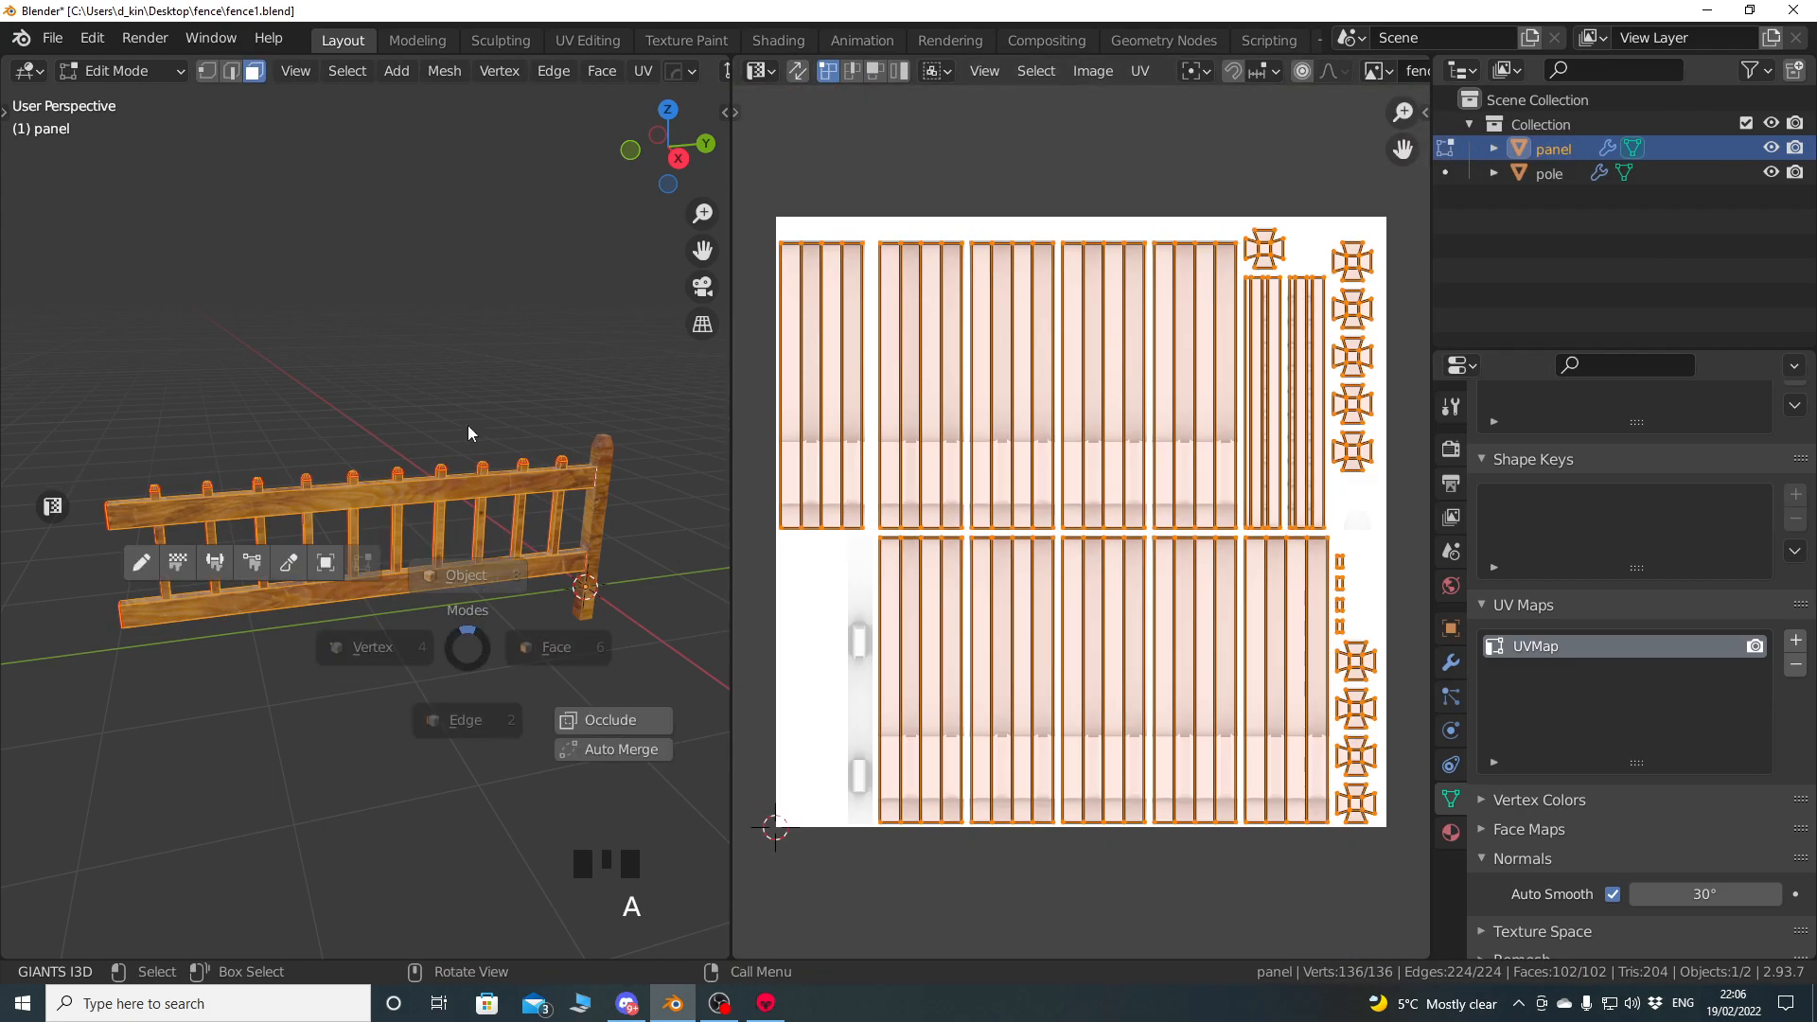
Rename the panel's existing UV map to UVMap0 and add a second one named UVMap1.
triple_click(1591, 649)
type("0")
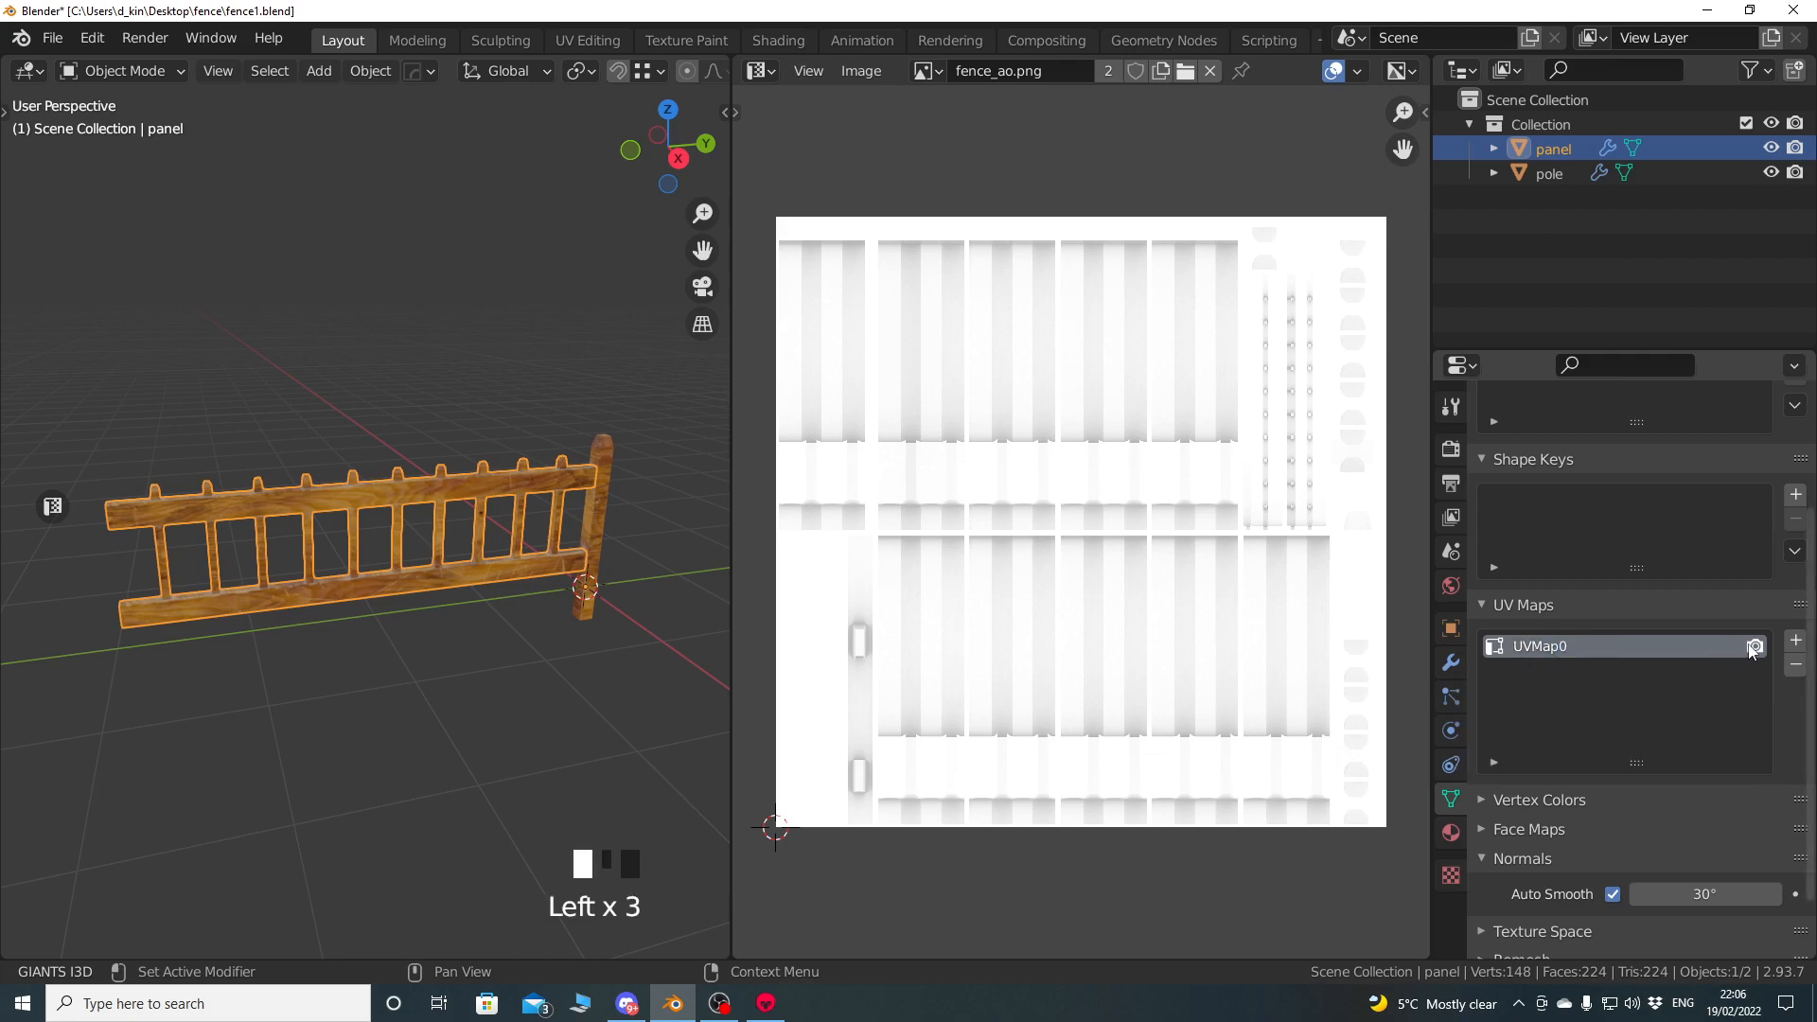
left_click(1796, 640)
double_click(1604, 674)
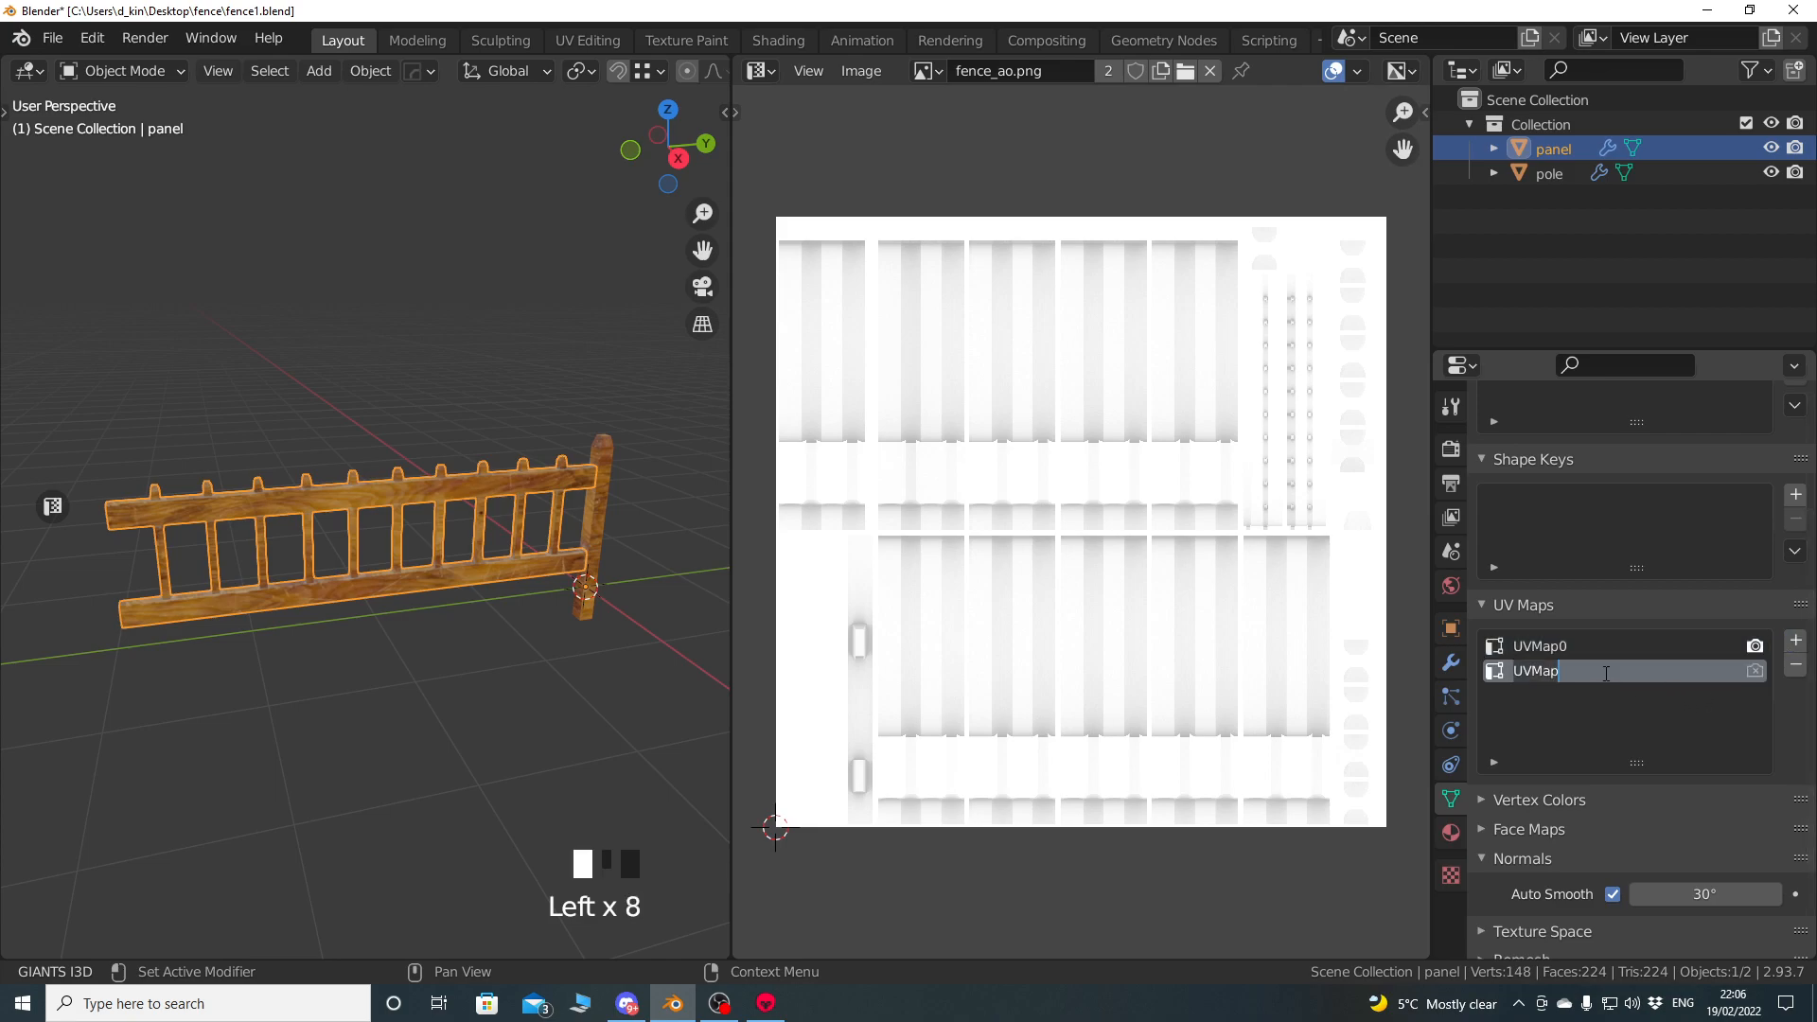
type("1")
key("Return")
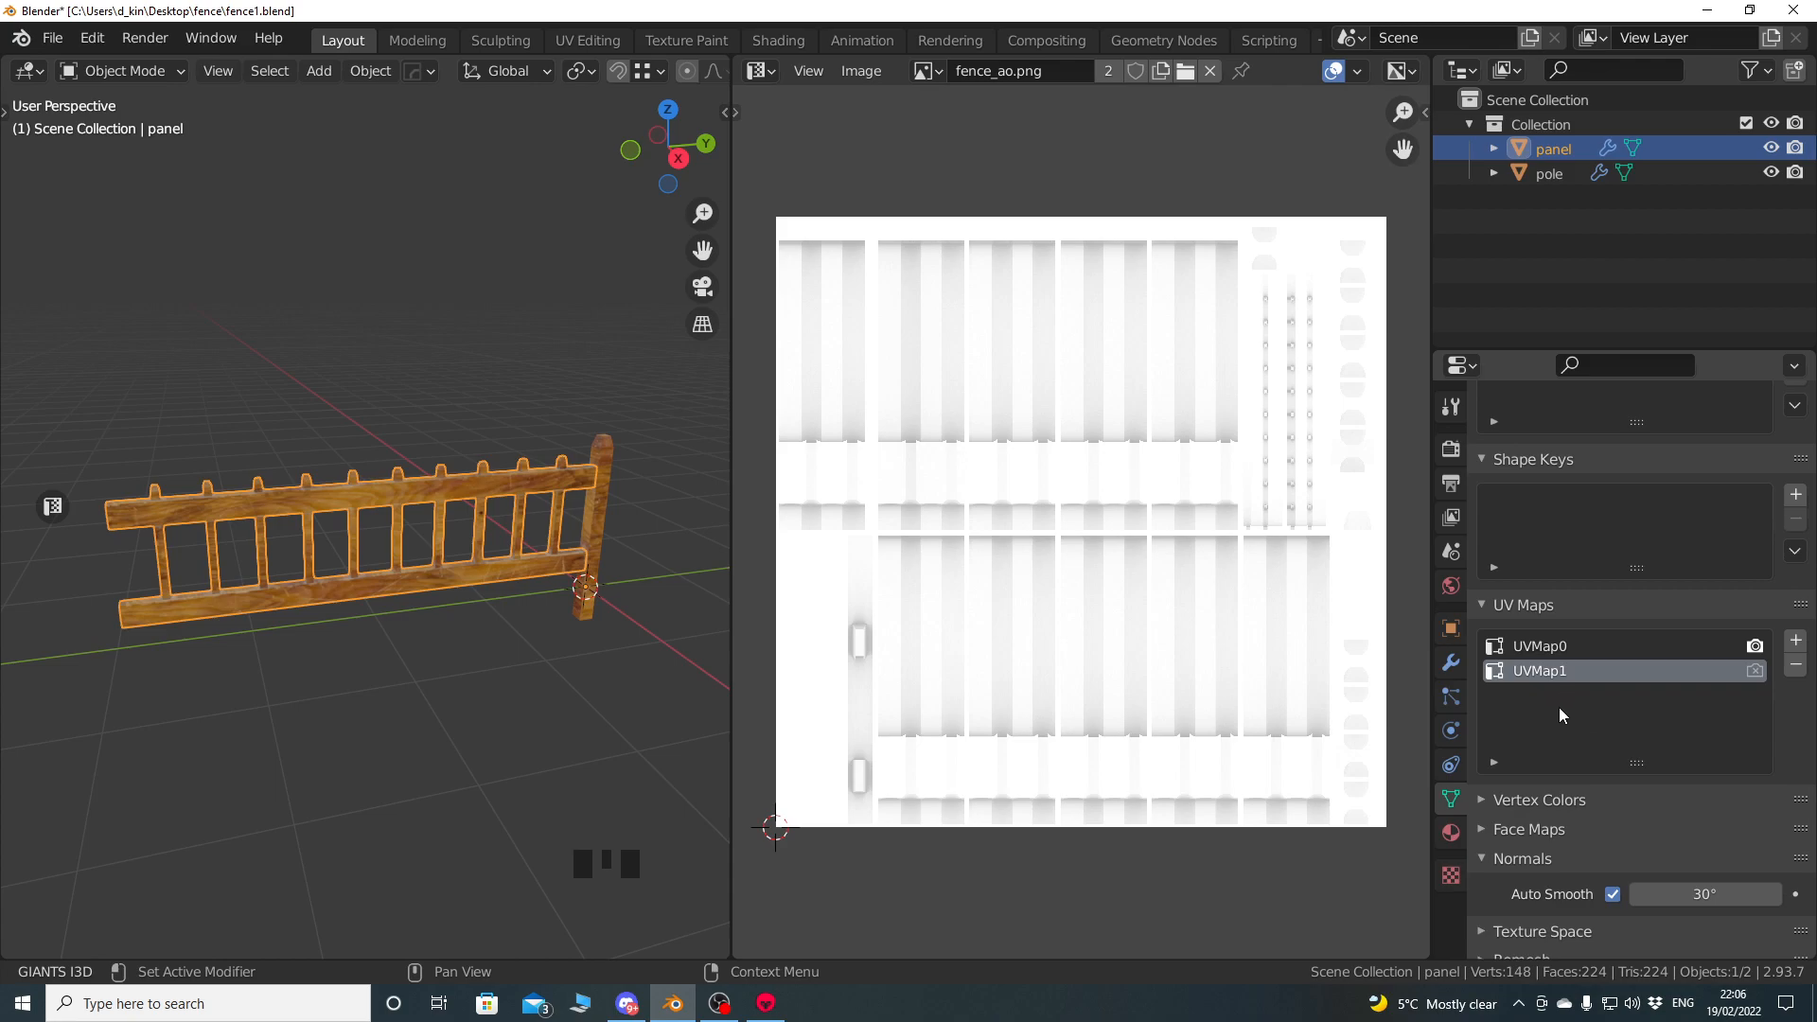
Select all panel faces in Edit Mode and unlink fence_ao.png from the UV Editor, leaving only the UVMap1 layout.
key("Tab")
key("a")
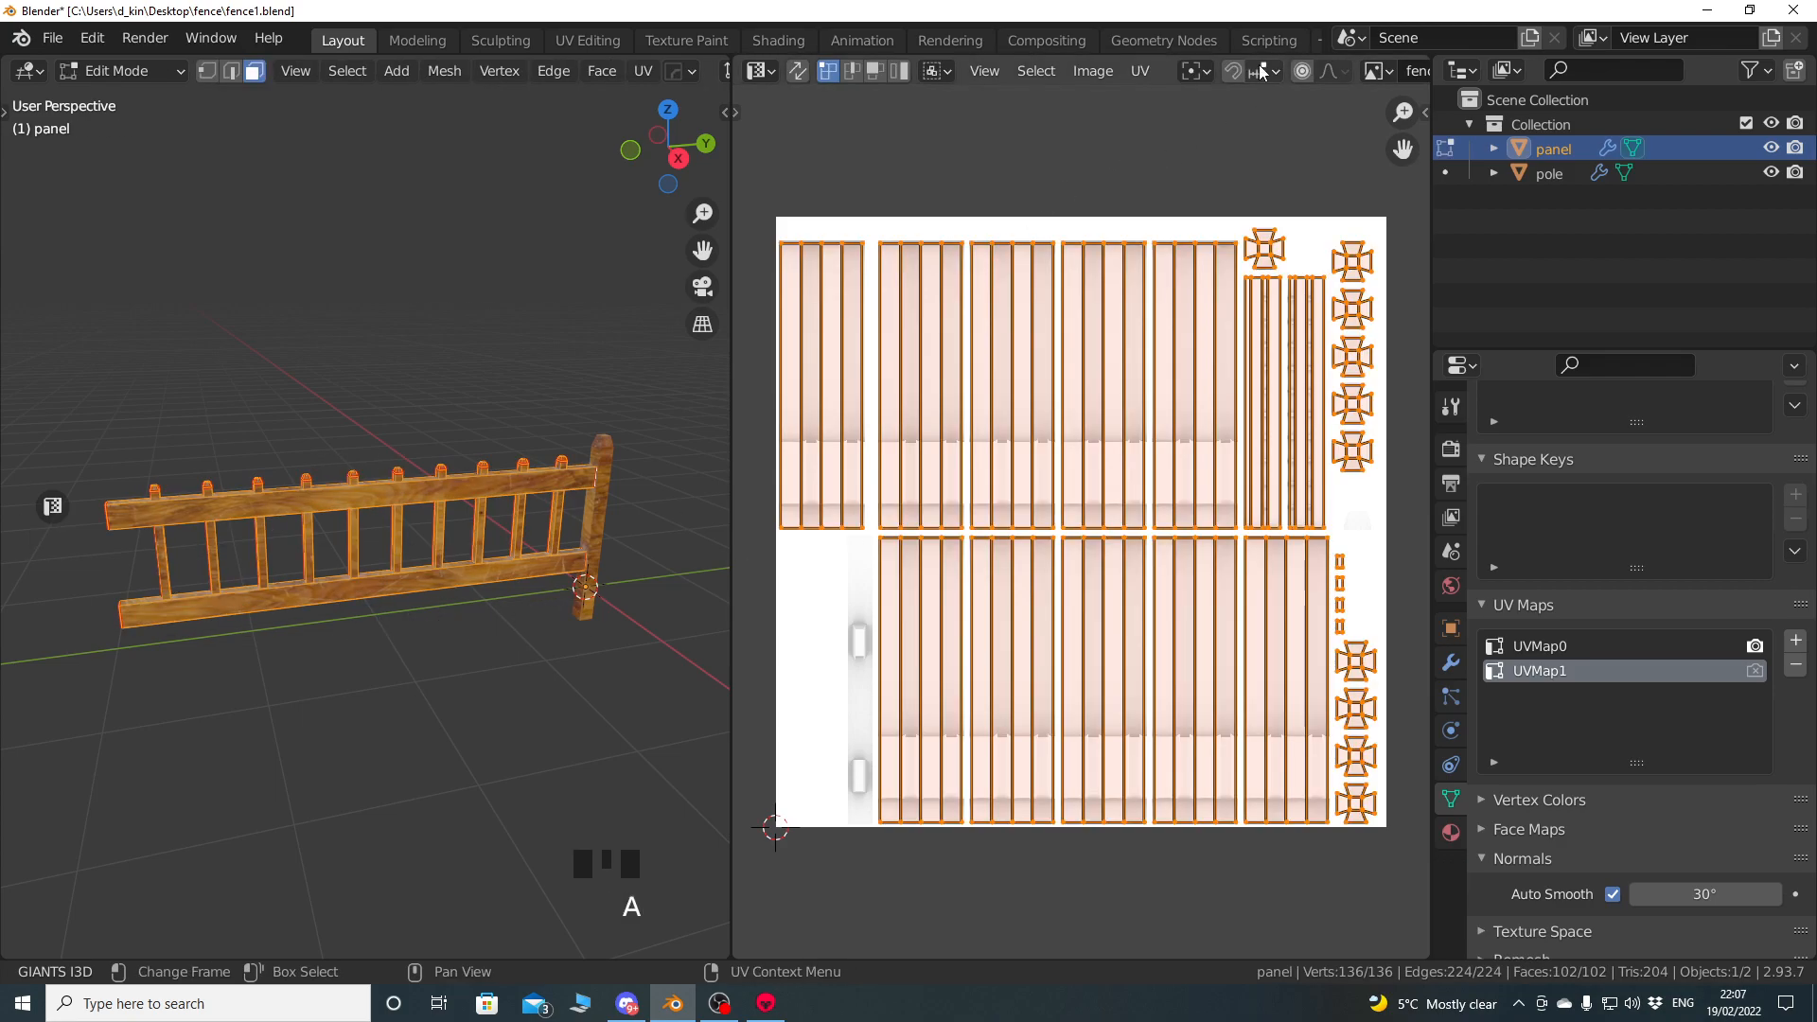
middle_click_drag(1262, 73, 939, 73)
left_click(1343, 72)
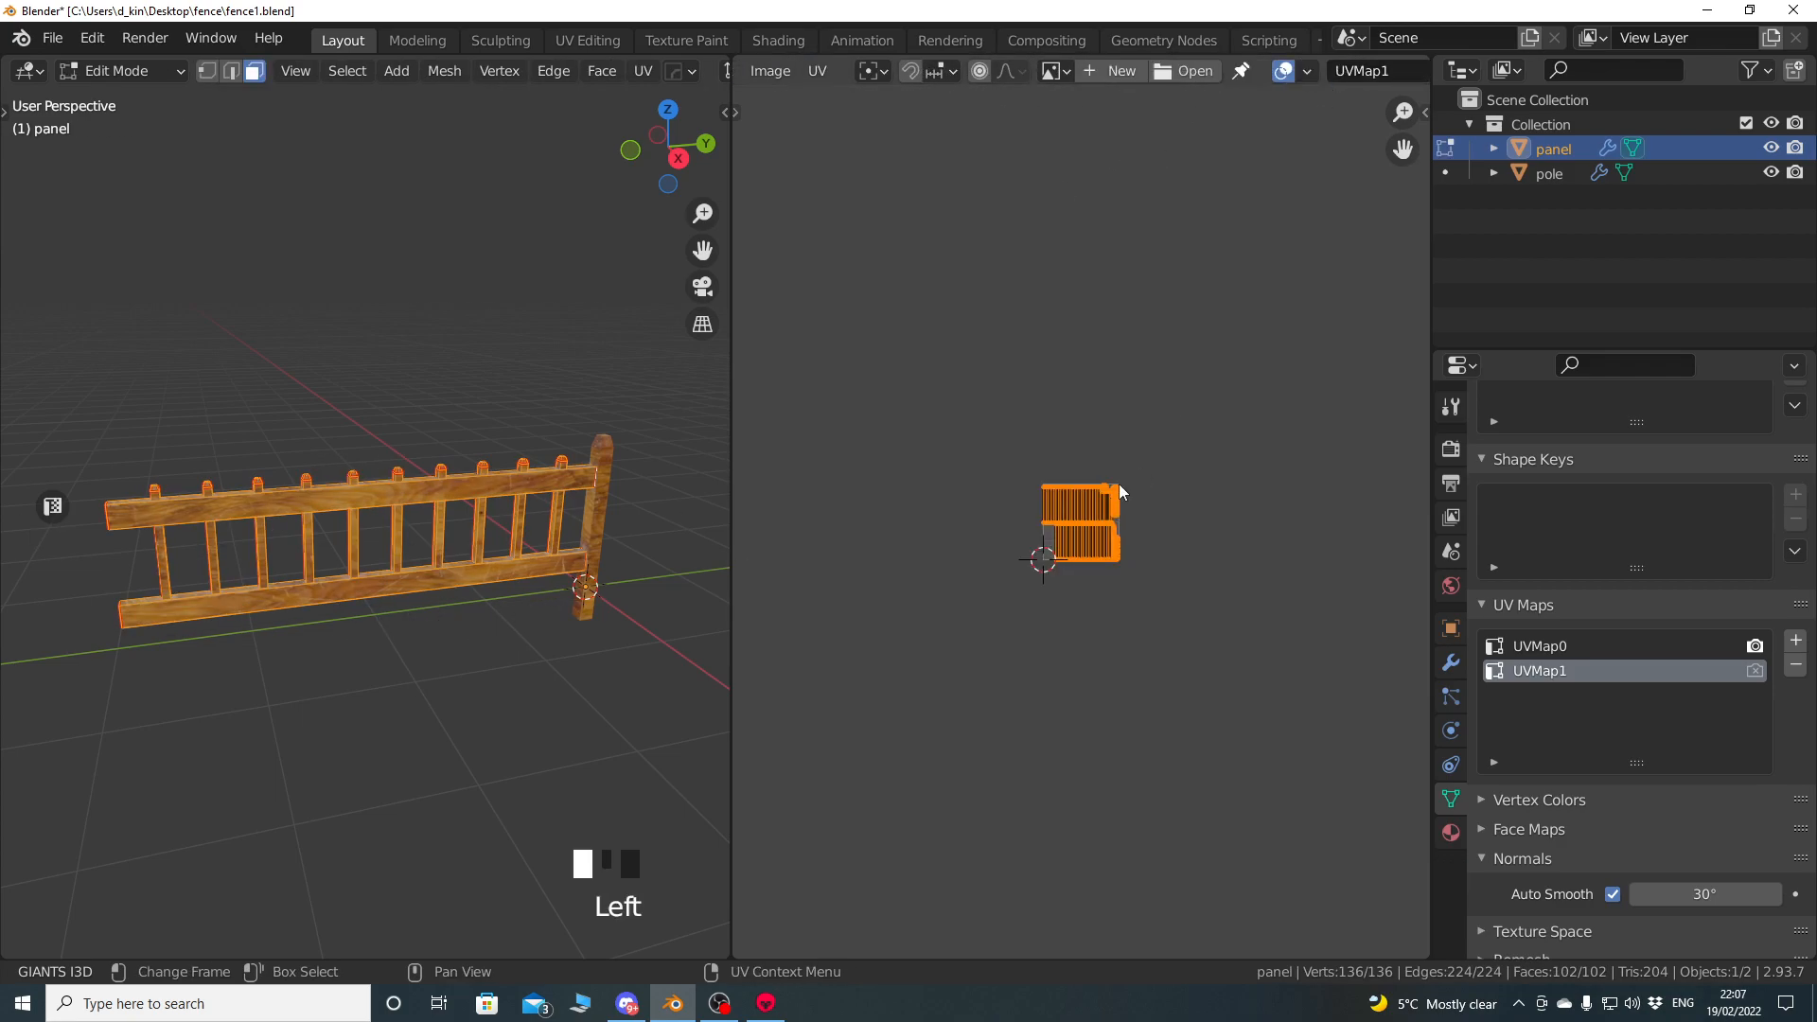
scroll(1074, 607, "up", 4)
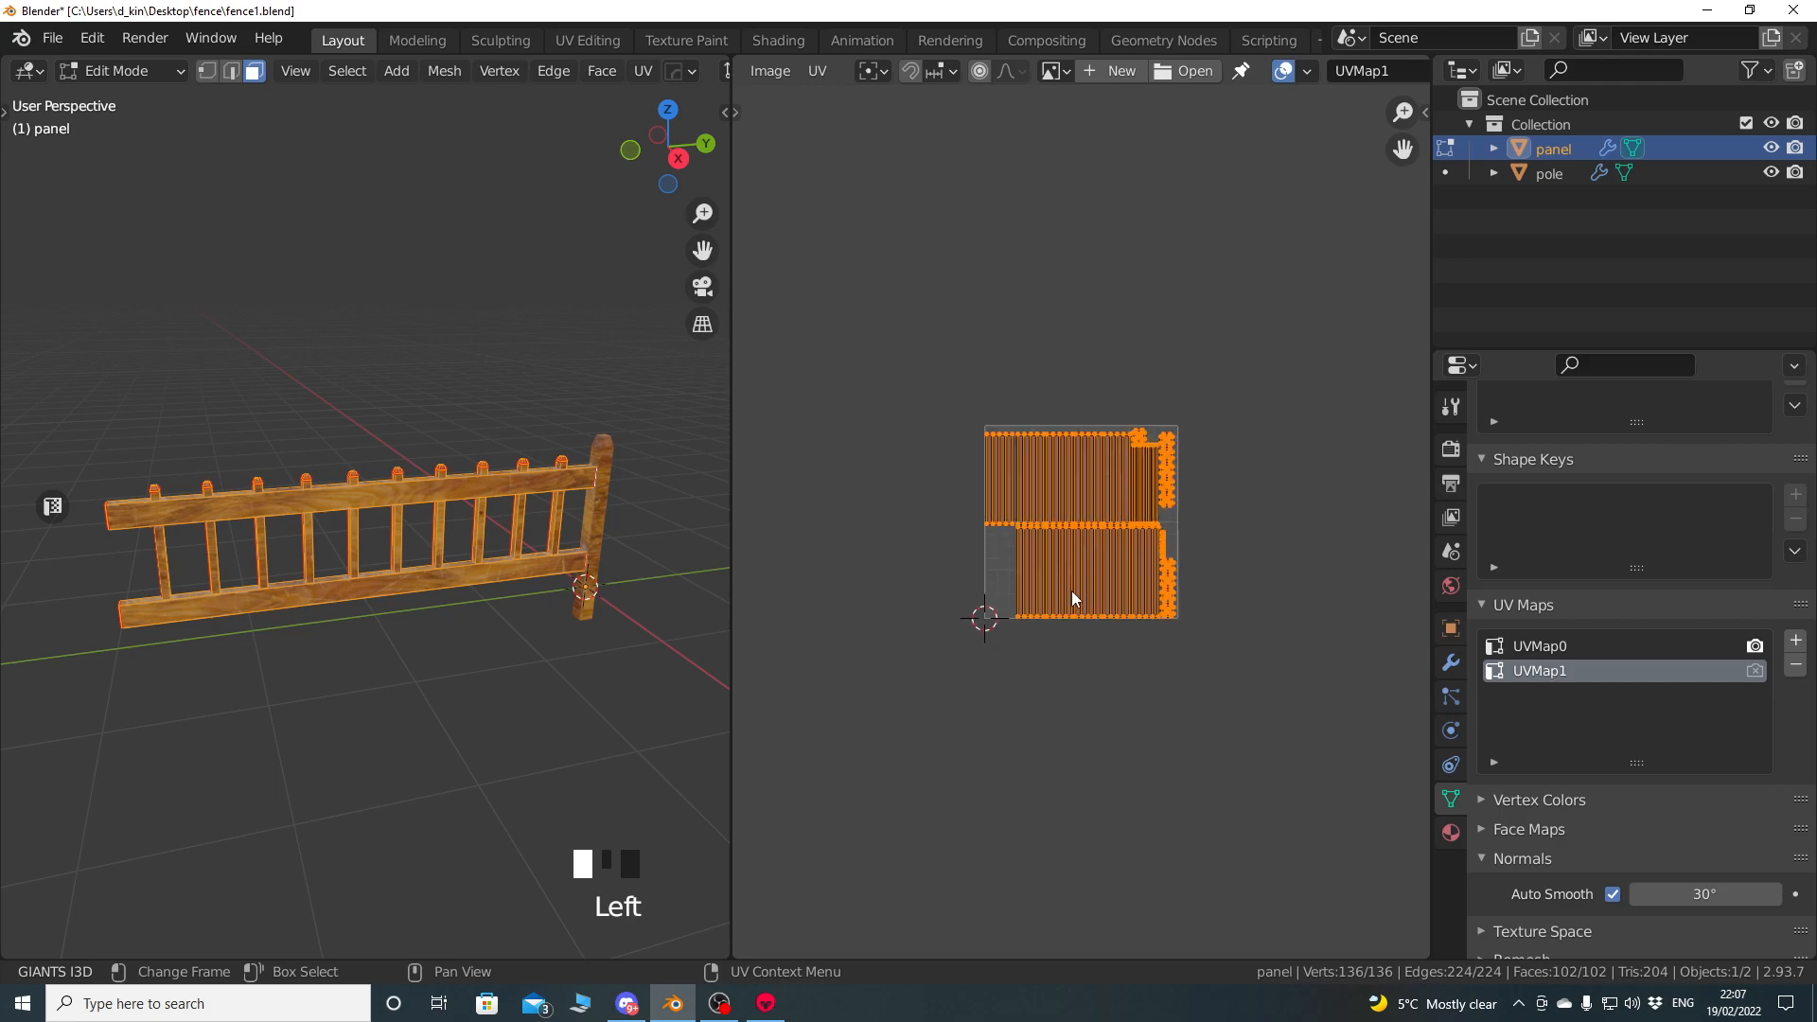
scroll(1047, 537, "up", 3)
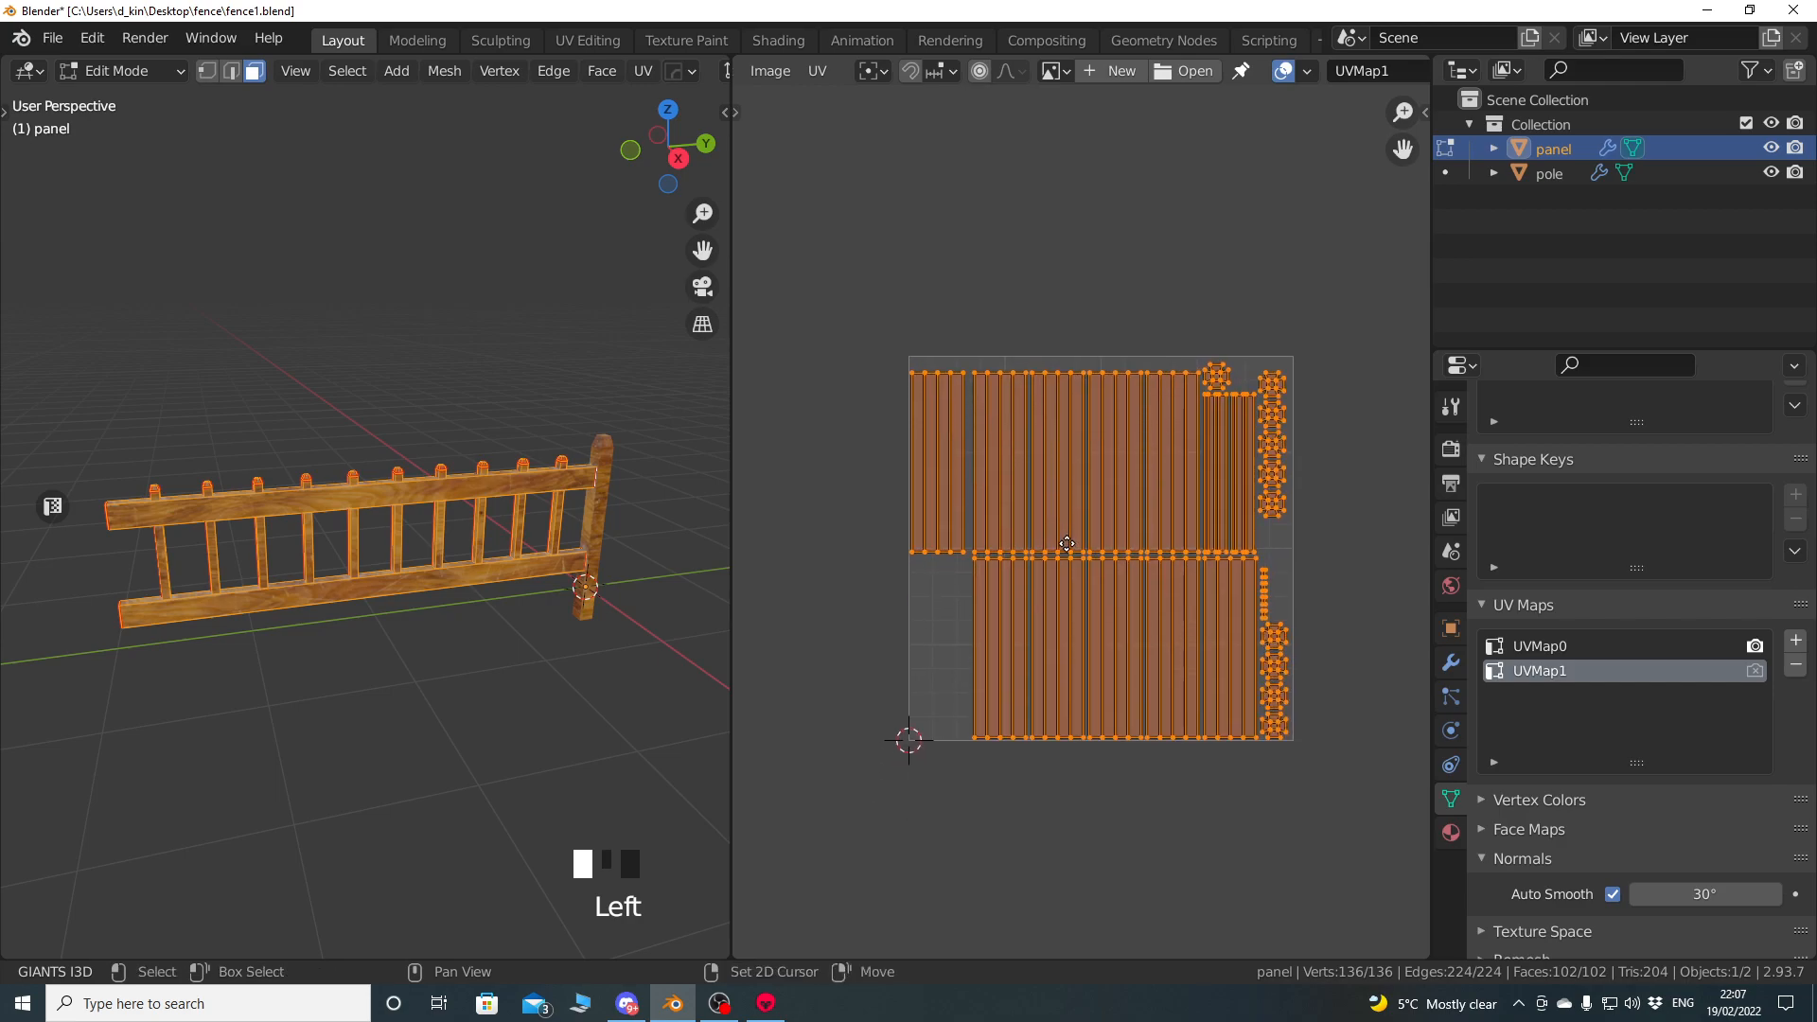
scroll(1053, 530, "down", 1)
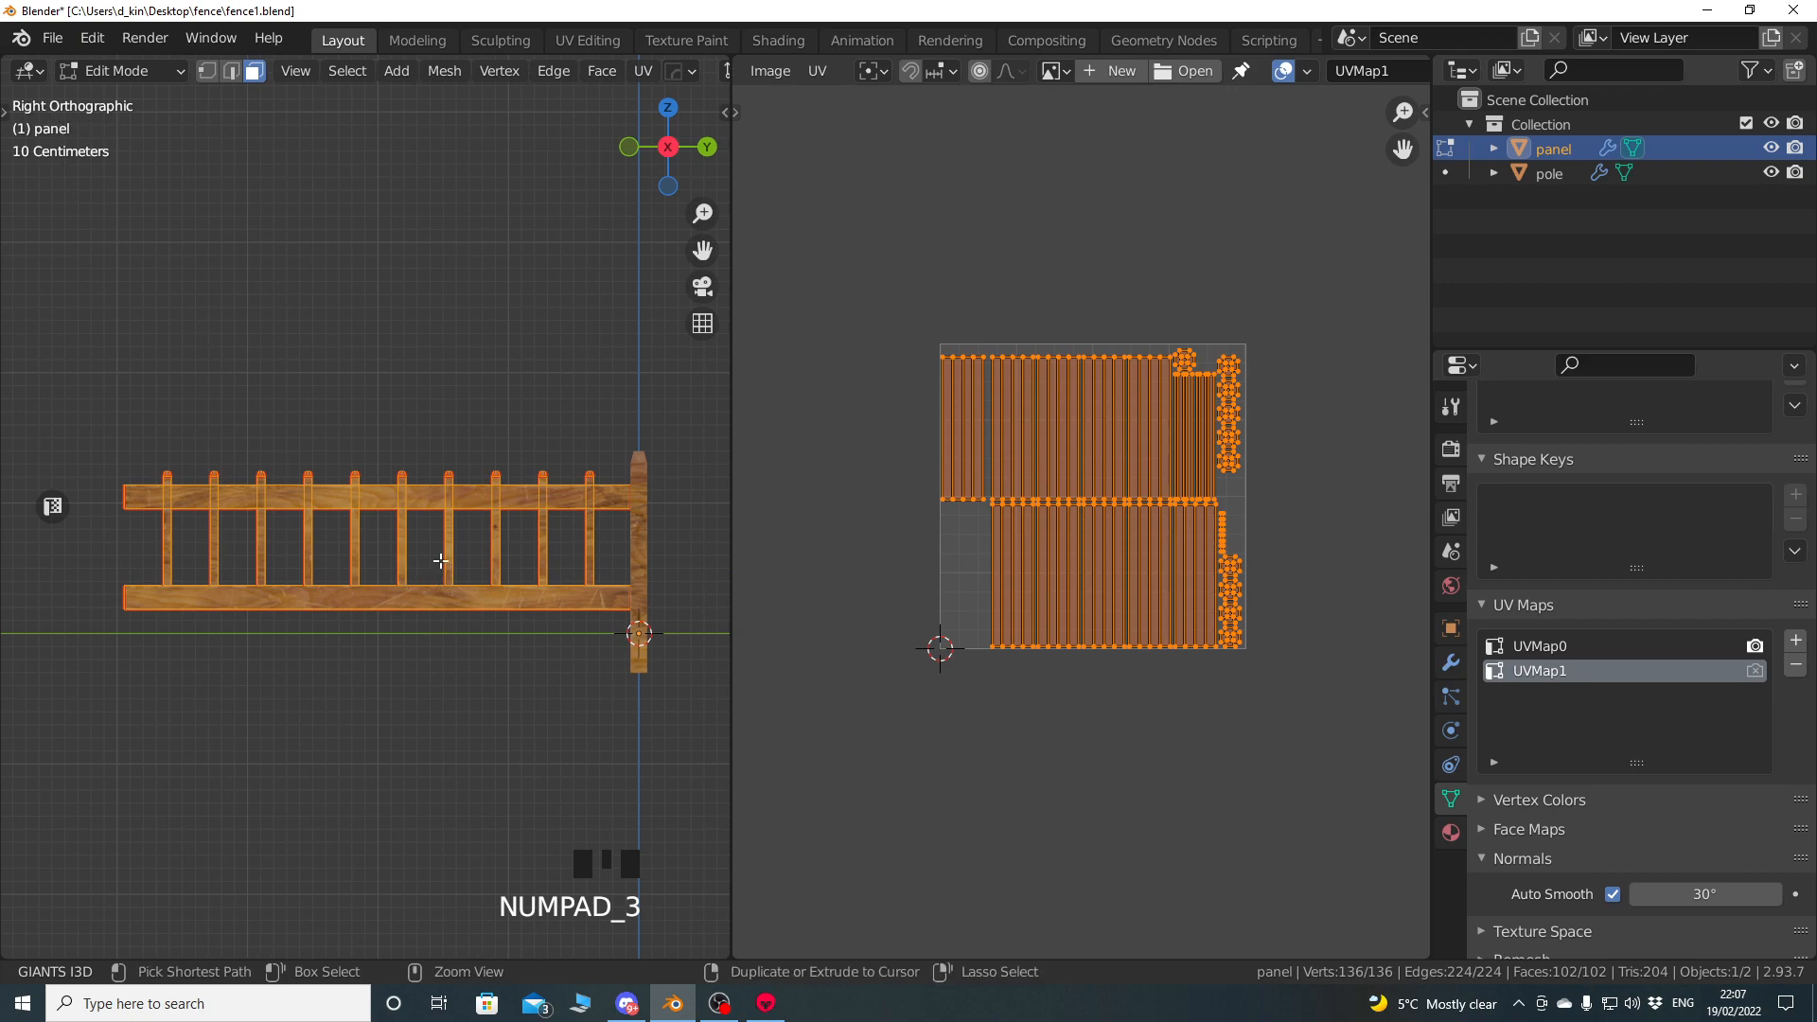
Unwrap all panel faces into UVMap1 with Project from View, using the right orthographic view.
key("ctrl+KP_3")
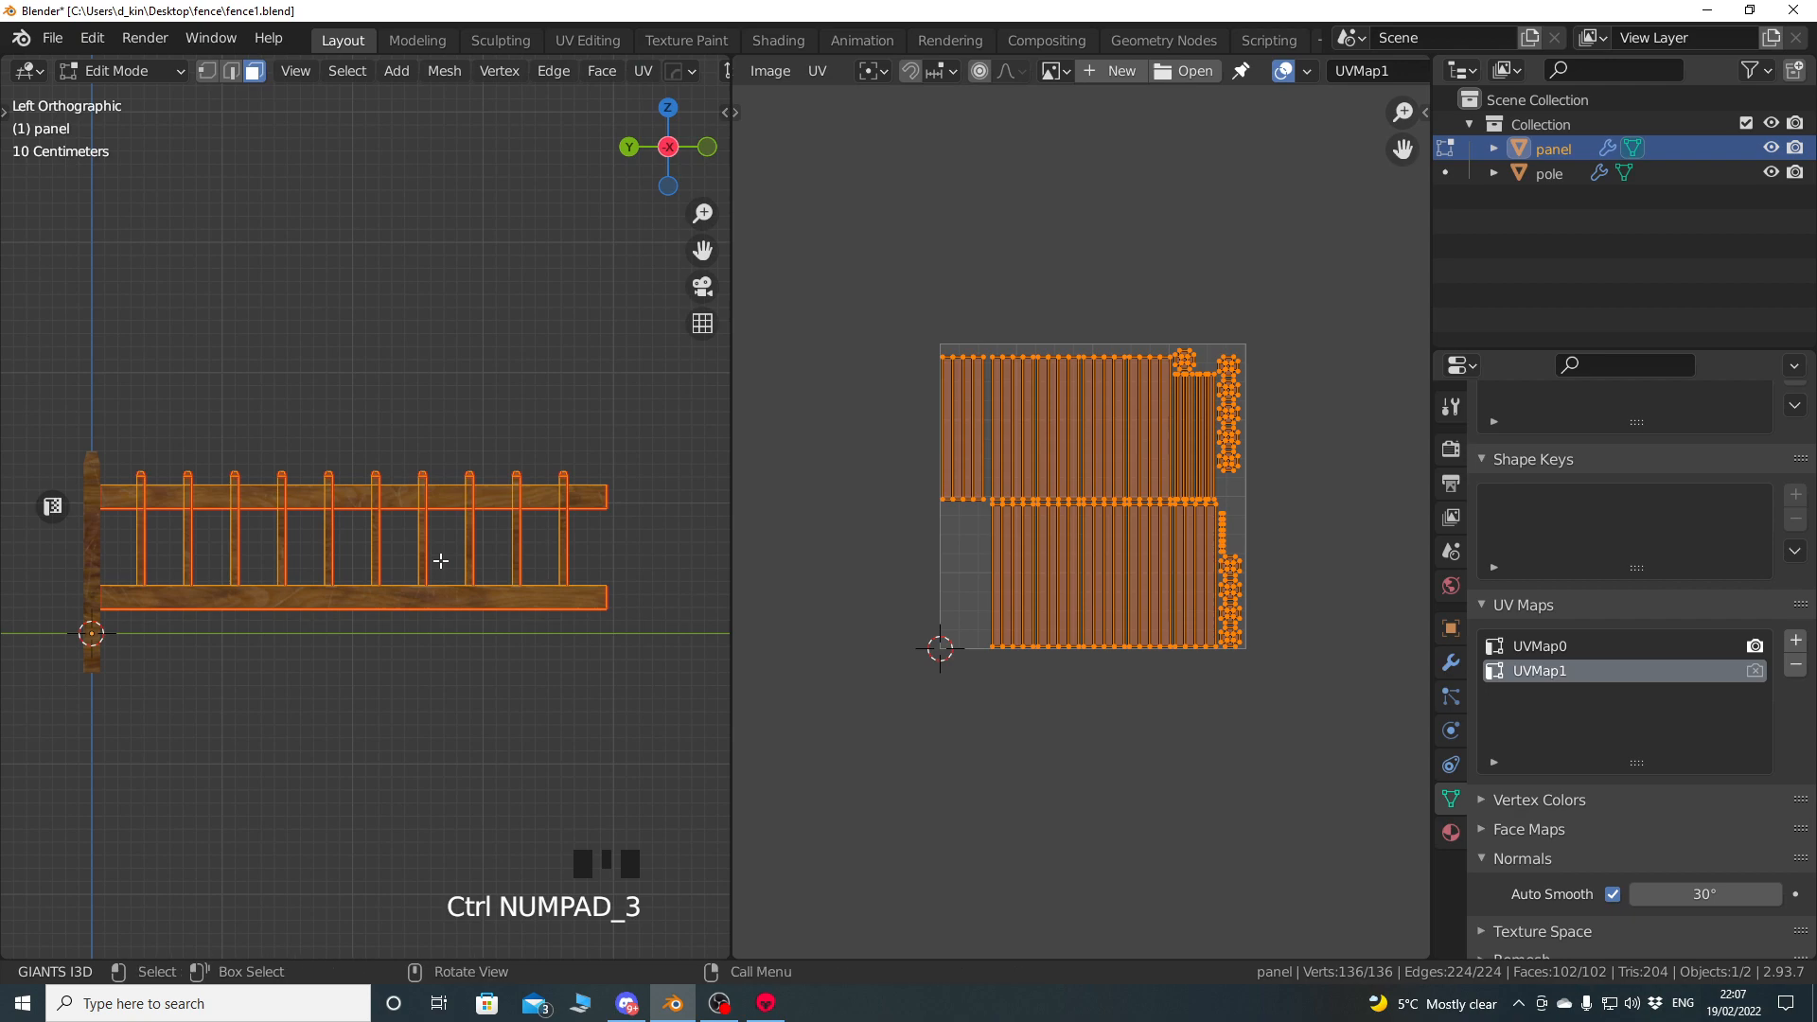
middle_click_drag(403, 599, 489, 595, "shift")
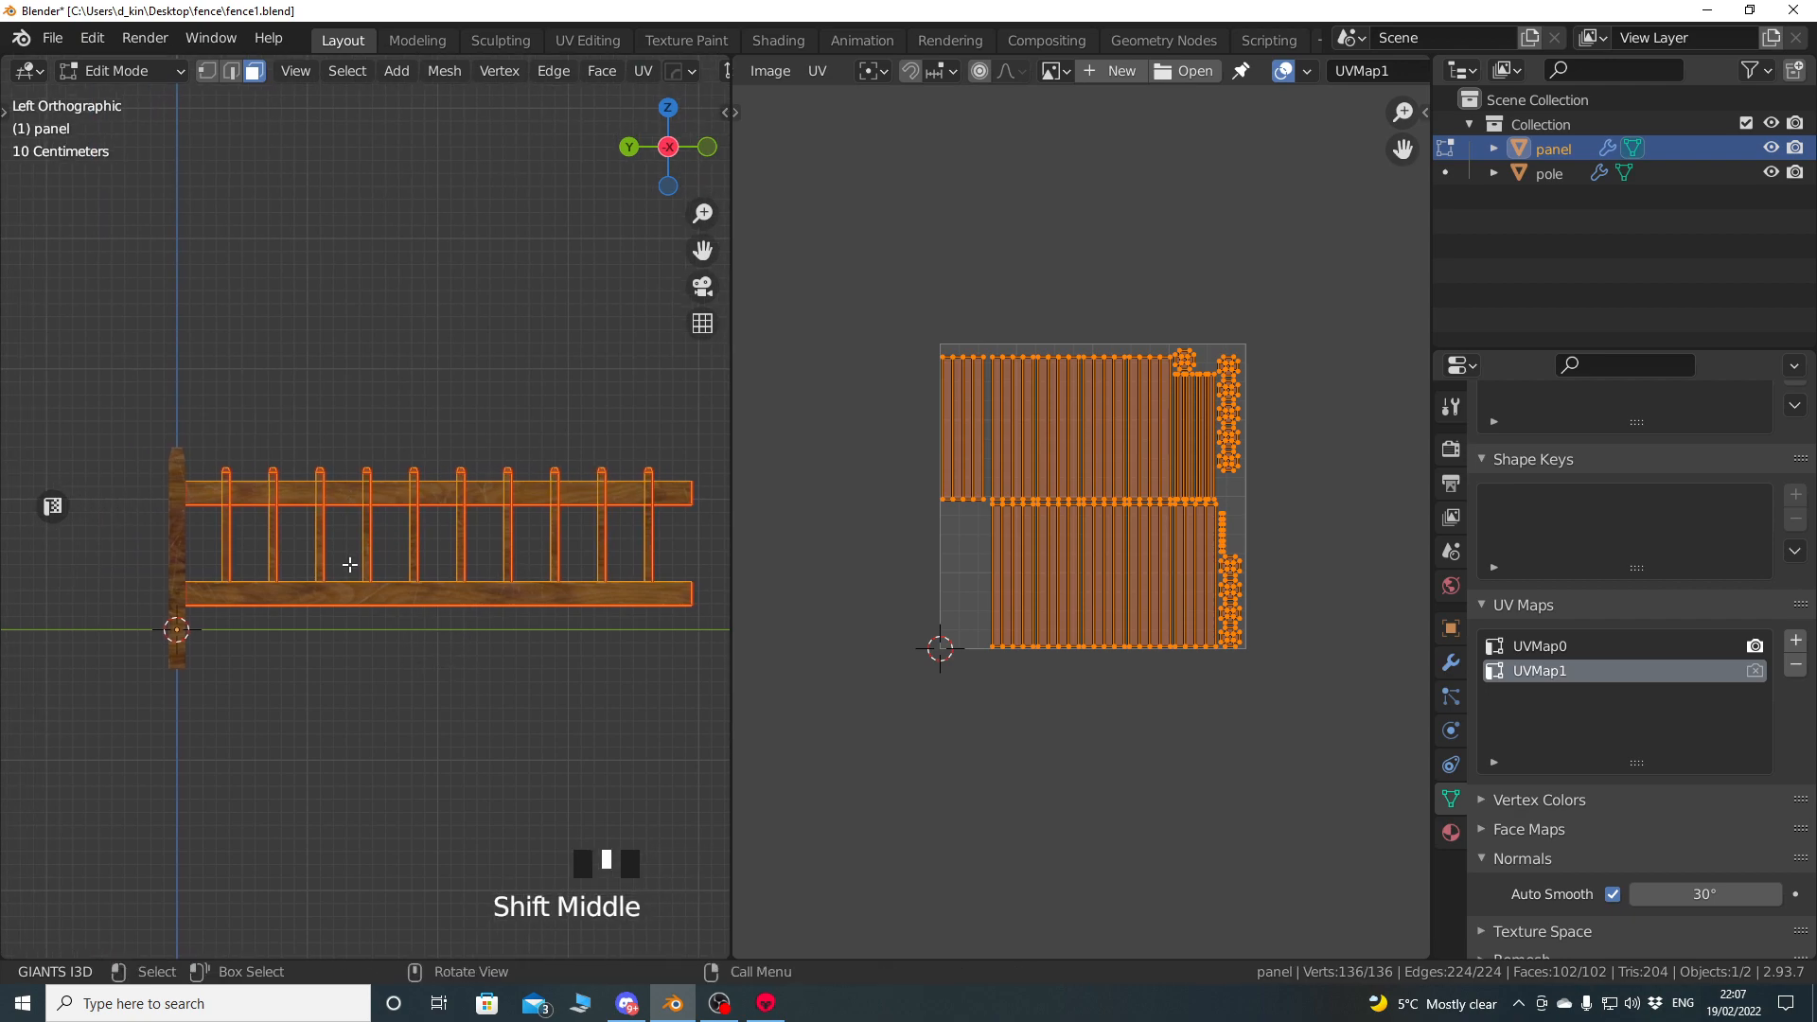
key("KP_3")
middle_click_drag(349, 565, 463, 571, "shift")
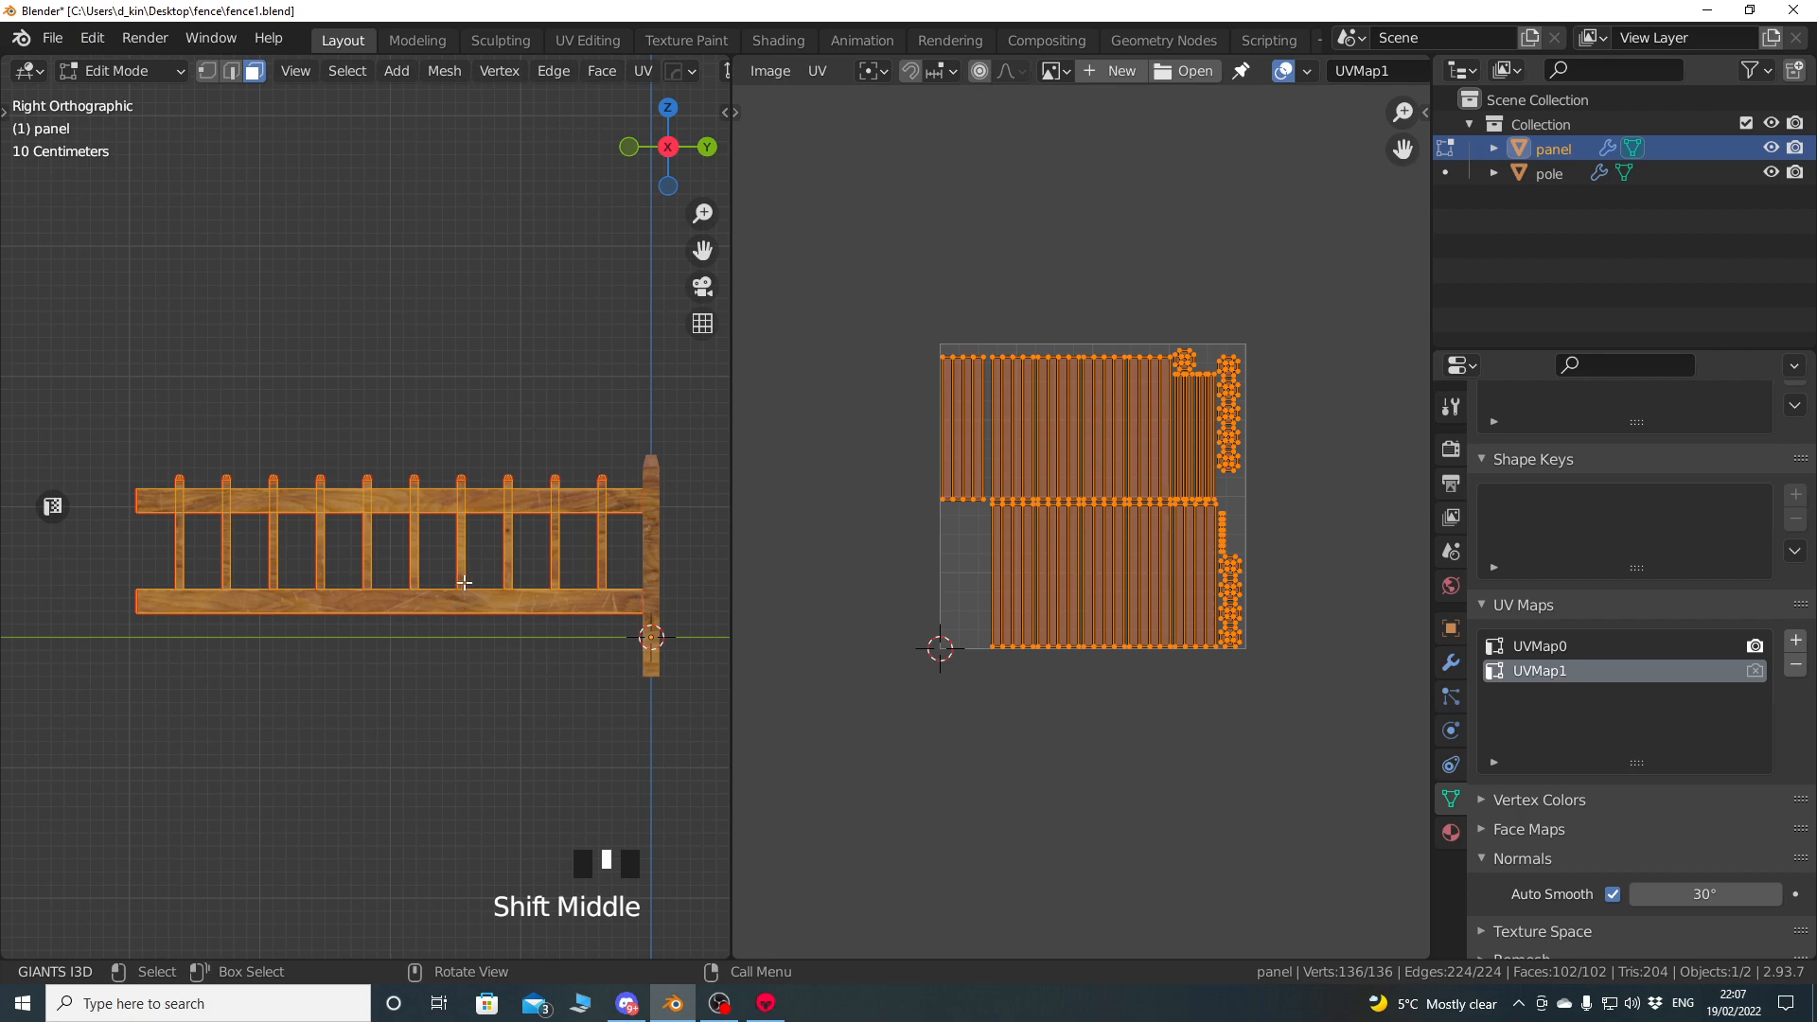
key("a")
key("u")
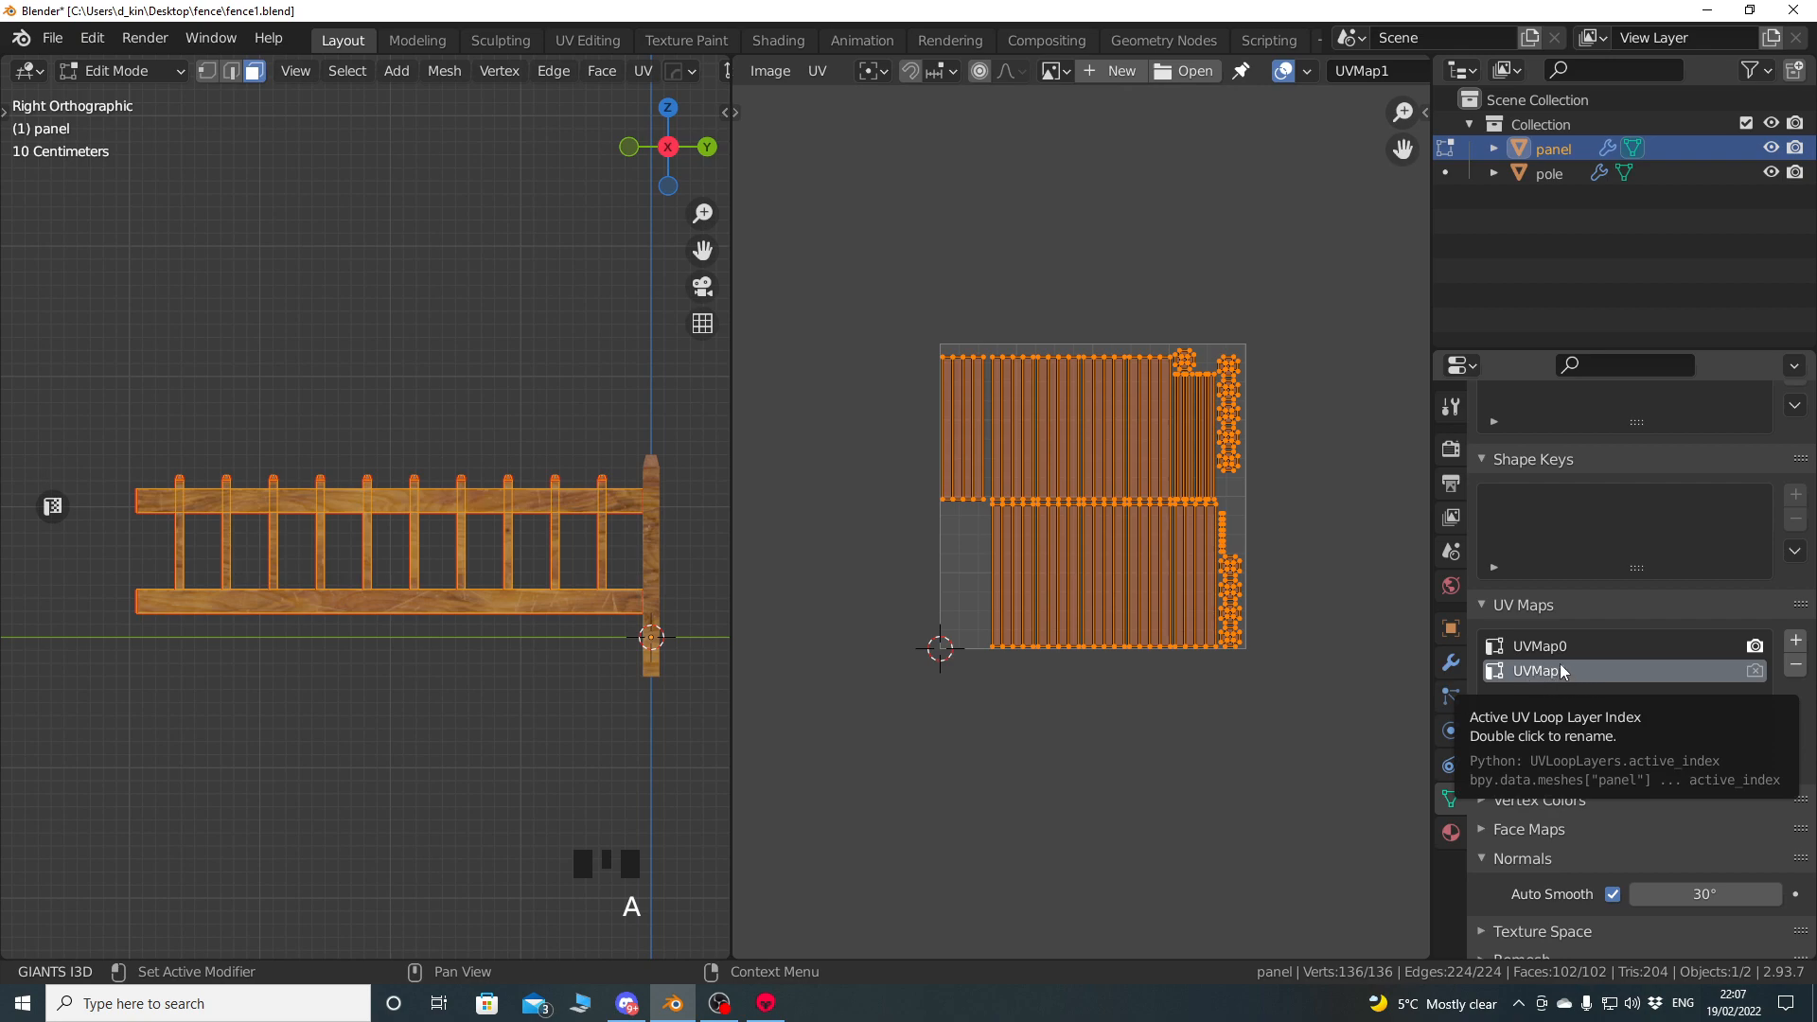
left_click(1553, 645)
left_click(1549, 671)
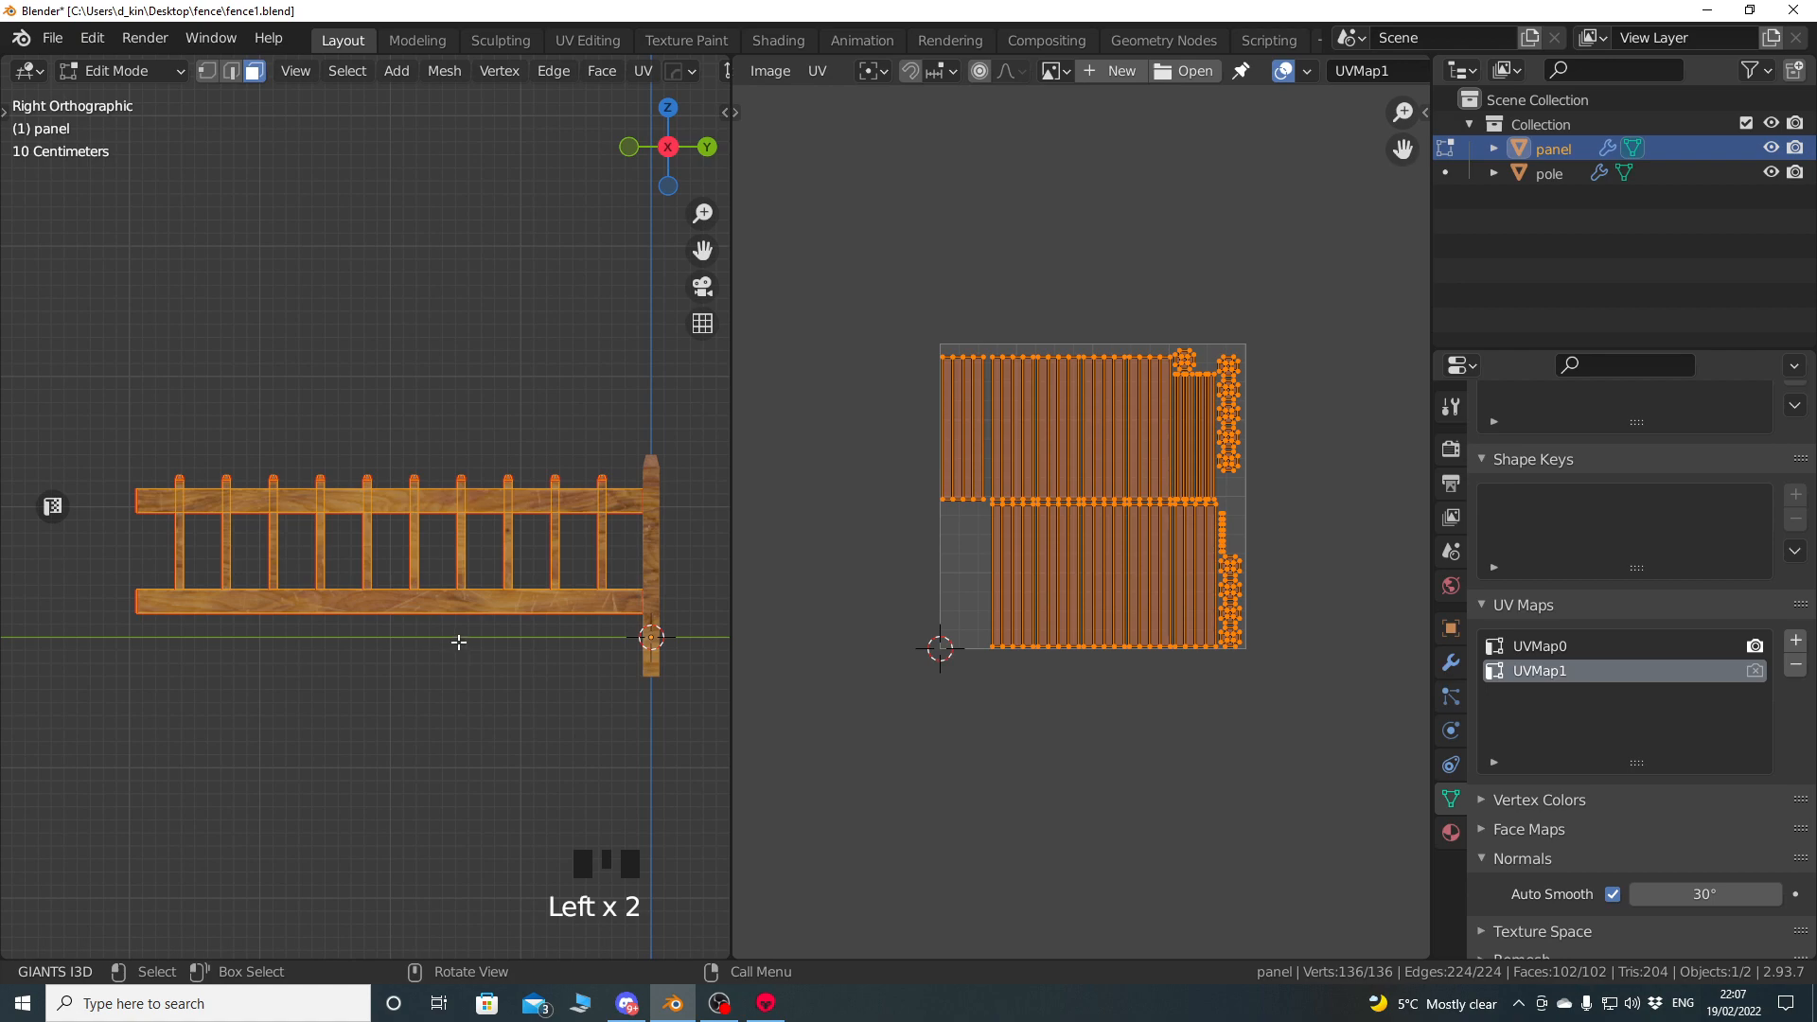
key("u")
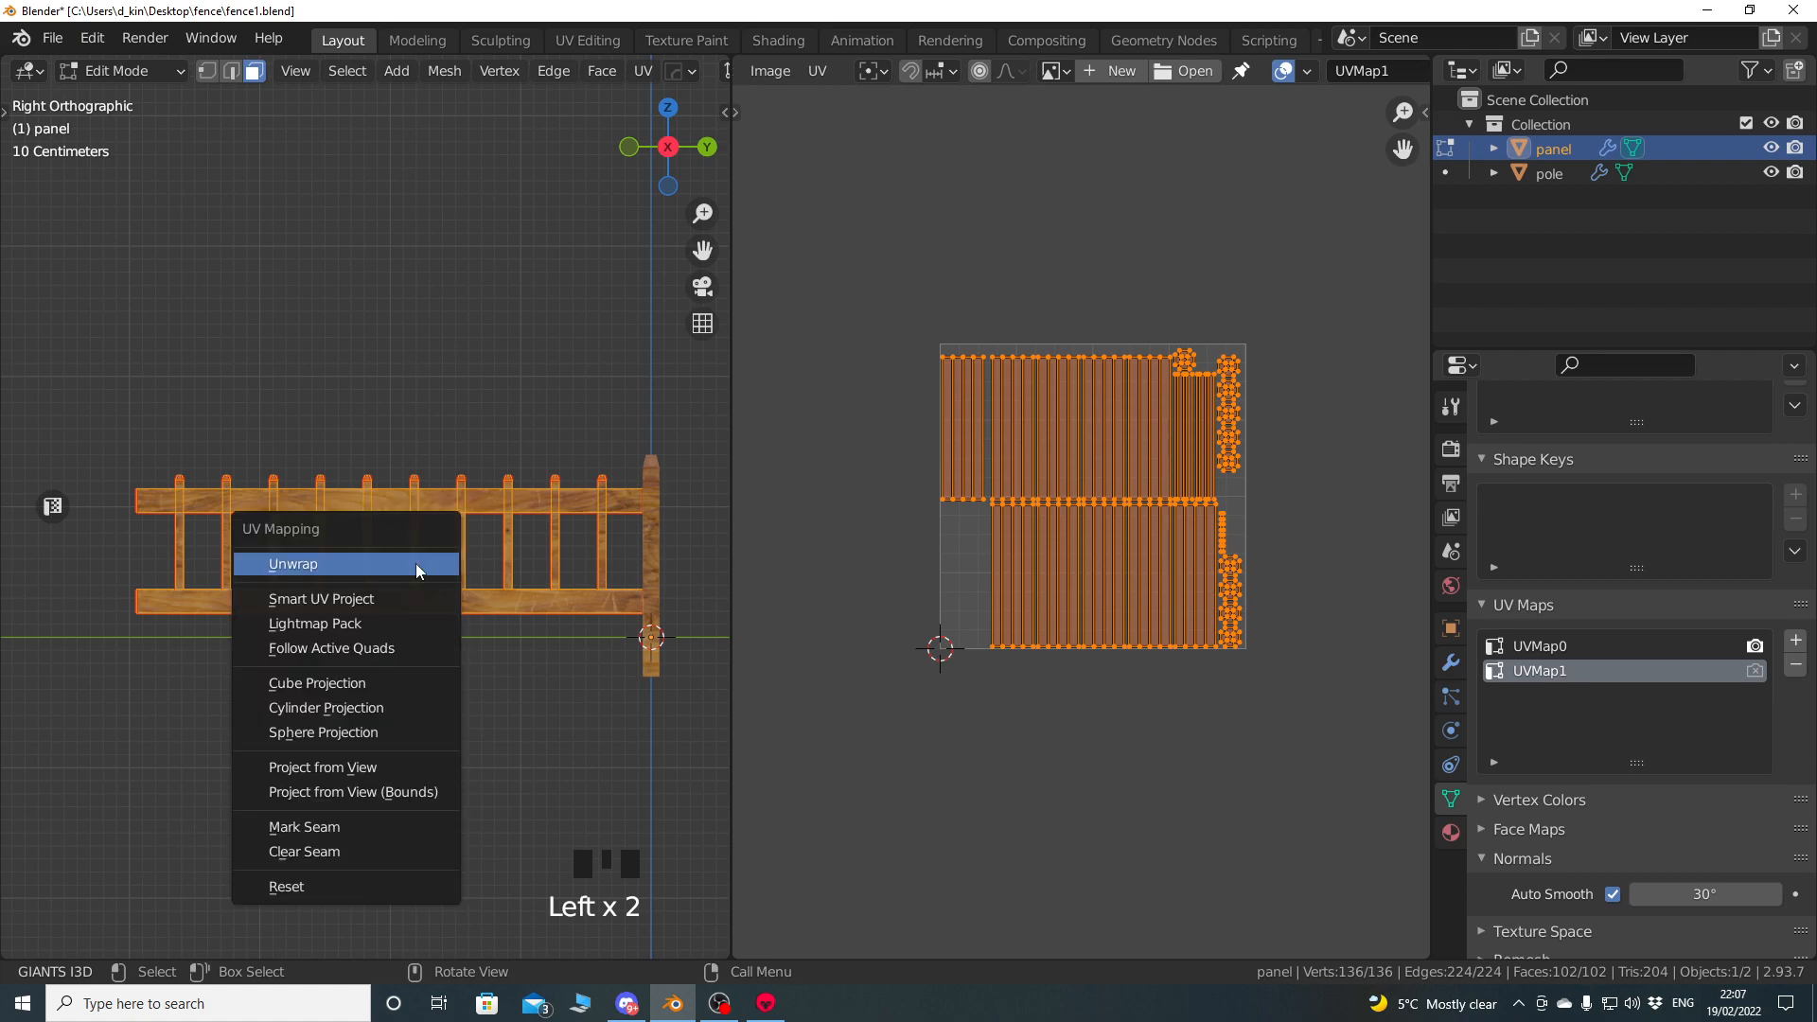
left_click(343, 766)
scroll(986, 623, "up", 5)
scroll(985, 628, "down", 5)
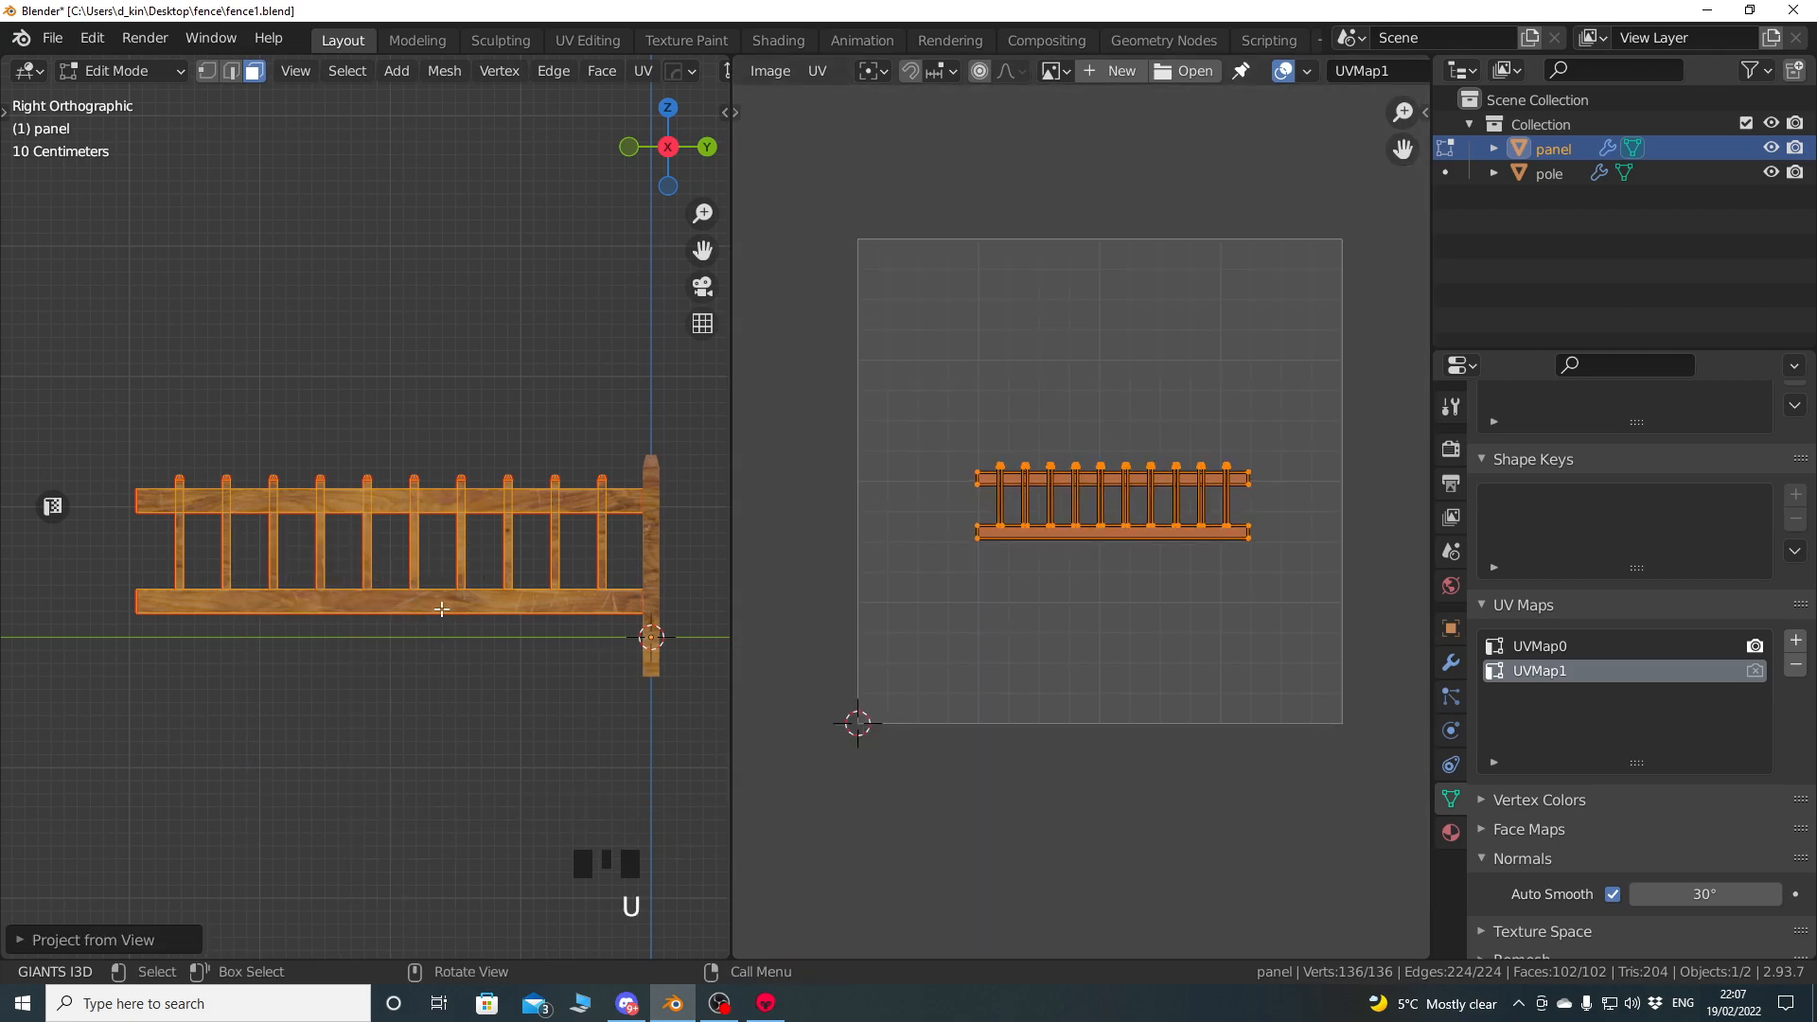
Scale up and reposition all of the panel's UVMap1 faces so the layout nearly fills the width of the UV square.
left_click_drag(732, 603, 568, 603)
key("a")
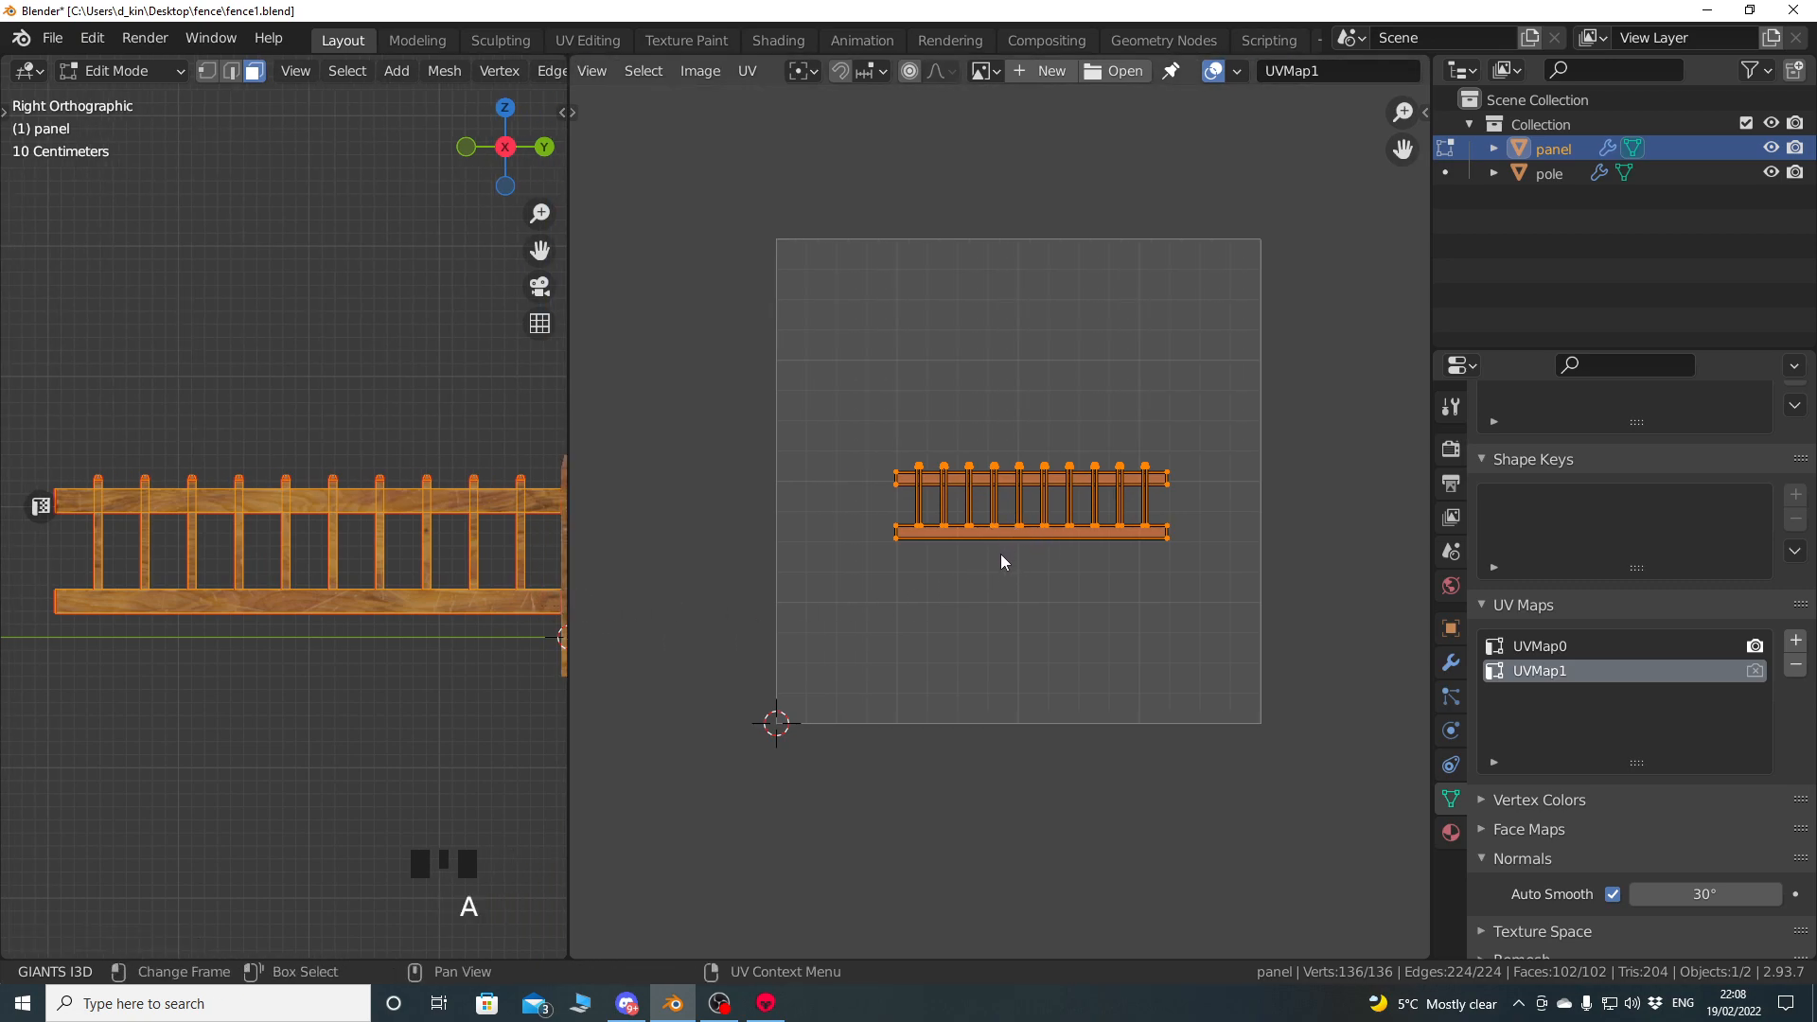
key("s")
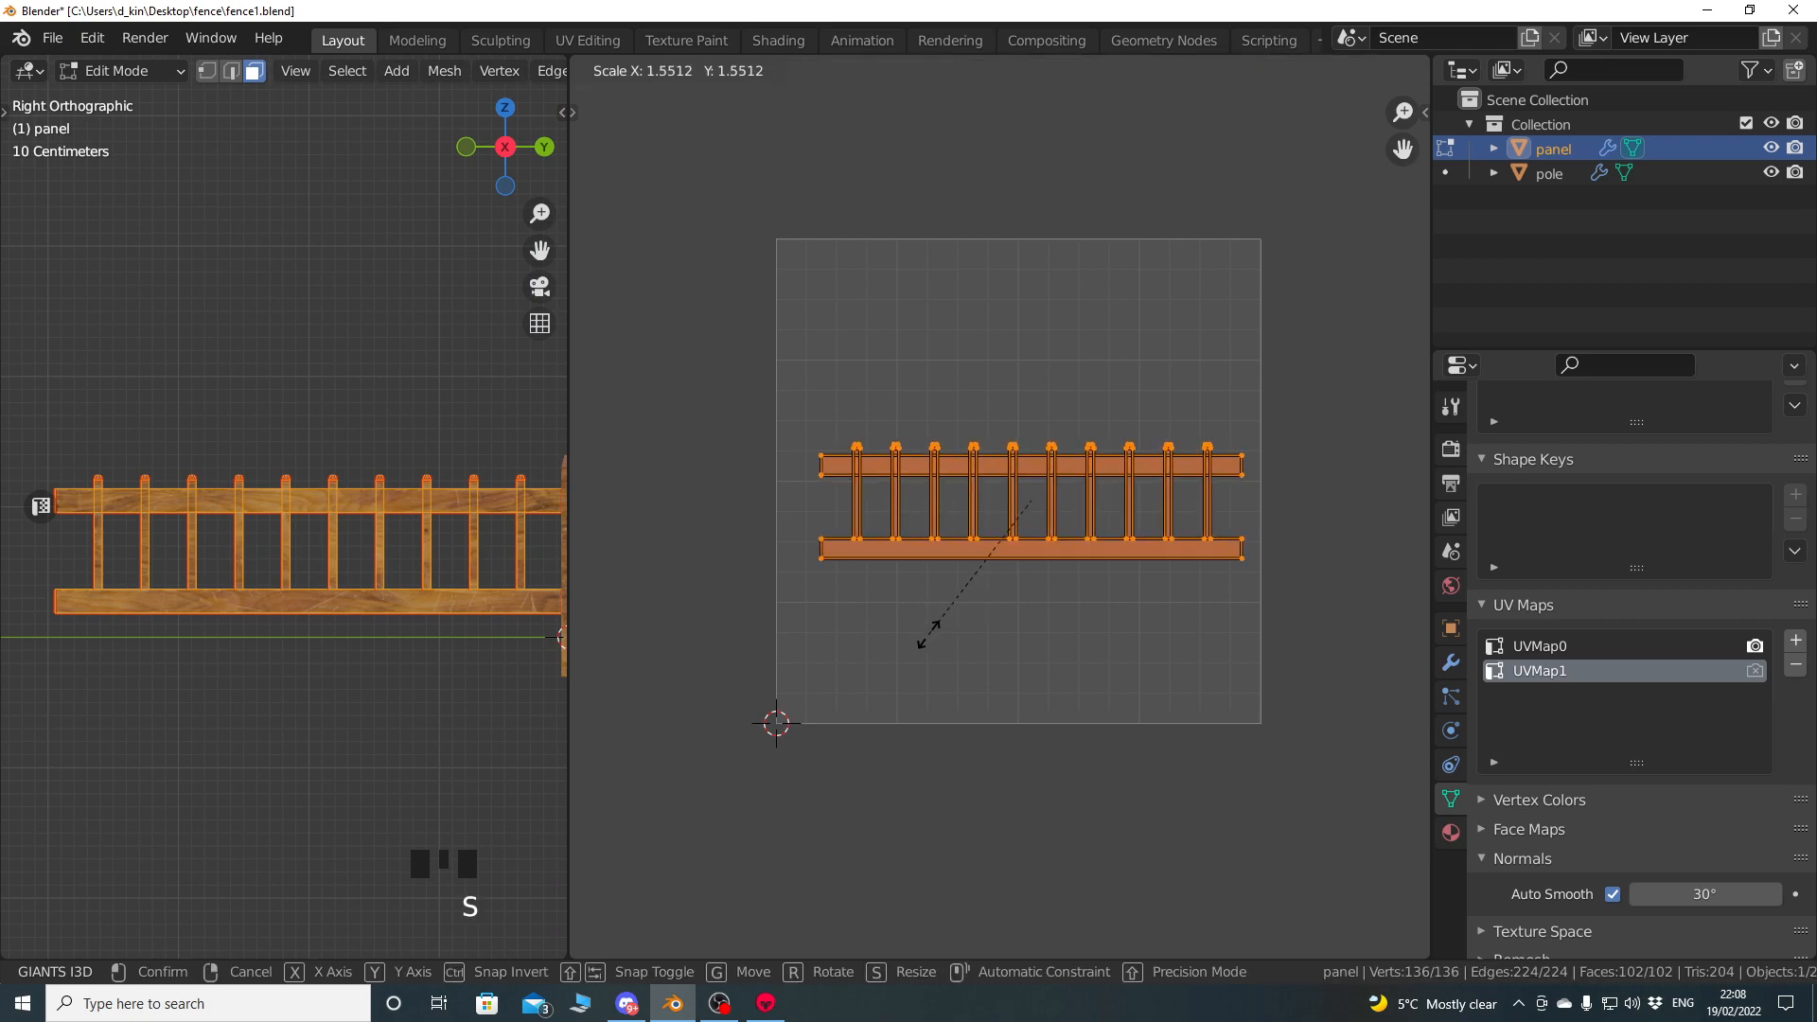
left_click(929, 632)
key("g")
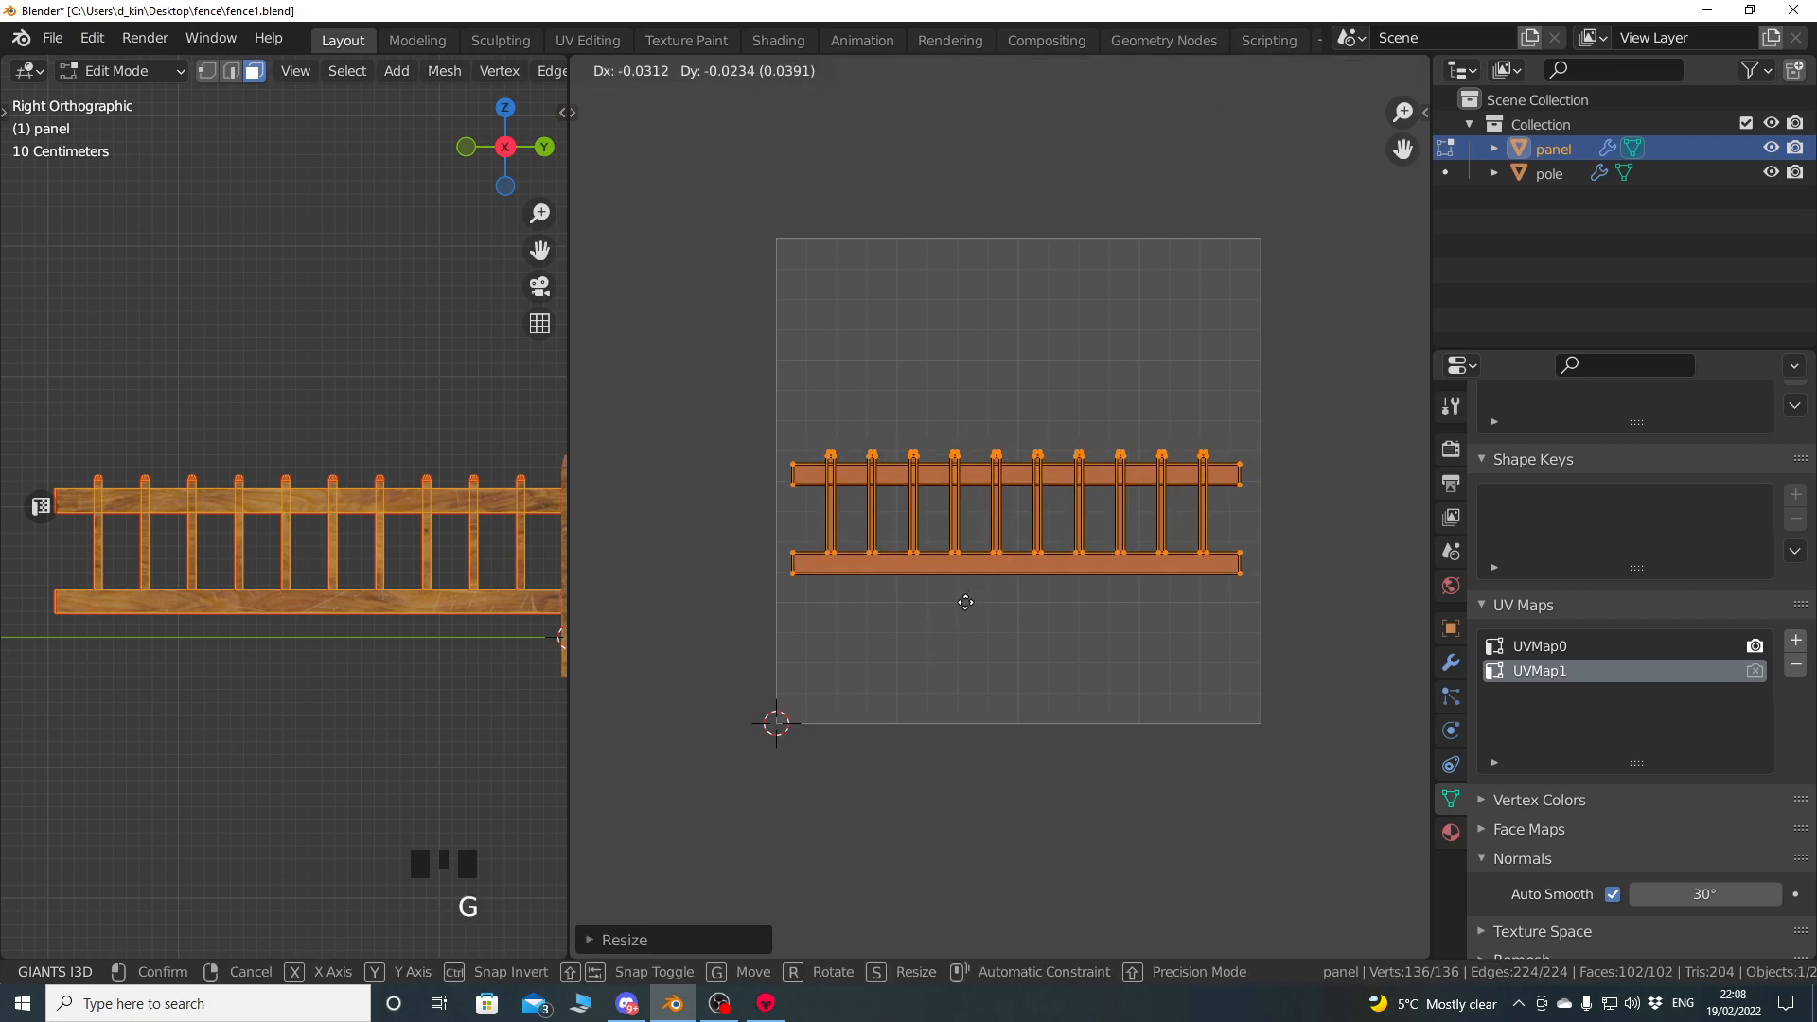
left_click(965, 606)
key("s")
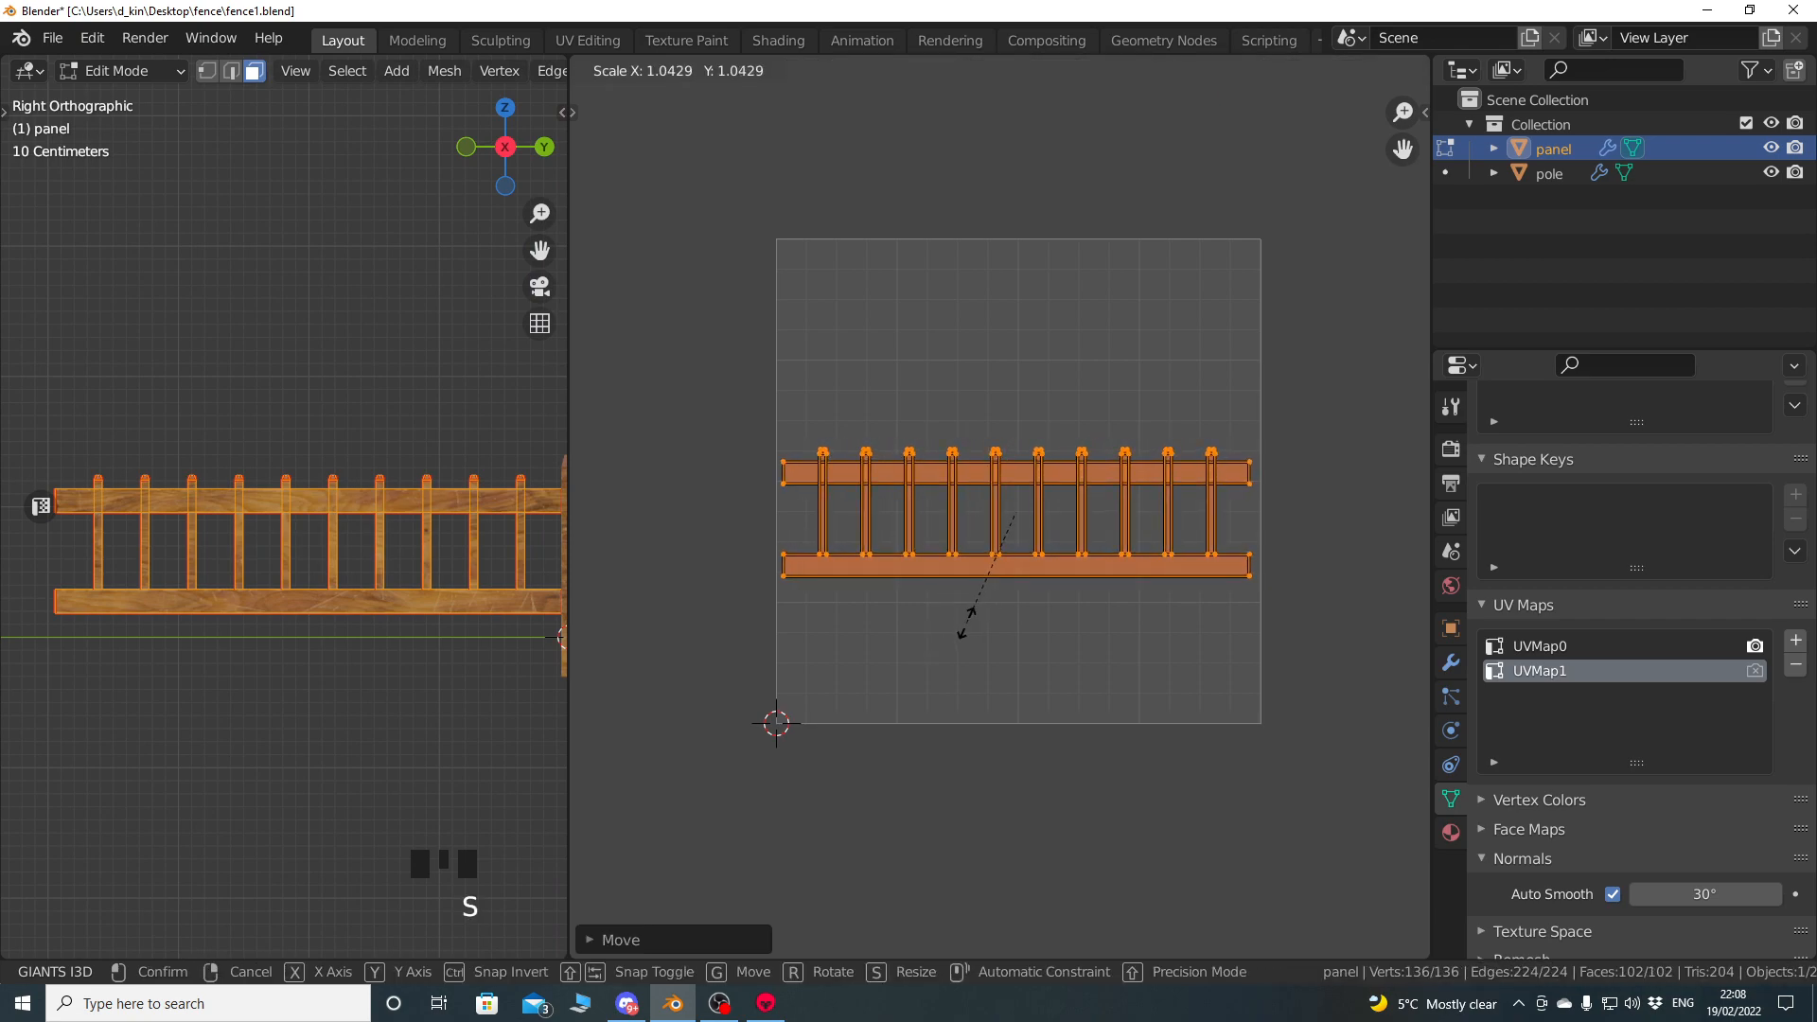
left_click(968, 632)
key("g")
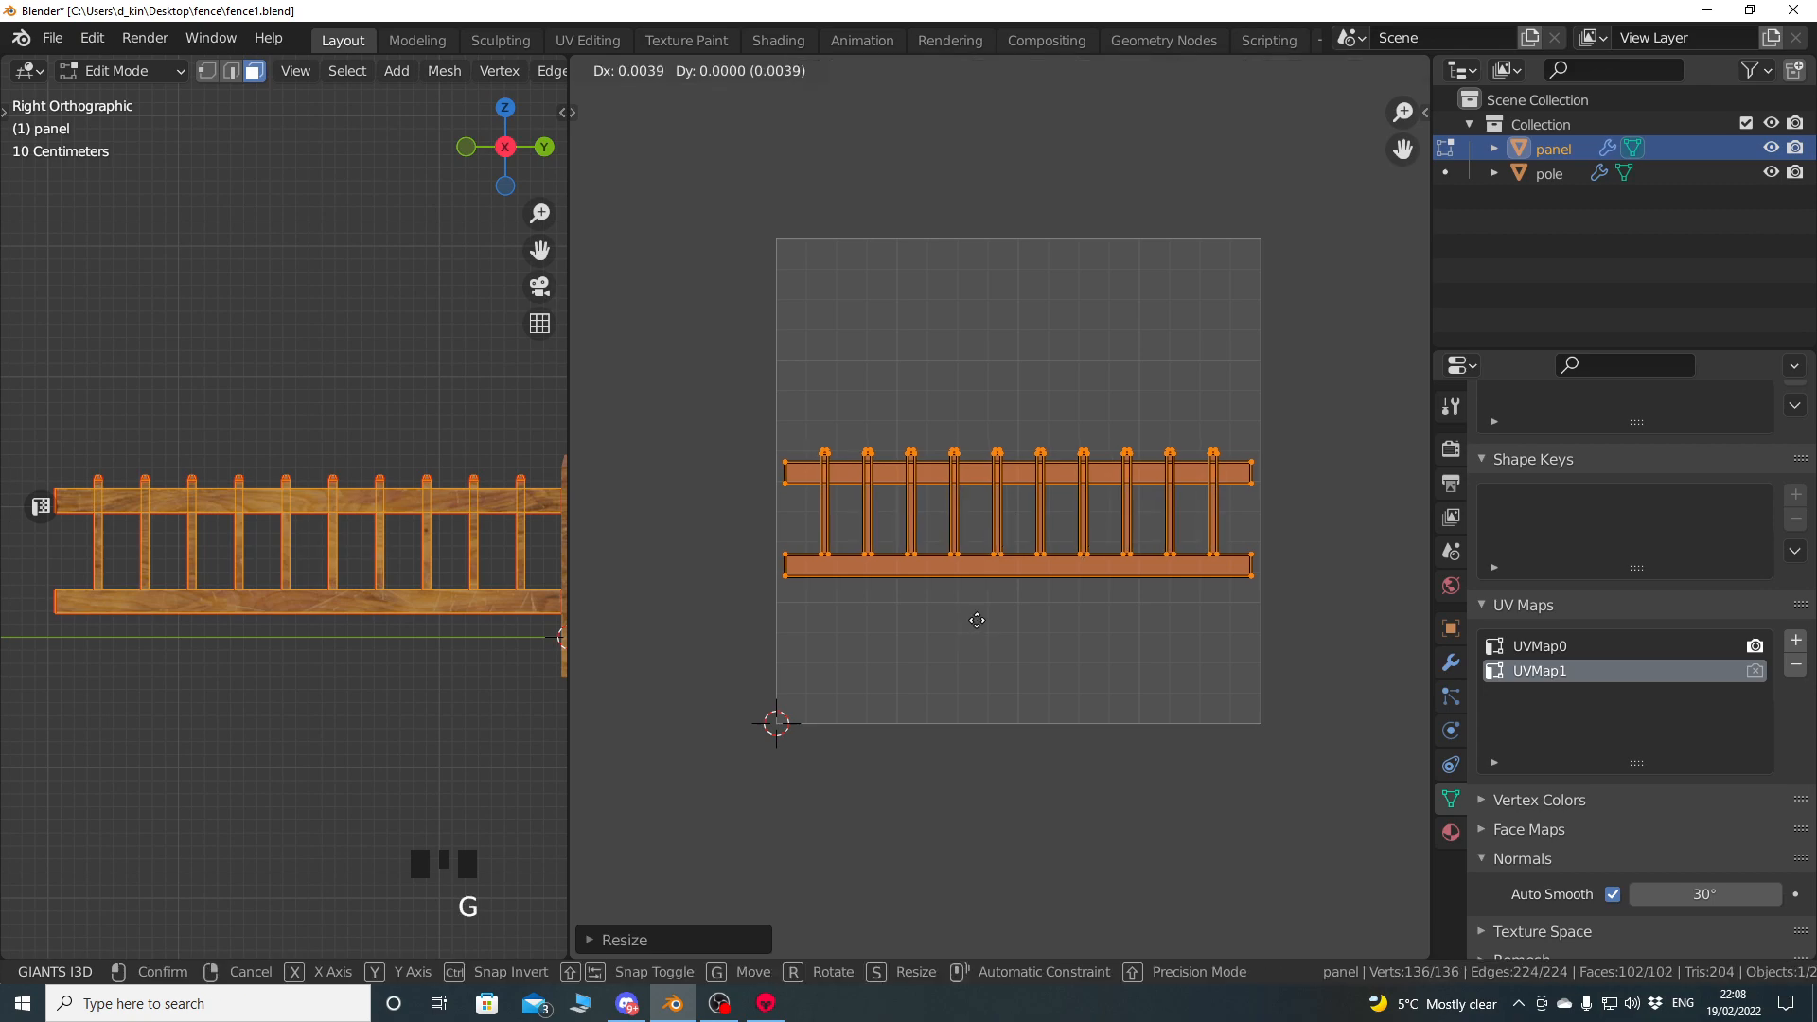
left_click(977, 622)
key("s")
left_click(978, 628)
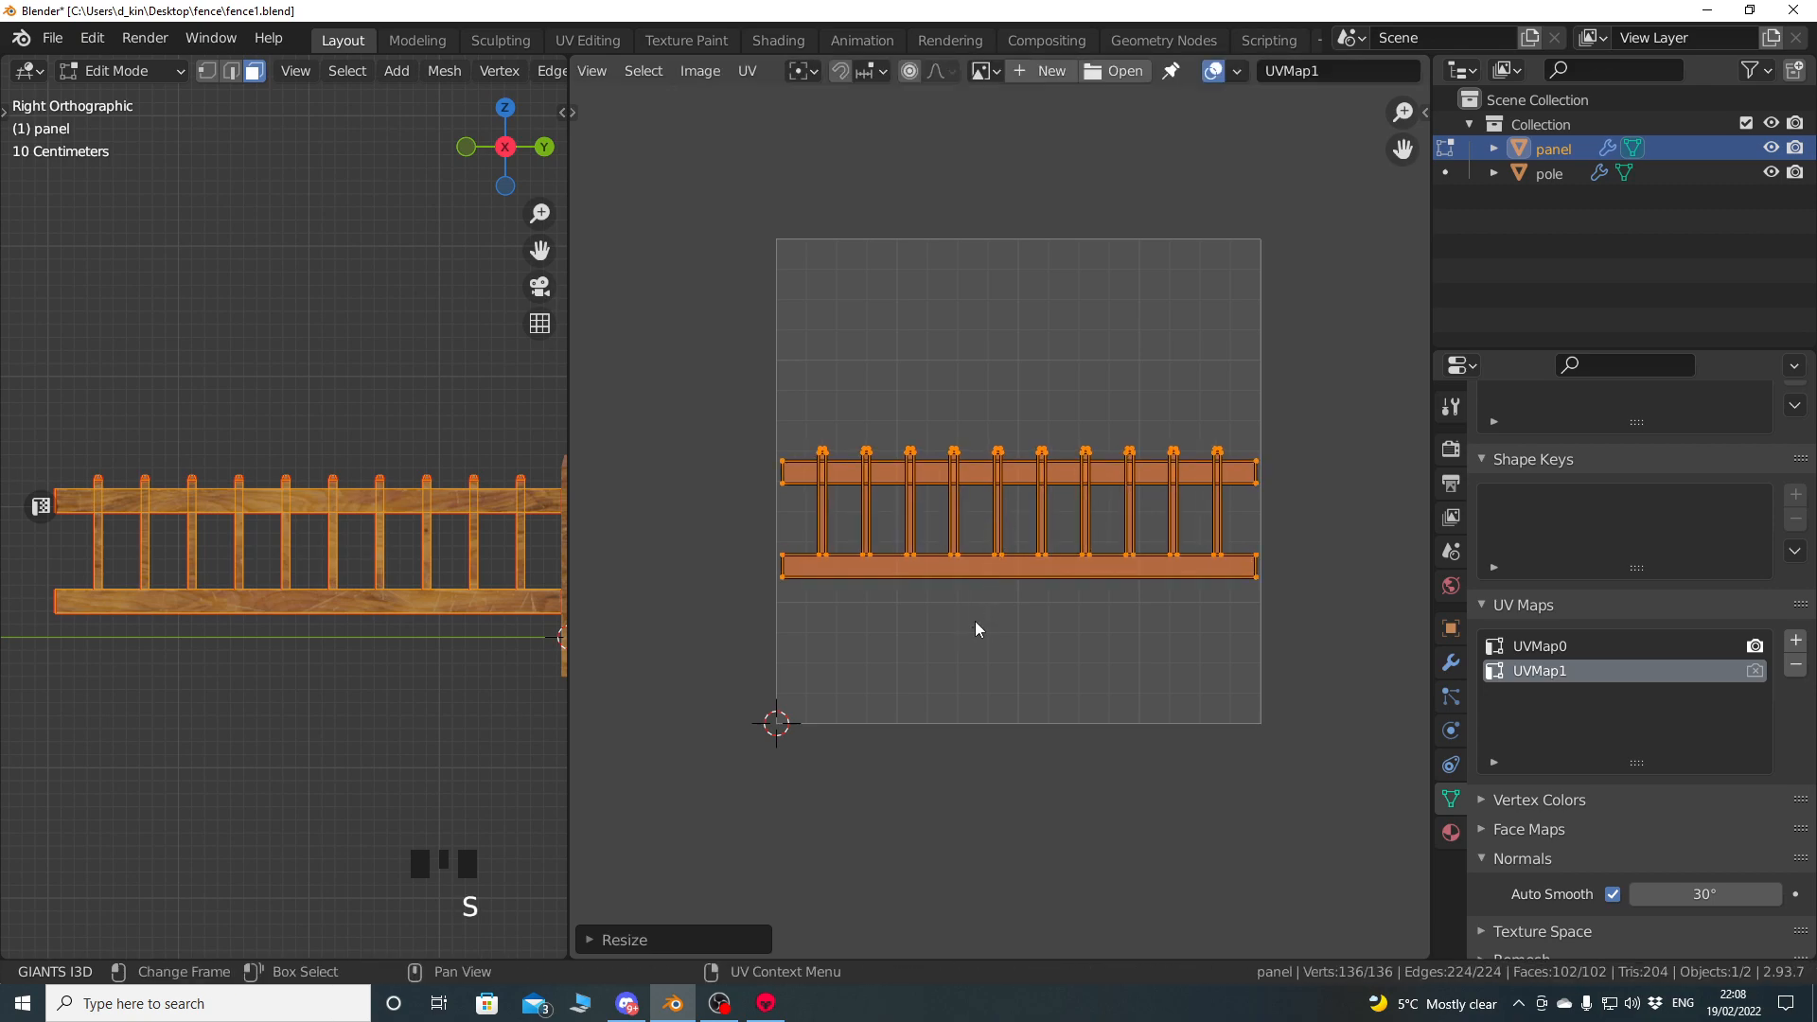
key("g")
left_click(975, 610)
Enable Constrain to Image Bounds and move the panel's UVMap1 layout into the lower-left corner of the UV square.
left_click(743, 73)
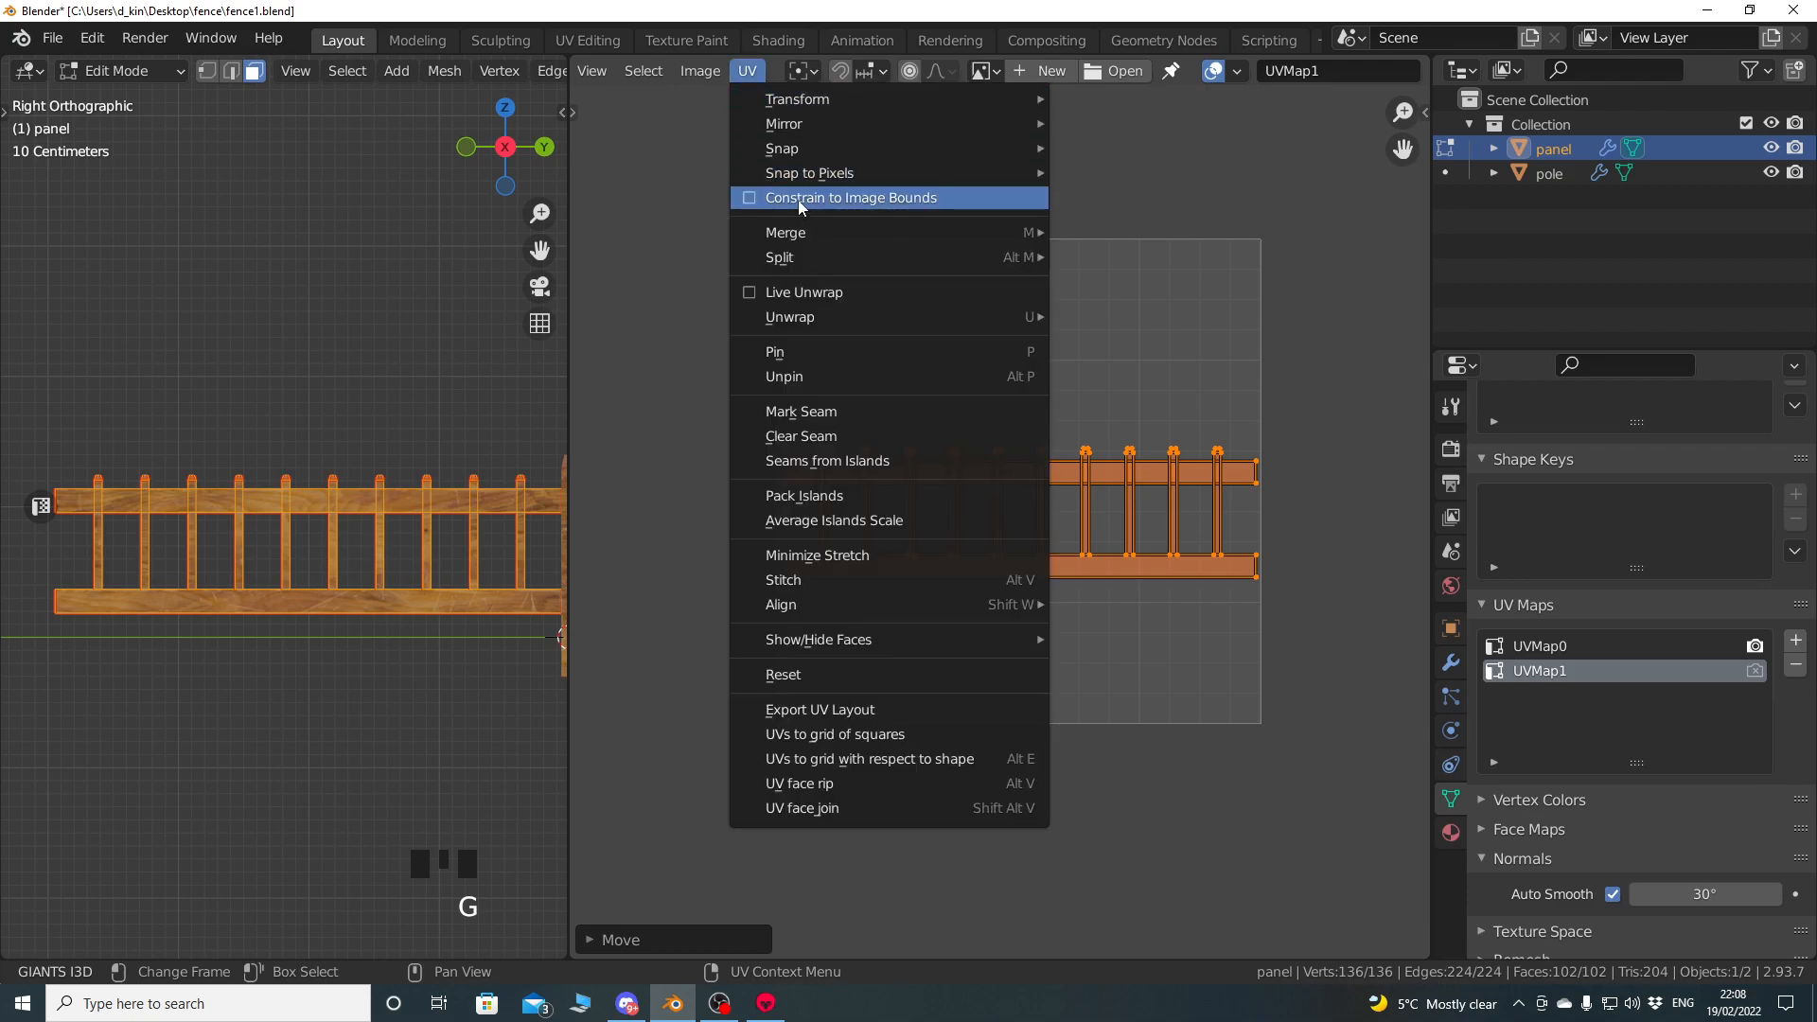
left_click(872, 201)
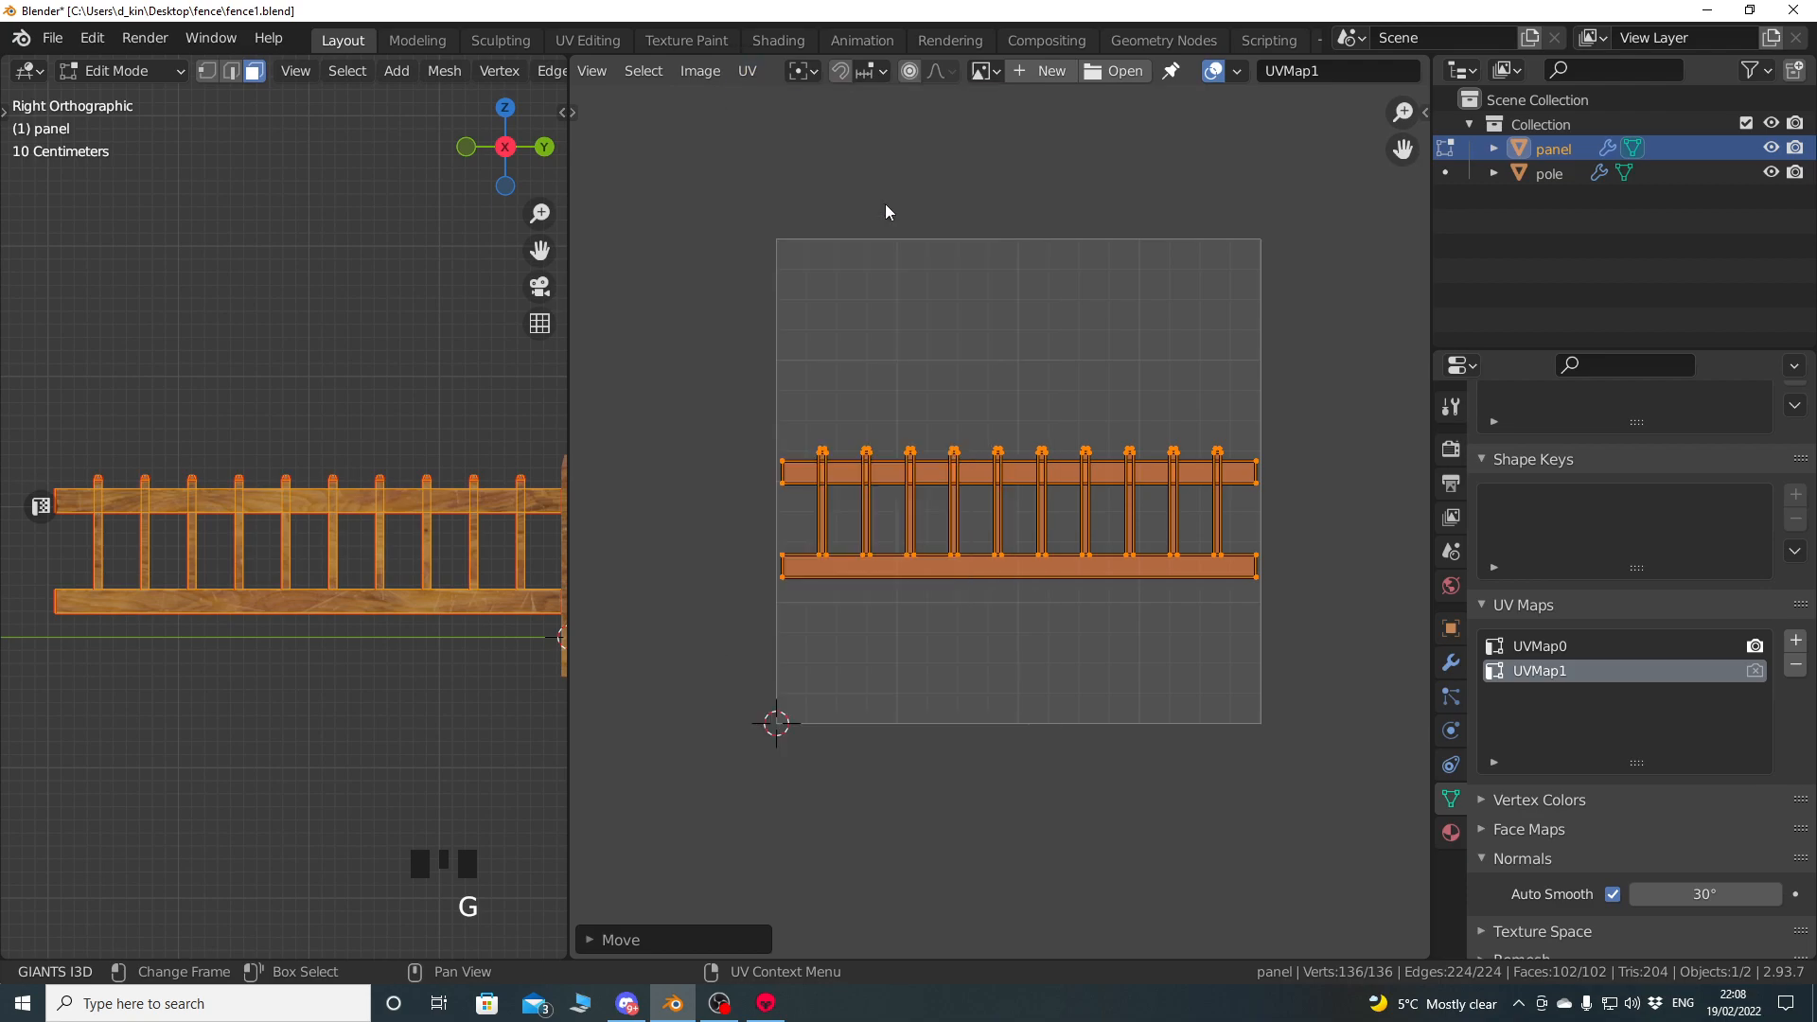
key("g")
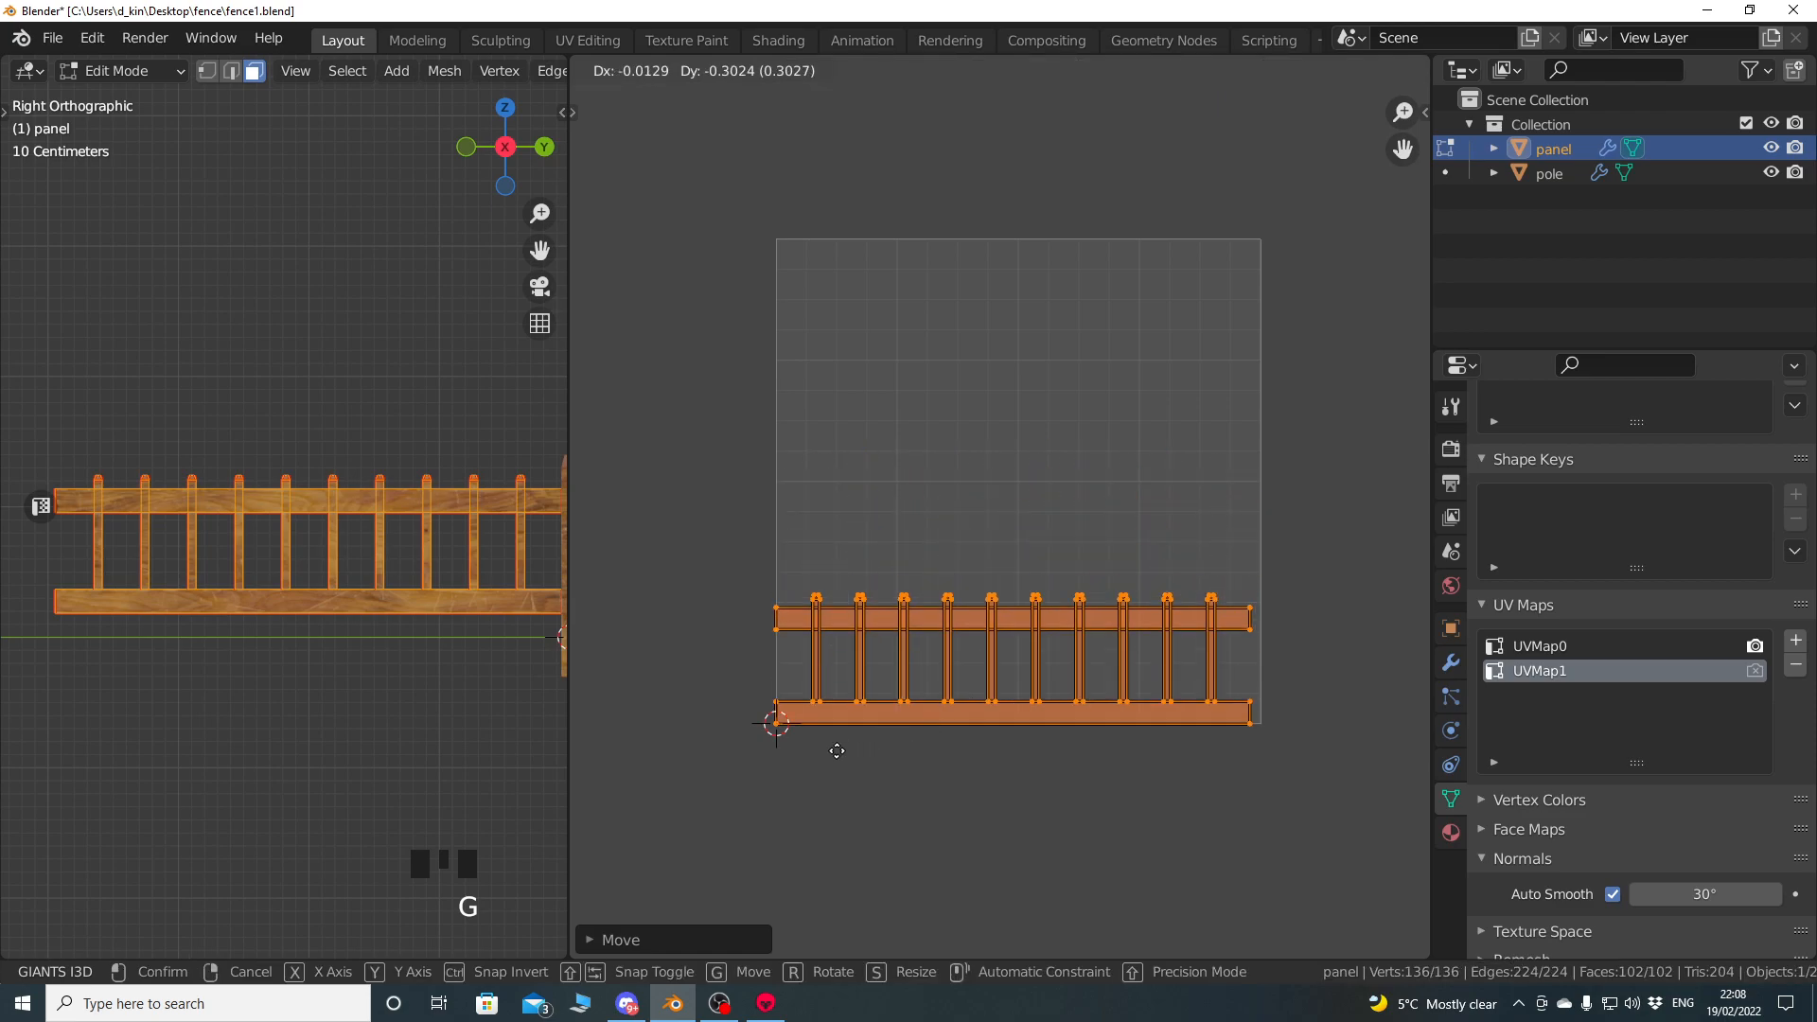
left_click(784, 757)
scroll(785, 757, "up", 5)
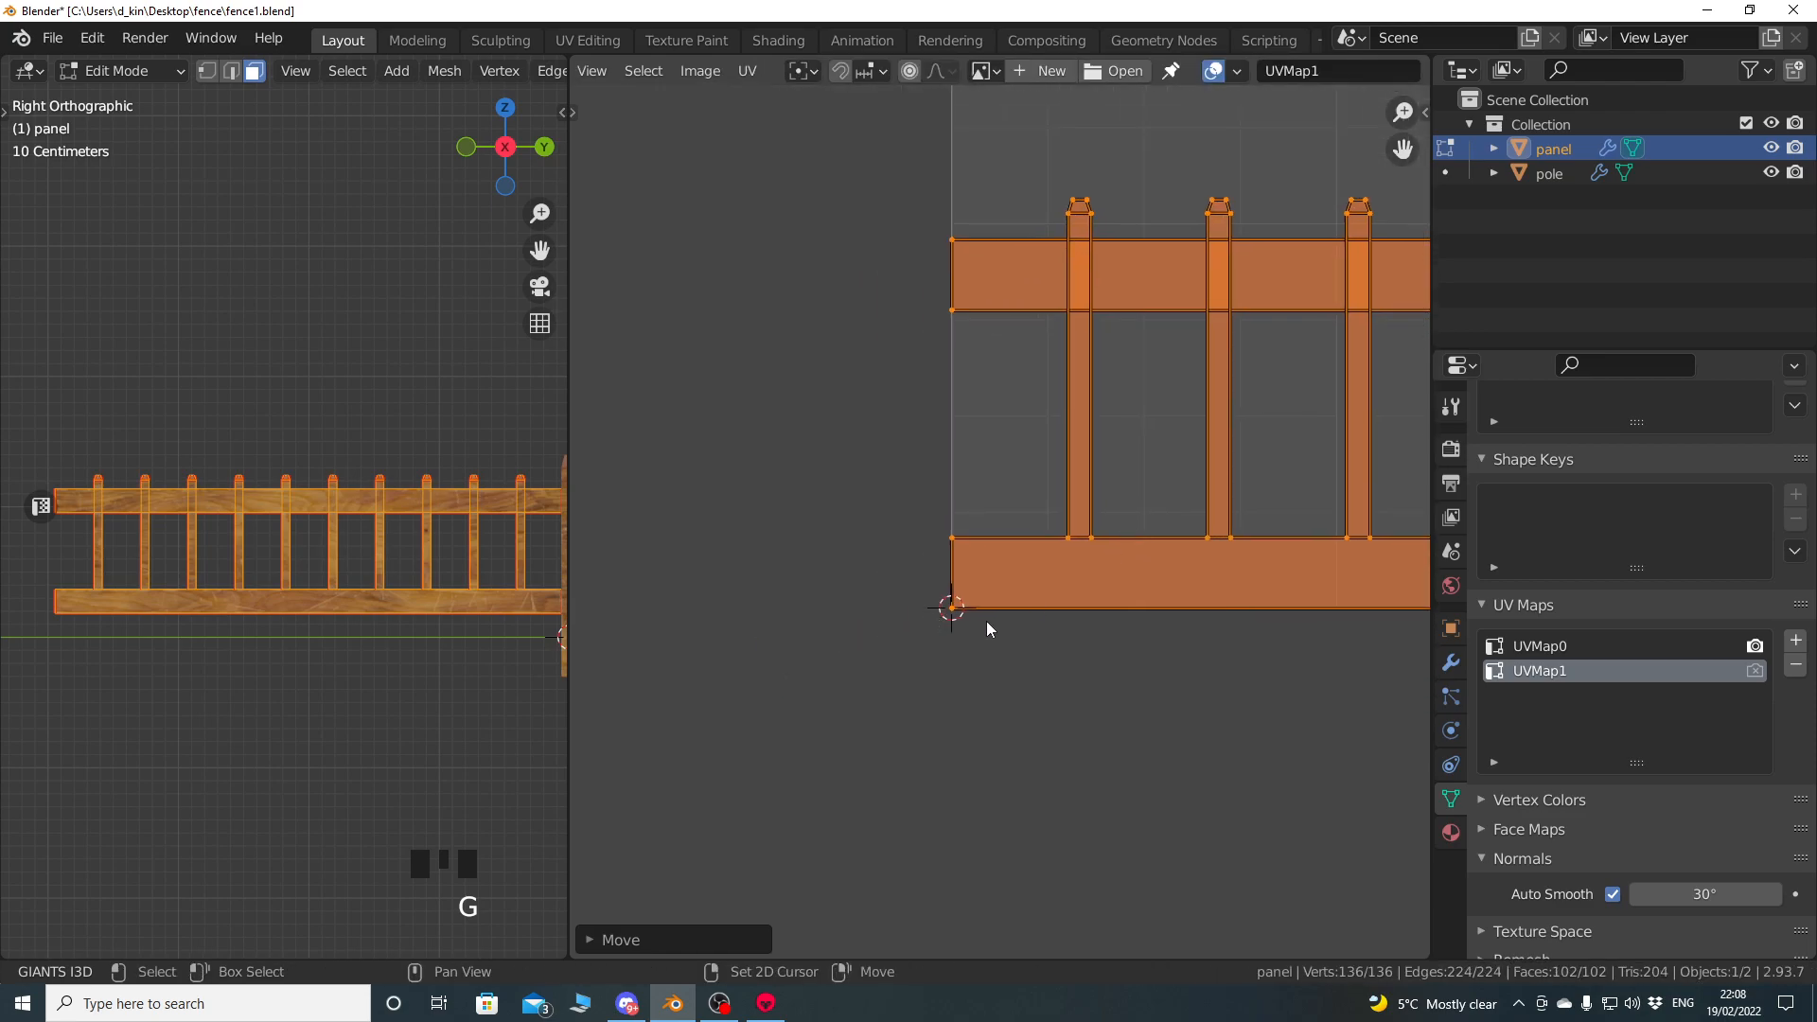
scroll(987, 621, "up", 2)
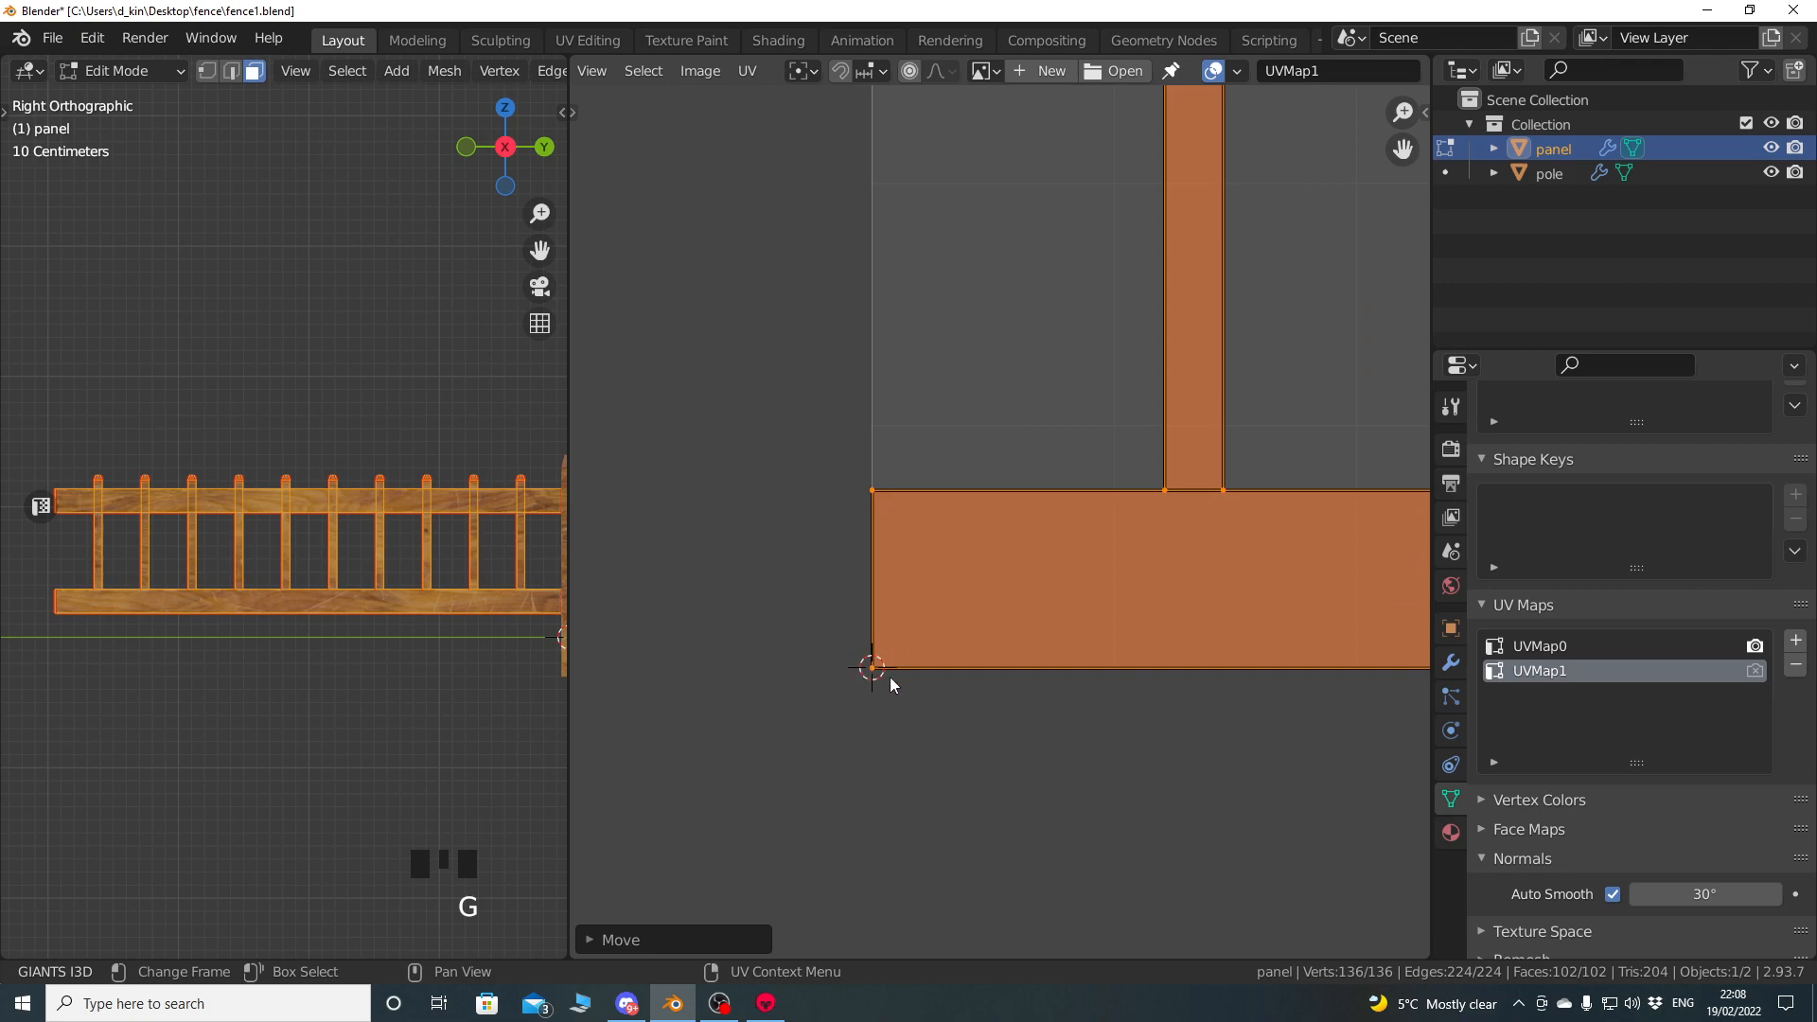
scroll(903, 669, "down", 9)
middle_click_drag(1008, 544, 885, 647)
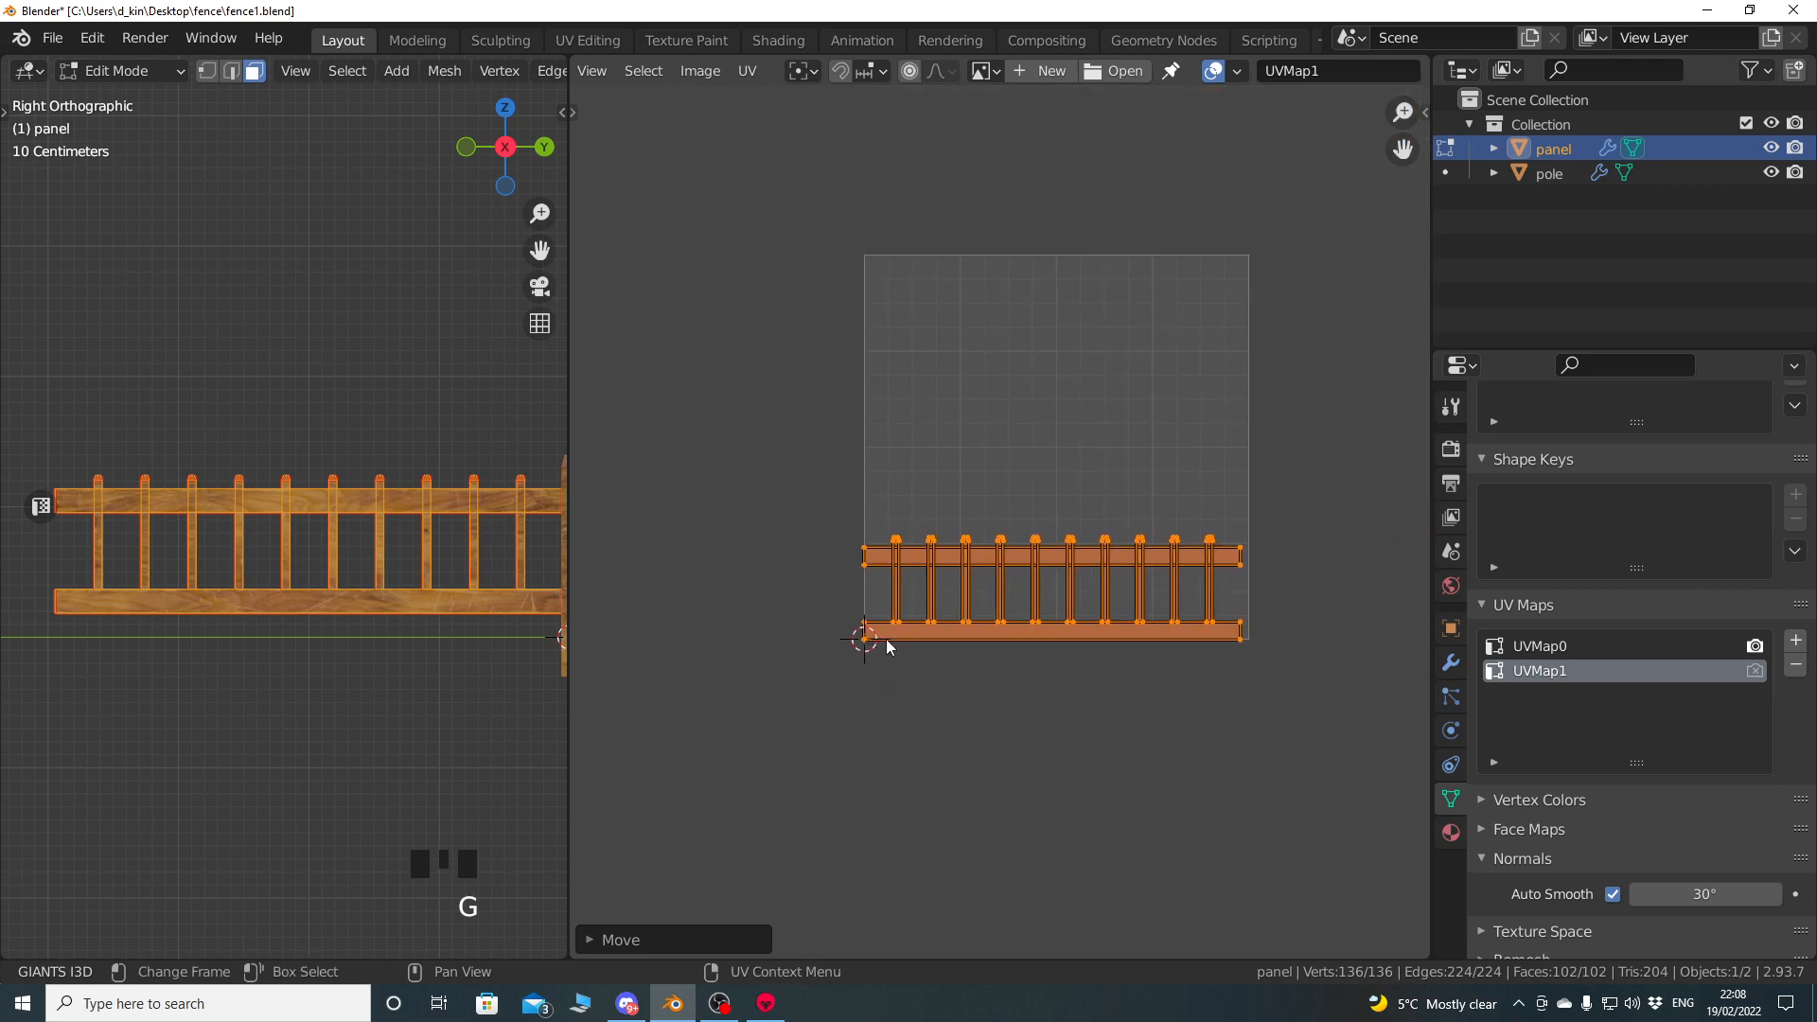
mouse_move(1043, 569)
middle_mouse_down("shift")
mouse_move(1031, 587)
mouse_move(1013, 572)
middle_mouse_up("shift")
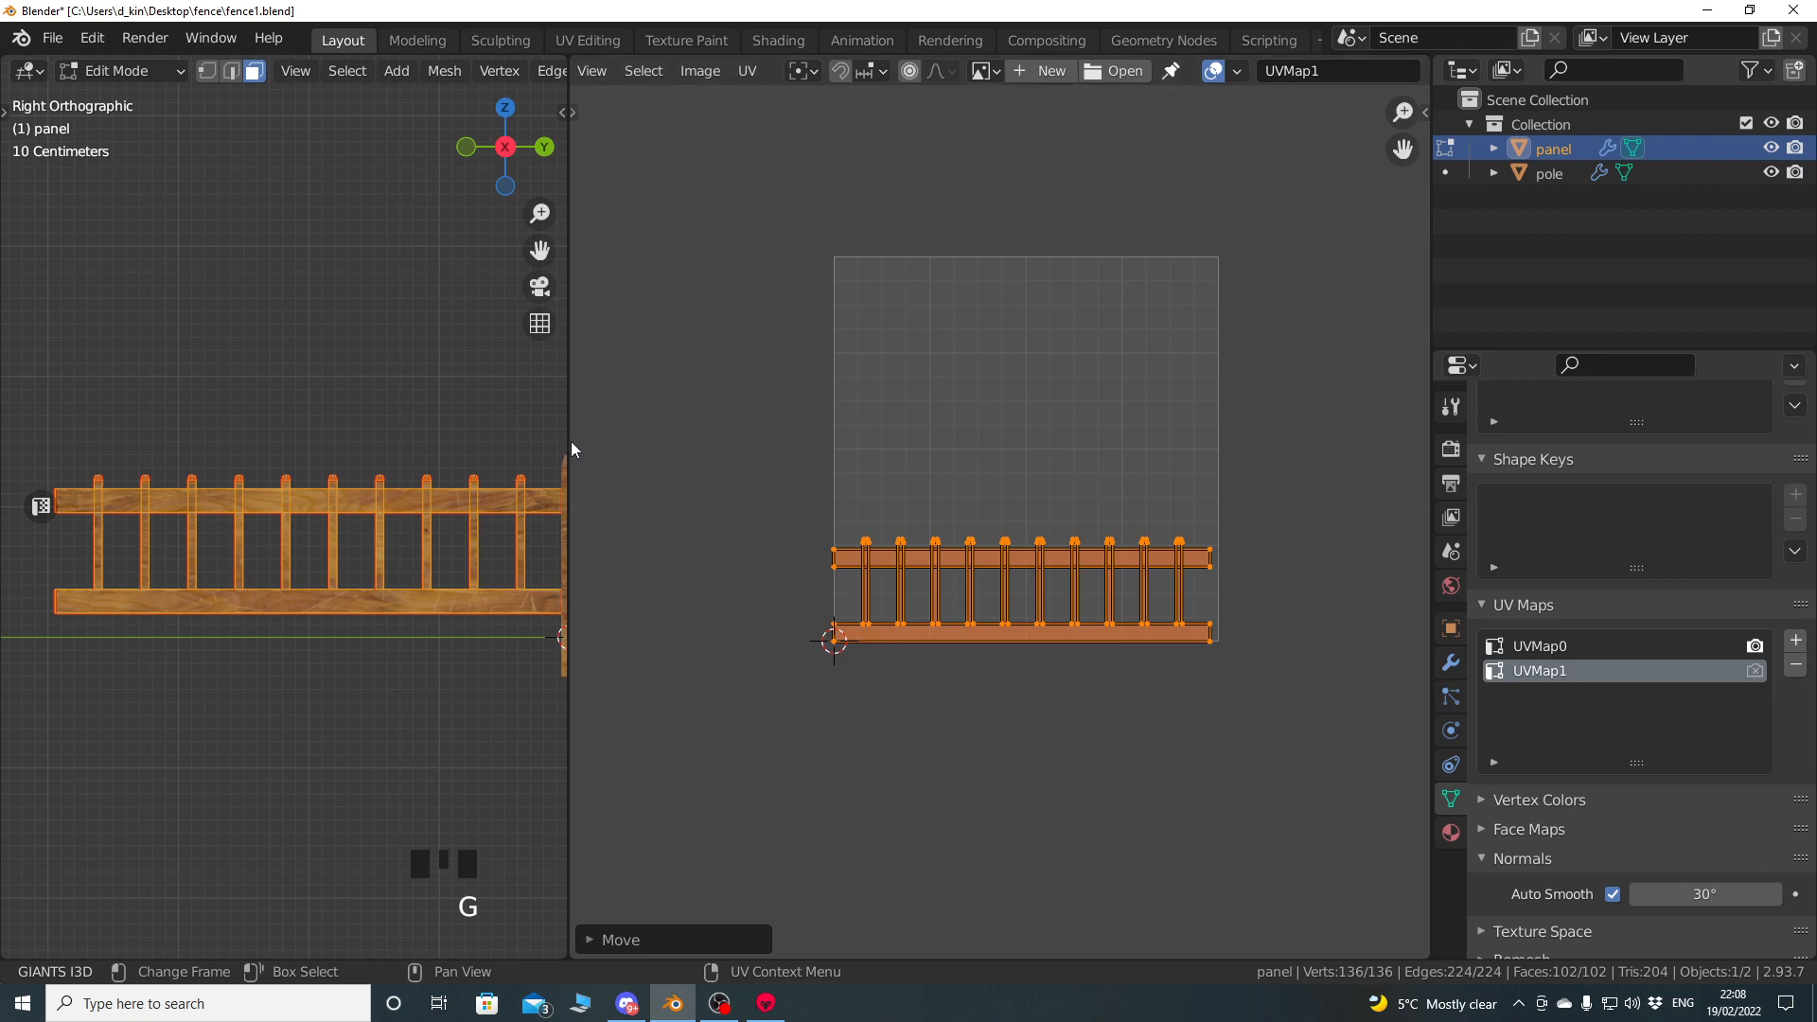
Return to Object Mode, select the pole and rename its existing UV map to UVMap0.
left_click_drag(571, 441, 807, 440)
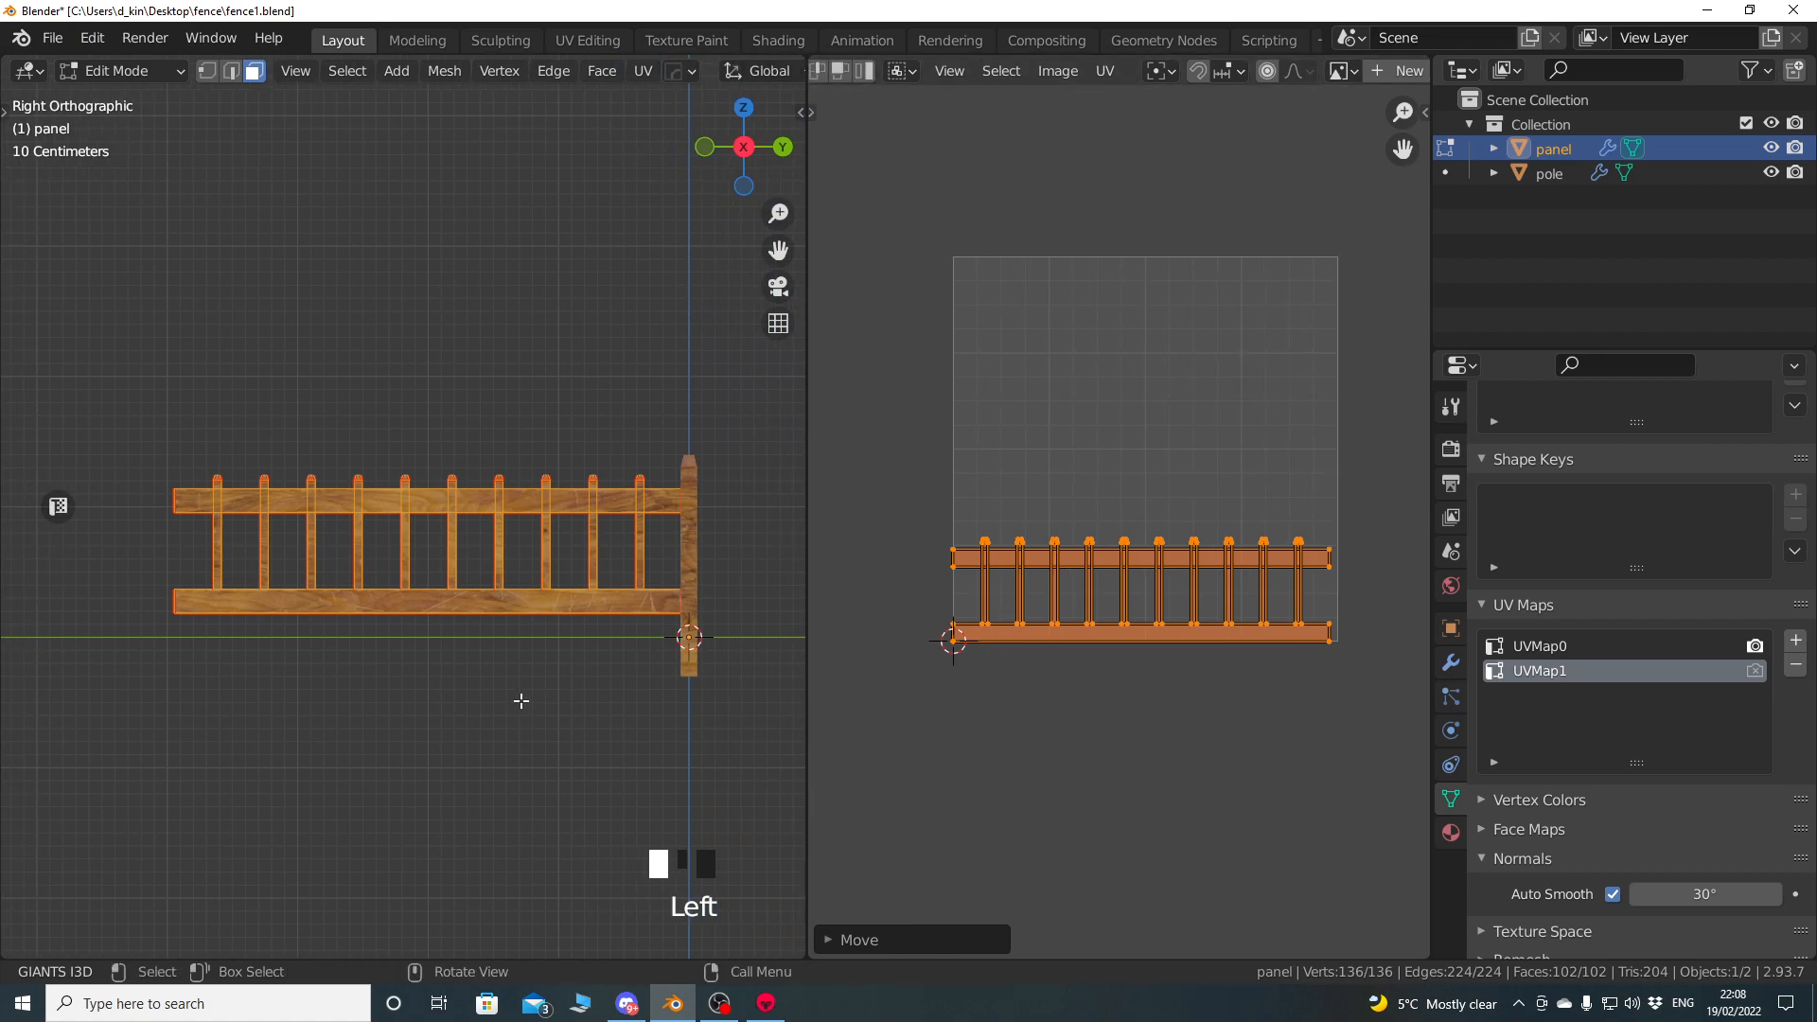
key("Tab")
left_click(692, 547)
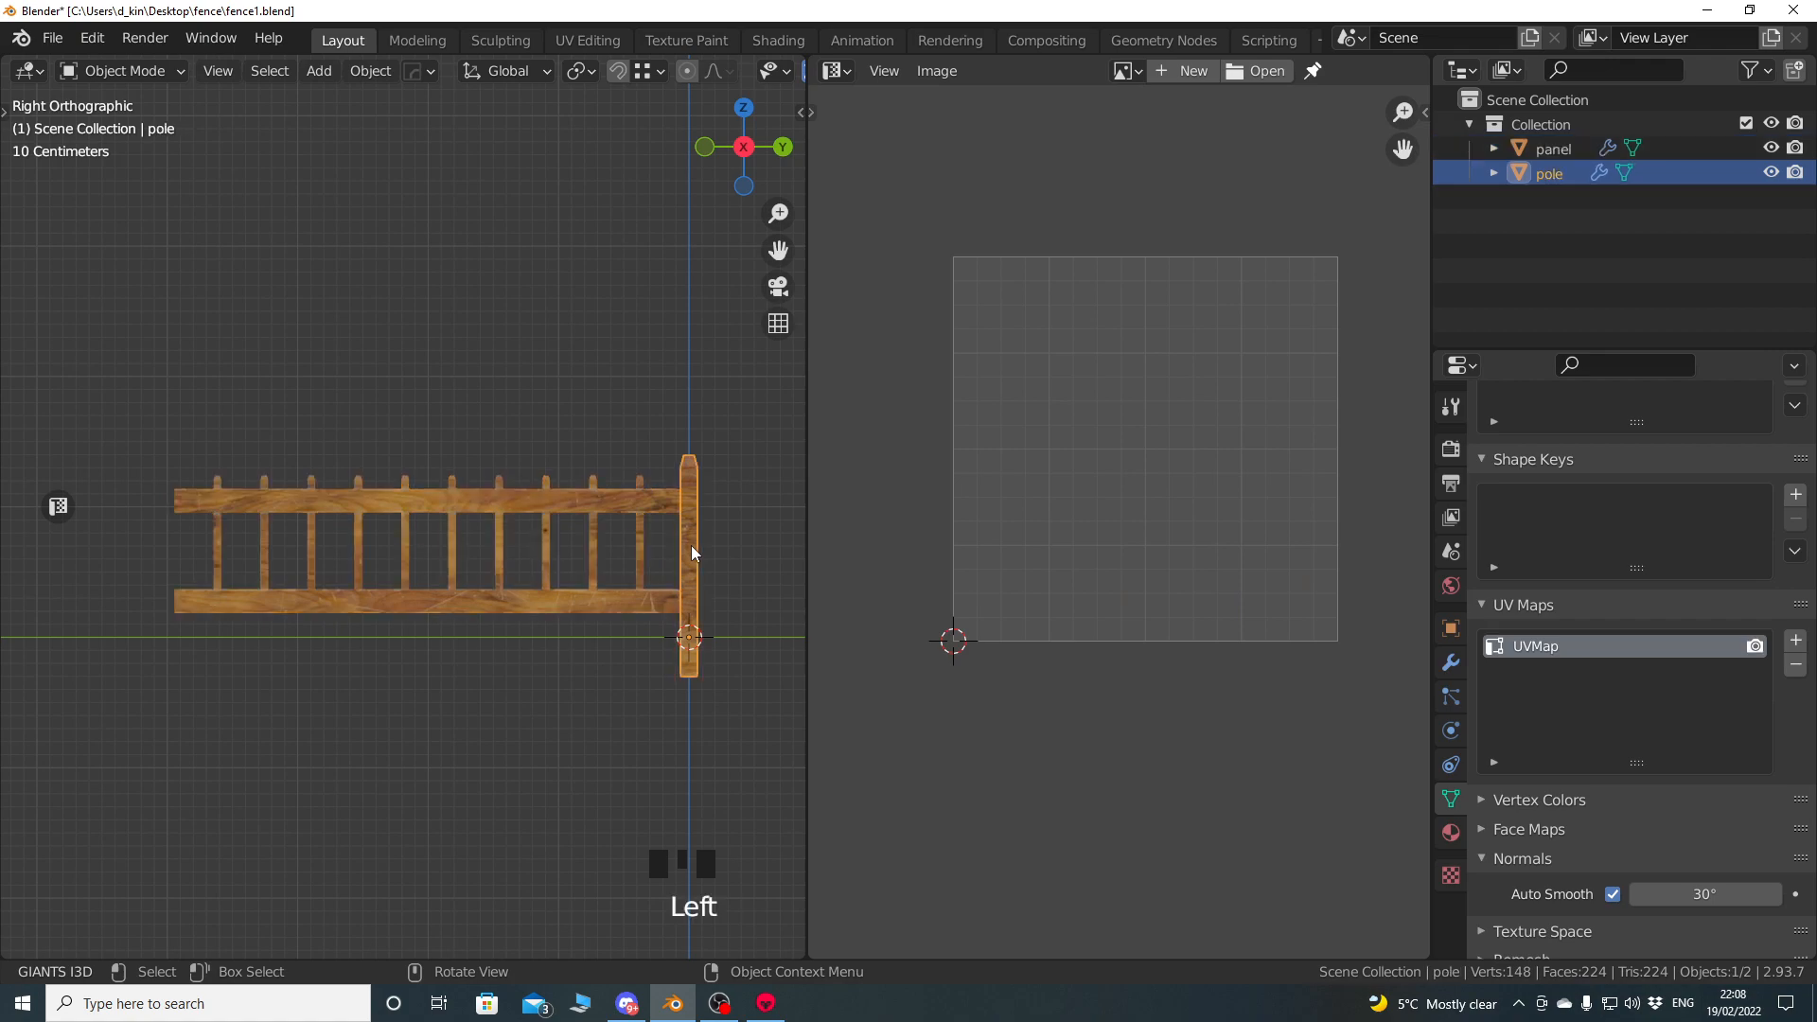
double_click(1590, 647)
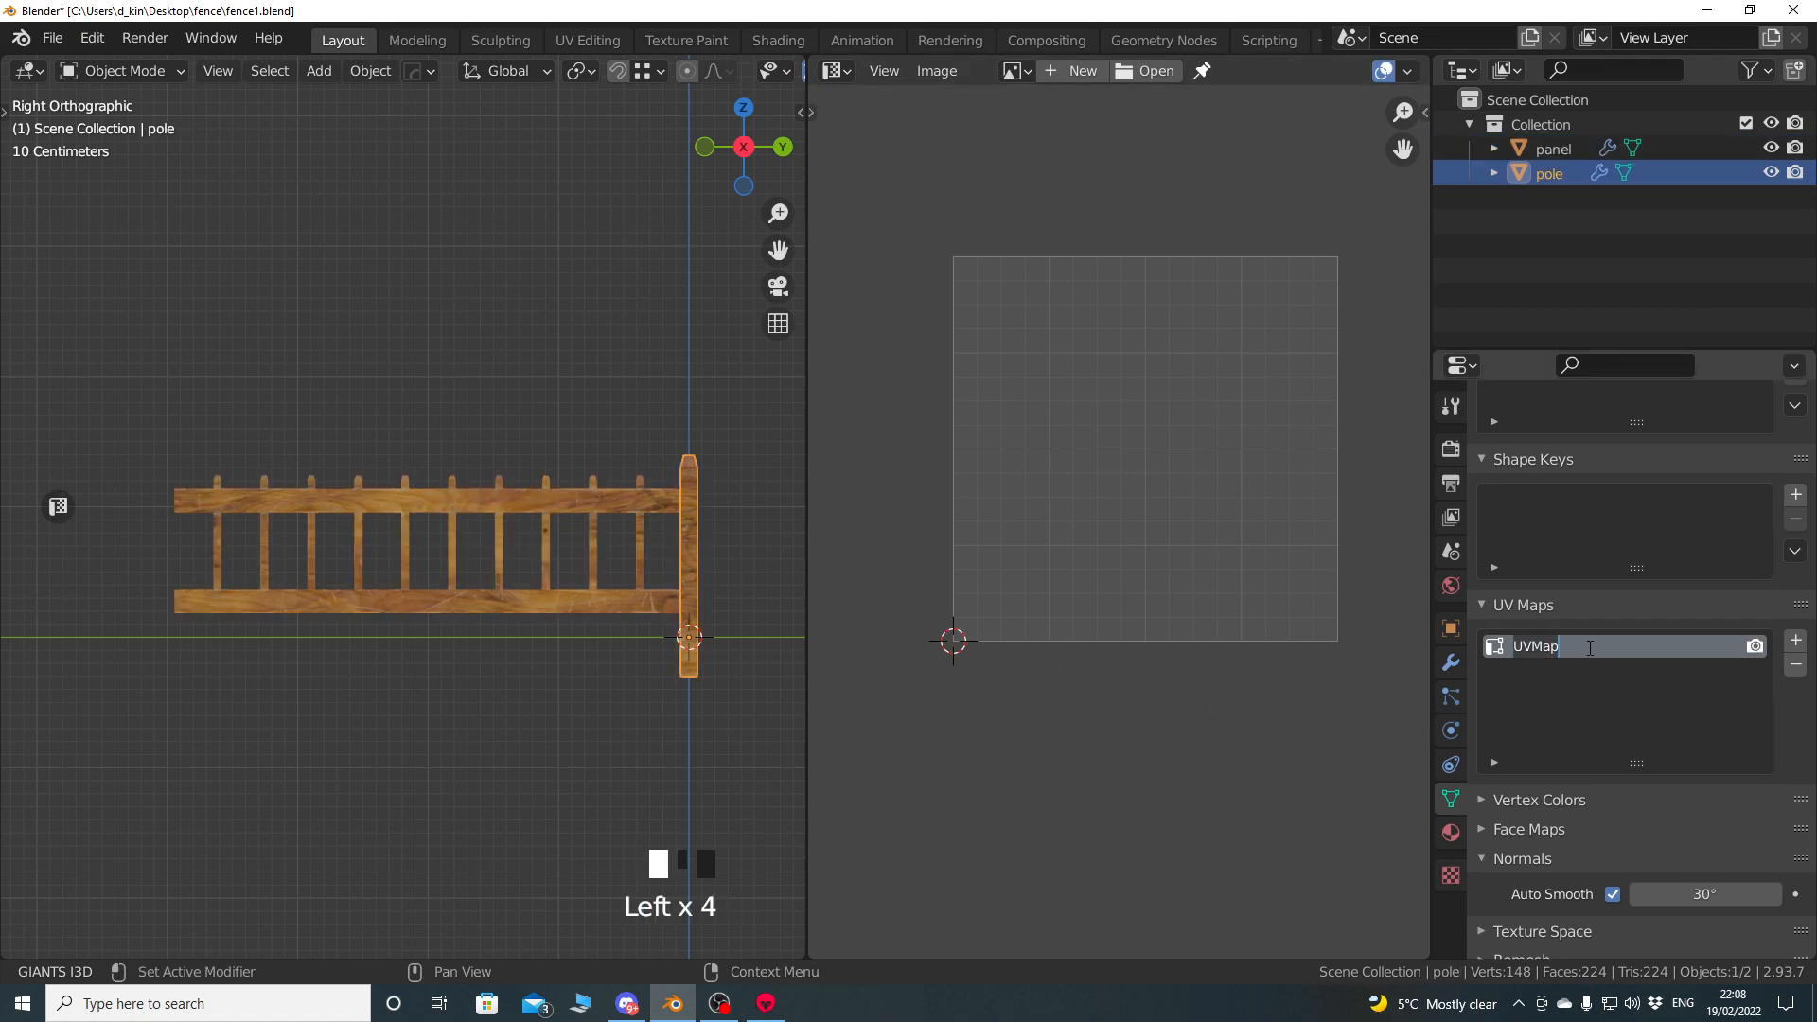
left_click(1595, 650)
type("0")
key("Return")
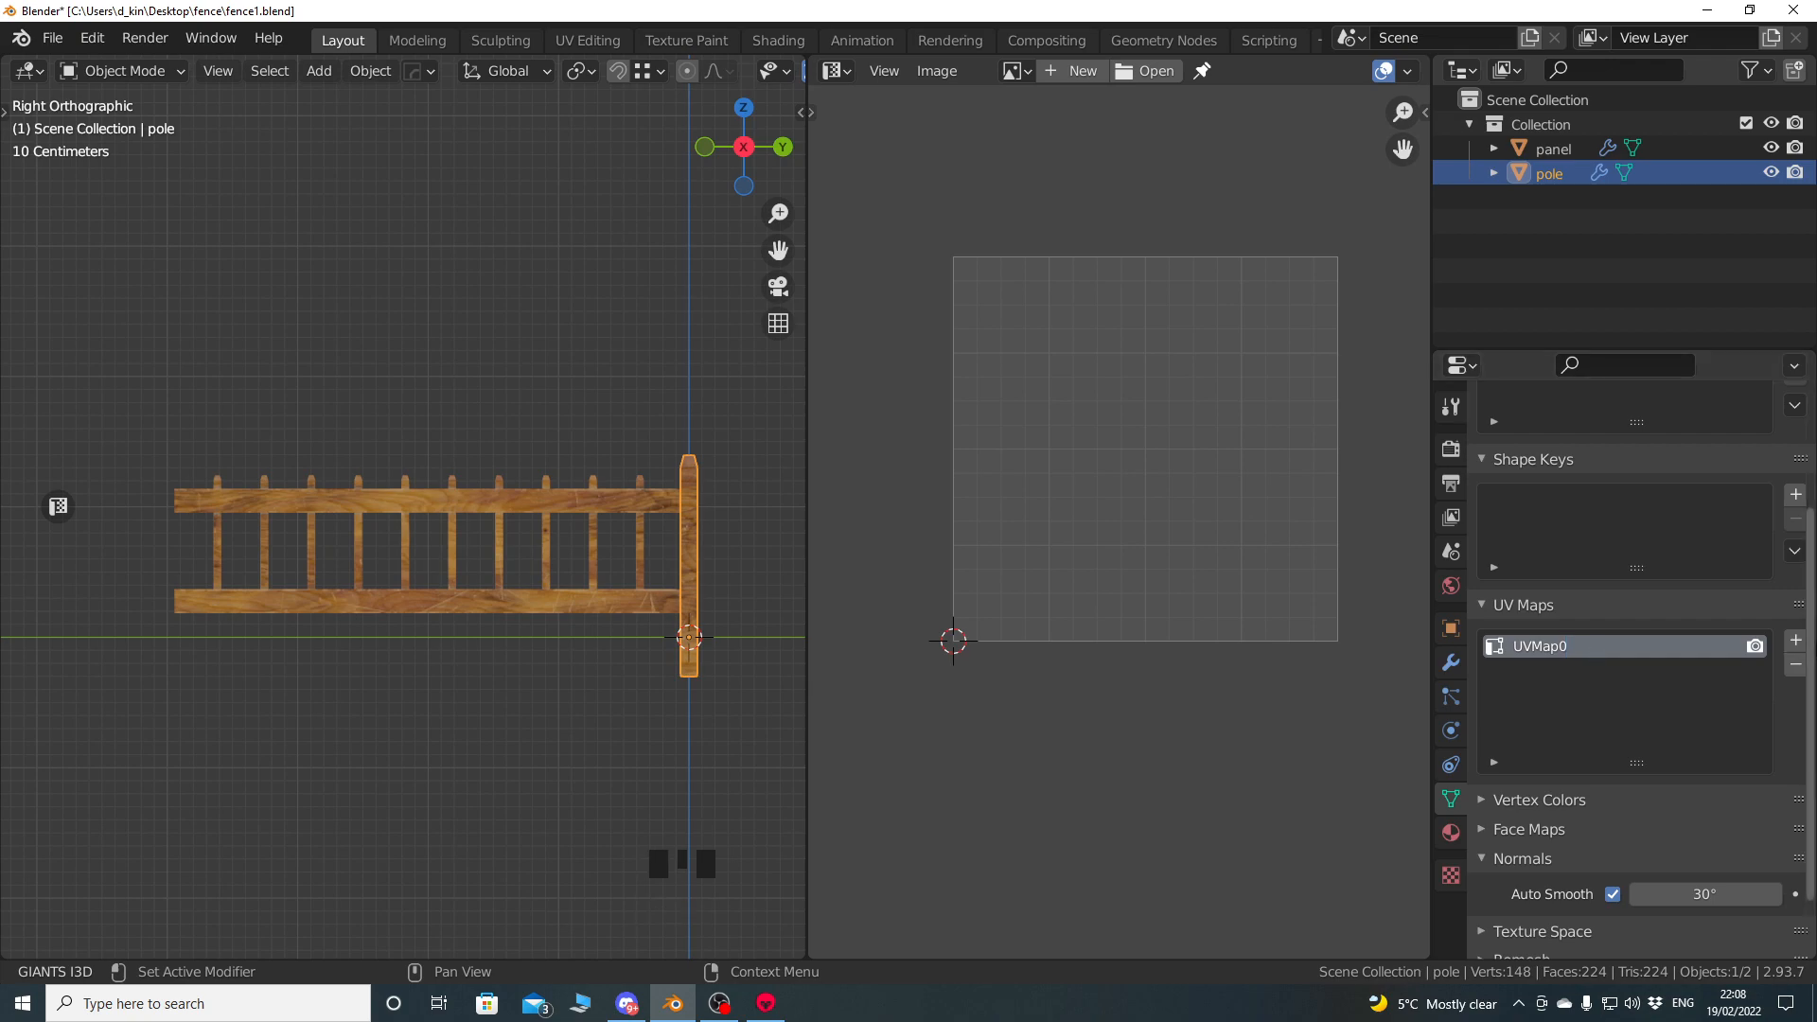
Add a second UV map to the pole and name it UVMap1.
left_click(1795, 641)
left_click(1576, 671)
double_click(1577, 671)
type("1")
key("Return")
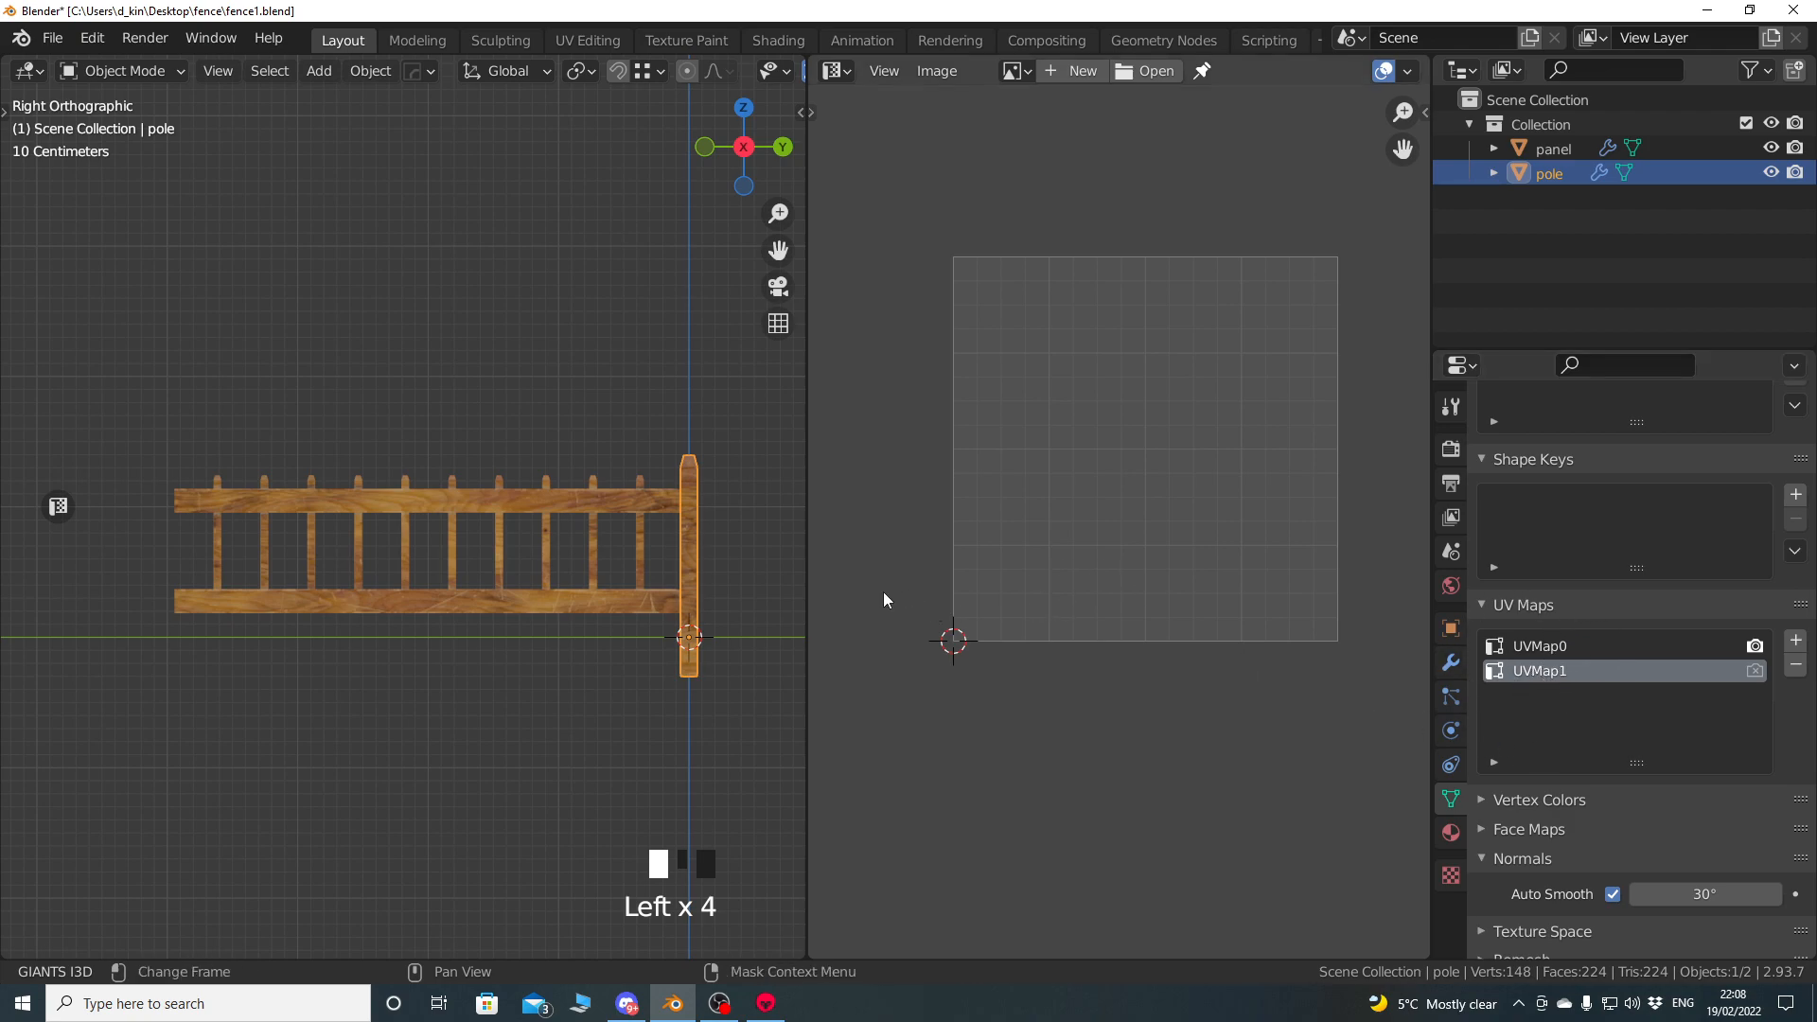
Join the UV Editor area into the 3D viewport and switch the viewport to Solid shading.
right_click(805, 577)
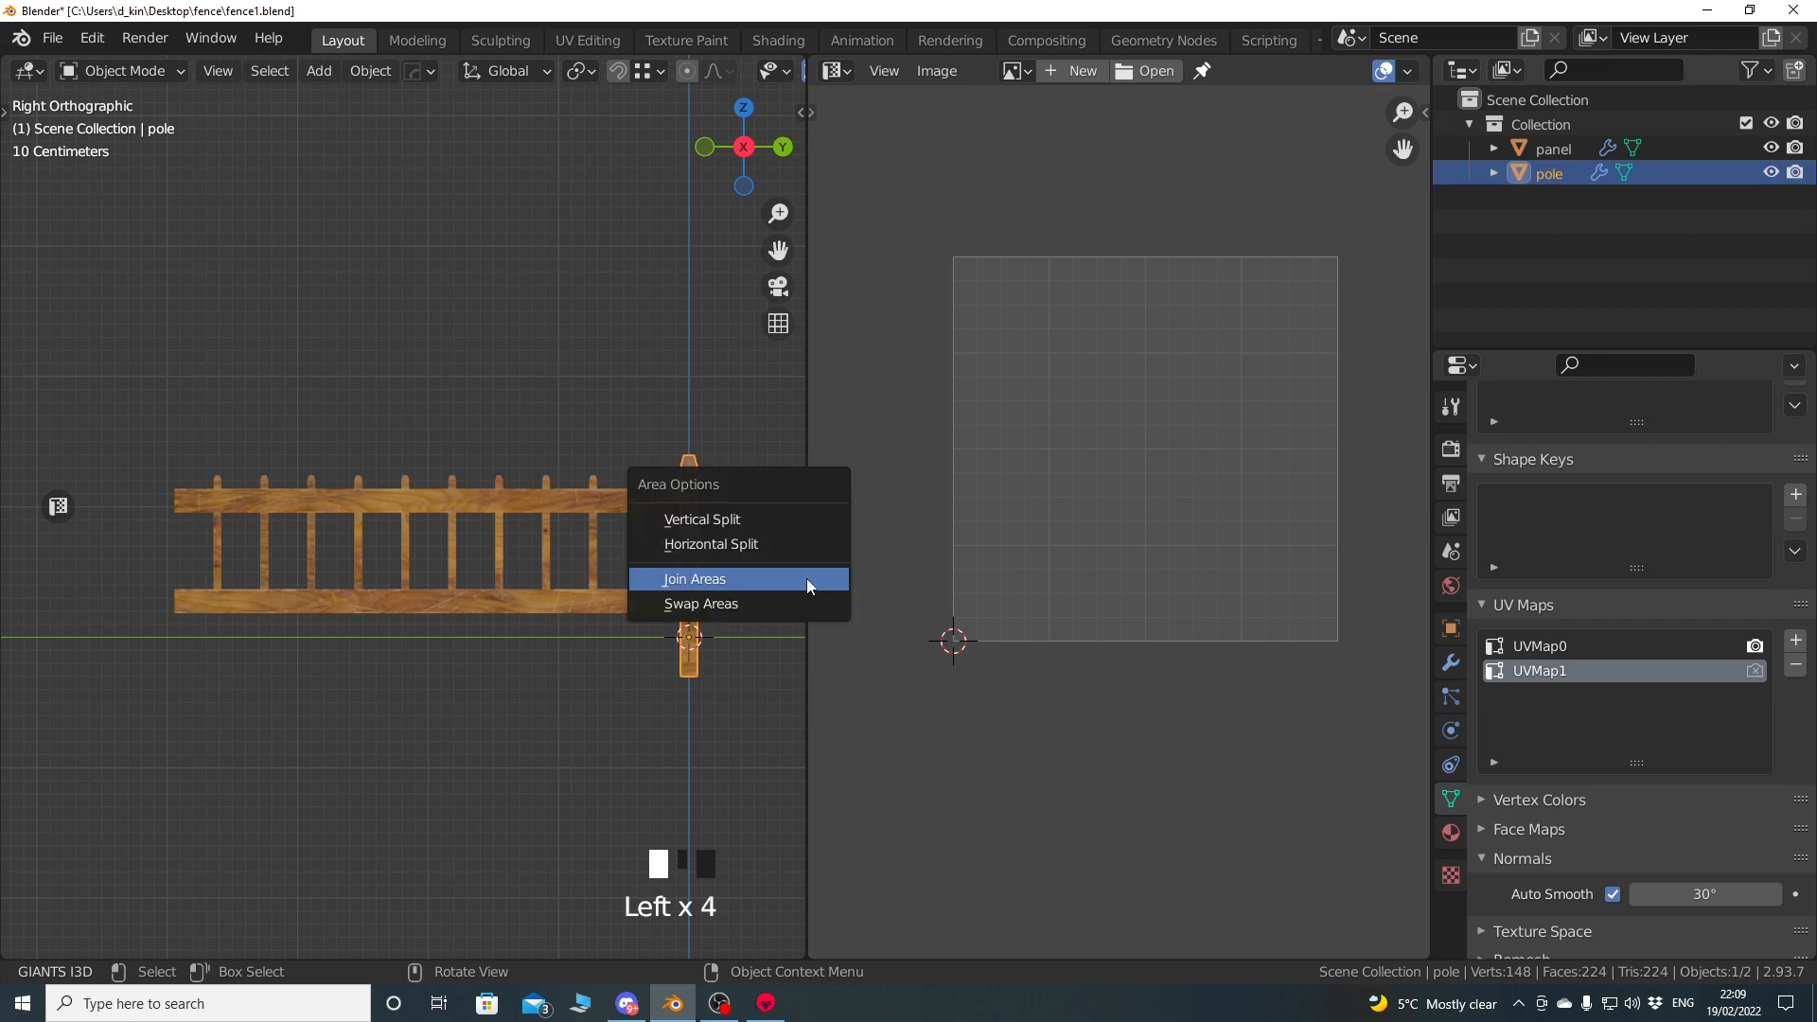
left_click(808, 580)
left_click(1050, 568)
mouse_move(769, 555)
middle_mouse_down()
mouse_move(810, 604)
mouse_move(994, 414)
middle_mouse_up()
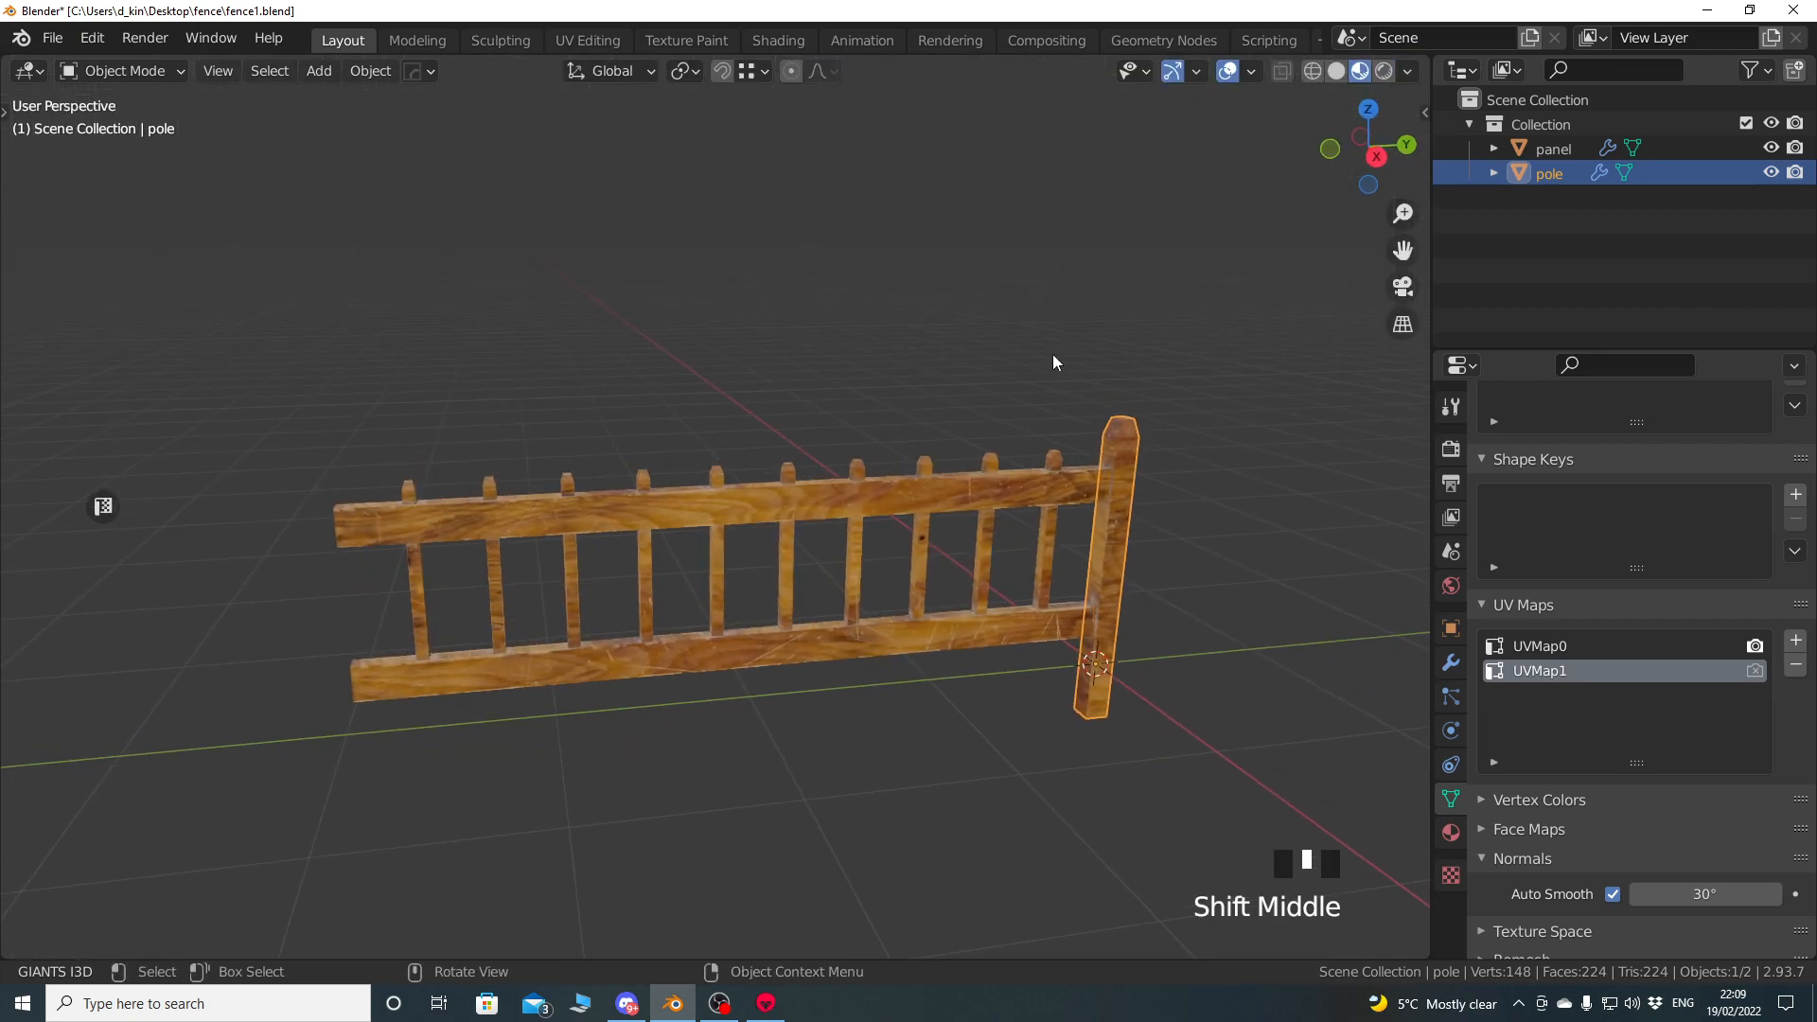
left_click(1336, 71)
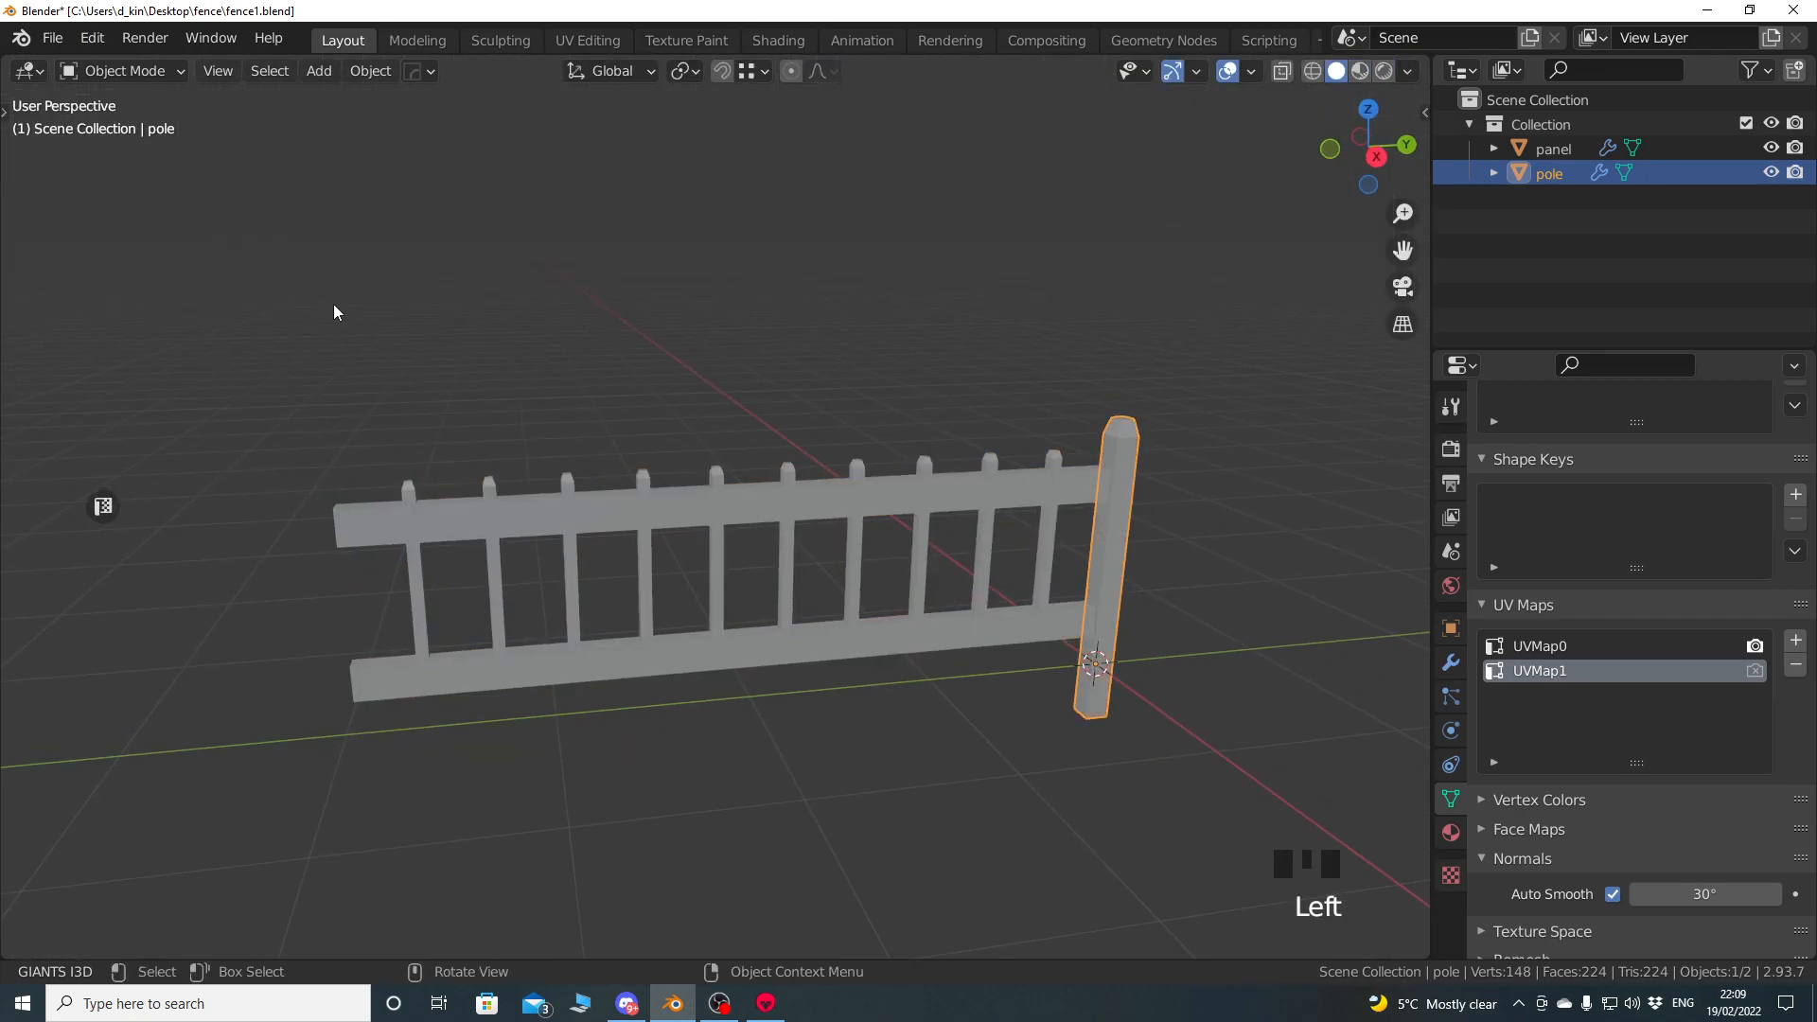
Put the pole in Vertex Paint mode with face selection masking enabled, and show the tool settings for the brush.
key("Tab")
key("a")
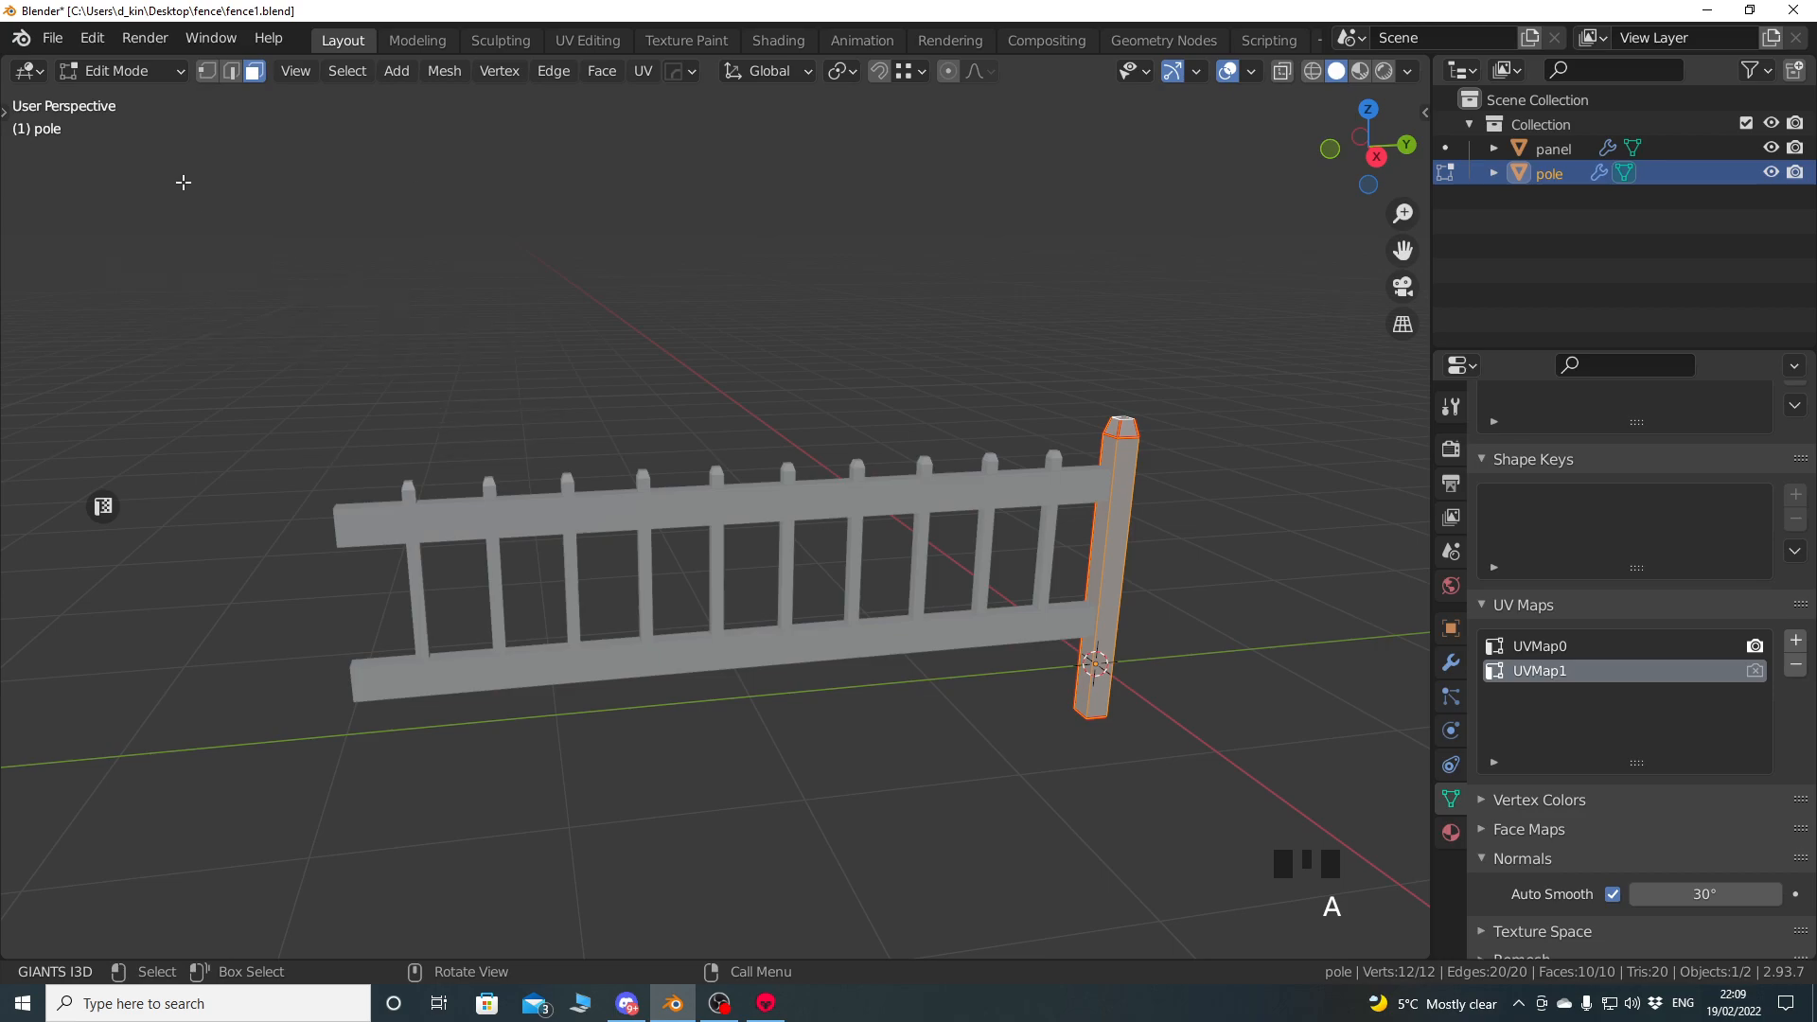
key("Tab")
left_click(121, 71)
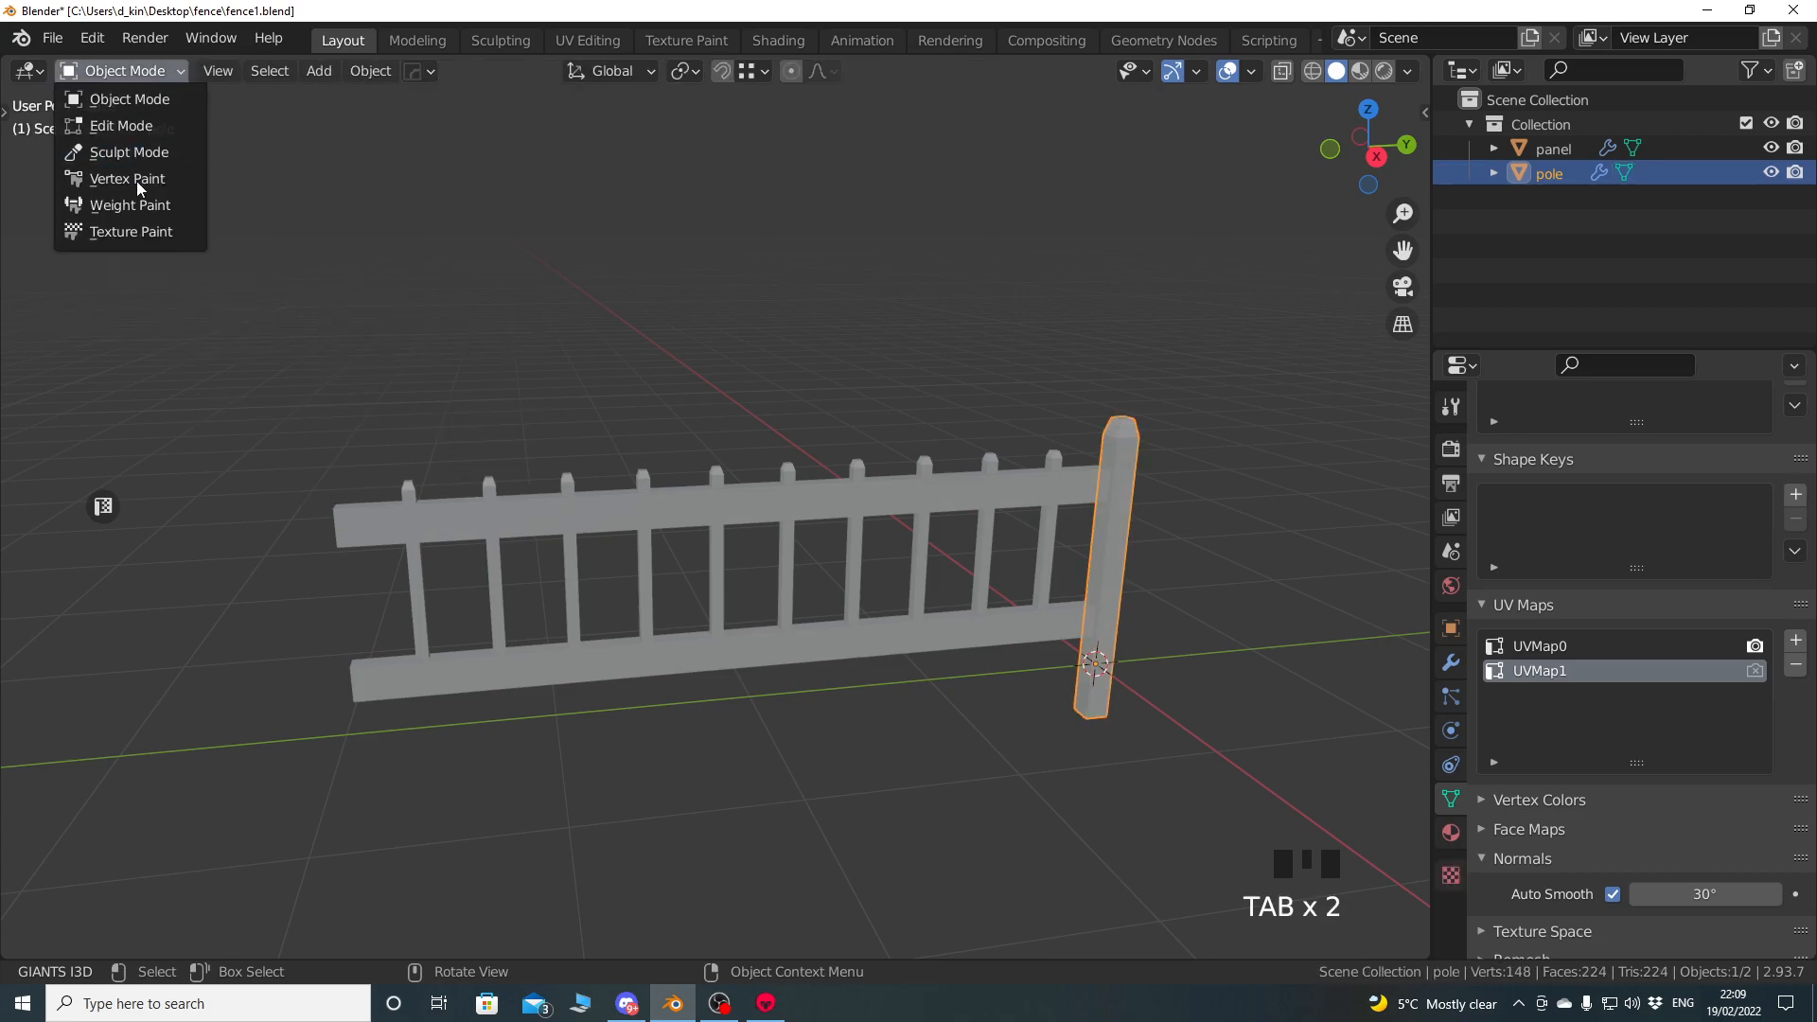
left_click(133, 179)
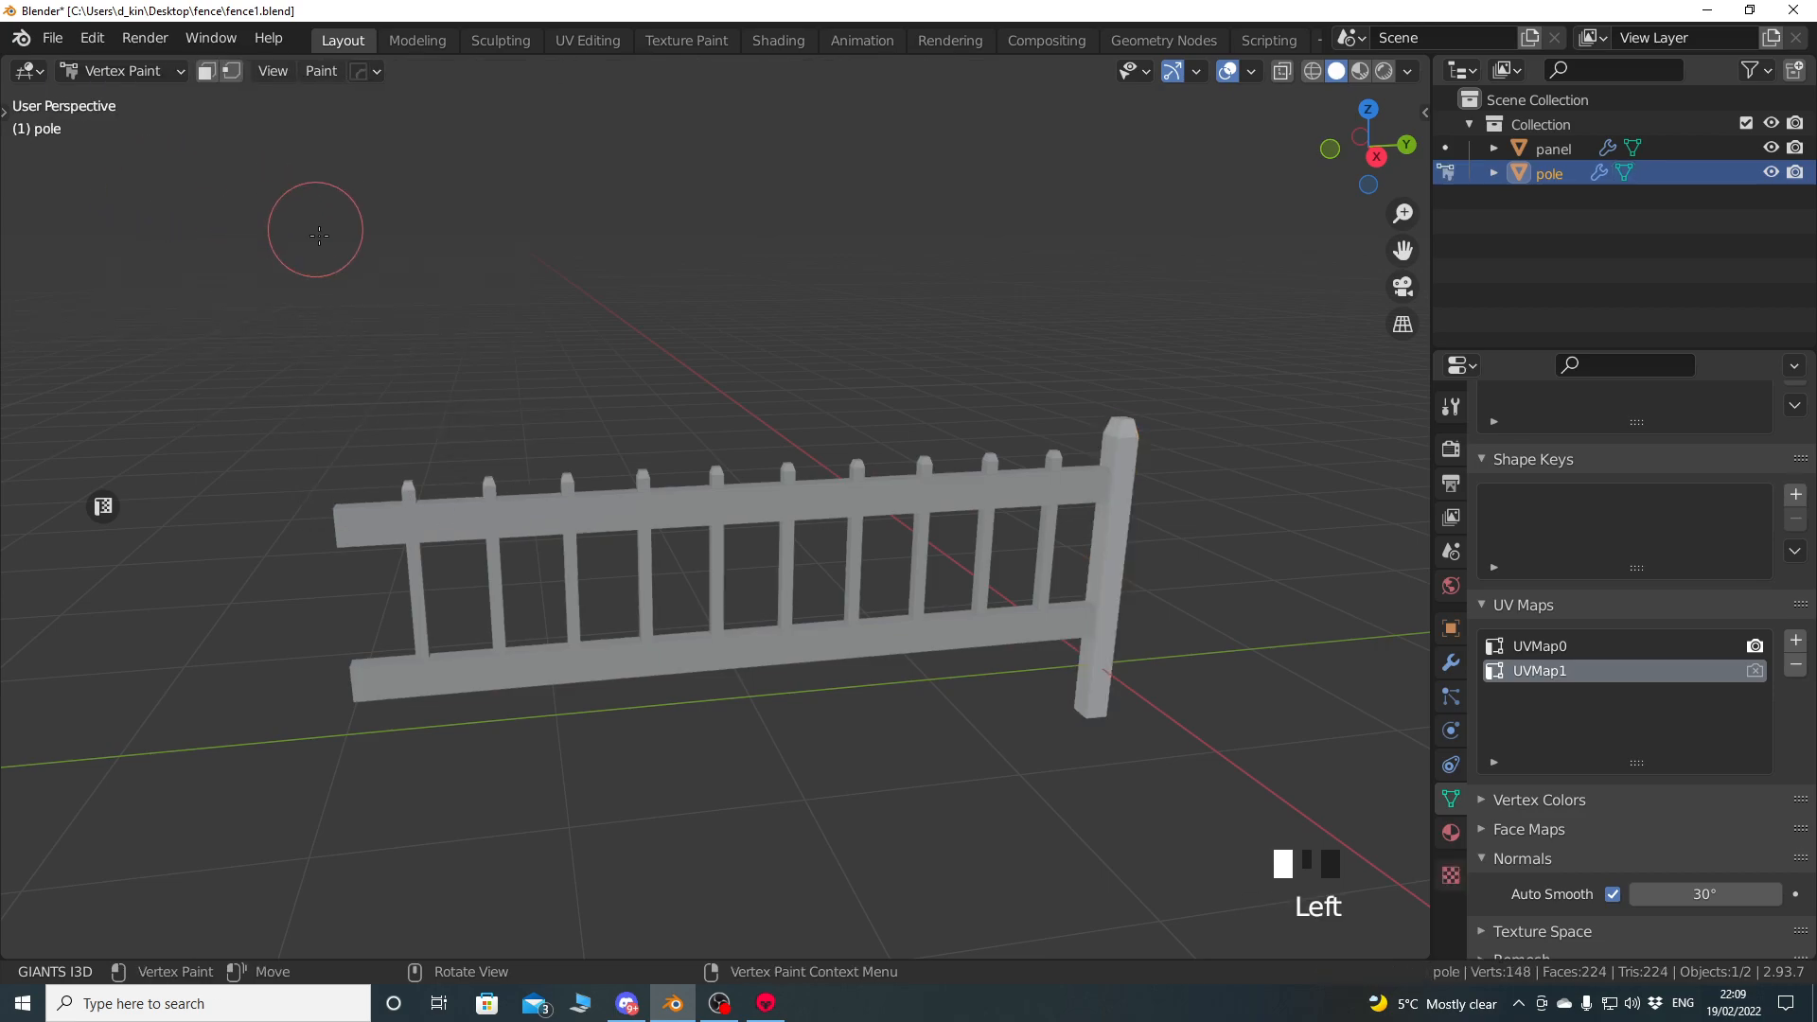
left_click(209, 76)
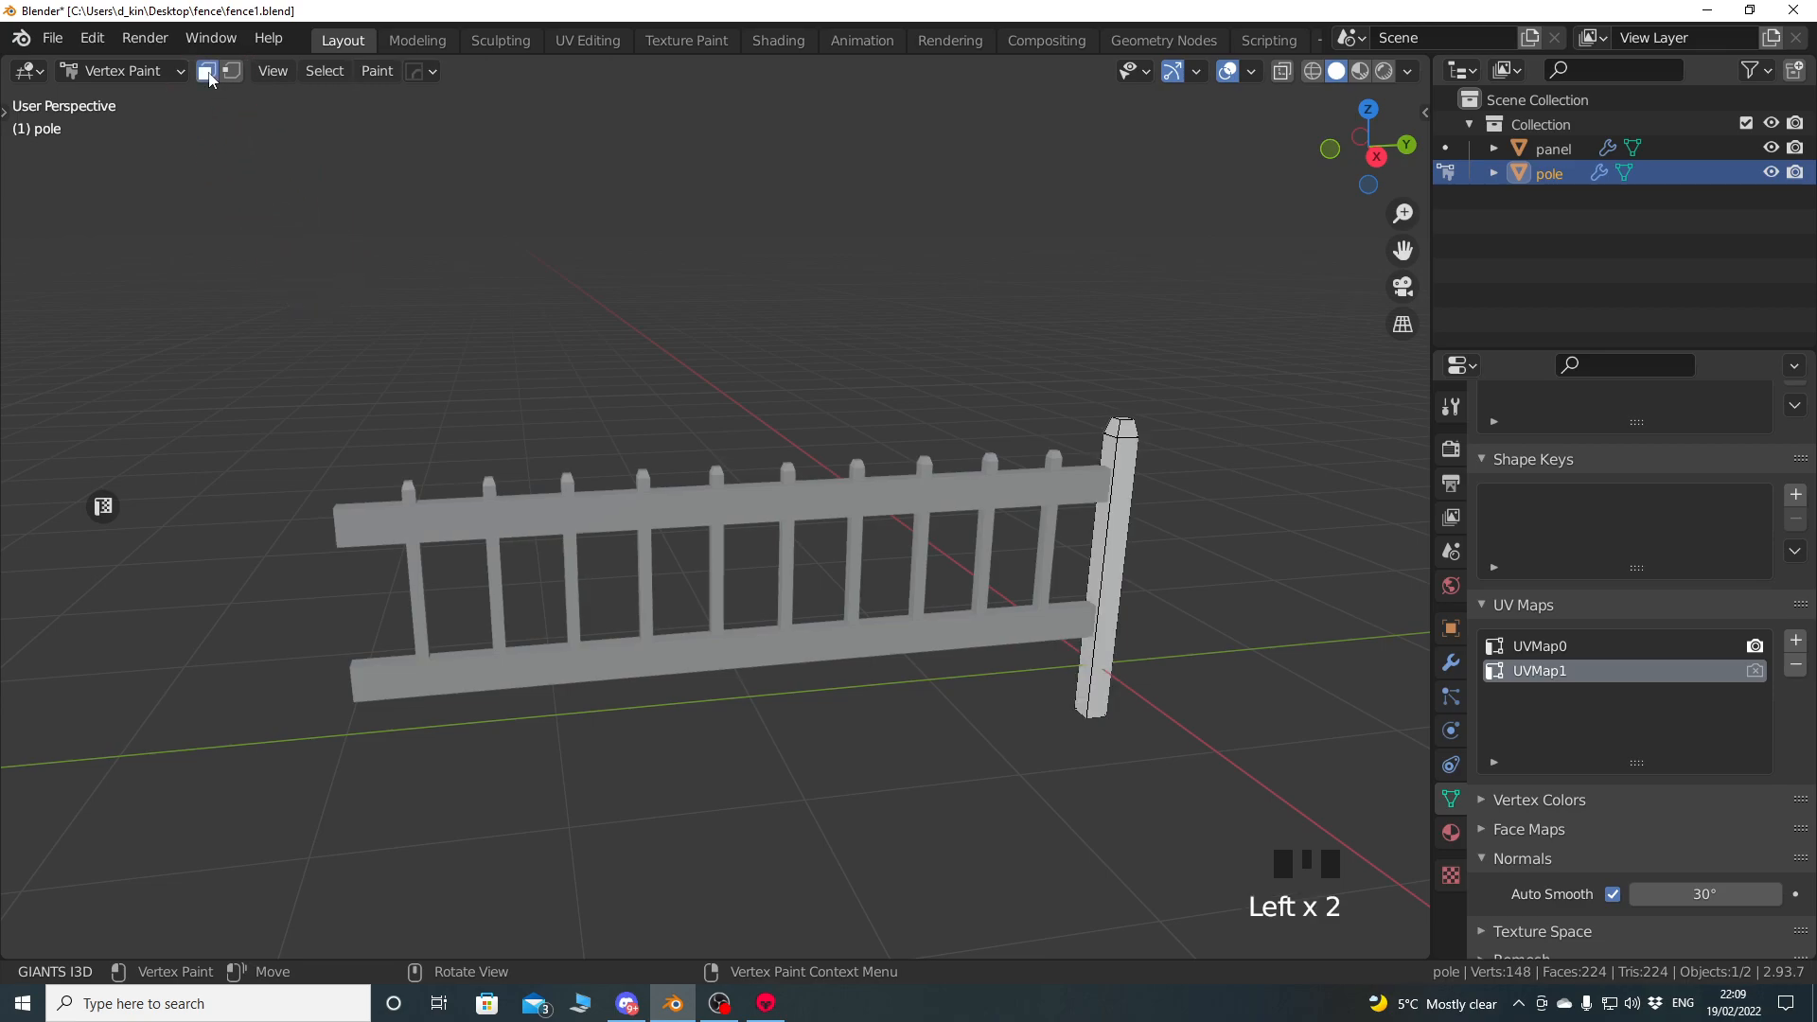
left_click(273, 71)
left_click(306, 149)
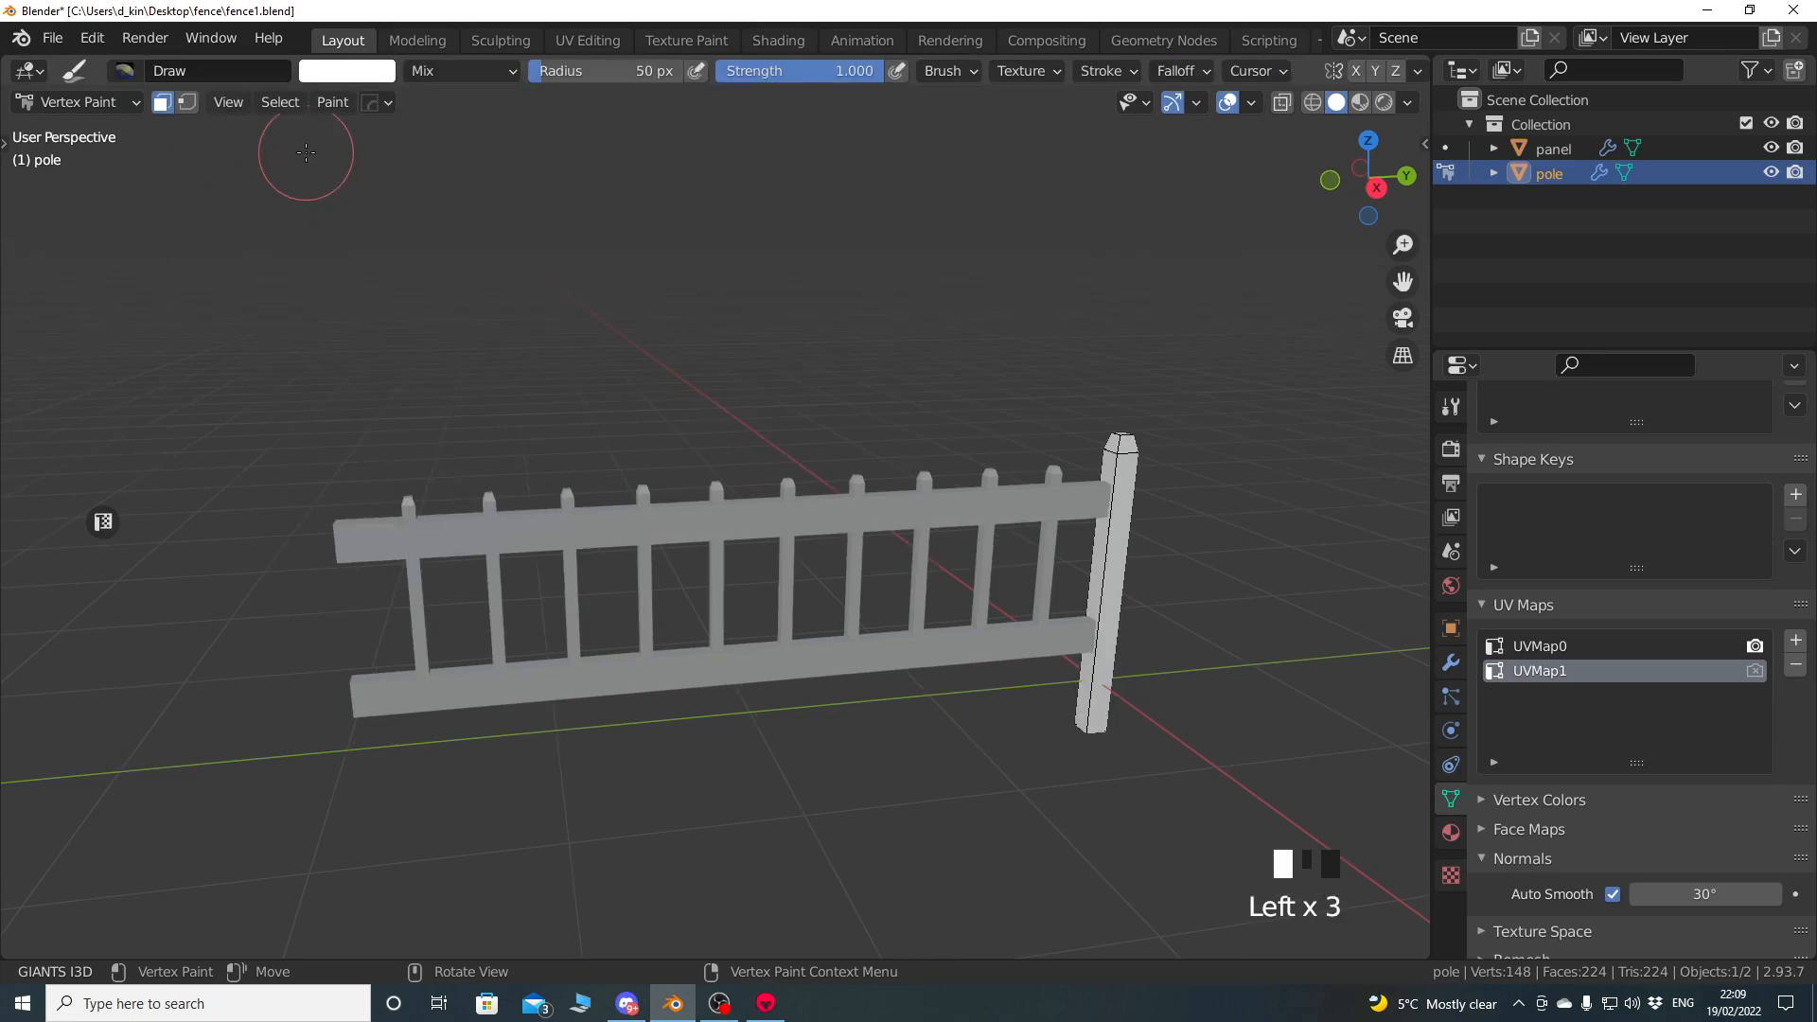
Choose a yellow brush colour, fill the pole's faces with Set Vertex Colors, and turn off face selection masking.
left_click(347, 71)
left_click(350, 223)
left_click_drag(351, 223, 331, 244)
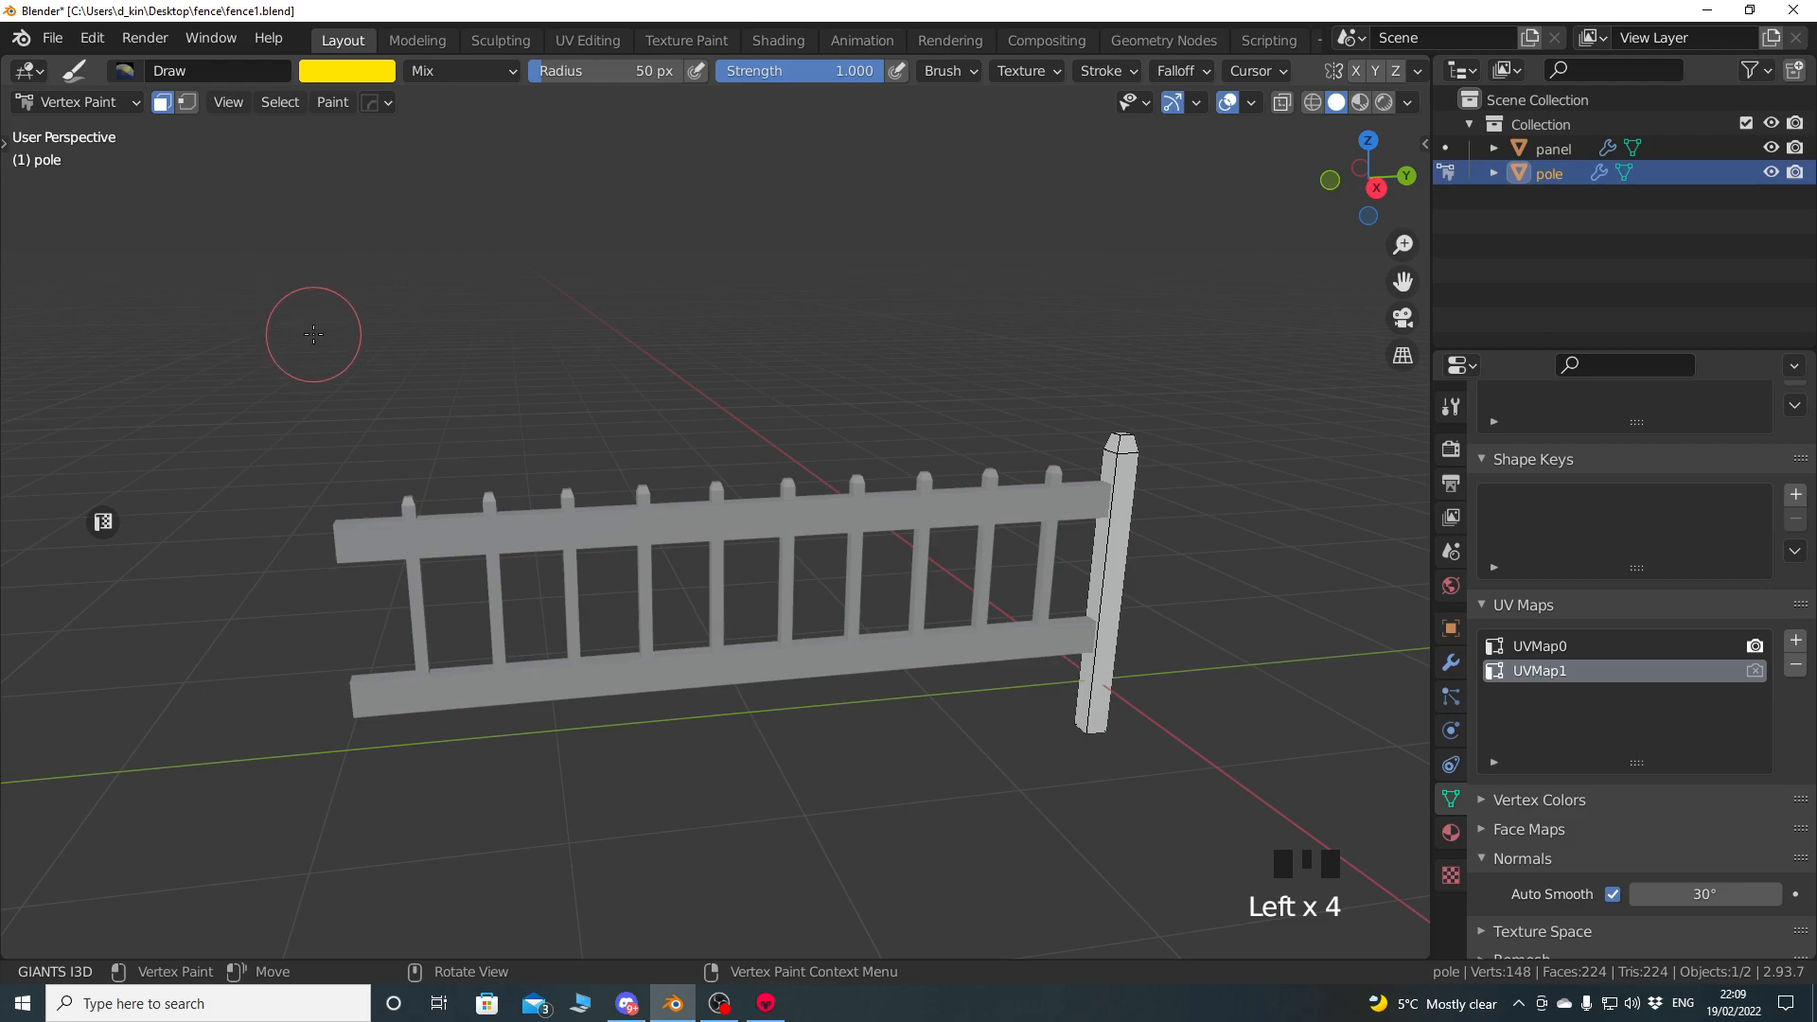
left_click(332, 102)
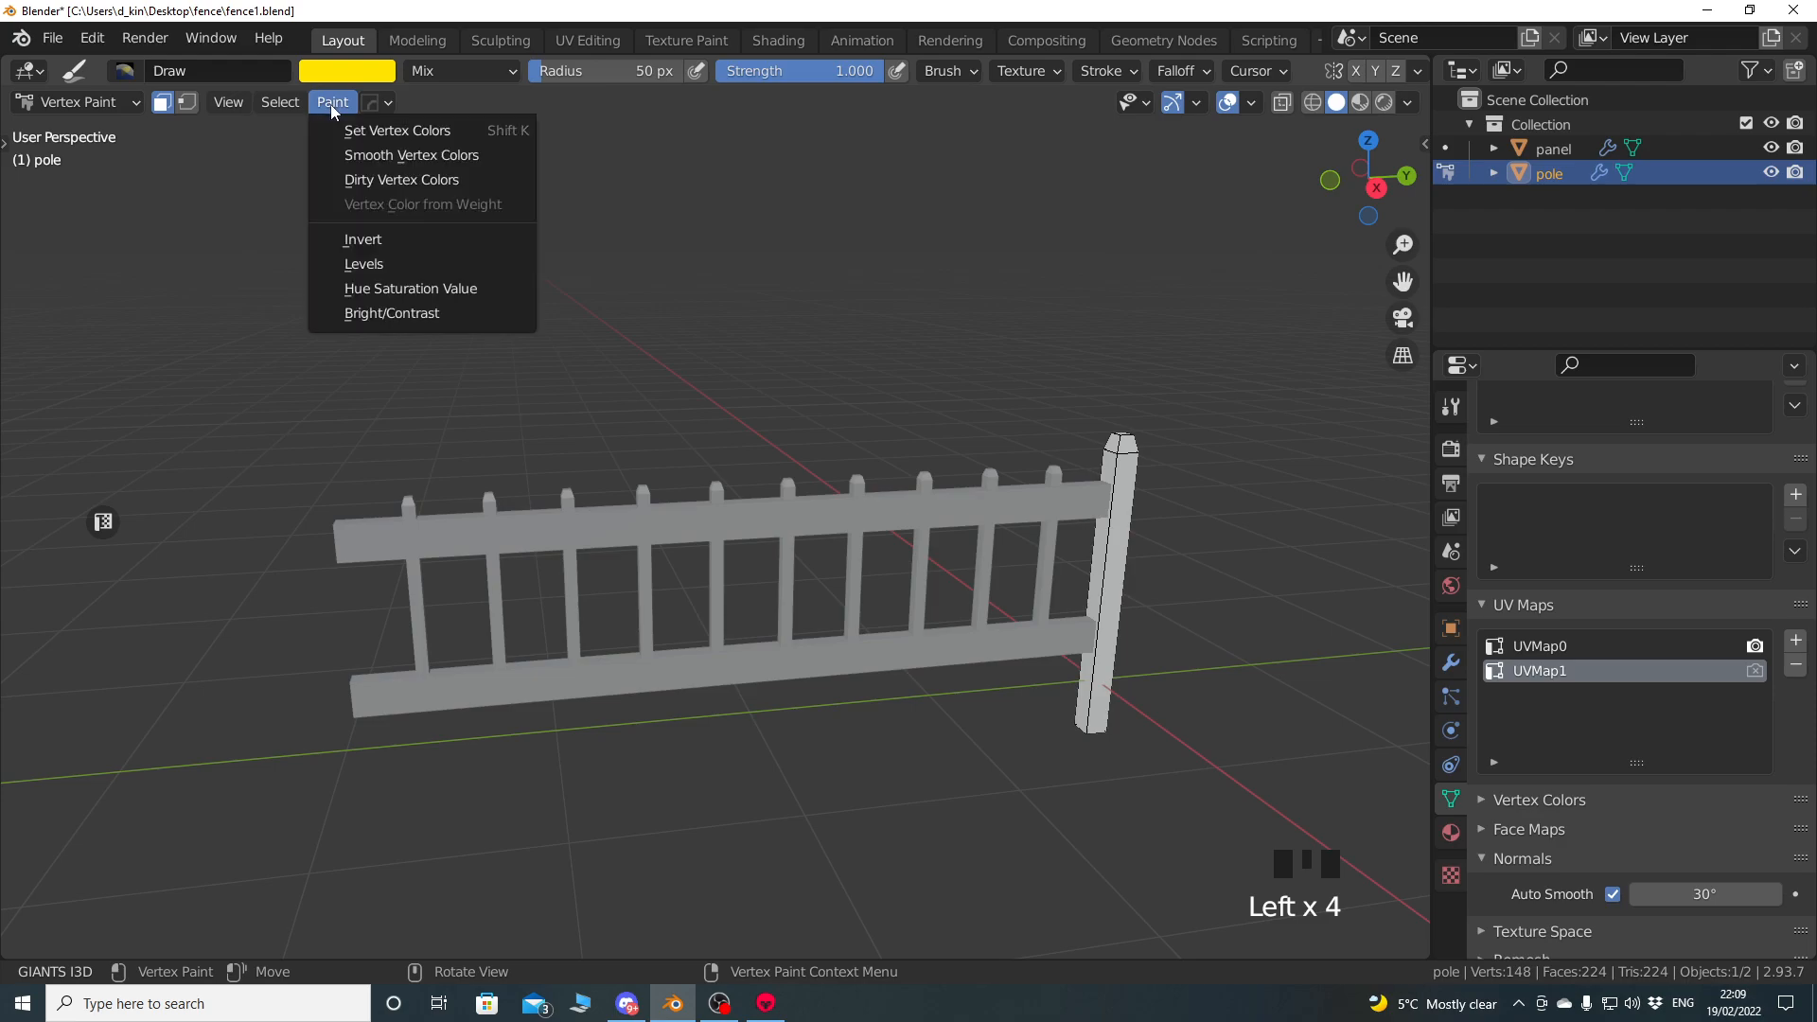
left_click(365, 129)
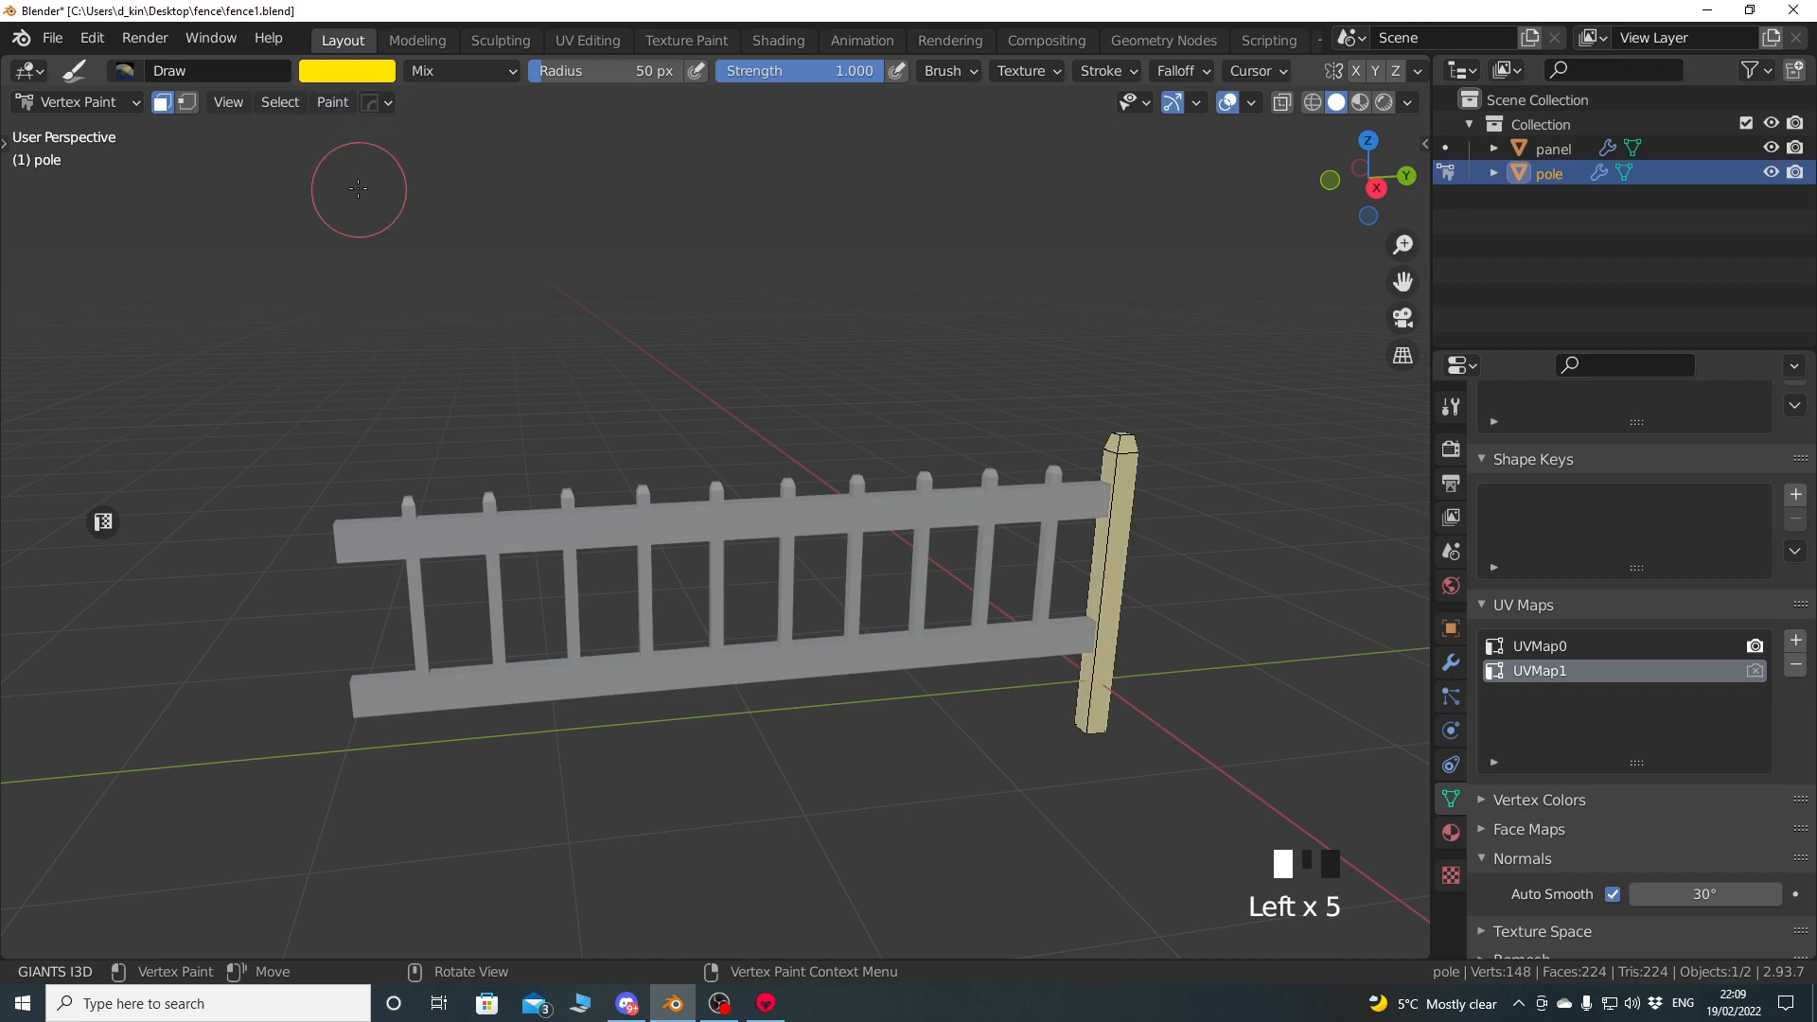
left_click(172, 108)
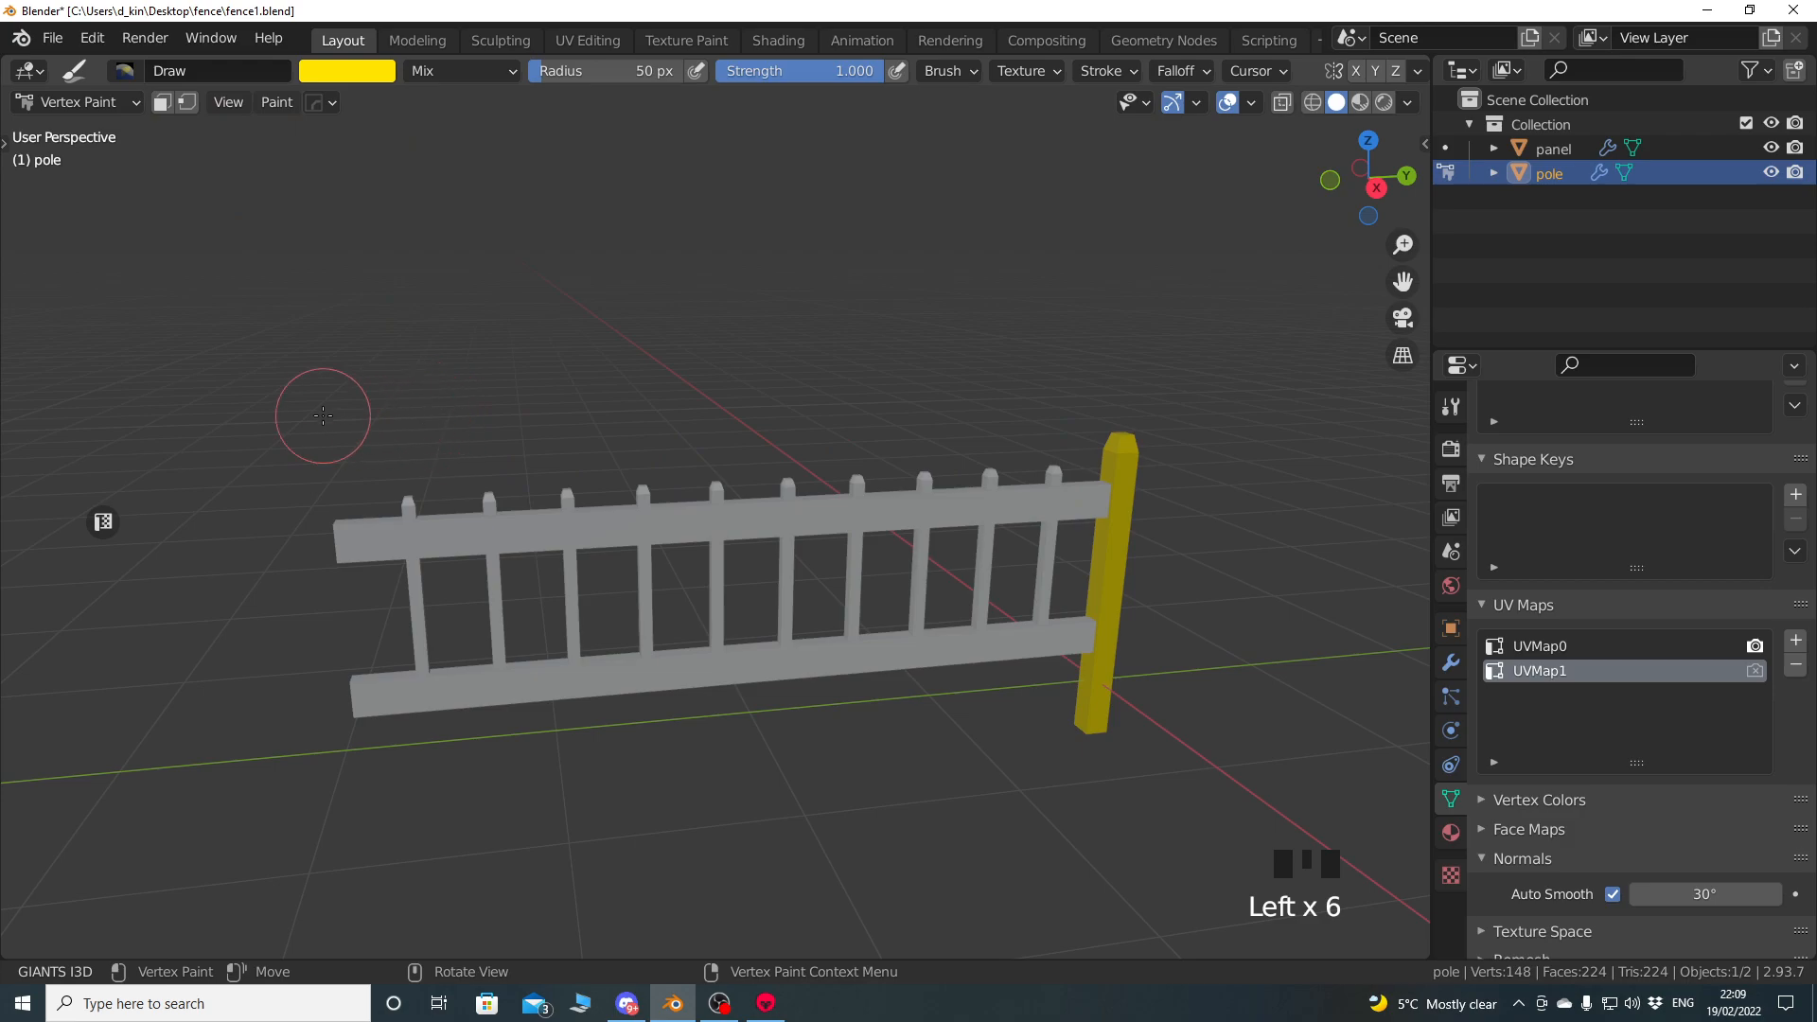
Leave Vertex Paint for Object Mode and select all faces of the panel in Edit Mode.
left_click(87, 100)
left_click(93, 131)
left_click(571, 549)
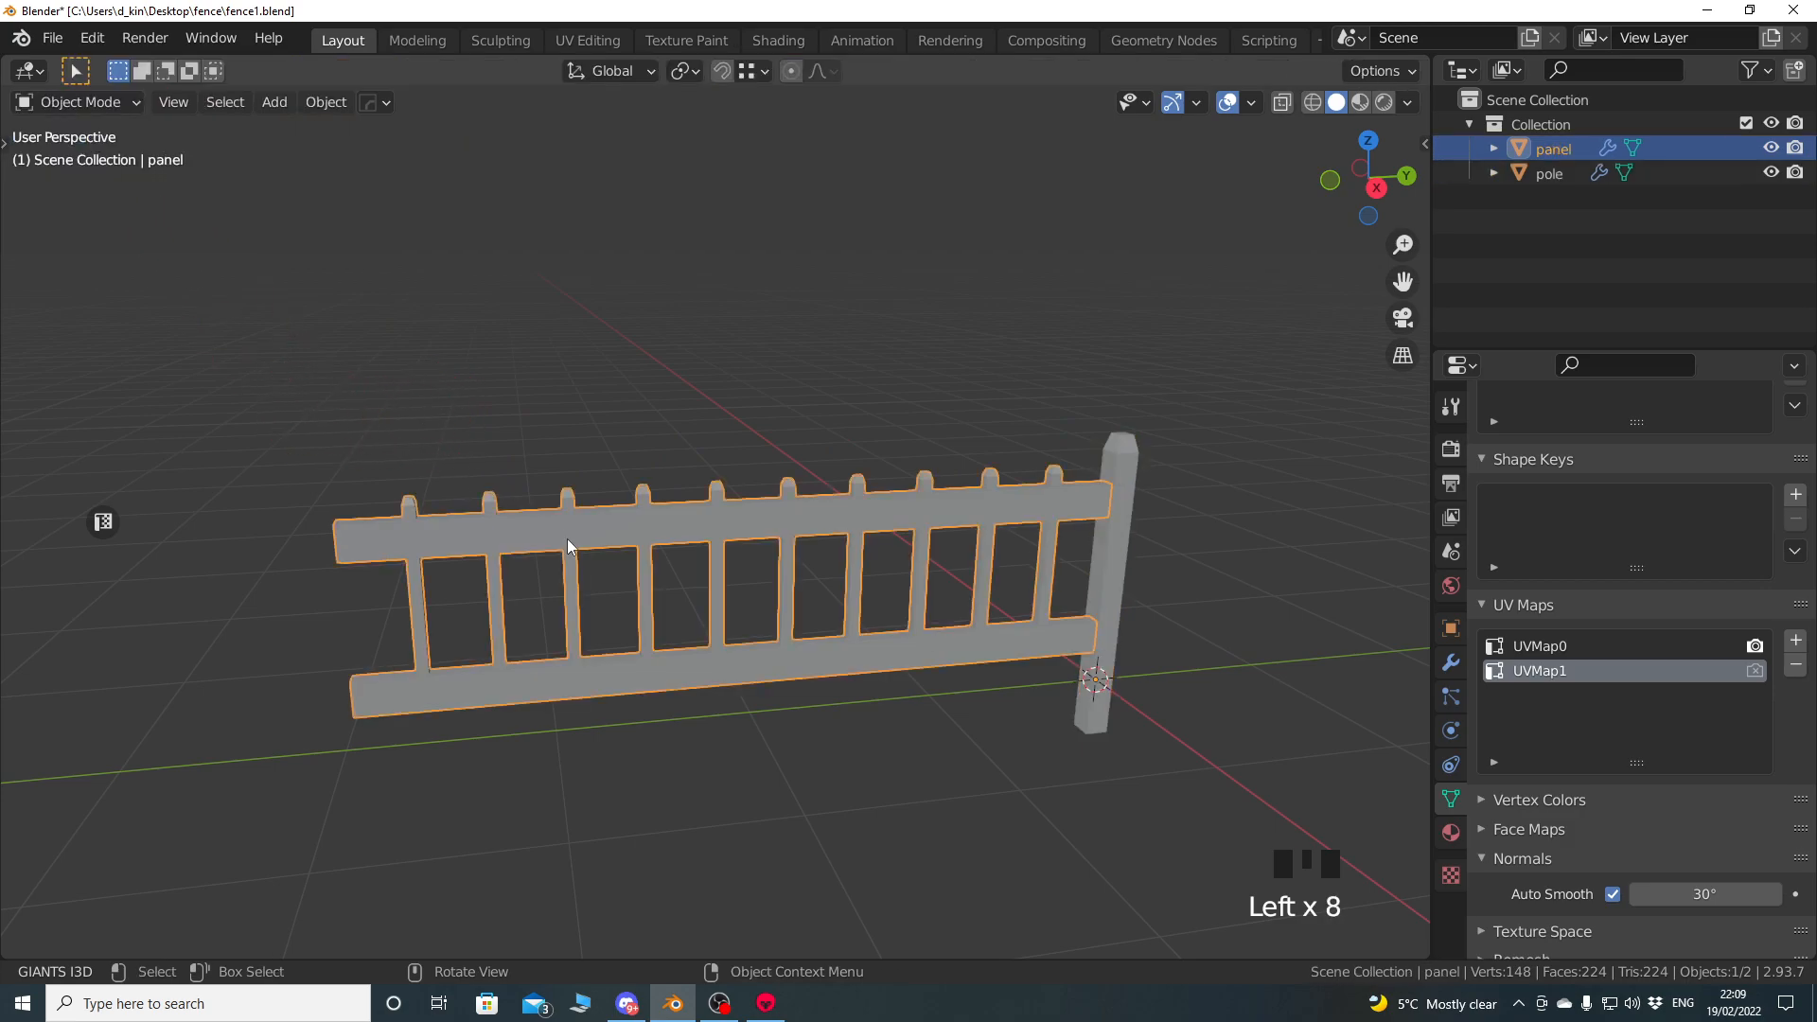
key("Tab")
key("a")
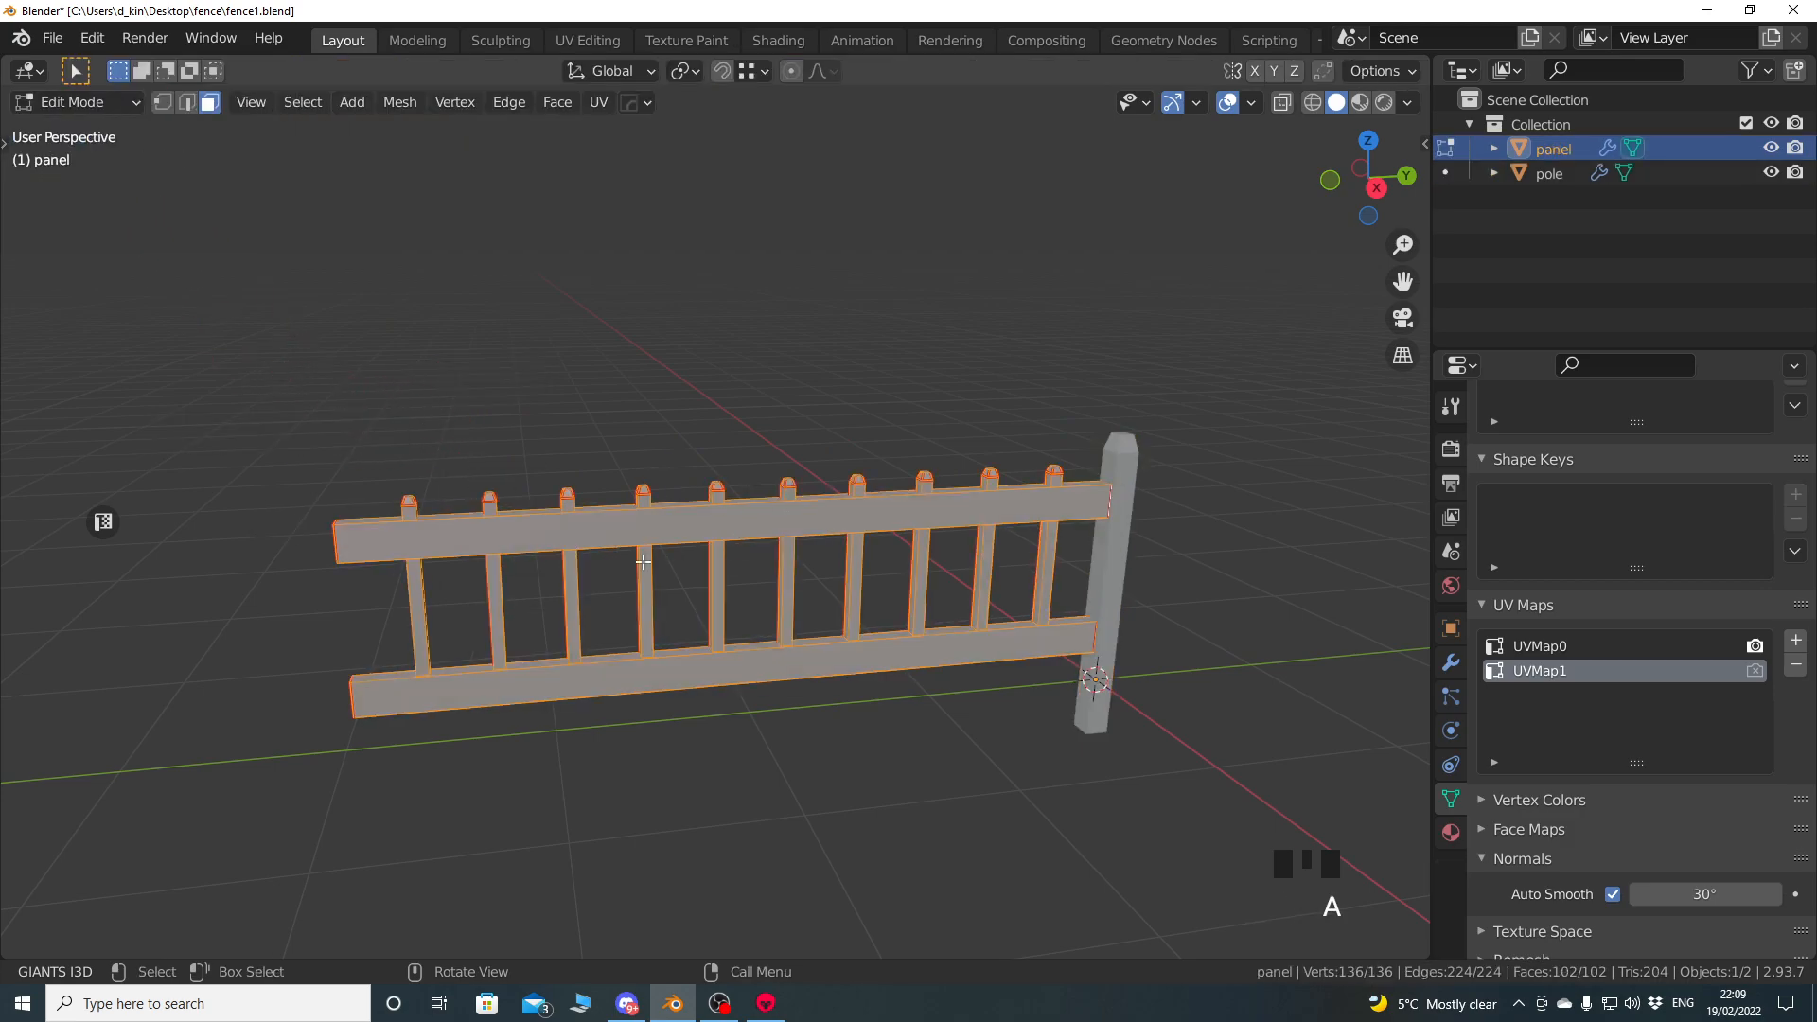
key("alt+a")
key("a")
Return the panel to Object Mode and switch it to Vertex Paint mode.
key("Tab")
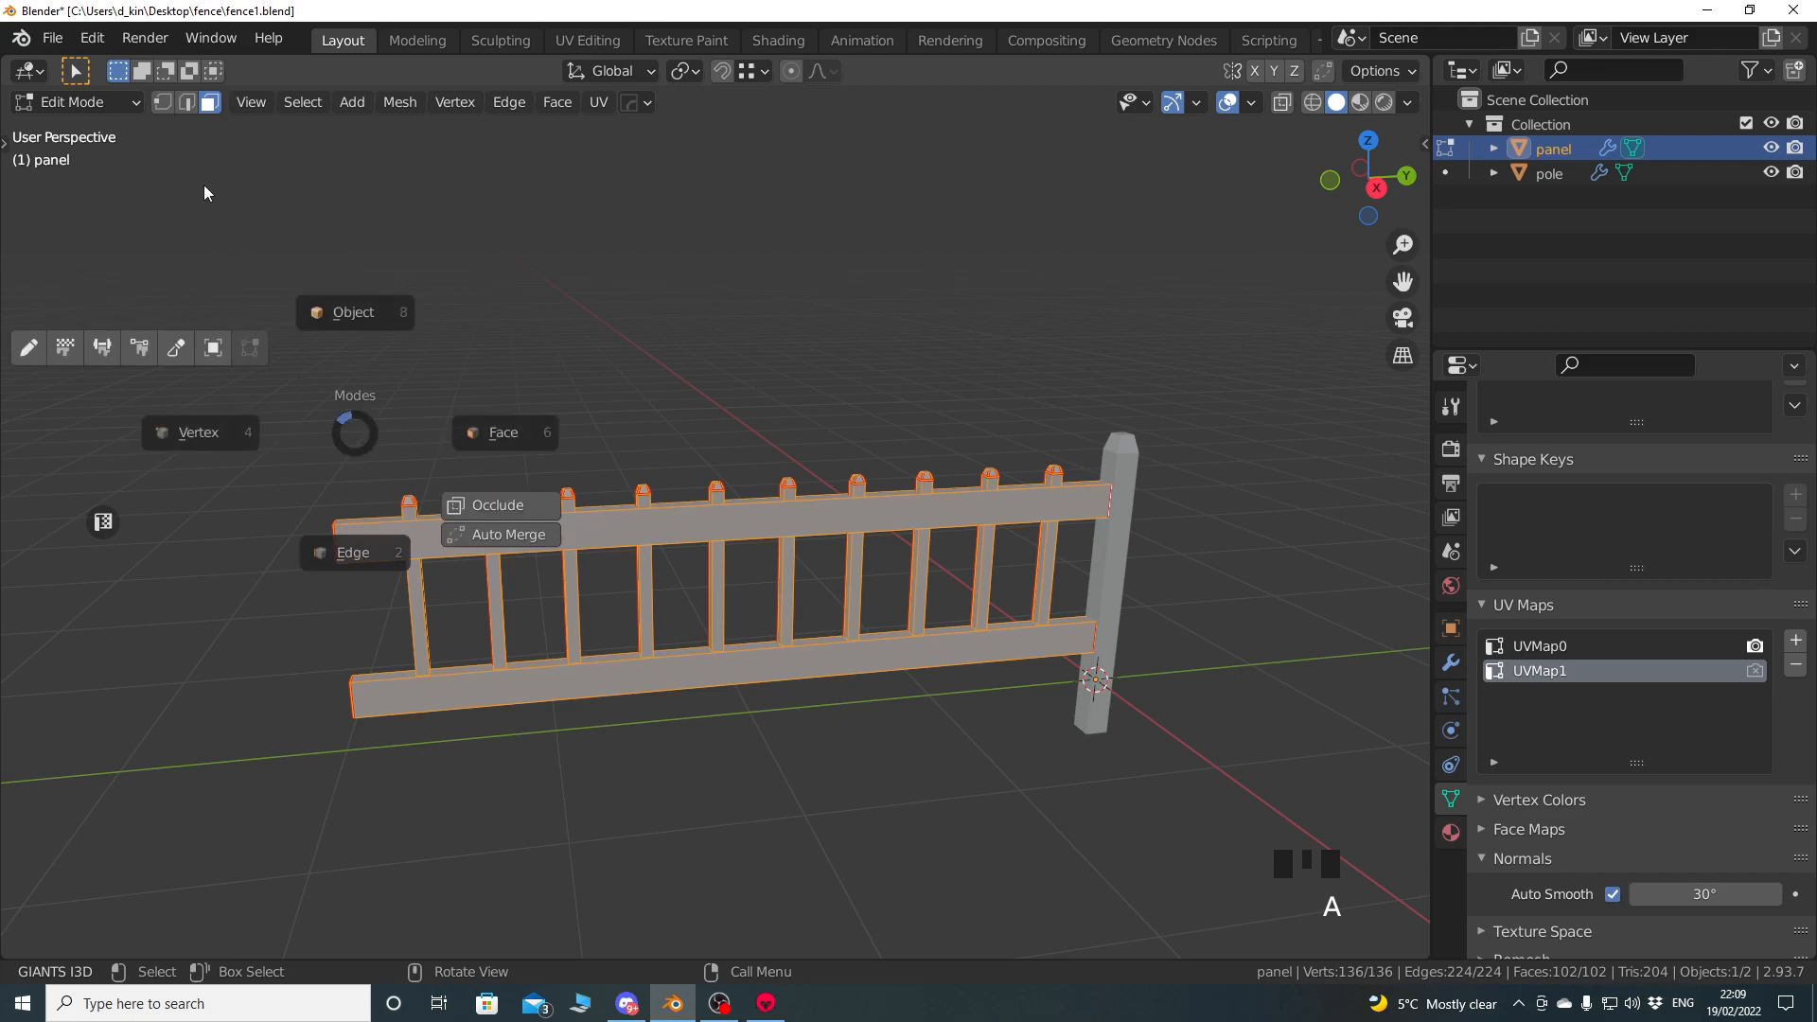
key("Tab")
key("Tab")
key("Tab")
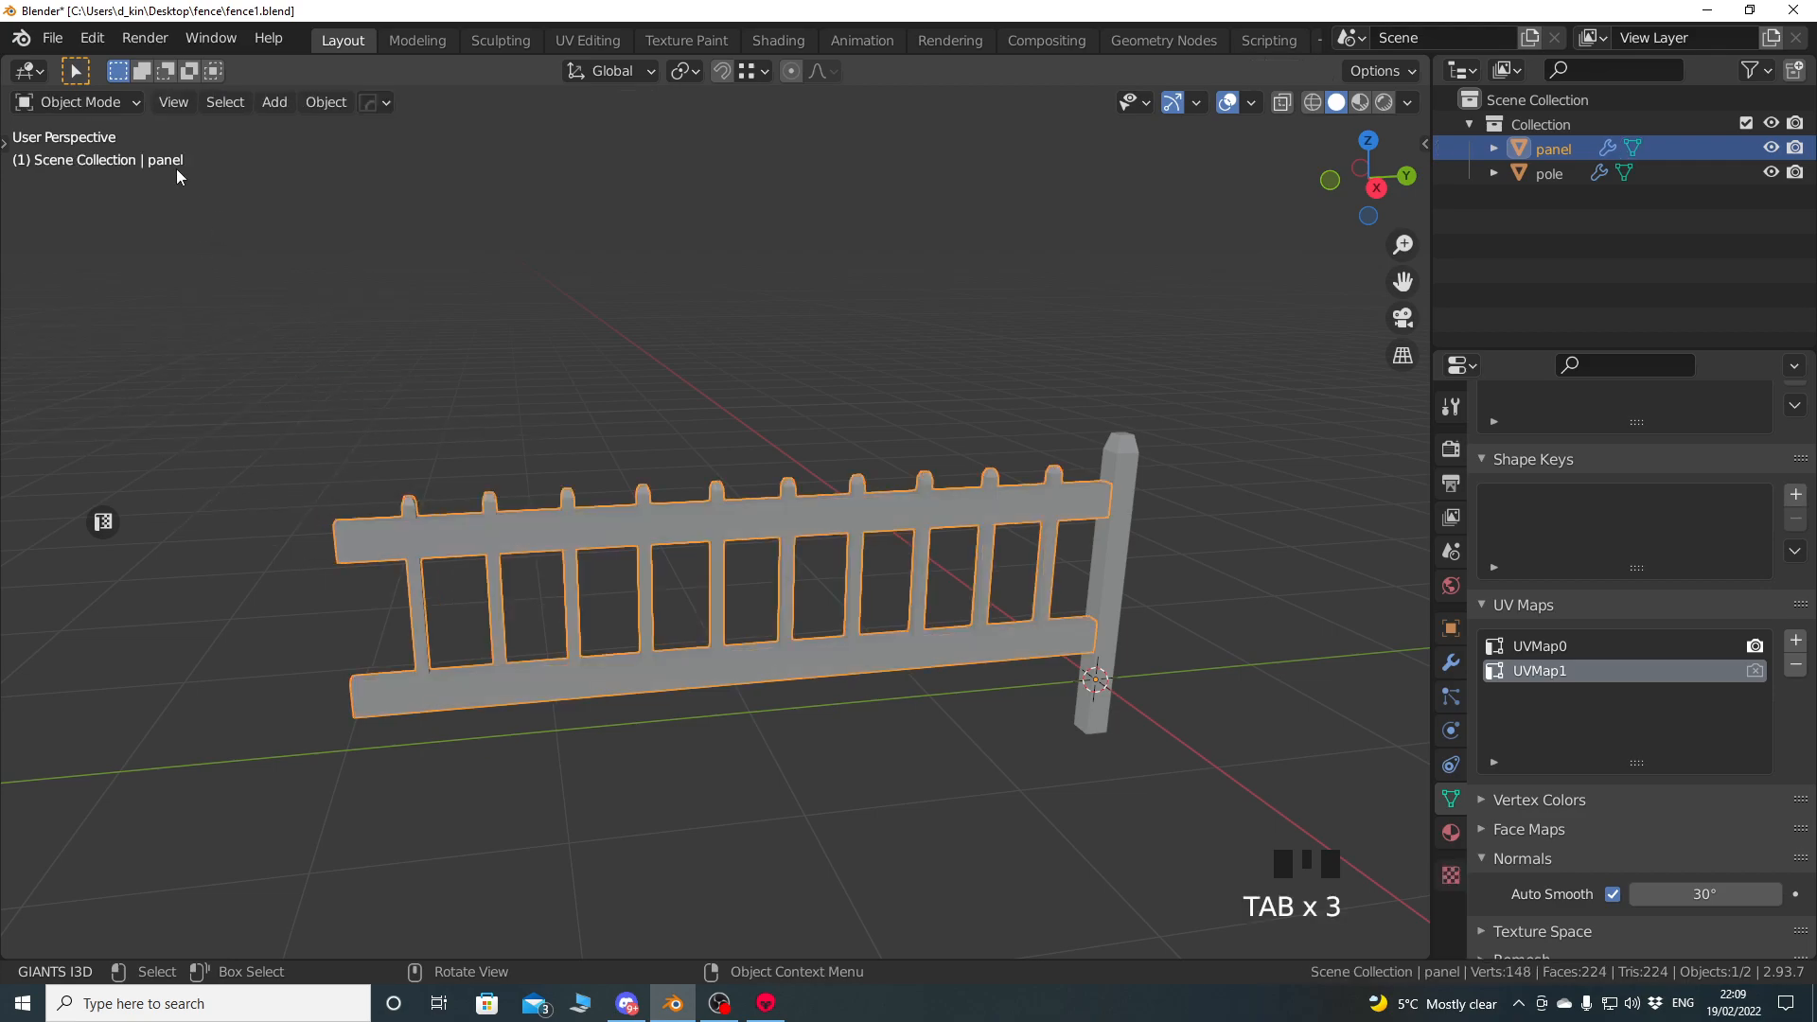
left_click(95, 103)
left_click(94, 206)
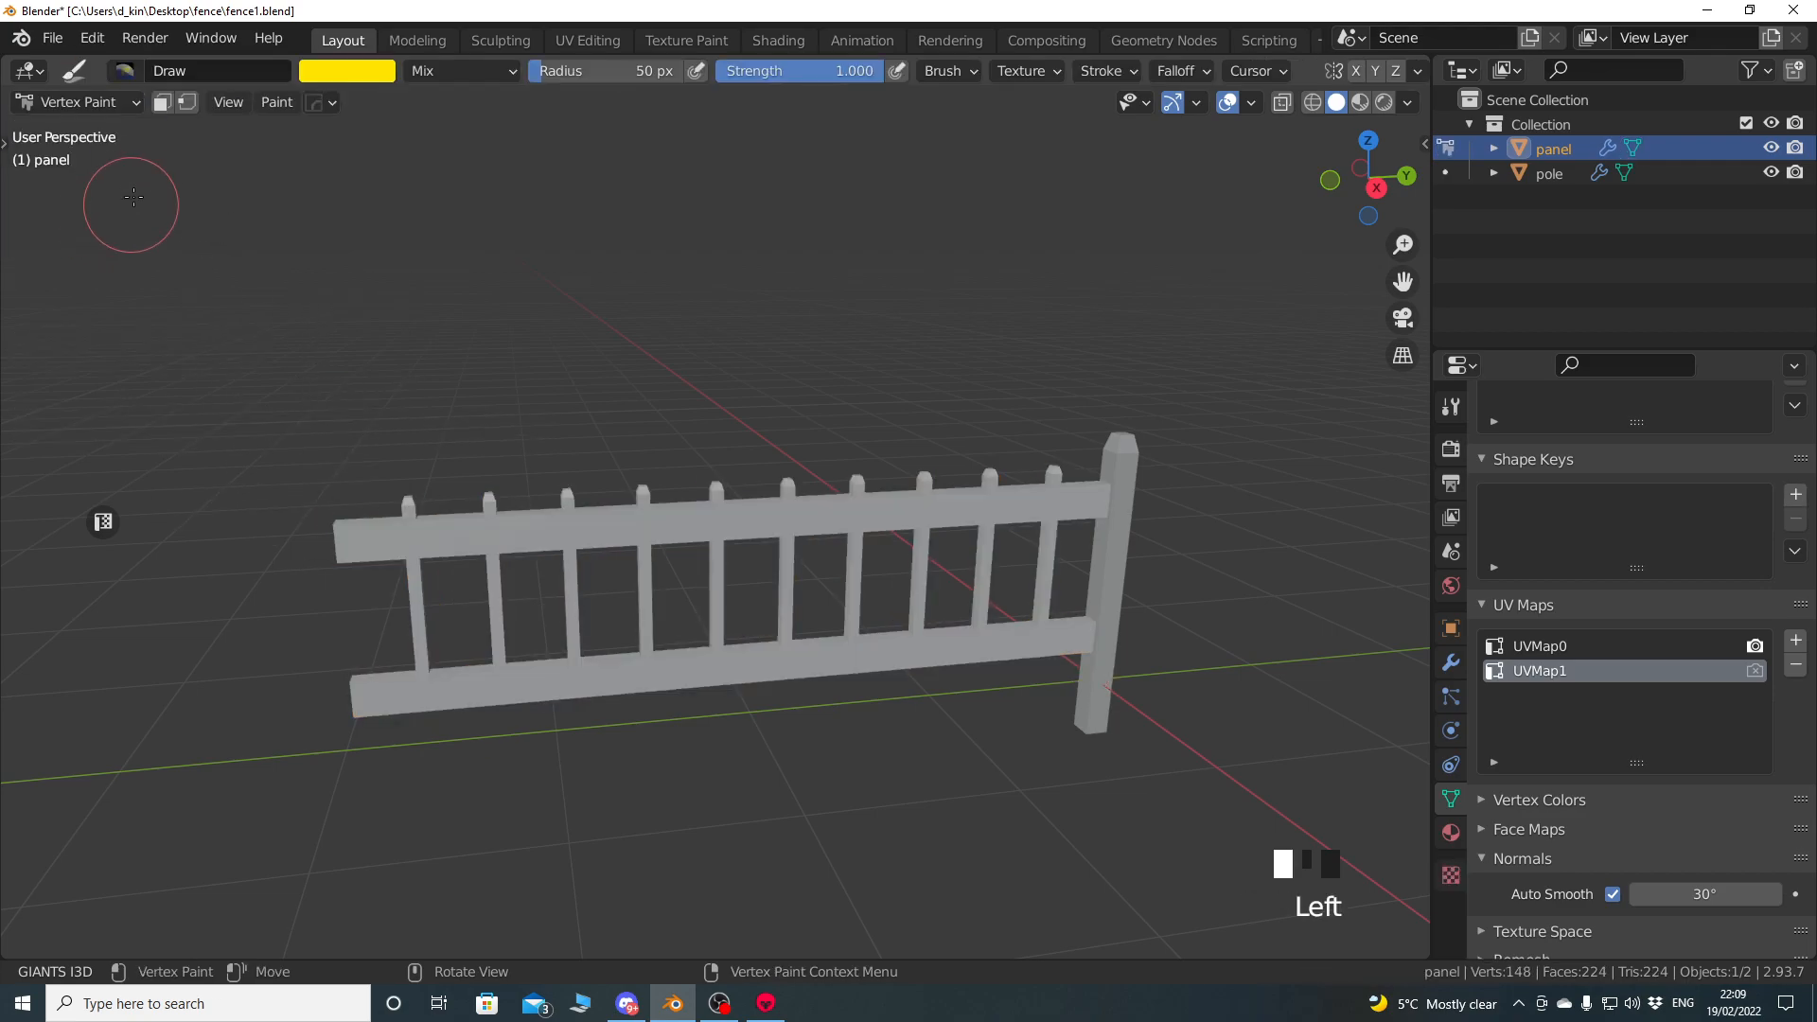
With face selection masking enabled, fill the panel's faces with yellow using Set Vertex Colors, disable the masking, and return to Object Mode.
left_click(162, 104)
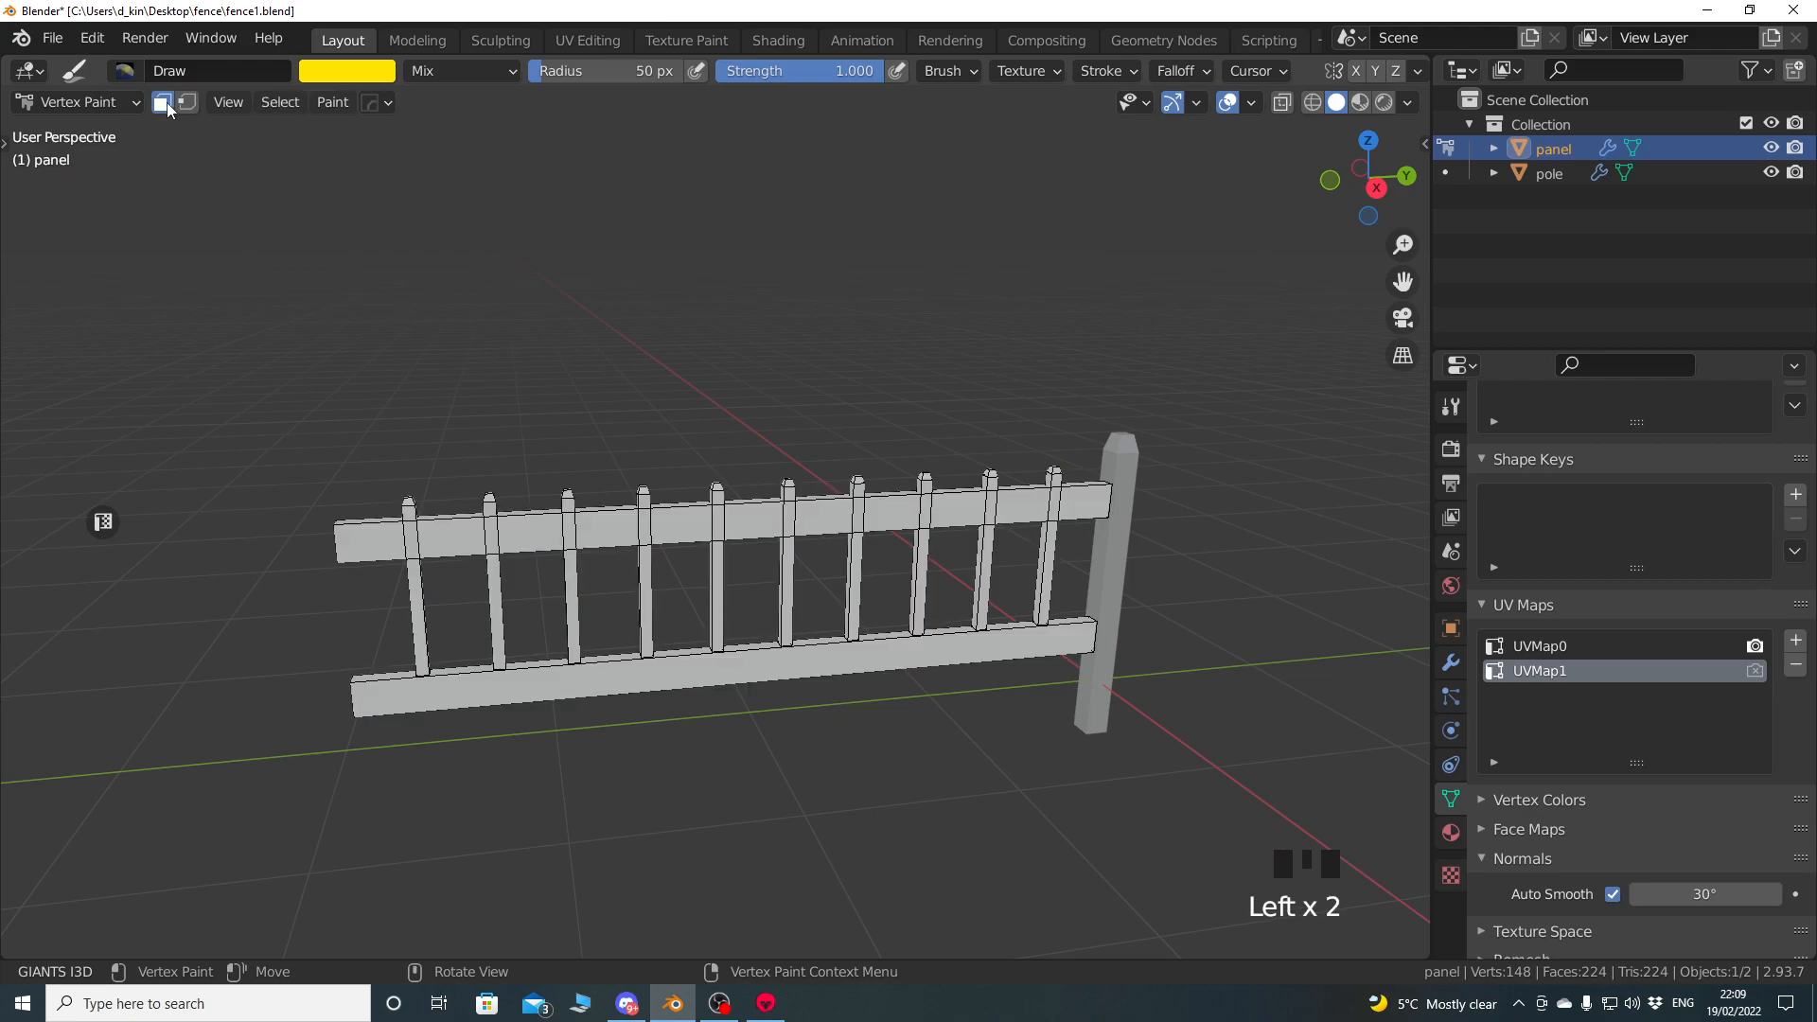
left_click(334, 103)
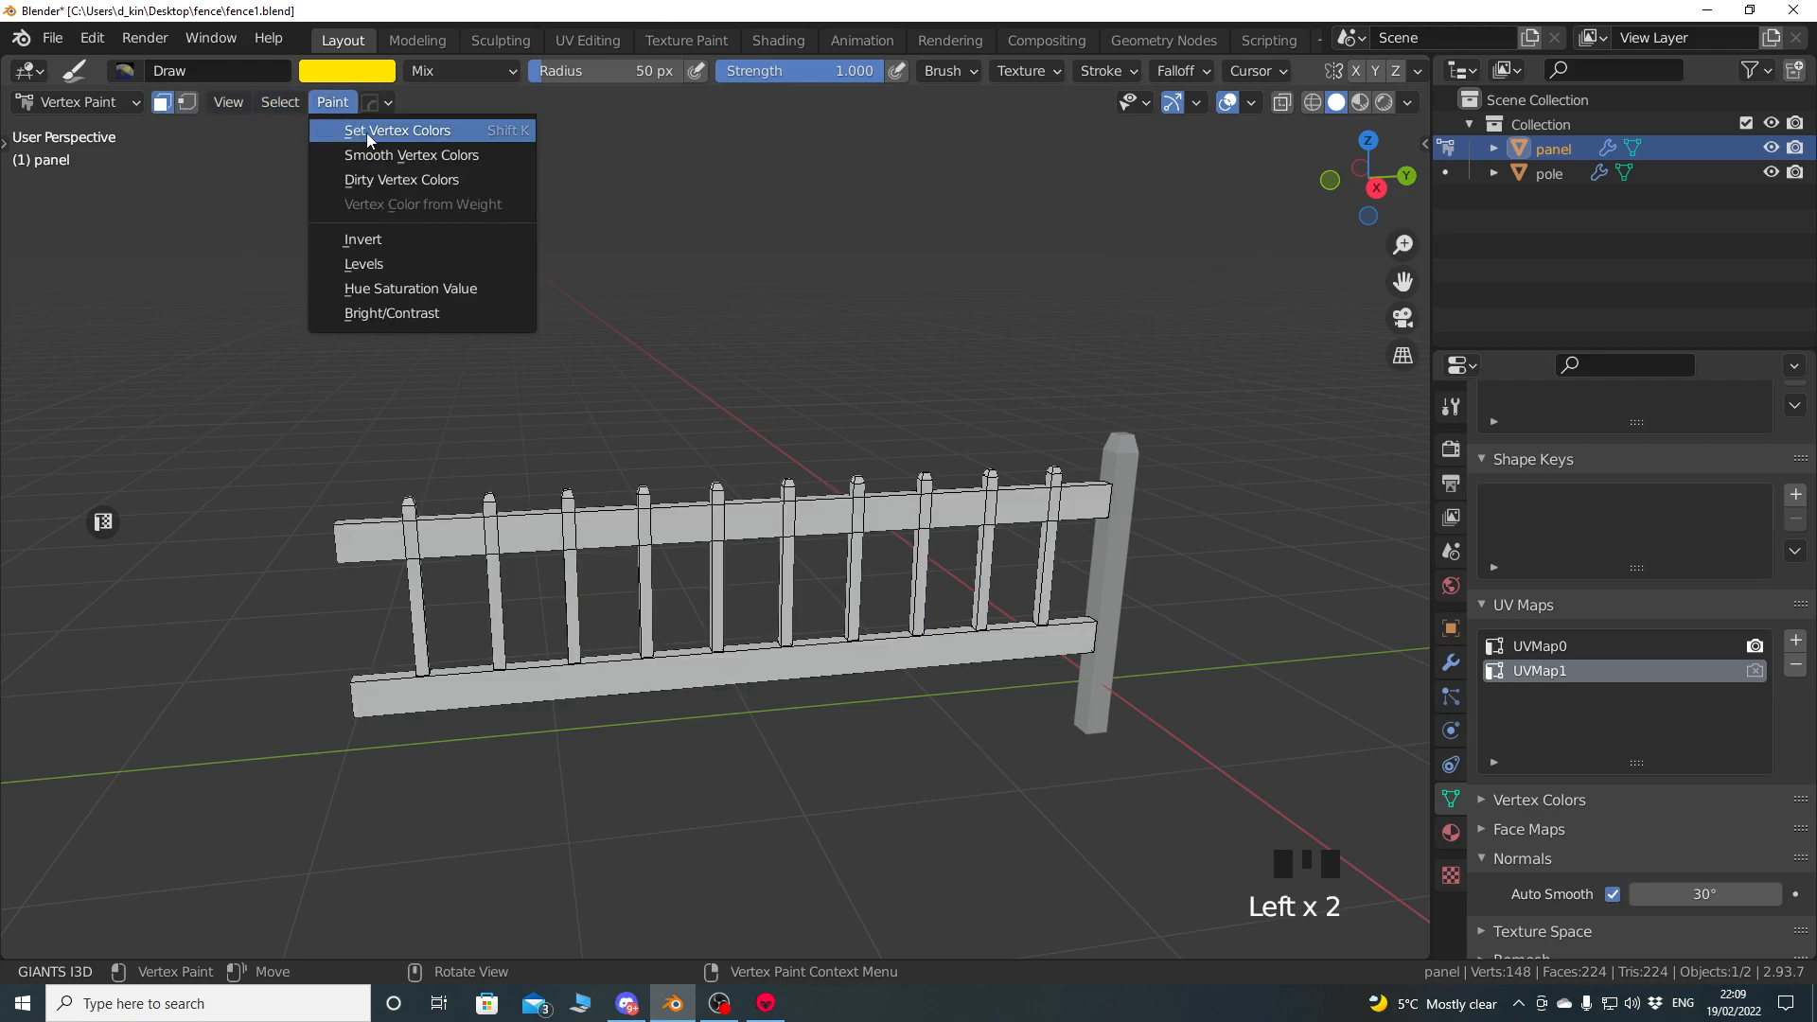
left_click(422, 134)
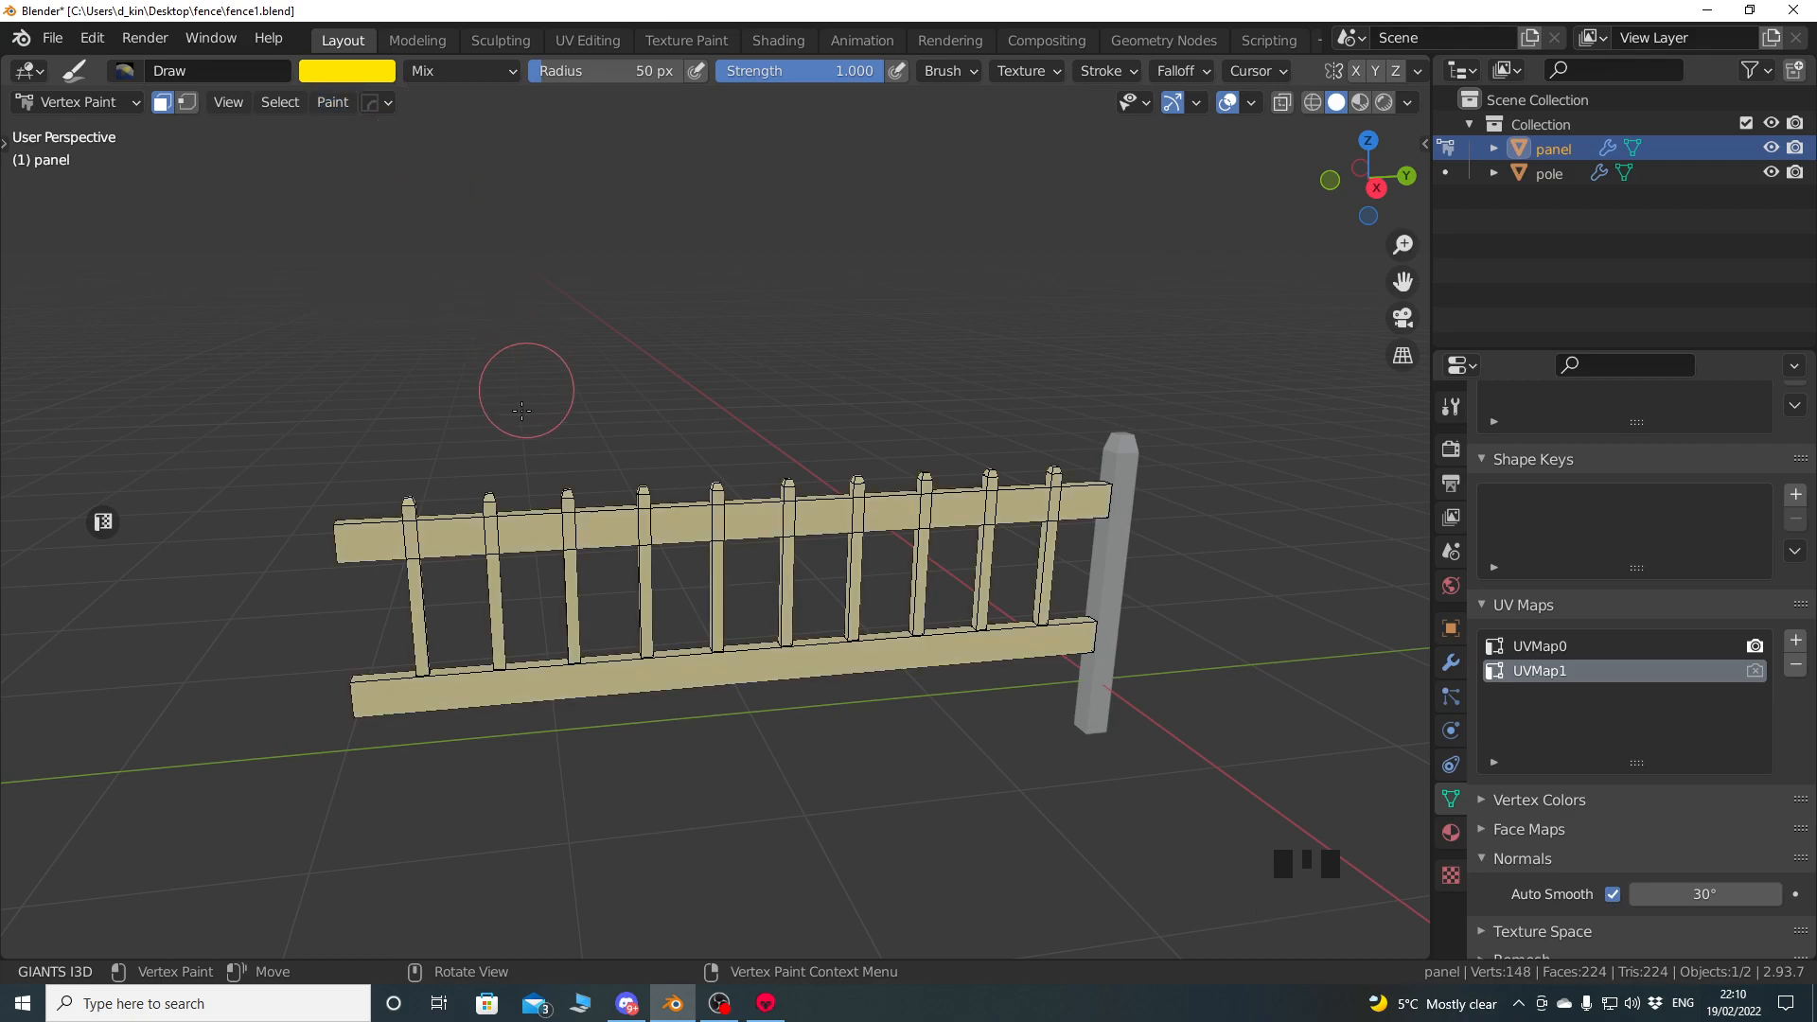
left_click(160, 108)
left_click(103, 106)
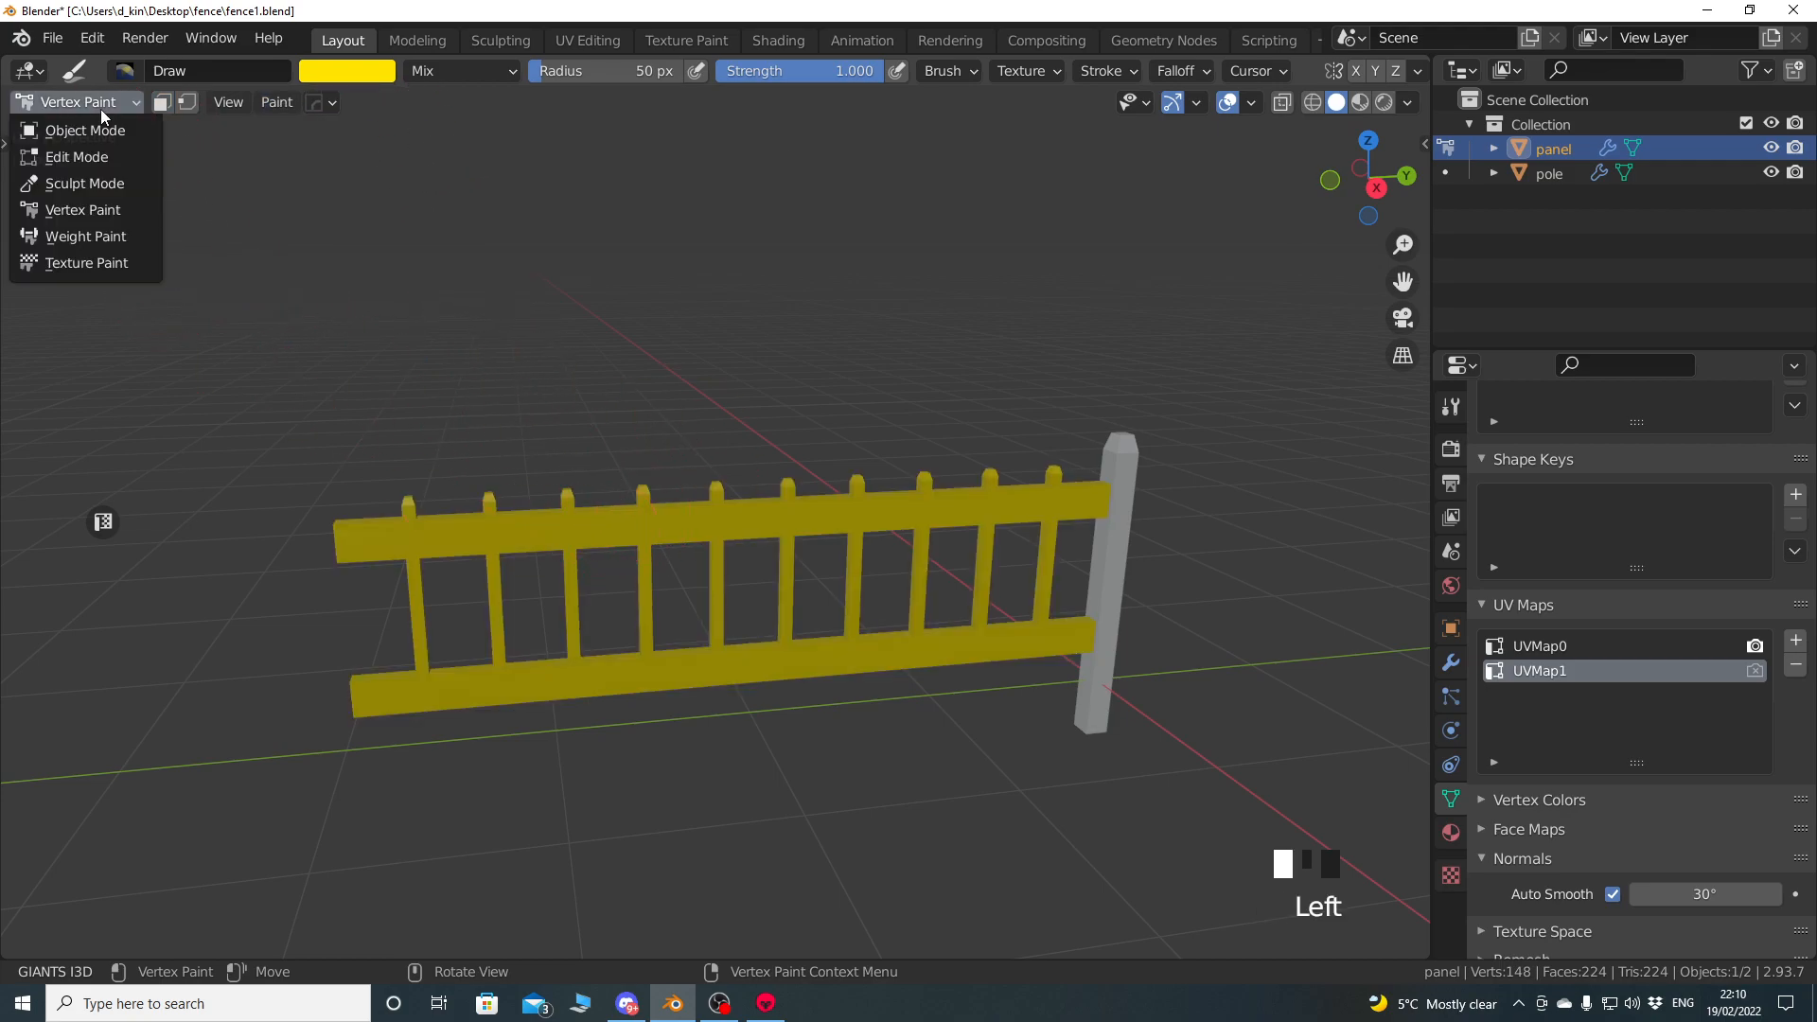
left_click(85, 130)
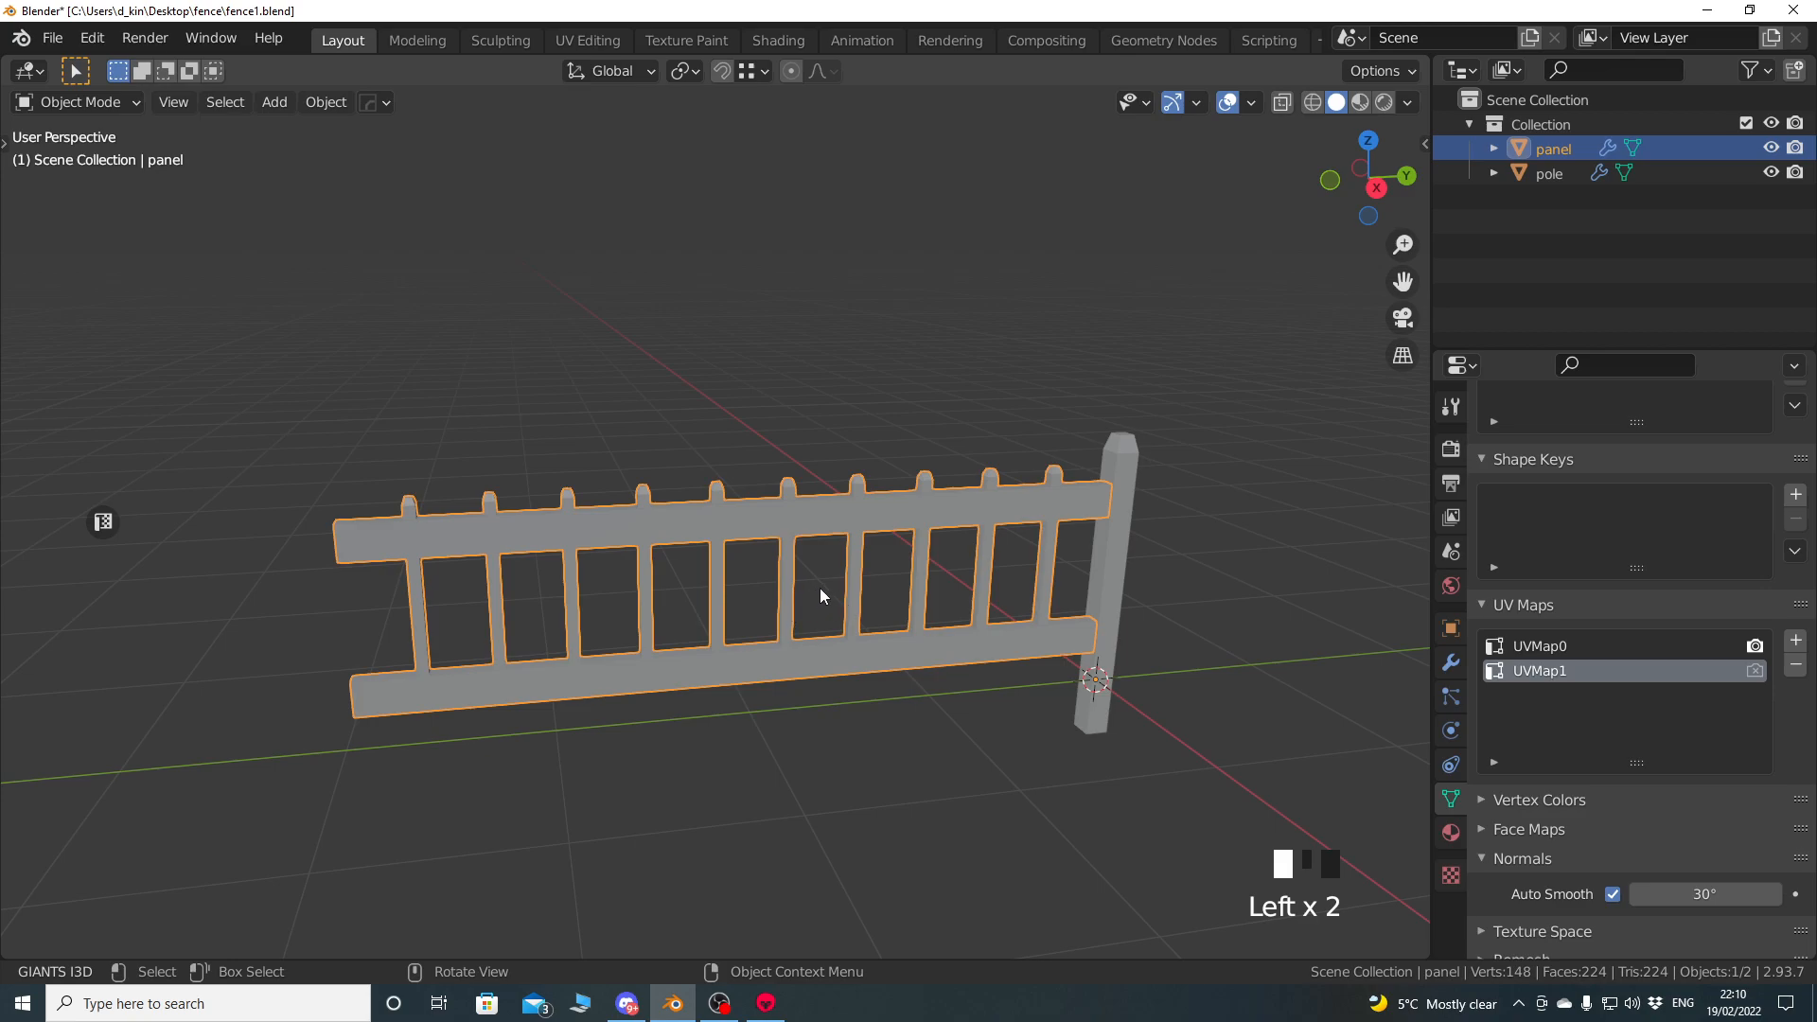
Make UVMap0 the panel's active UV map and save the scene as a new file, fence2.blend.
left_click(1552, 646)
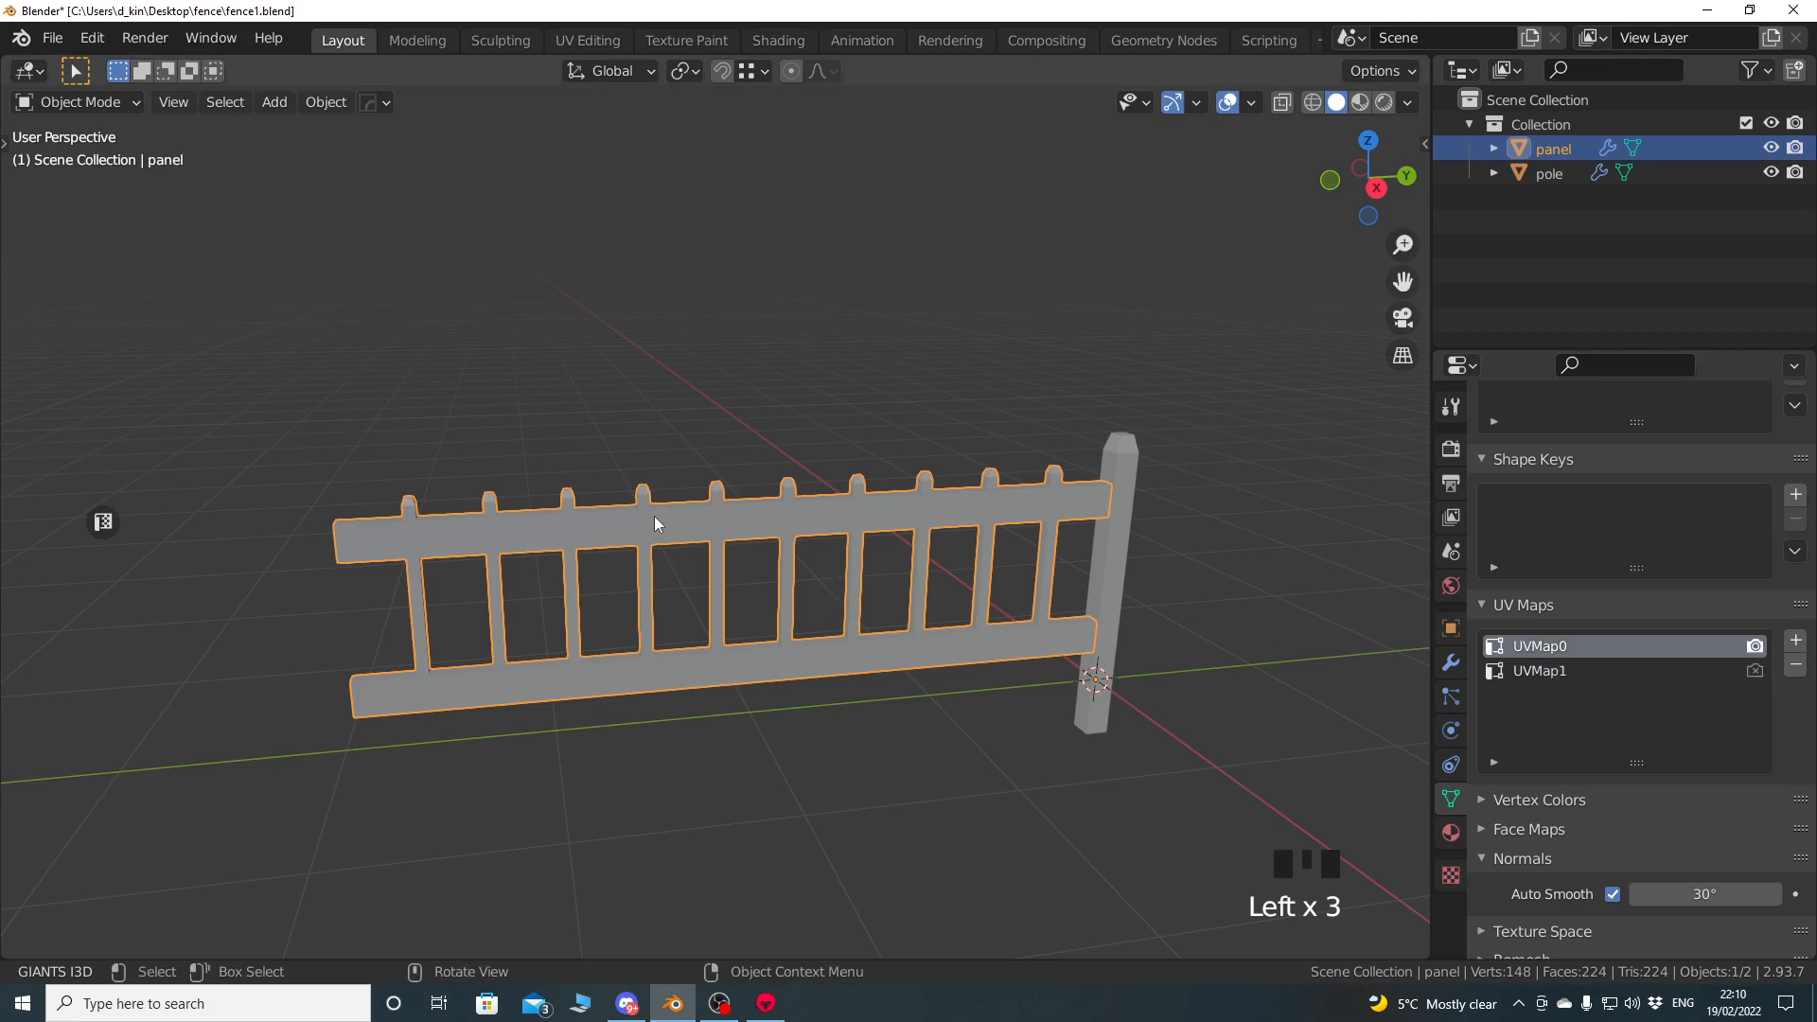
left_click(59, 42)
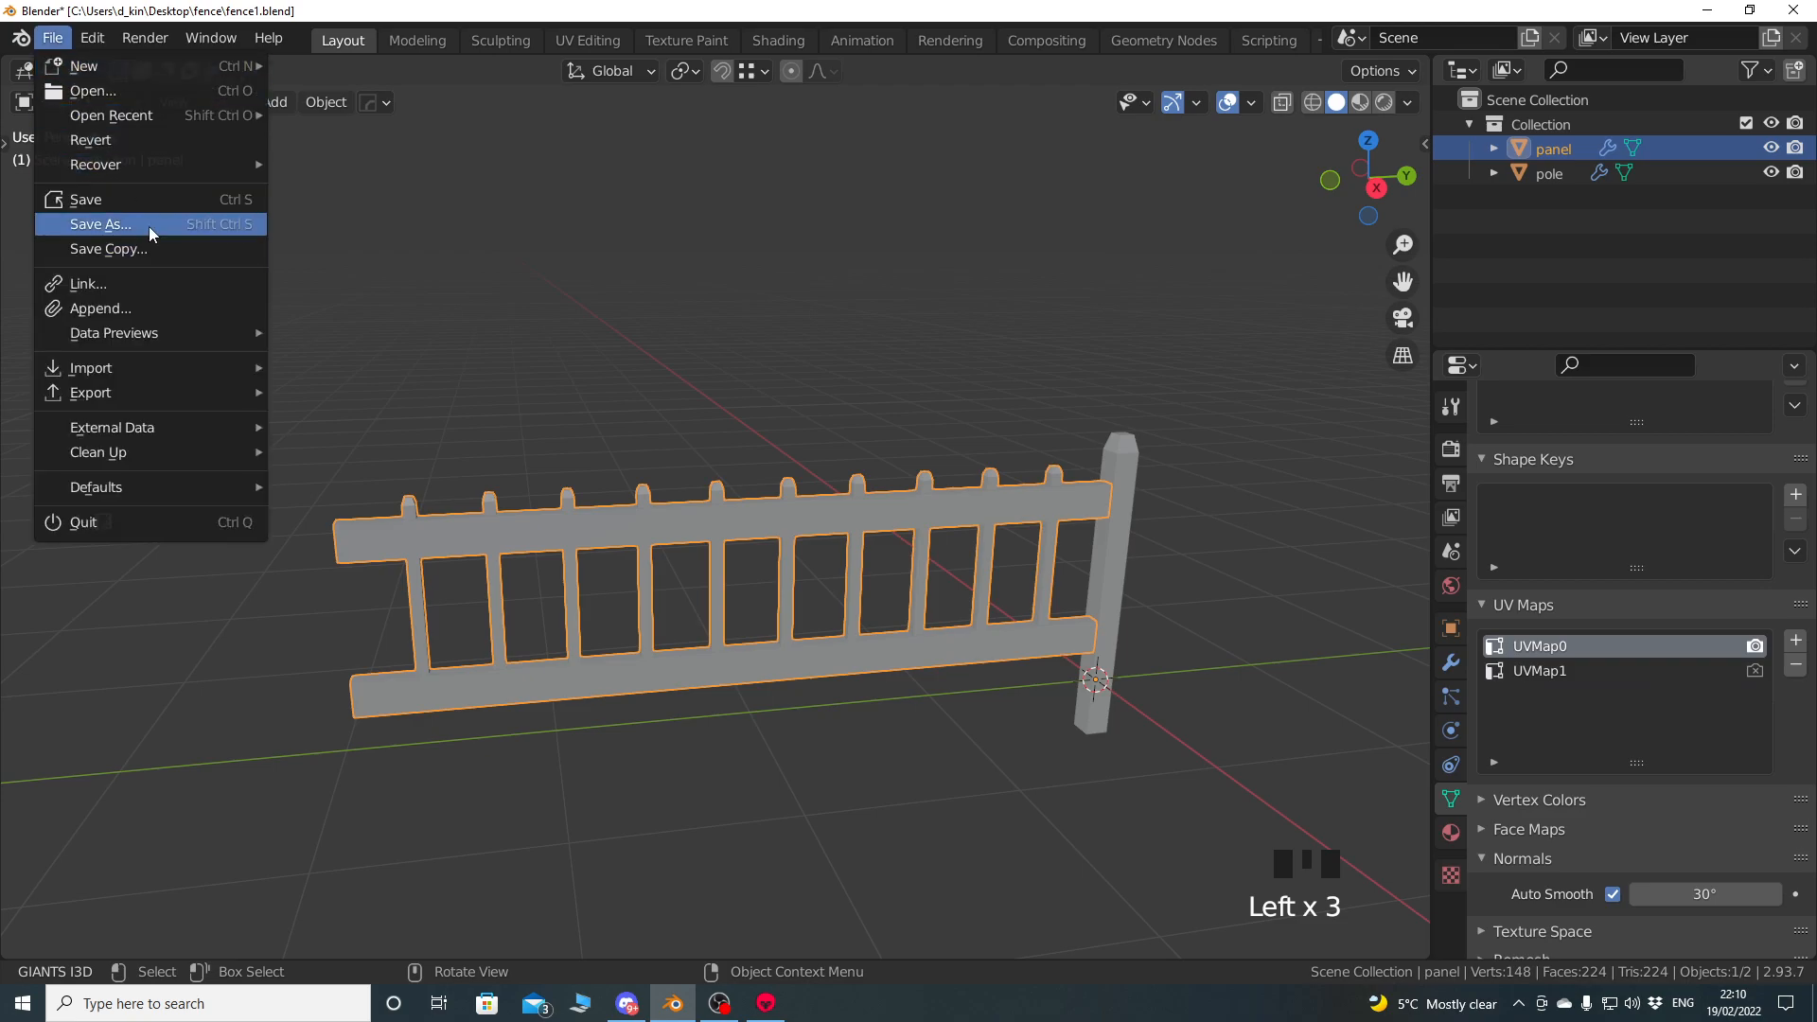
left_click(147, 225)
left_click(1208, 844)
left_click(1310, 843)
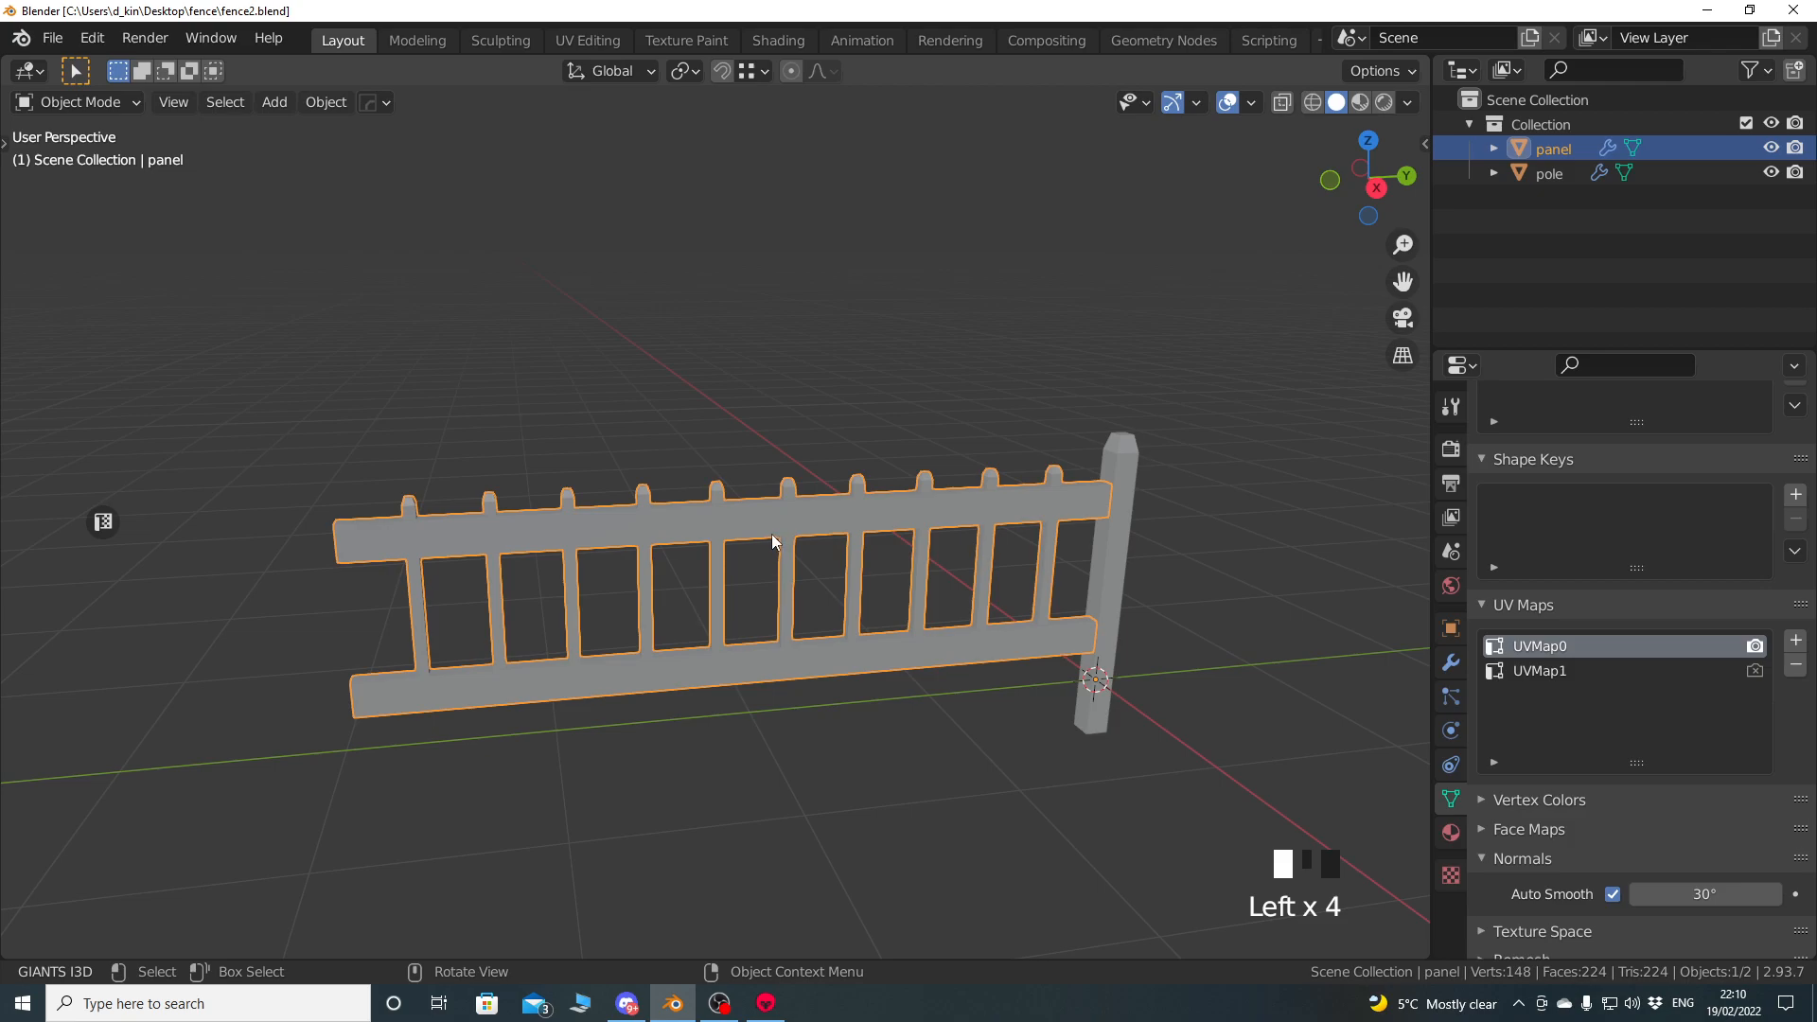
In the right orthographic view, check the transform values of the panel and pole, and the panel's object name.
key("KP_3")
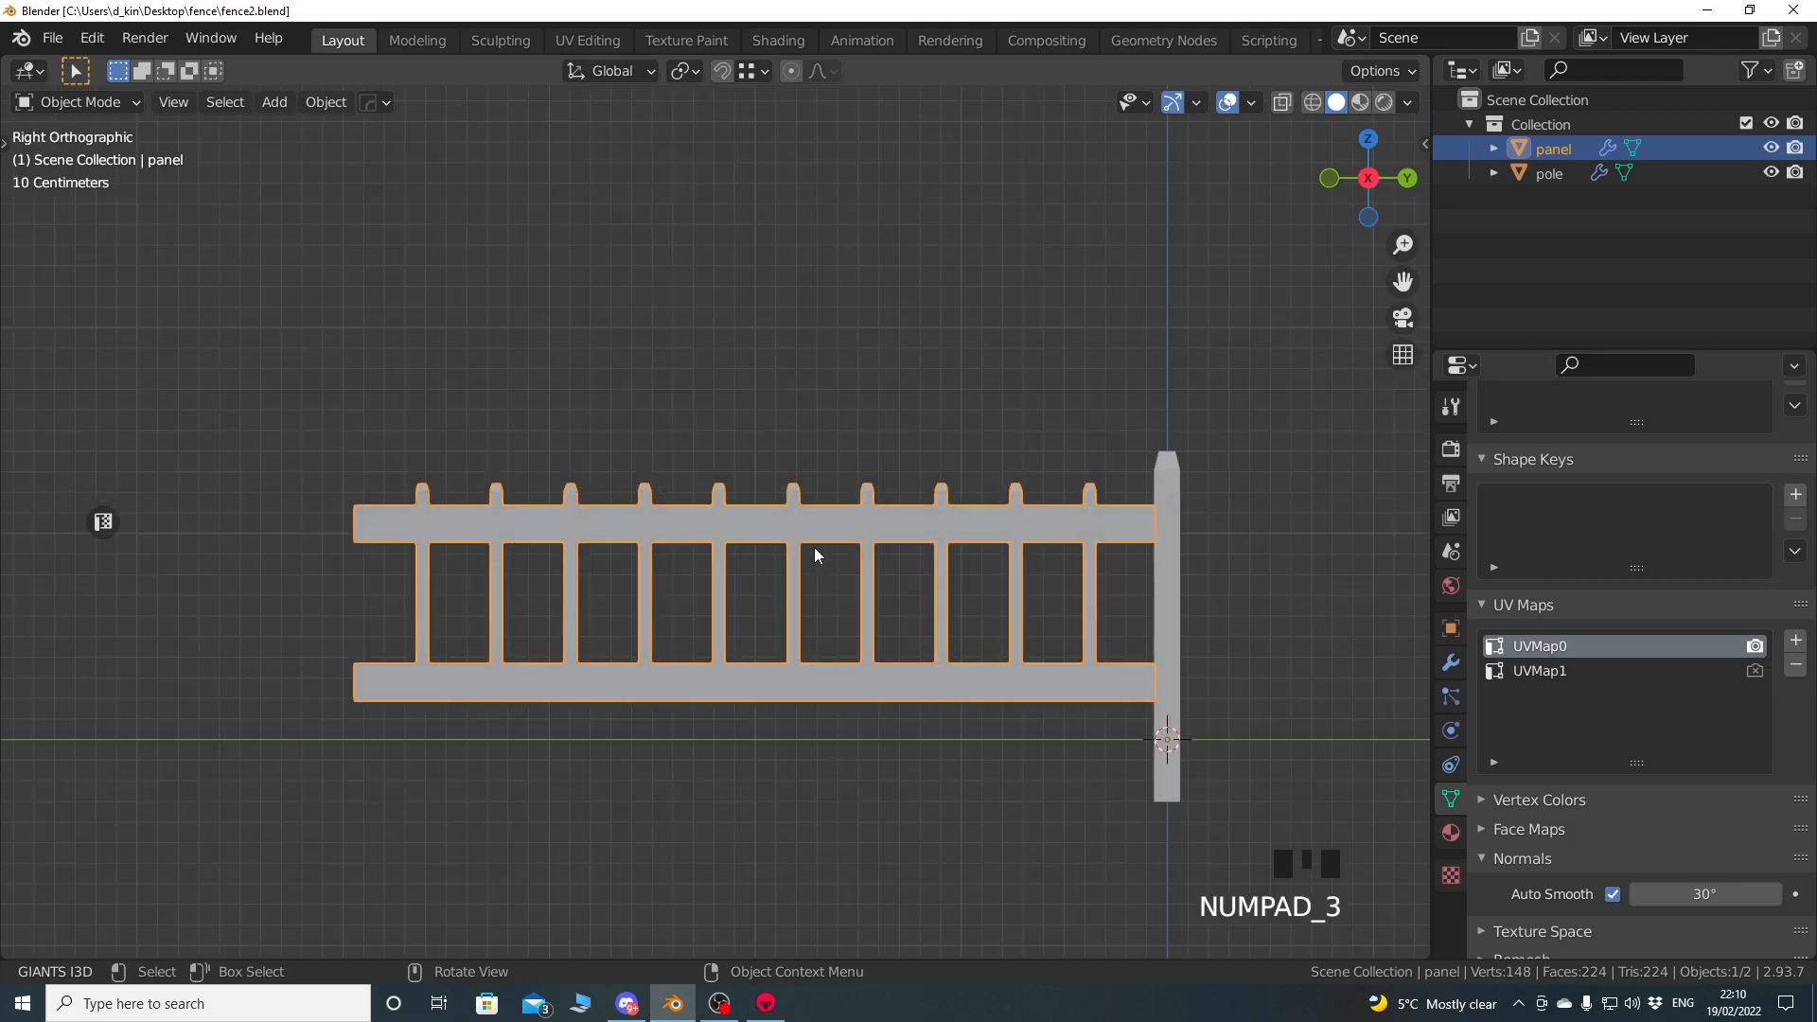
middle_click_drag(815, 547, 767, 418, "shift")
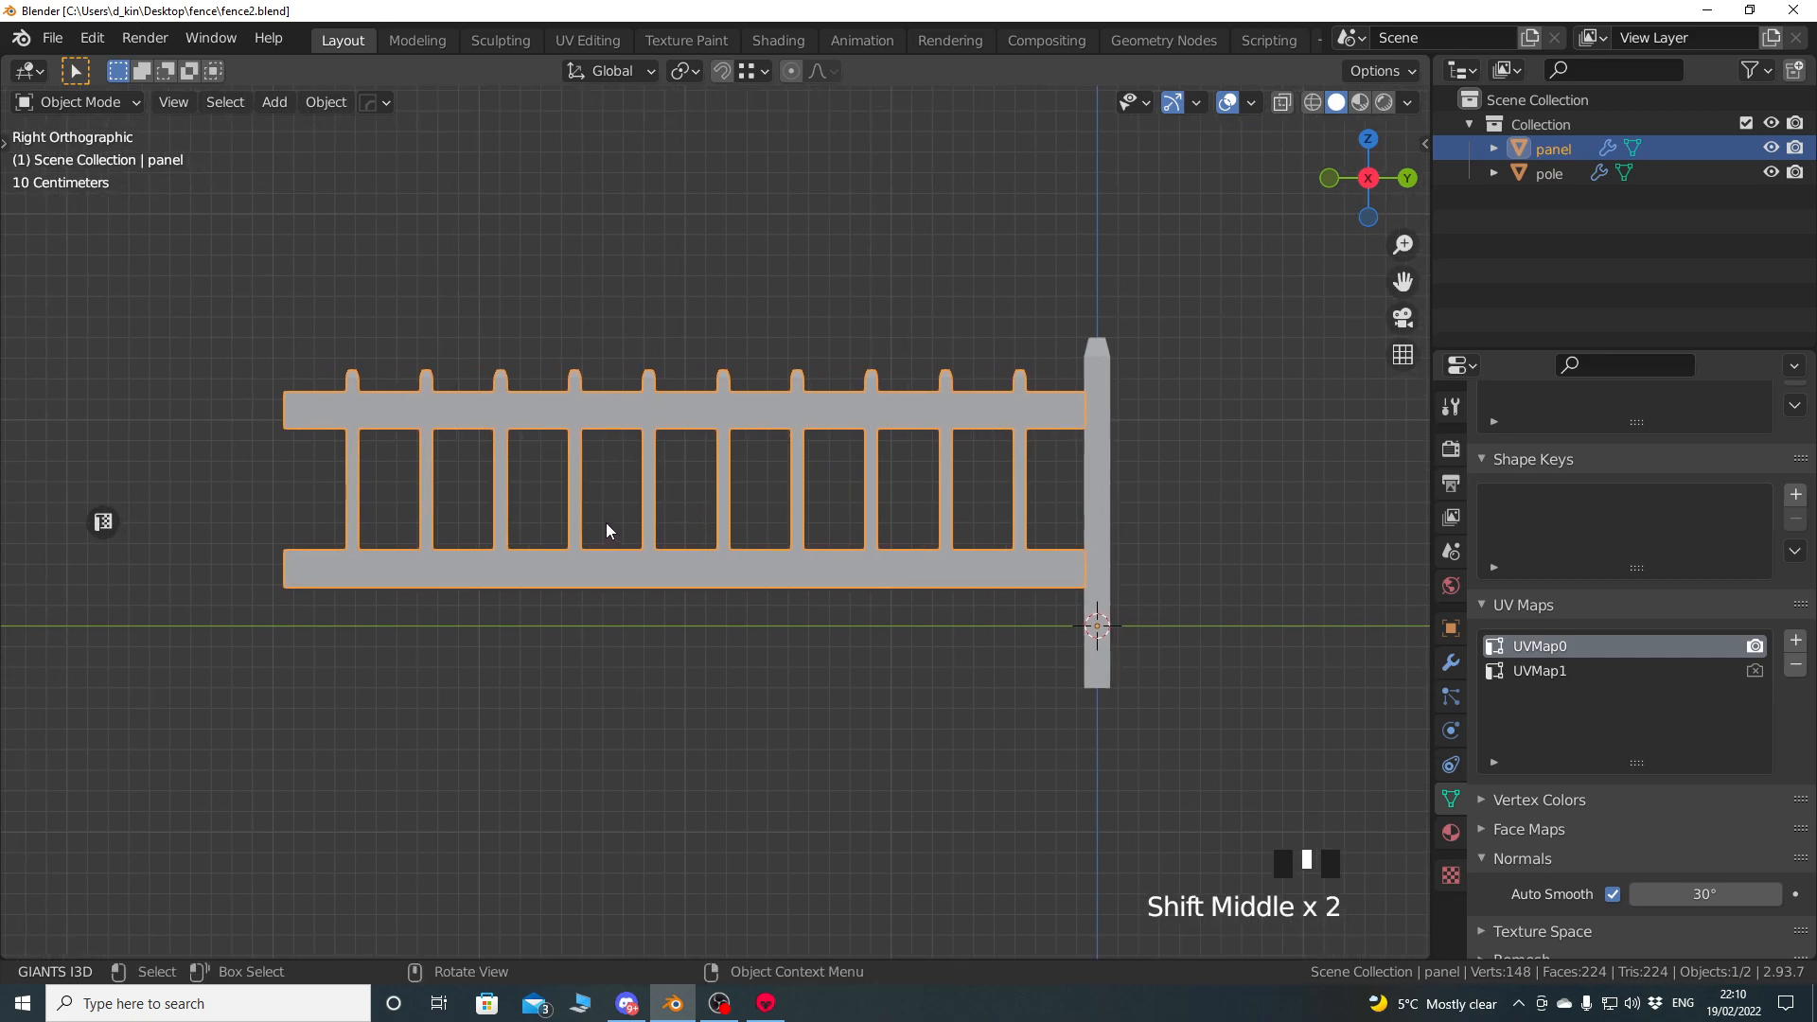
key("n")
left_click(1419, 134)
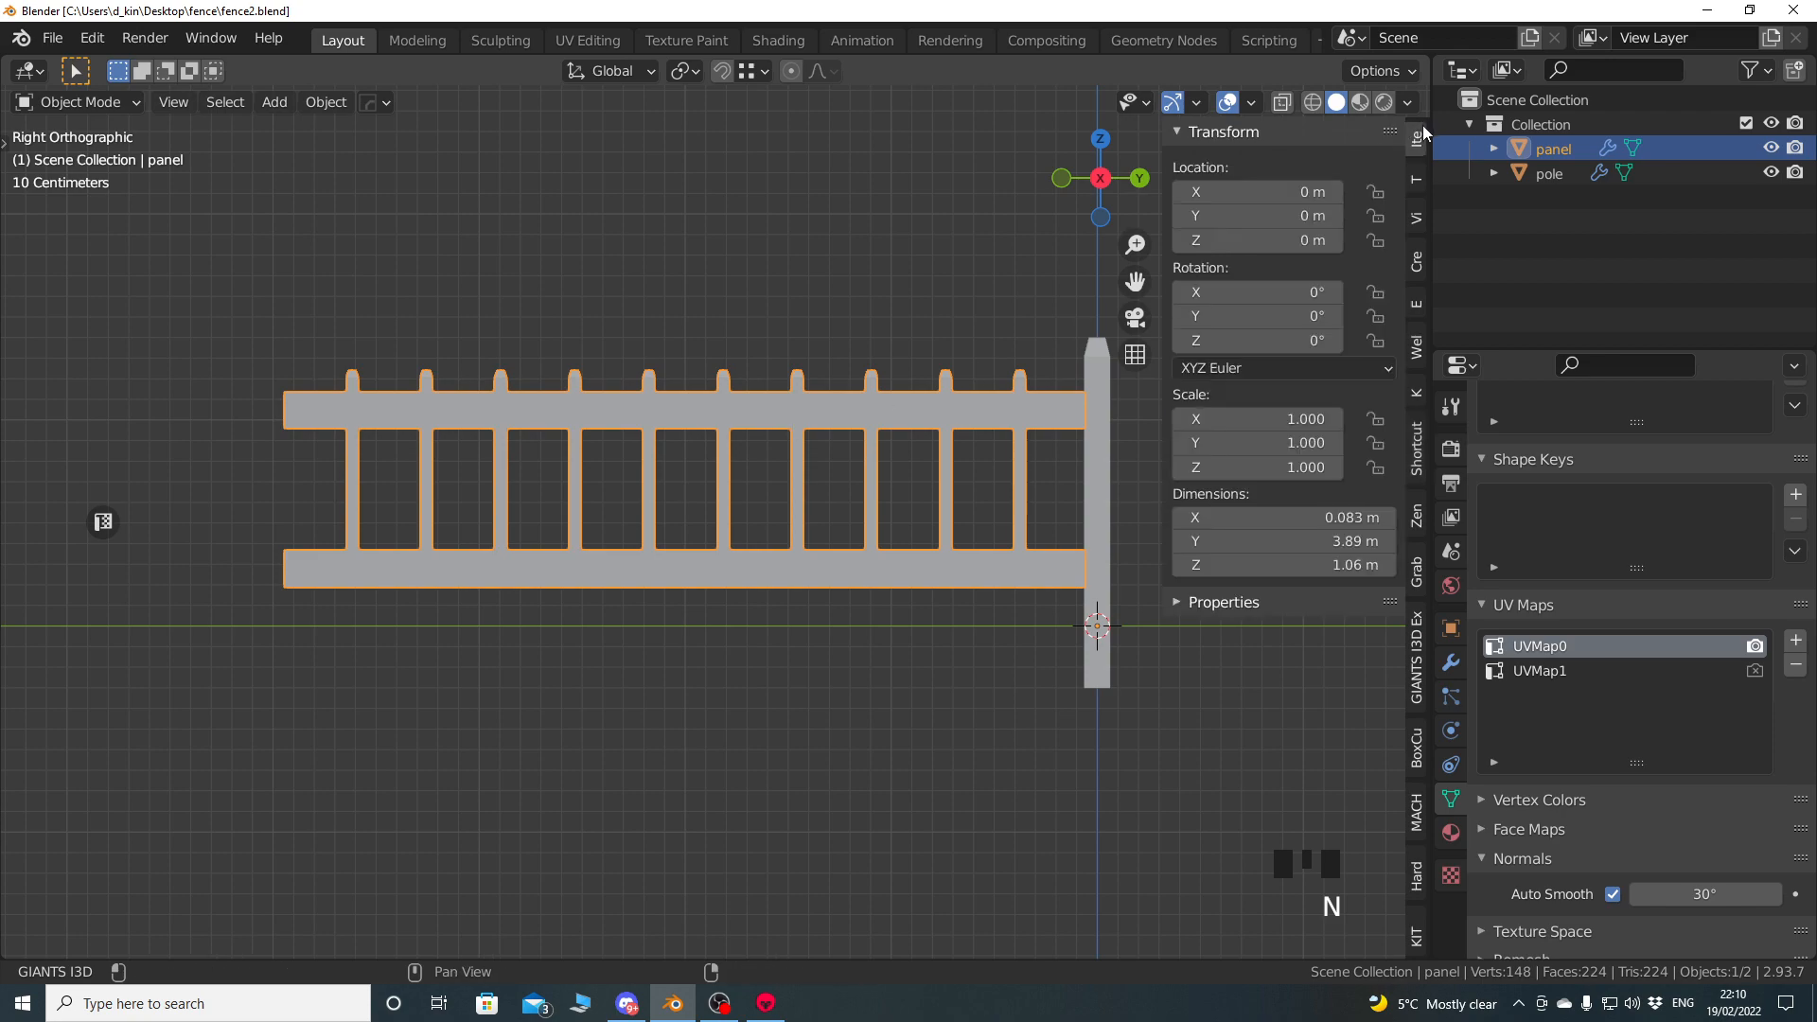
left_click(1551, 174)
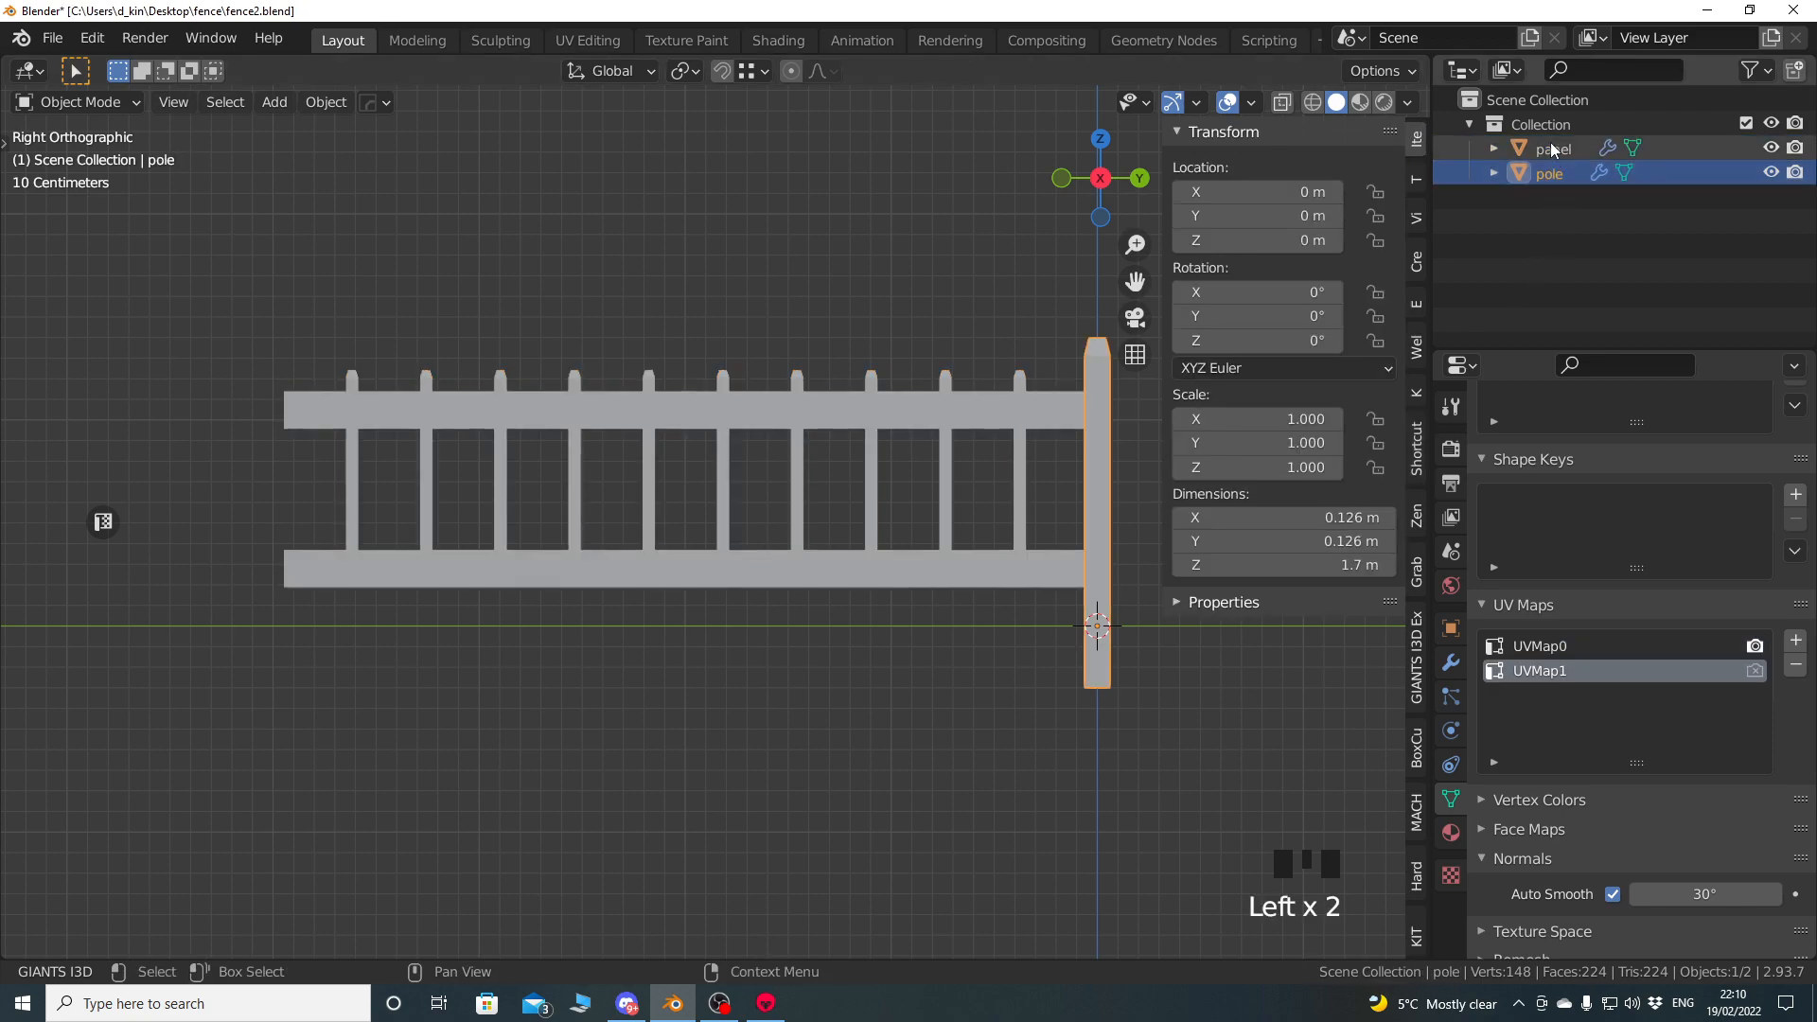
key("n")
left_click(1553, 151)
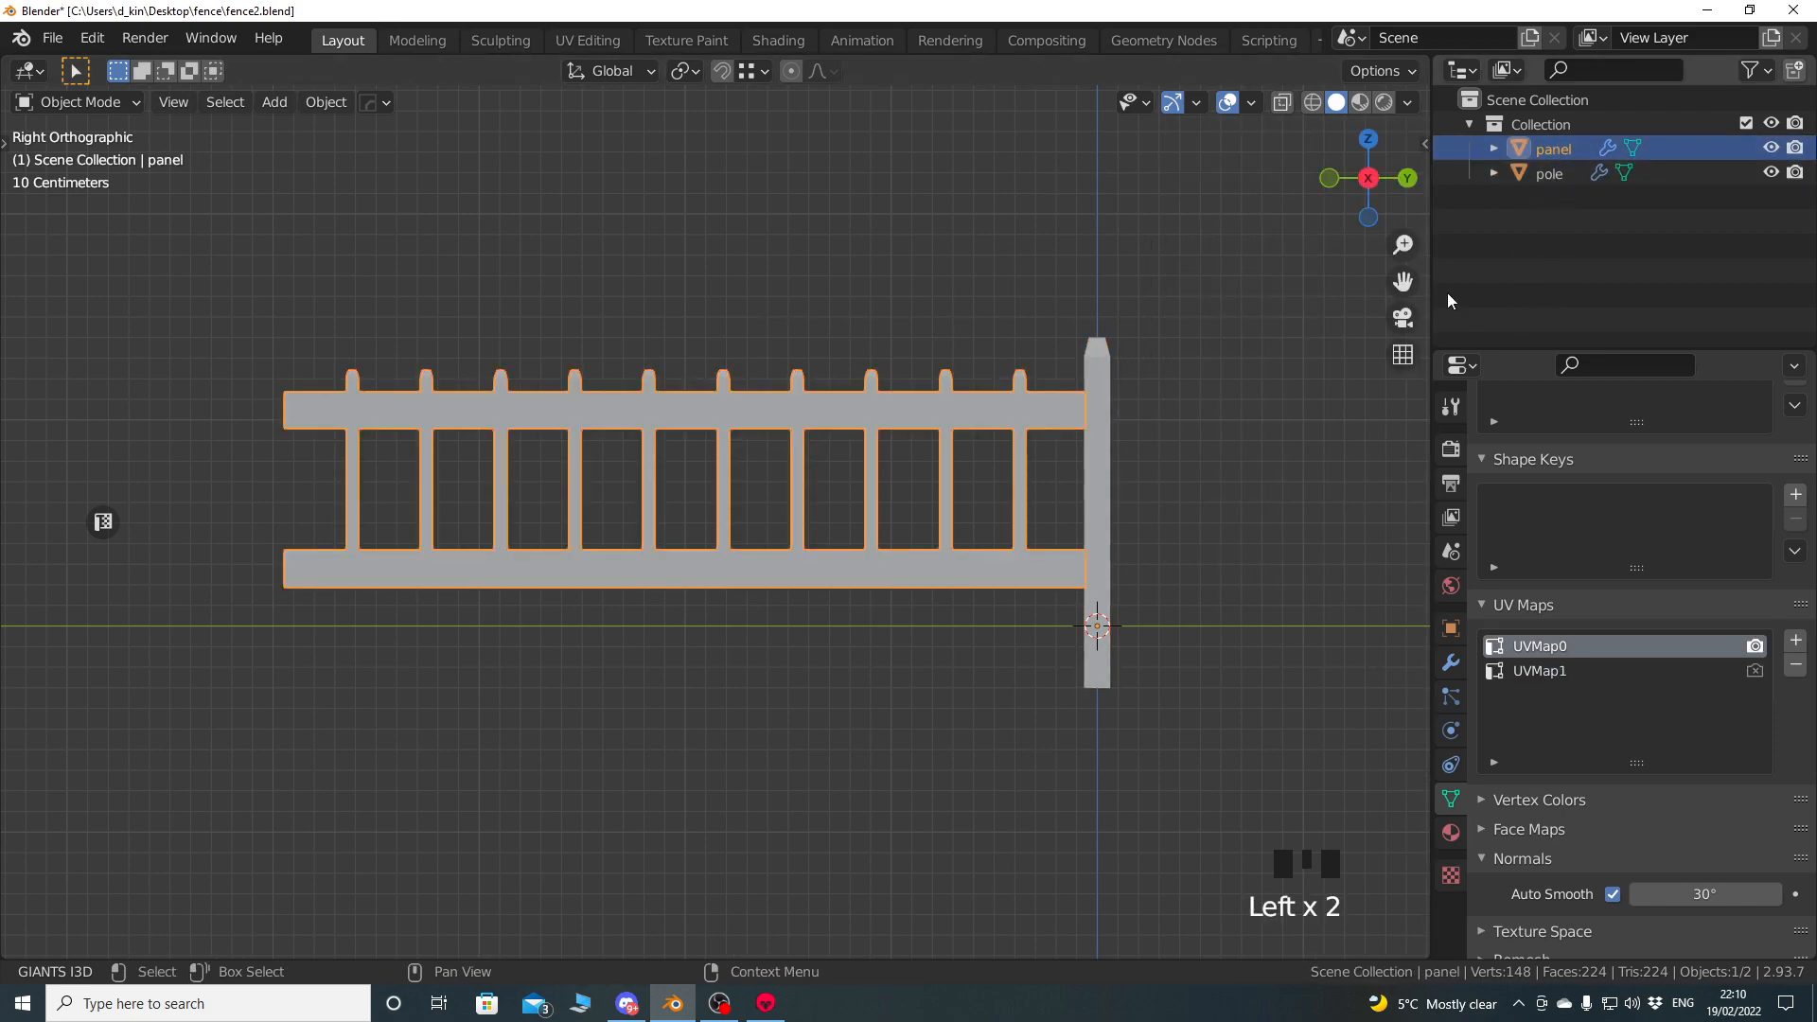
key("F2")
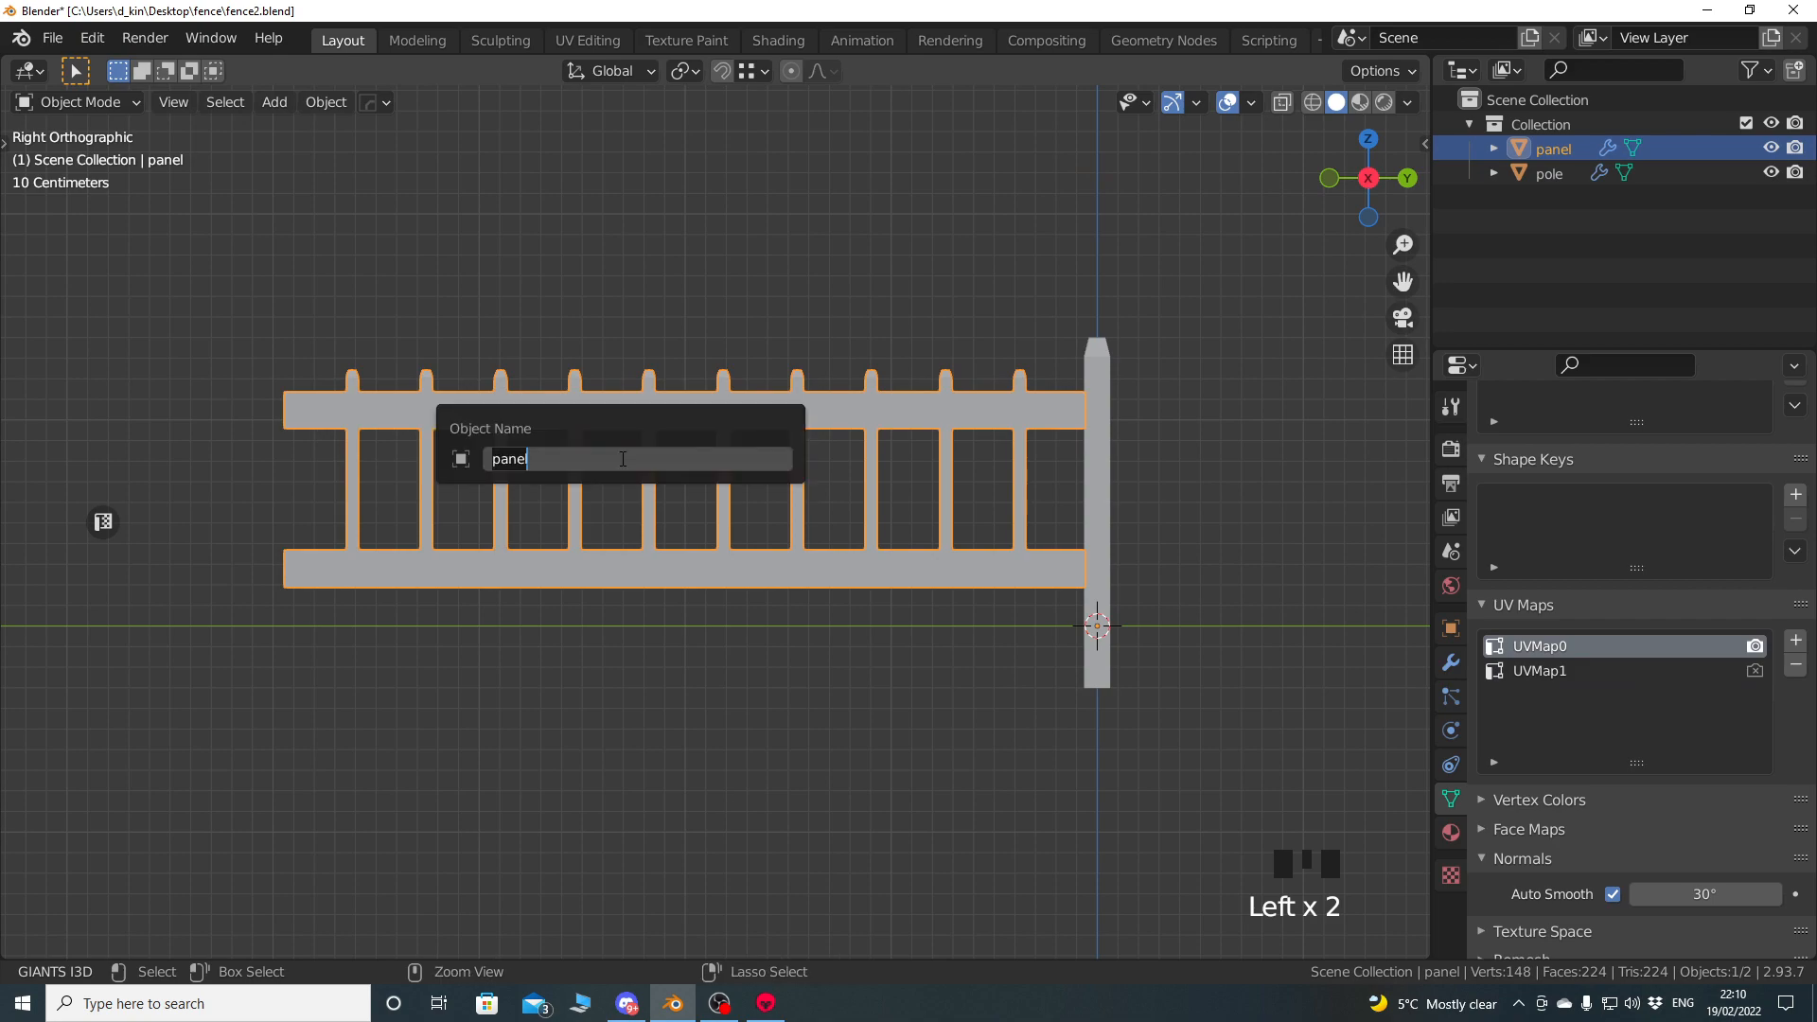
key("F2")
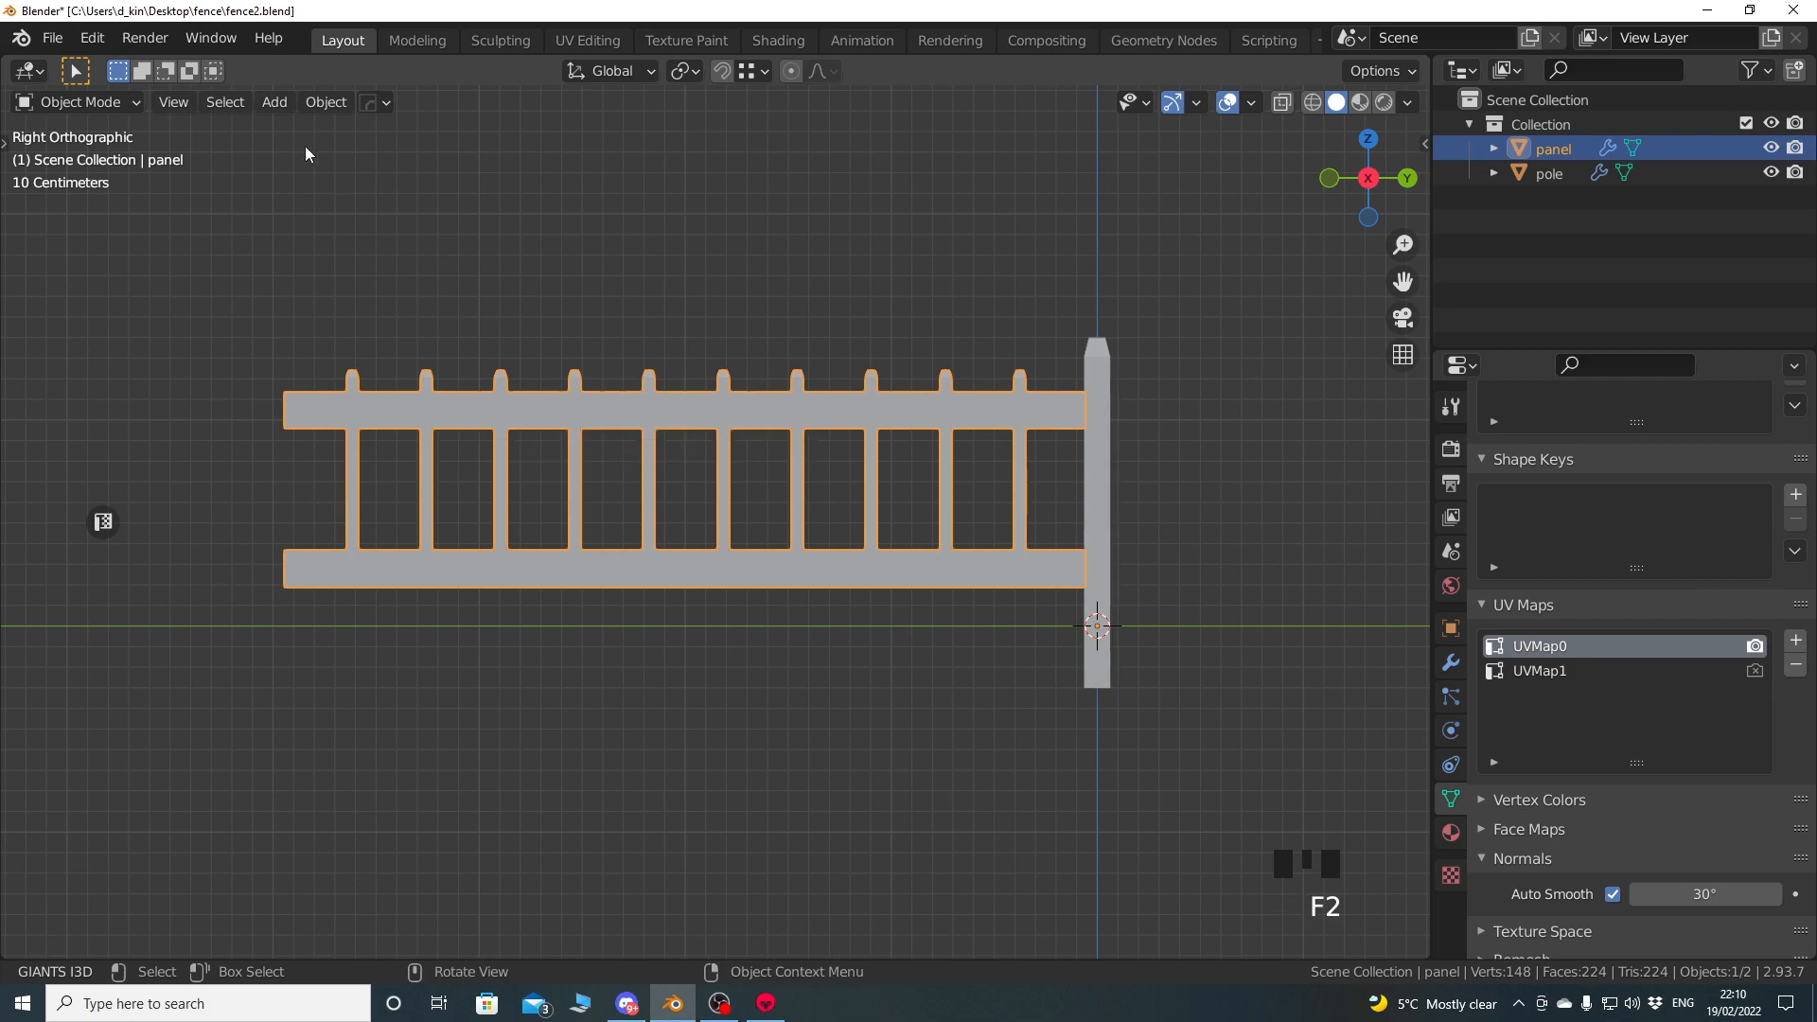
left_click(53, 41)
mouse_move(101, 392)
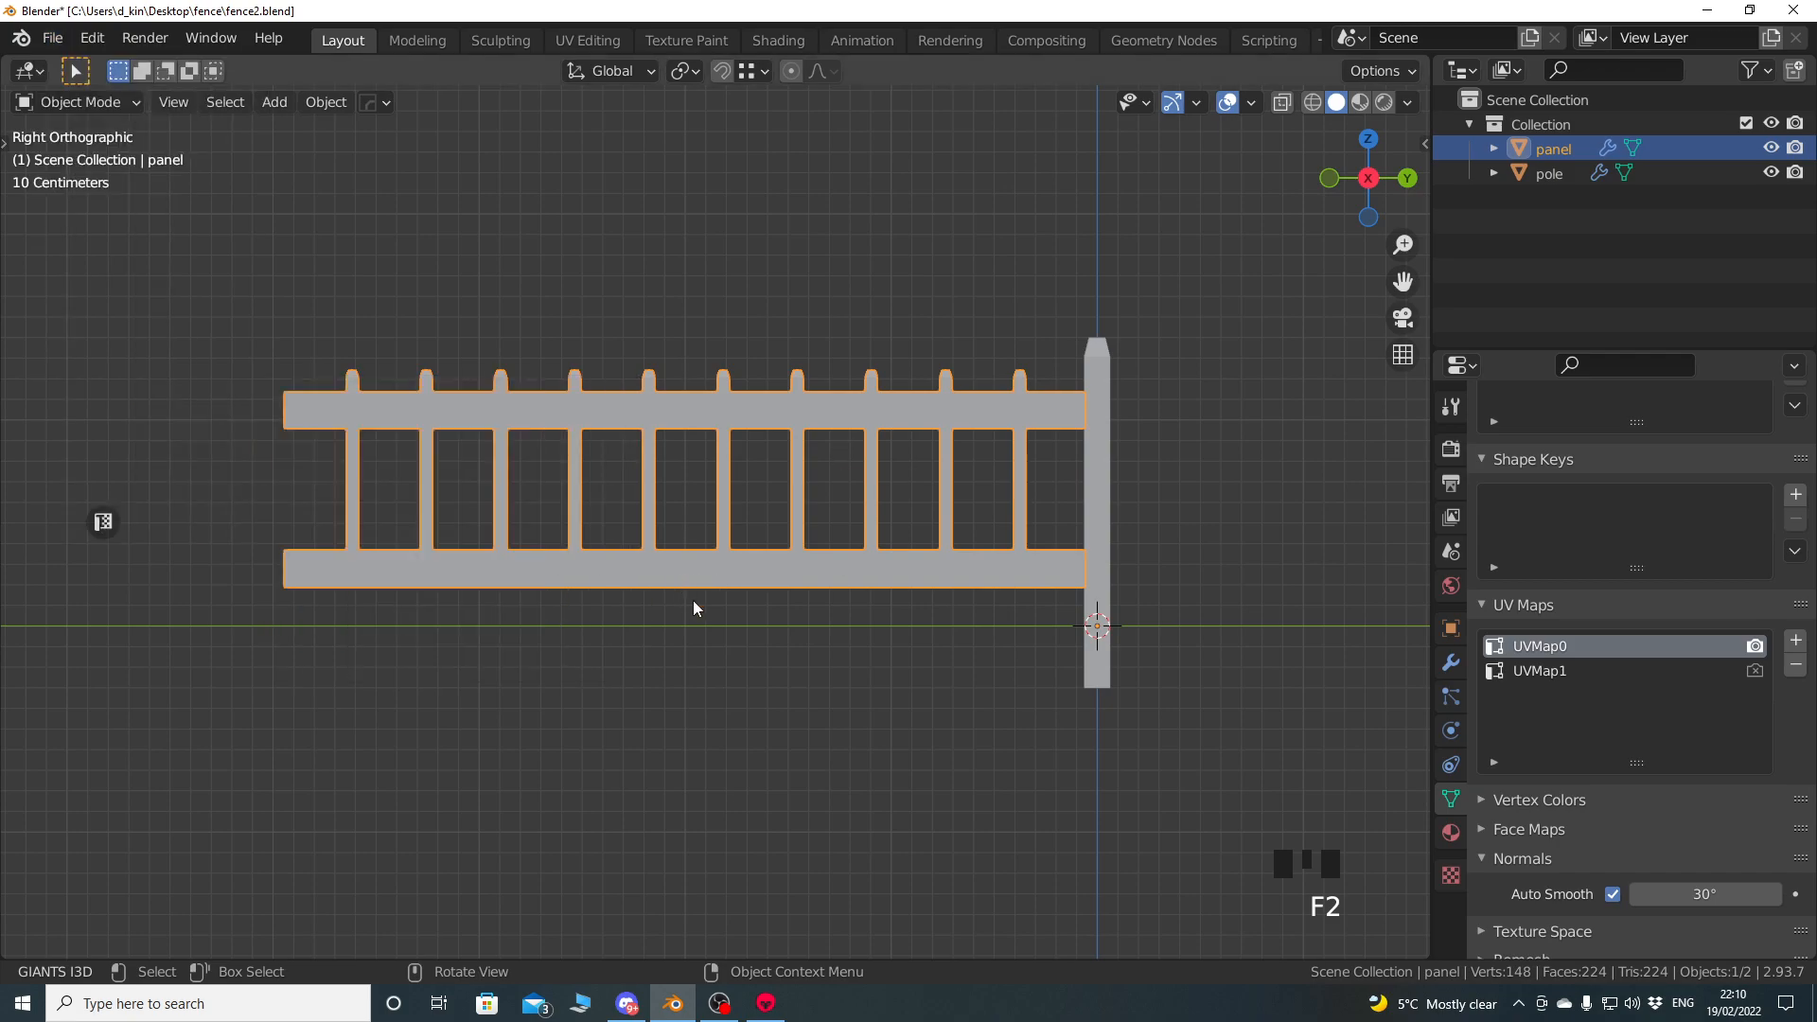
Show the GIANTS I3D Exporter settings for the panel at a wider size and look through its Attributes and Tools before returning to Export.
key("n")
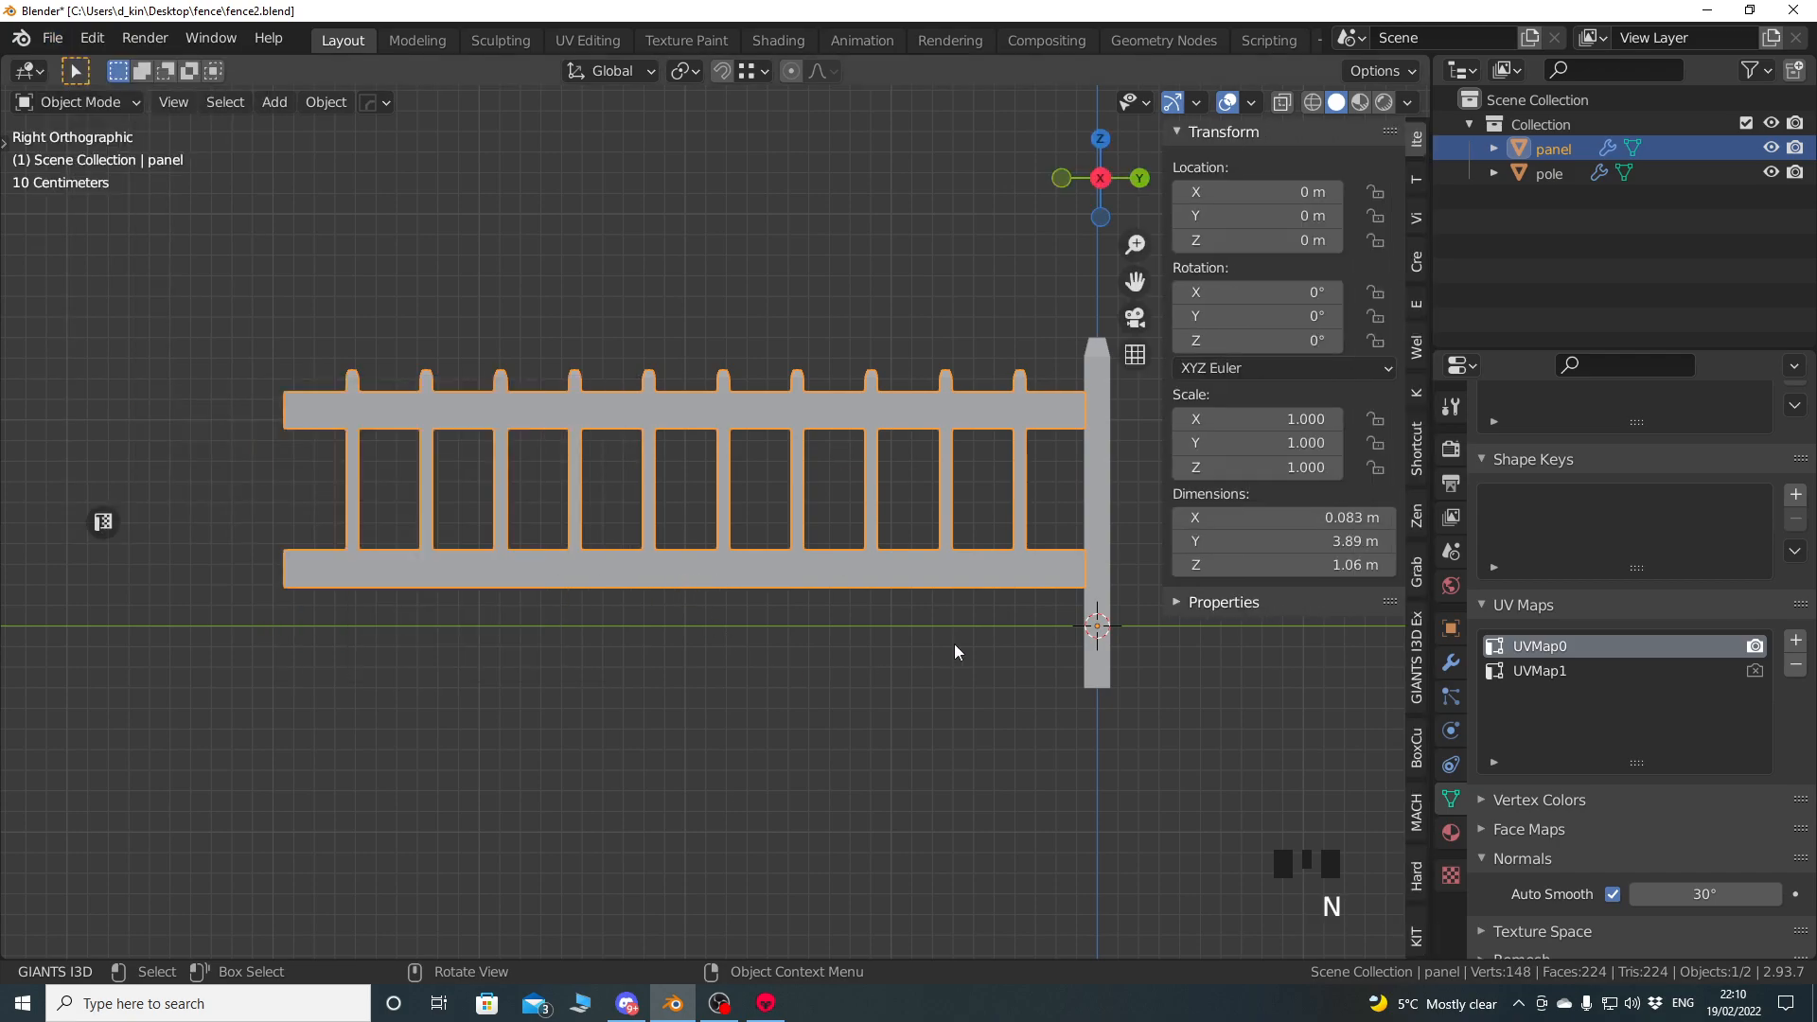
left_click(1417, 663)
left_click_drag(1162, 474, 840, 476)
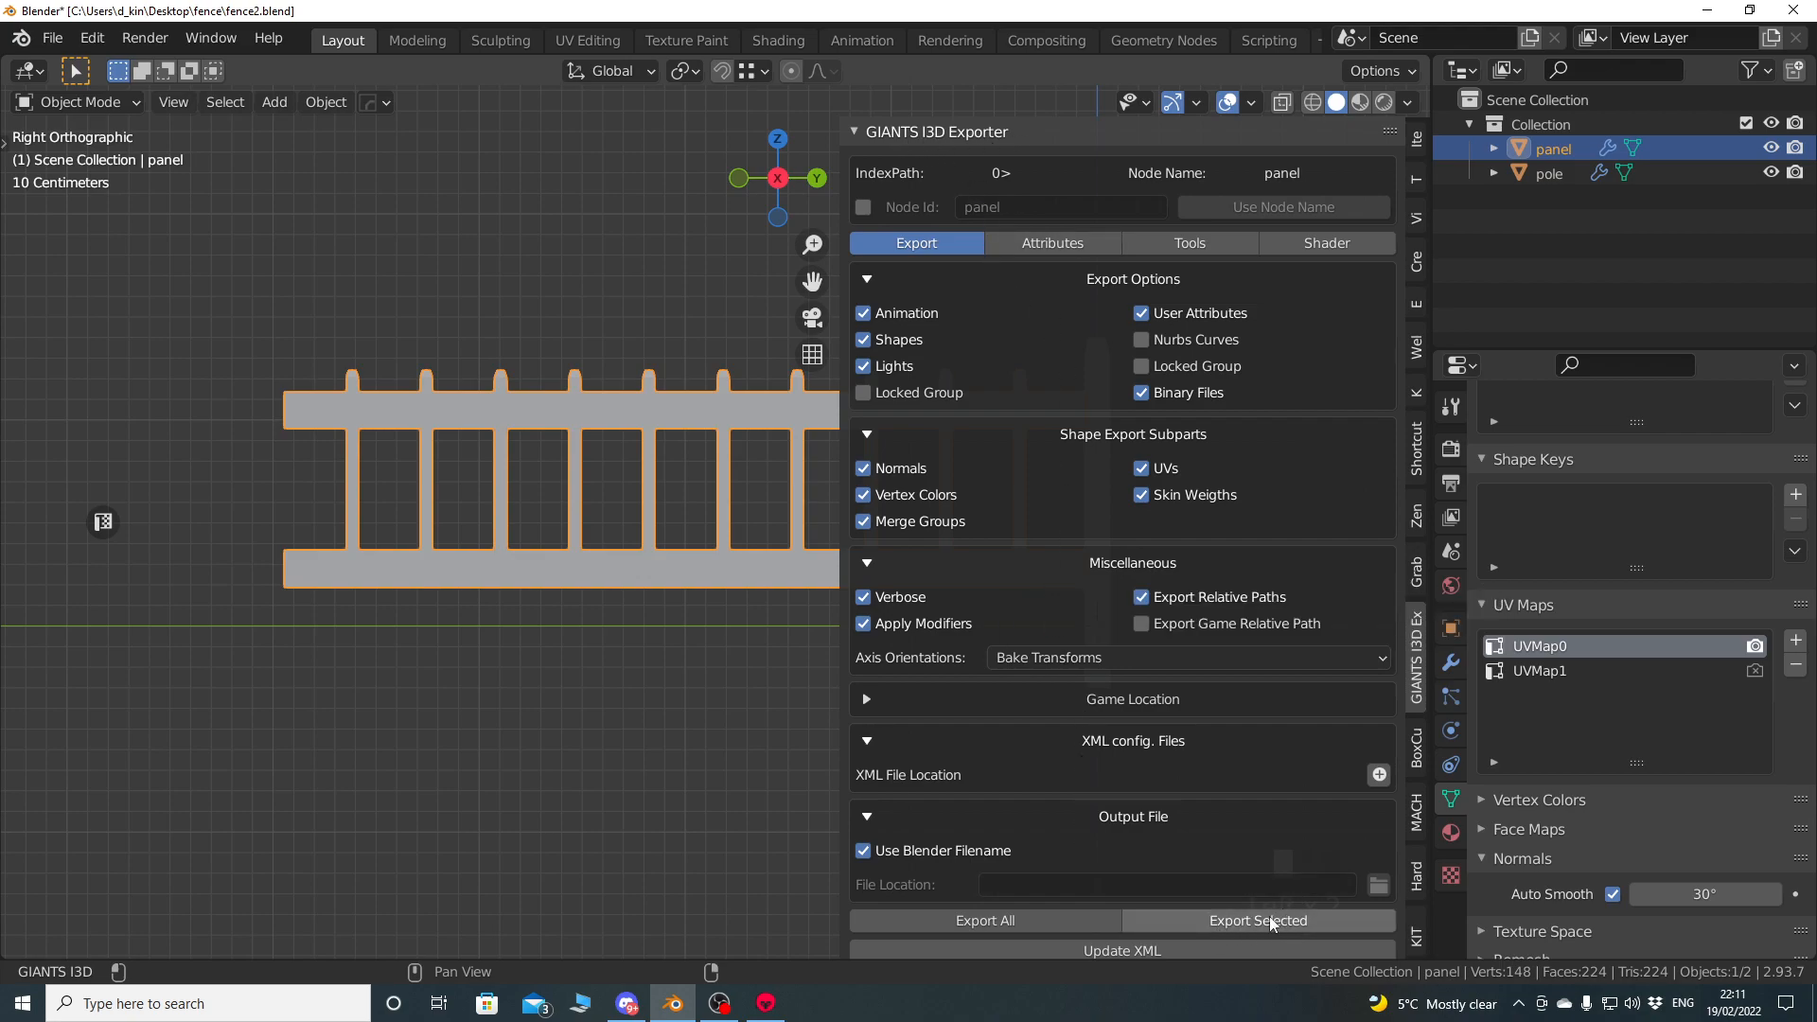
left_click(1049, 244)
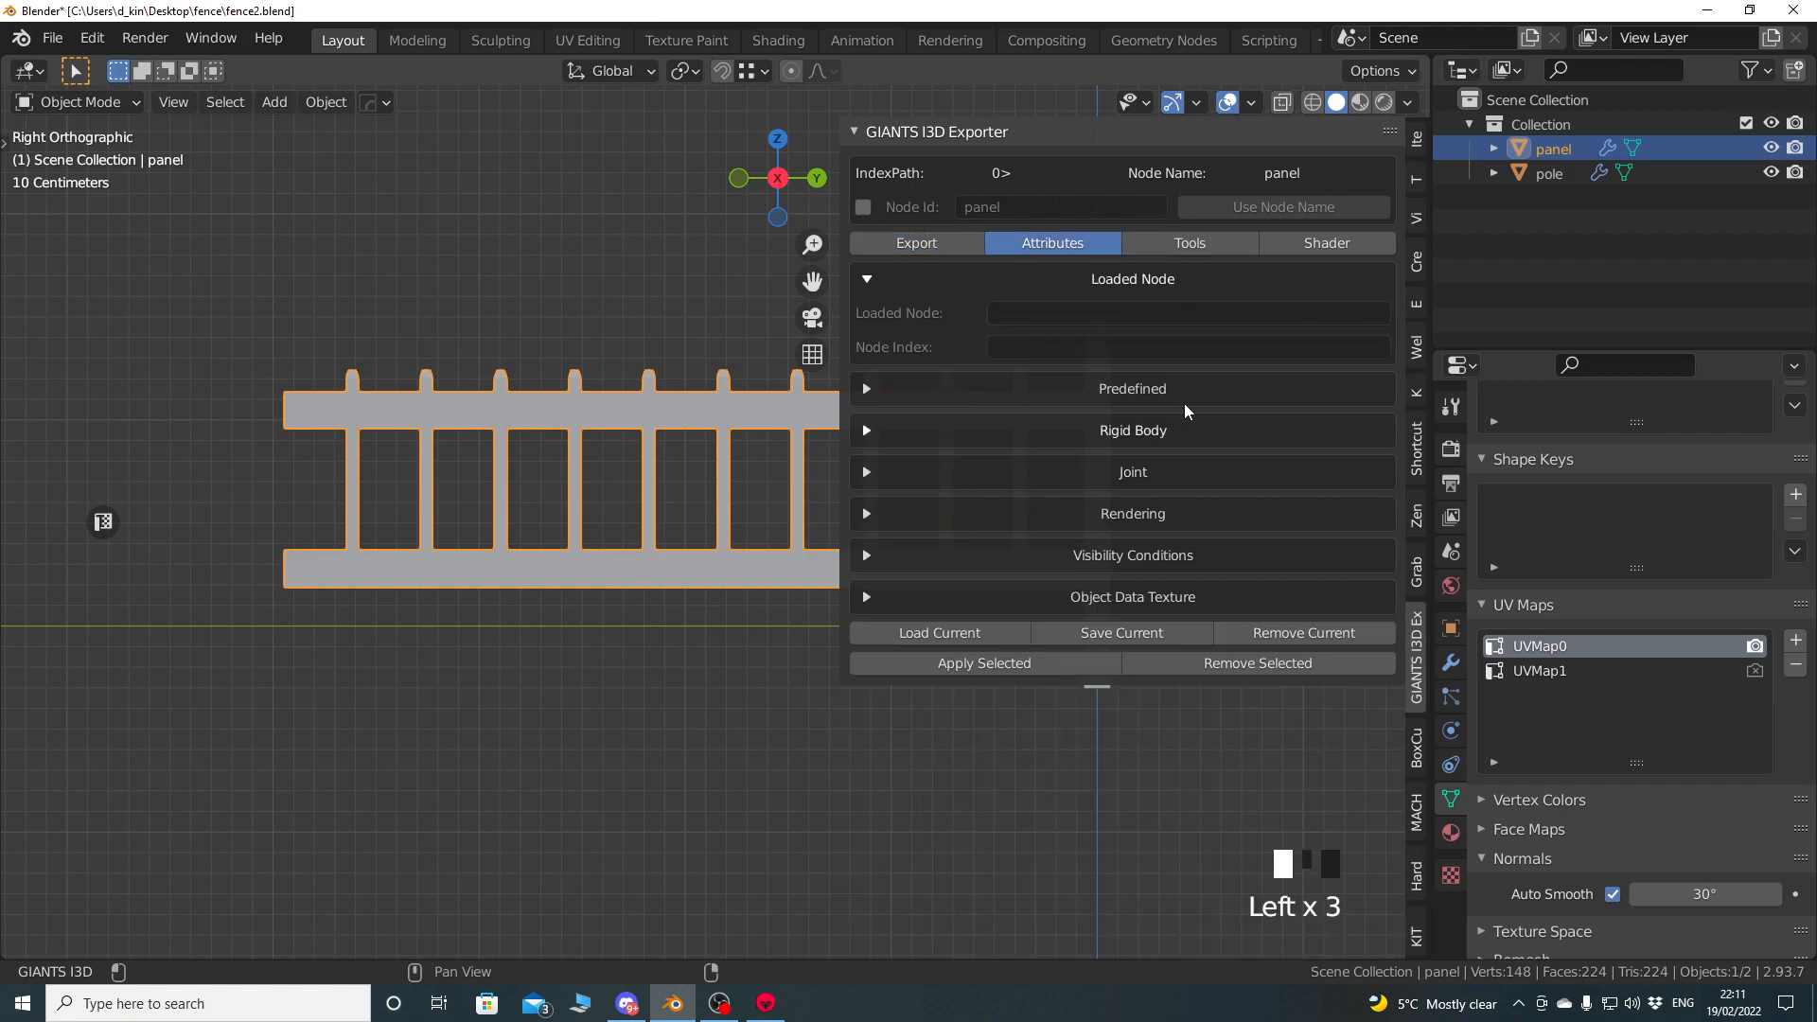
left_click(1214, 243)
left_click(904, 254)
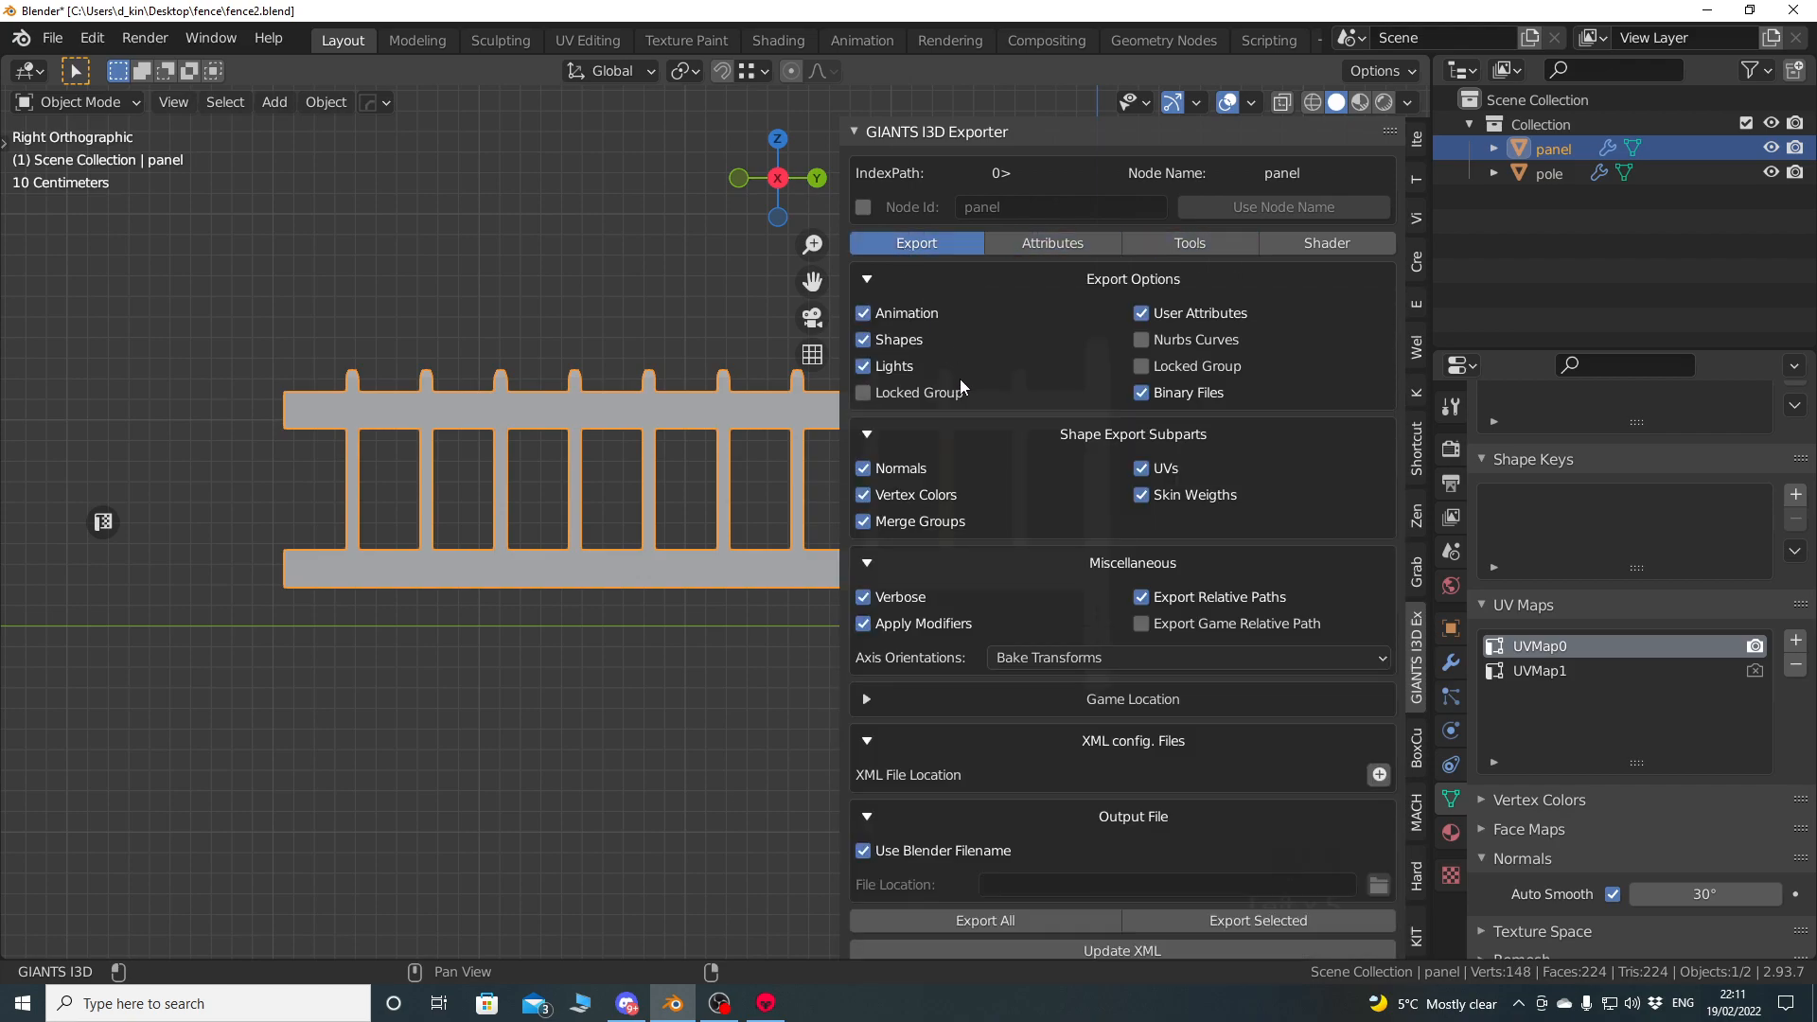
left_click(53, 41)
Disable Use Blender Filename, set the output file to panel.i3d in the fence folder, and export only the selected panel.
left_click(864, 851)
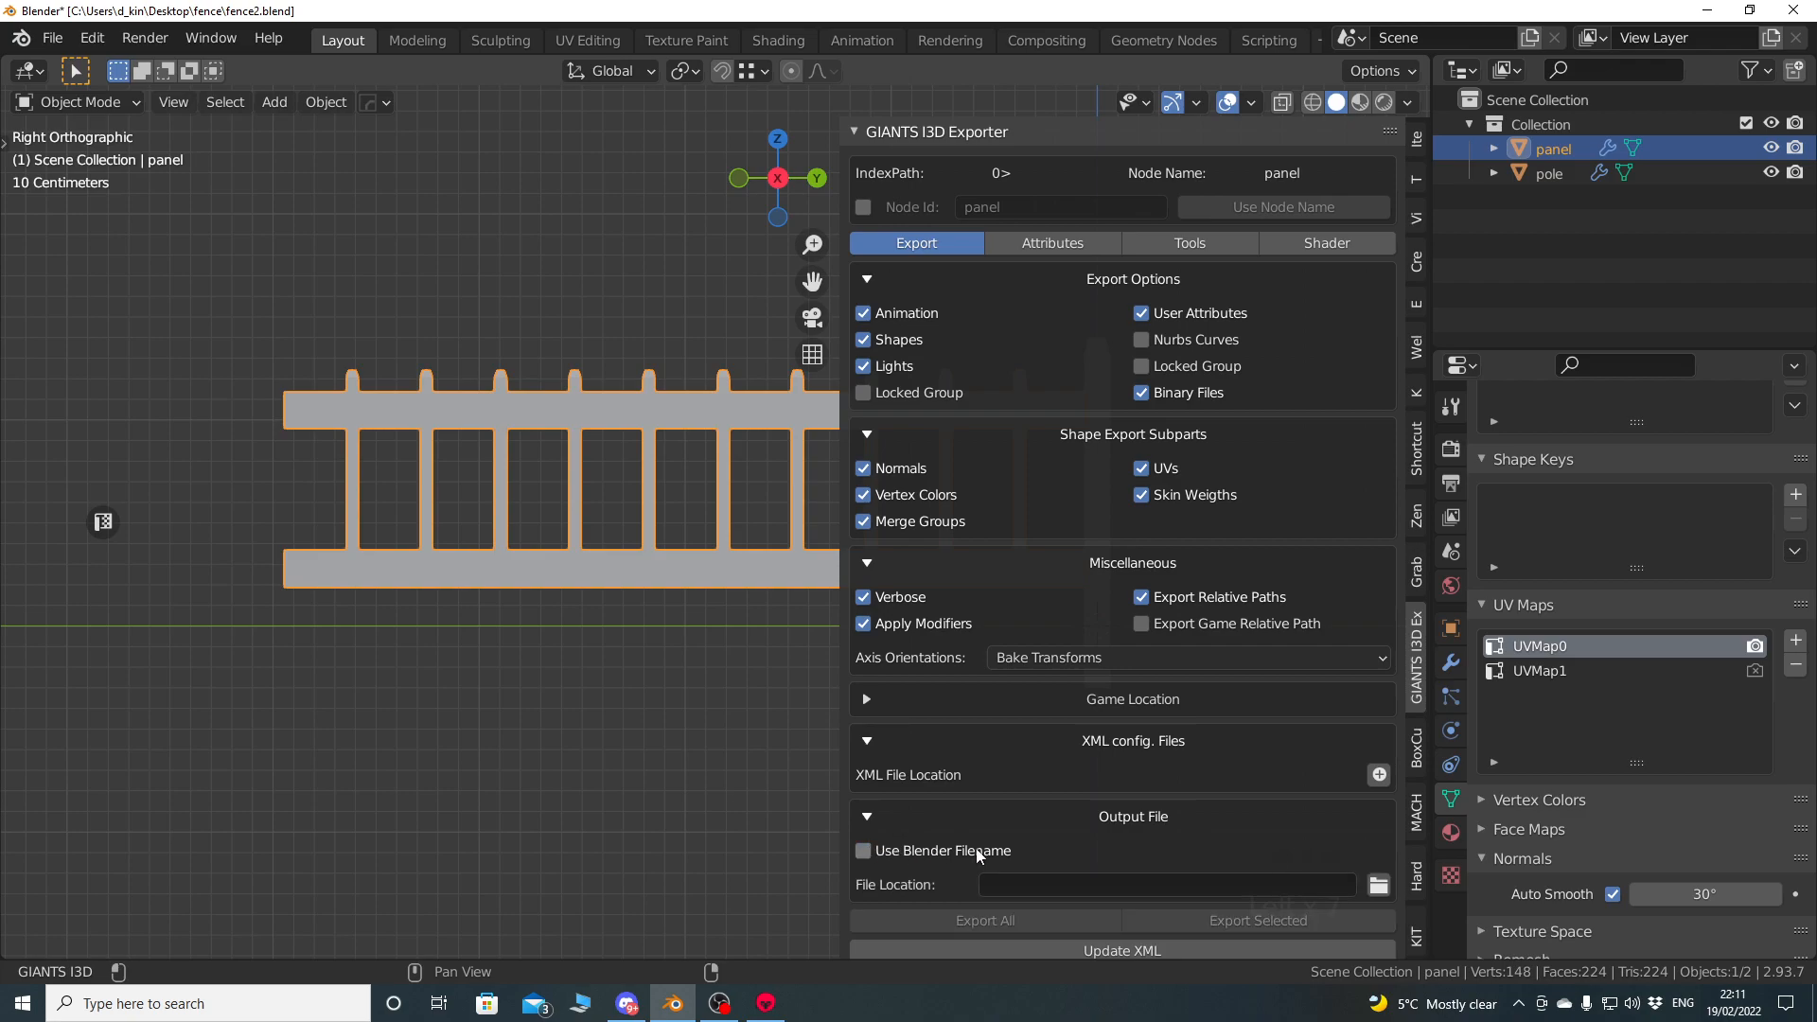
left_click(1379, 885)
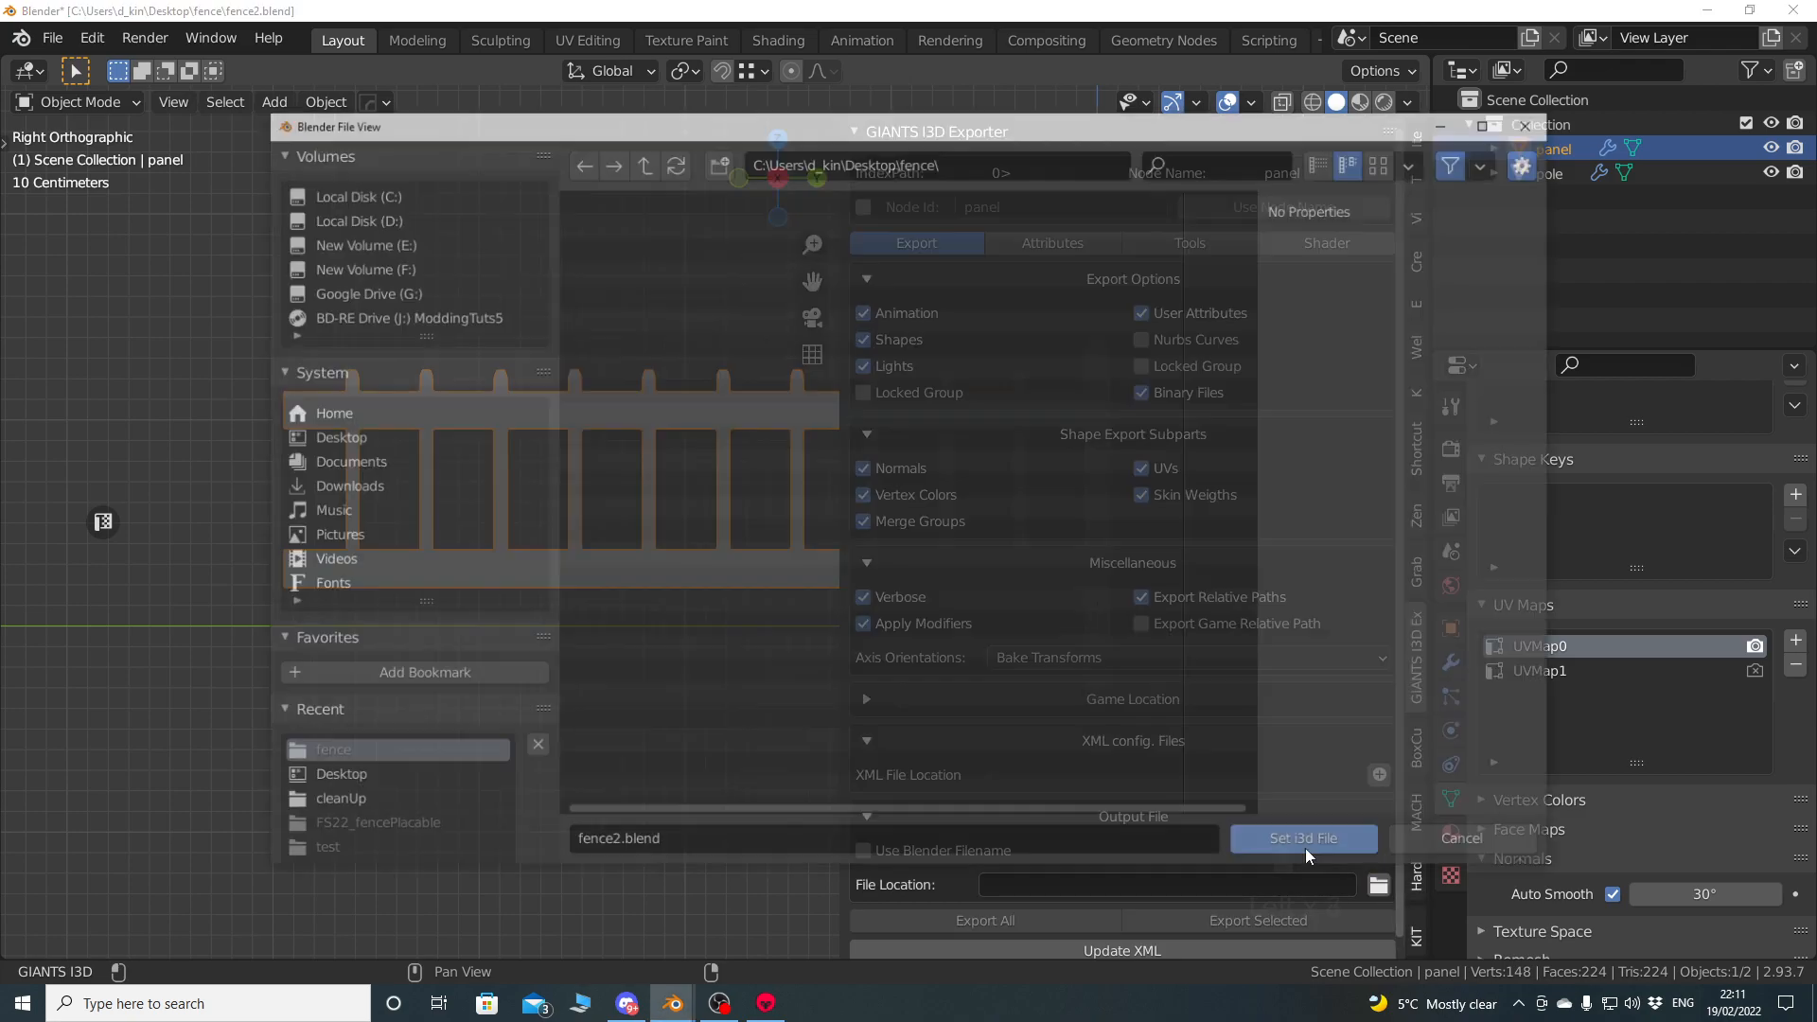
left_click(701, 841)
type("panel")
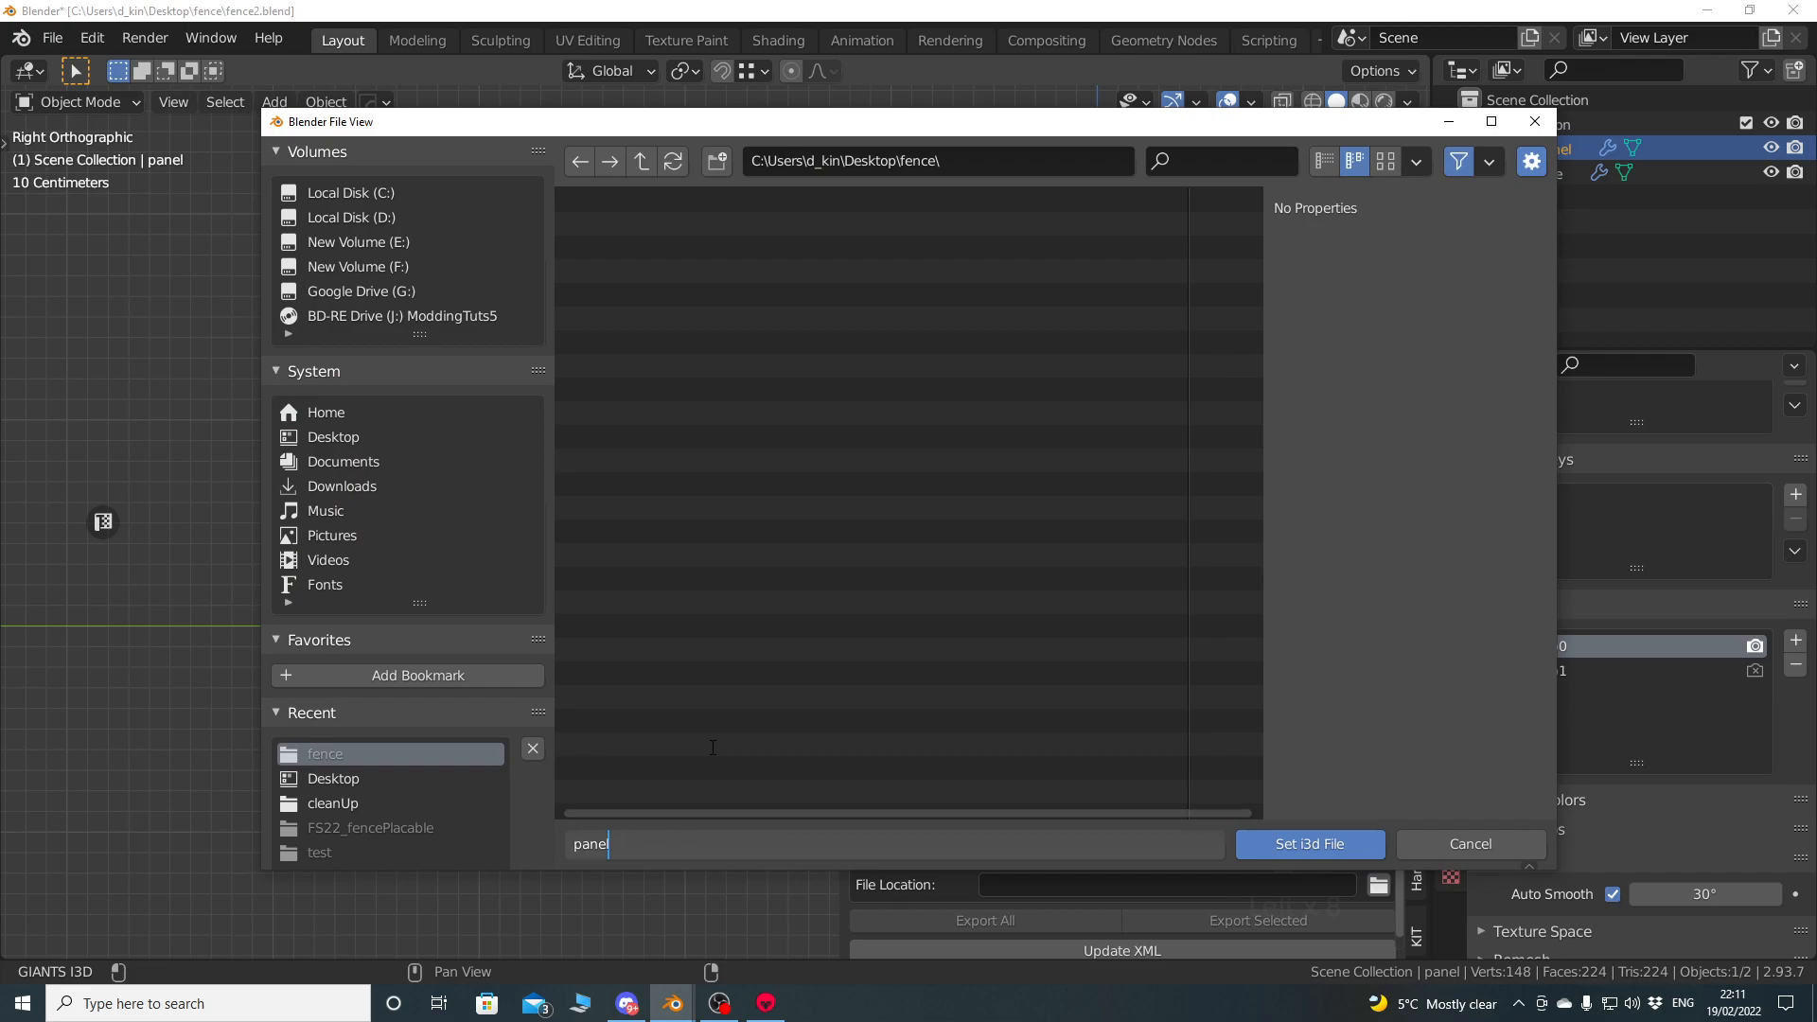
left_click(713, 748)
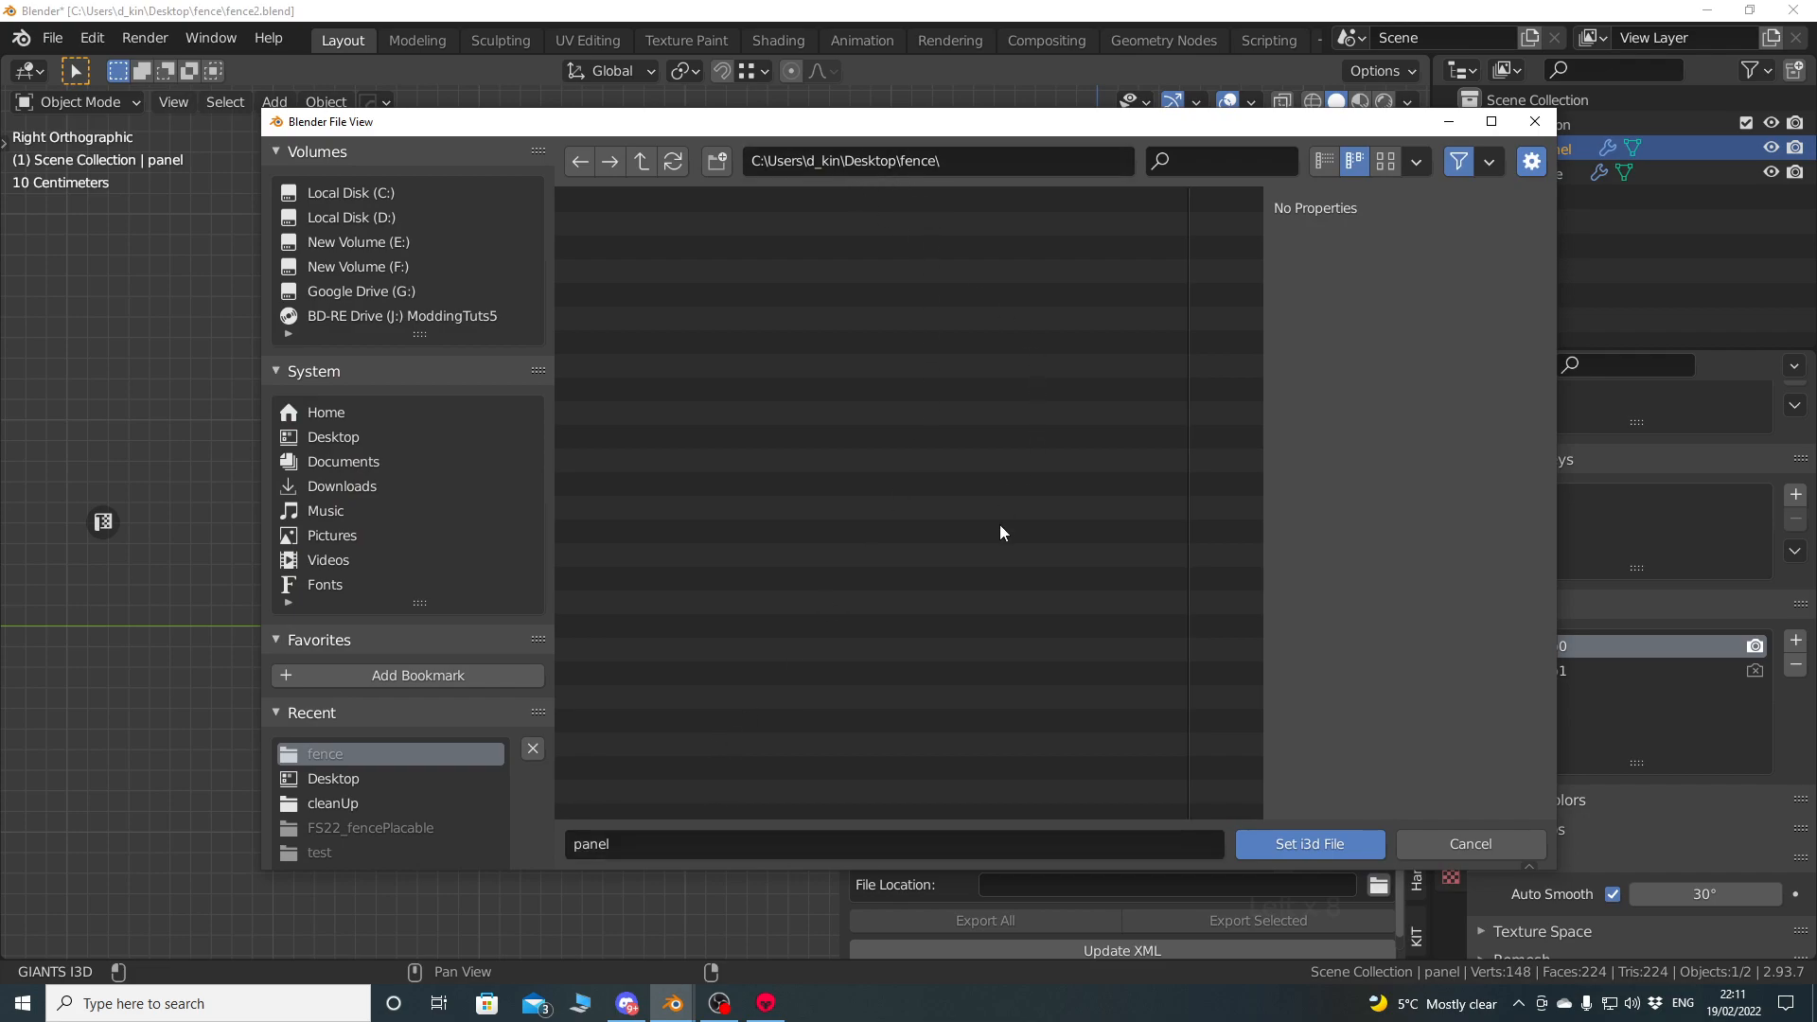
left_click(1298, 844)
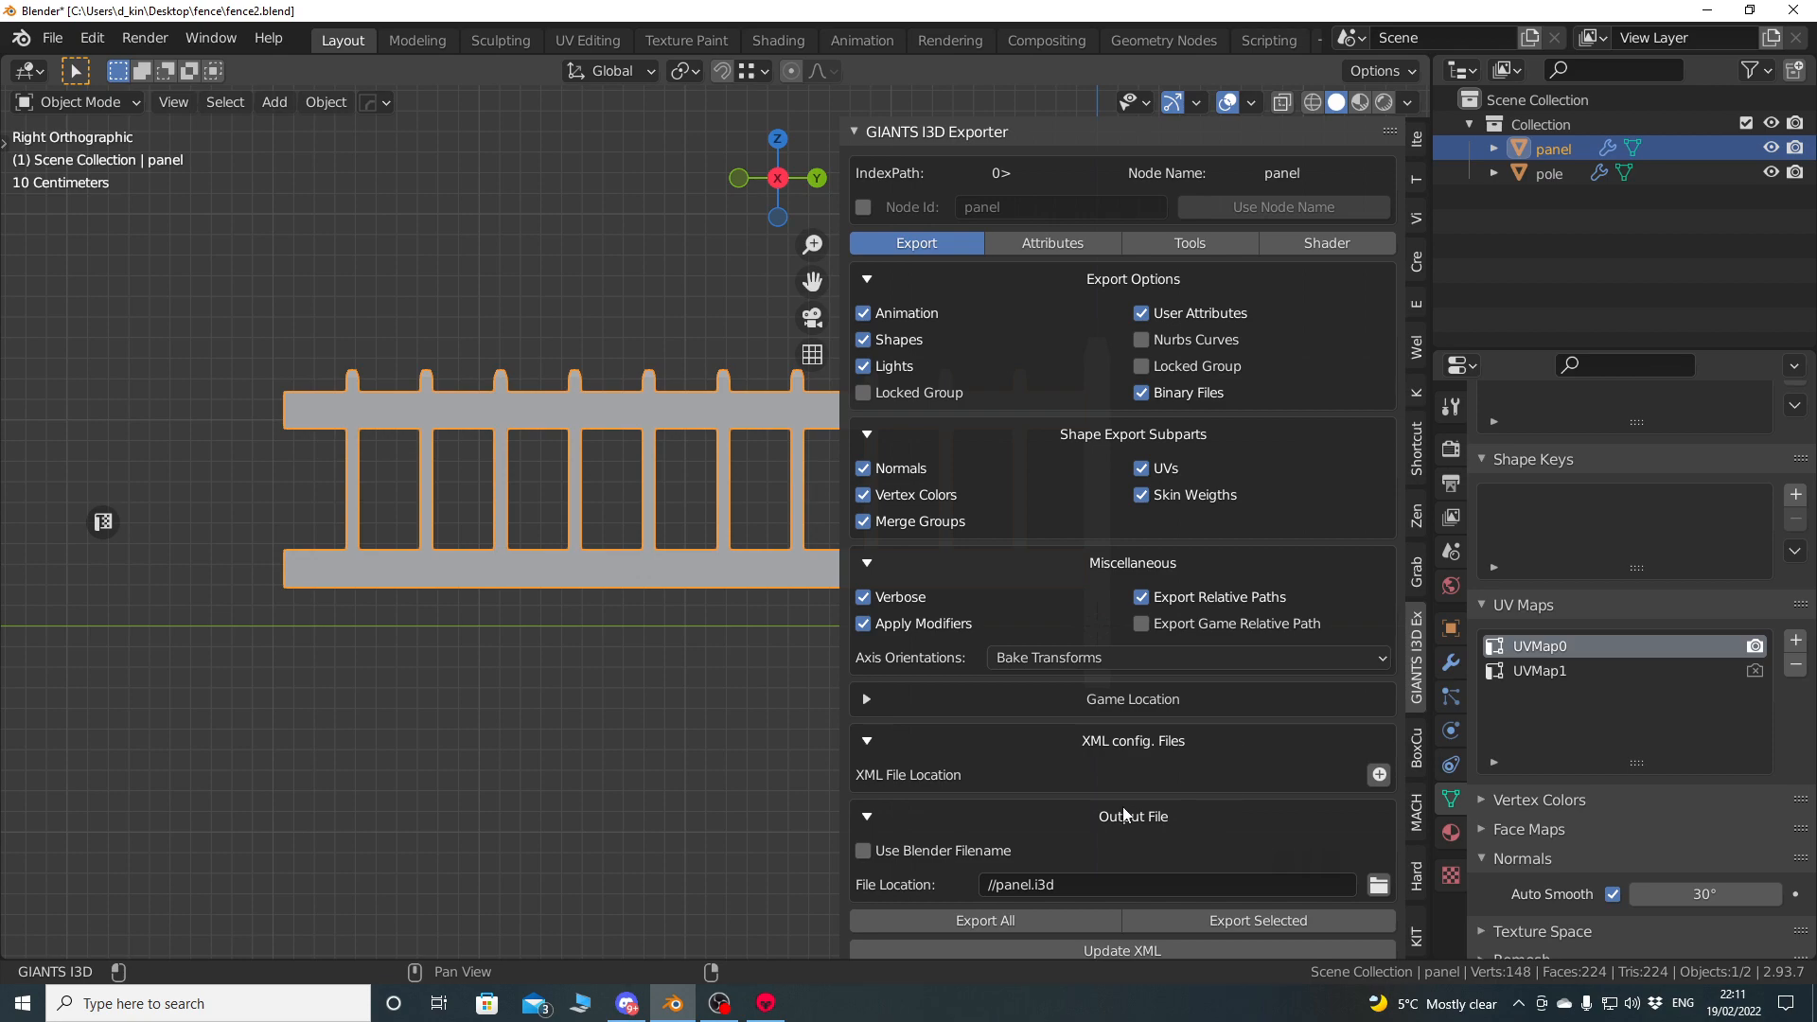
left_click(1240, 924)
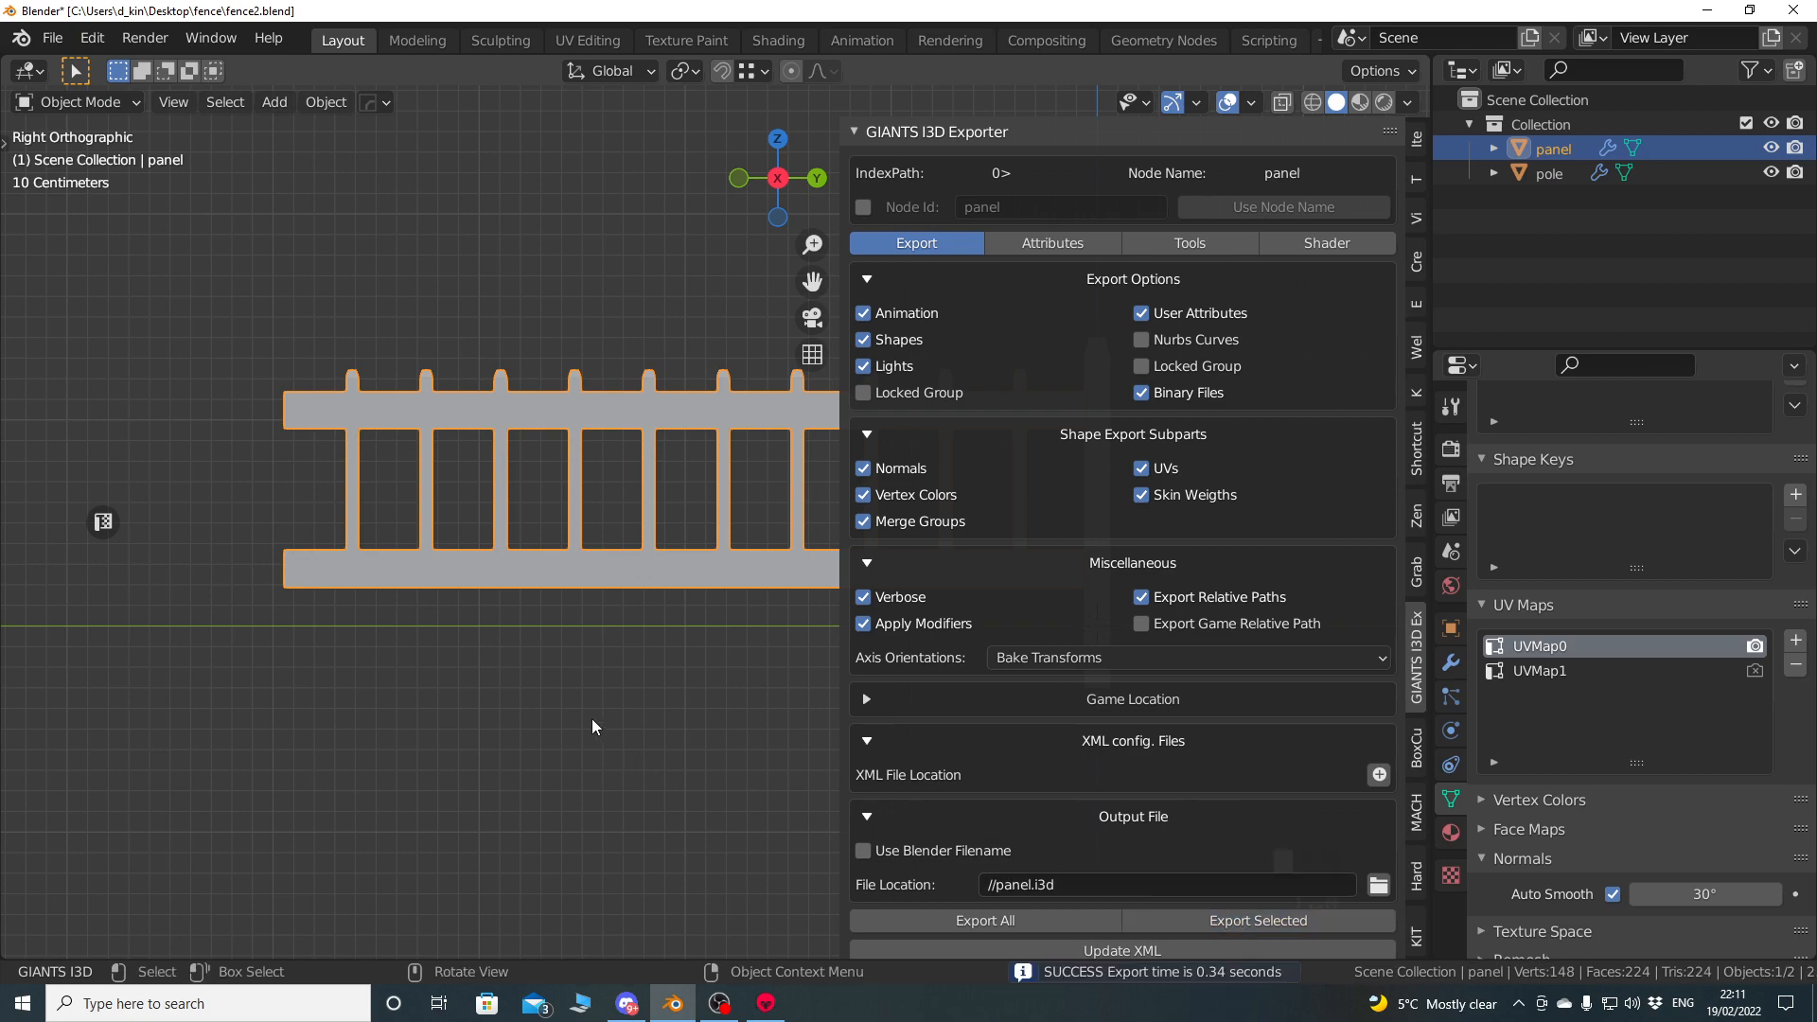
Minimize Blender, open the fence folder from the desktop, and open panel.i3d for editing in Notepad++.
left_click(1707, 11)
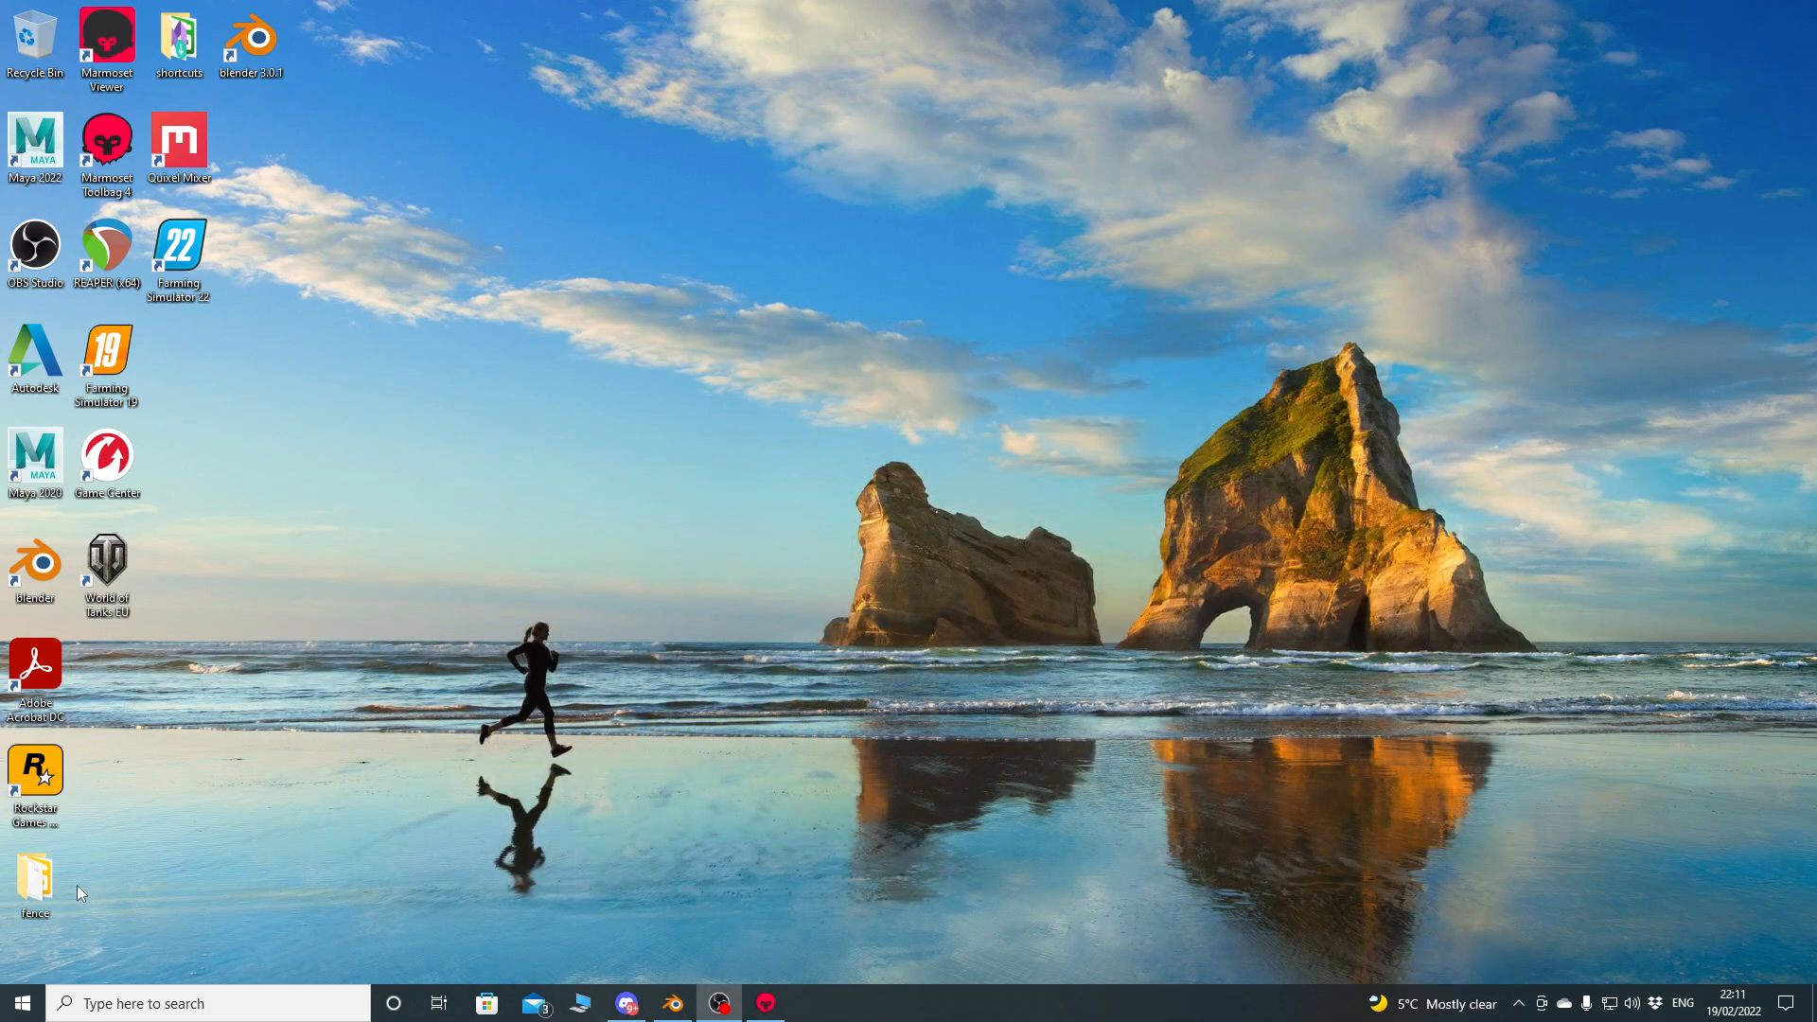
double_click(52, 891)
left_click(1030, 494)
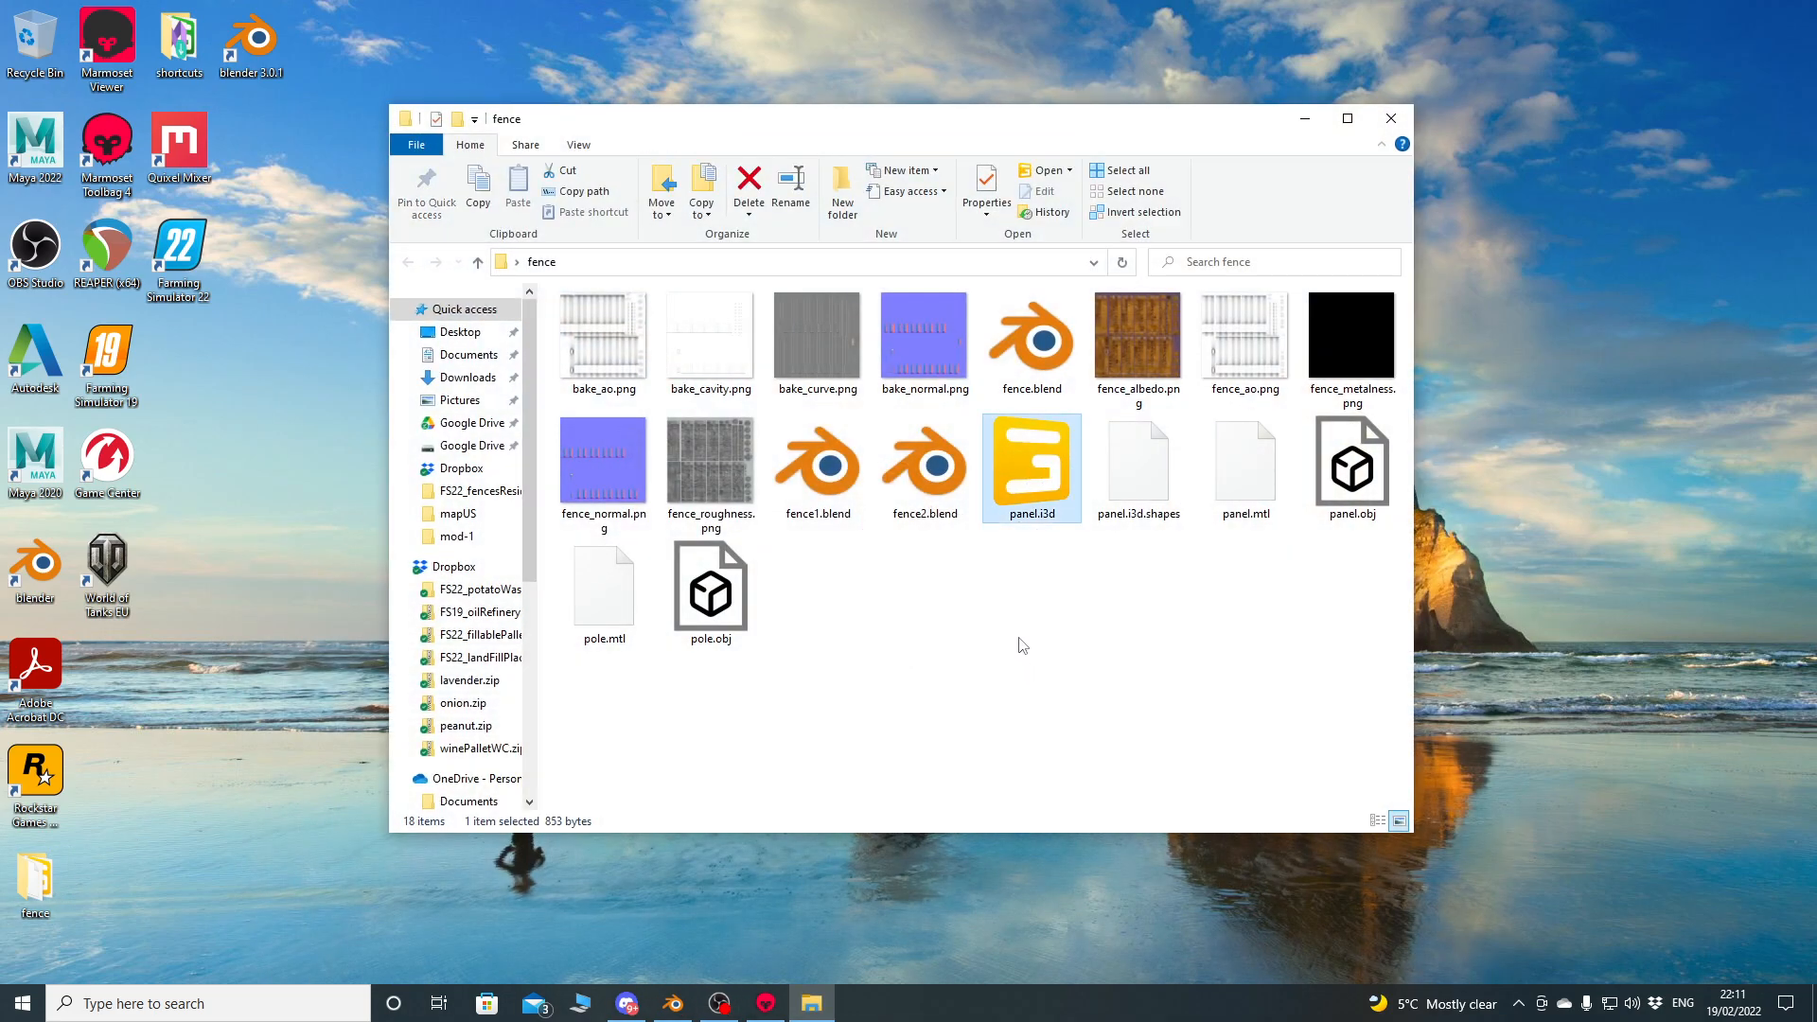
right_click(1034, 461)
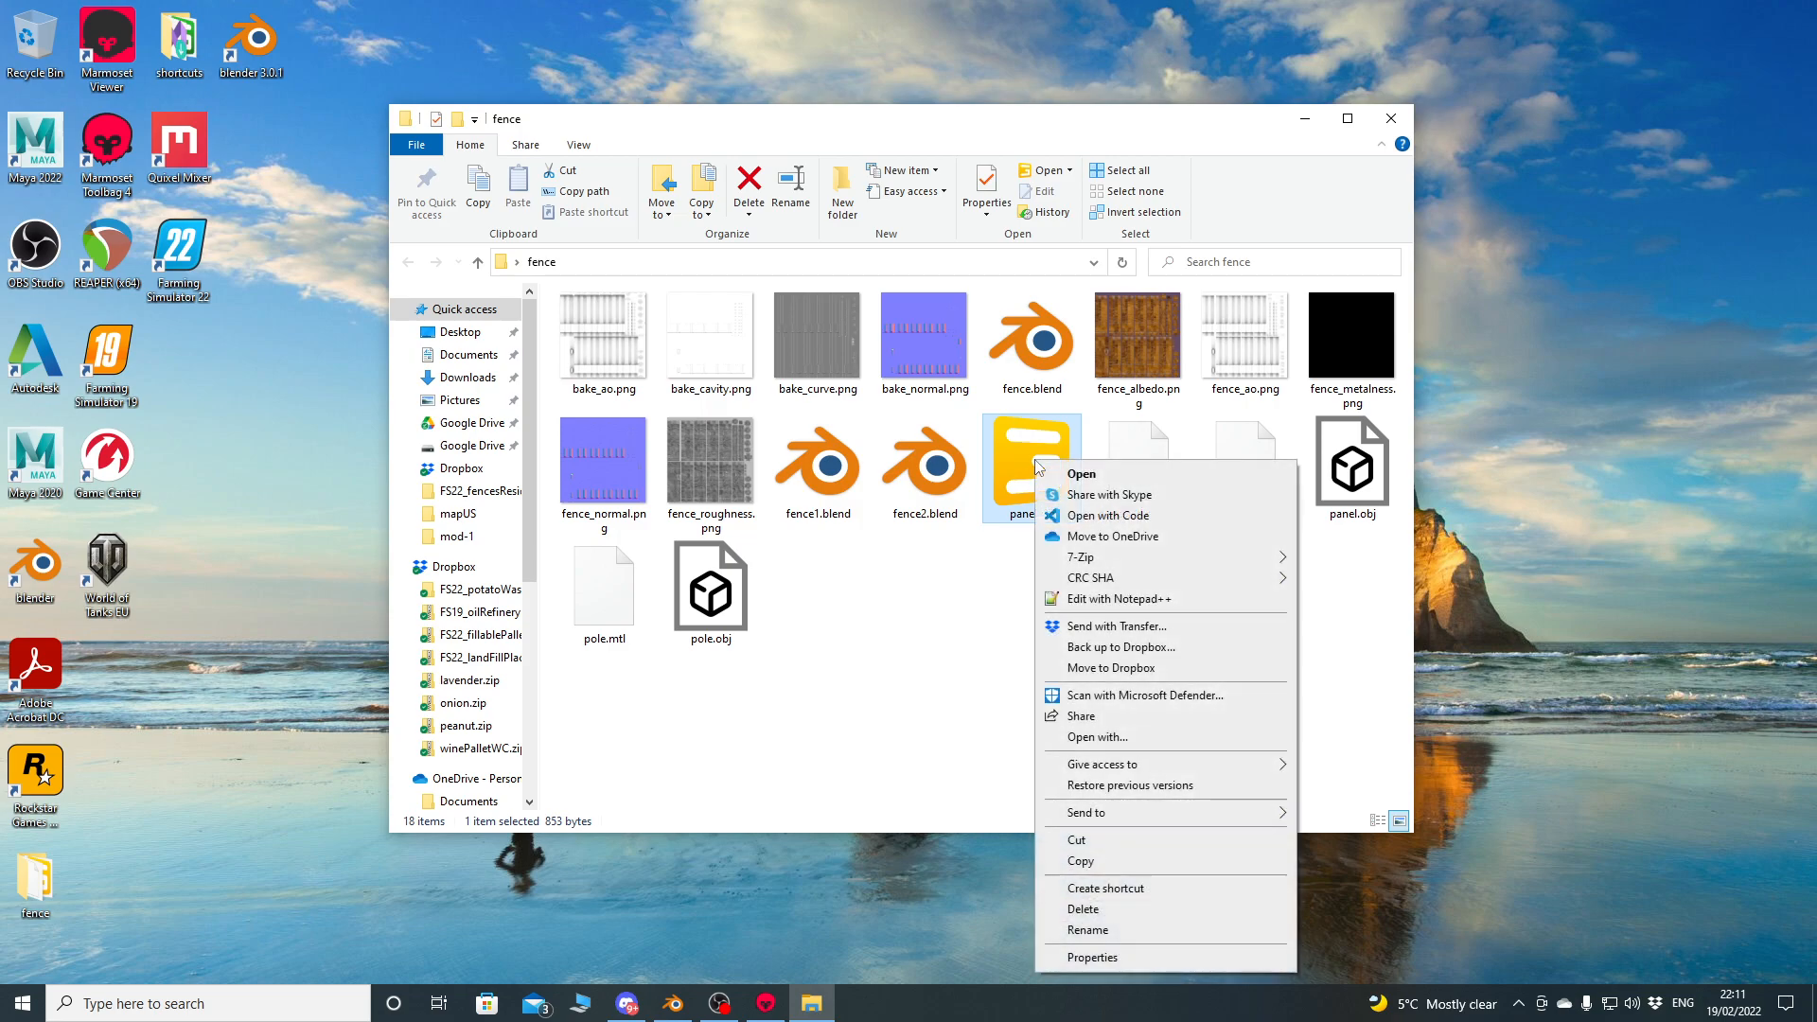
left_click(1117, 598)
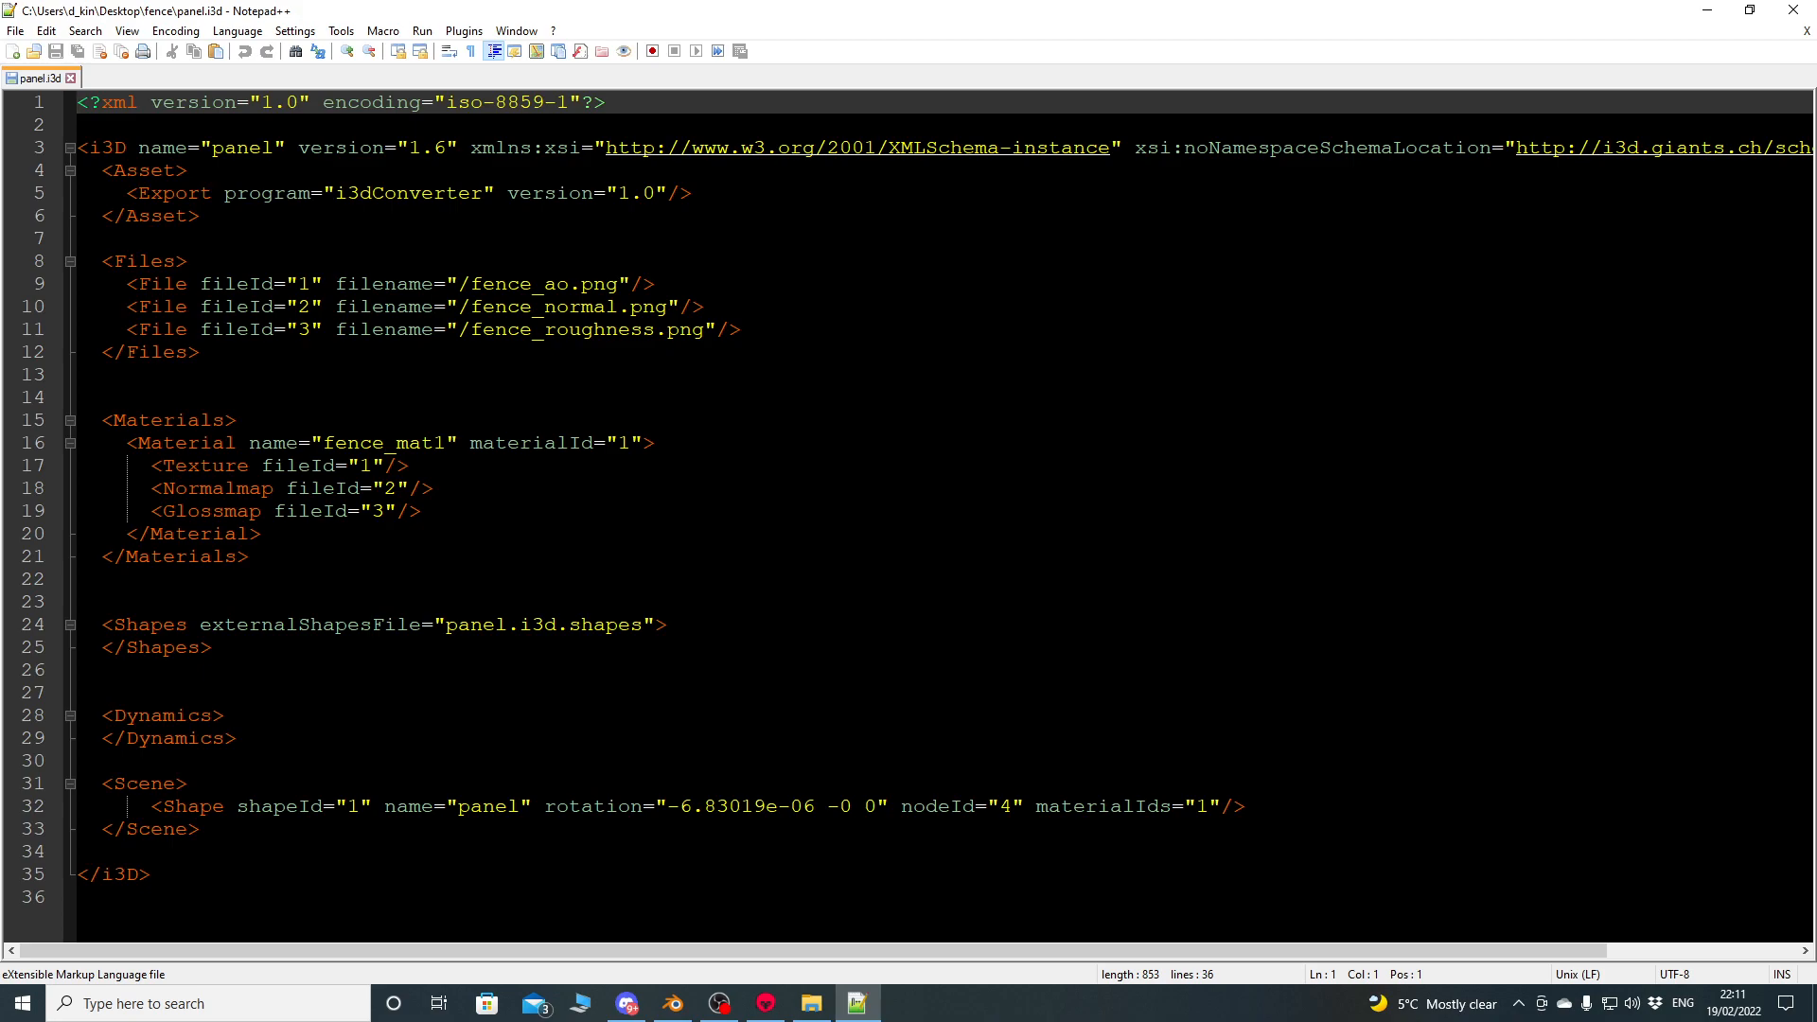
Delete the three File entries and fence_mat1's Texture, Normalmap and Glossmap lines, and save panel.i3d.
left_click_drag(29, 288, 163, 331)
key("Delete")
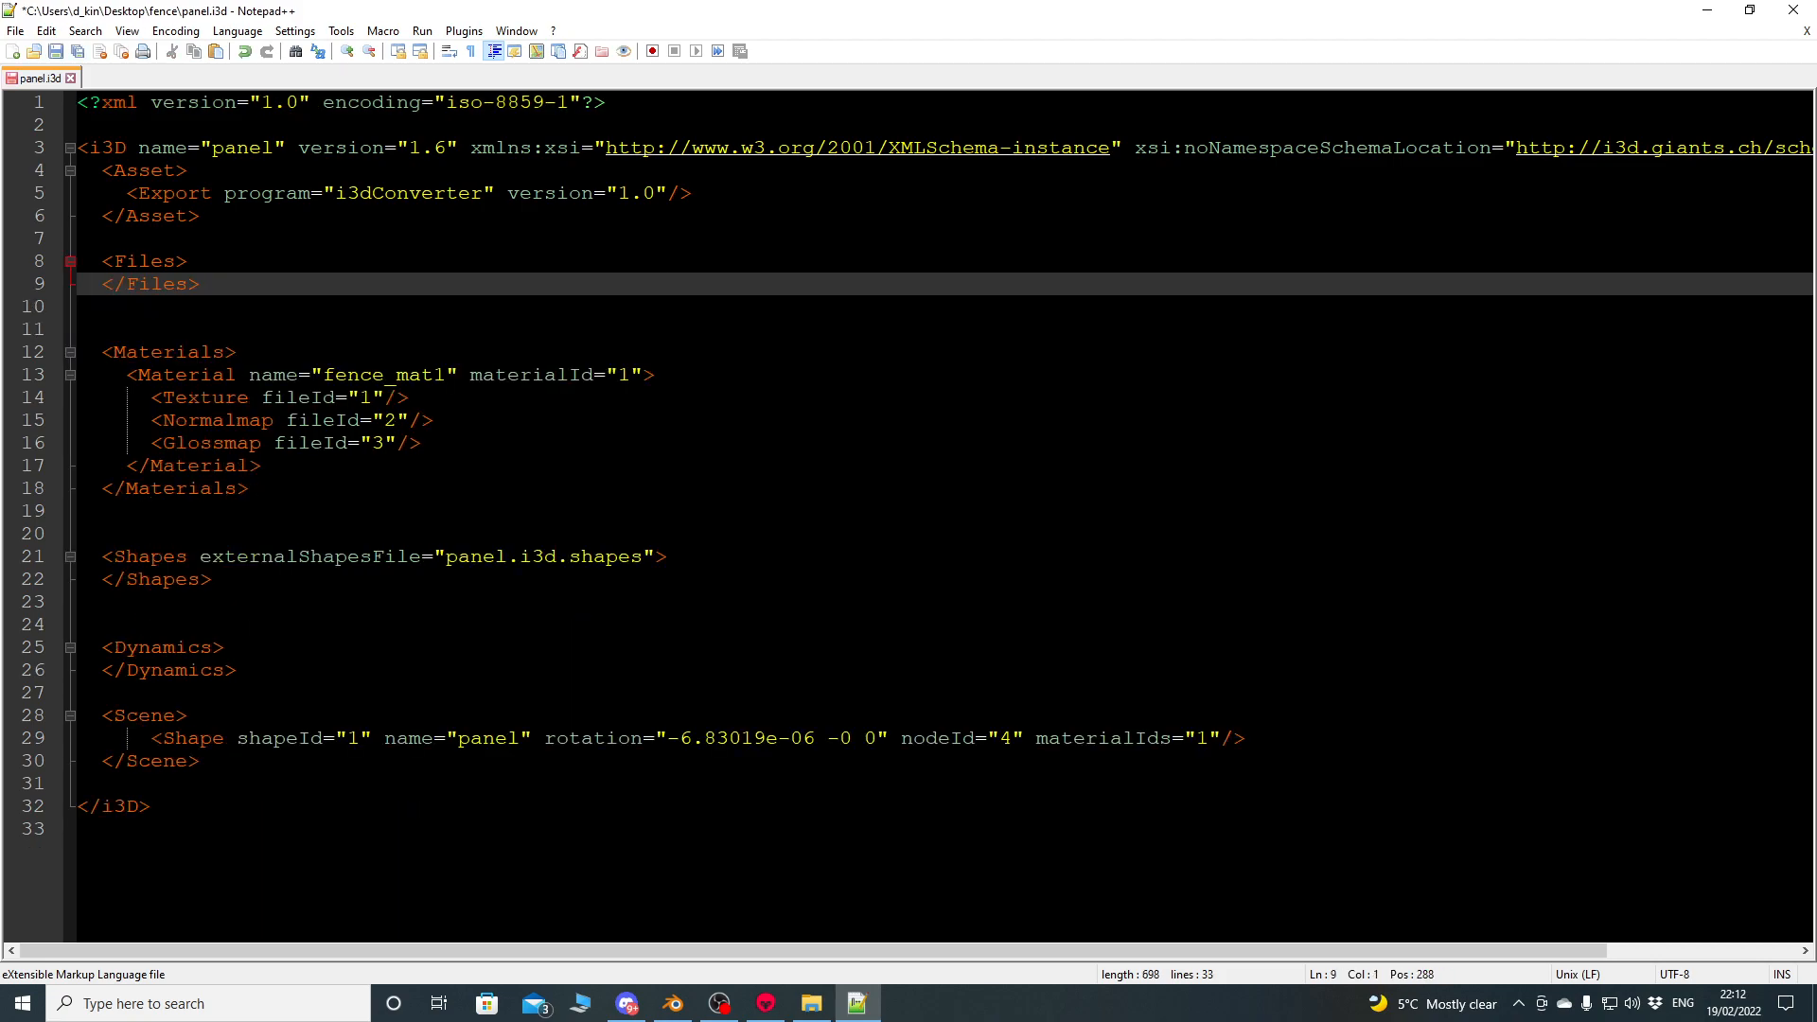
left_click(38, 404)
left_click(42, 465, "shift")
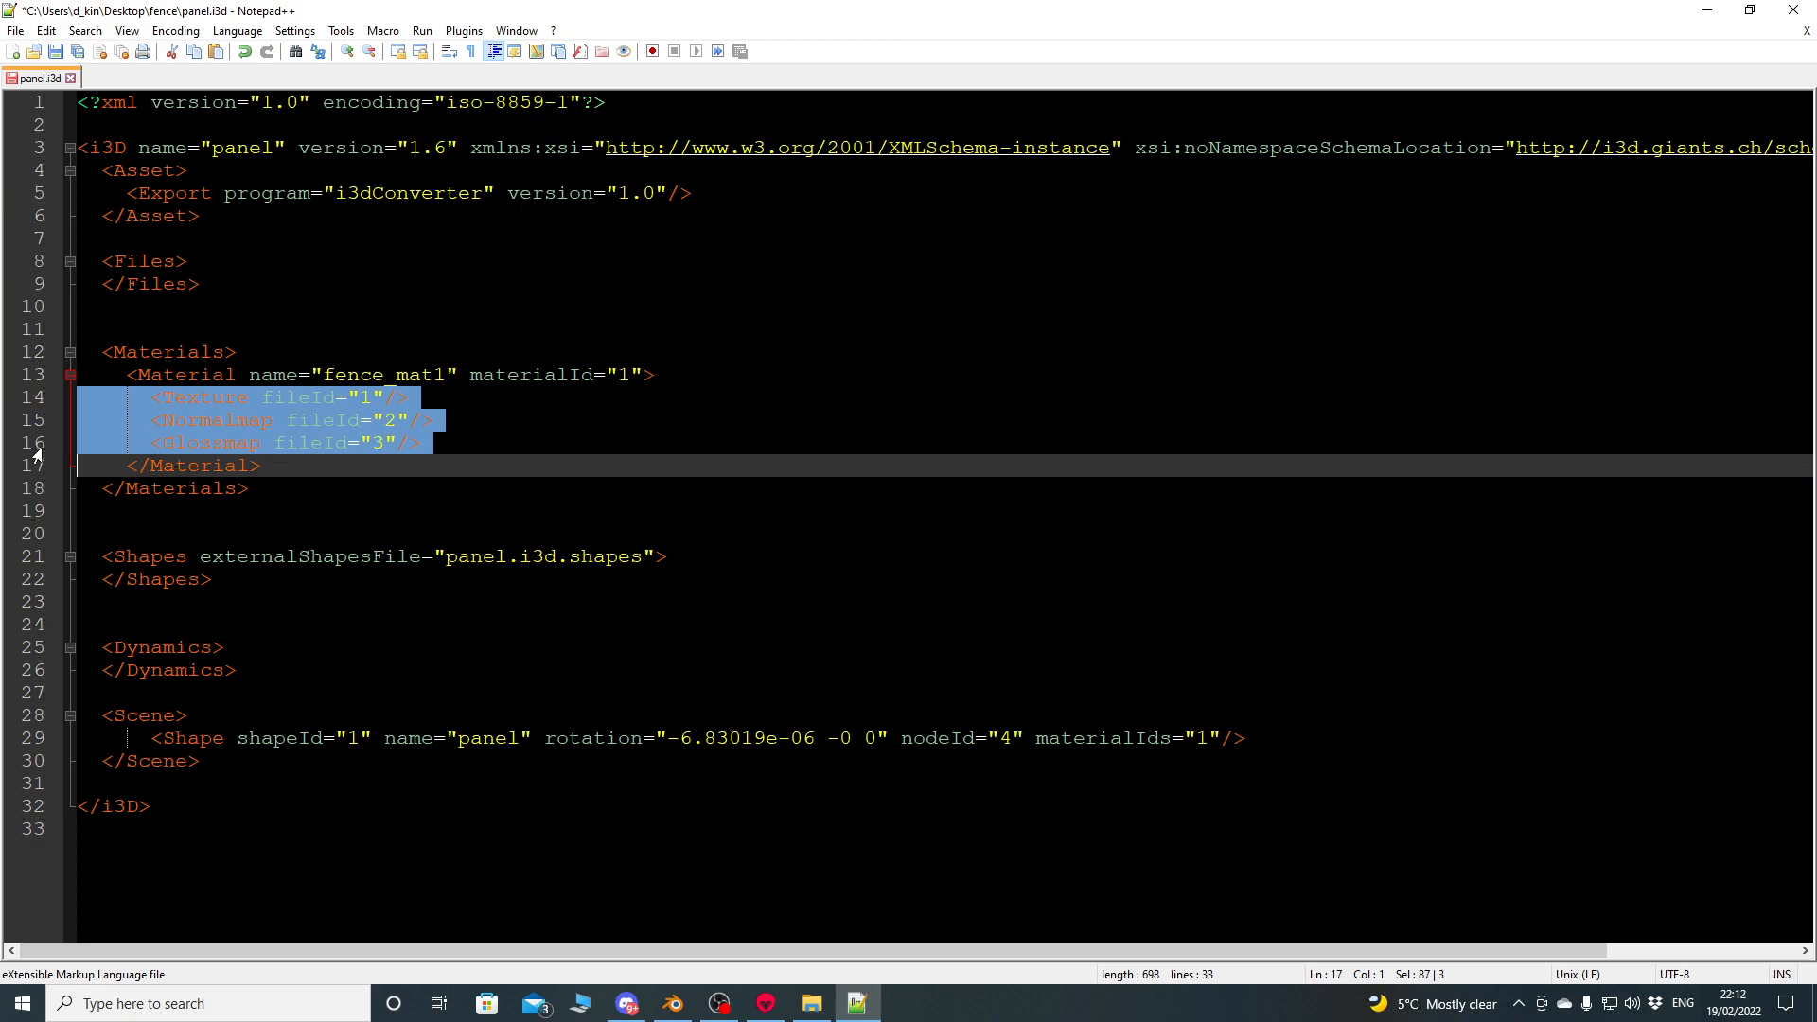
key("Delete")
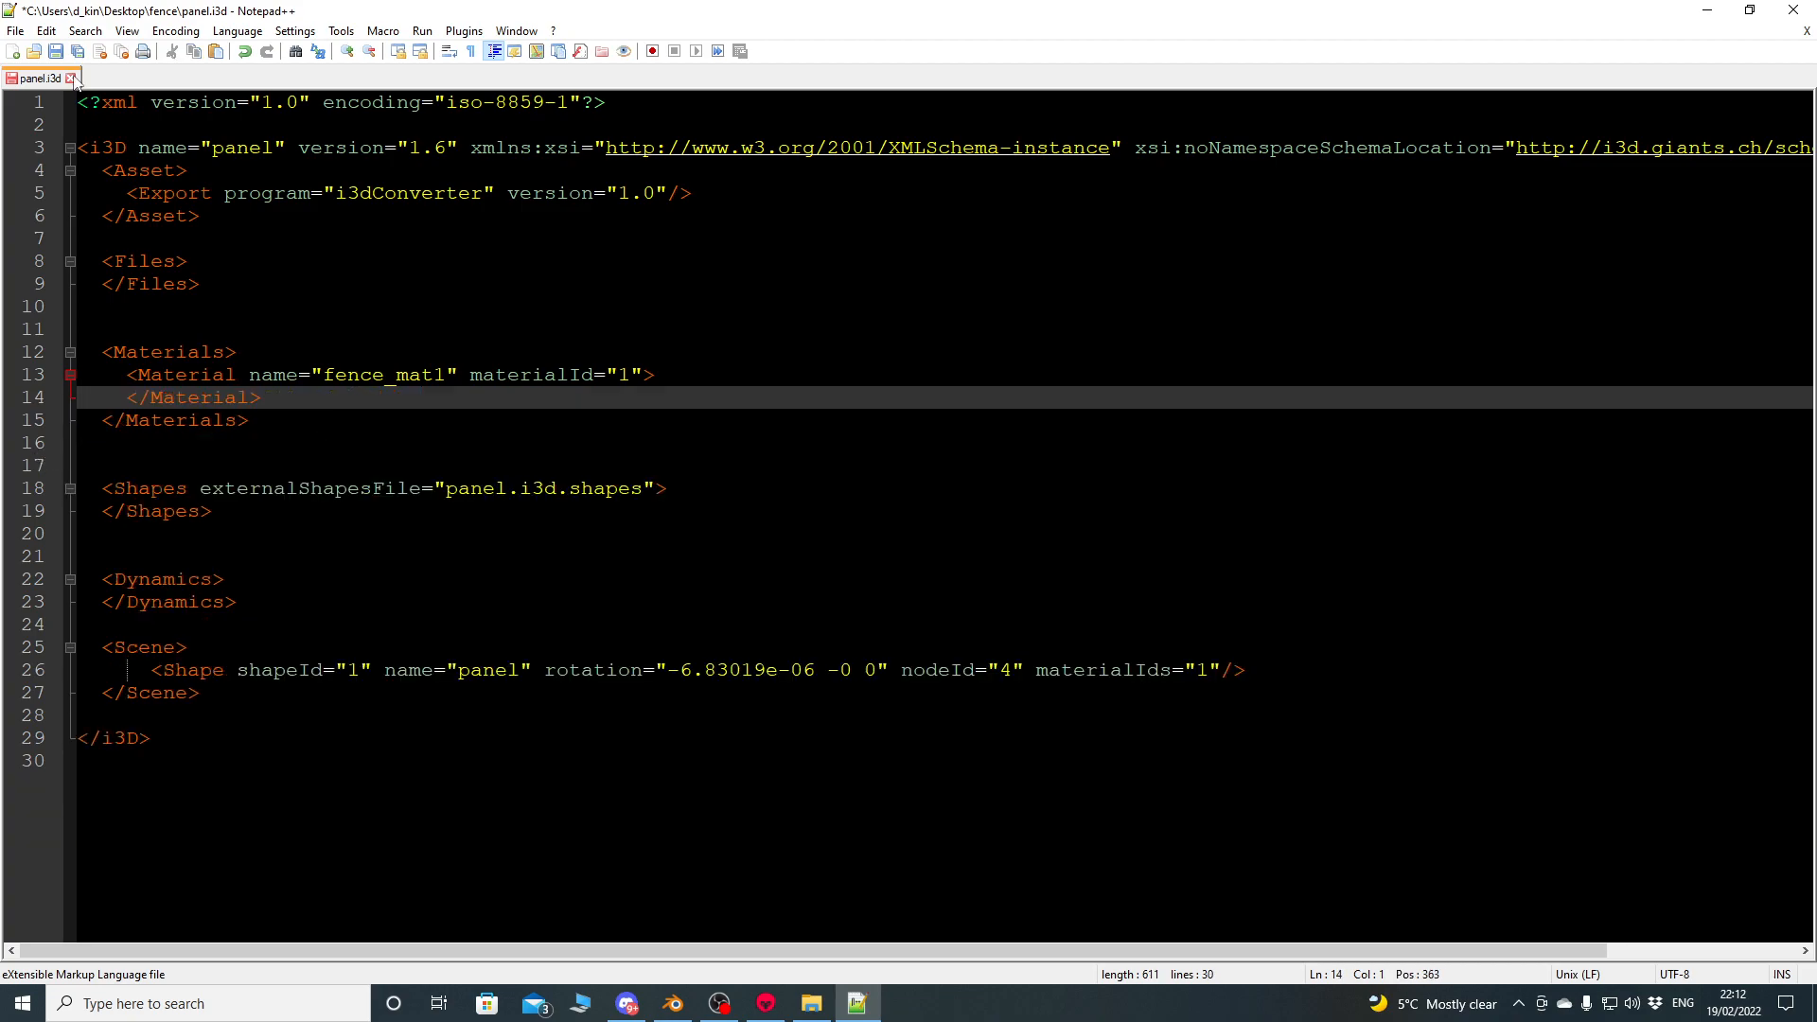
left_click(55, 51)
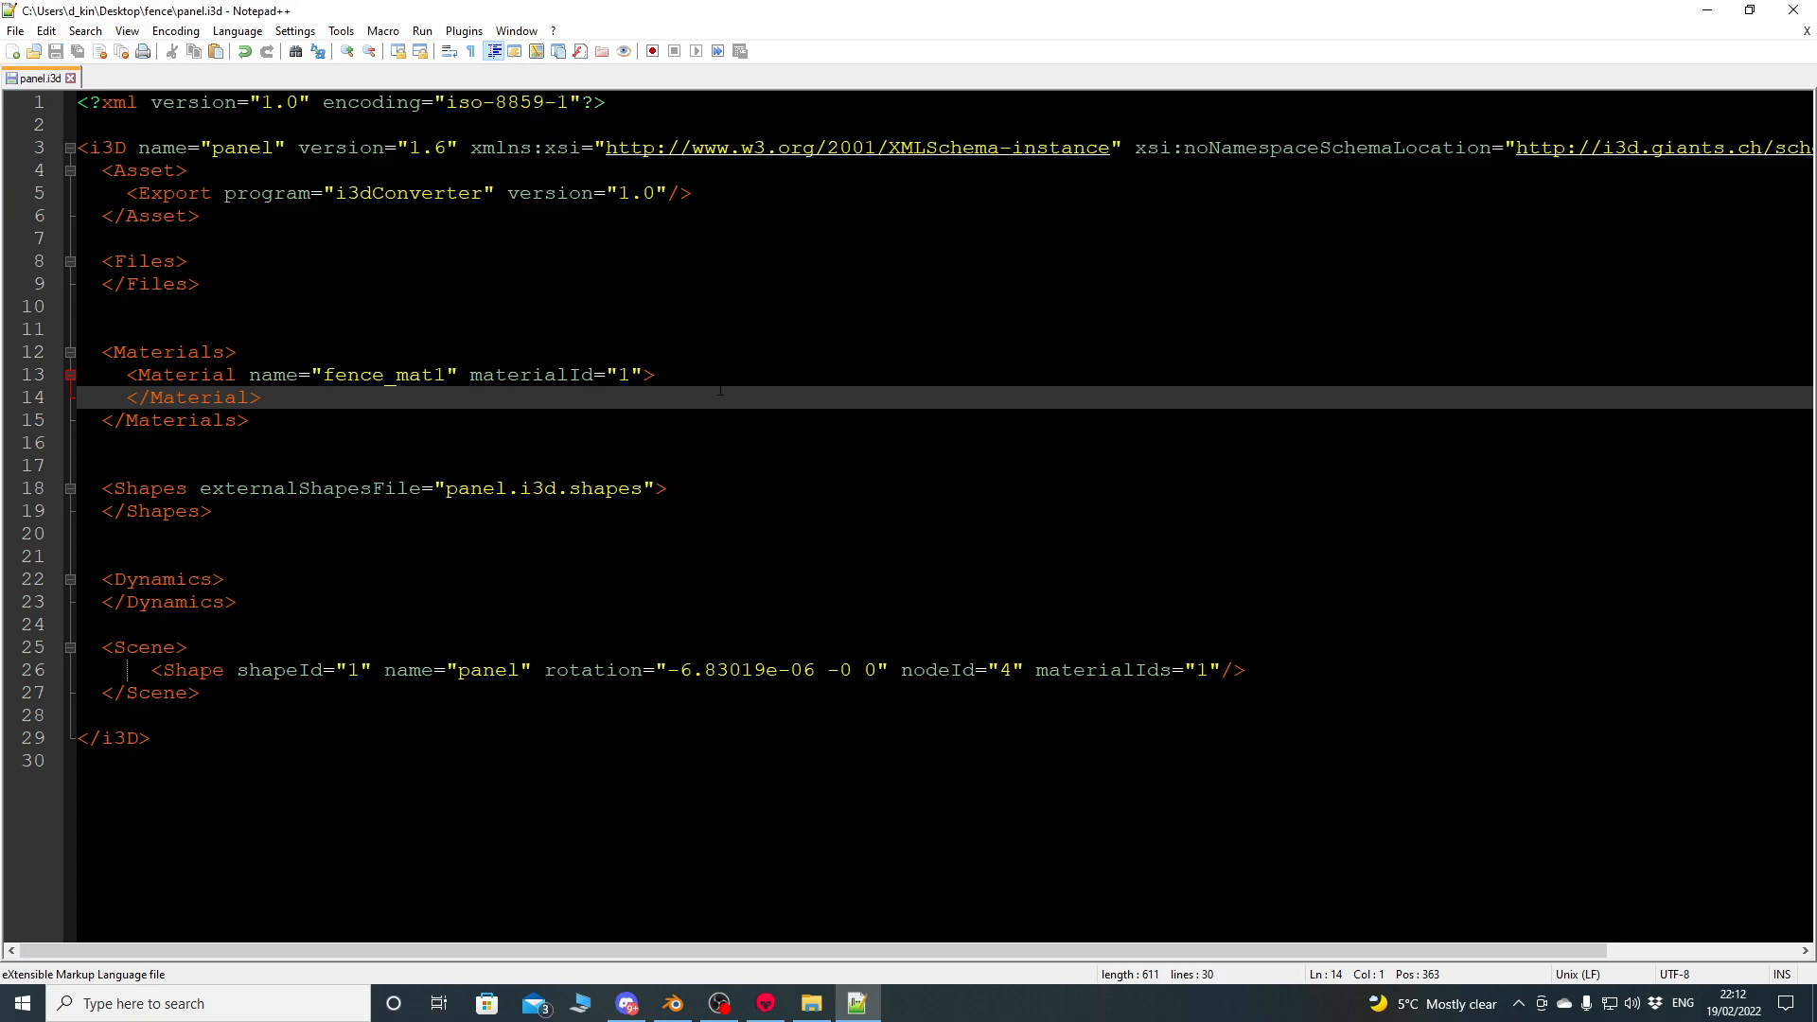
Close Notepad++ and open panel.i3d from the fence folder in GIANTS Editor 9.0.2.
left_click(1807, 31)
left_click(1793, 9)
double_click(1038, 489)
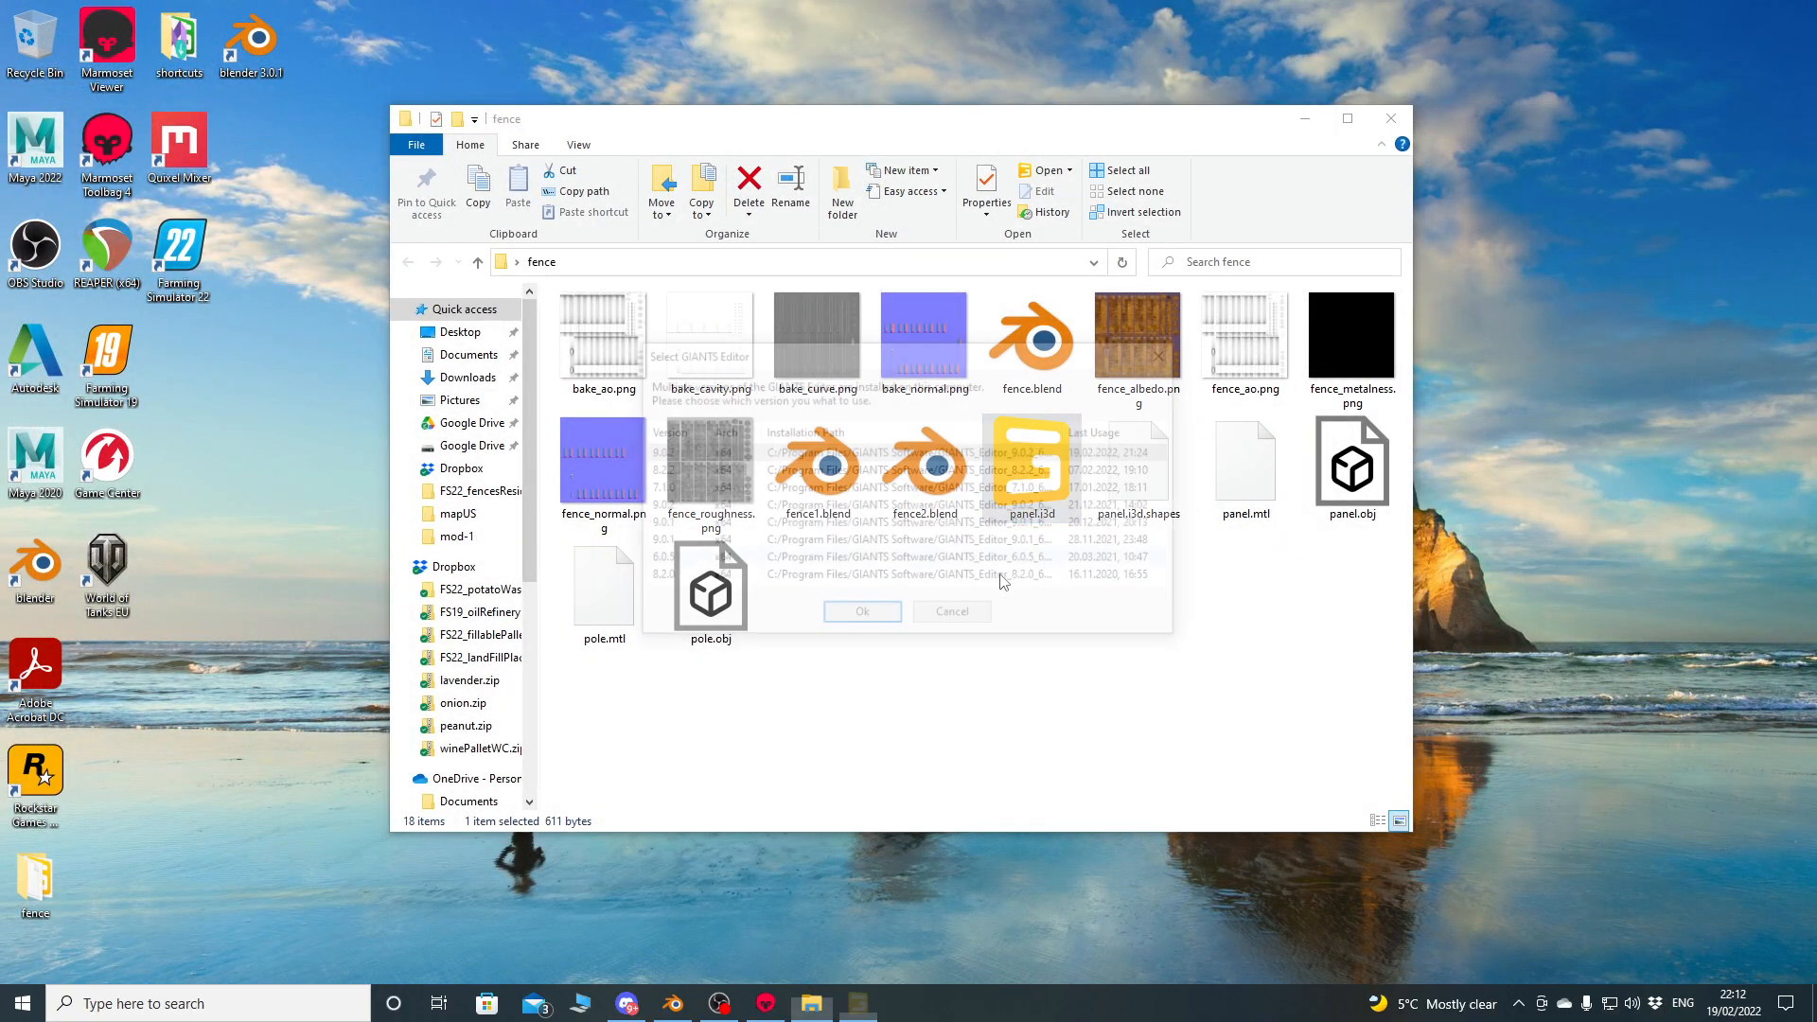
left_click(862, 618)
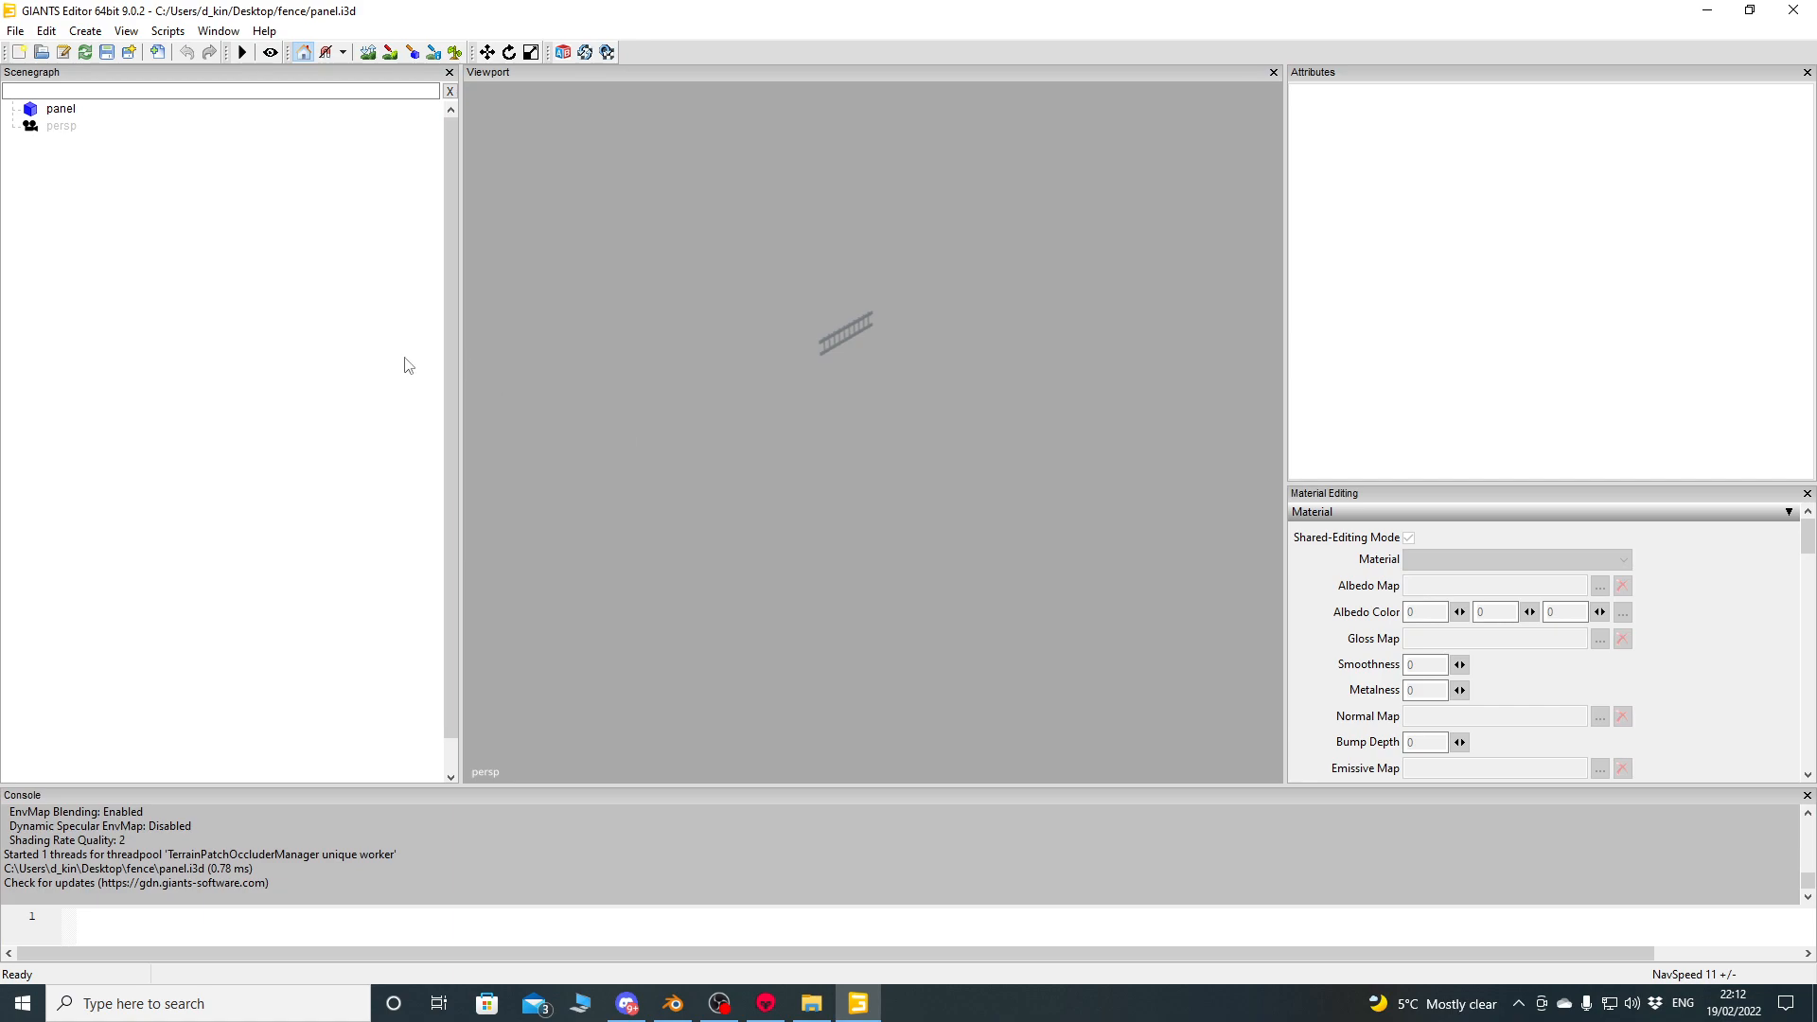
Select the panel in the scenegraph, view it up close from the side, and widen the viewport.
left_click(72, 110)
scroll(746, 476, "up", 10)
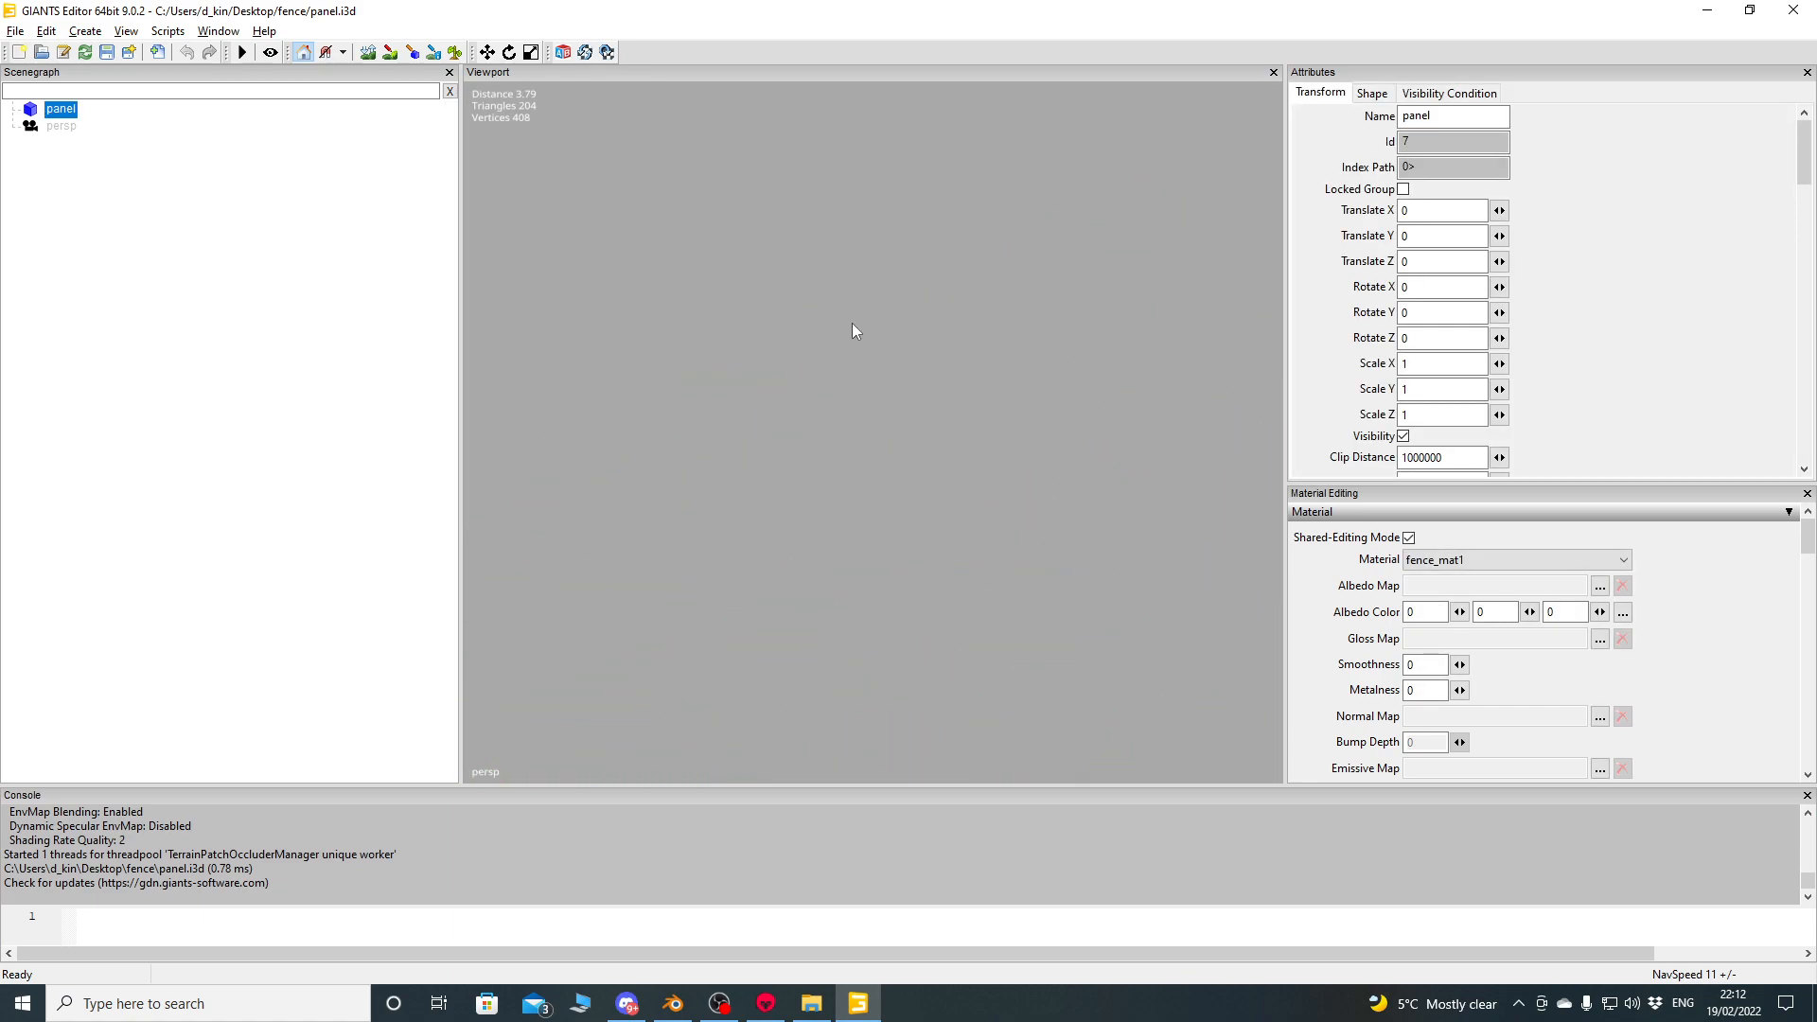
scroll(852, 322, "down", 6)
scroll(832, 435, "up", 8)
left_click_drag(831, 436, 848, 371, "alt")
scroll(871, 388, "down", 5)
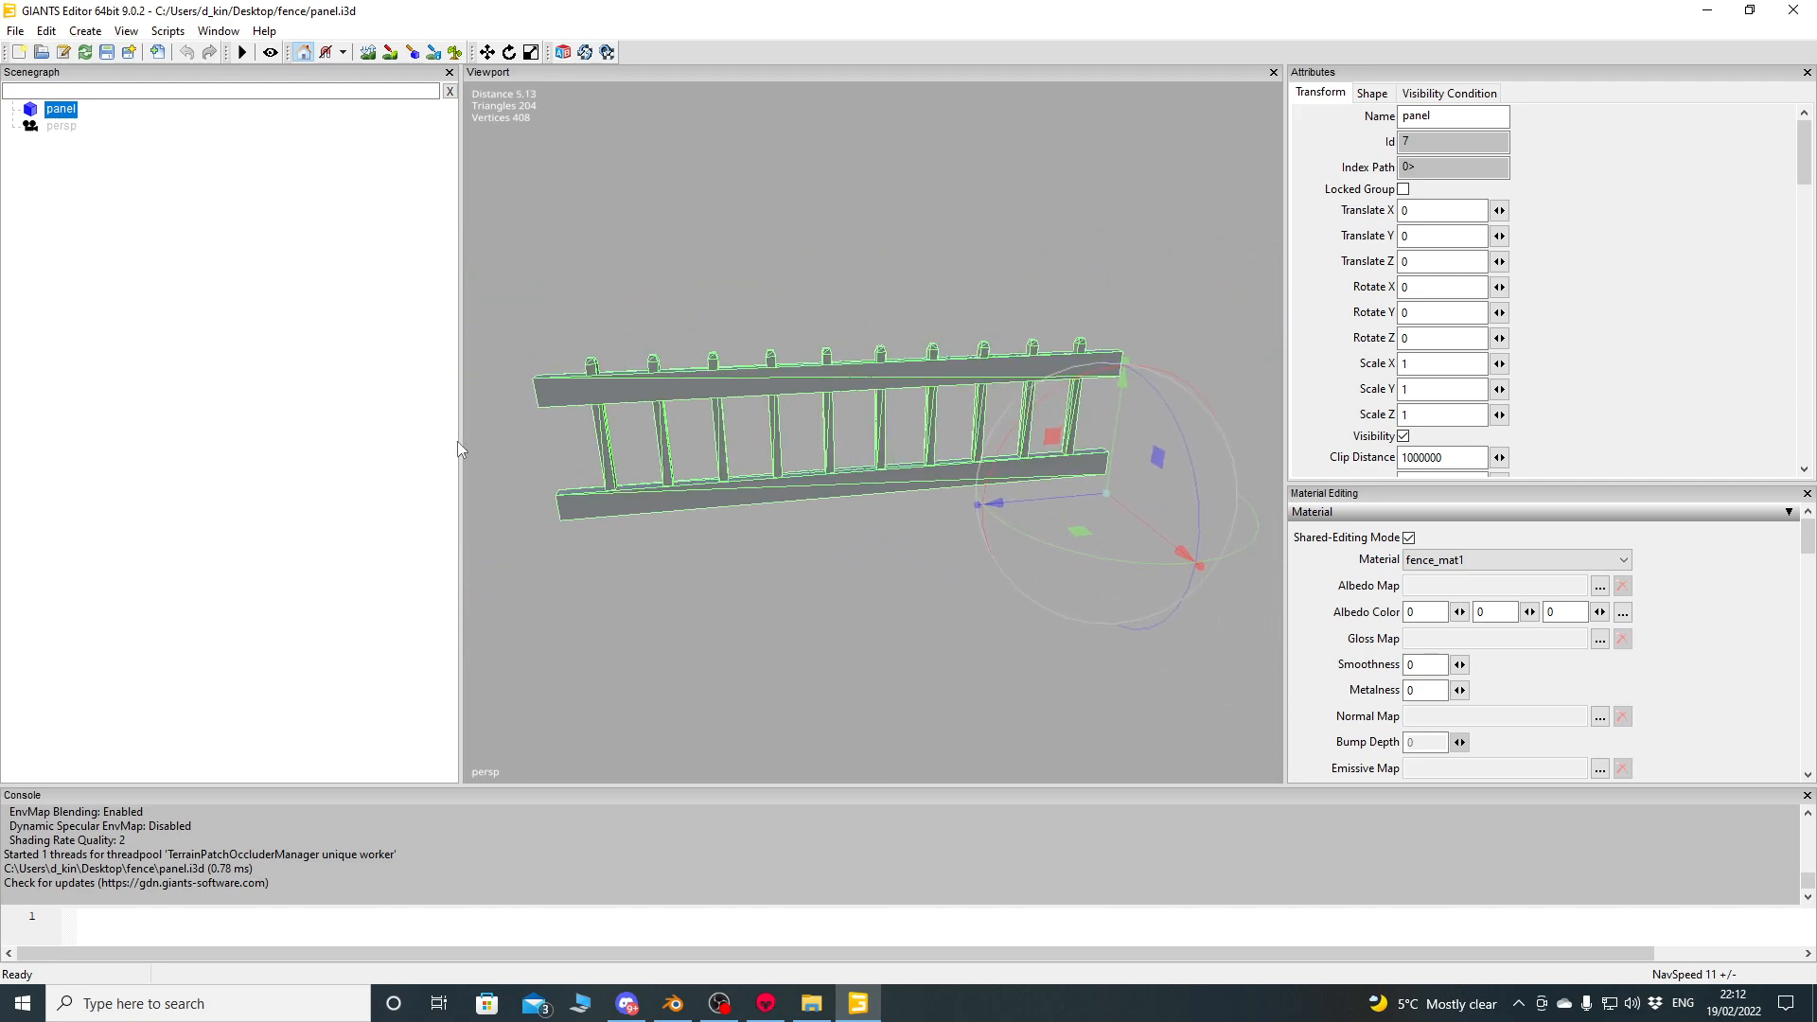
left_click_drag(461, 441, 249, 441)
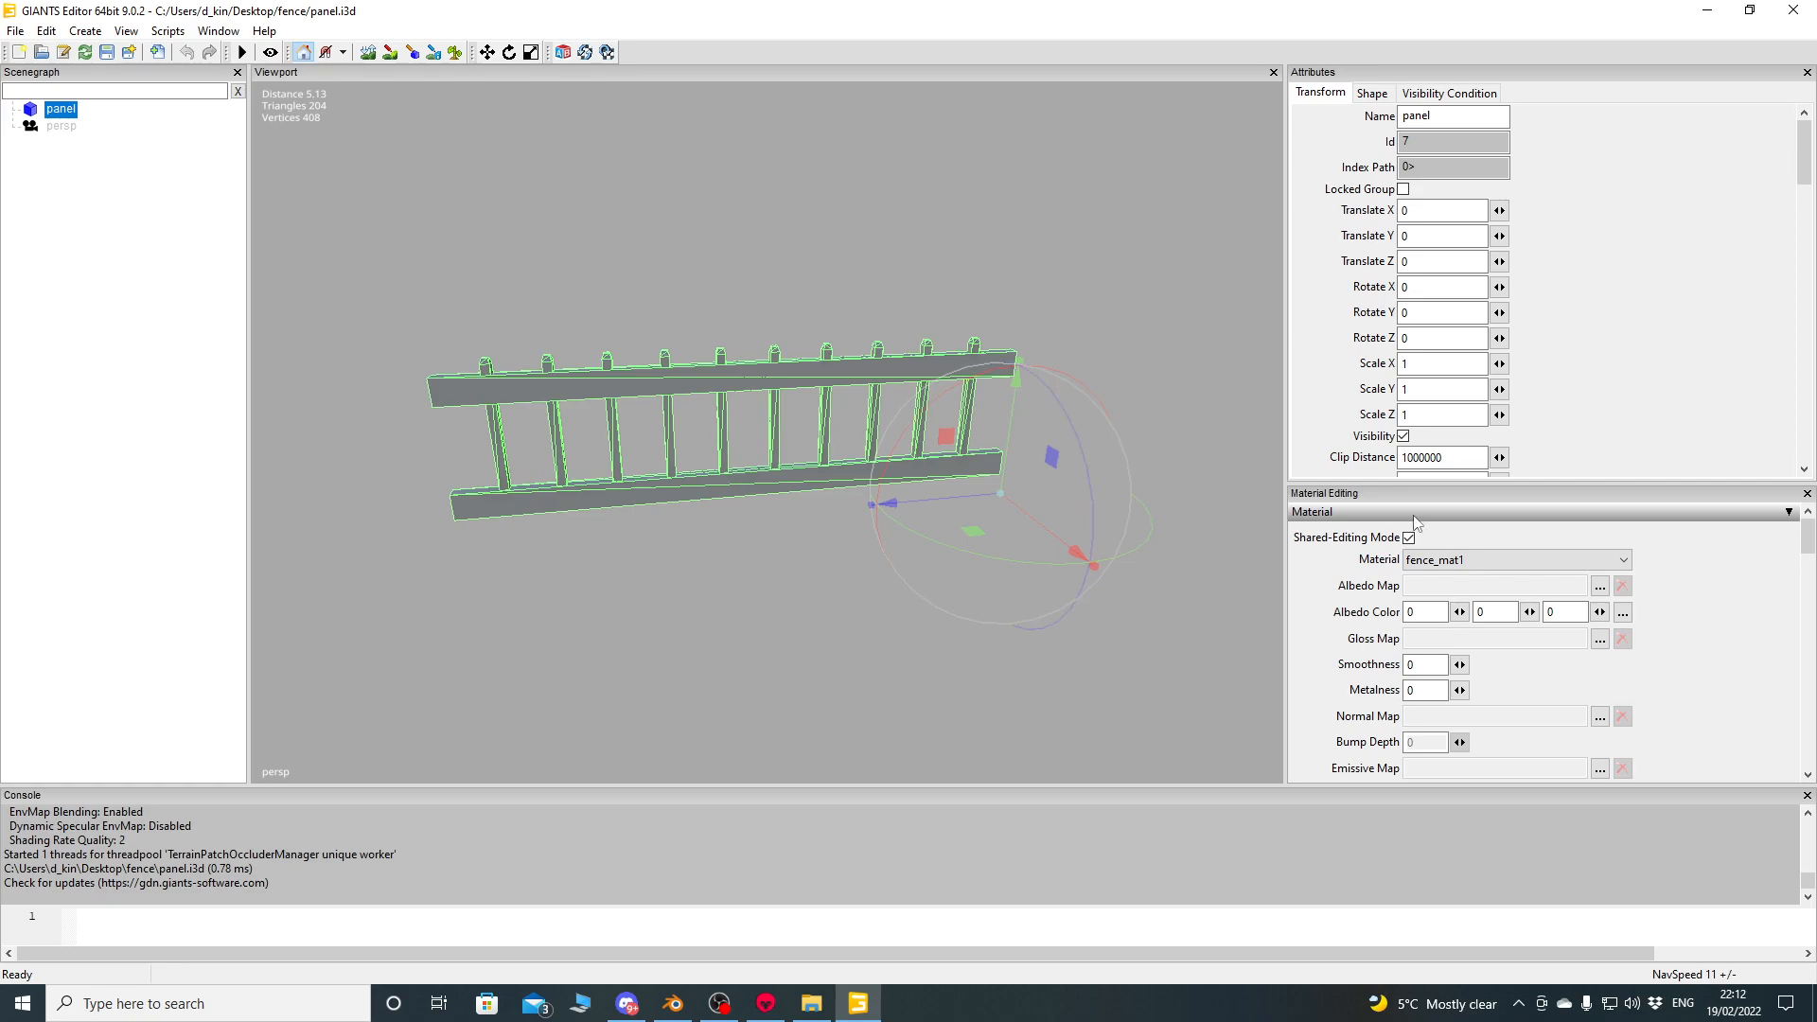
Assign placeableShader.xml as the custom shader of the panel's fence_mat1 material.
left_click_drag(1809, 537, 1809, 578)
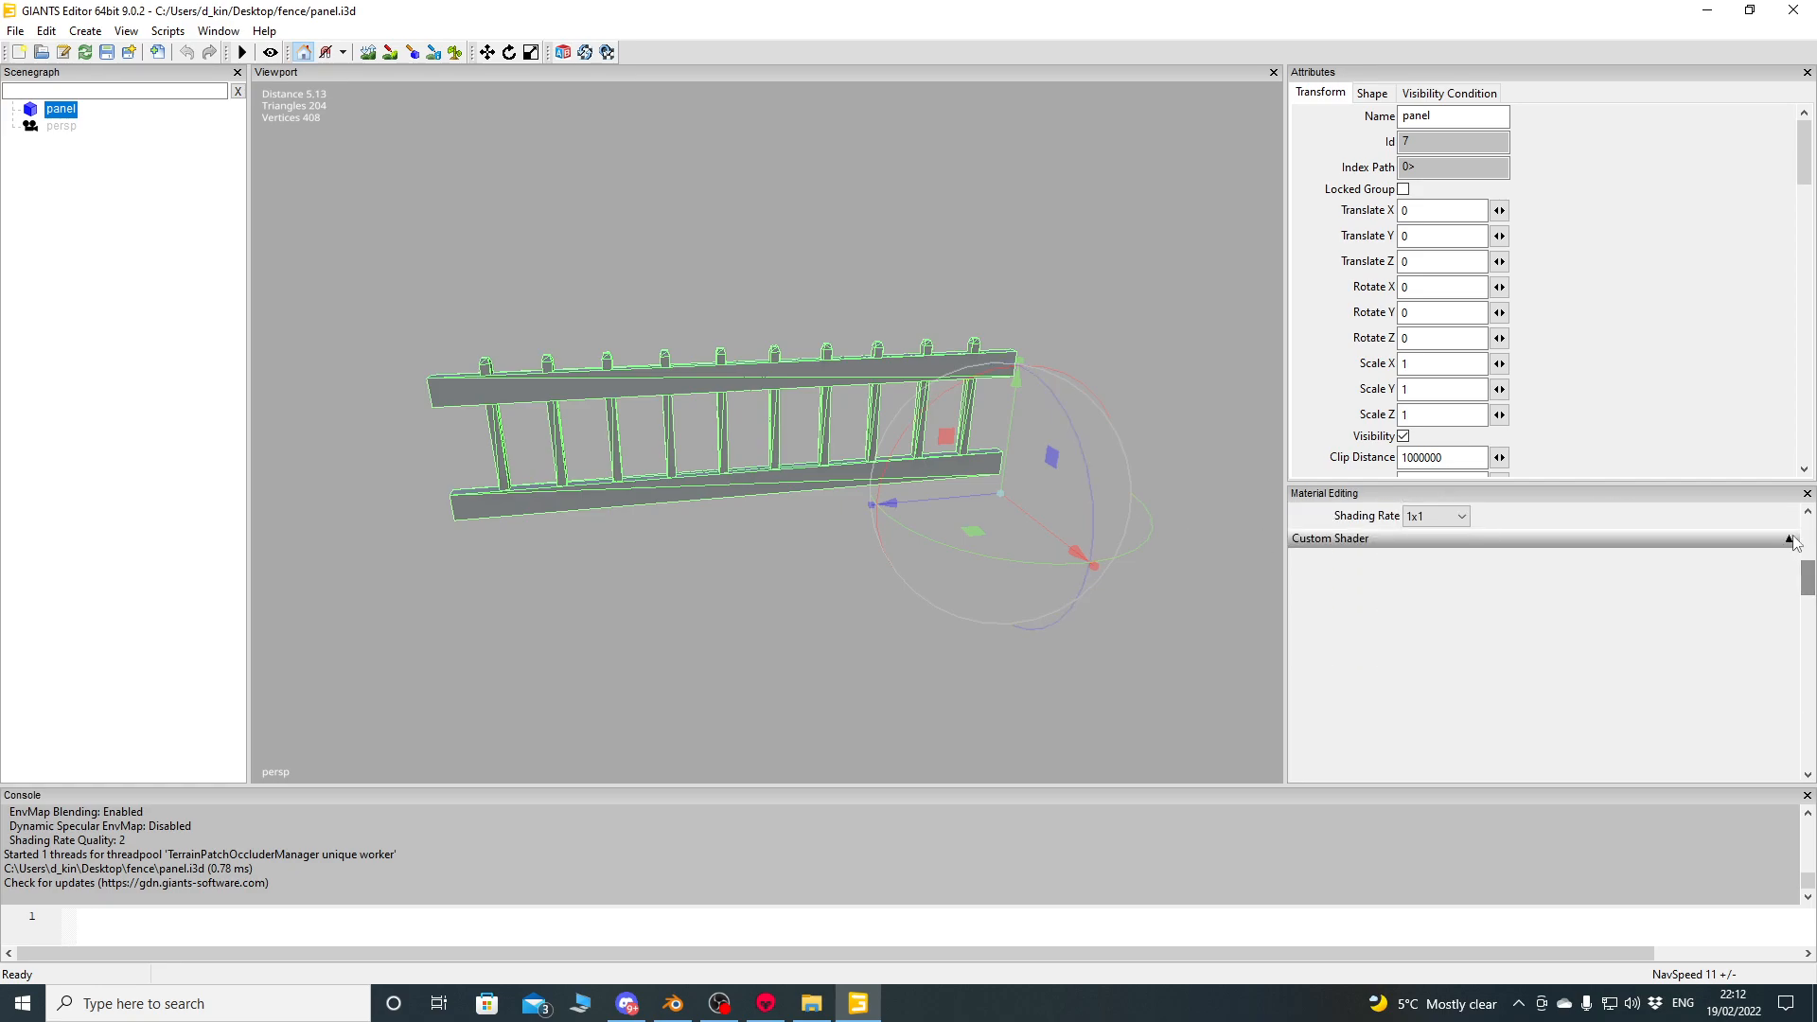
left_click(1790, 538)
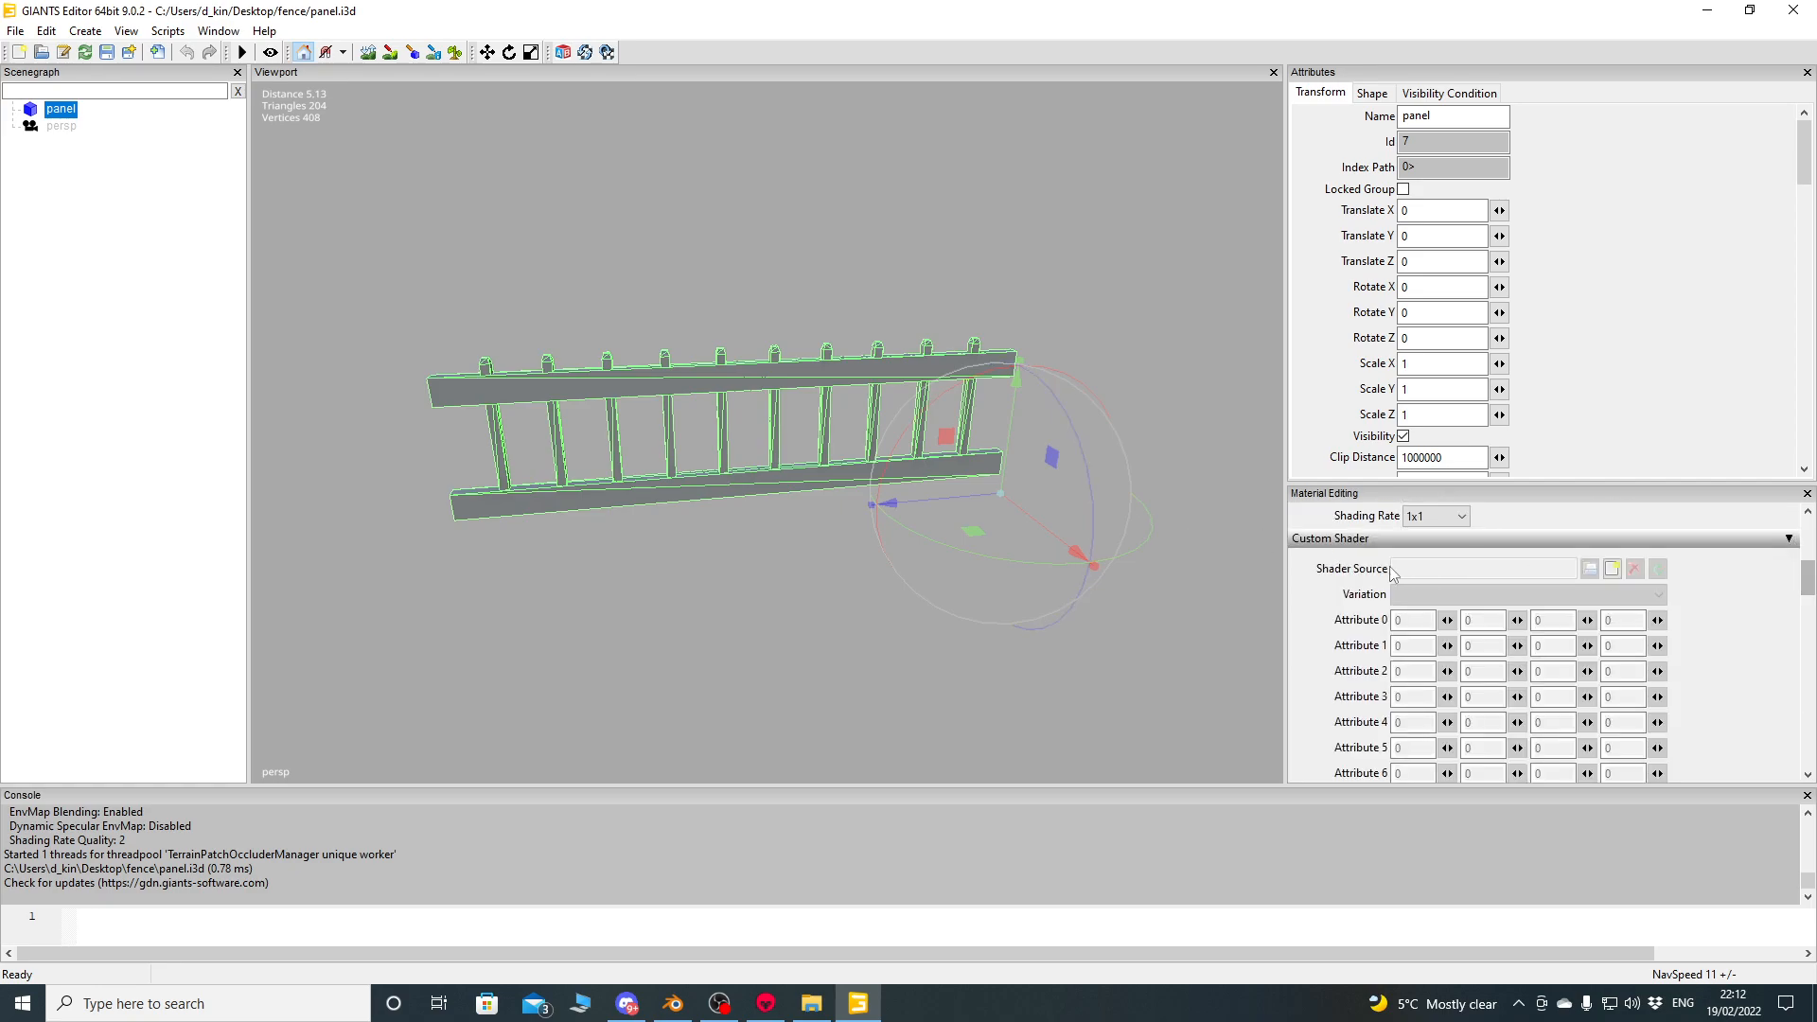
left_click(1613, 569)
scroll(751, 353, "down", 2)
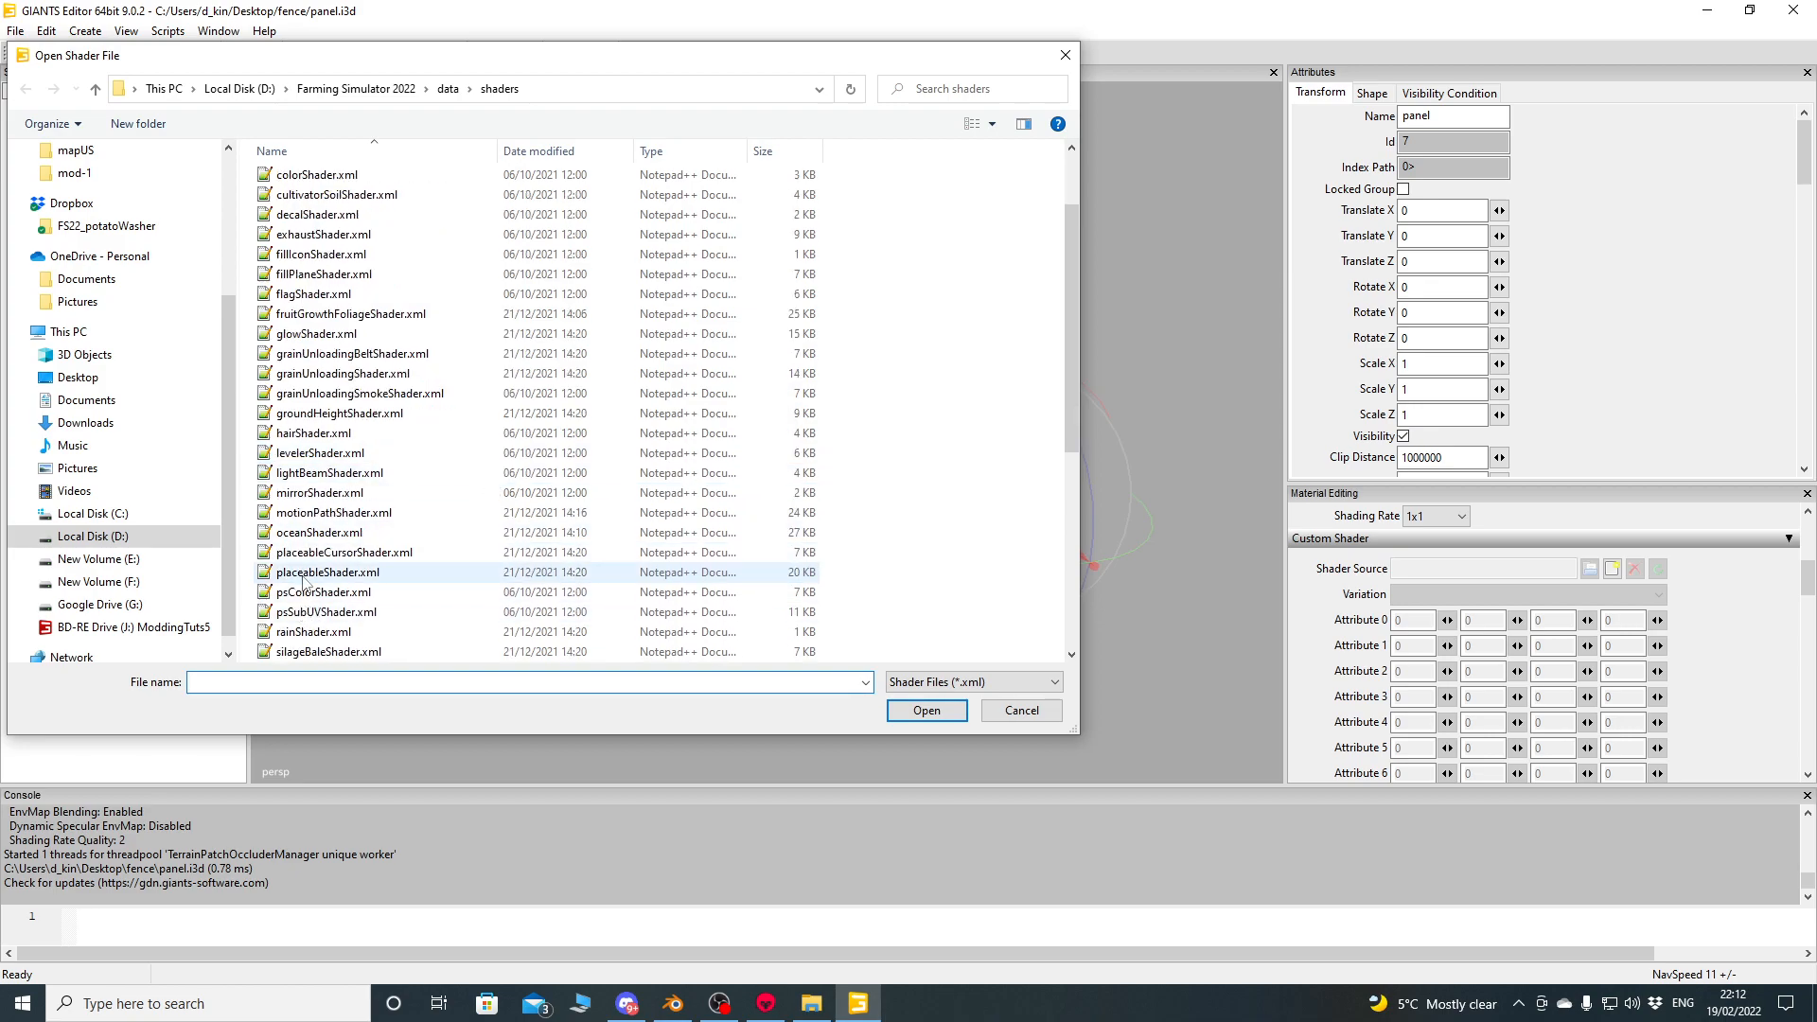
double_click(566, 578)
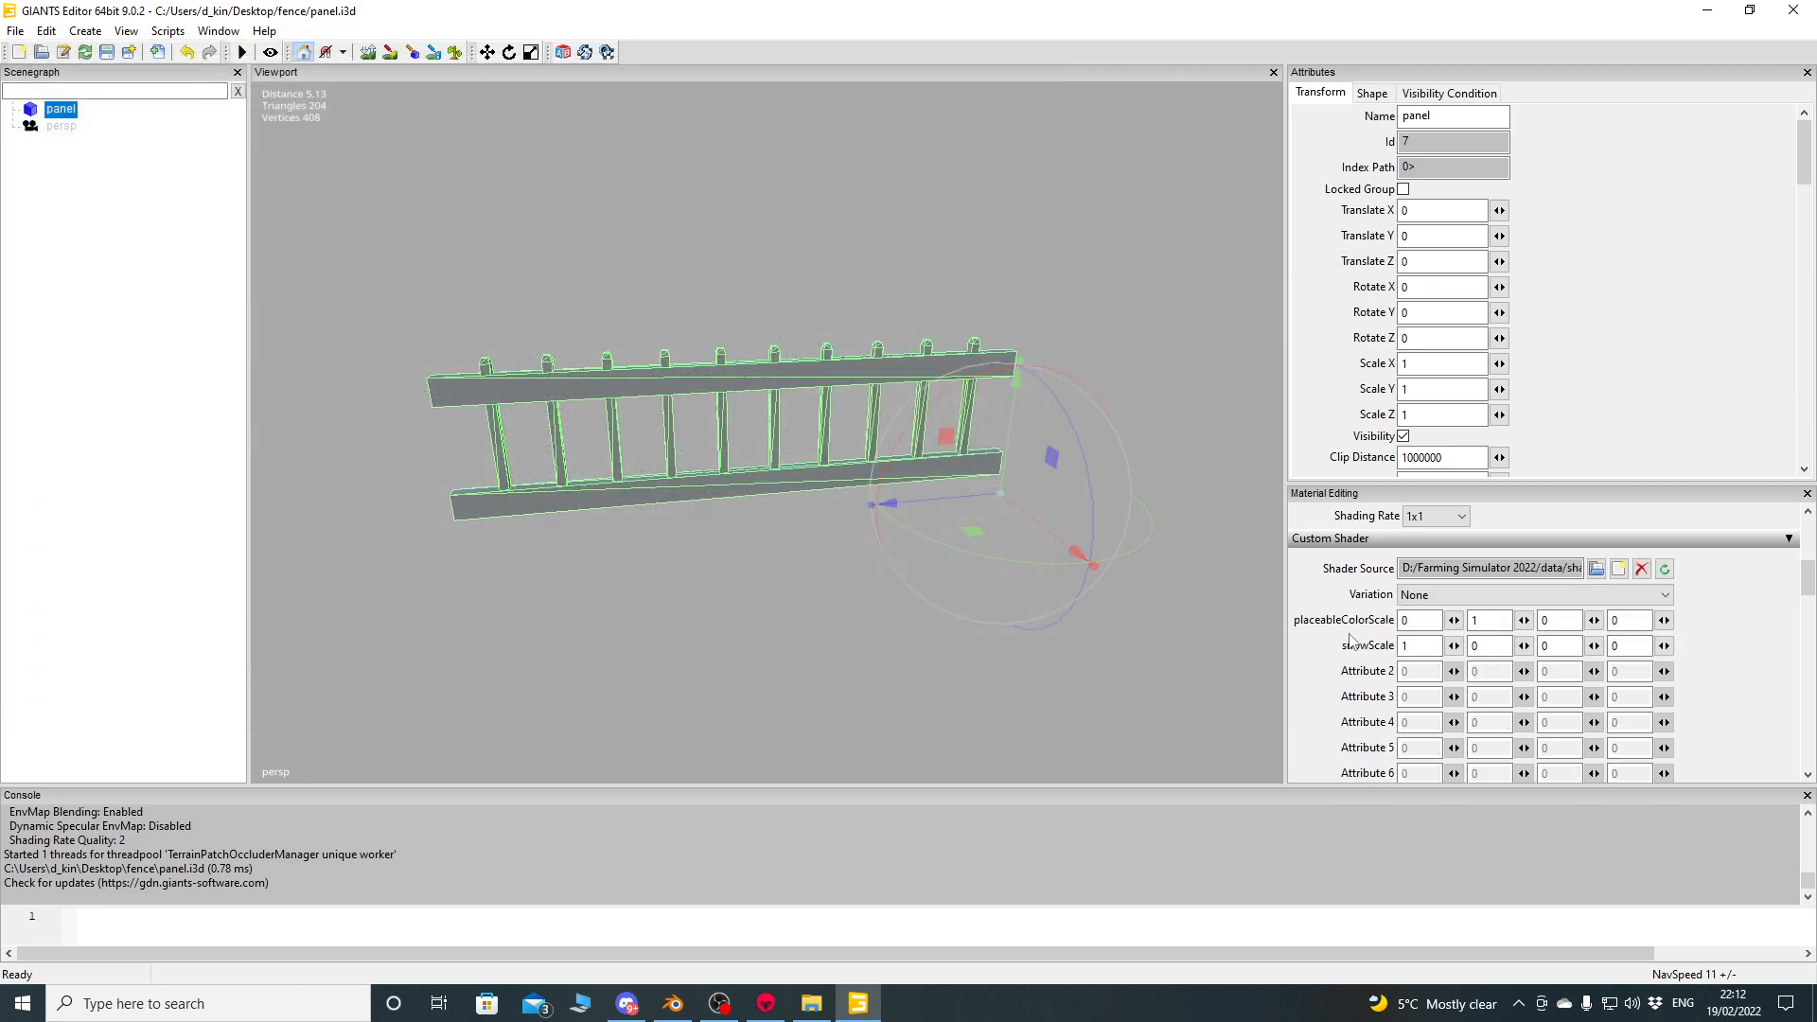
Set the shader variation to vertexOffset and the first yOffset value to 1, and examine how the panel deforms.
left_click(1465, 599)
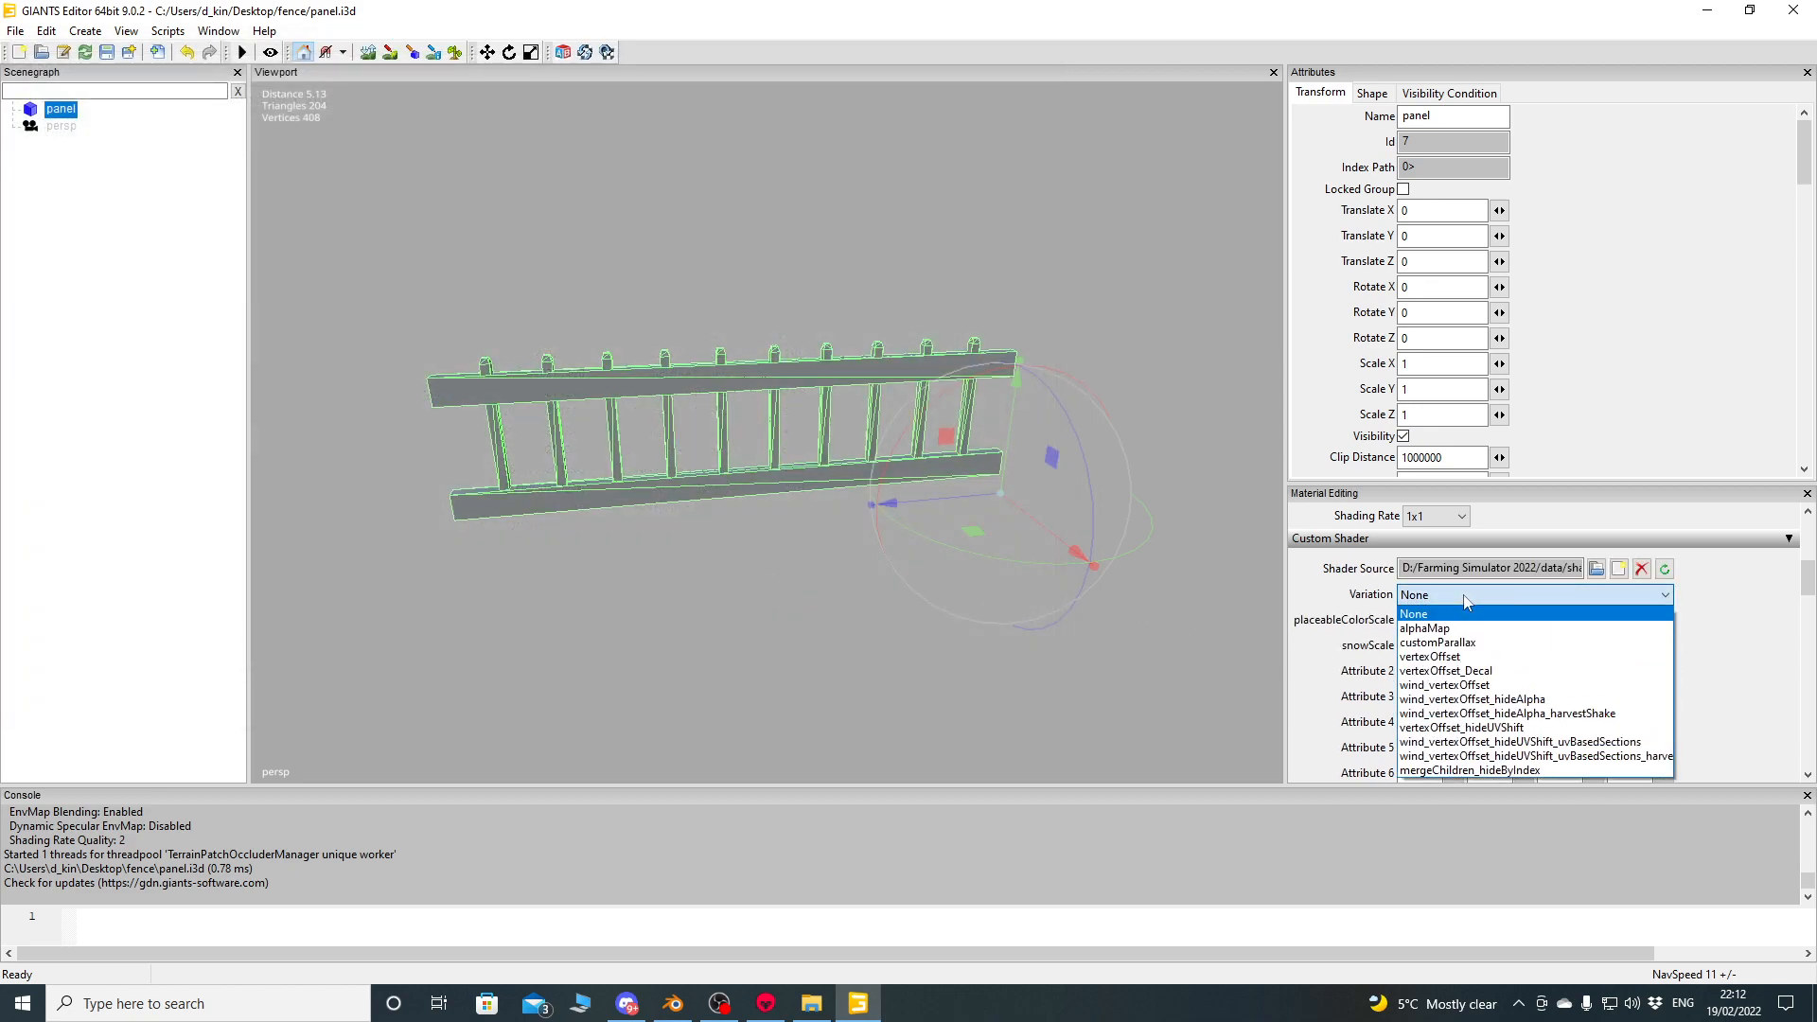
left_click(1467, 657)
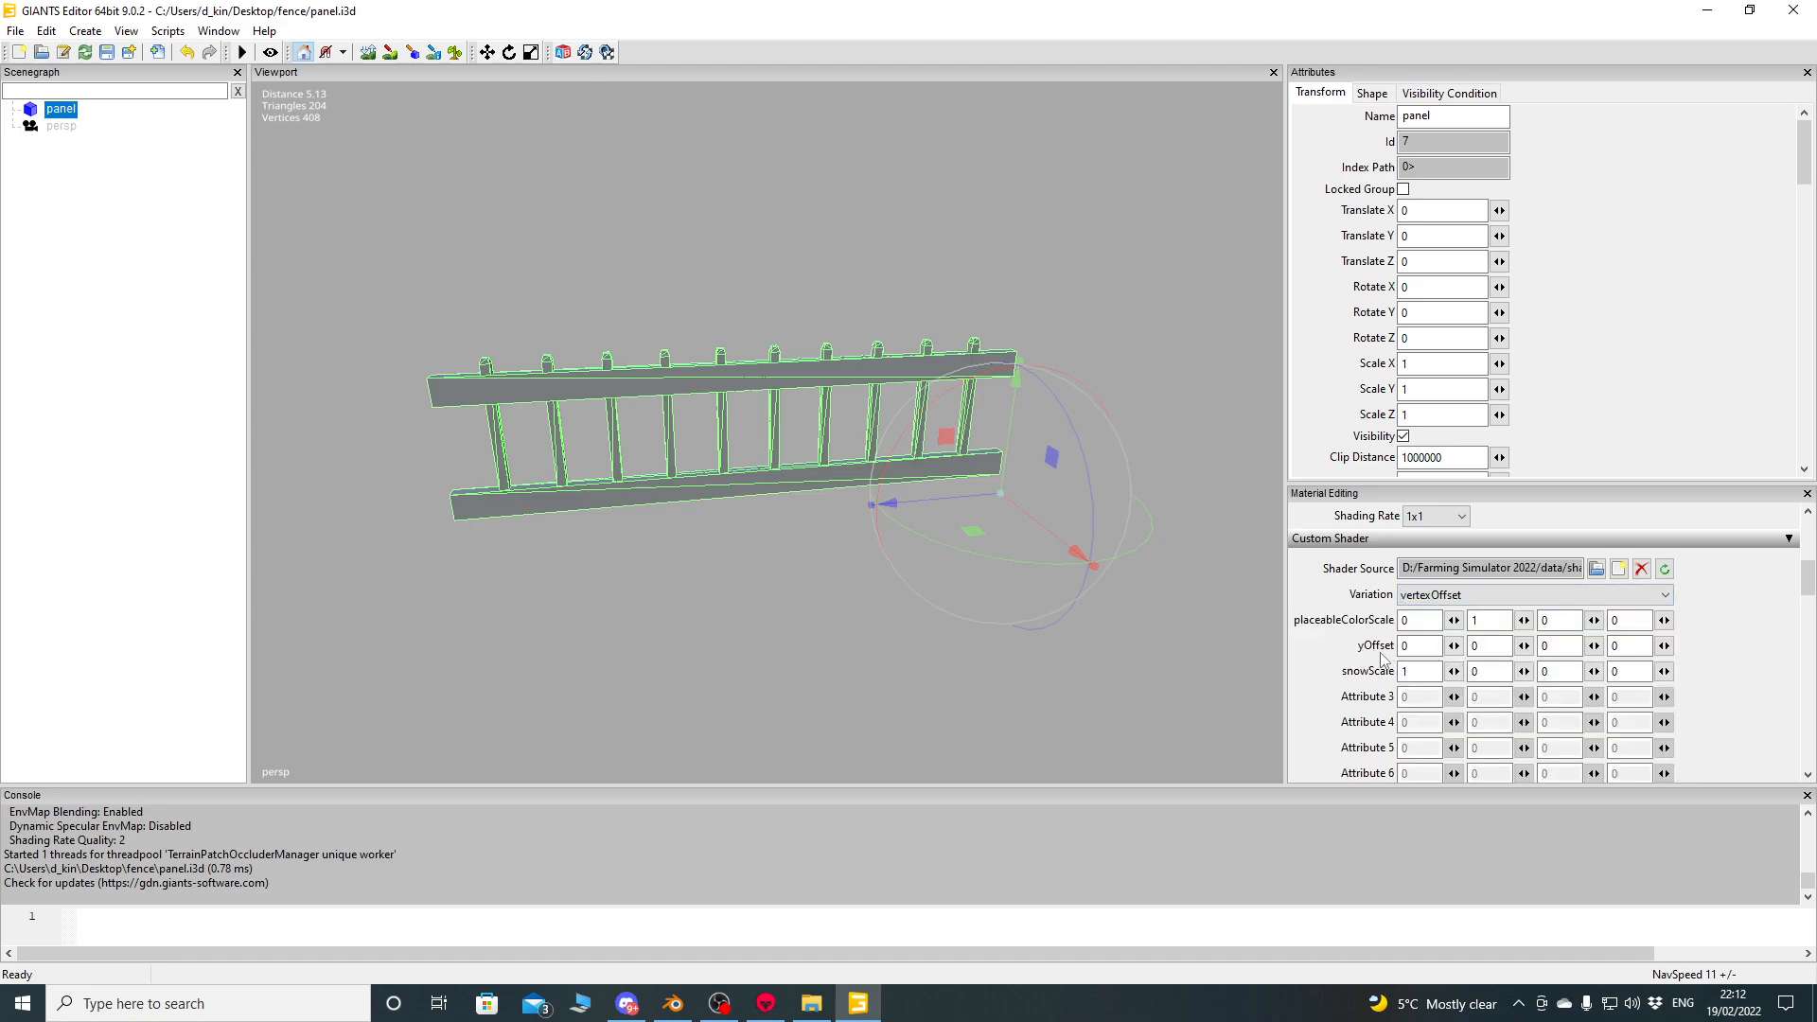
type("1")
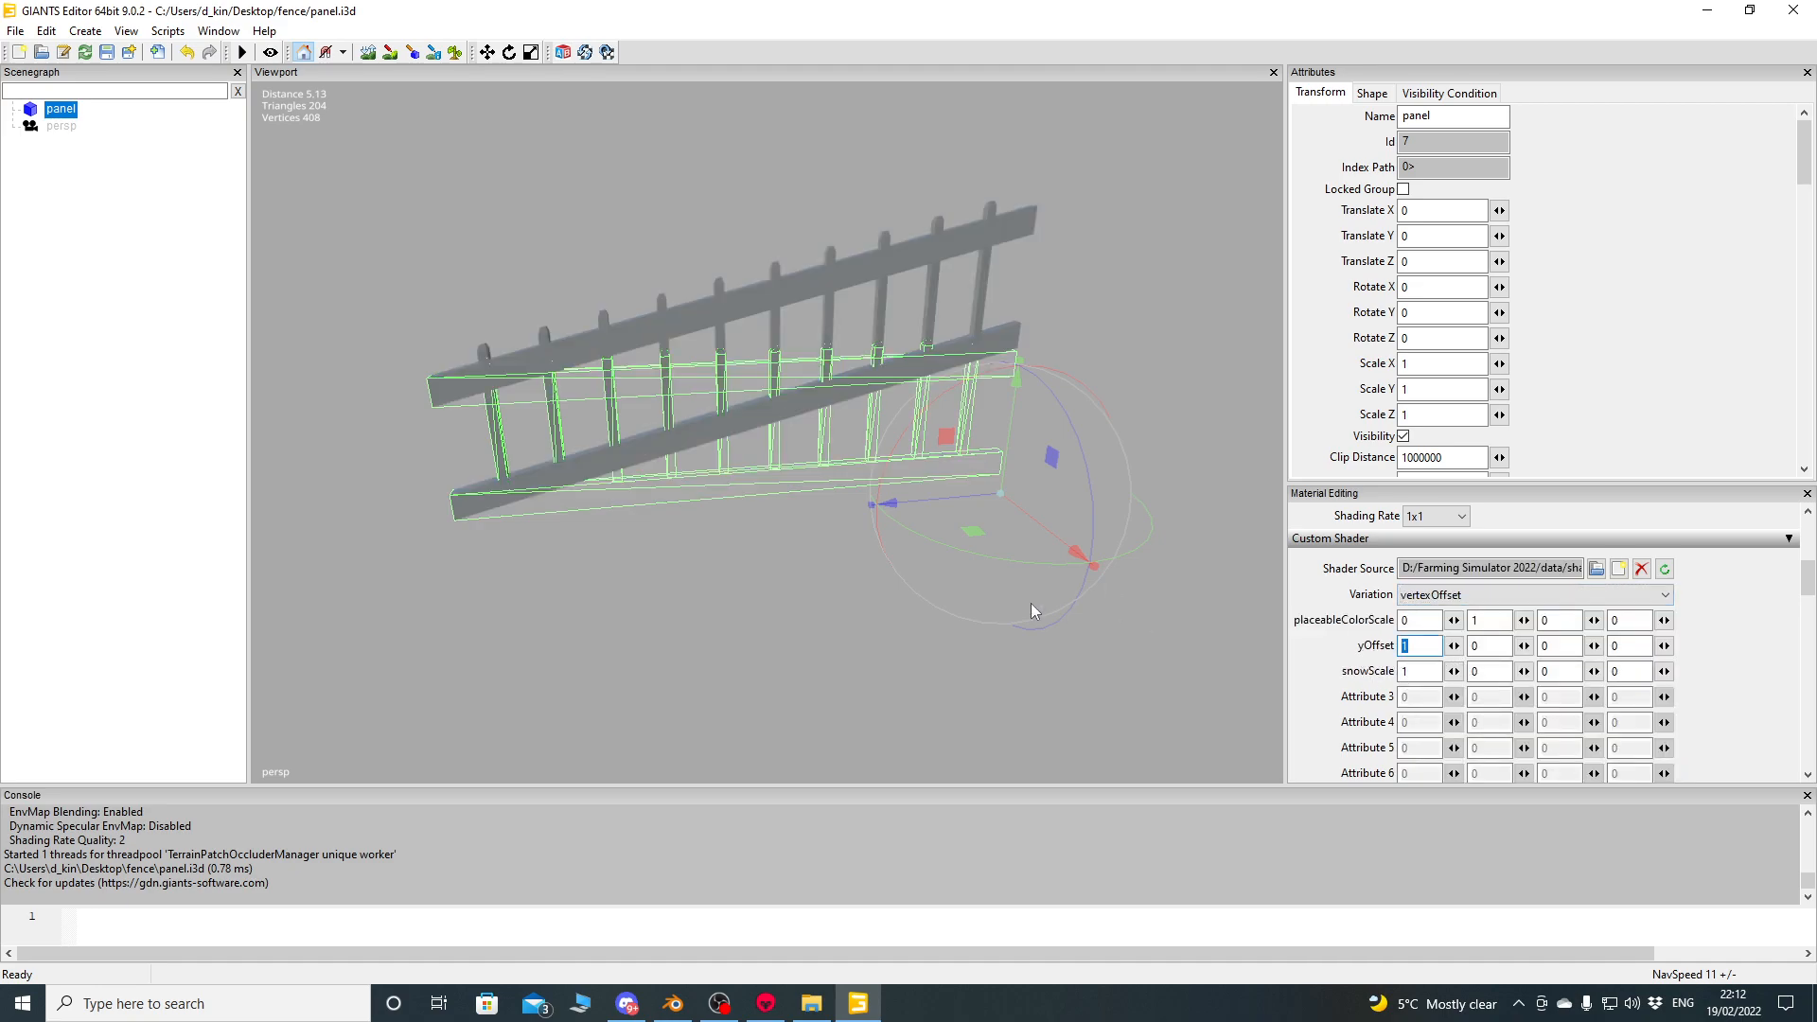
scroll(892, 553, "up", 5)
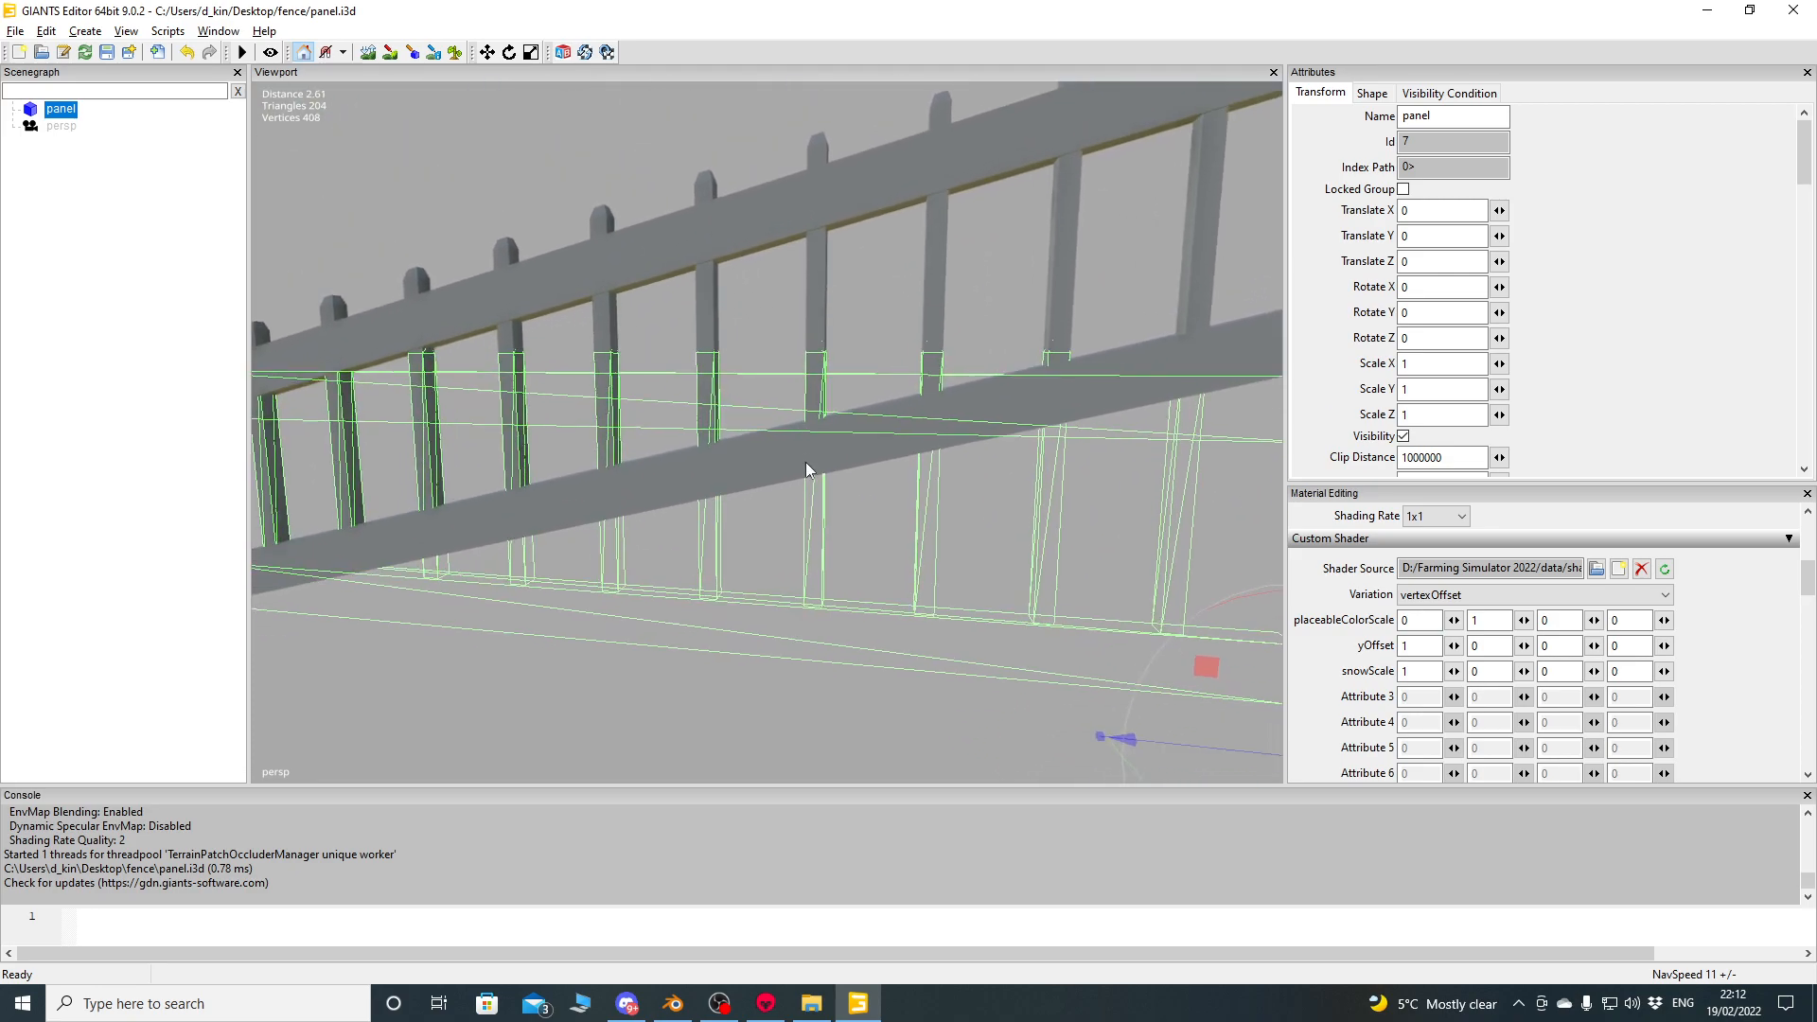
scroll(807, 467, "down", 3)
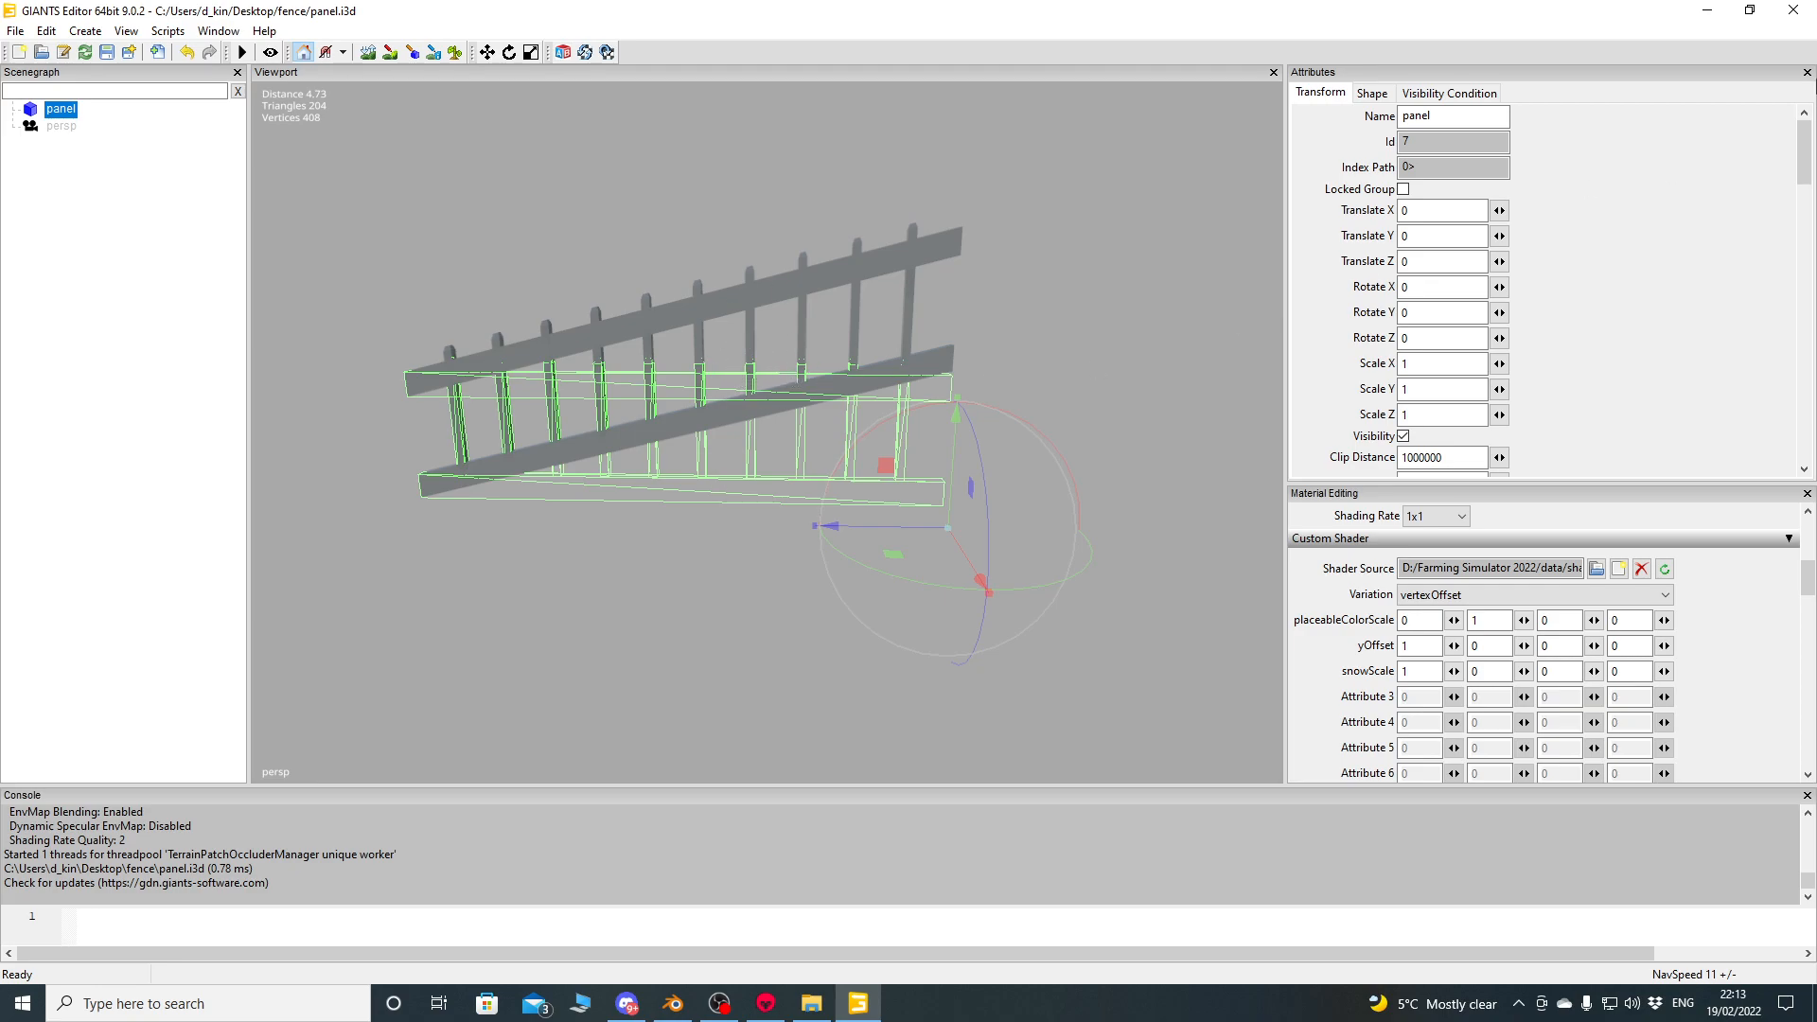
Close GIANTS Editor, delete panel.i3d and panel.i3d.shapes from the fence folder, and return to Blender.
left_click(1800, 9)
left_click(954, 497)
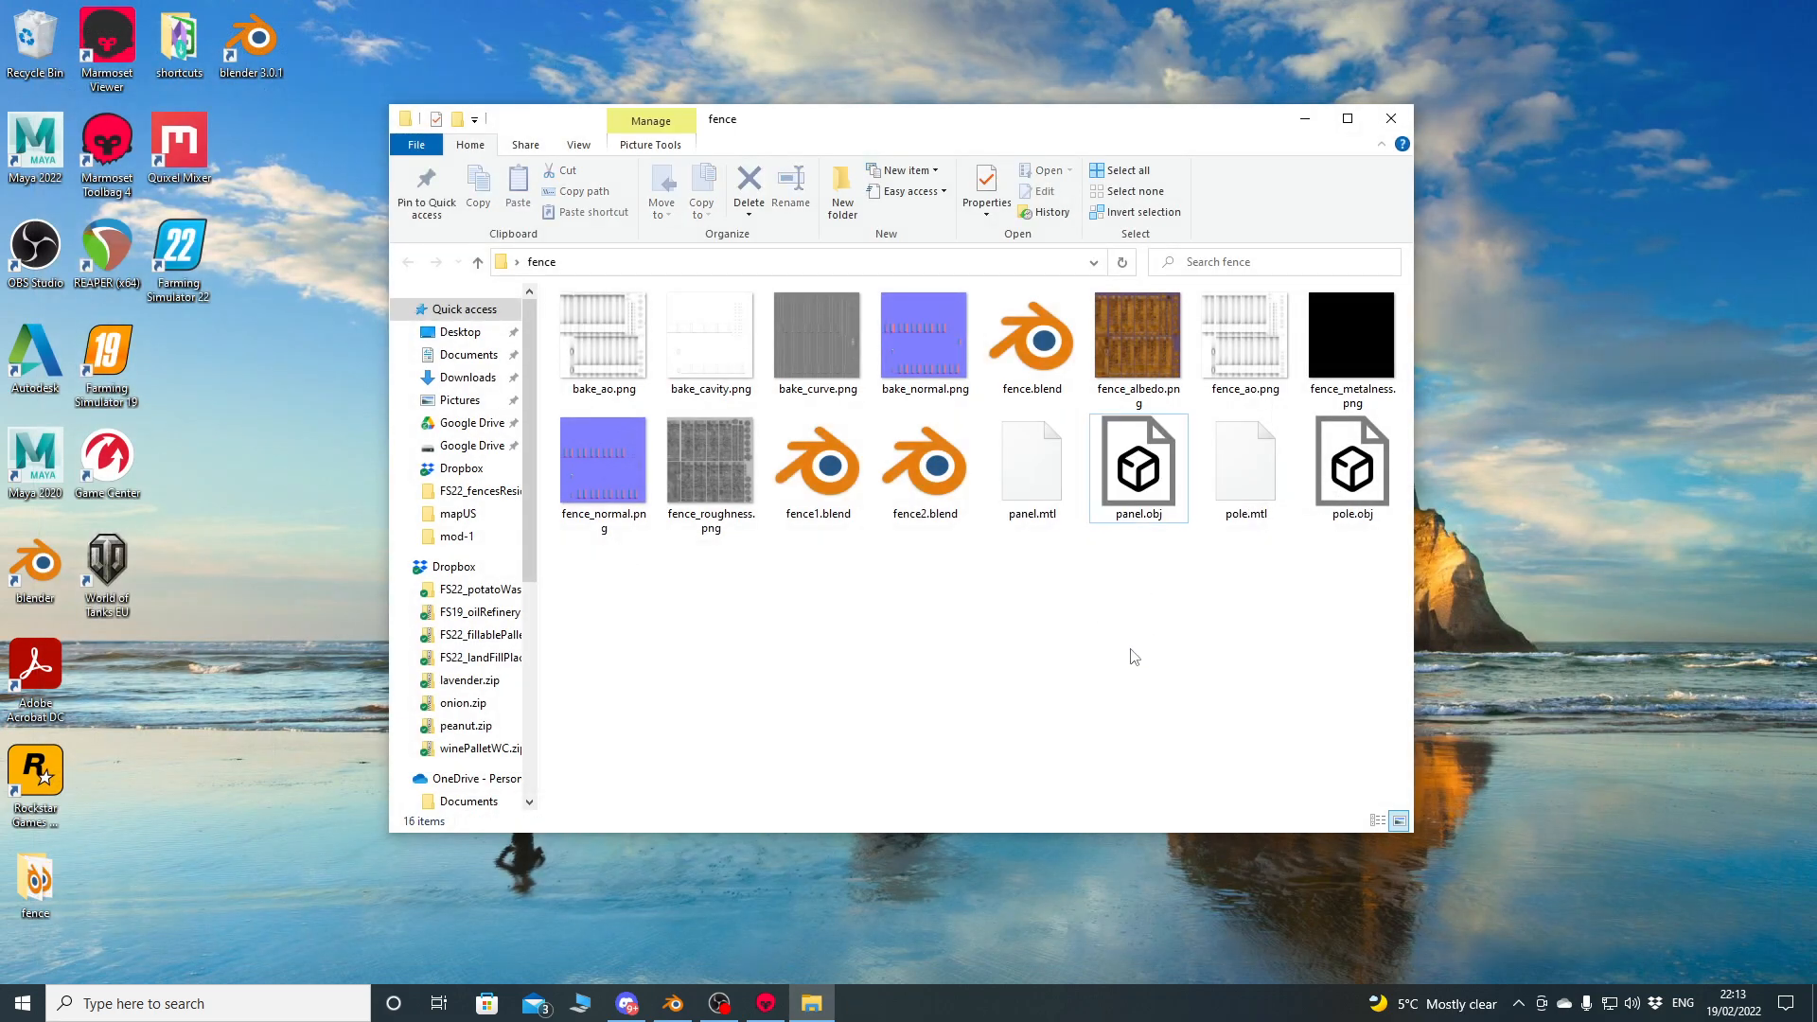
left_click(673, 1004)
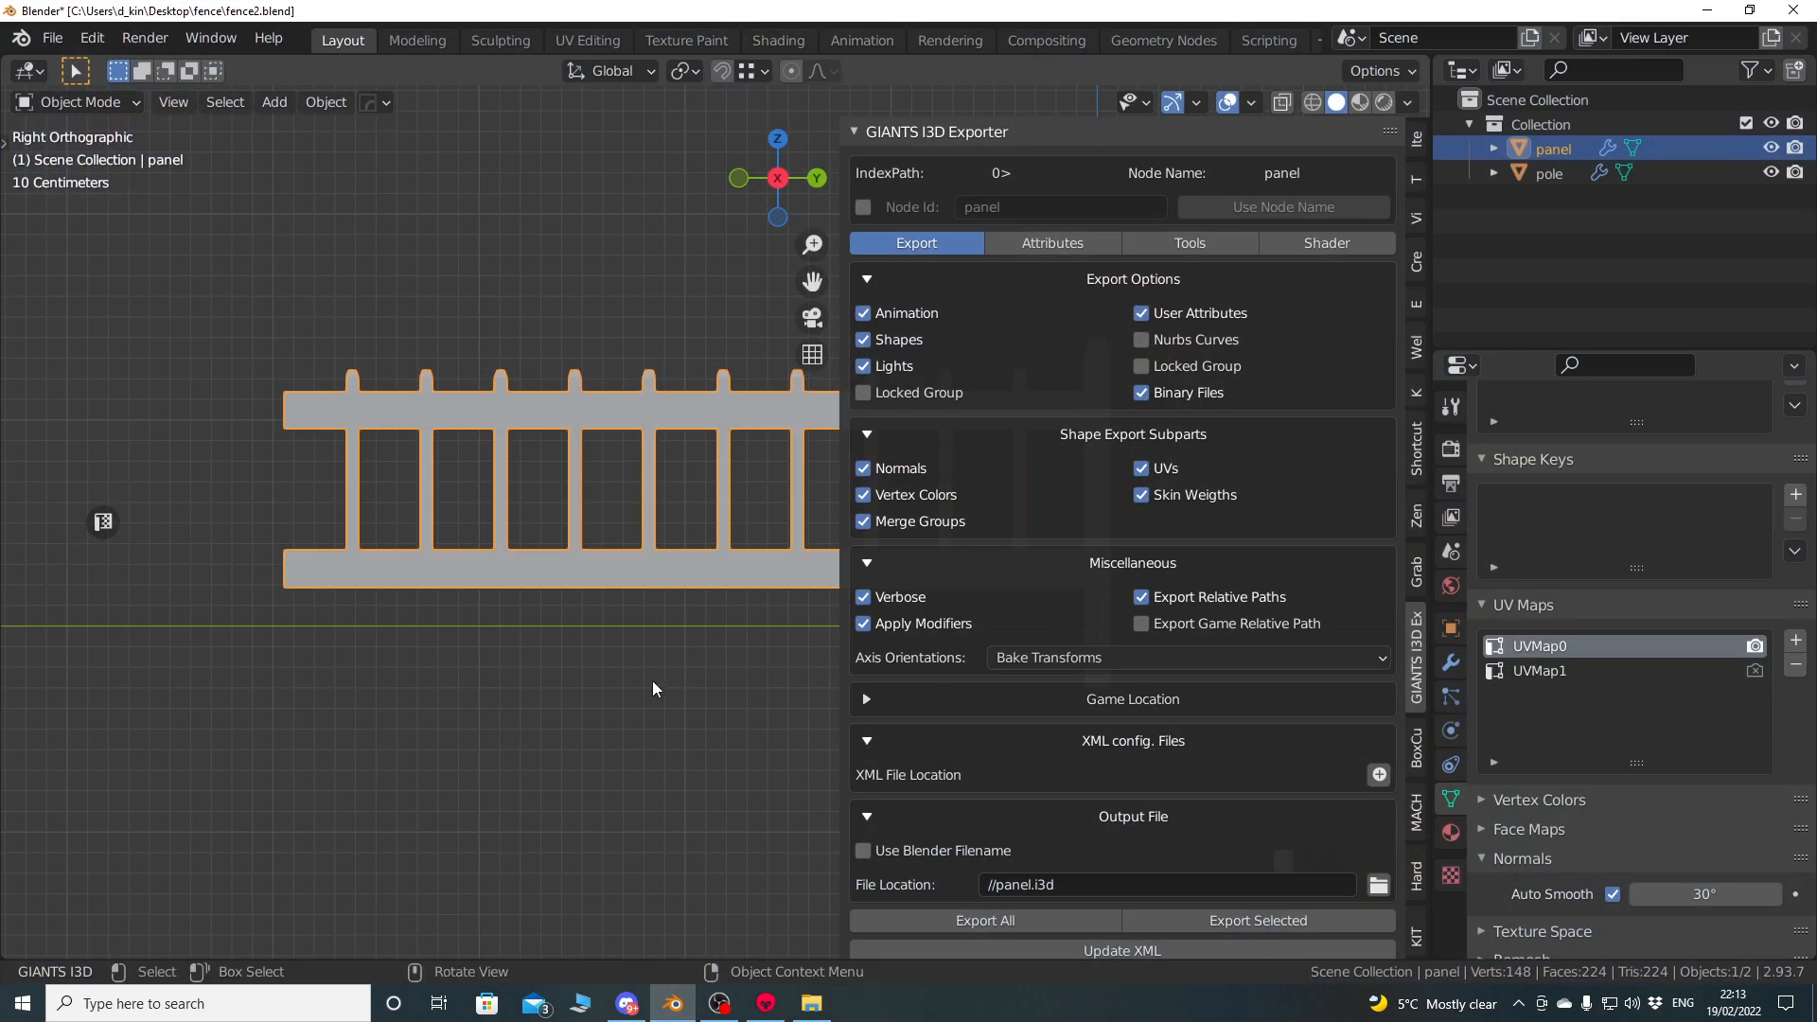
Hide the exporter sidebar, open a UV Editor beside the 3D view, and select all of the panel's faces in Edit Mode.
key("n")
left_click(694, 67)
left_click(721, 71)
left_click(763, 188)
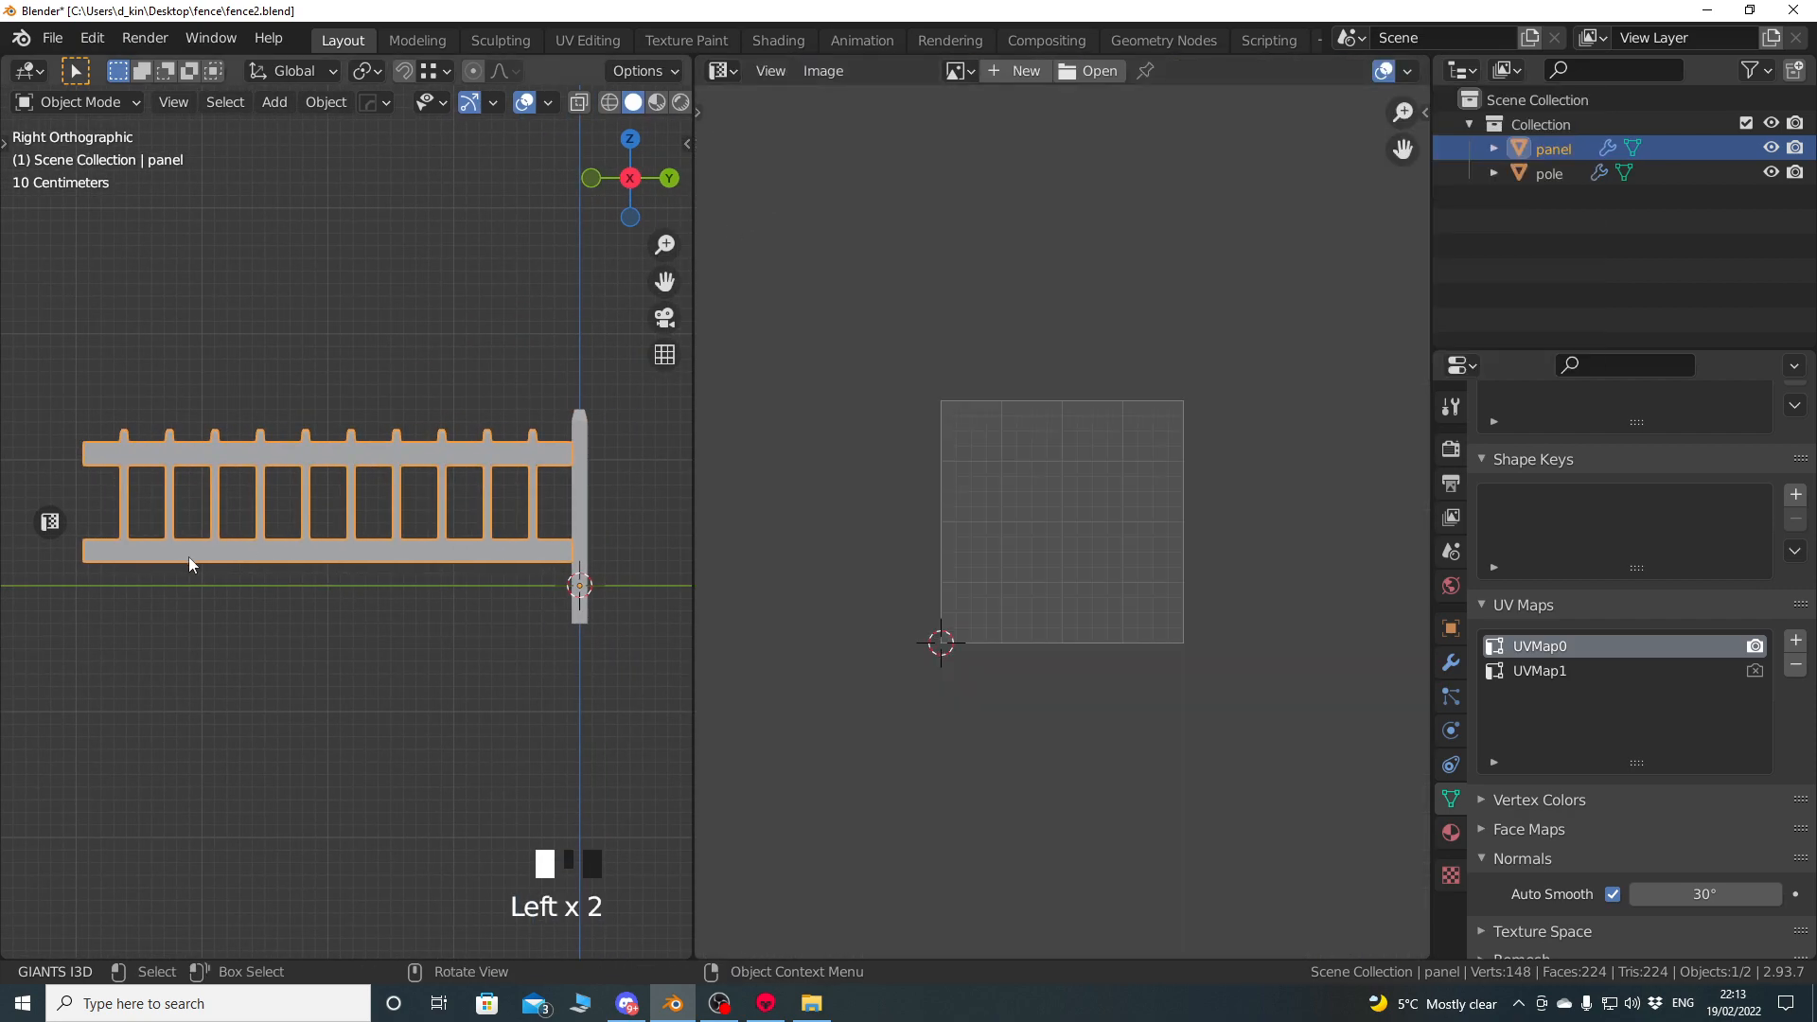
key("Tab")
key("a")
scroll(1060, 520, "down", 5)
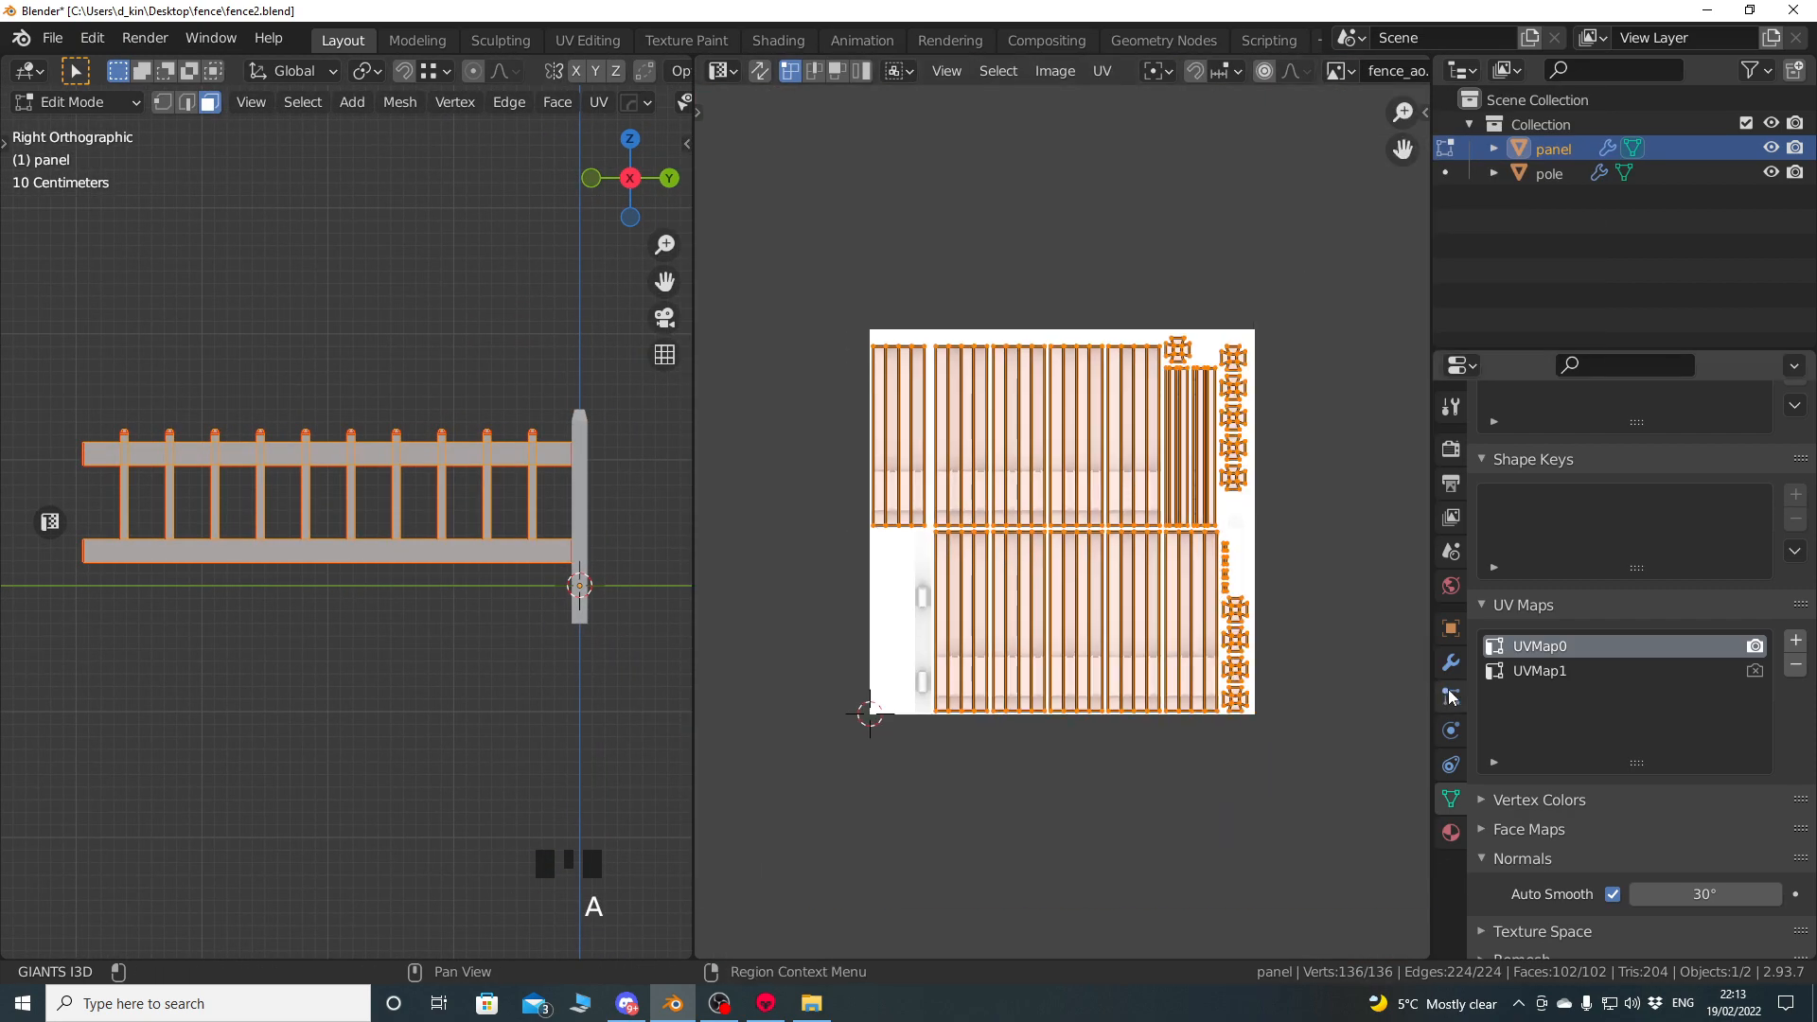
Make UVMap1 the panel's active UV map and unlink fence_ao.png from the UV Editor.
left_click(1535, 670)
middle_click_drag(1285, 80, 976, 75)
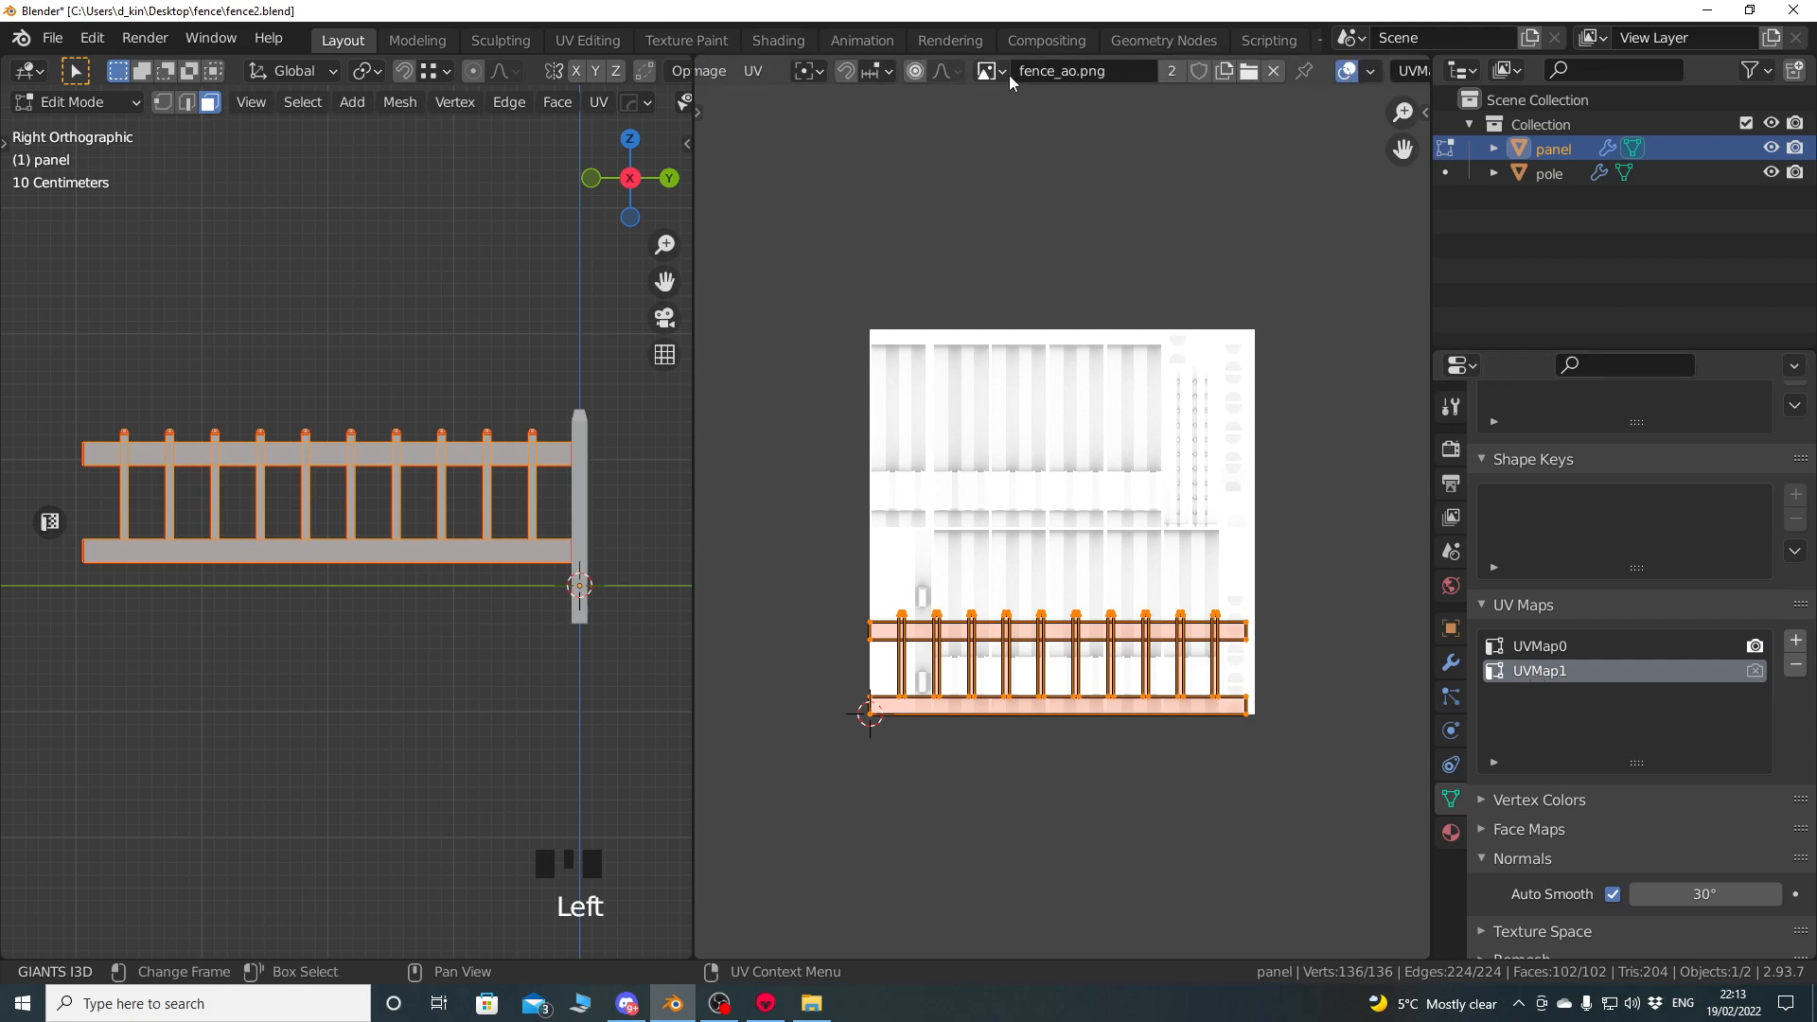
left_click(1271, 72)
Select all UVs of the panel's UVMap1 and mirror them along the X axis.
left_click(752, 71)
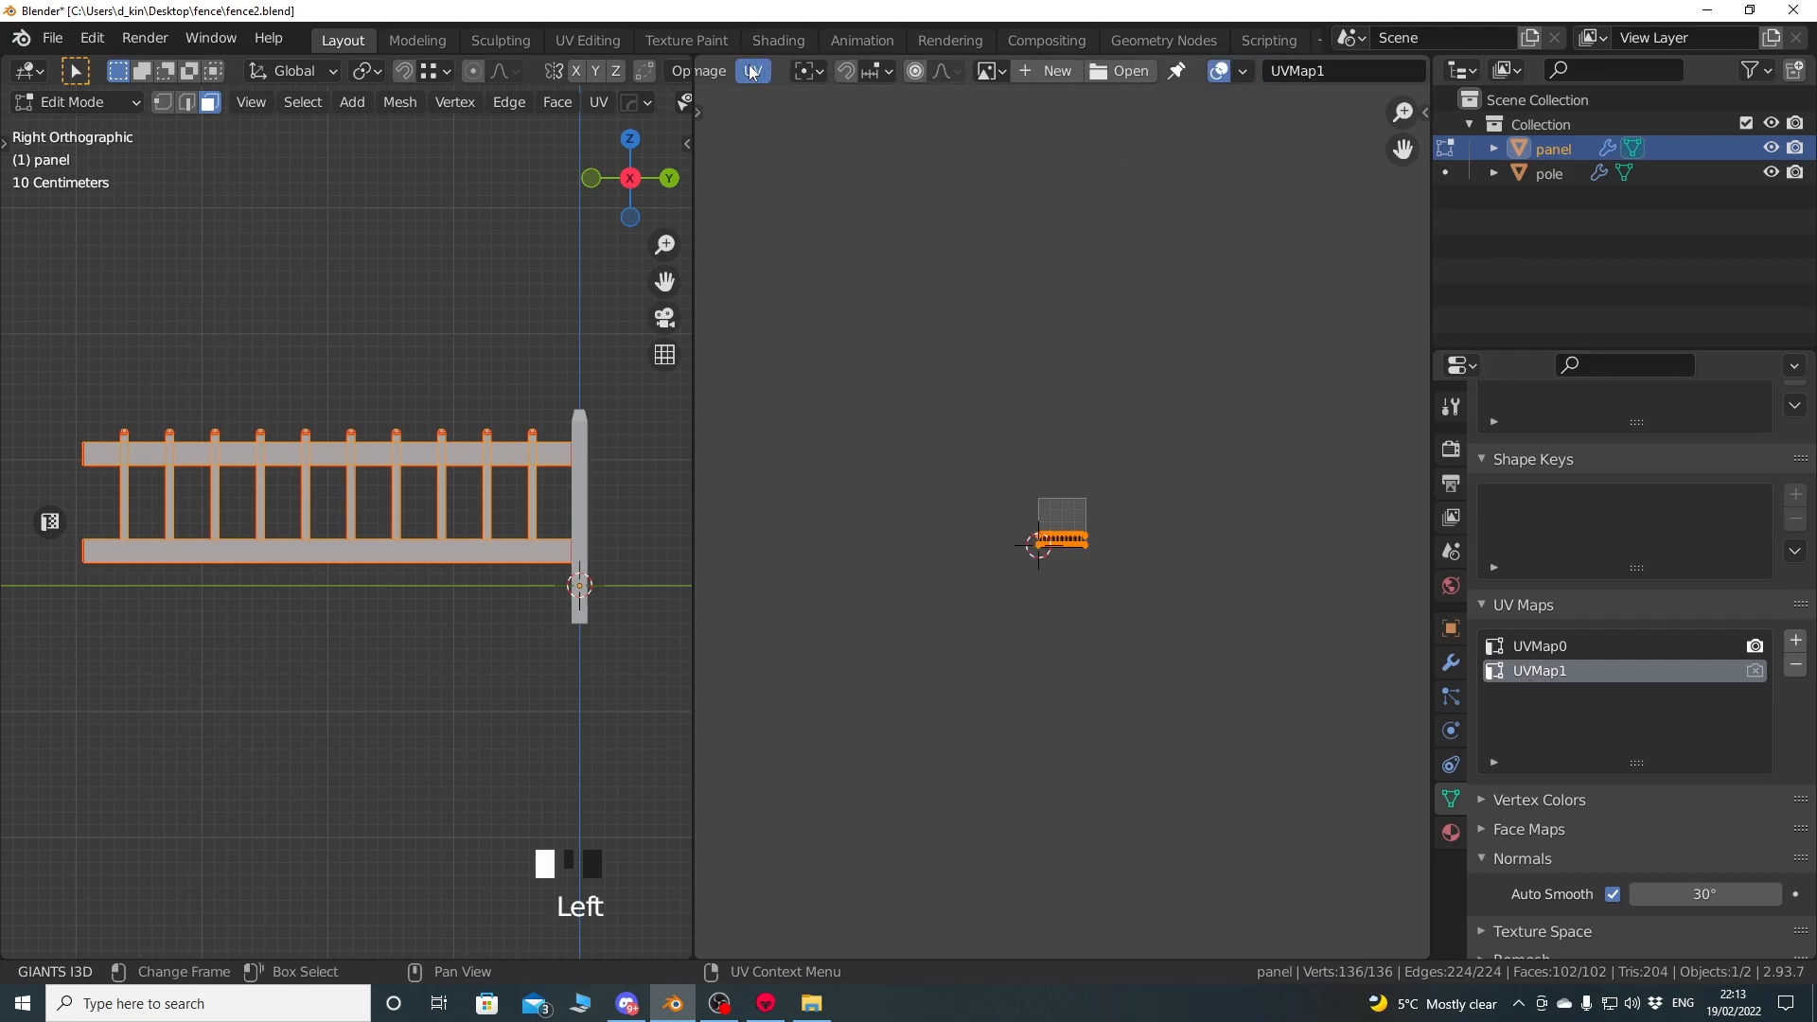
scroll(863, 298, "up", 8)
key("a")
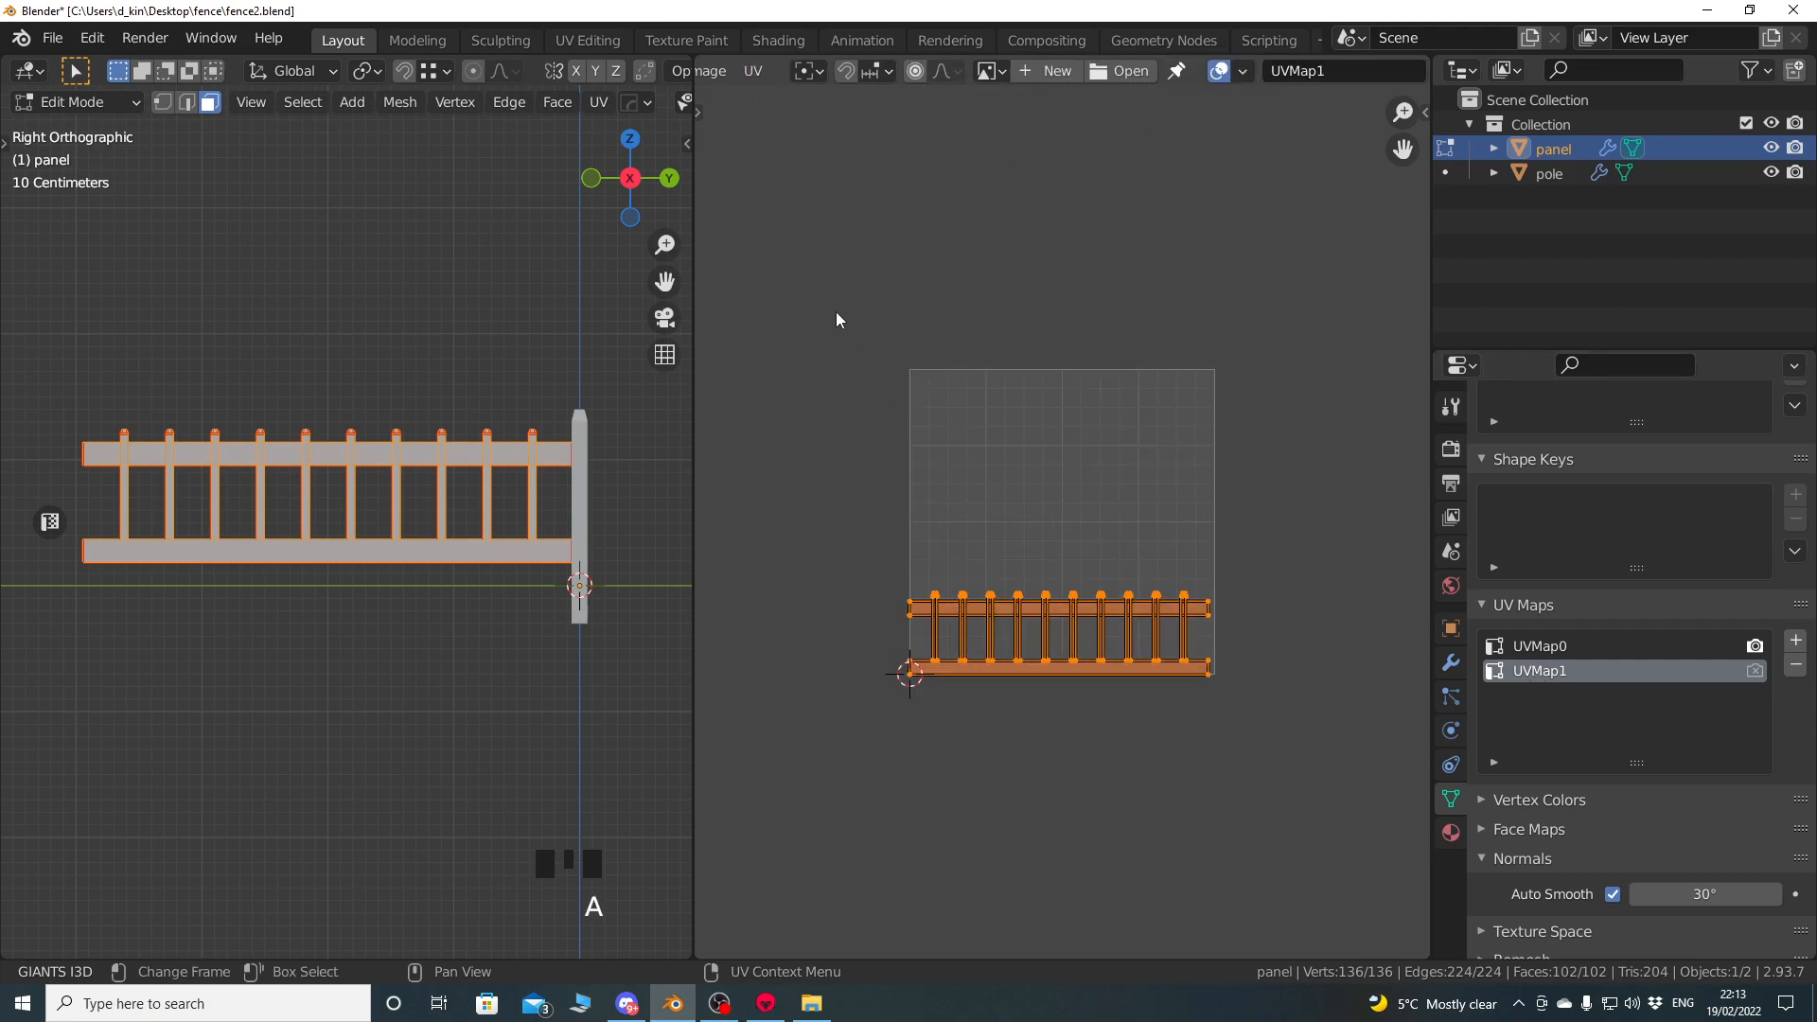
left_click(753, 72)
mouse_move(795, 126)
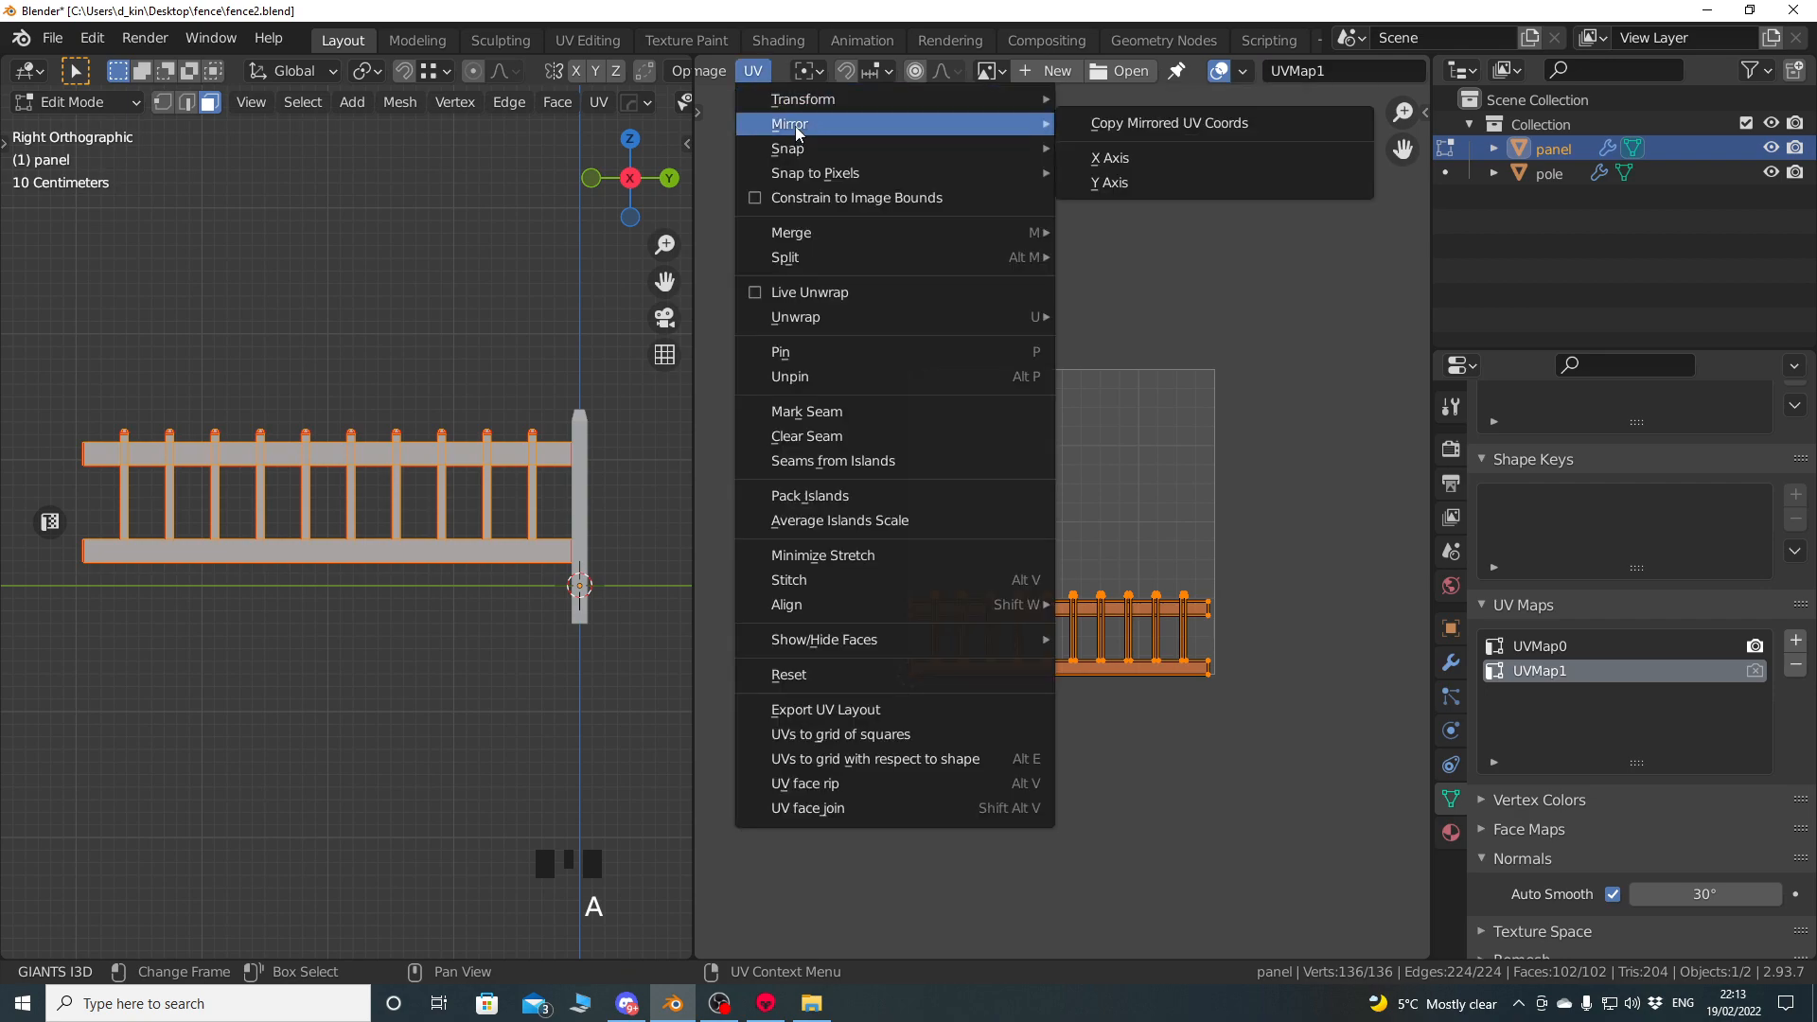
left_click(1124, 159)
Join the UV Editor area back into the 3D view and return the panel to Object Mode.
right_click(695, 547)
left_click(1088, 551)
right_click(697, 568)
left_click(691, 562)
left_click(1035, 568)
key("Tab")
Export only the selected panel to panel.i3d with the GIANTS I3D Exporter, minimize Blender, and refresh the fence folder.
mouse_move(747, 475)
middle_mouse_down()
mouse_move(729, 496)
mouse_move(752, 466)
middle_mouse_up()
key("n")
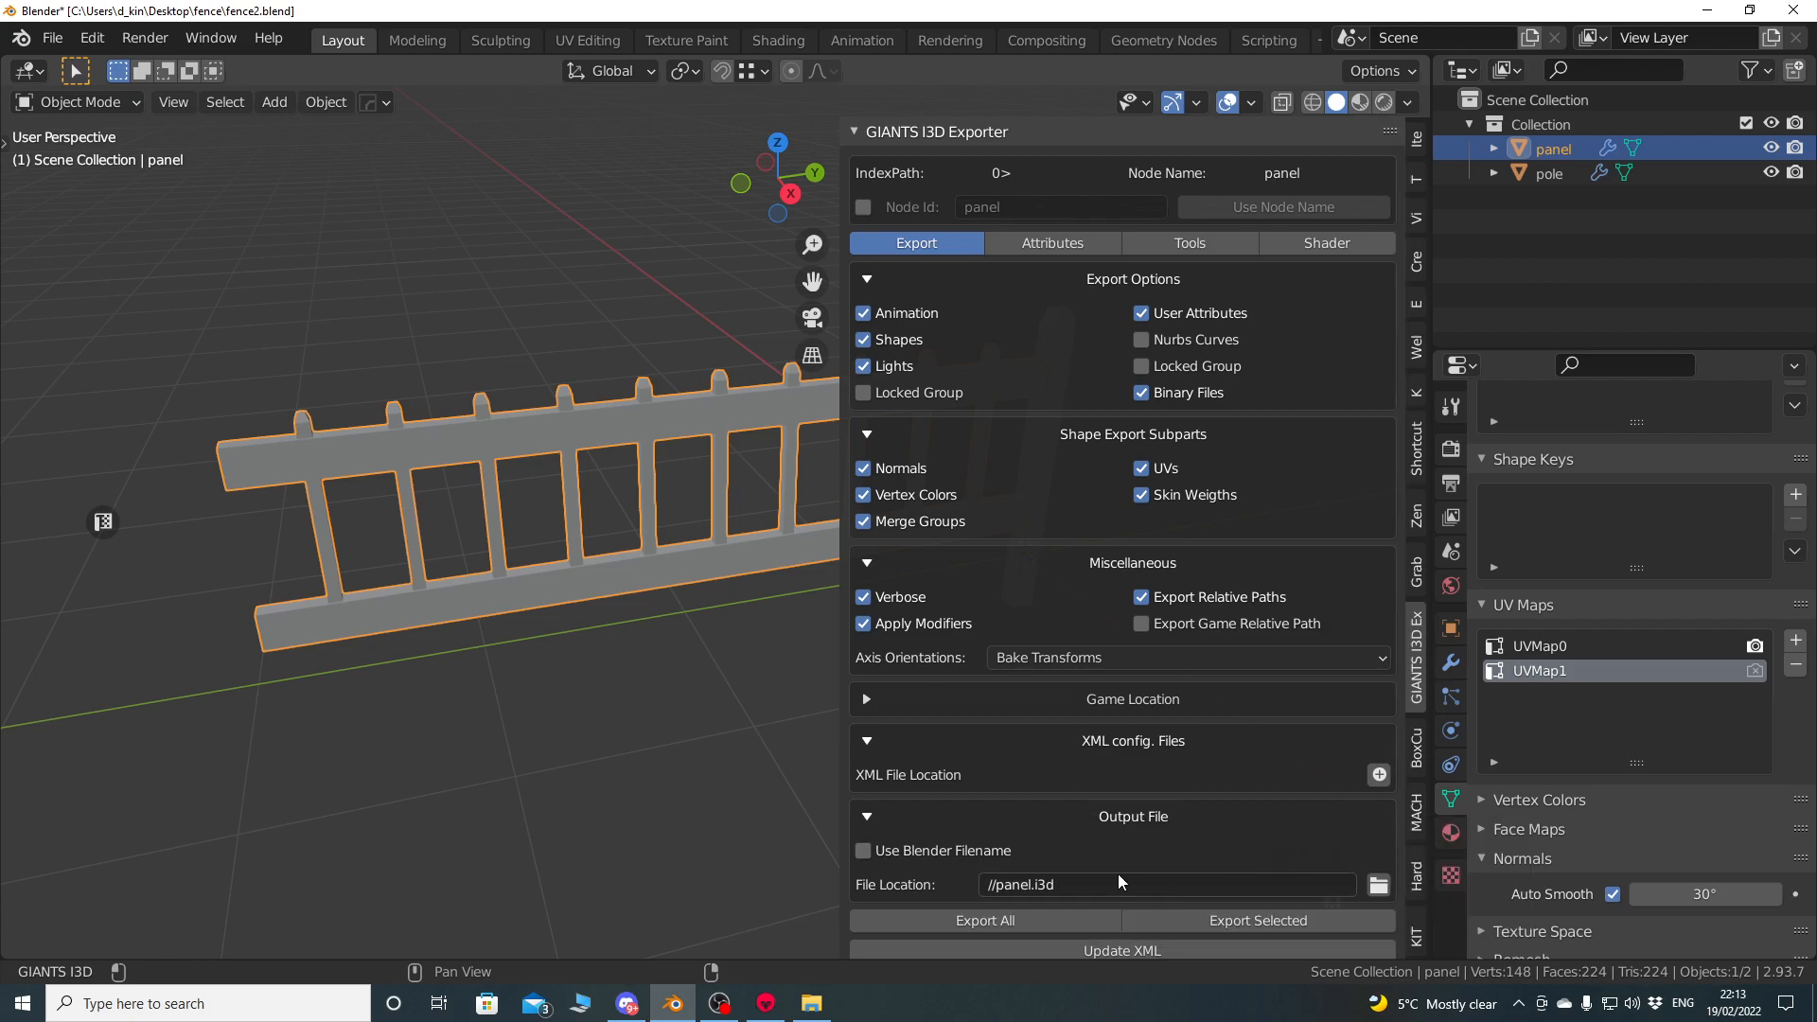
left_click(1379, 885)
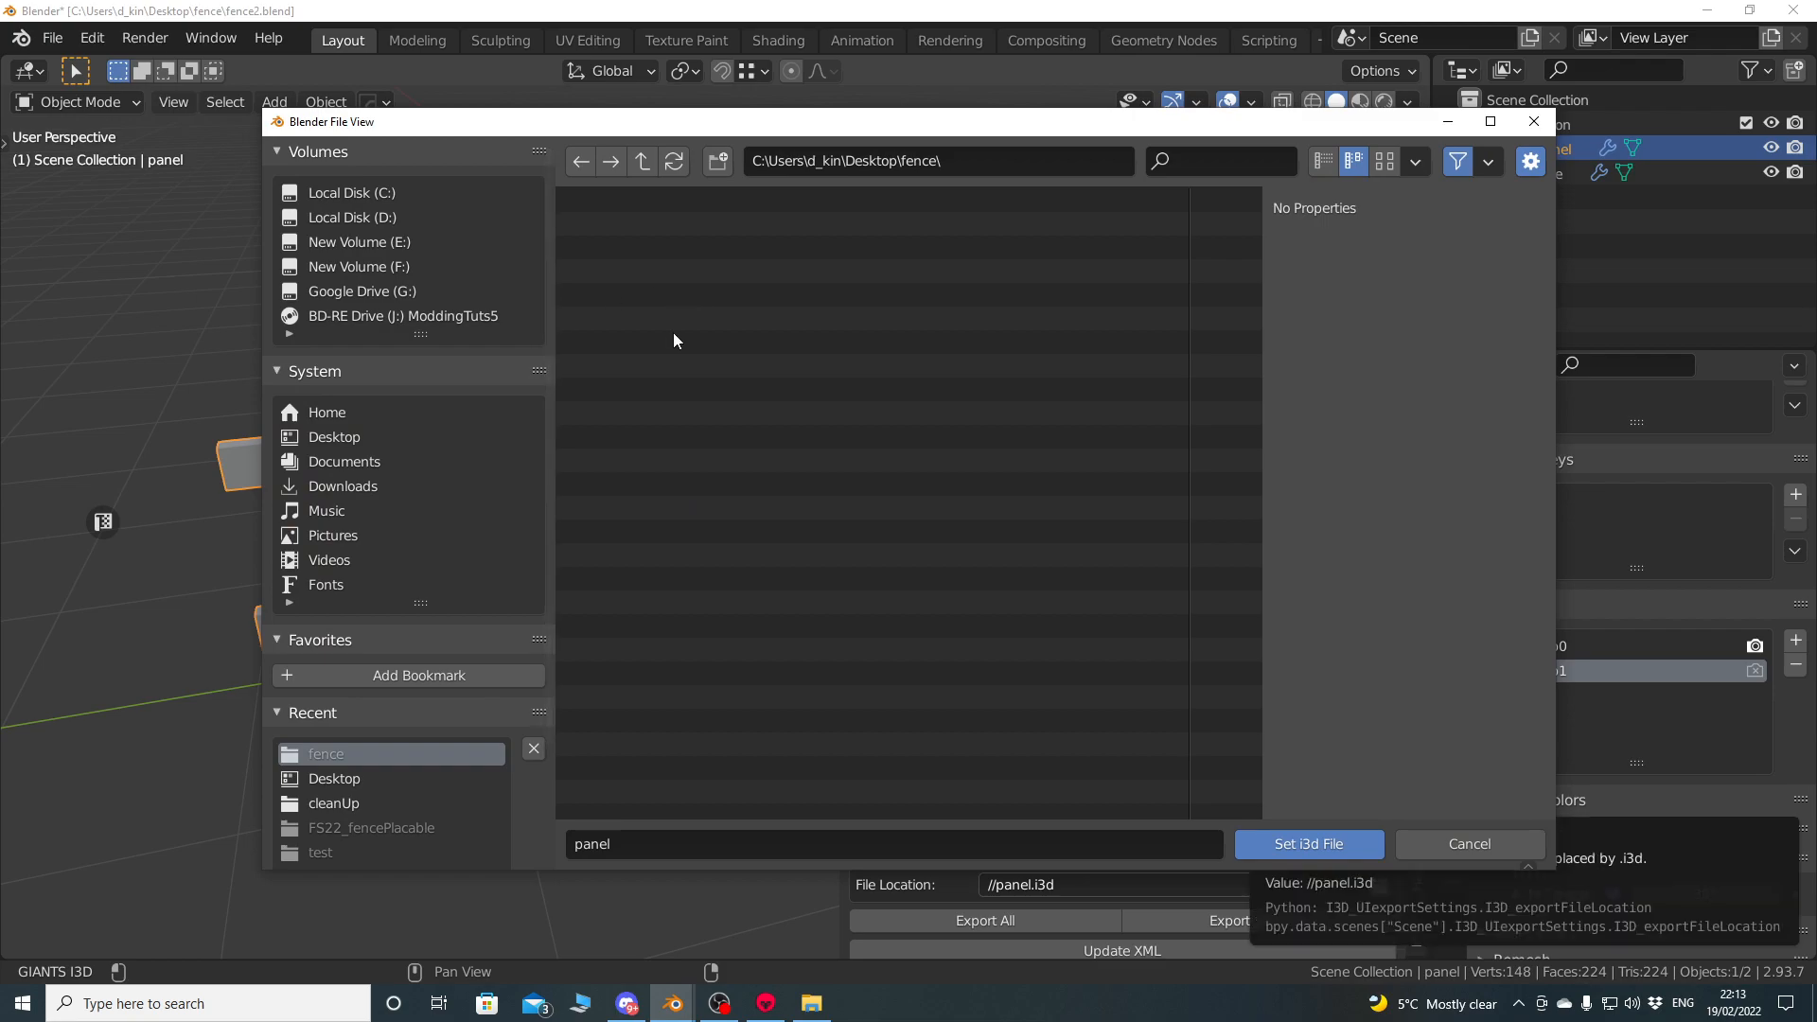
left_click(1441, 844)
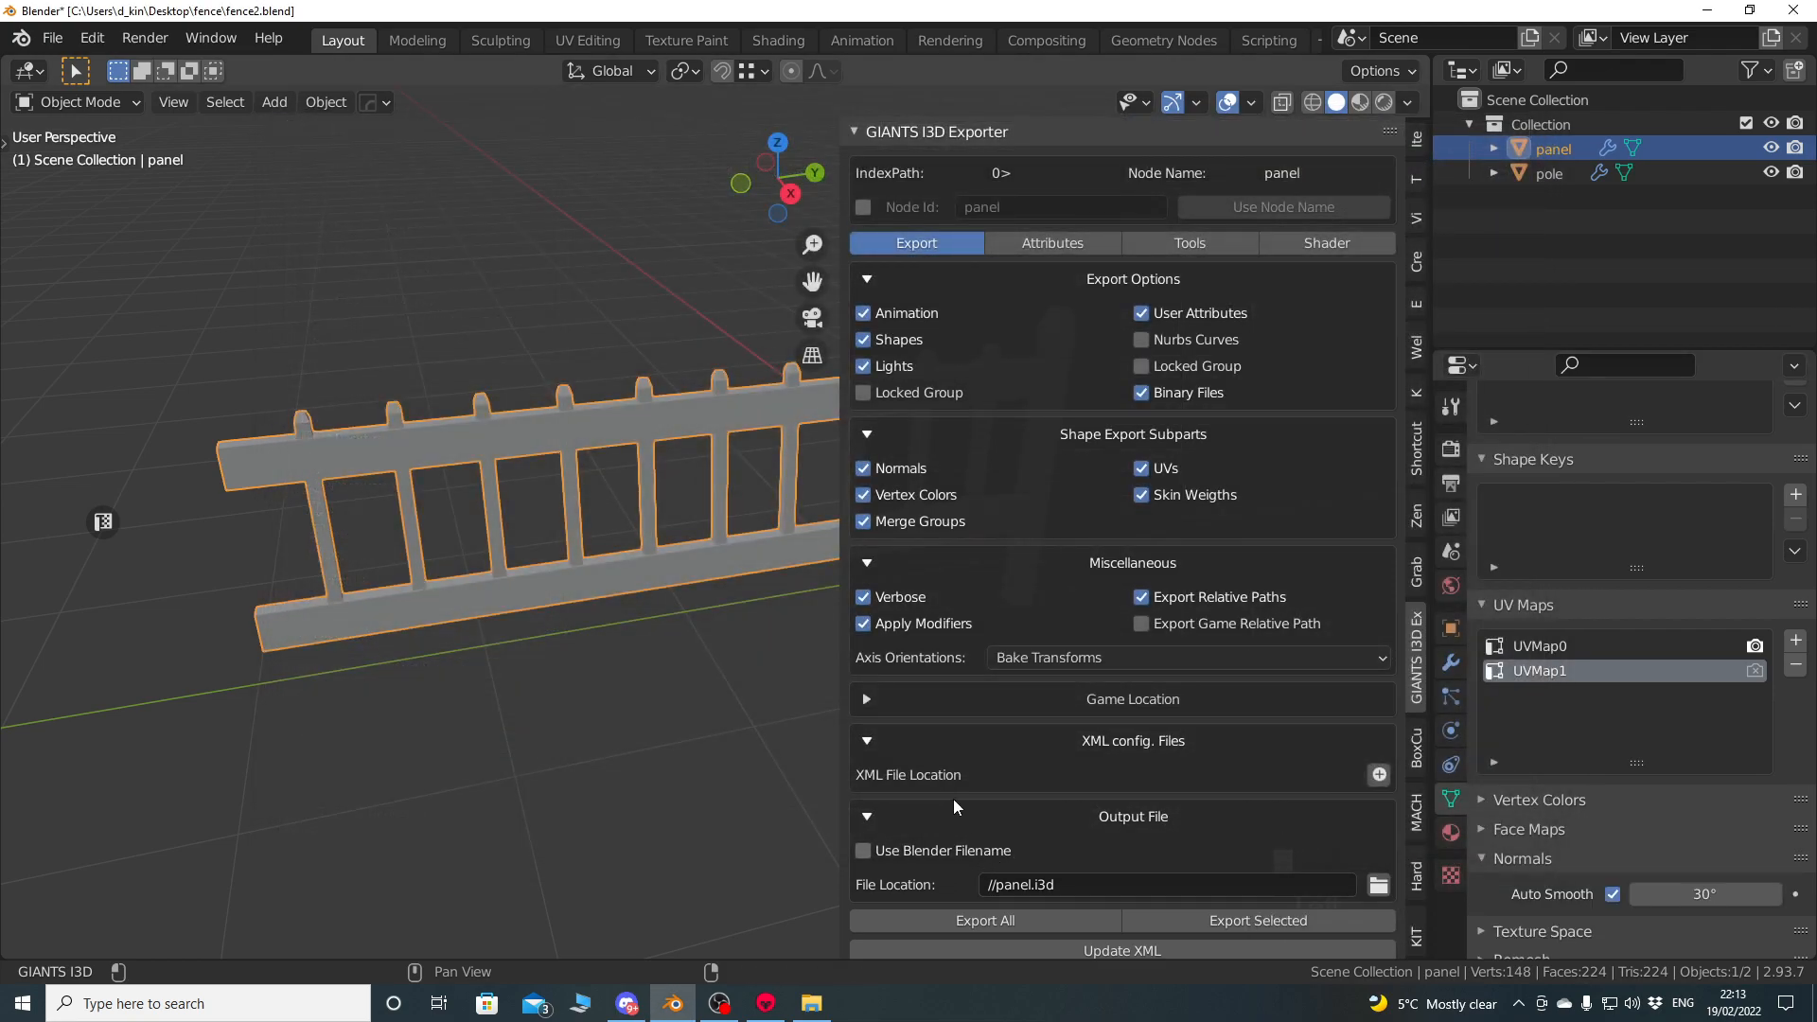
left_click(1255, 923)
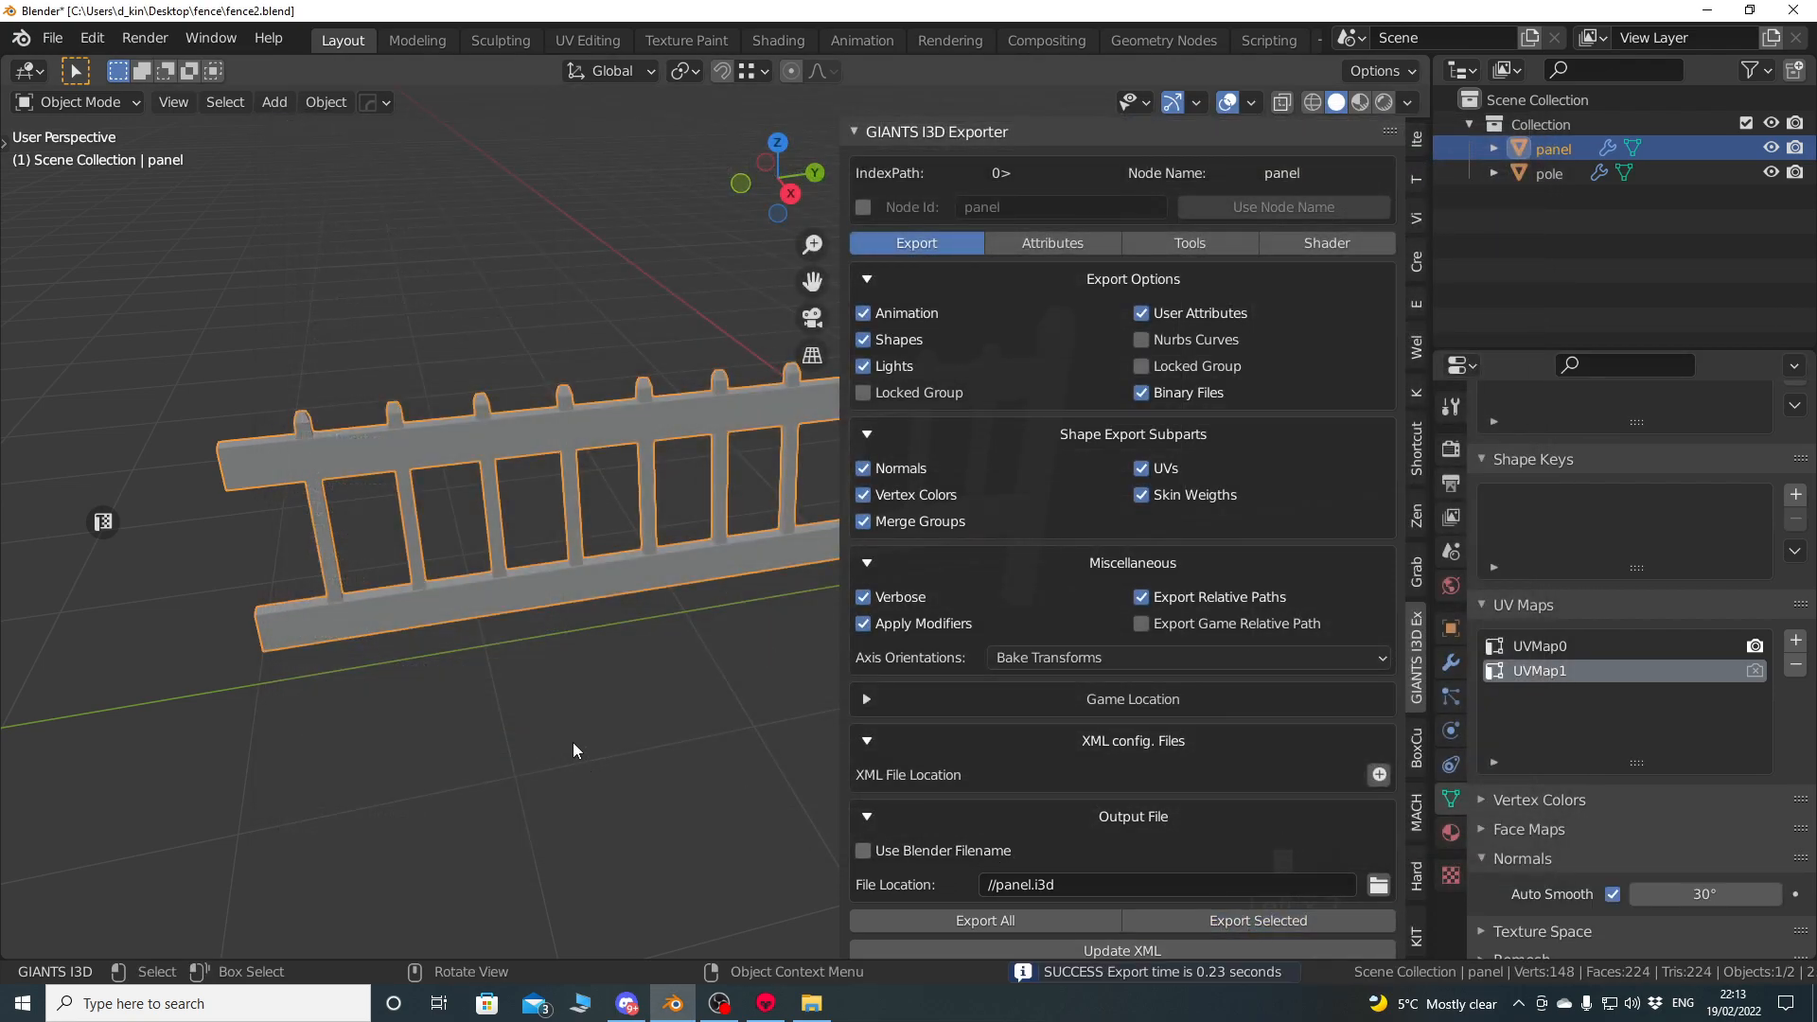
left_click(1707, 10)
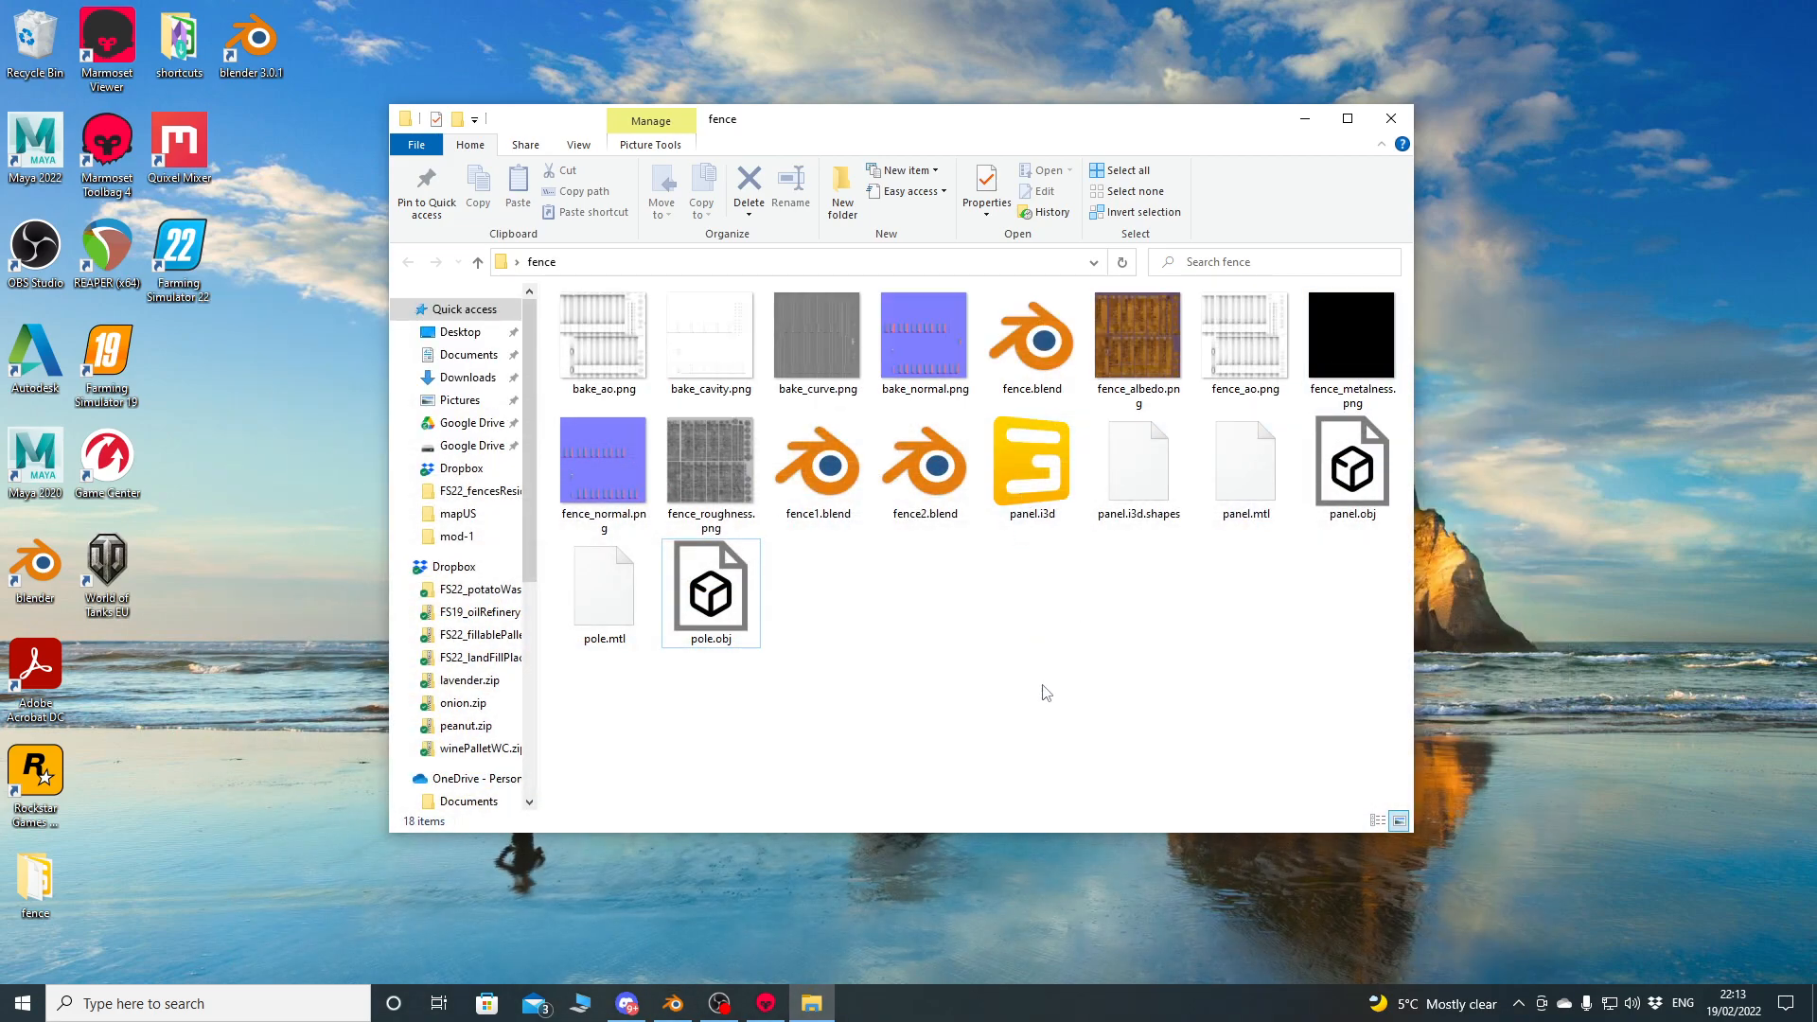
left_click(1121, 262)
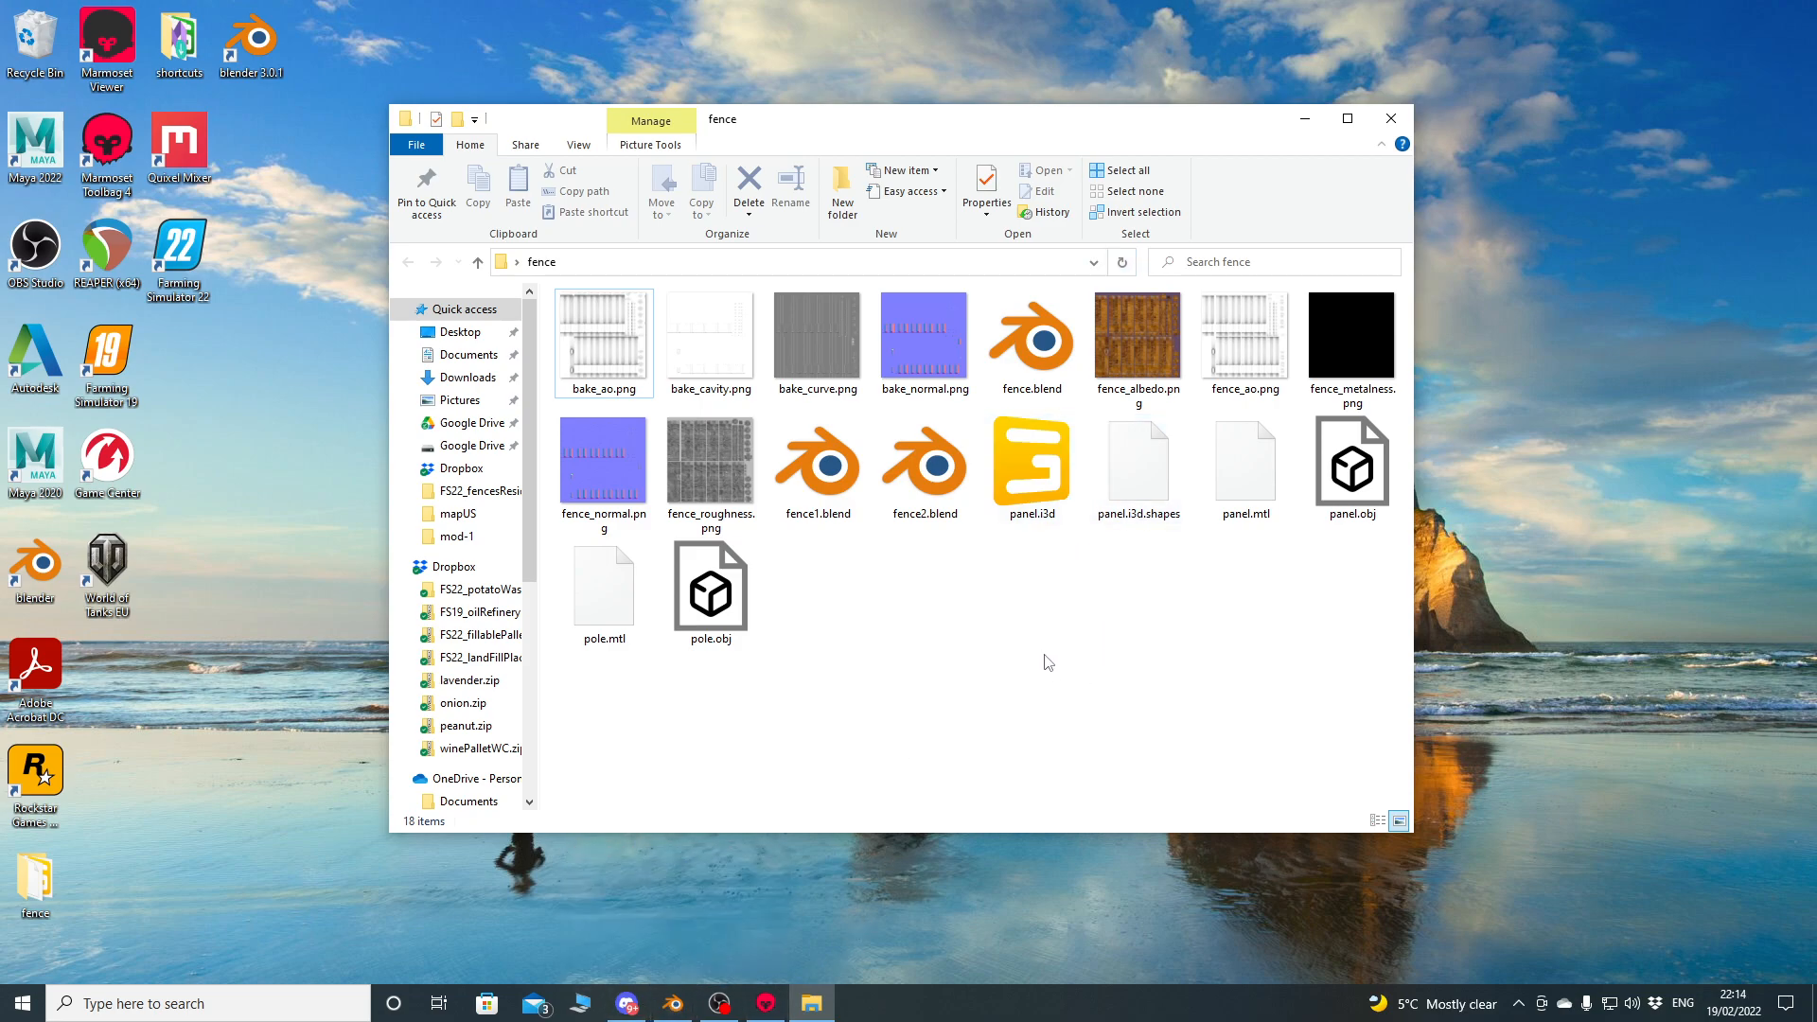
double_click(1046, 488)
left_click(863, 621)
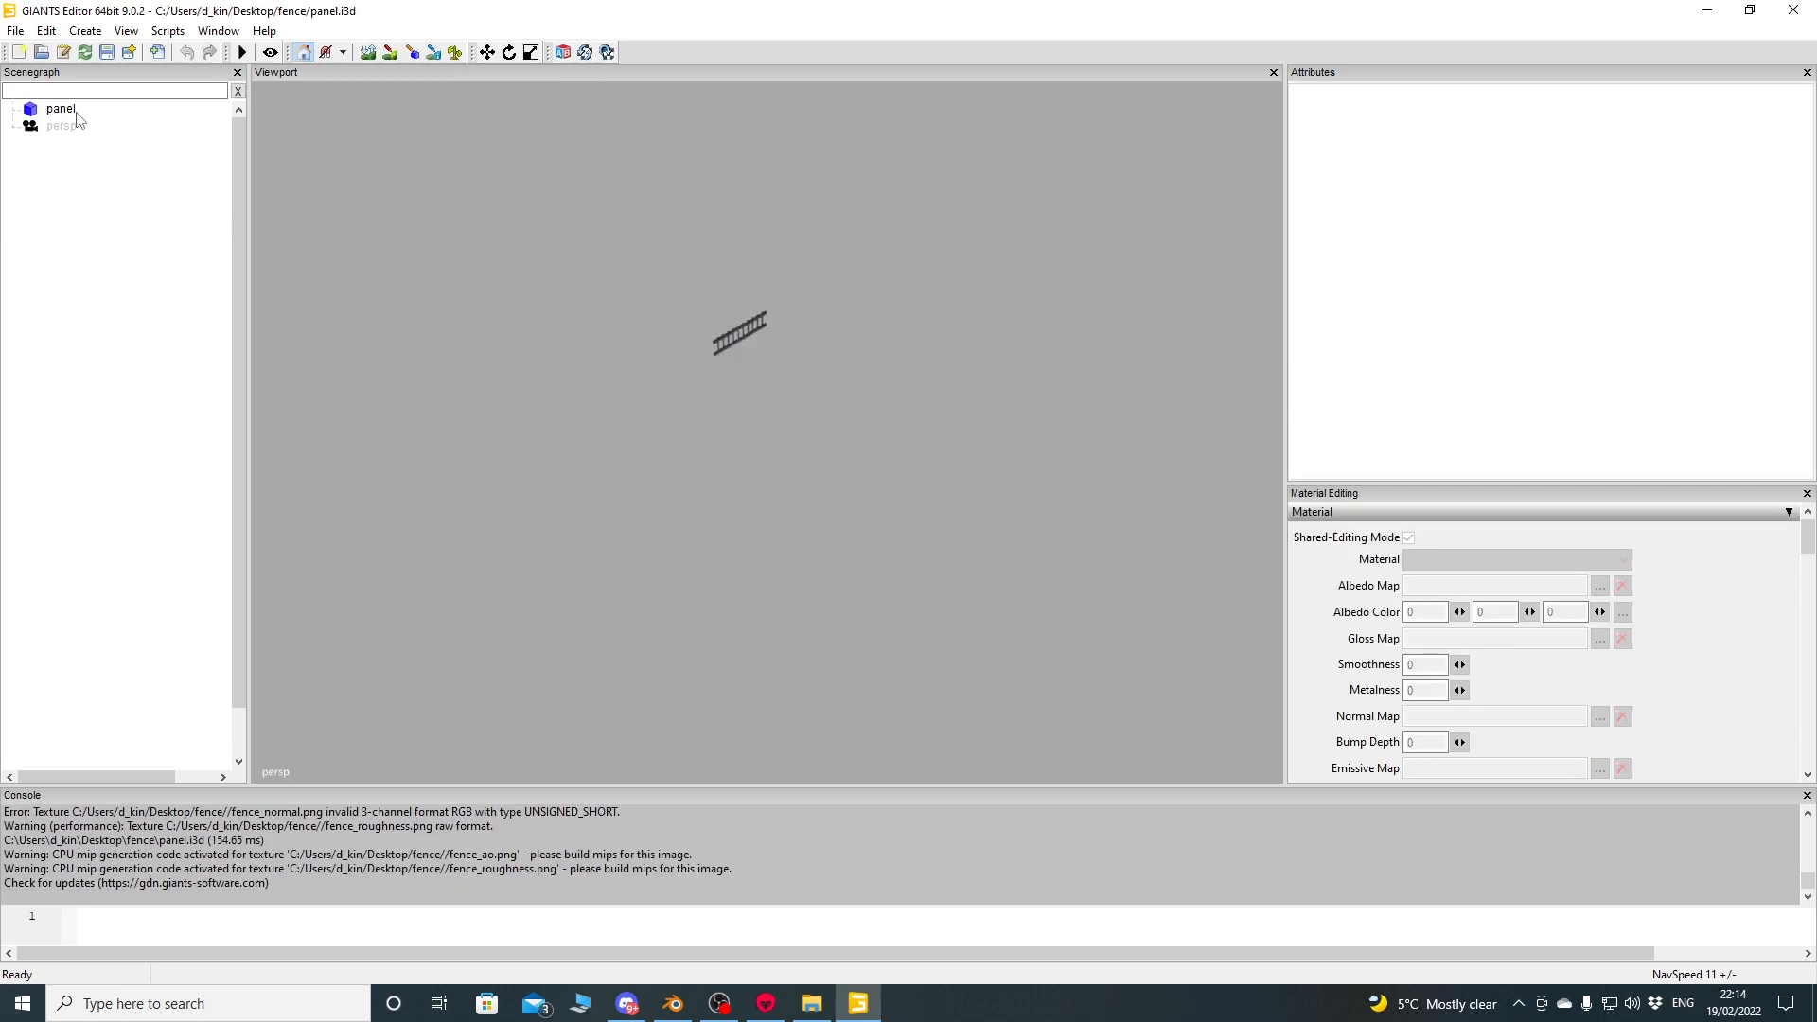
left_click(1794, 10)
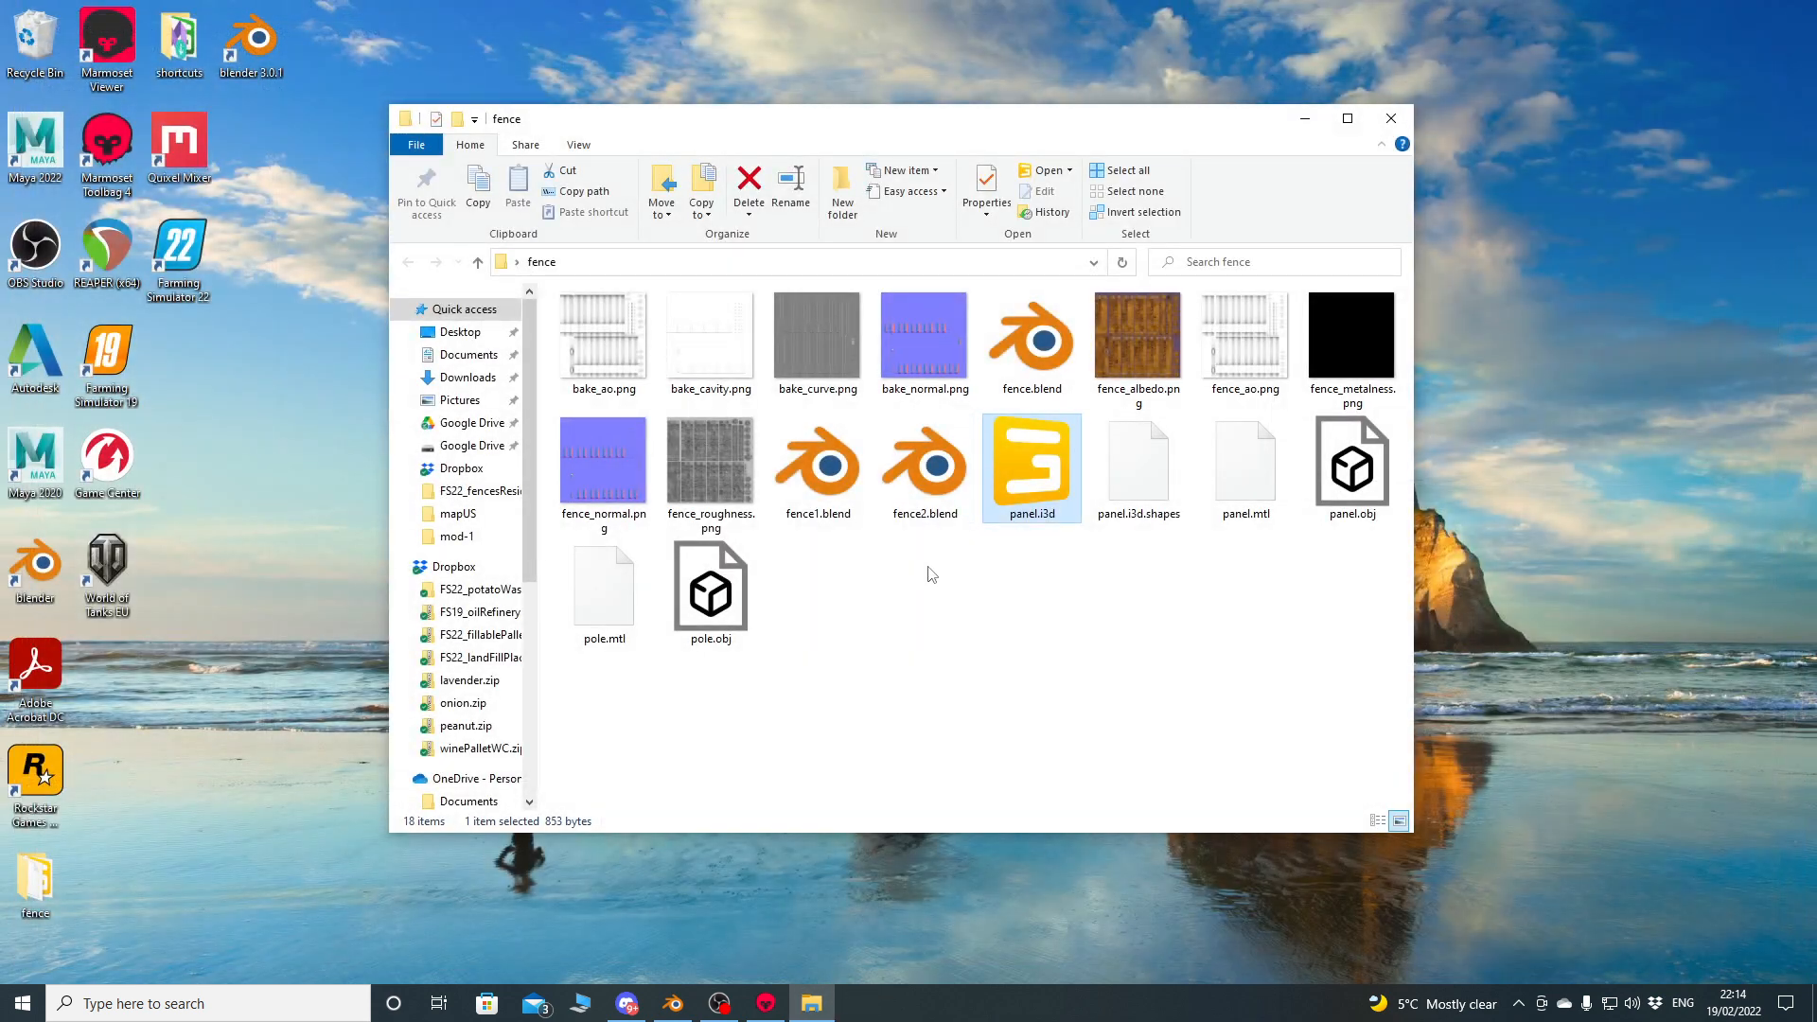
Open panel.i3d for editing in Notepad++ and delete the three File entries from its Files section.
right_click(1053, 458)
left_click(1116, 593)
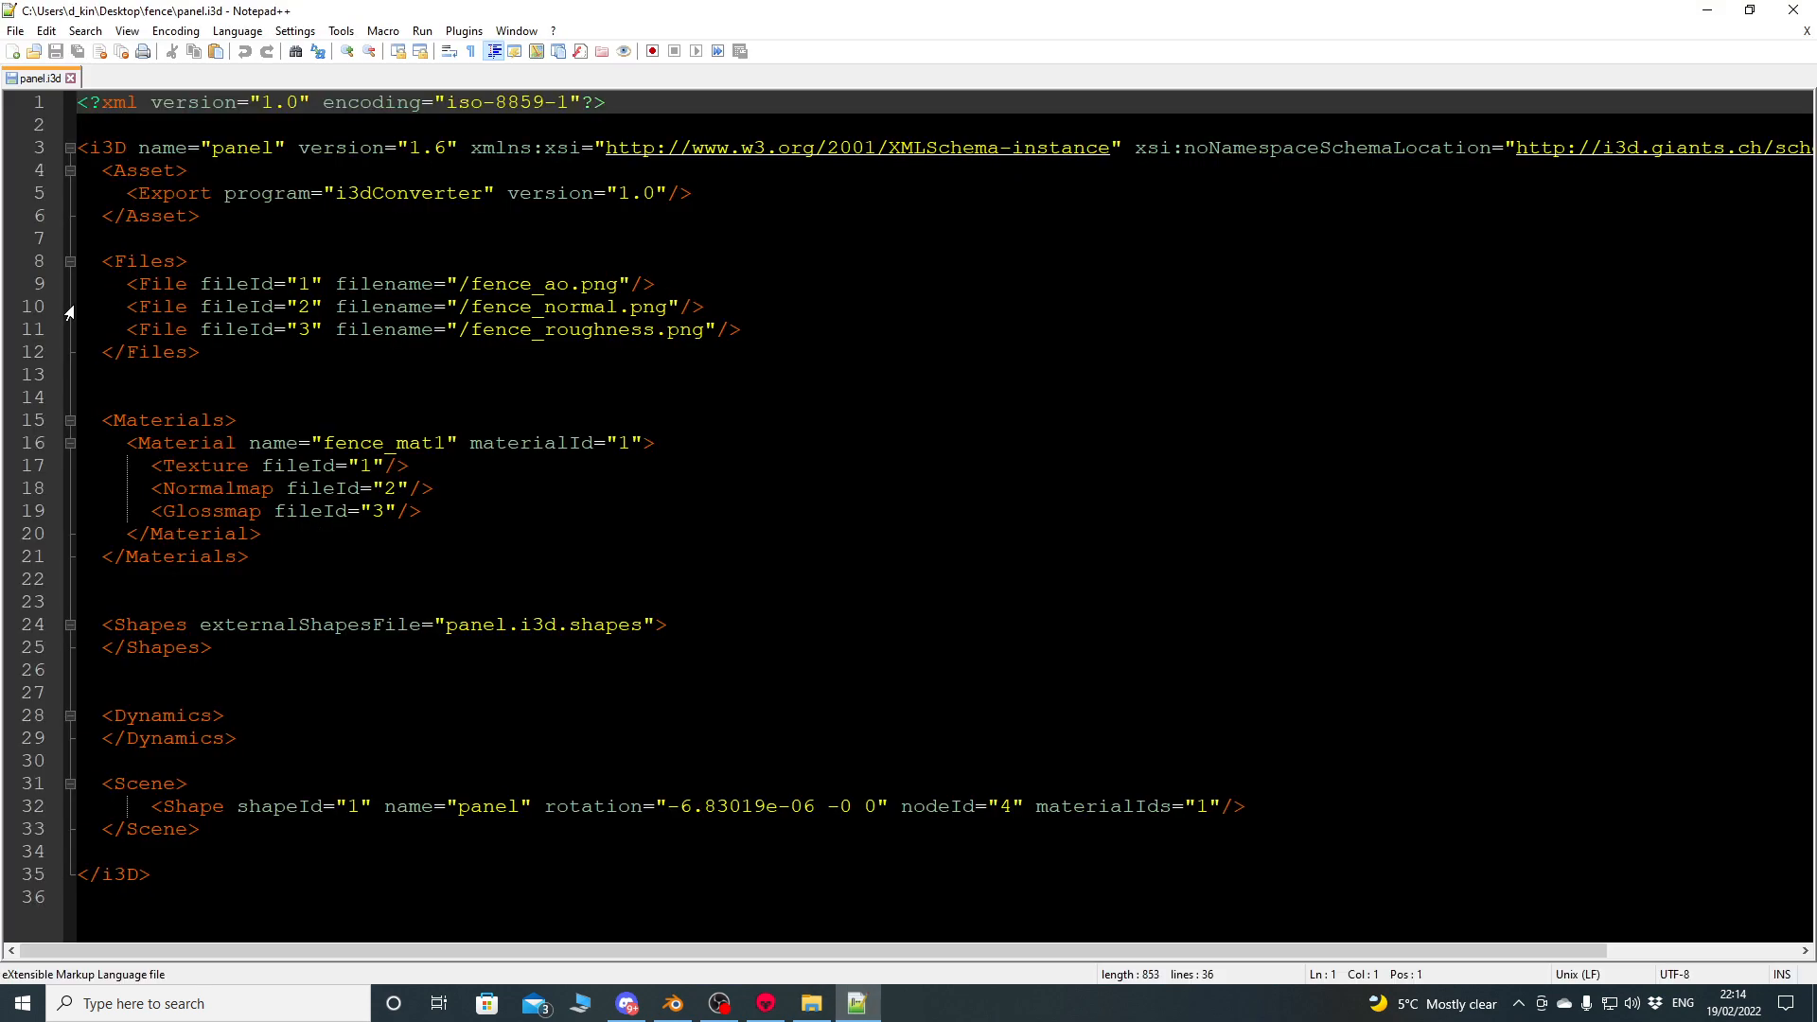
left_click(38, 288)
left_click(28, 331, "shift")
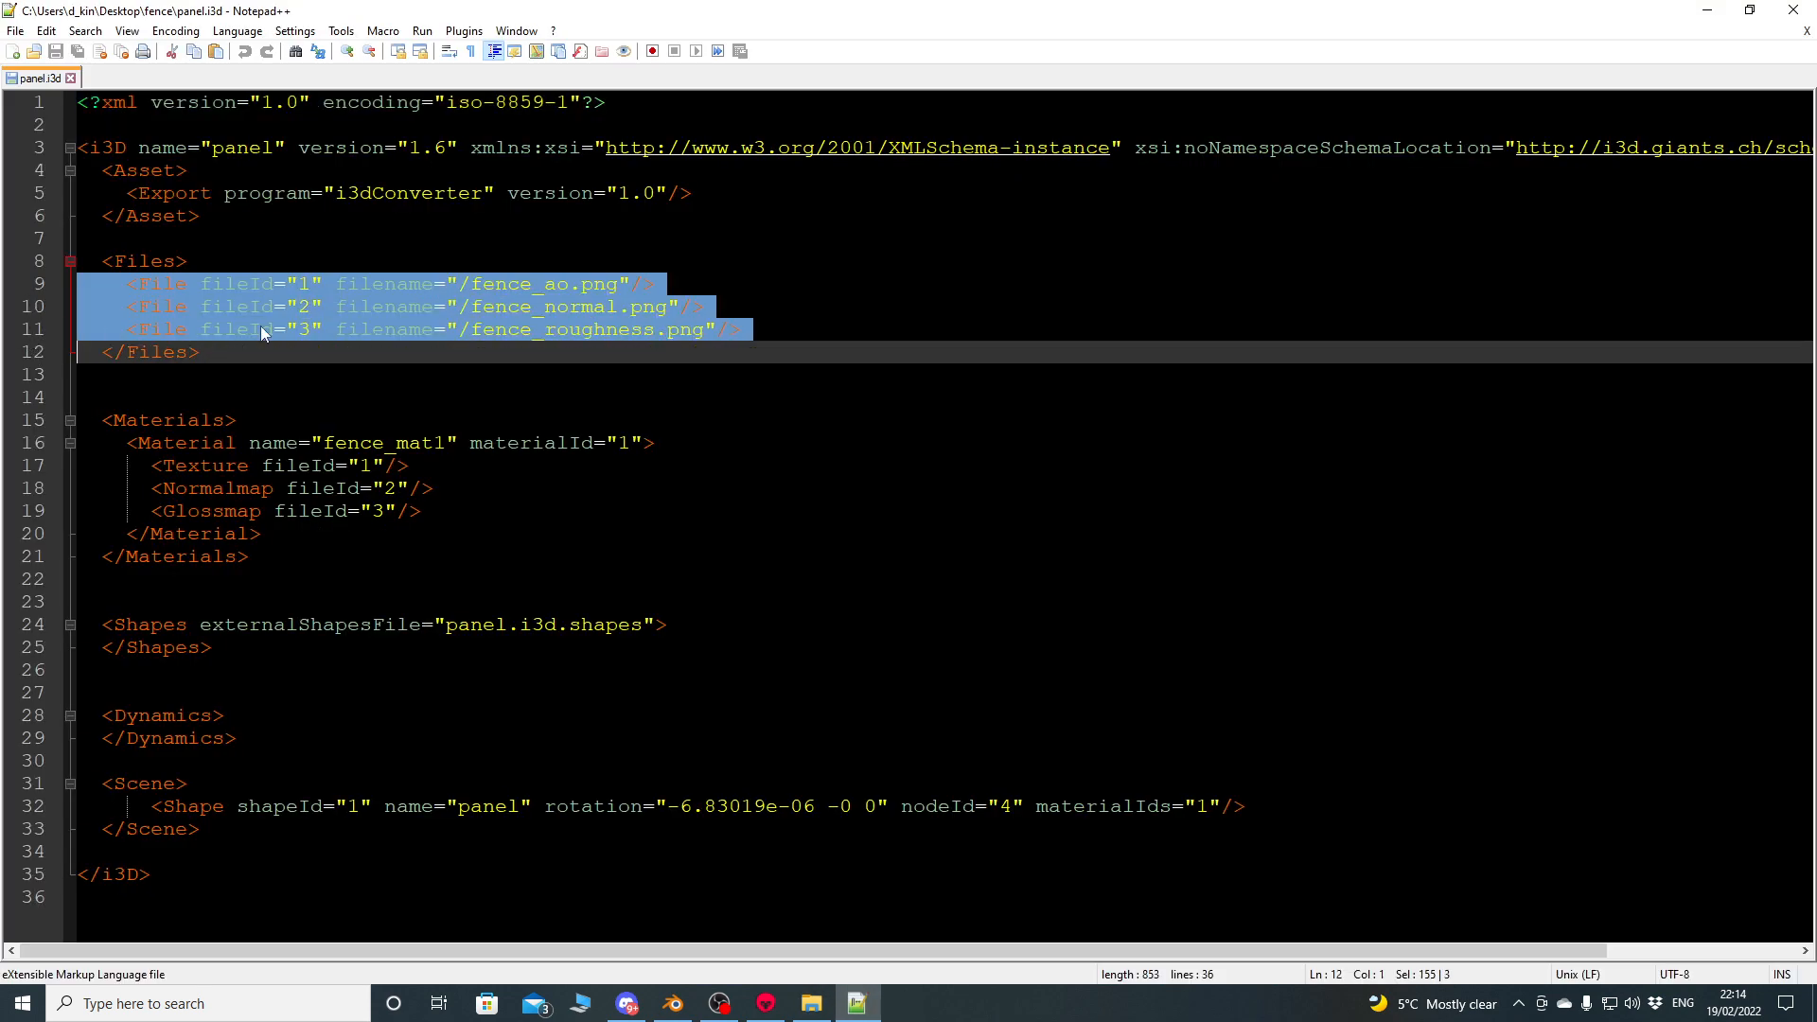
key("Delete")
Delete fence_mat1's Texture, Normalmap and Glossmap lines and save panel.i3d.
left_click(19, 401)
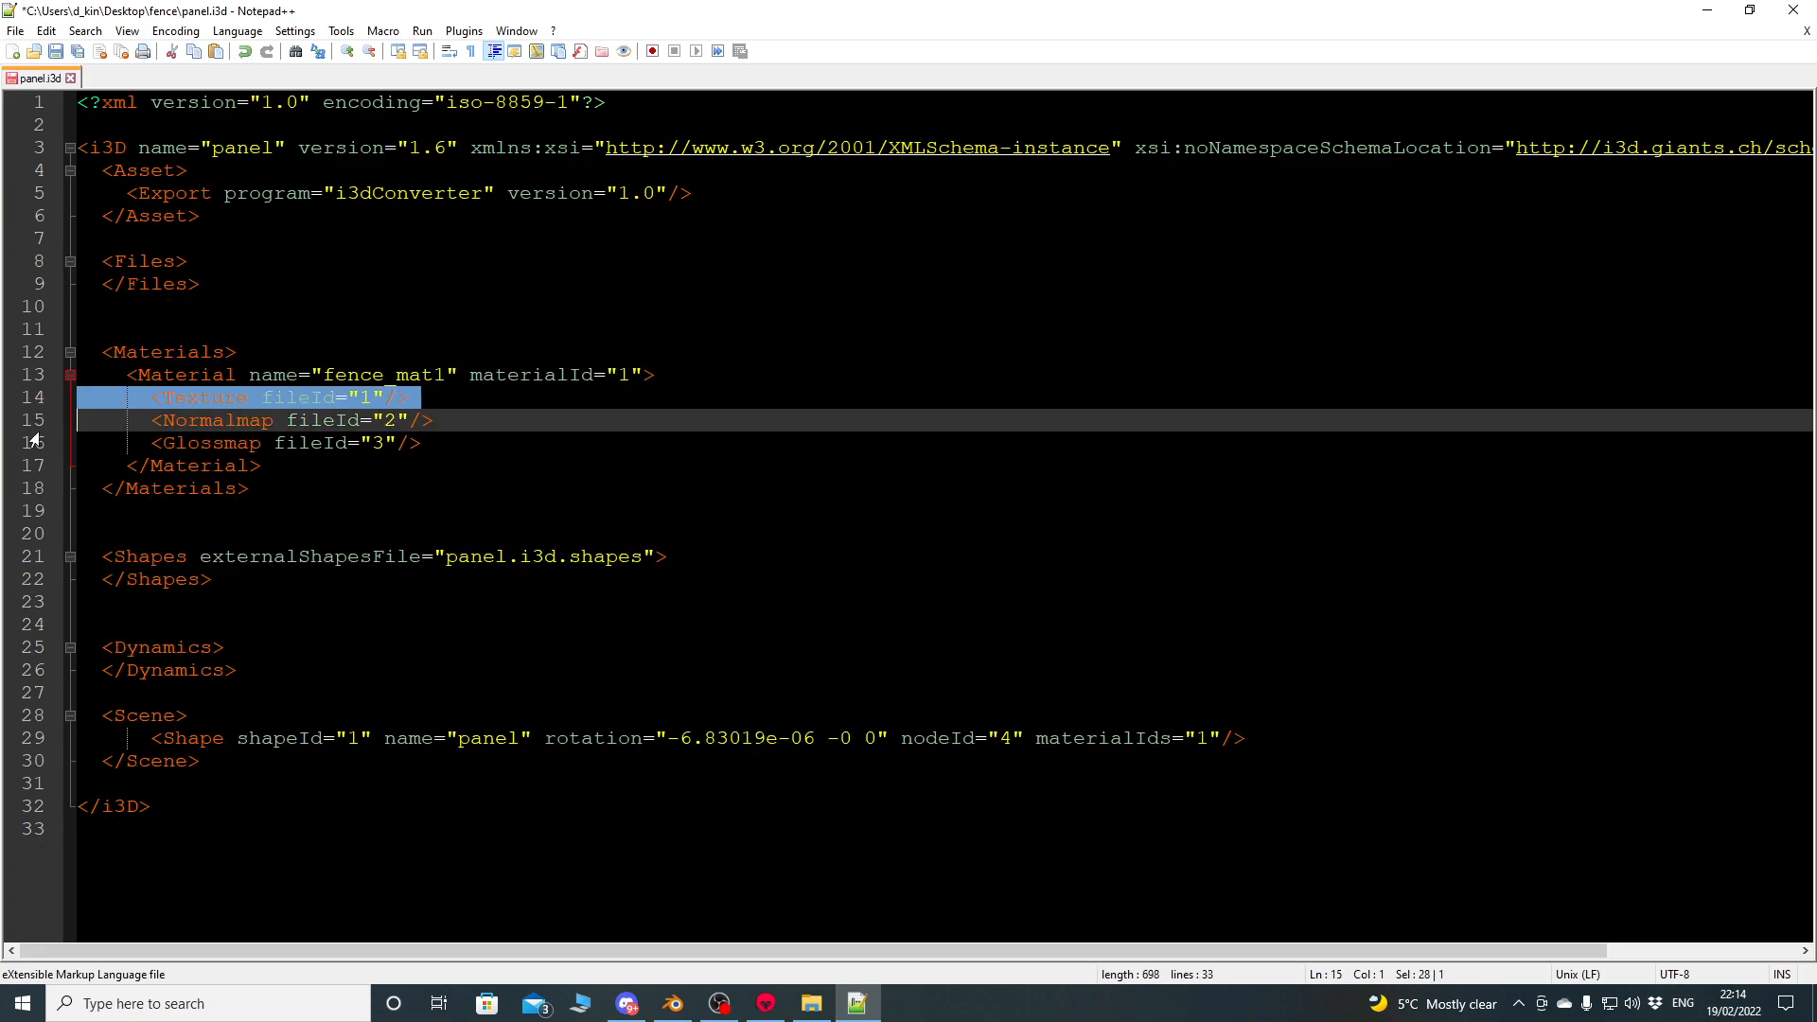
left_click(72, 453, "shift")
key("Delete")
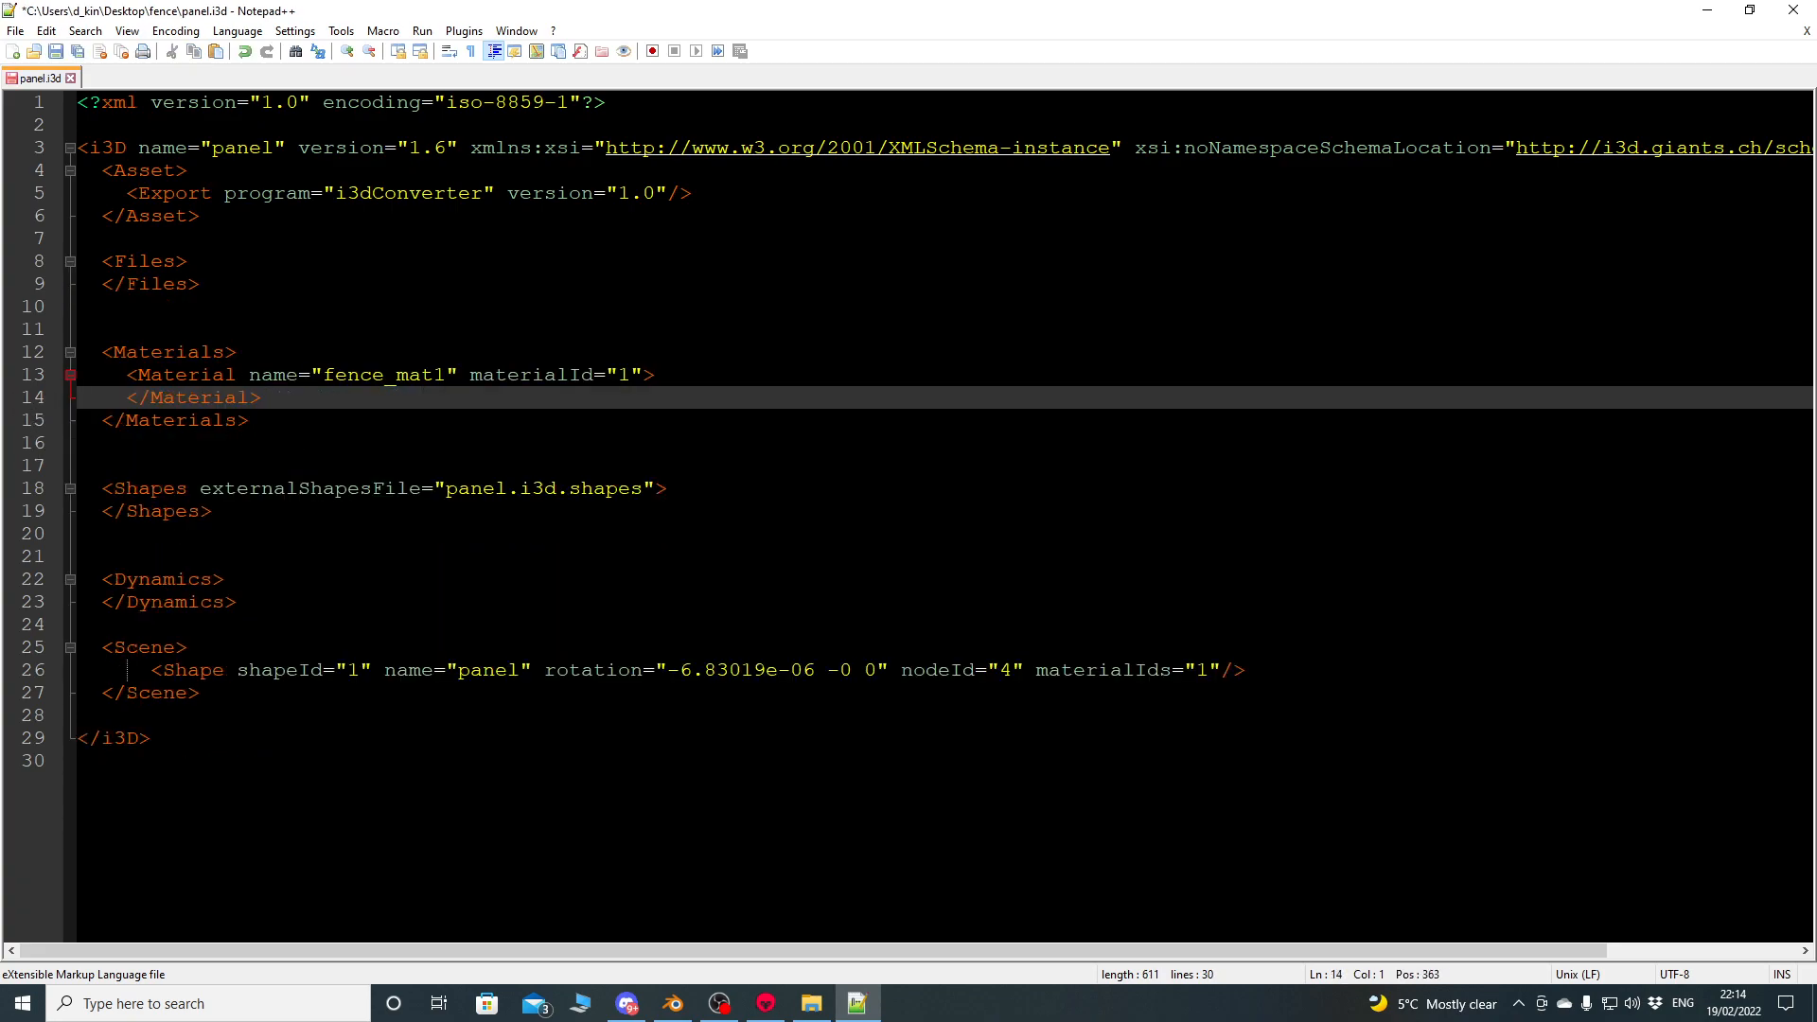
key("ctrl+s")
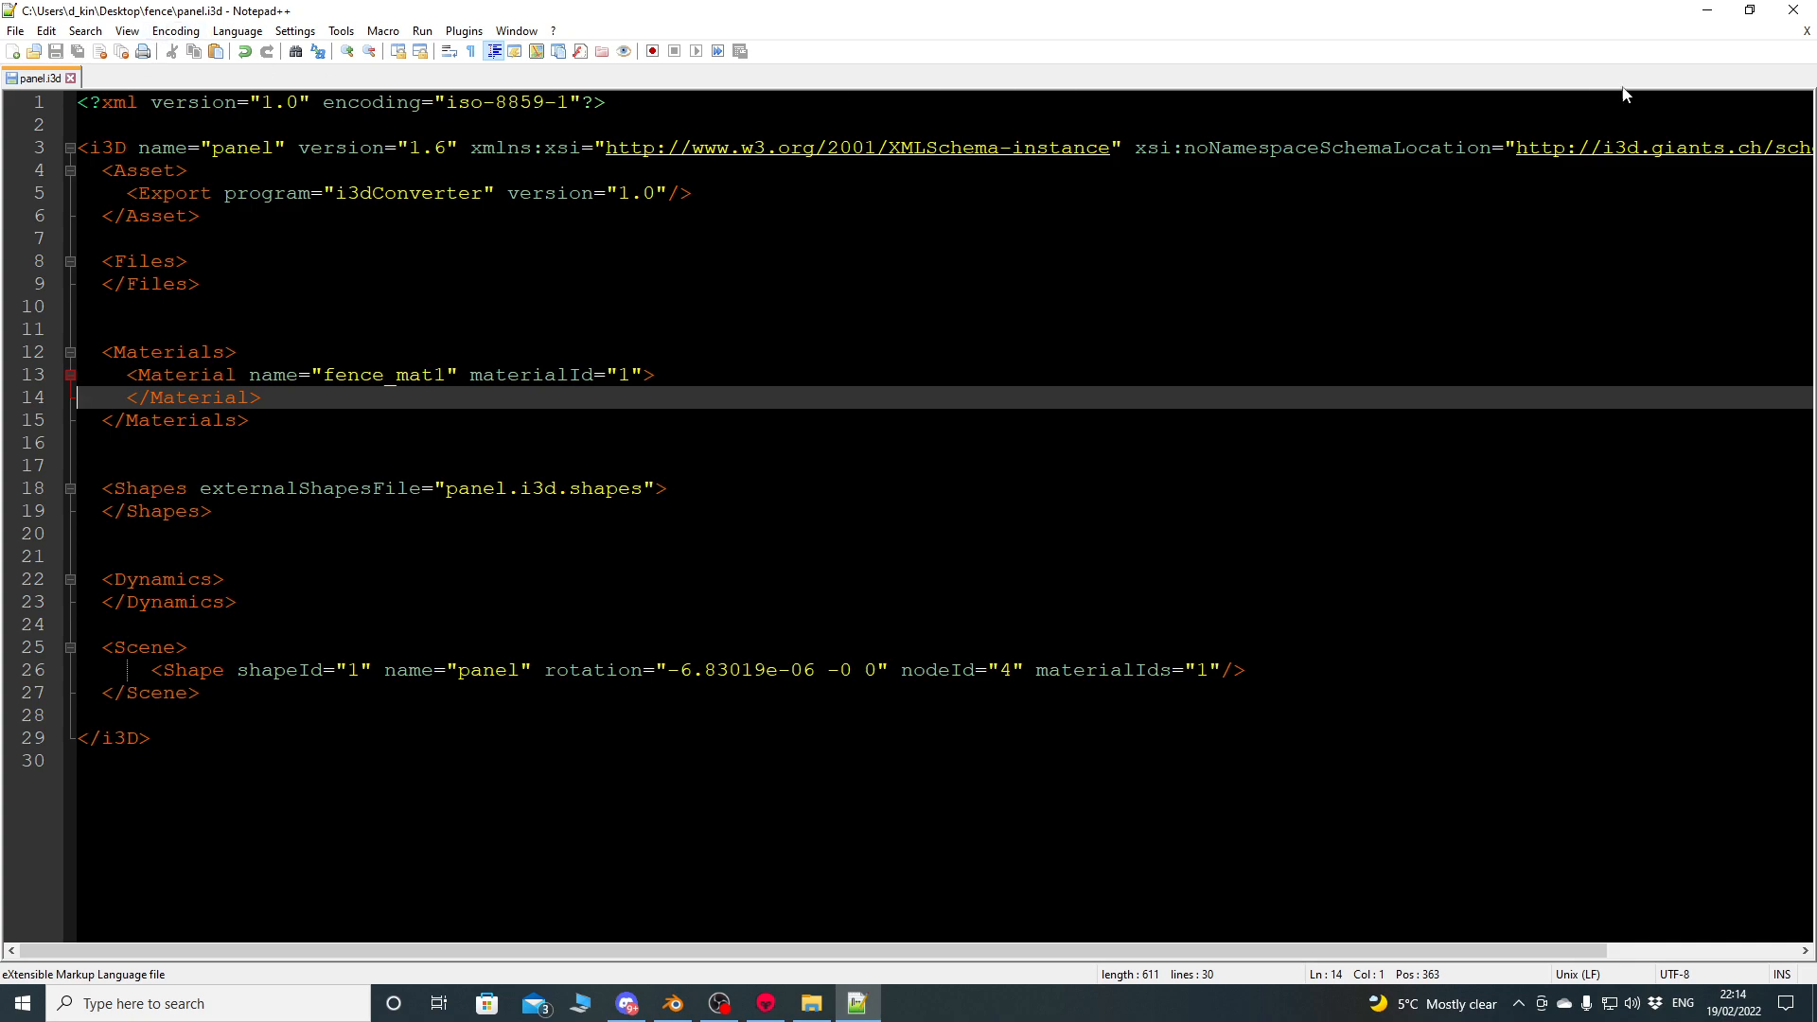
Close Notepad++ and open panel.i3d from the fence folder in GIANTS Editor.
left_click(1807, 31)
left_click(1794, 10)
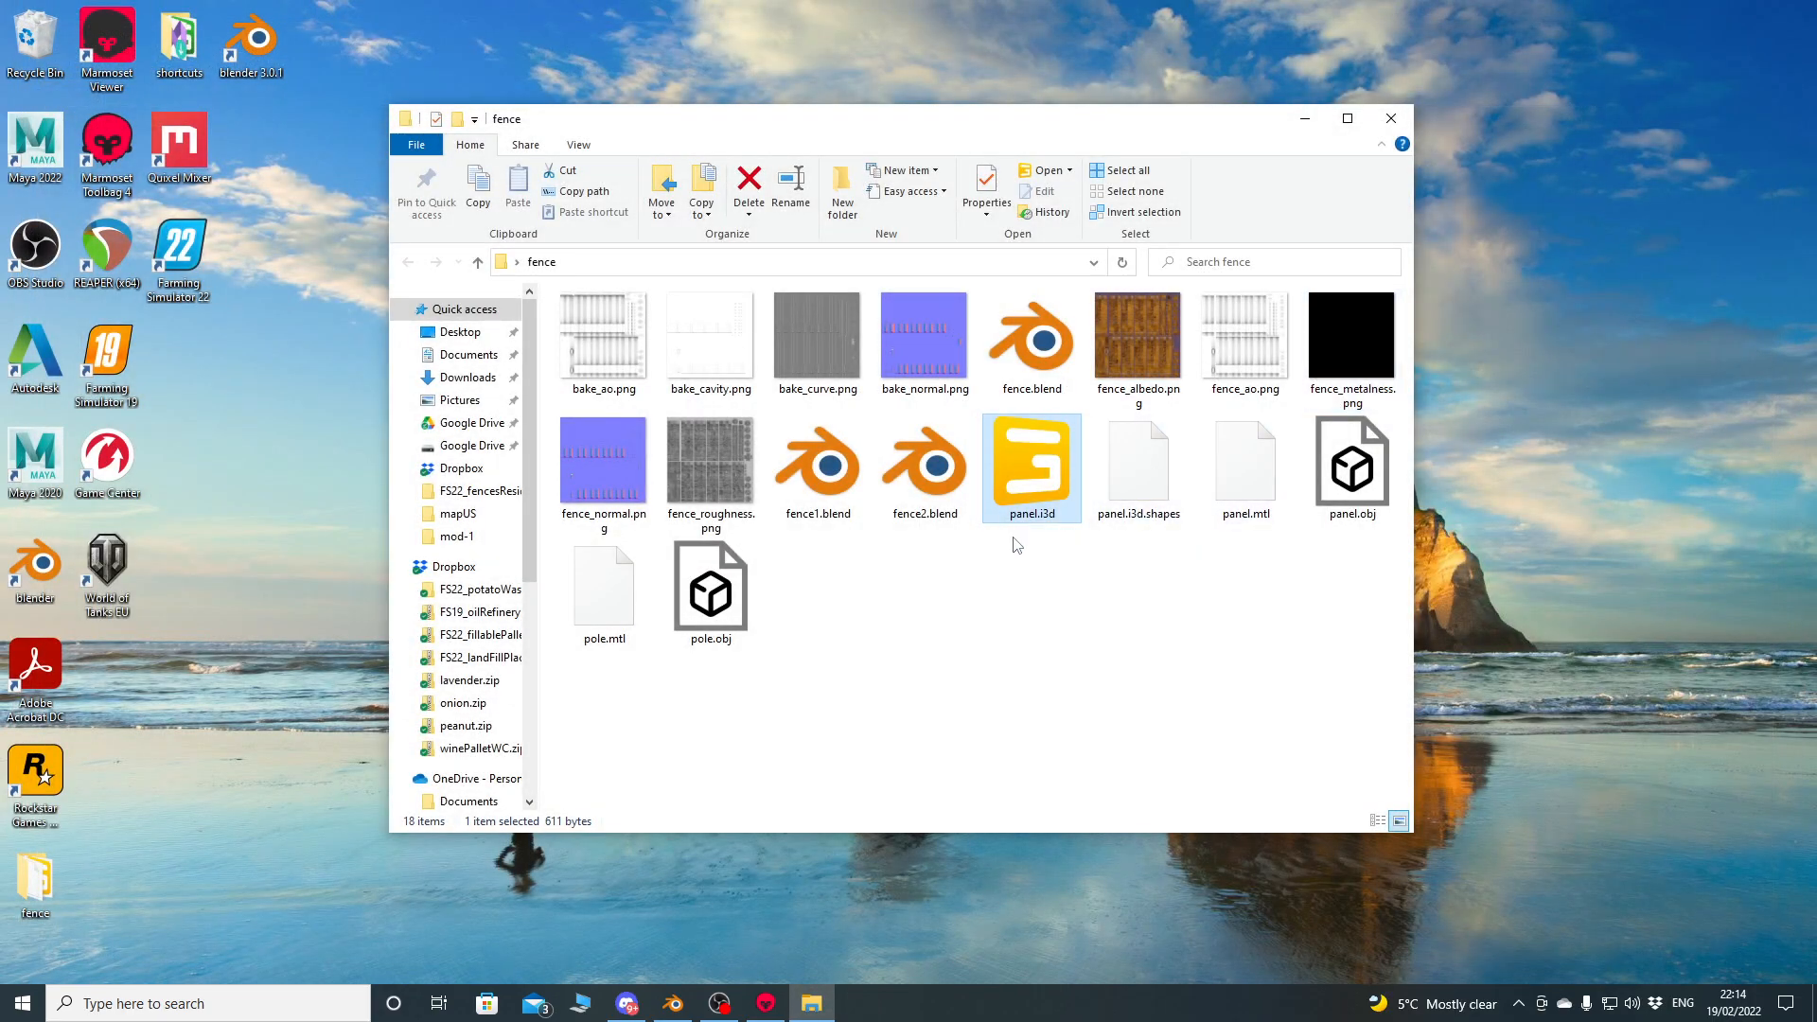
double_click(1027, 466)
left_click(955, 622)
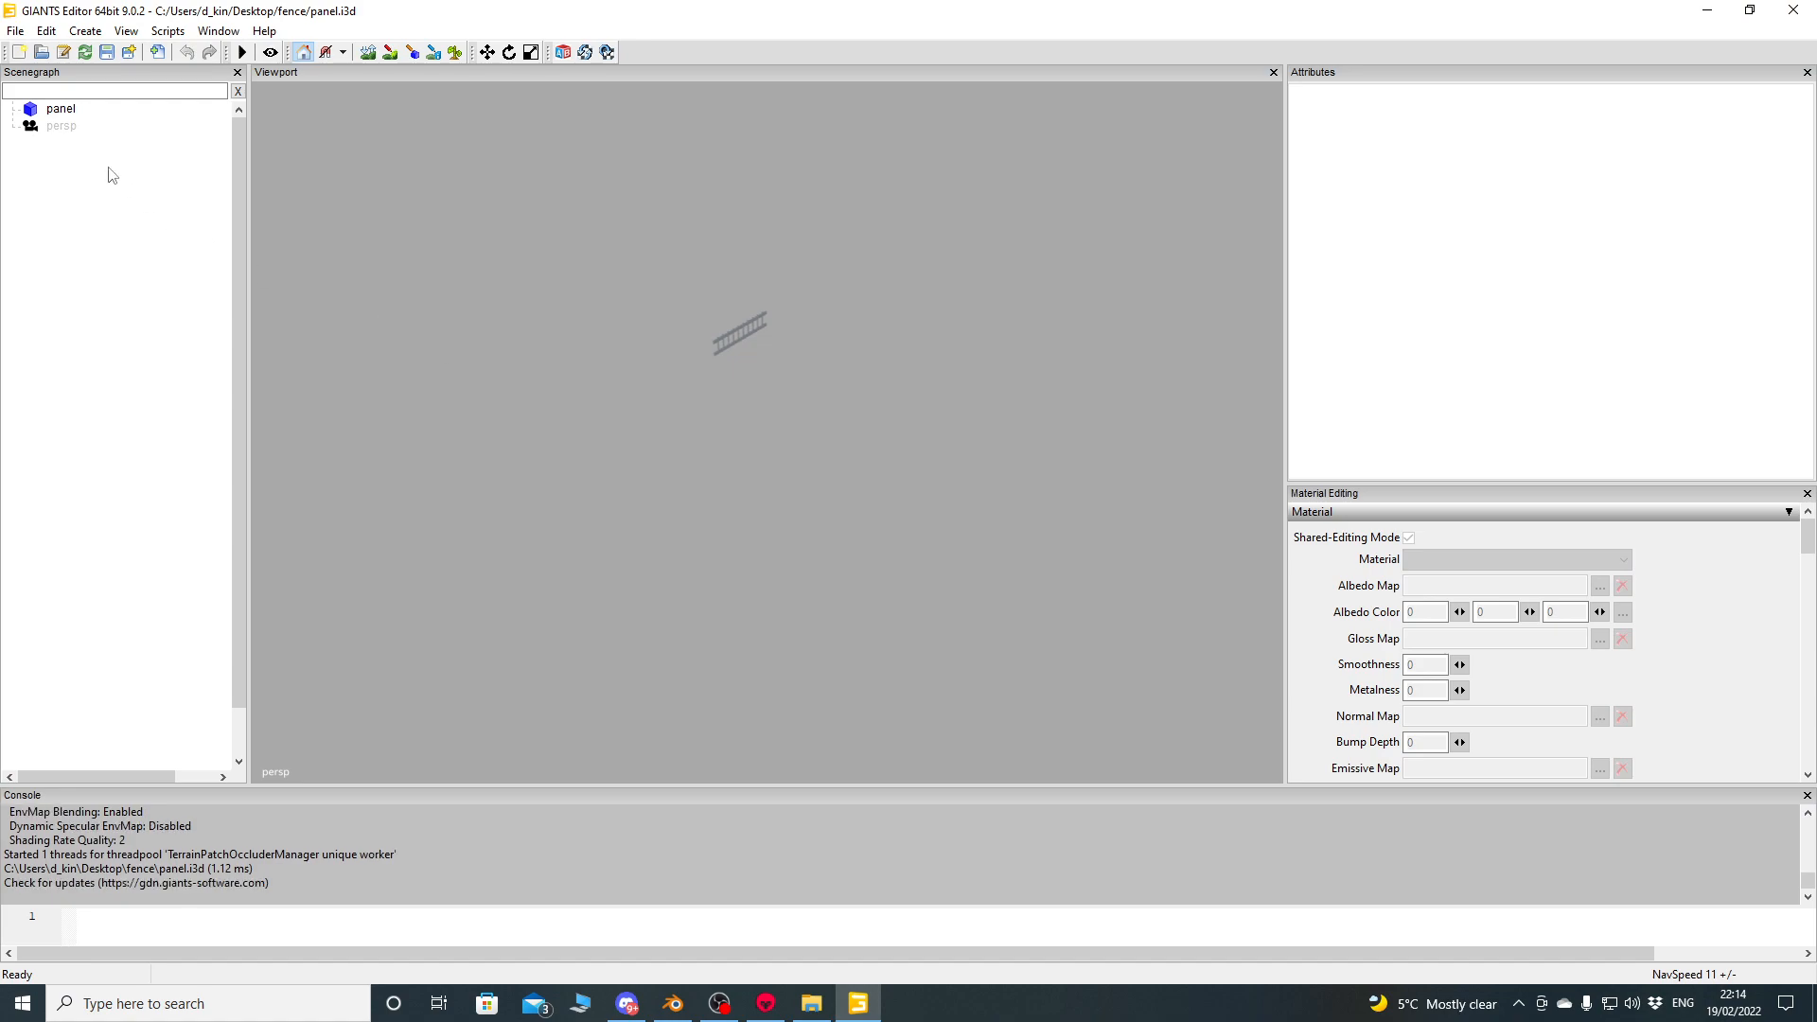
Select and frame the panel, assign placeableShader.xml as its material's custom shader, and choose the vertexOffset variation.
left_click(57, 110)
key("f")
left_click_drag(747, 492, 662, 445, "alt")
scroll(604, 286, "down", 3)
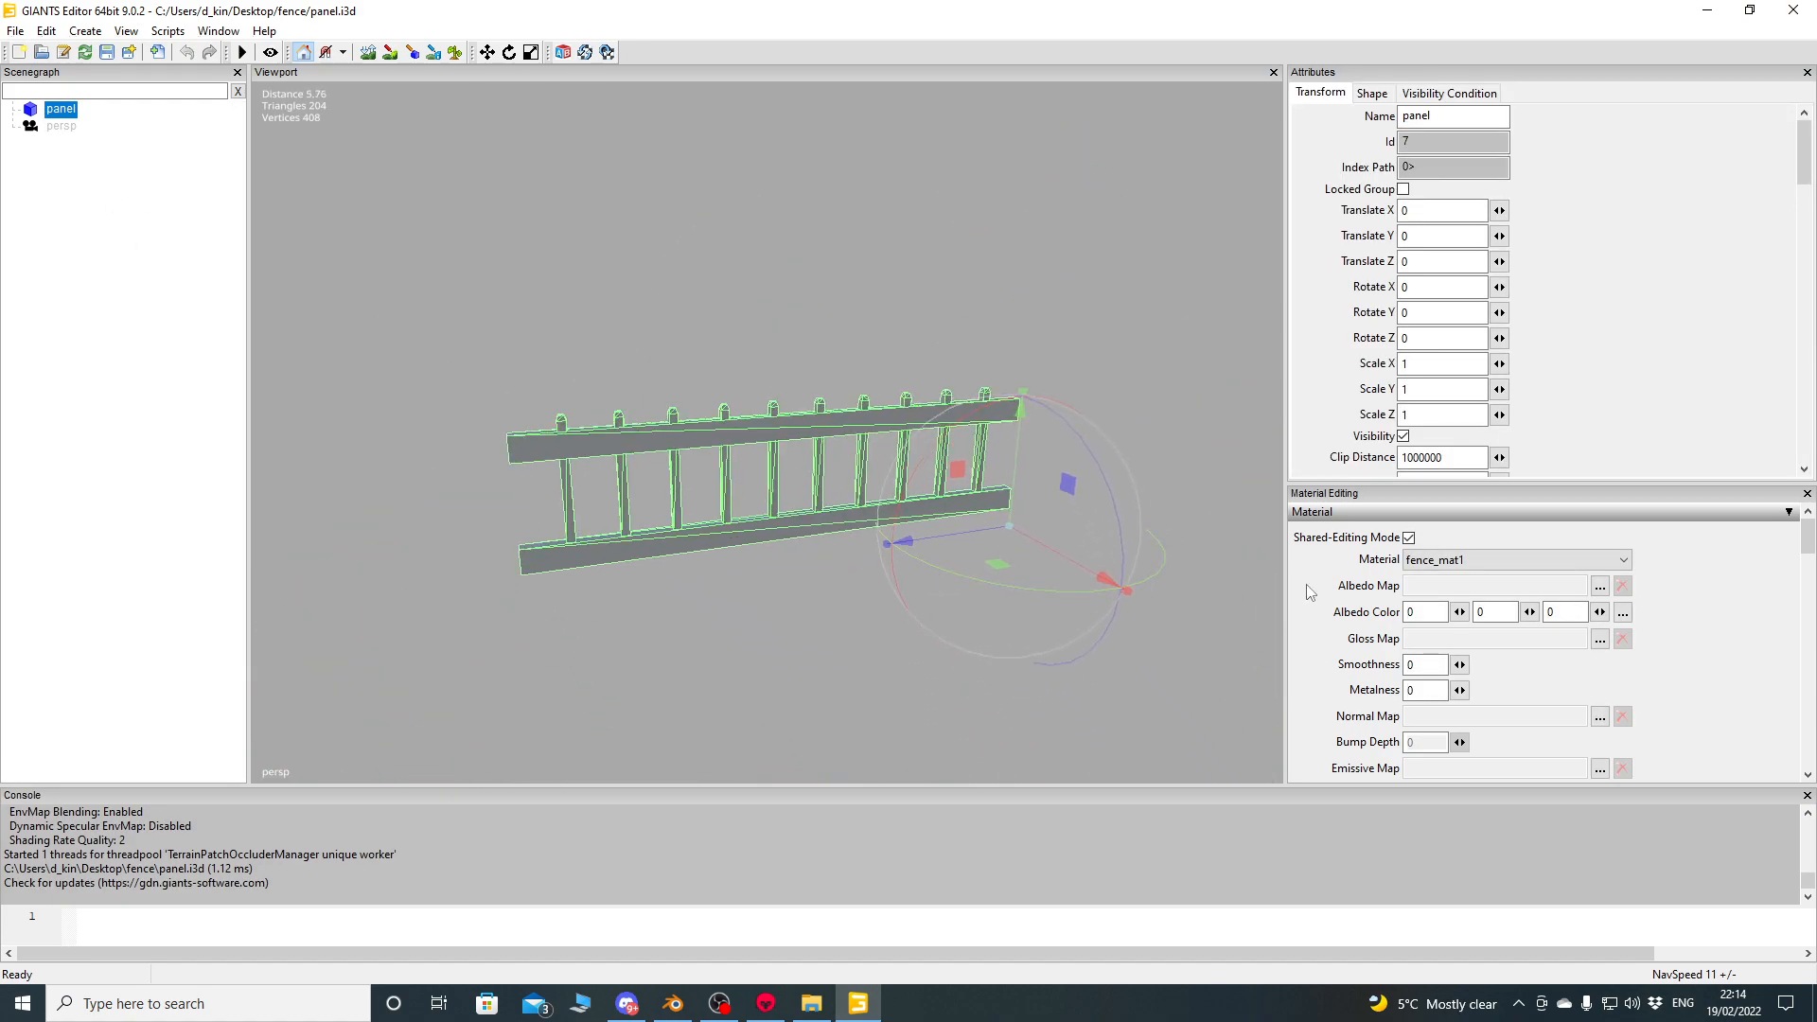
scroll(1785, 561, "down", 5)
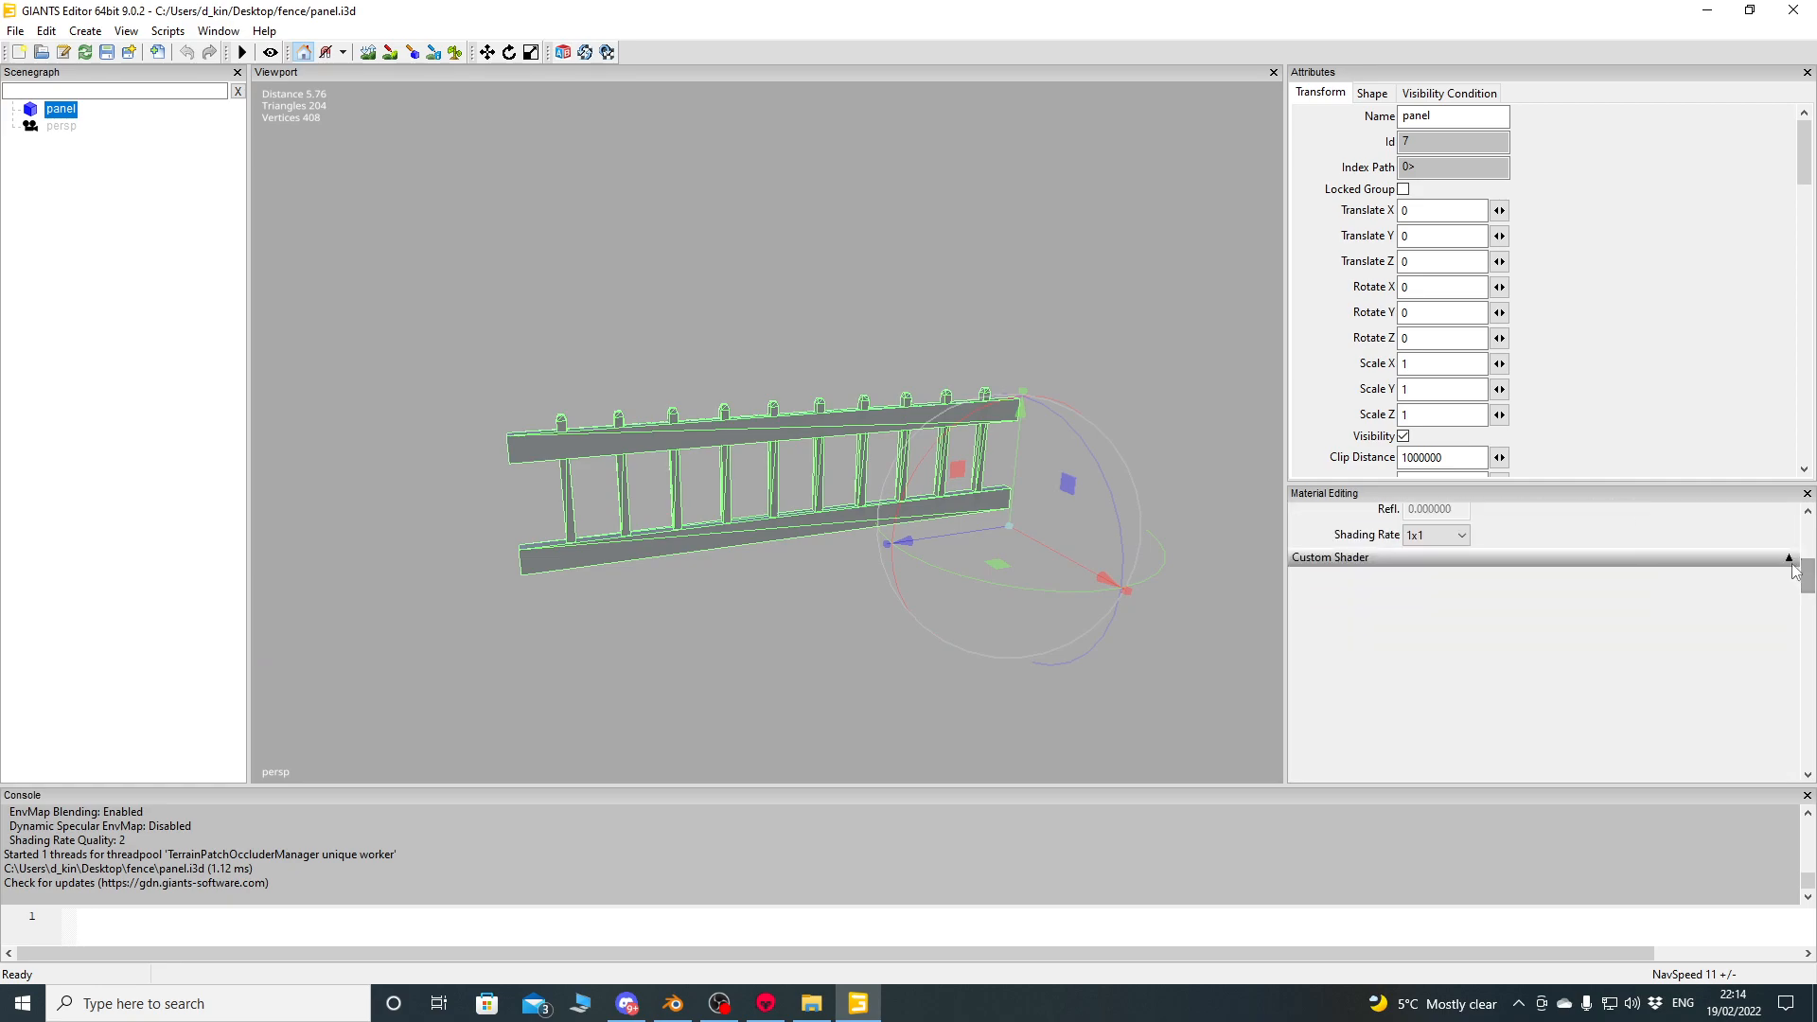
left_click(1612, 588)
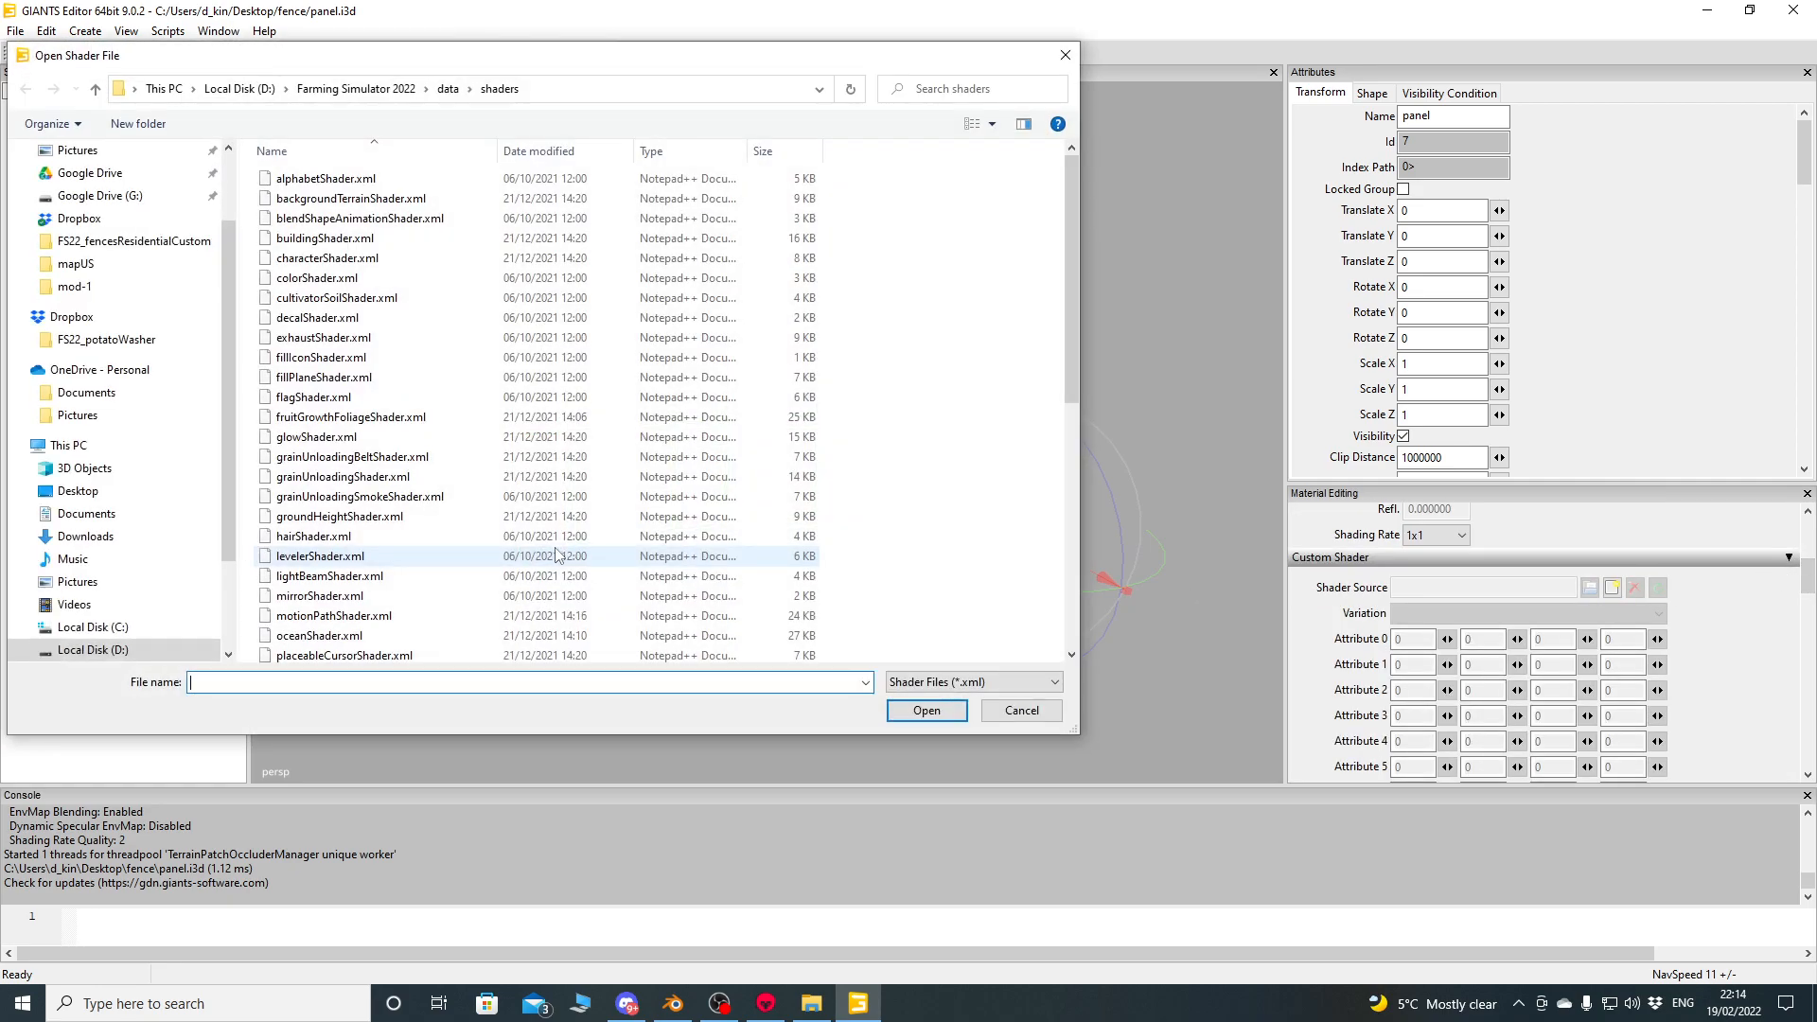
scroll(520, 557, "down", 2)
double_click(322, 636)
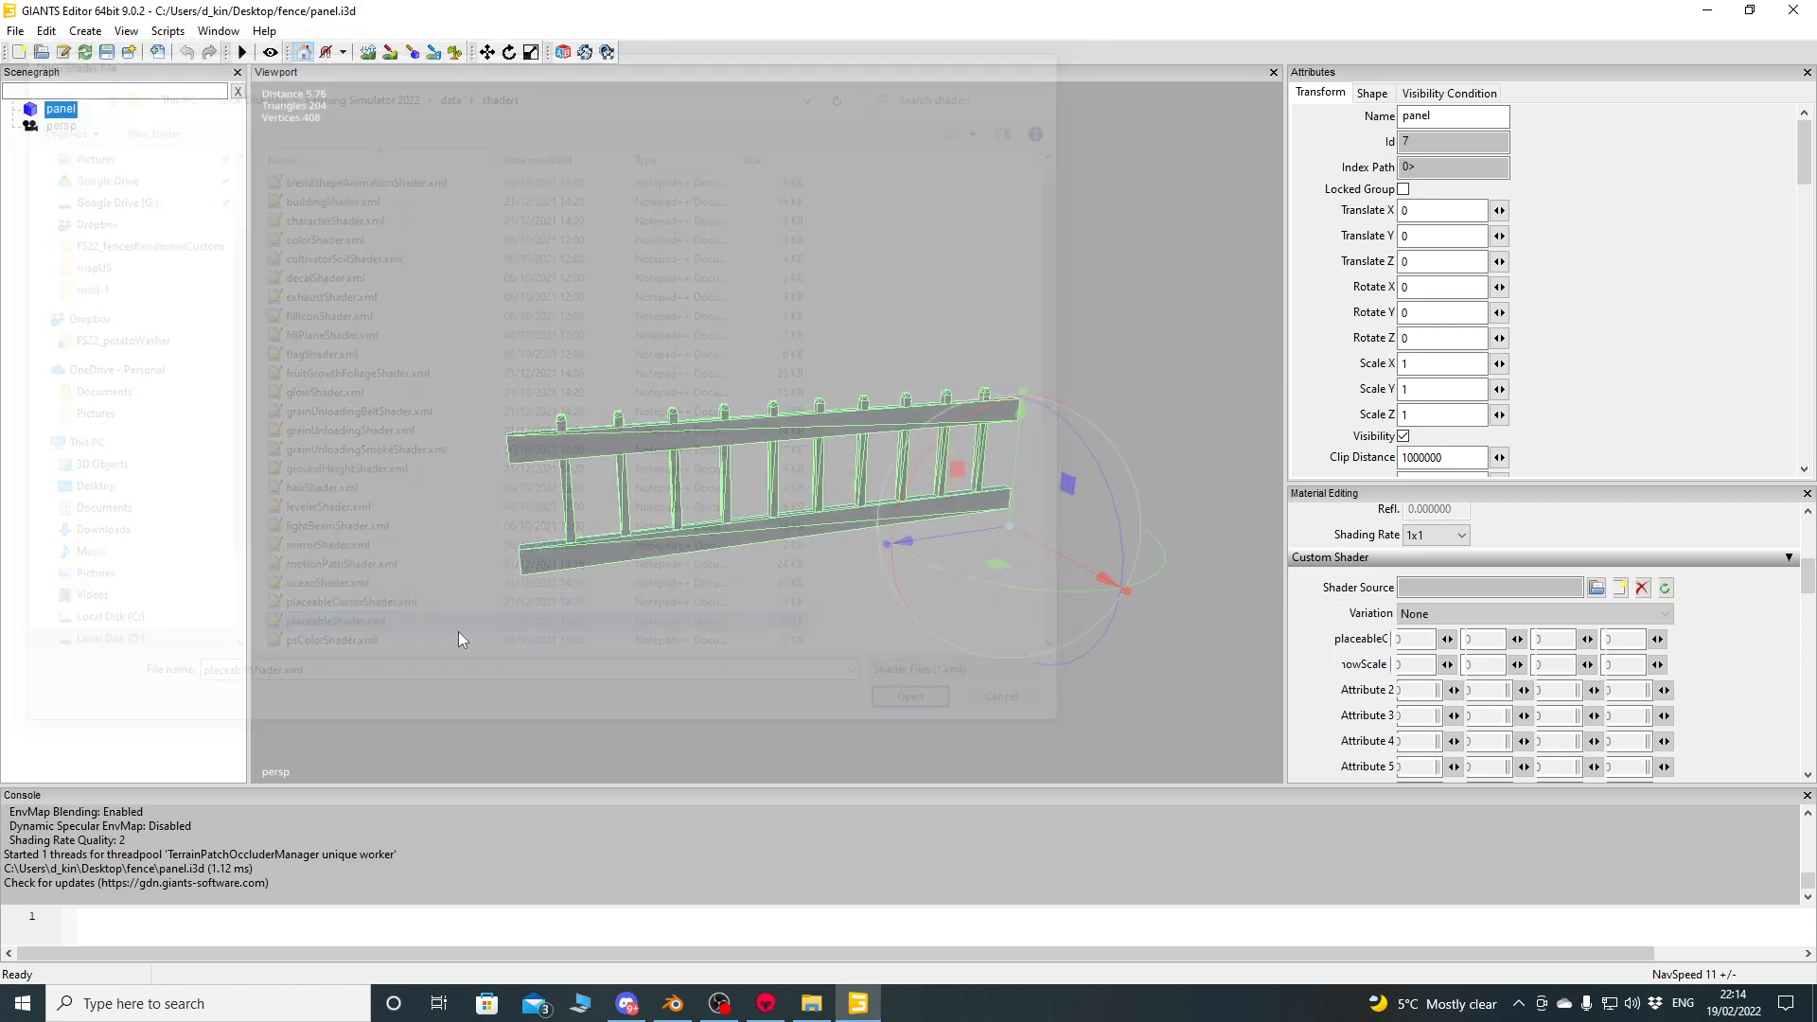
left_click(1429, 616)
left_click(1443, 678)
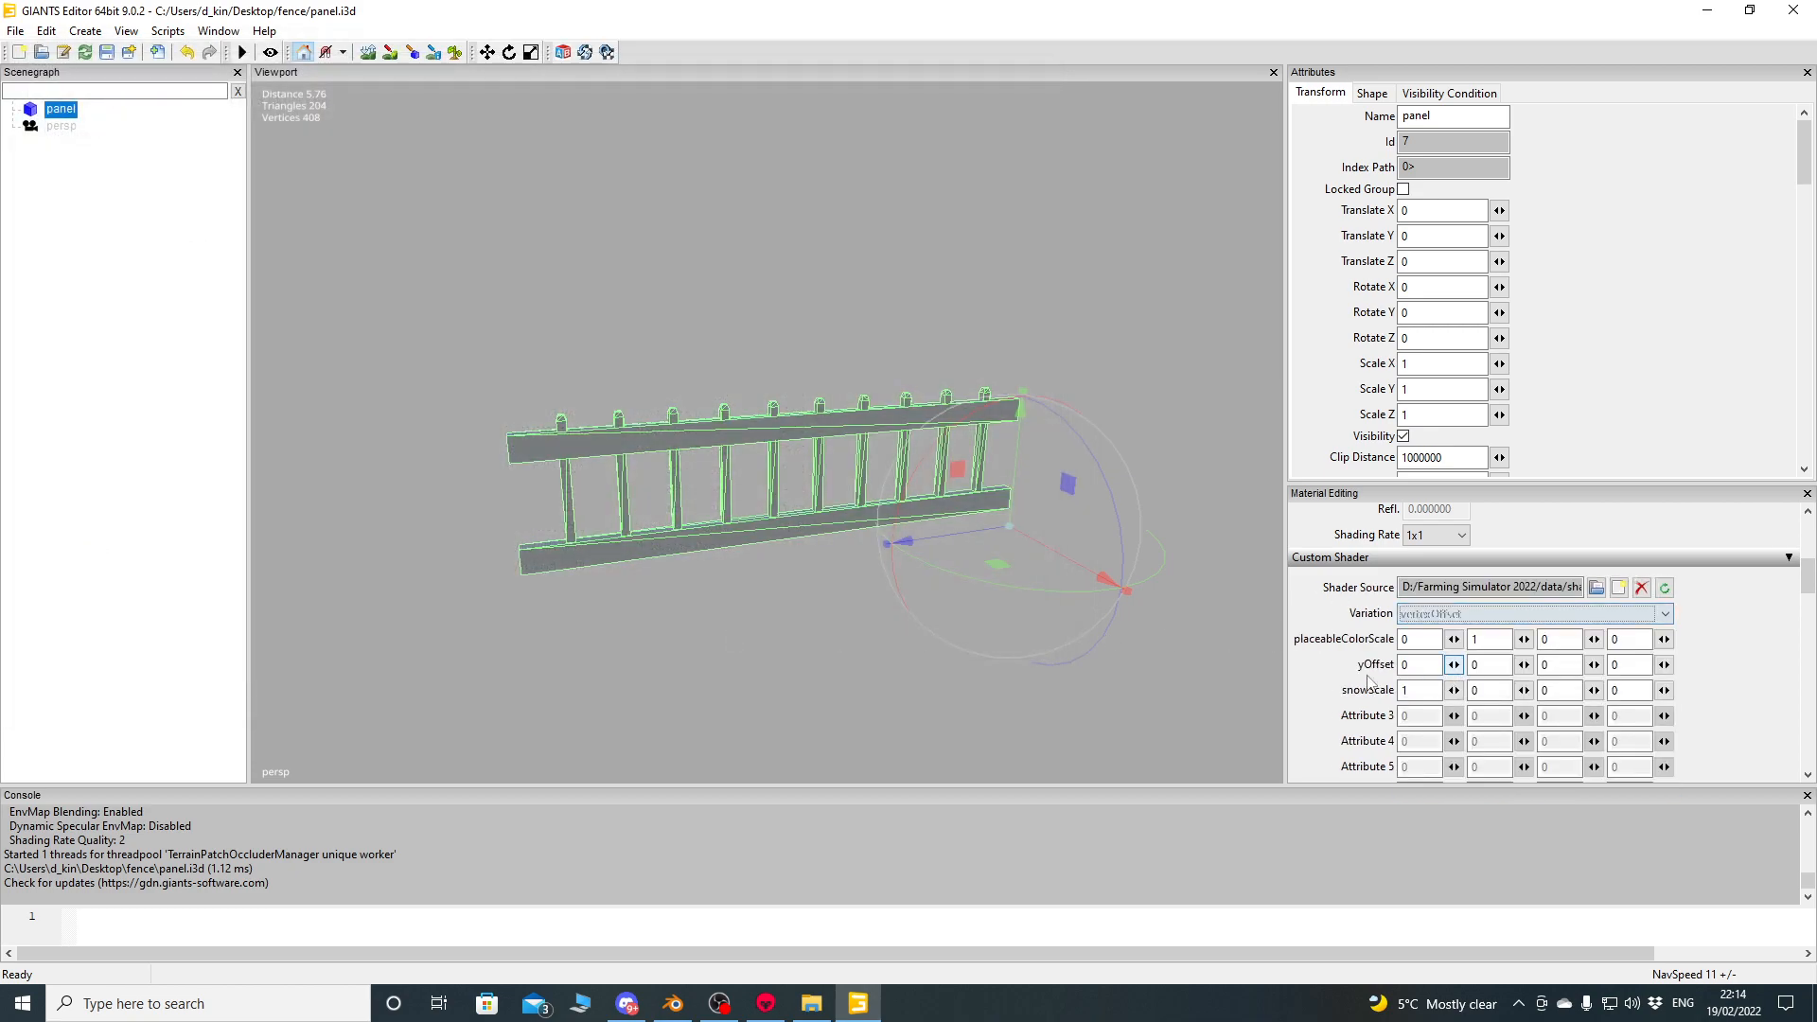
Set the shader's first yOffset value to 1 and inspect the panel's slope.
type("1")
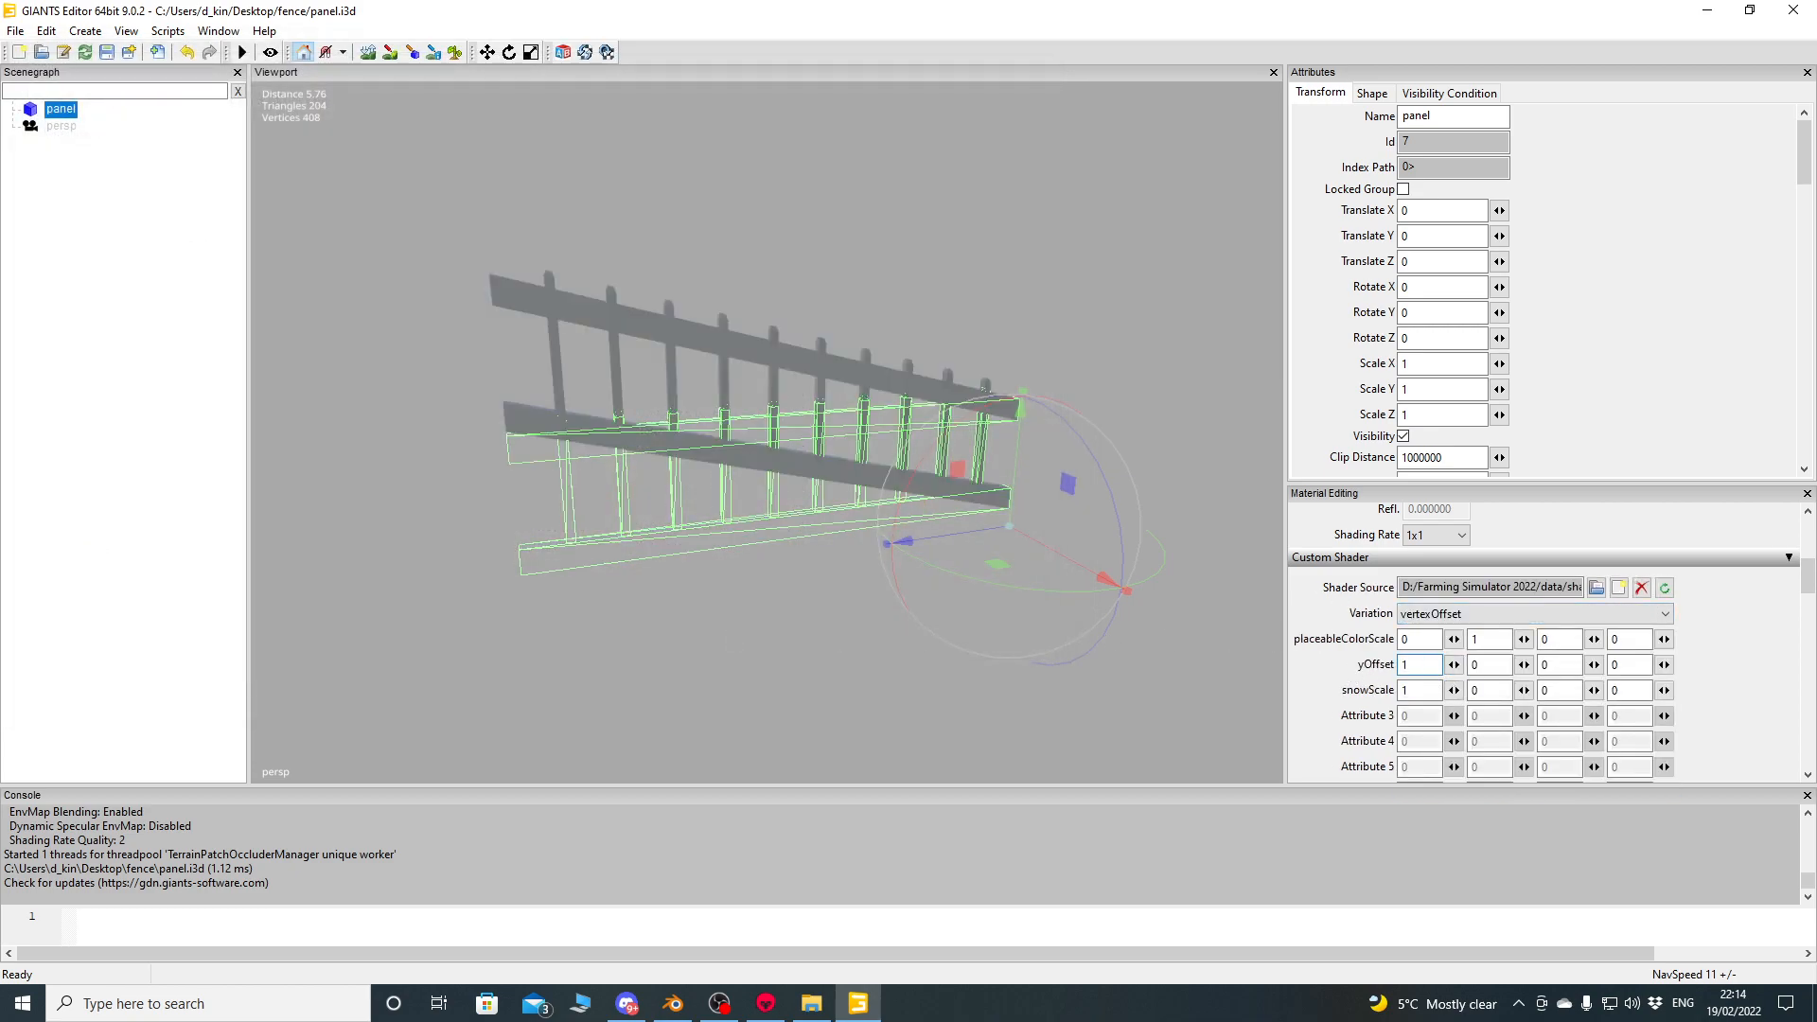
left_click_drag(1015, 564, 942, 561, "alt")
scroll(956, 573, "down", 2)
scroll(969, 625, "up", 3)
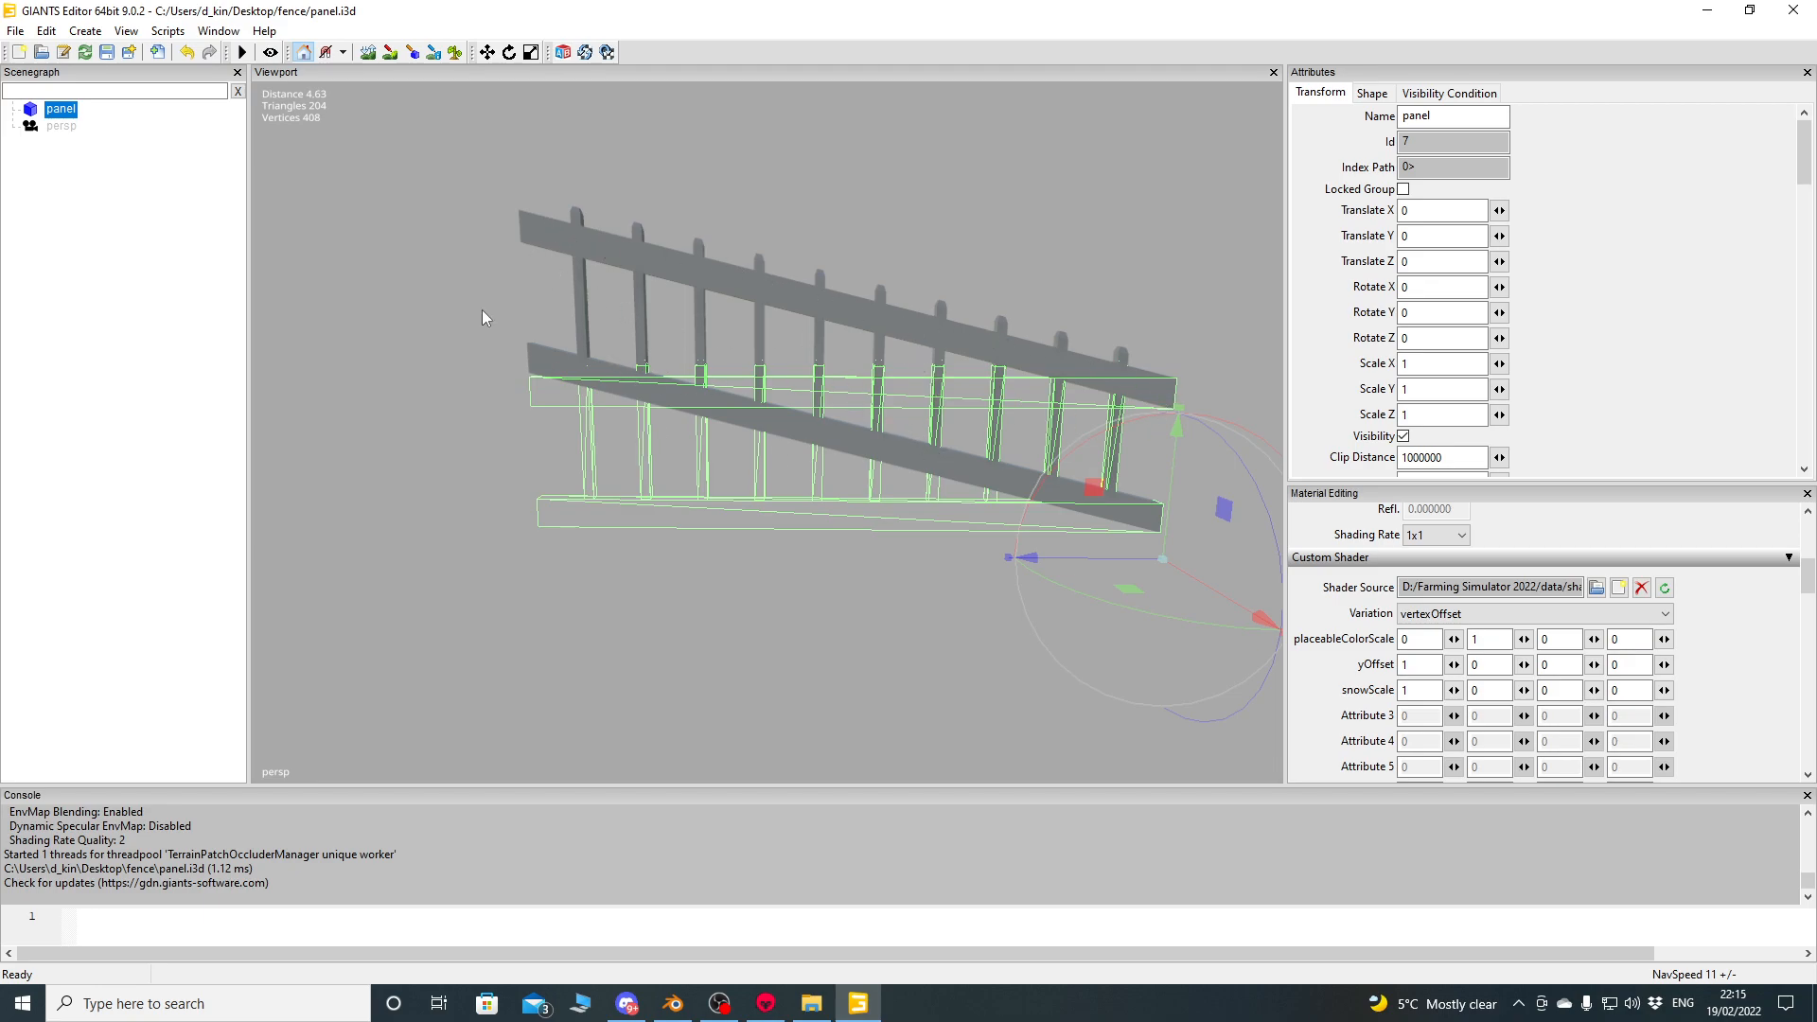
Vary the first yOffset value up to 10 and inspect the fully stretched panel.
left_click(1454, 665)
left_click_drag(1458, 690, 1457, 692)
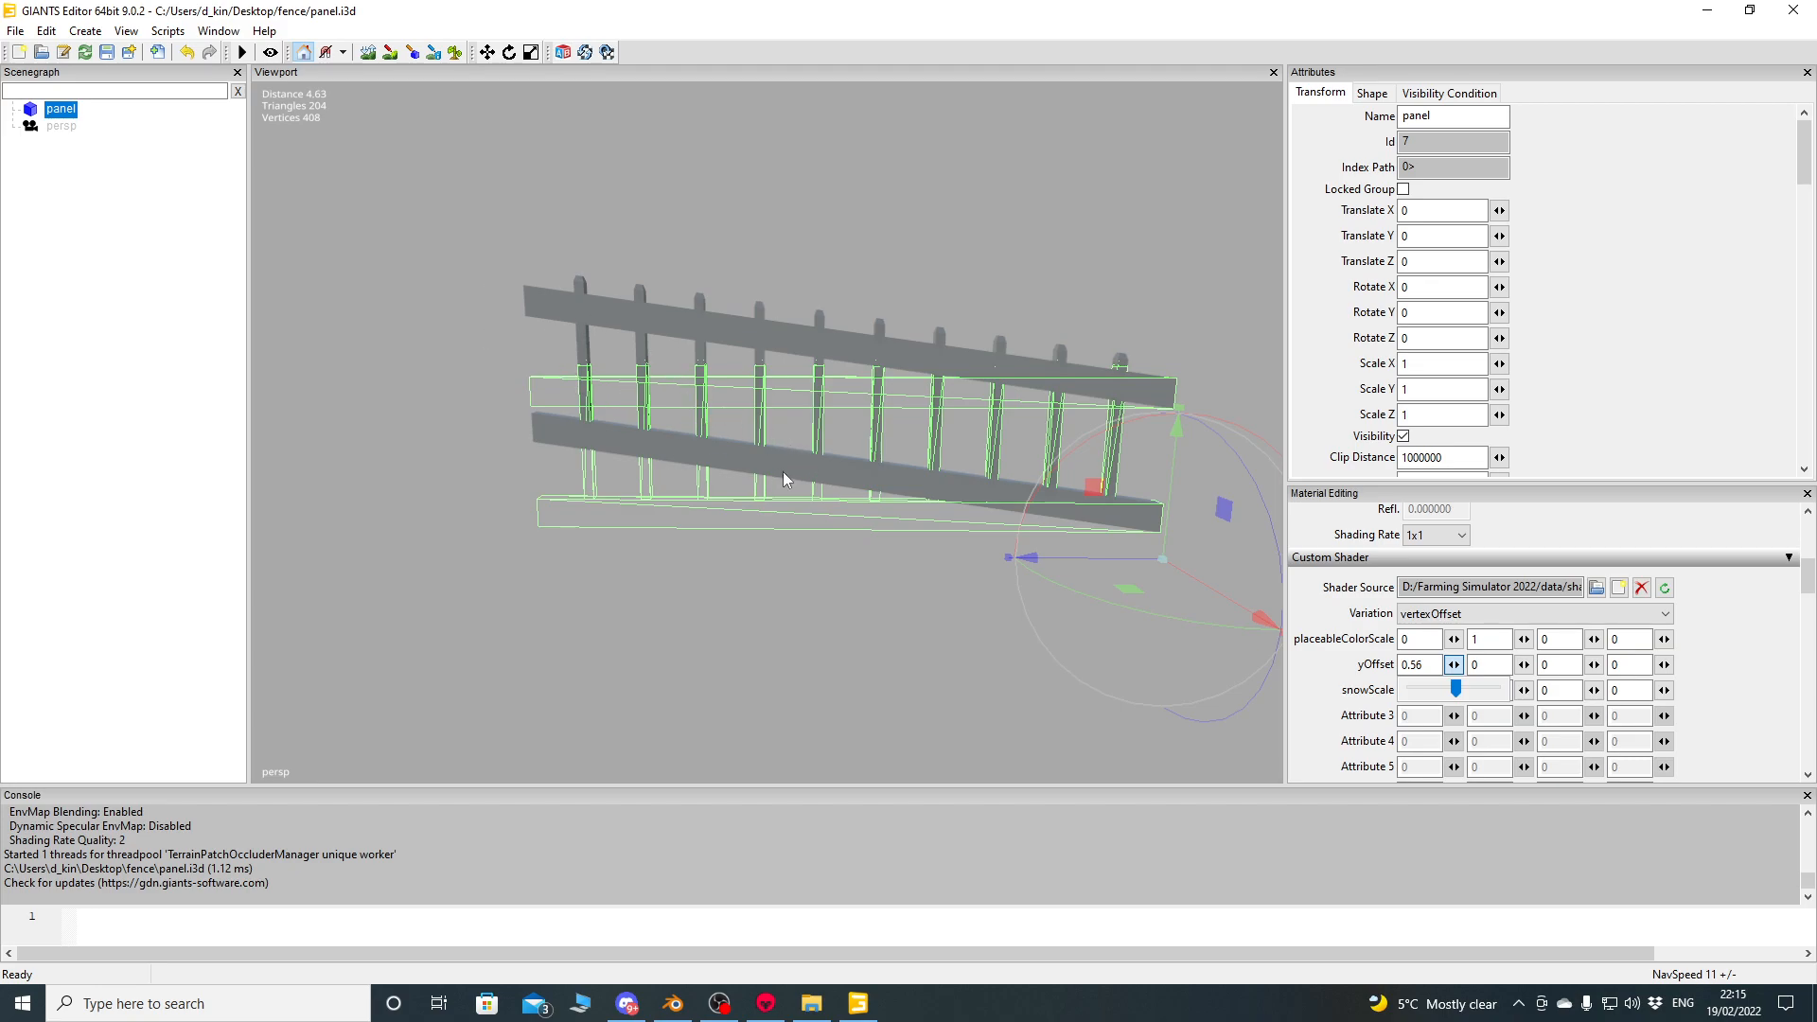
left_click_drag(1456, 689, 1495, 689)
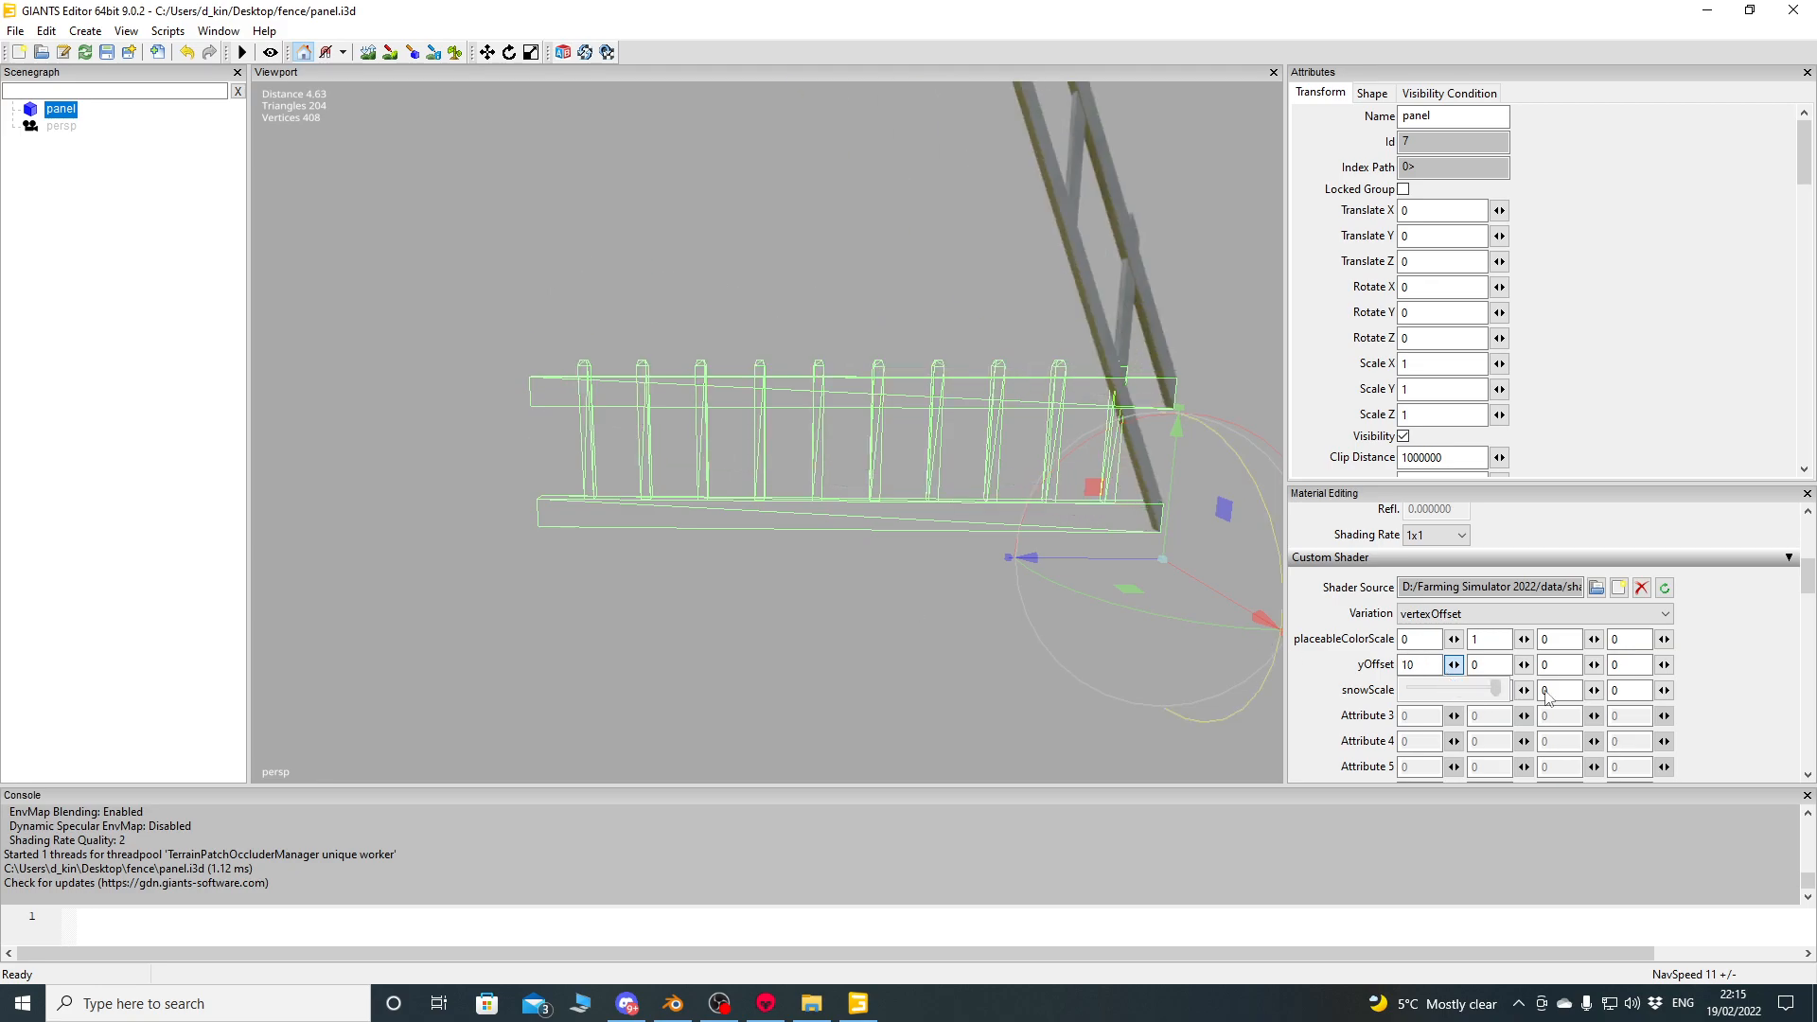
scroll(911, 375, "down", 8)
middle_click_drag(798, 142, 791, 295, "alt")
left_click_drag(817, 341, 814, 250, "alt")
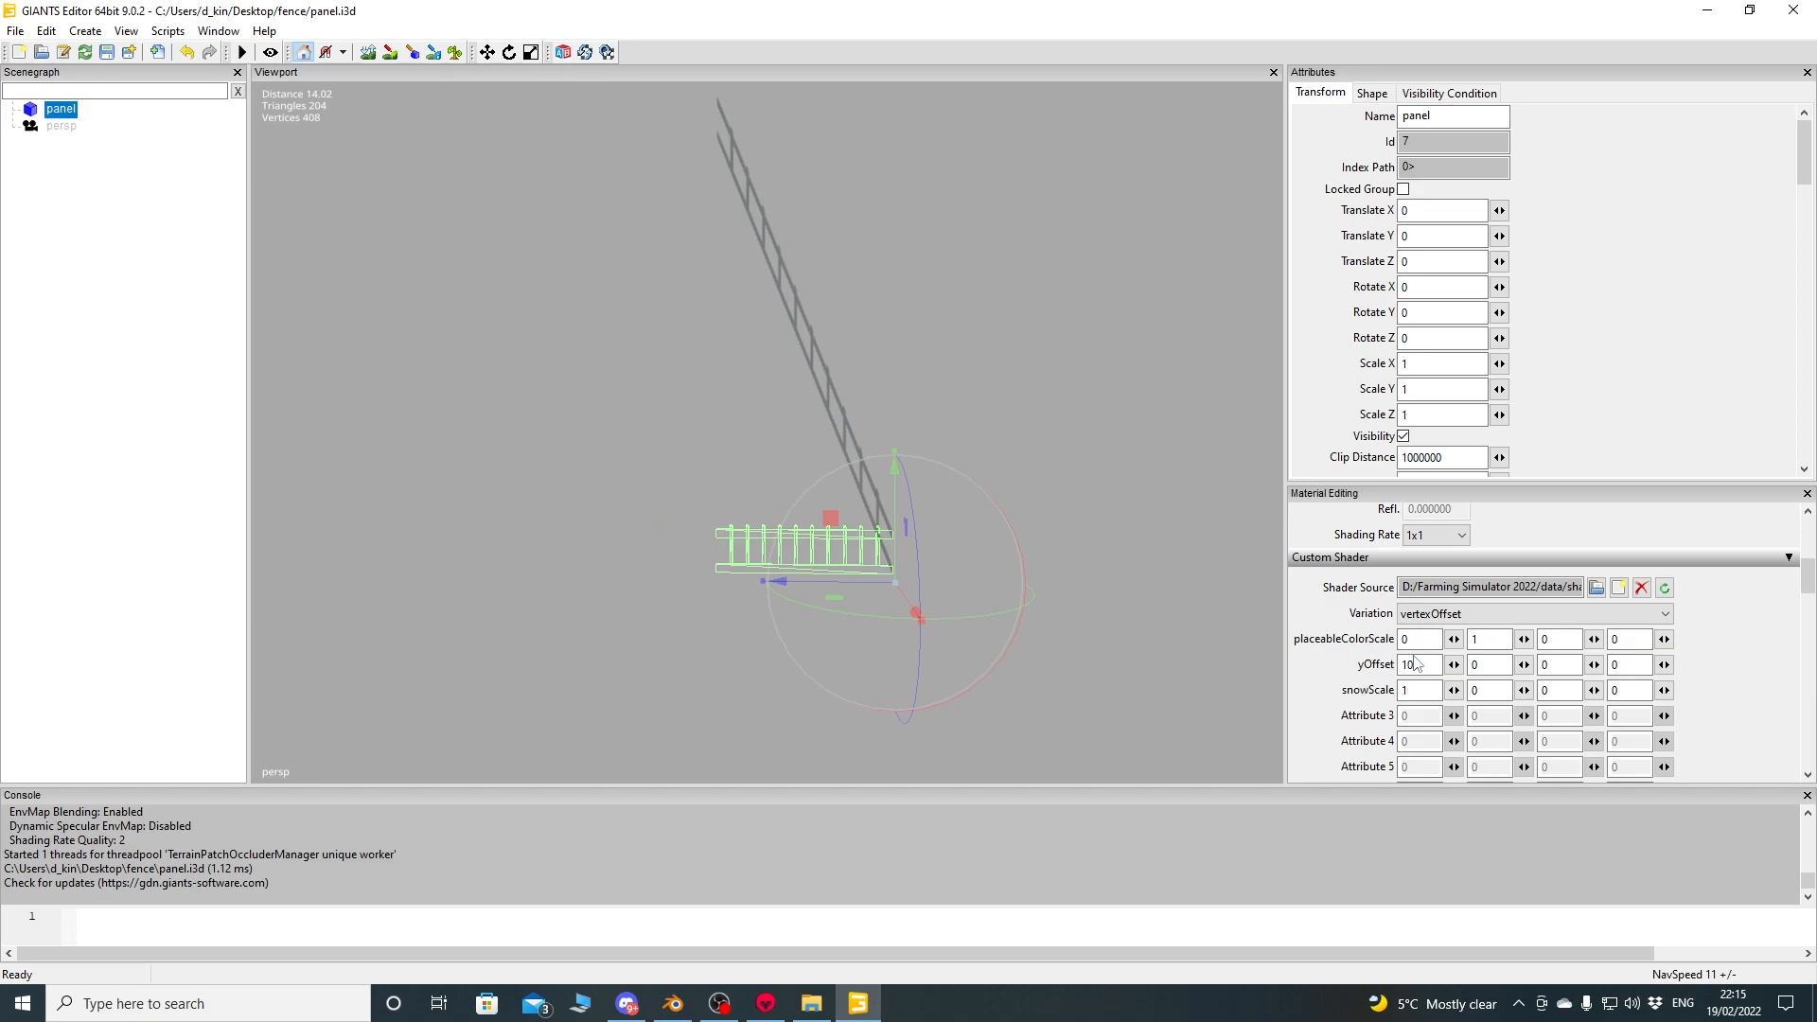
Reset the first yOffset value to 0, save panel.i3d, and close GIANTS Editor.
left_click(1454, 665)
left_click_drag(1495, 694, 1457, 697)
left_click(1430, 661)
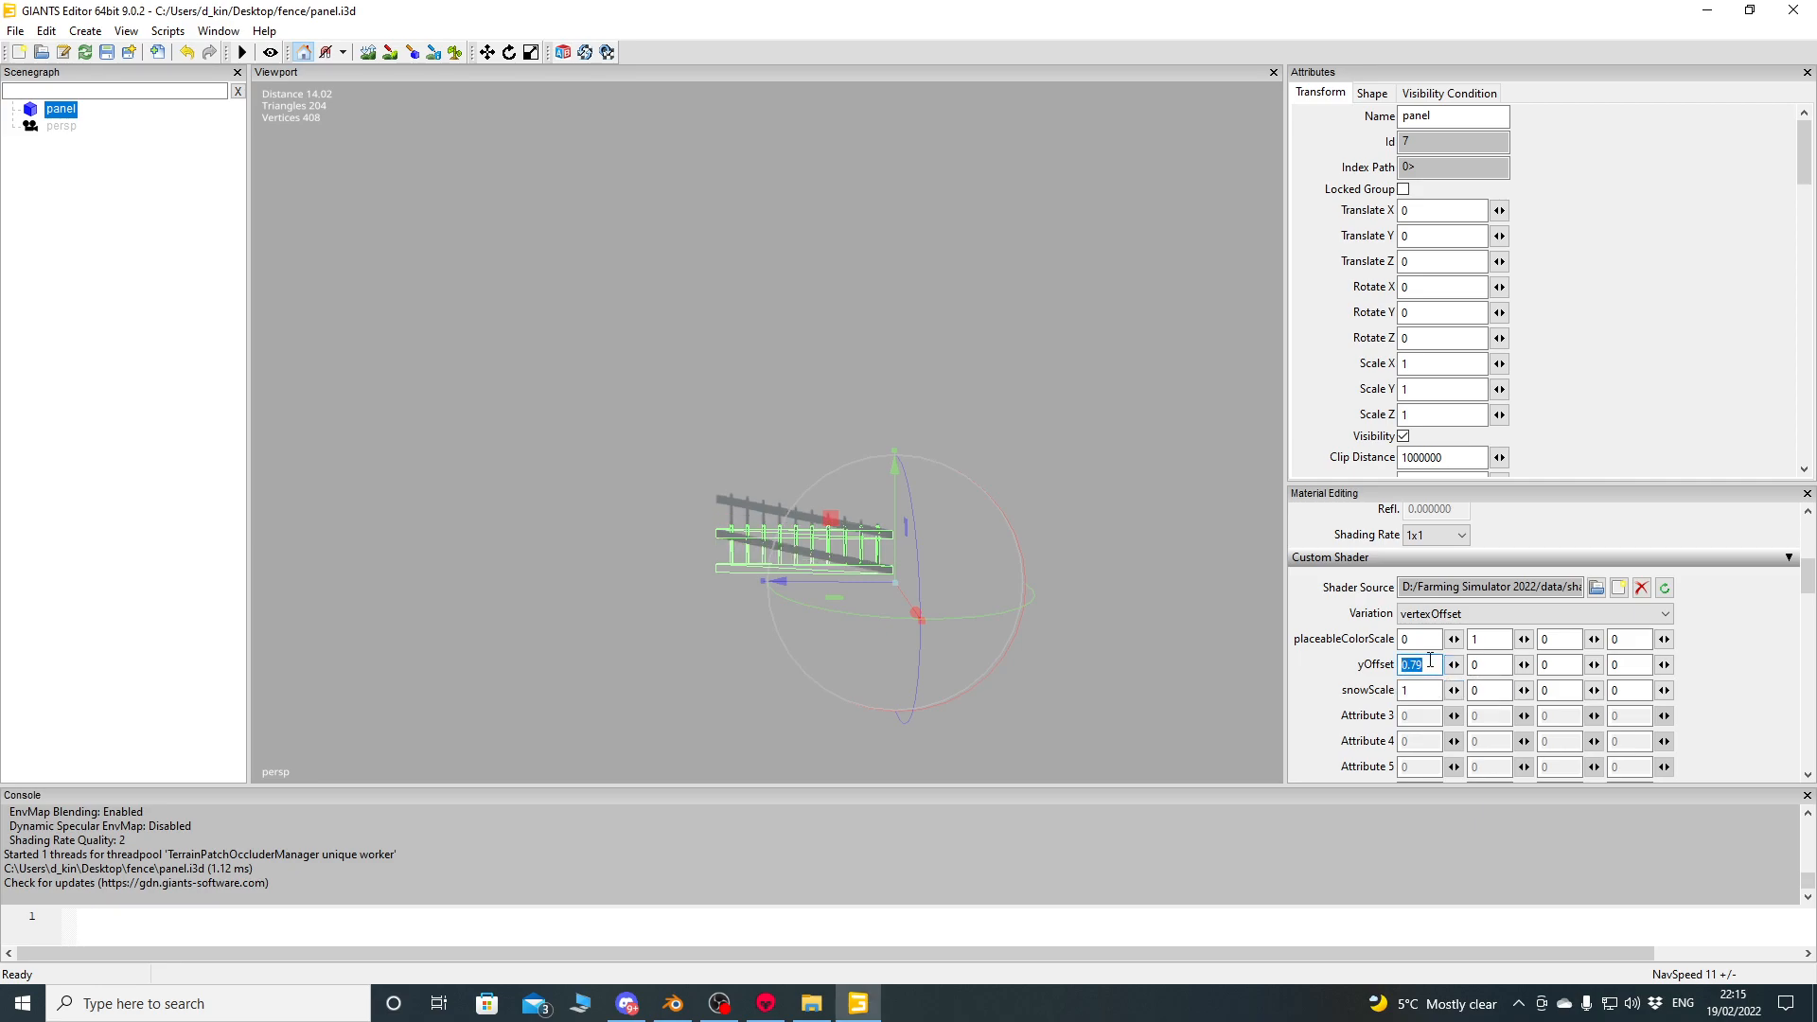
type("0")
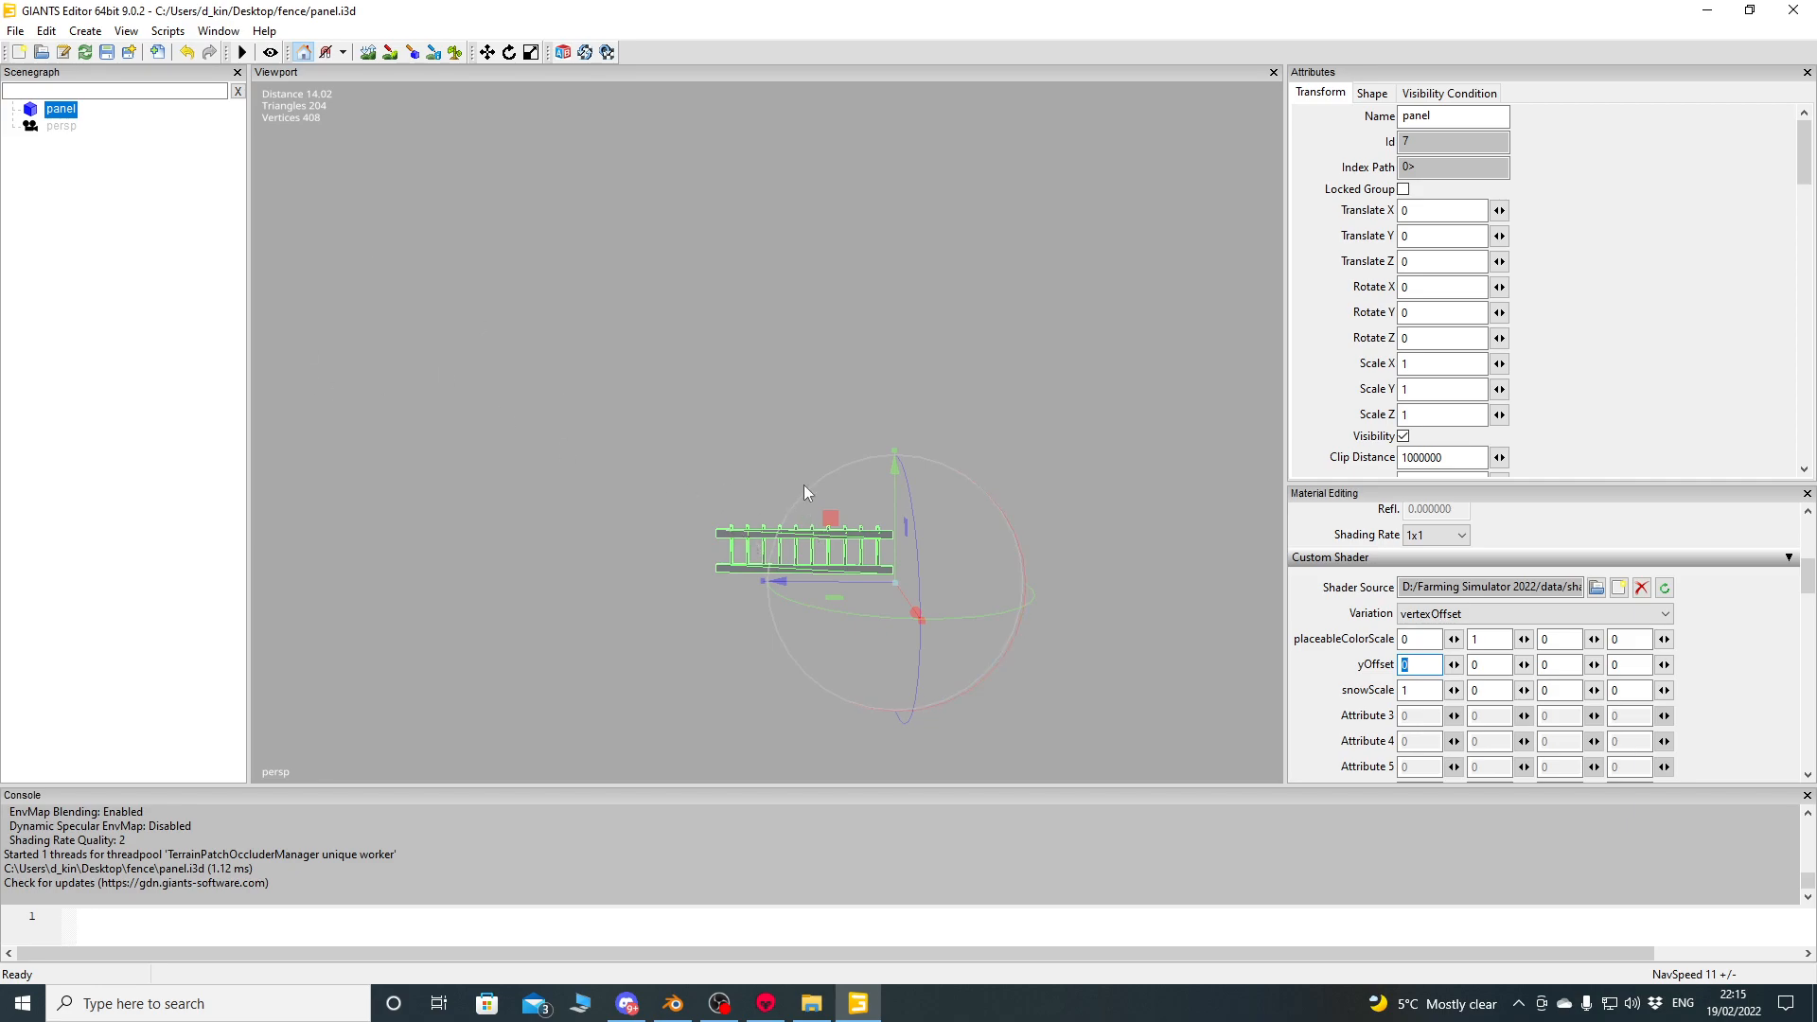
left_click(106, 53)
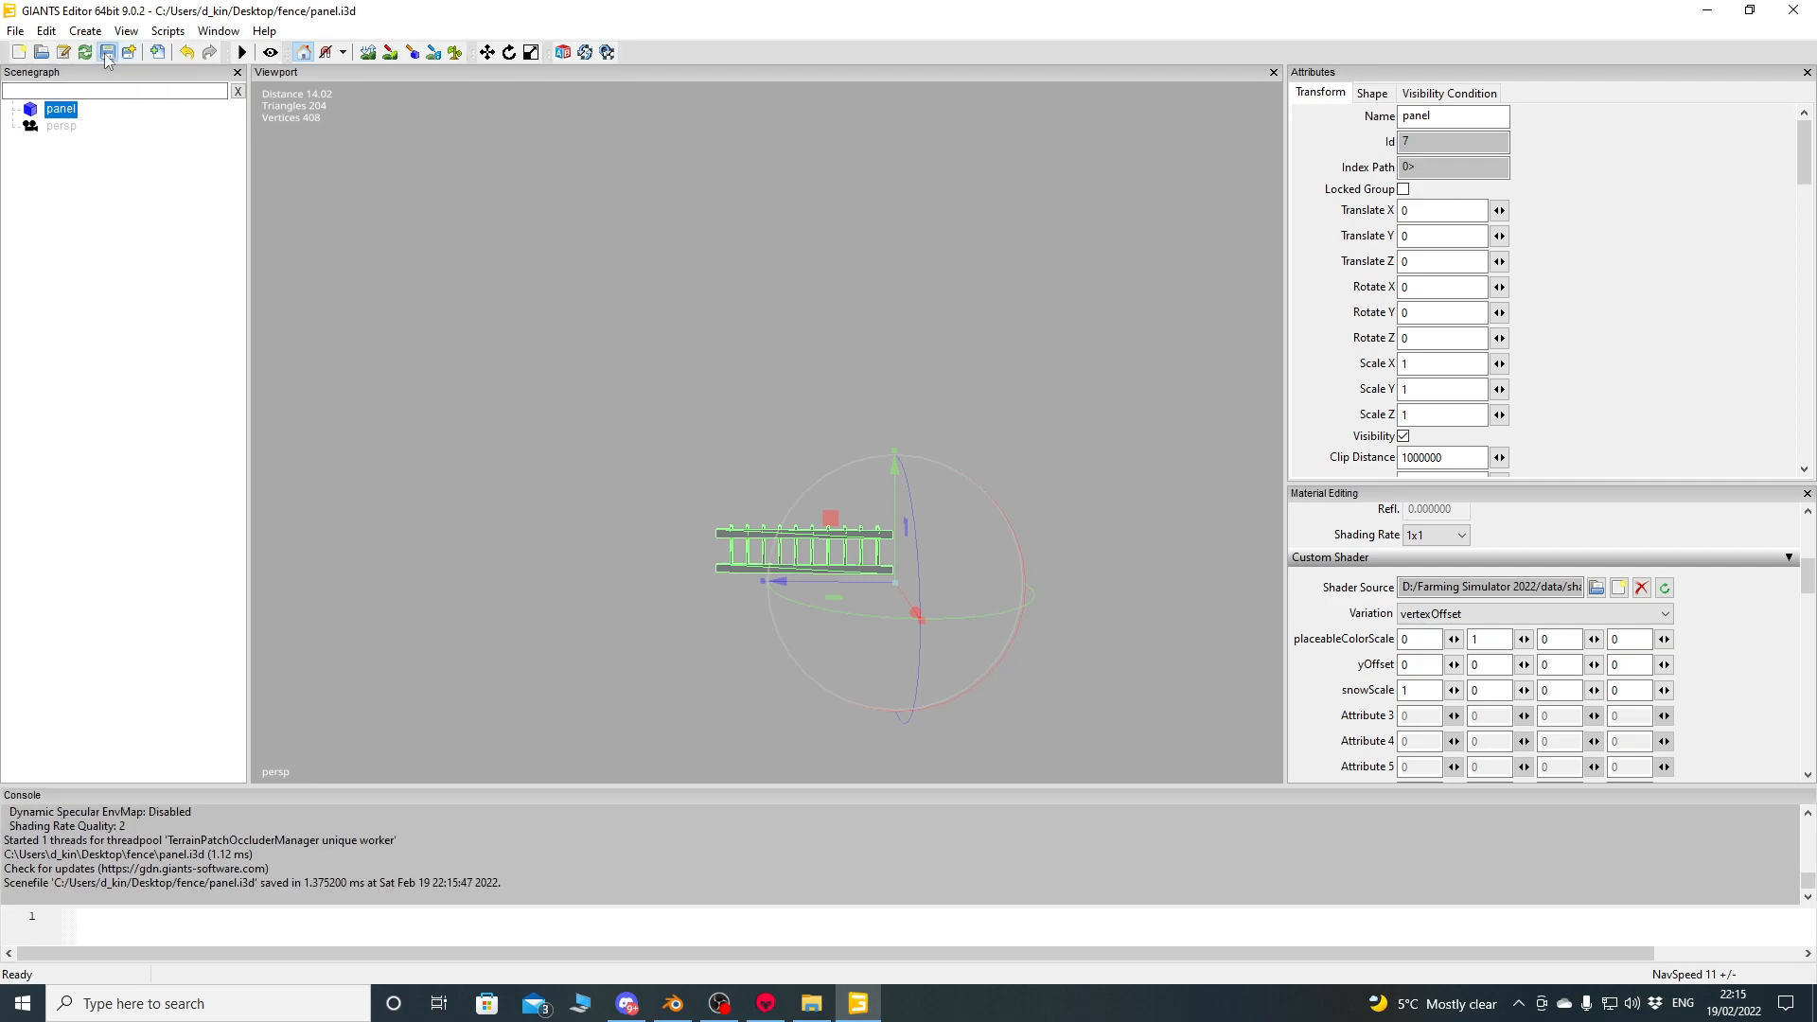
left_click(1794, 11)
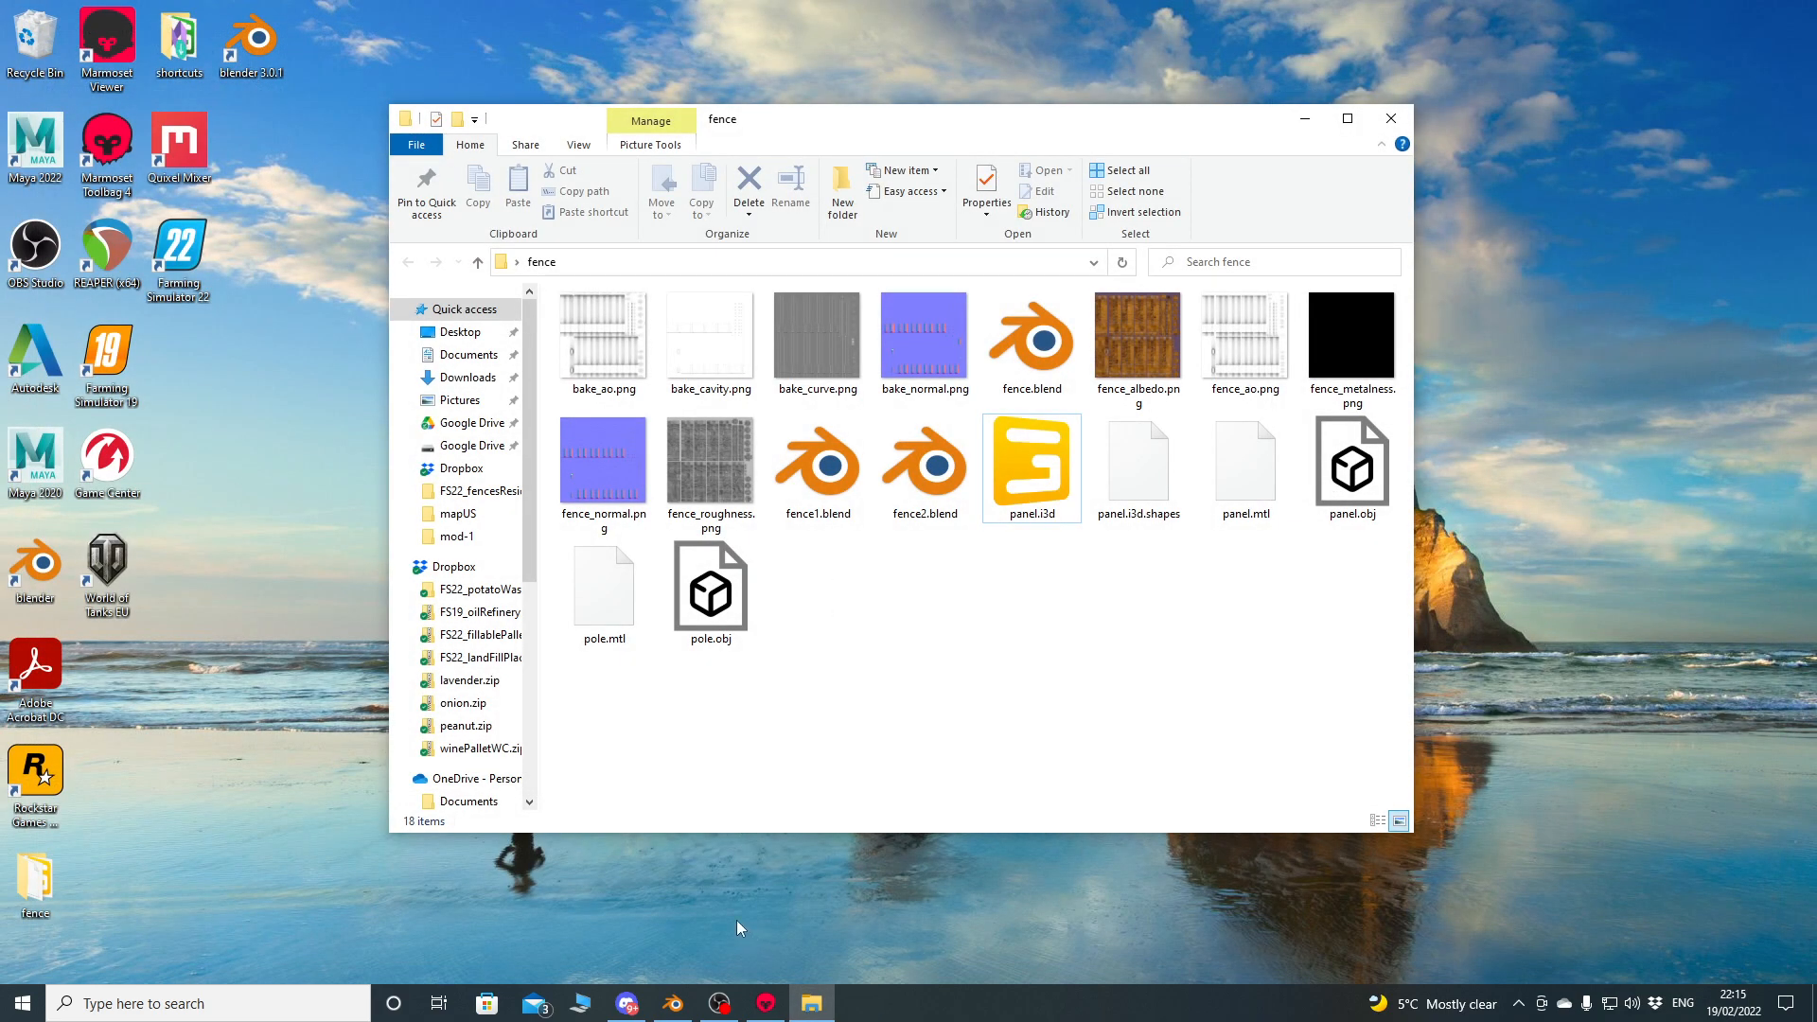
Switch to Blender, export only the pole object to pole.i3d with the GIANTS I3D Exporter, and minimize Blender.
left_click(673, 1003)
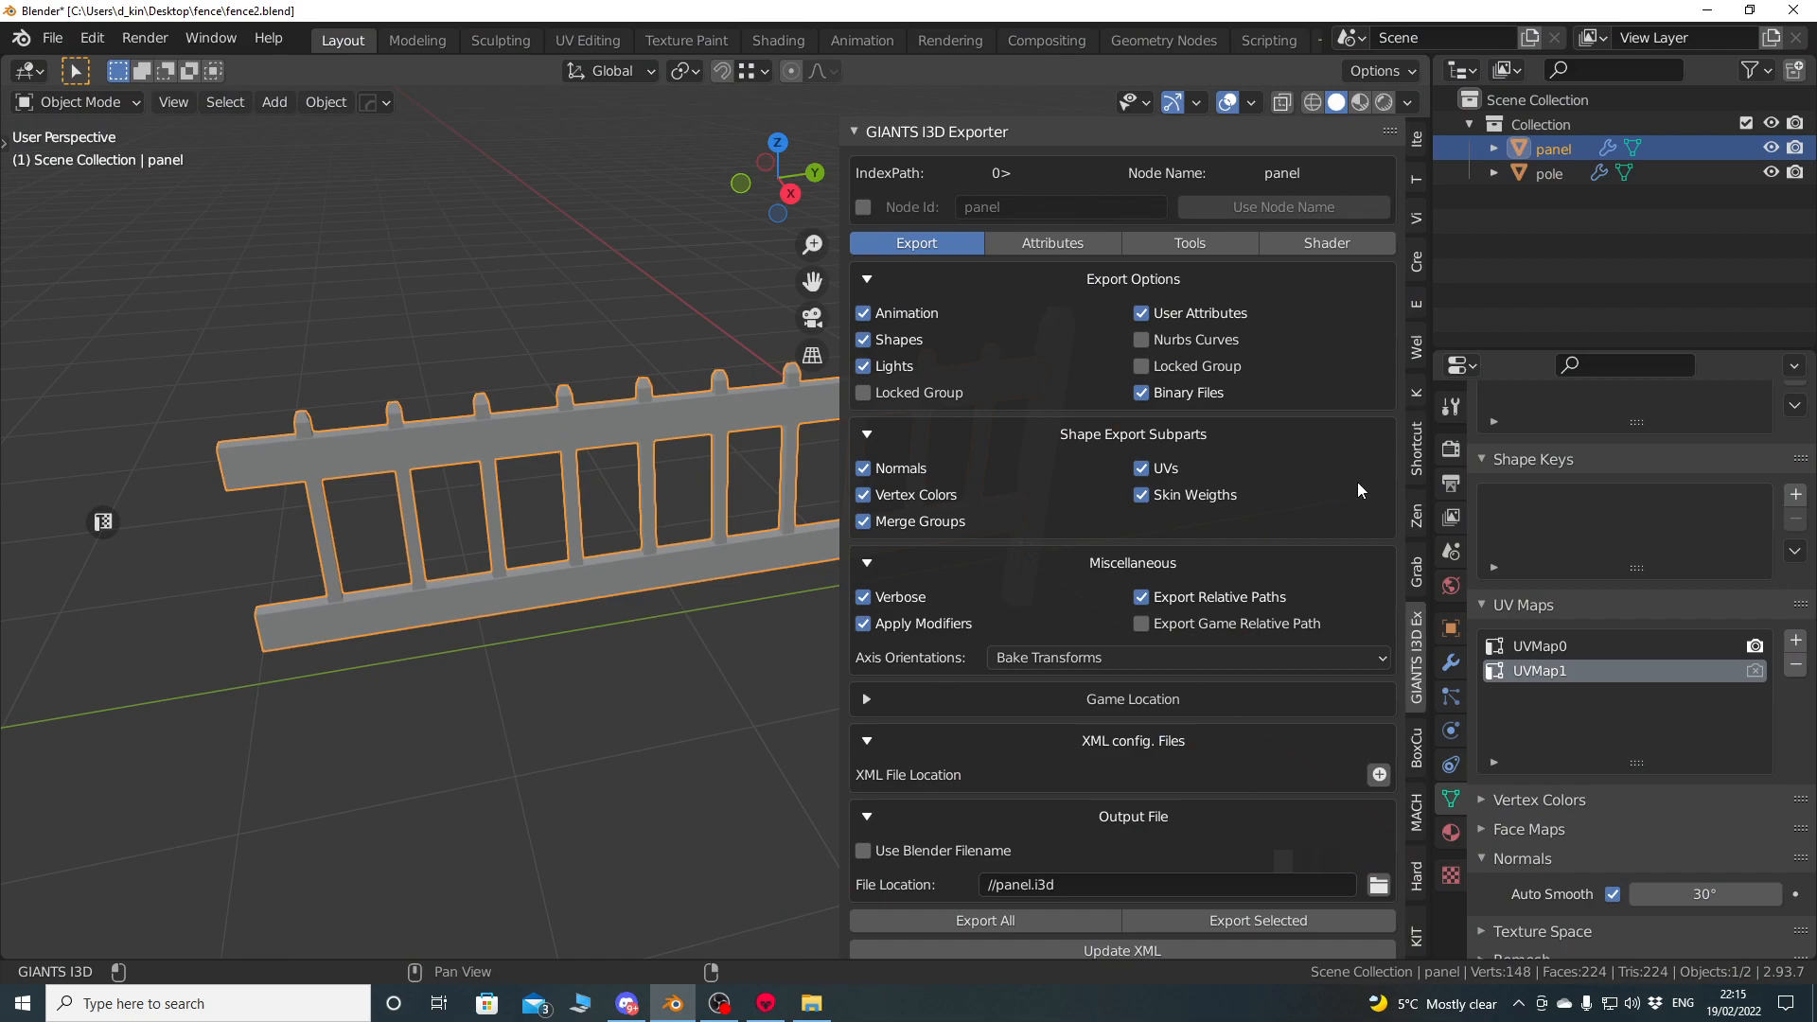
left_click(1549, 173)
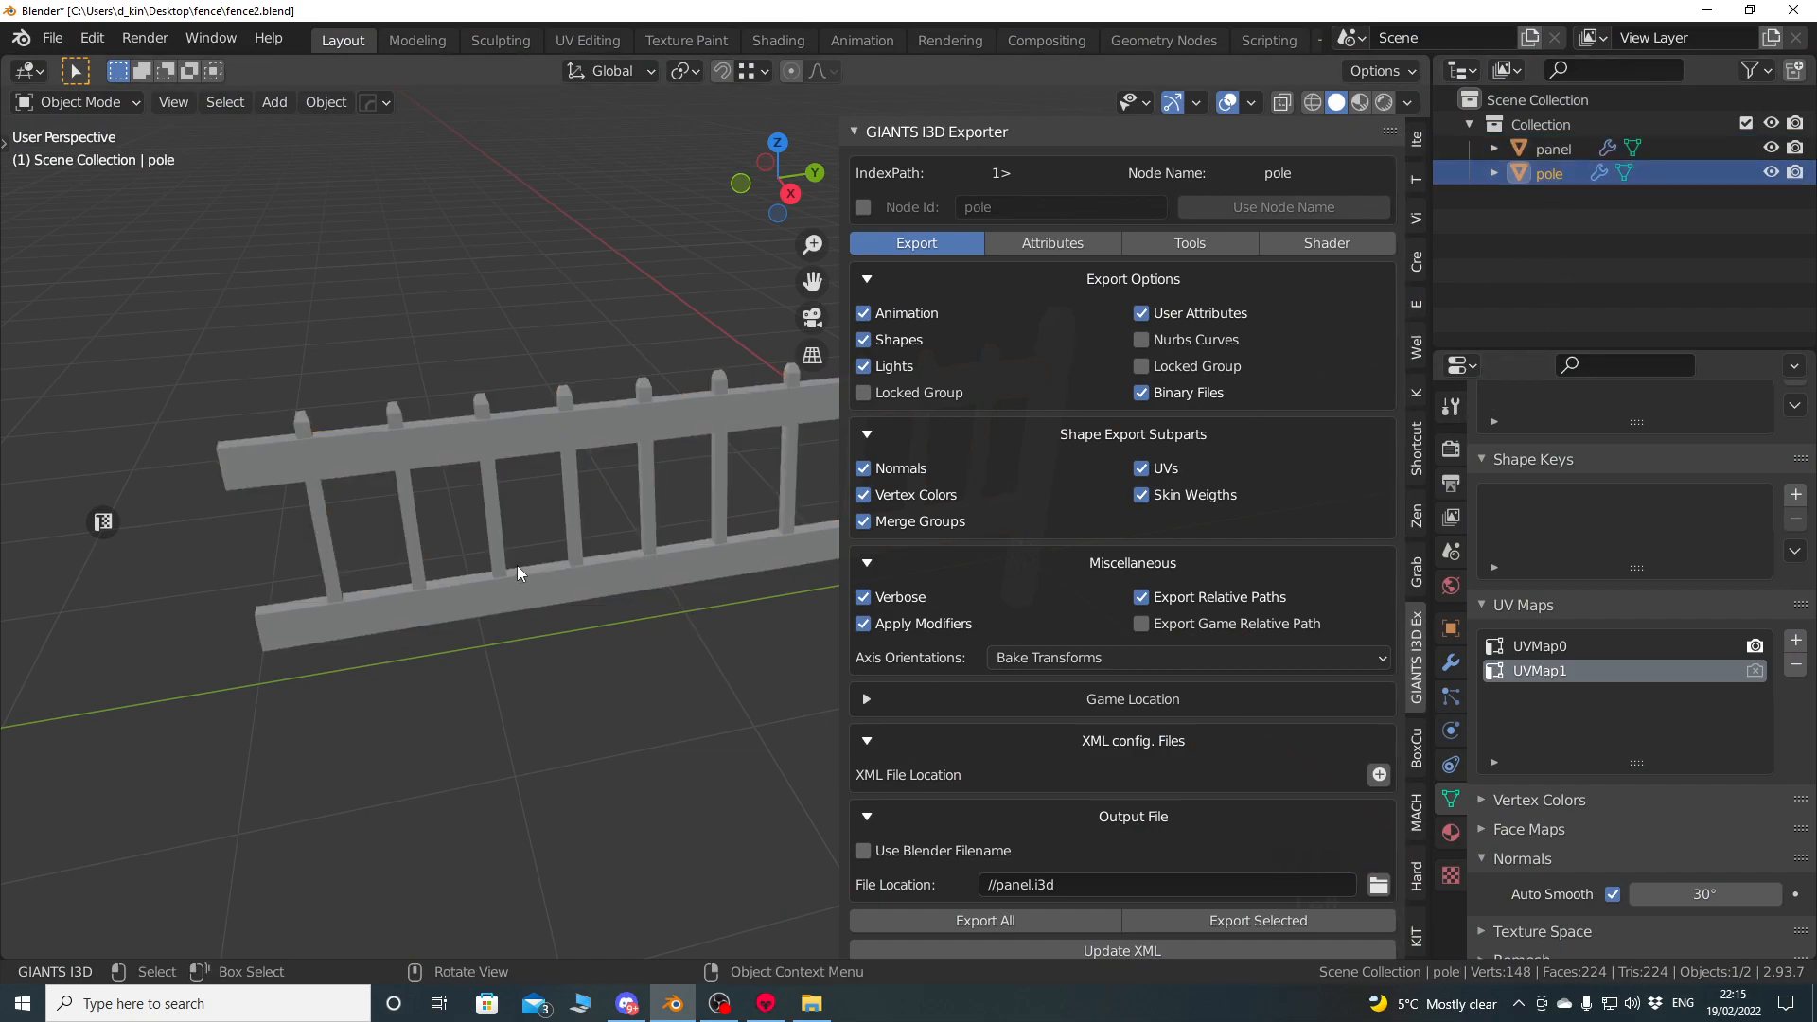
key("F2")
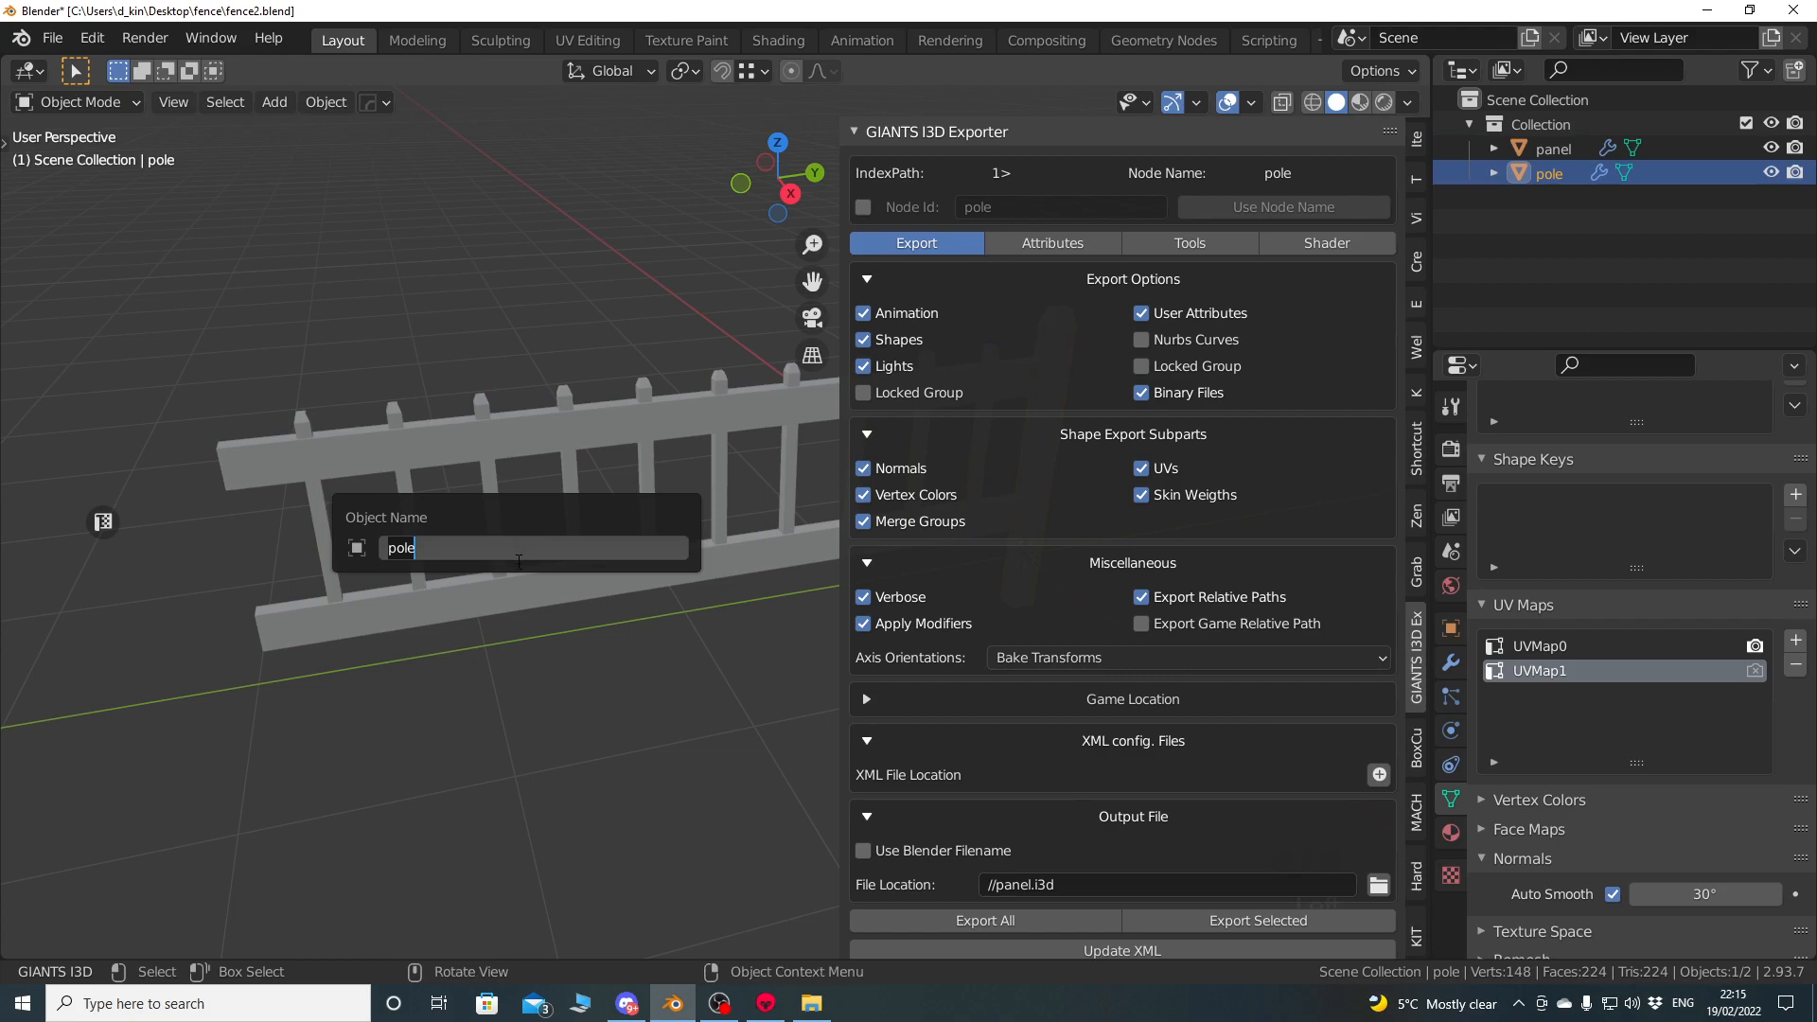
key("Return")
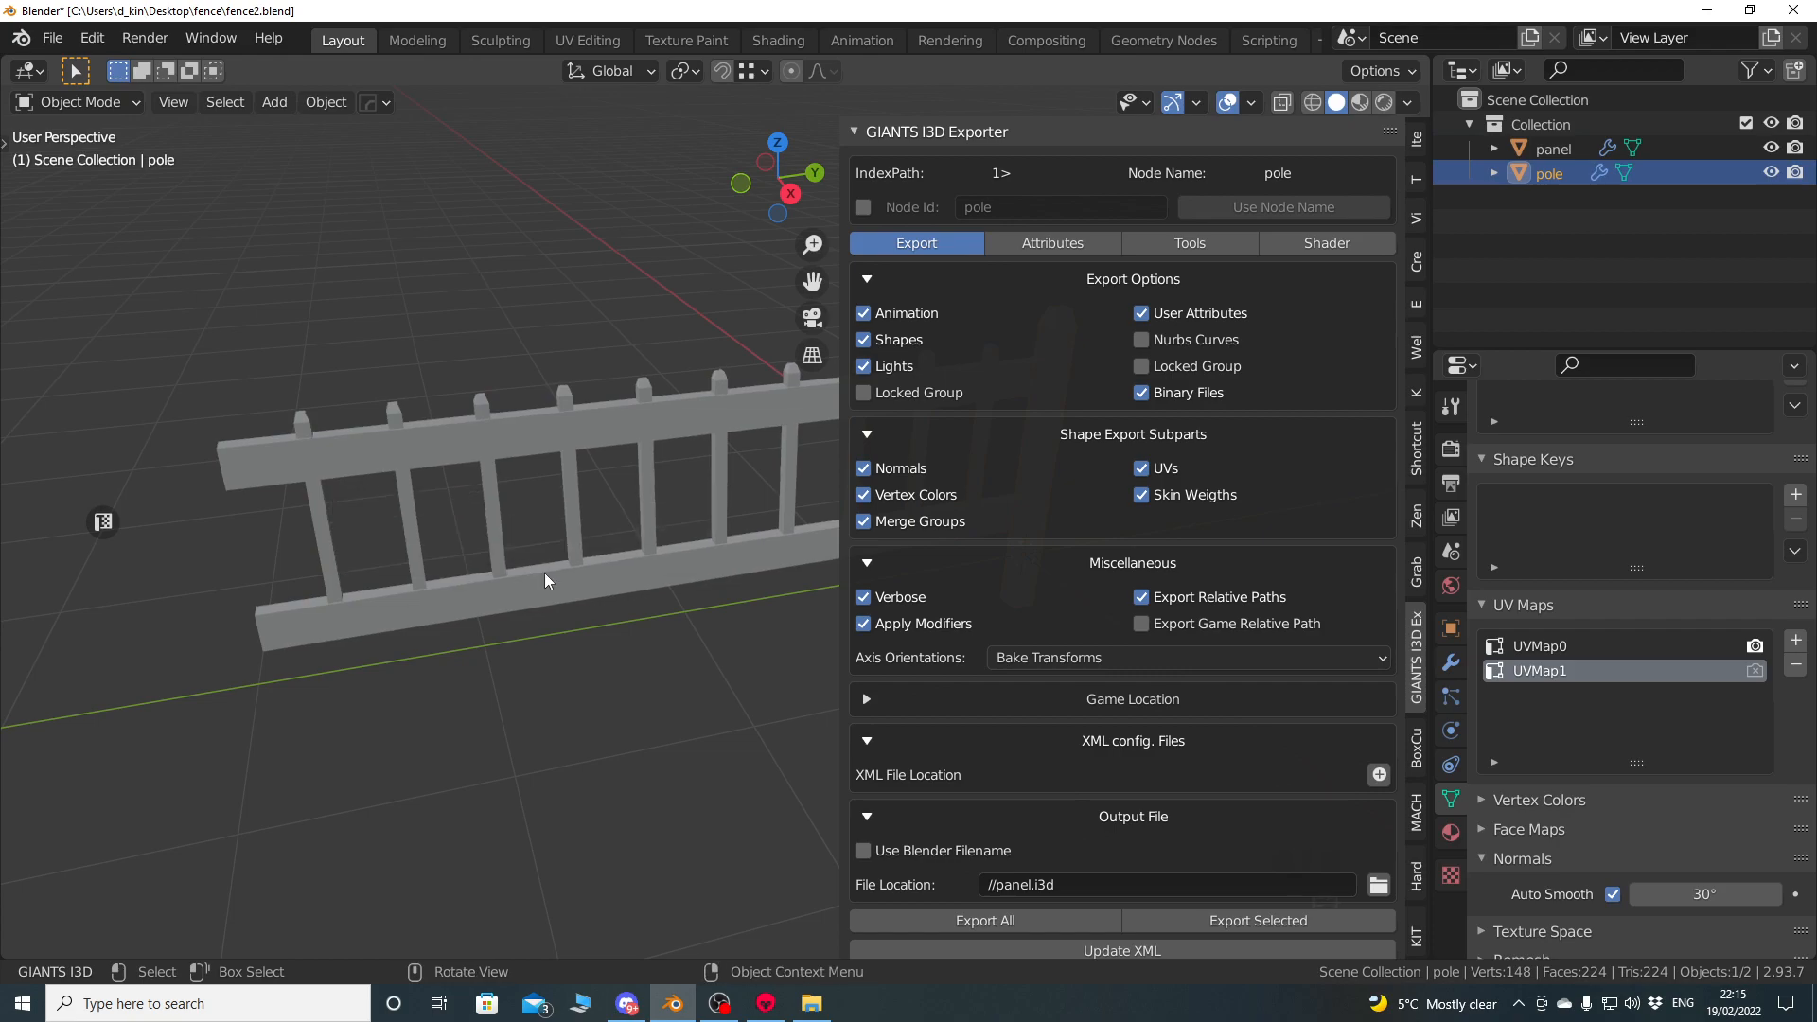
left_click(1381, 885)
type("pole")
left_click(1308, 844)
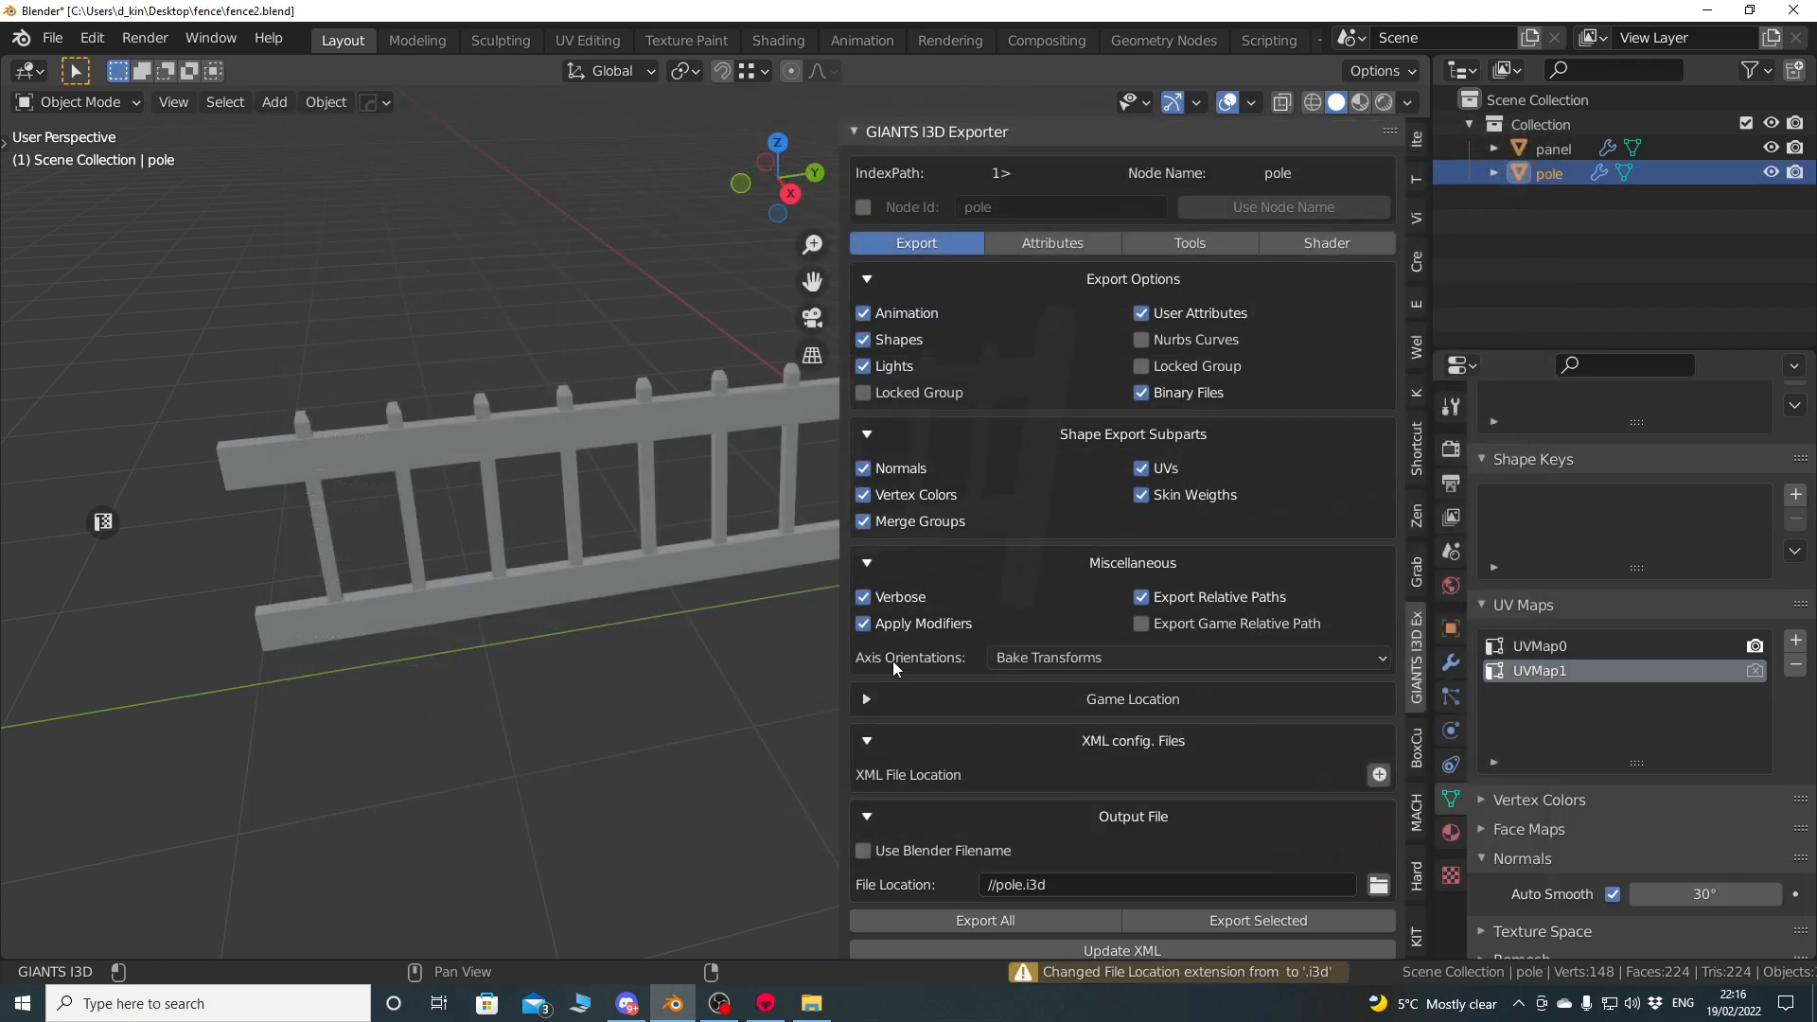
left_click(1258, 920)
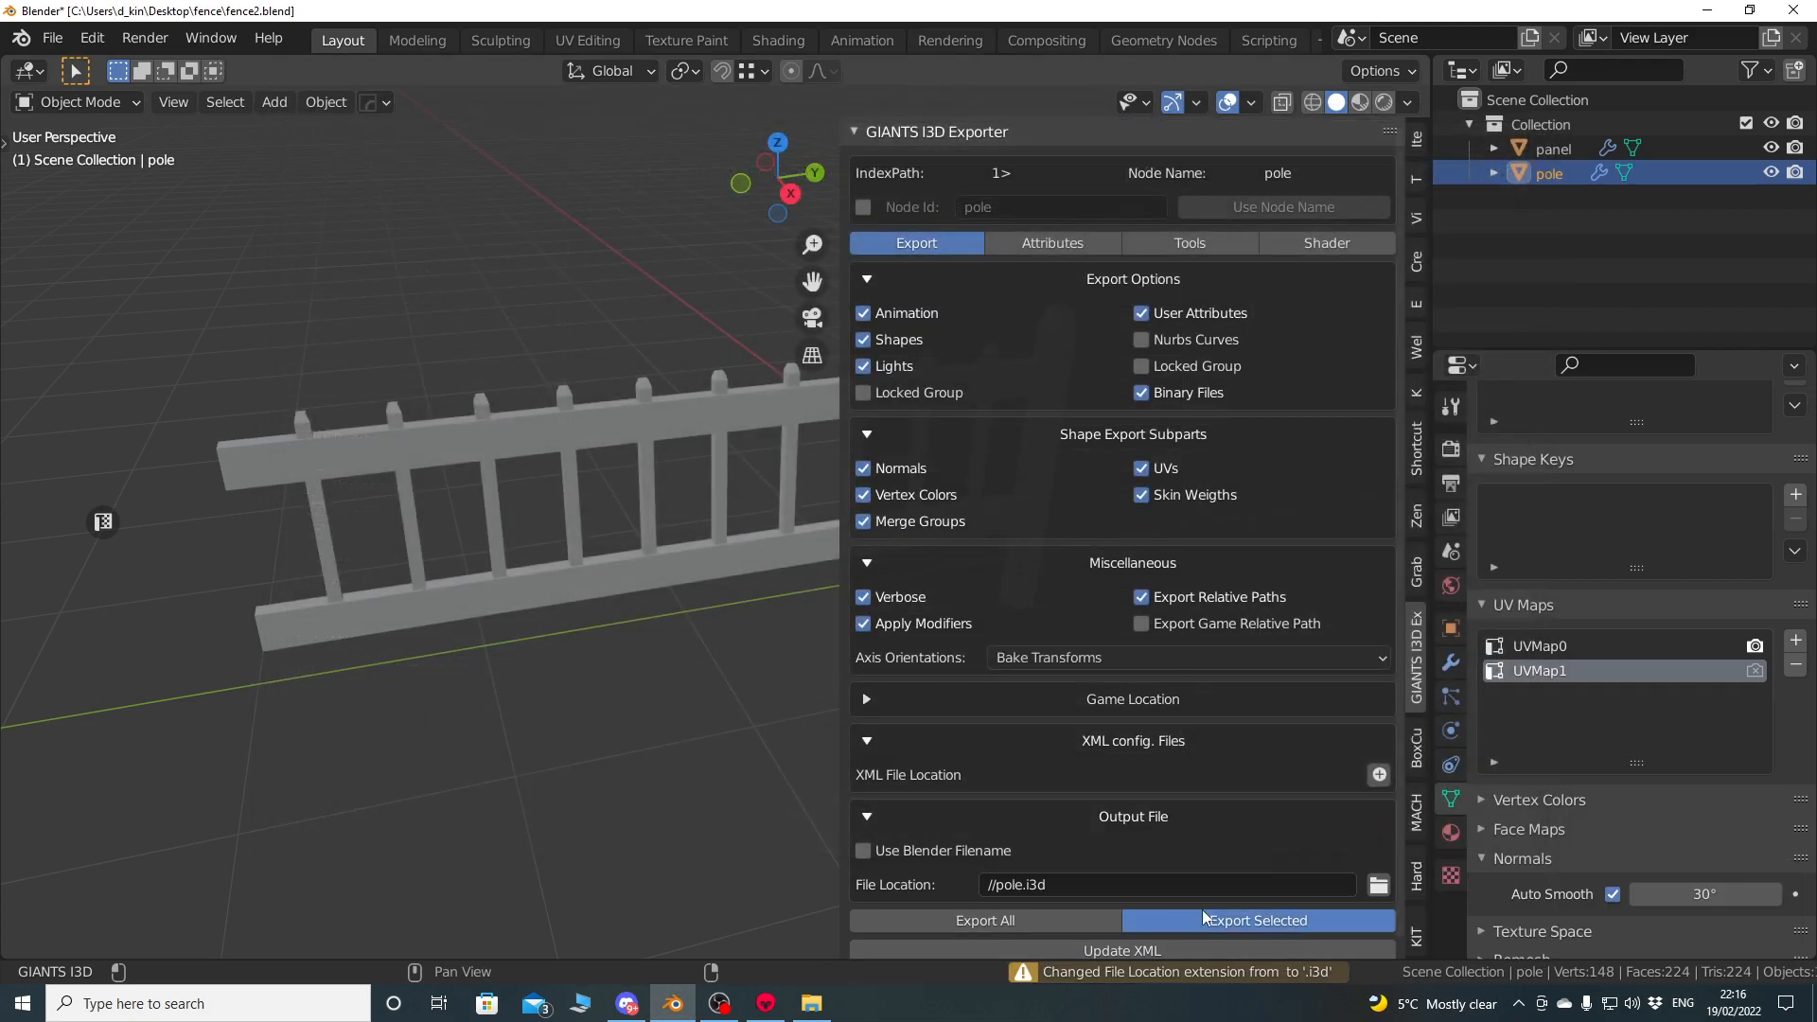
left_click(1707, 10)
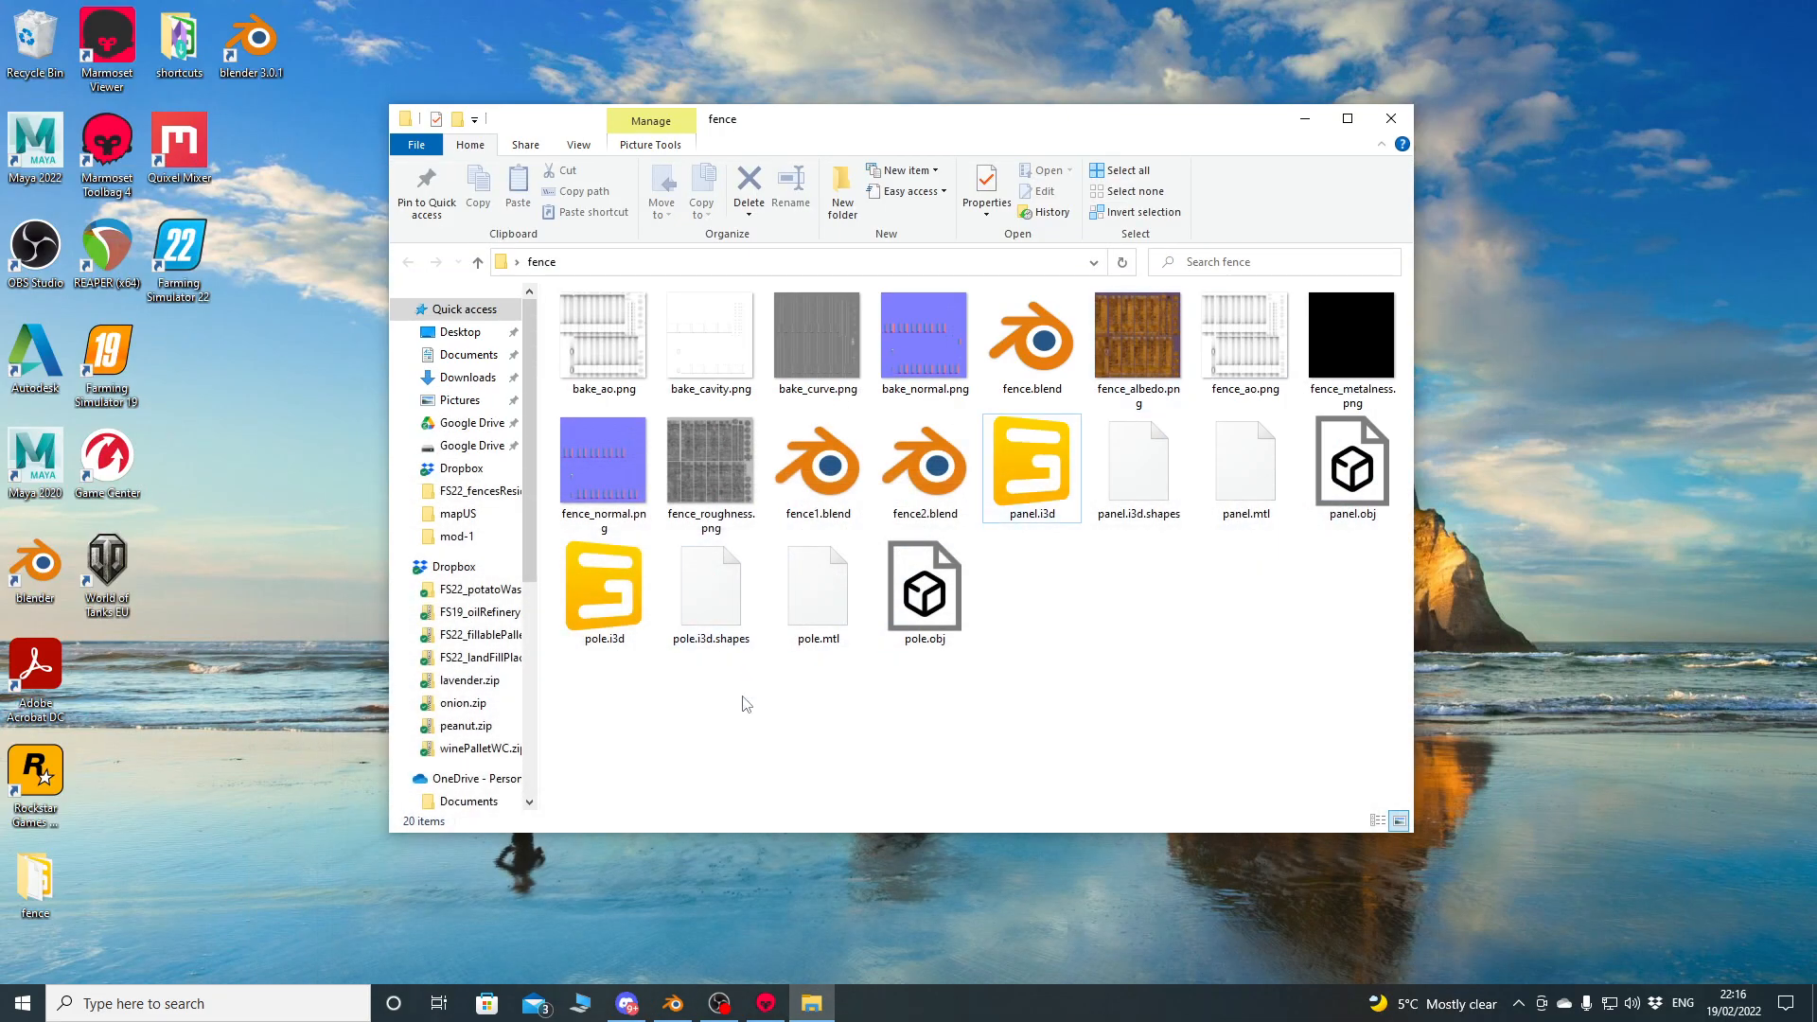
Move the fence folder window aside and create a desktop folder named FS22_fence.
left_click_drag(1021, 125, 1163, 96)
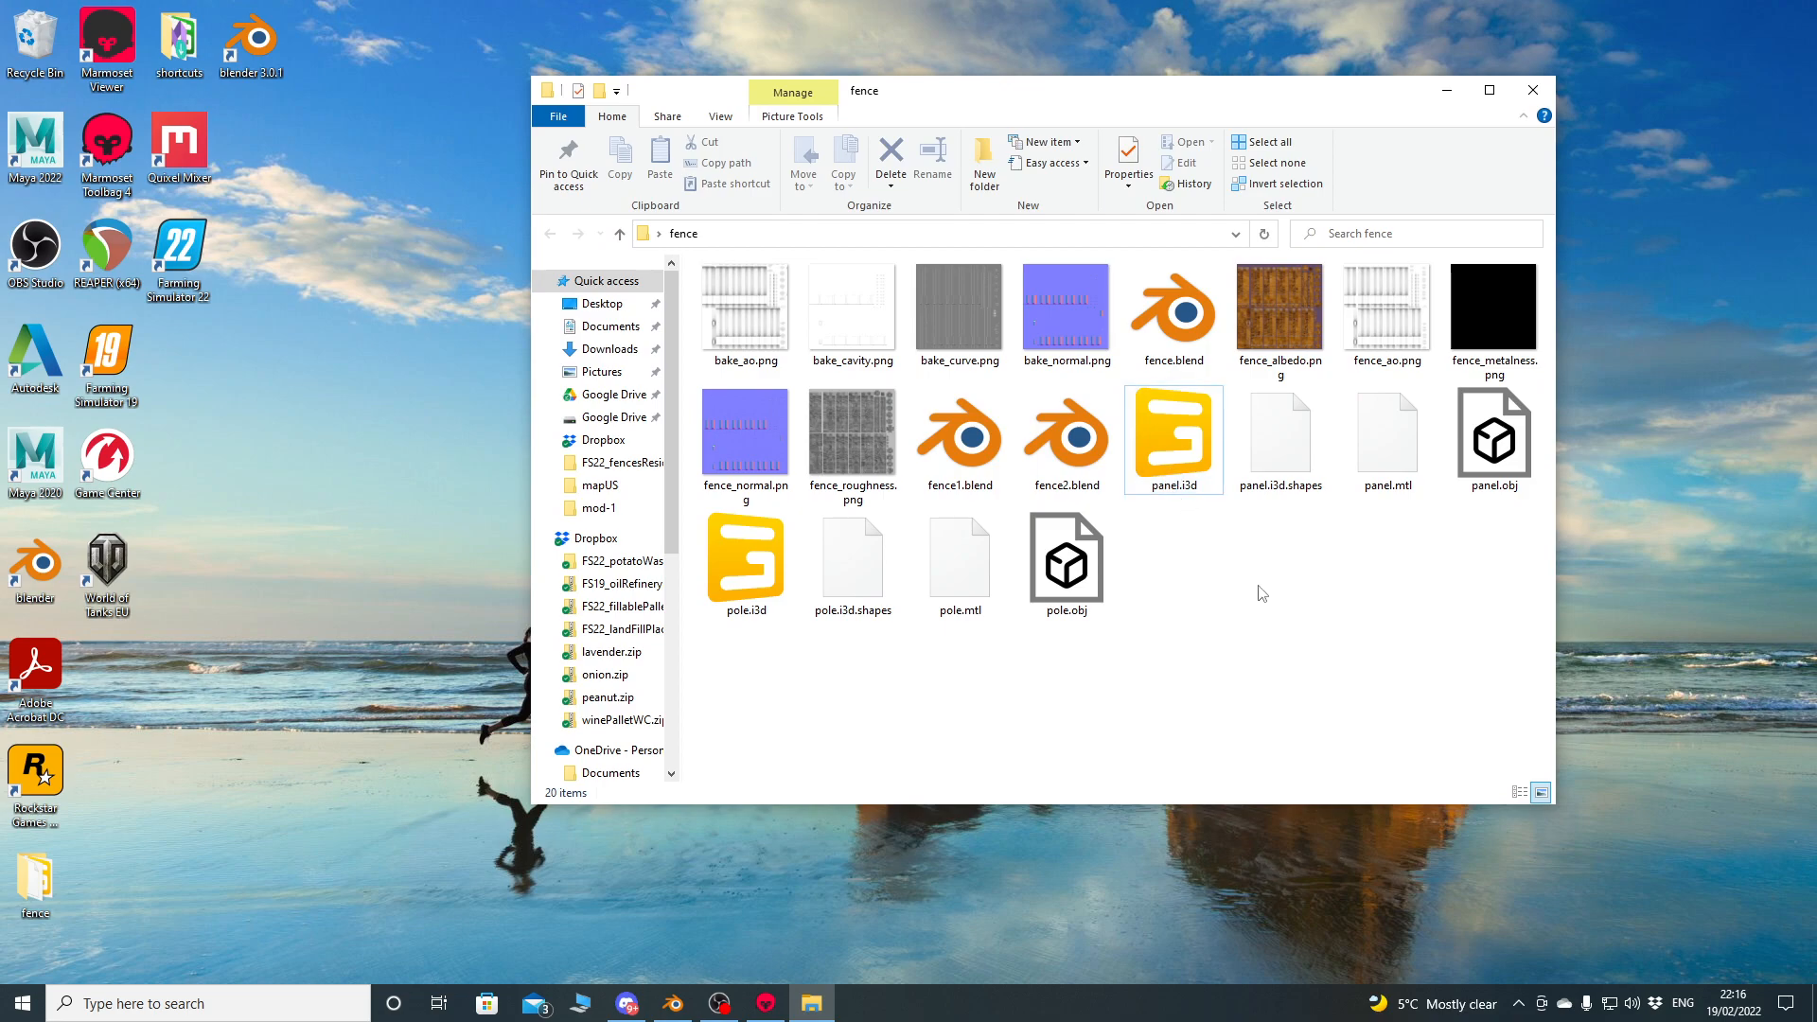
left_click_drag(1189, 99, 1407, 68)
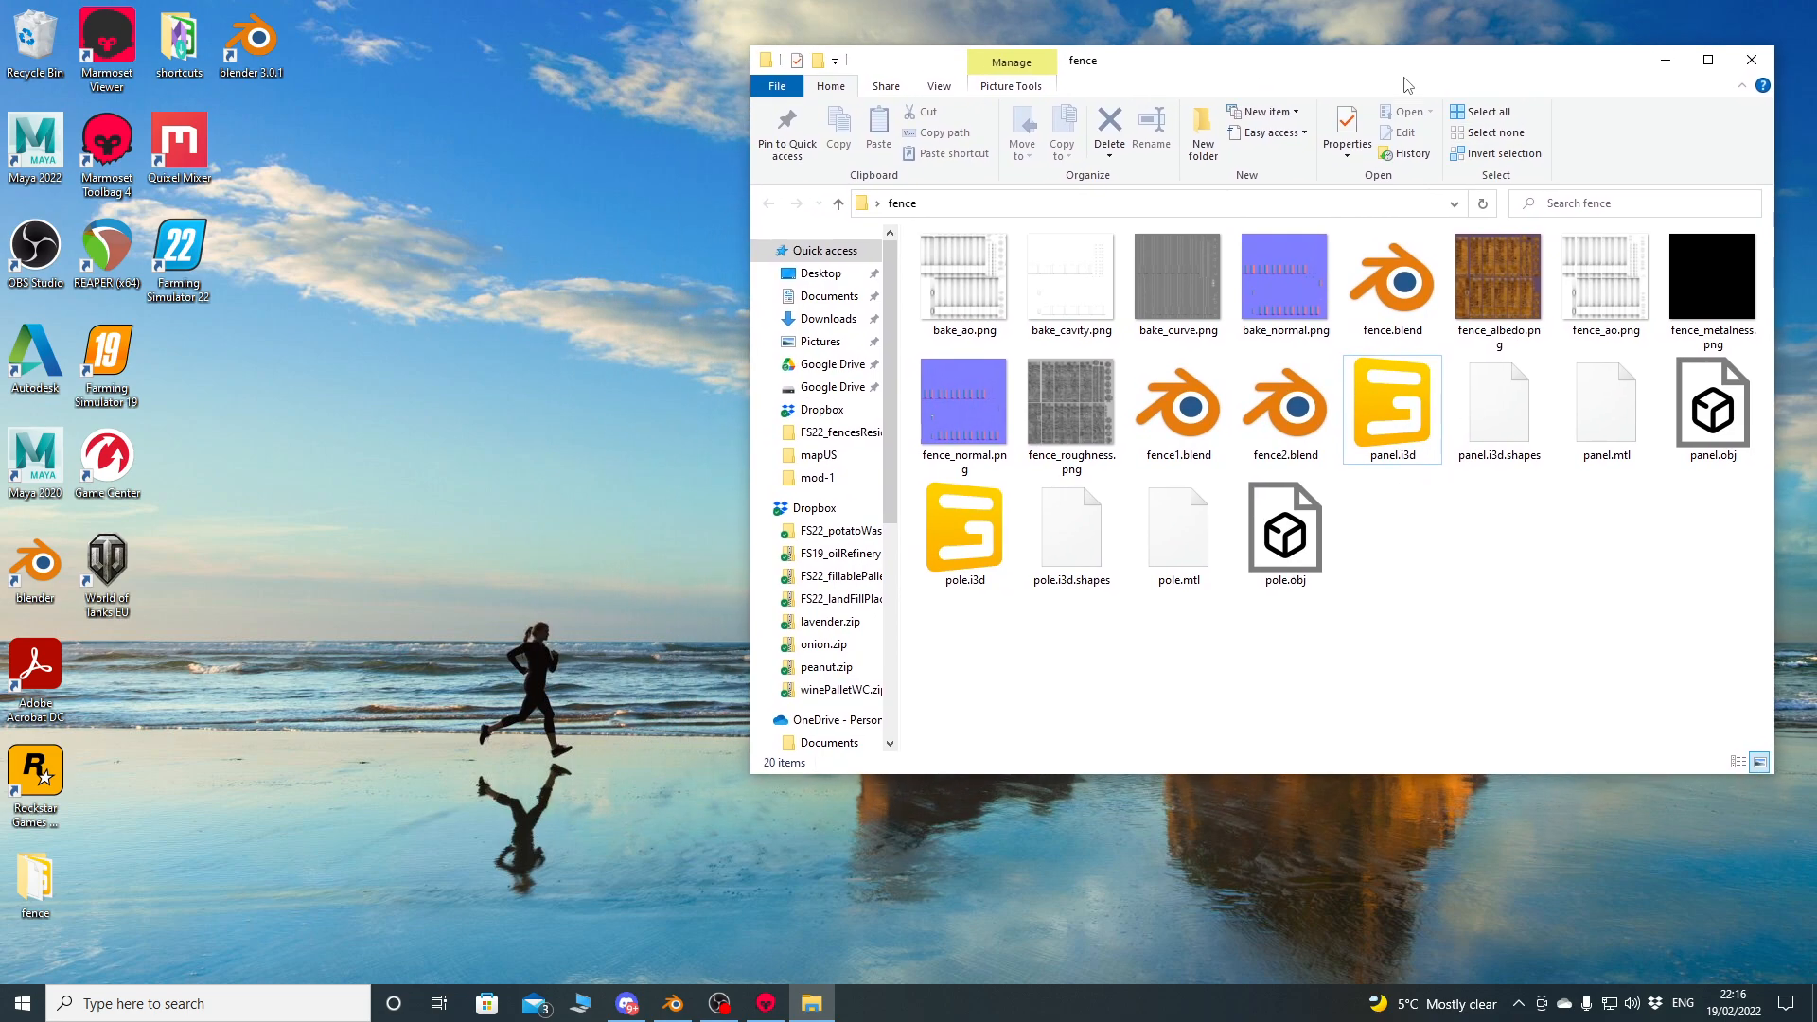
right_click(369, 468)
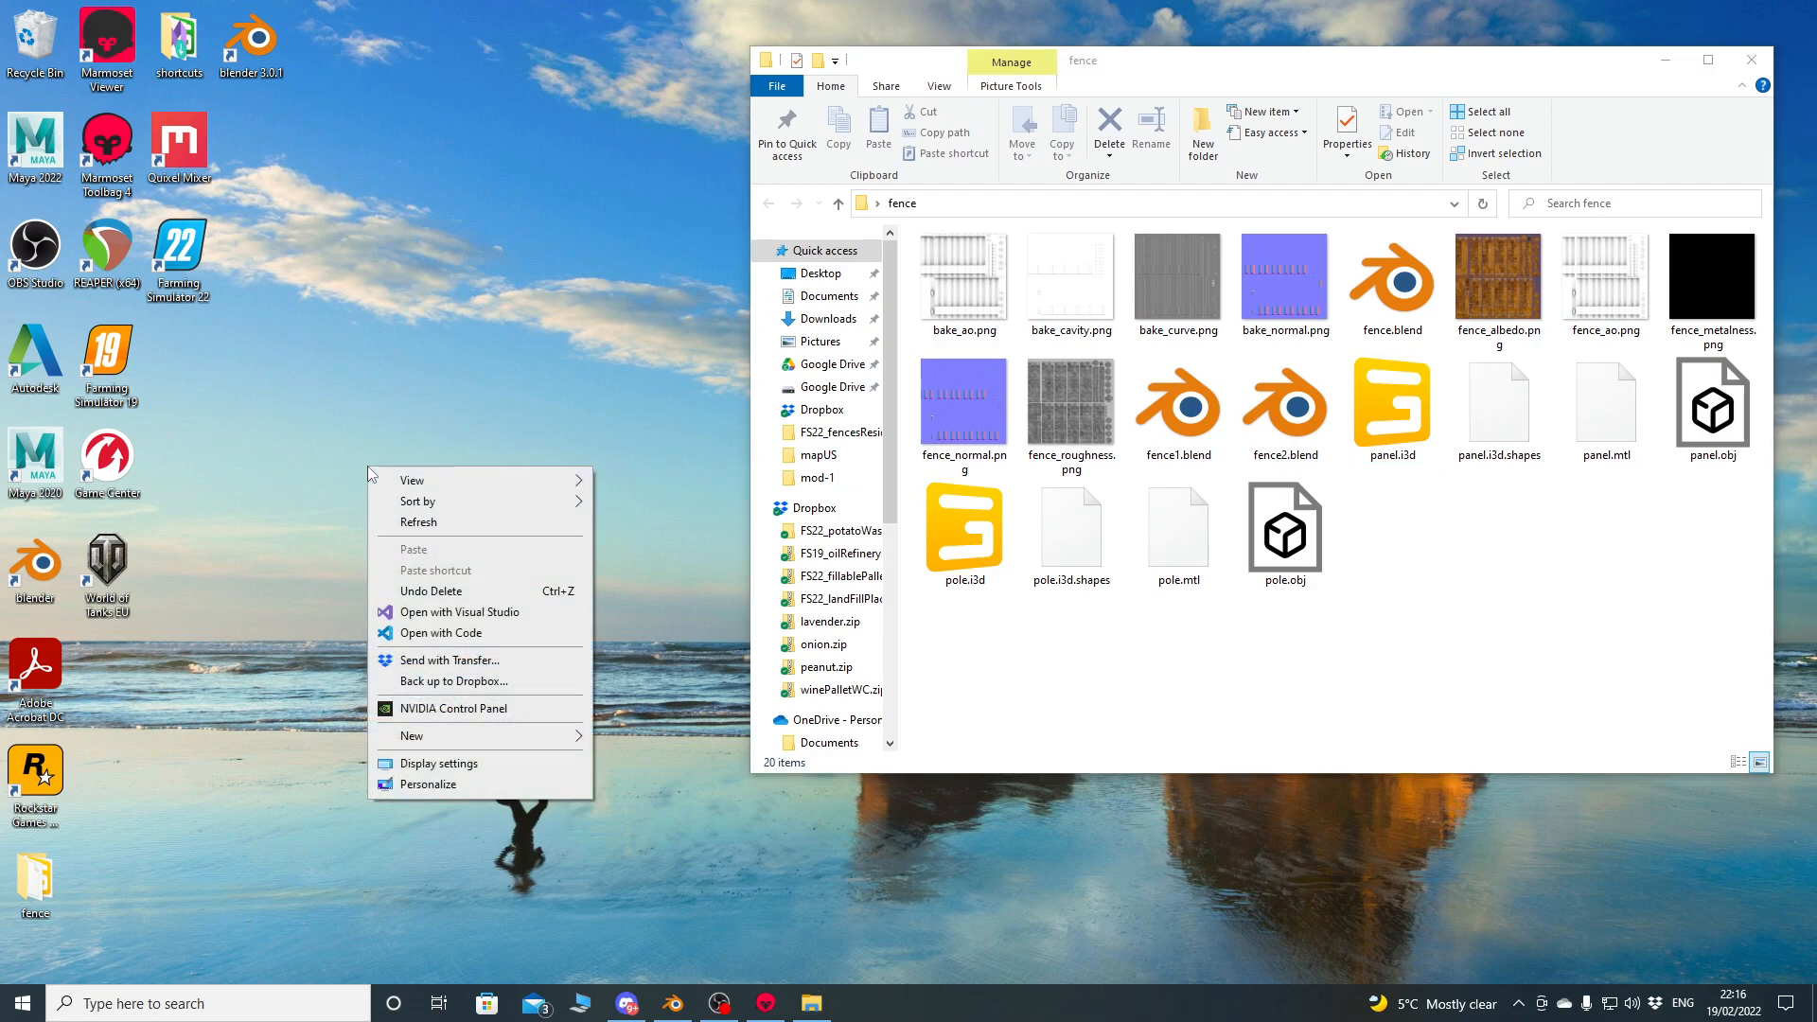
mouse_move(413, 735)
left_click(620, 738)
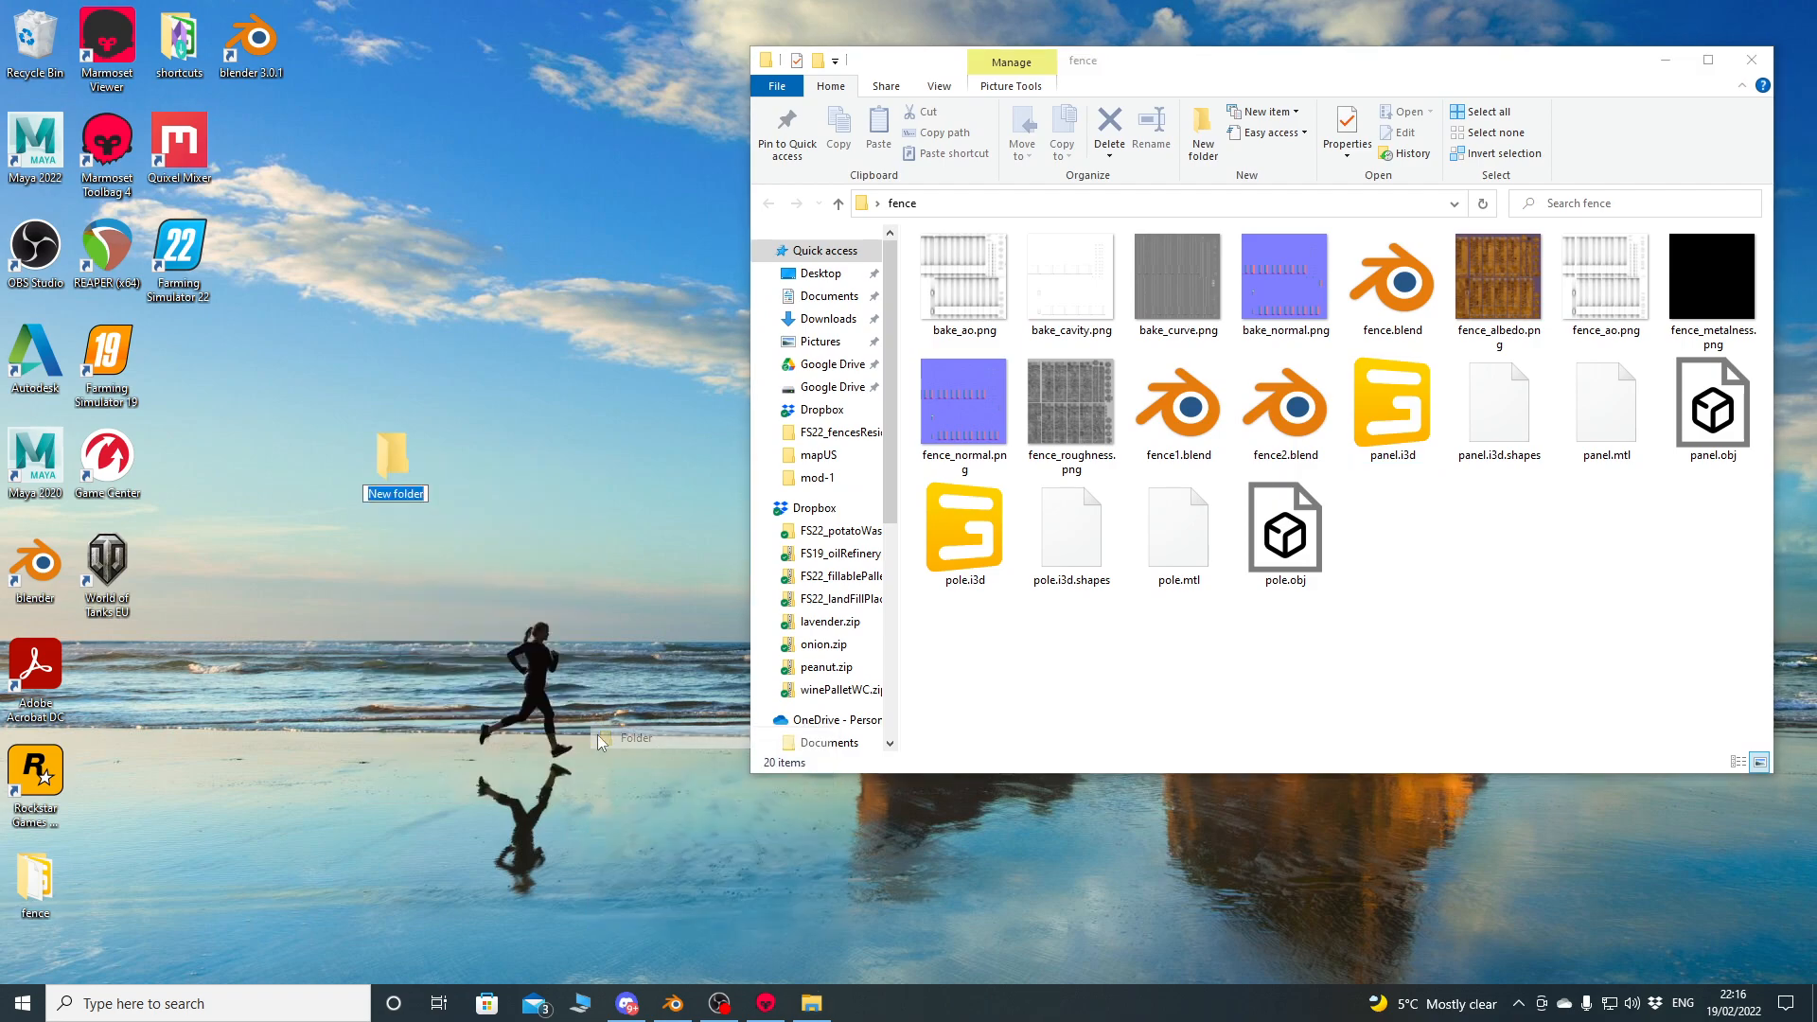
type("F")
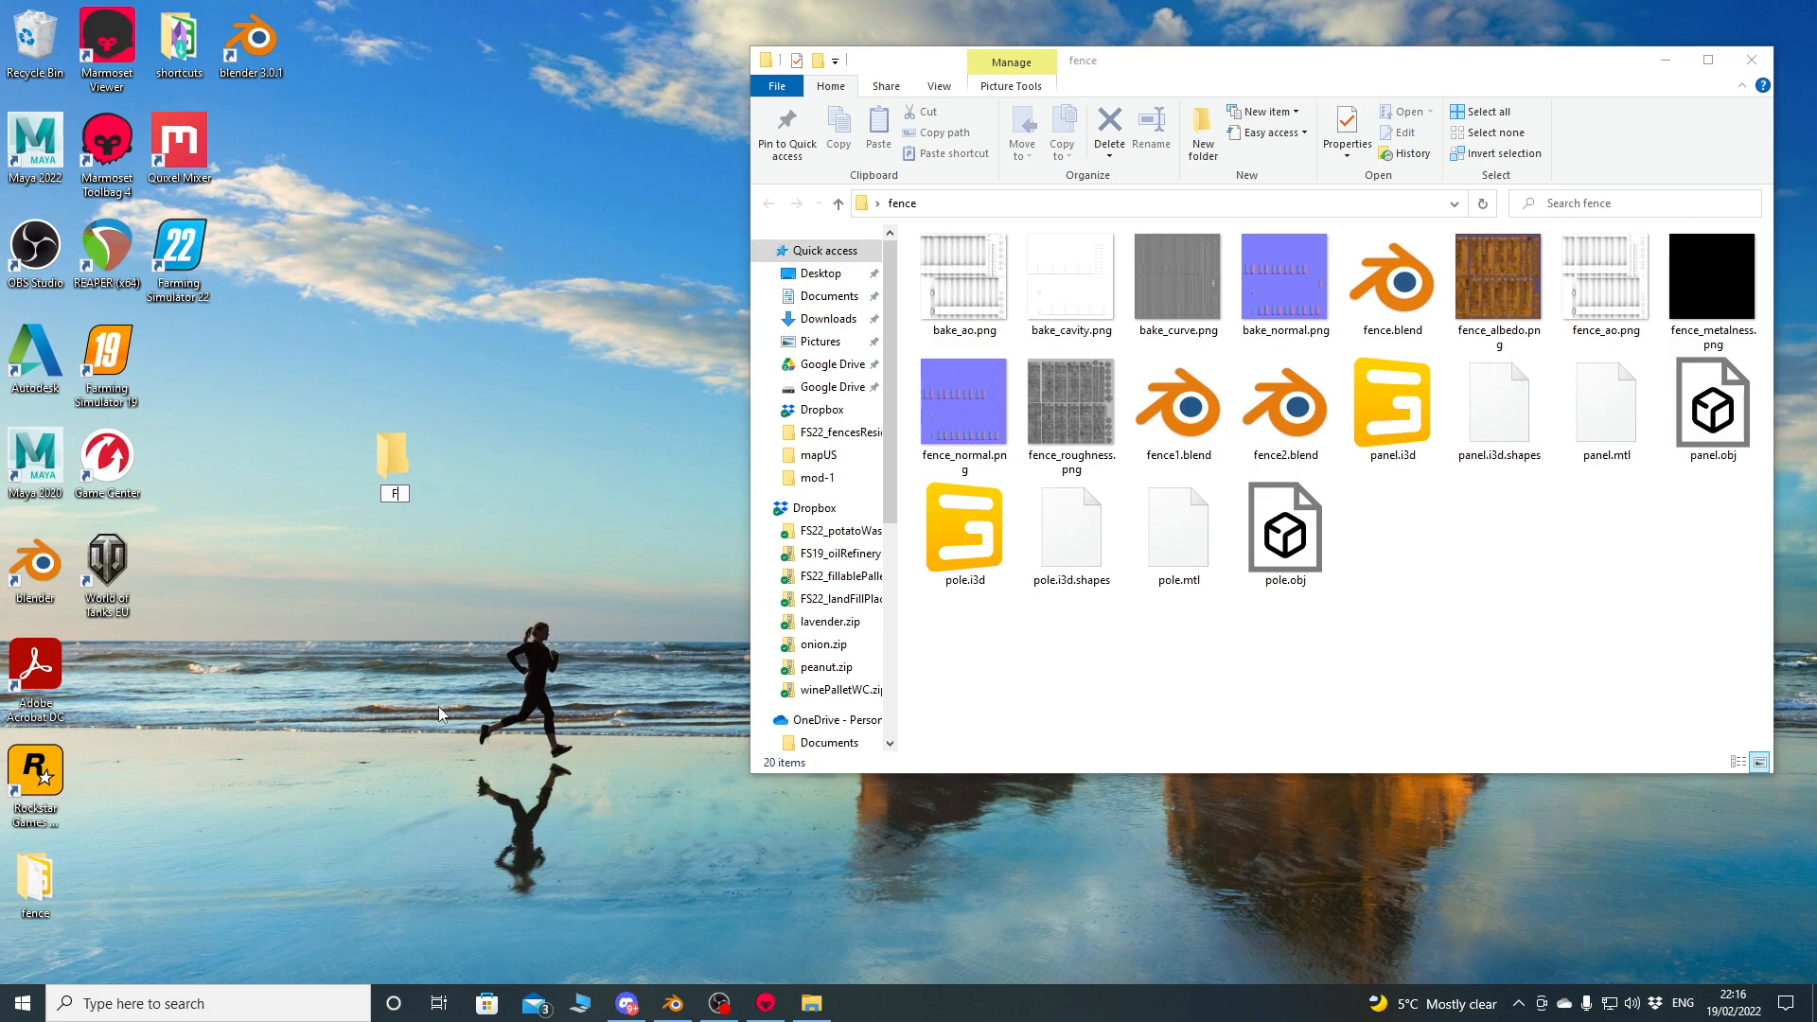
type("S22_fence")
key("Return")
Open the FS22_fence folder and arrange its window beside the fence folder window.
double_click(393, 457)
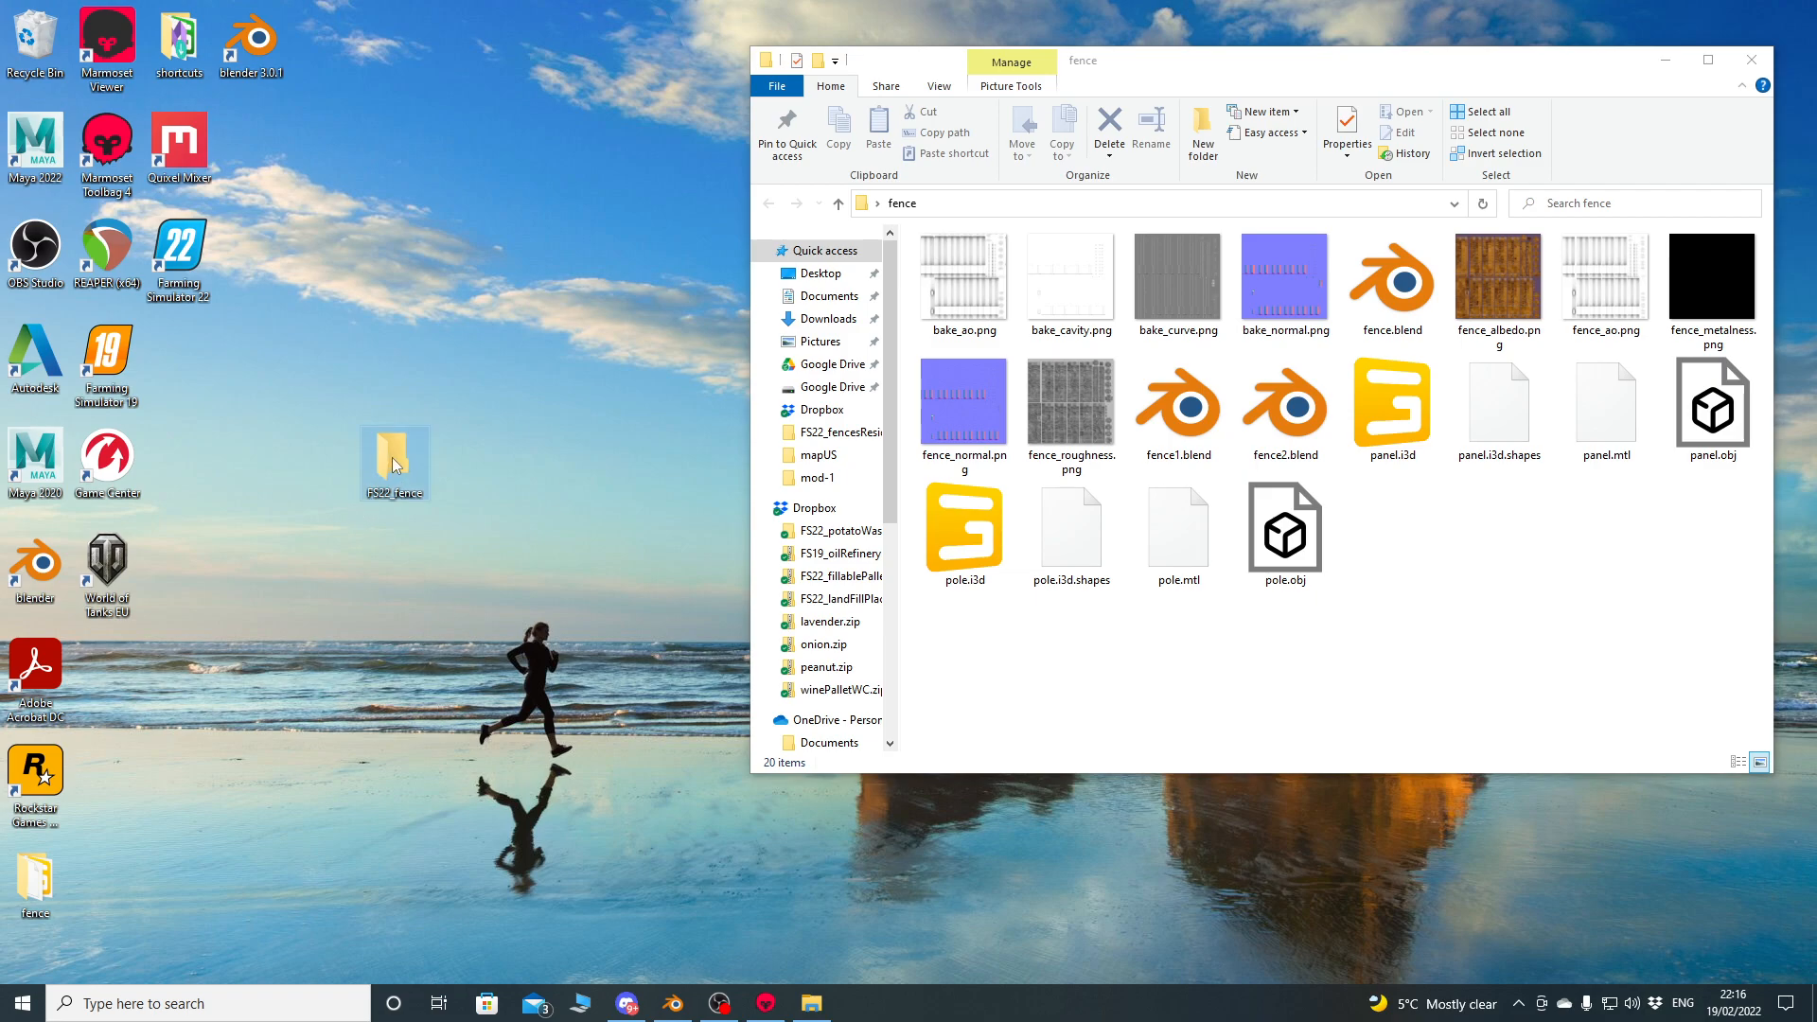
left_click_drag(1374, 87, 785, 84)
left_click(1511, 535)
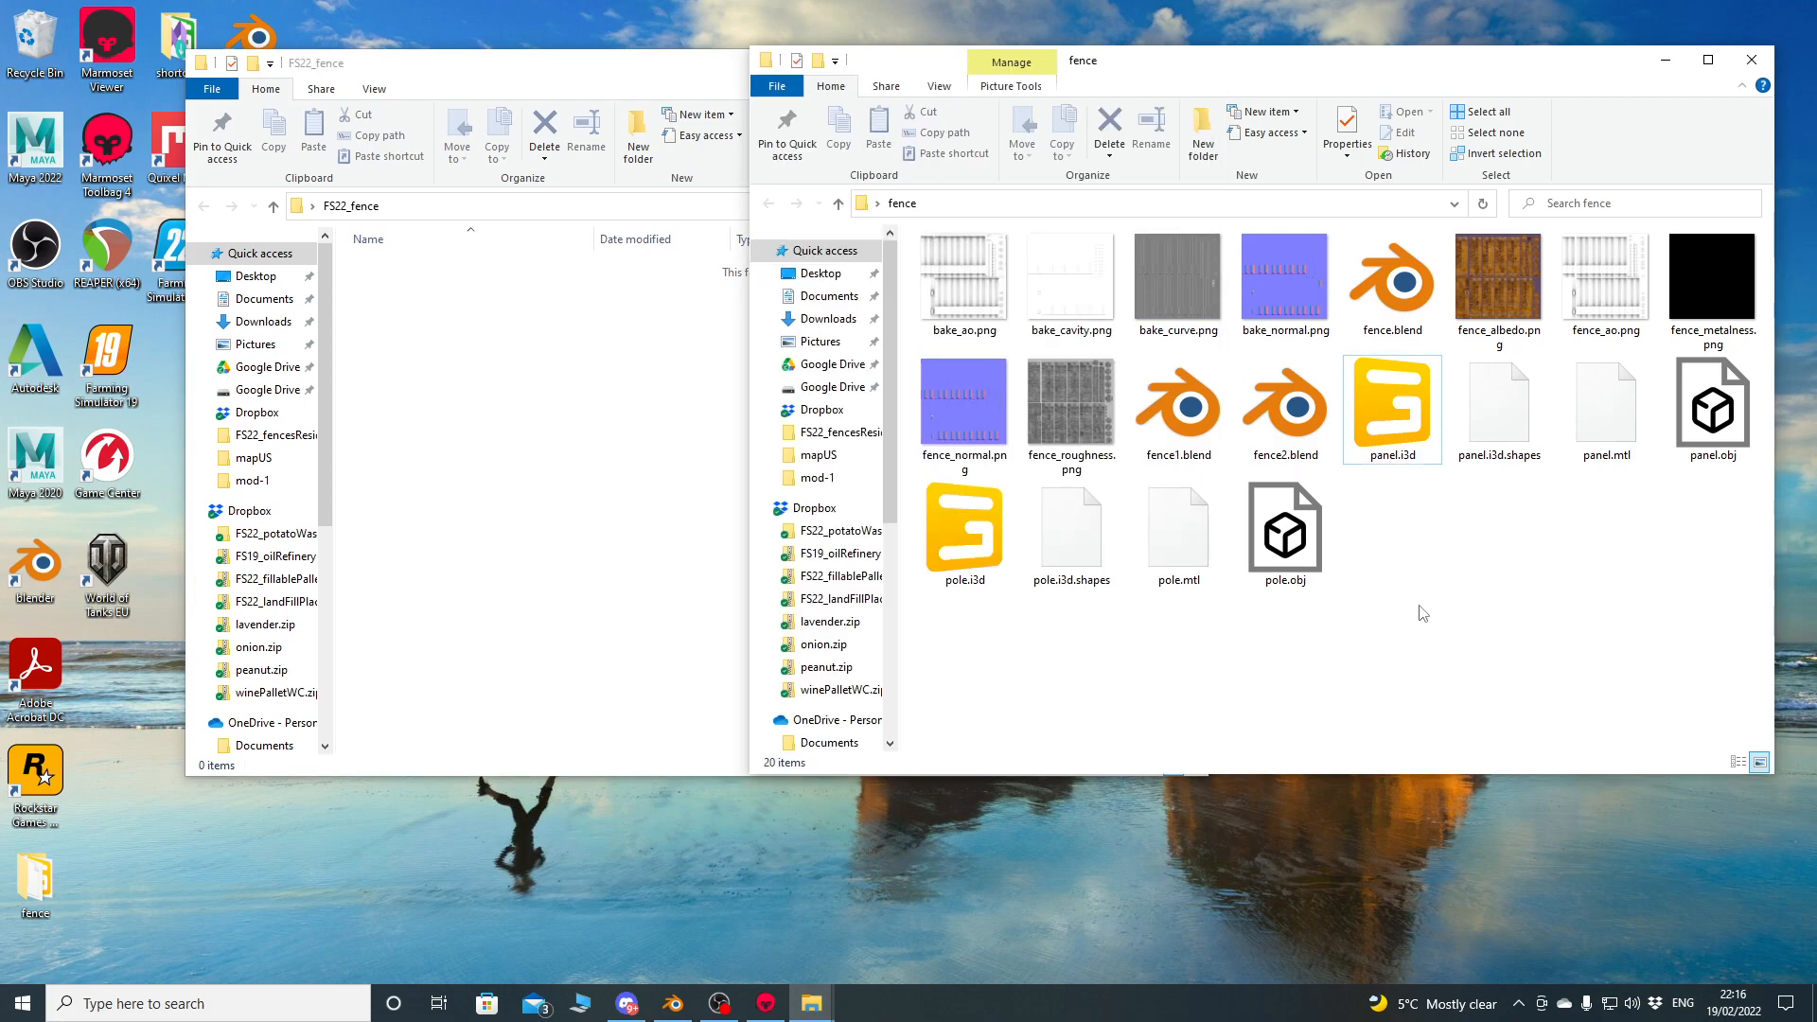
Open fence_albedo.png in paint.net and start saving it as fence_albedo.dds in the DirectDraw Surface format.
left_click(1498, 284)
key("Return")
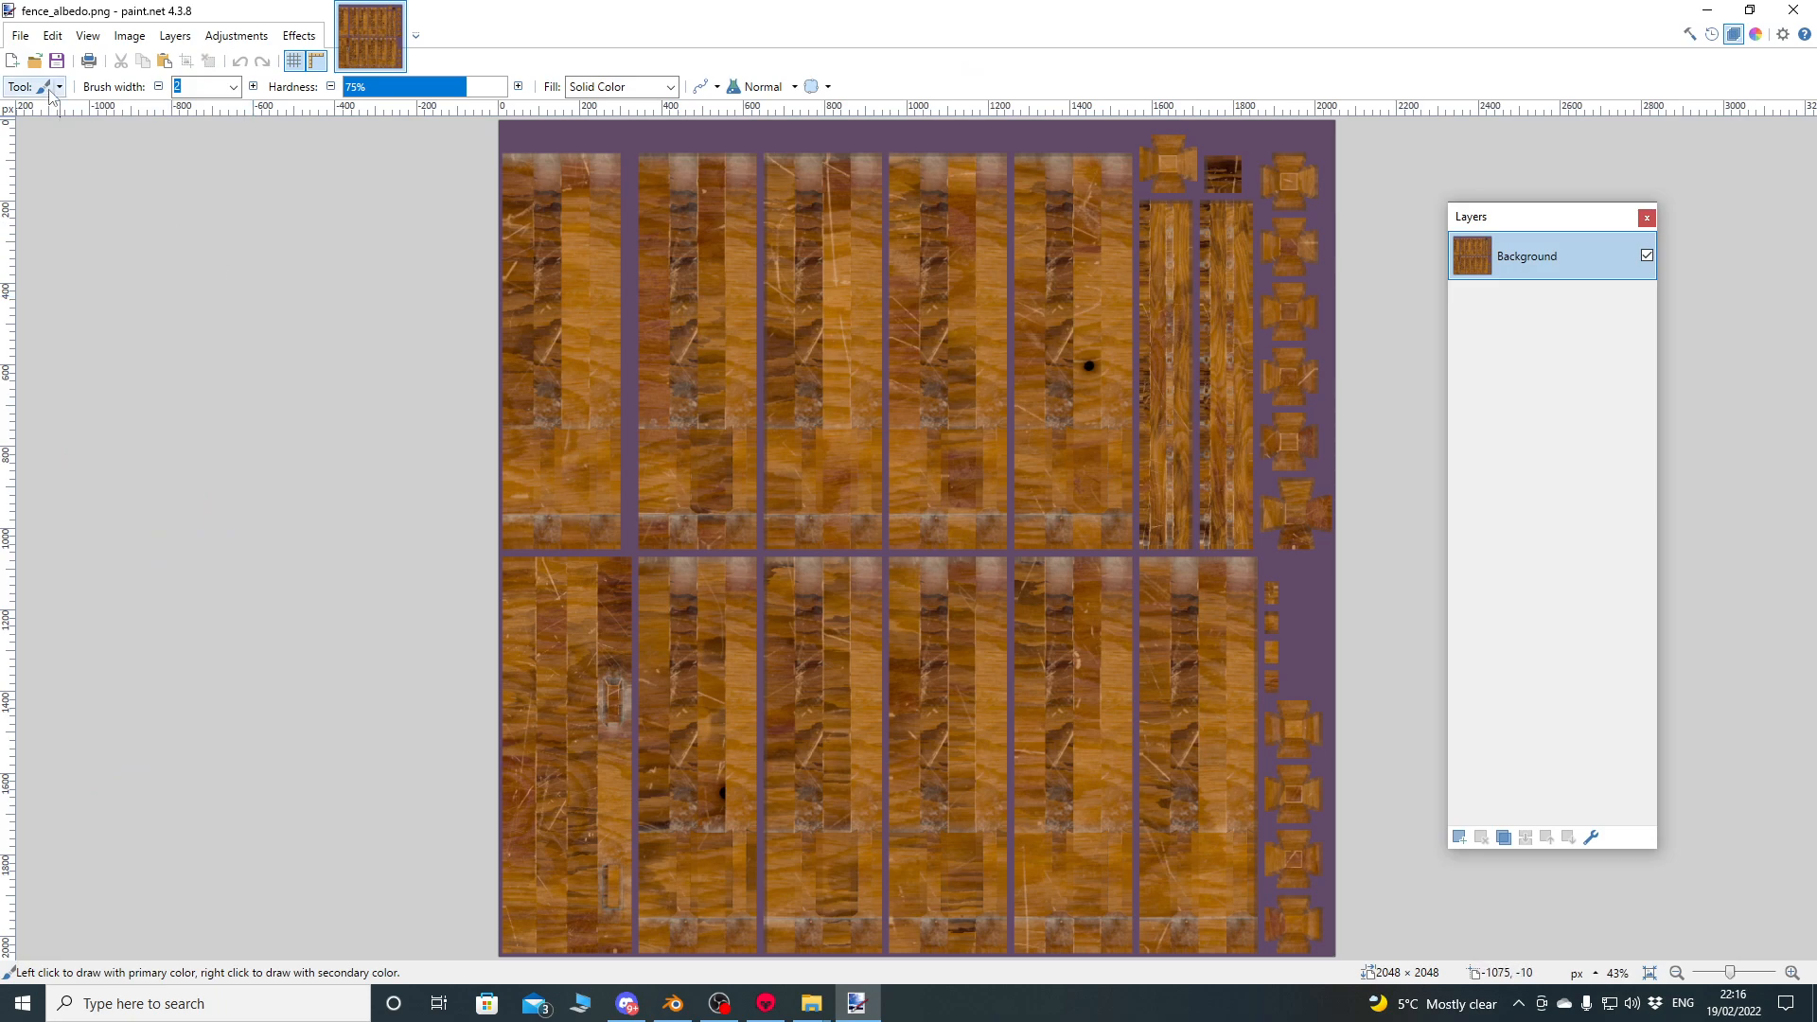
left_click(20, 35)
left_click(57, 179)
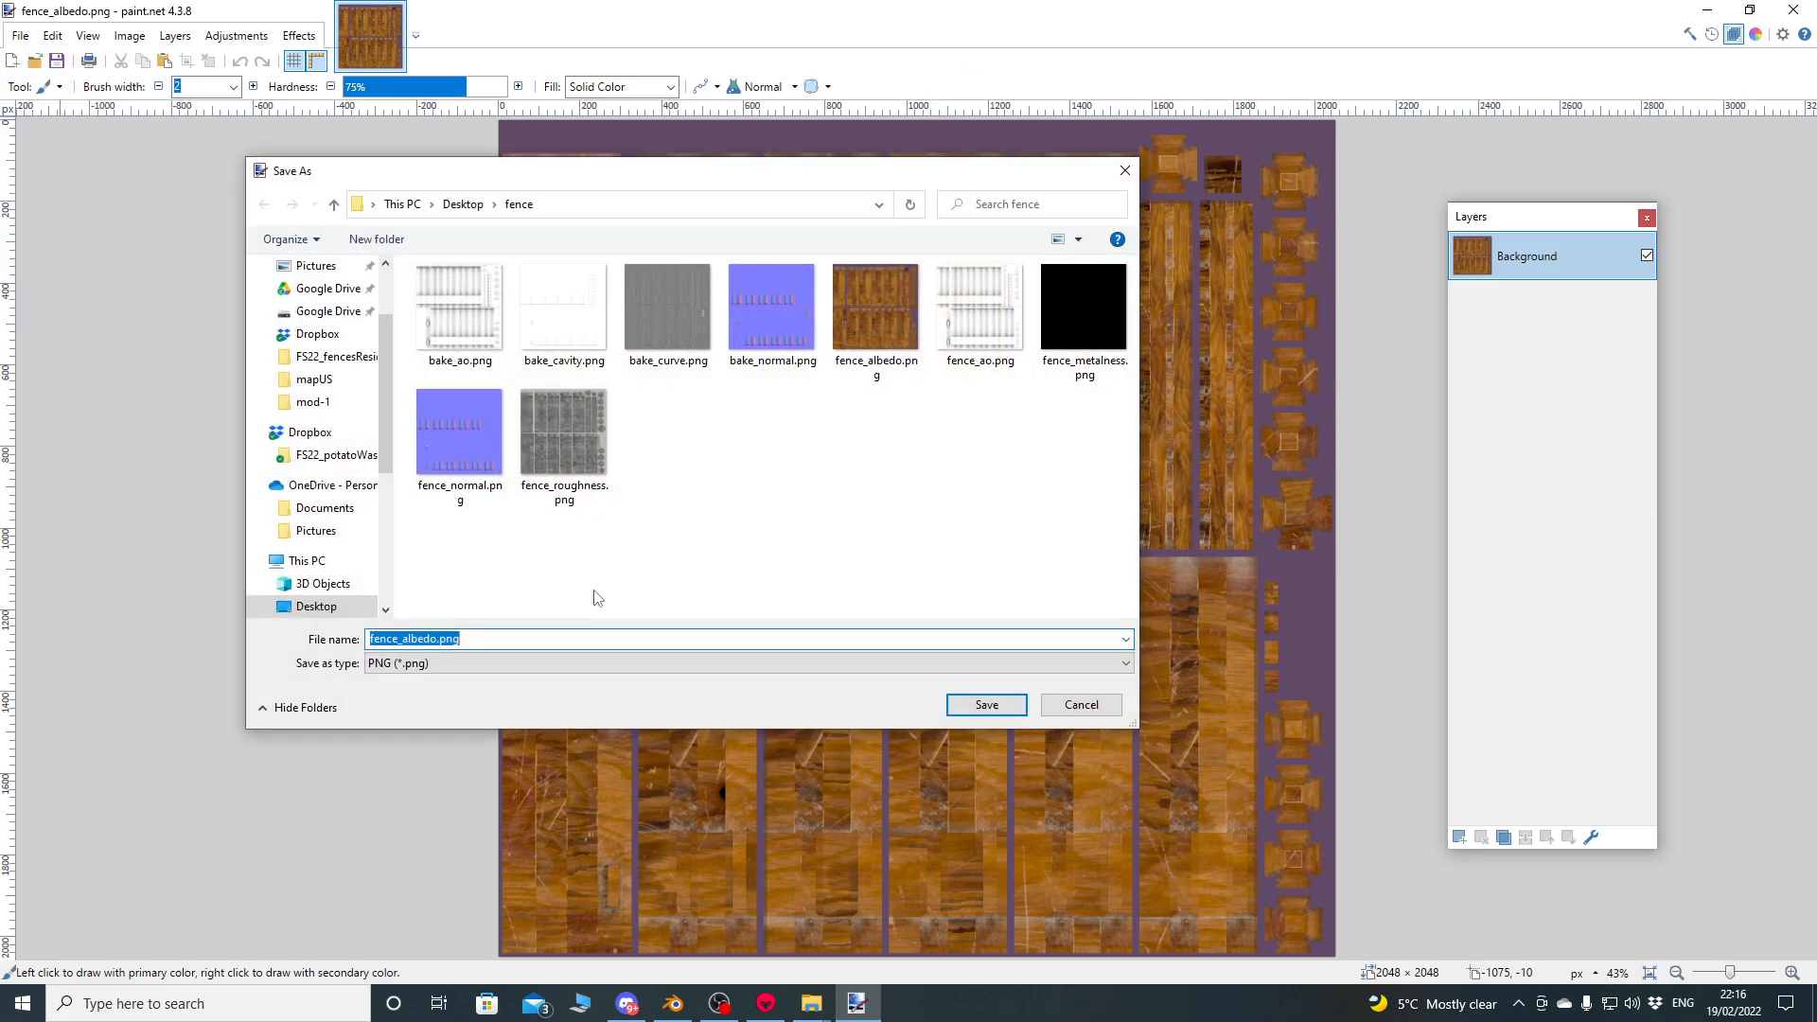
left_click(568, 662)
left_click(546, 774)
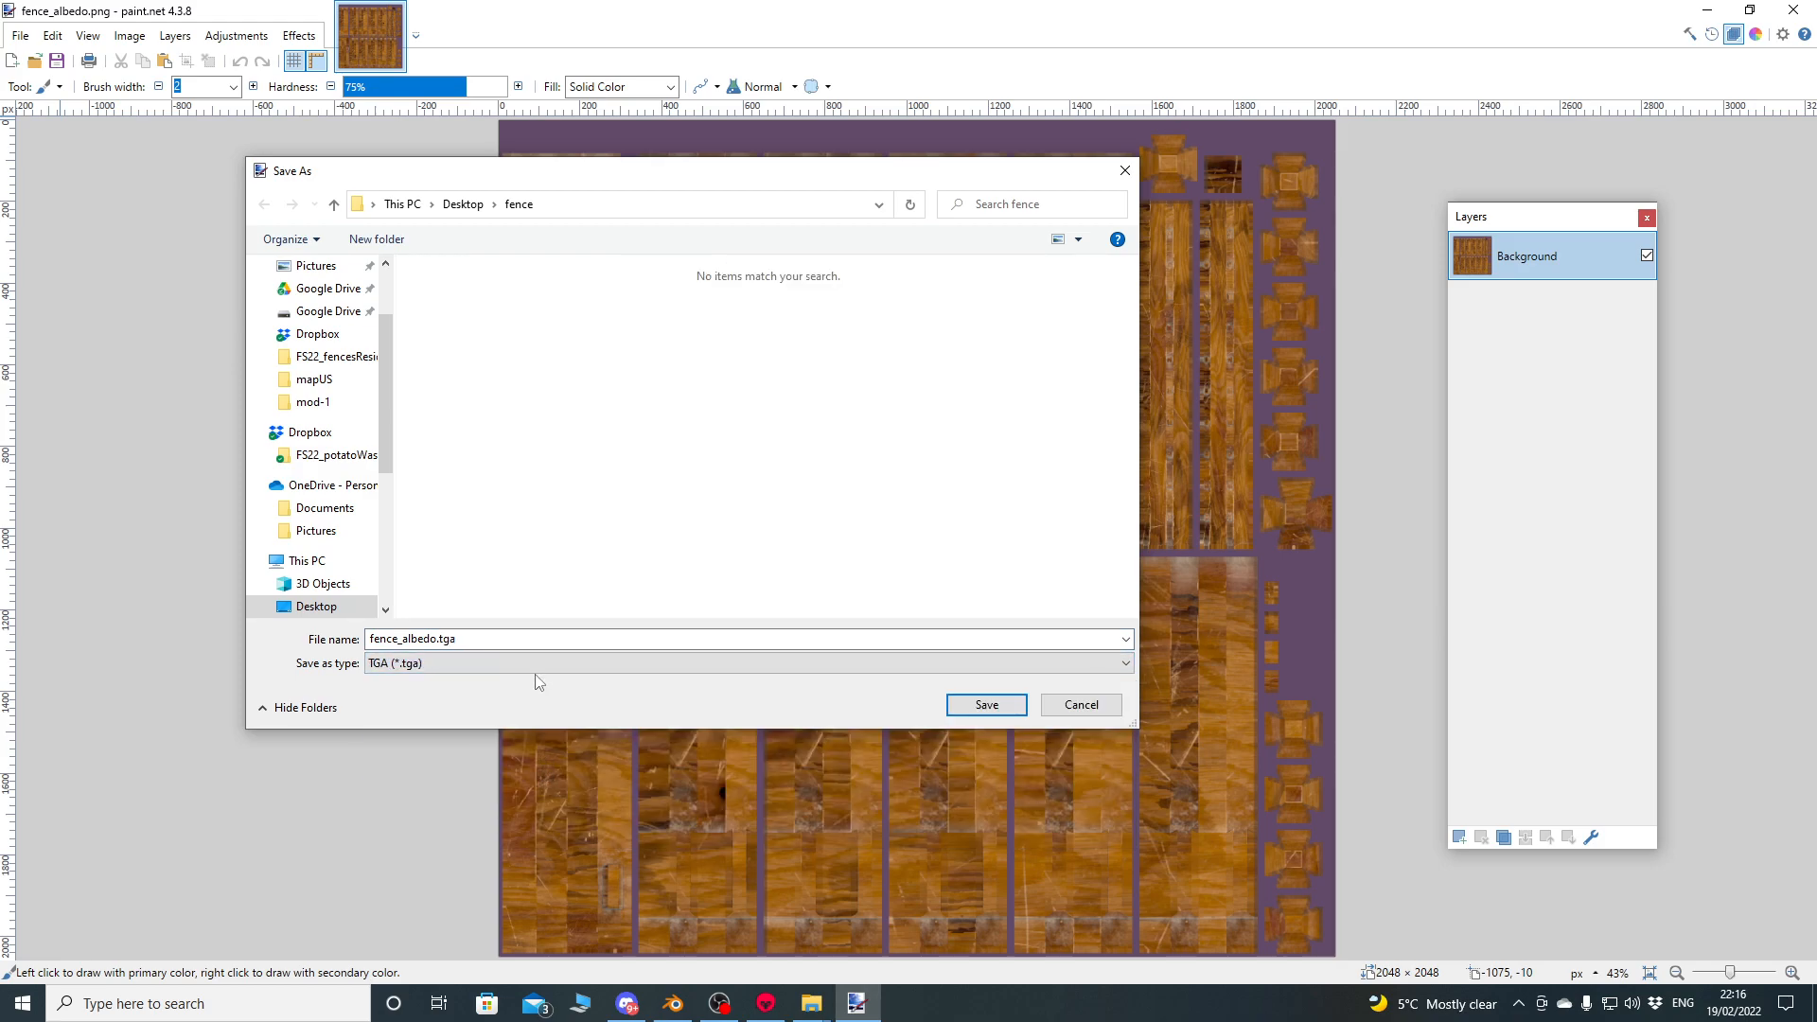
left_click(526, 664)
left_click(572, 782)
left_click(986, 705)
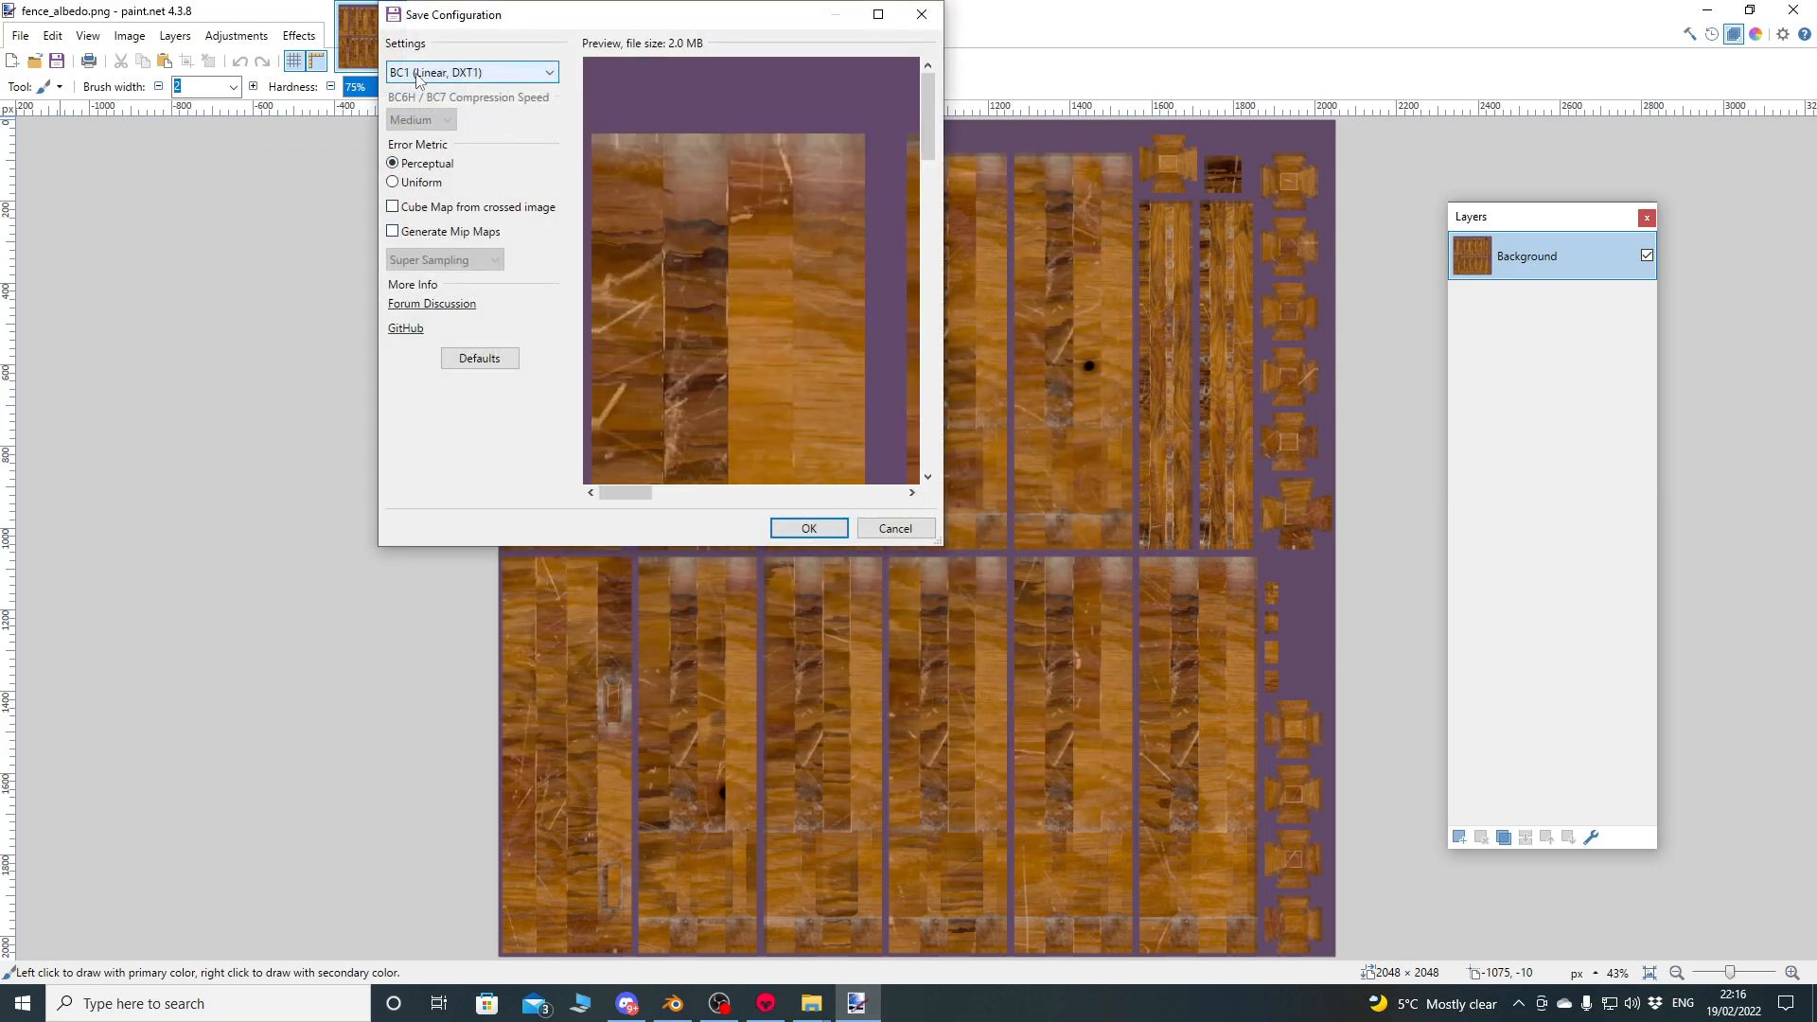
Save fence_albedo.dds as BC1 (Linear, DXT1) with generated mip maps, and move it into the FS22_fence folder.
left_click(417, 232)
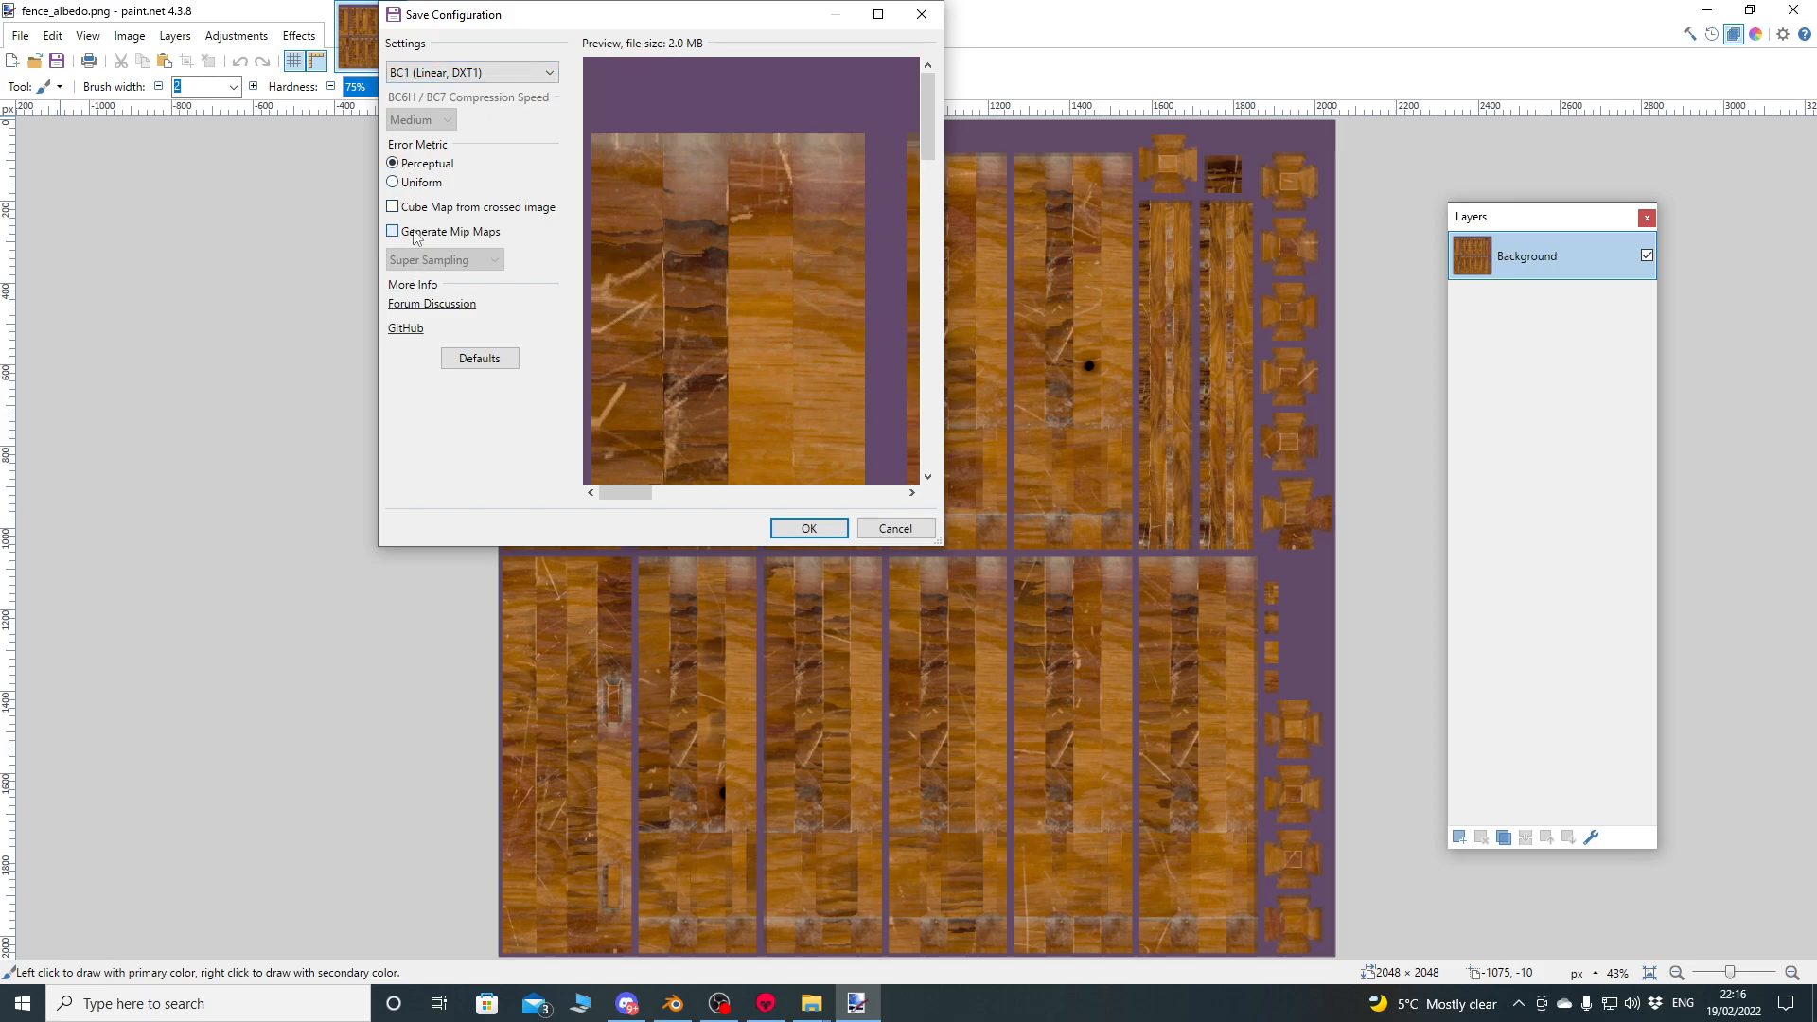
left_click(809, 529)
left_click(1794, 9)
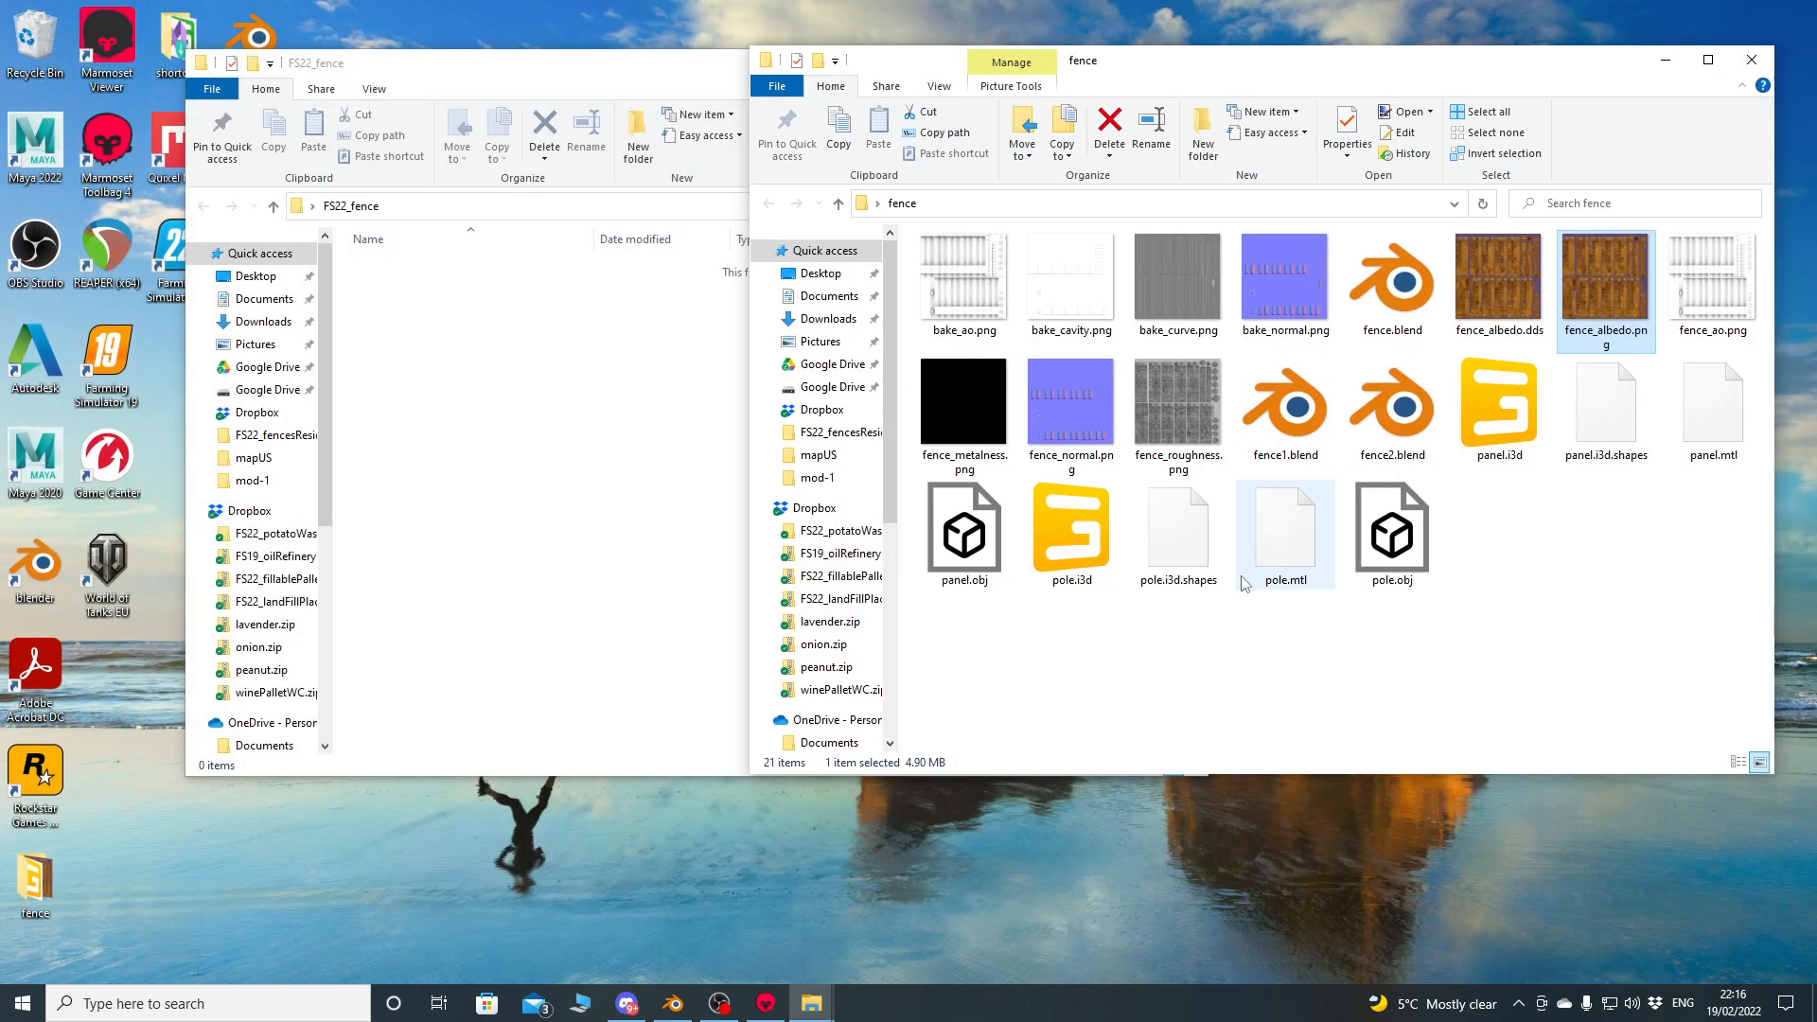
left_click_drag(1498, 284, 494, 430)
left_click(1492, 575)
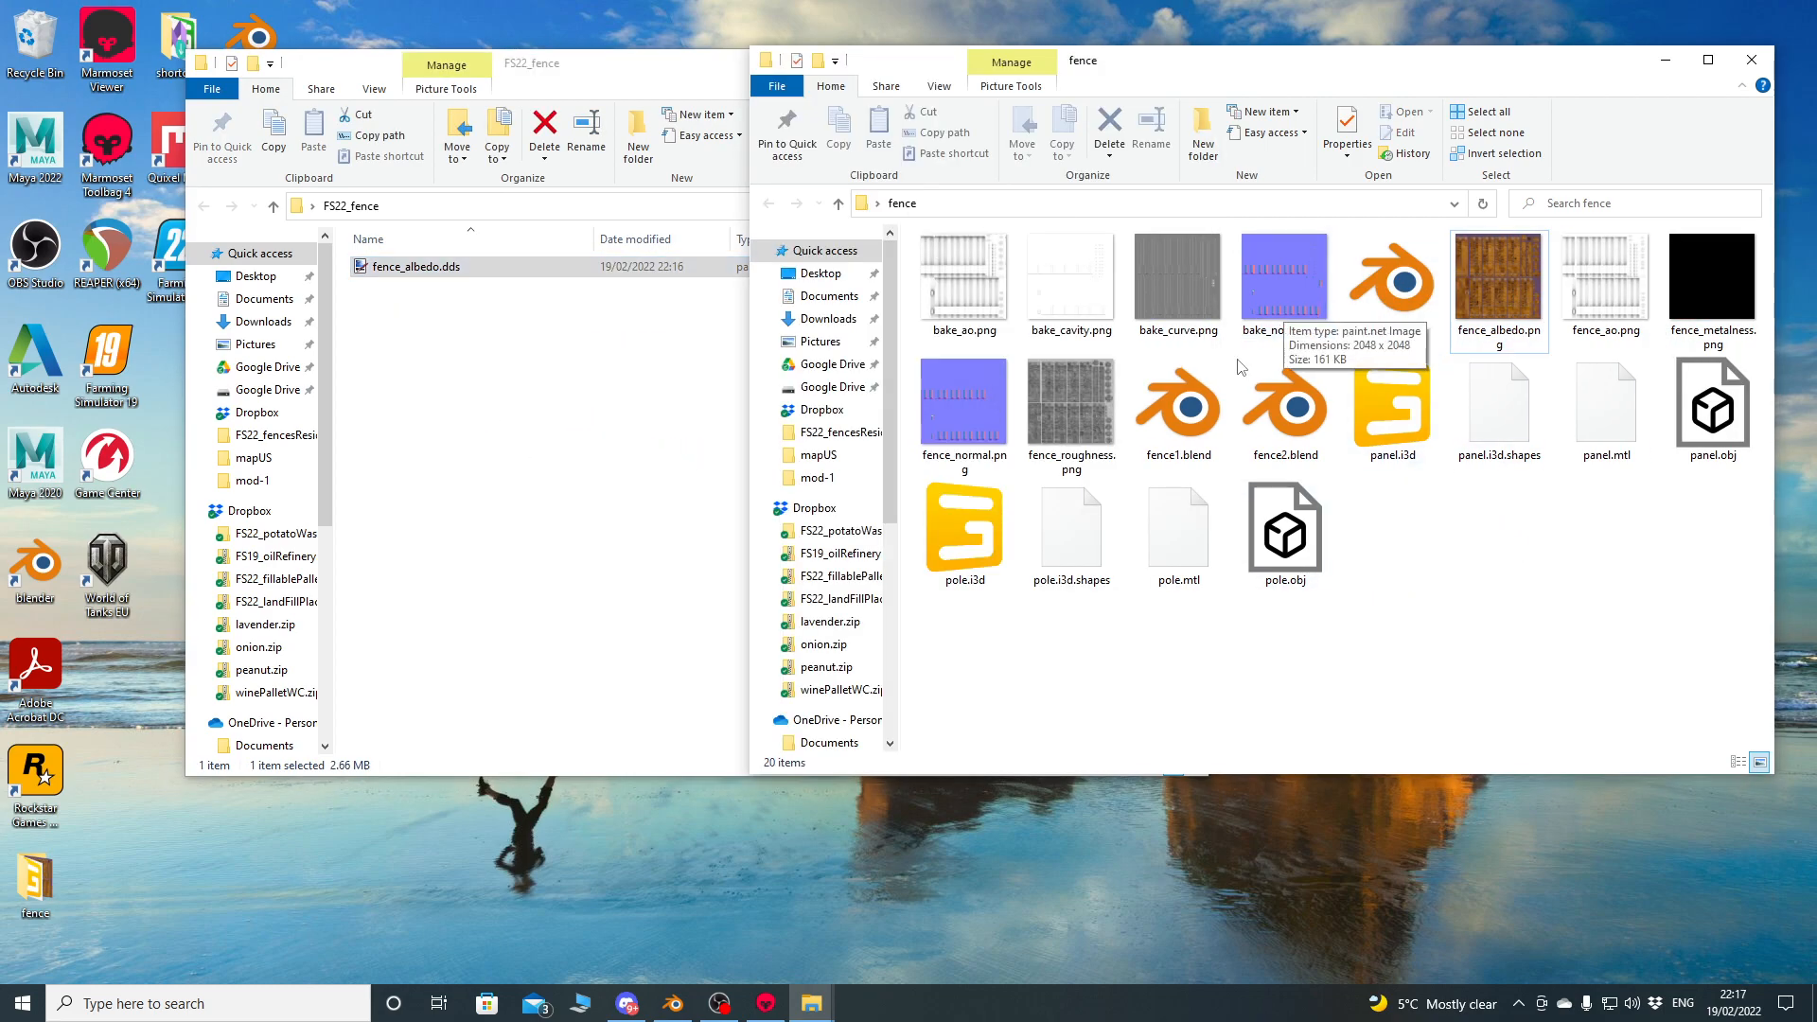
Convert fence_normal.png to a BC1 (Linear, DXT1) DDS with mip maps and move fence_normal.dds into the FS22_fence folder.
double_click(942, 414)
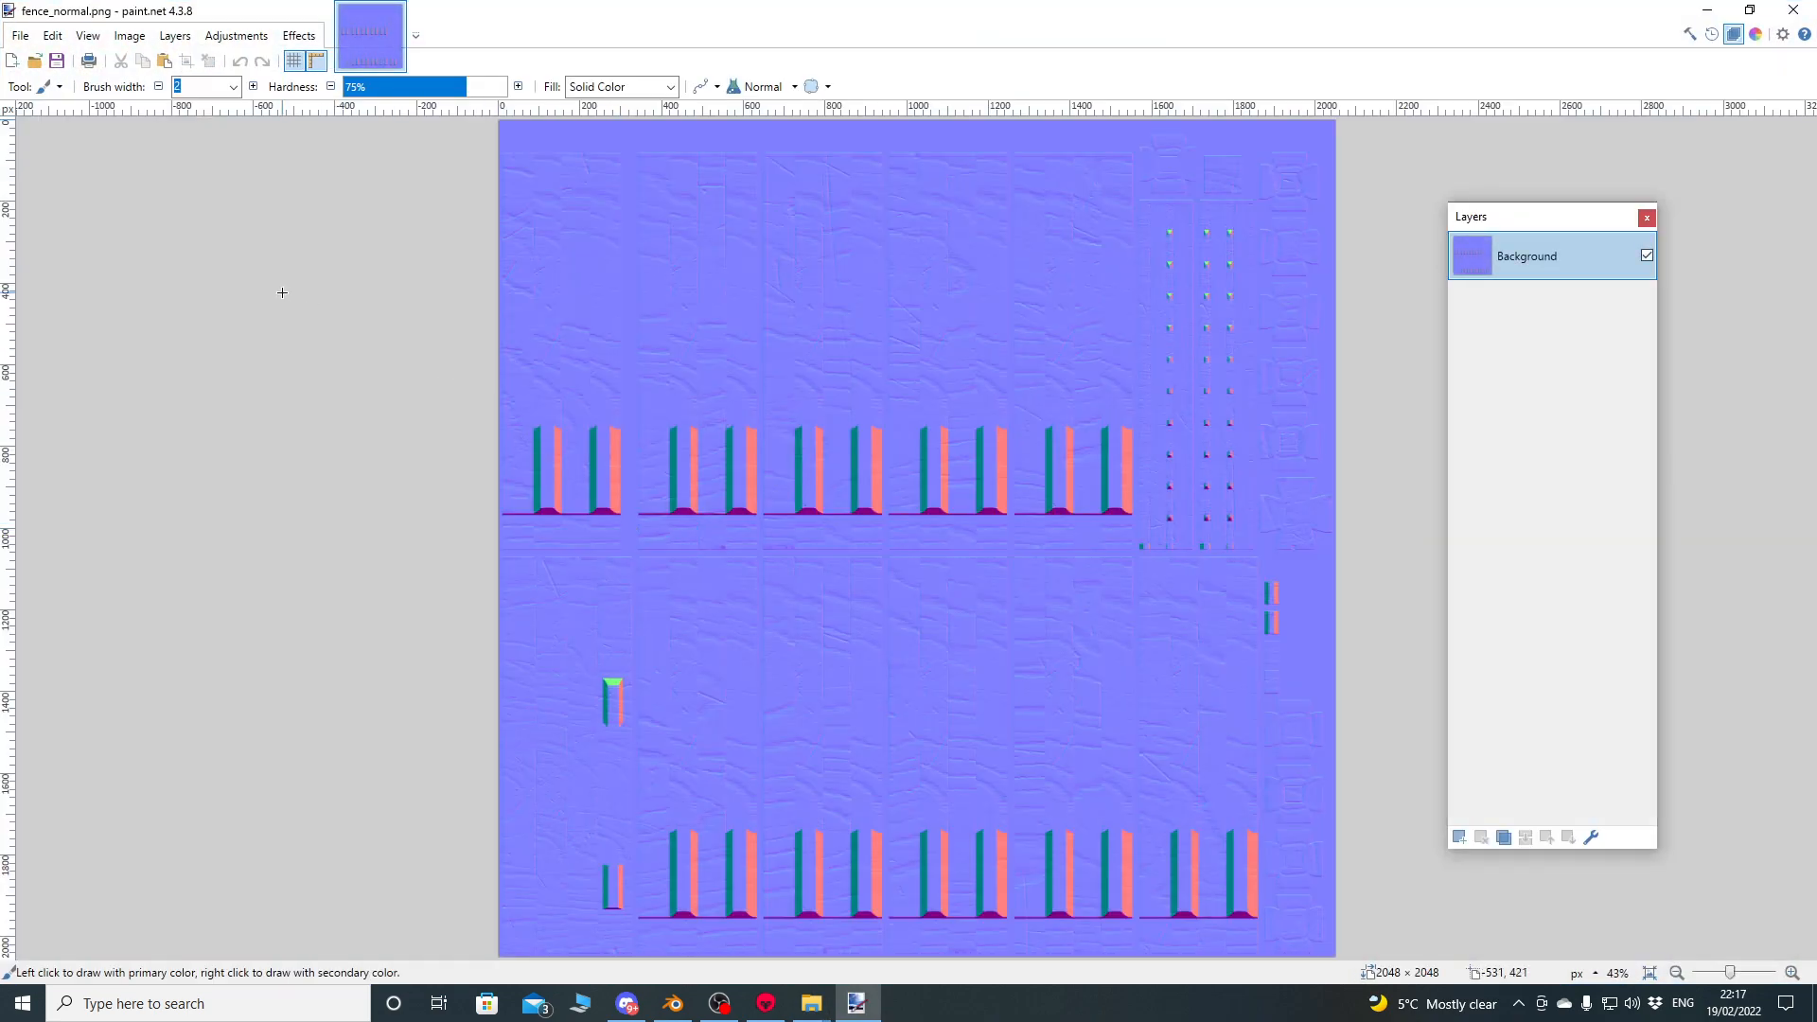
left_click(20, 35)
left_click(59, 179)
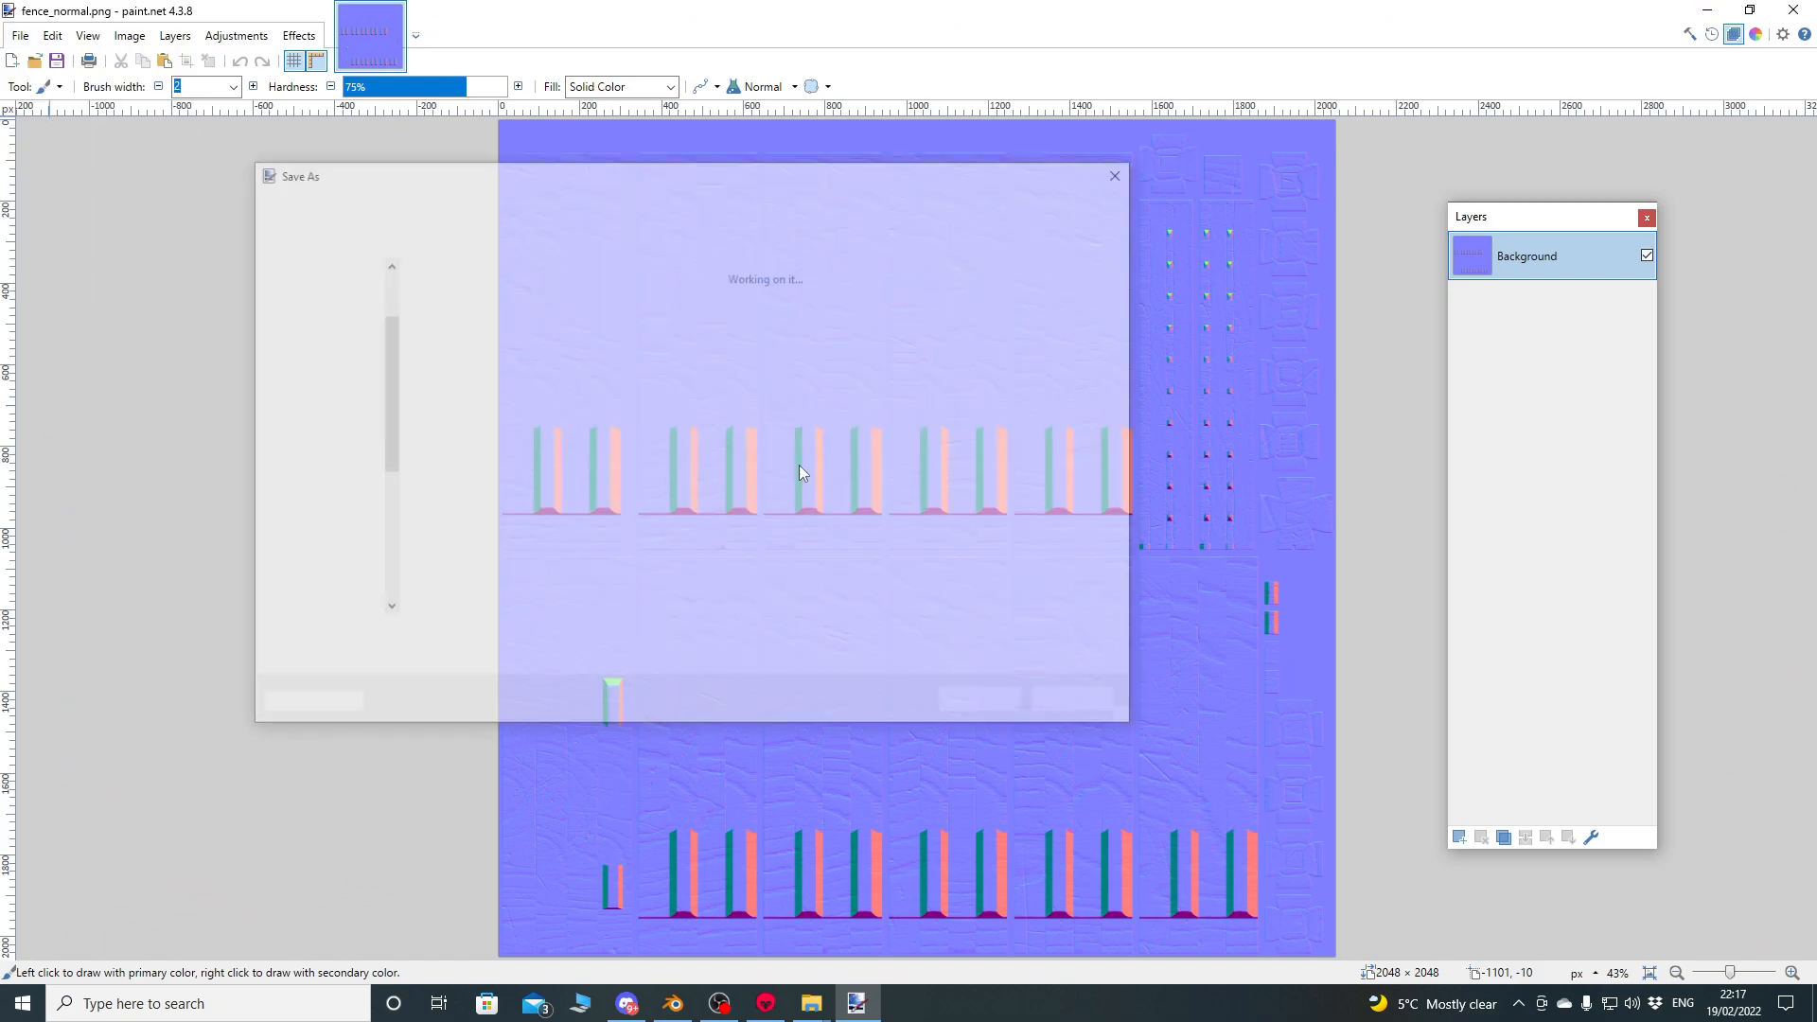
left_click(530, 666)
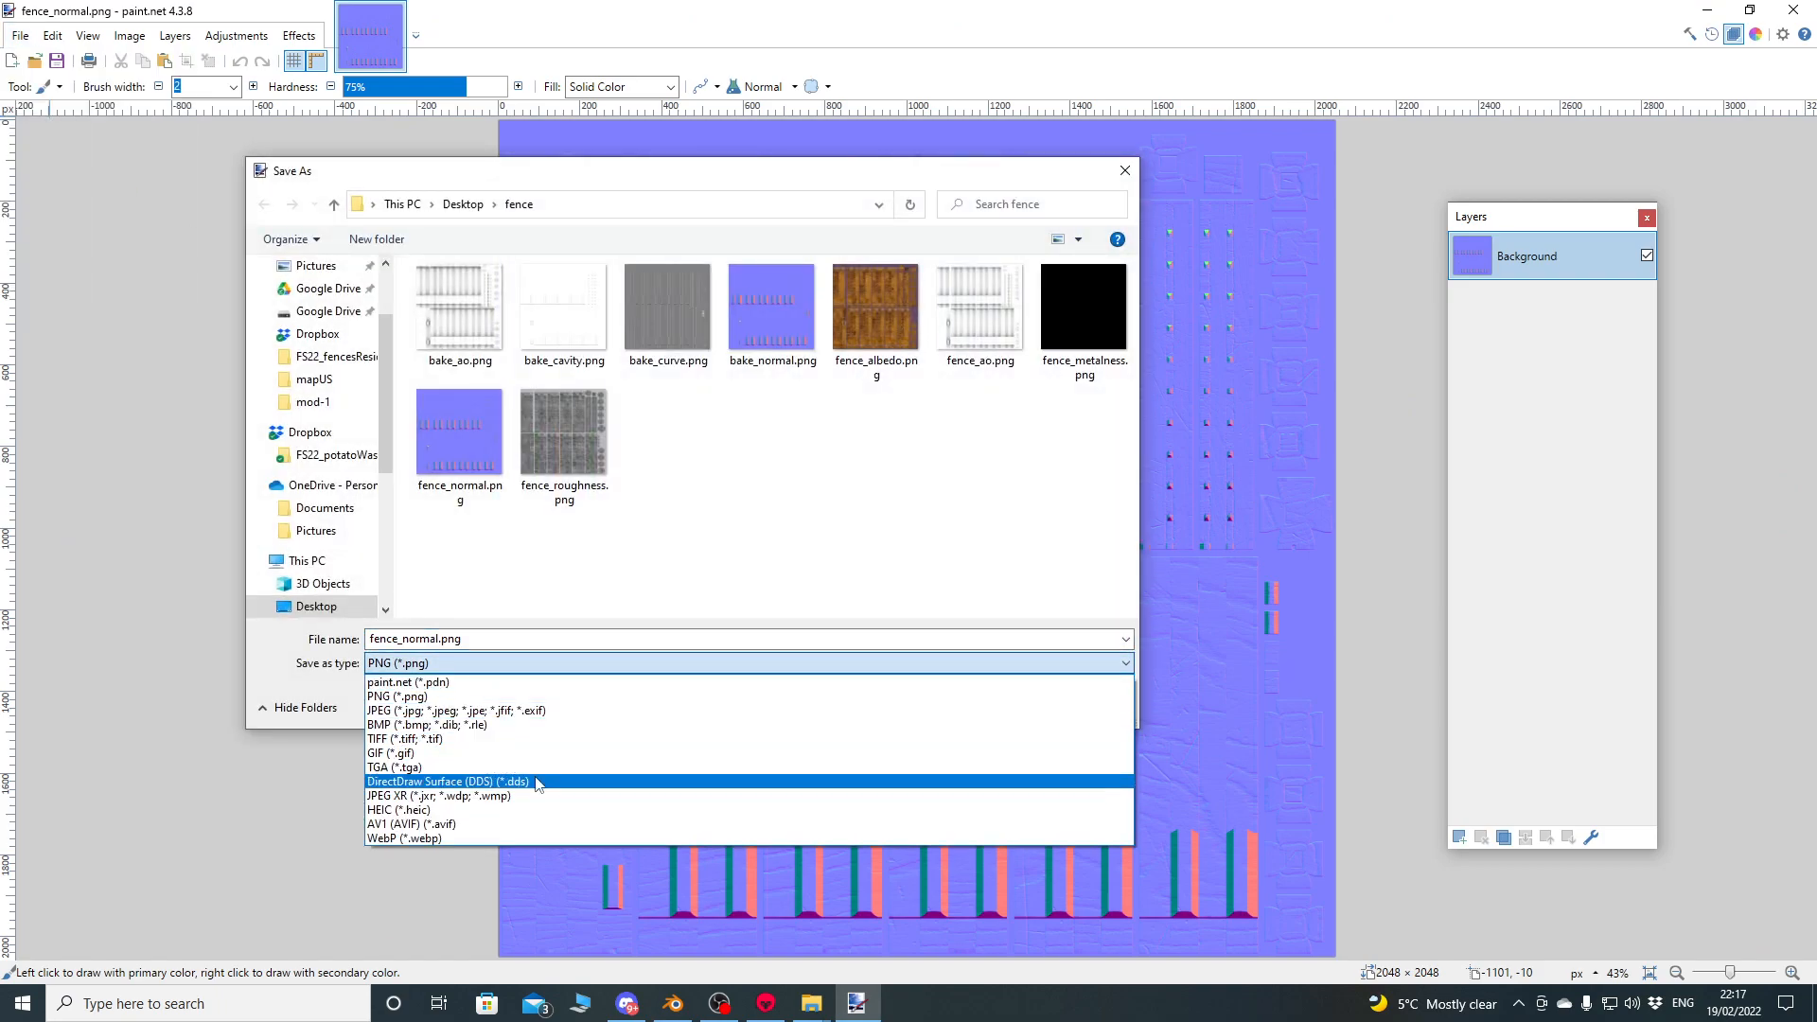
left_click(445, 774)
left_click(983, 705)
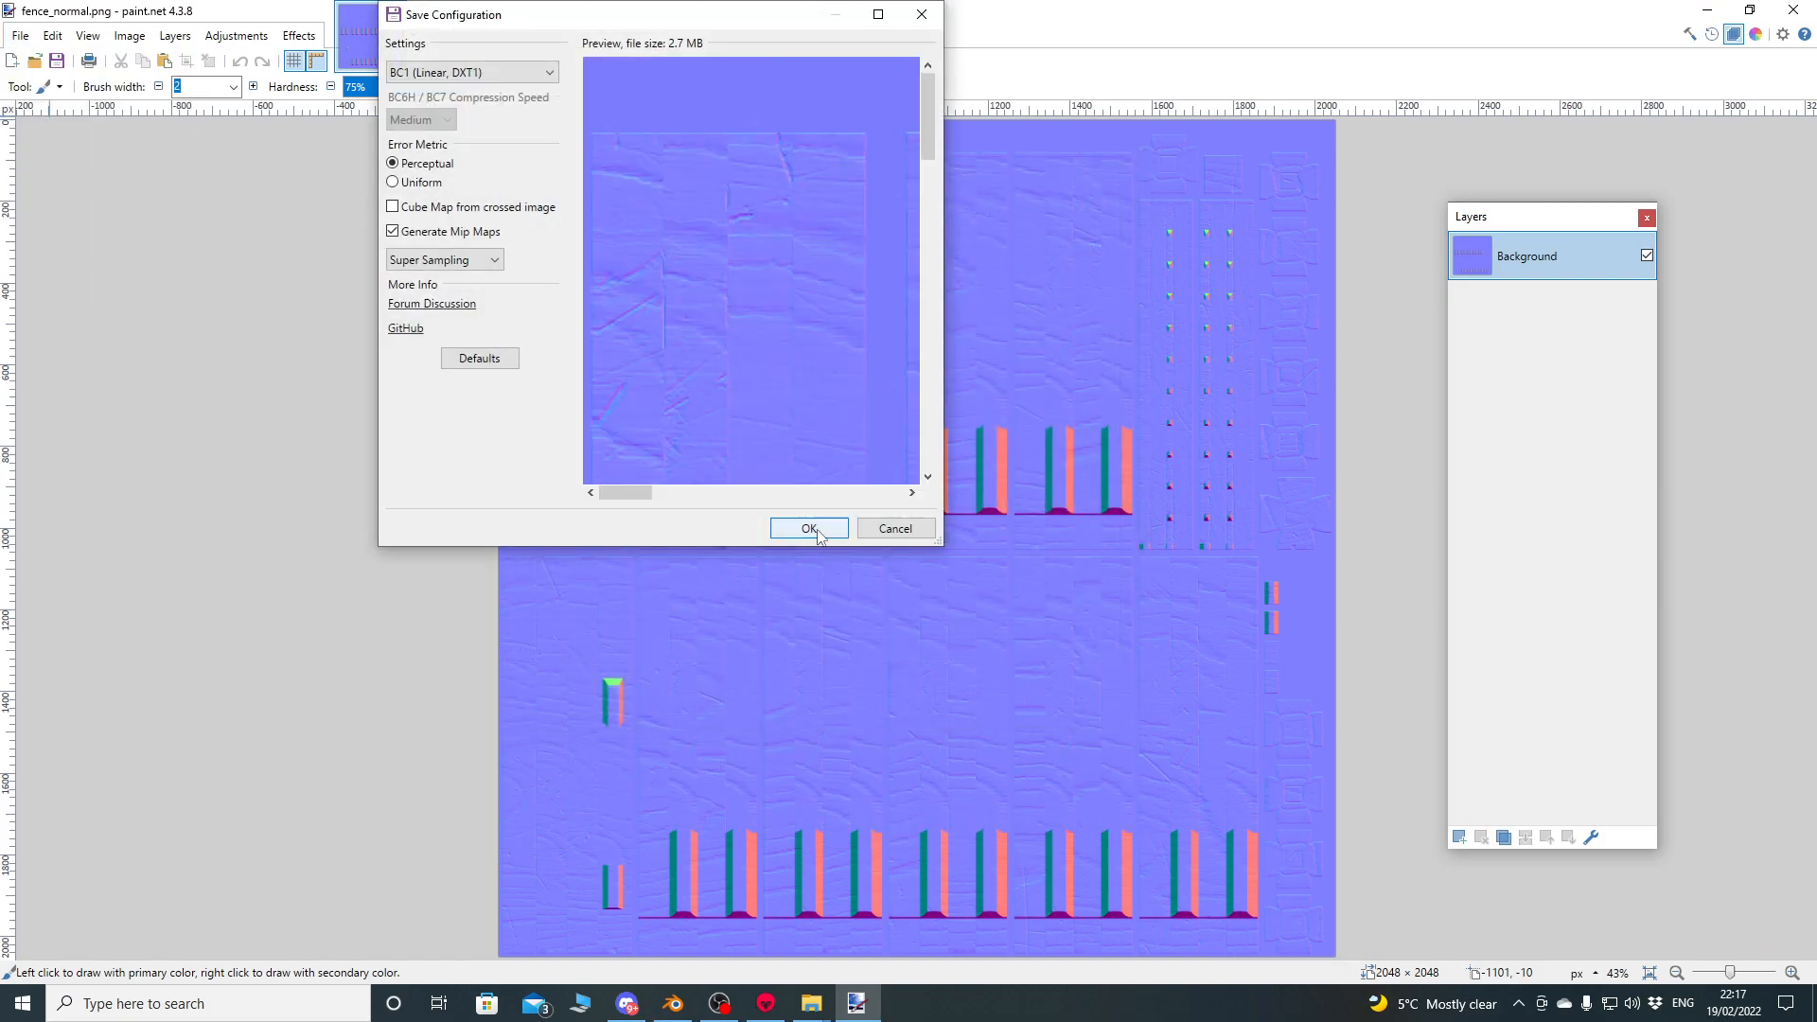
left_click(809, 528)
left_click_drag(962, 405, 548, 507)
left_click(1468, 653)
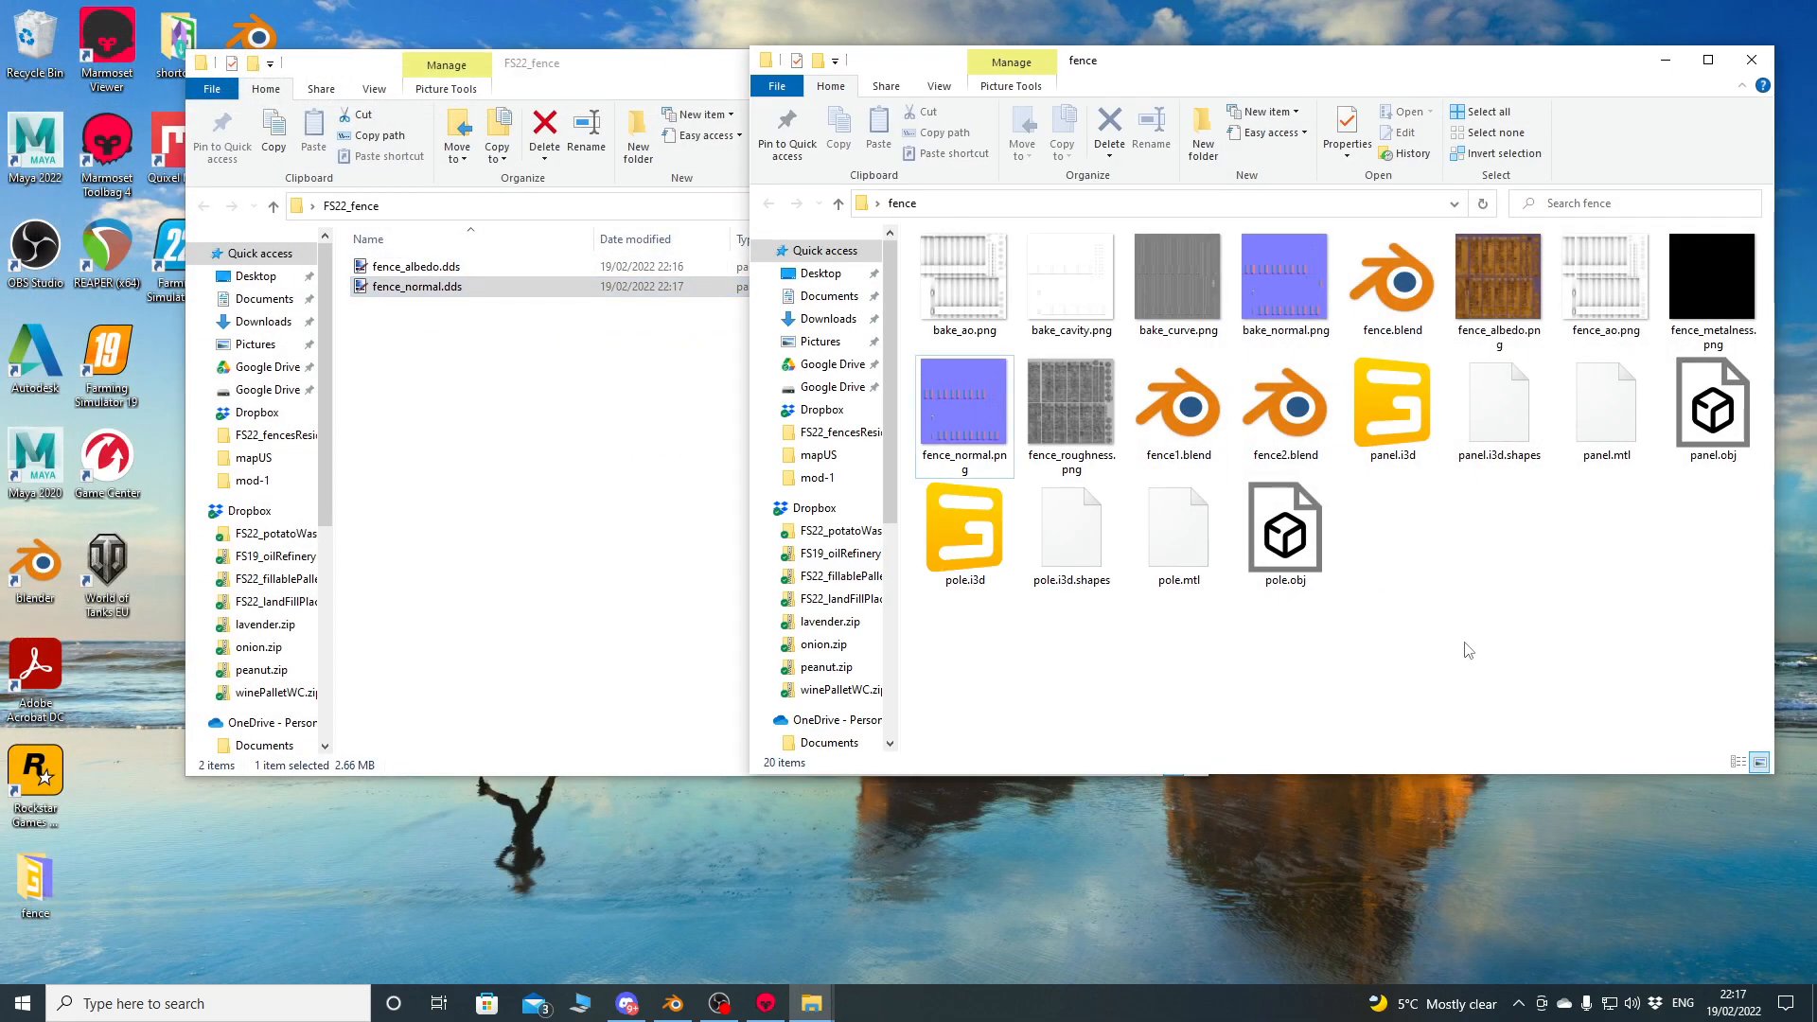
Launch GIMP and lower its window so the fence folder's files stay reachable above it.
left_click(237, 1005)
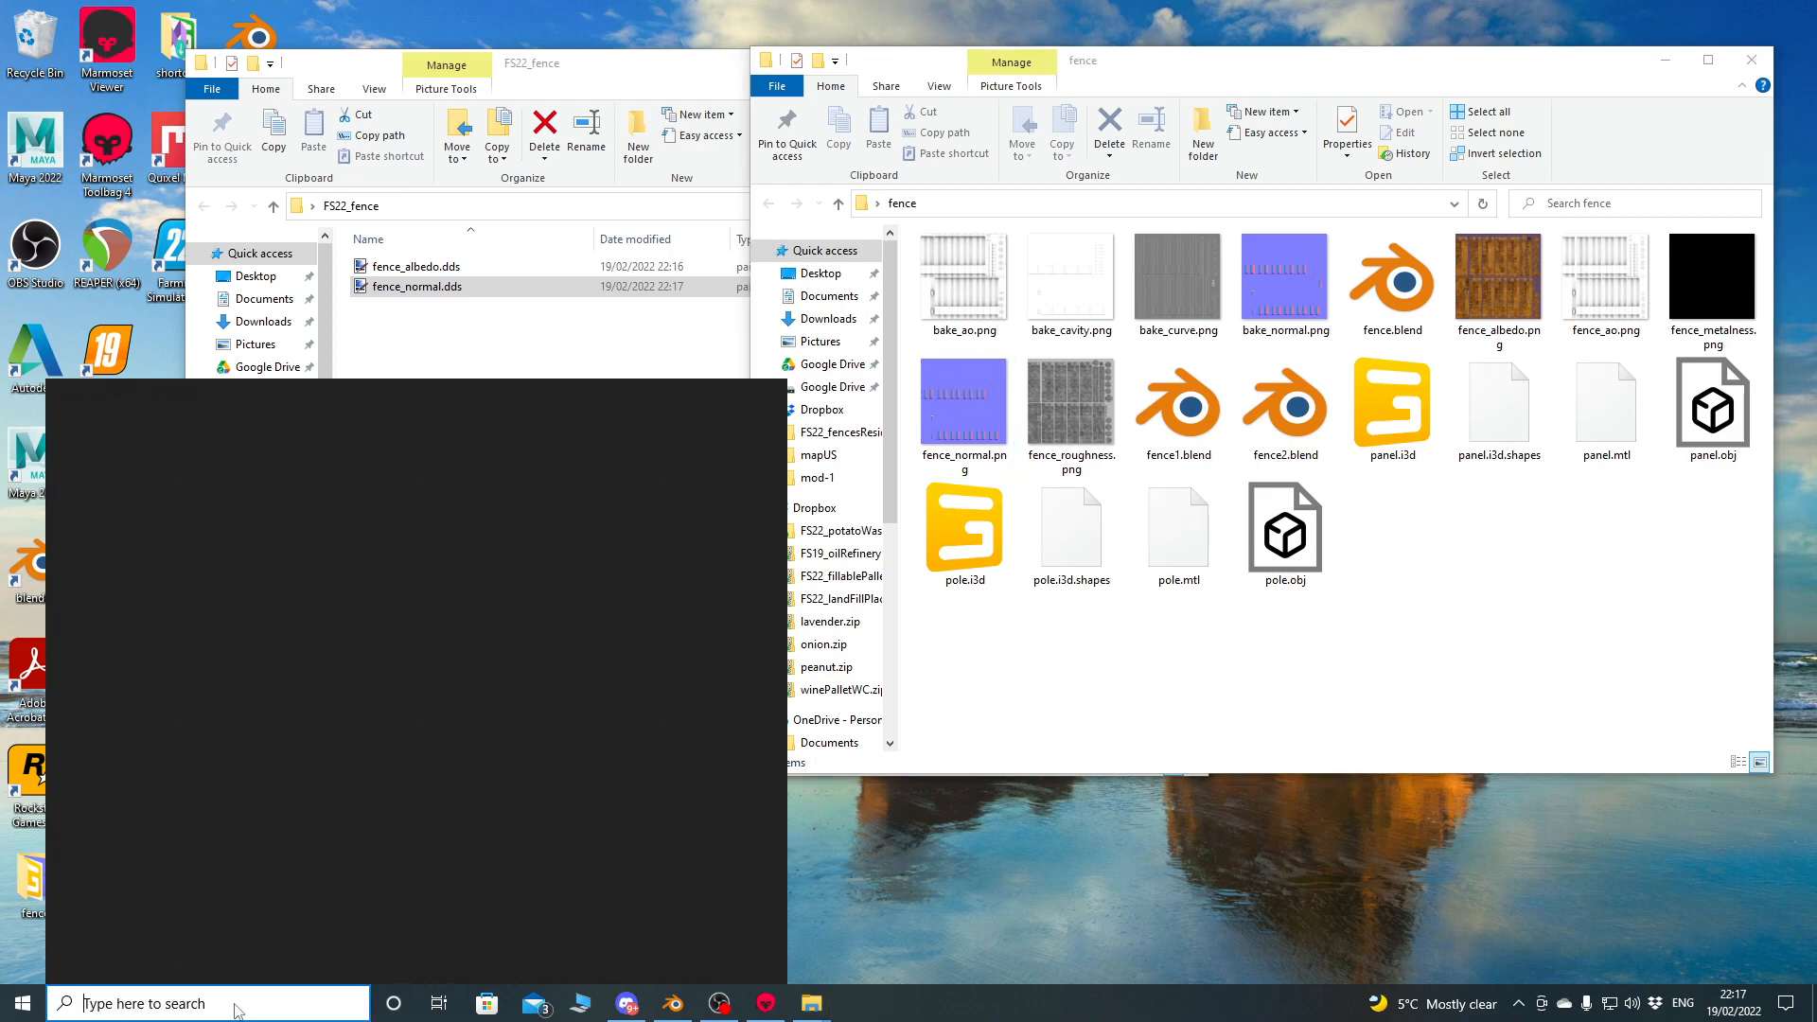
type("gimp")
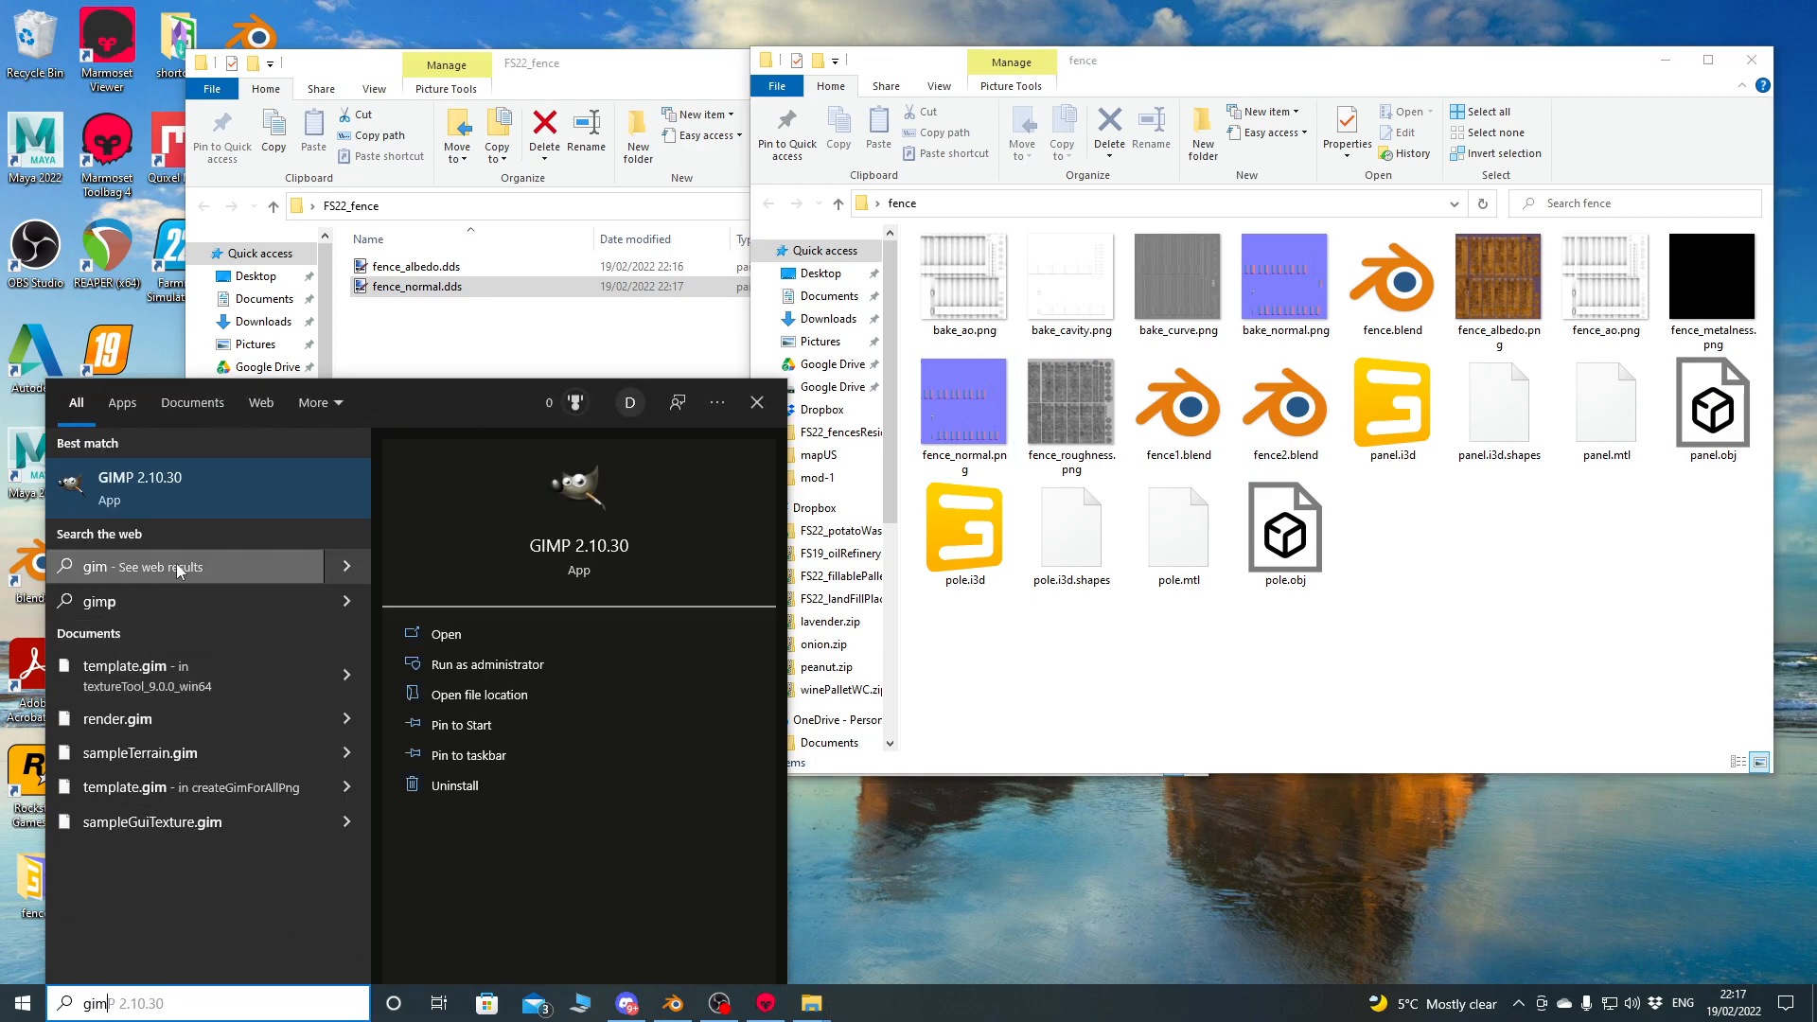
key("Escape")
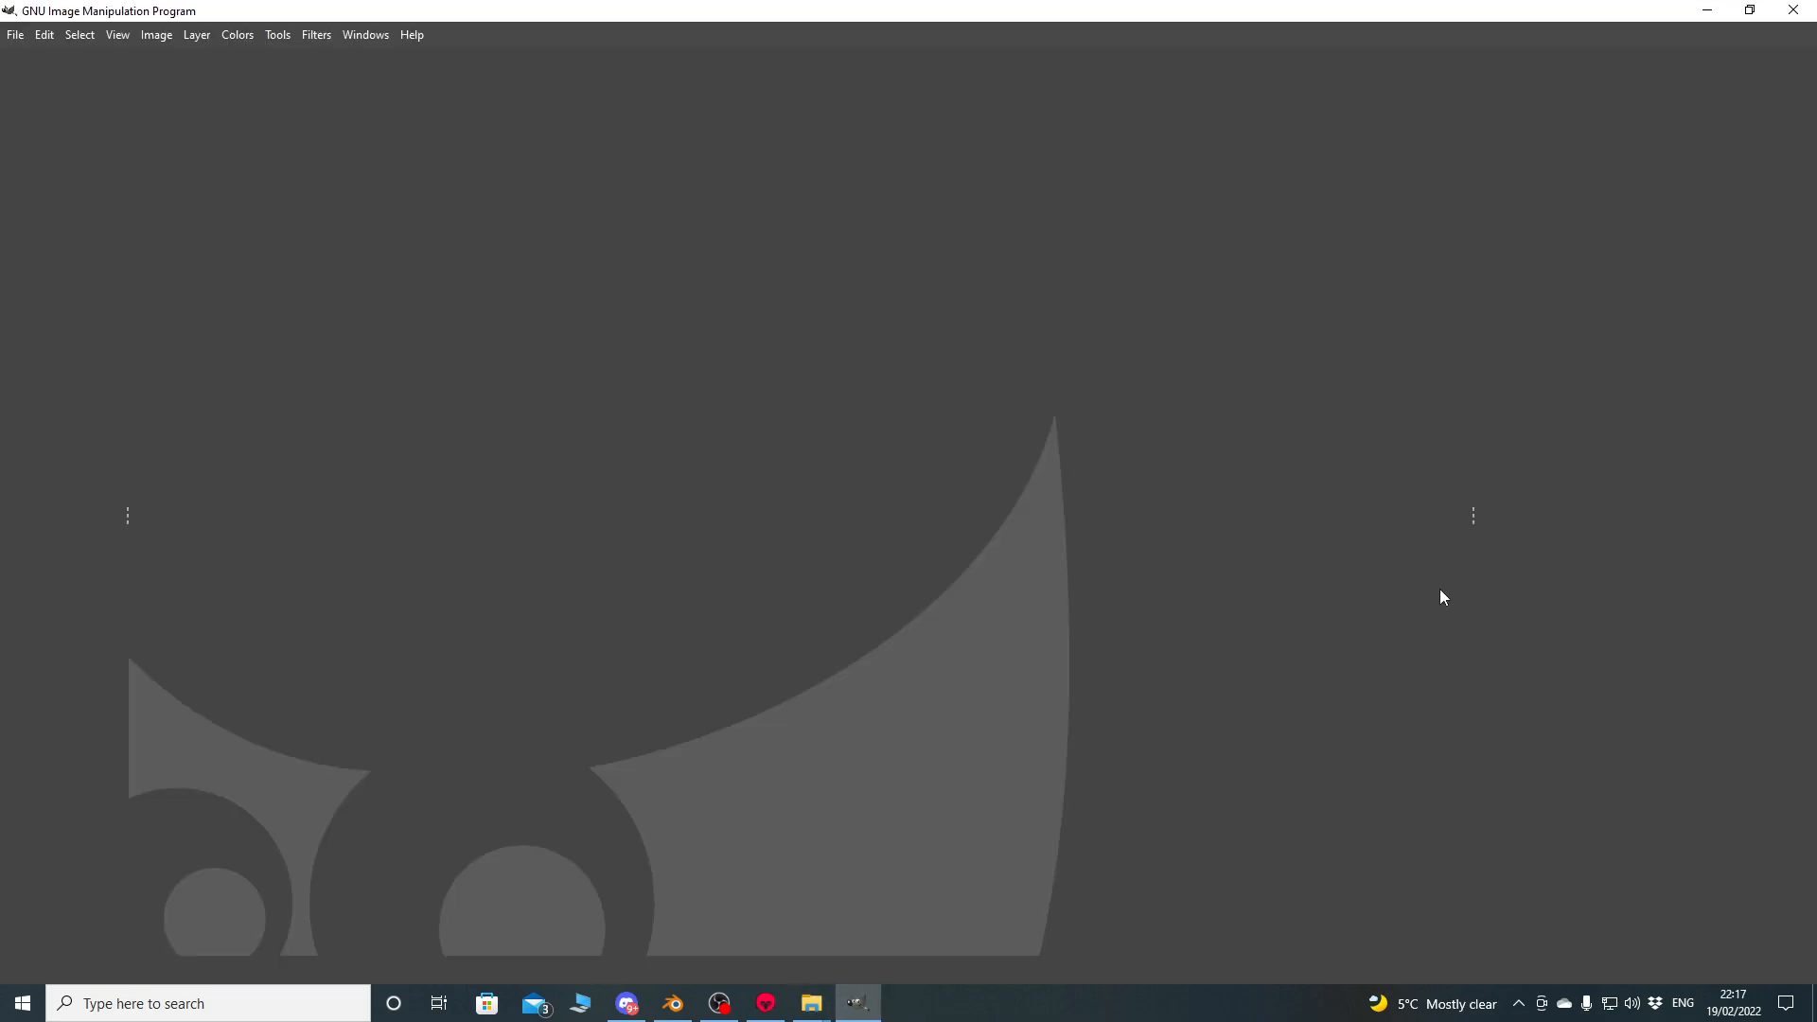
left_click_drag(1117, 10, 1117, 604)
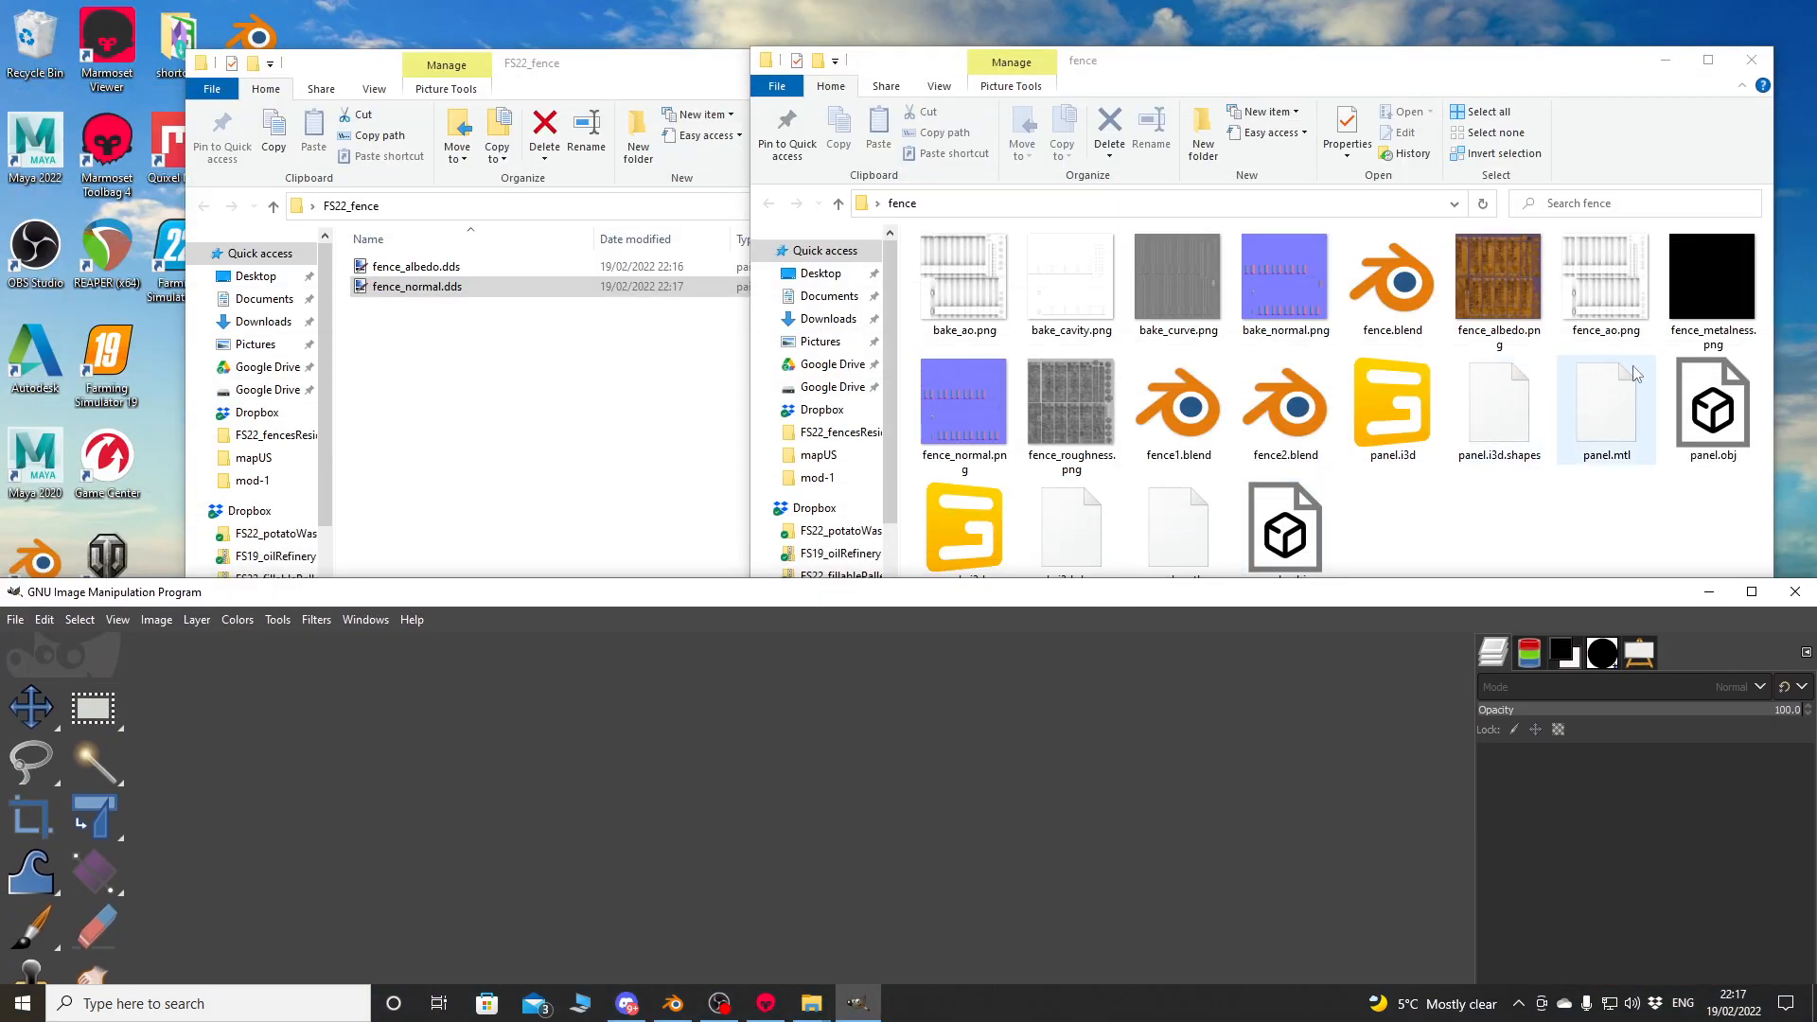
Load fence_metalness.png, fence_ao.png and fence_roughness.png into one GIMP image as stacked layers and maximize the window.
left_click(1712, 313)
left_click_drag(1712, 281, 648, 805)
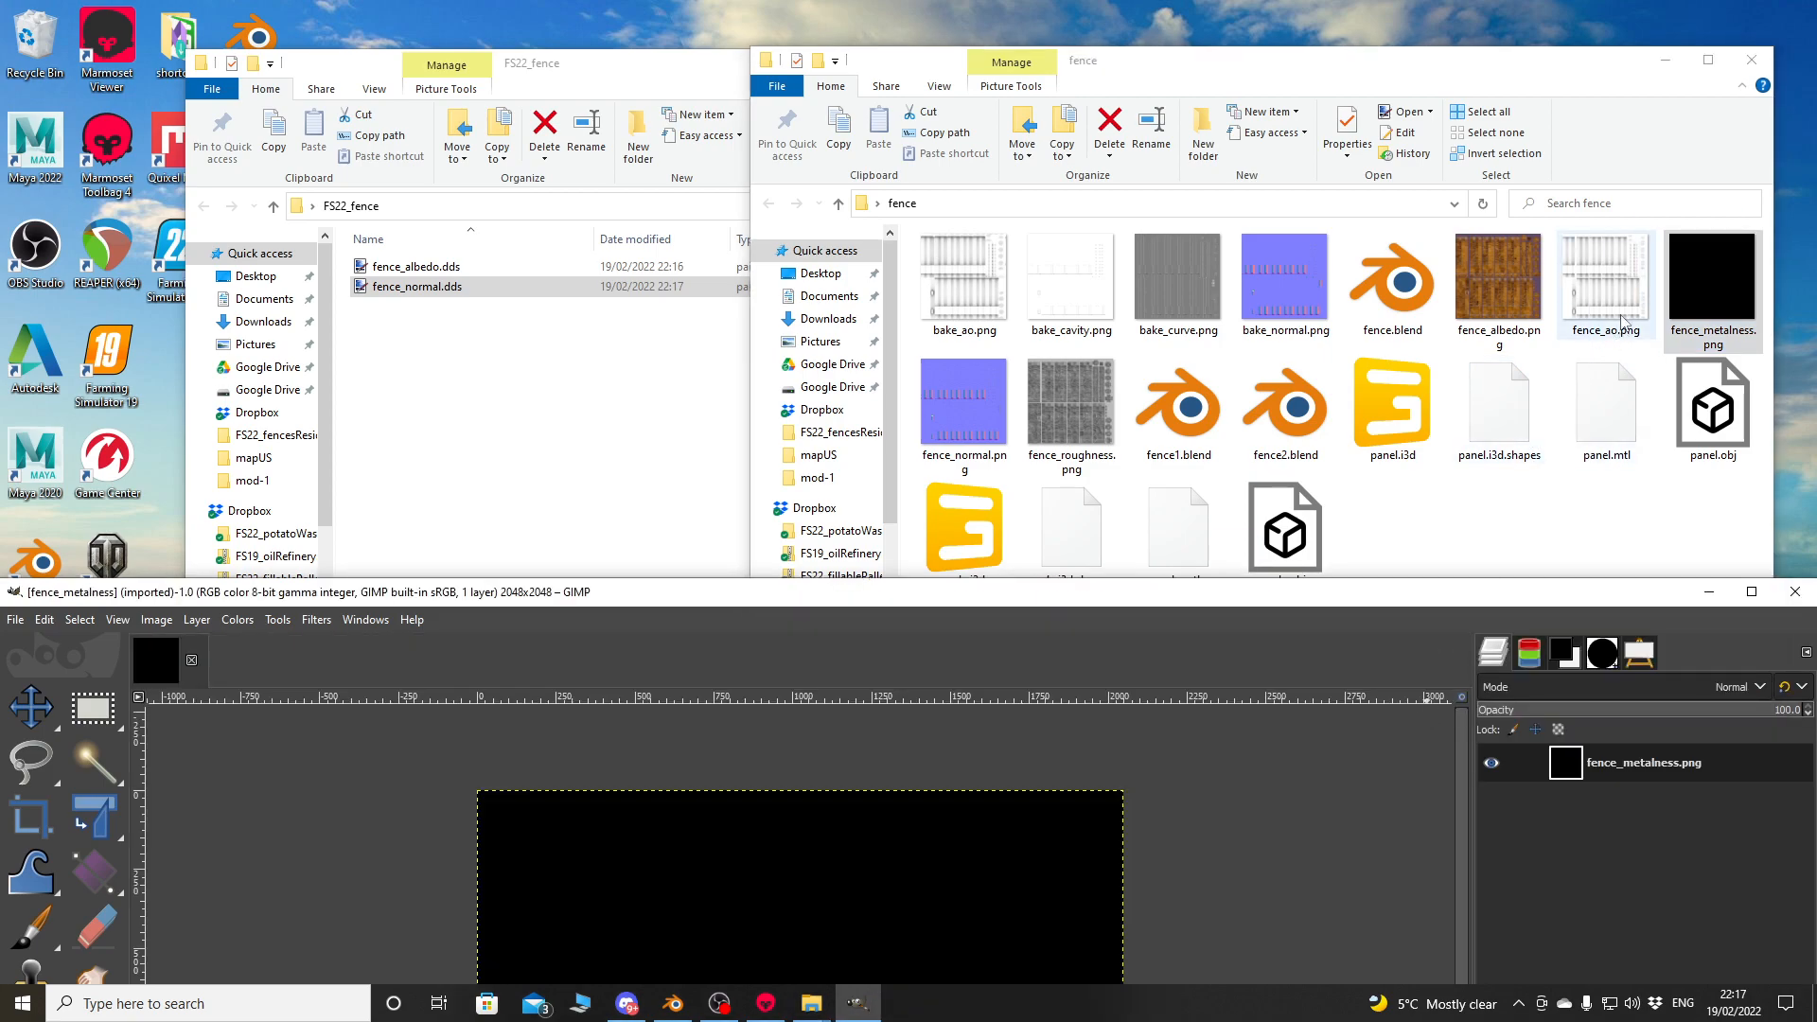
left_click(1618, 299)
left_click_drag(1618, 299, 823, 827)
left_click_drag(1009, 593, 1014, 4)
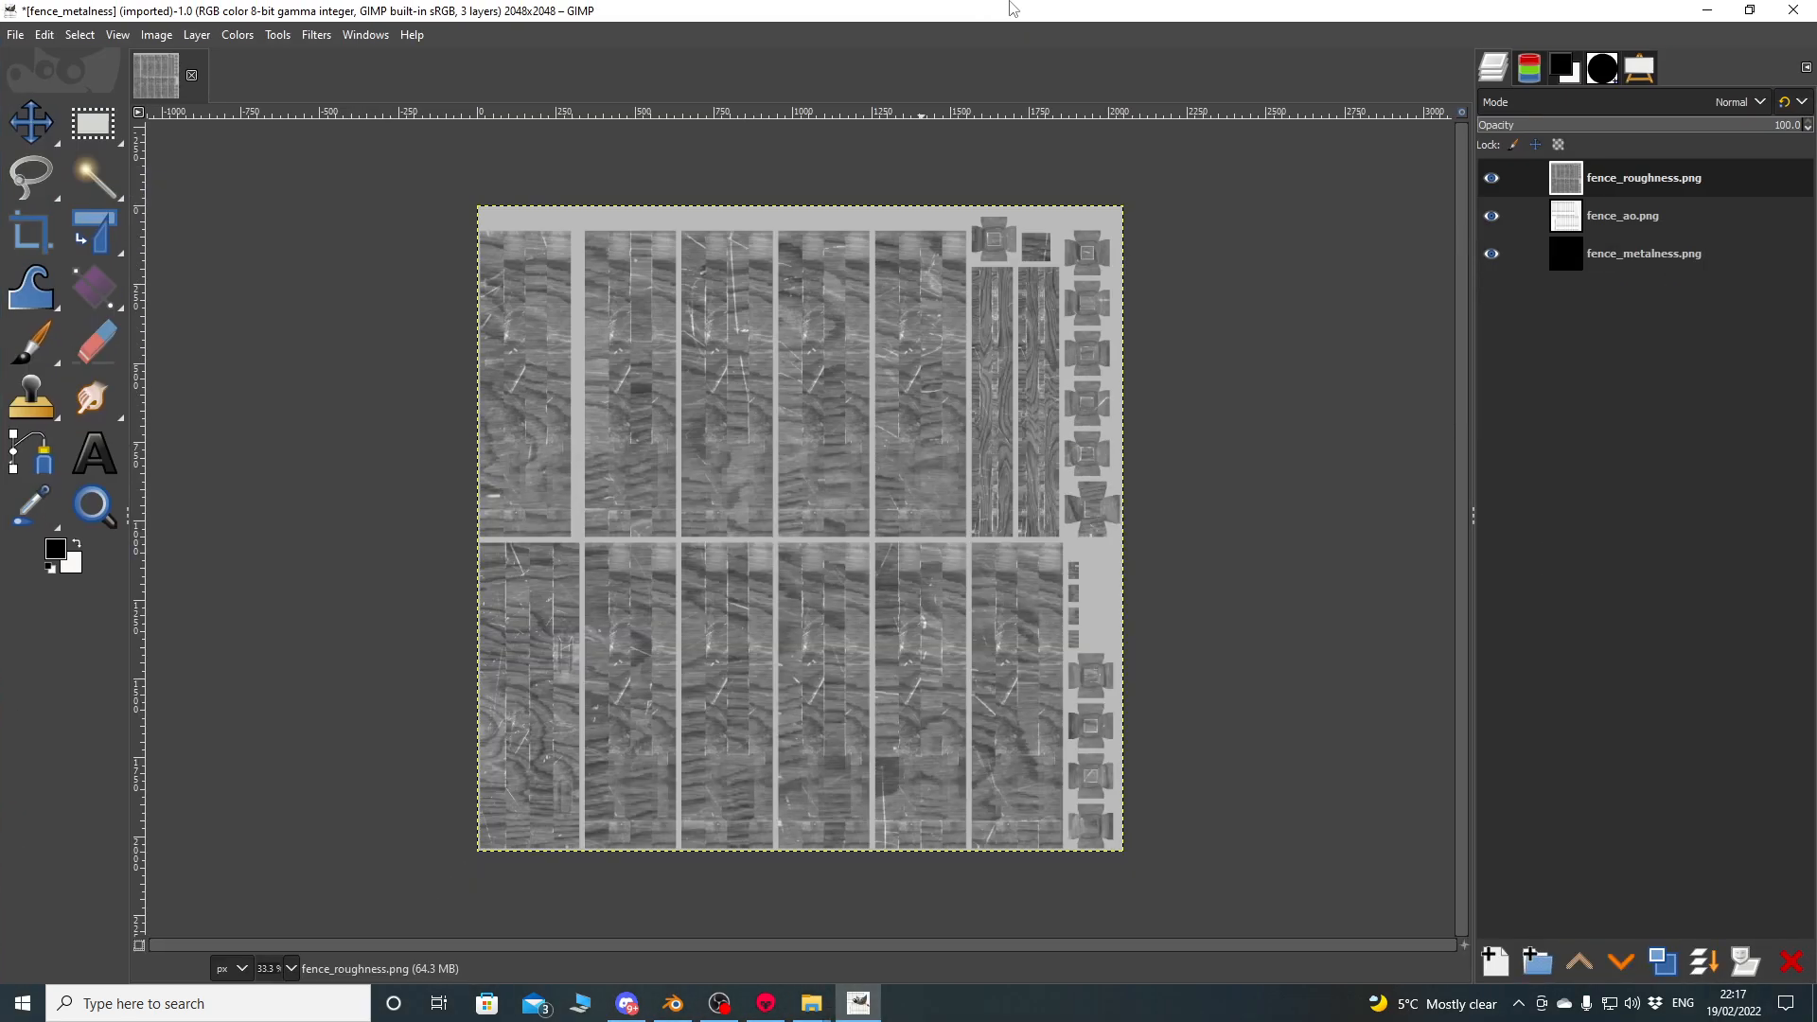
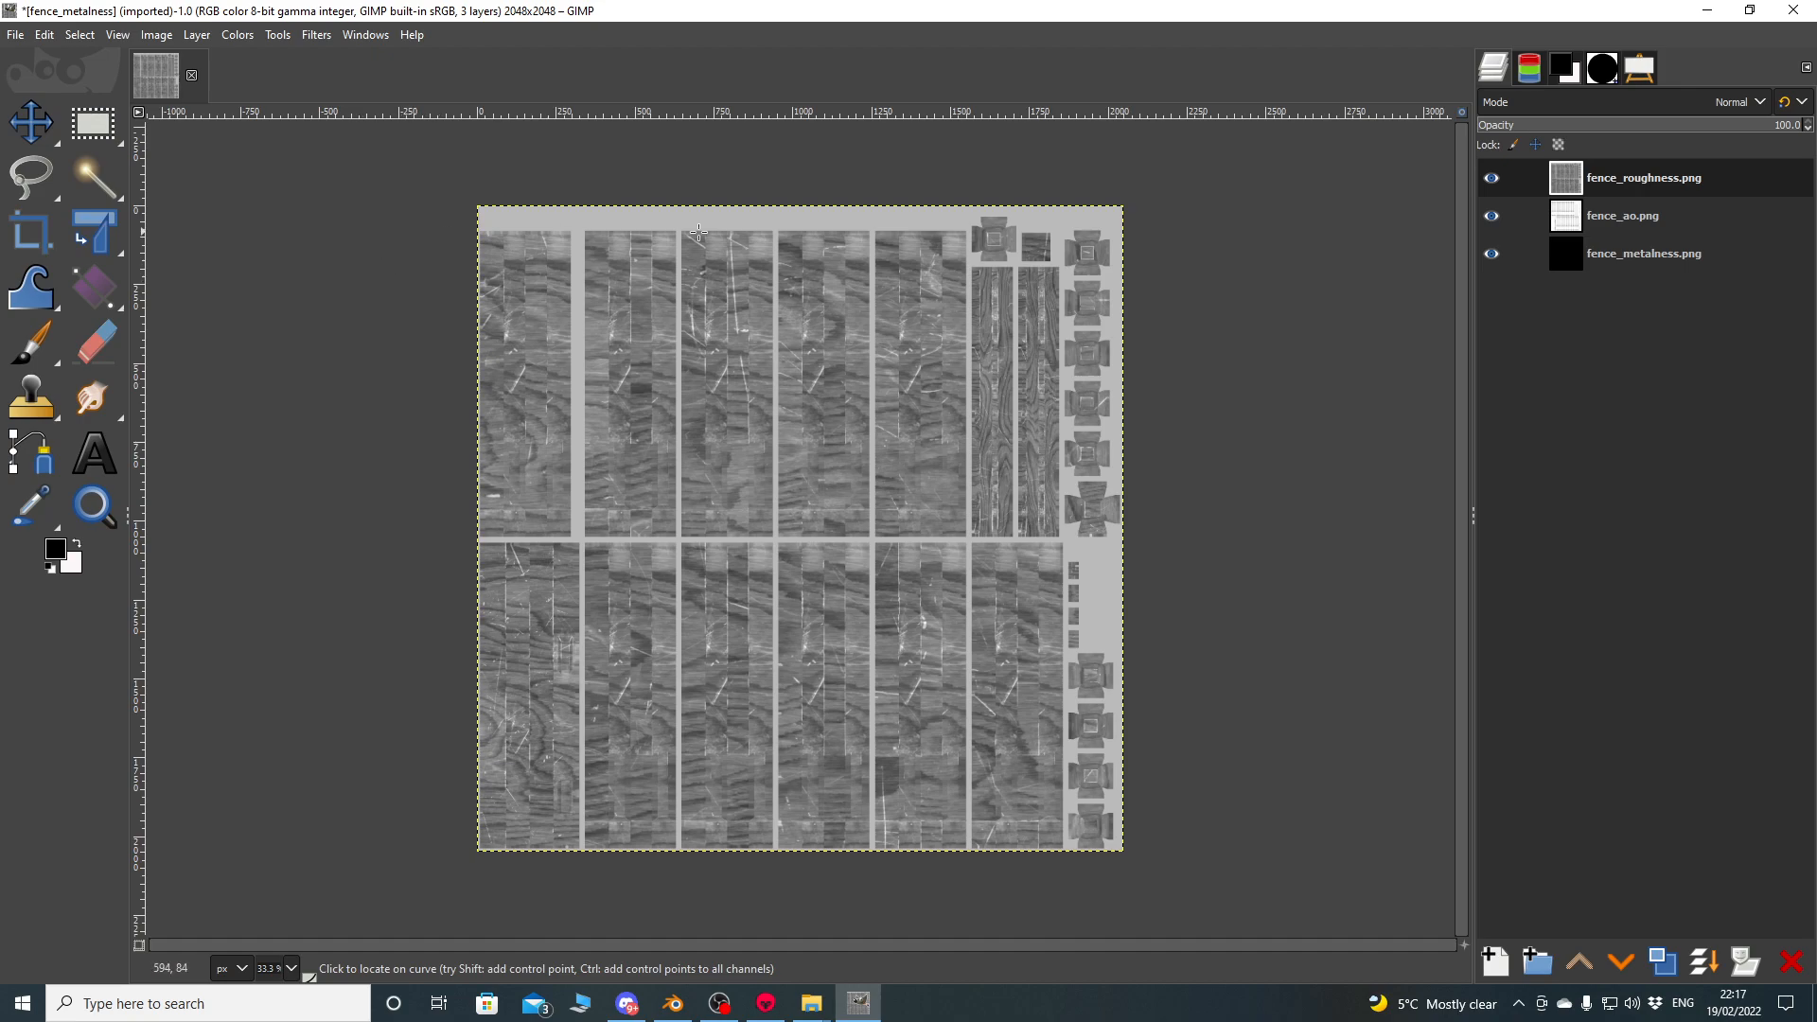
Invert the fence_roughness.png layer's colors and convert the image to grayscale mode.
left_click(241, 34)
left_click(305, 311)
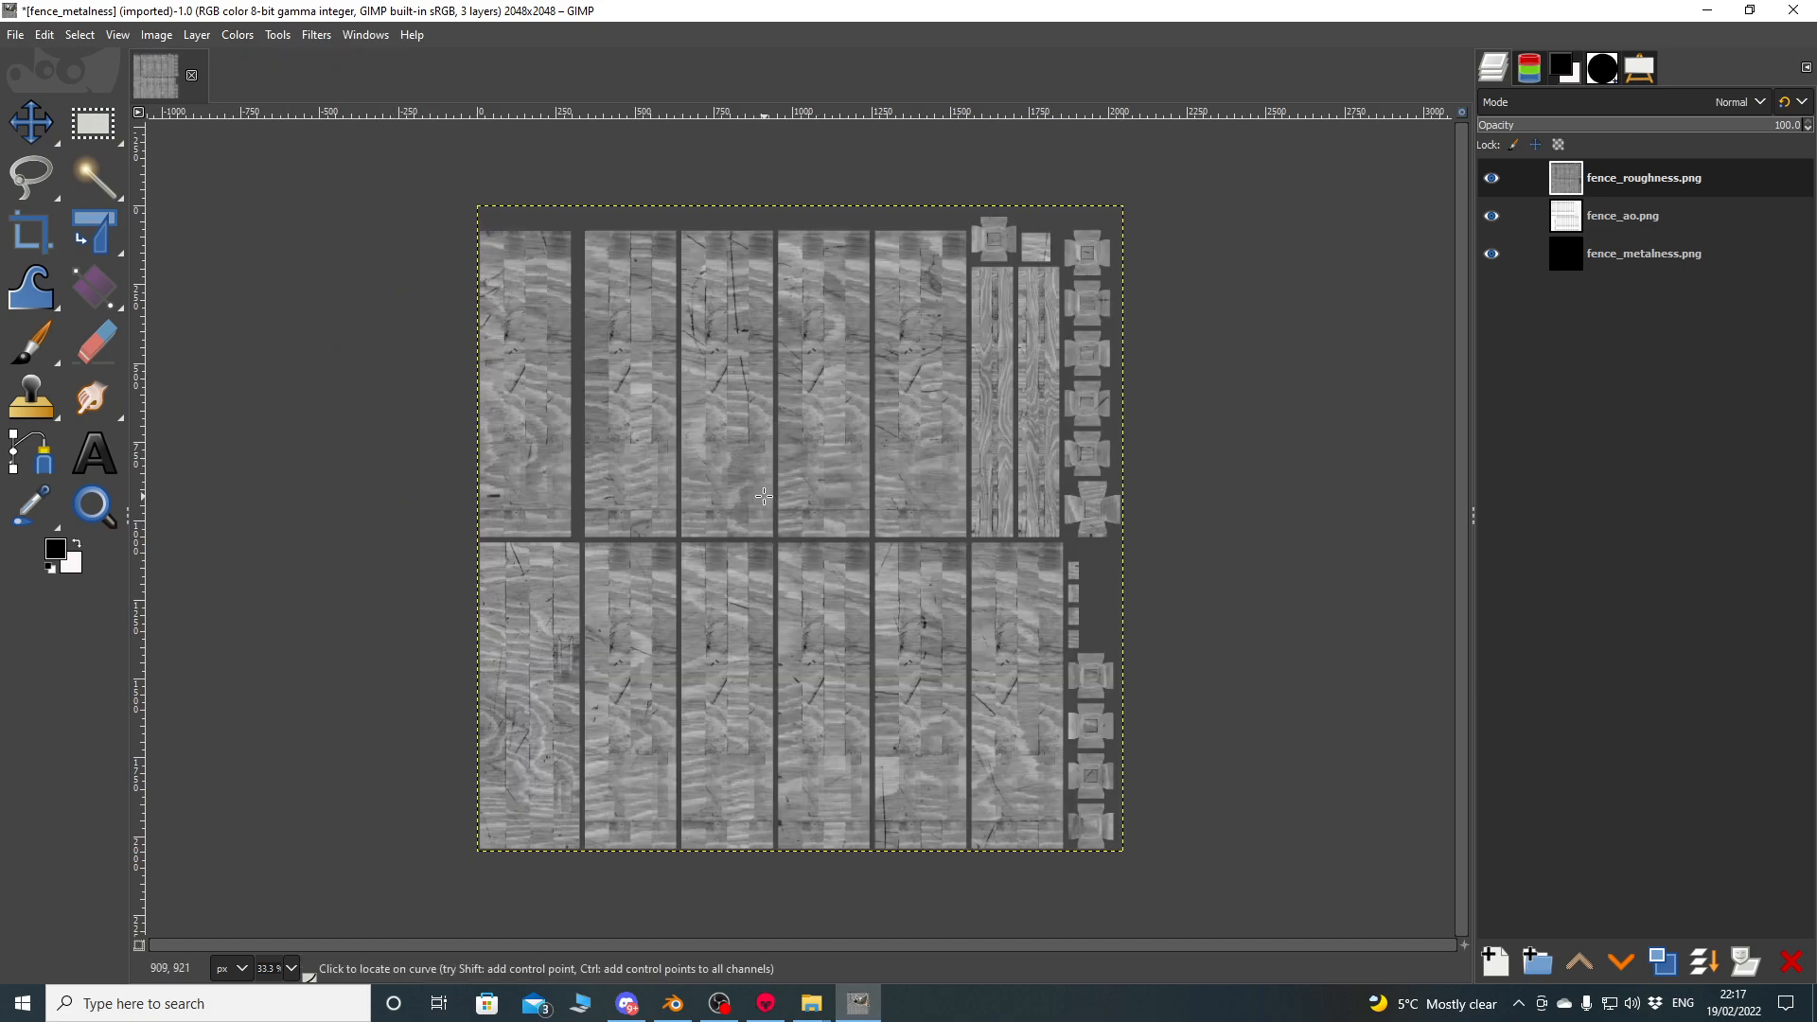
left_click(156, 36)
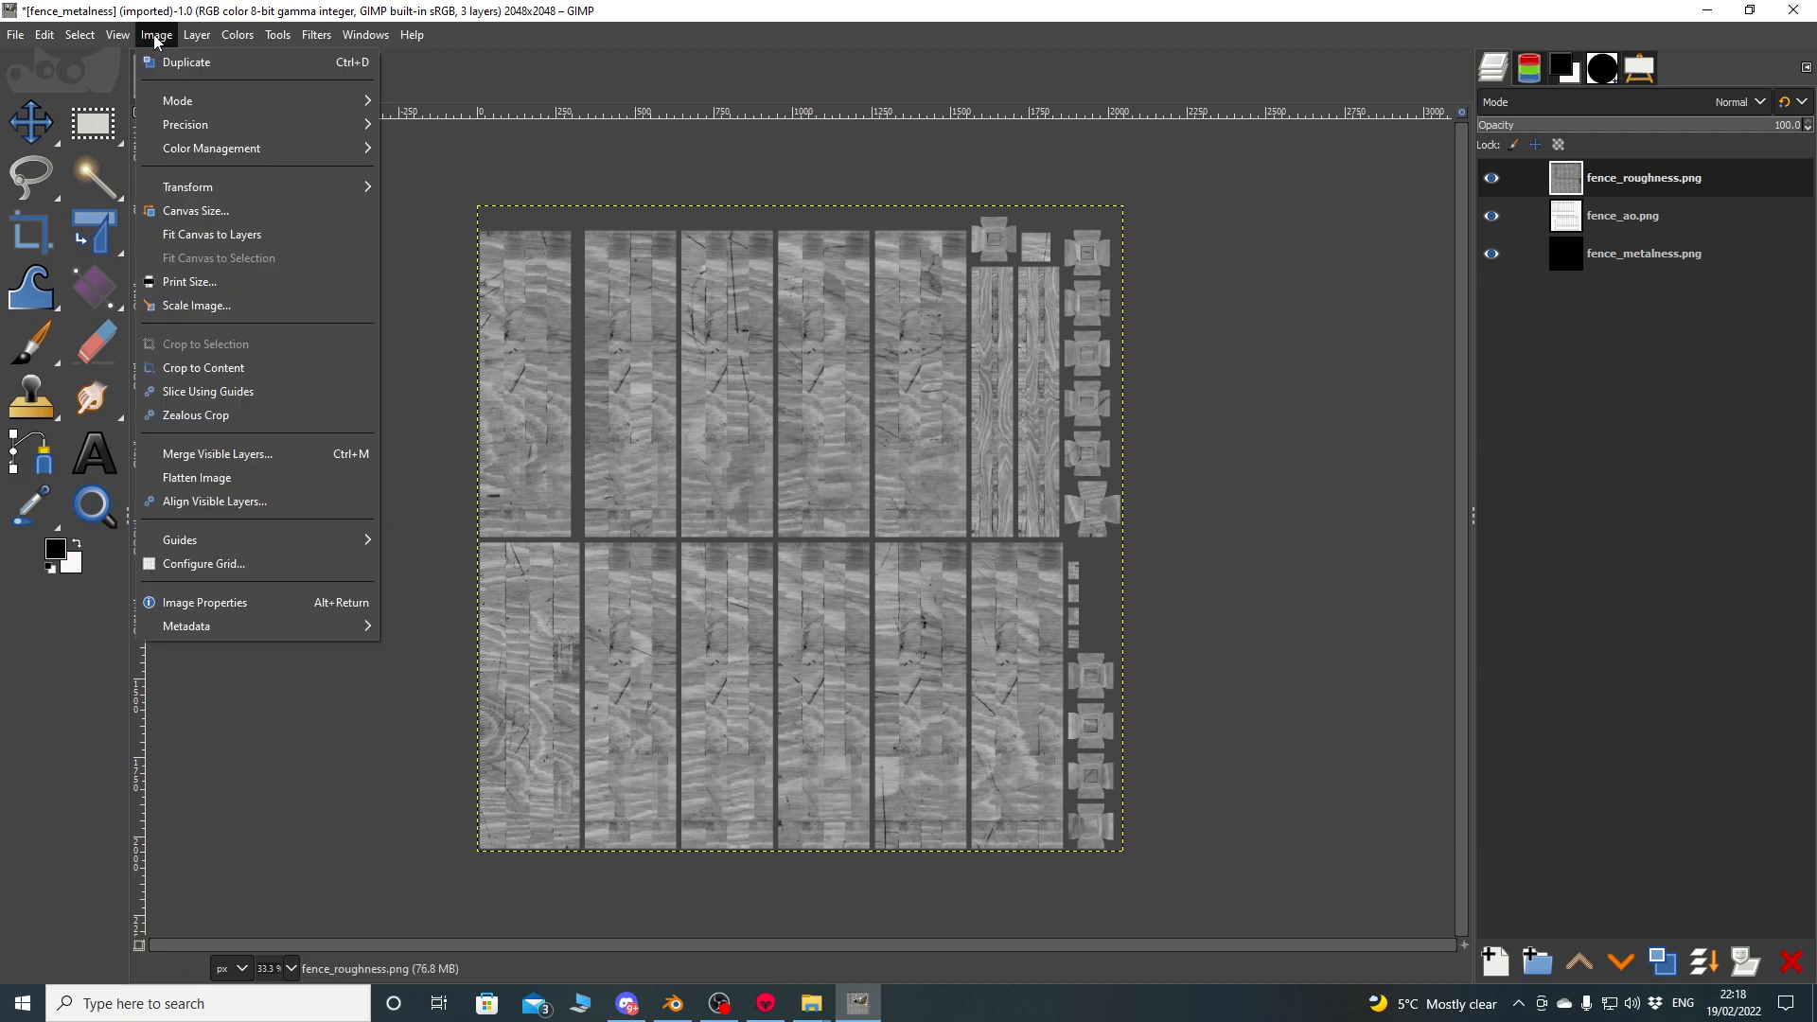
mouse_move(189, 101)
left_click(430, 124)
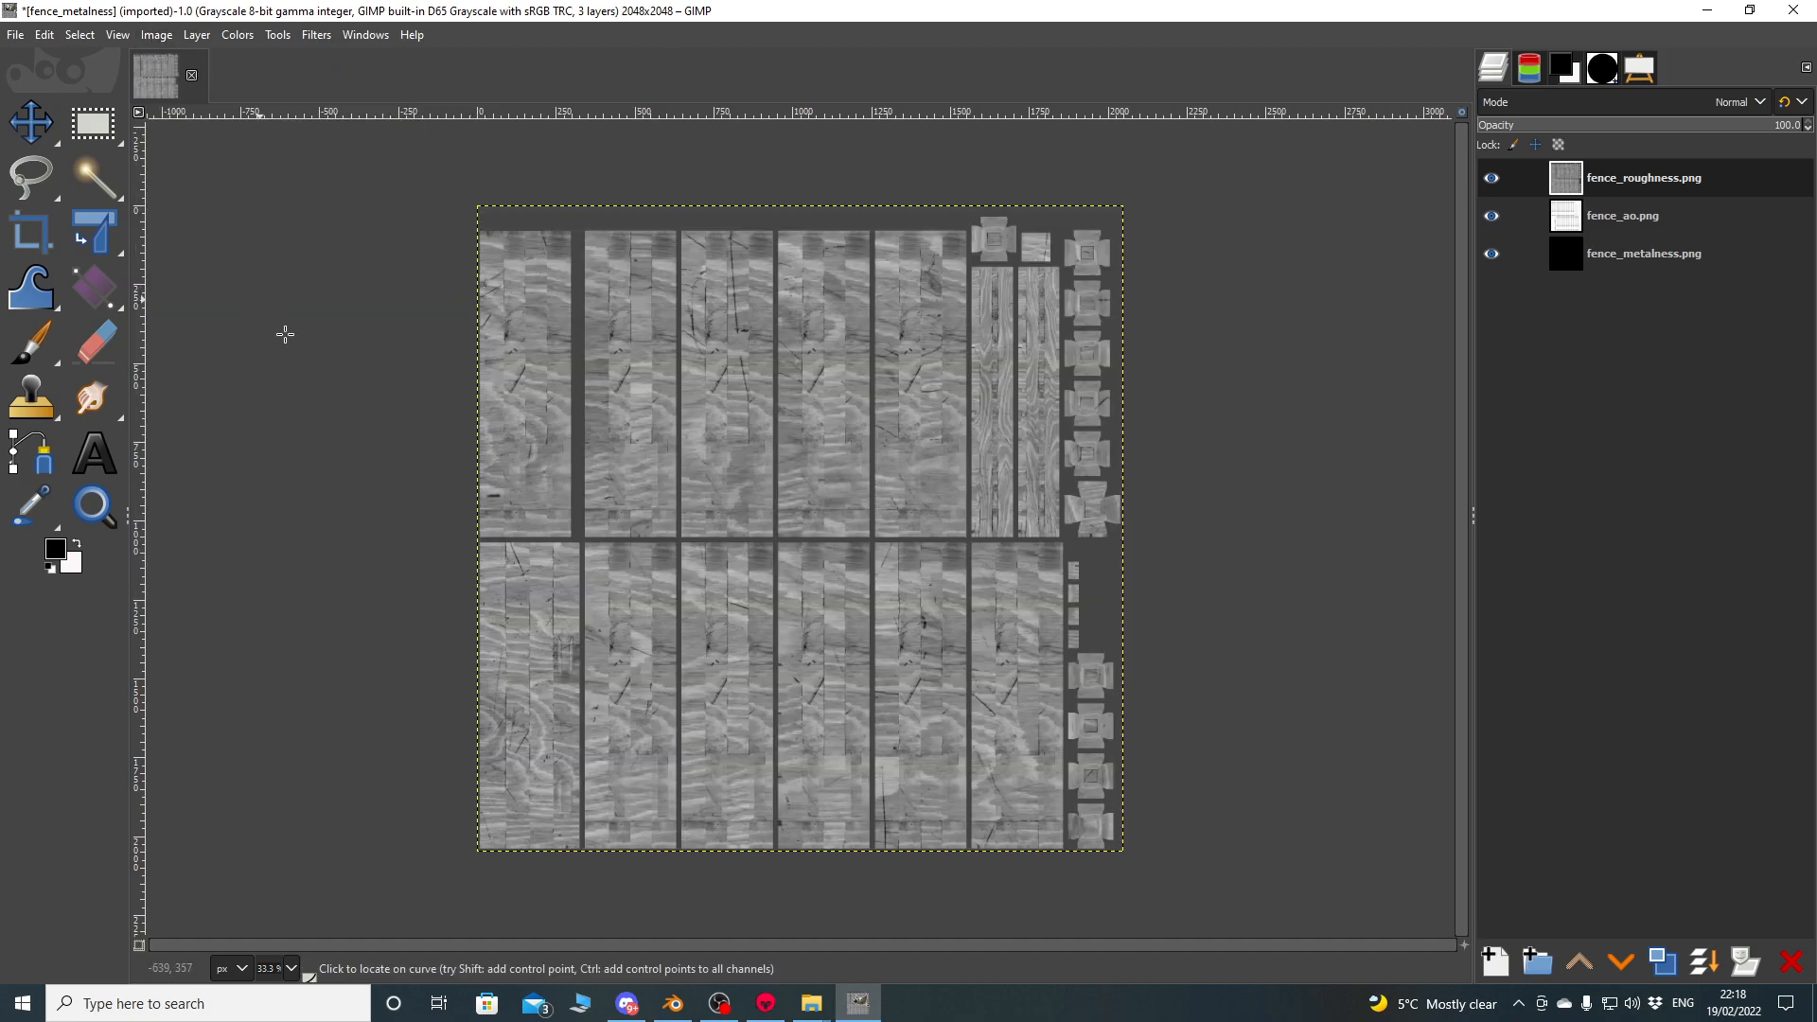
Compose an RGB image with roughness as red, ambient occlusion as green and metalness as blue.
left_click(238, 35)
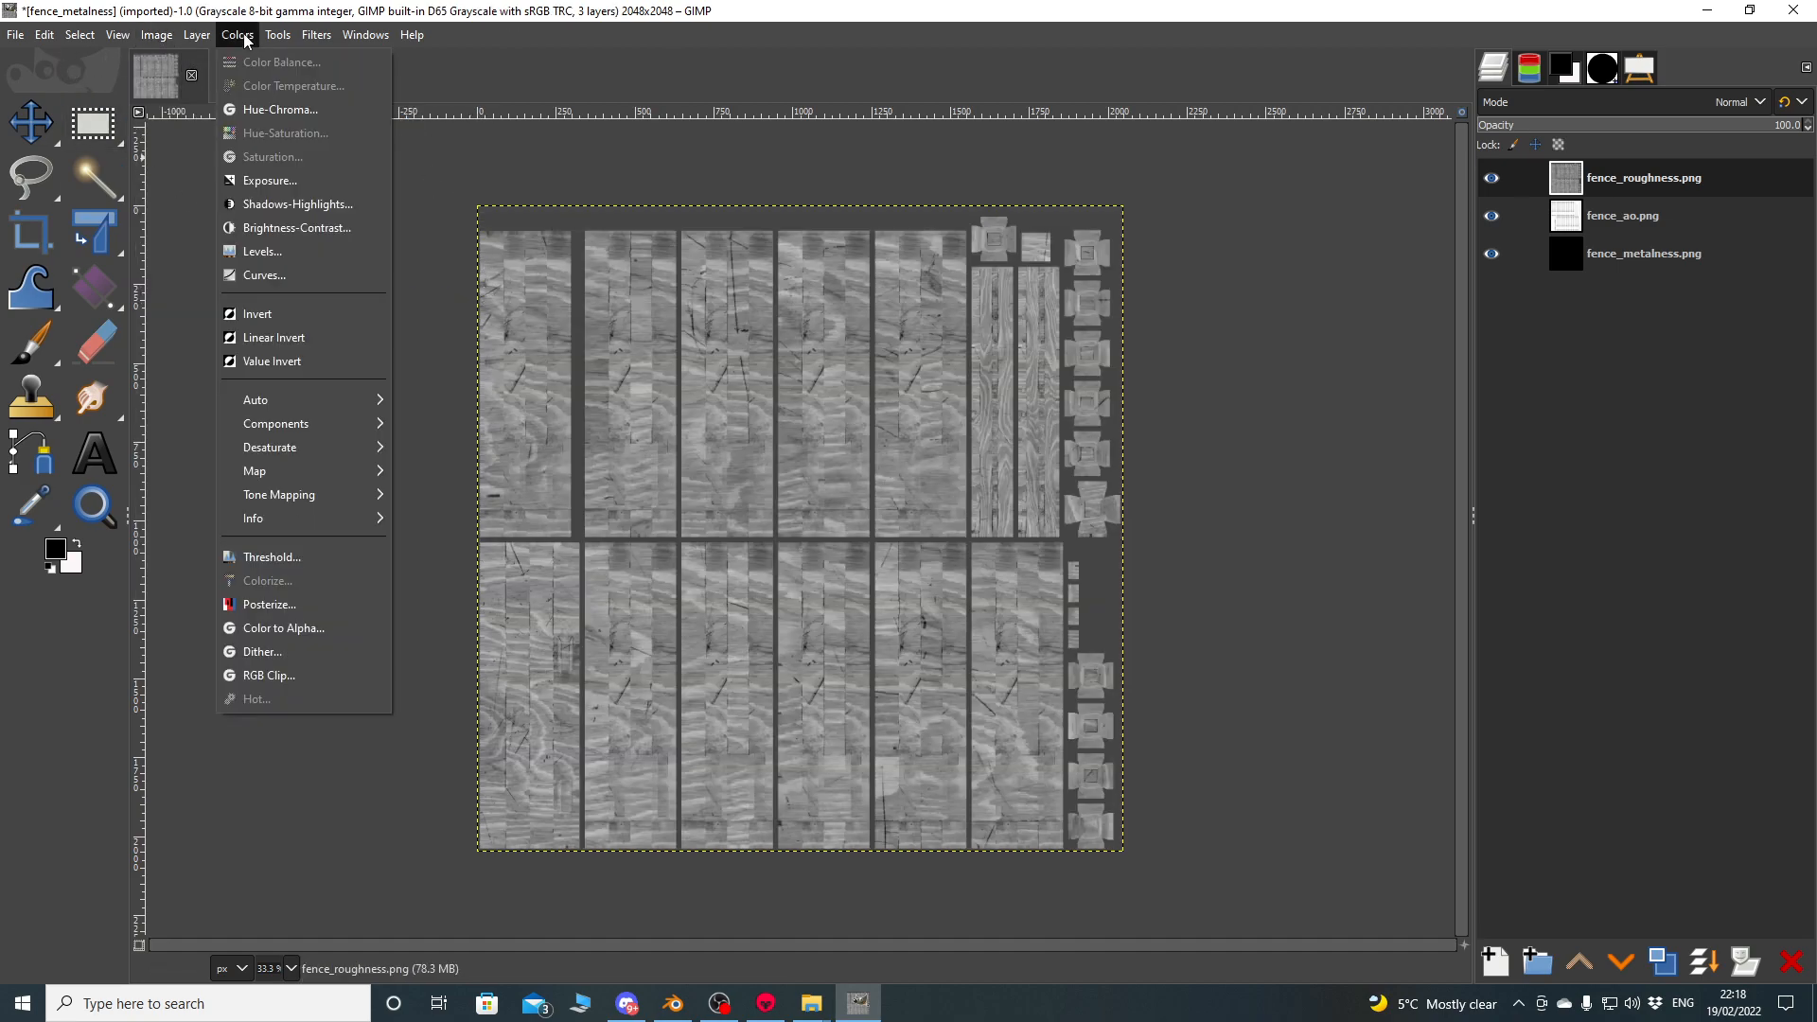
mouse_move(323, 424)
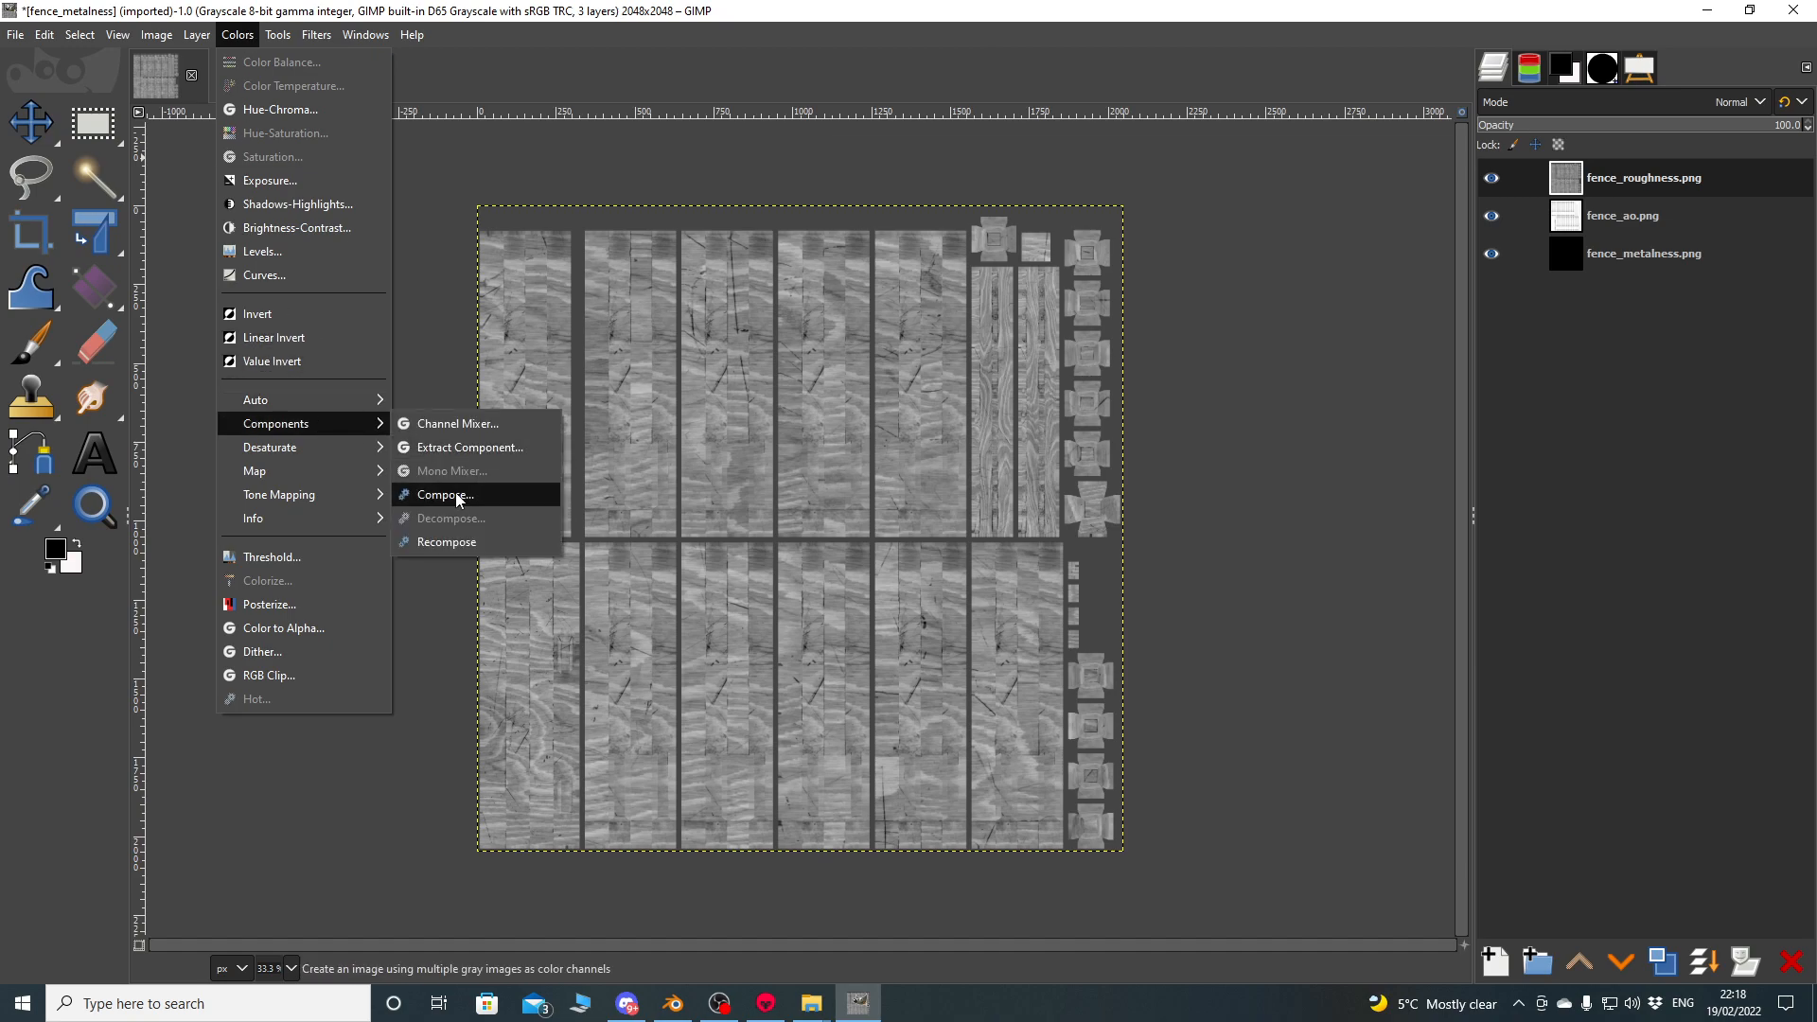
left_click(445, 495)
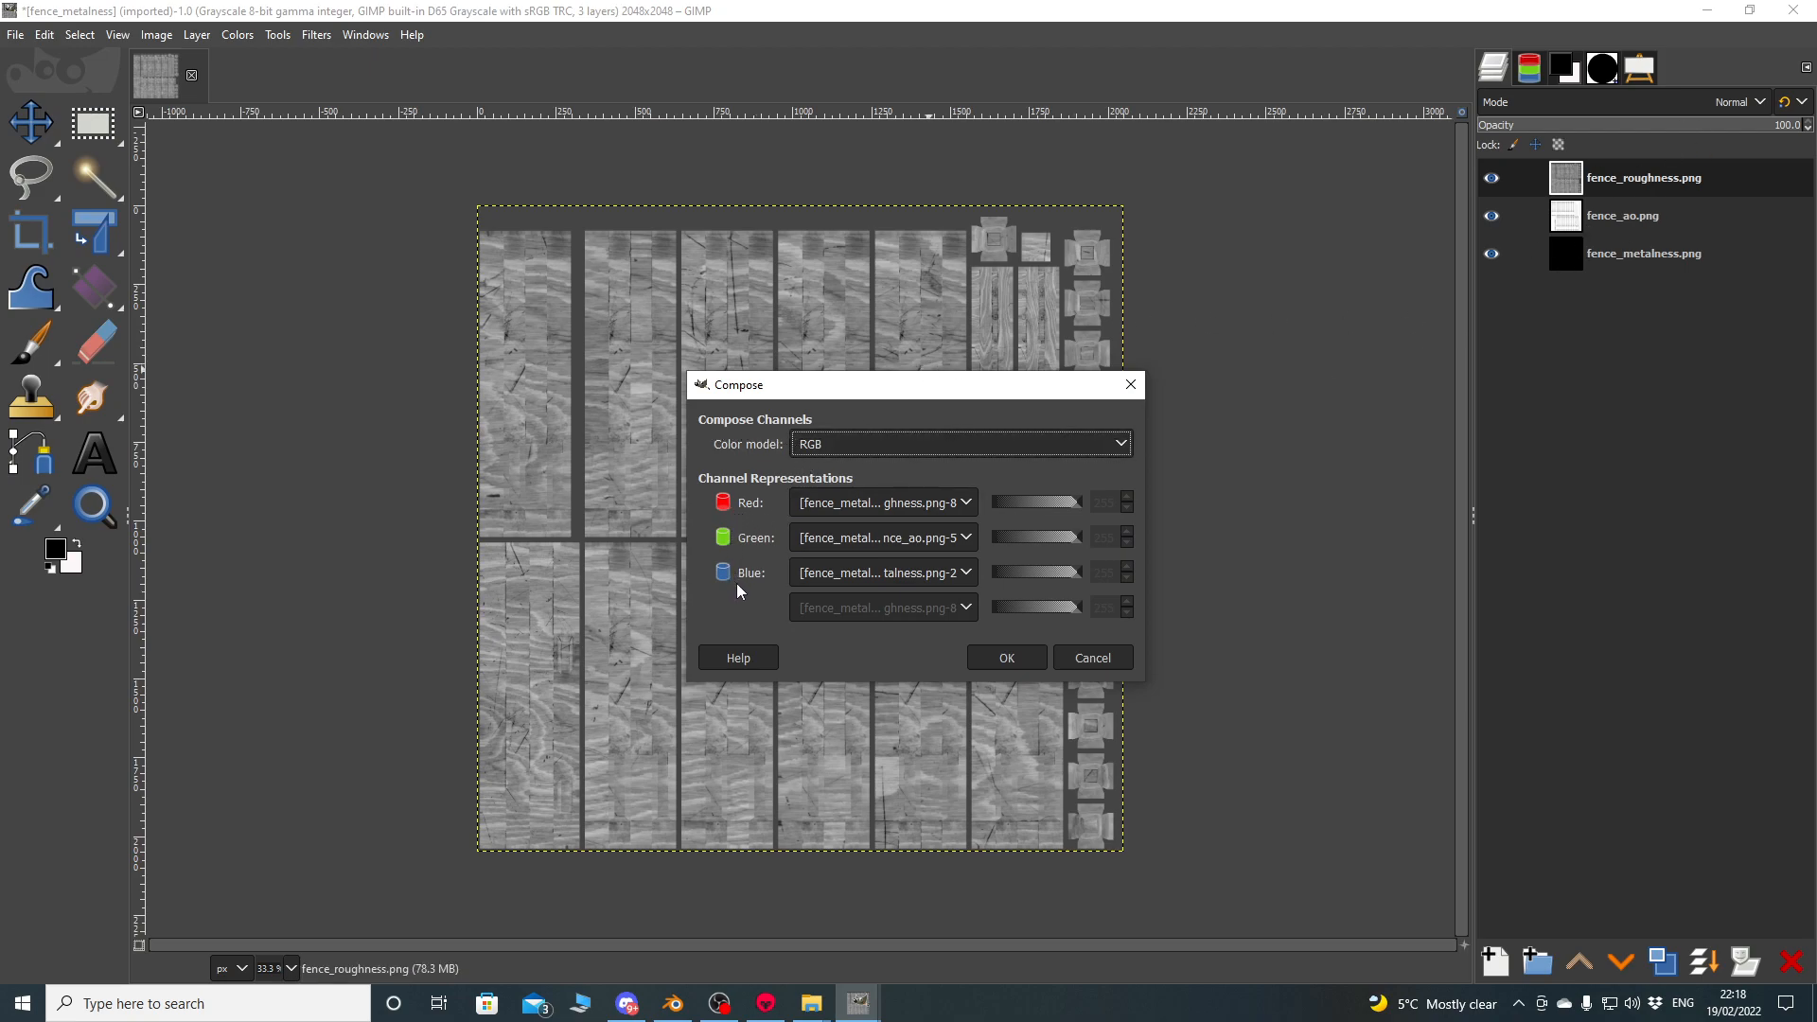
left_click(1006, 658)
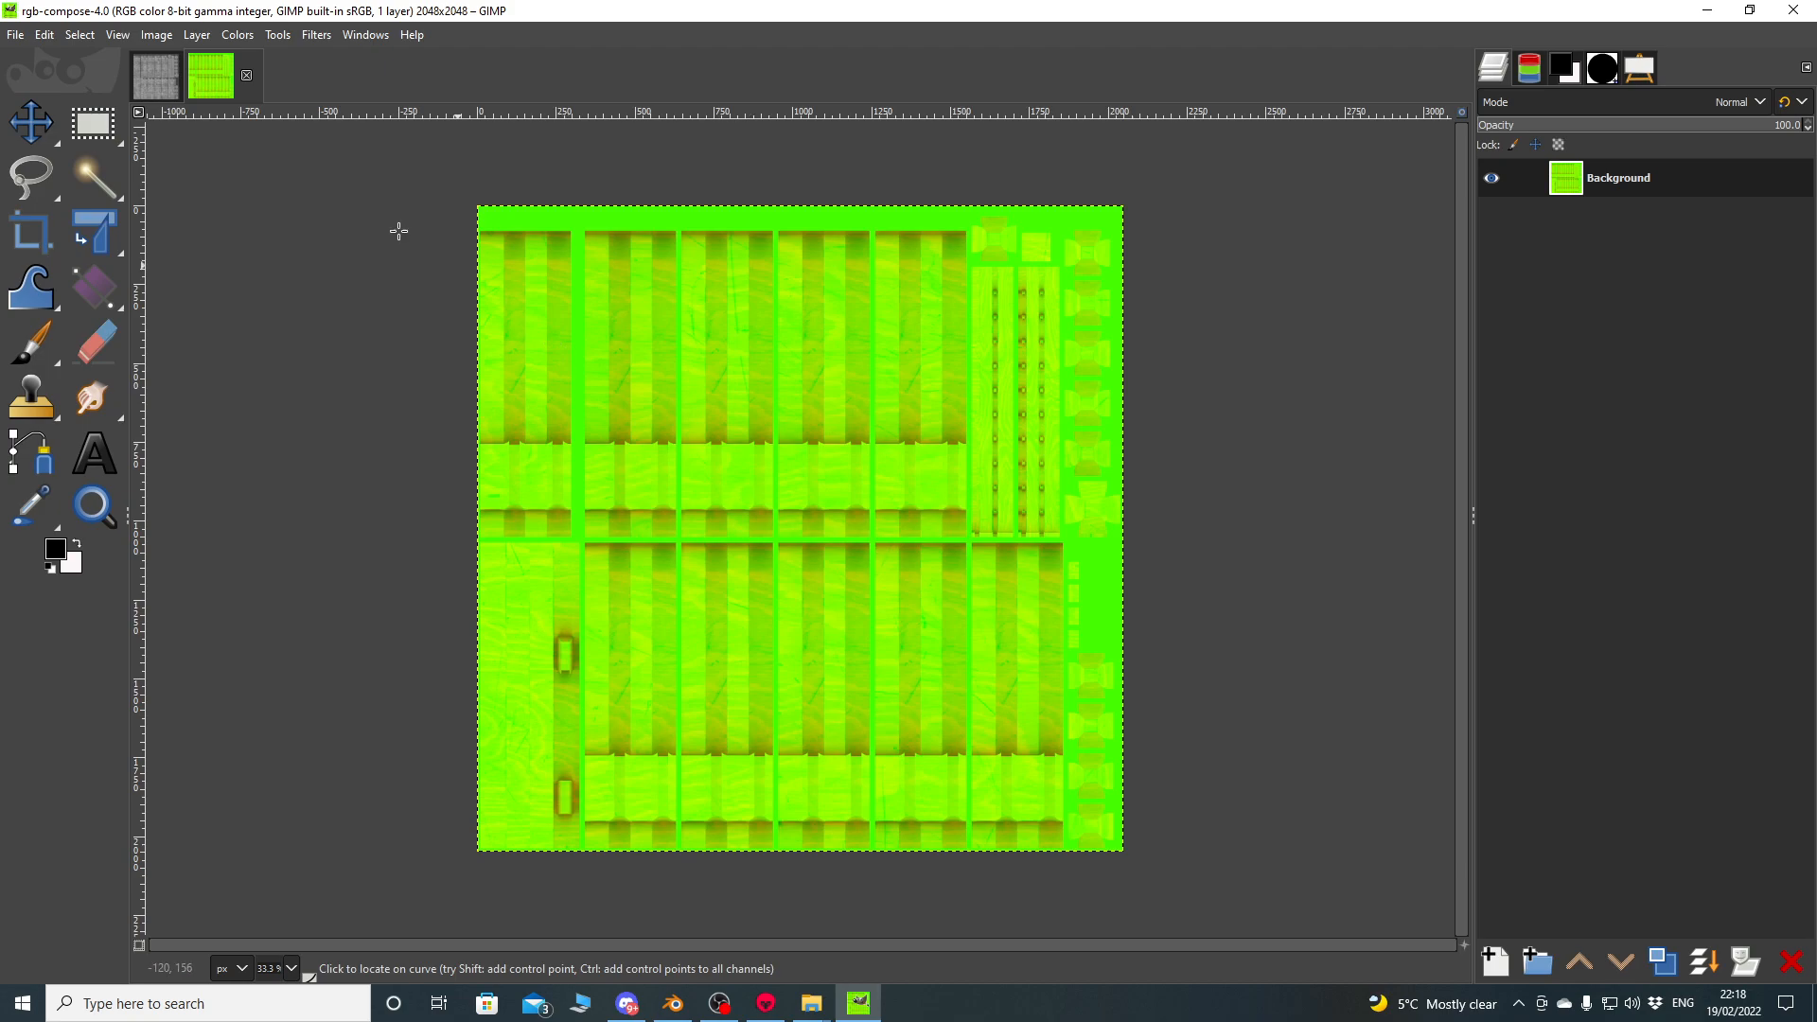
Export the composed image to the FS22_fence folder on the desktop under the name fence_specular.dds.
left_click(15, 34)
left_click(151, 353)
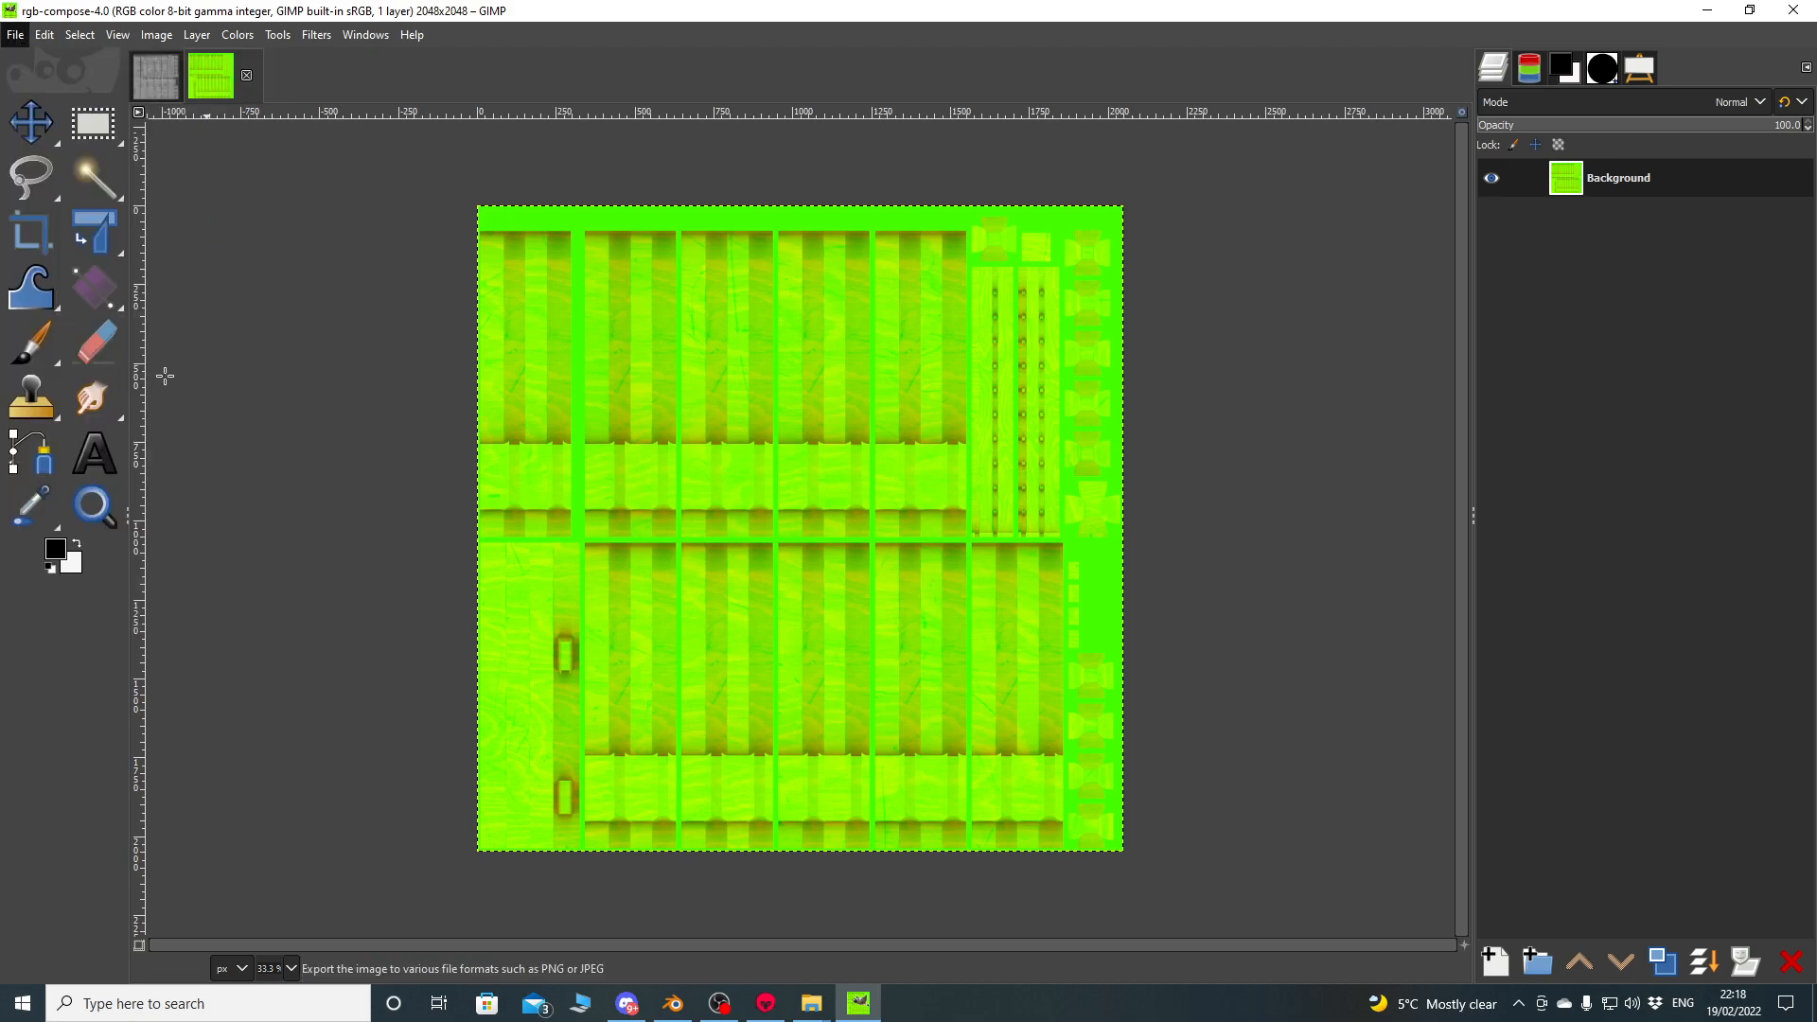
left_click(505, 356)
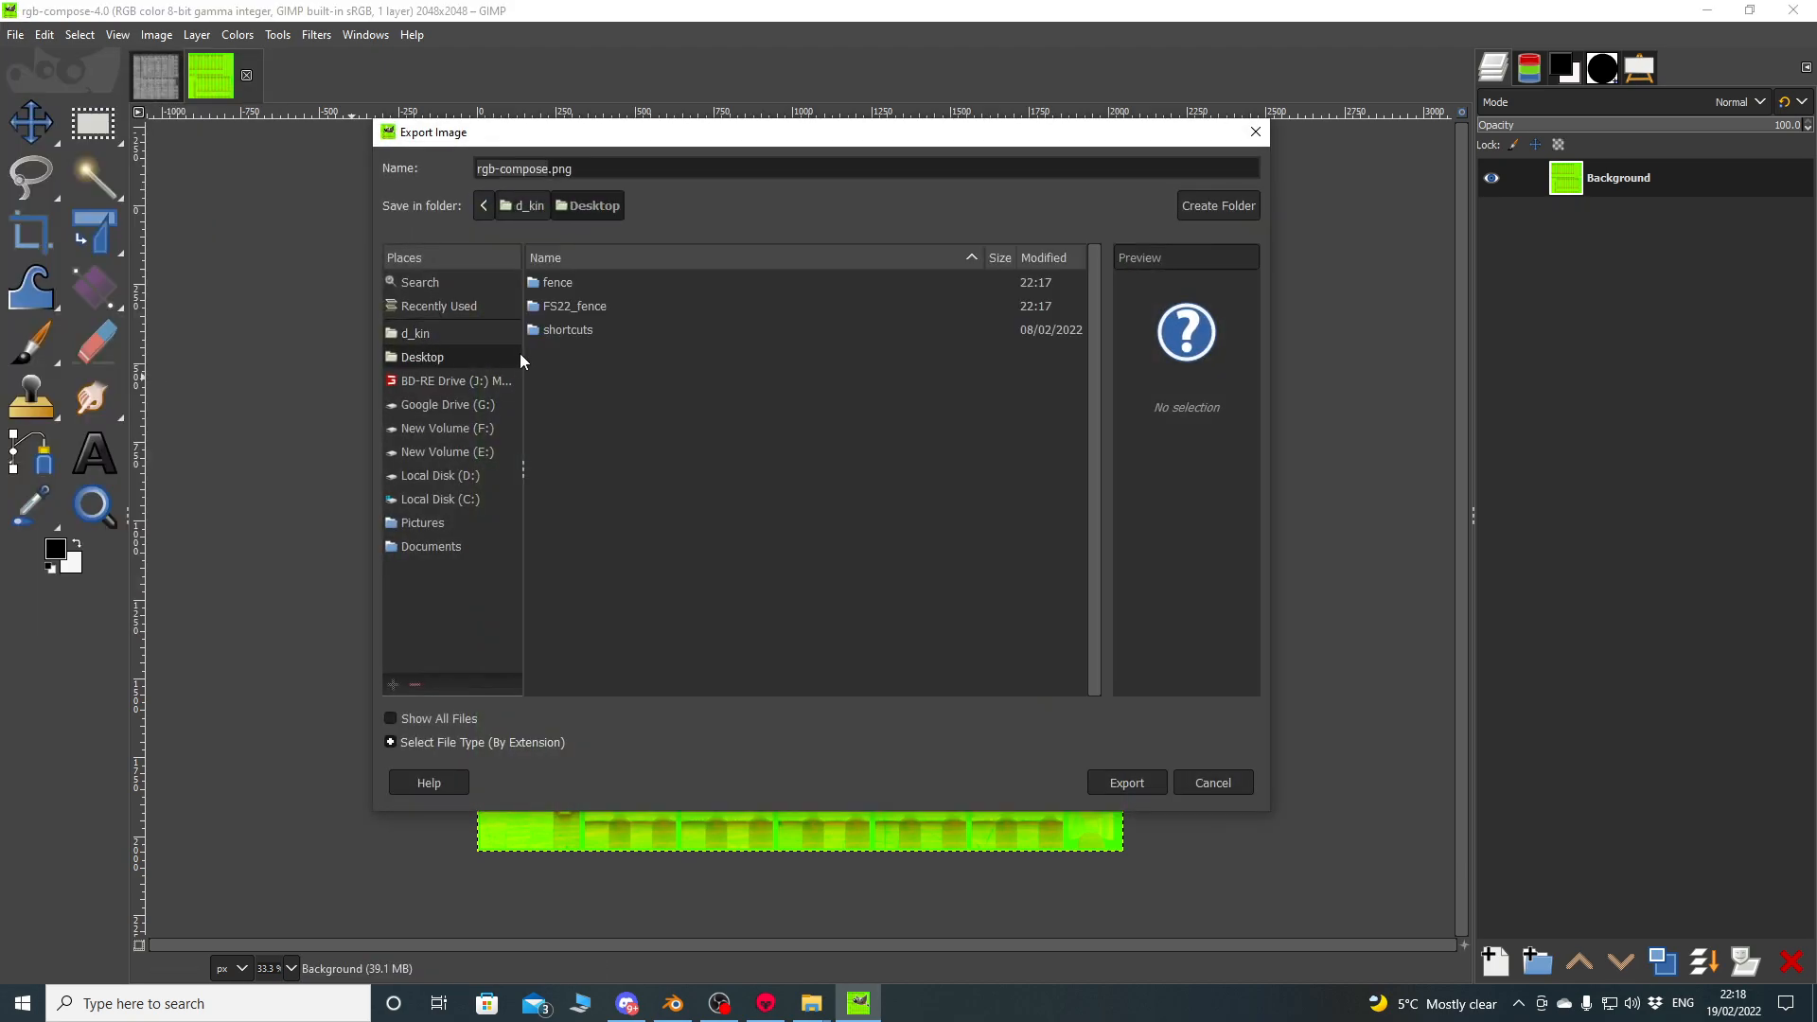
double_click(572, 307)
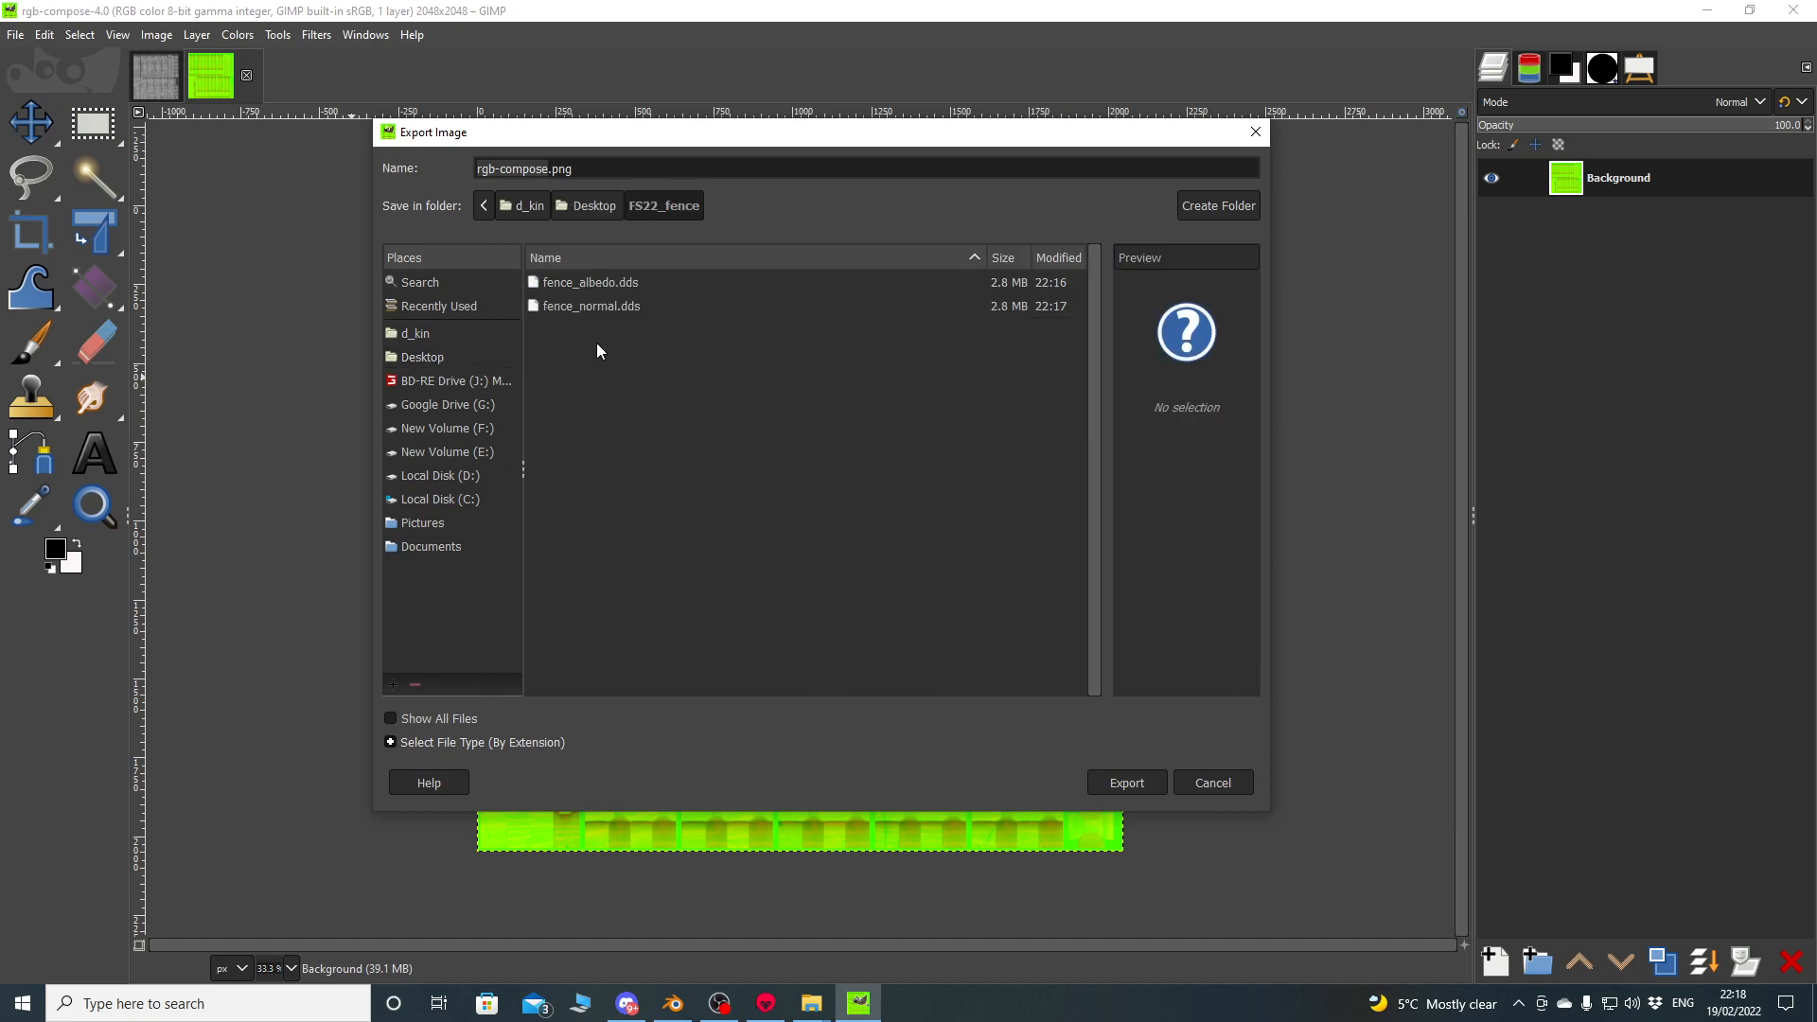
left_click(577, 281)
left_click(553, 169)
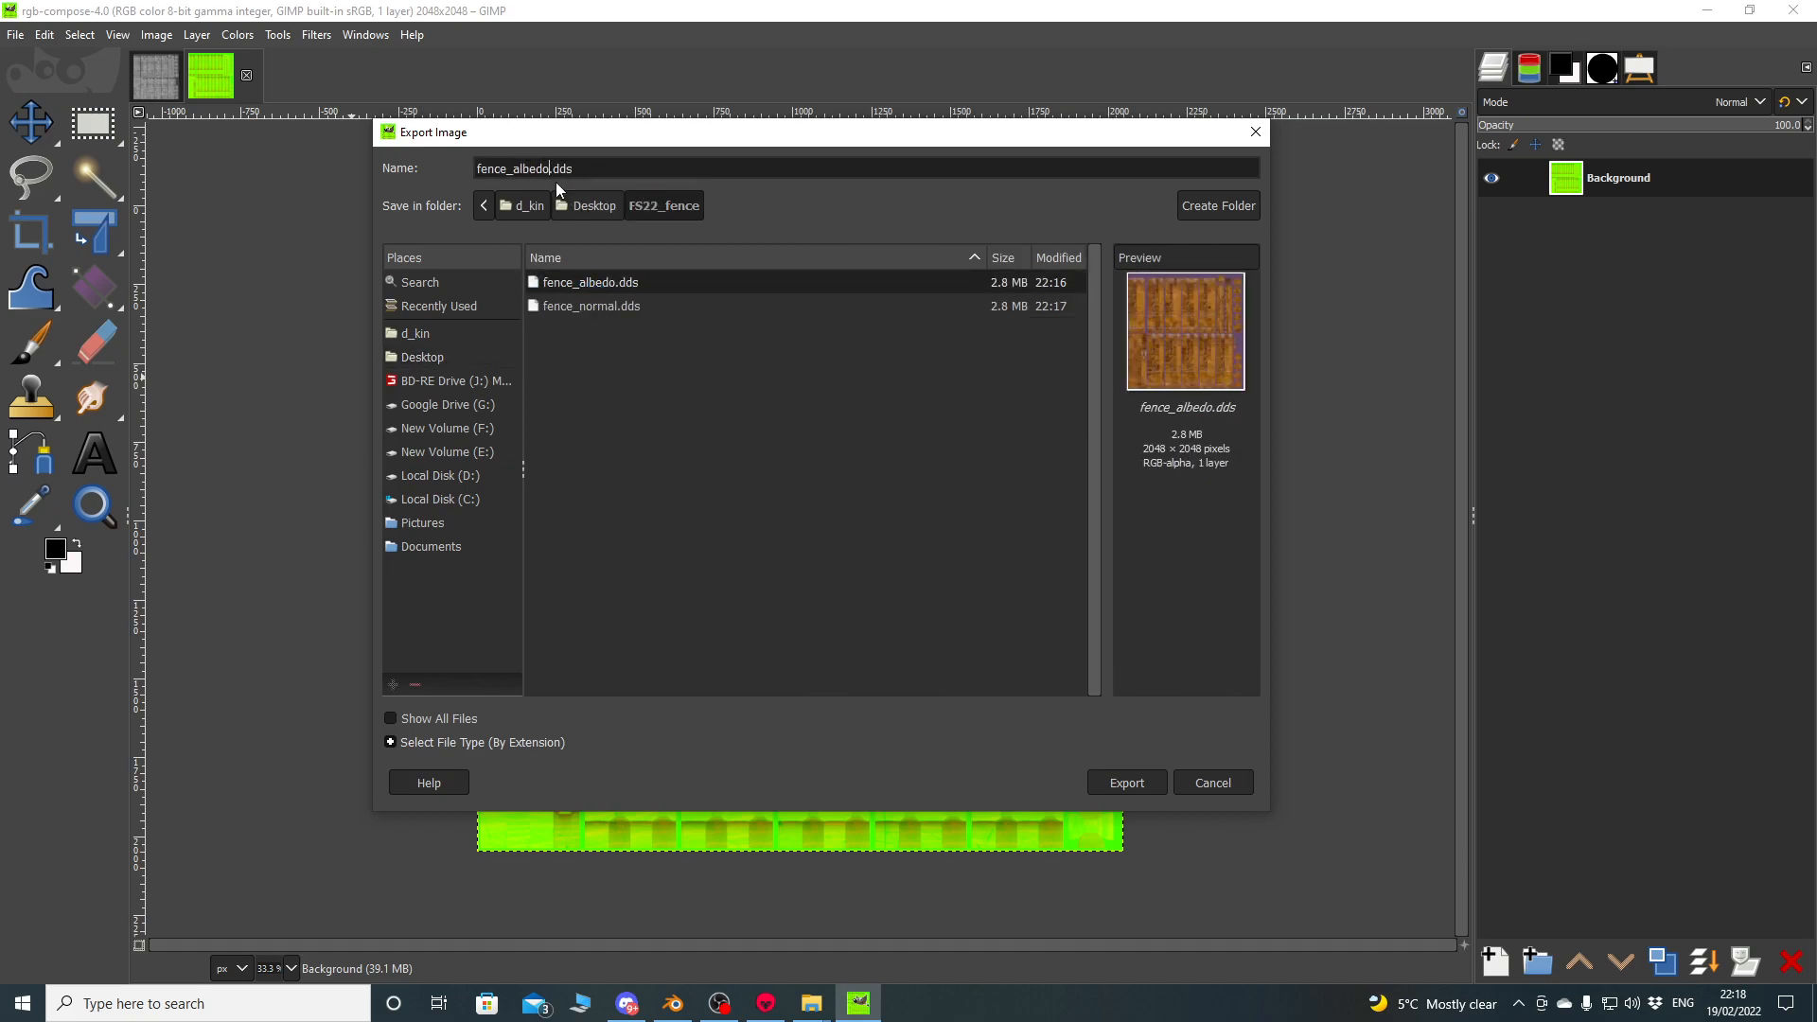
key("BackSpace")
key("BackSpace")
key("BackSpace")
key("BackSpace")
key("BackSpace")
key("BackSpace")
type("specular")
key("Return")
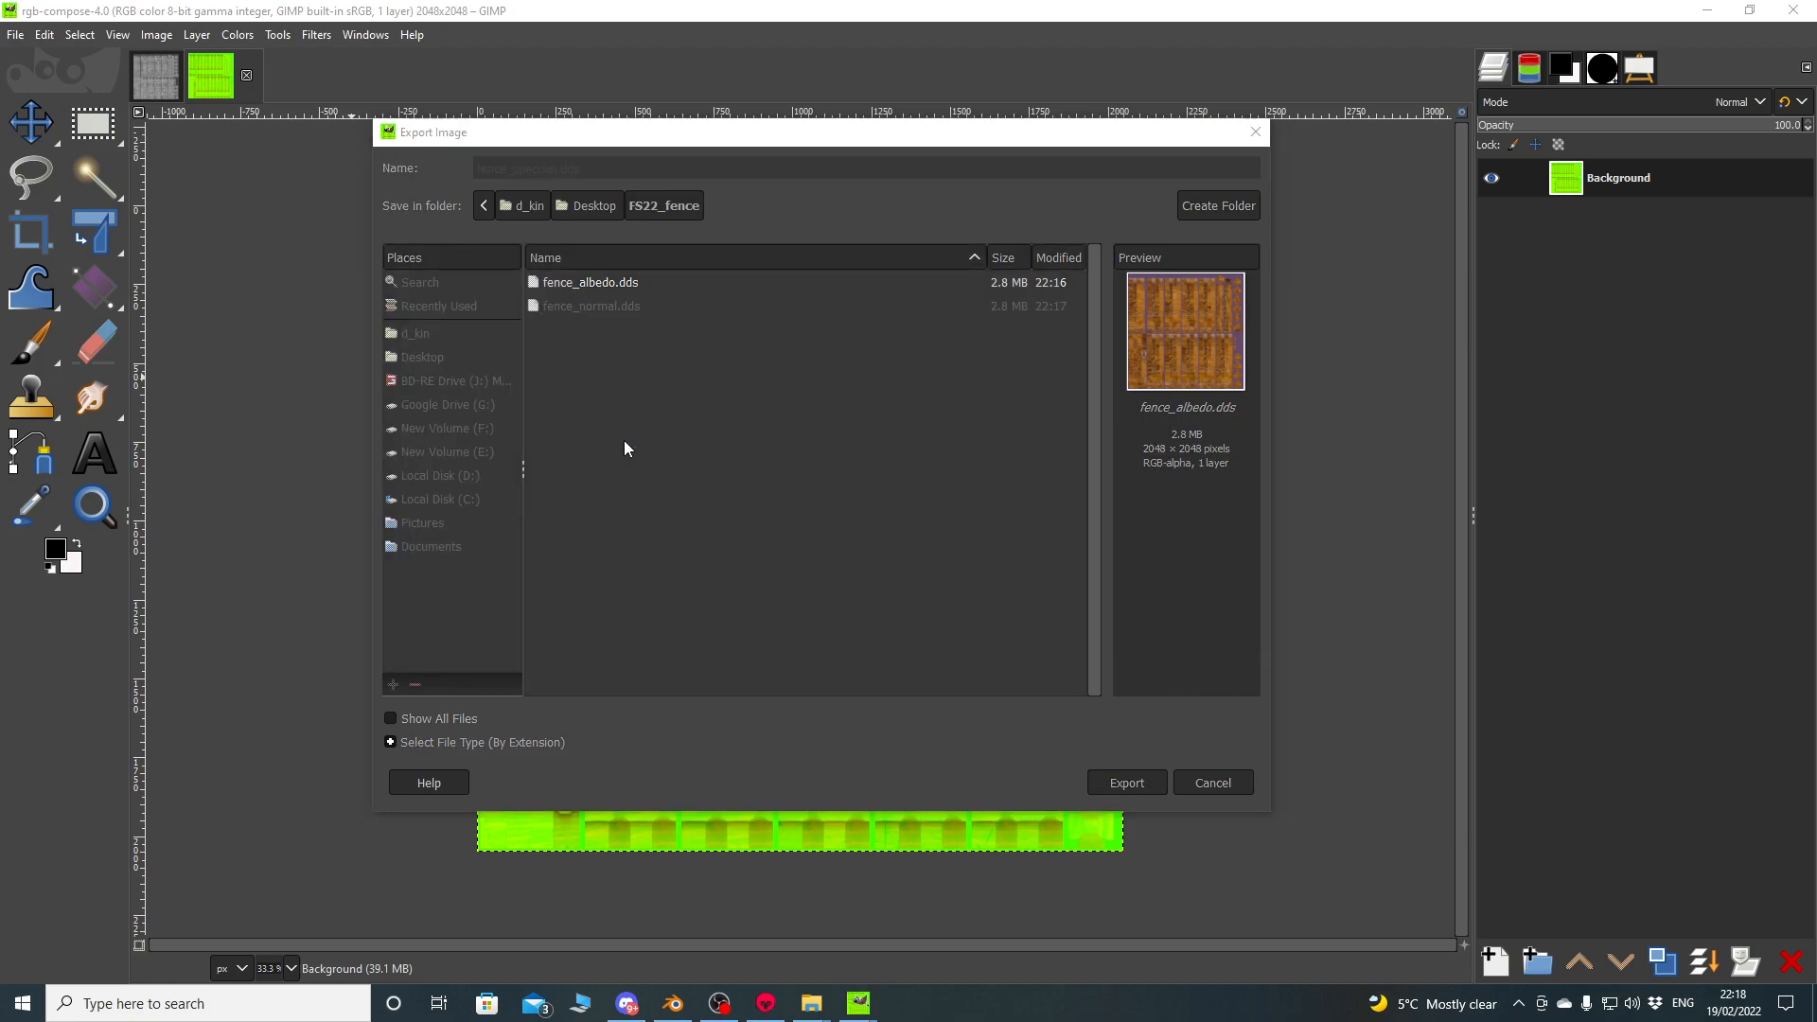
Finish the DDS export with BC1 / DXT1 compression and generated mipmaps, and close GIMP, discarding unsaved changes.
left_click(290, 132)
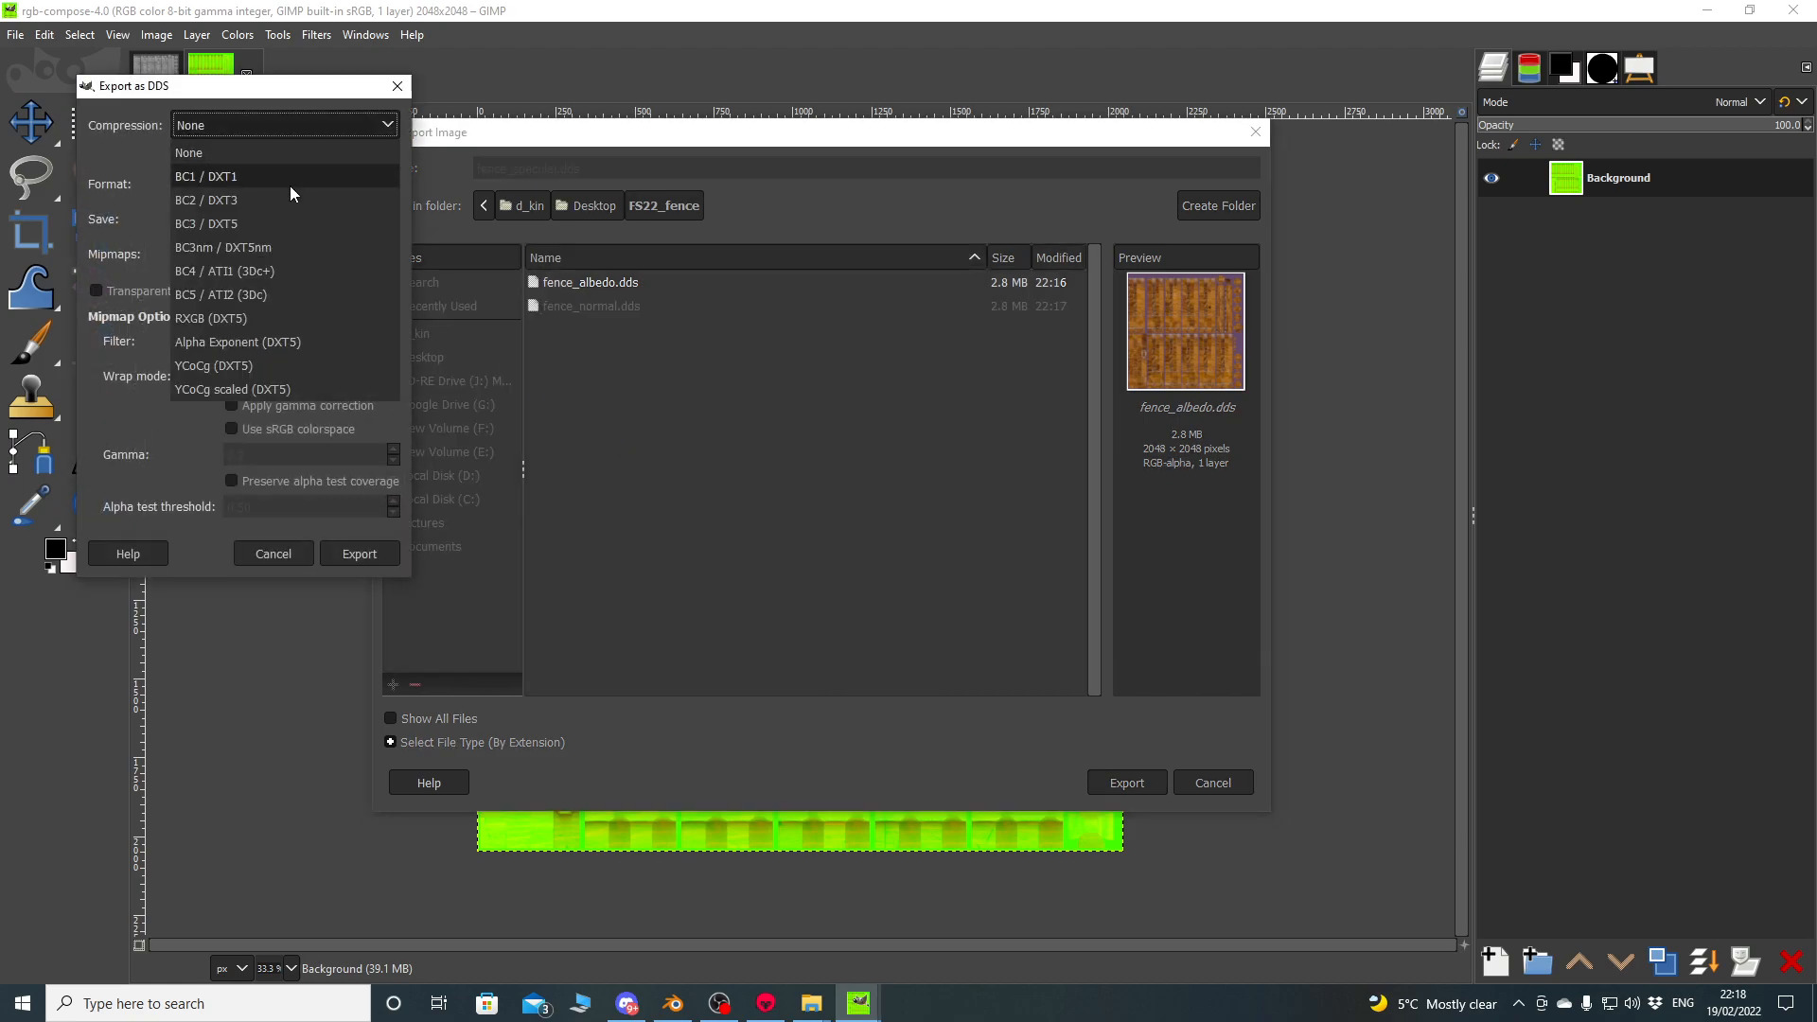
left_click(290, 178)
left_click(290, 254)
left_click(294, 311)
left_click(361, 553)
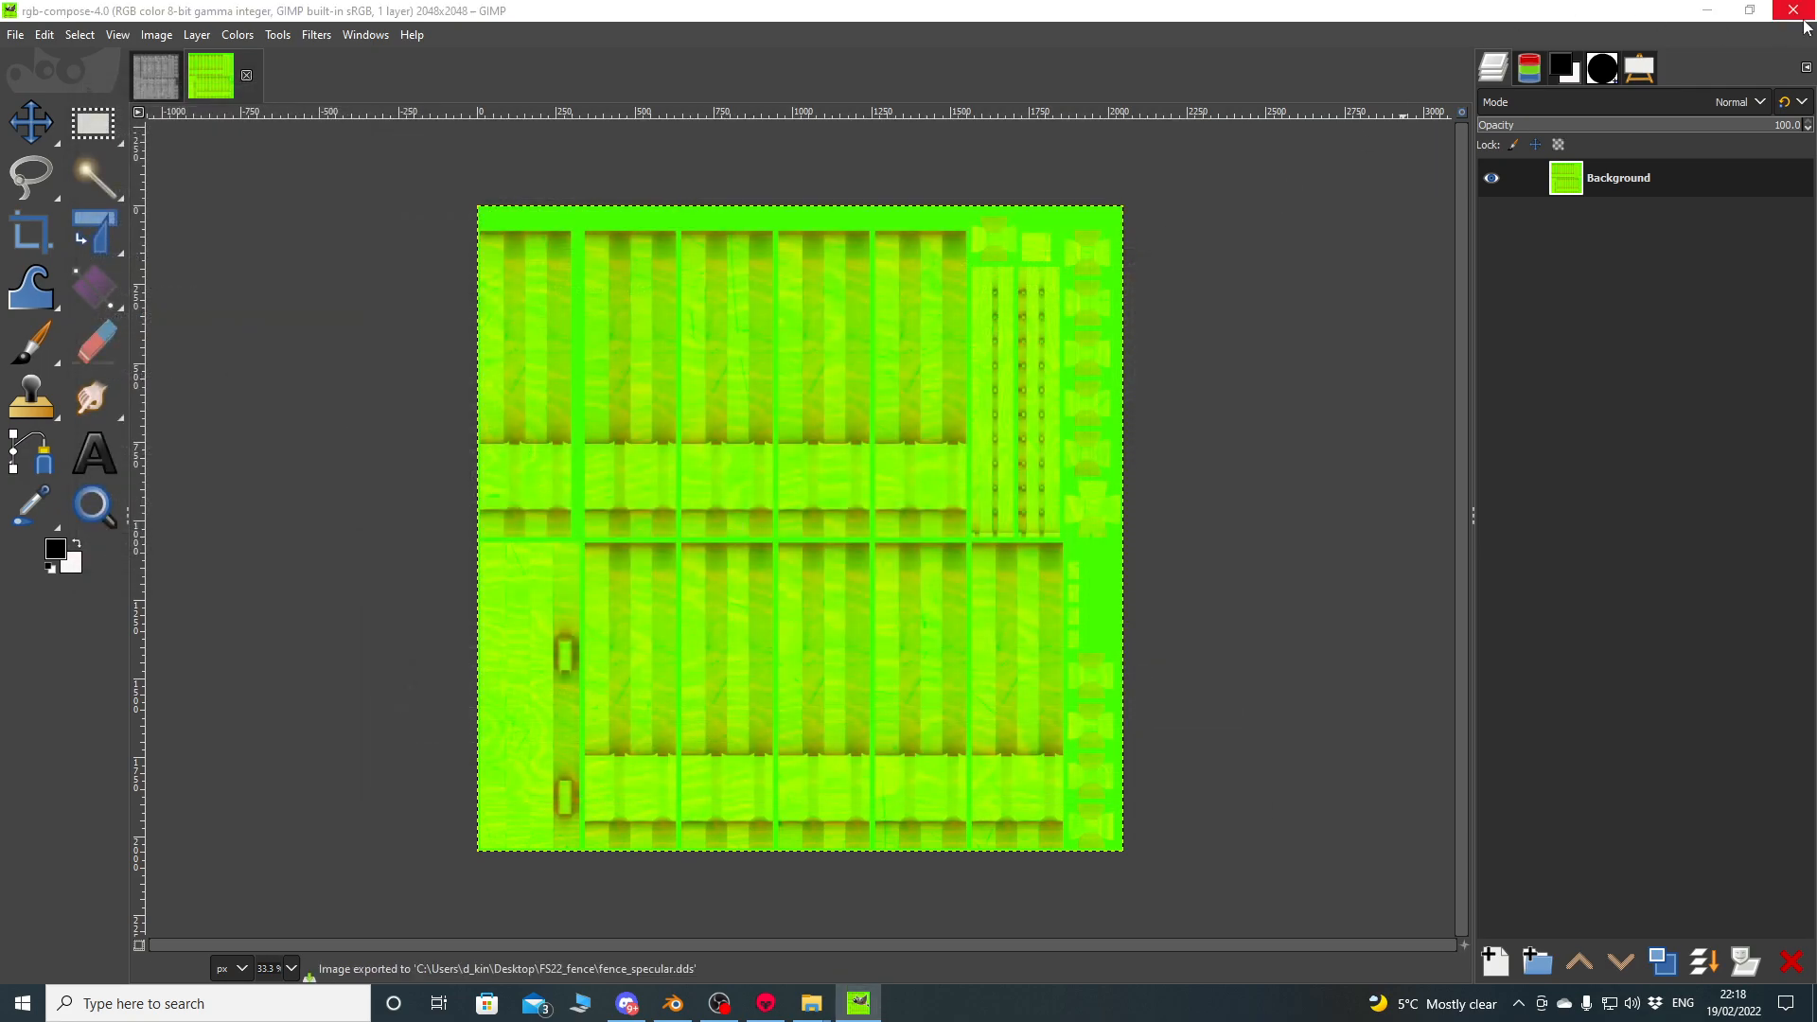
left_click(1794, 11)
left_click(336, 360)
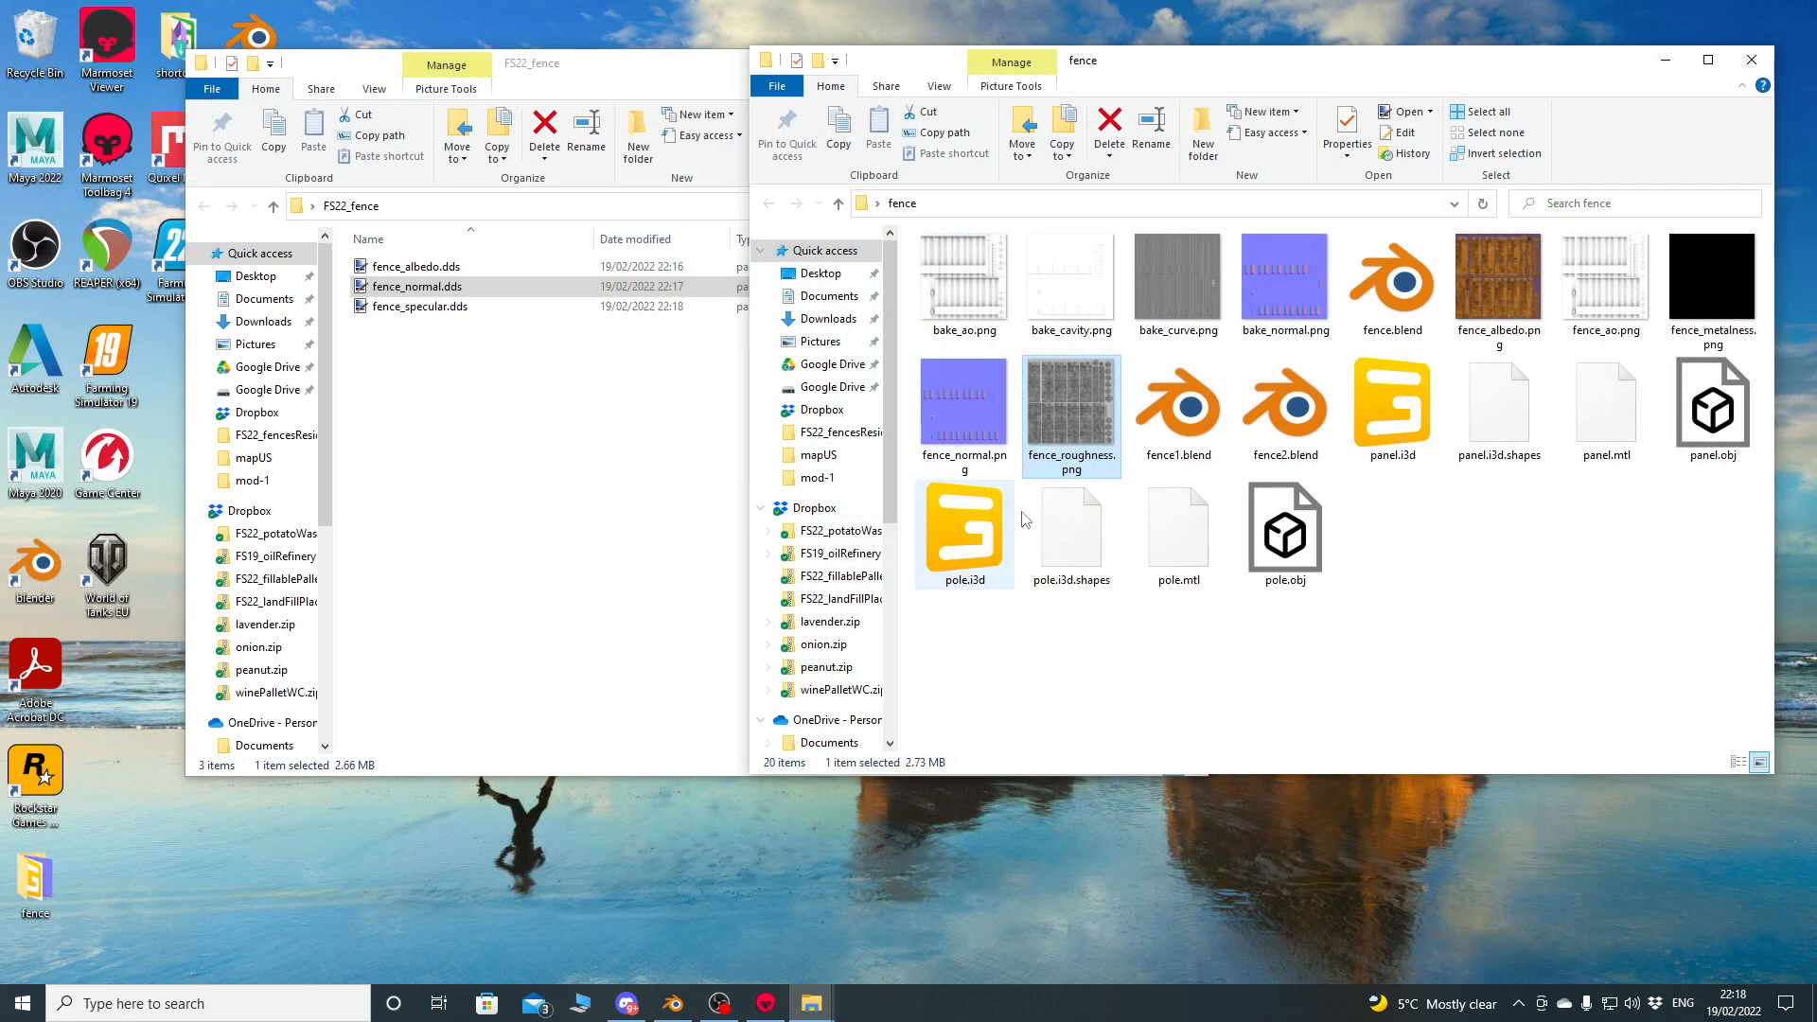
double_click(1410, 417)
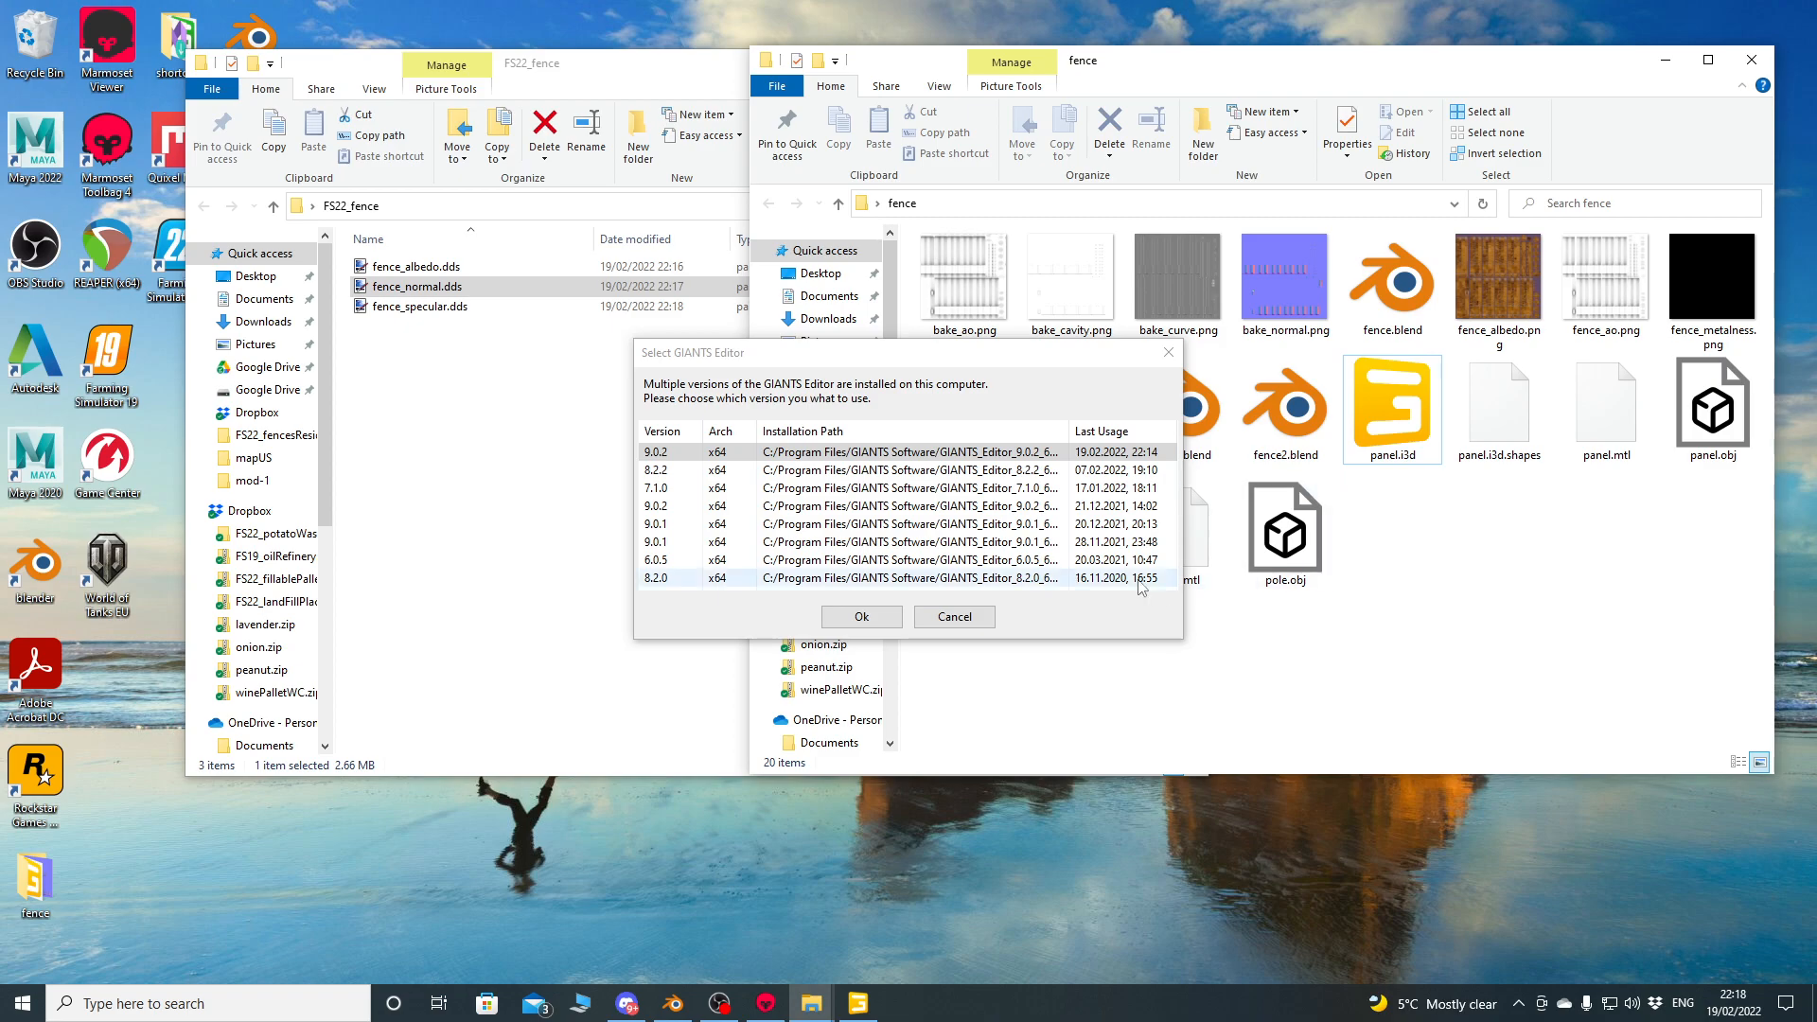
left_click(956, 617)
left_click(1392, 407)
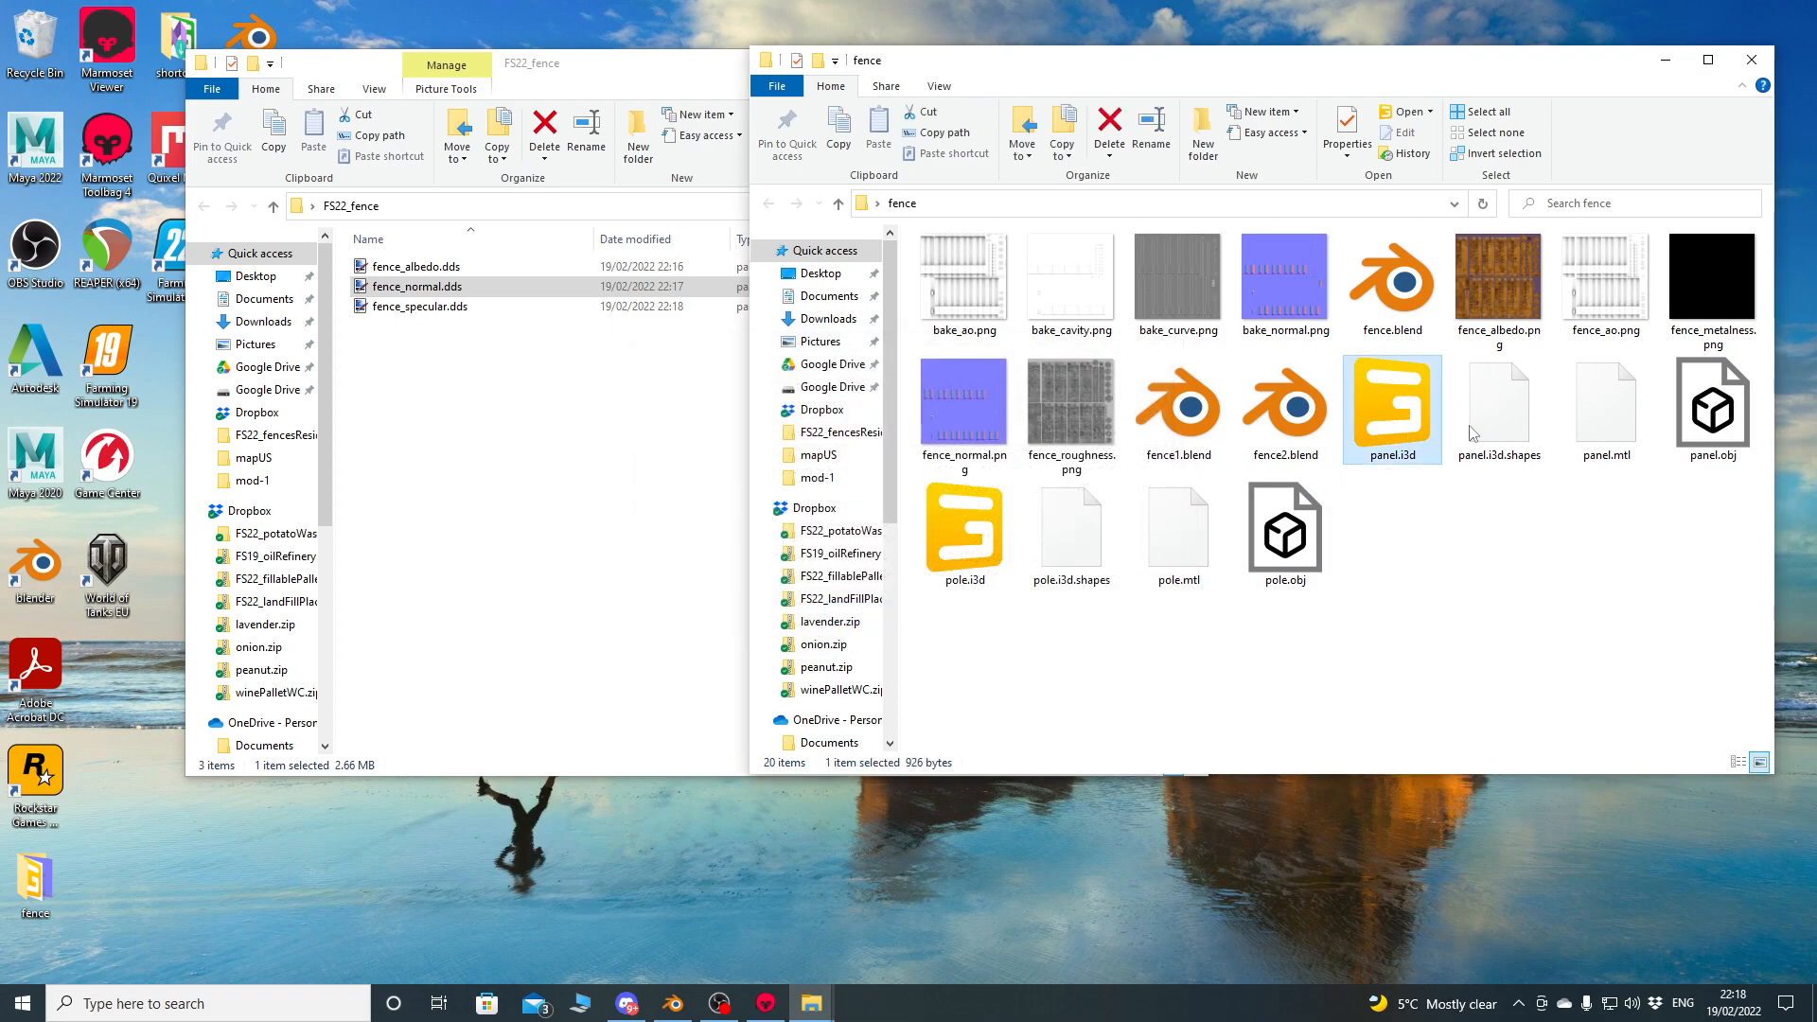
left_click(1499, 407, "ctrl")
left_click(963, 530, "ctrl")
left_click_drag(963, 530, 1071, 551)
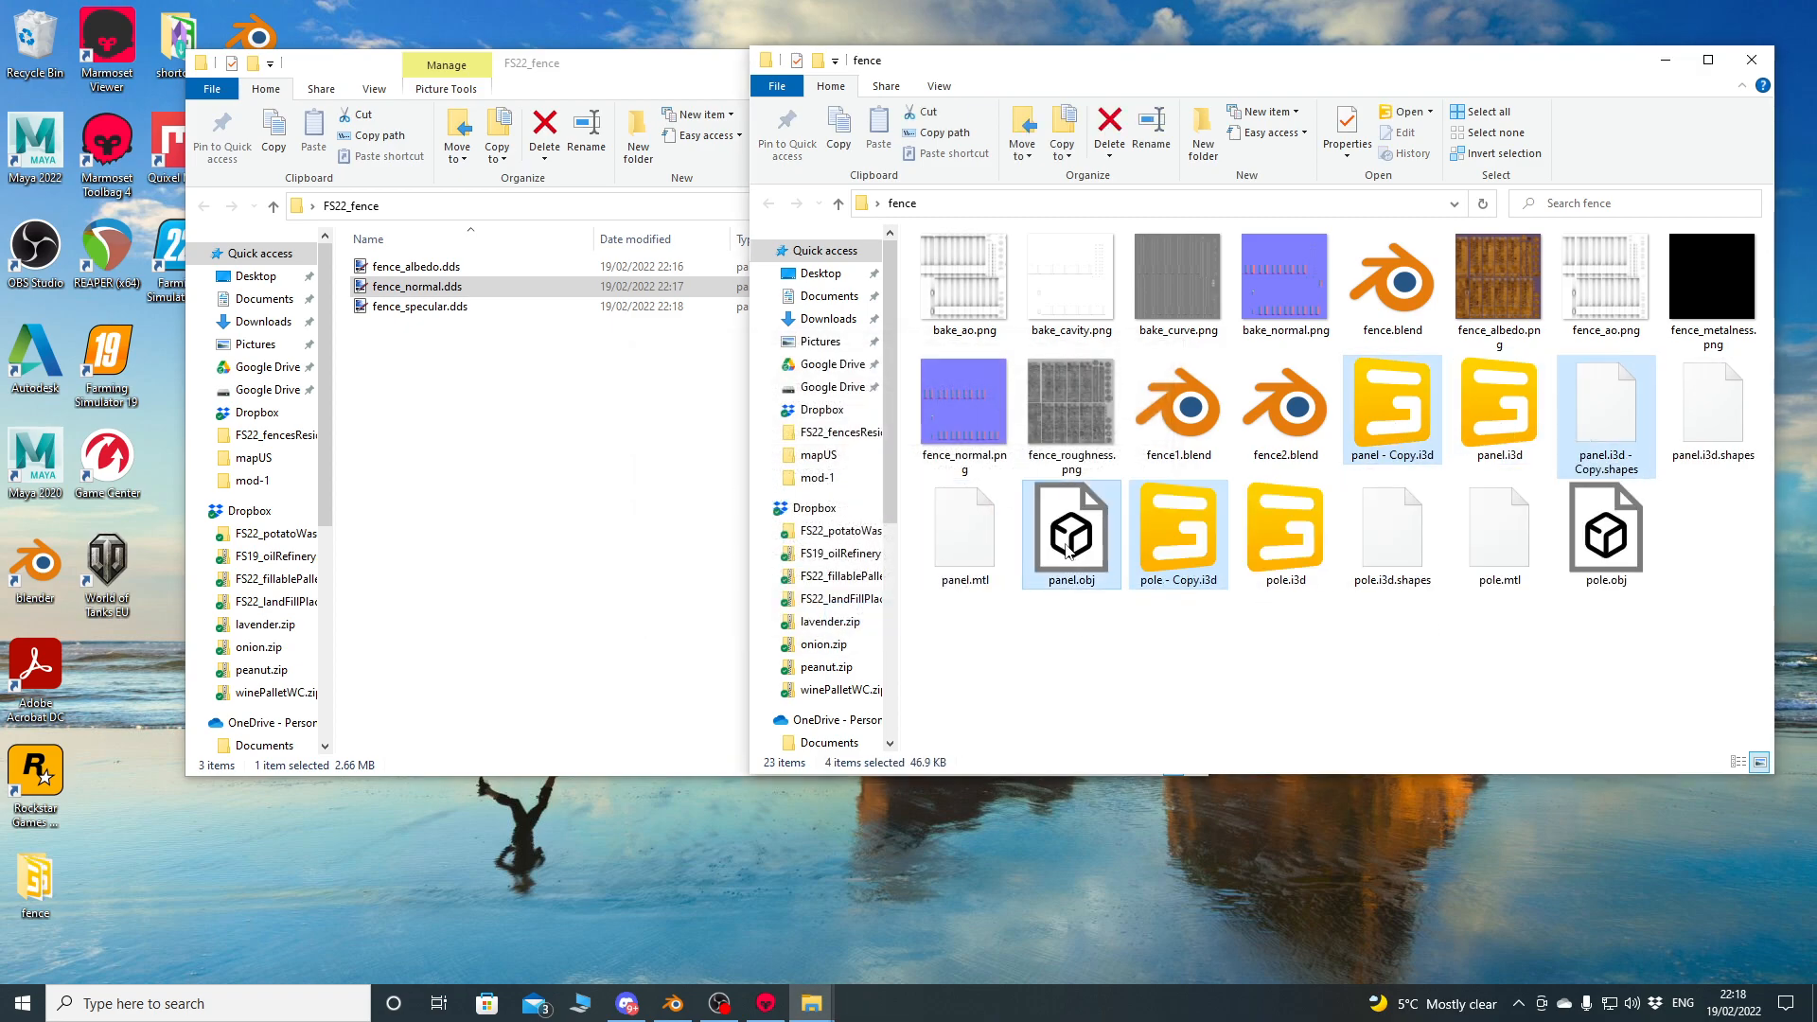
left_click(1221, 659)
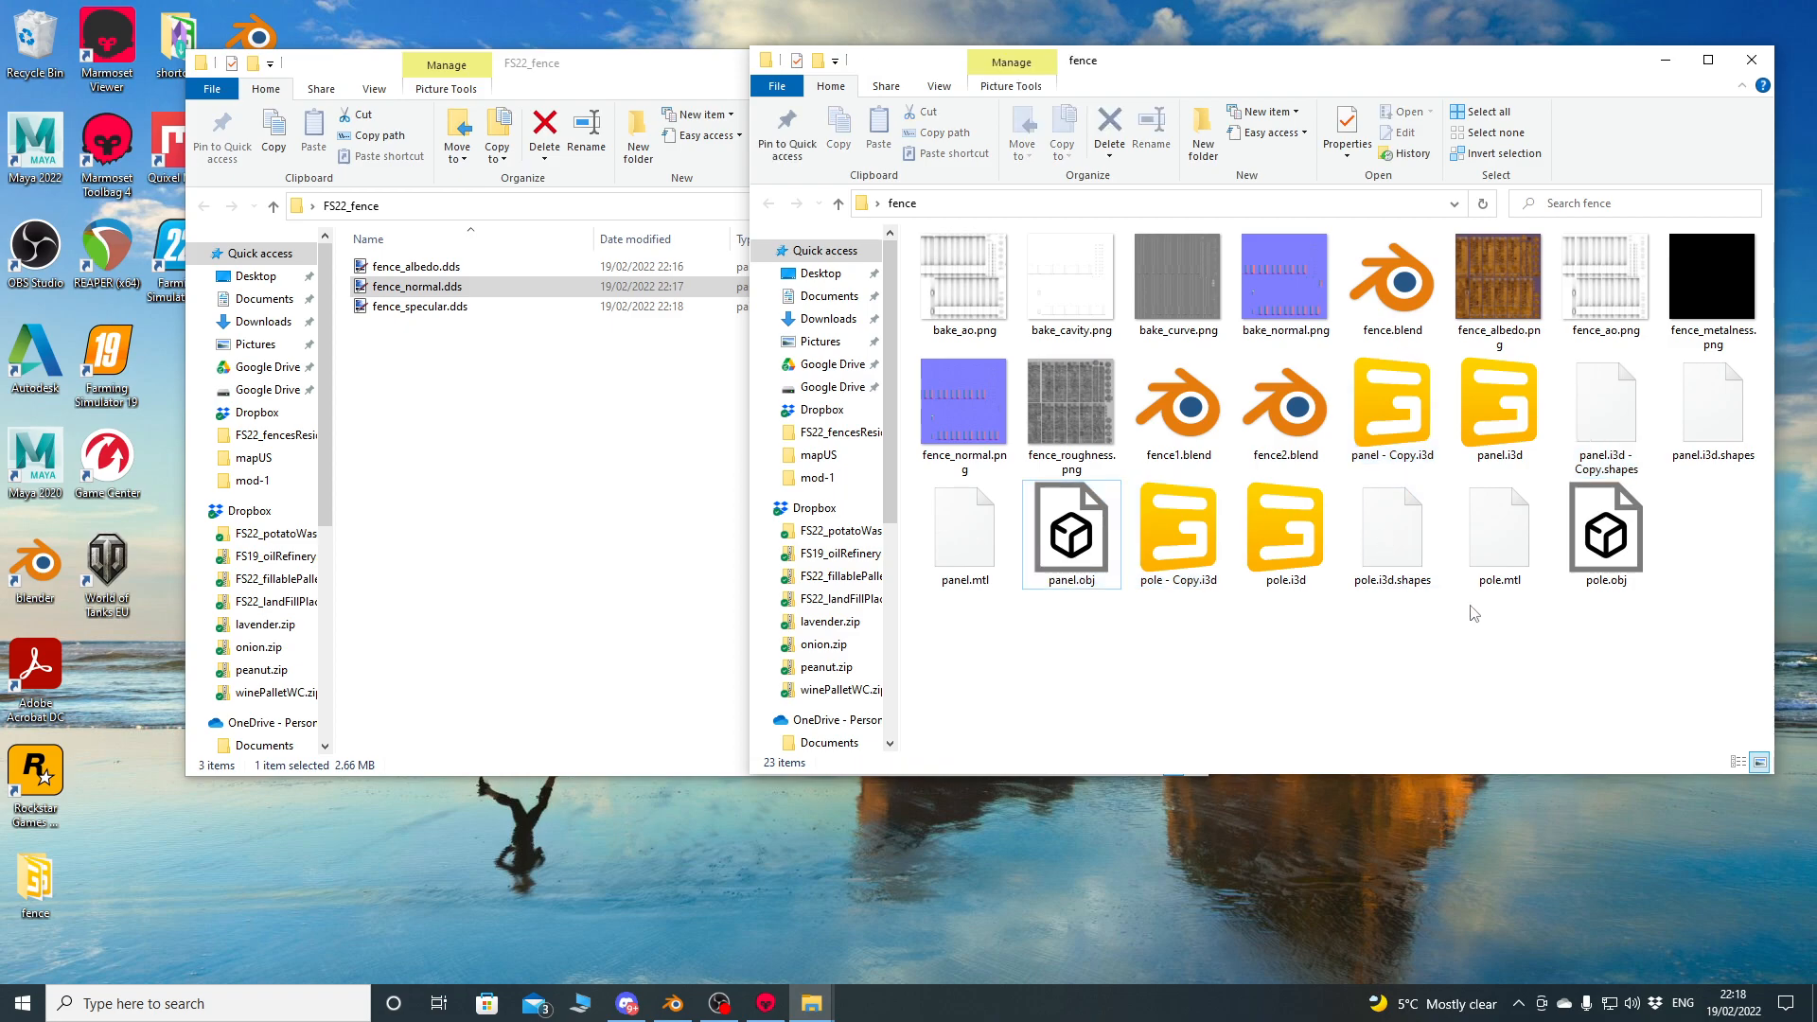
Move panel.i3d, panel.i3d.shapes, pole.i3d and pole.i3d.shapes from the fence folder into the FS22_fence folder, and refresh its file list.
left_click(1500, 430)
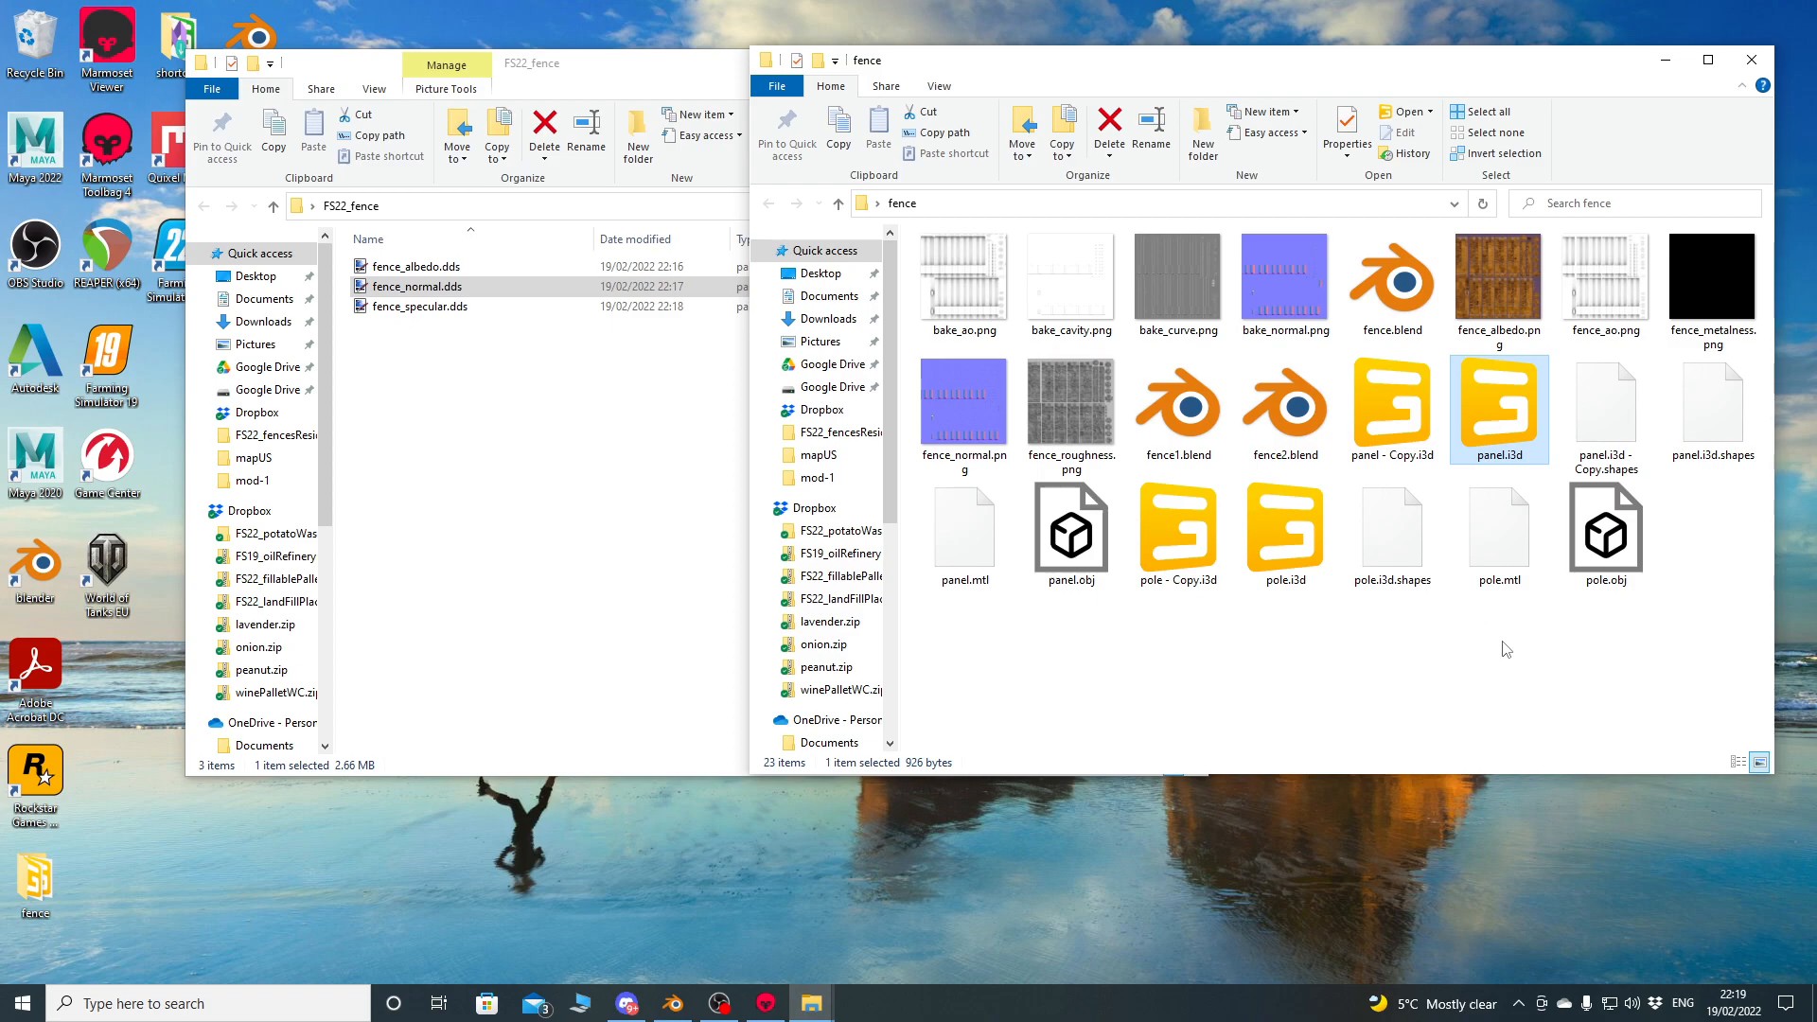
left_click(1714, 415, "ctrl")
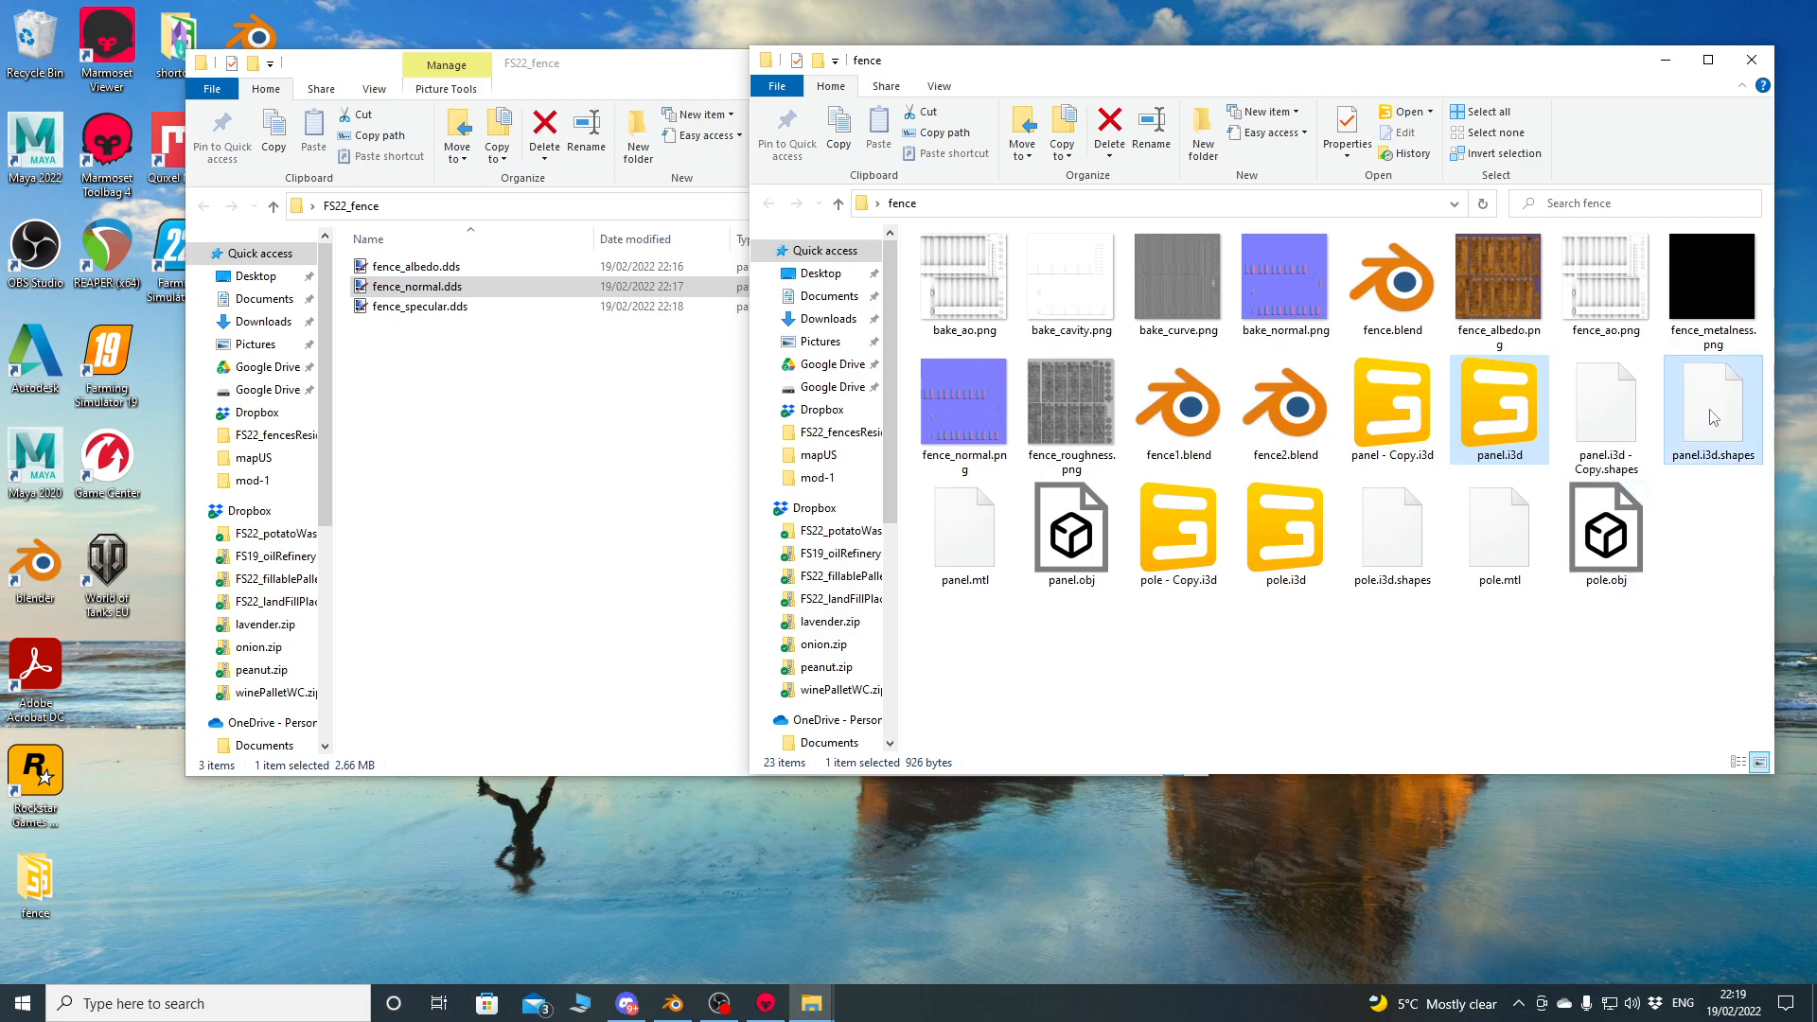
left_click(1284, 530, "ctrl")
right_click_drag(1400, 556, 483, 491)
left_click(535, 565)
left_click(528, 520)
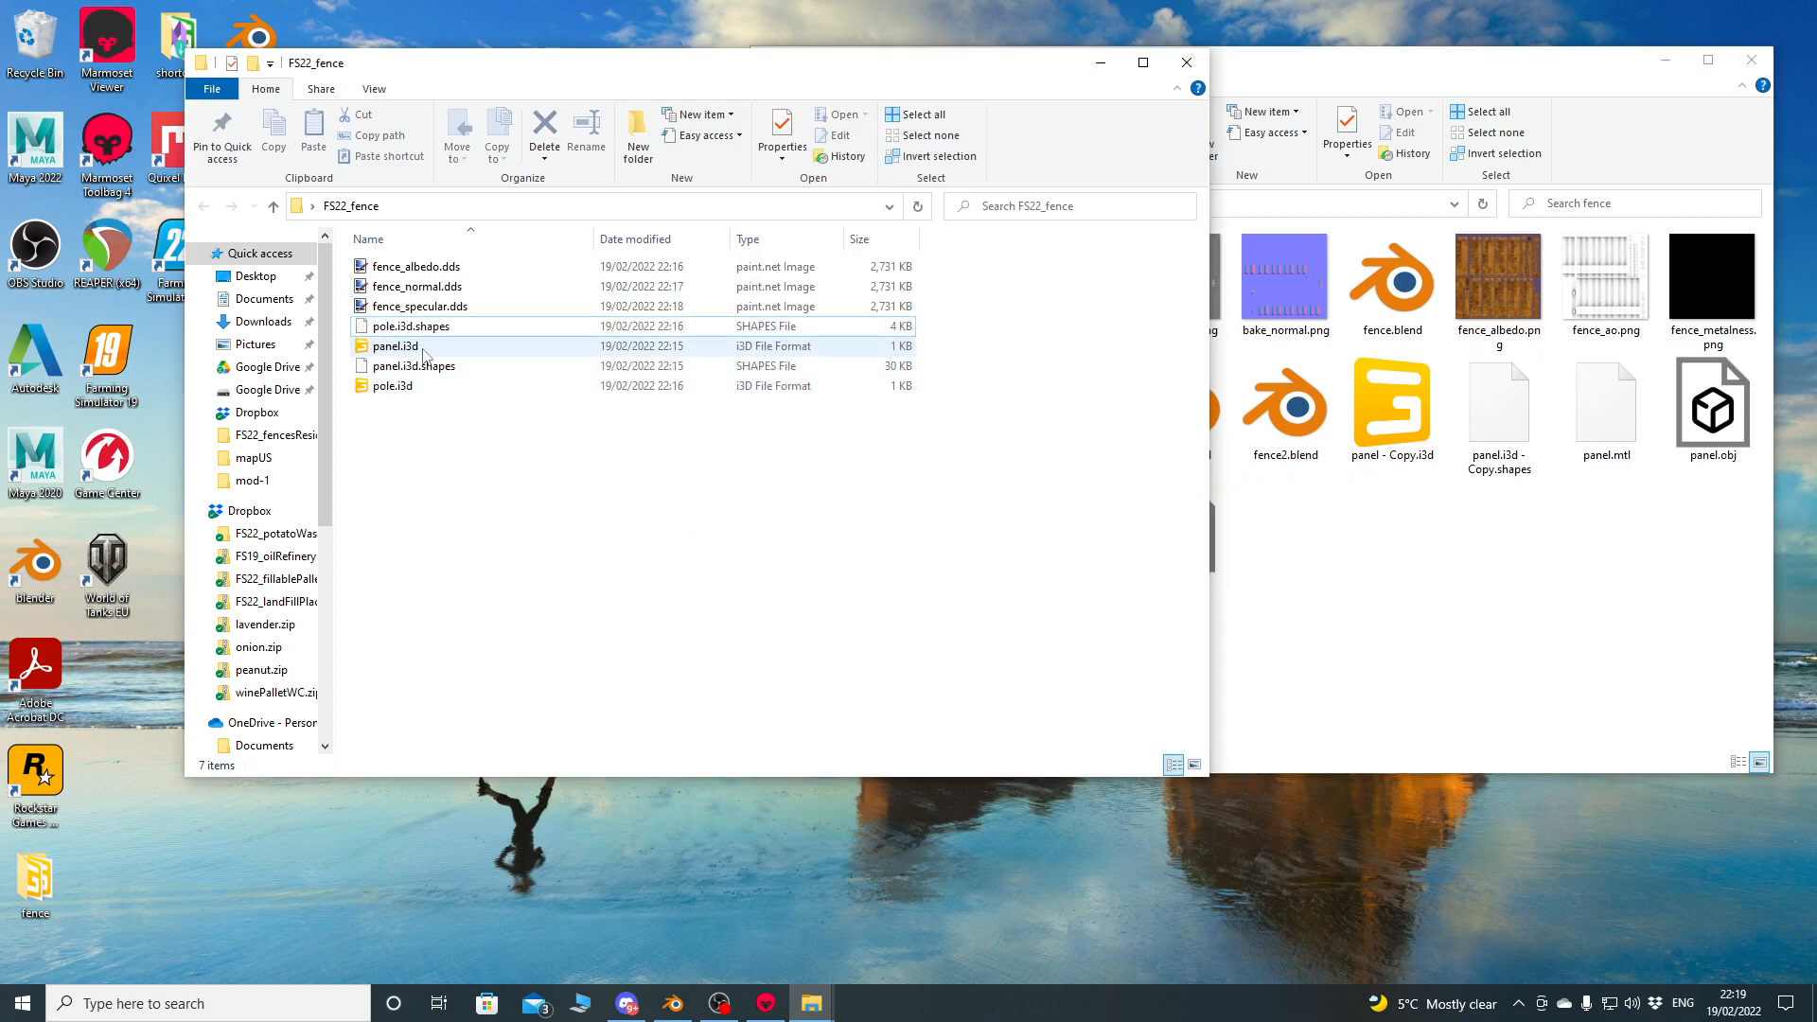
left_click(916, 207)
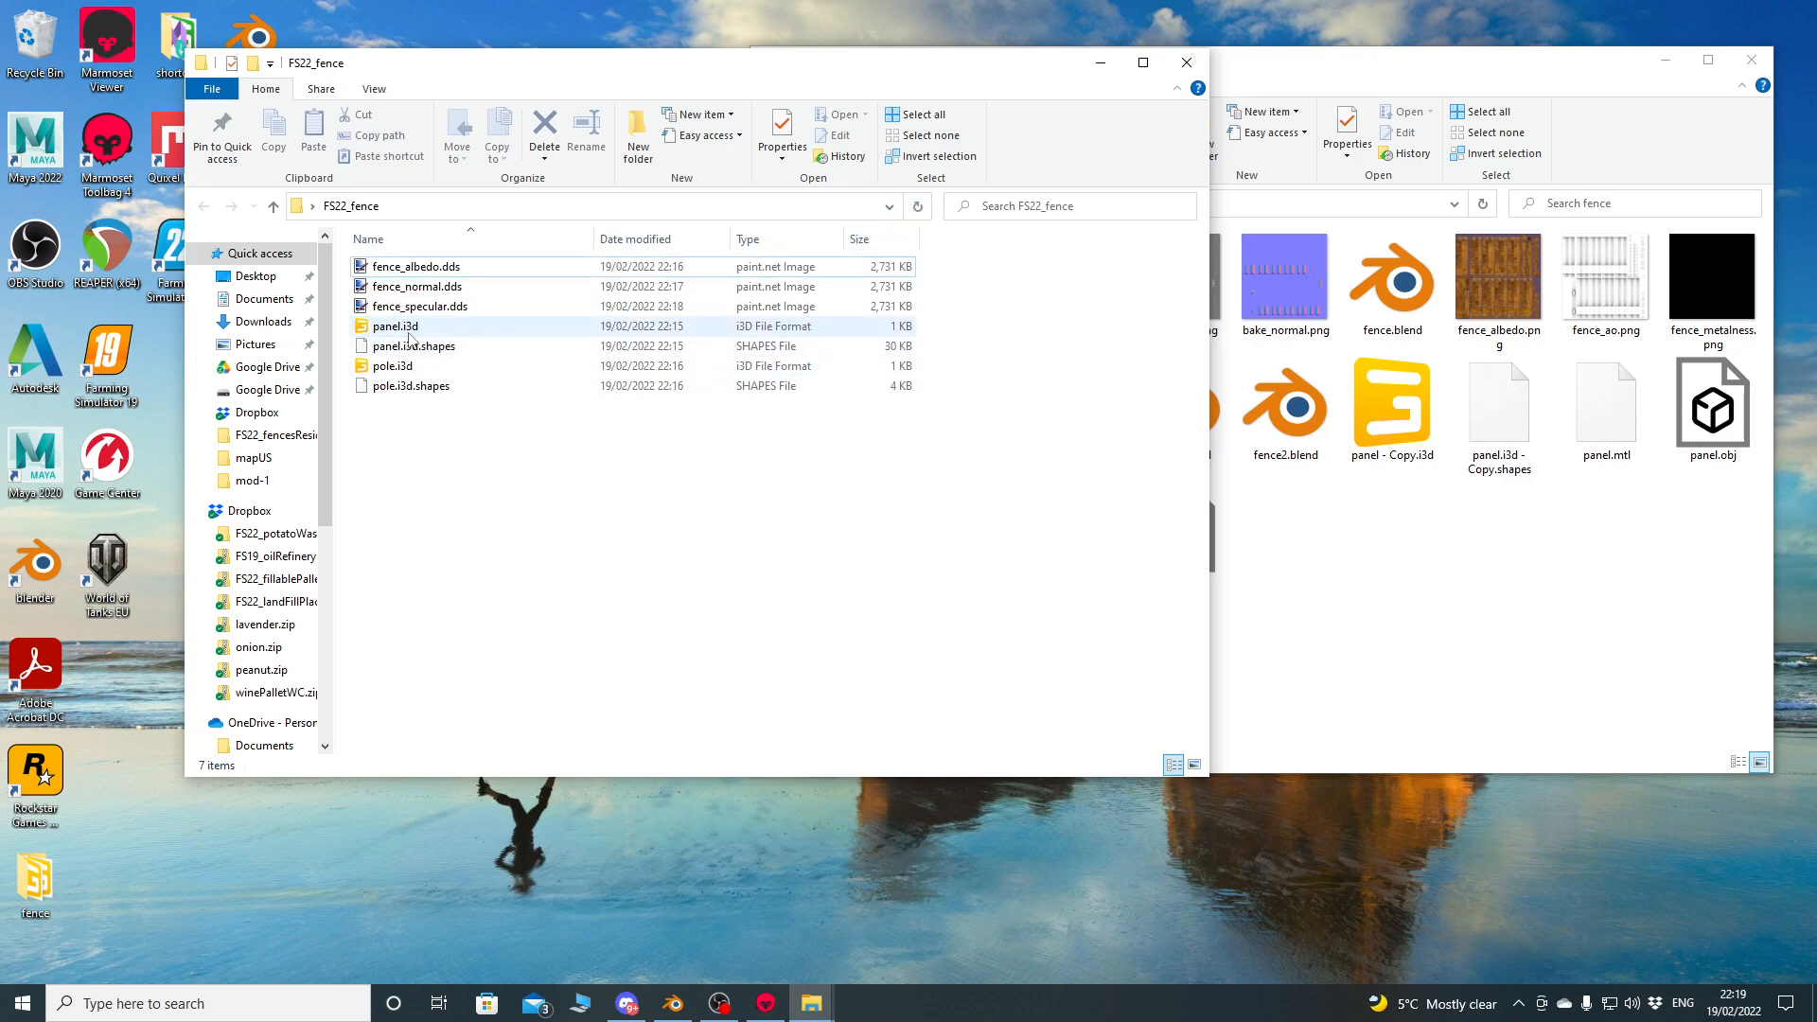
Close the fence folder window and open panel.i3d from FS22_fence in GIANTS Editor 9.0.2.
left_click(1751, 59)
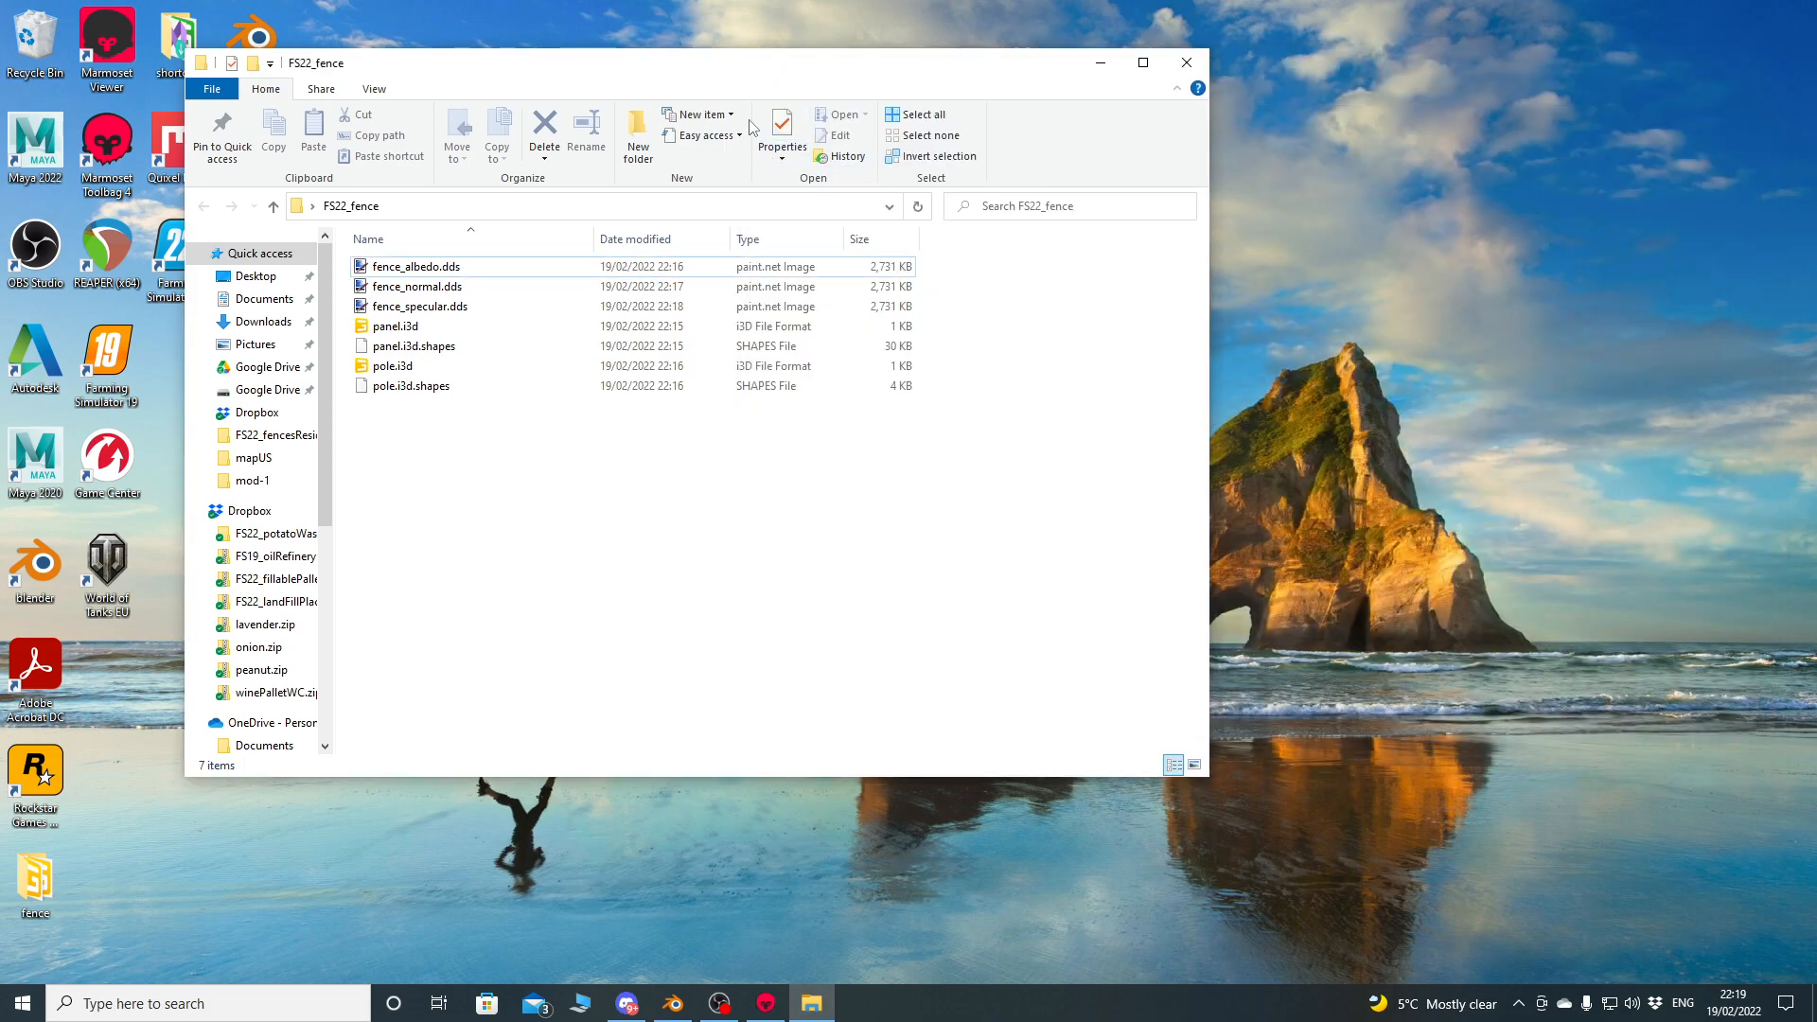
left_click_drag(767, 63, 1095, 142)
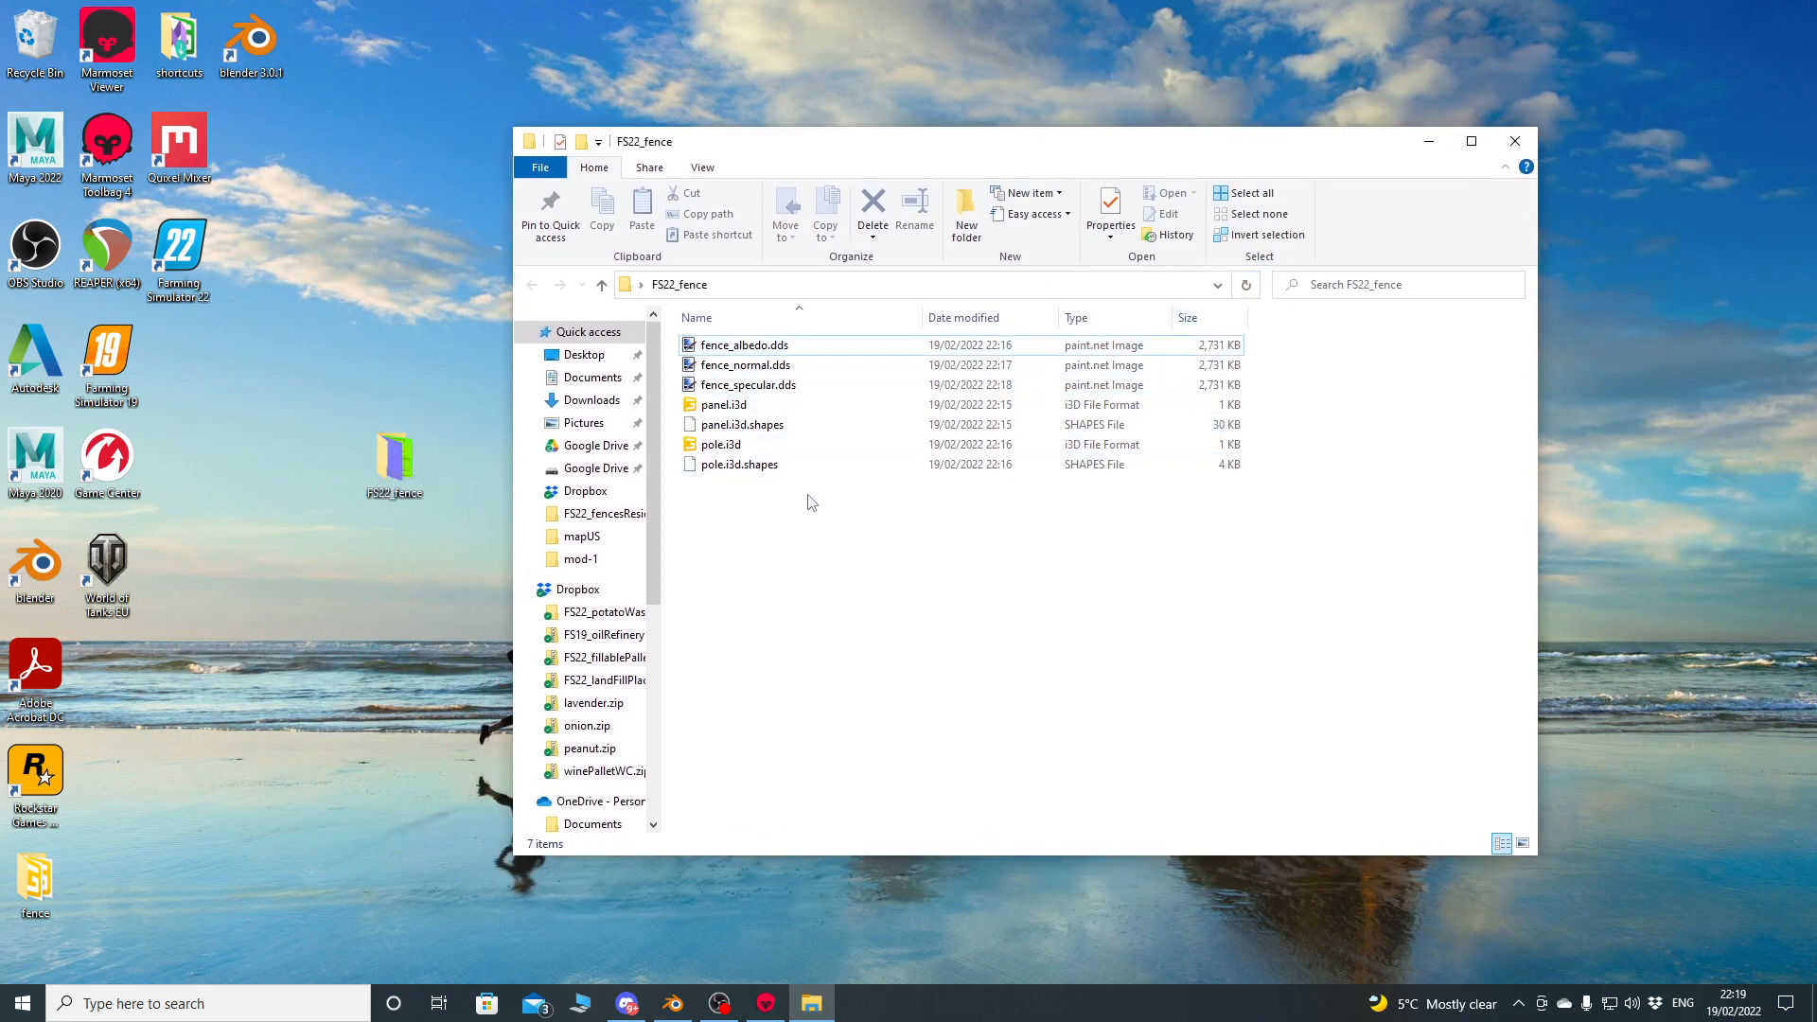
double_click(723, 406)
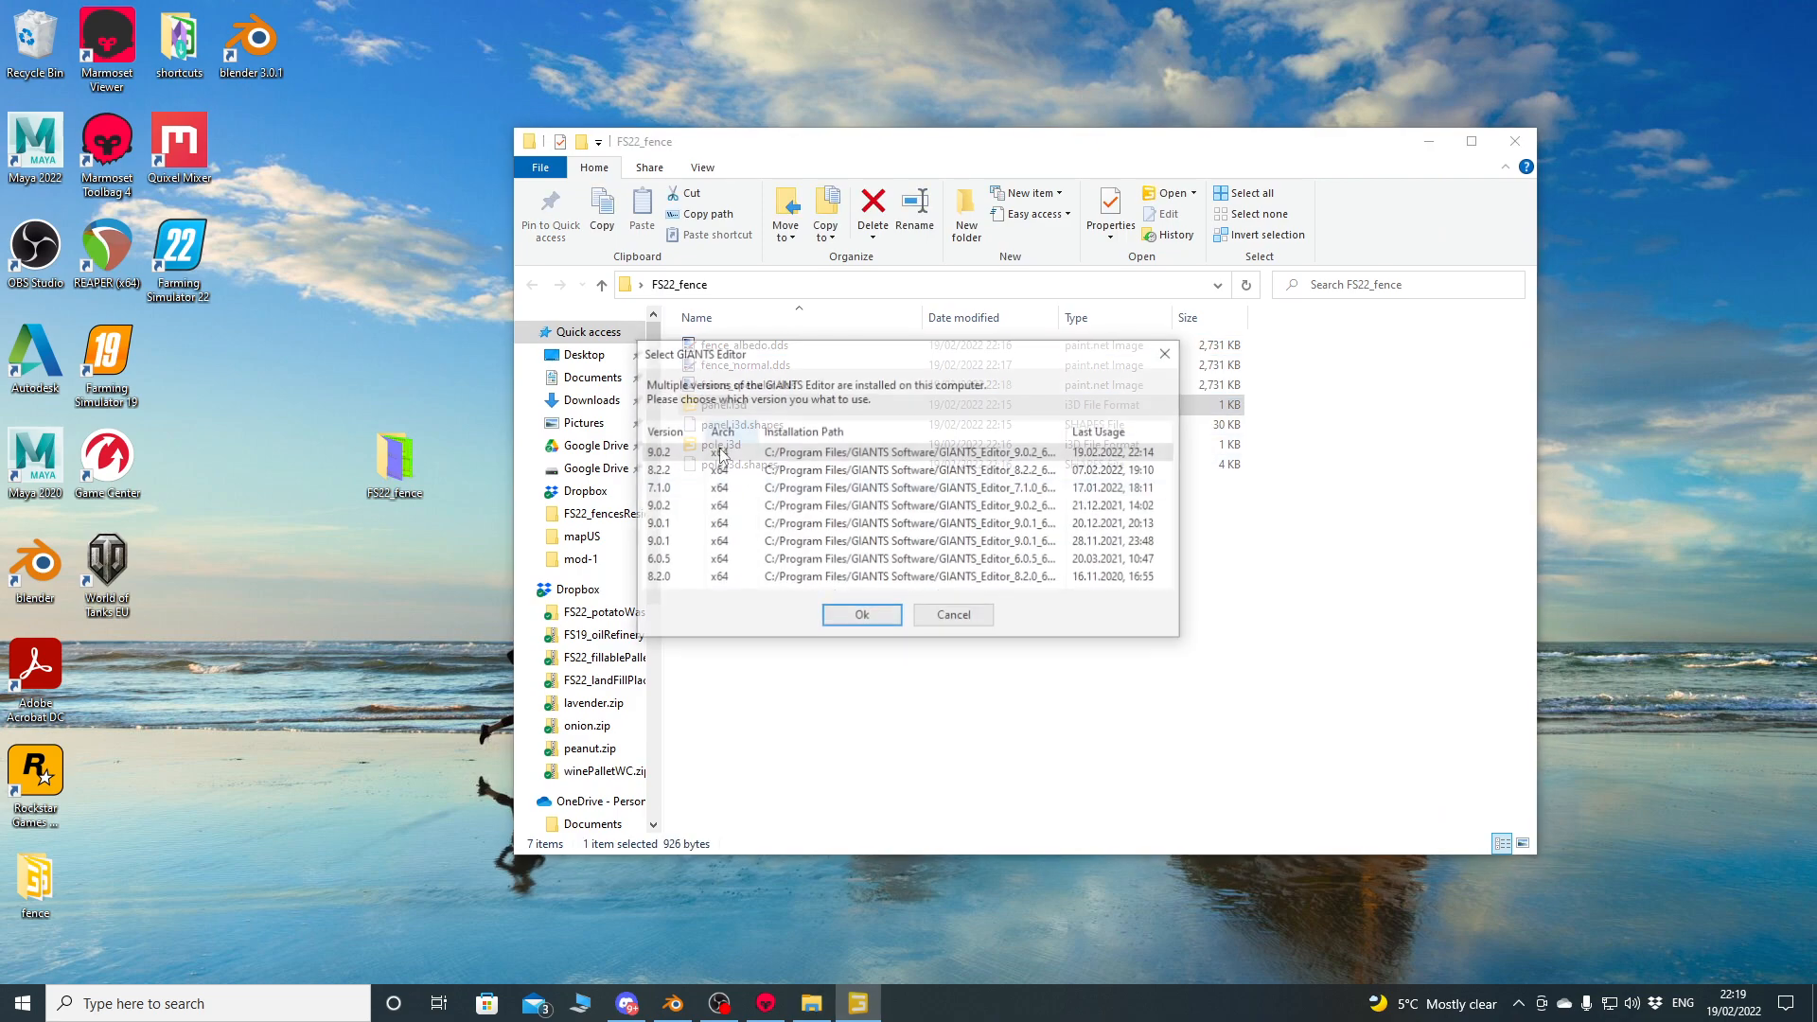
left_click(861, 618)
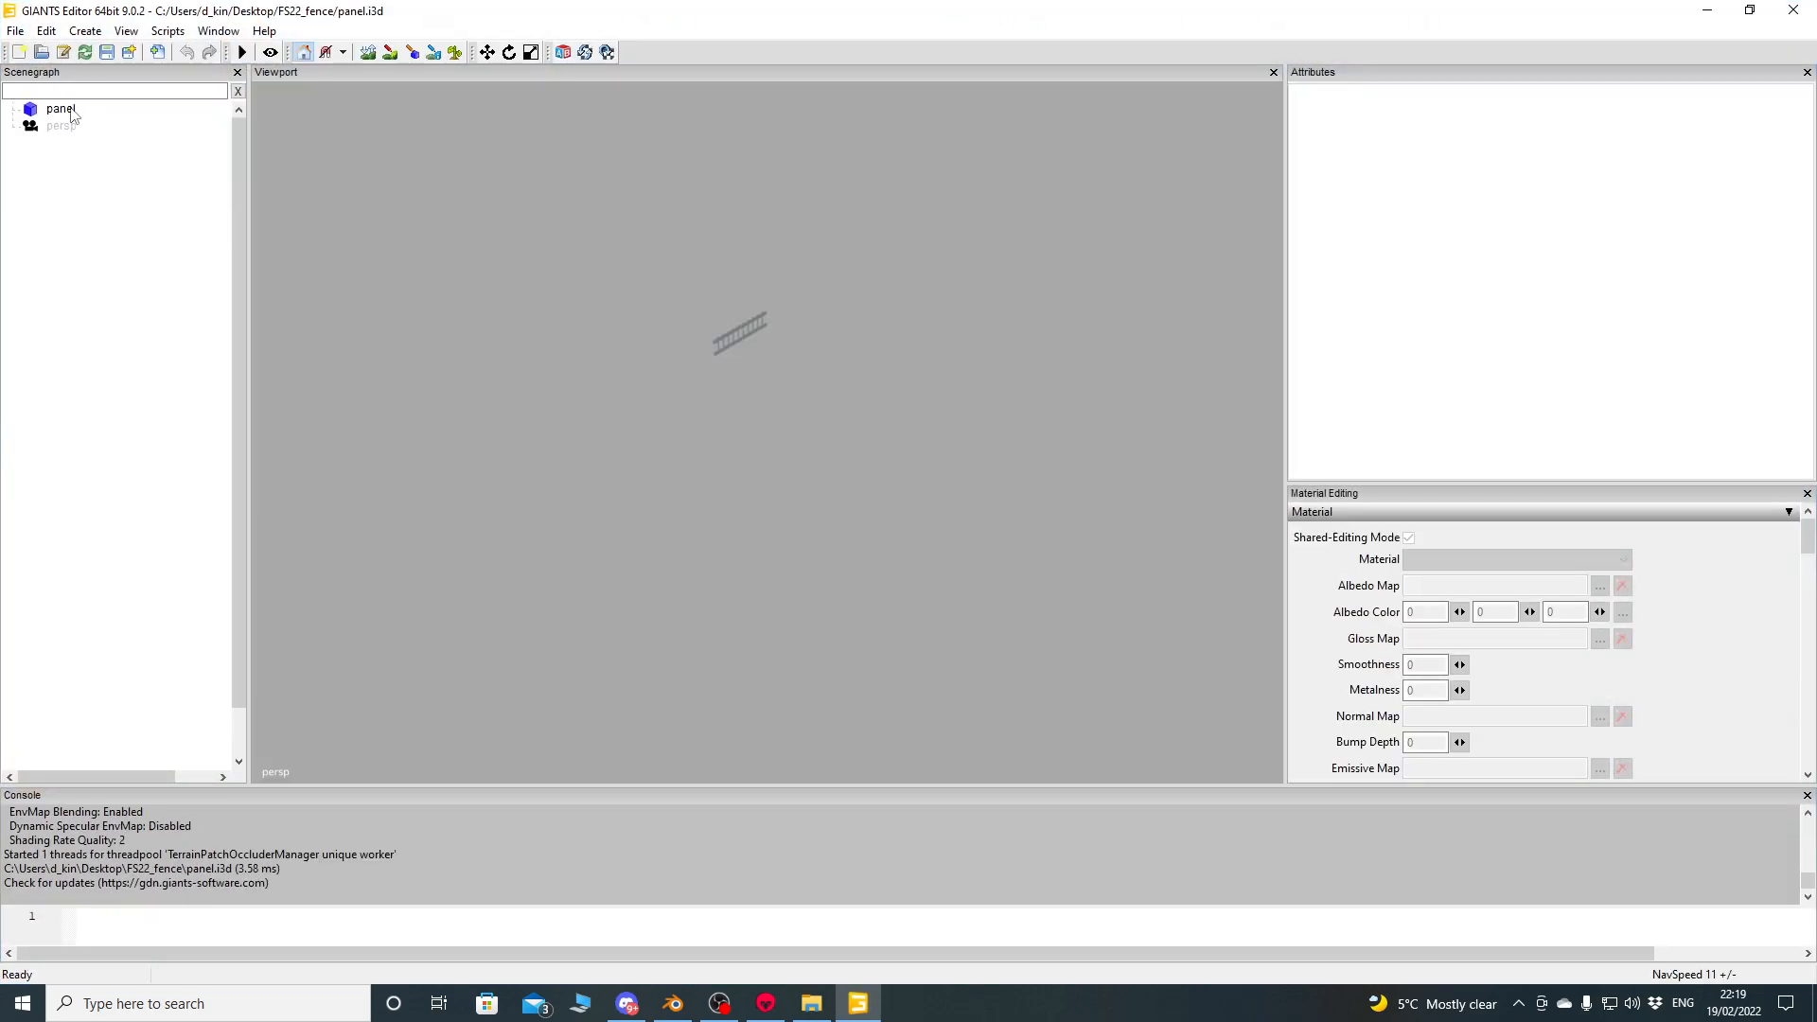
Assign fence_albedo.dds from the desktop's FS22_fence folder as the albedo map of the panel's material.
left_click(58, 113)
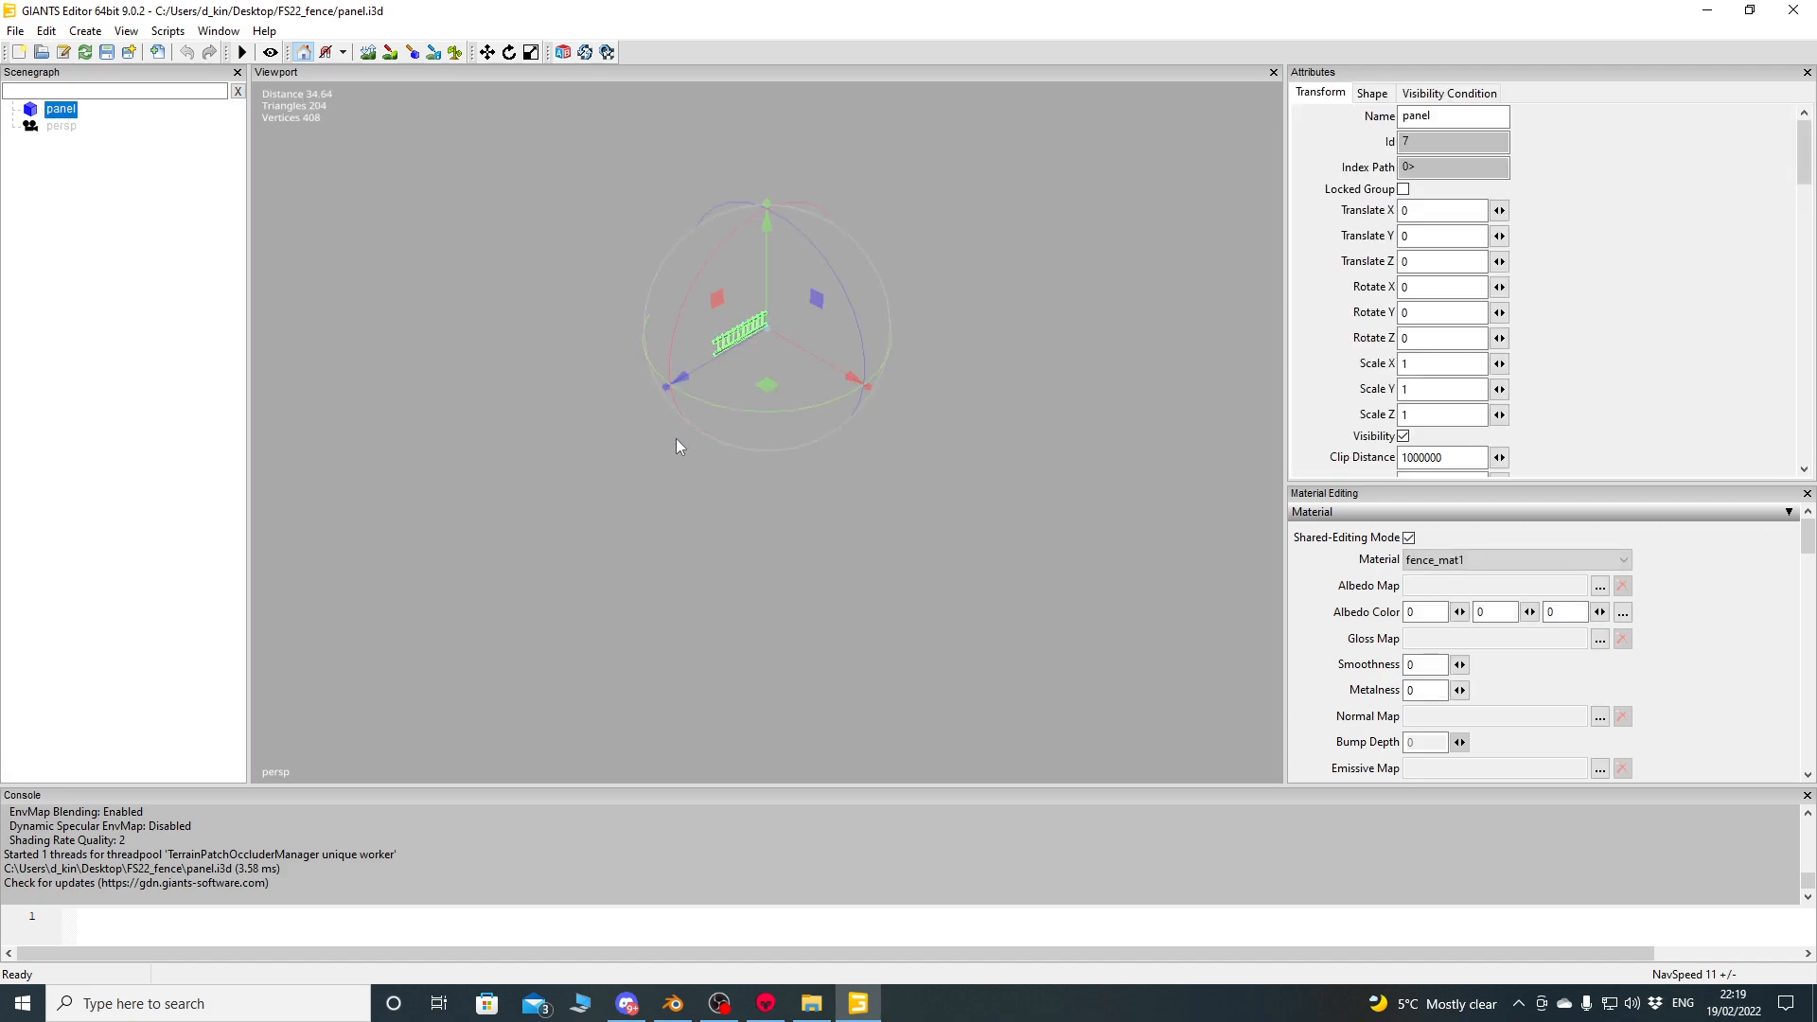
left_click(1599, 586)
left_click(762, 134)
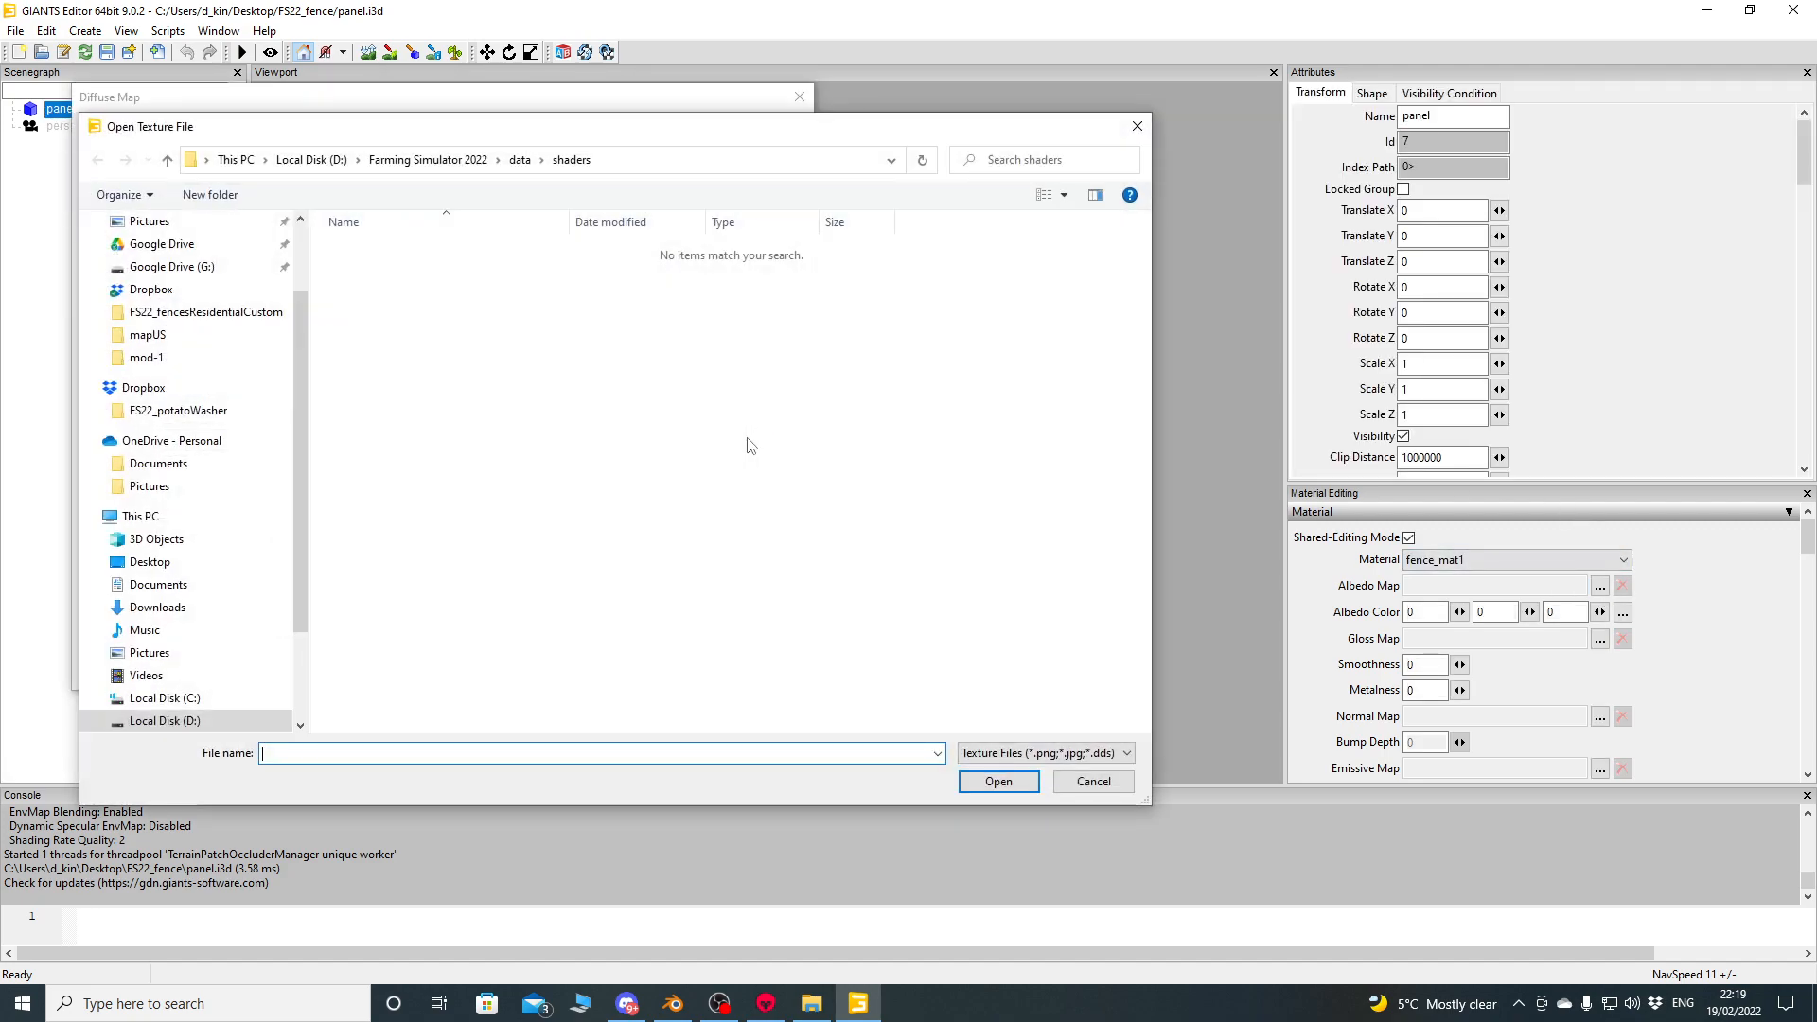
left_click(228, 563)
left_click(471, 296)
double_click(471, 296)
double_click(374, 275)
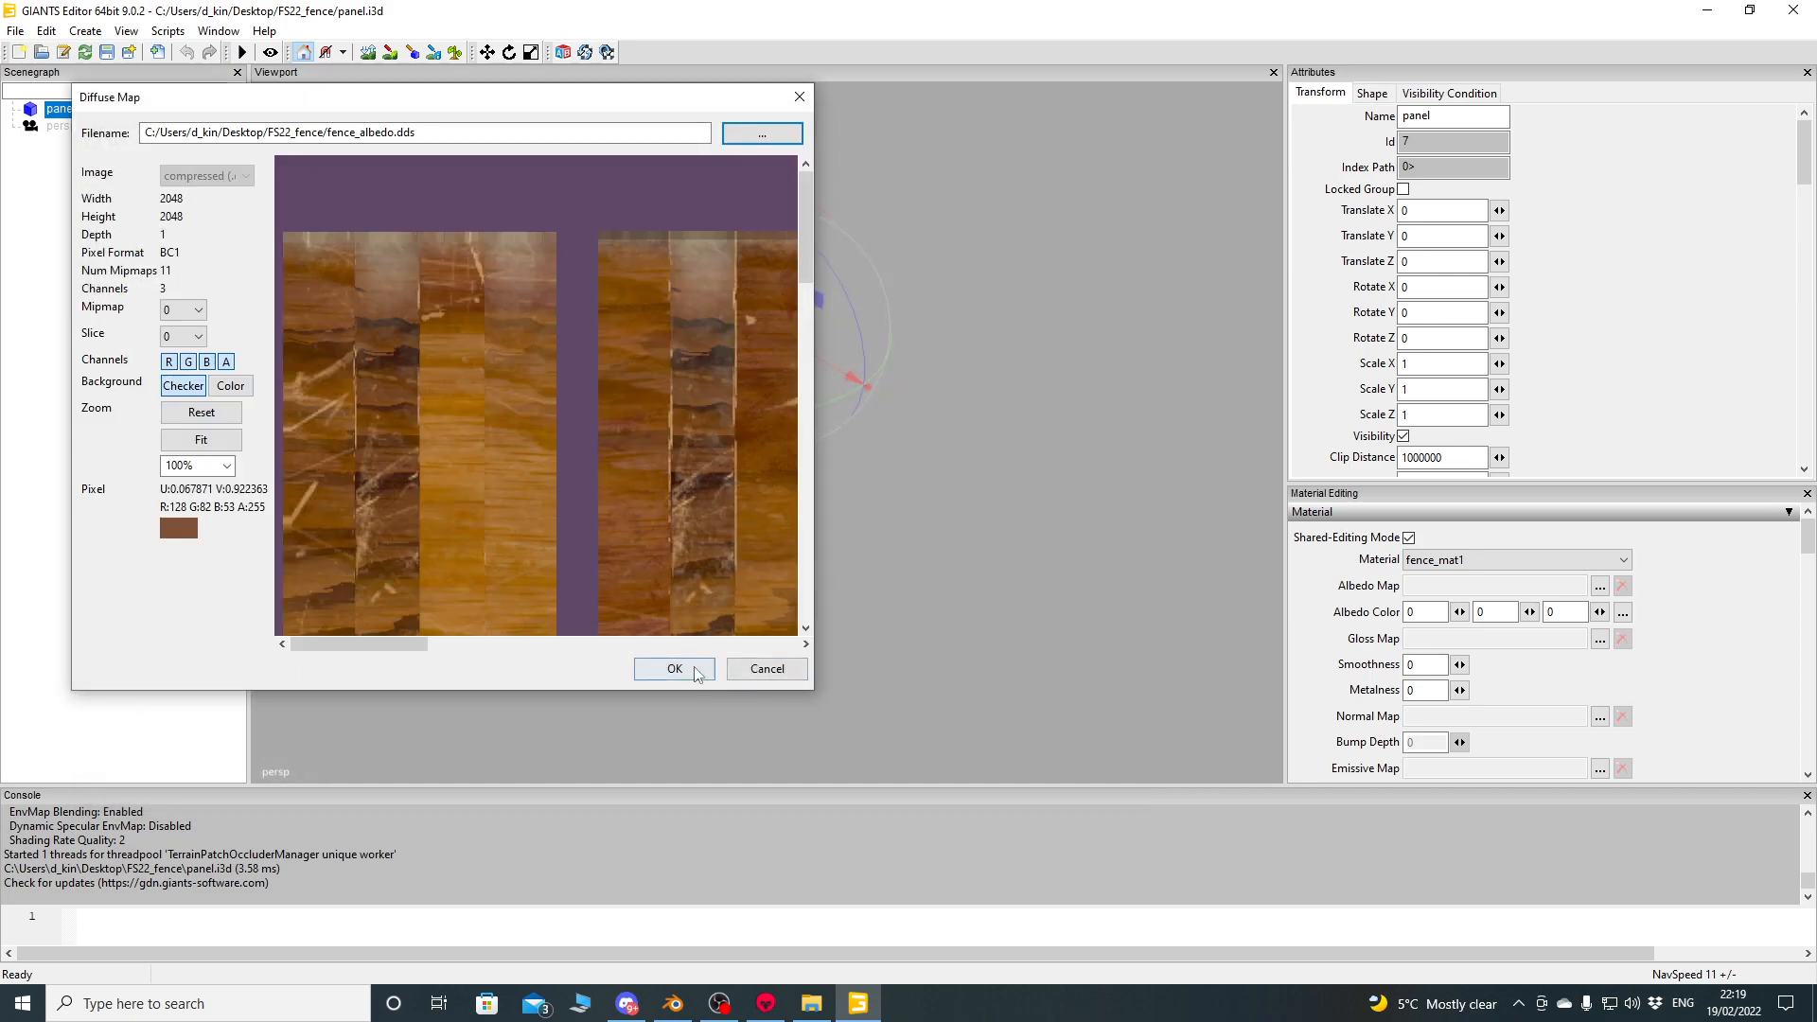
left_click(681, 669)
Set the panel material's gloss map to fence_specular.dds and its normal map to fence_normal.dds.
left_click(1600, 639)
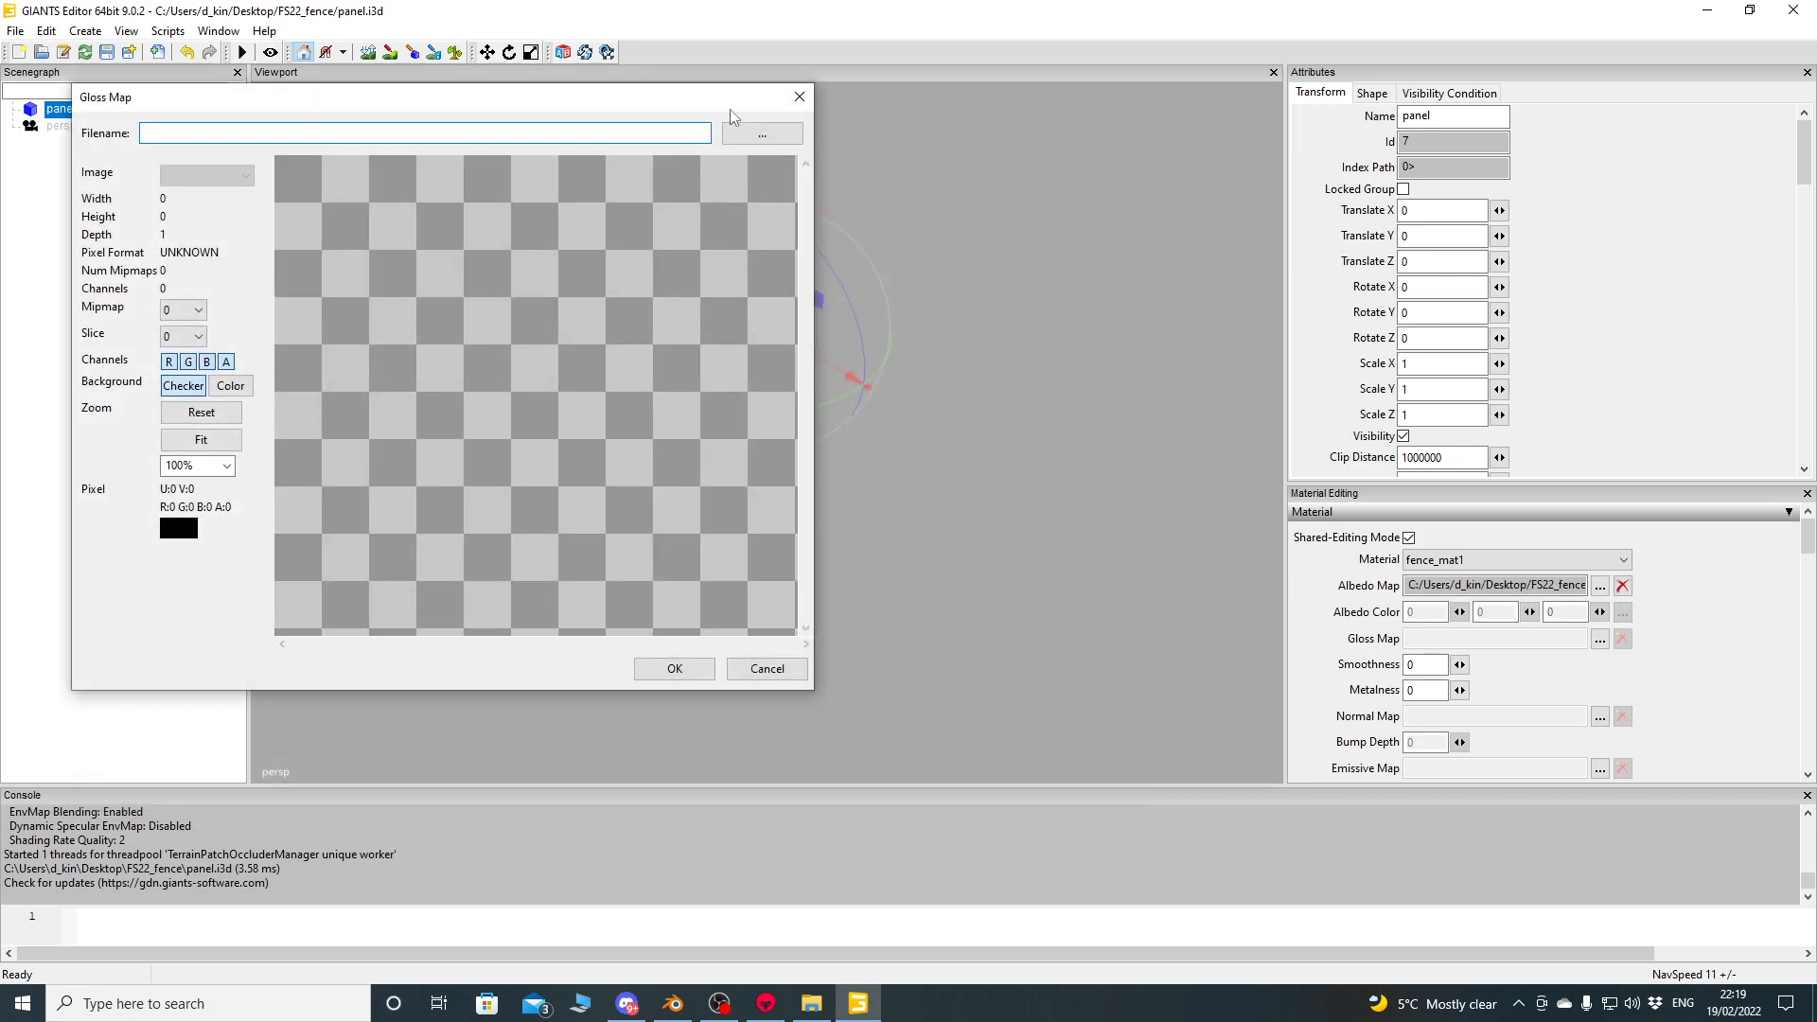
left_click(762, 133)
double_click(587, 288)
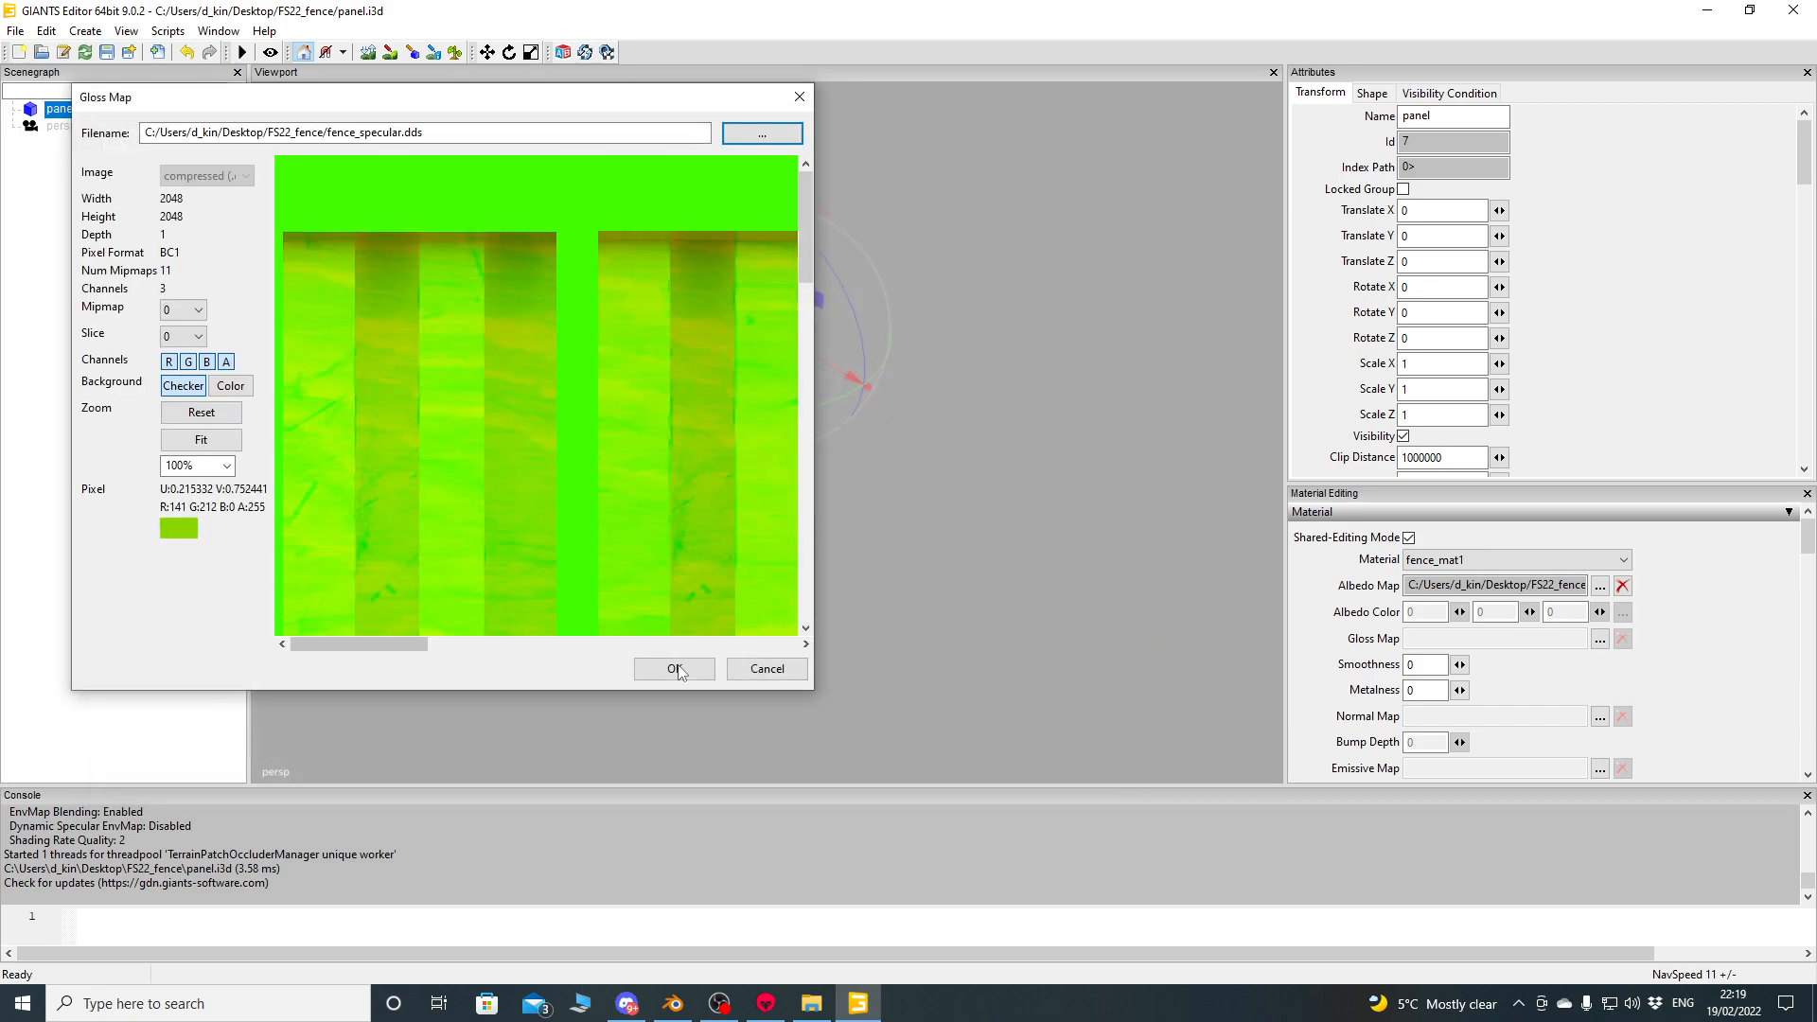
left_click(675, 670)
left_click(1600, 717)
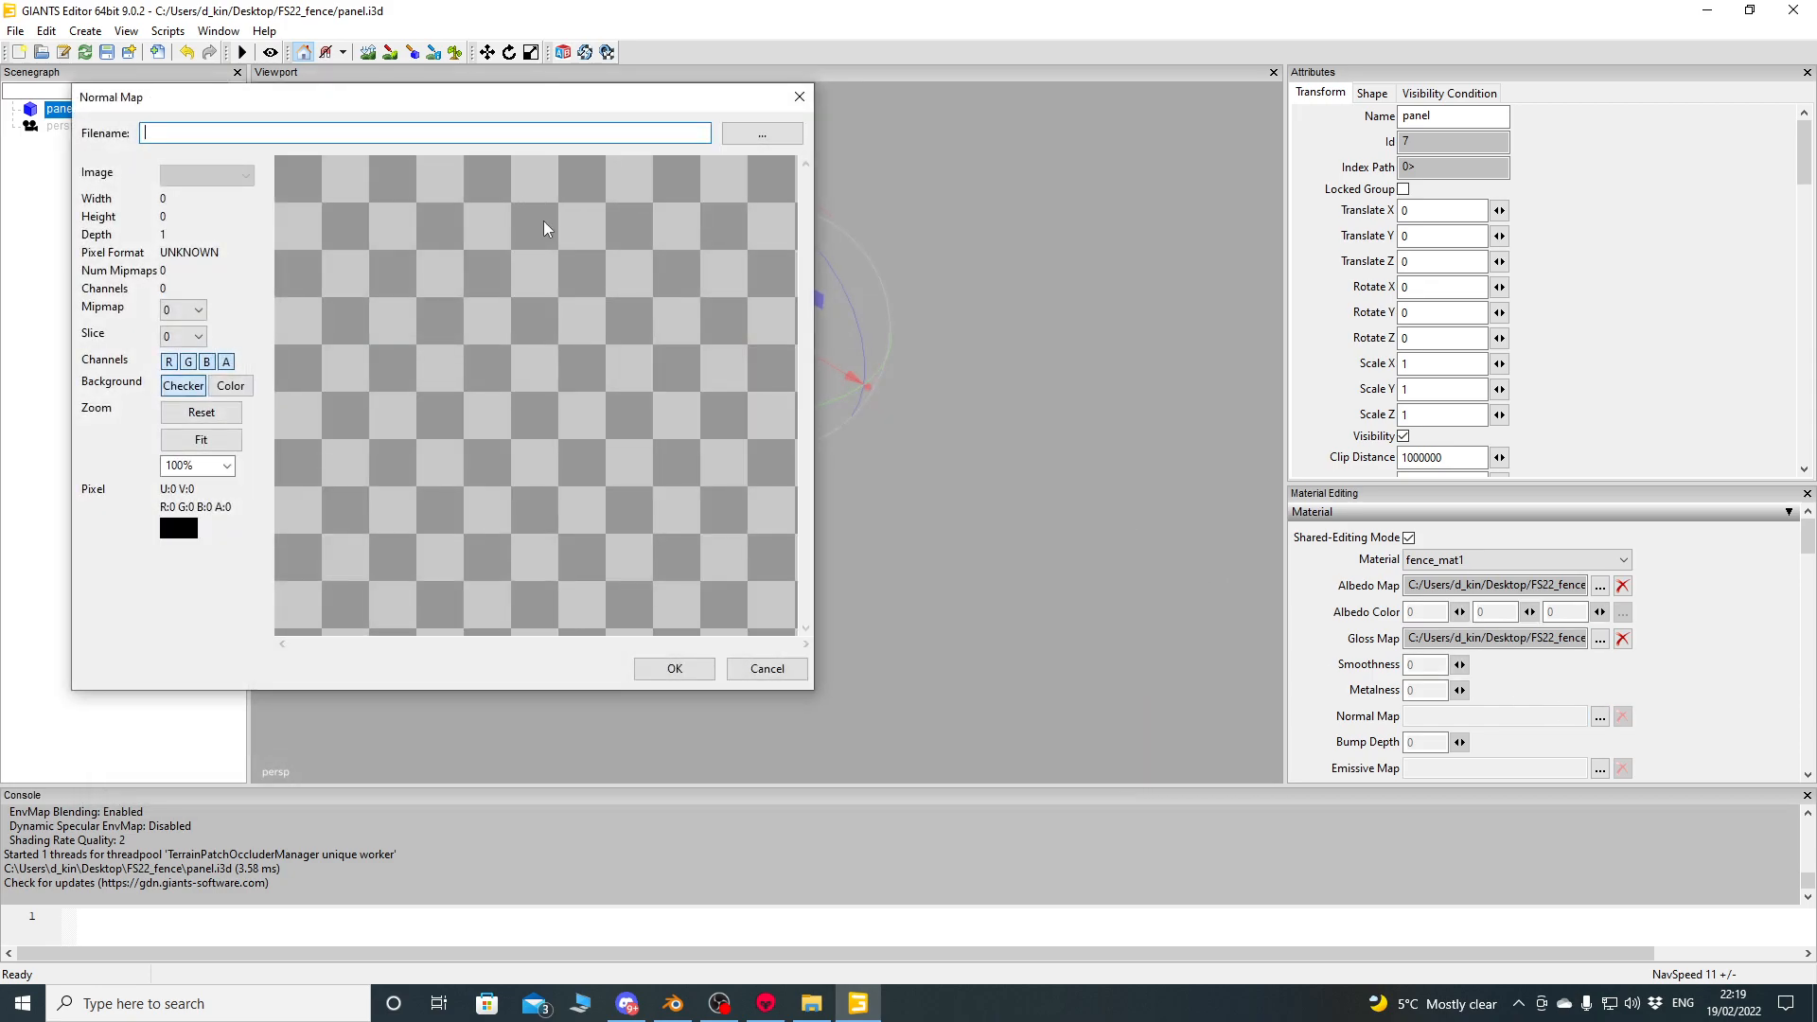
left_click(762, 133)
double_click(485, 303)
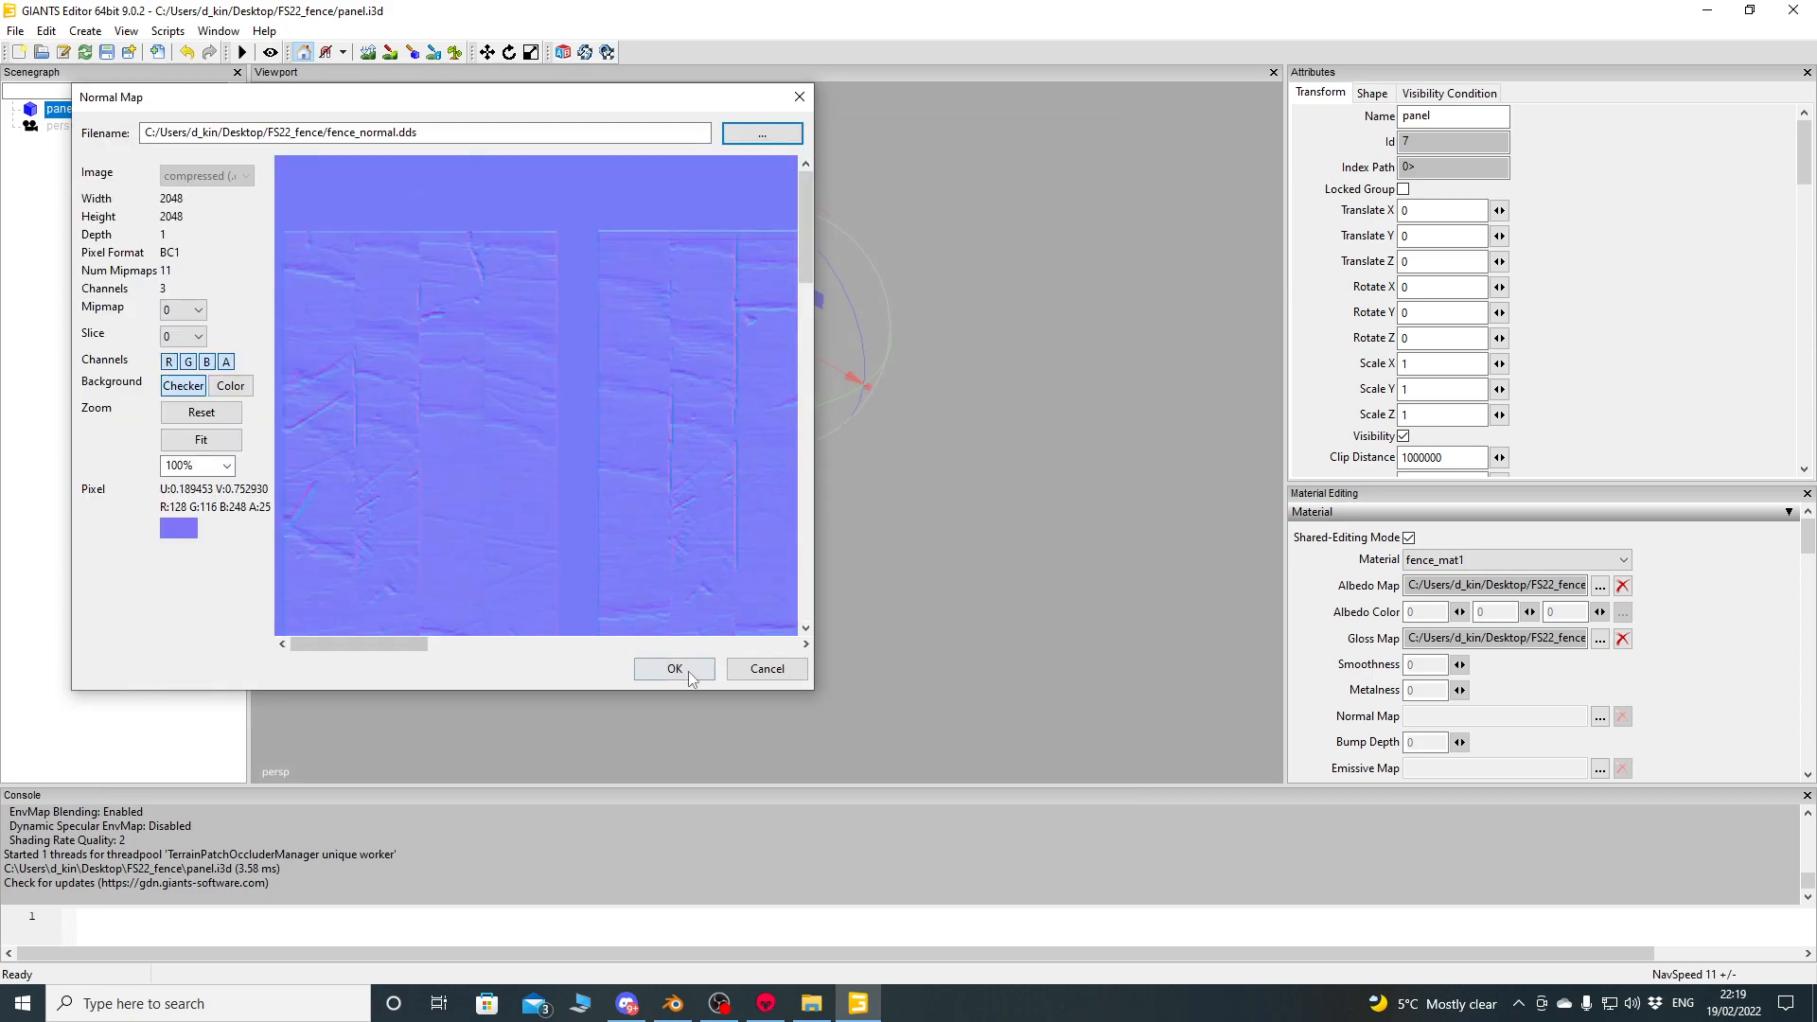
left_click(674, 669)
Inspect the textured panel up close and save the panel.i3d scene.
left_click(150, 231)
left_click(62, 109)
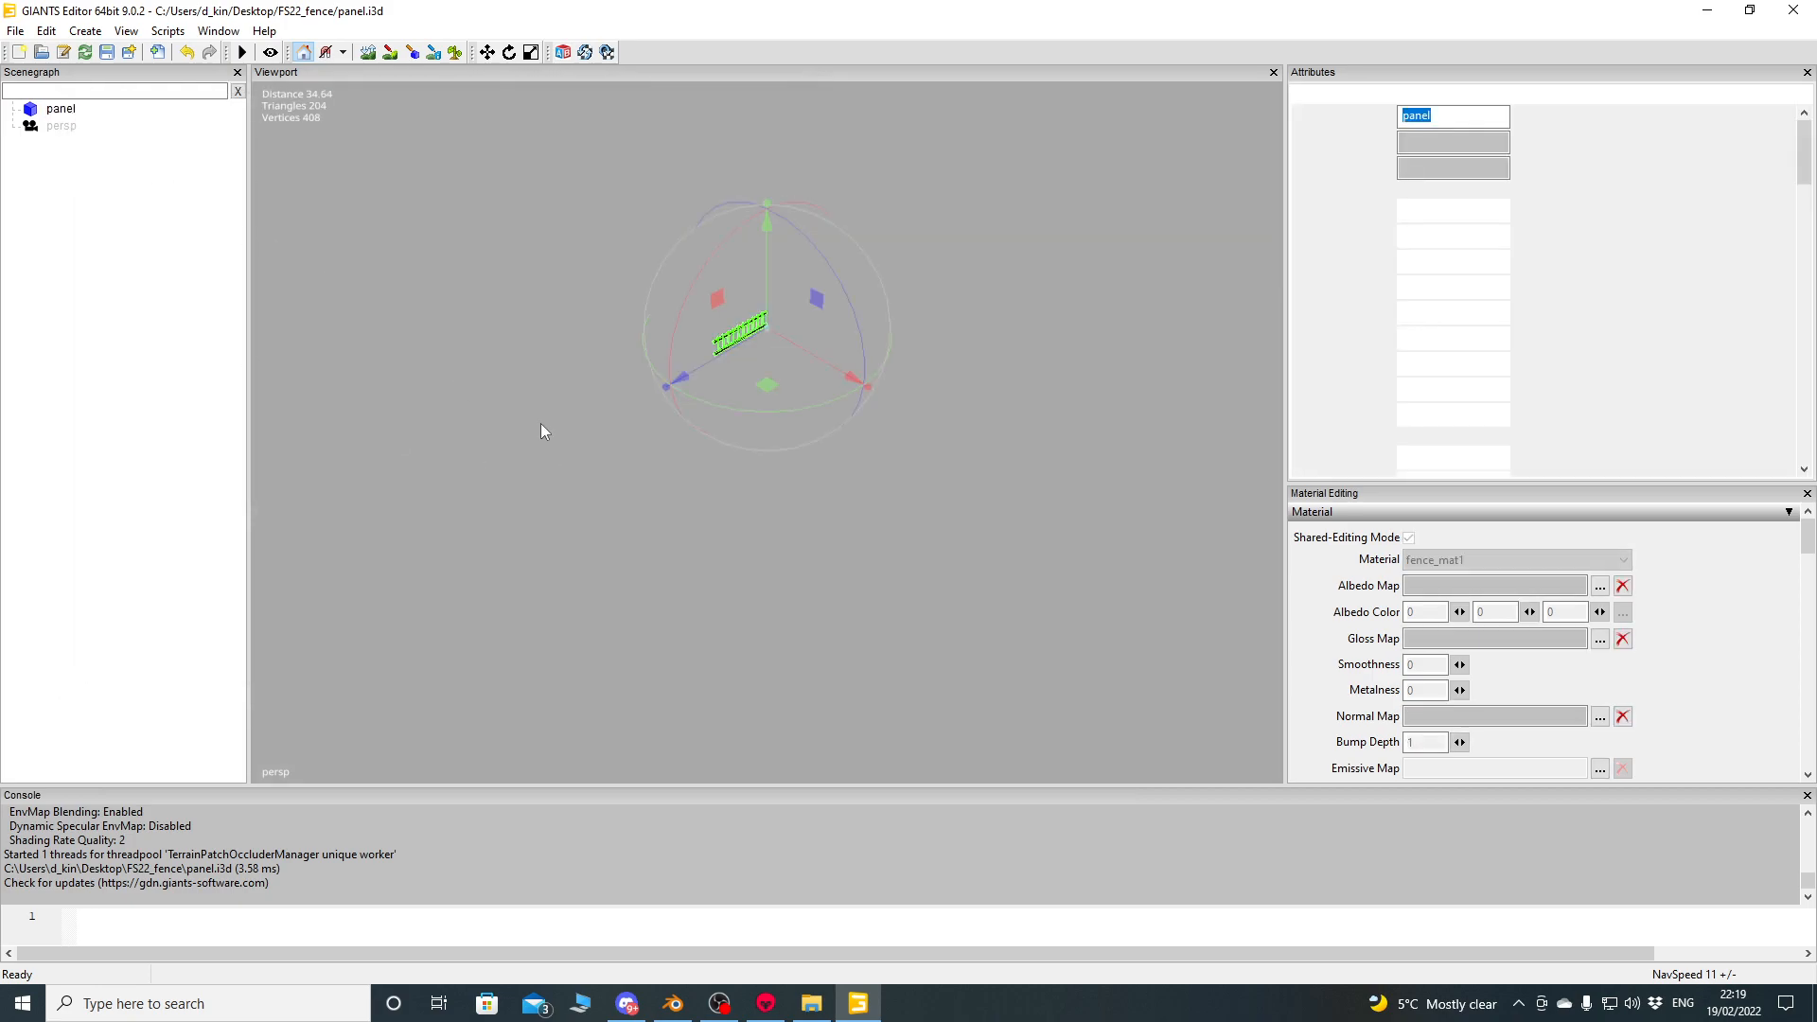
key("f")
left_click_drag(788, 502, 708, 454, "alt")
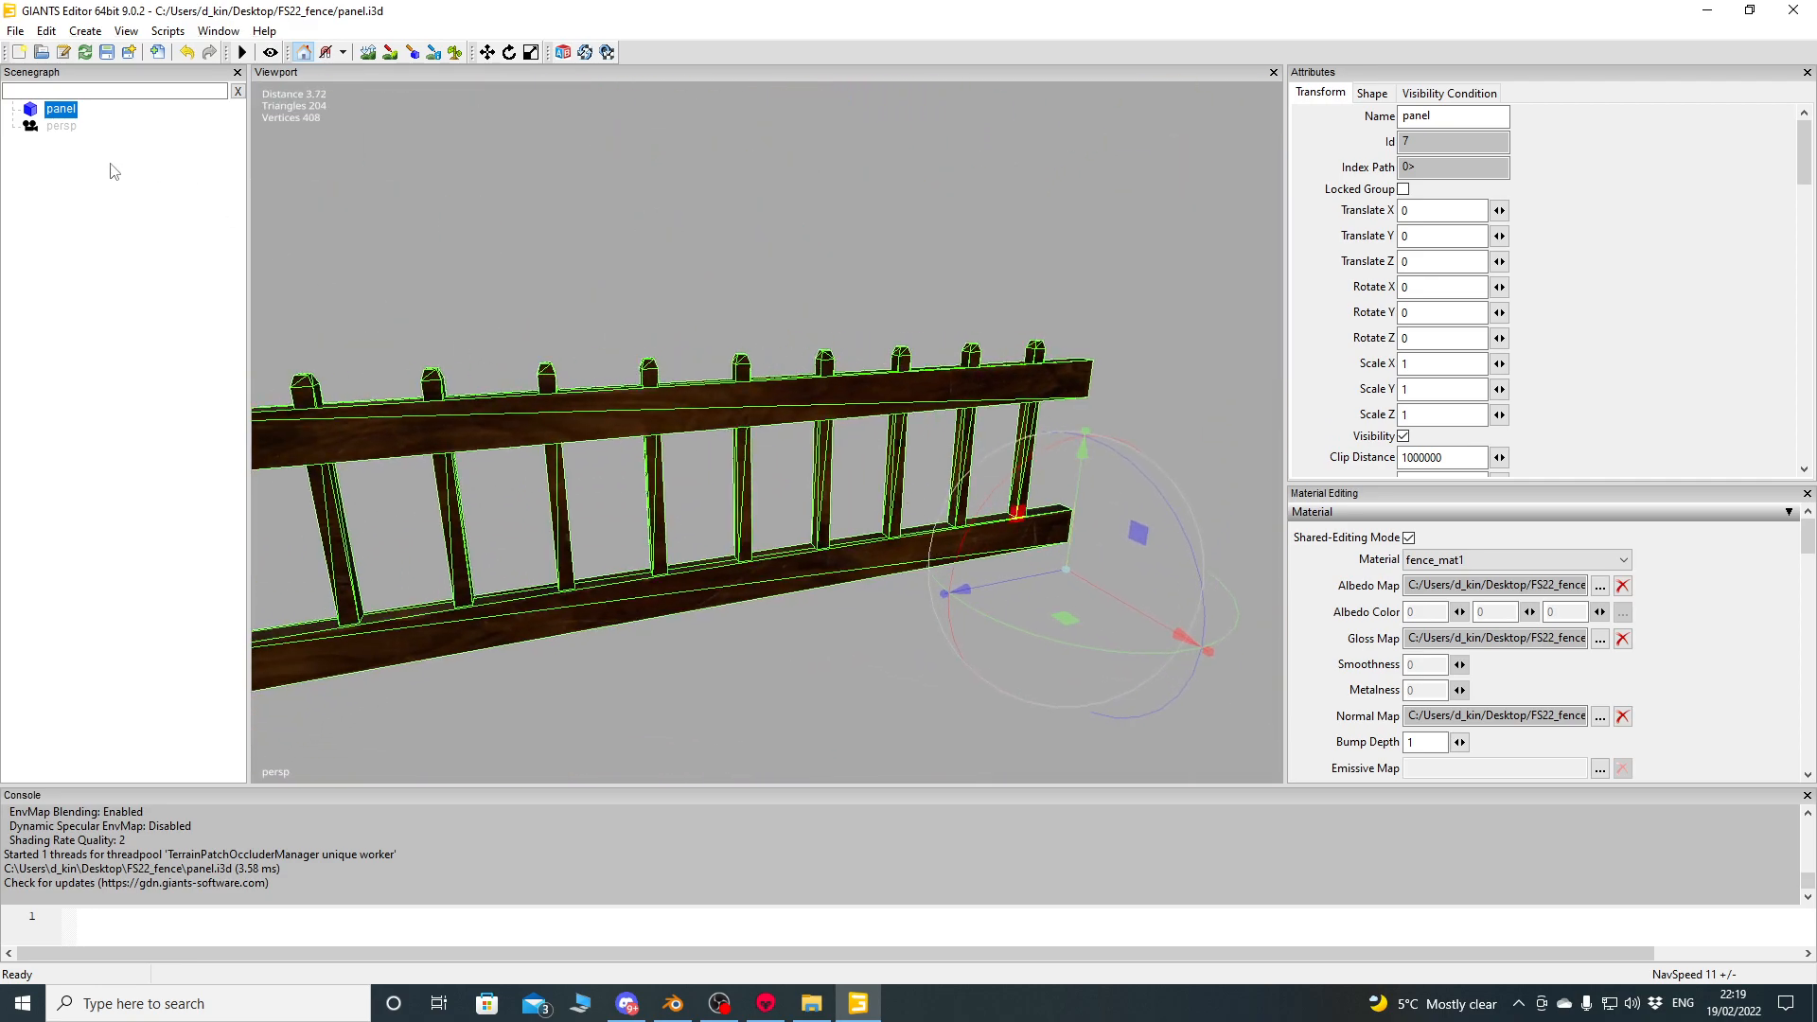
left_click(107, 52)
Import pole.i3d from the FS22_fence folder into the open panel scene.
left_click_drag(754, 19, 754, 595)
left_click_drag(722, 445, 719, 822)
double_click(748, 590)
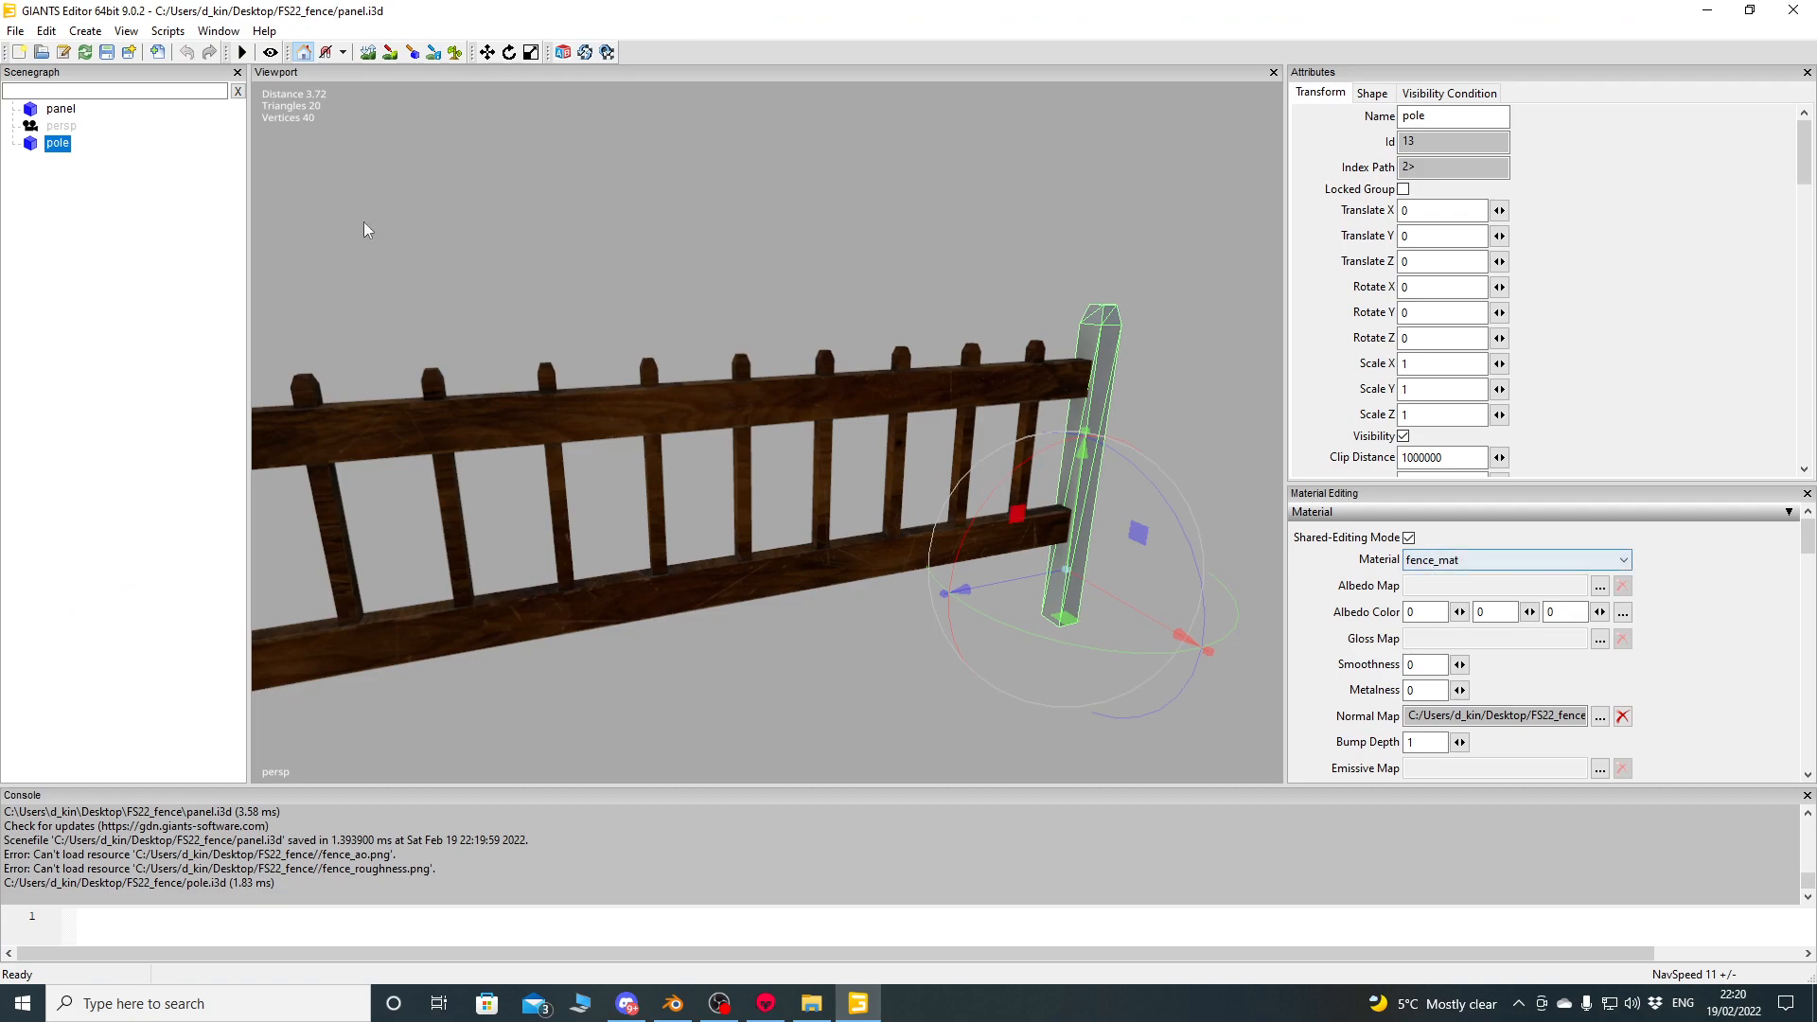
Compare the material settings of the panel with those of the imported pole.
left_click(70, 112)
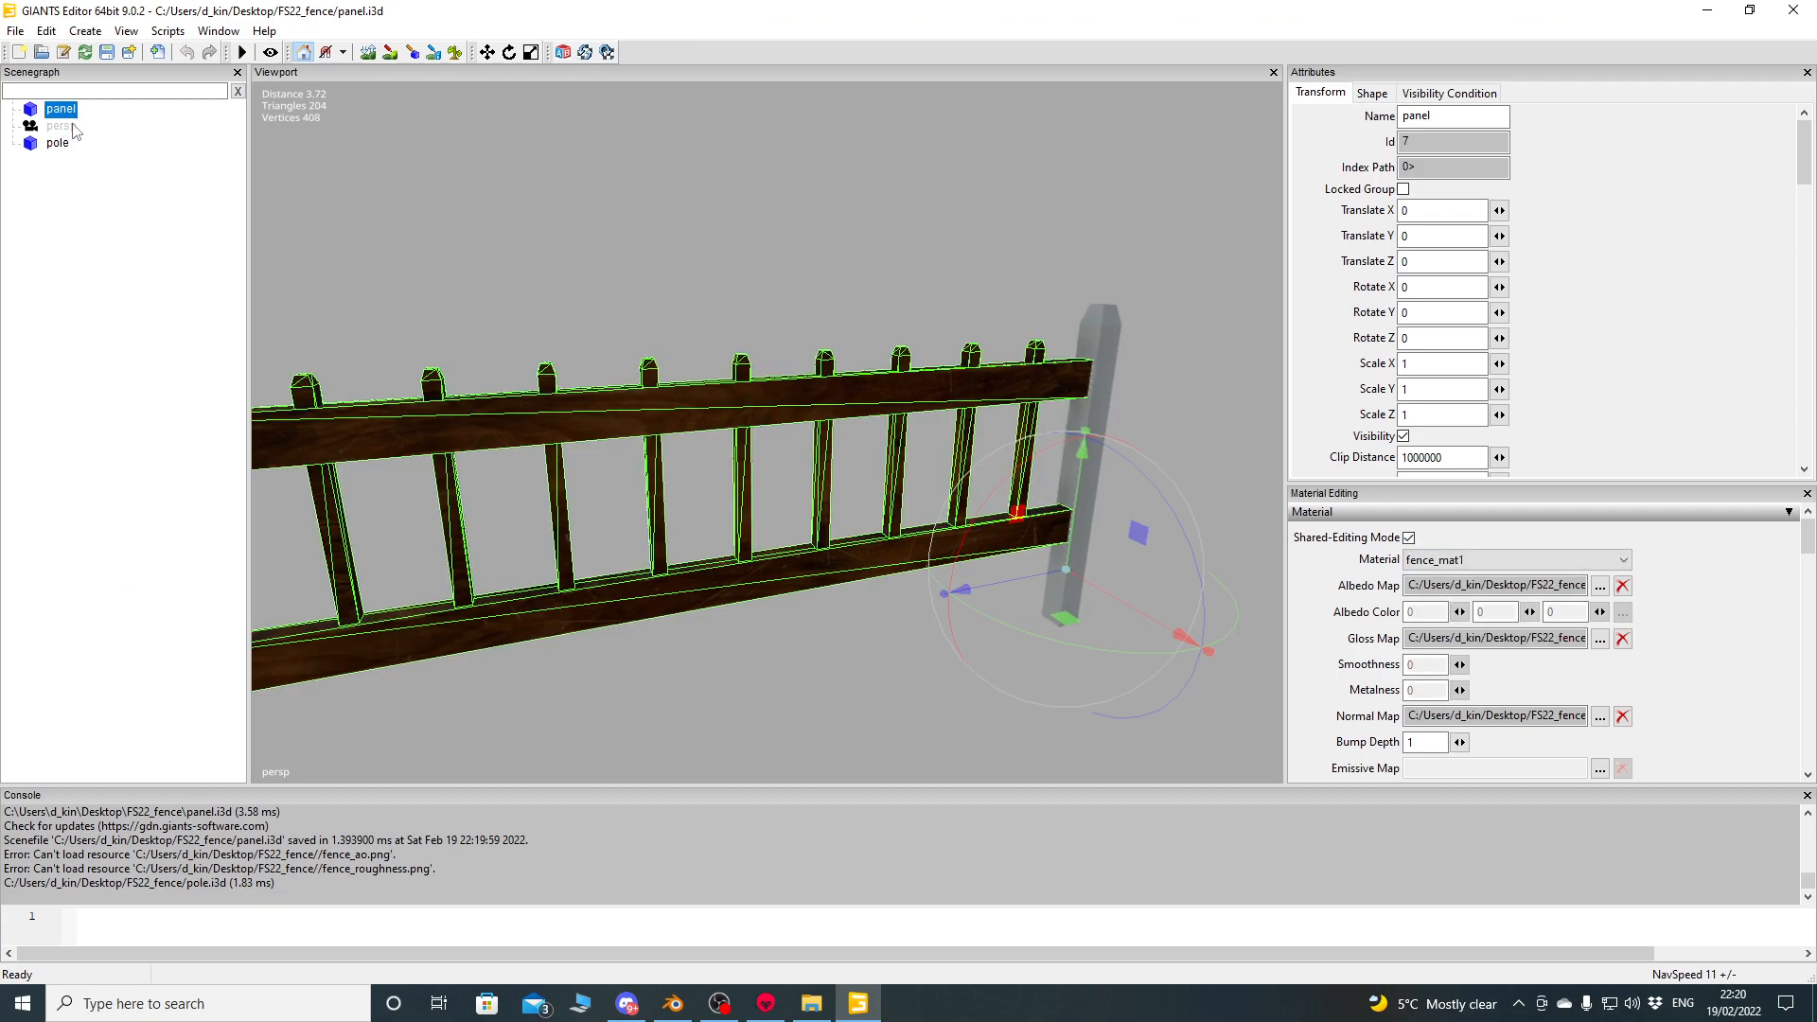
left_click(57, 144)
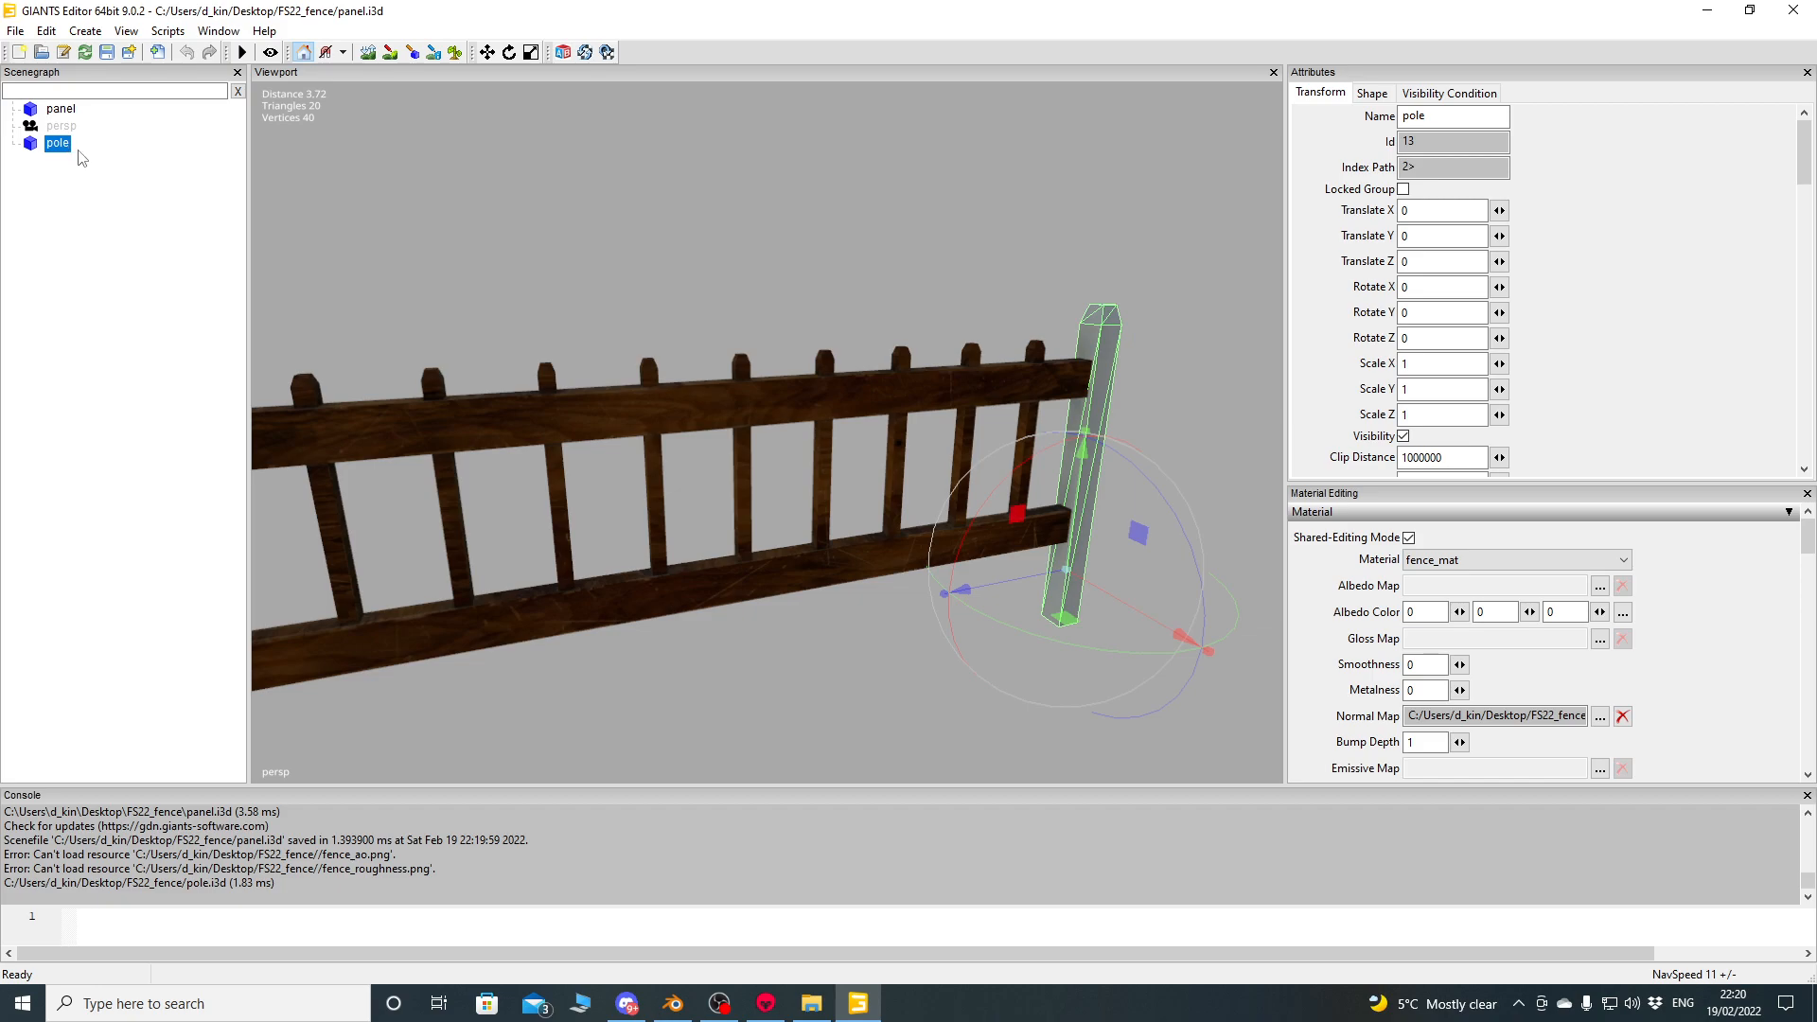
left_click(15, 32)
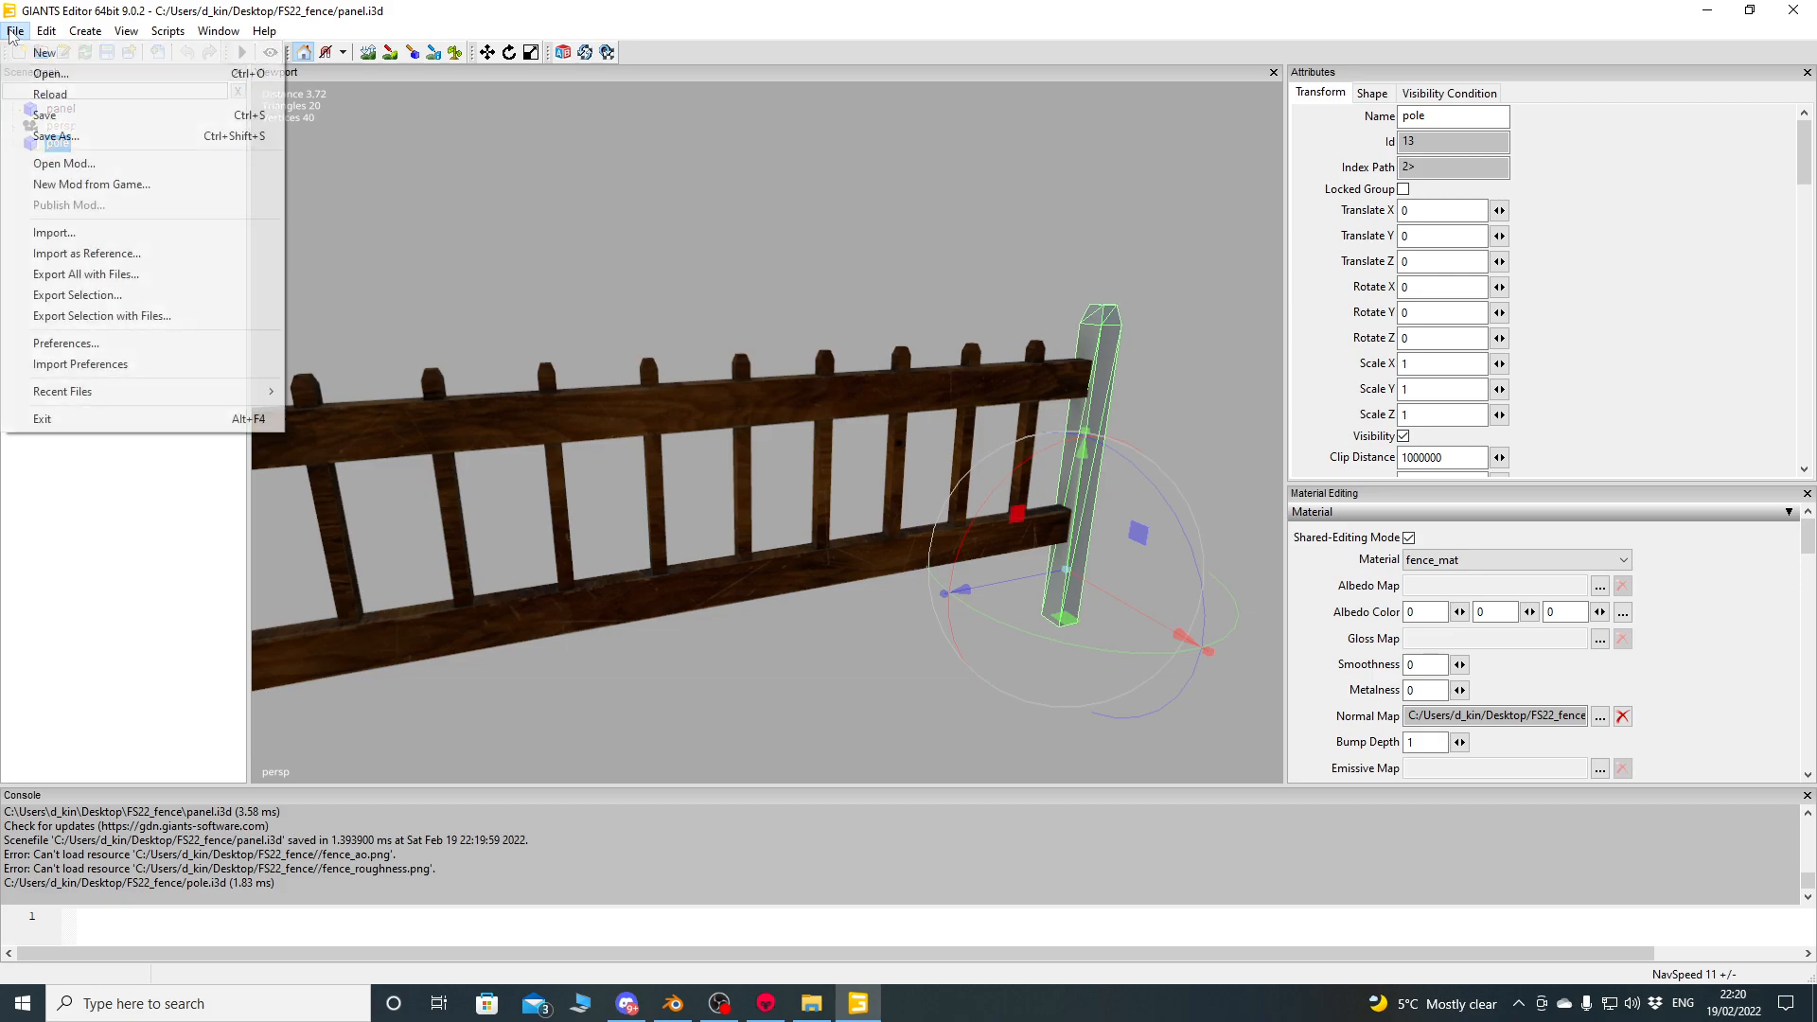
left_click(100, 543)
left_click(54, 143)
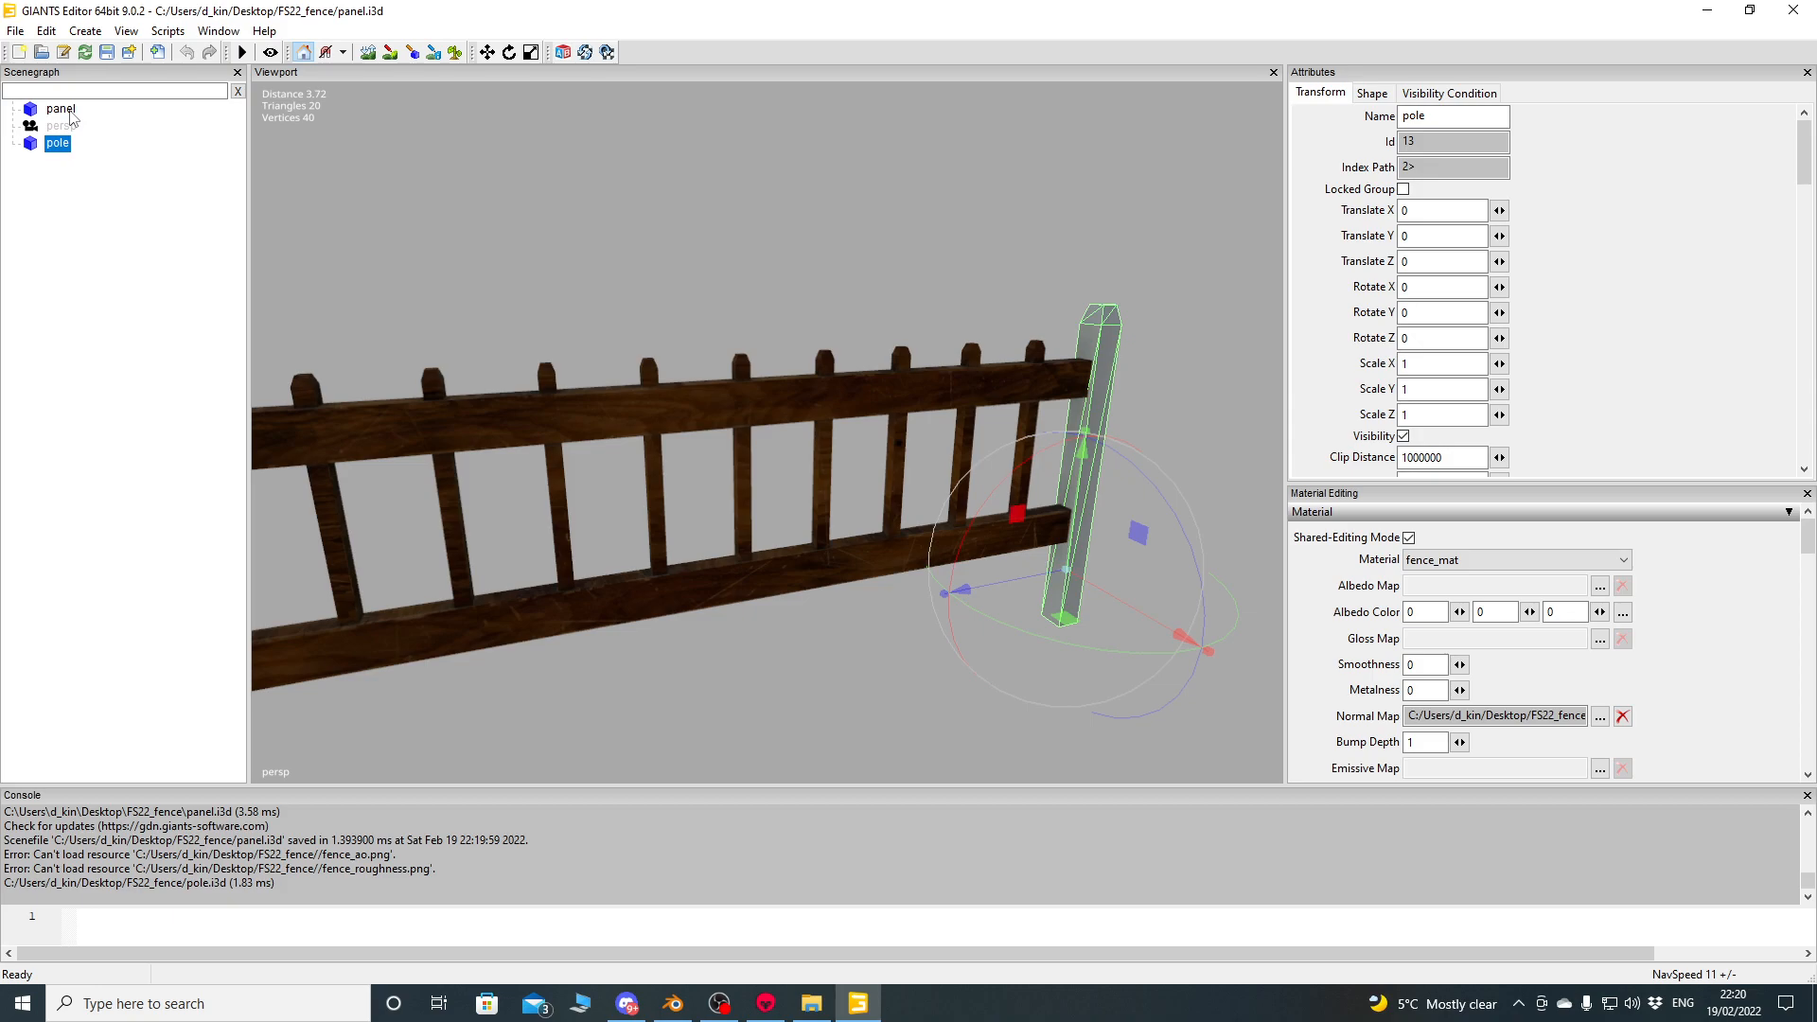
left_click(62, 110)
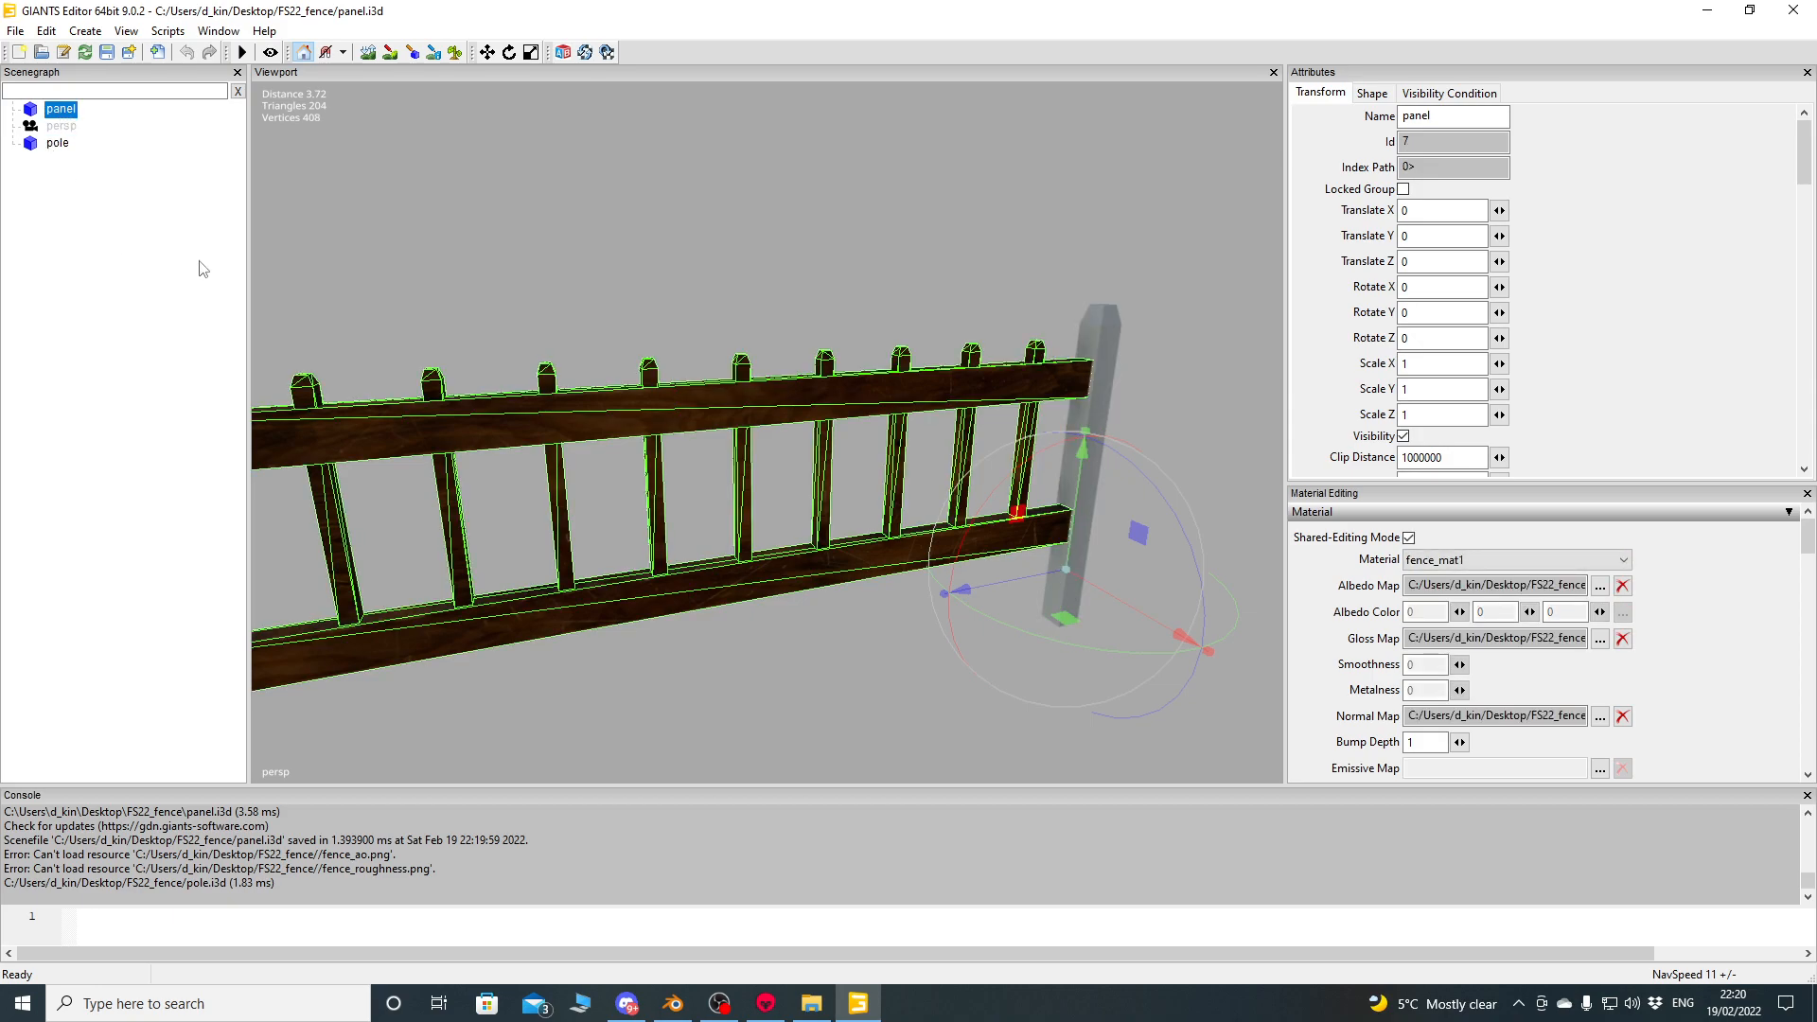
Assign fence_albedo.dds as the albedo map of the pole's fence_mat material.
left_click(56, 145)
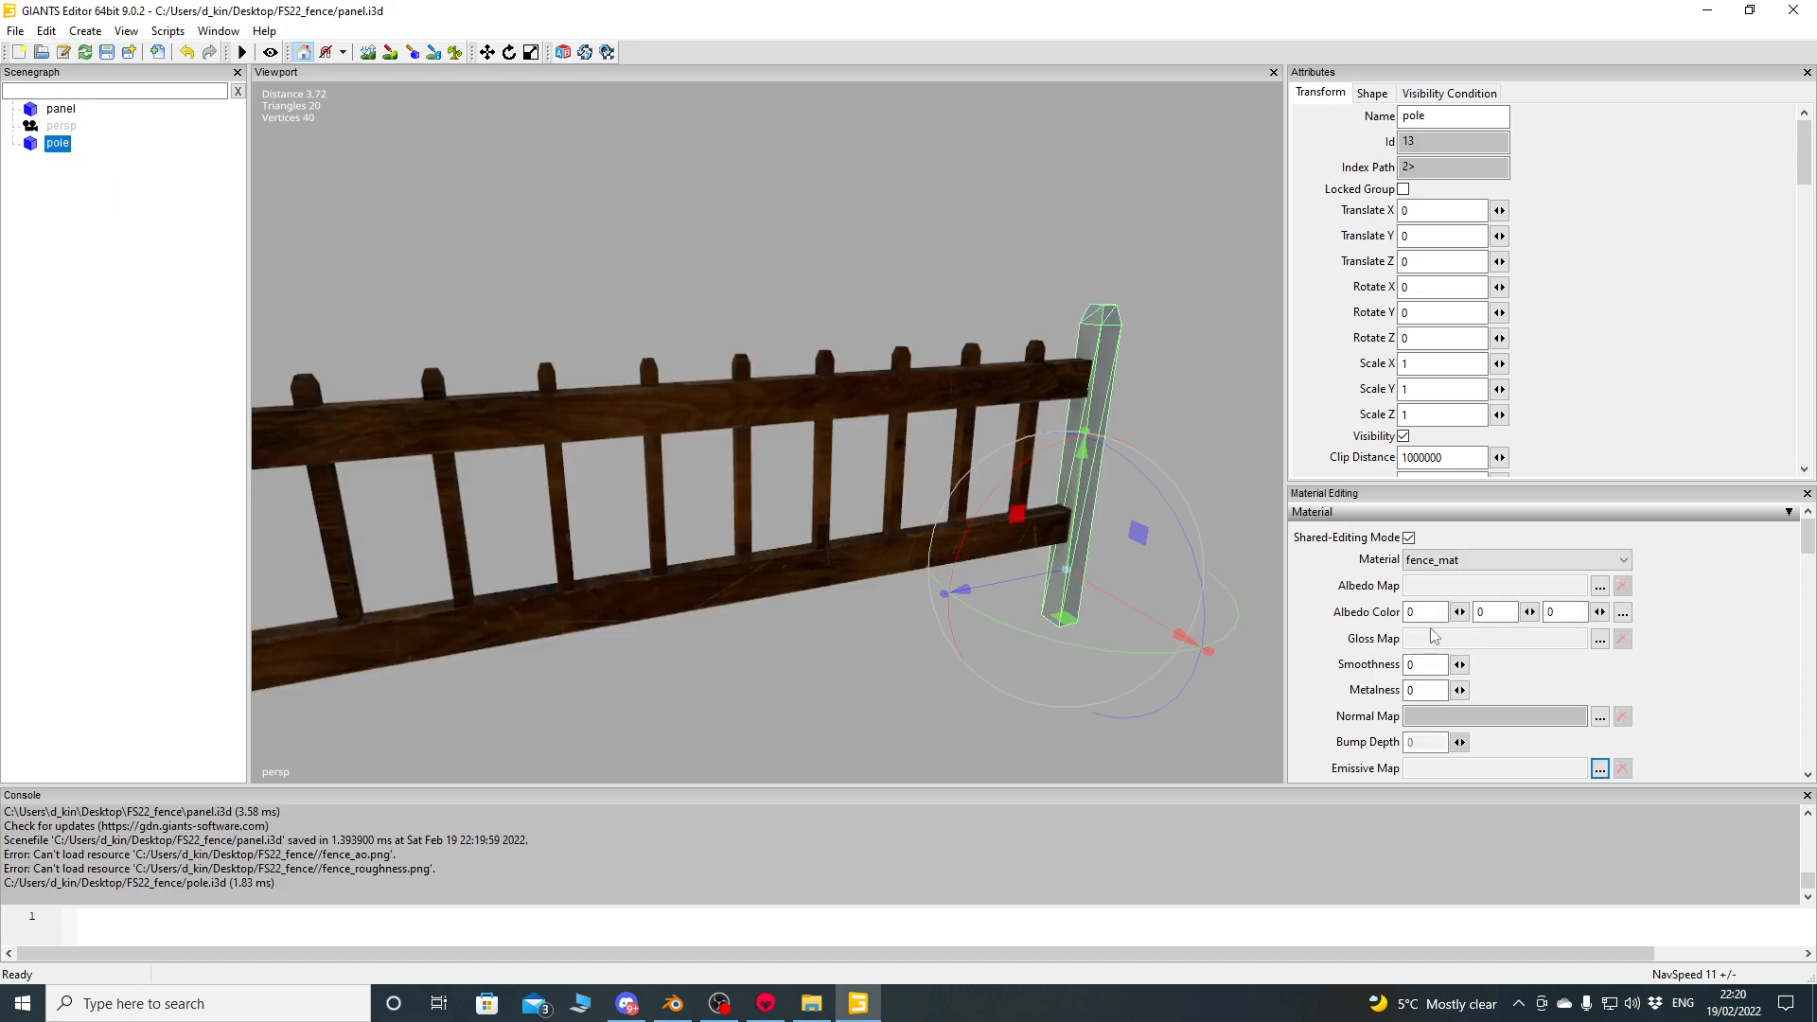
left_click(1600, 587)
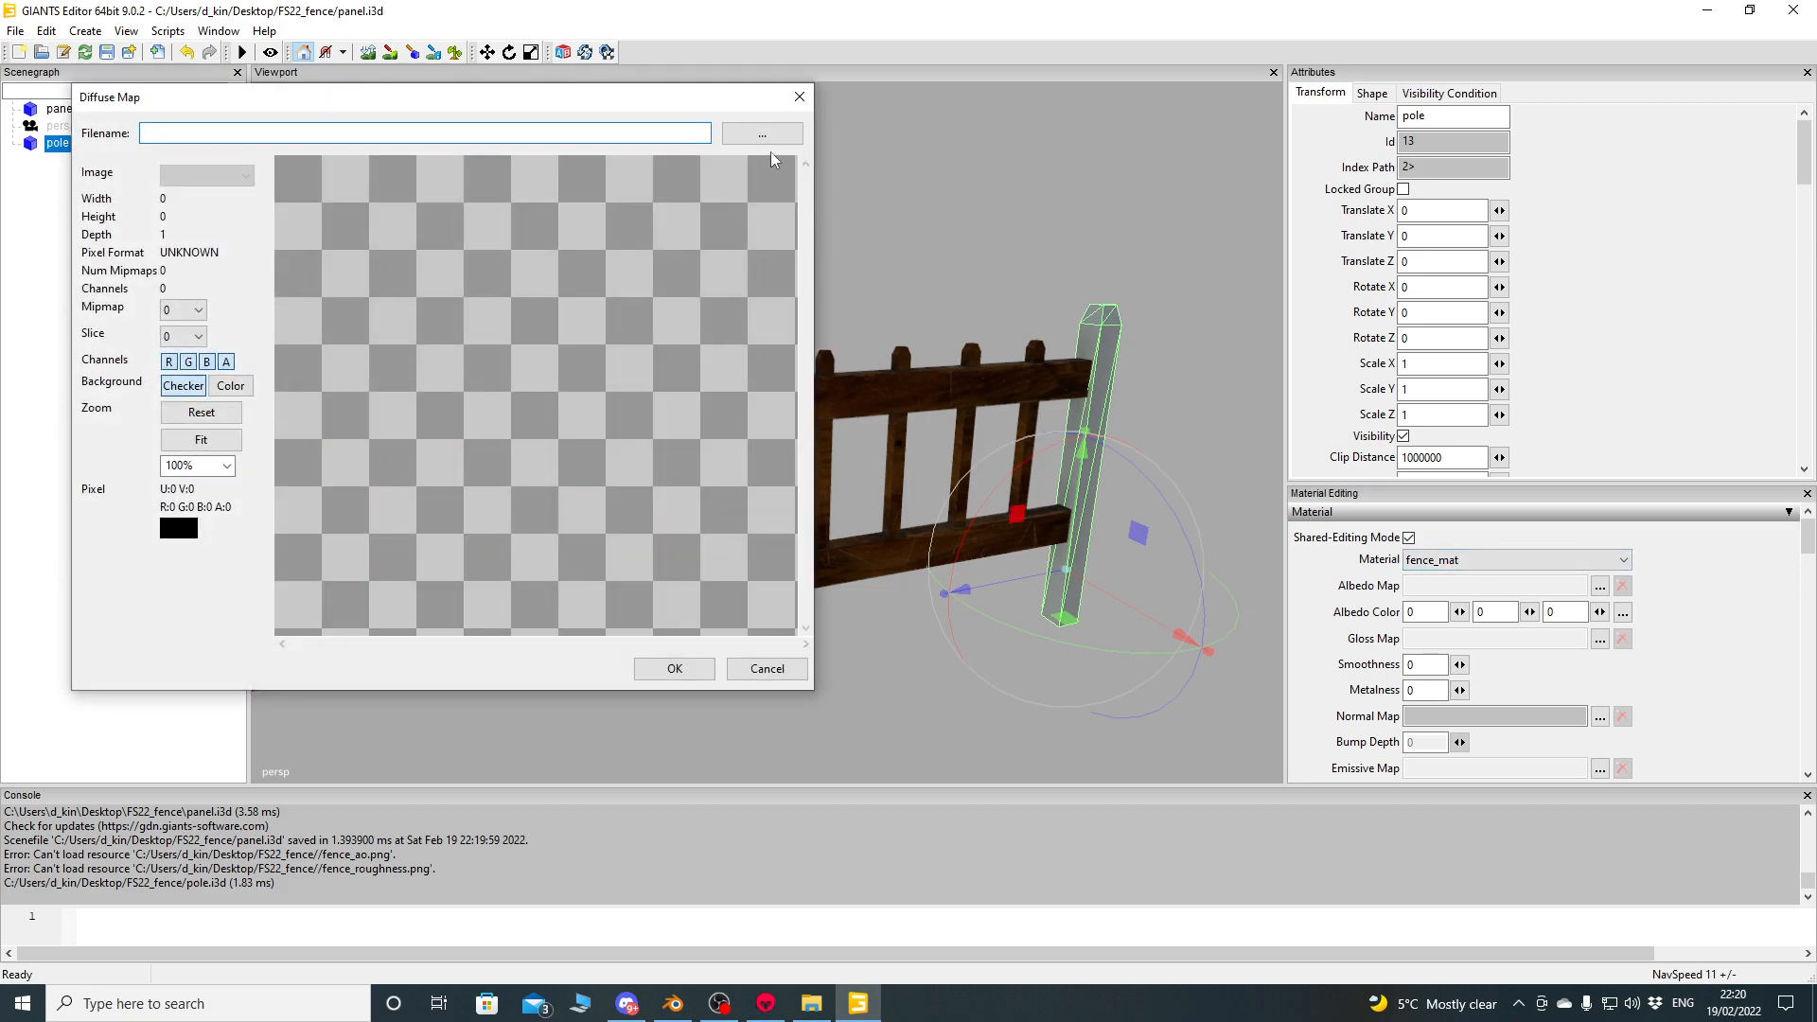
left_click(747, 133)
double_click(398, 288)
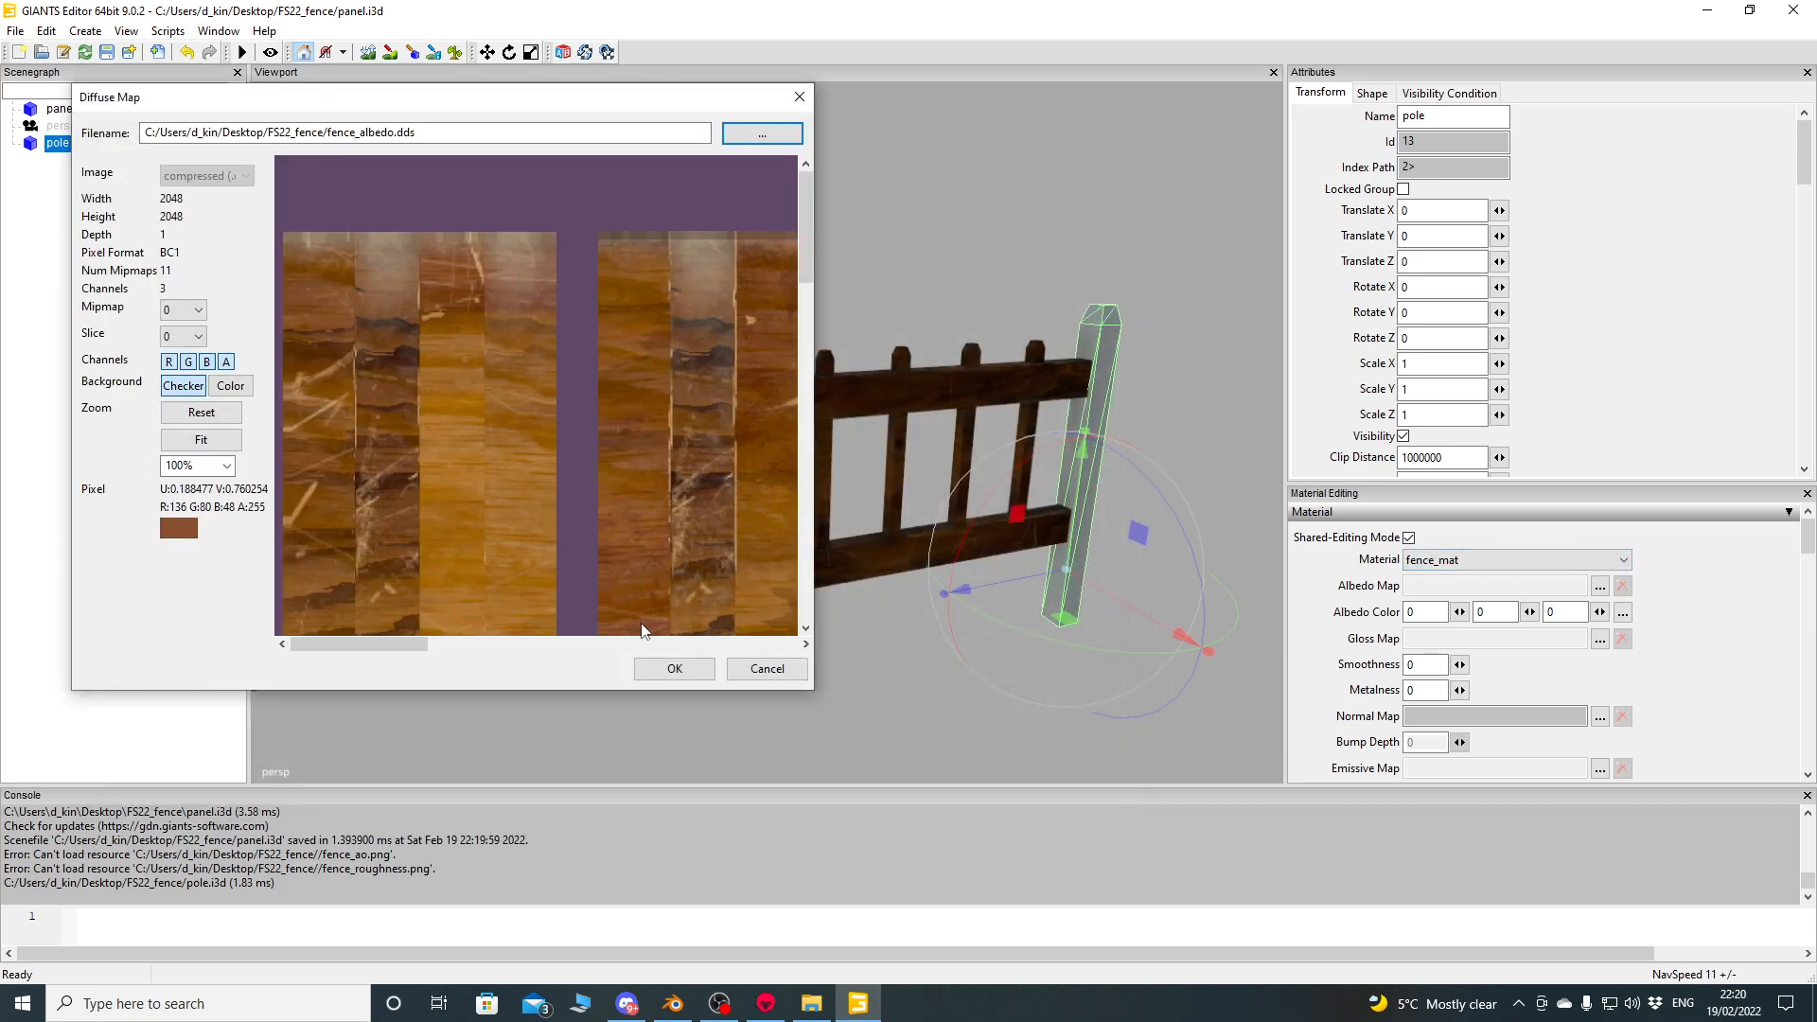
left_click(1305, 593)
Set the pole material's gloss map to fence_specular.dds and its normal map to fence_normal.dds.
left_click(1600, 639)
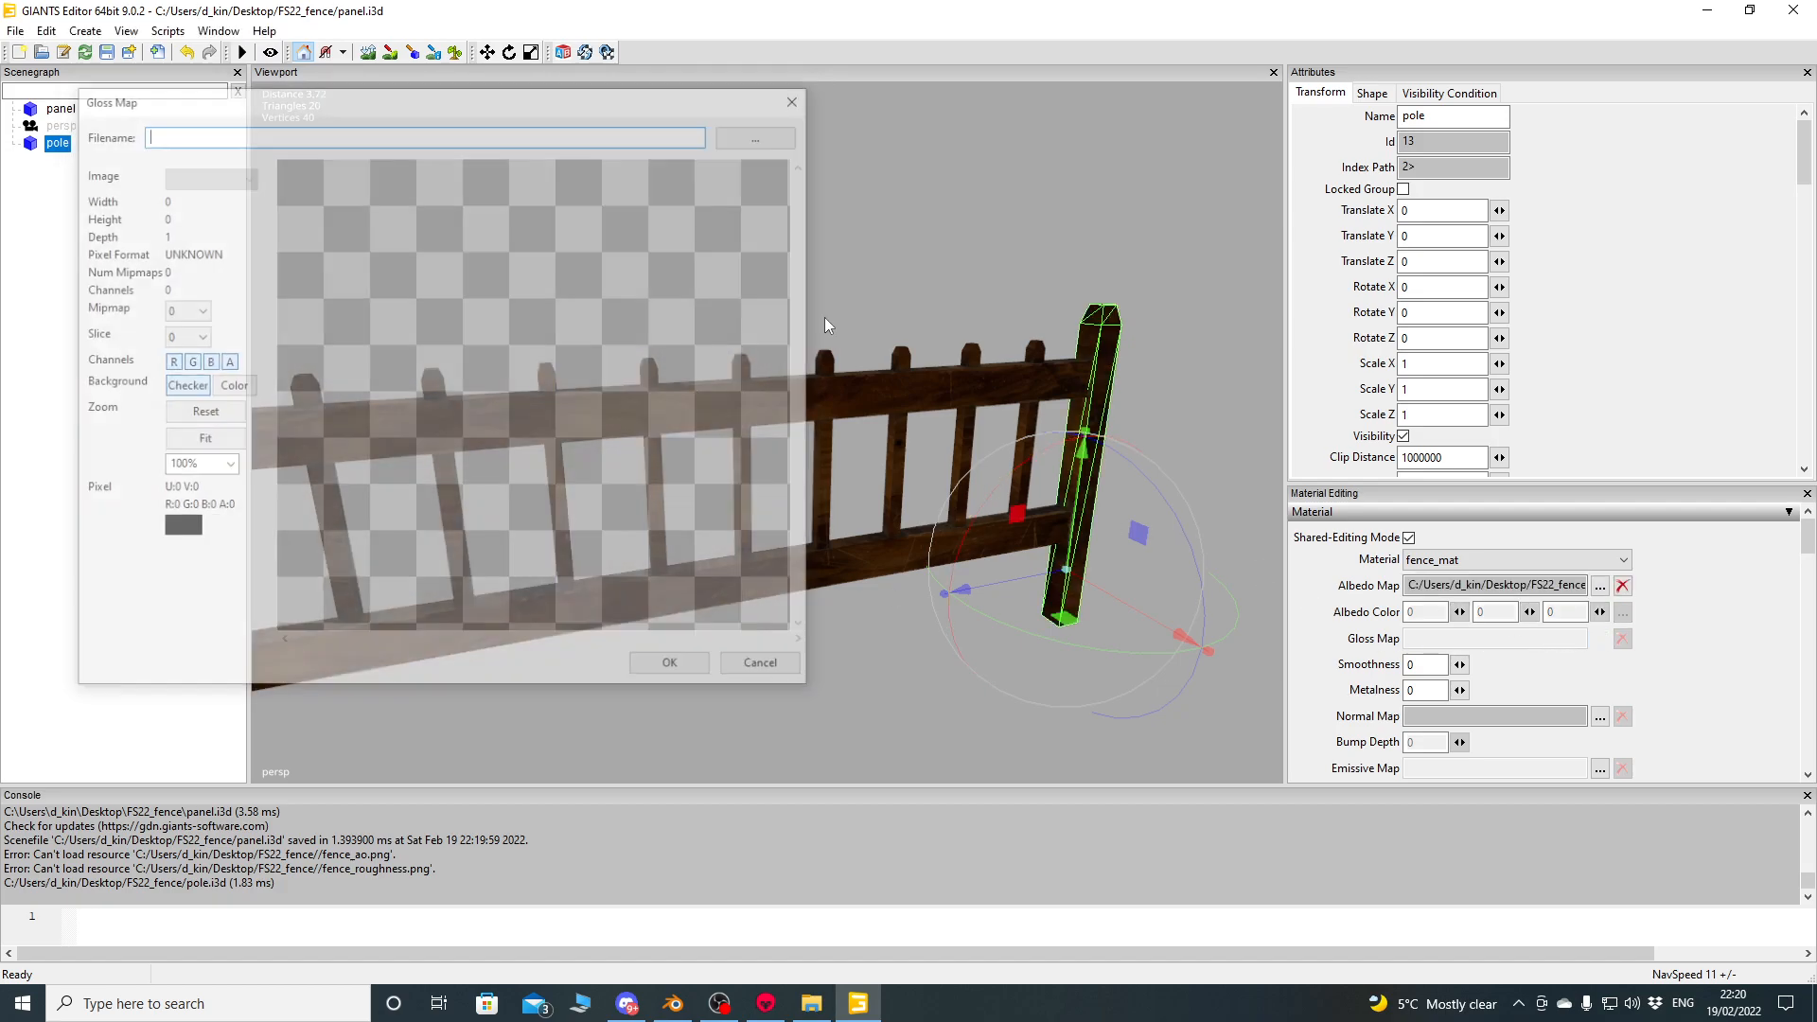
left_click(750, 141)
left_click(583, 281)
double_click(583, 281)
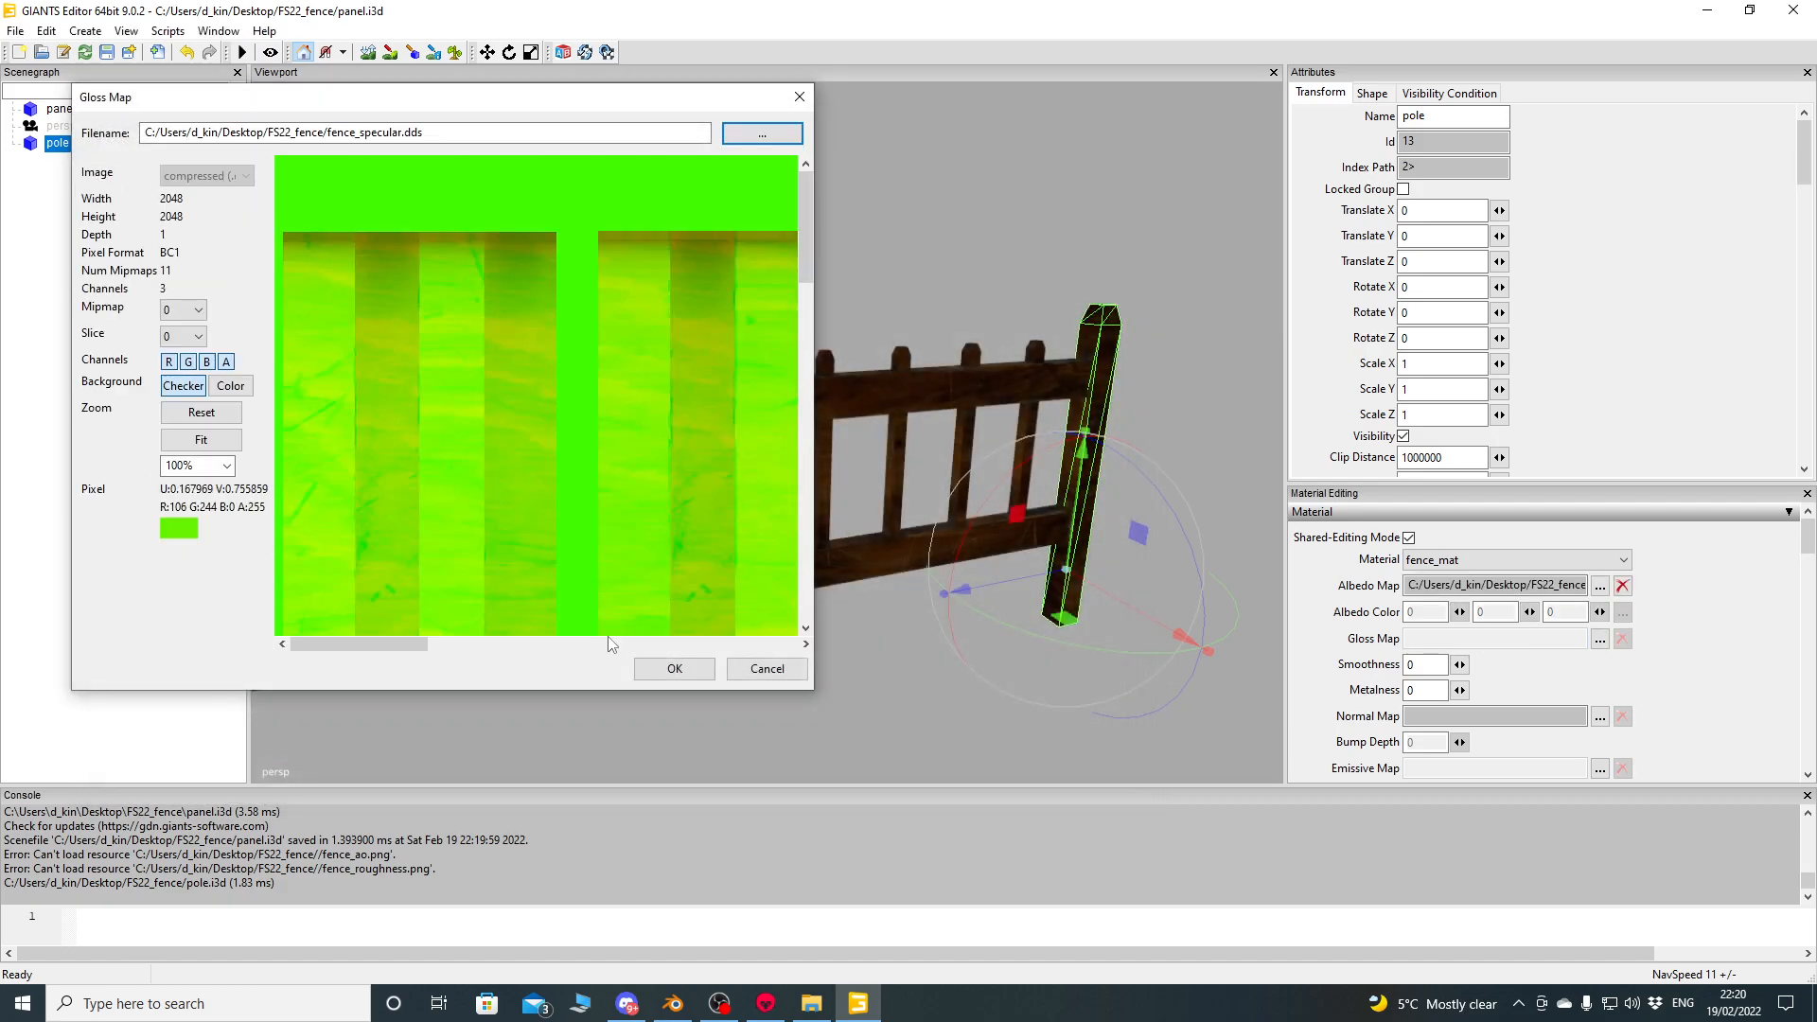
left_click(841, 668)
left_click(1599, 717)
left_click(750, 140)
double_click(489, 301)
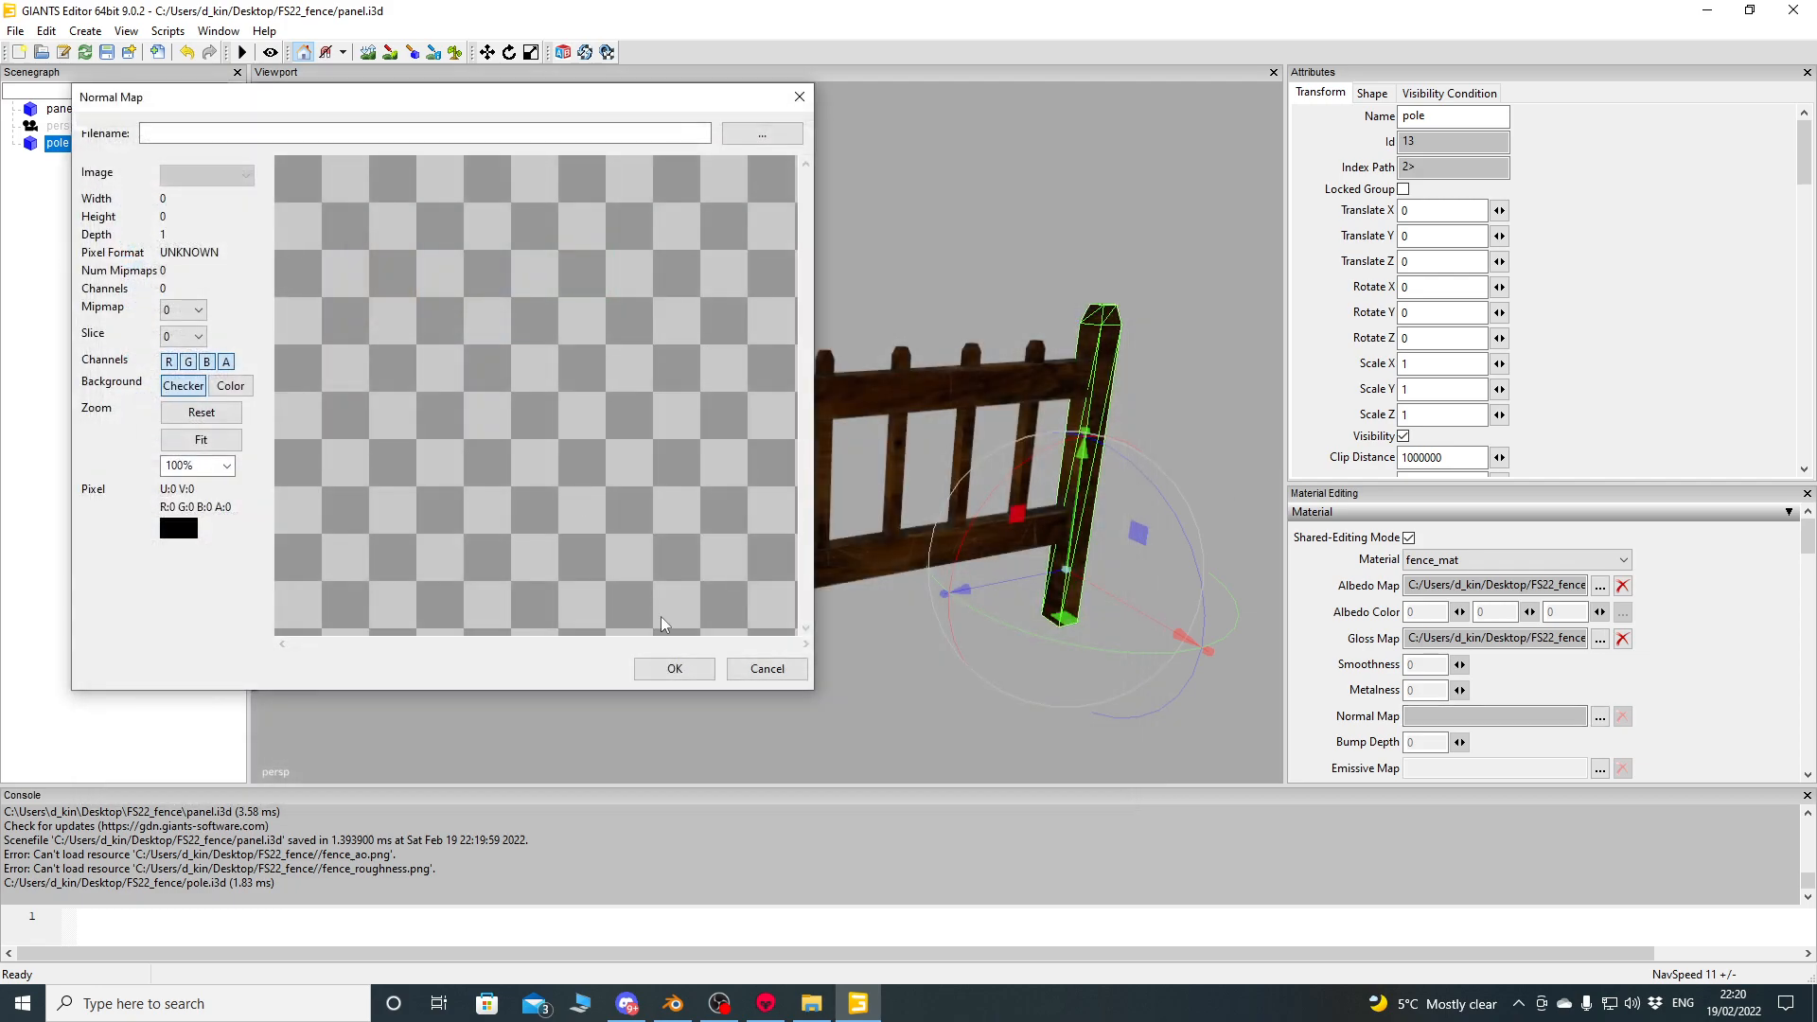
left_click(700, 662)
Assign the placeable shader from Farming Simulator 2022's data/shaders folder as the custom shader of the pole's material.
left_click_drag(1809, 545, 1806, 583)
left_click(1612, 607)
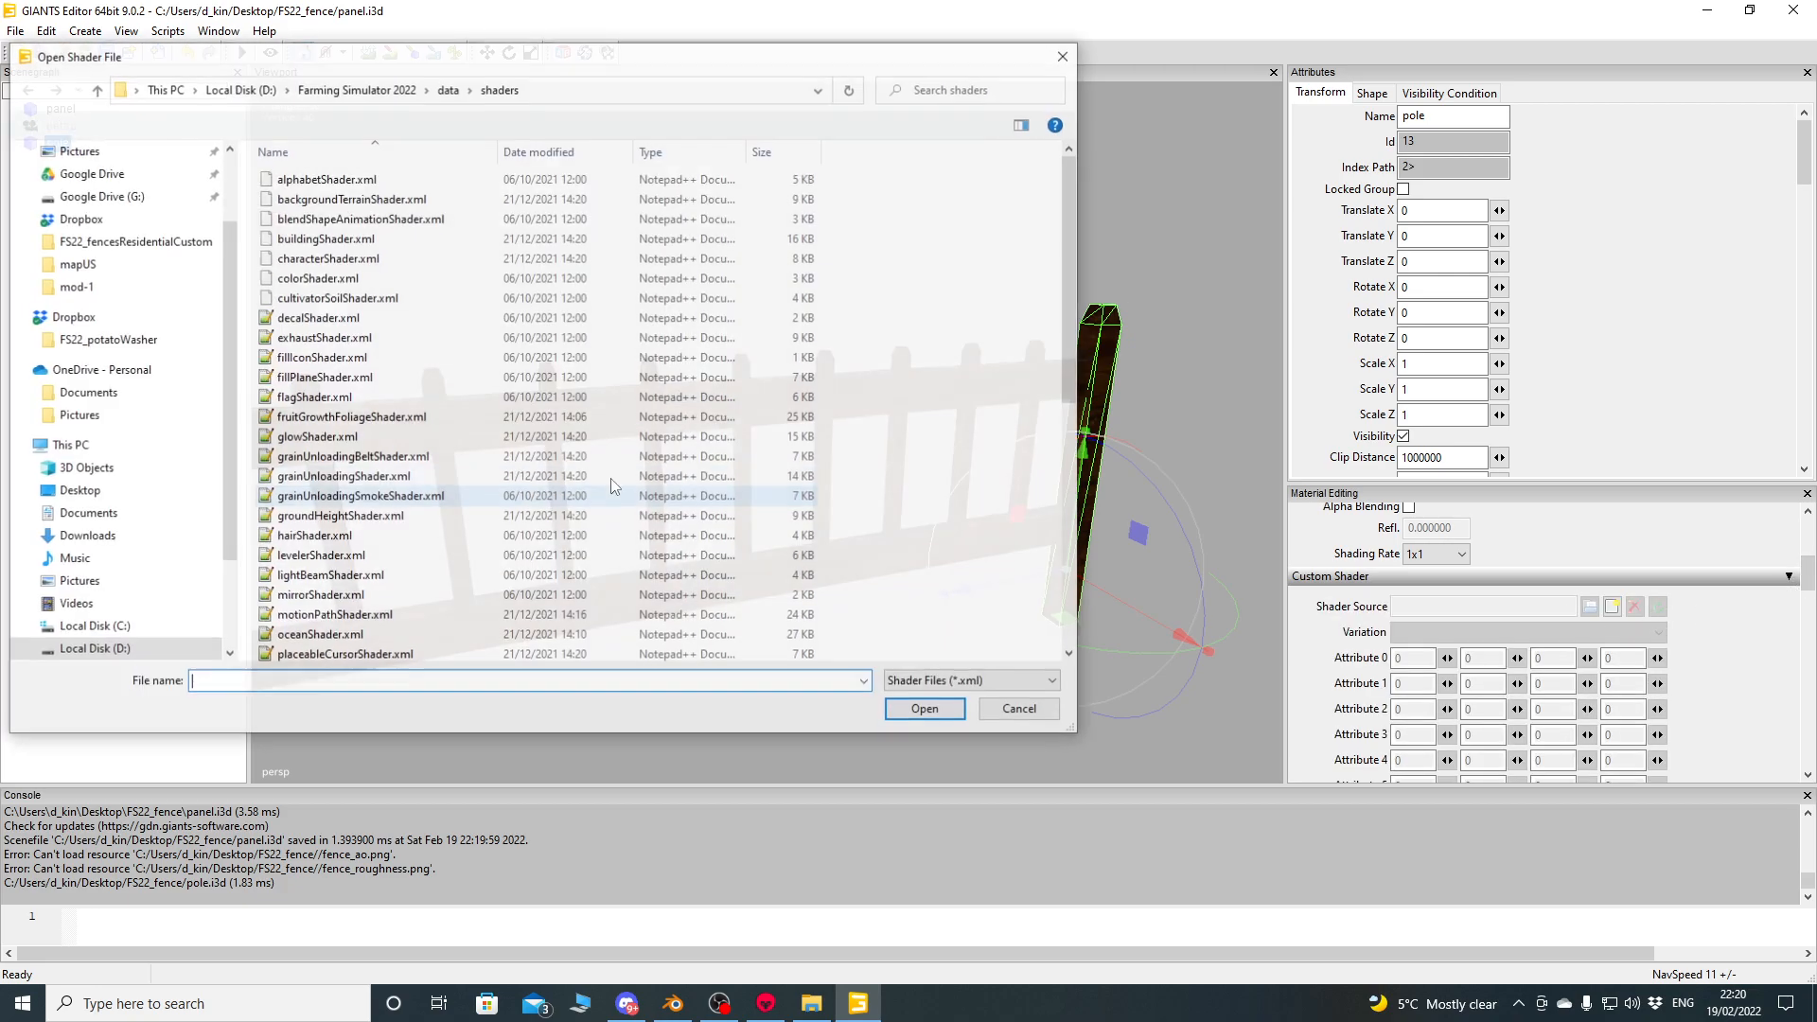
scroll(495, 454, "down", 2)
double_click(326, 571)
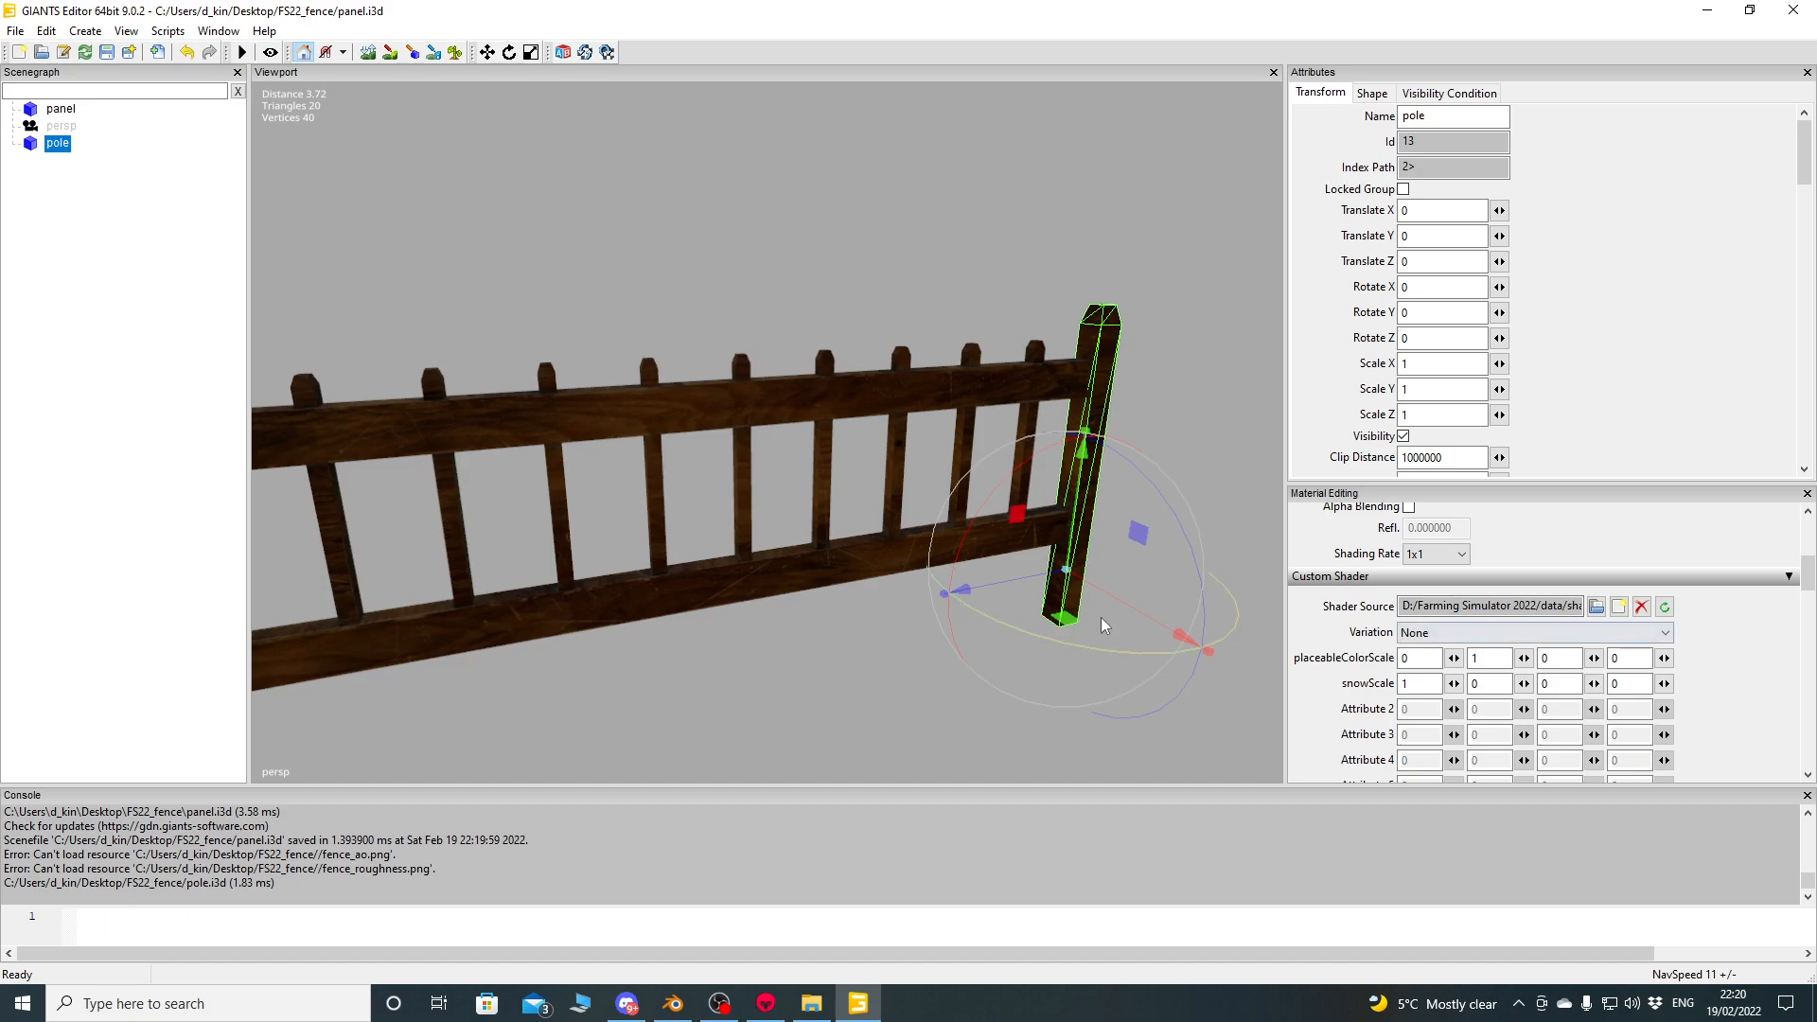
Inspect the textured panel and pole together from another angle and check which part the pole entry covers.
left_click(154, 454)
left_click_drag(663, 445, 869, 458, "alt")
scroll(706, 445, "up", 3)
scroll(869, 458, "down", 5)
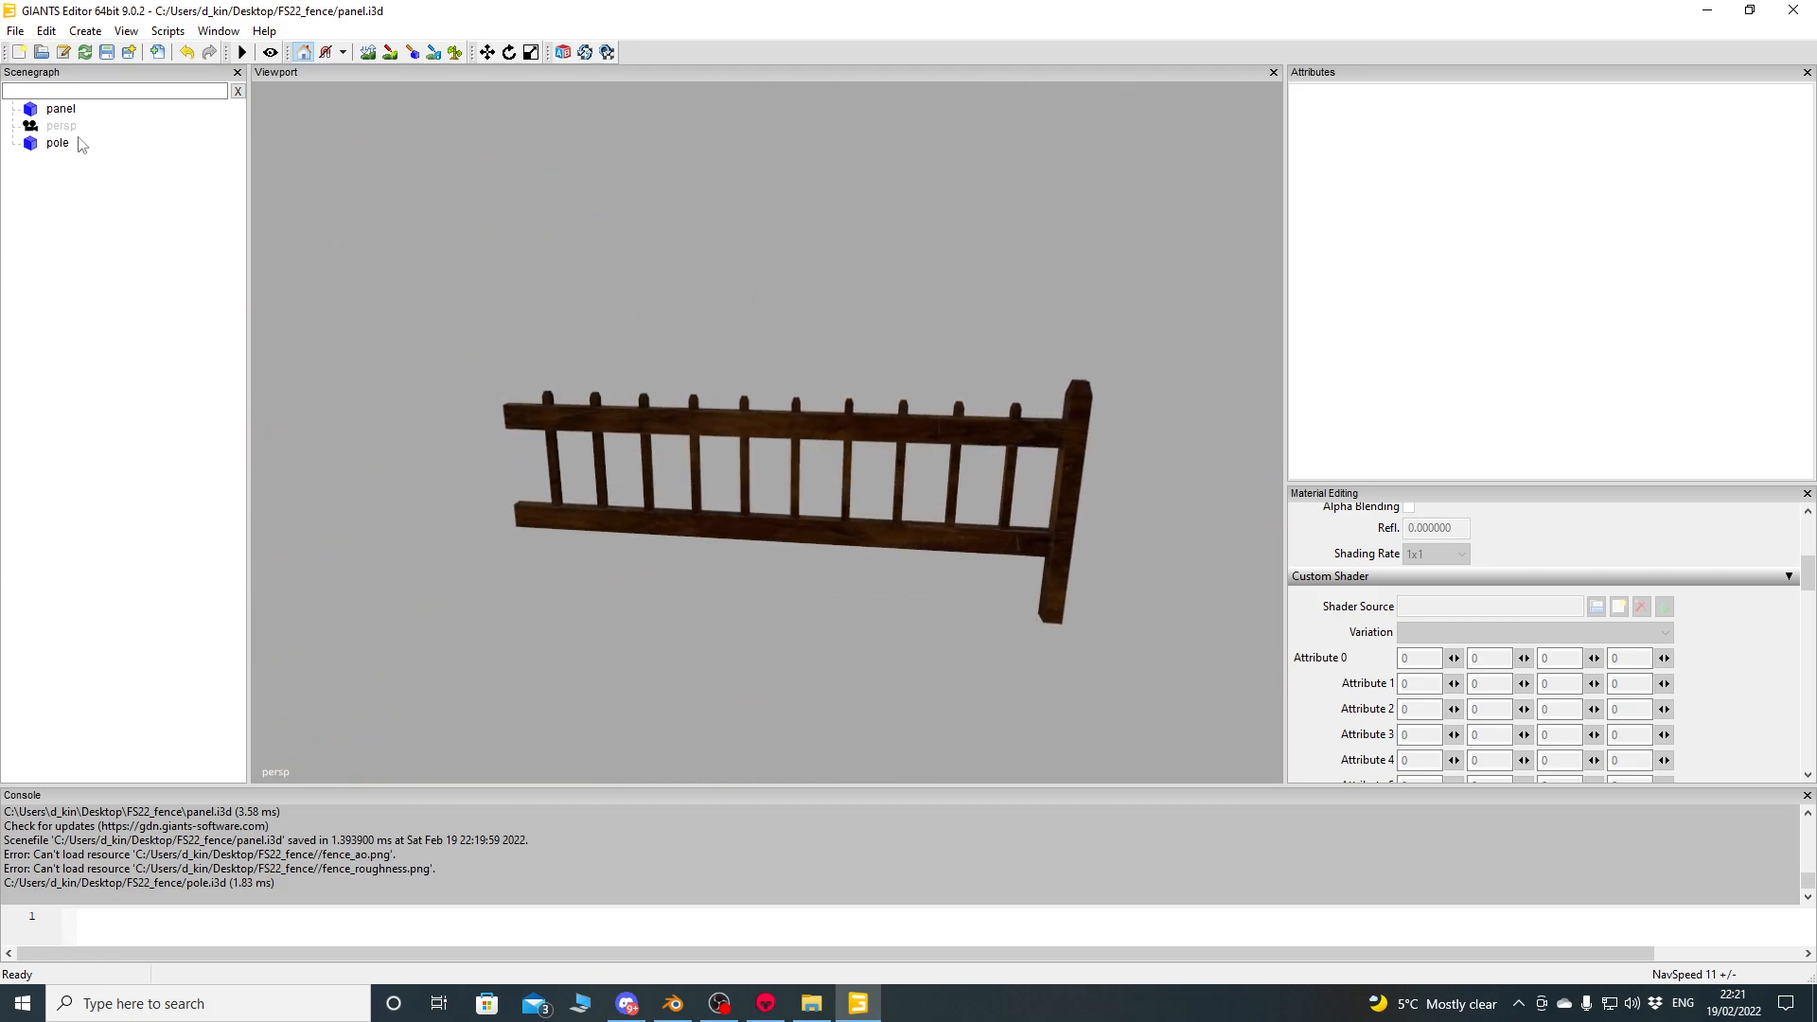
left_click(57, 143)
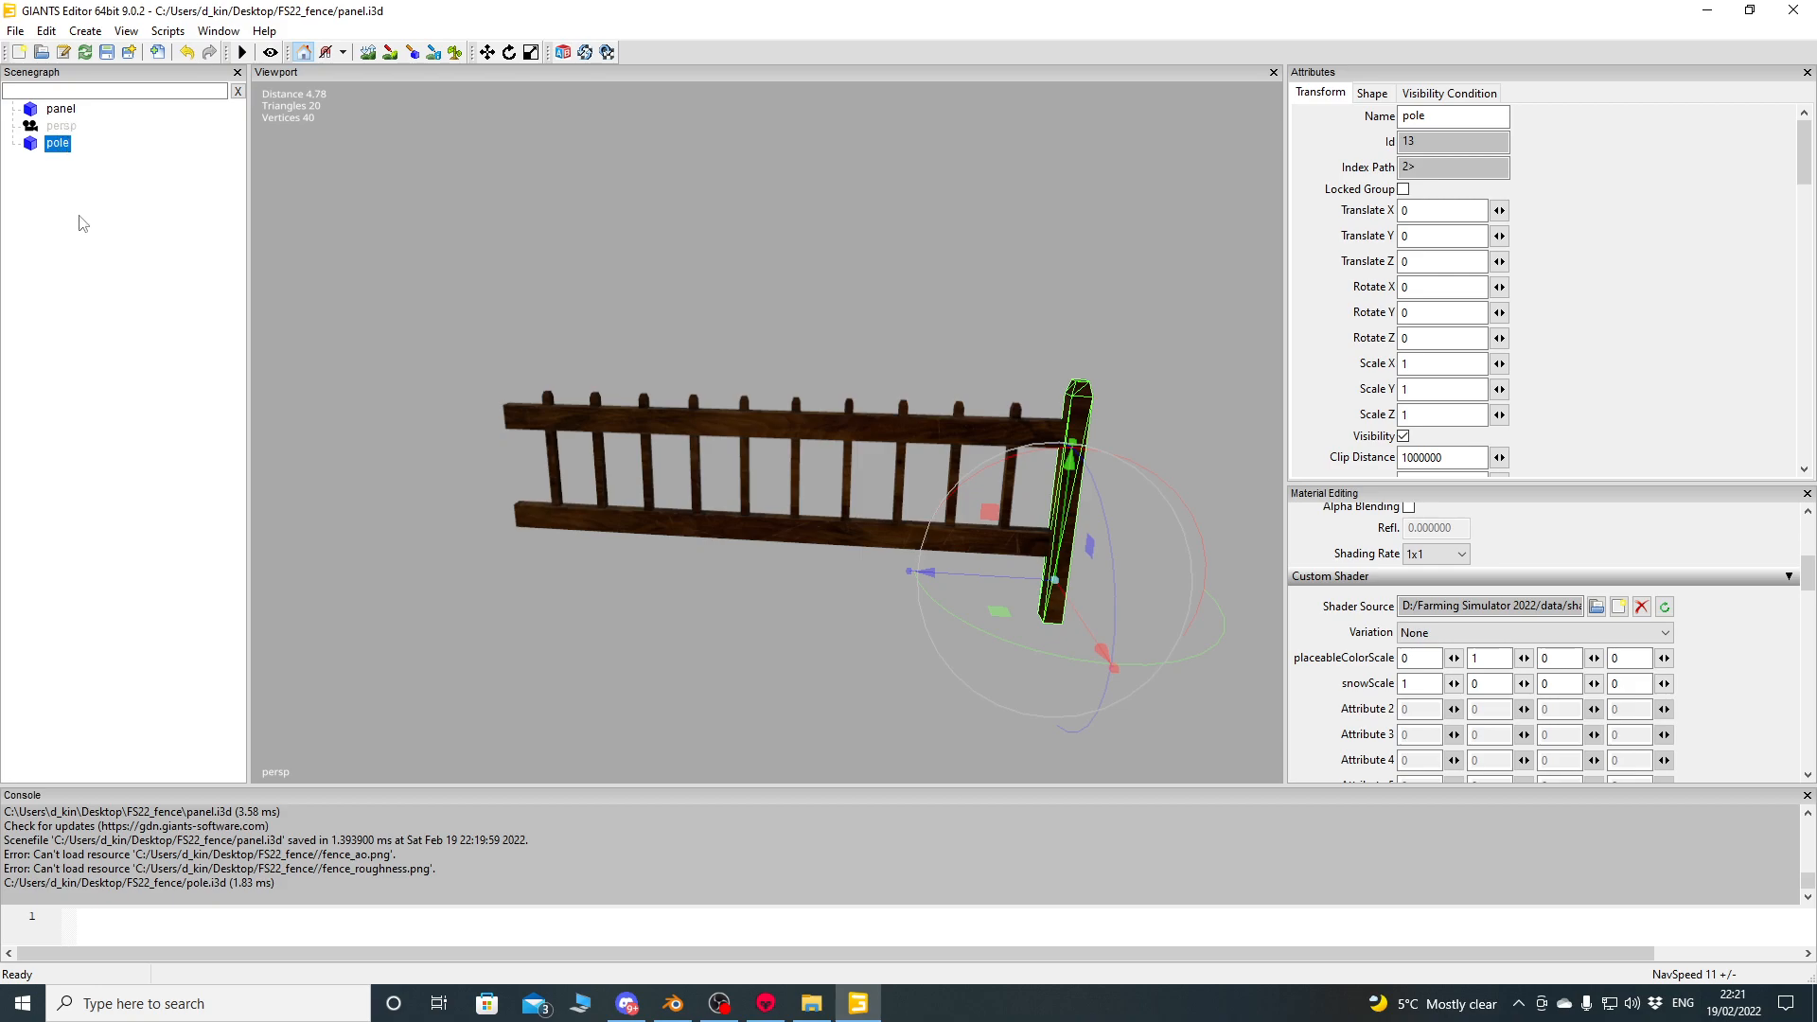
left_click(103, 263)
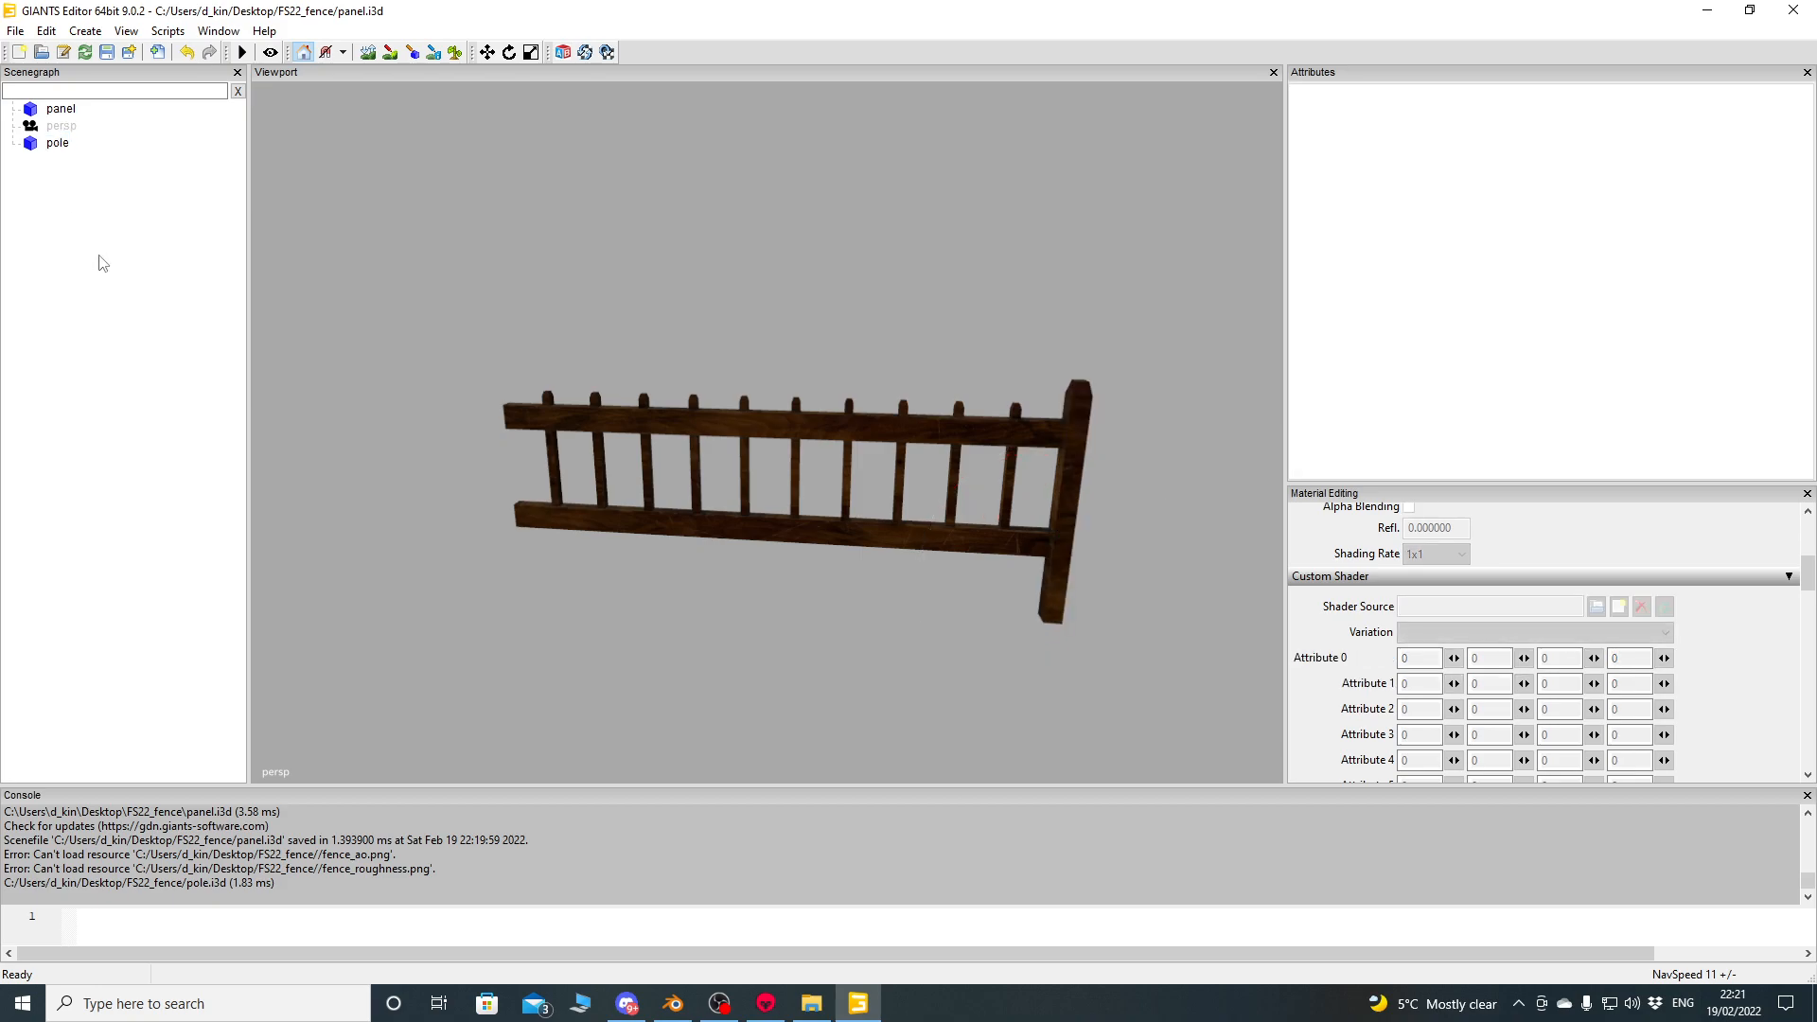
Save the combined panel and pole scene with its files as fence in the Desktop's FS22_fence folder, and close the editor.
left_click(15, 31)
left_click(71, 133)
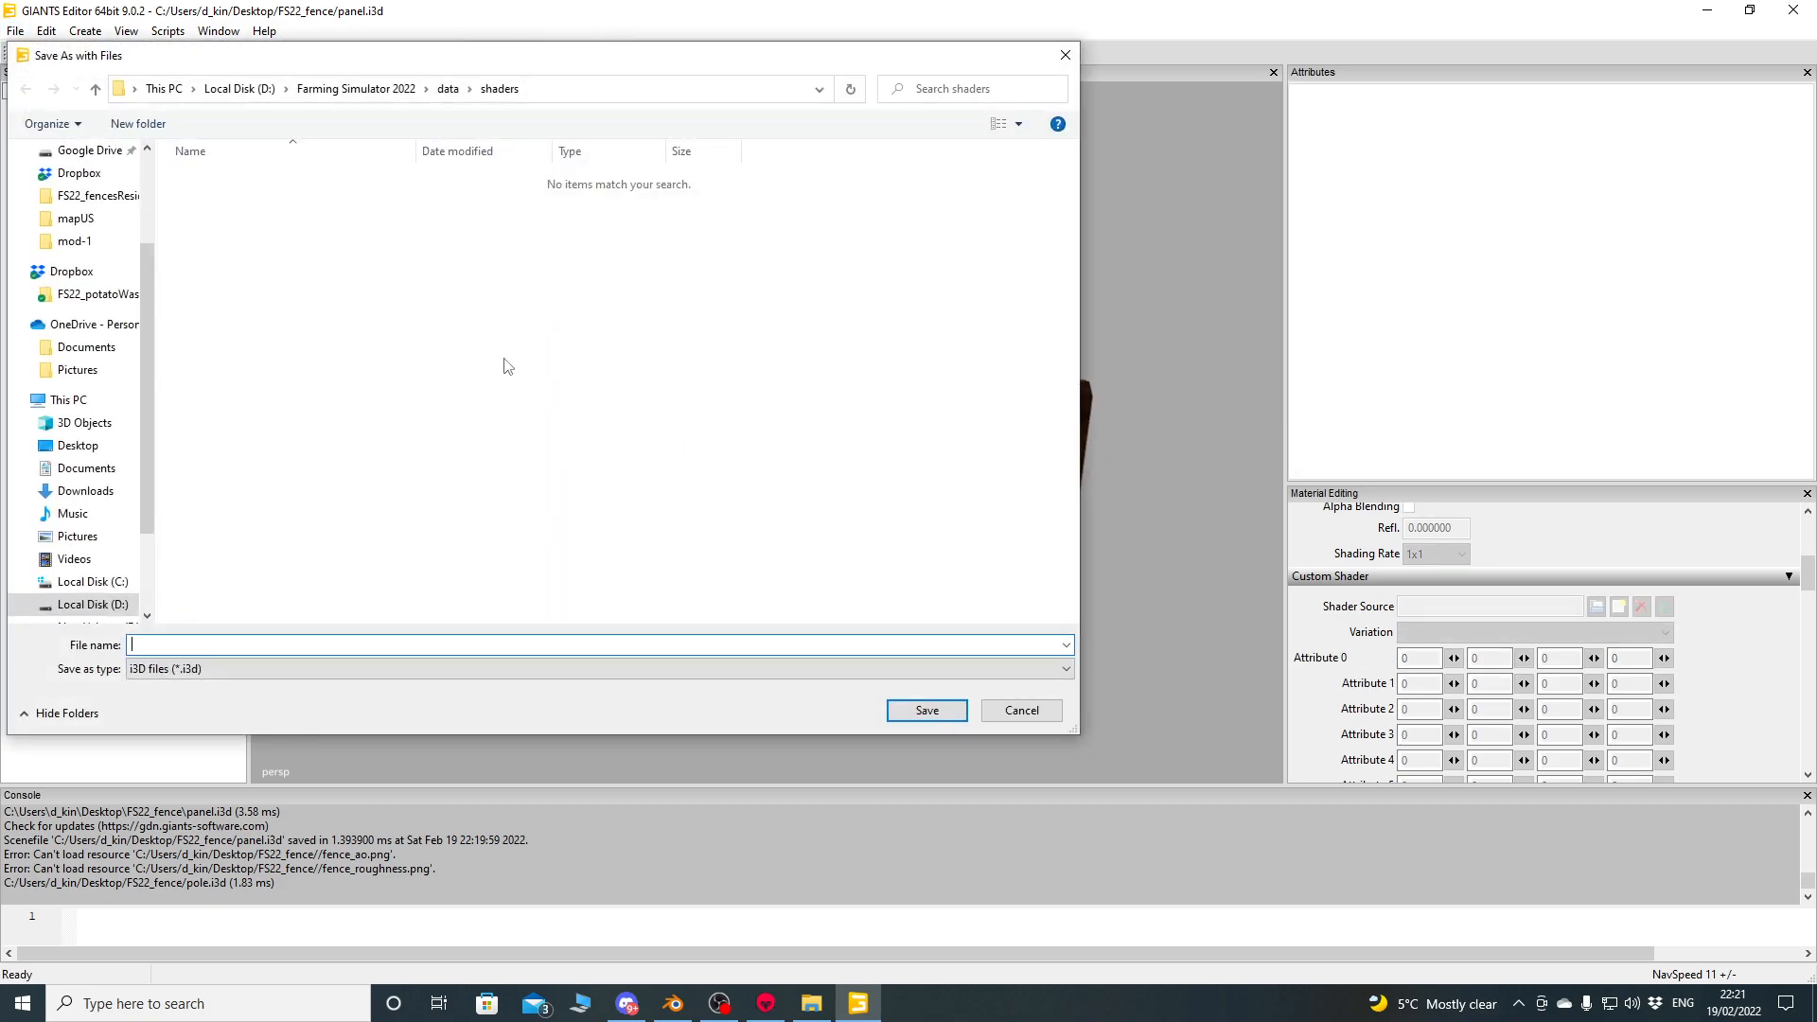
left_click(78, 445)
left_click(333, 219)
double_click(333, 220)
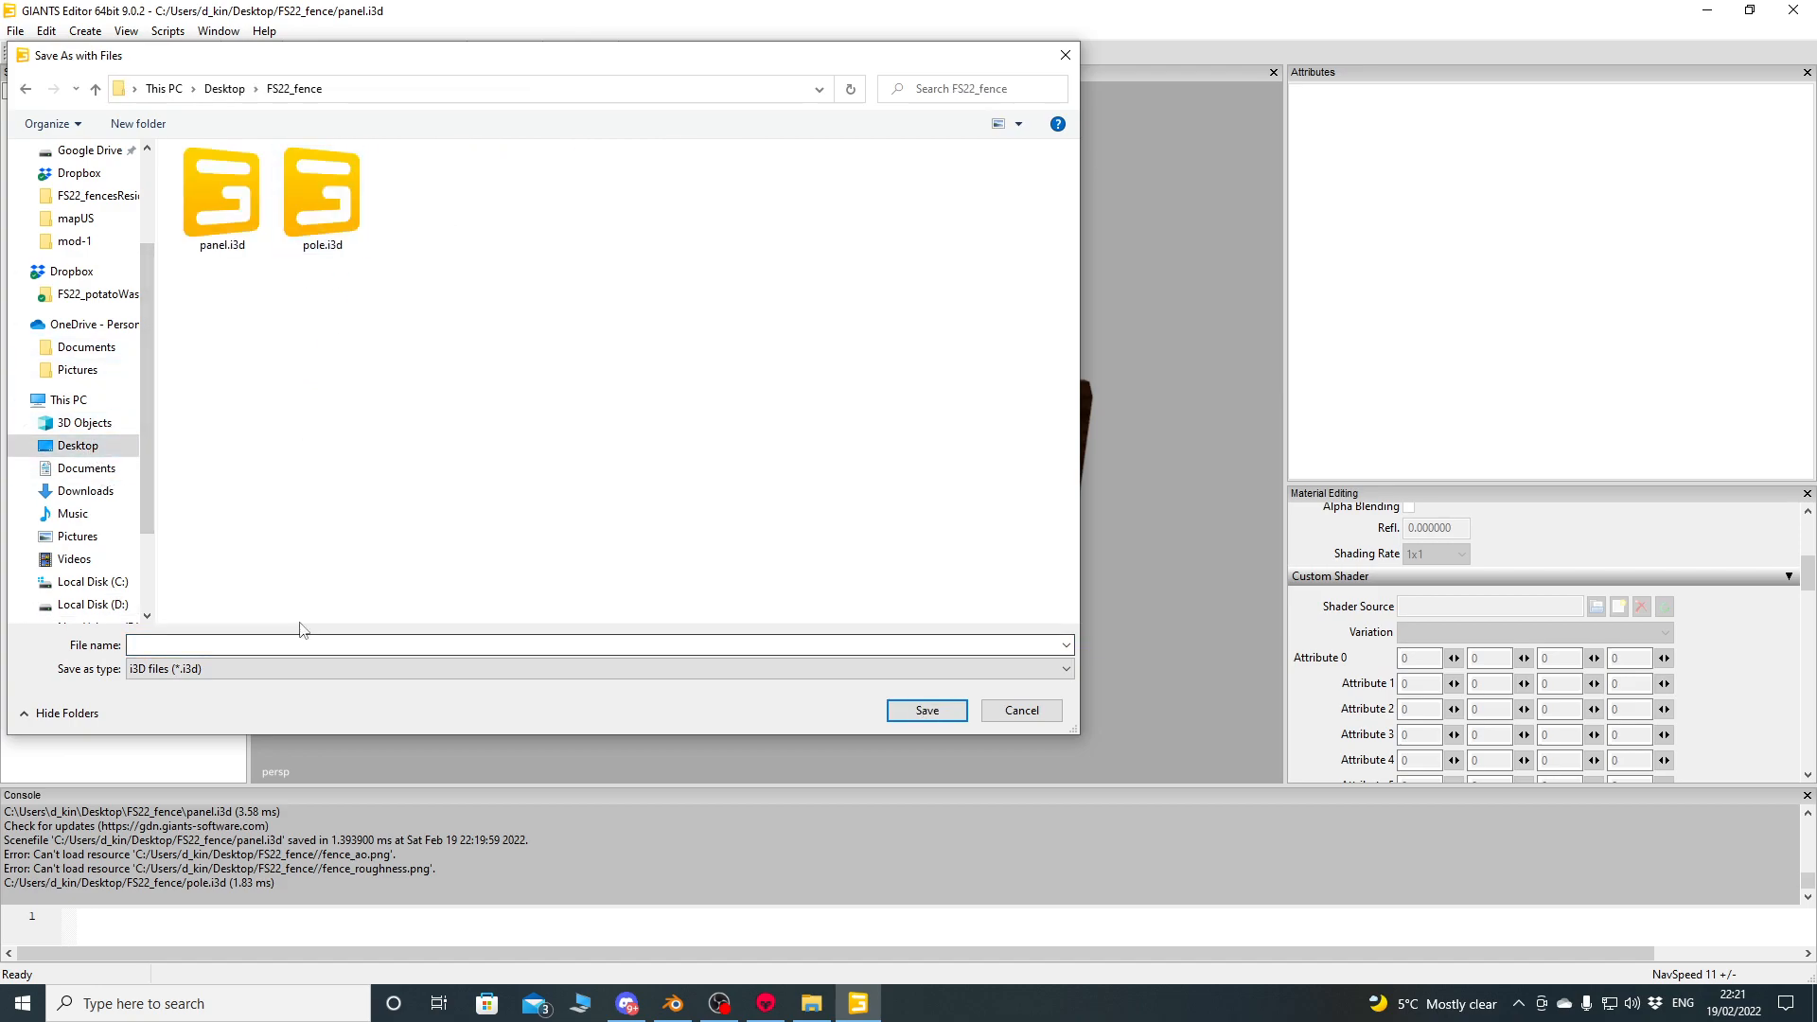
left_click(330, 641)
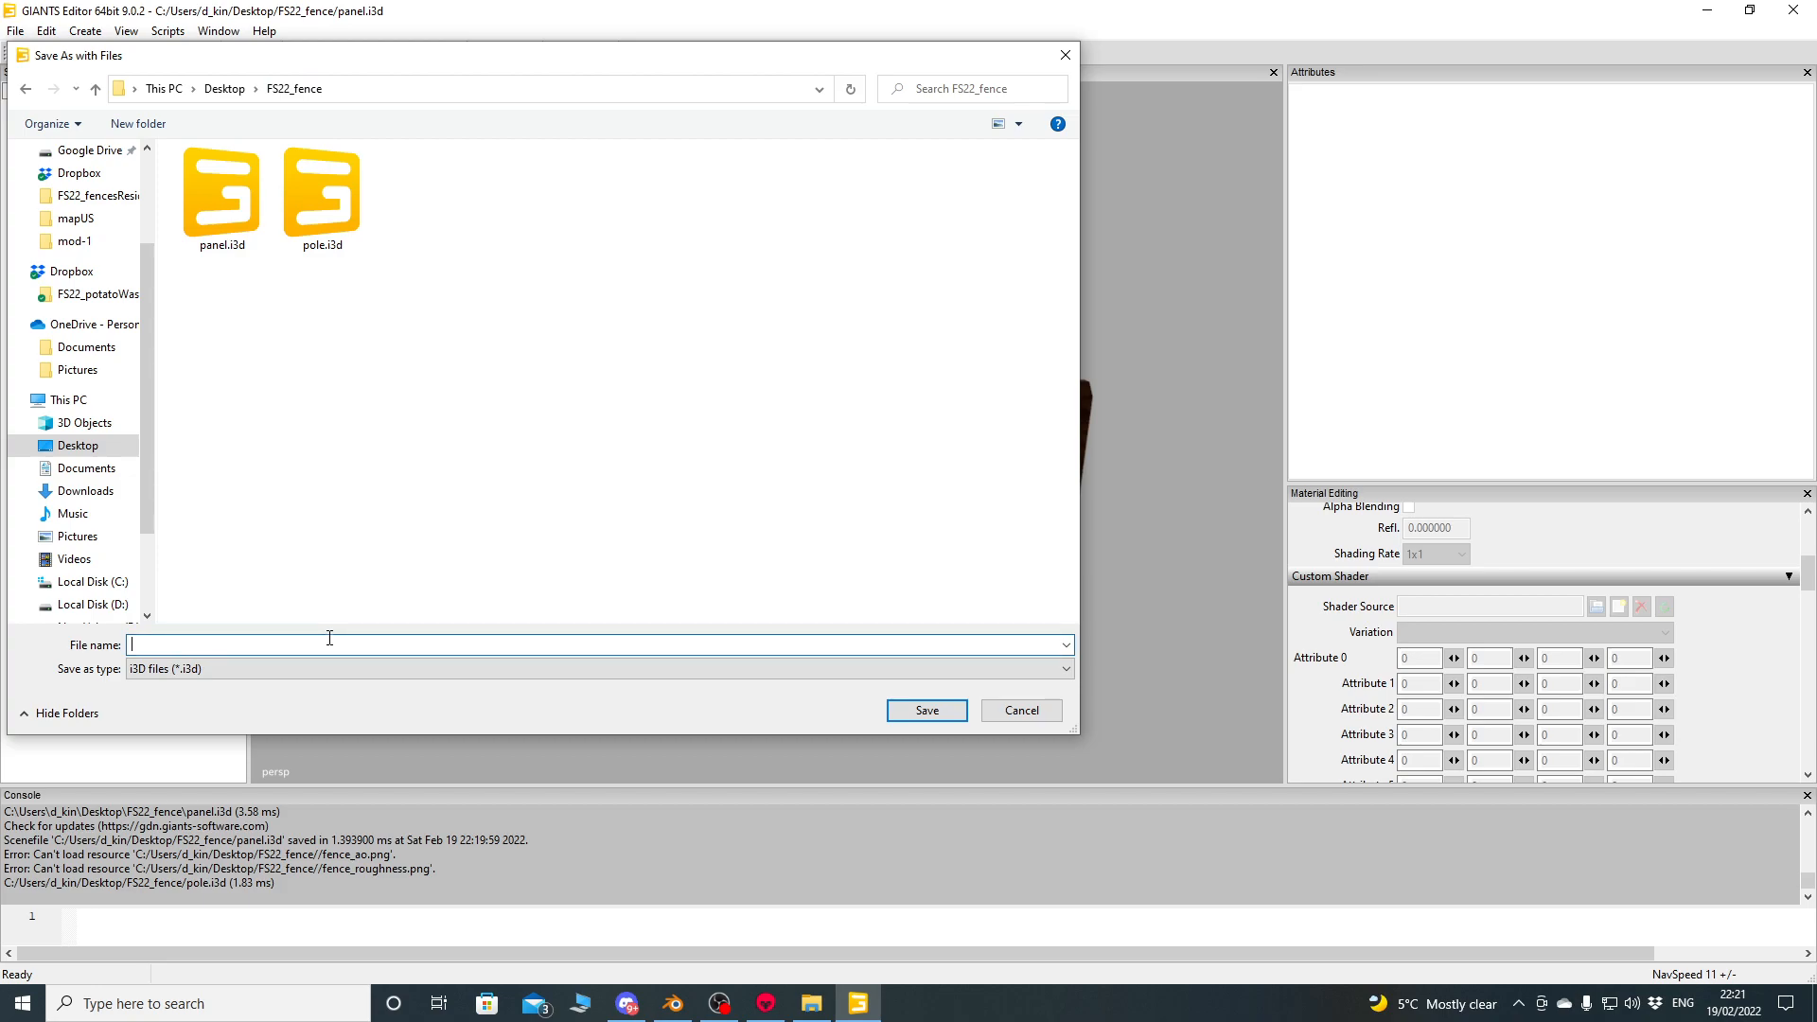
type("fence")
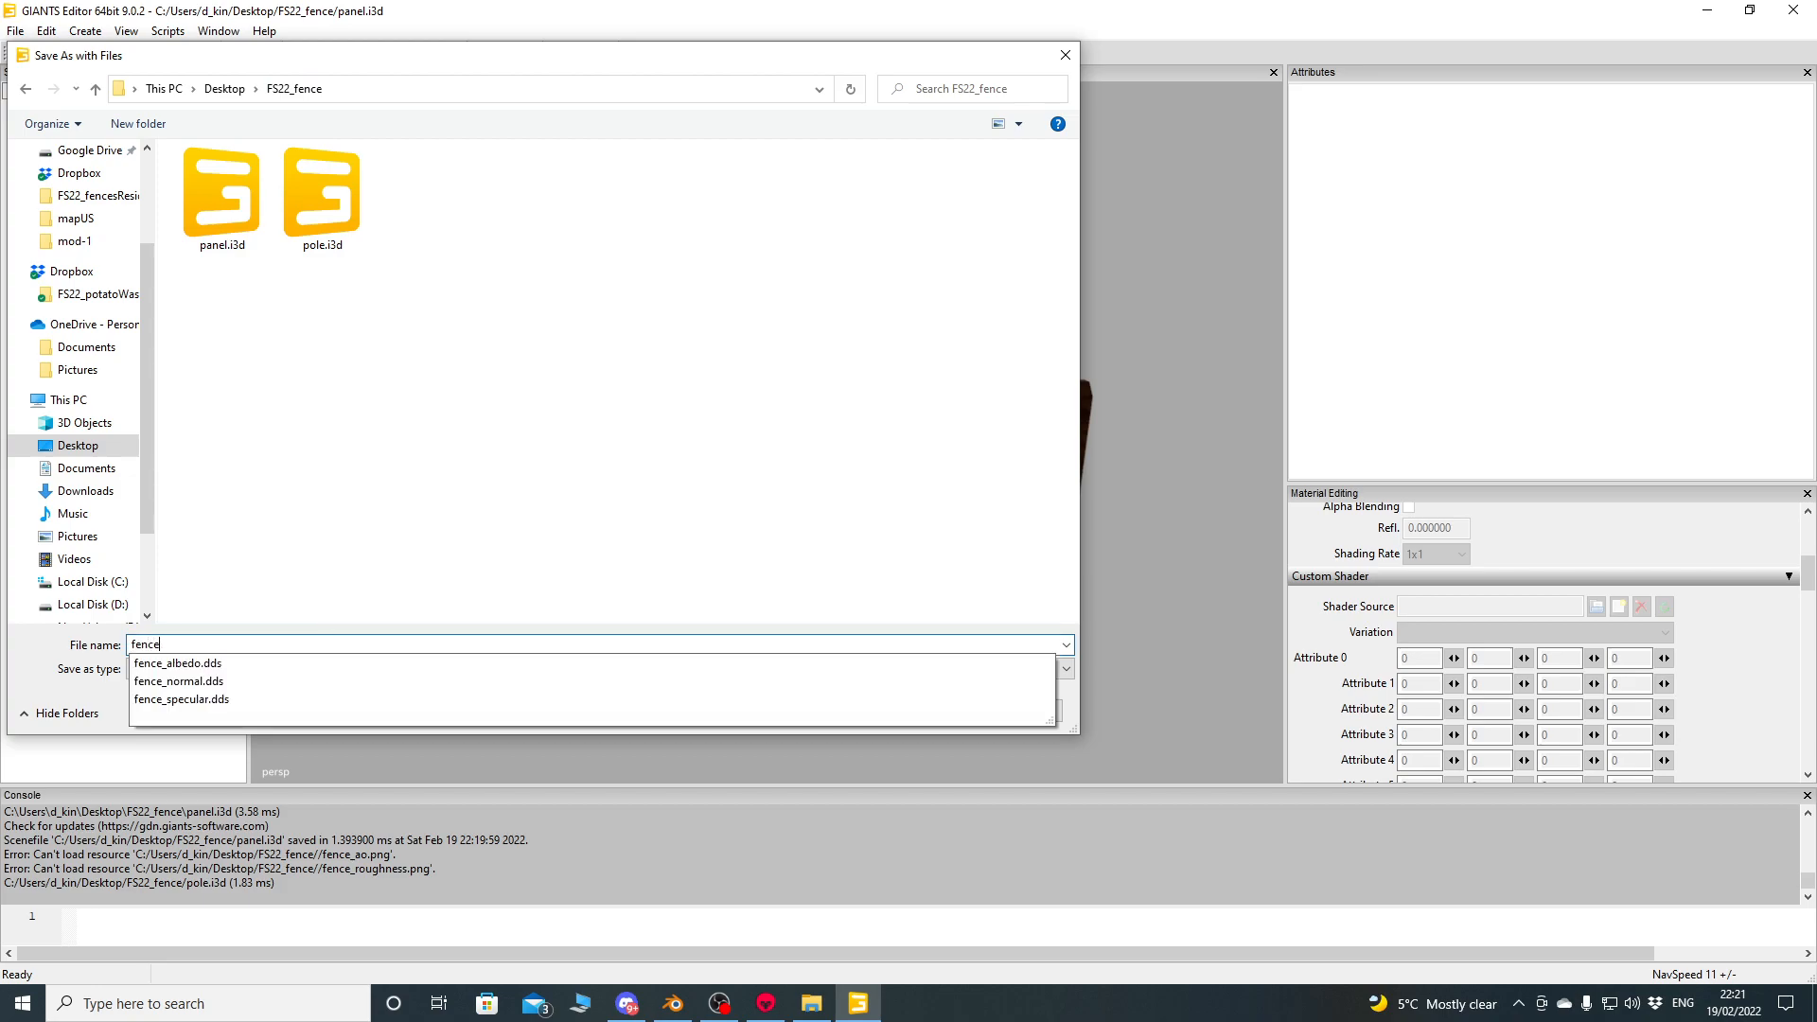
left_click(923, 708)
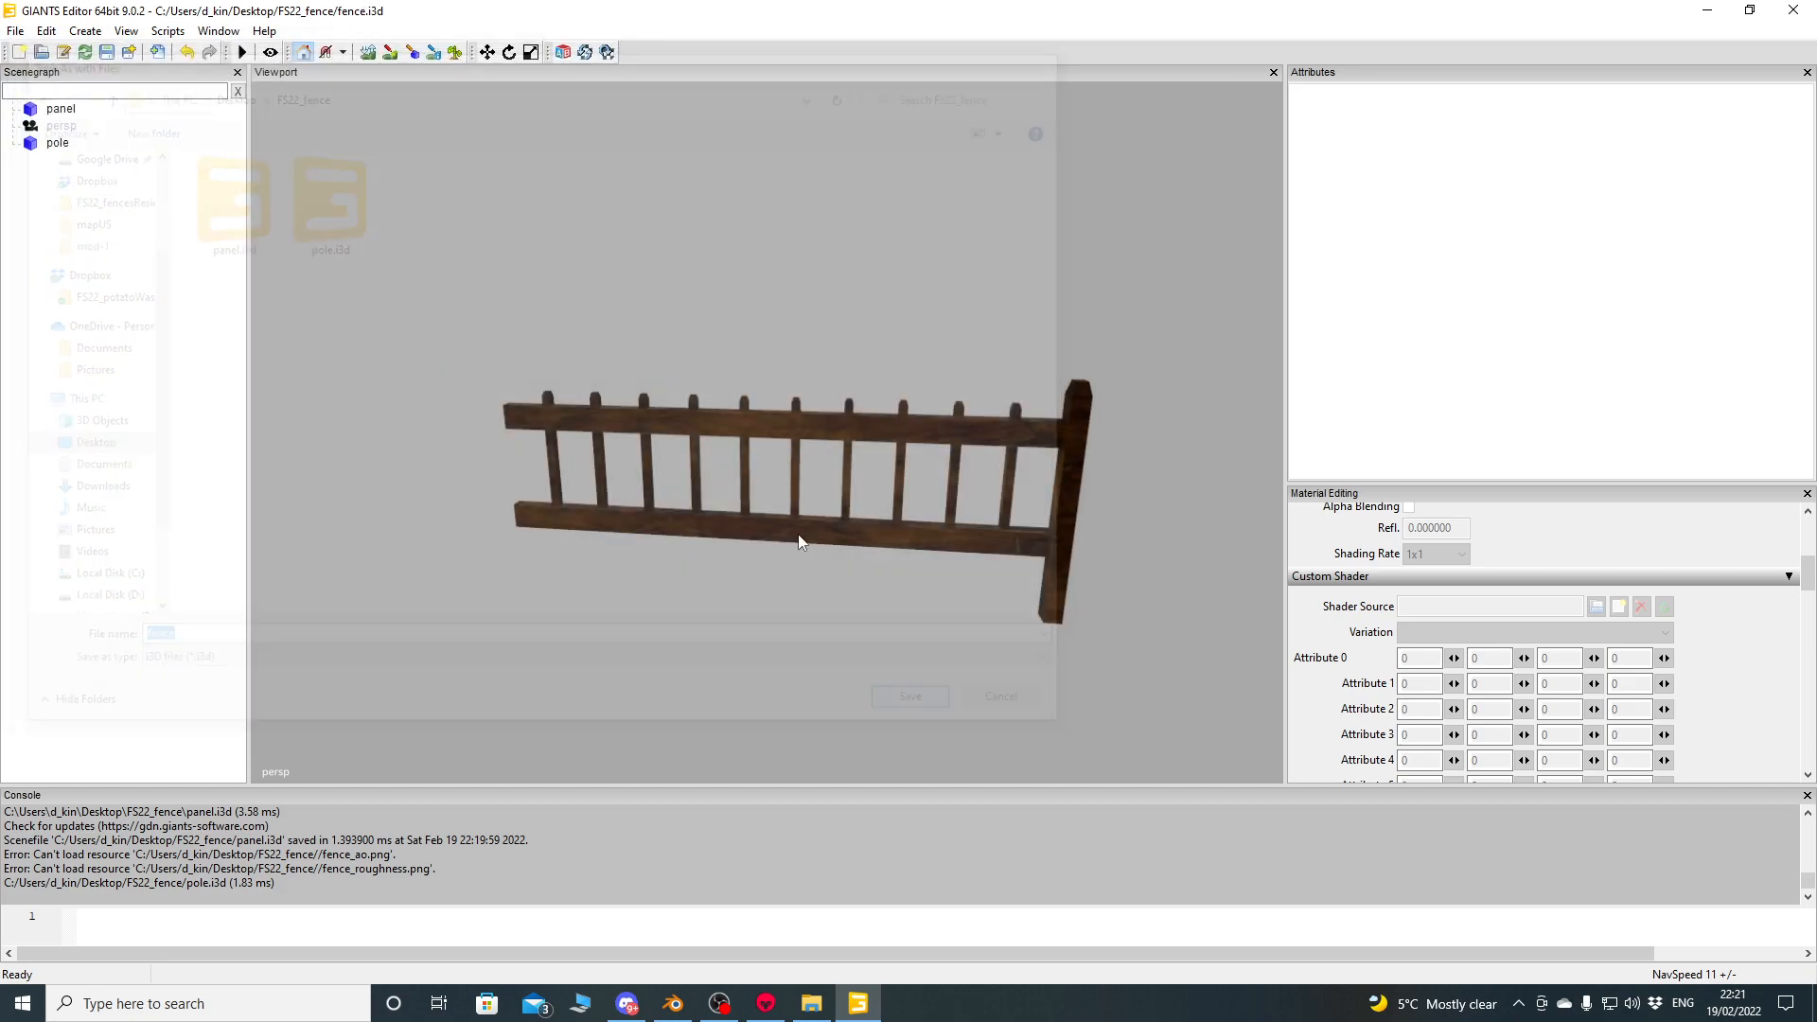
left_click(1794, 10)
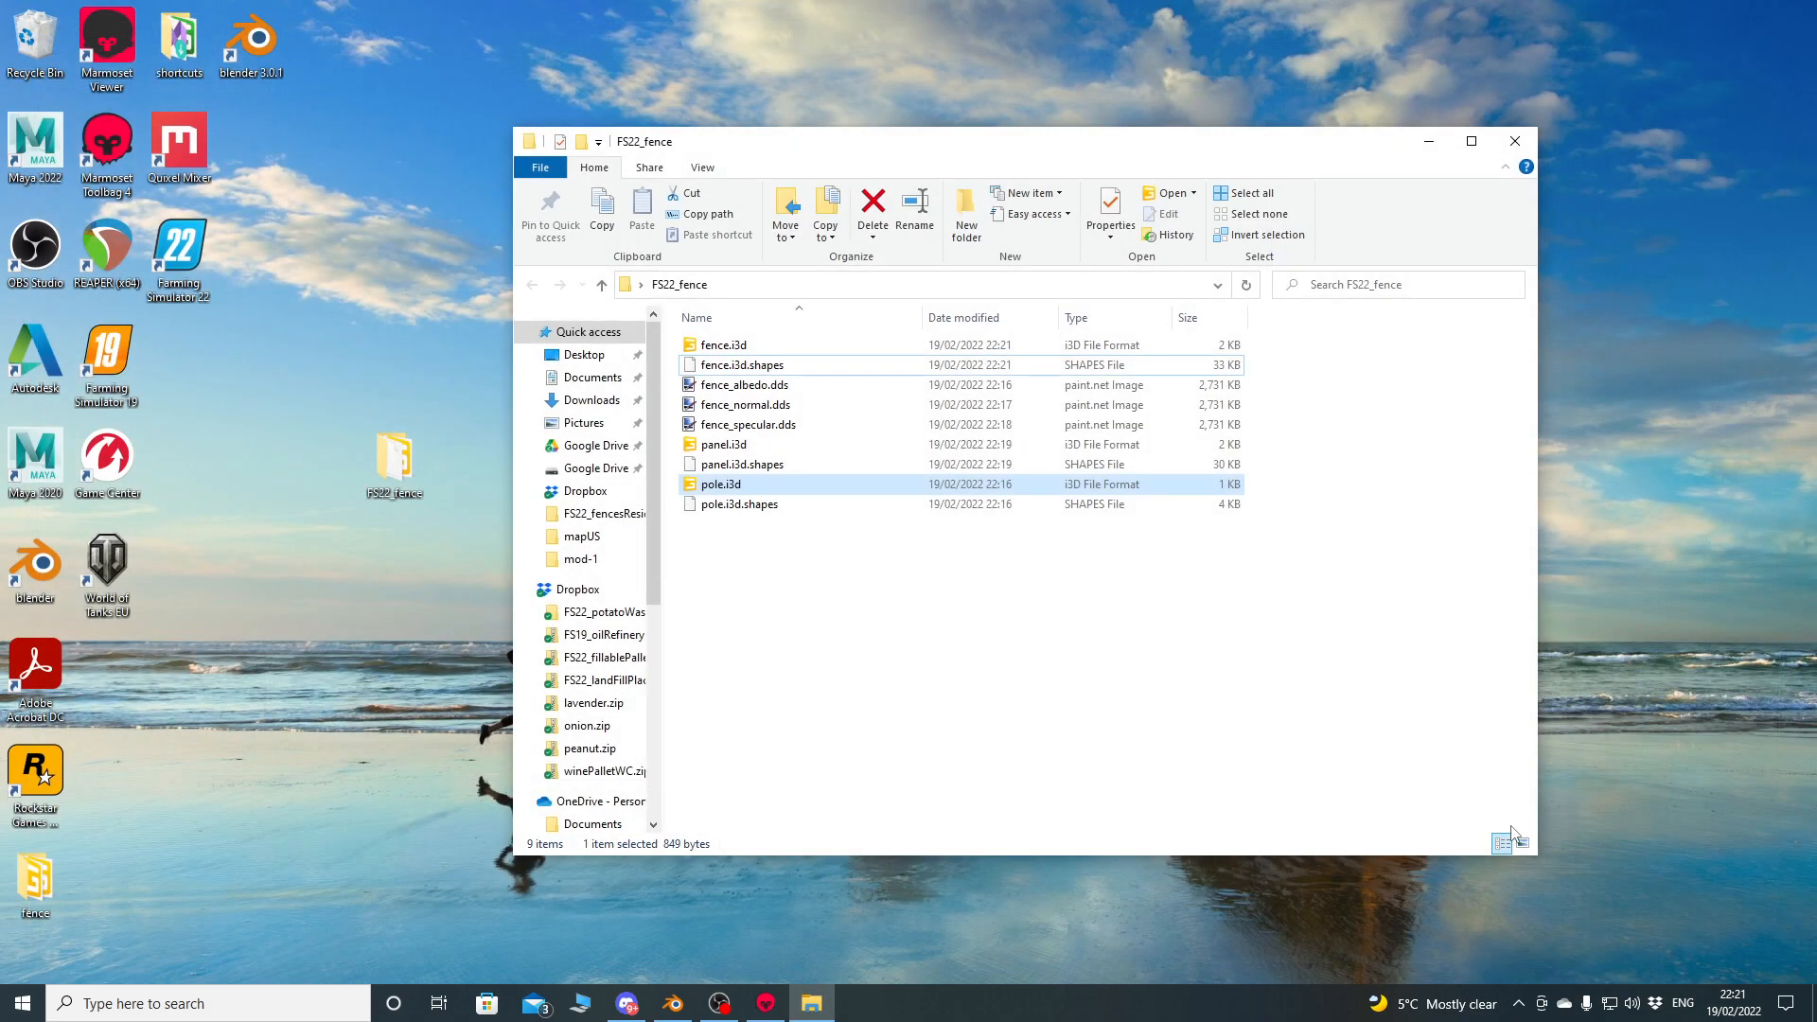
Show the FS22_fence folder's contents as large thumbnails and delete the panel and pole i3d files with their shapes files.
left_click(1523, 843)
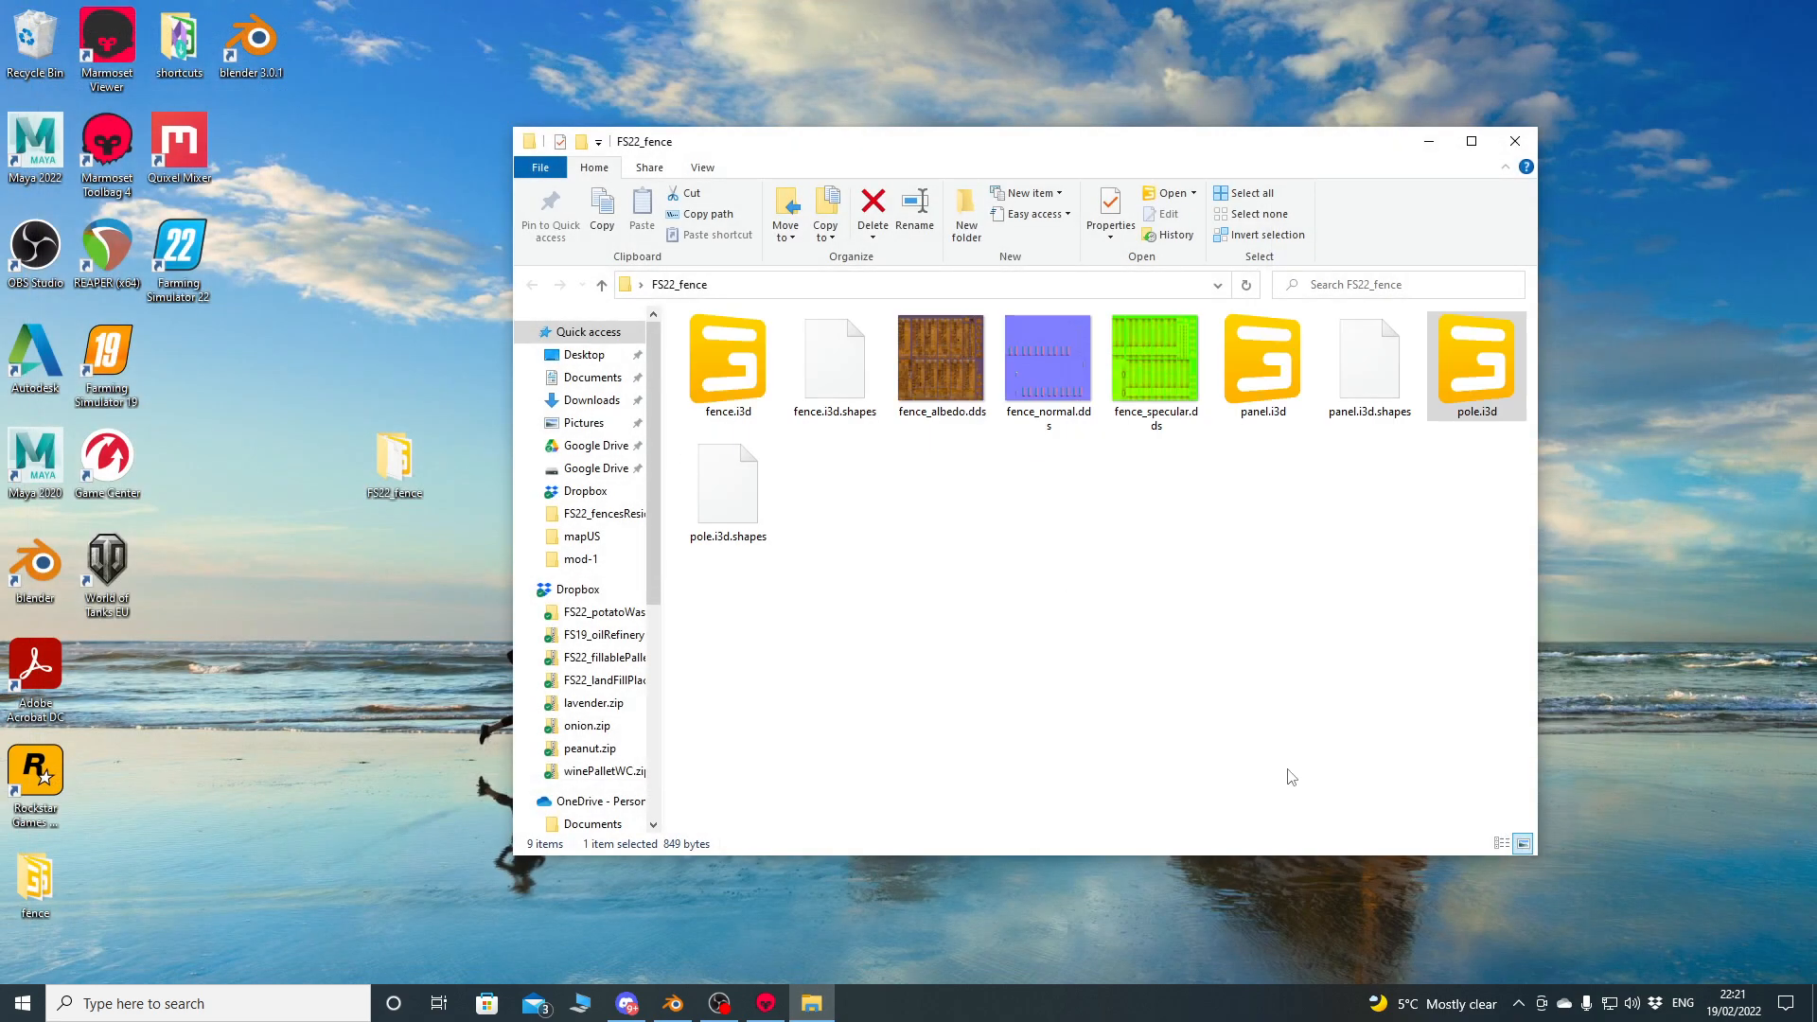
left_click(1264, 369)
left_click(728, 487, "shift")
key("Delete")
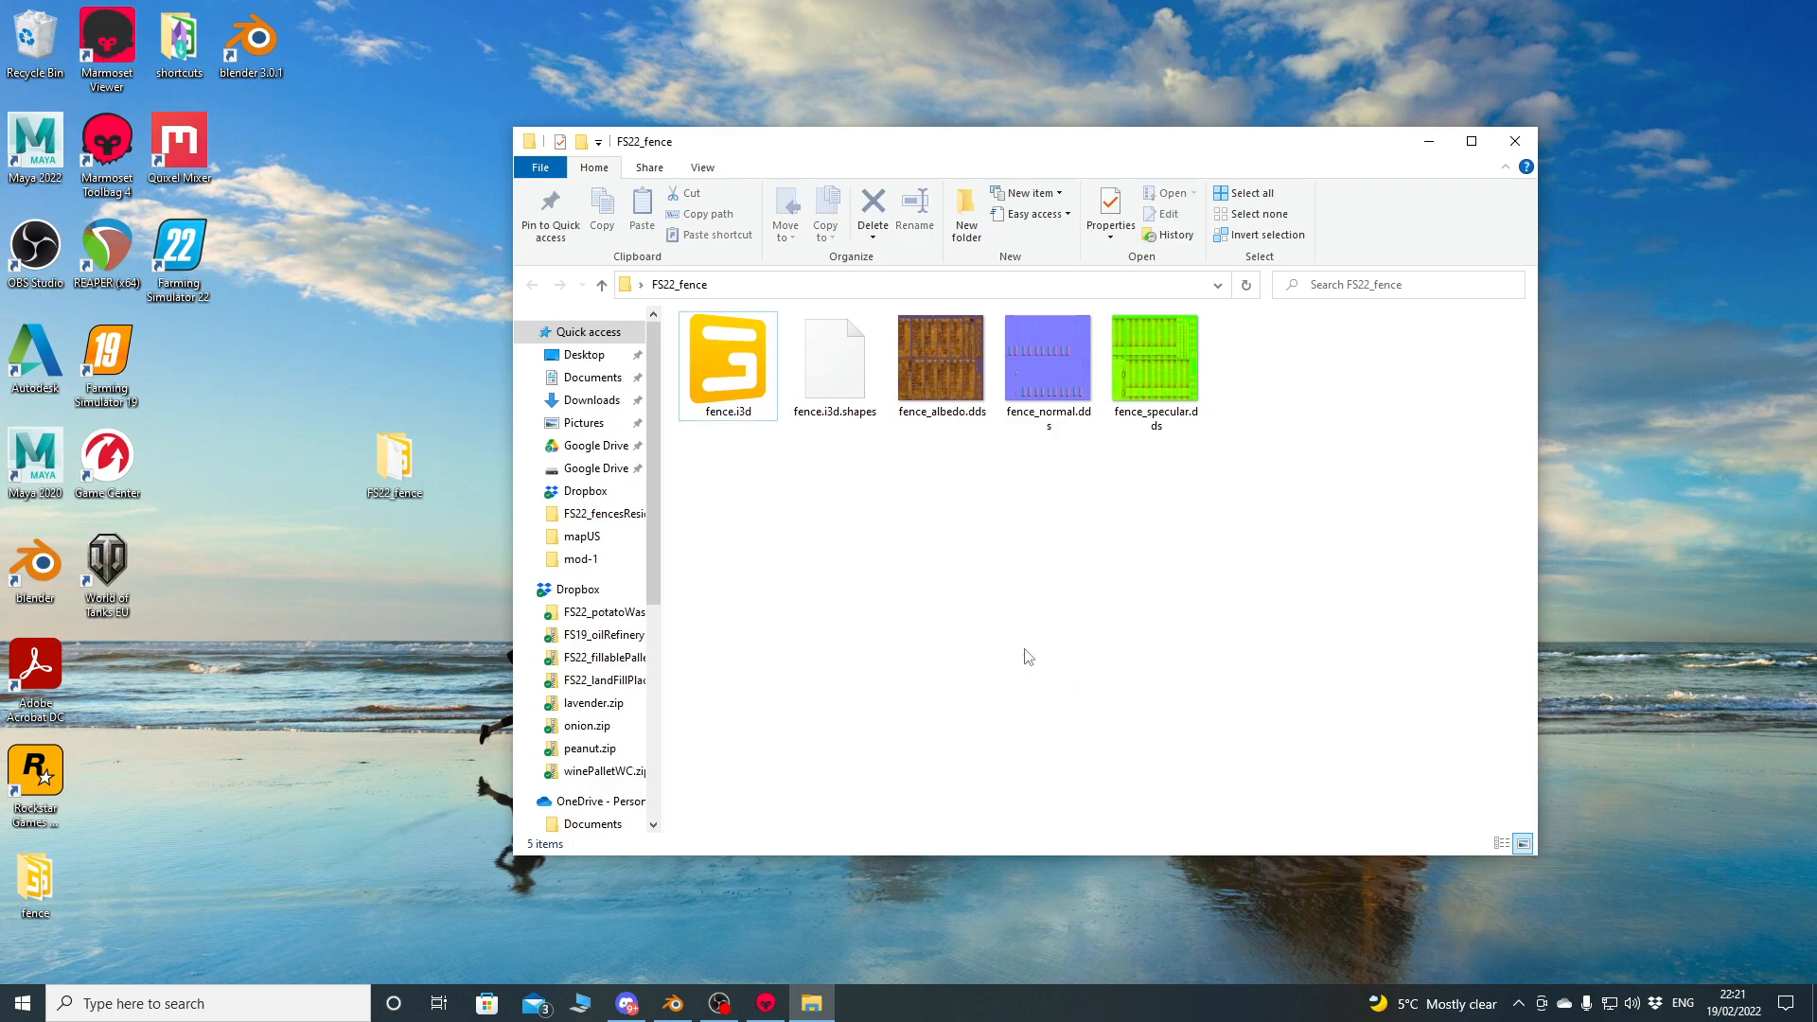
left_click_drag(951, 154, 812, 145)
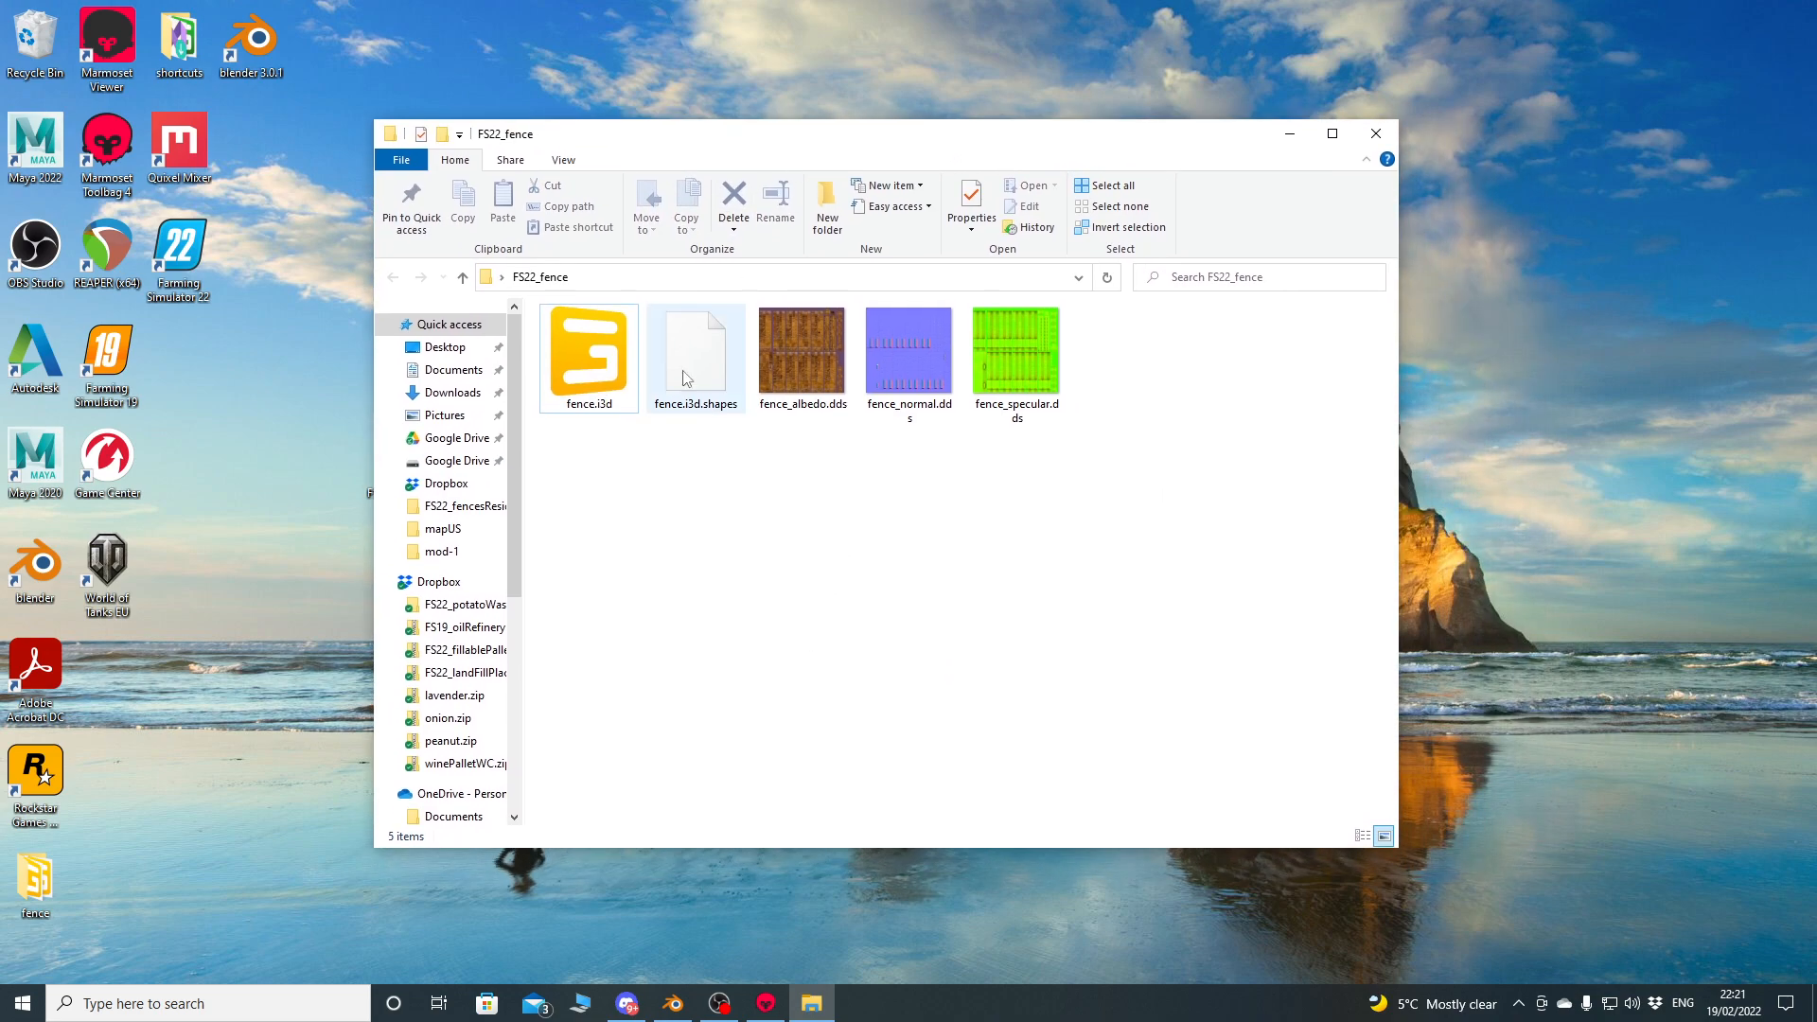